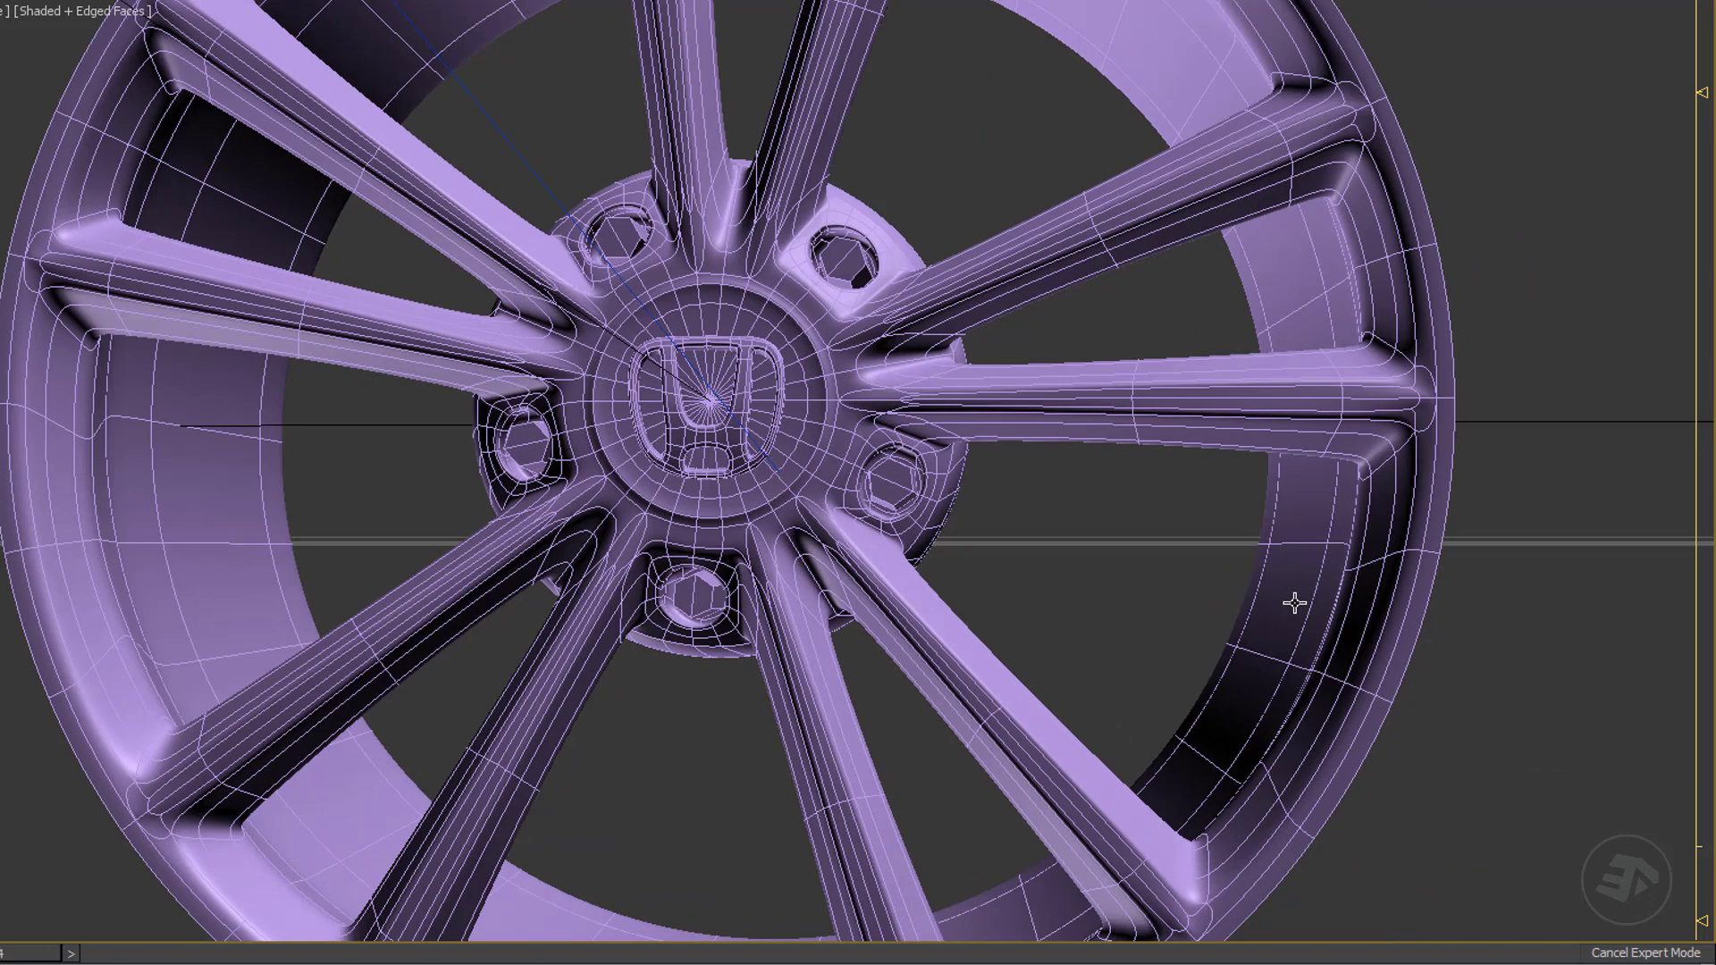
Examine the wheel rim and its centre emblem from several angles.
click(723, 425)
alt+middle_drag(600, 464, 690, 471)
scroll(691, 471, down, 2)
scroll(655, 483, down, 1)
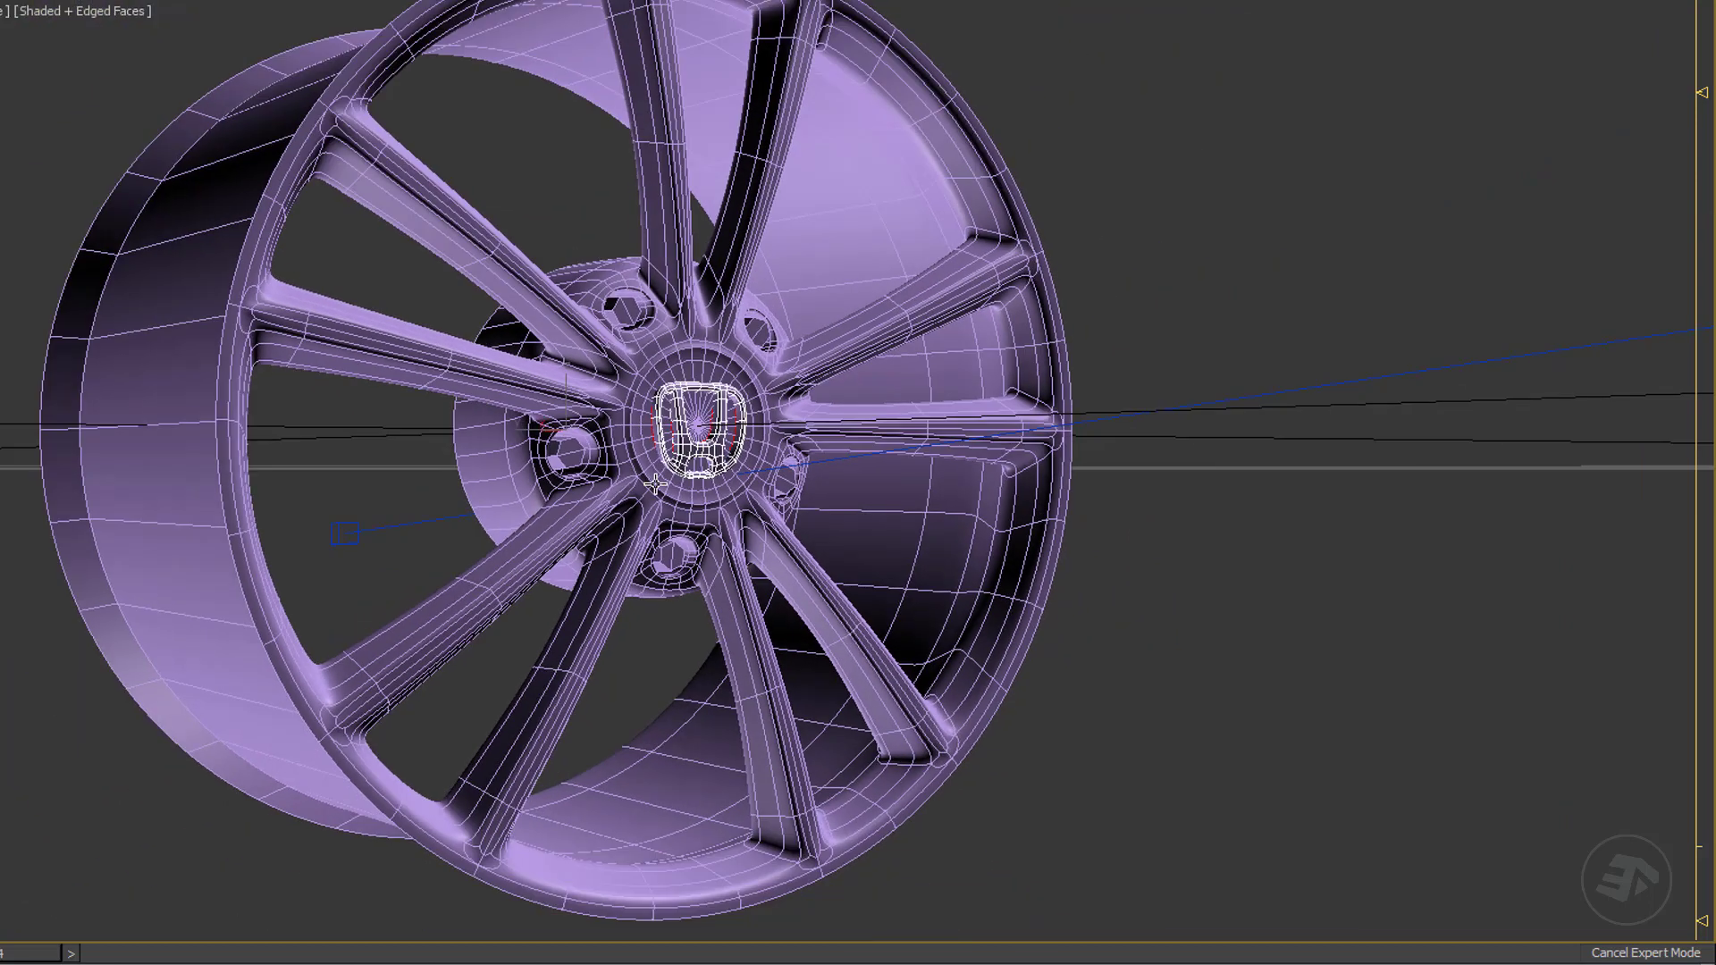
alt+middle_drag(608, 483, 1541, 609)
middle_drag(1380, 571, 1112, 615)
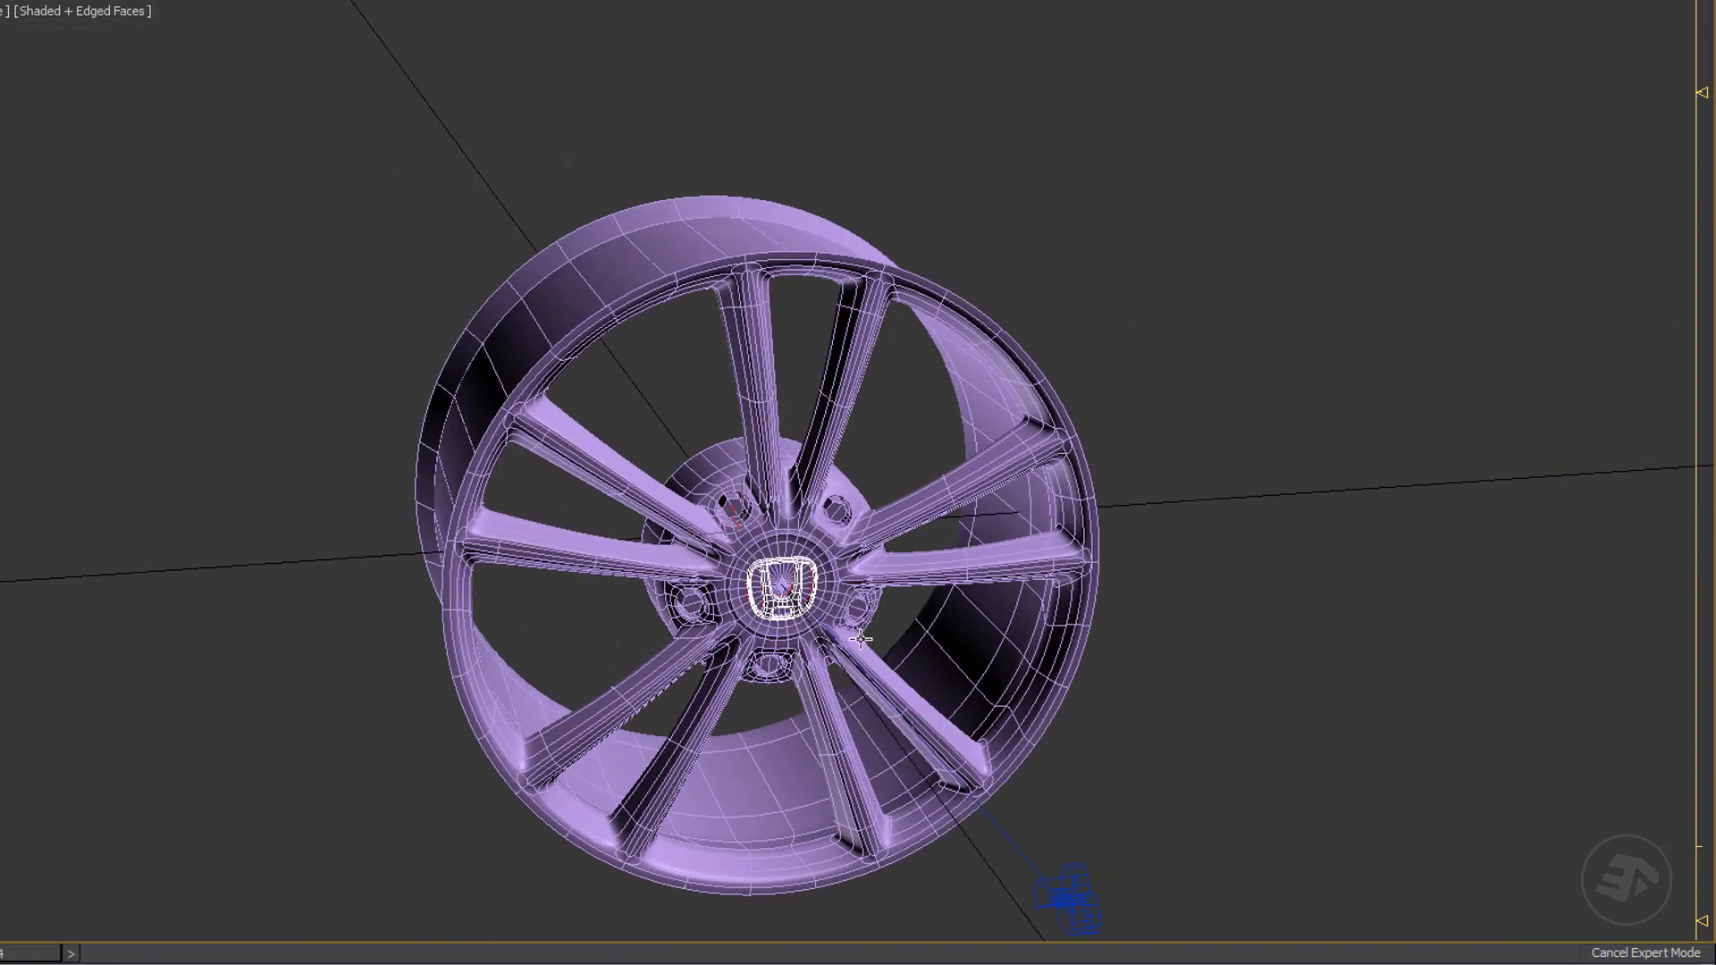
middle_drag(861, 638, 920, 543)
scroll(841, 436, up, 3)
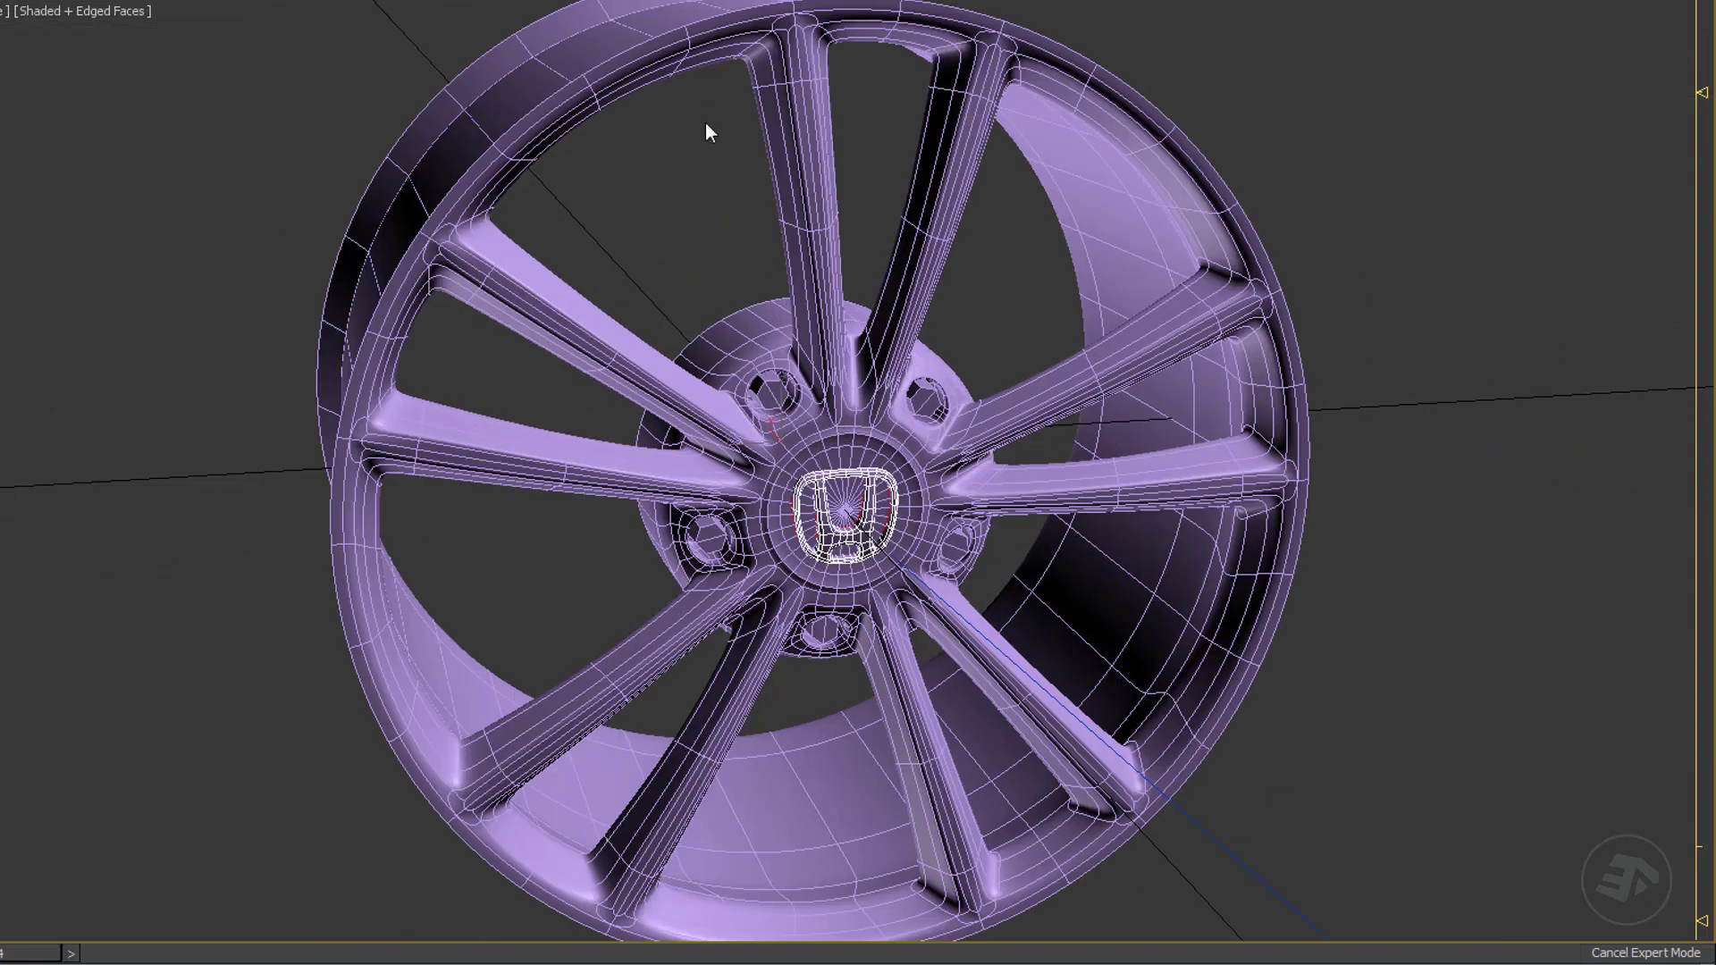
Select the wheel rim and display its modifier stack with the TurboSmooth settings.
click(804, 249)
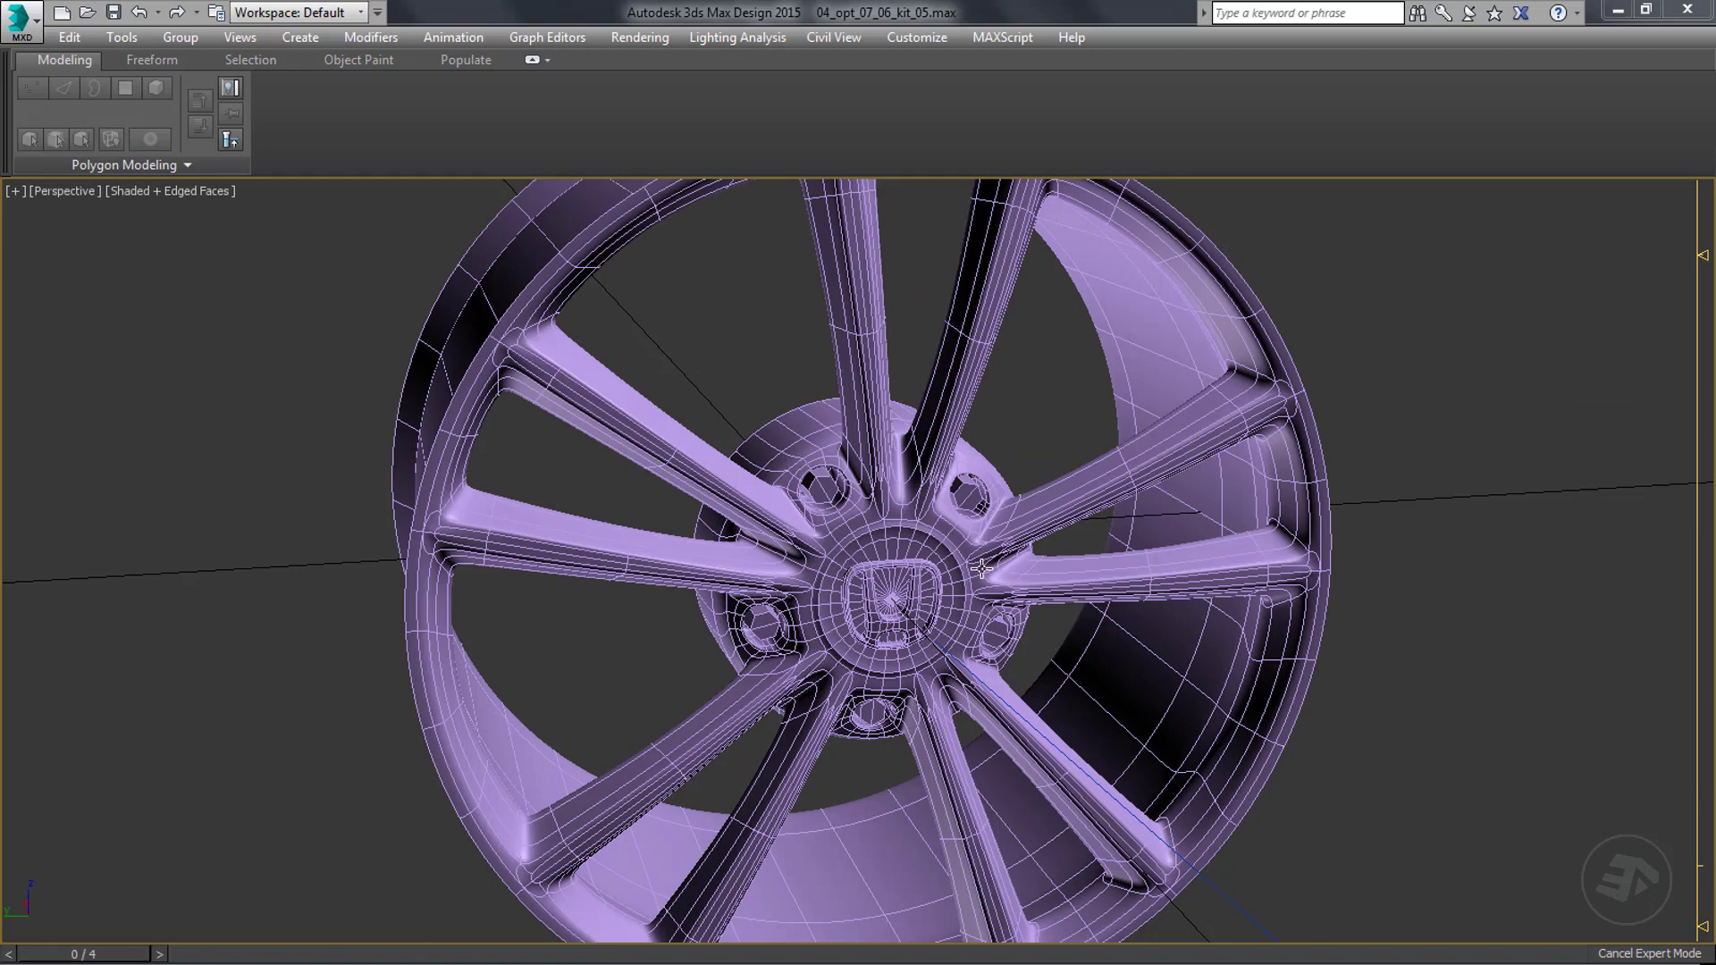
click(901, 529)
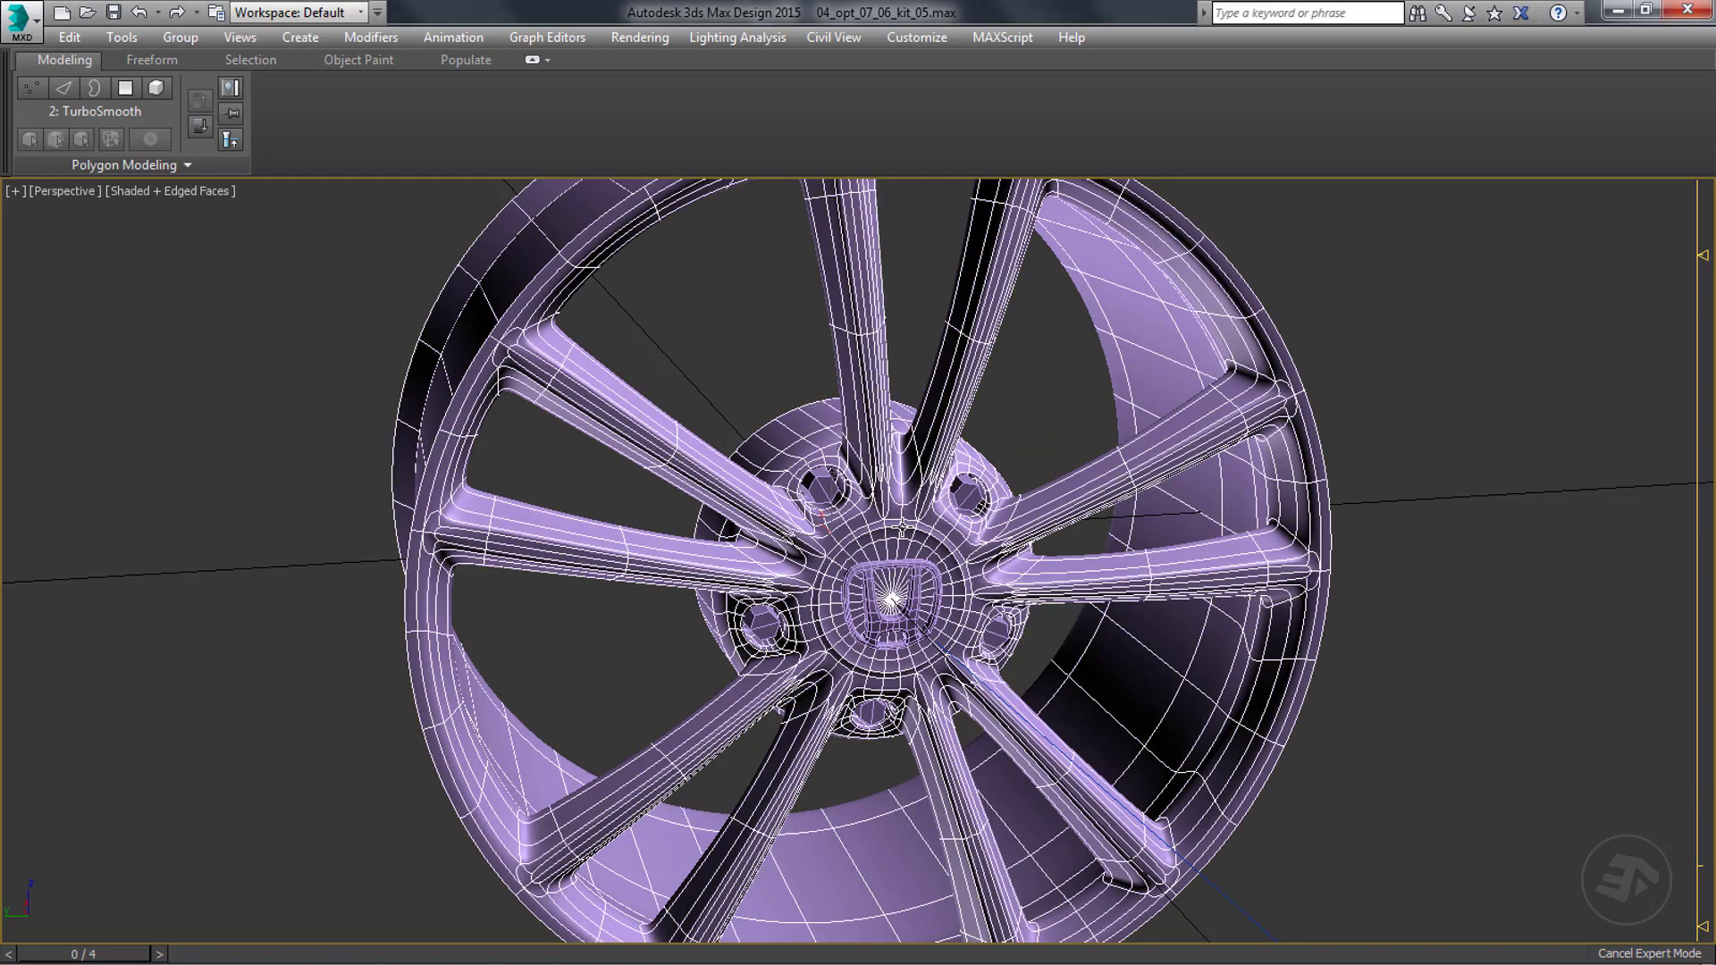
click(230, 88)
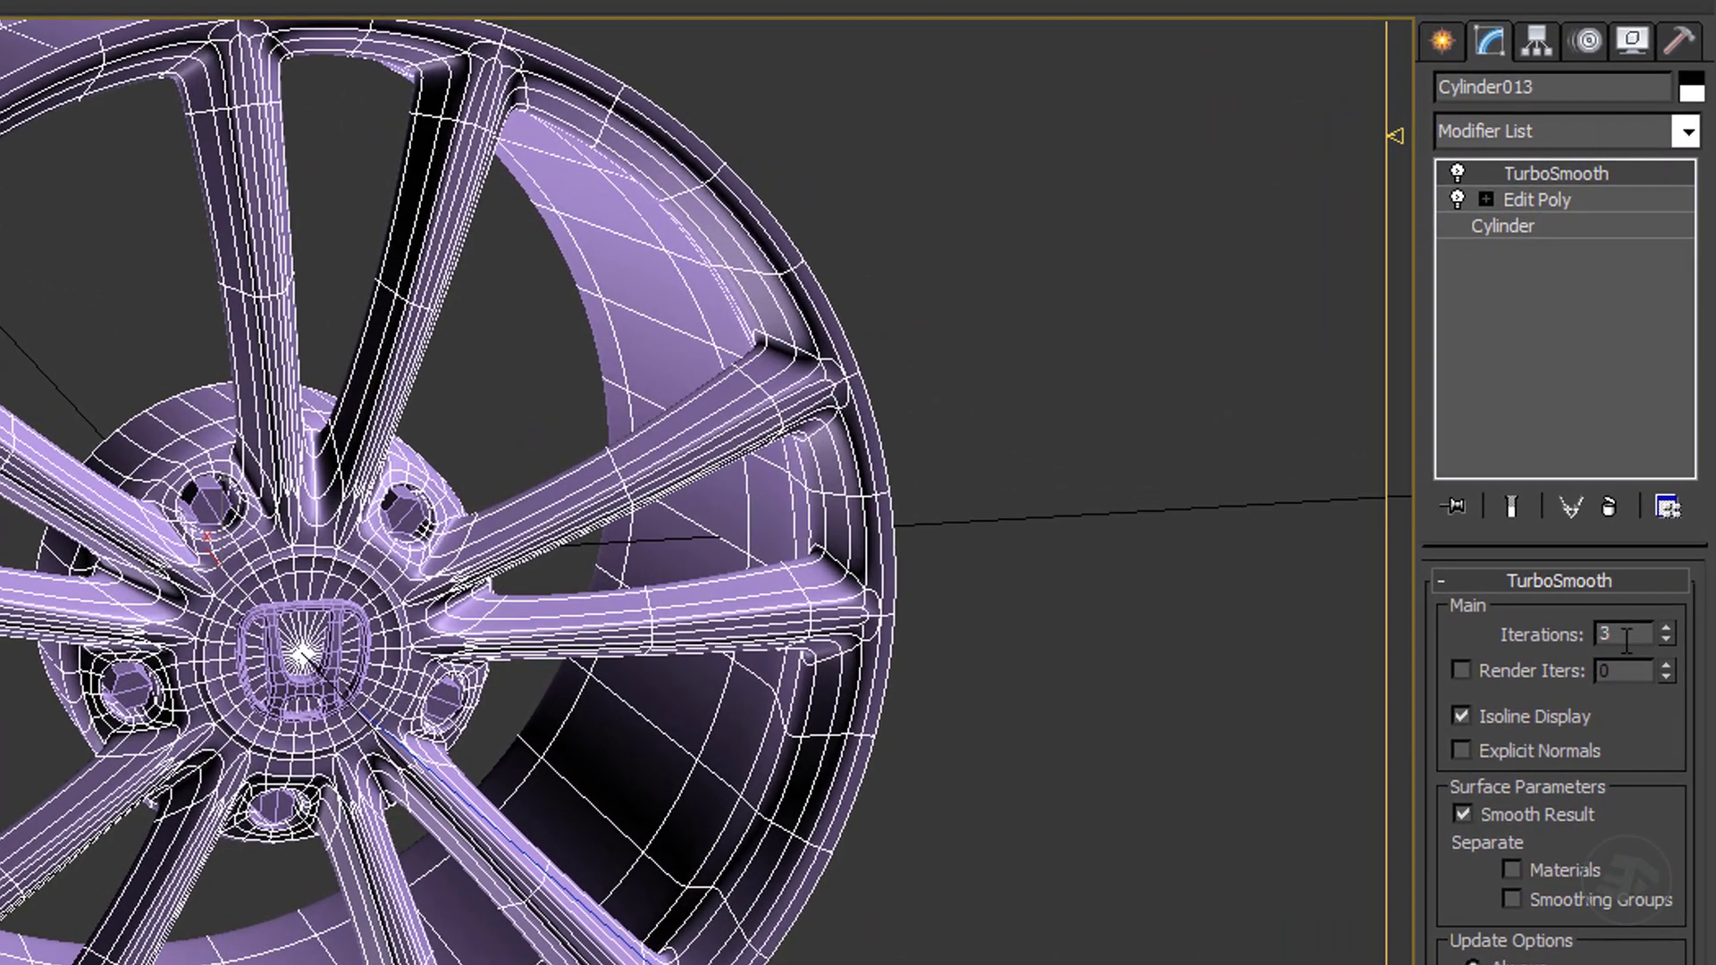
Set the rim's TurboSmooth iterations to 1.
double_click(1627, 639)
middle_click(728, 527)
middle_drag(729, 527, 728, 564)
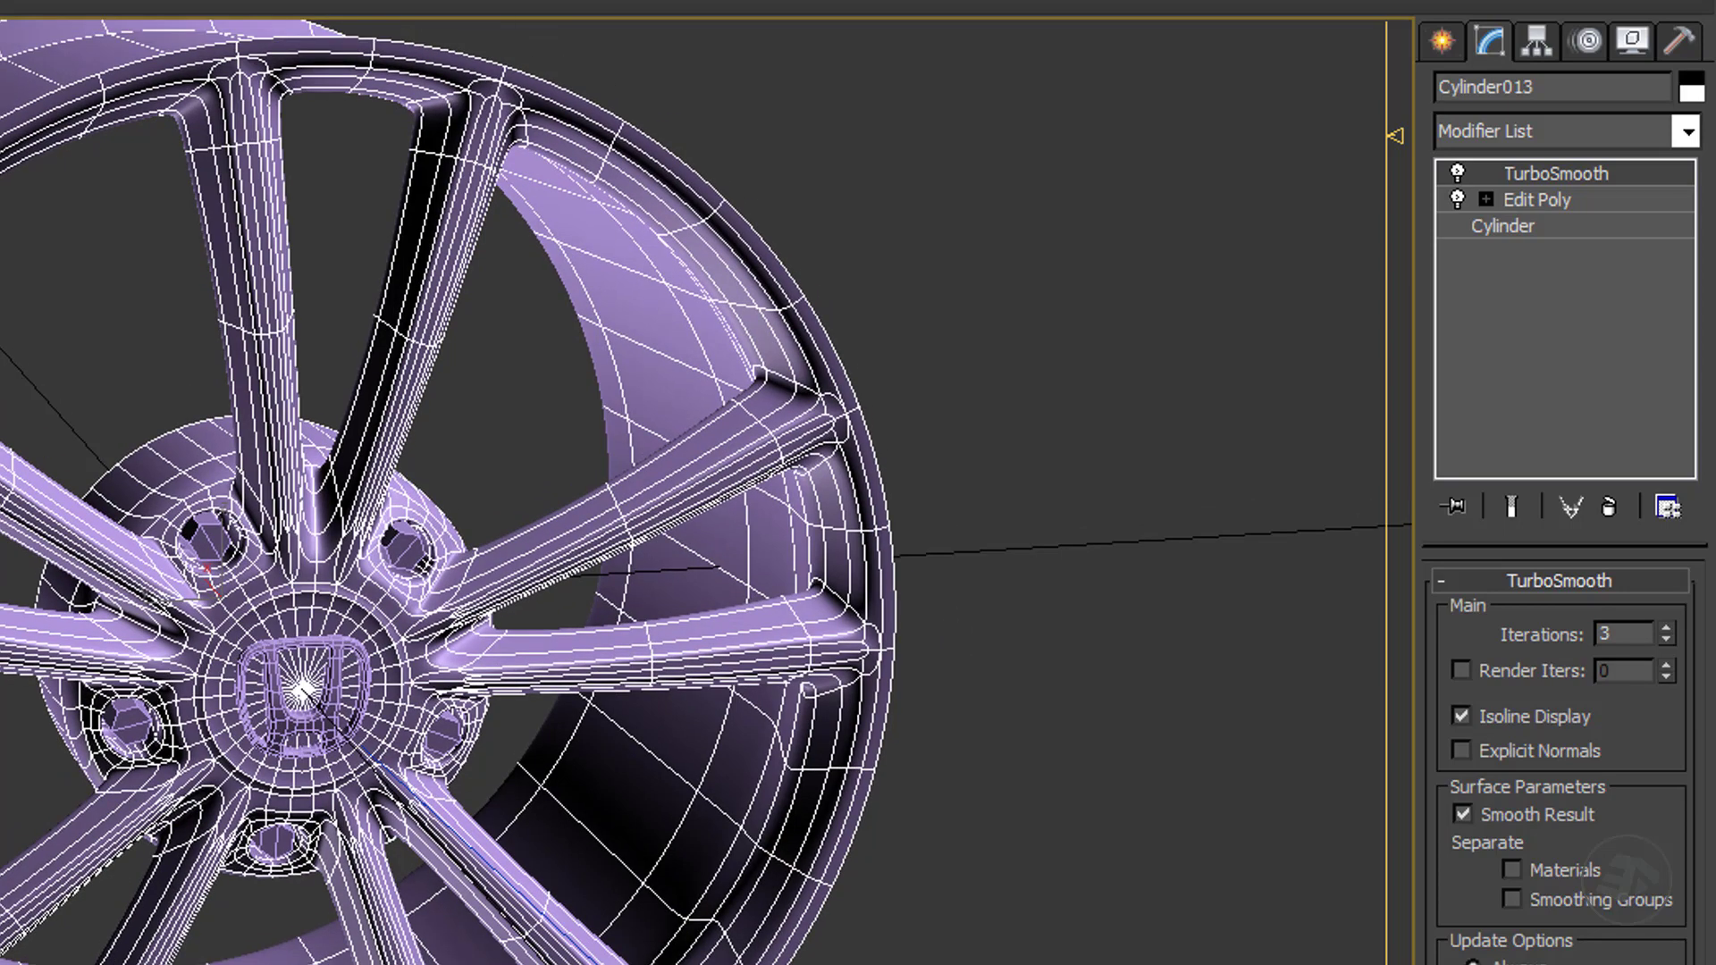
alt+middle_drag(728, 616, 740, 544)
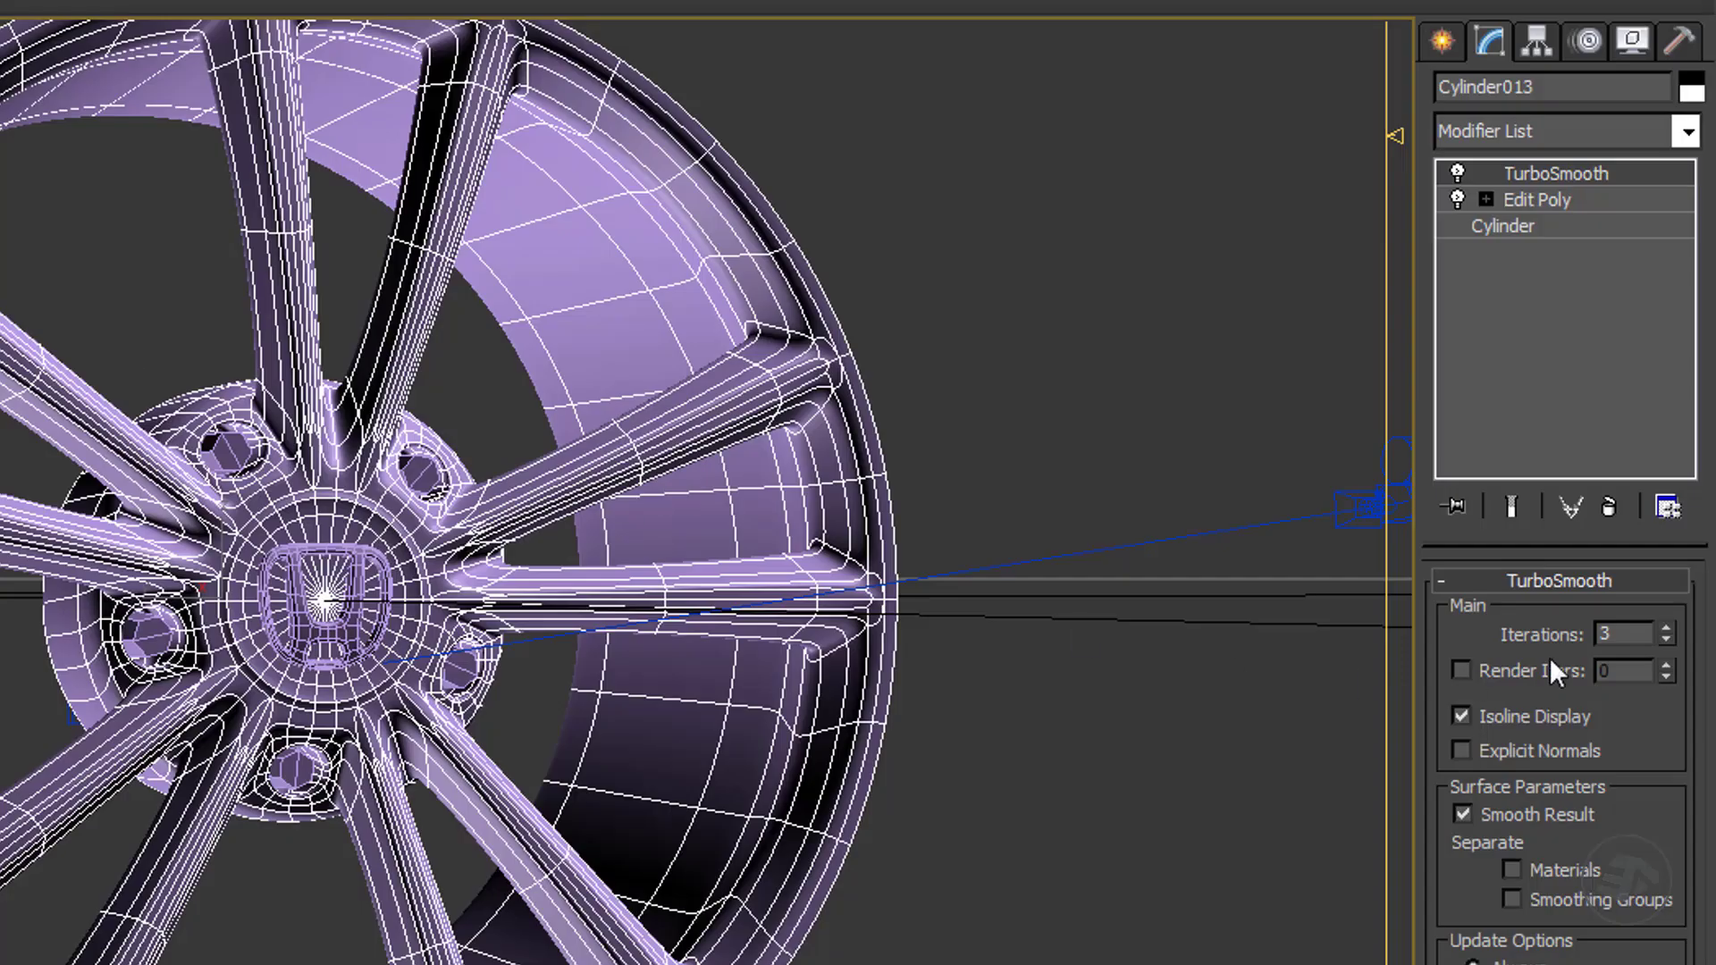
click(1668, 639)
click(1667, 639)
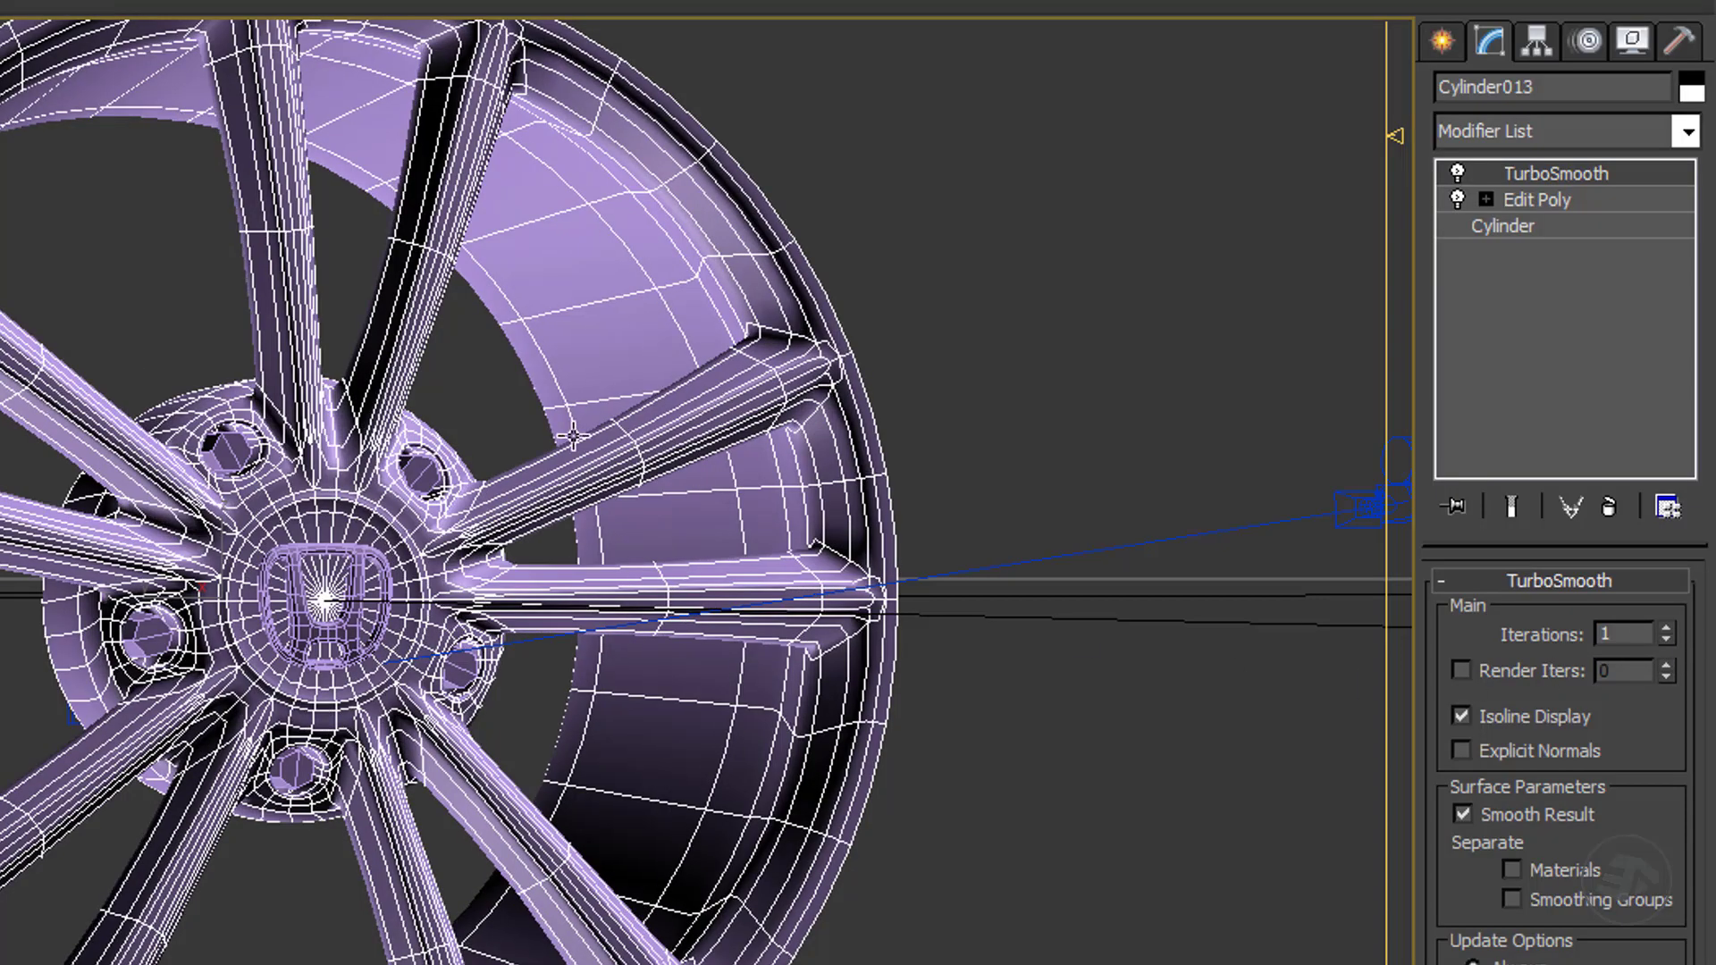
alt+middle_drag(569, 431, 923, 617)
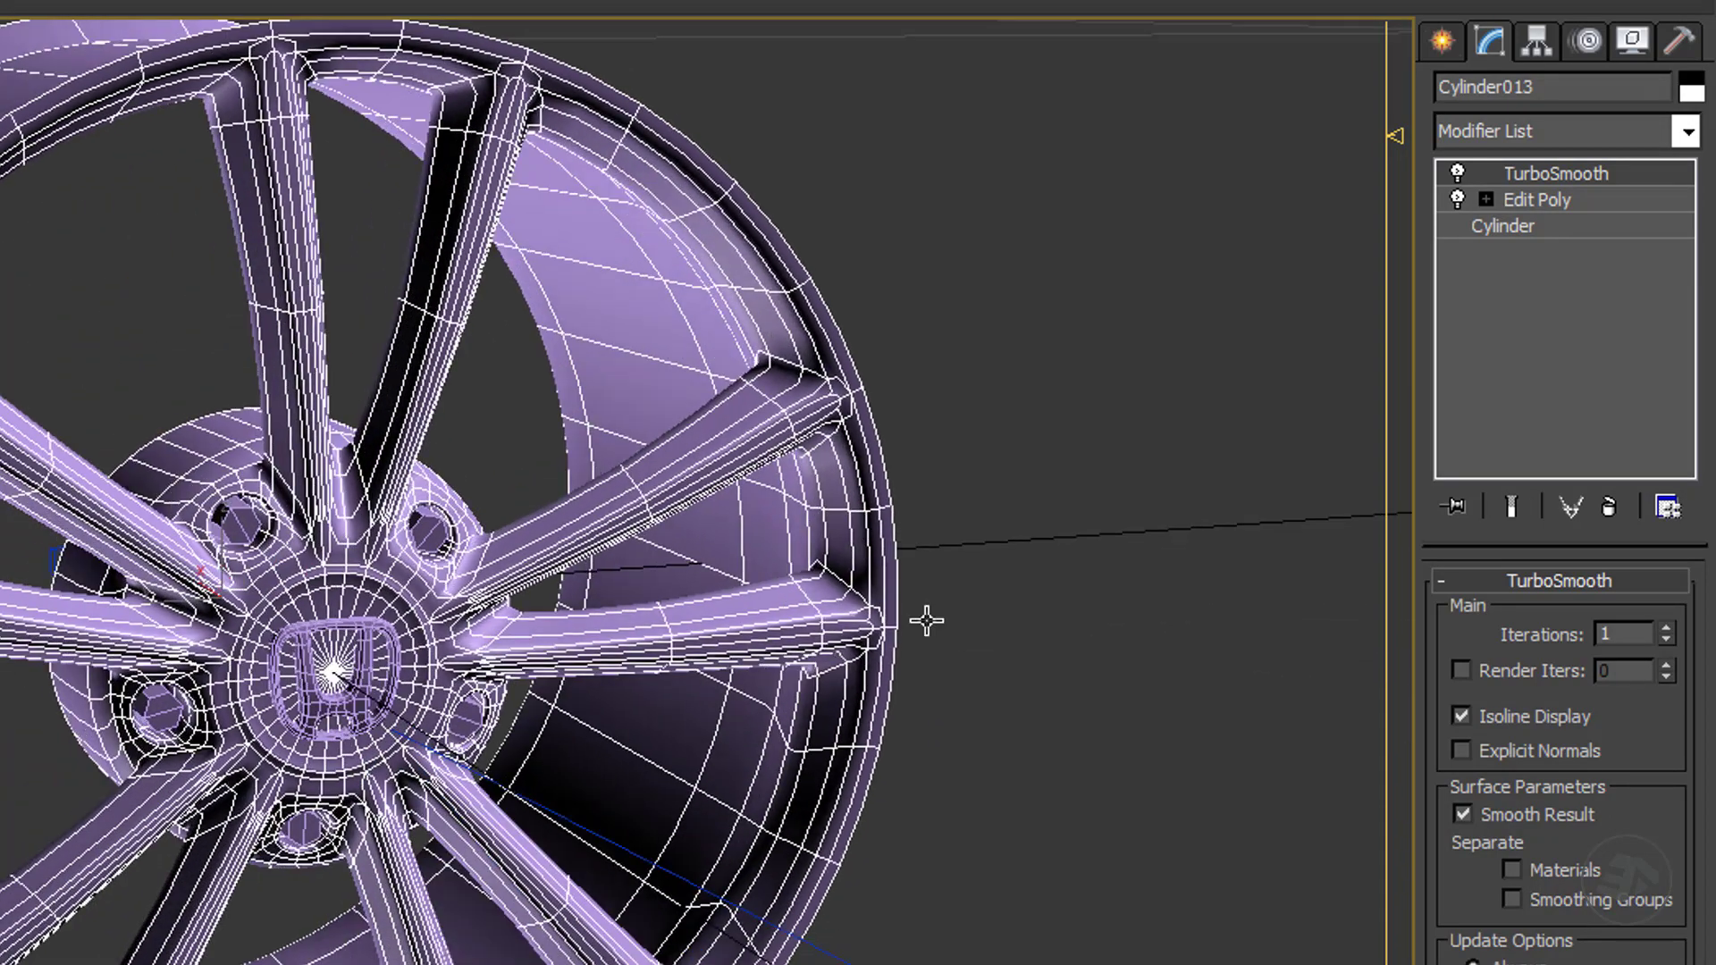
Temporarily turn off Isoline Display for TurboSmooth to examine the full smoothed mesh on the rim's spokes and hub.
click(1462, 716)
alt+middle_drag(268, 422, 625, 375)
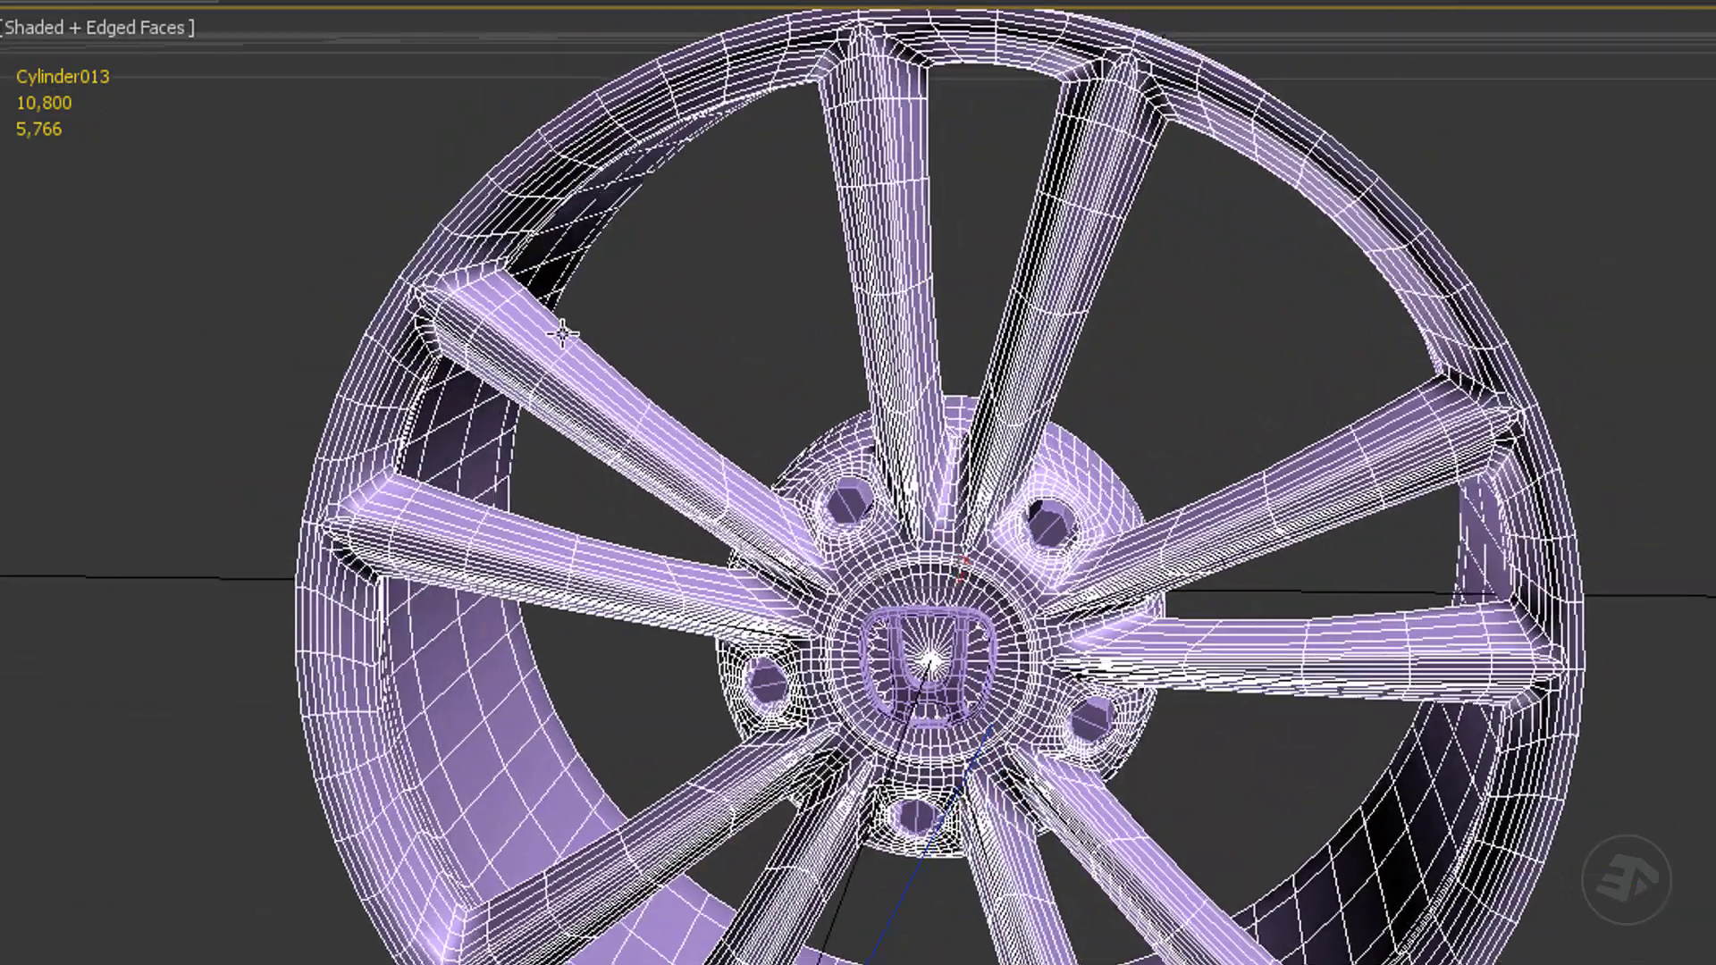
scroll(950, 206, up, 3)
alt+middle_drag(951, 207, 678, 139)
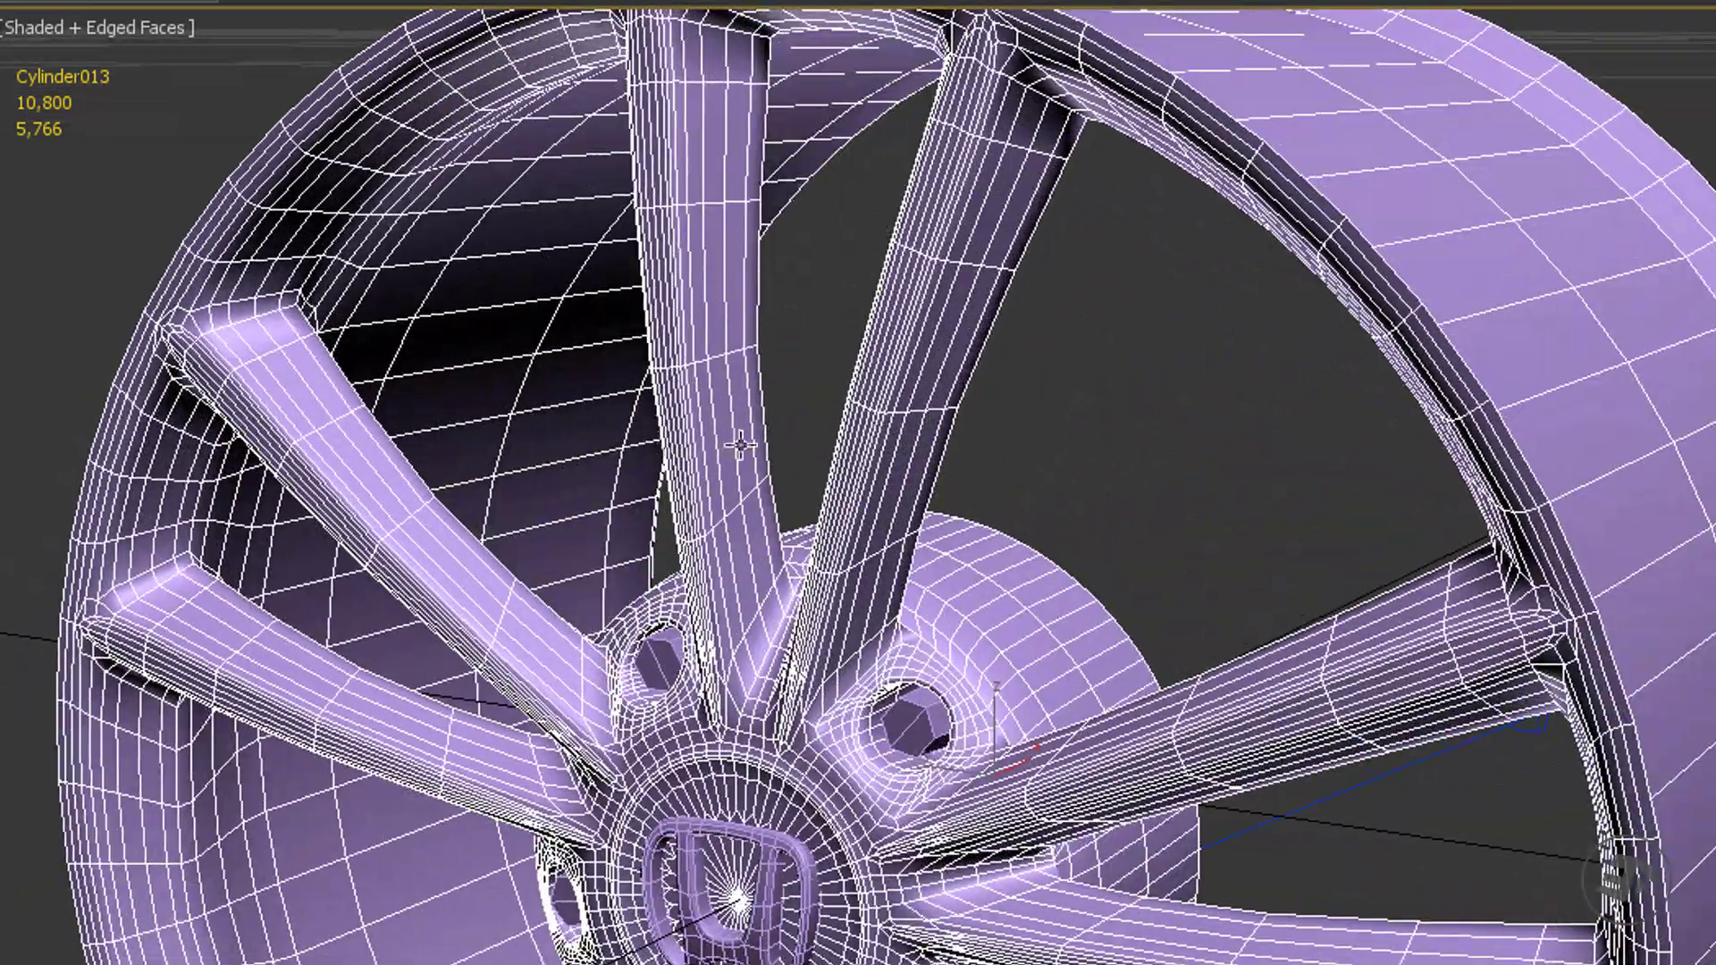
alt+middle_drag(1198, 855, 1201, 787)
scroll(855, 628, up, 3)
scroll(855, 628, up, 1)
alt+middle_drag(943, 671, 884, 620)
scroll(908, 676, down, 4)
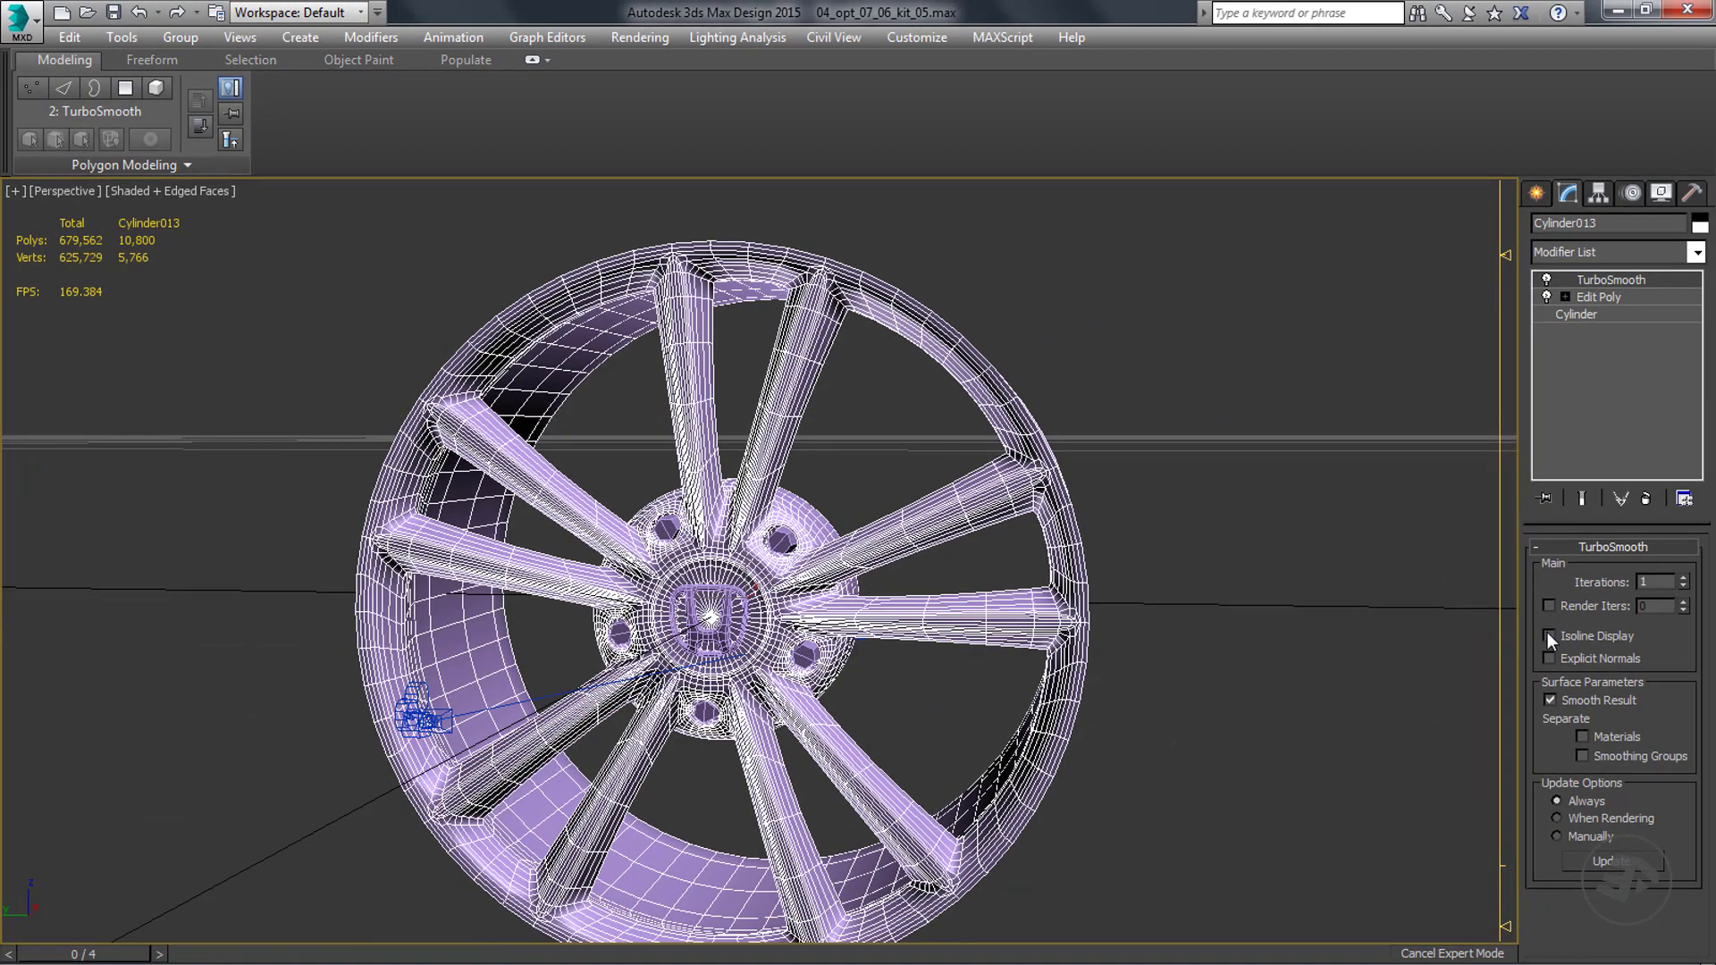
click(1548, 635)
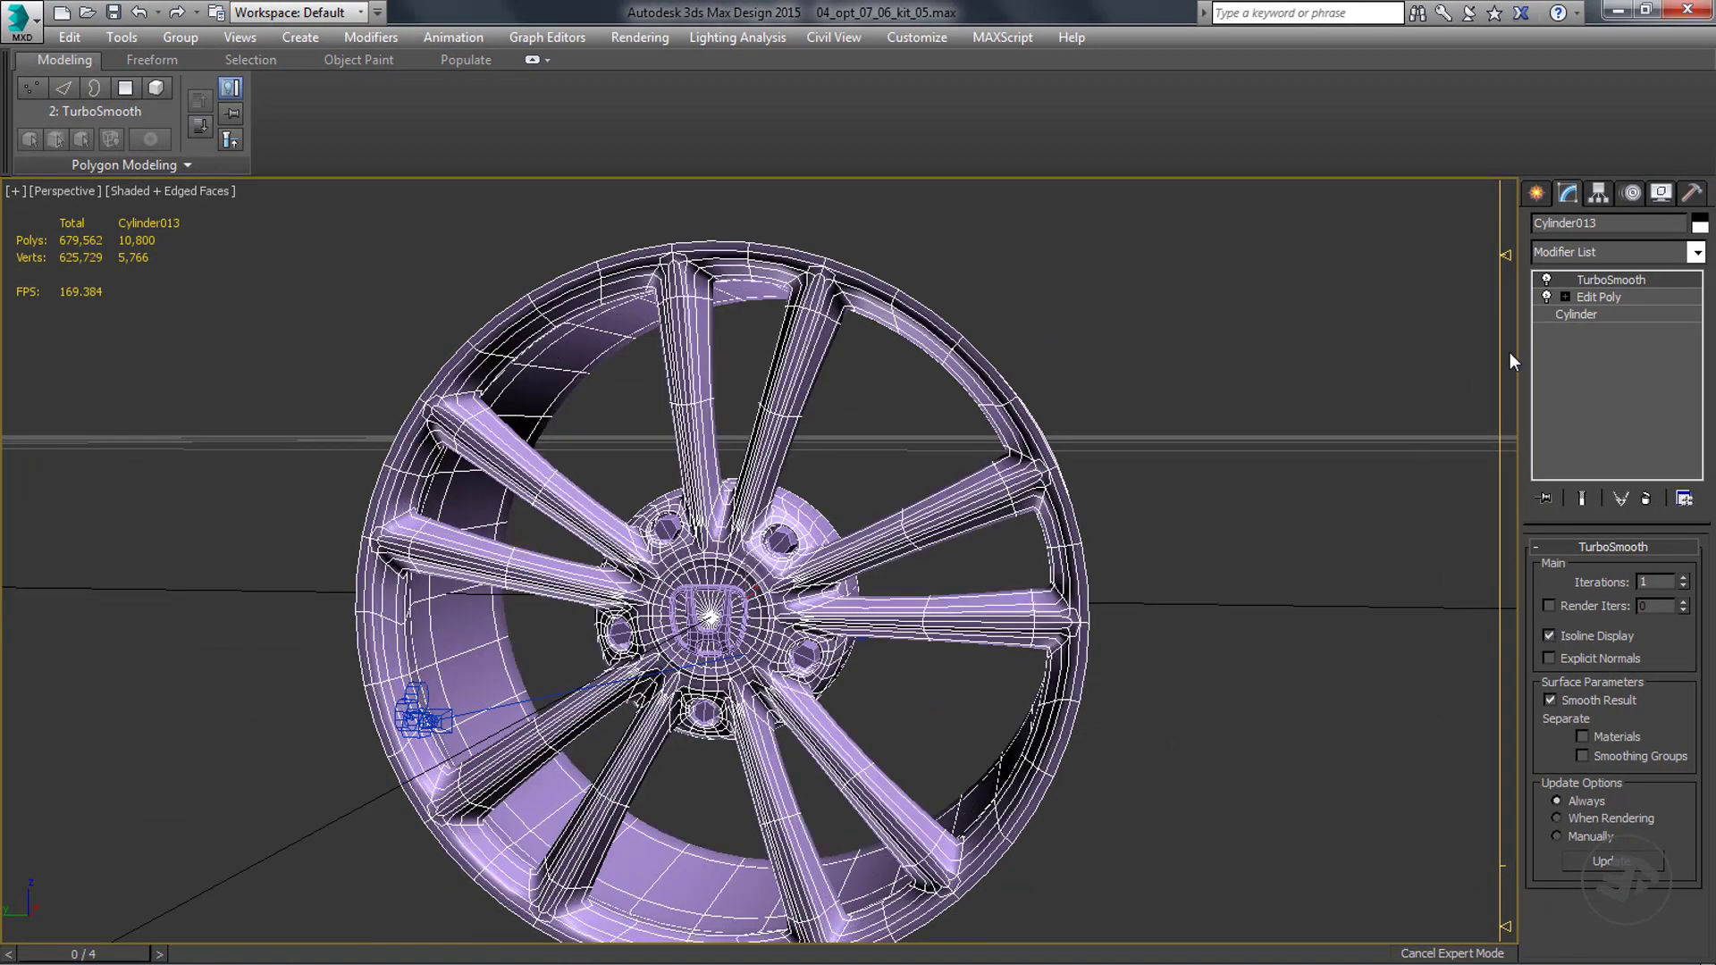
Disable the TurboSmooth modifier and examine the unsmoothed base mesh of the rim's spokes, barrel and hub.
middle_drag(1044, 441, 1042, 387)
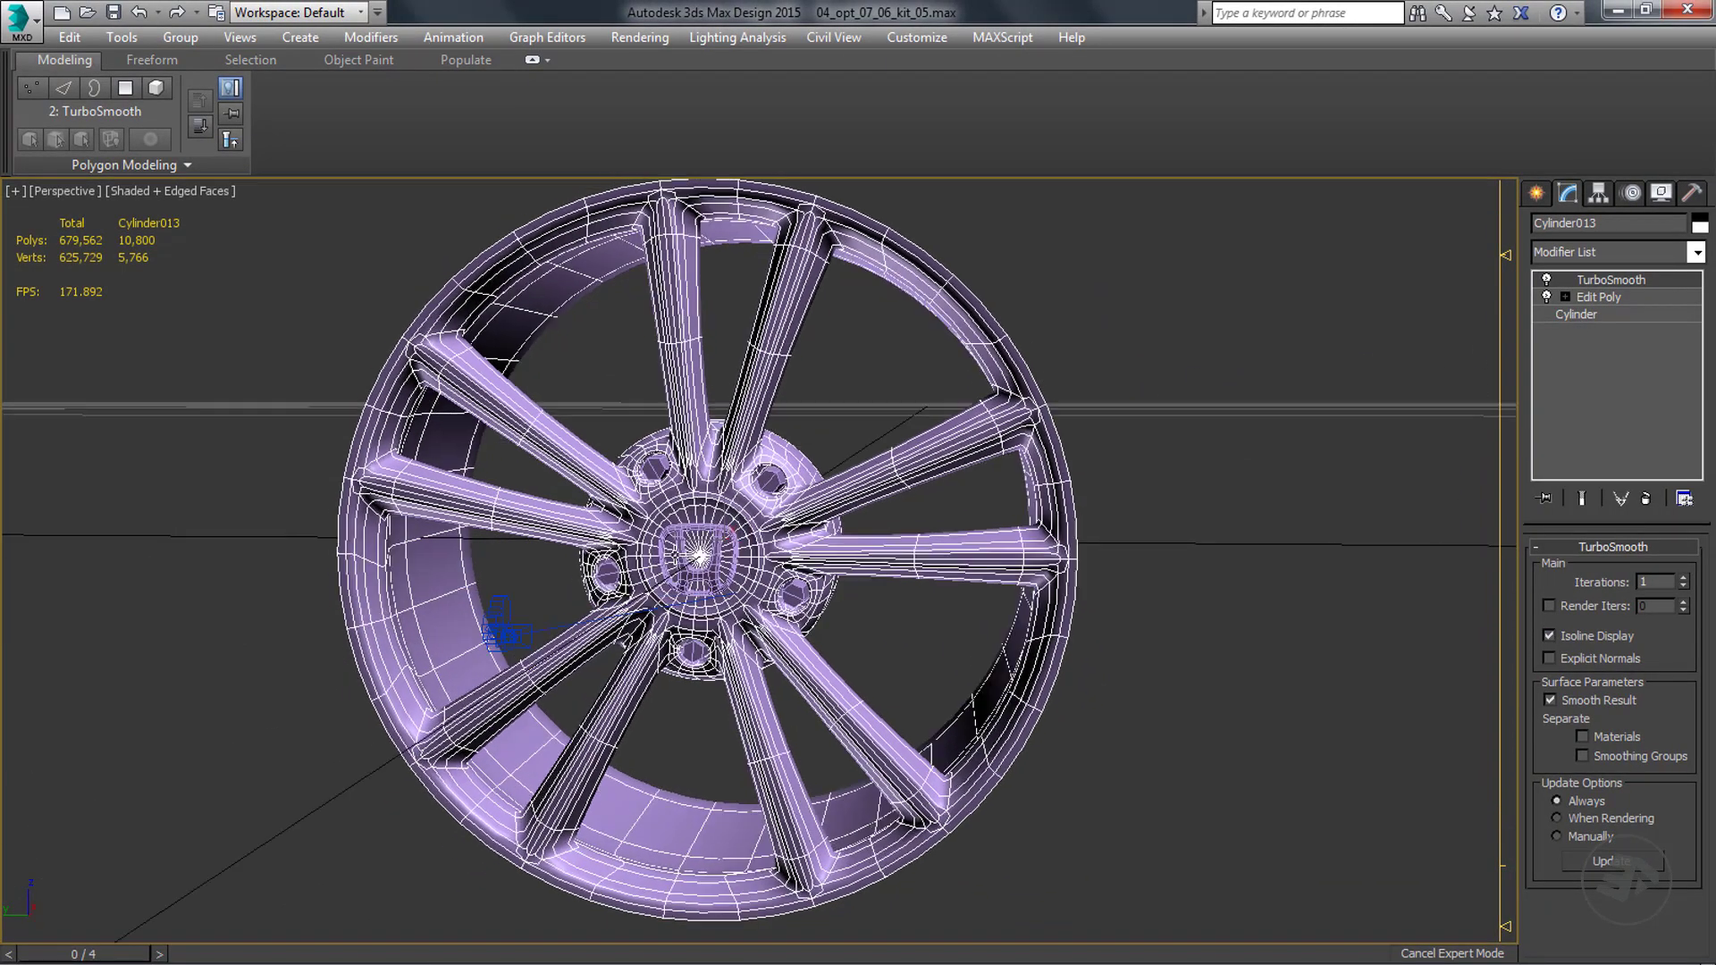
alt+middle_drag(676, 556, 795, 601)
scroll(786, 602, up, 5)
click(1547, 283)
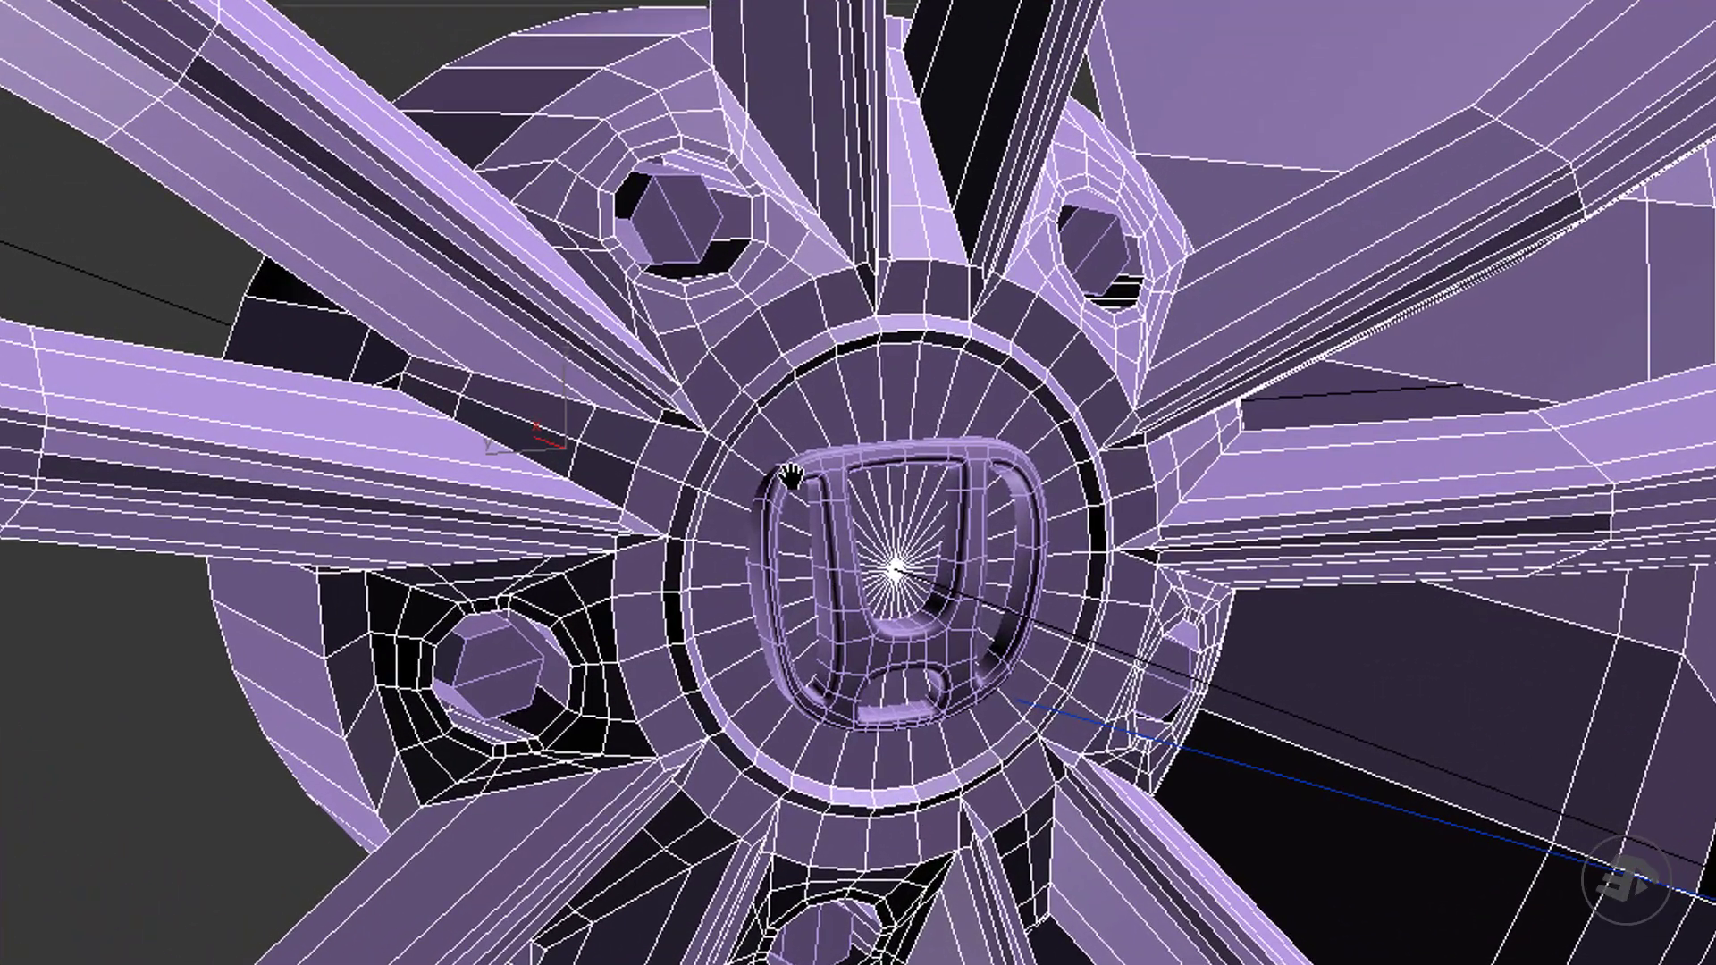
scroll(791, 477, down, 4)
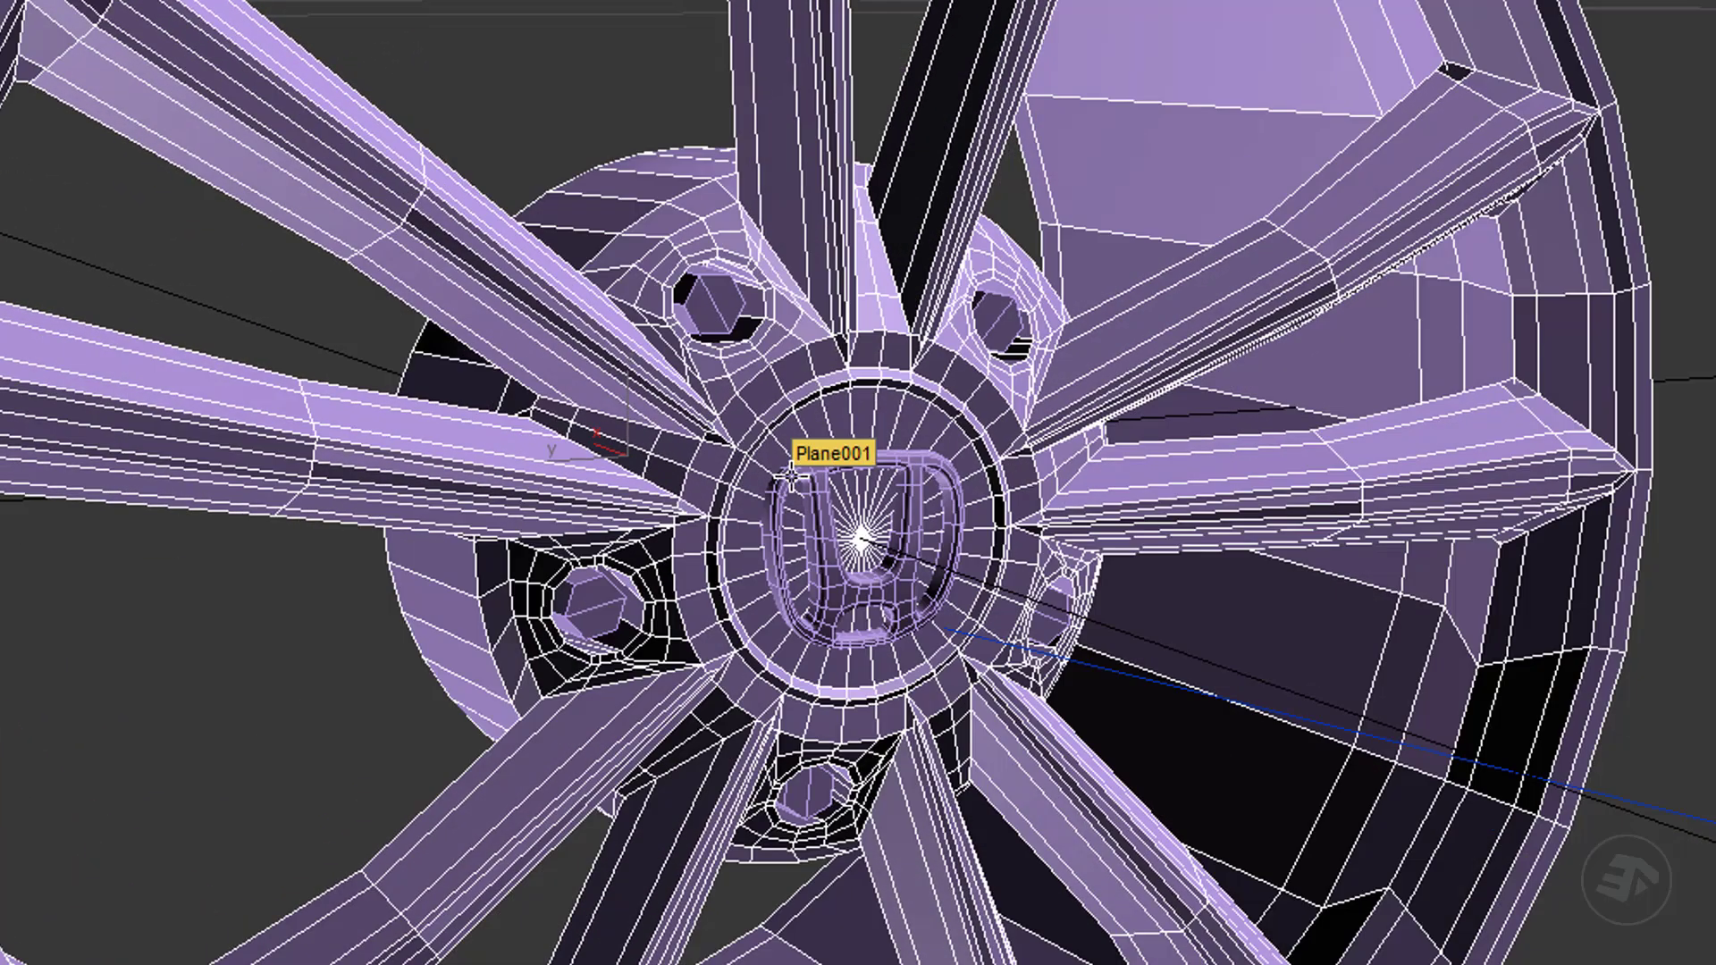
alt+middle_drag(791, 477, 651, 519)
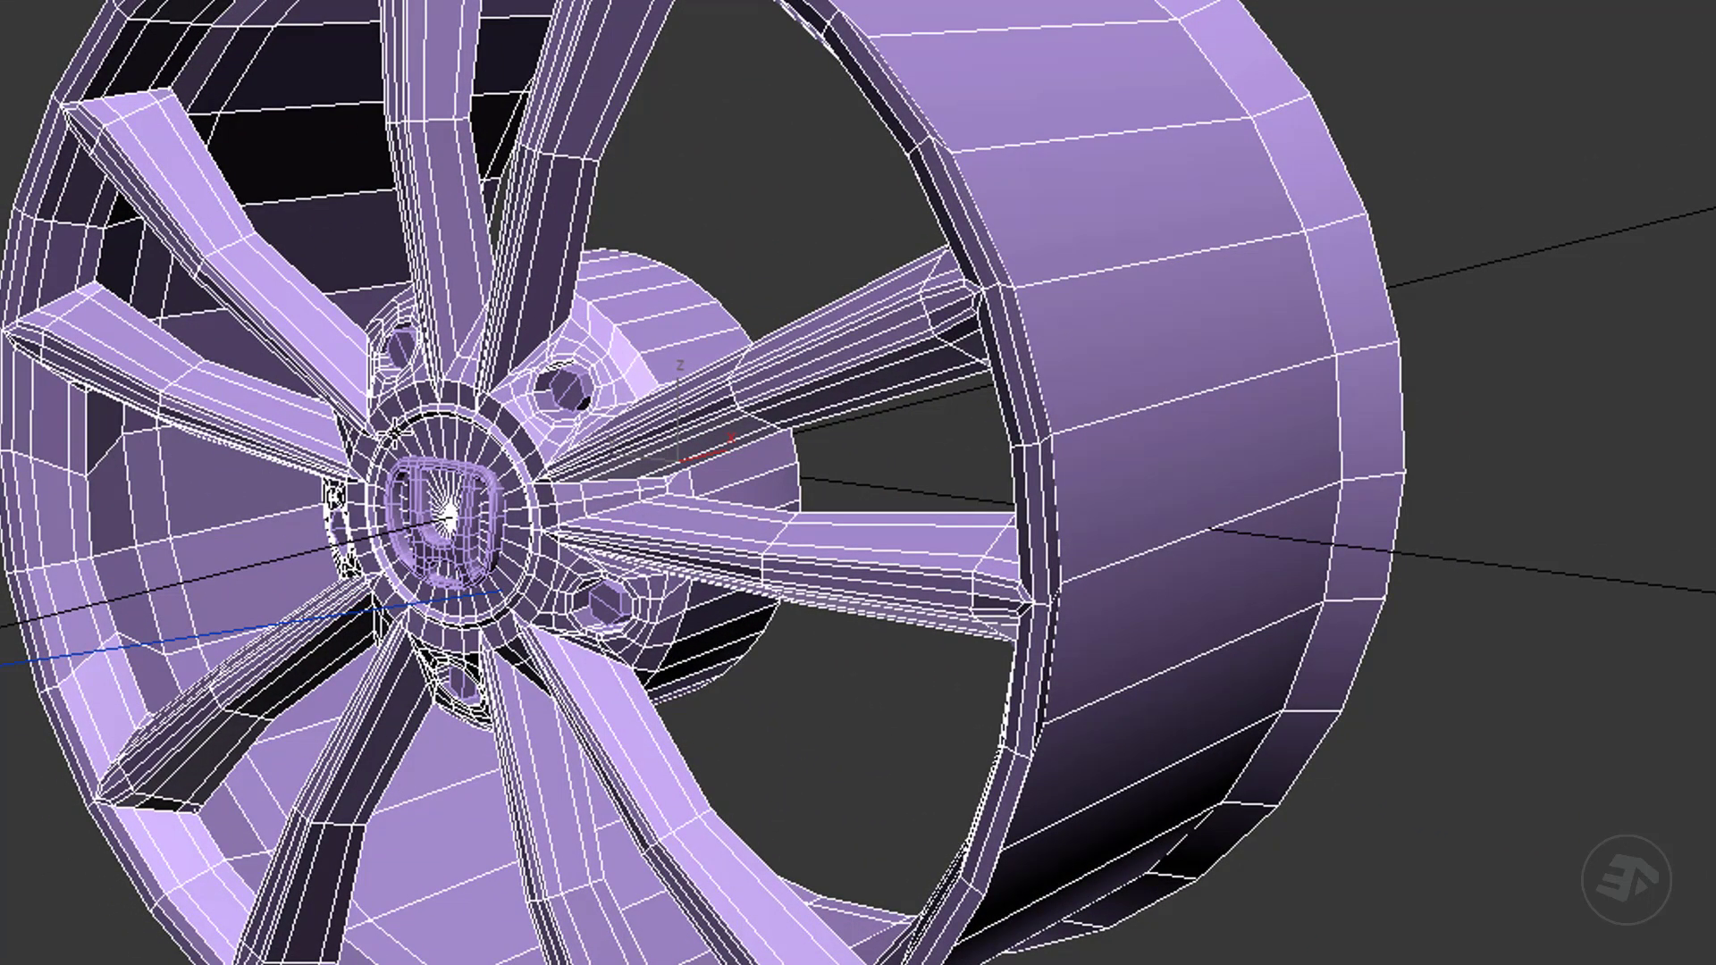
alt+middle_drag(368, 440, 428, 508)
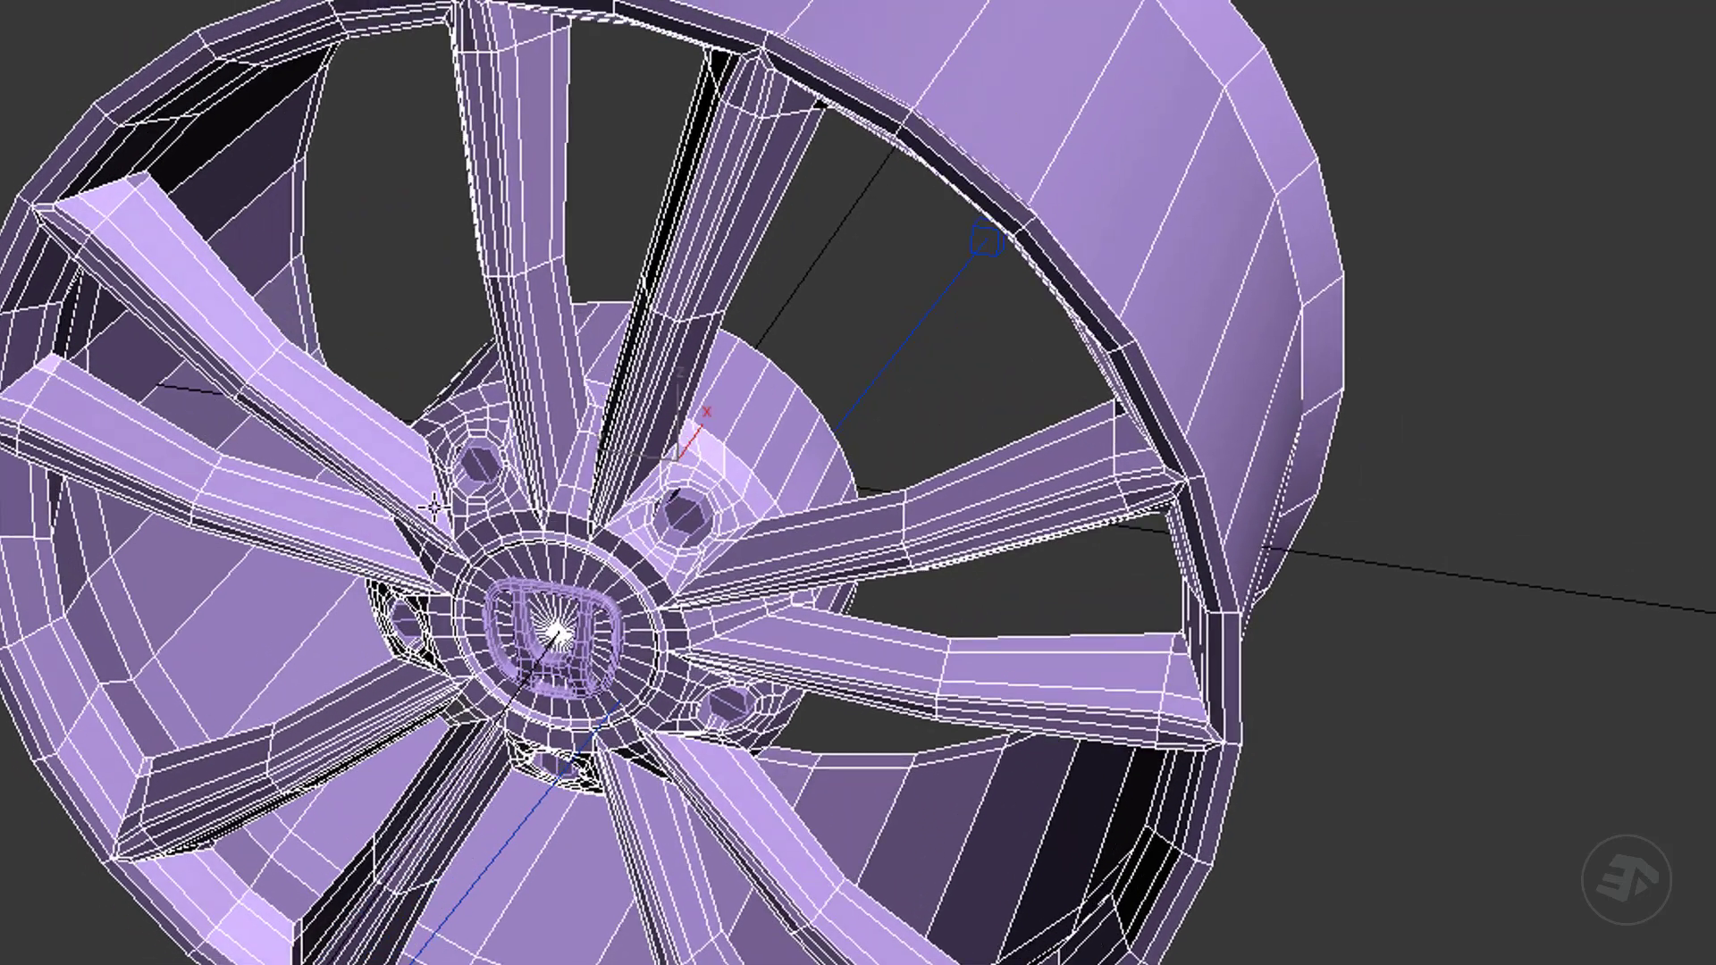
scroll(190, 320, up, 3)
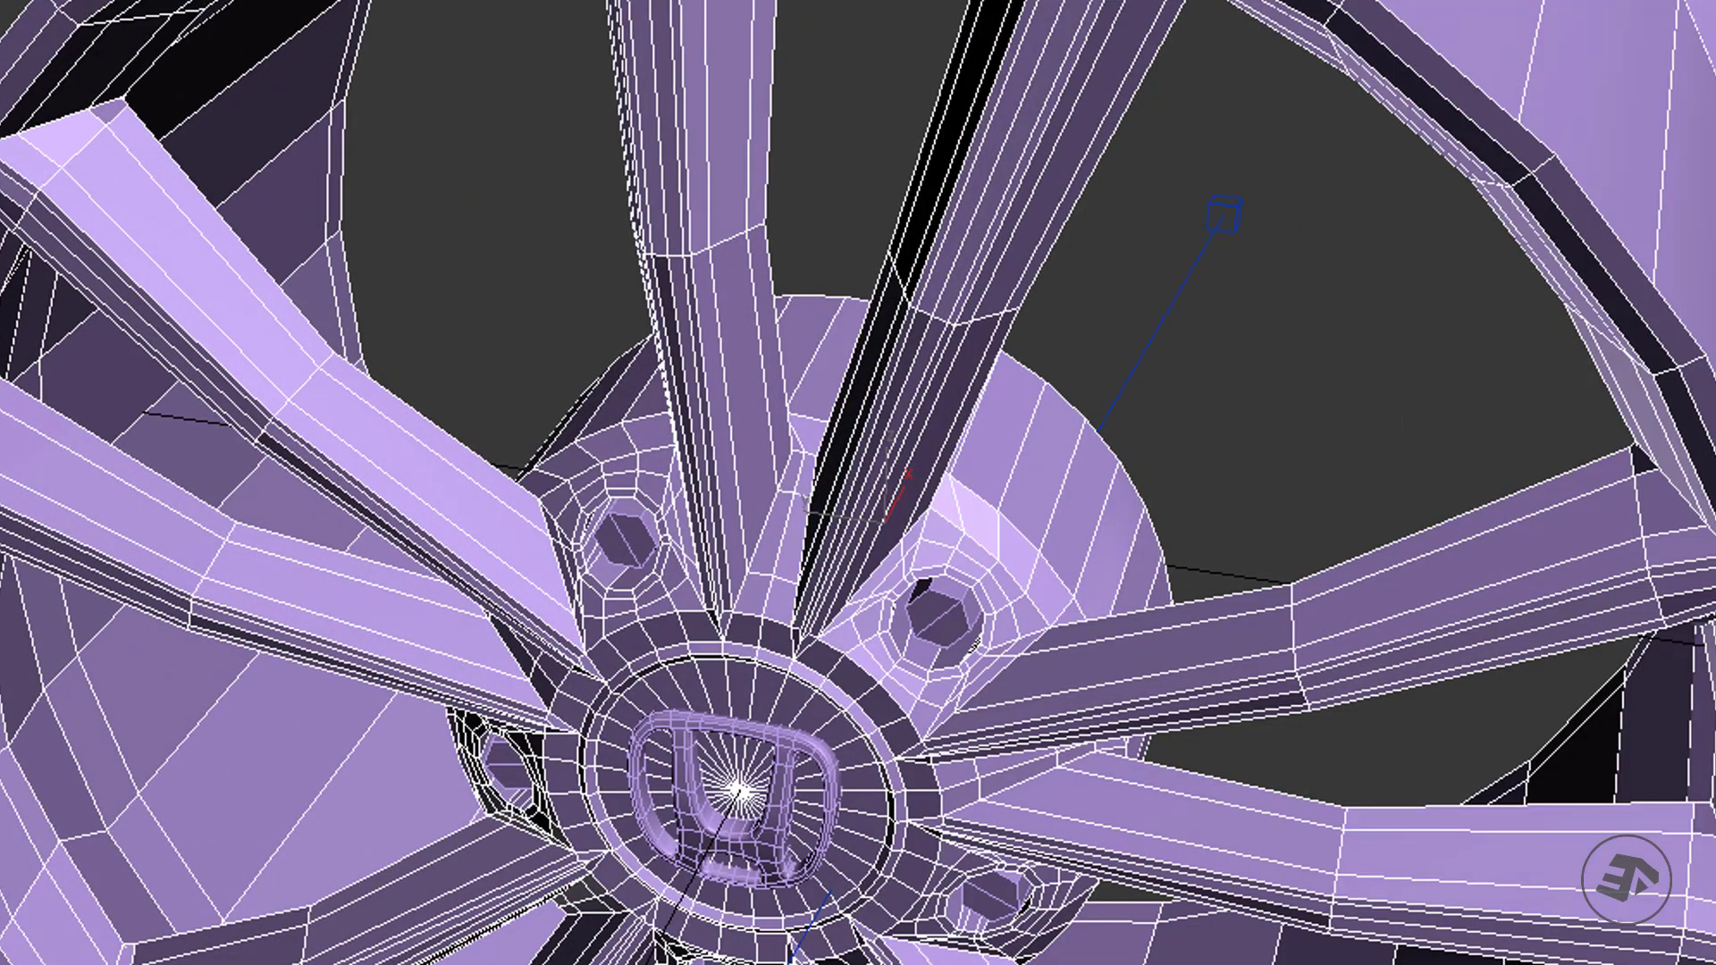
alt+middle_drag(225, 797, 329, 681)
alt+middle_drag(499, 682, 582, 673)
scroll(724, 554, up, 2)
Select the centre emblem to examine its mesh, and reselect the wheel rim.
click(709, 542)
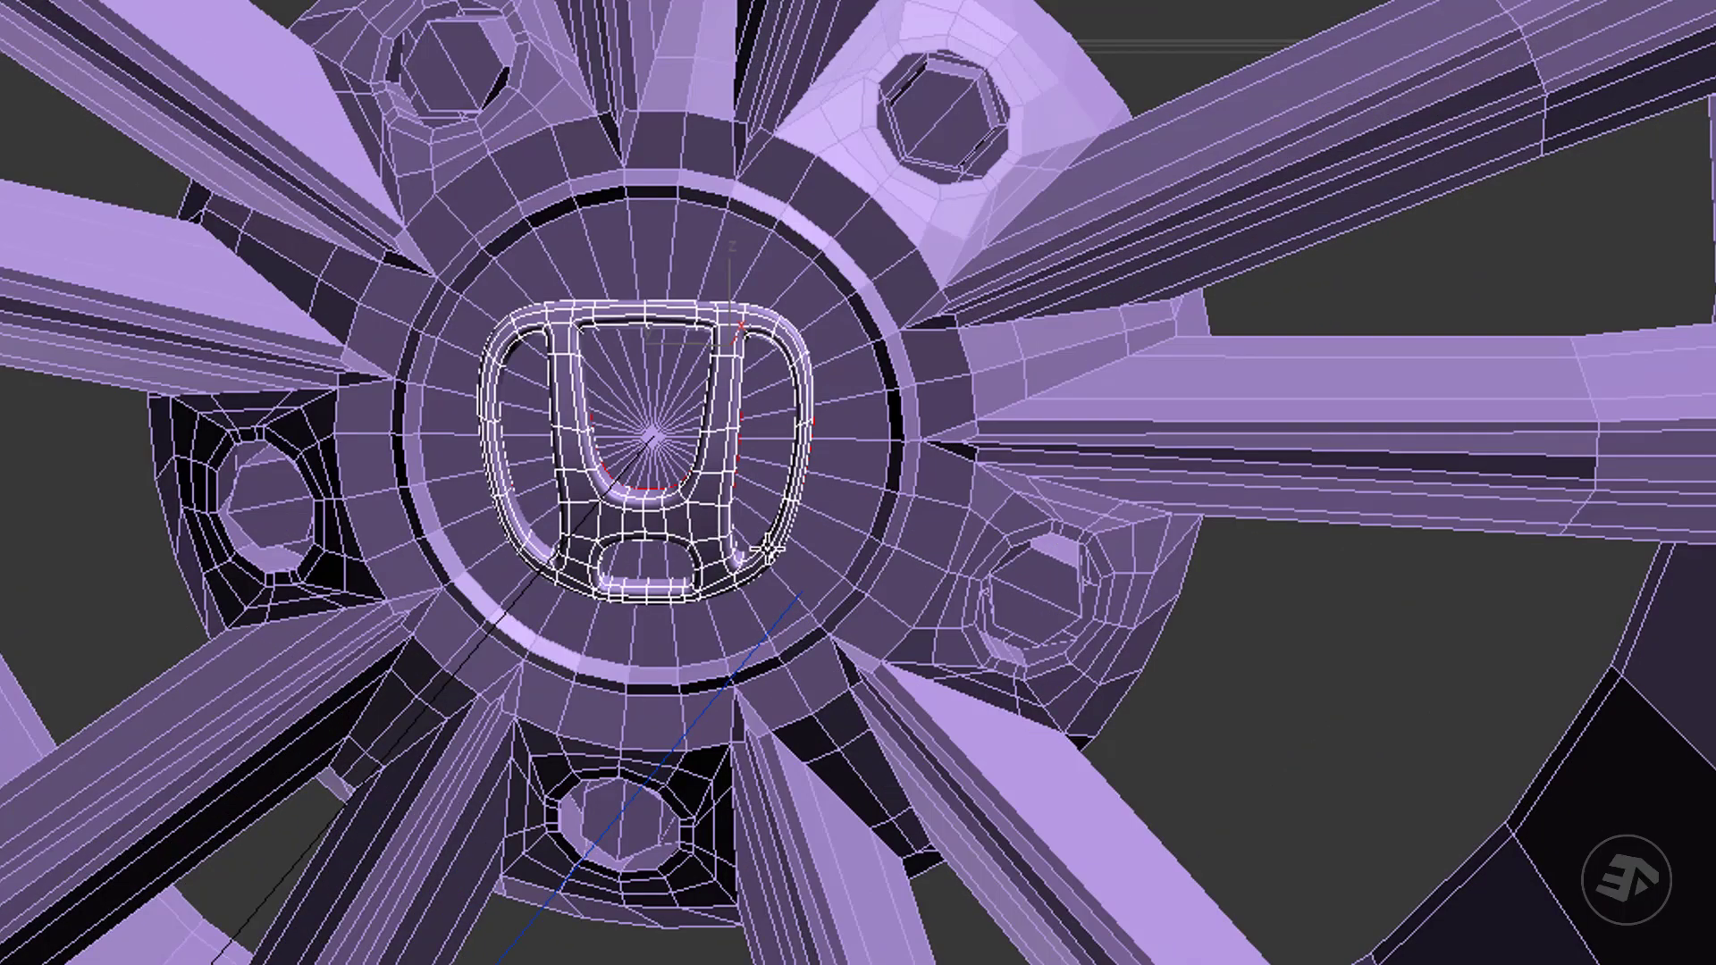
middle_drag(561, 467, 764, 471)
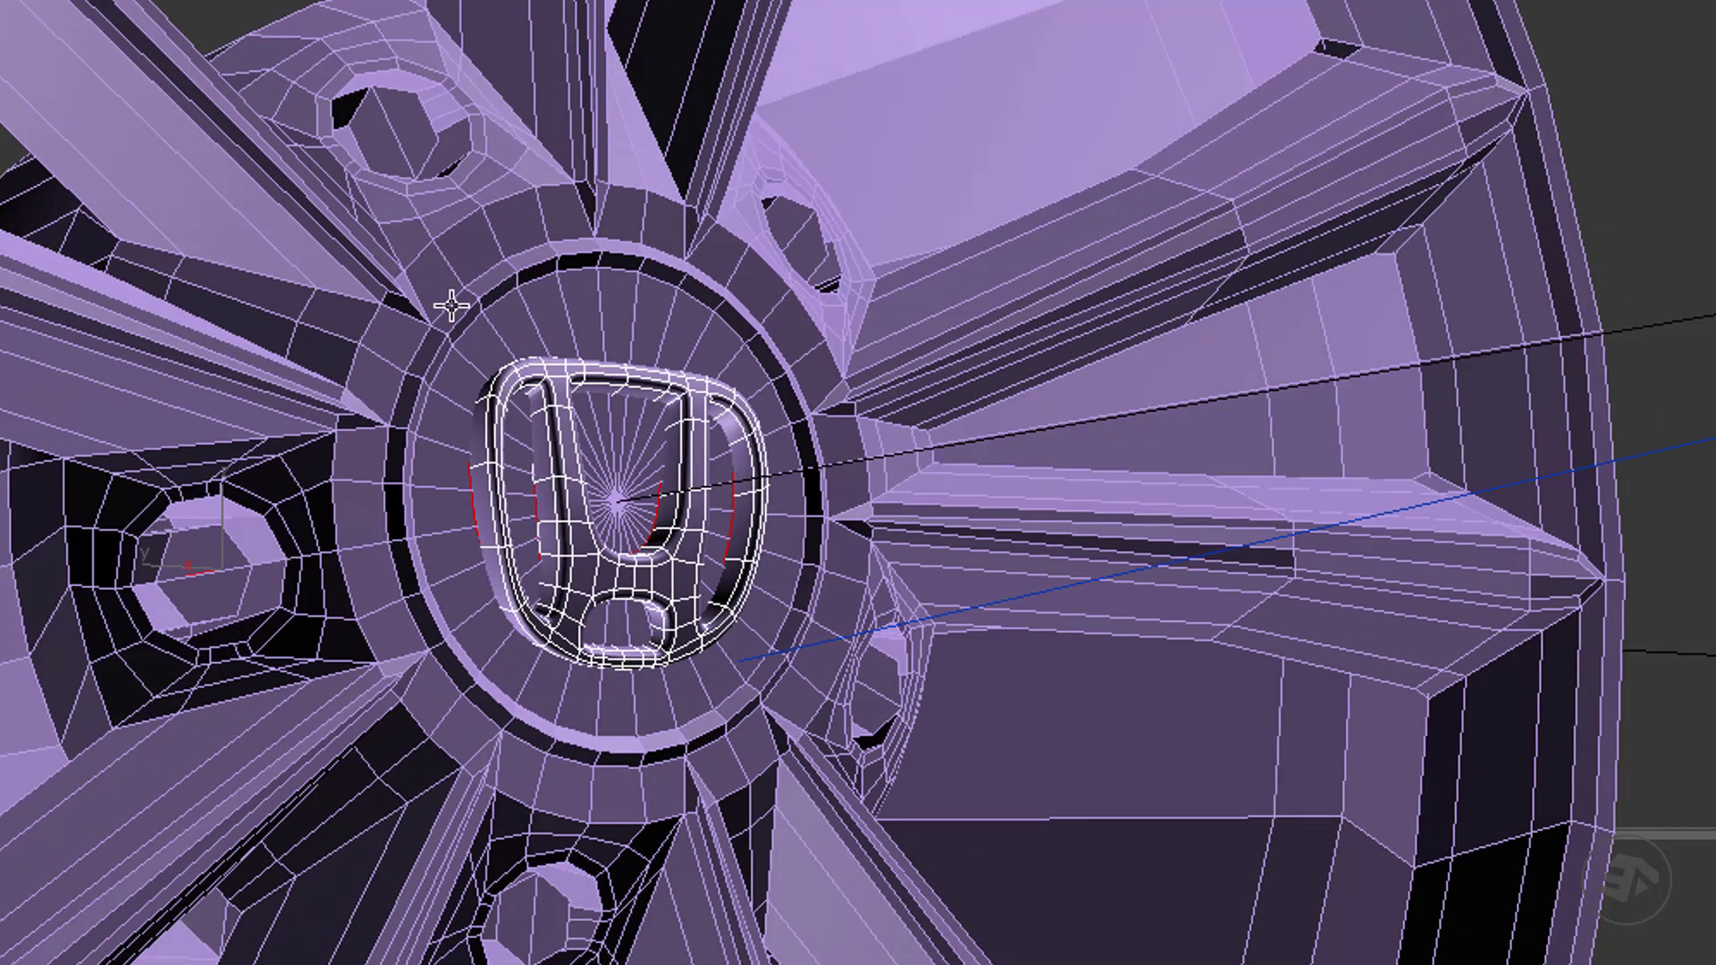
click(435, 382)
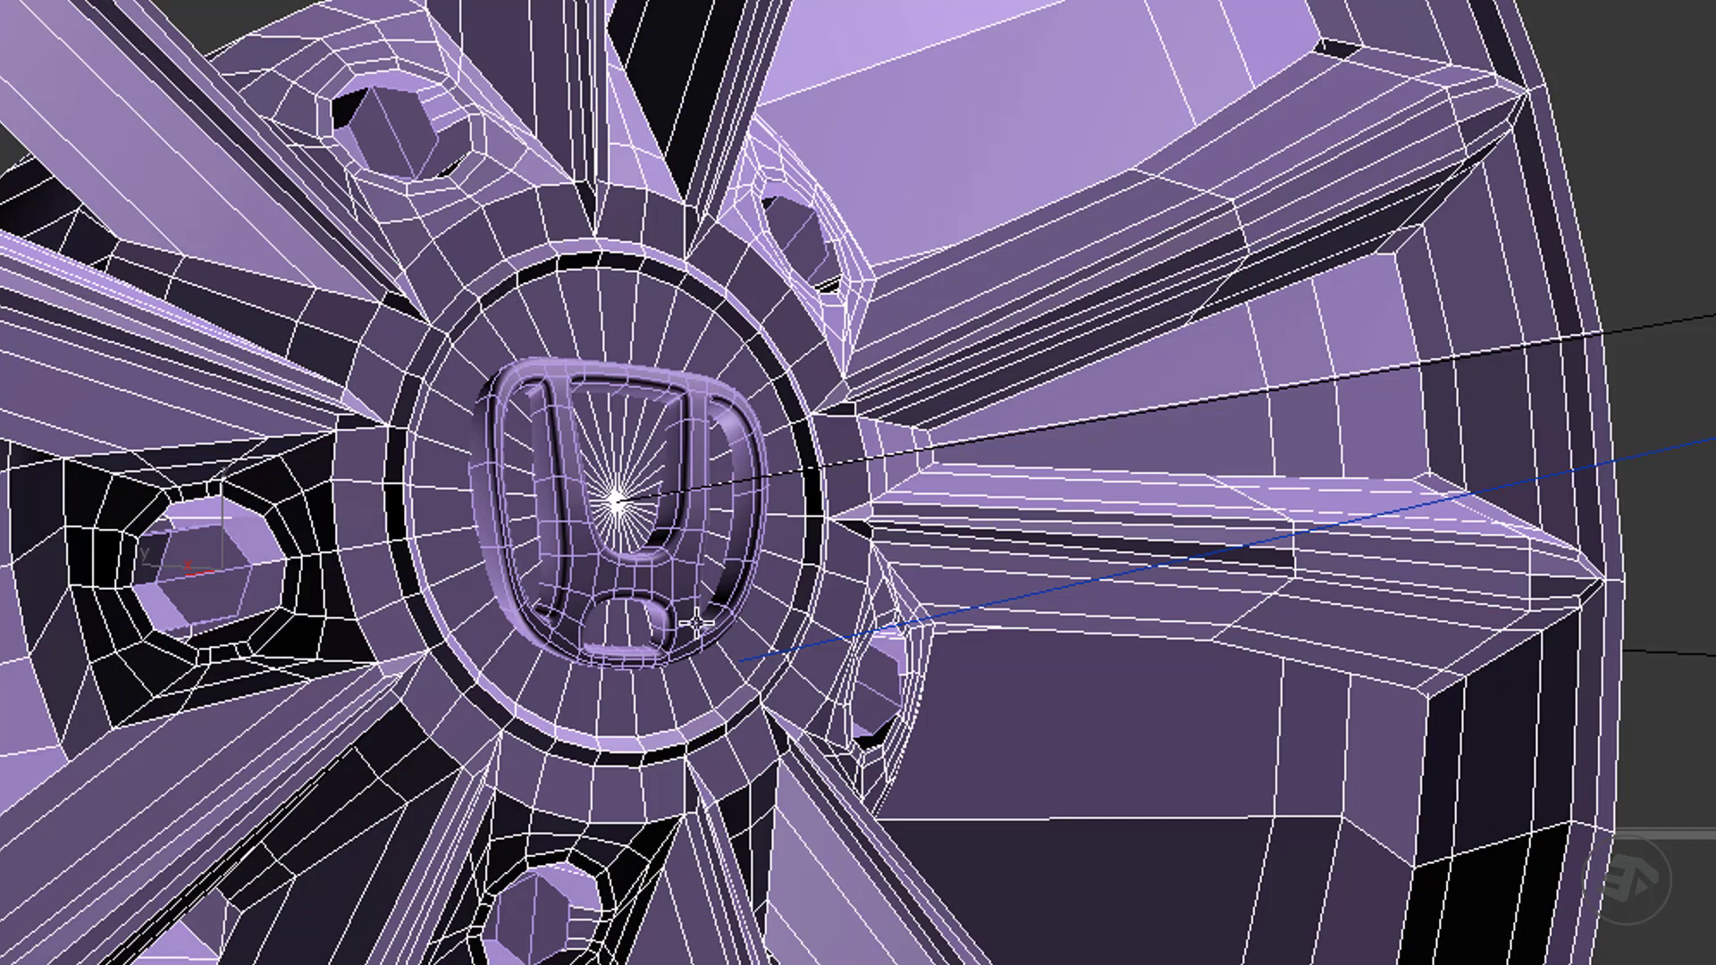
key(ctrl+x)
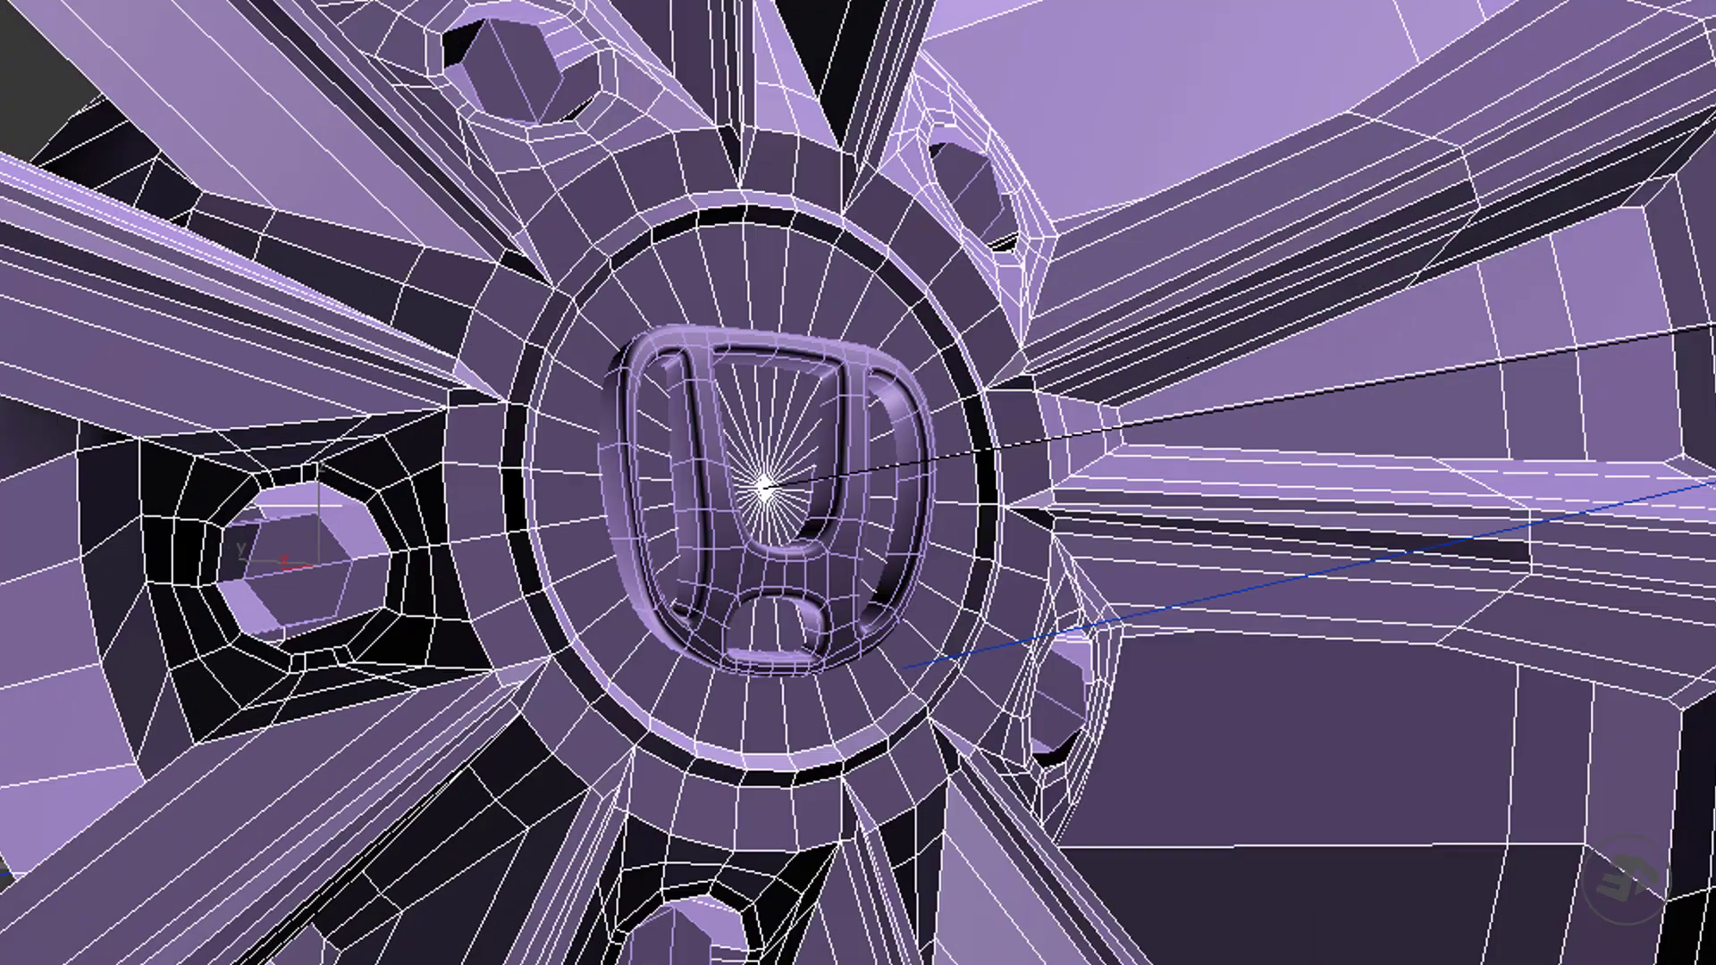
alt+middle_drag(1072, 523, 840, 527)
middle_drag(498, 536, 1598, 521)
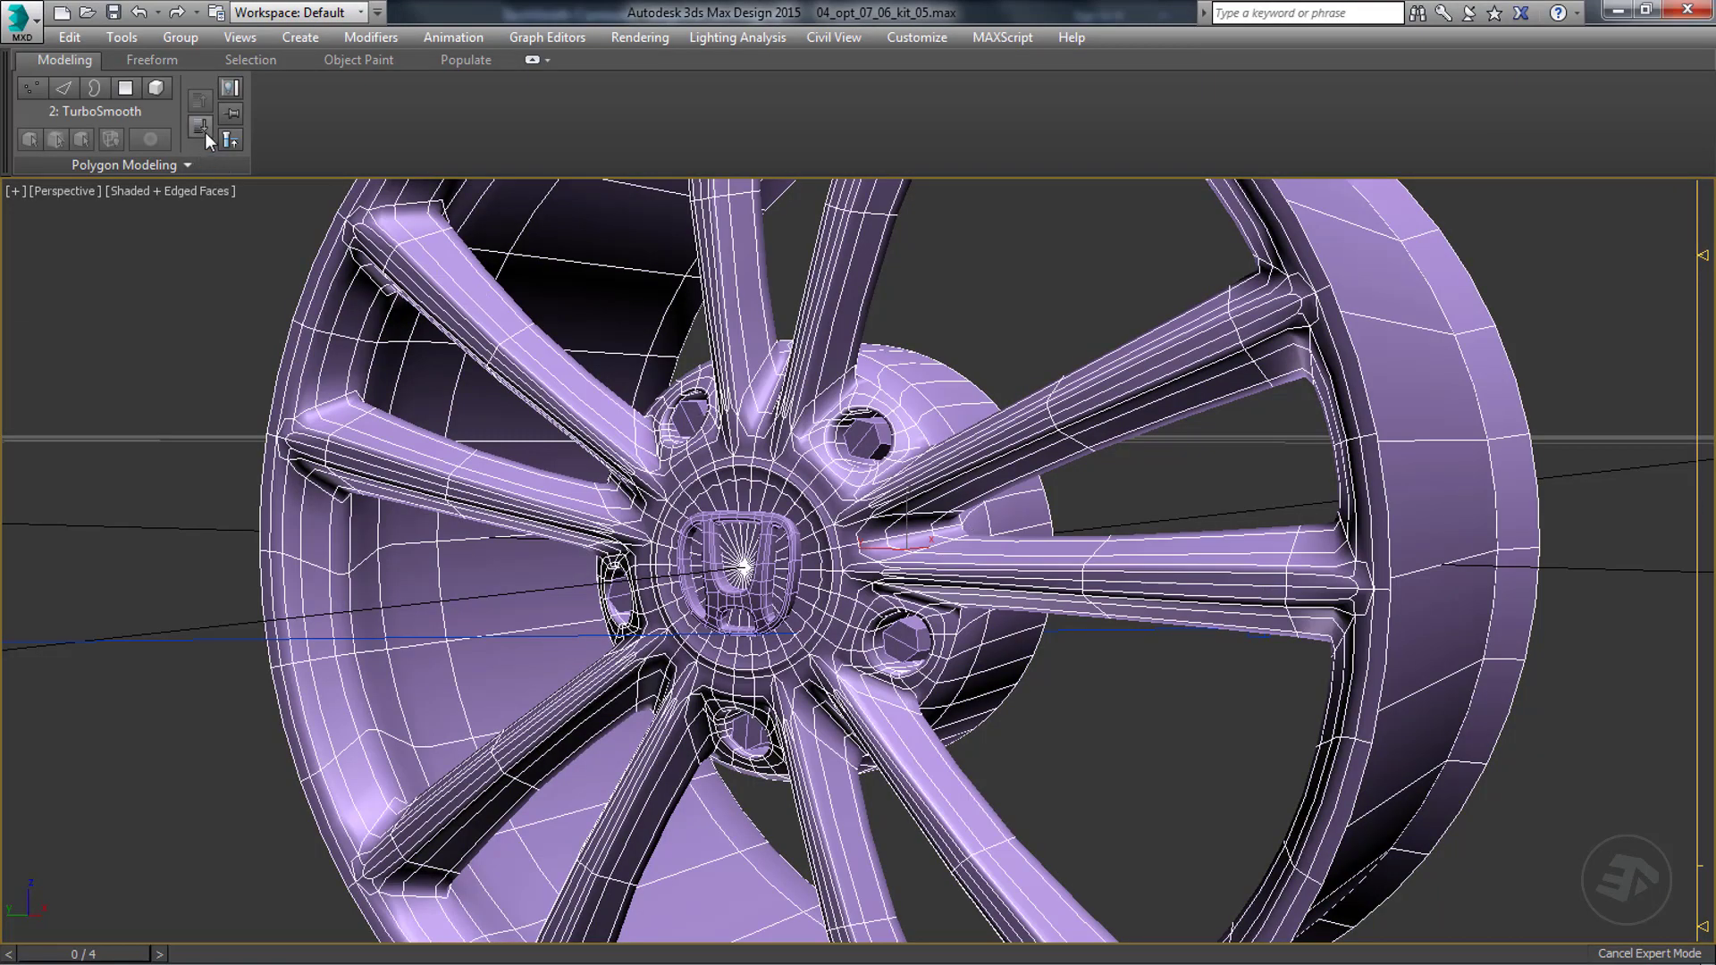
At the Edit Poly edge level, select the edge loop around the middle of one spoke and show the rim in the Left view.
key(2)
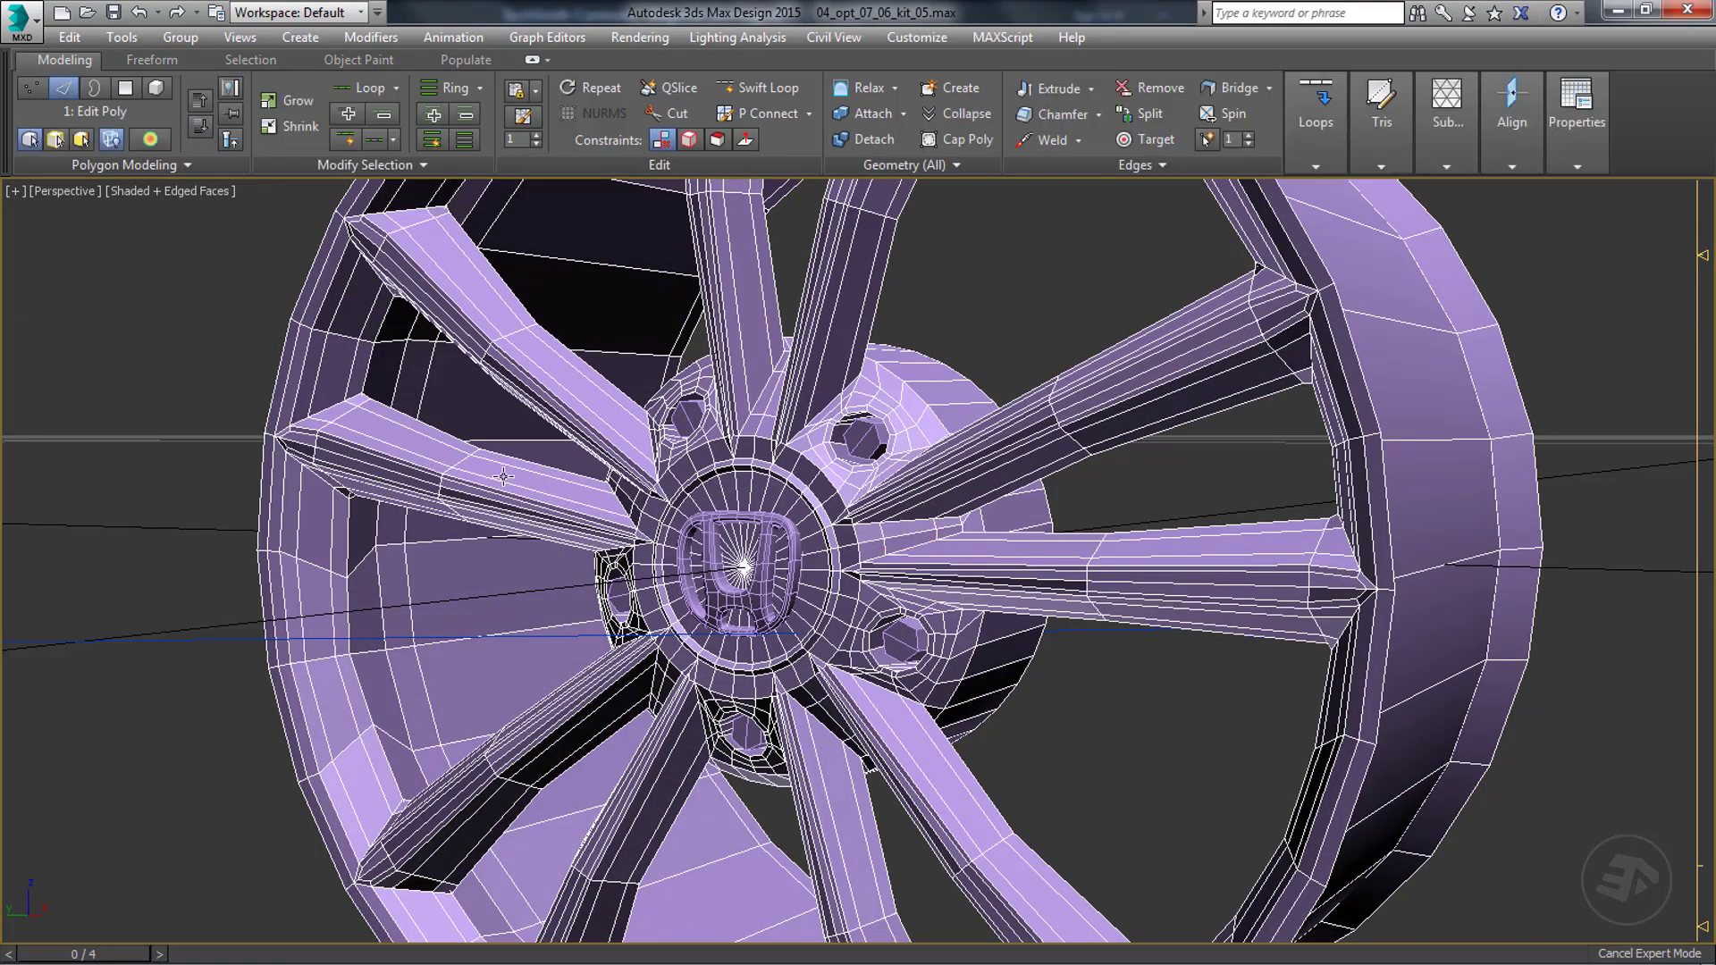
alt+middle_drag(497, 414, 572, 445)
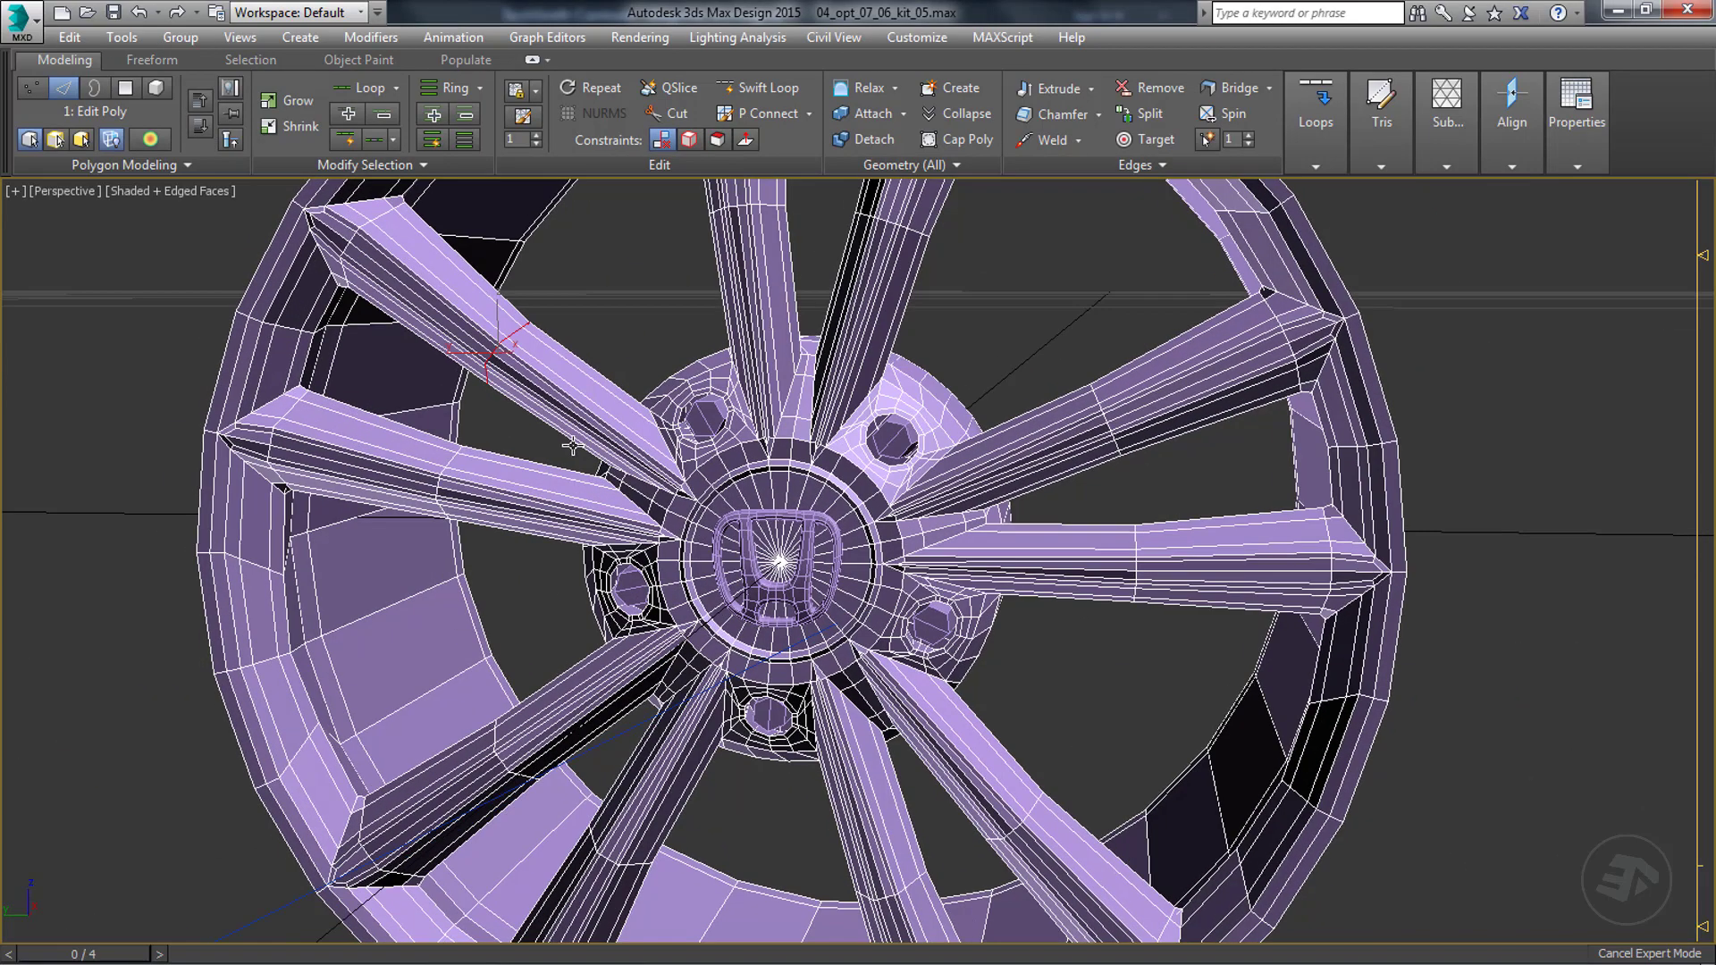
key(l)
key(z)
scroll(844, 580, up, 5)
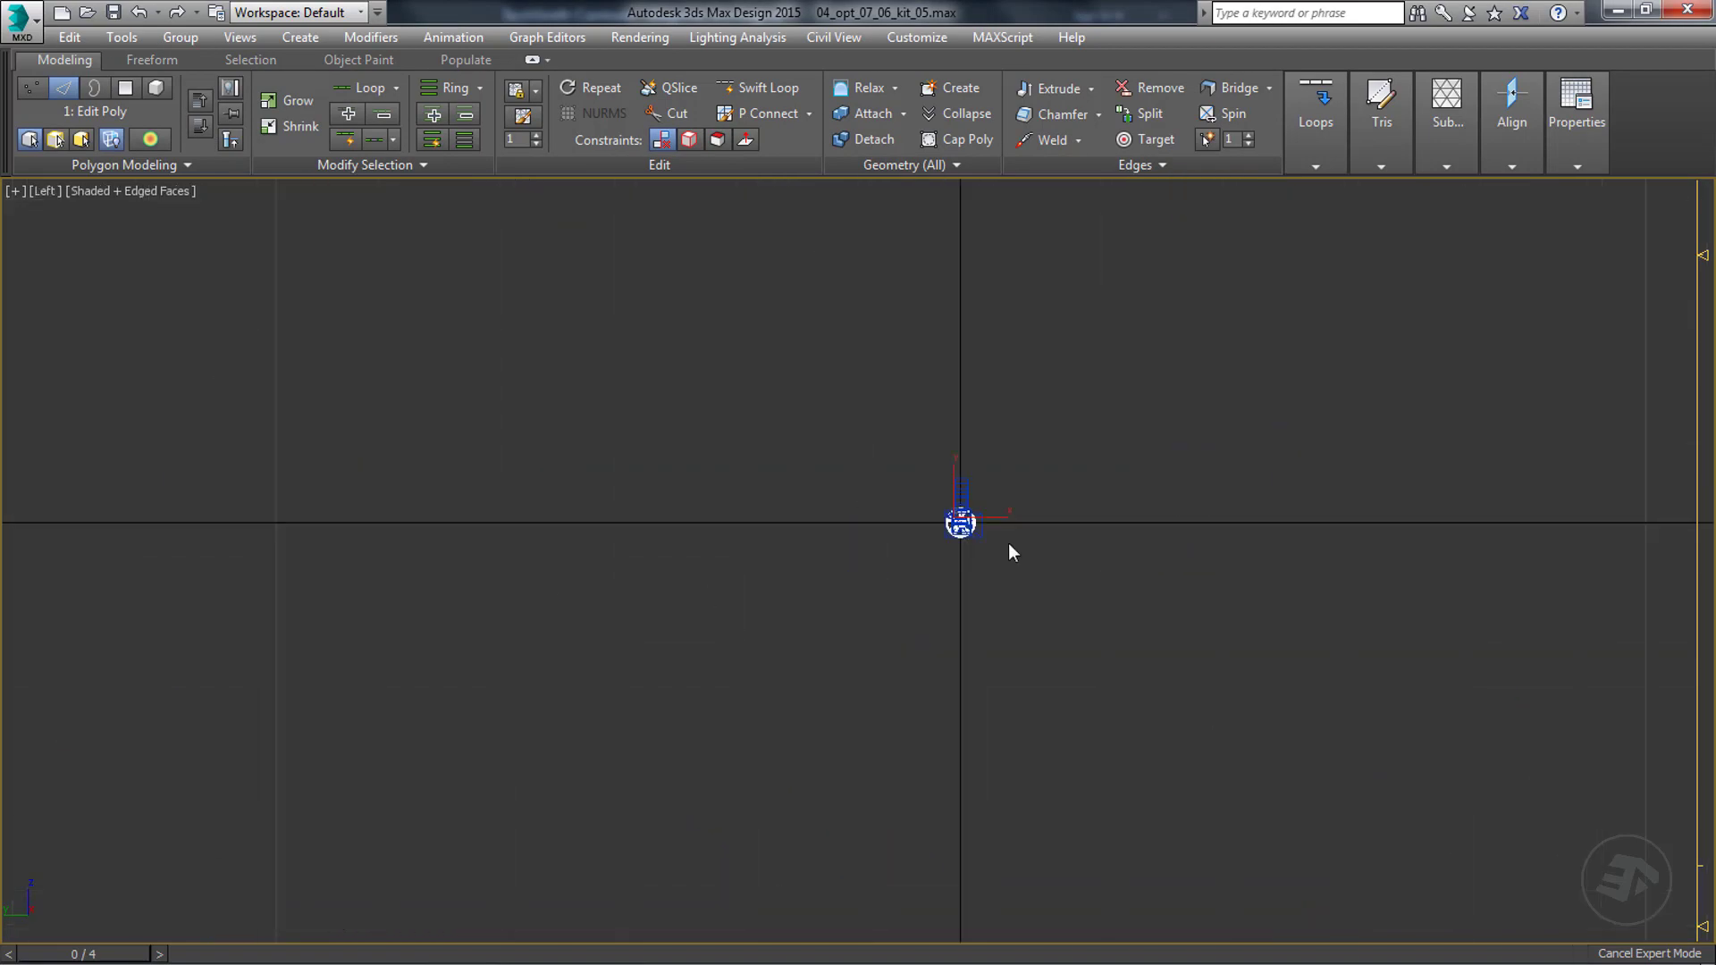
scroll(1009, 551, up, 5)
scroll(663, 408, up, 4)
middle_drag(666, 411, 640, 570)
scroll(609, 472, up, 2)
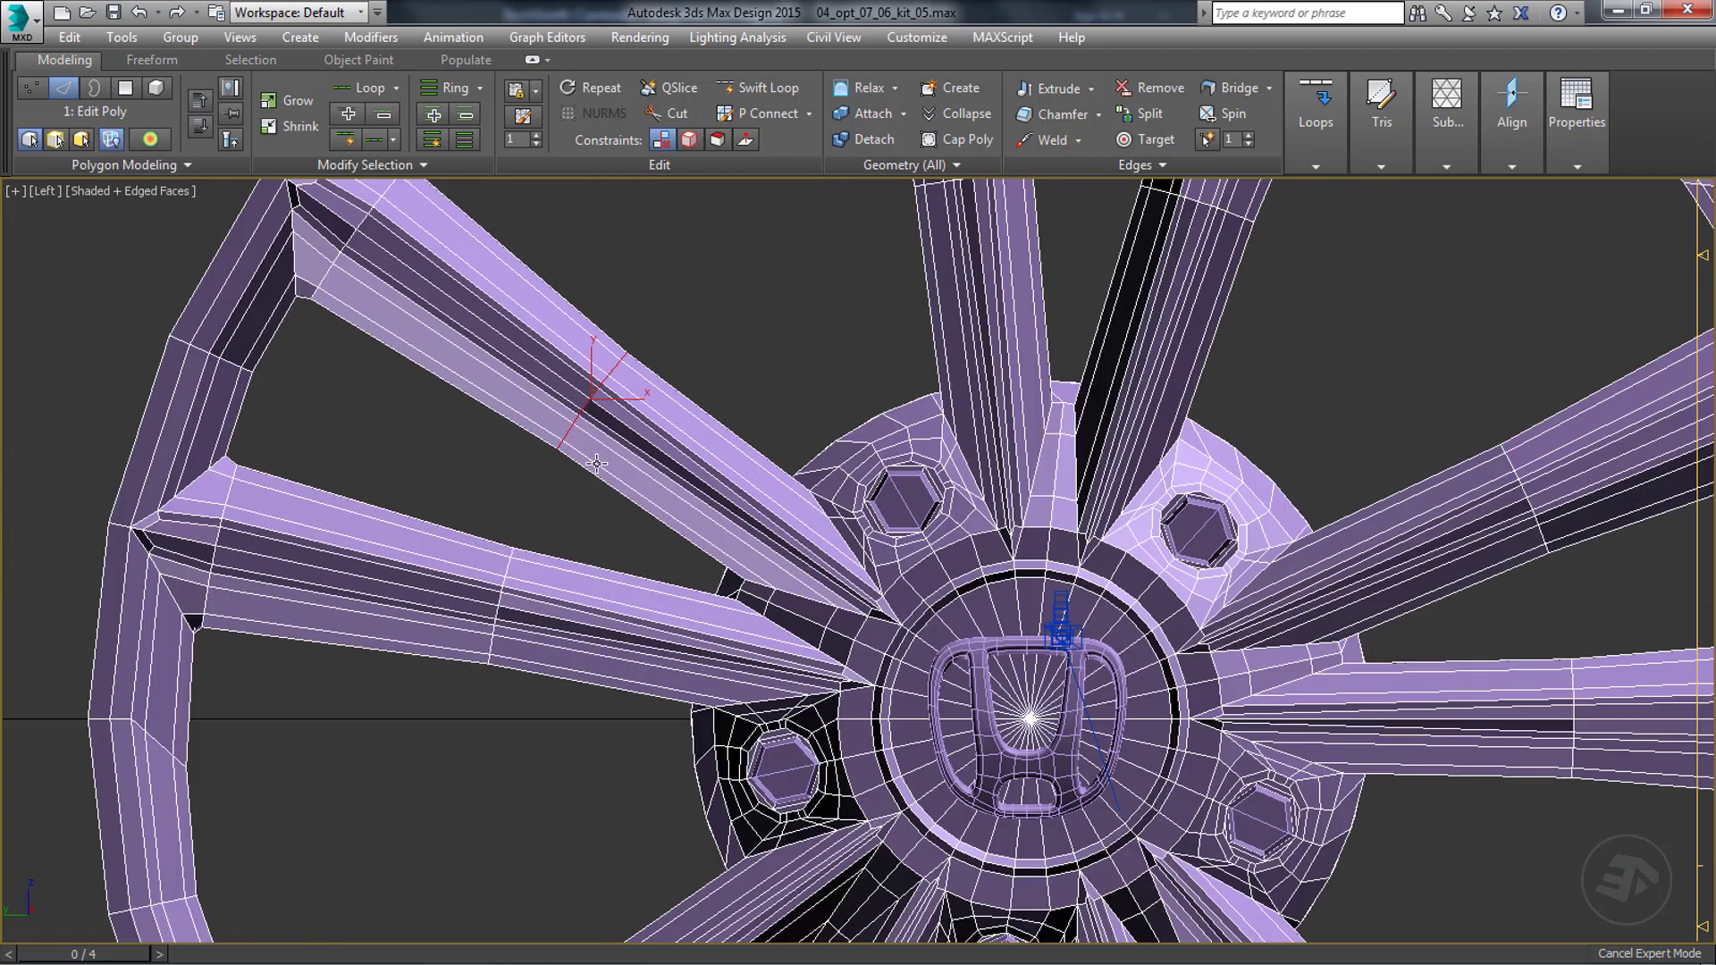
scroll(604, 469, down, 1)
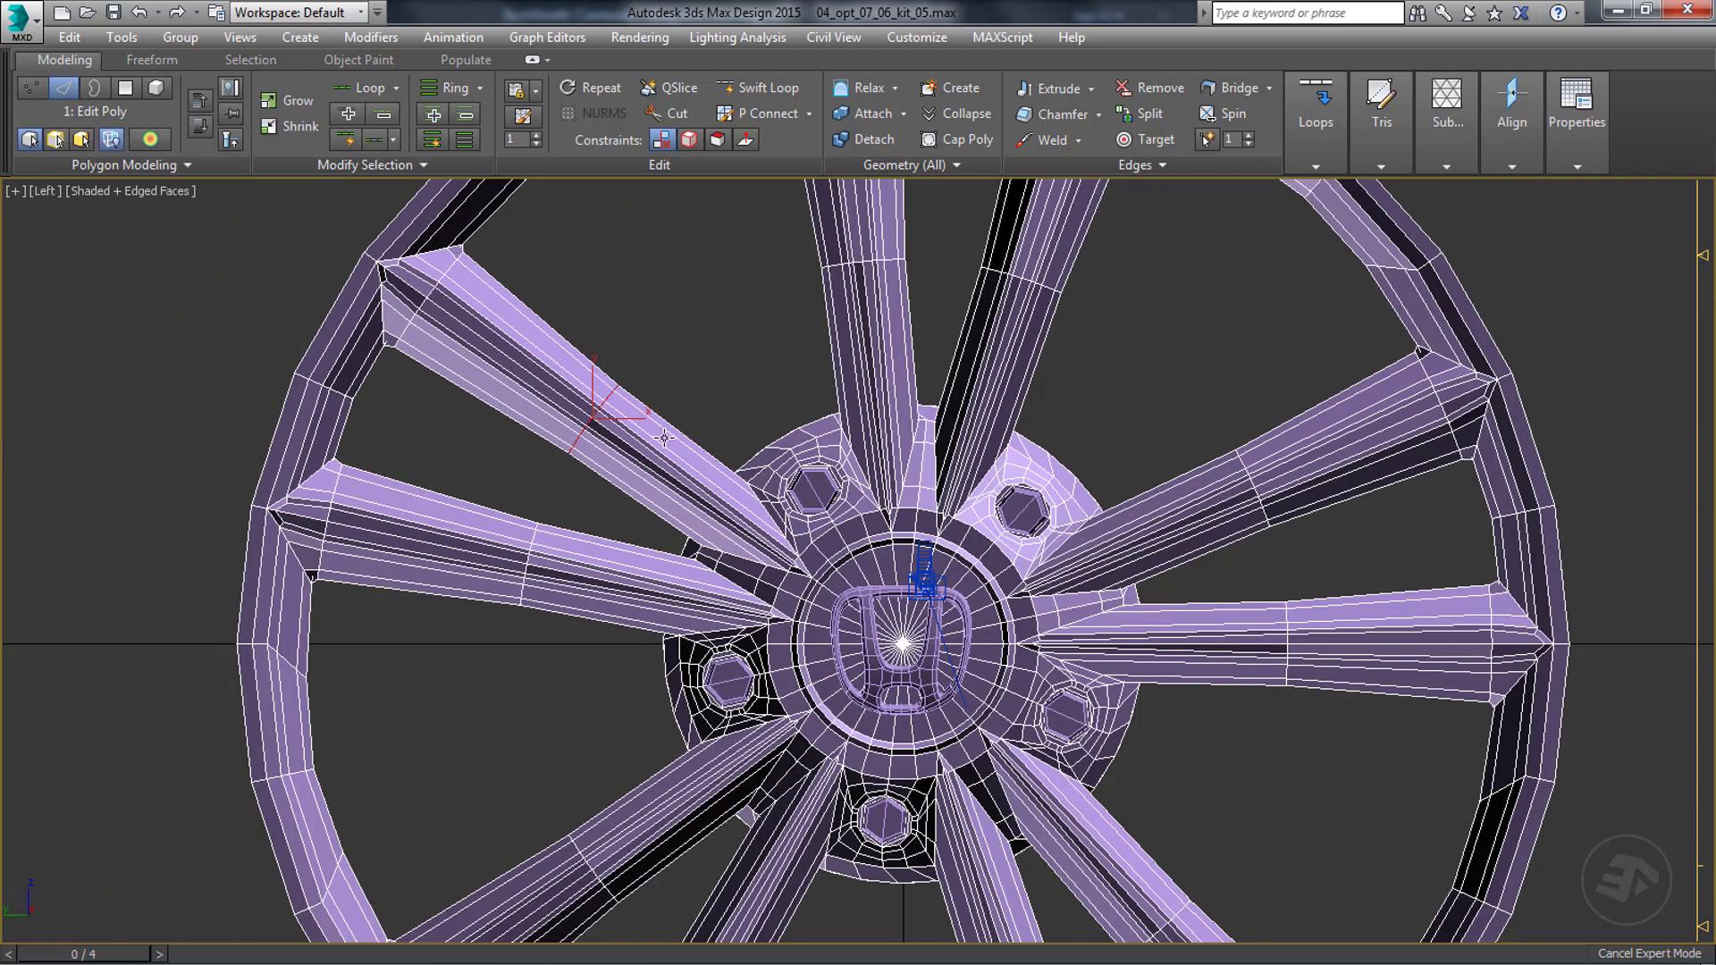
middle_drag(663, 437, 606, 434)
Extend the edge selection with Similar to the matching mid-spoke loops on all the other spokes.
click(375, 164)
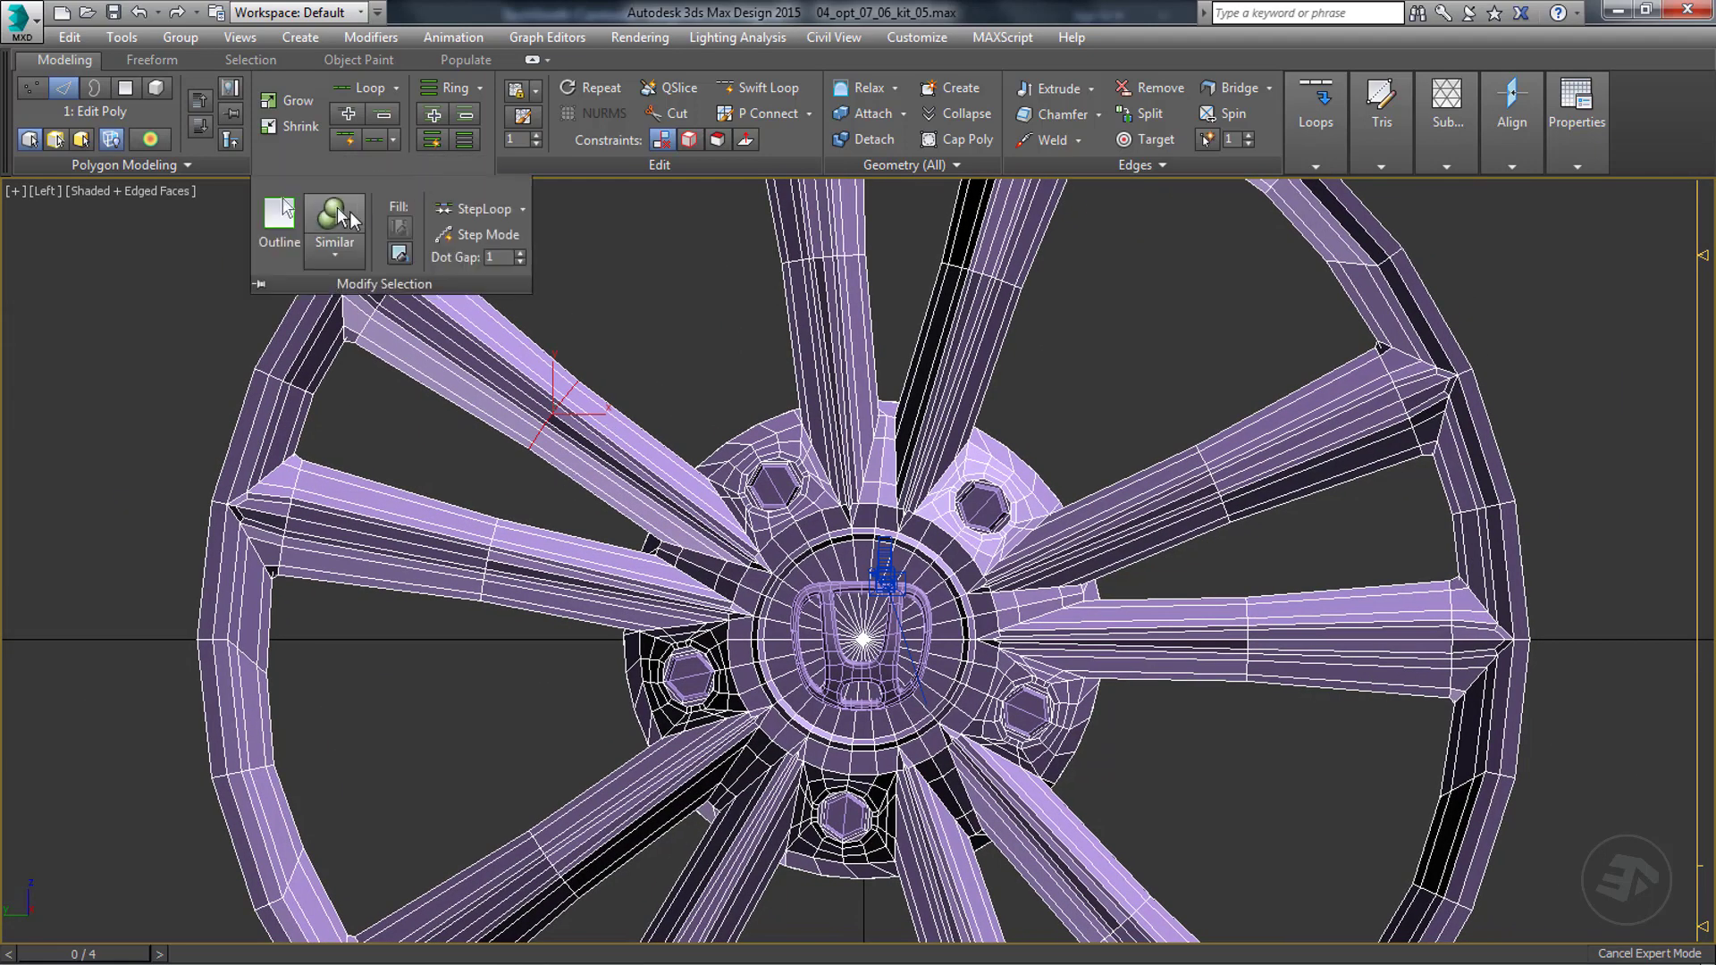
click(333, 219)
middle_drag(712, 417, 637, 425)
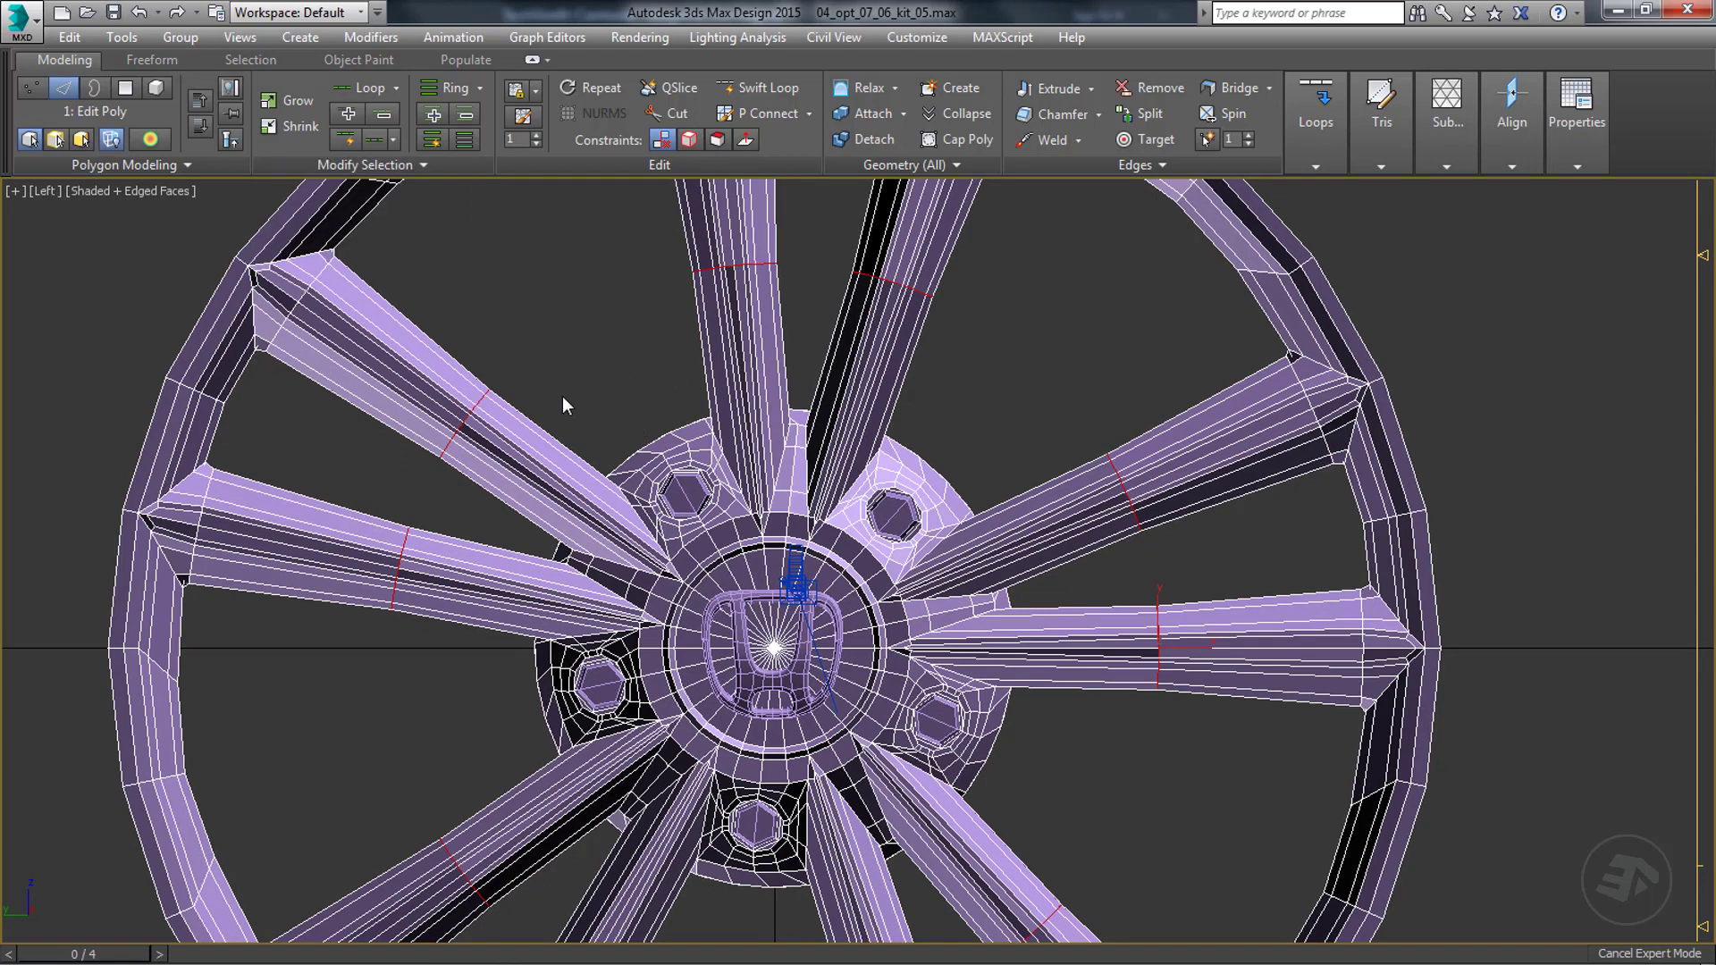
Try to scale the selected mid-spoke edge loops in the Gimbal coordinate system, and undo the attempt.
key(w)
ctrl+click(1006, 610)
key(alt+6)
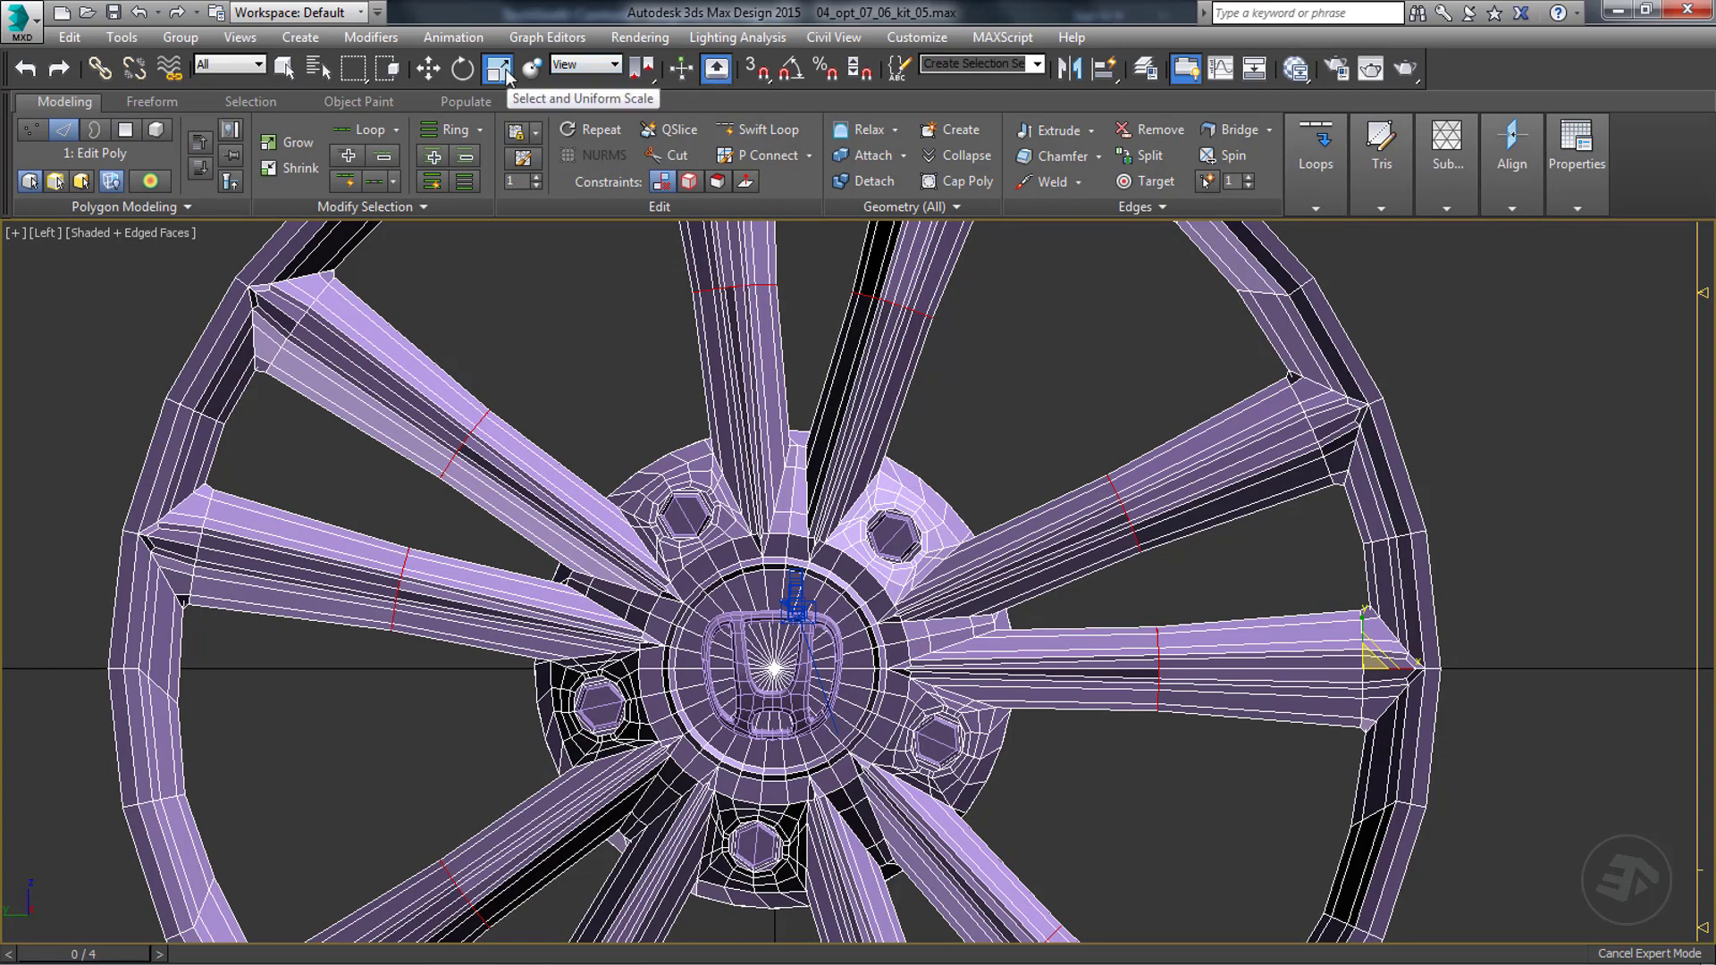
click(613, 67)
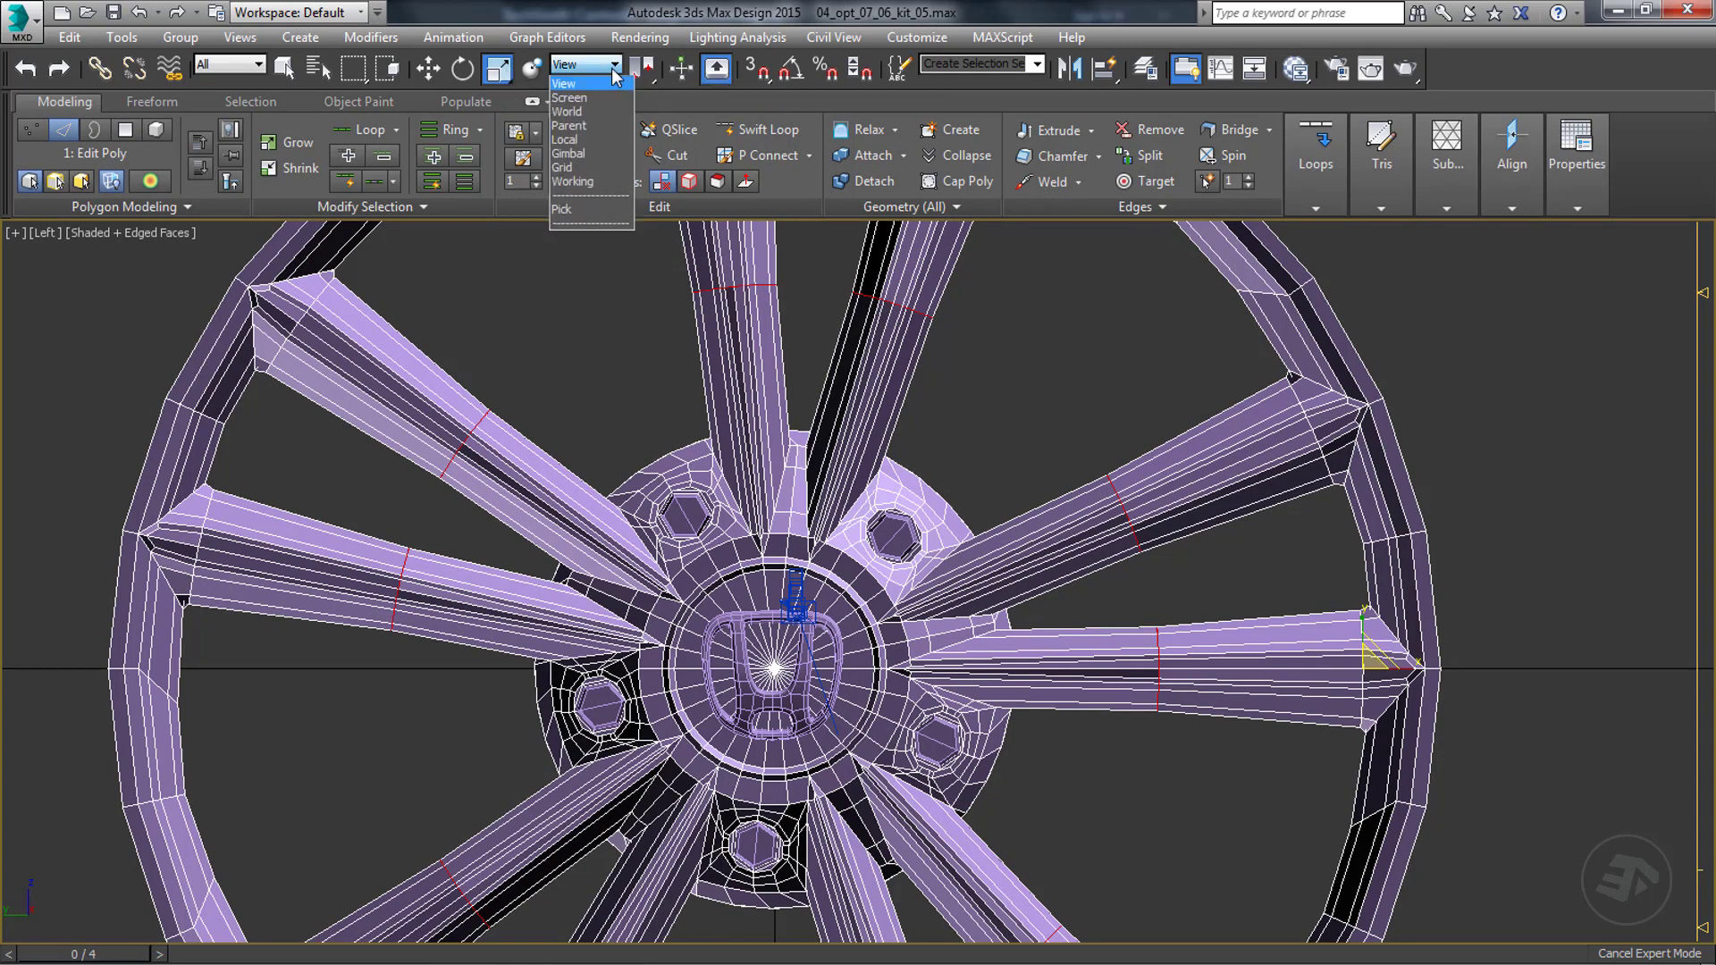
click(586, 154)
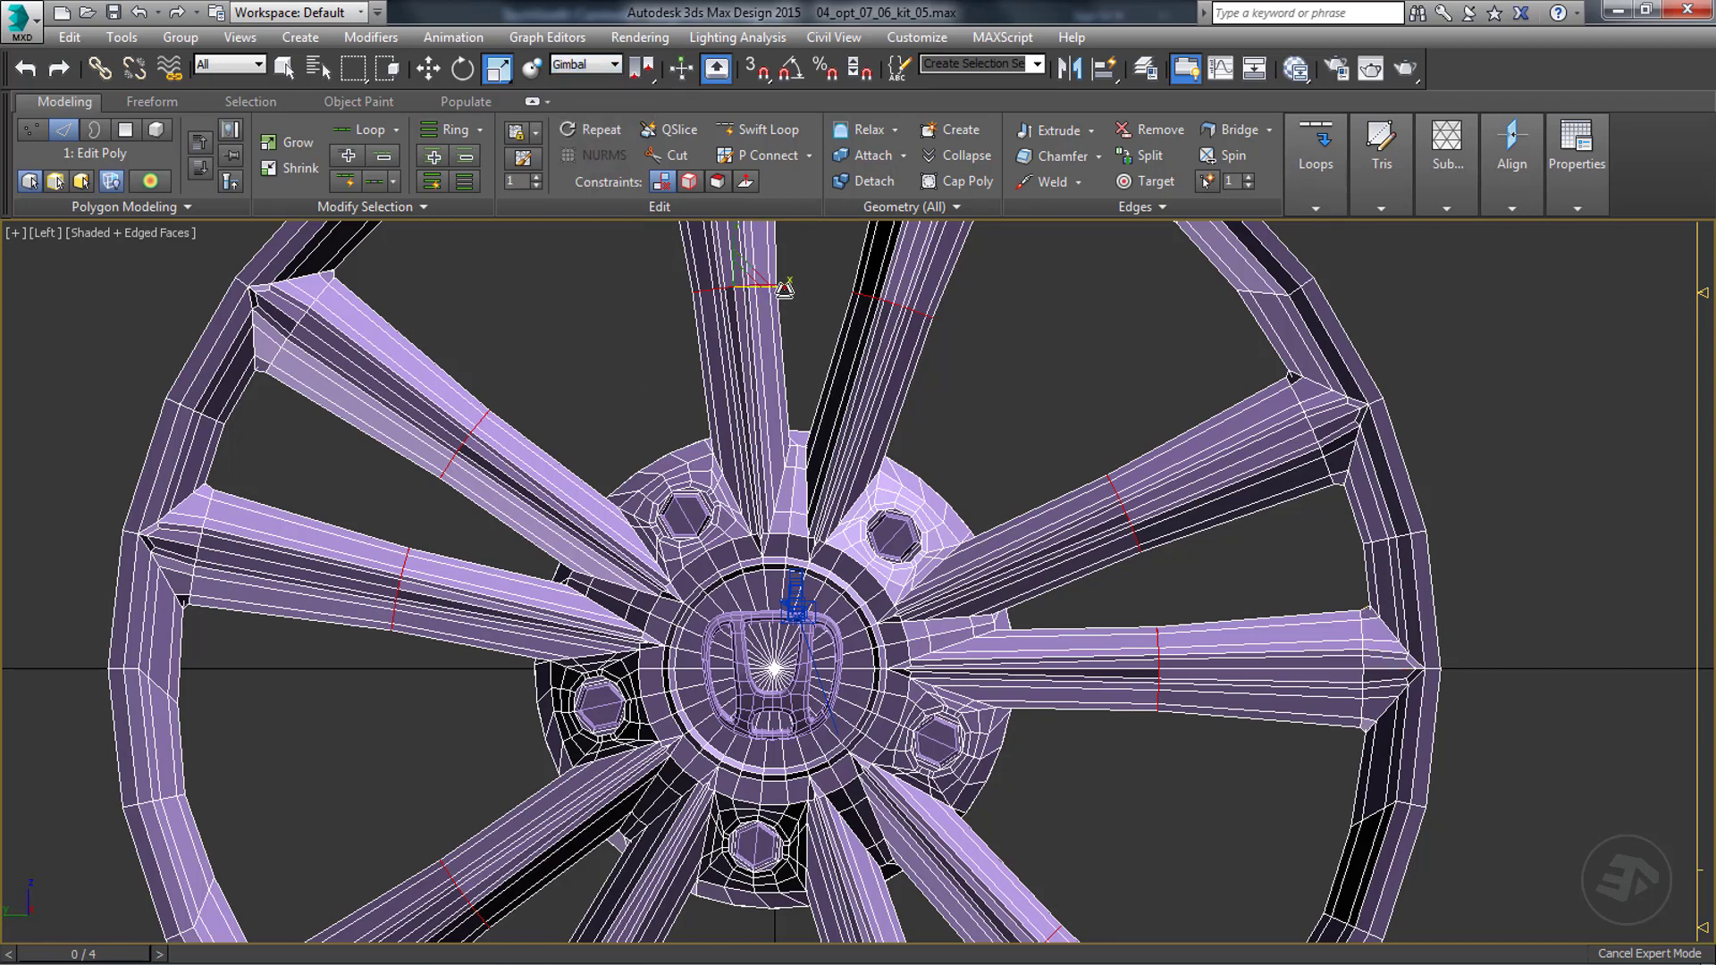
drag(784, 289, 771, 293)
key(ctrl+z)
Try to squash the mid-spoke edge loops in the Local coordinate system, and undo the attempt.
drag(647, 83, 642, 180)
drag(508, 73, 496, 172)
click(615, 66)
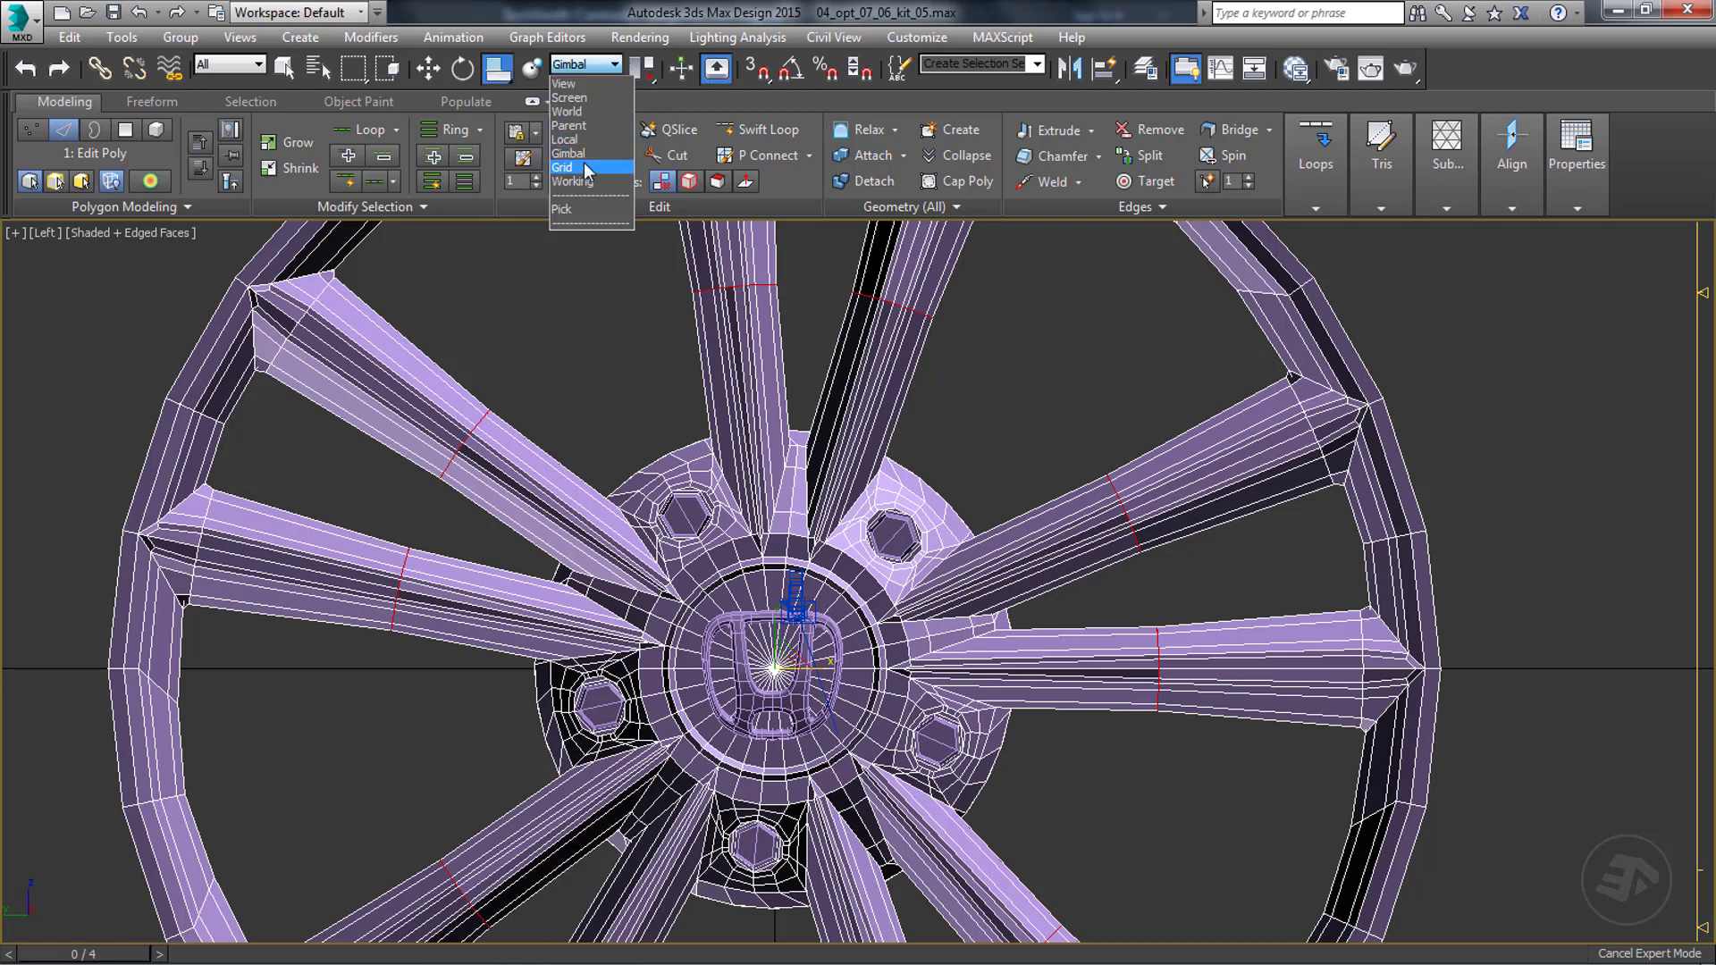
click(578, 126)
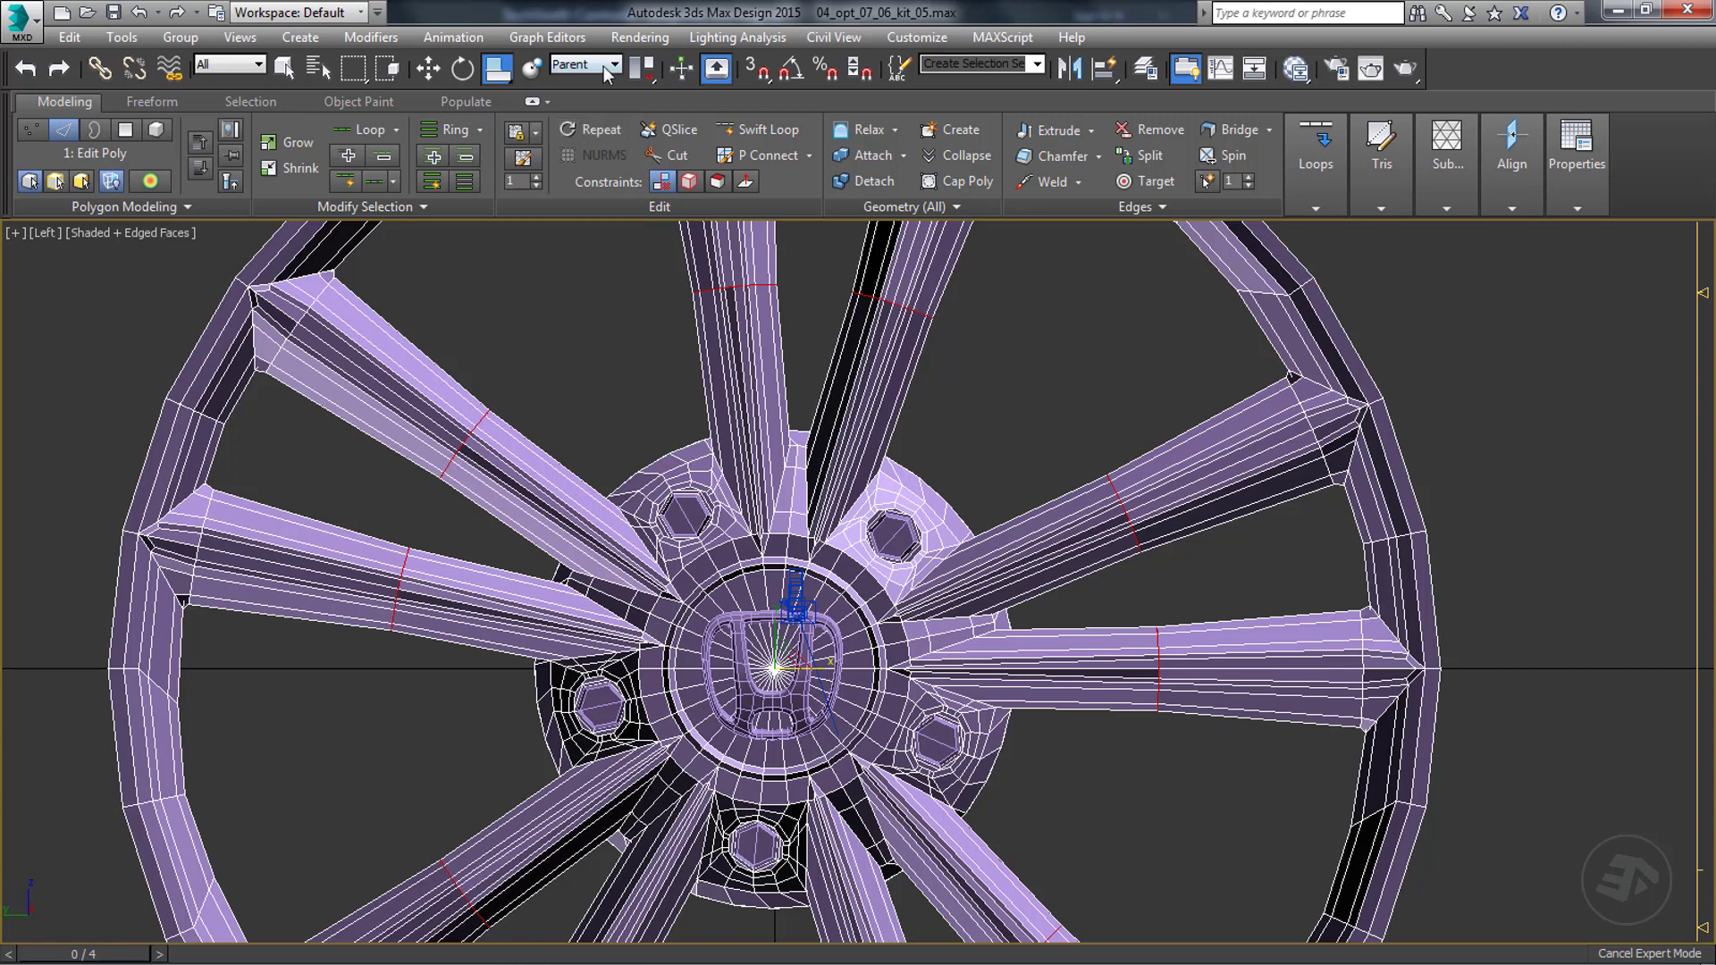
click(603, 66)
click(590, 139)
drag(1165, 643, 1162, 653)
key(ctrl+z)
Try to narrow the spokes at mid-length by non-uniformly scaling the selected edge loops in the Local coordinate system.
drag(507, 75, 505, 146)
mouse_move(1176, 651)
mouse_down()
mouse_move(1137, 672)
mouse_move(1179, 666)
mouse_up()
scroll(1179, 666, down, 1)
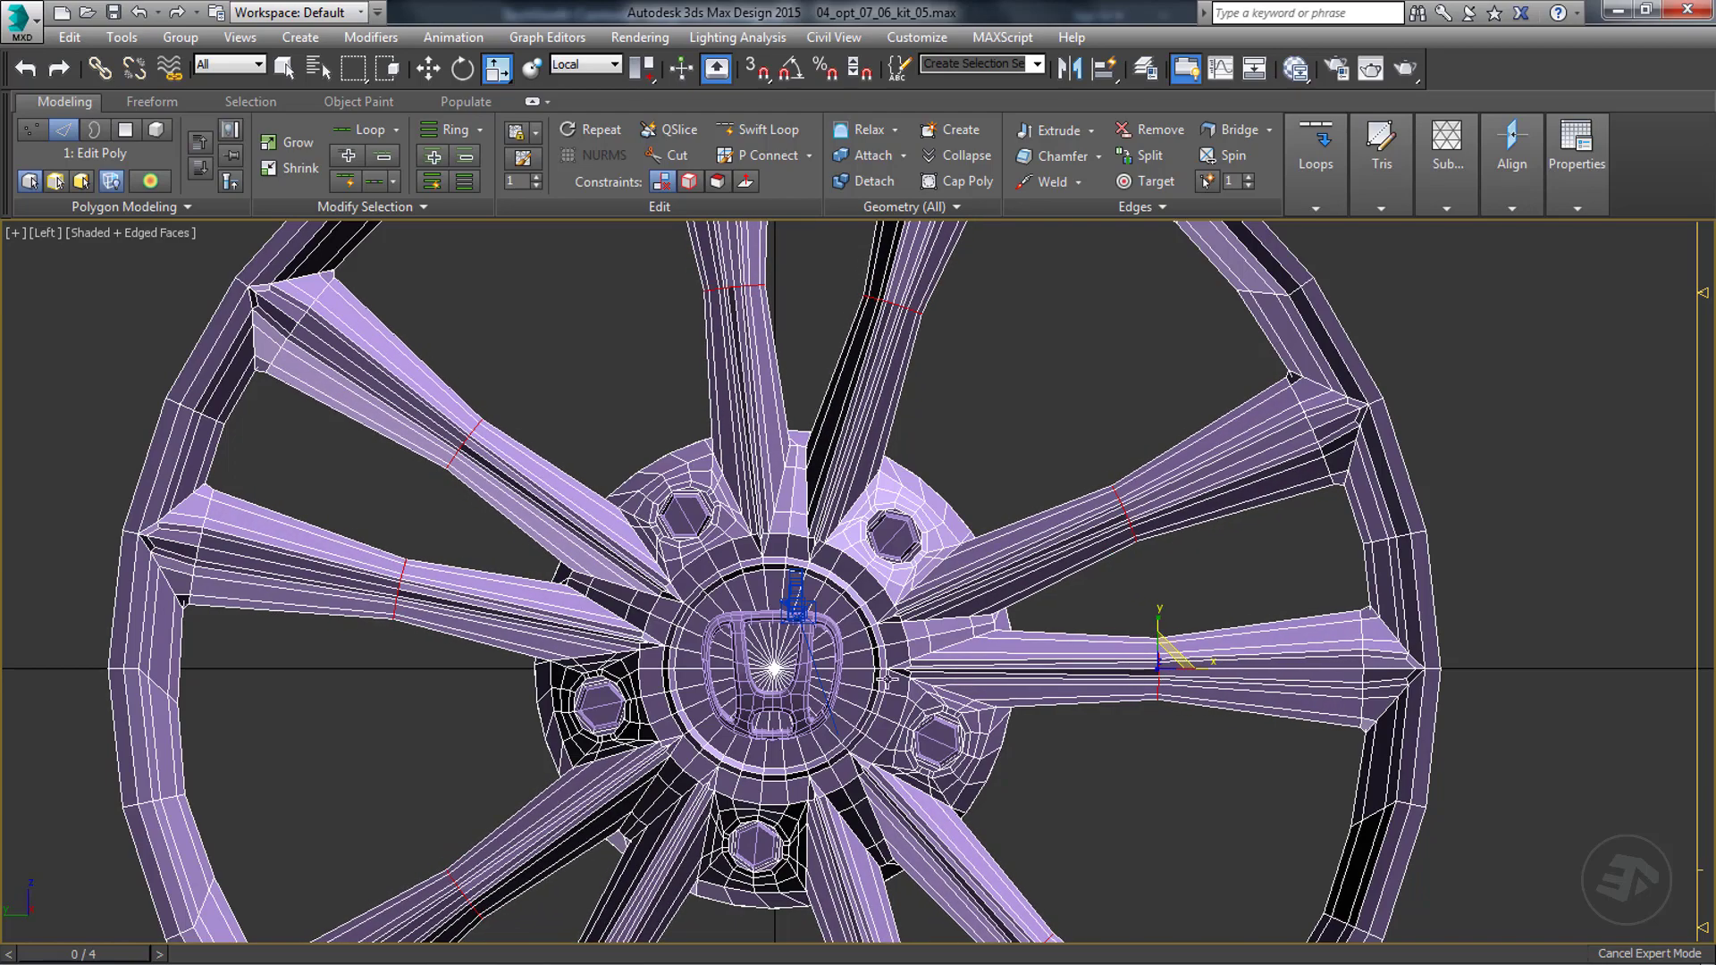
scroll(1179, 666, down, 4)
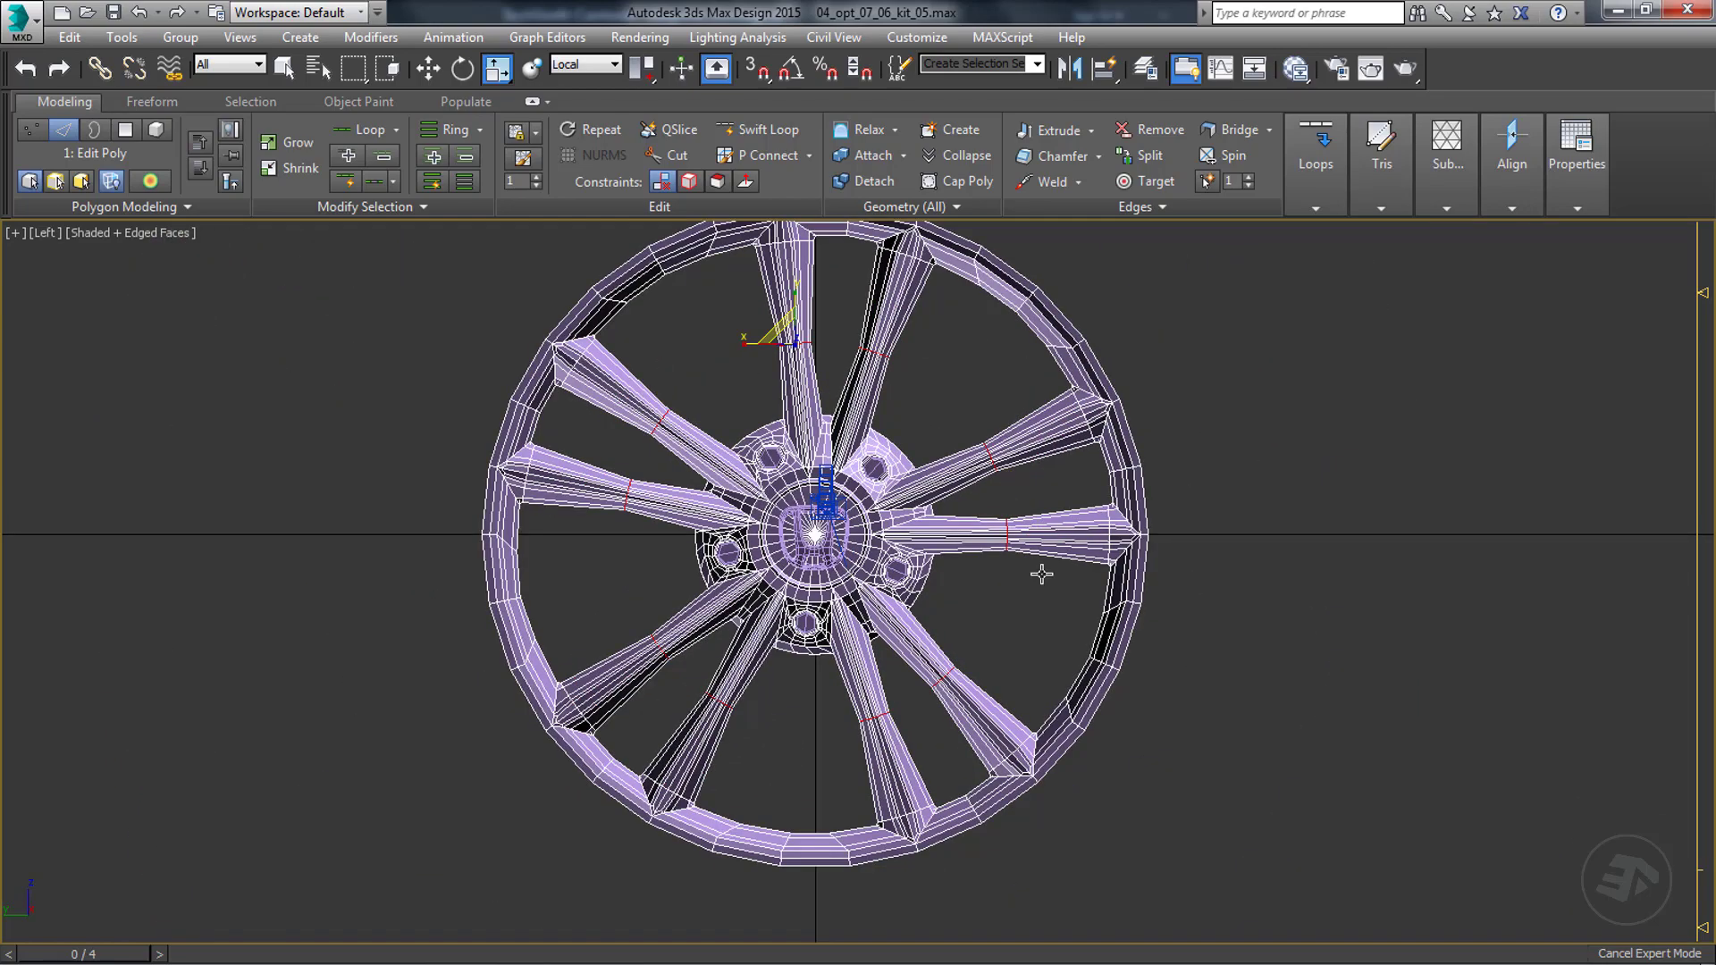
scroll(965, 527, up, 2)
middle_drag(724, 354, 723, 419)
drag(713, 311, 765, 290)
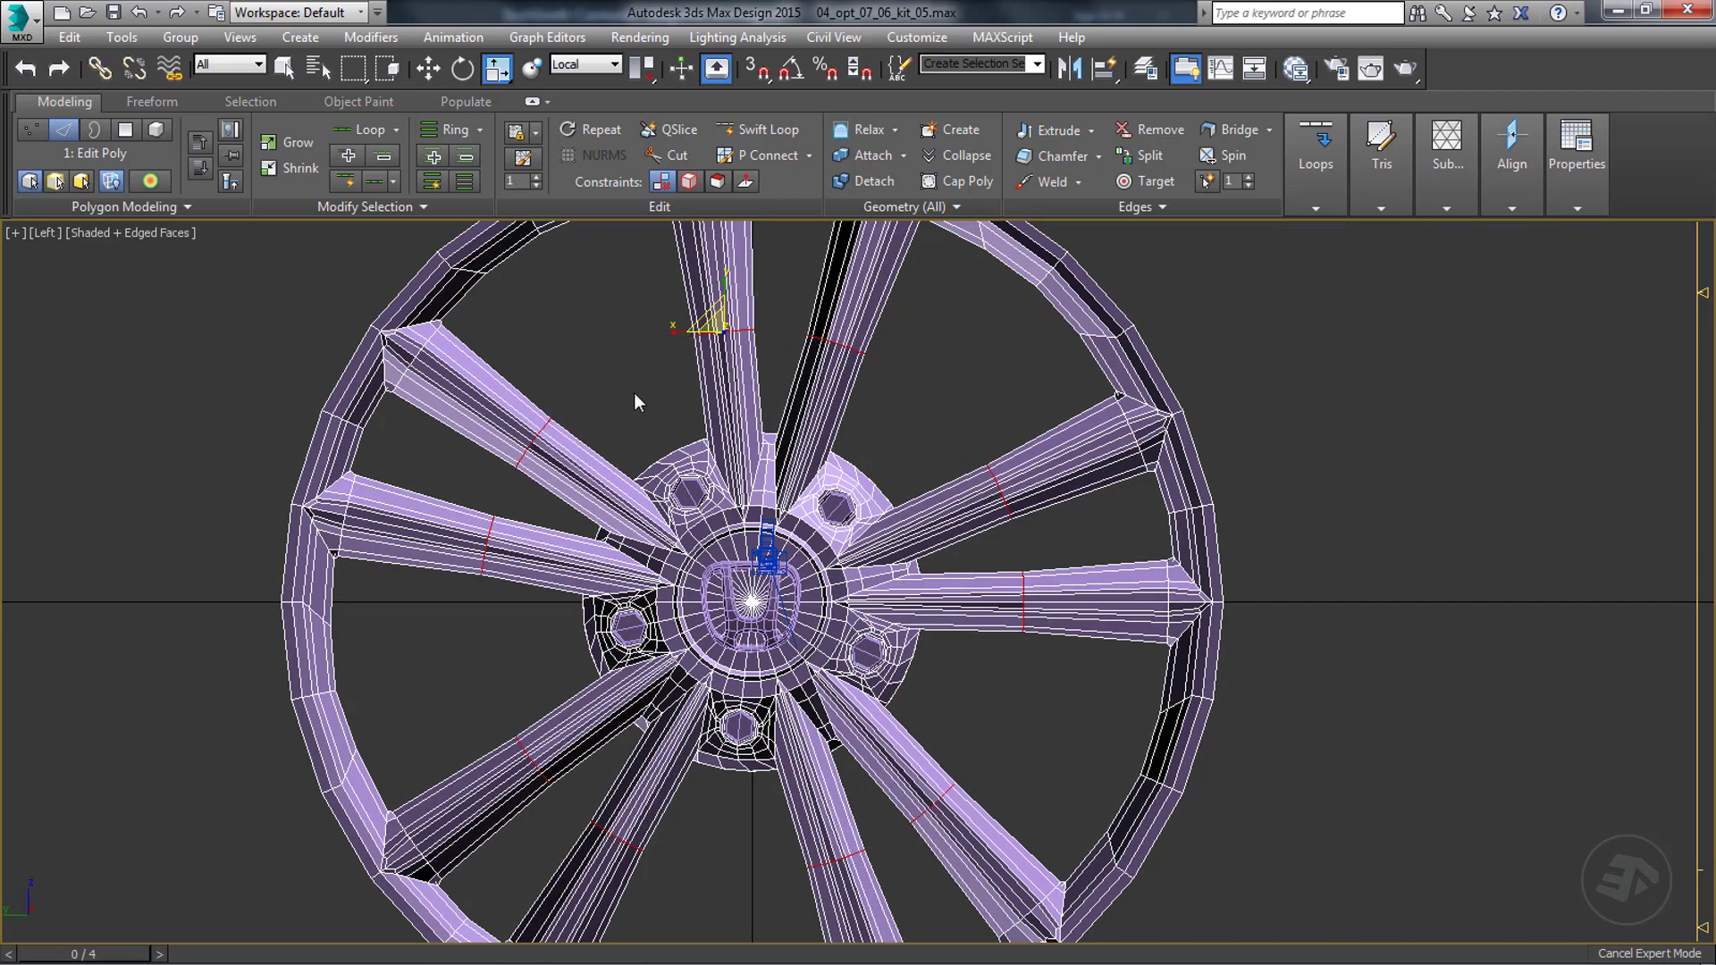
Select only one spoke's mid-spoke edge loop and get its length with the Length Tool.
middle_drag(636, 392, 668, 415)
scroll(623, 430, up, 3)
key(q)
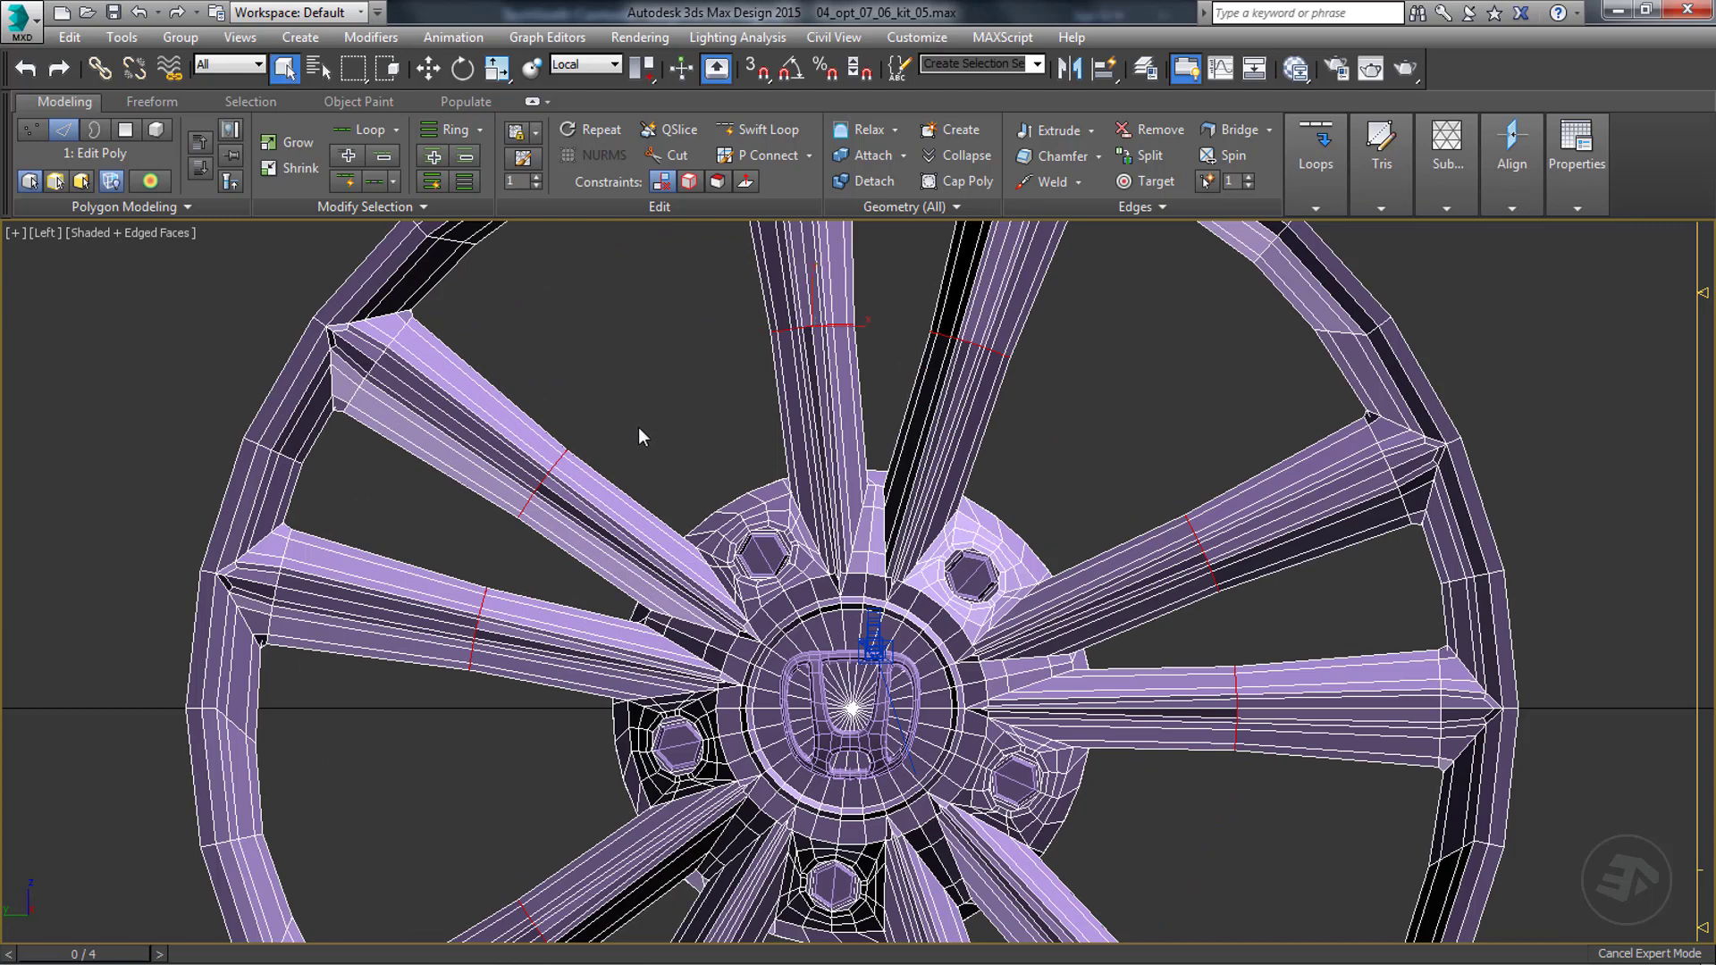
click(549, 474)
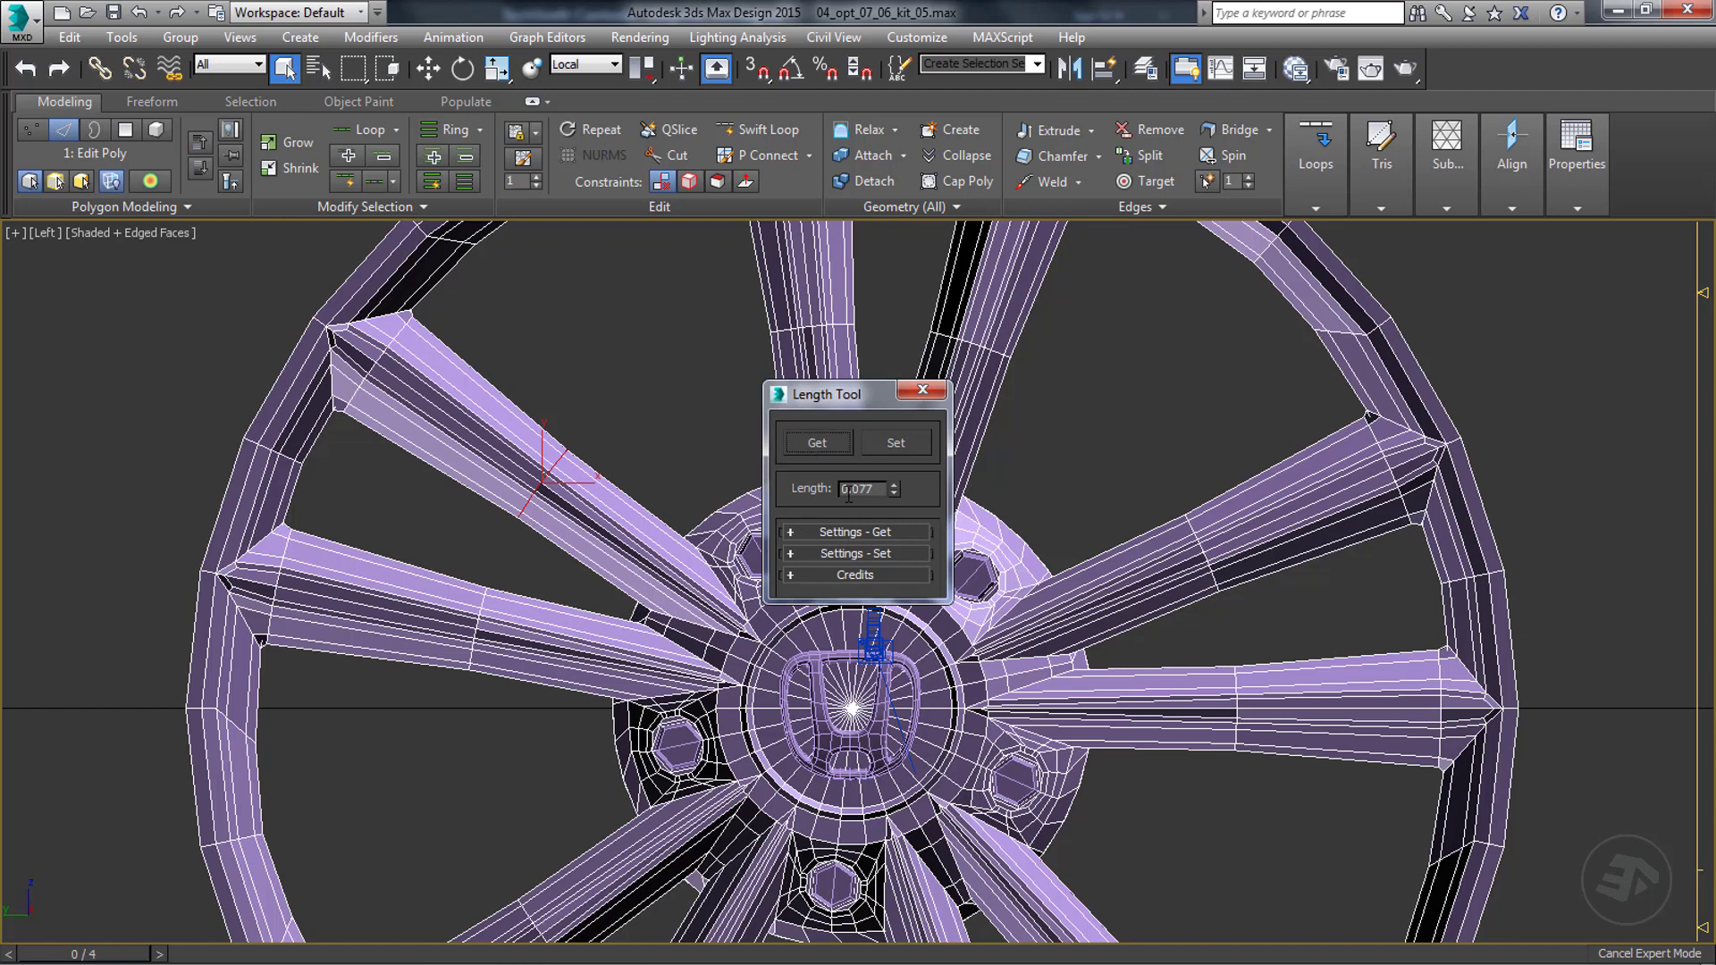
Extend the selection with Similar to the matching loops on all spokes, and set their length to 0.05 with the Length Tool.
click(423, 206)
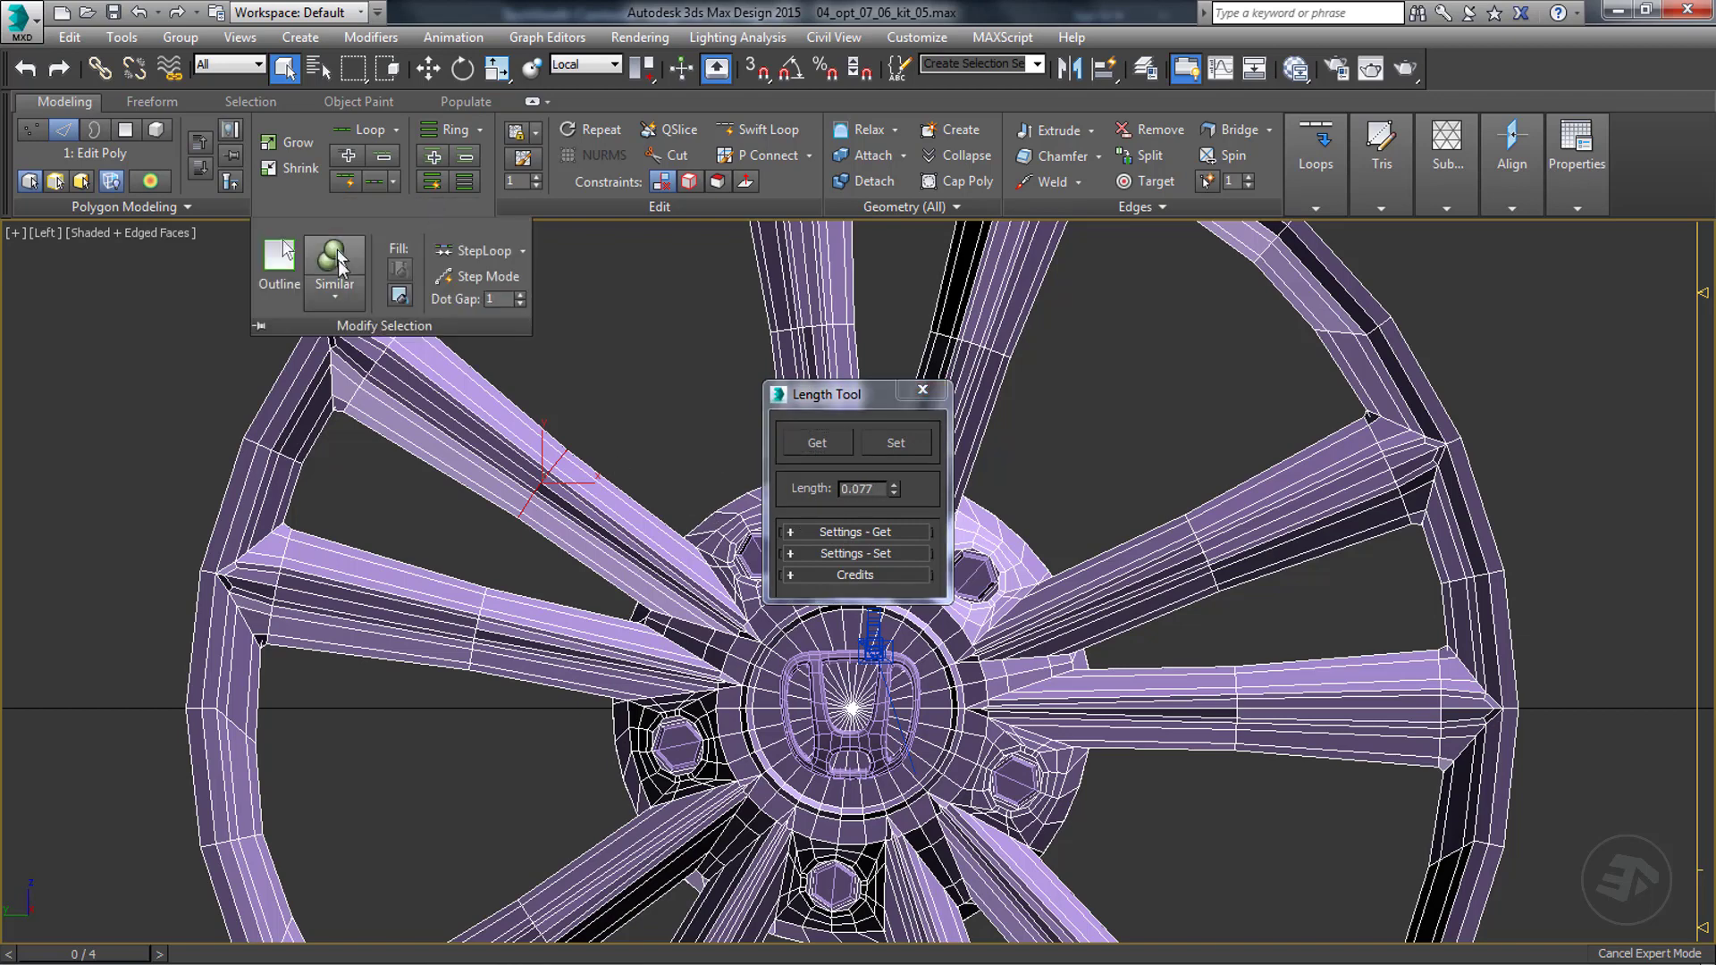
click(335, 273)
drag(862, 490, 876, 489)
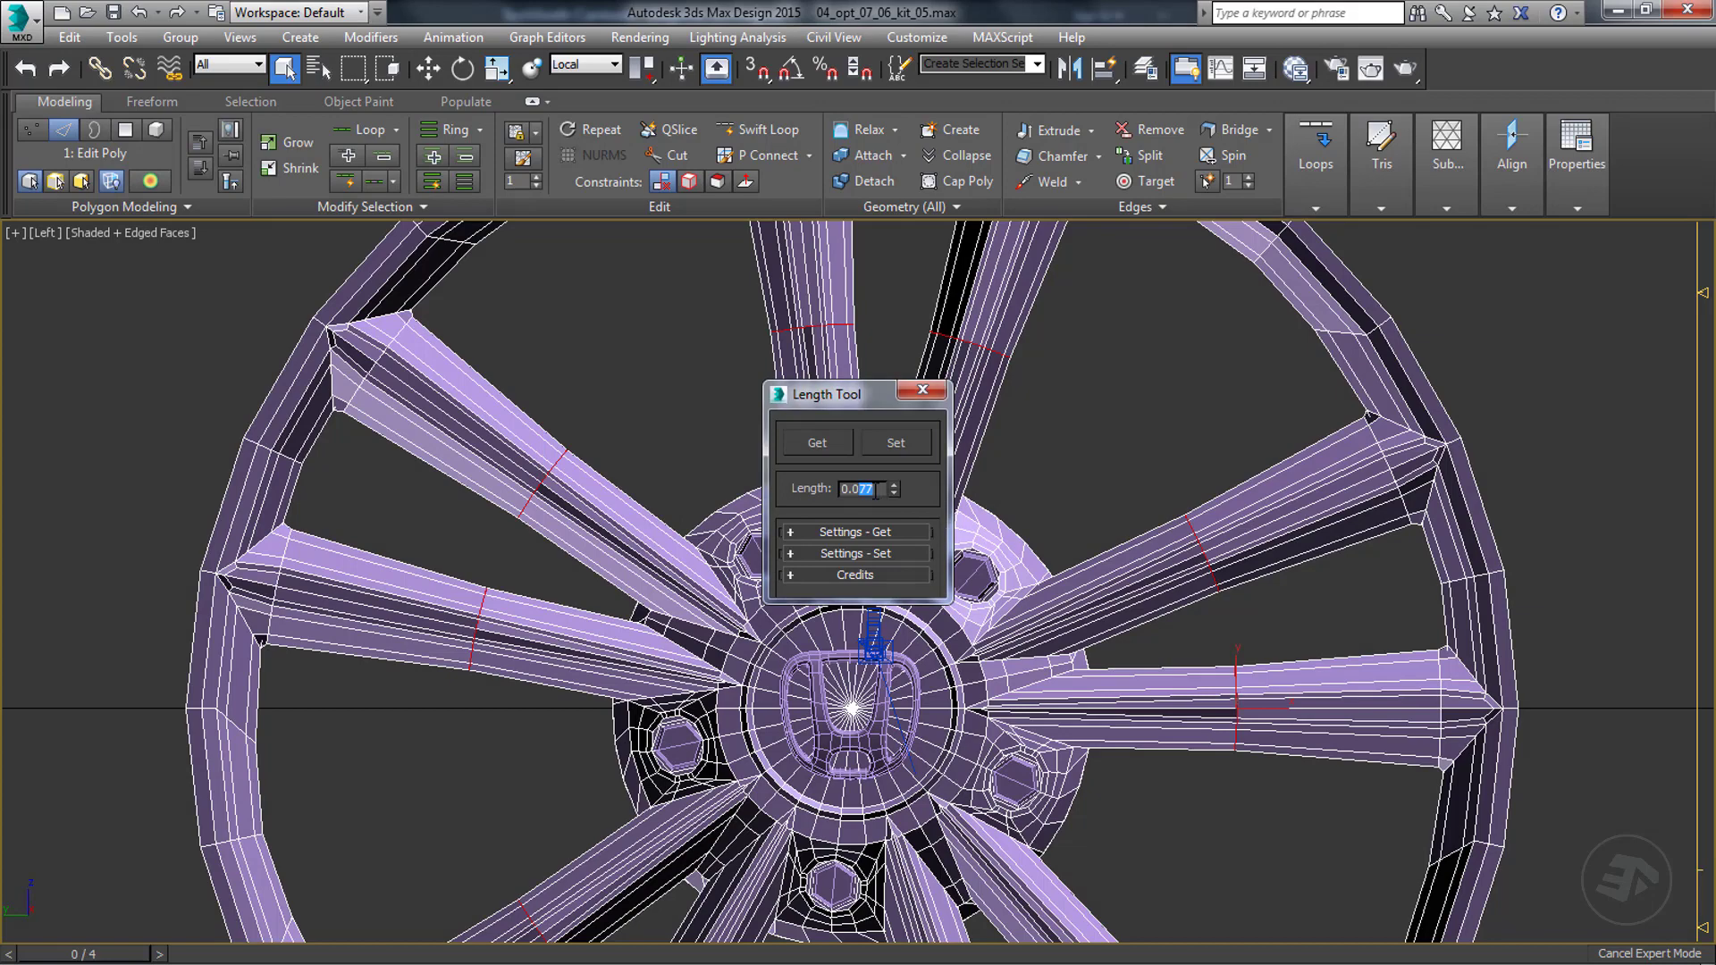
click(899, 439)
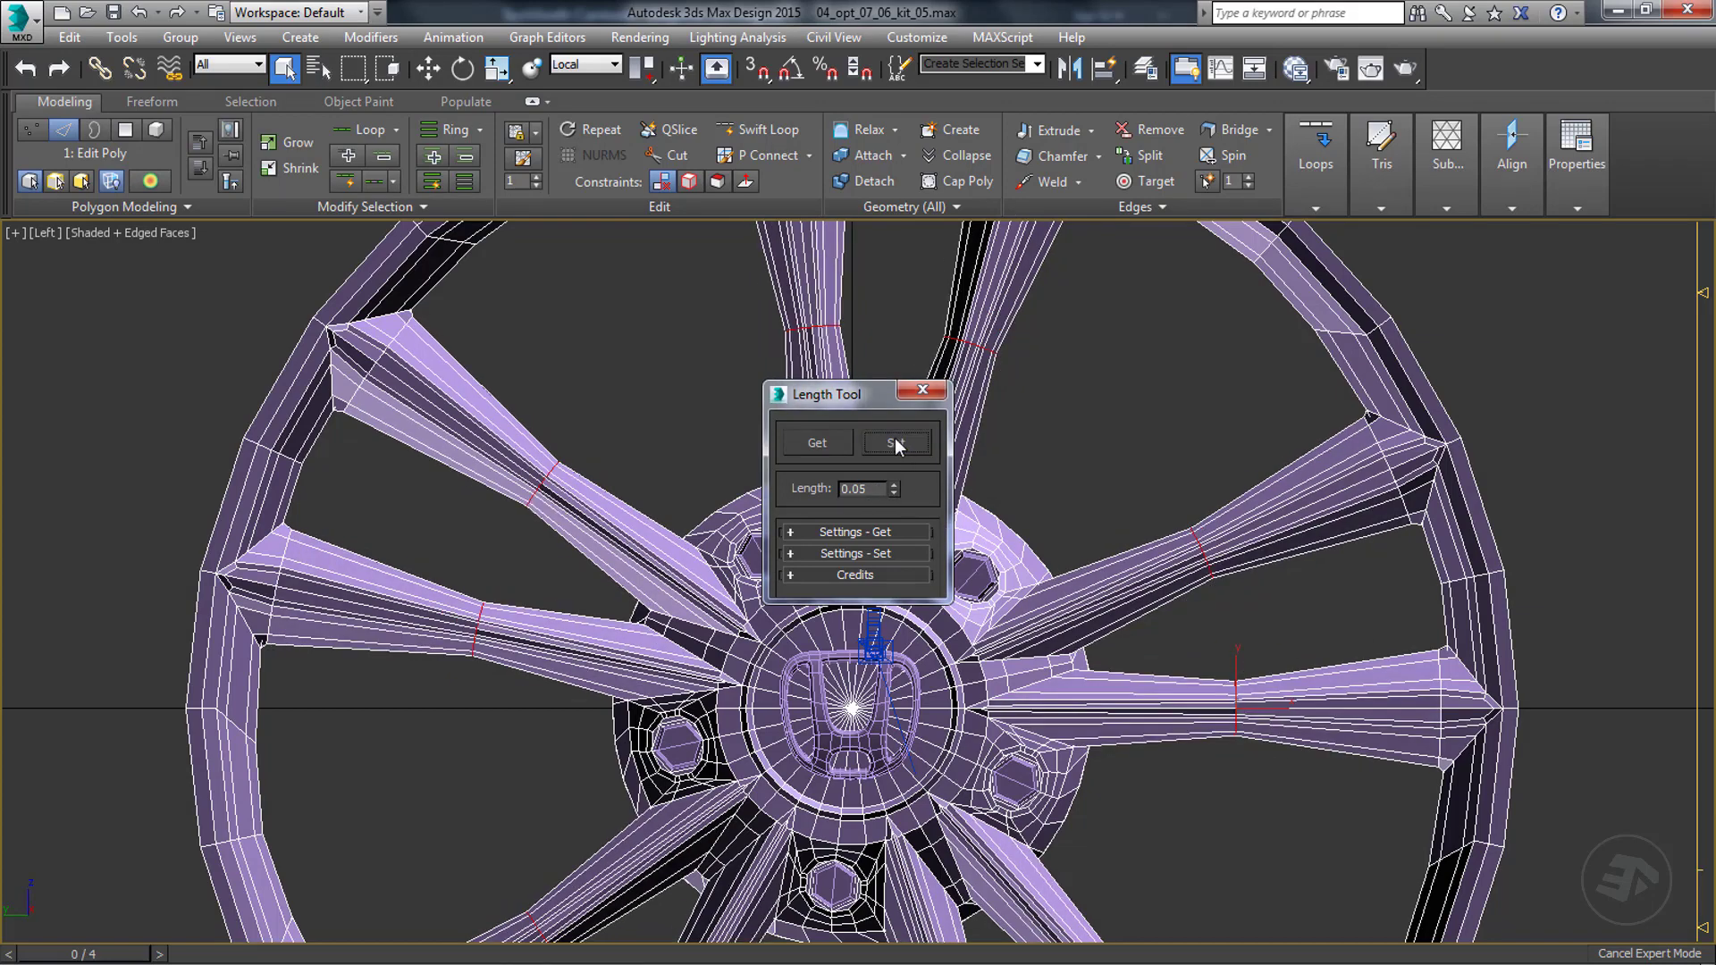
middle_drag(621, 524, 563, 492)
scroll(563, 492, down, 2)
middle_drag(594, 625, 557, 534)
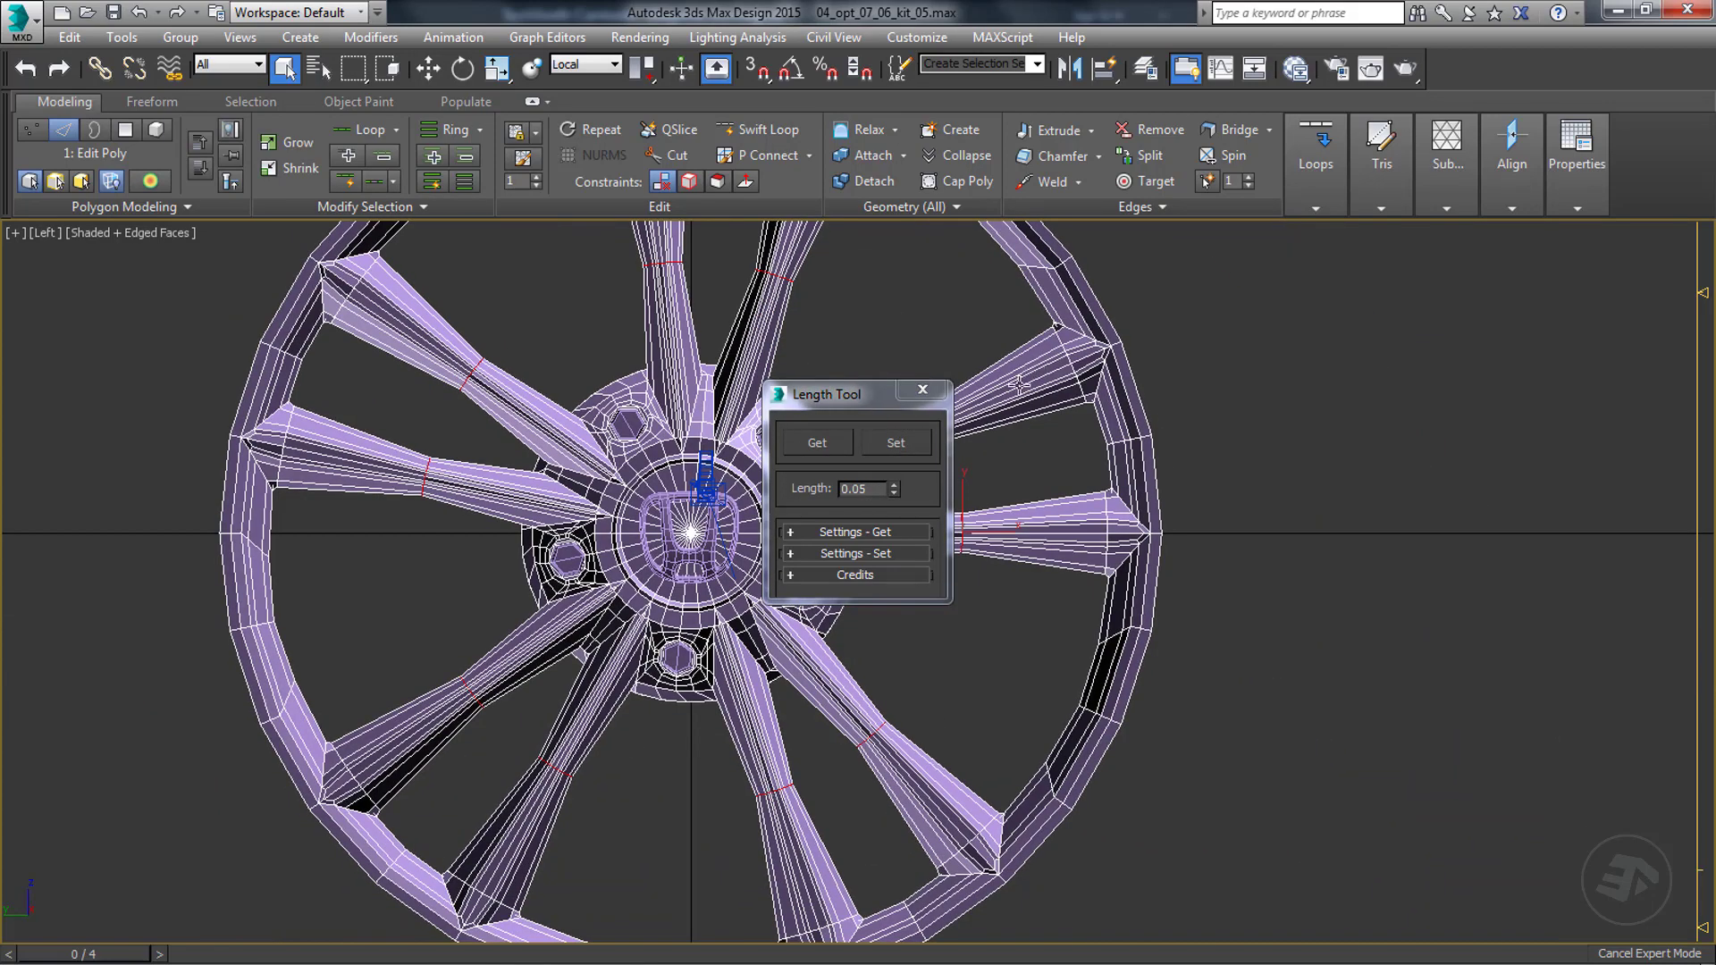
middle_drag(1018, 385, 1189, 441)
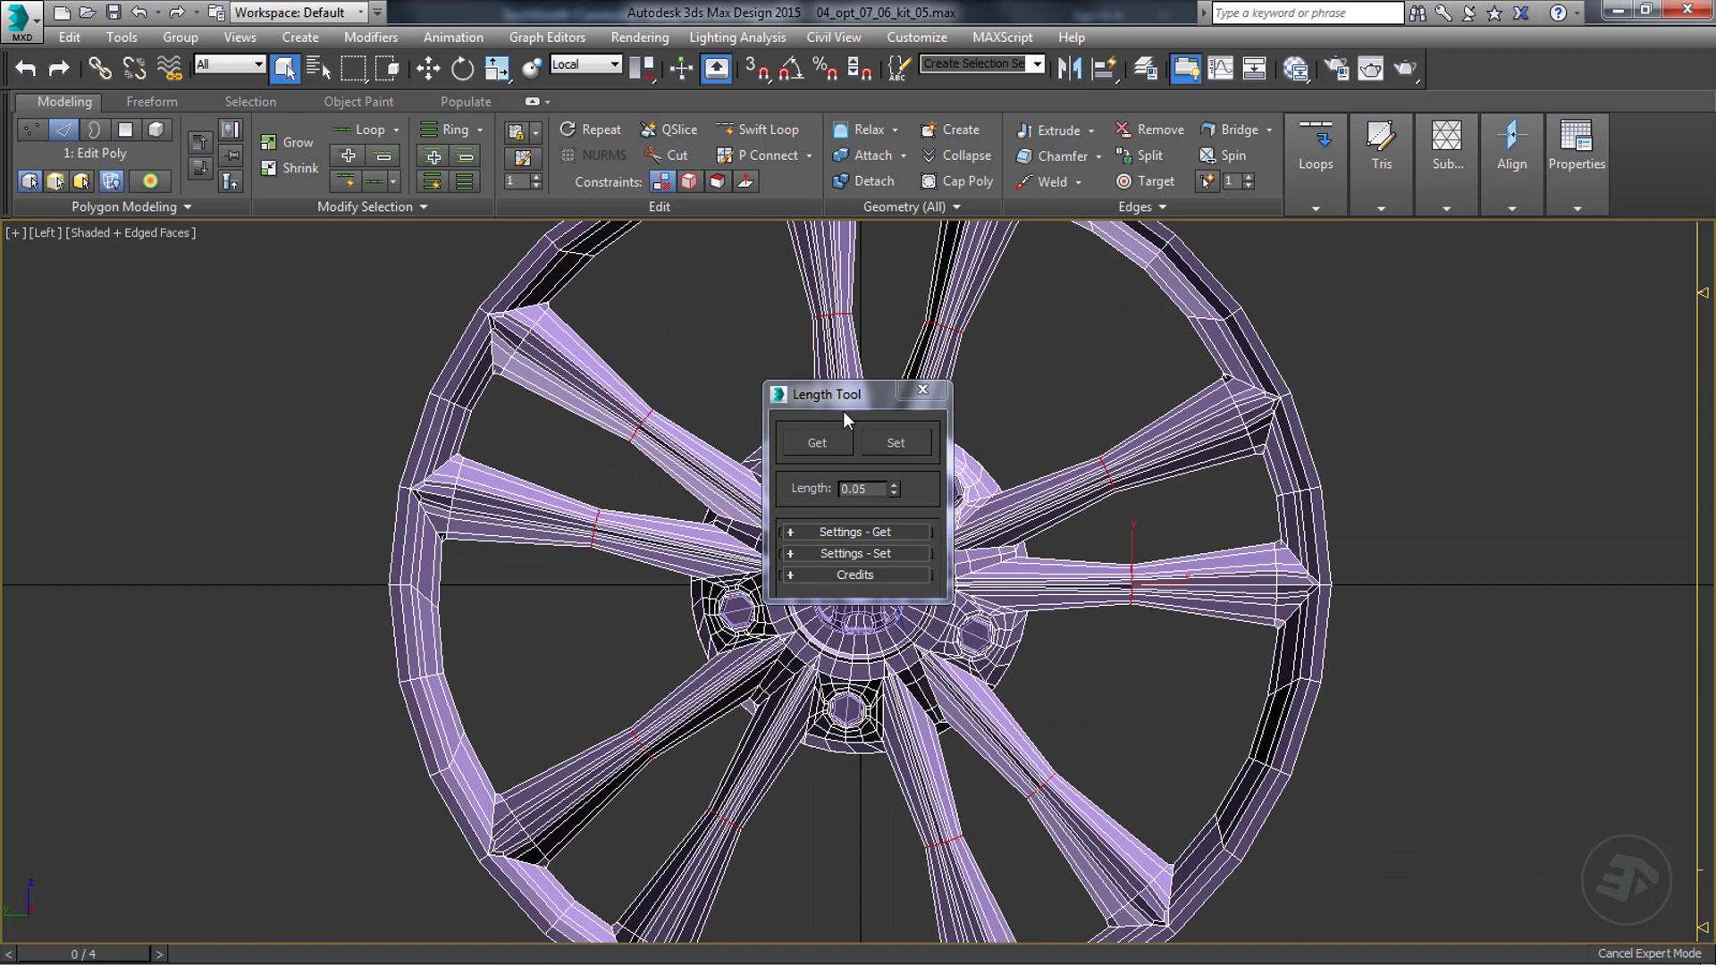
Close the Length Tool, undo the edge loops' length change, and show the rim at an angle in the Perspective view.
drag(870, 397, 1503, 397)
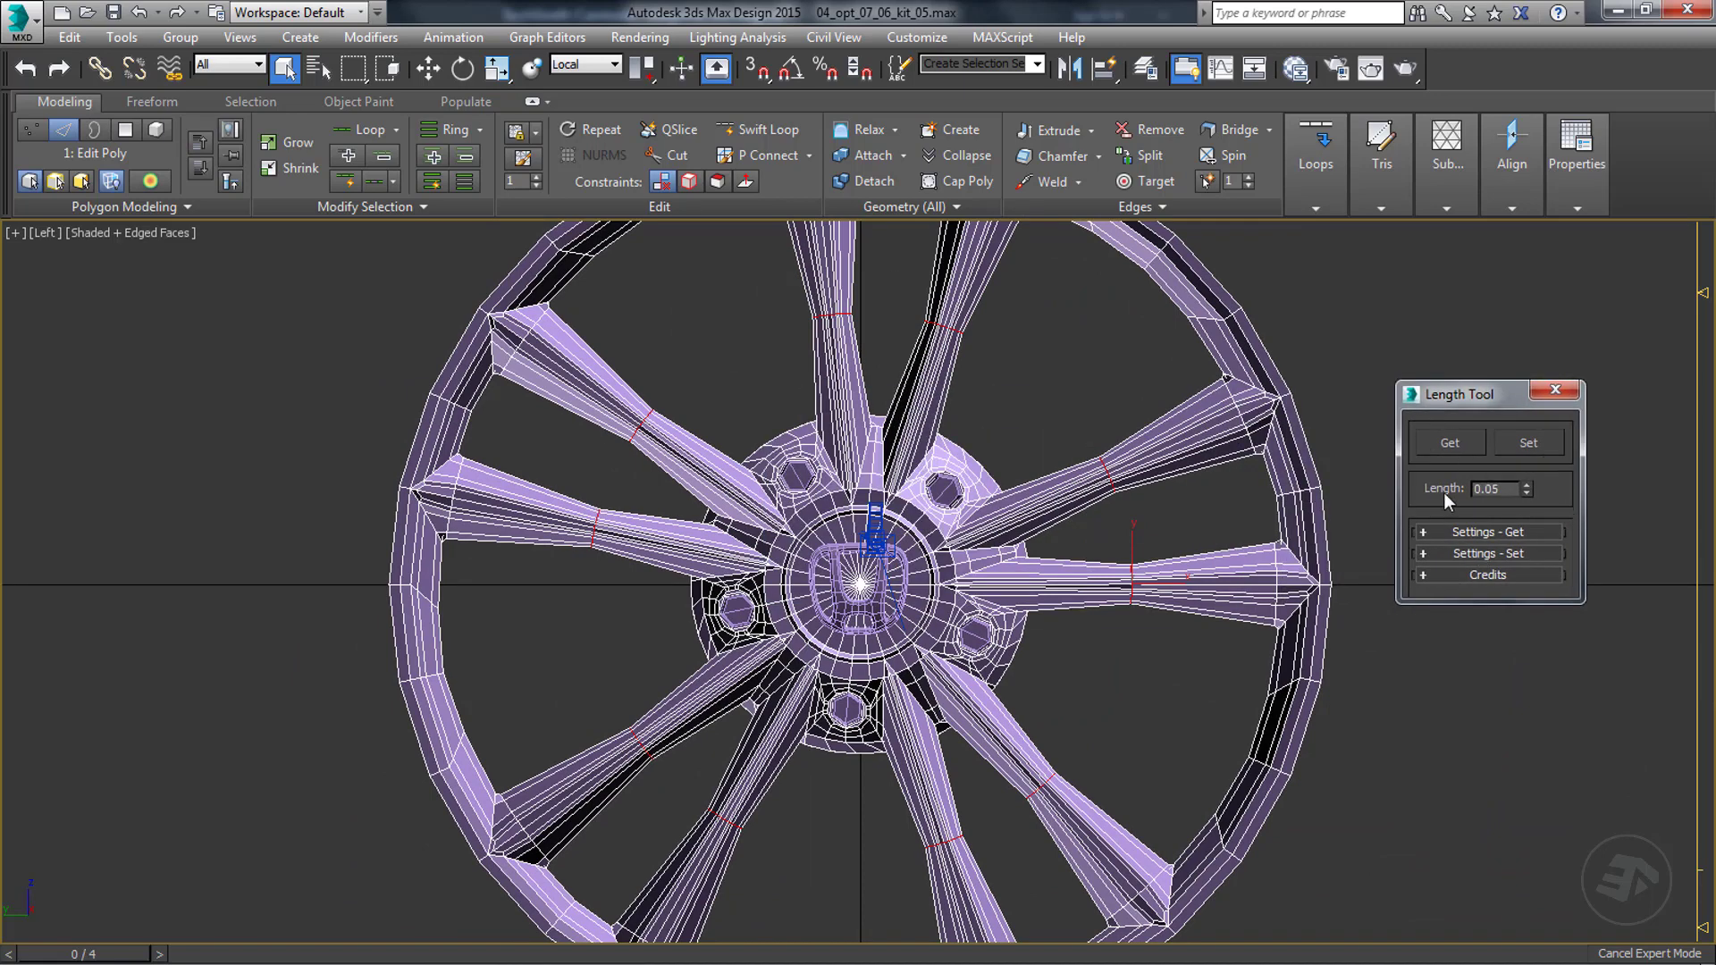
click(1559, 392)
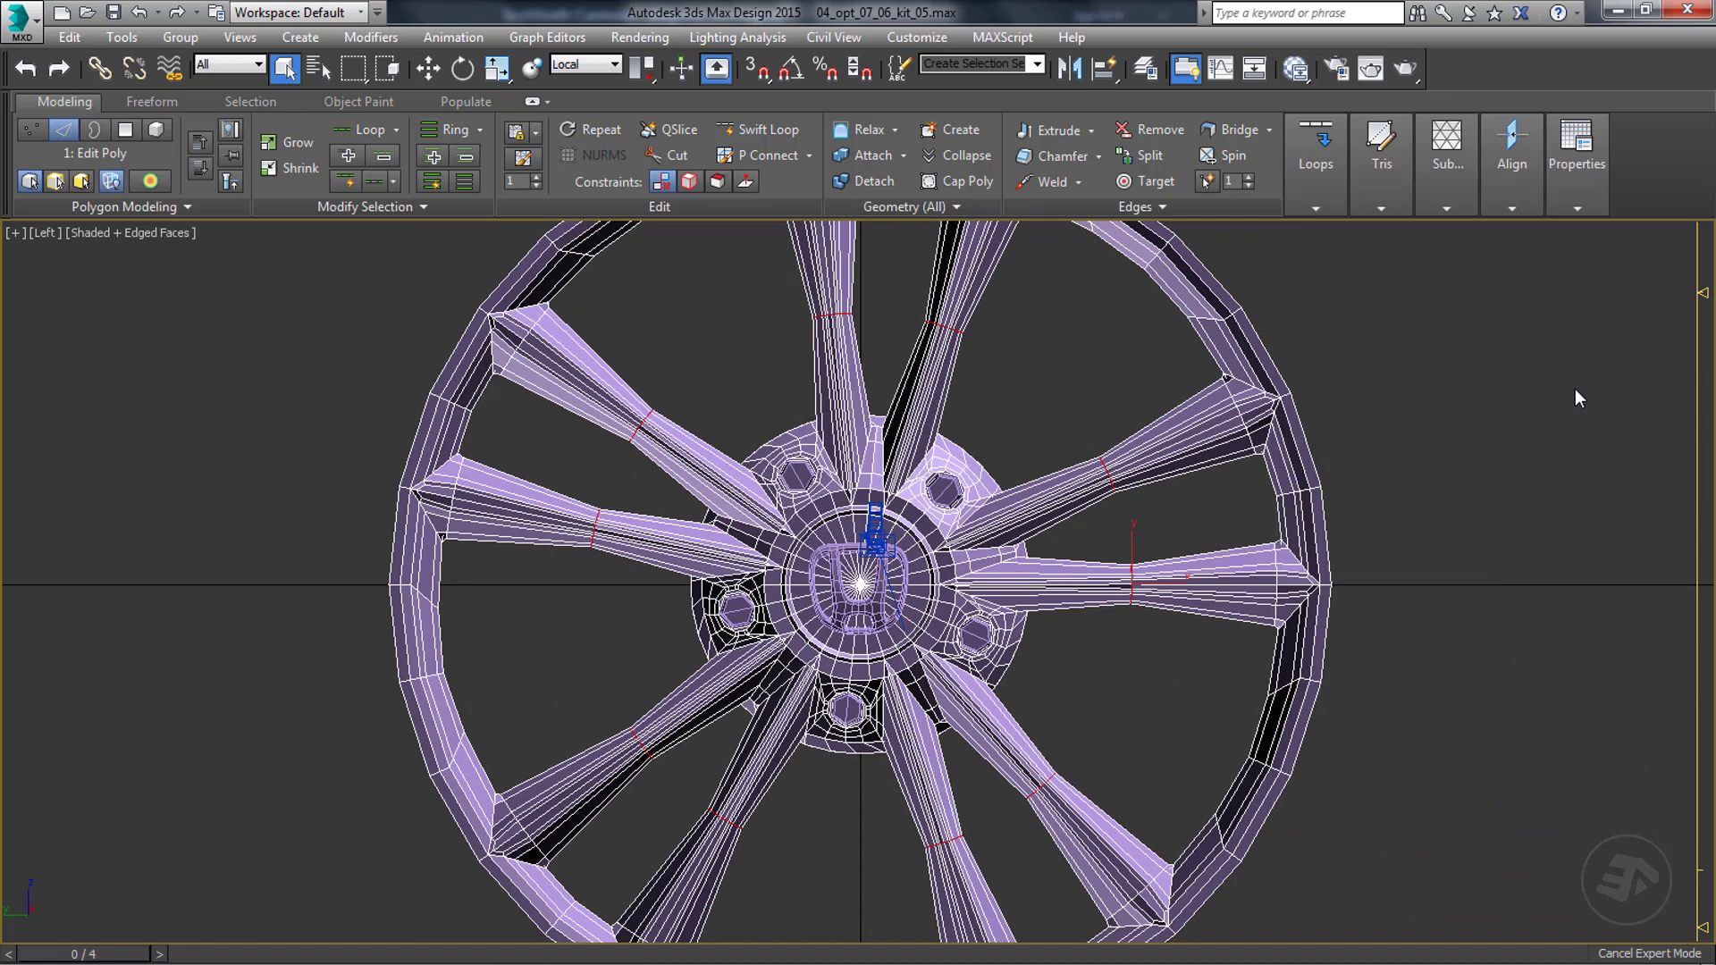
key(ctrl+z)
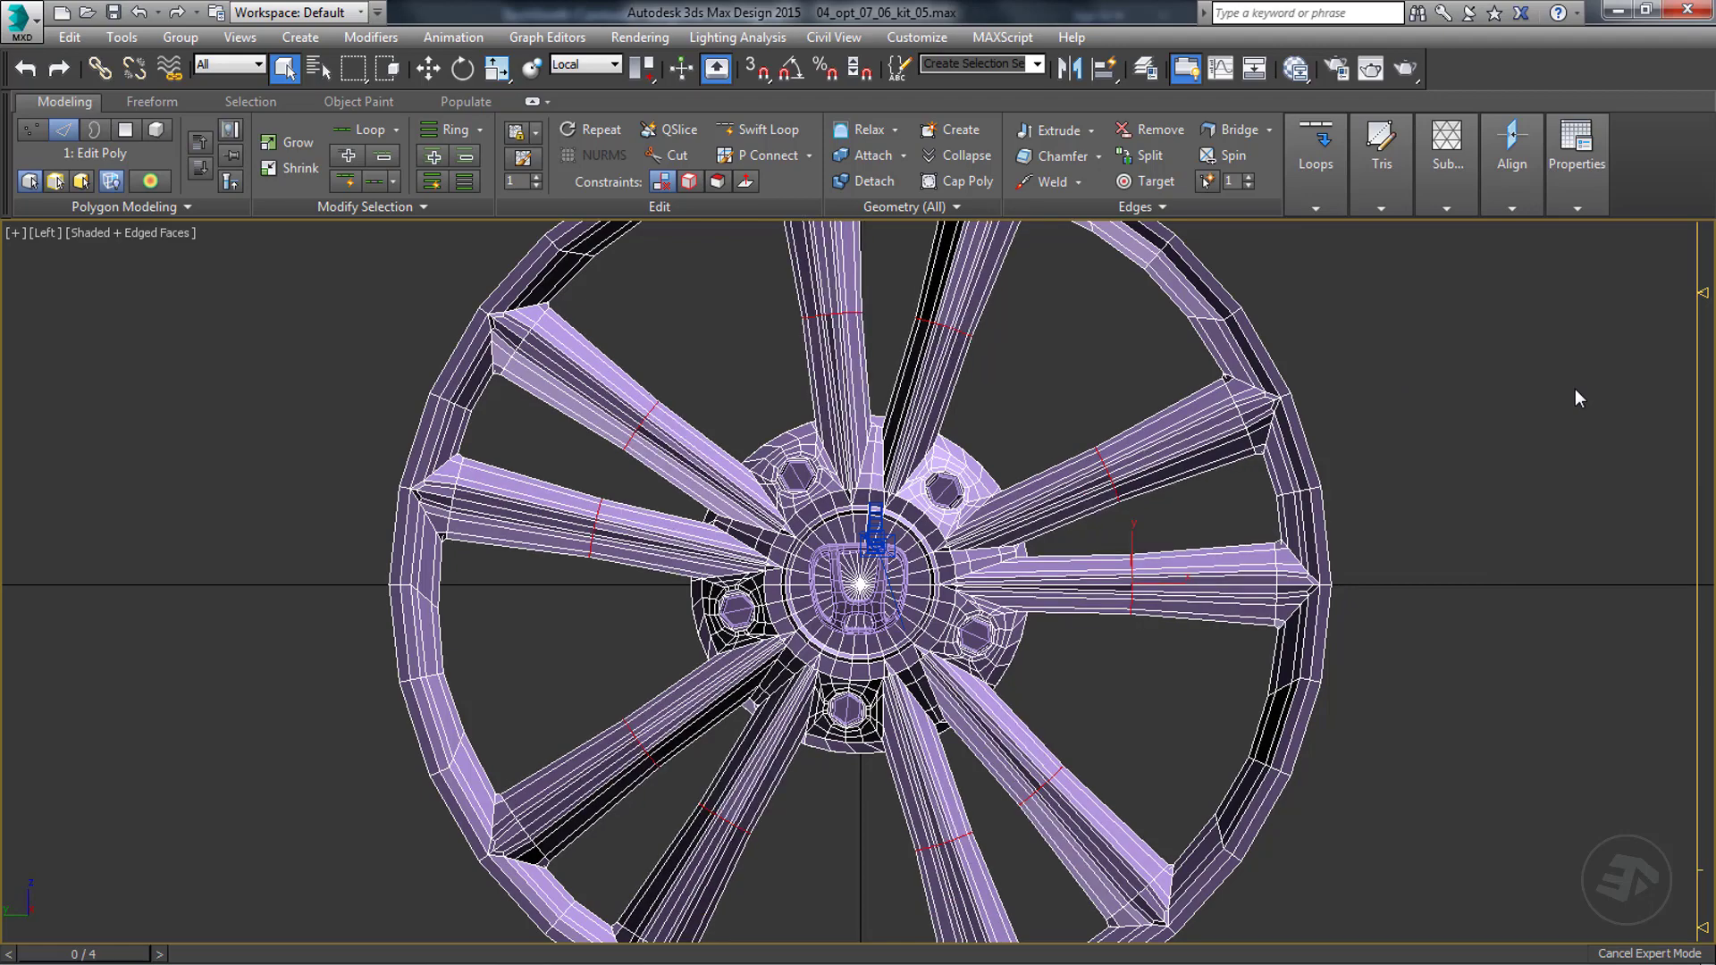
key(p)
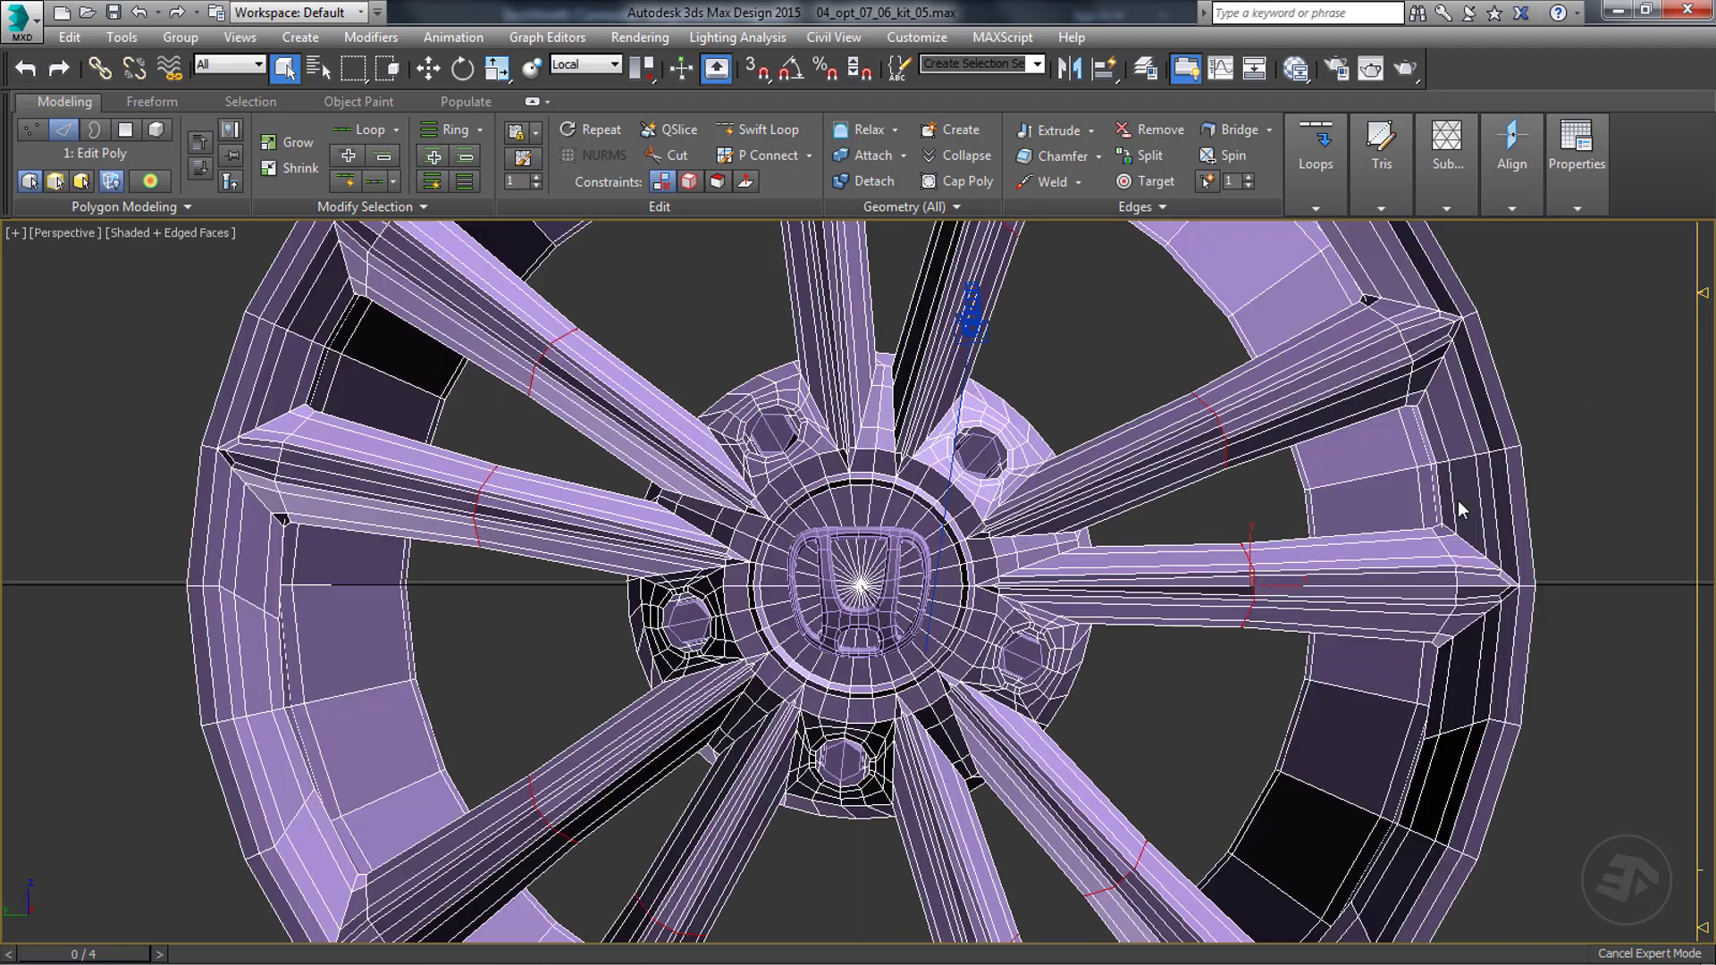
alt+middle_drag(1517, 508, 1492, 500)
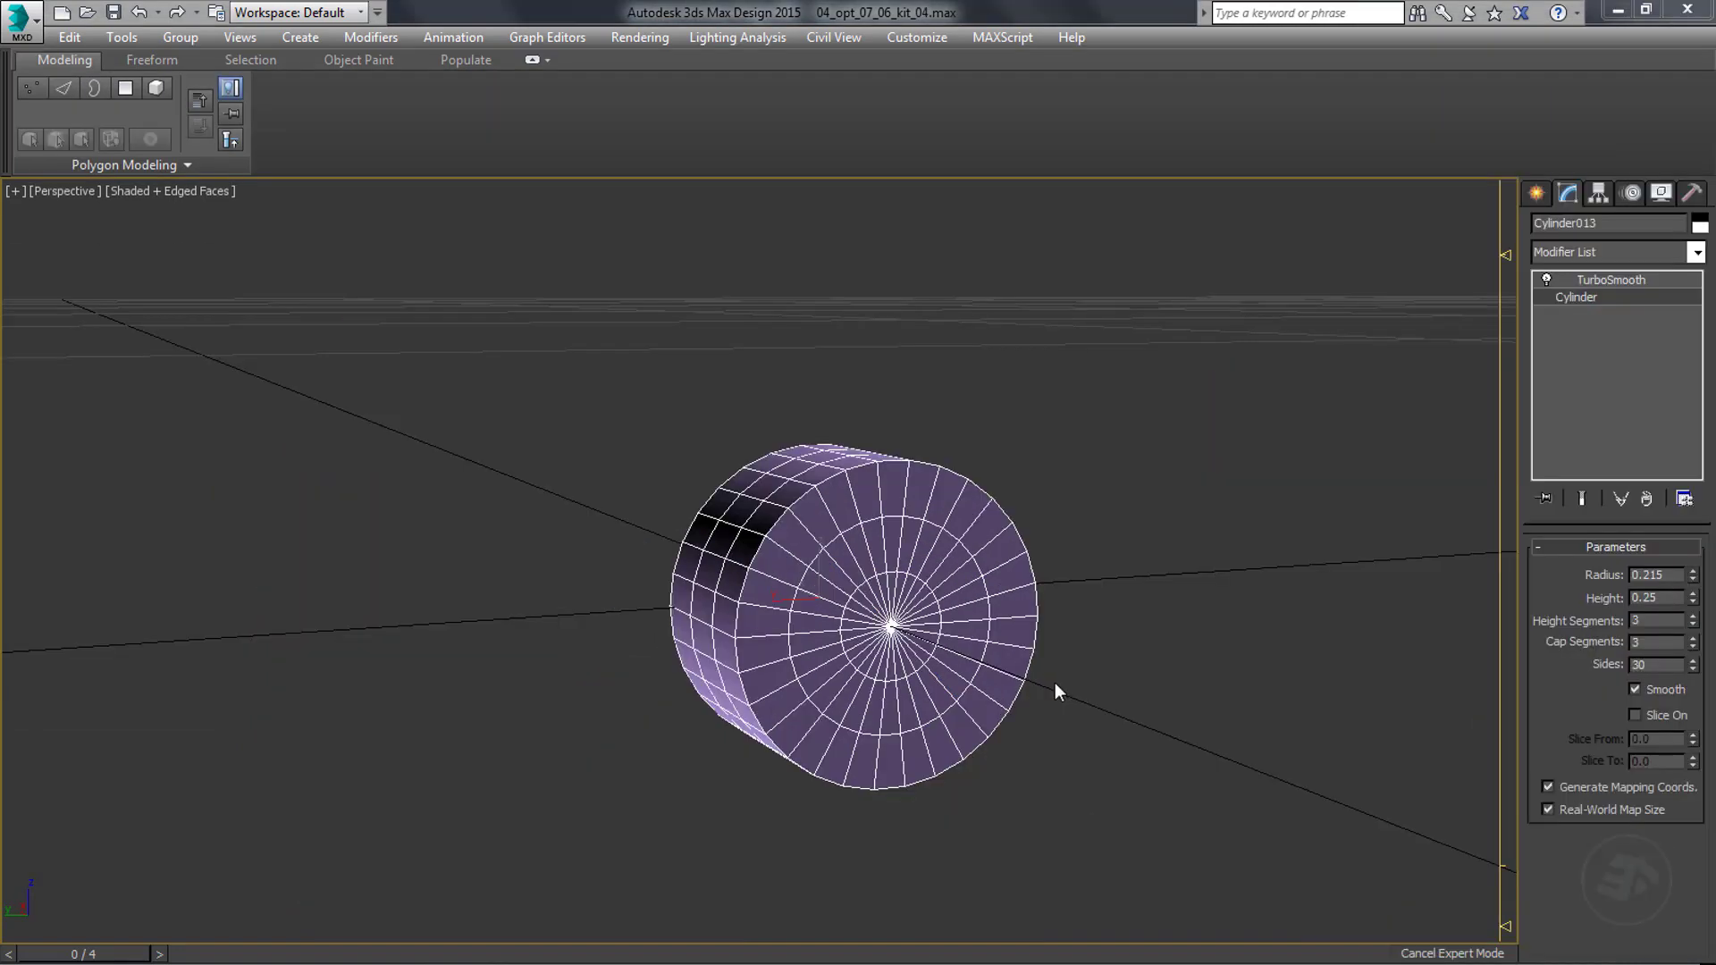
Examine the unsmoothed cylinder's cap and height segments from the front and the side.
middle_drag(1052, 689, 962, 620)
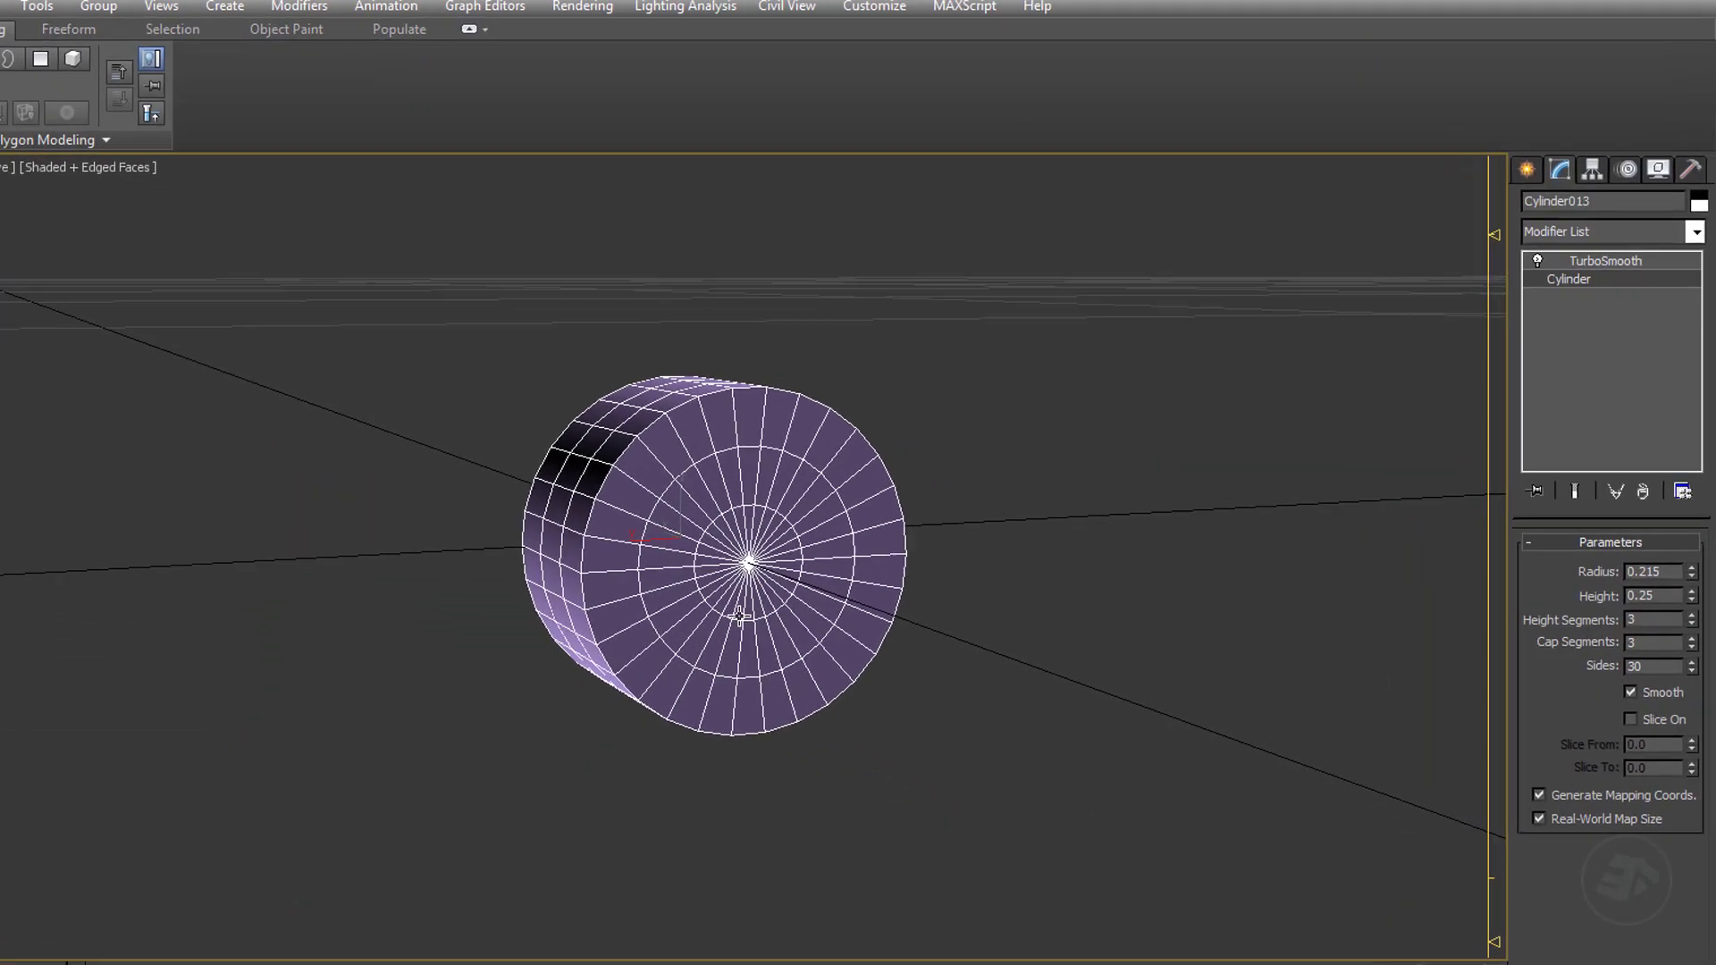
scroll(738, 614, up, 3)
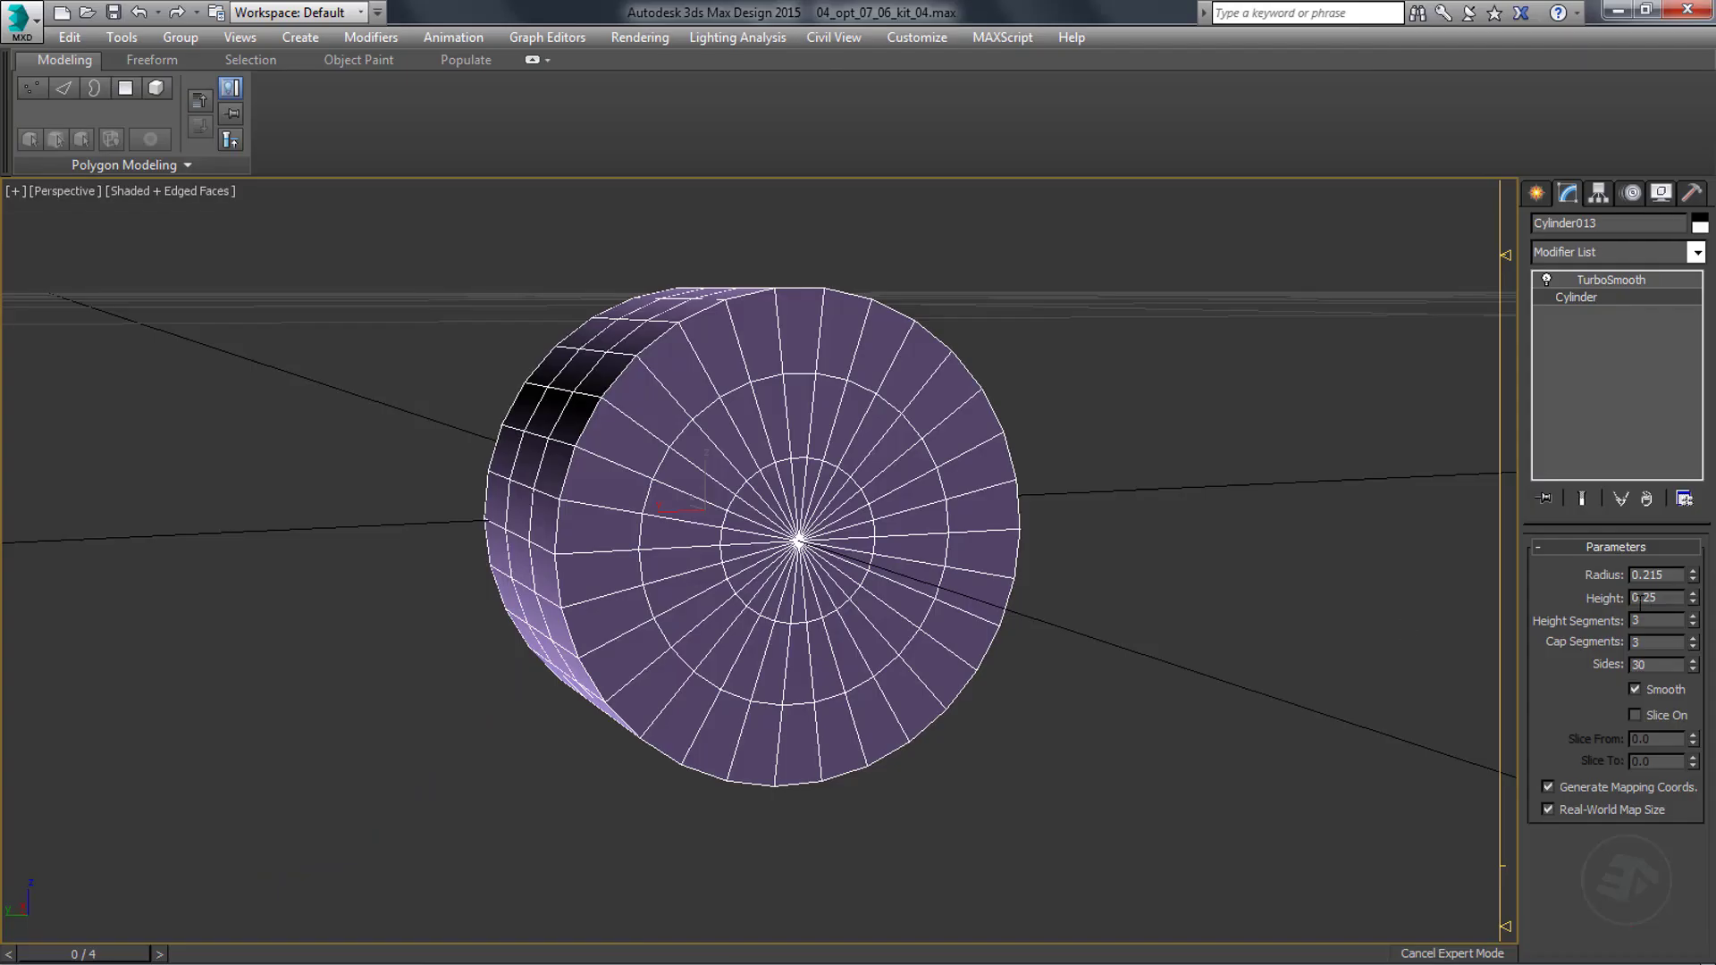
alt+middle_drag(929, 666, 1061, 705)
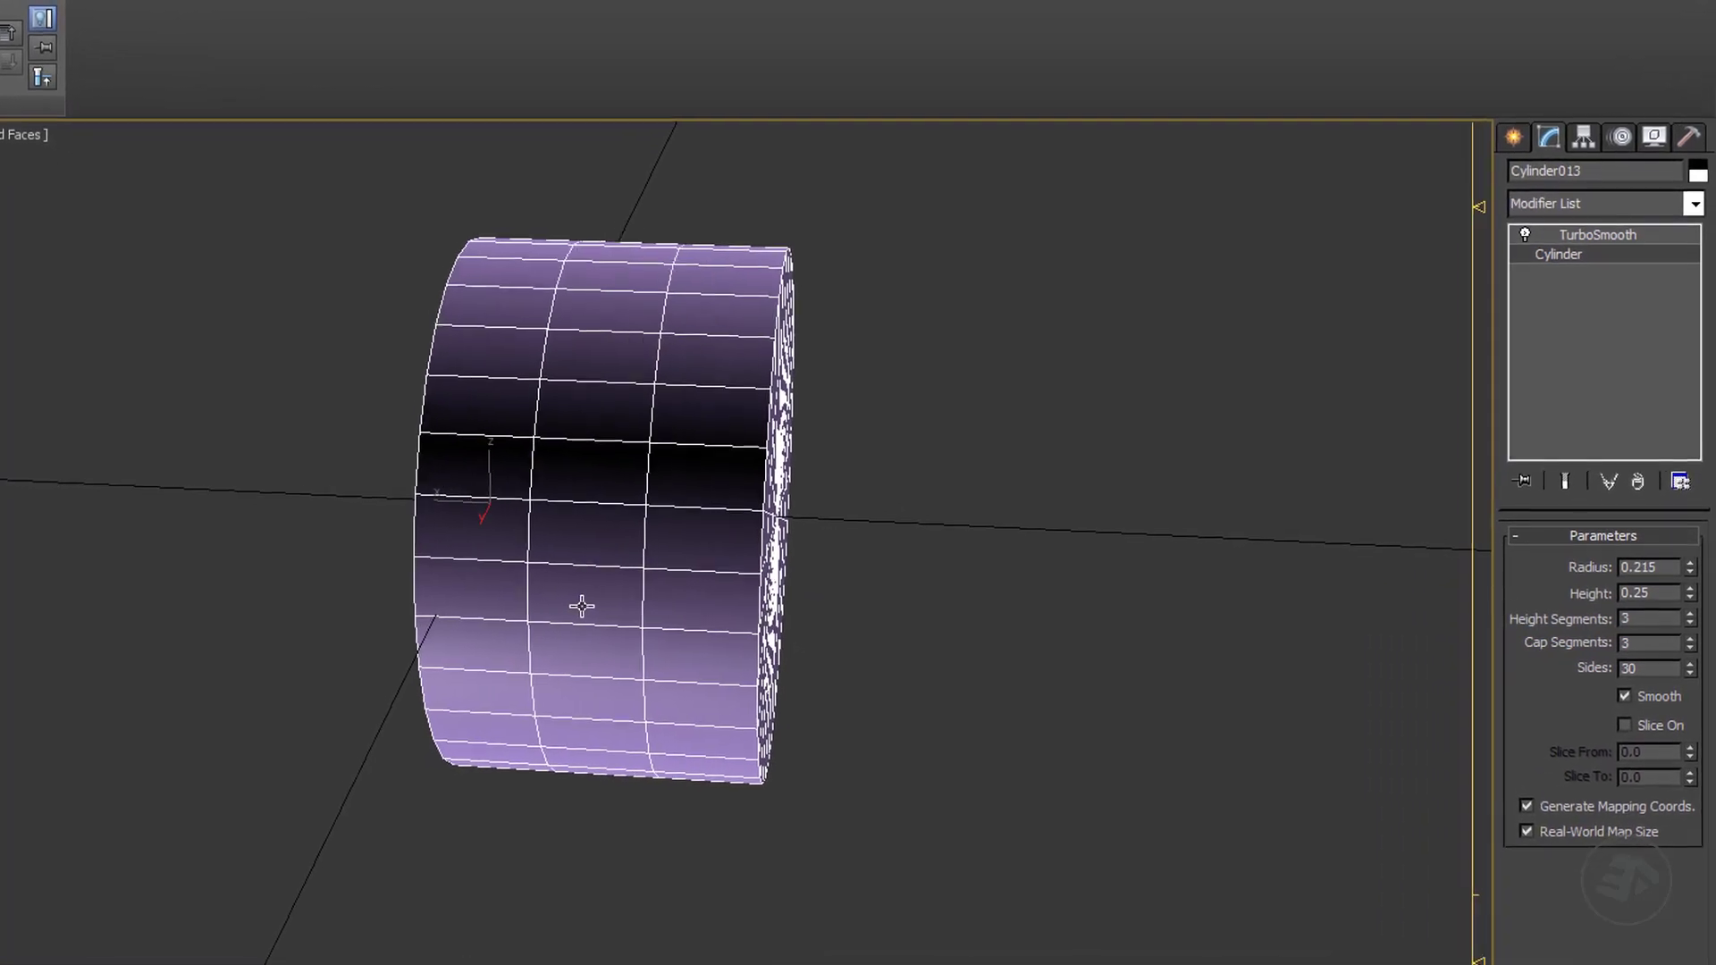
alt+middle_drag(947, 683, 729, 655)
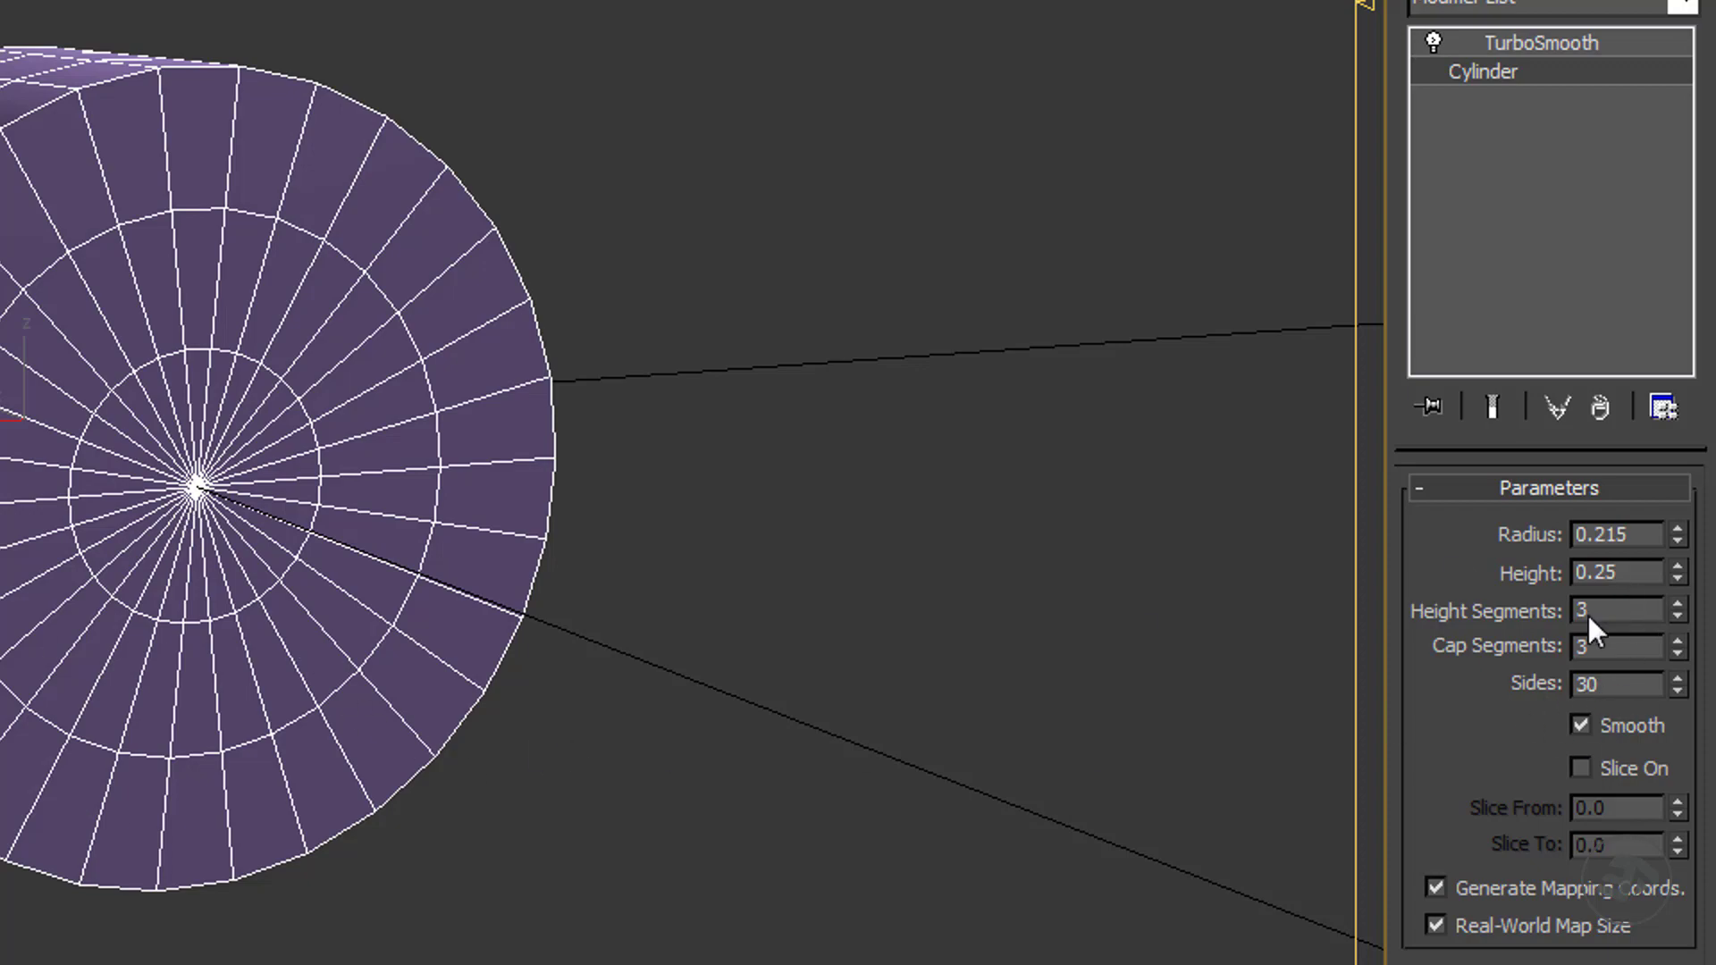
alt+middle_drag(126, 597, 227, 571)
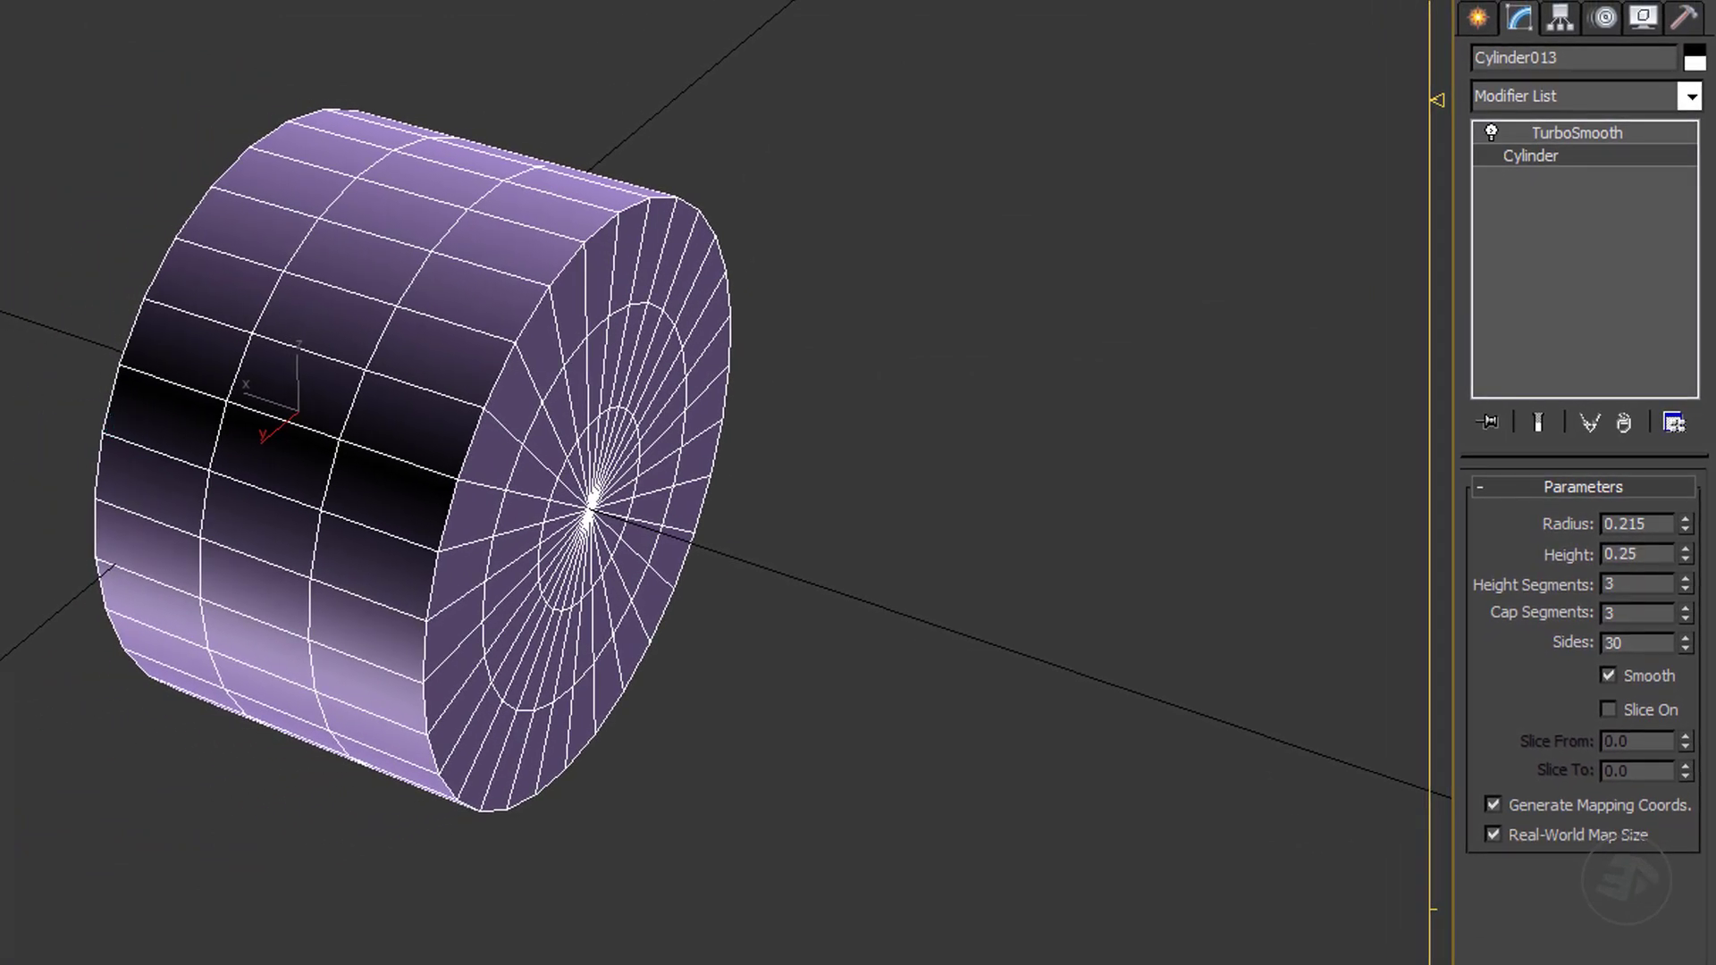
Examine the cylinder's rounded edges at the TurboSmooth level, and return to the base Cylinder level for comparison.
click(1562, 134)
alt+middle_drag(574, 478, 480, 433)
alt+middle_drag(239, 526, 687, 429)
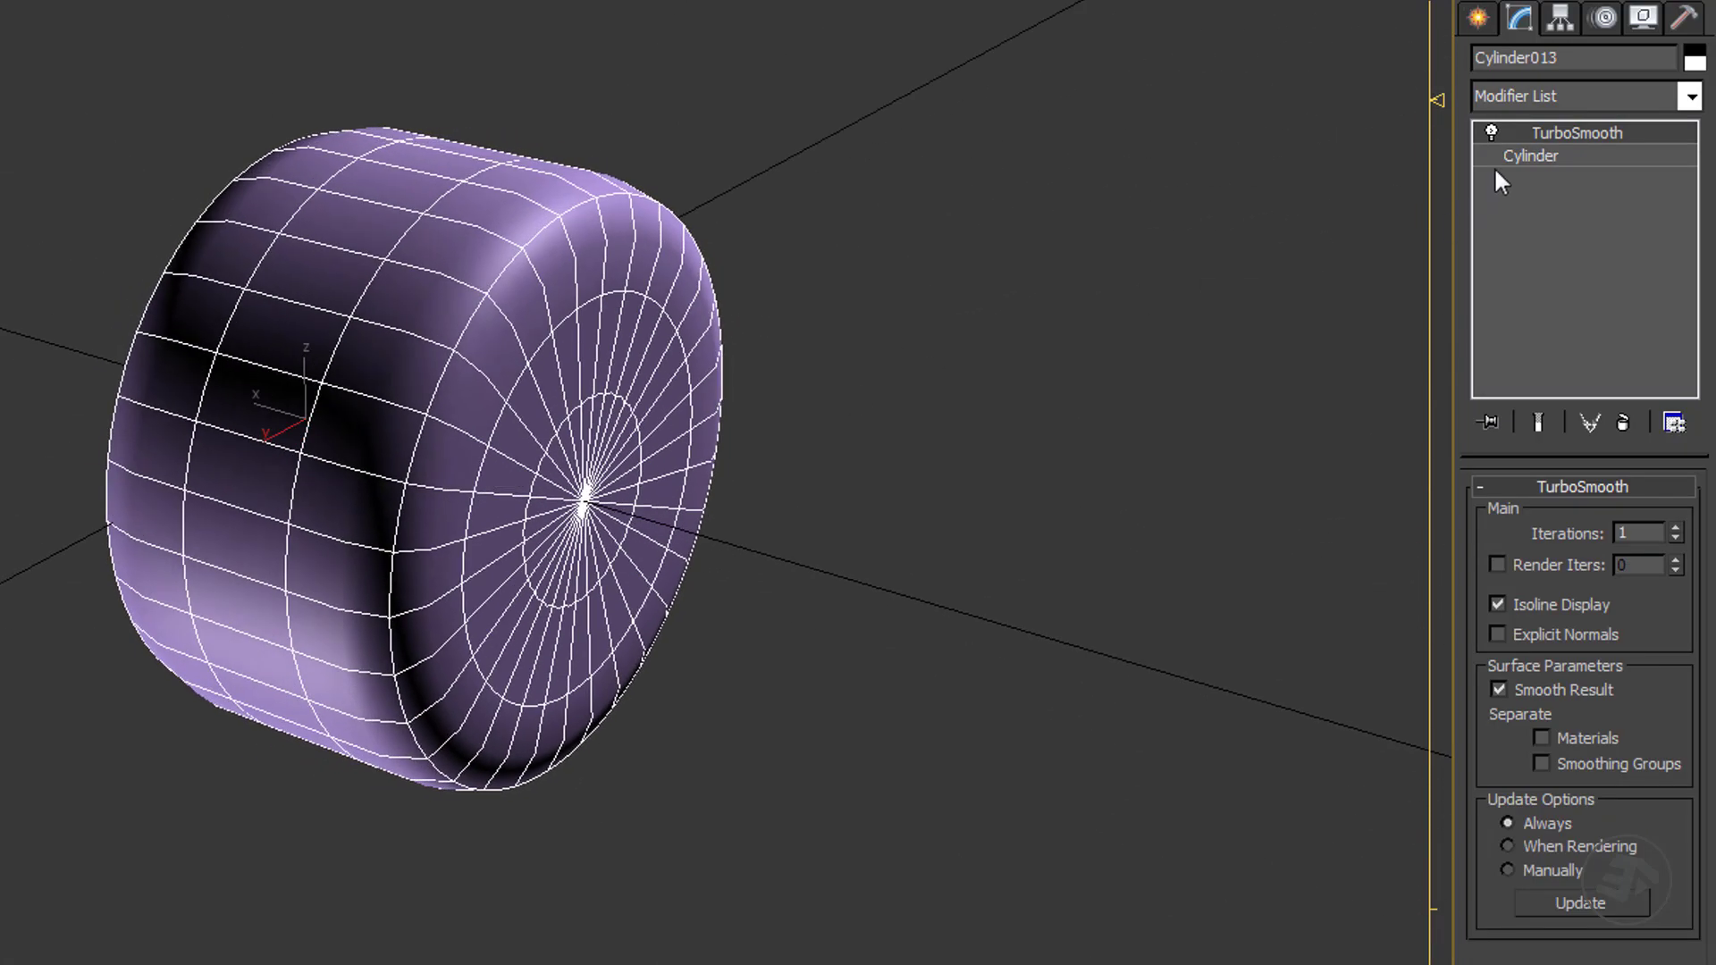
click(1519, 157)
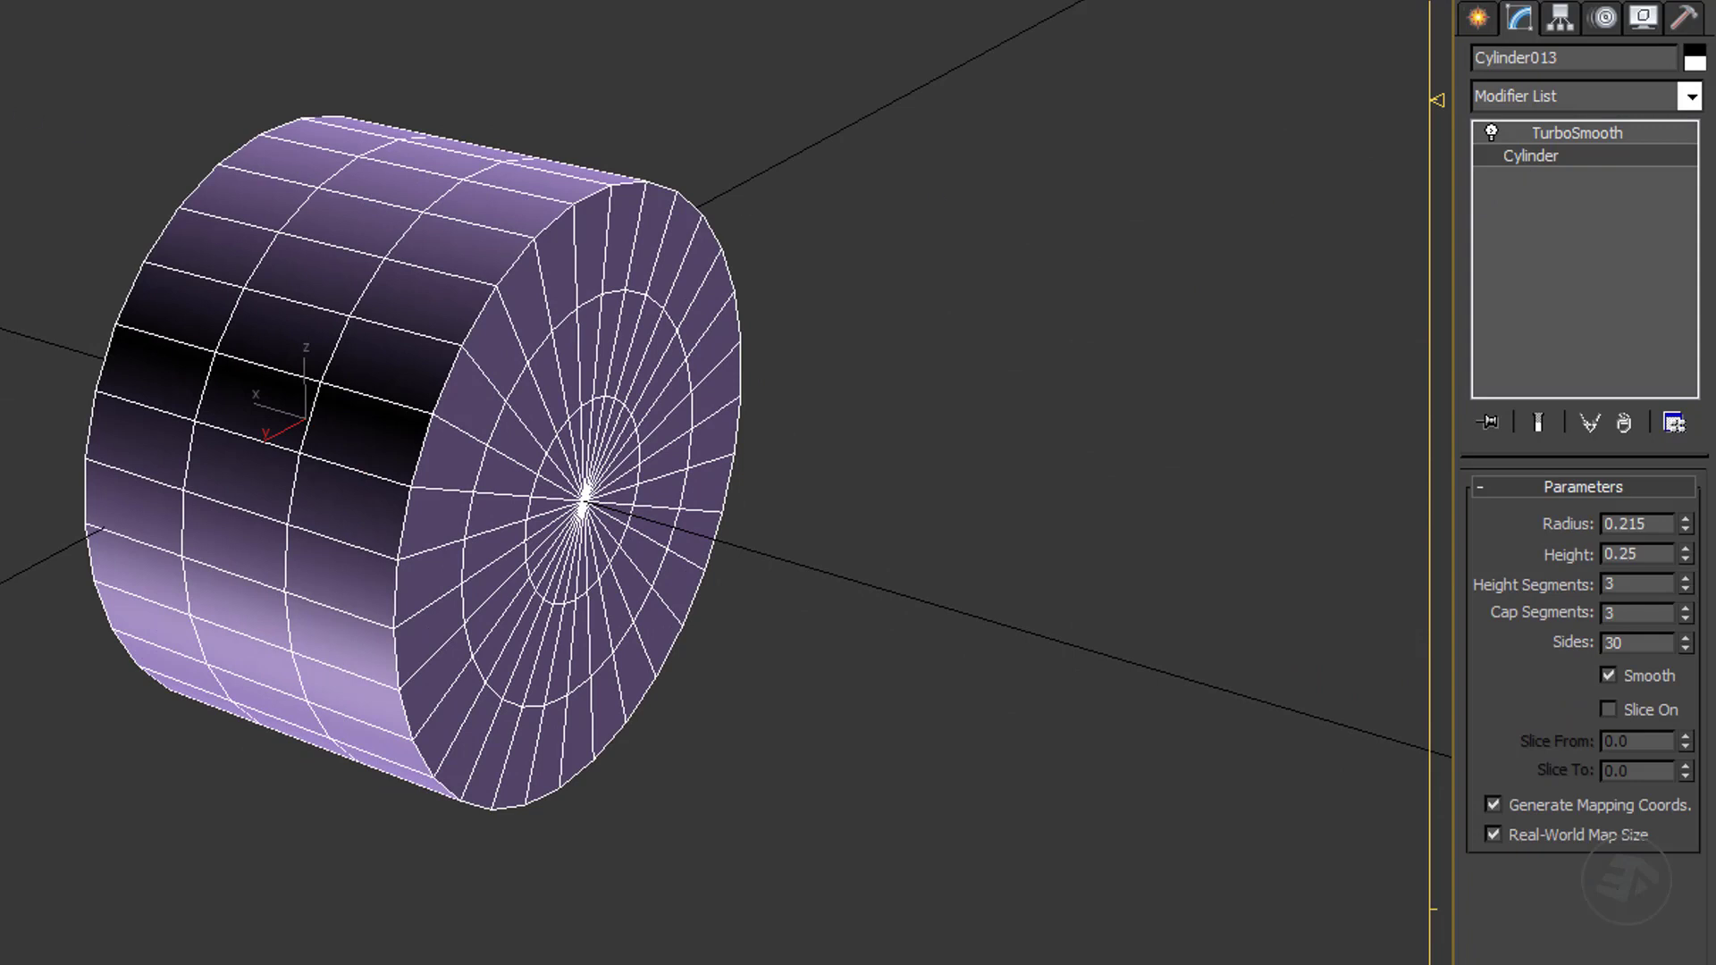
At the Edit Poly polygon level, select all the polygons of the cylinder's cap in the Left view.
key(4)
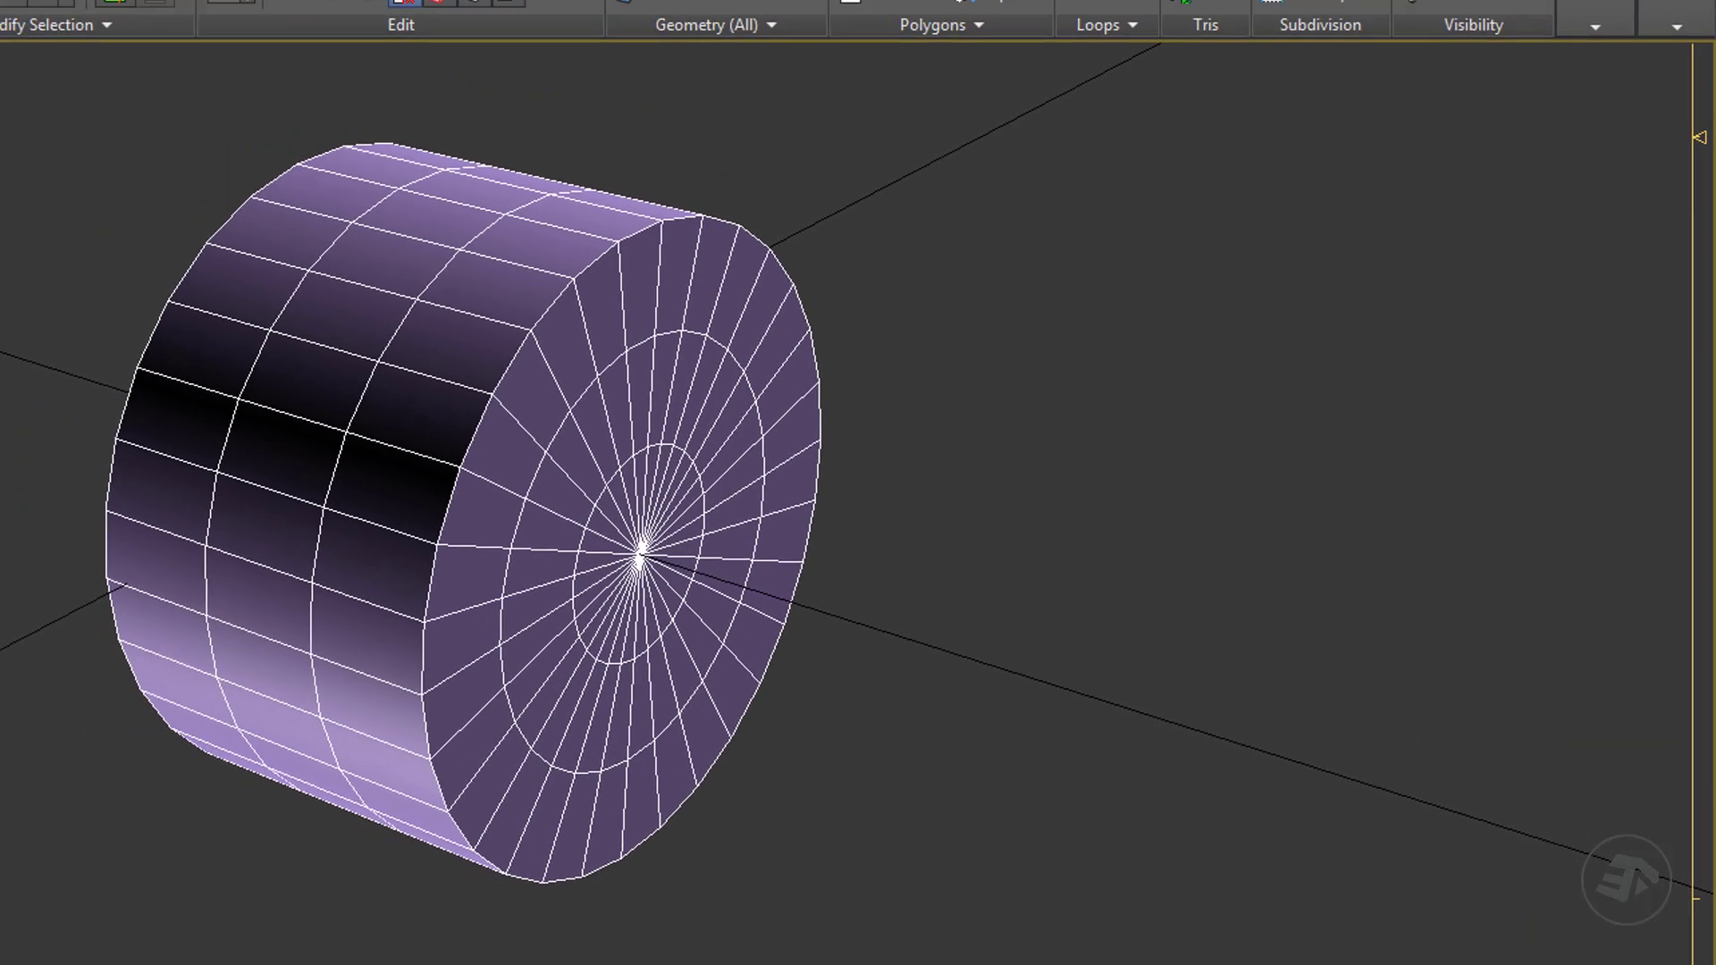
key(l)
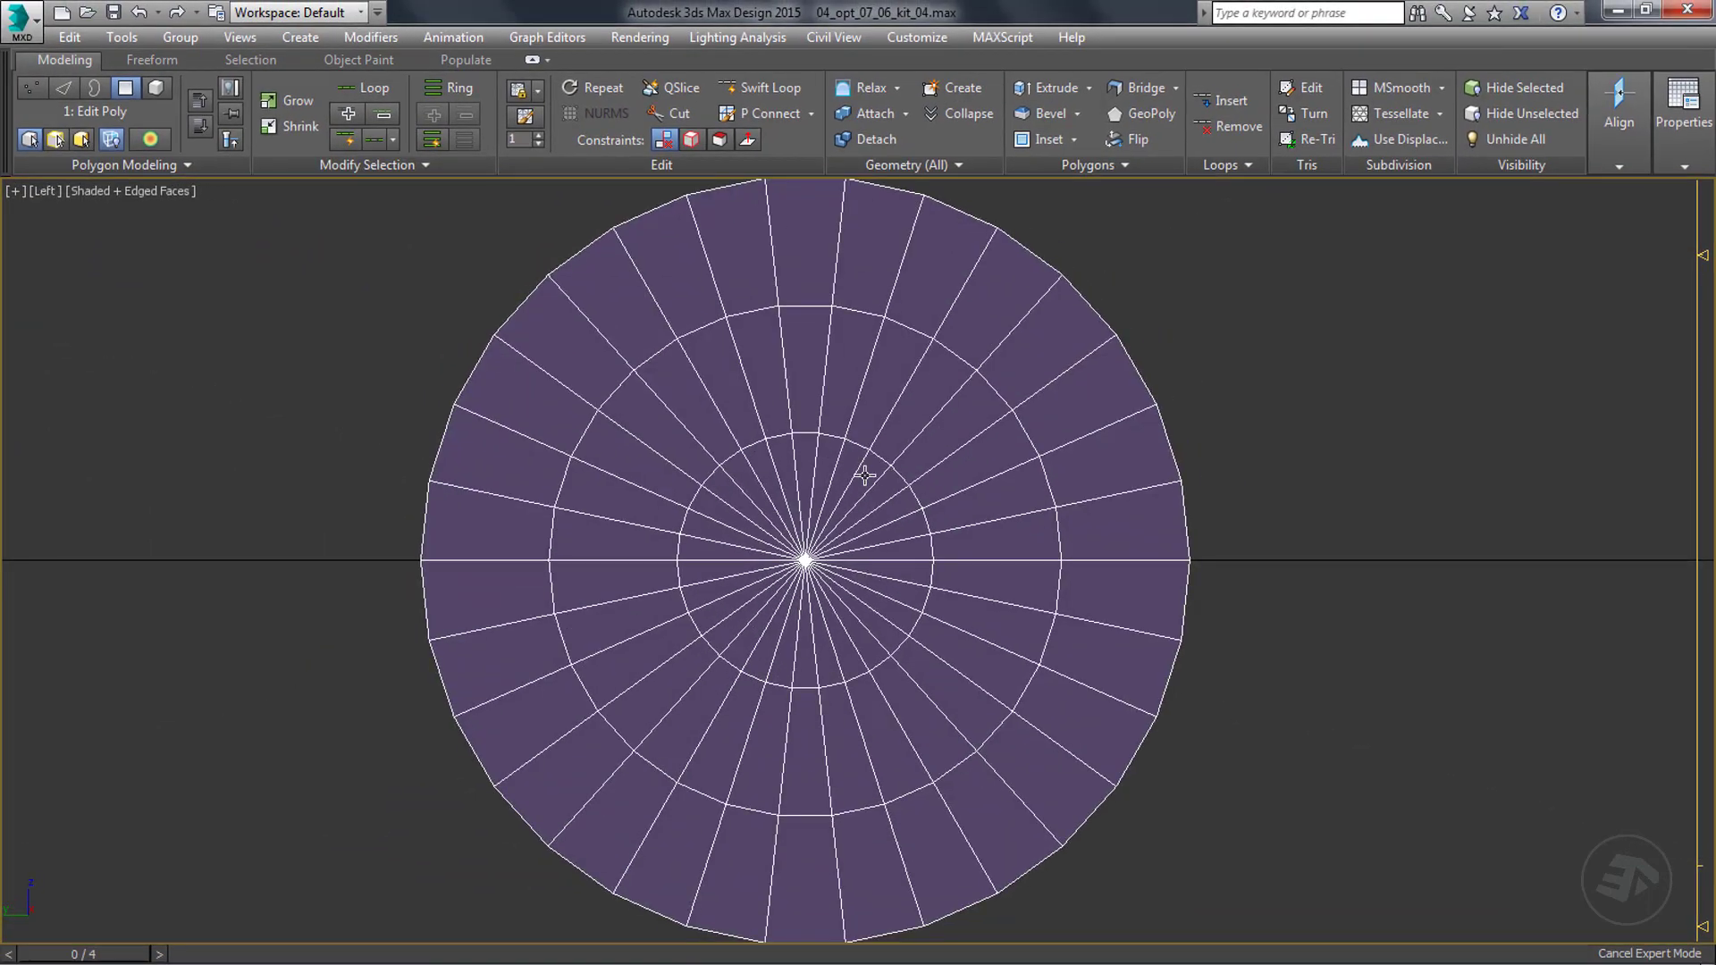
scroll(864, 475, down, 3)
middle_drag(815, 569, 735, 631)
scroll(721, 625, up, 3)
drag(881, 412, 623, 732)
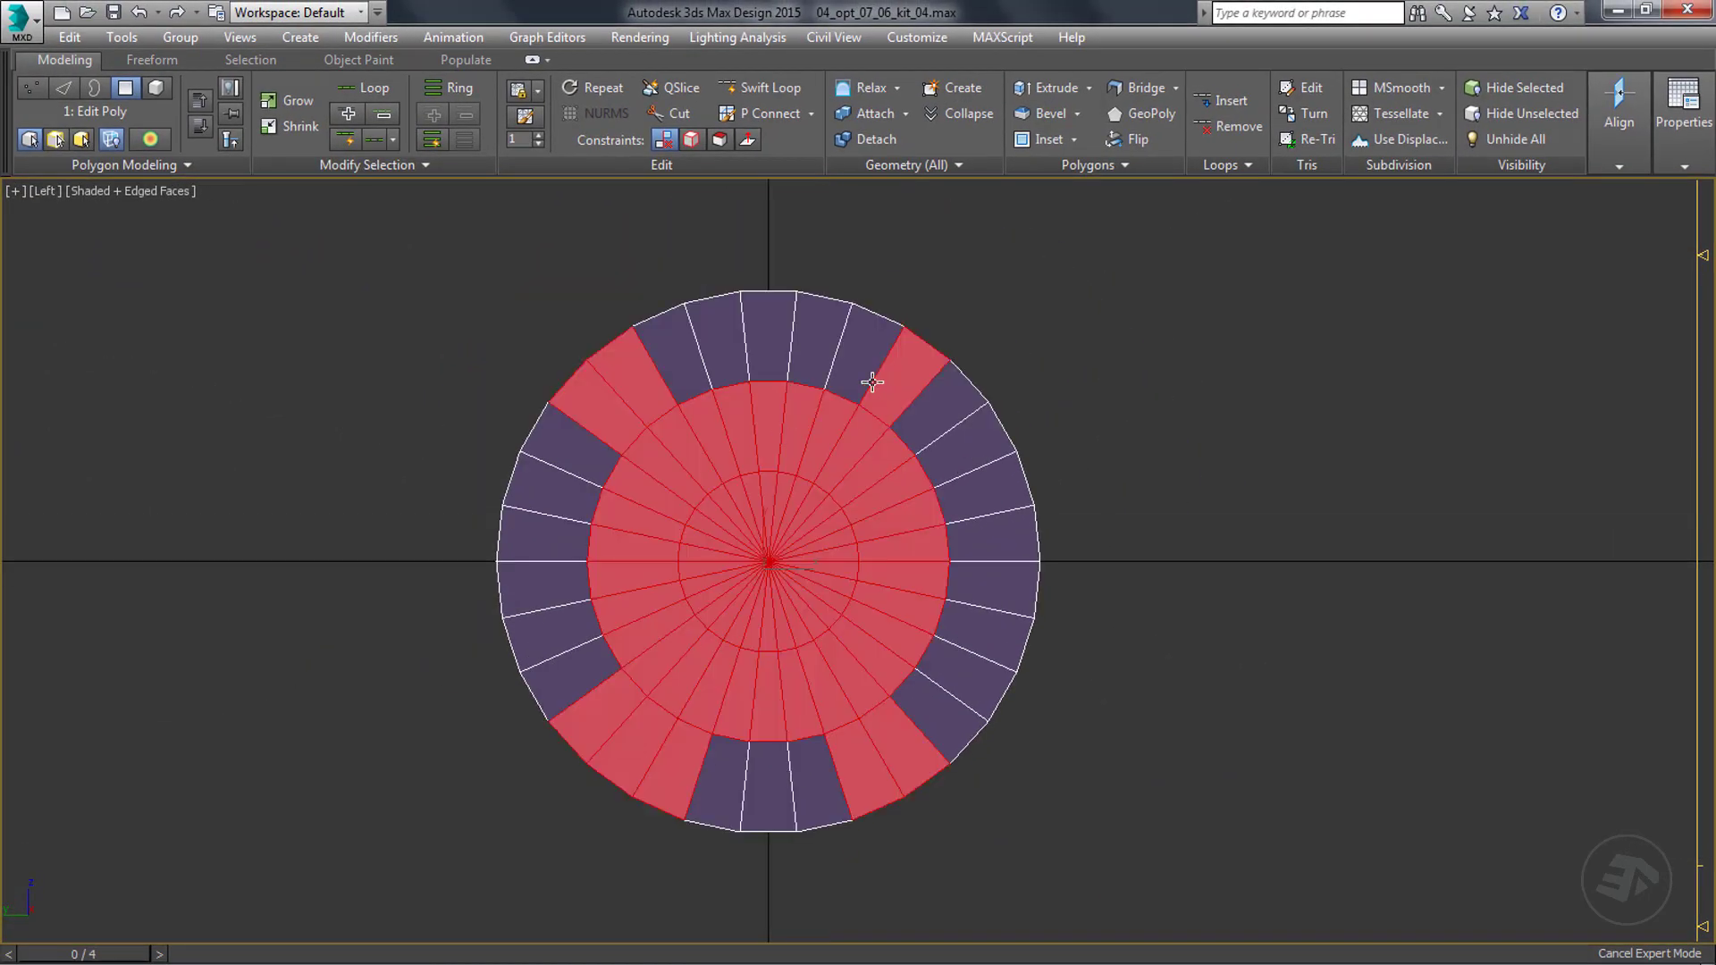
key(ctrl+a)
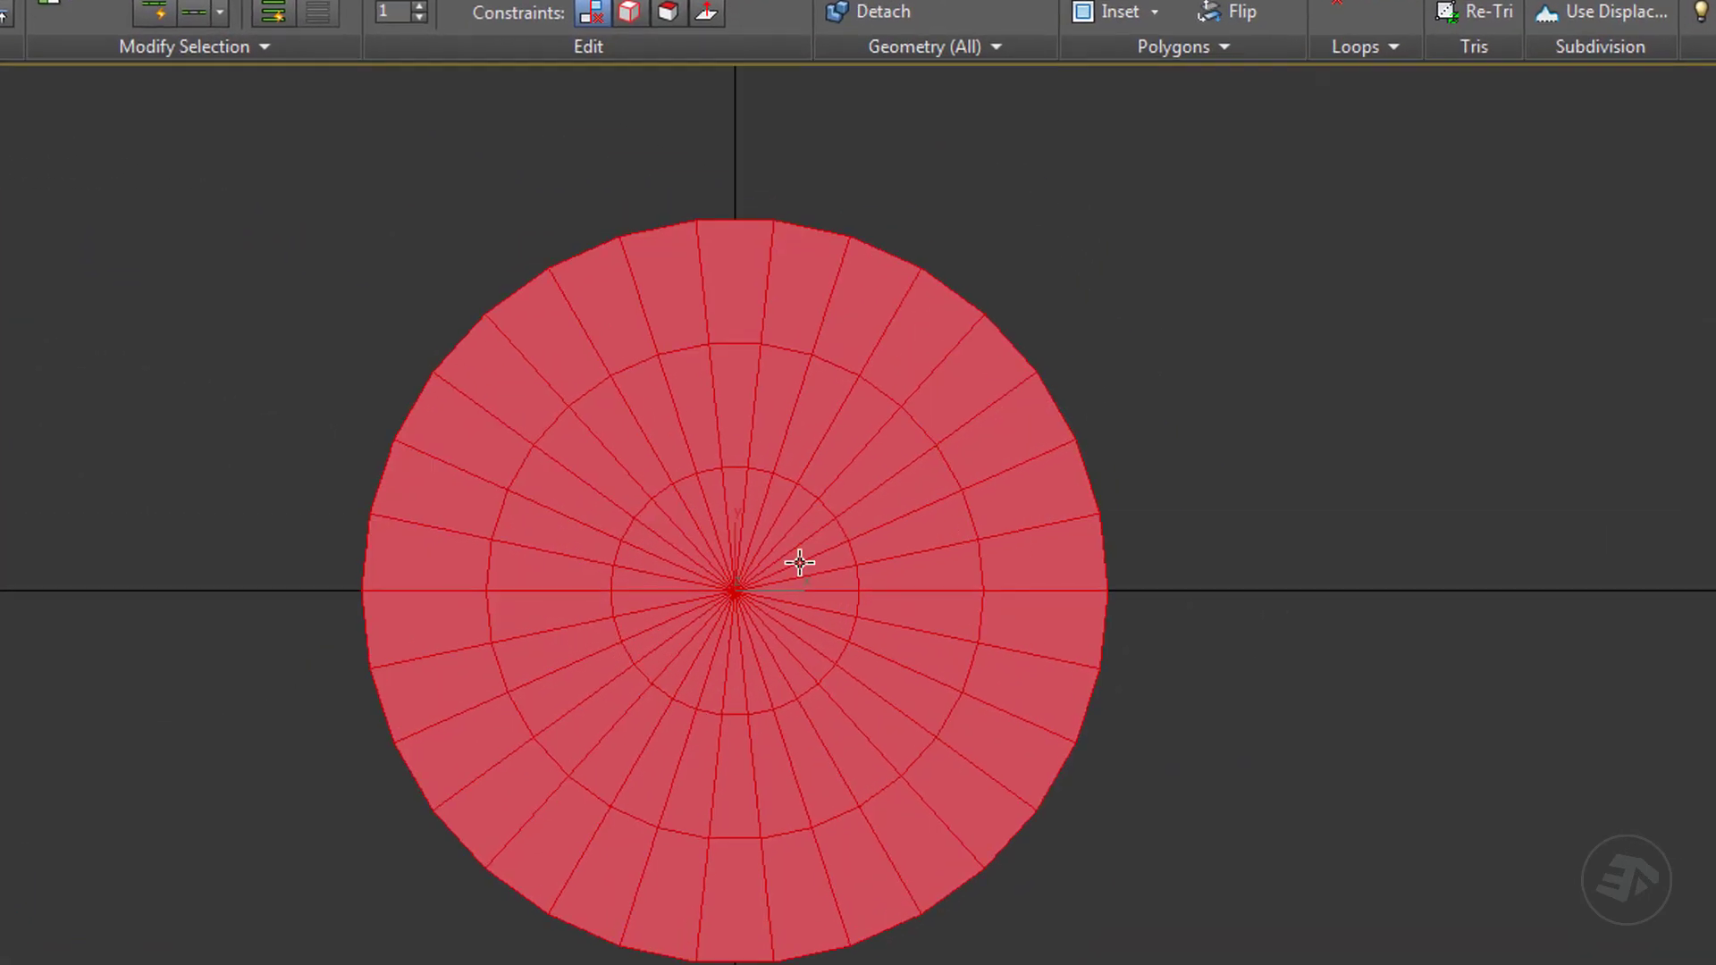
Inset the selected cap polygons by 0.005 to add a support loop close to the cylinder's rim.
shift+click(1108, 13)
text(05)
key(Return)
scroll(978, 652, up, 4)
middle_drag(1144, 318, 703, 652)
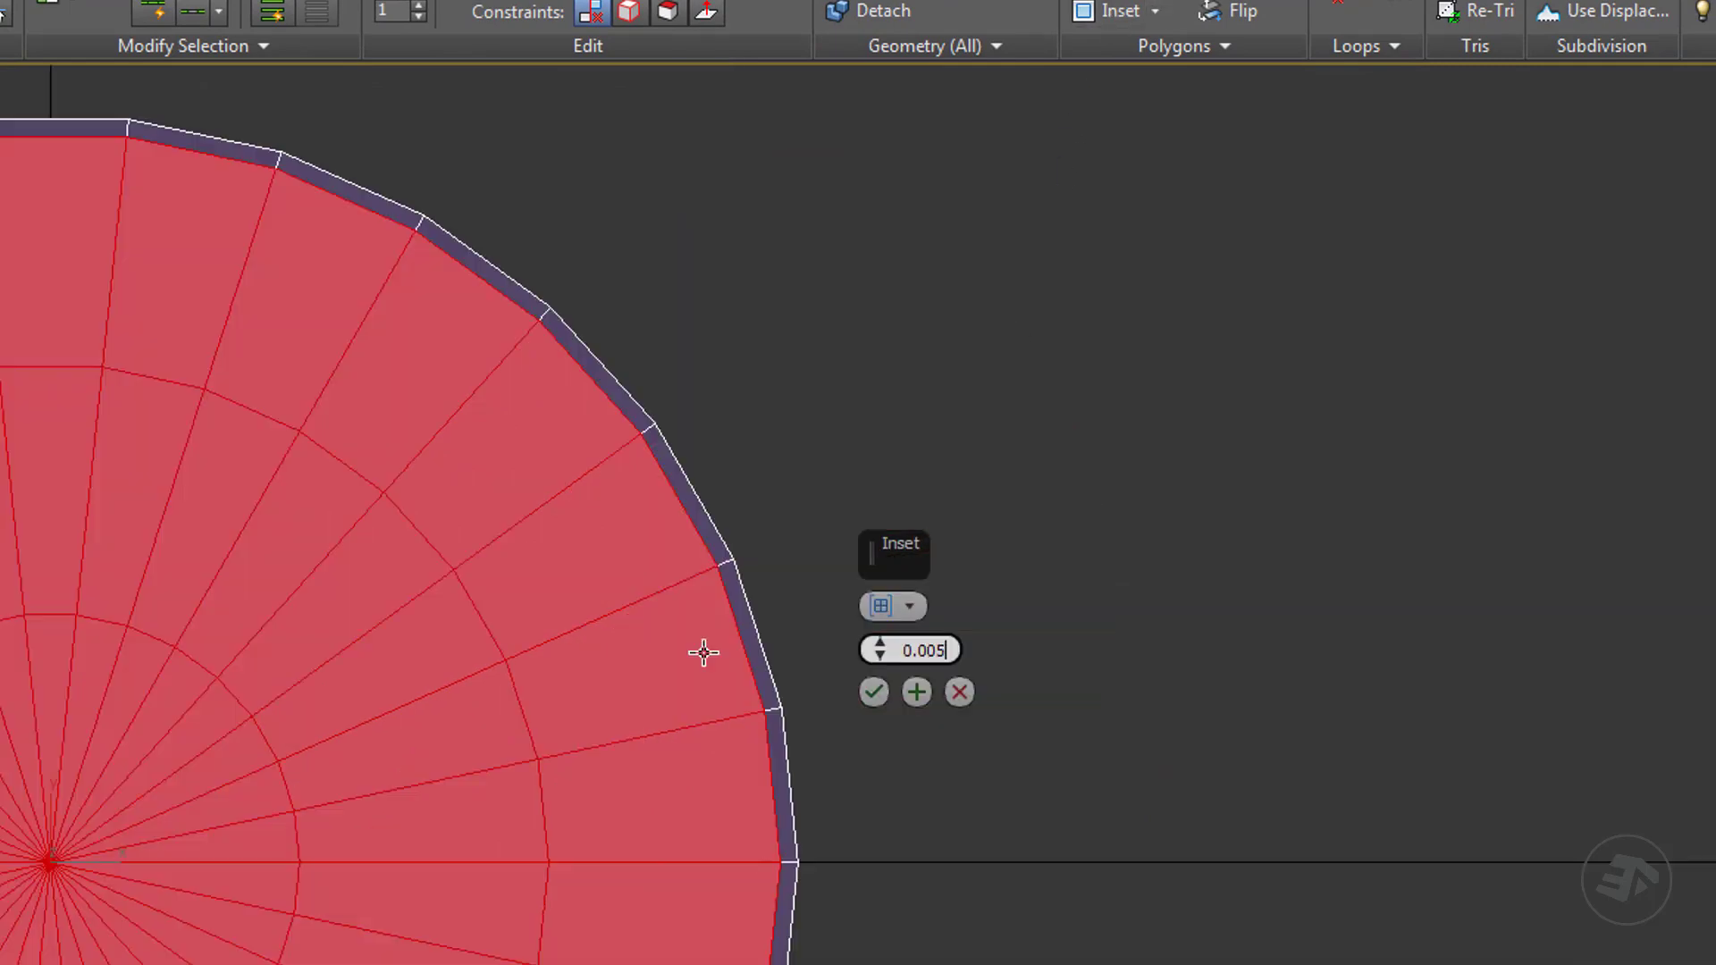
scroll(703, 652, down, 2)
middle_drag(390, 749, 617, 560)
click(867, 694)
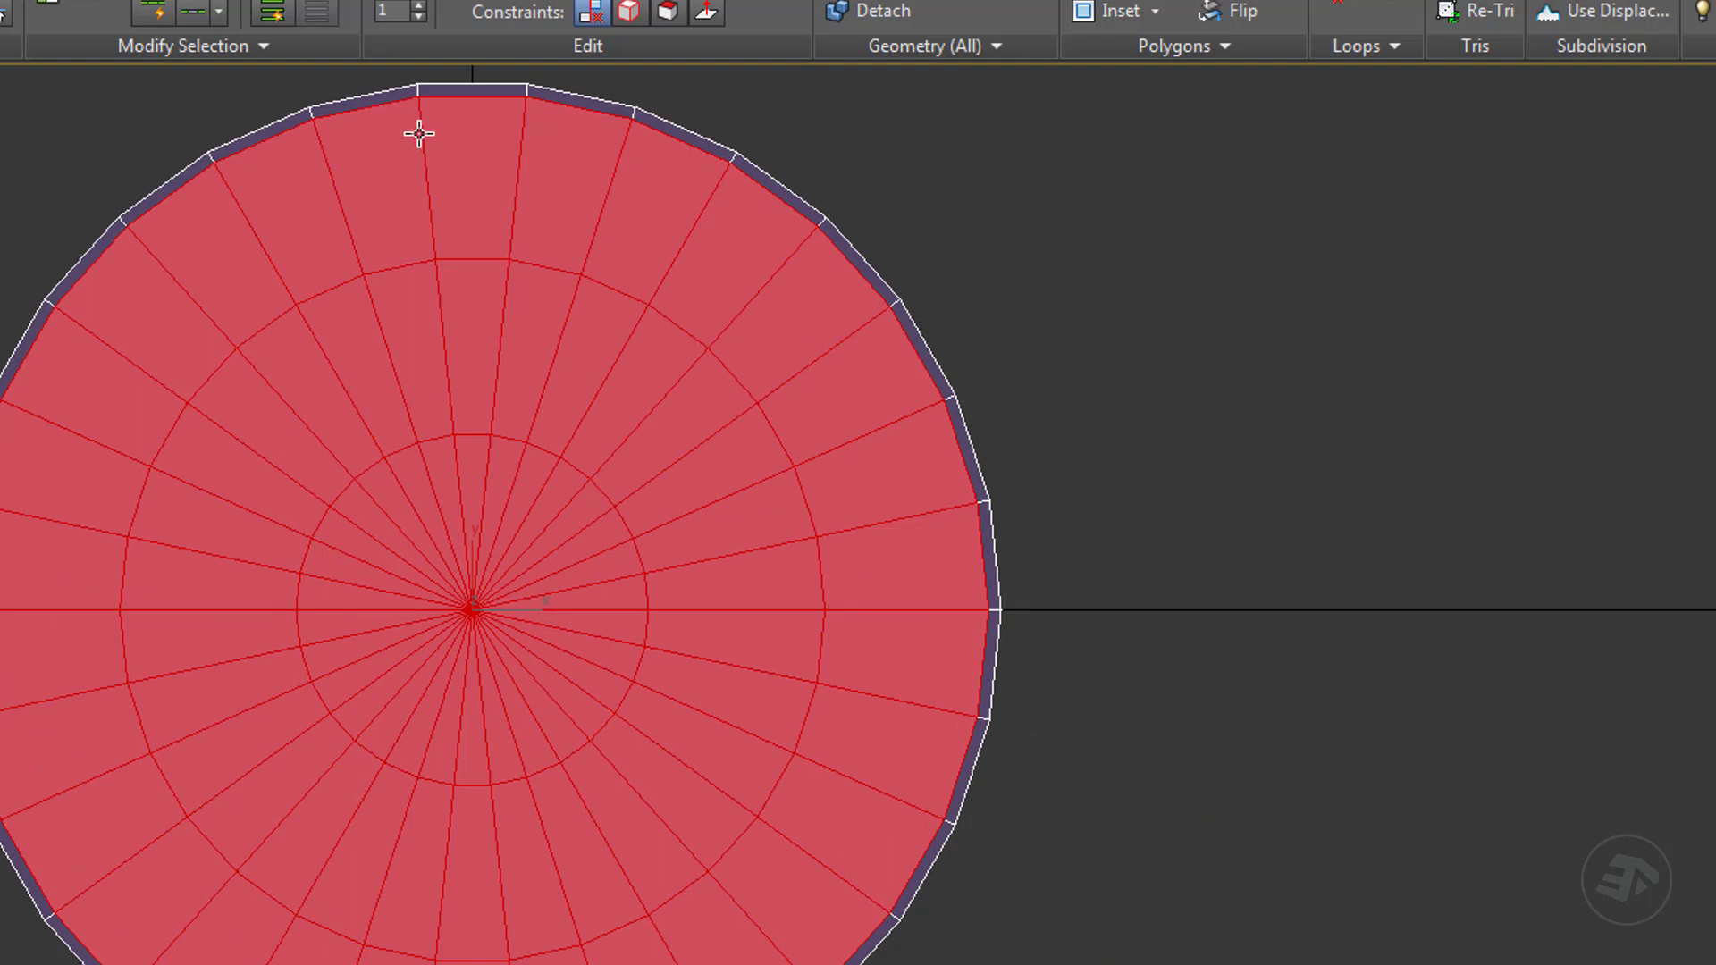
Inset the selected cap polygons again, this time by 0.02.
shift+click(1103, 12)
drag(931, 651, 947, 649)
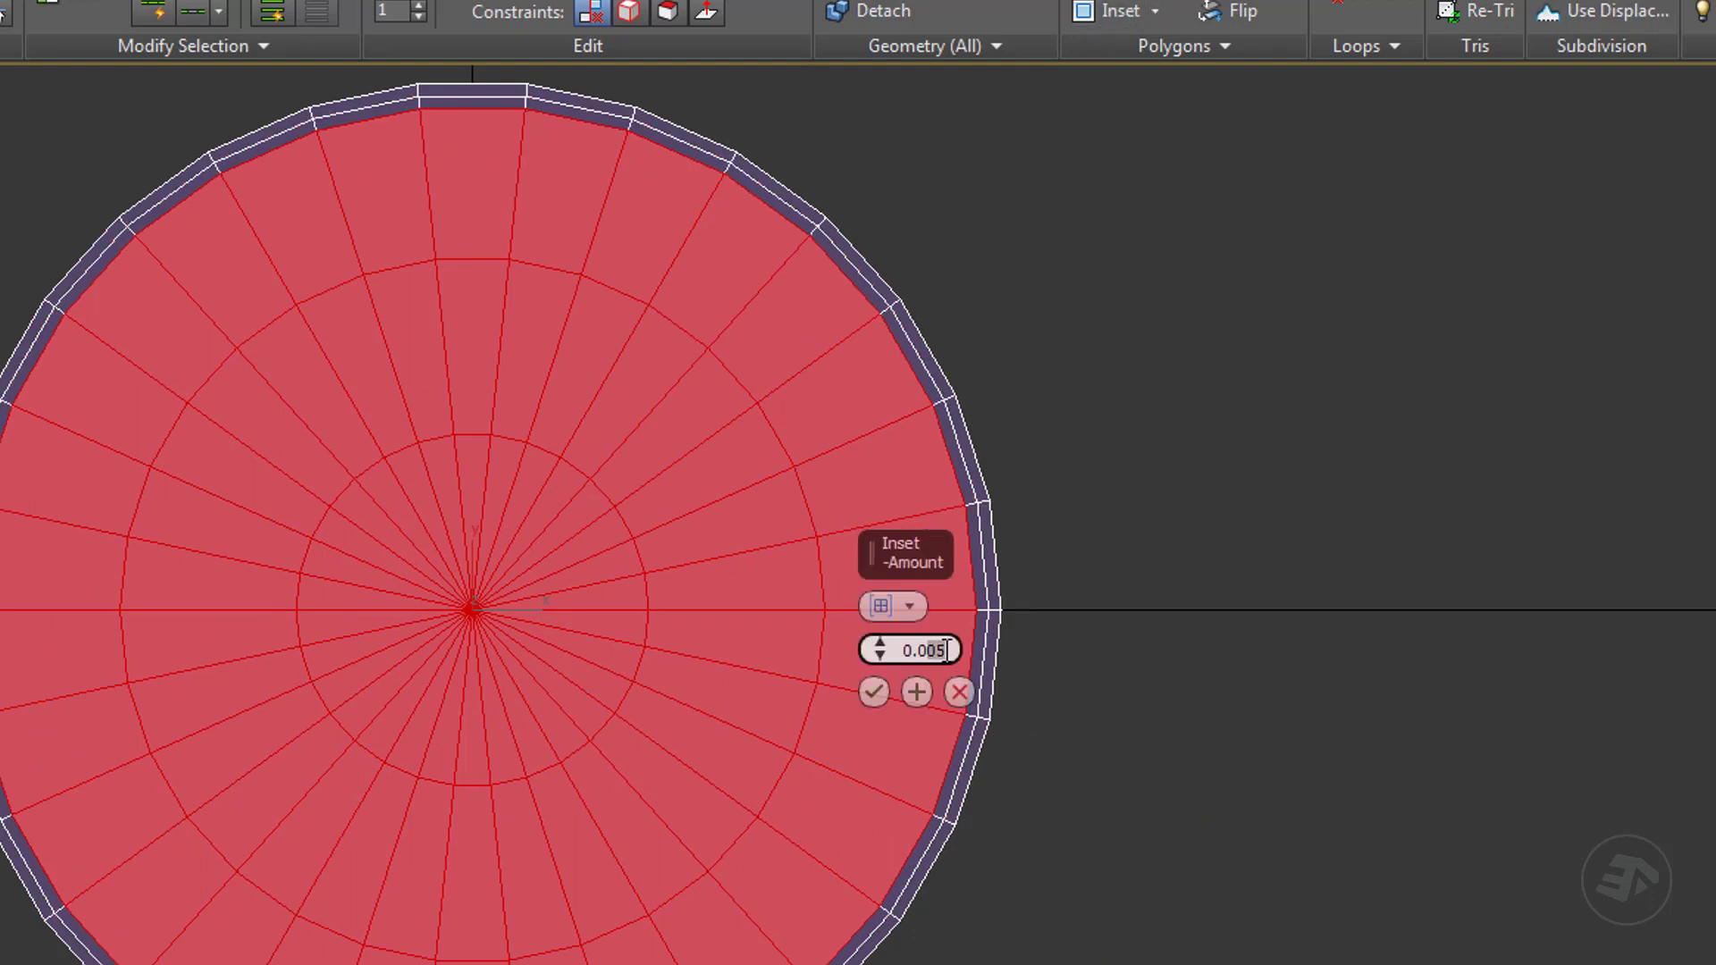
text(1)
key(Return)
key(BackSpace)
text(2)
key(Return)
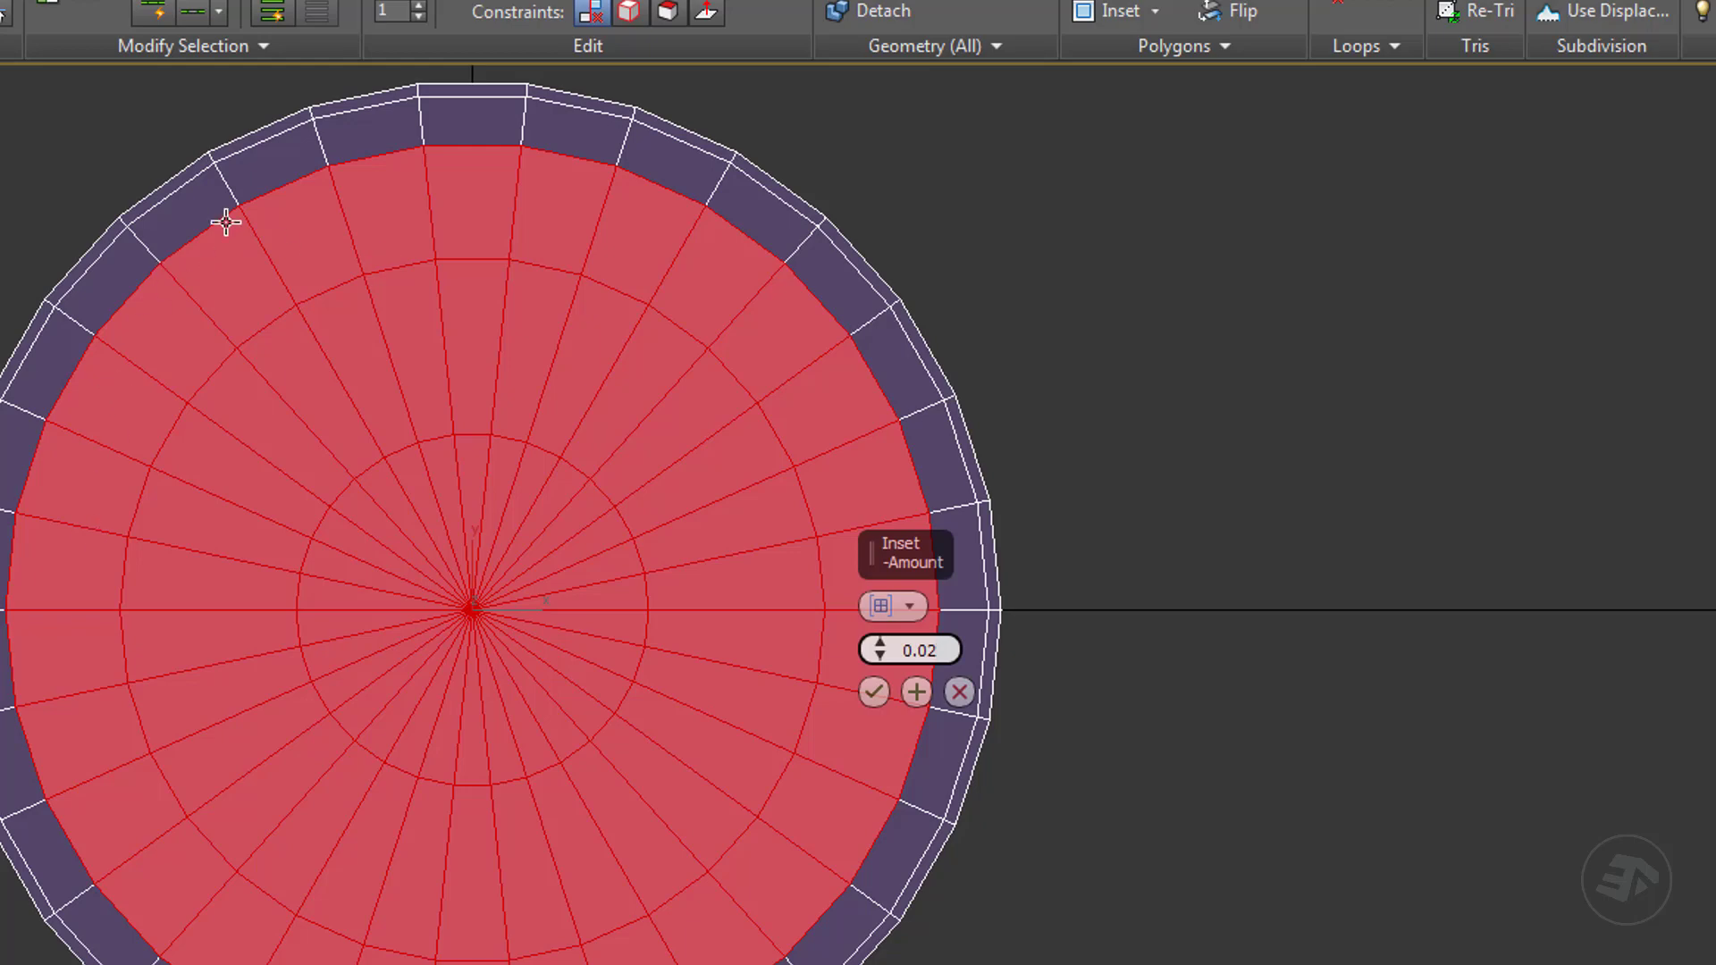
click(872, 692)
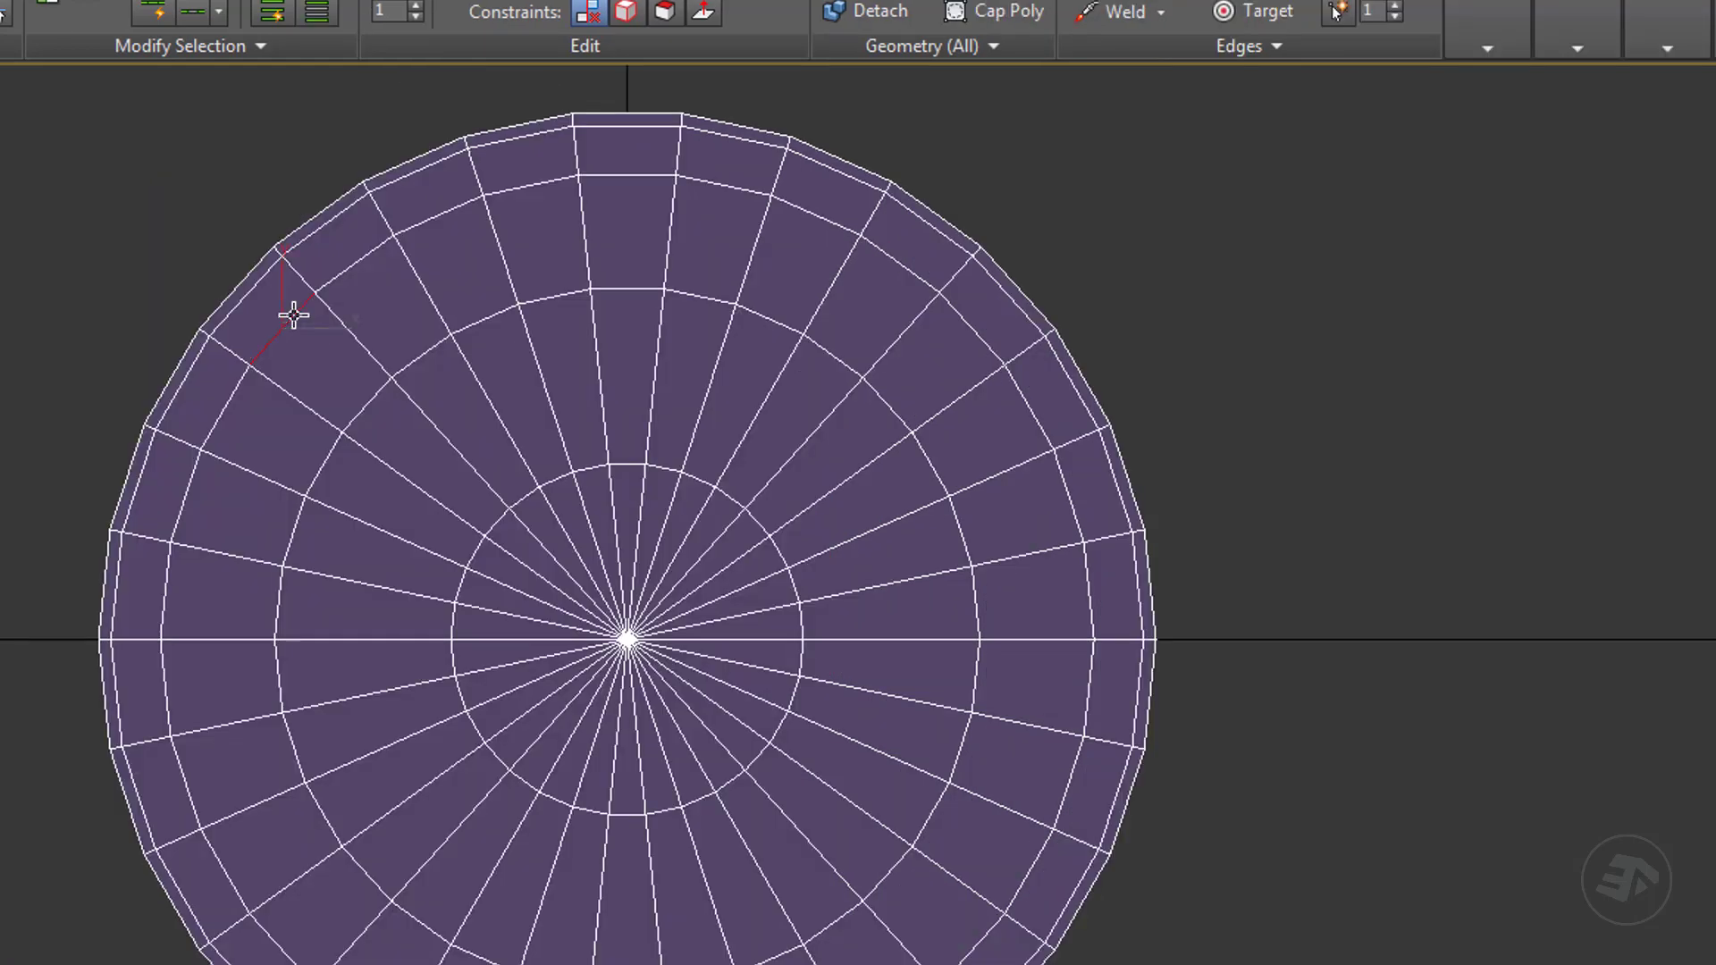
In the Perspective view, select the cap's middle edge loop and its outer inset loop, and move them along the cylinder's axis to recess the cap.
double_click(293, 315)
key(p)
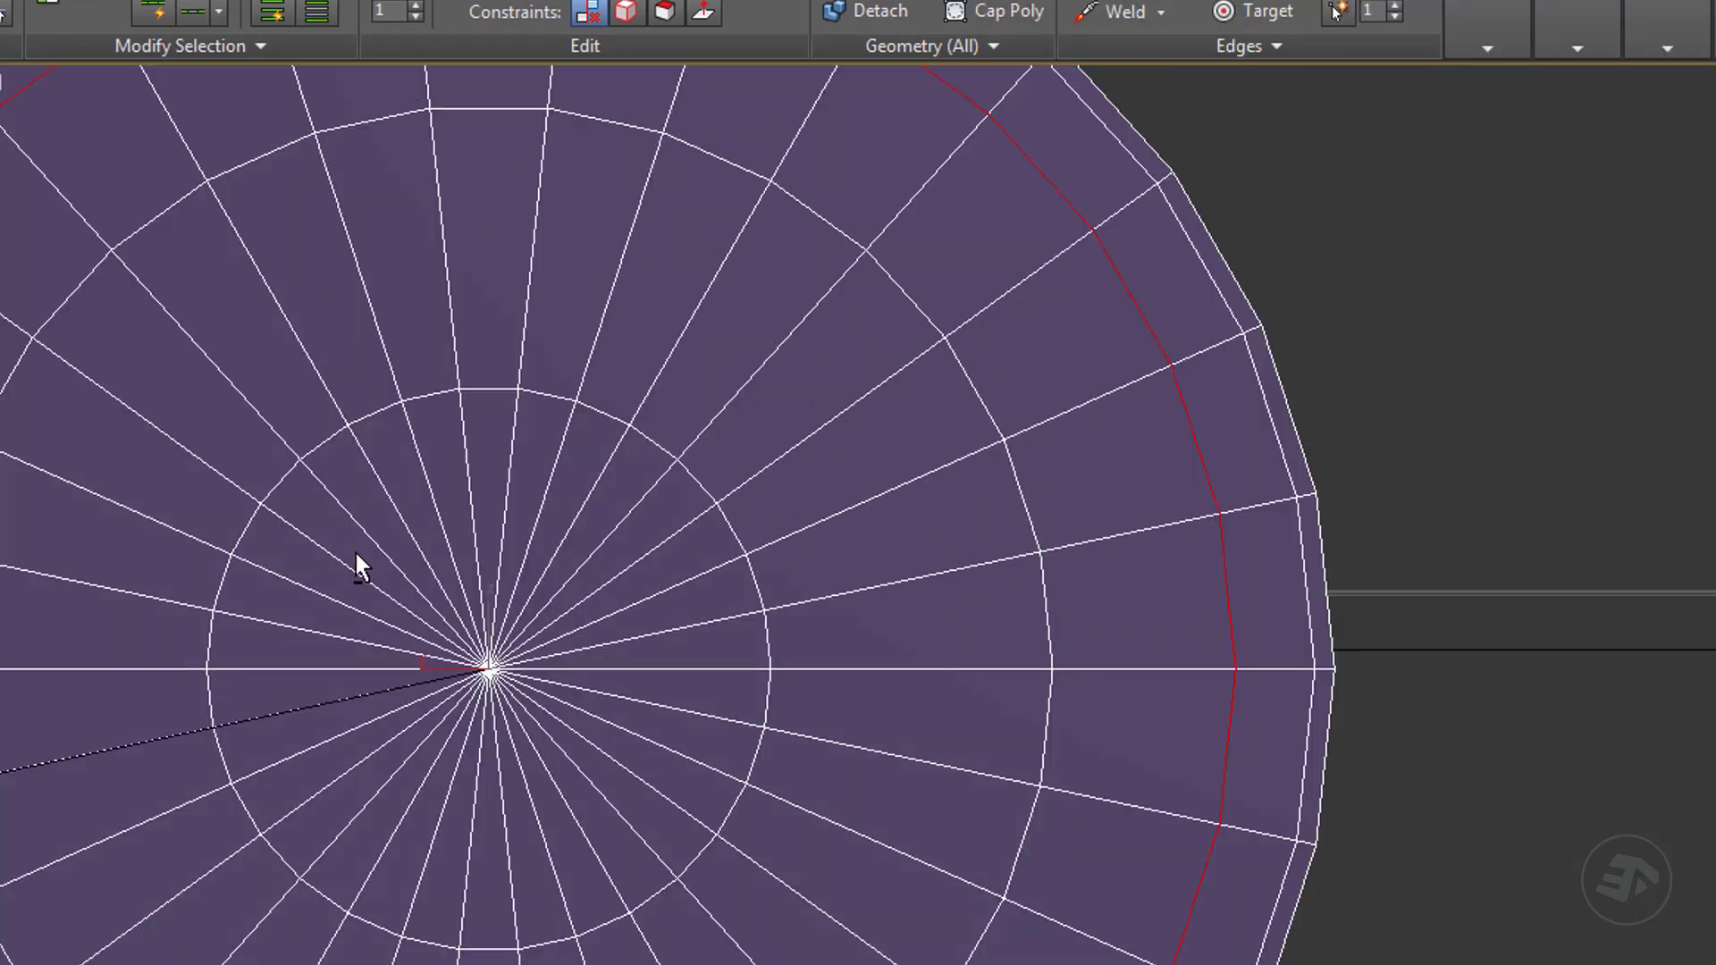
alt+drag(356, 554, 693, 563)
scroll(693, 563, down, 4)
alt+middle_drag(585, 628, 514, 628)
double_click(417, 459)
alt+middle_drag(417, 459, 470, 664)
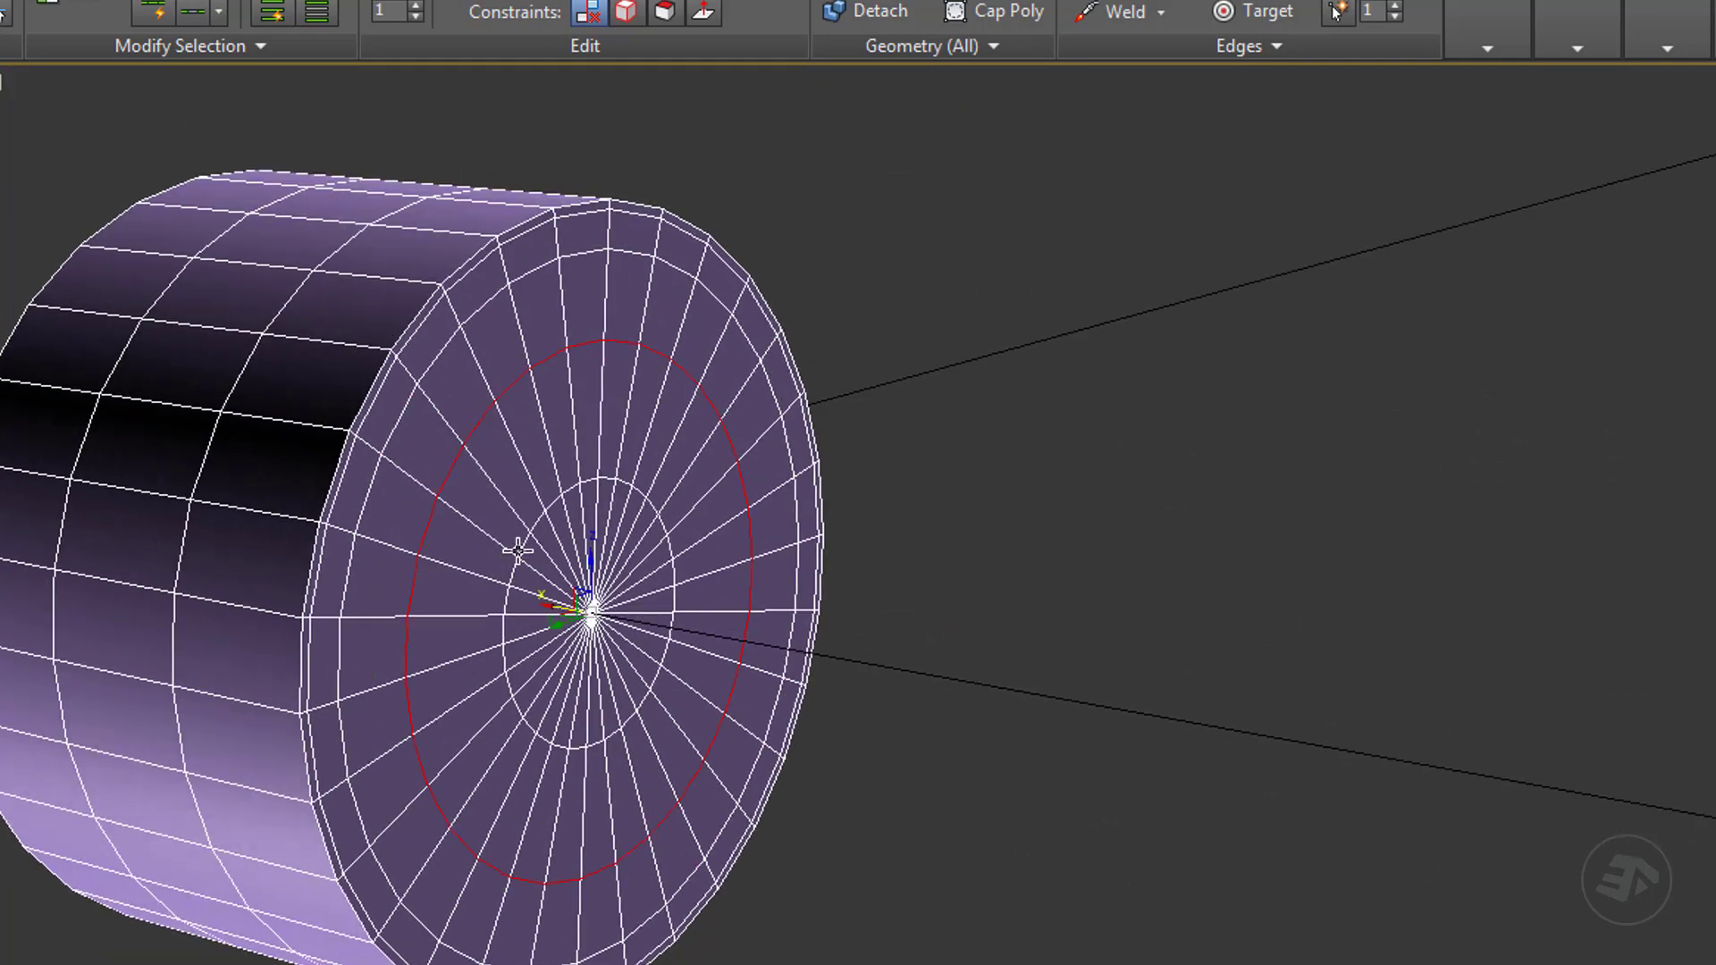
scroll(498, 607, up, 5)
alt+middle_drag(480, 551, 693, 685)
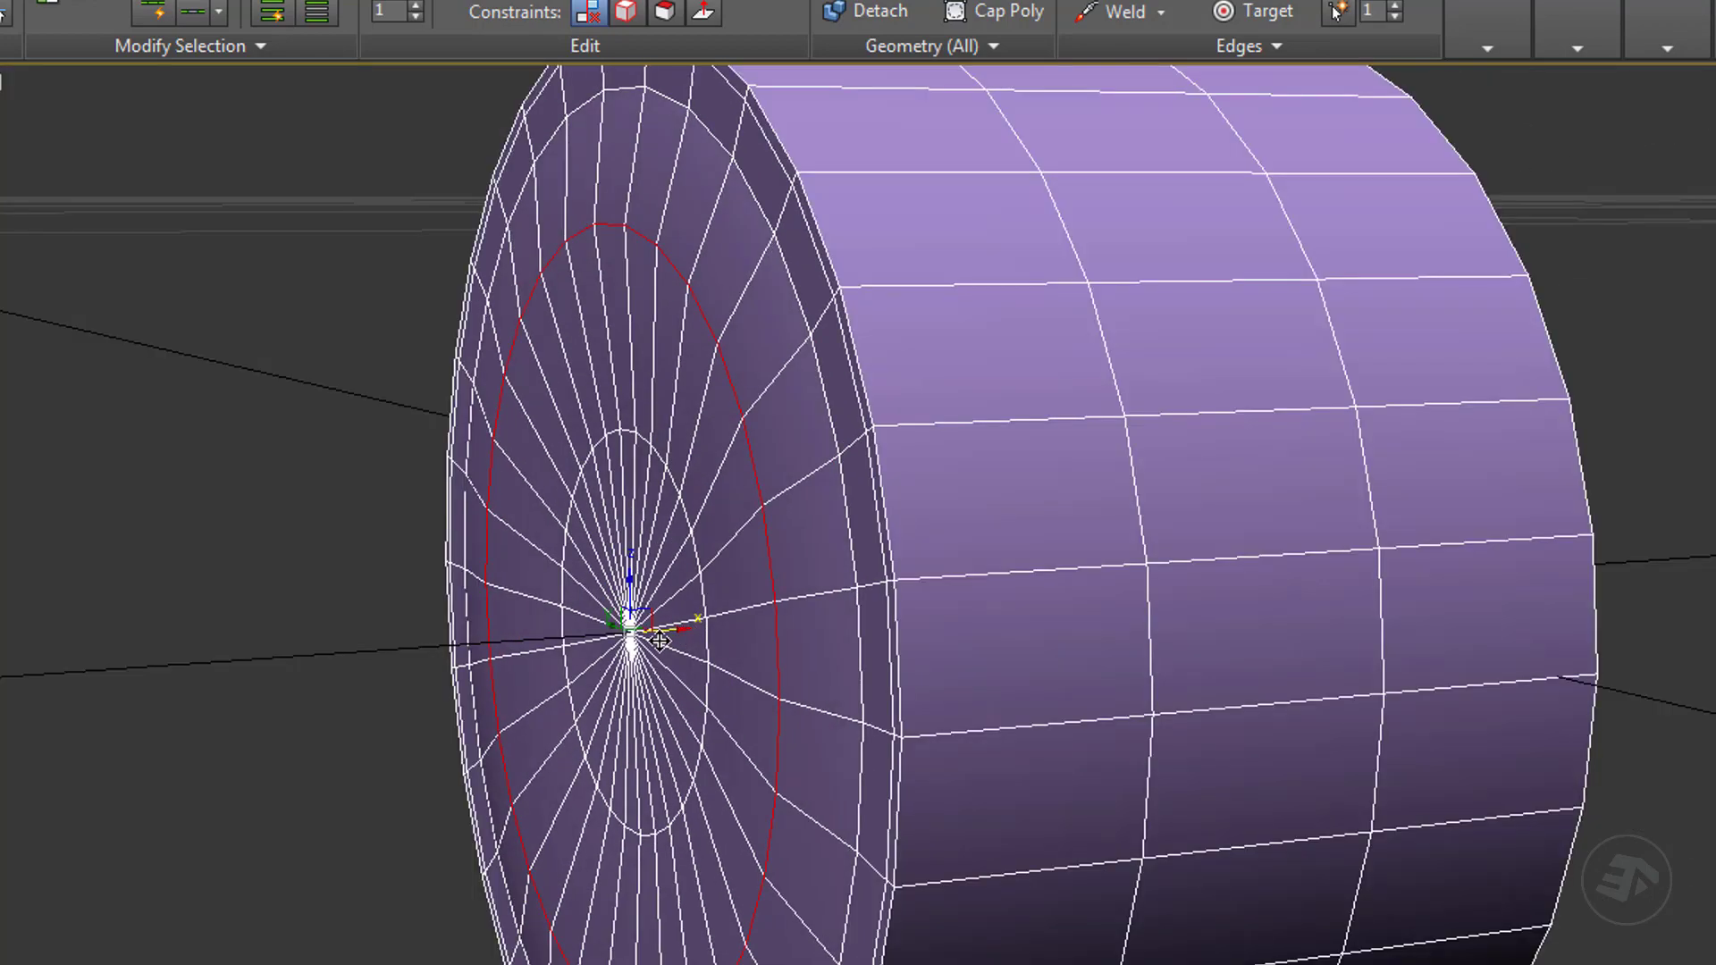
ctrl+double_click(831, 404)
drag(666, 635, 683, 634)
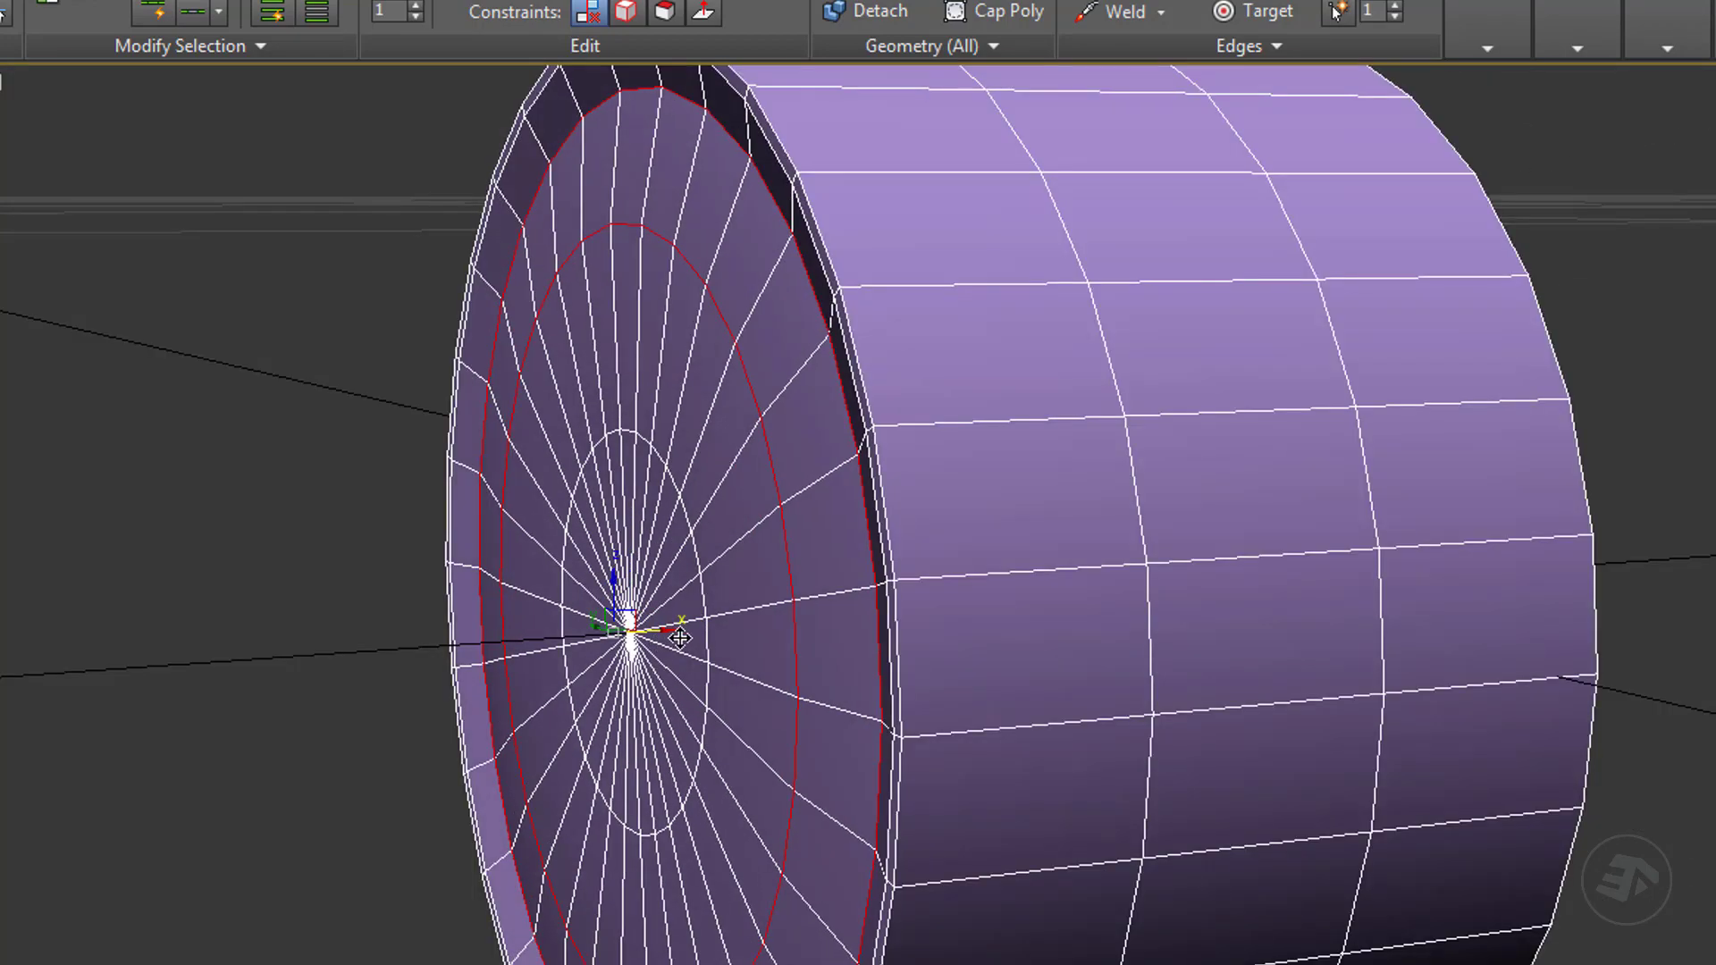
alt+middle_drag(637, 722, 718, 518)
drag(606, 630, 616, 630)
At the polygon level, inset the five selected wedge-shaped polygon groups on the cap by 0.005.
alt+middle_drag(615, 636, 858, 407)
key(4)
click(1124, 18)
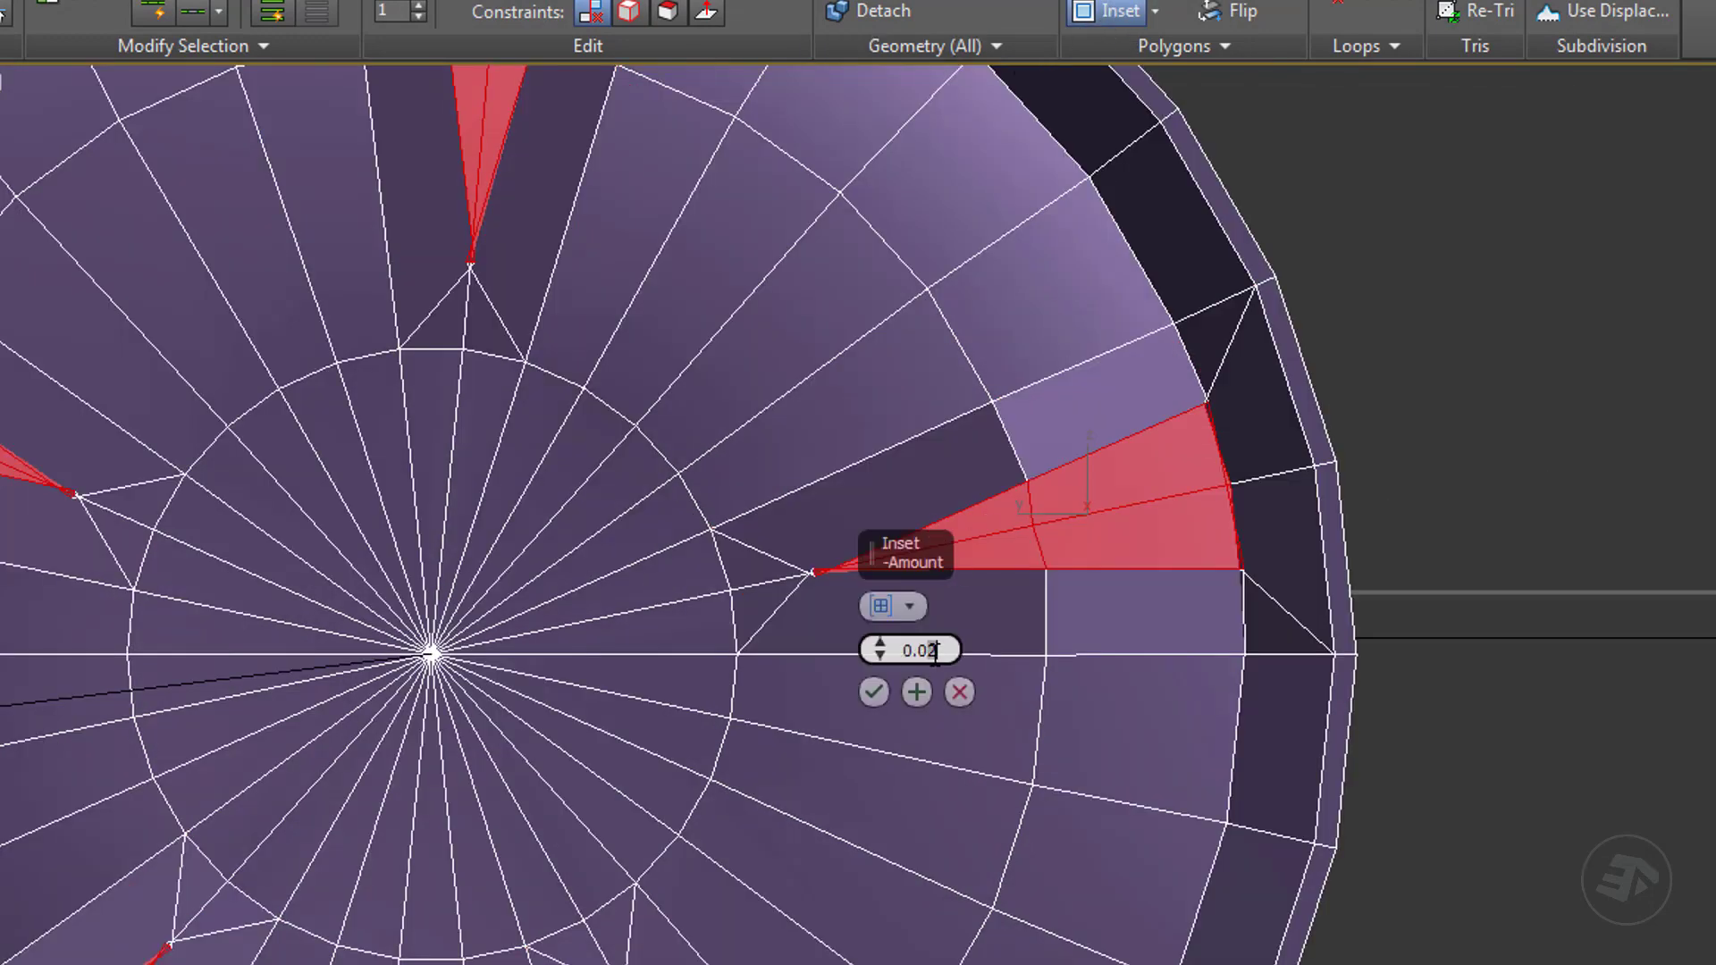
scroll(704, 658, down, 5)
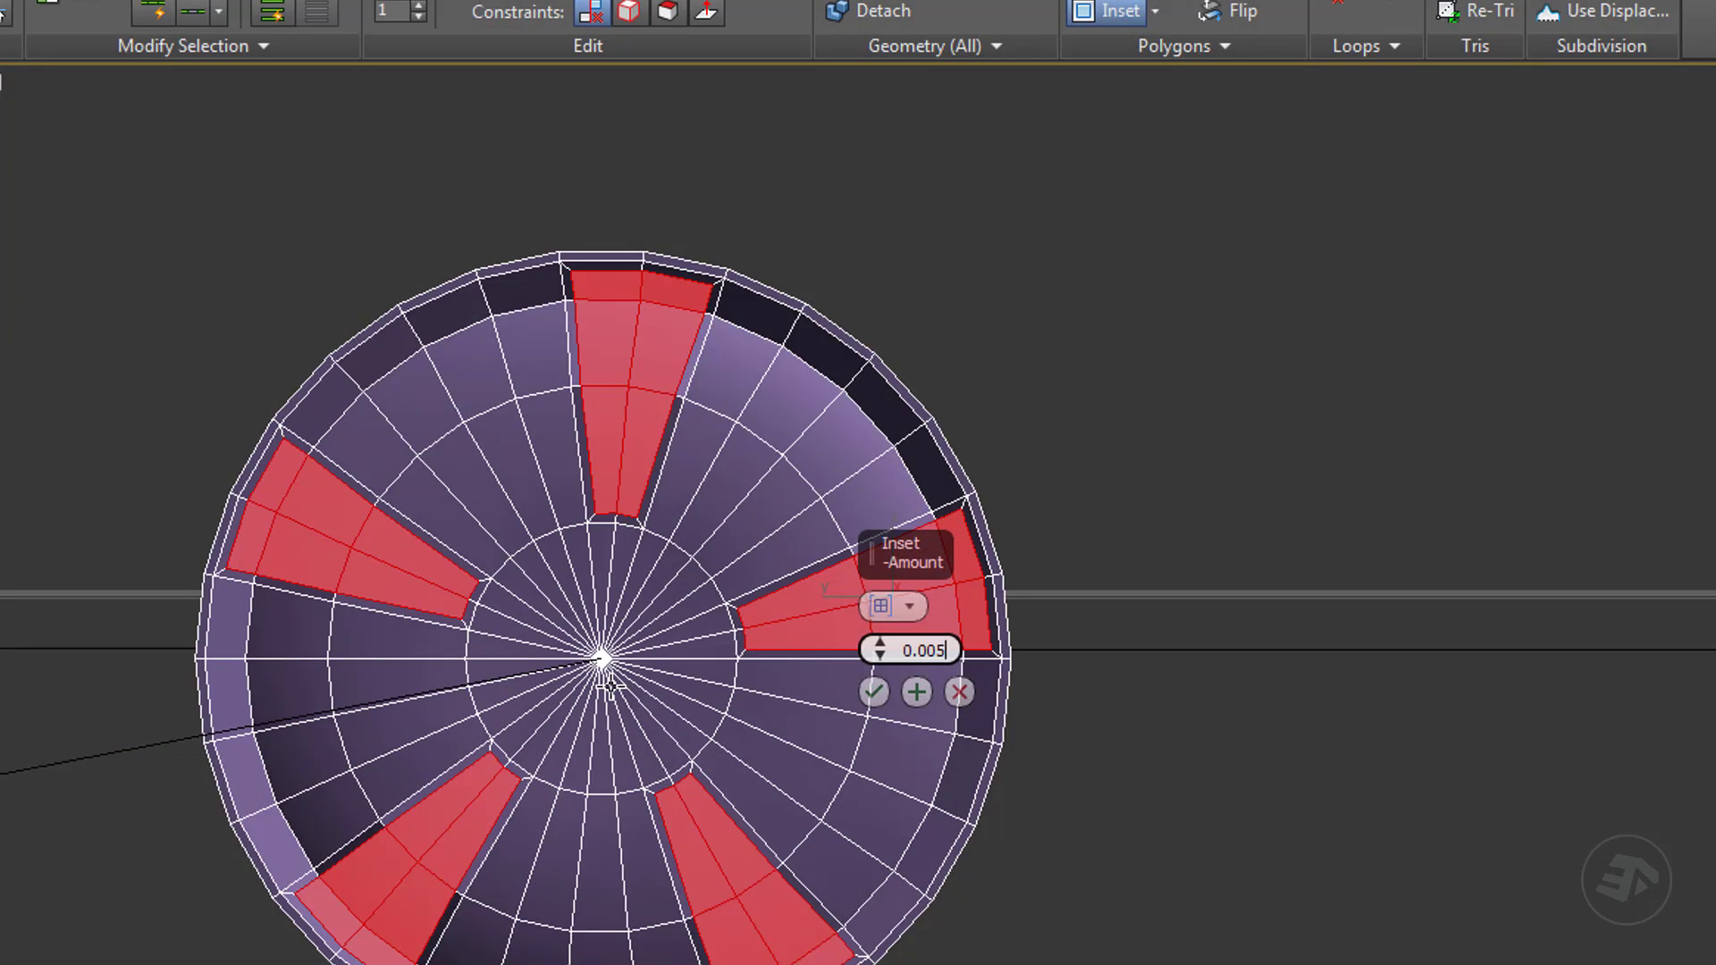
scroll(911, 739, up, 3)
click(871, 690)
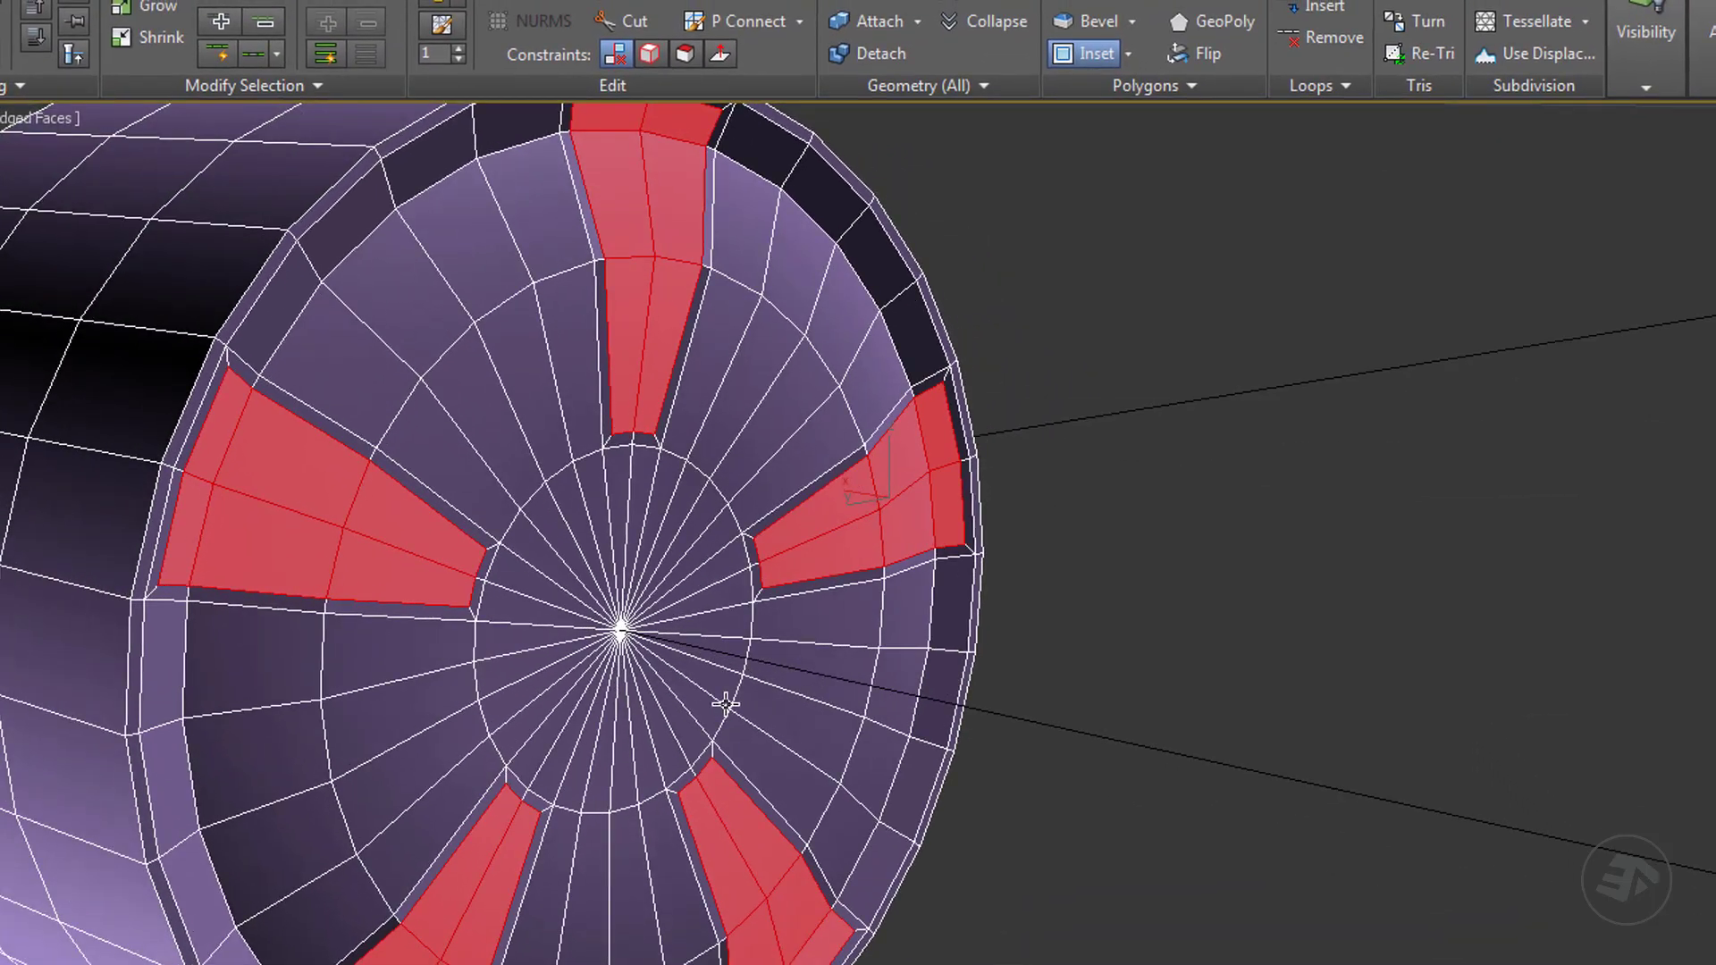
Bevel the five inset wedge groups inward into the cap with a narrowed outline.
shift+click(1098, 22)
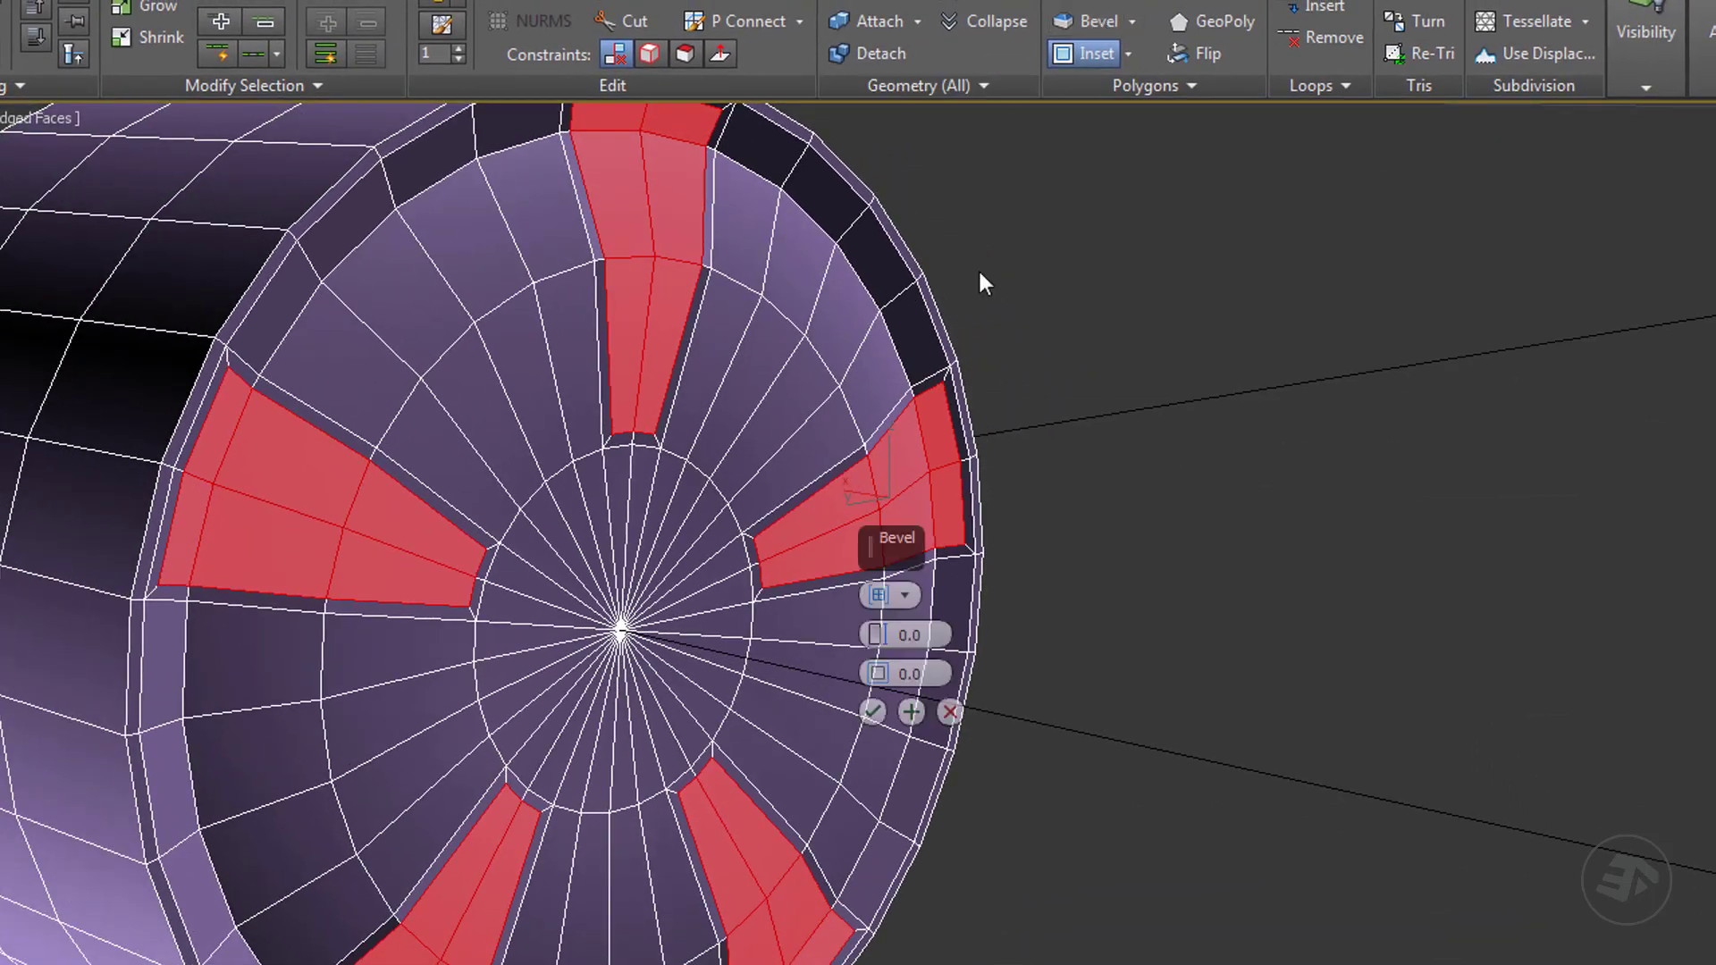
click(876, 639)
click(875, 639)
alt+middle_drag(702, 677, 509, 693)
click(878, 679)
click(872, 712)
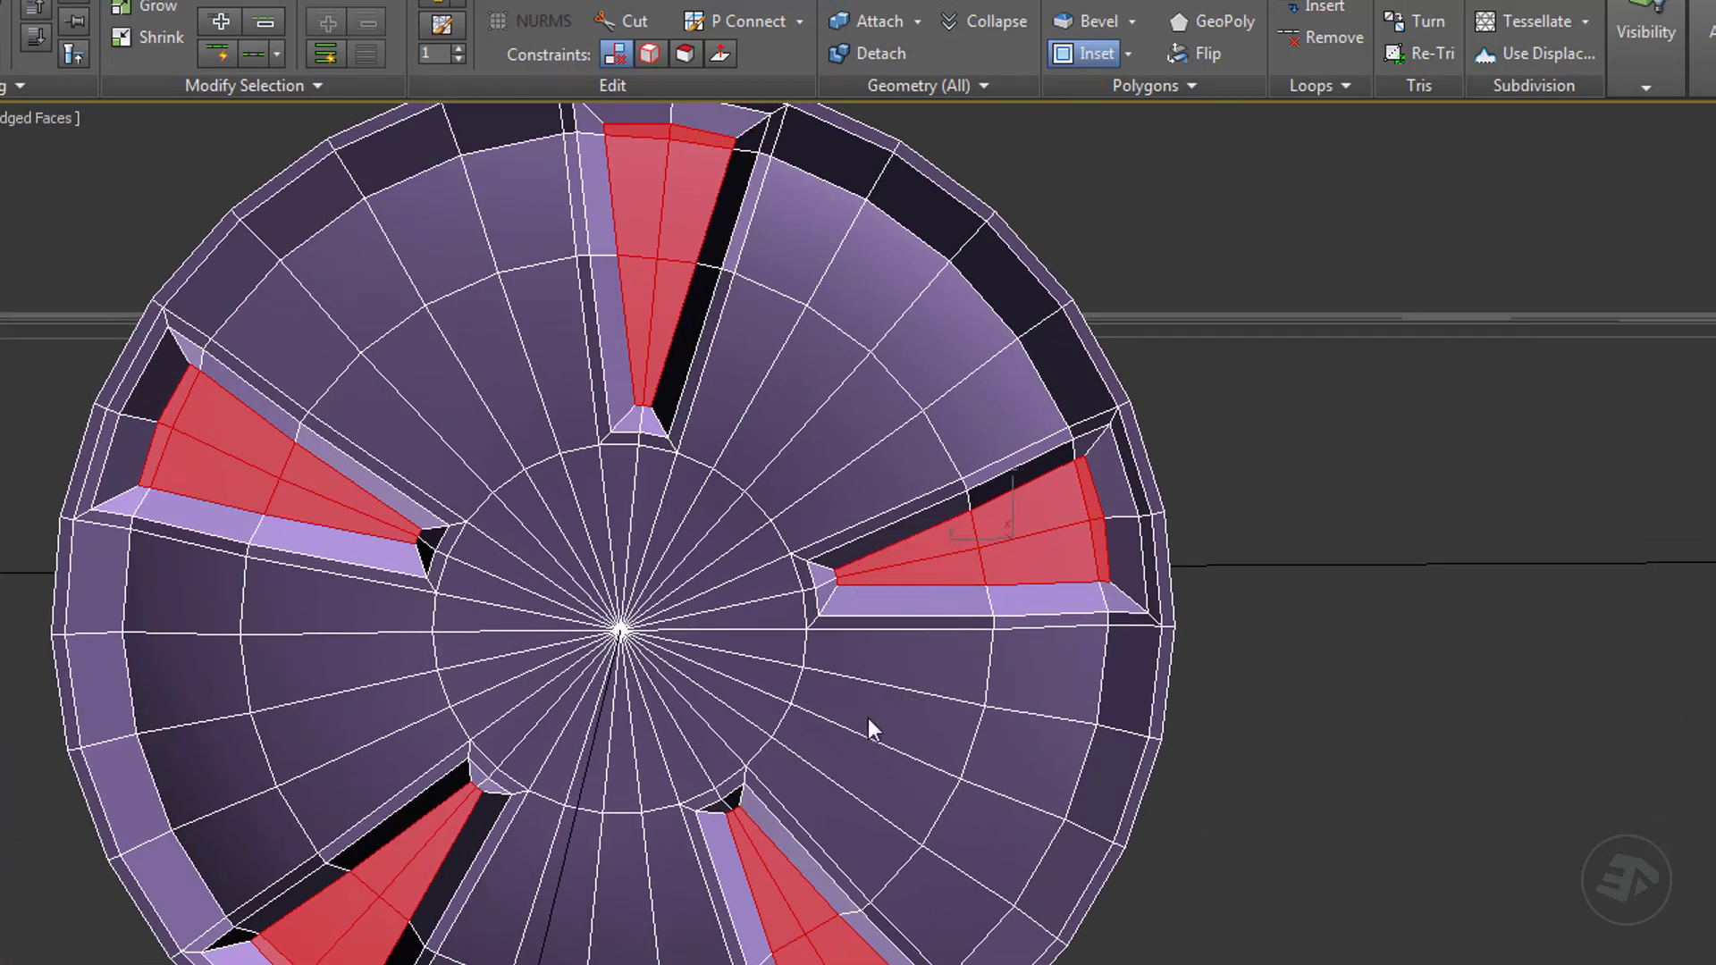
Select all polygons of one large panel between two wedge recesses, and extend the selection to the similar panels around the cap.
click(778, 376)
ctrl+click(779, 379)
ctrl+click(831, 435)
ctrl+click(880, 473)
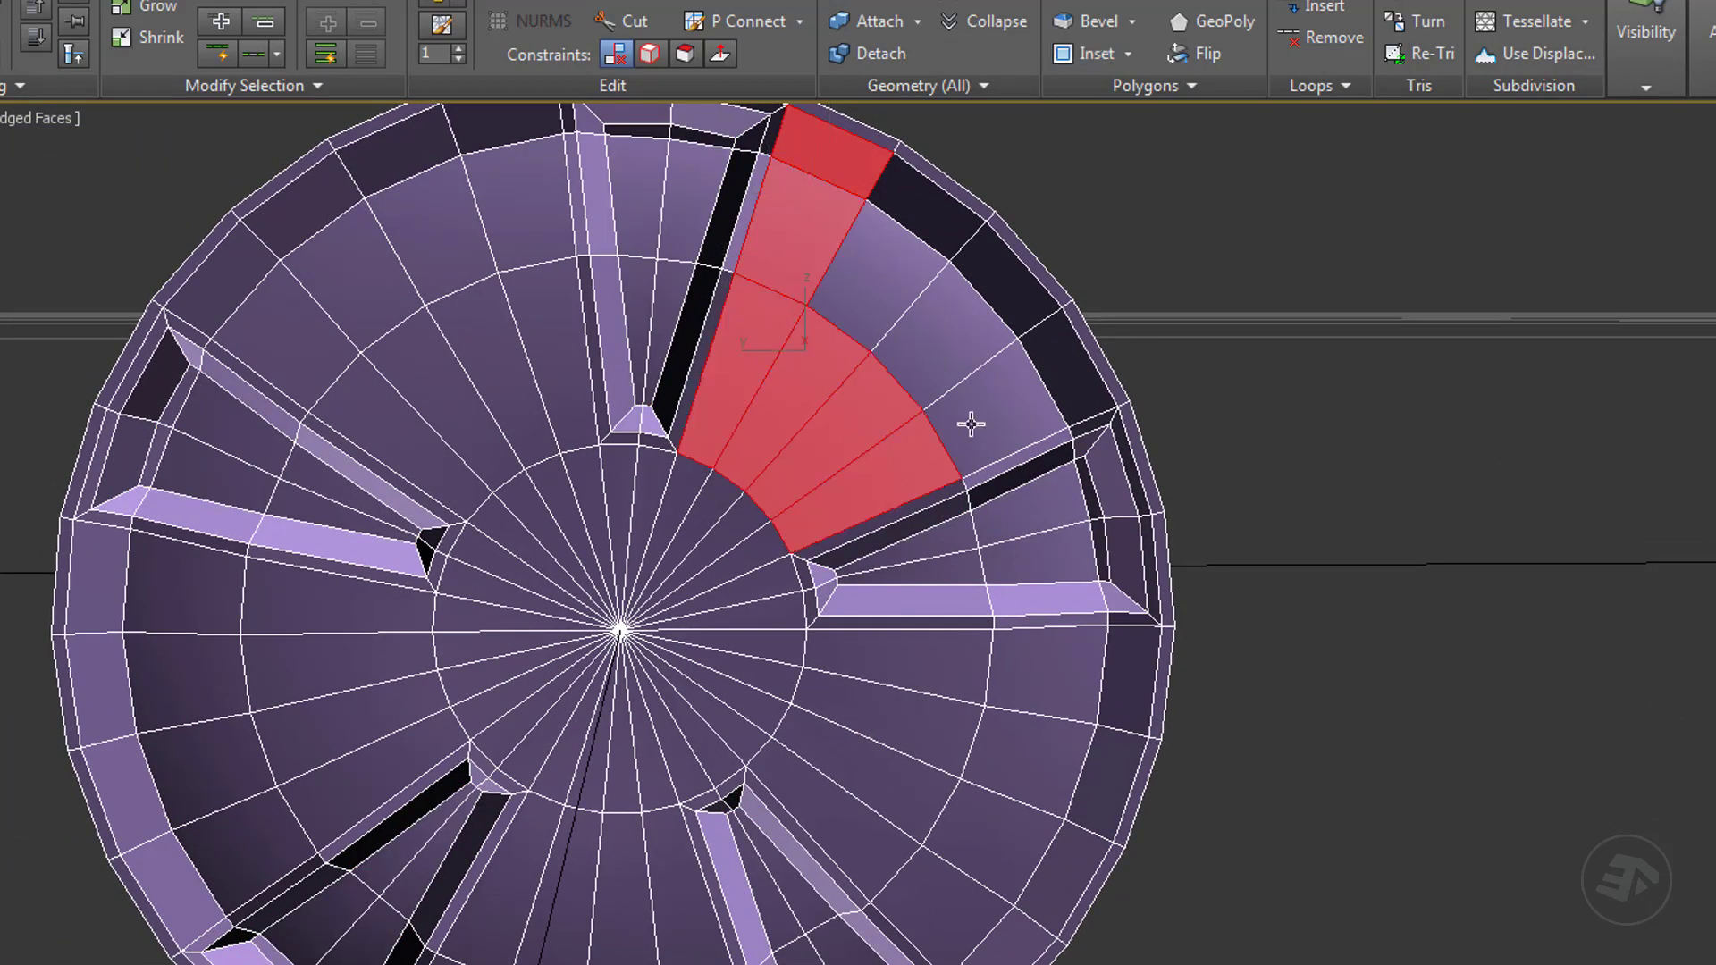
ctrl+click(970, 424)
ctrl+click(934, 344)
ctrl+click(871, 273)
ctrl+click(924, 210)
ctrl+click(1014, 281)
ctrl+click(1073, 377)
click(252, 86)
click(211, 174)
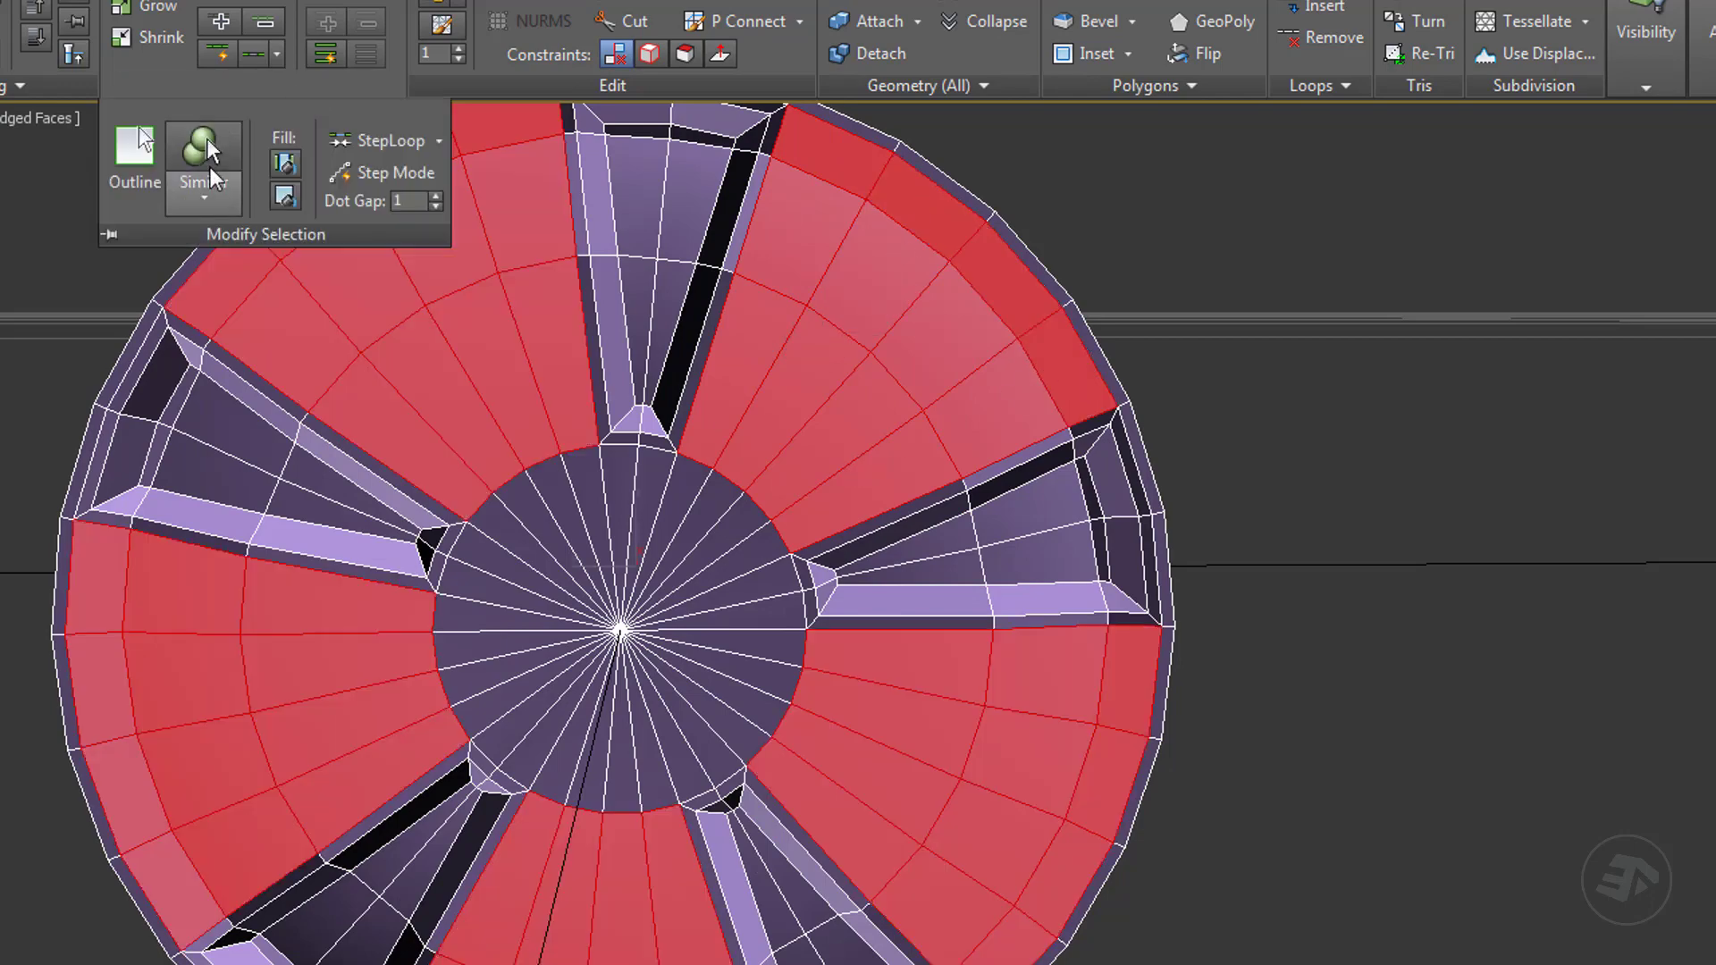
Inset the five selected large panels by 0.005 to add support loops along their borders.
middle_drag(501, 295, 576, 295)
shift+click(1096, 55)
alt+middle_drag(661, 572, 742, 617)
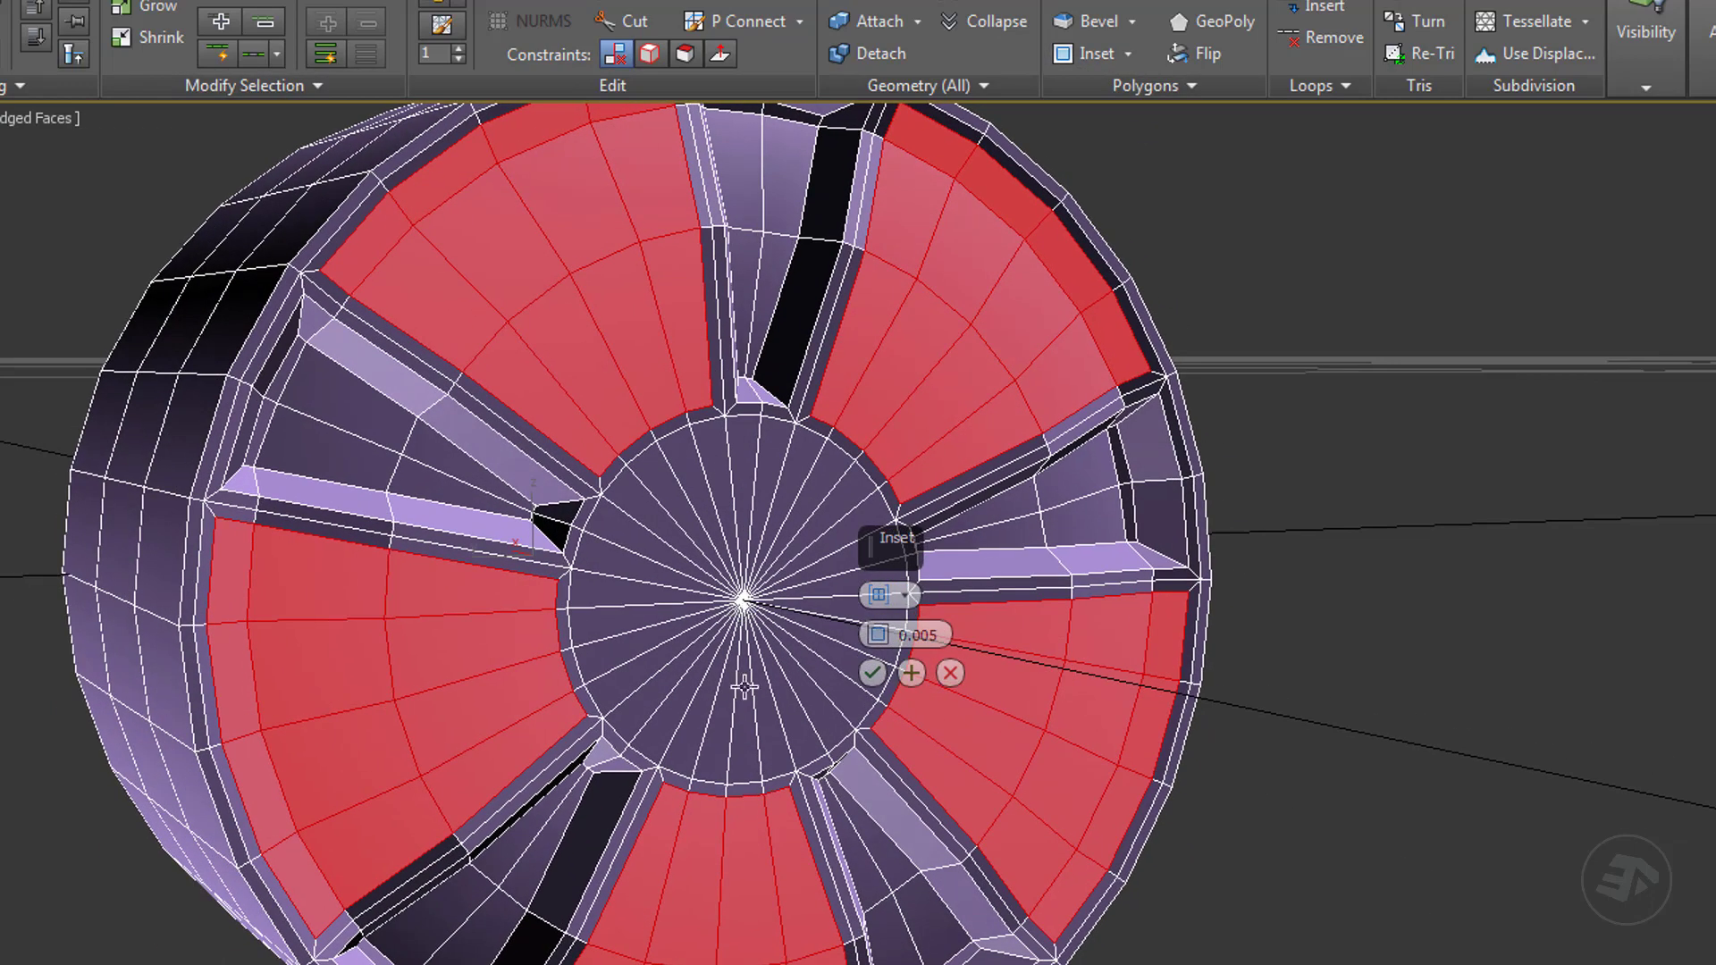
click(872, 673)
Bevel the five large panels into the cap with a height of -0.02 and an outline of -0.01.
shift+click(1098, 28)
alt+middle_drag(804, 407, 730, 462)
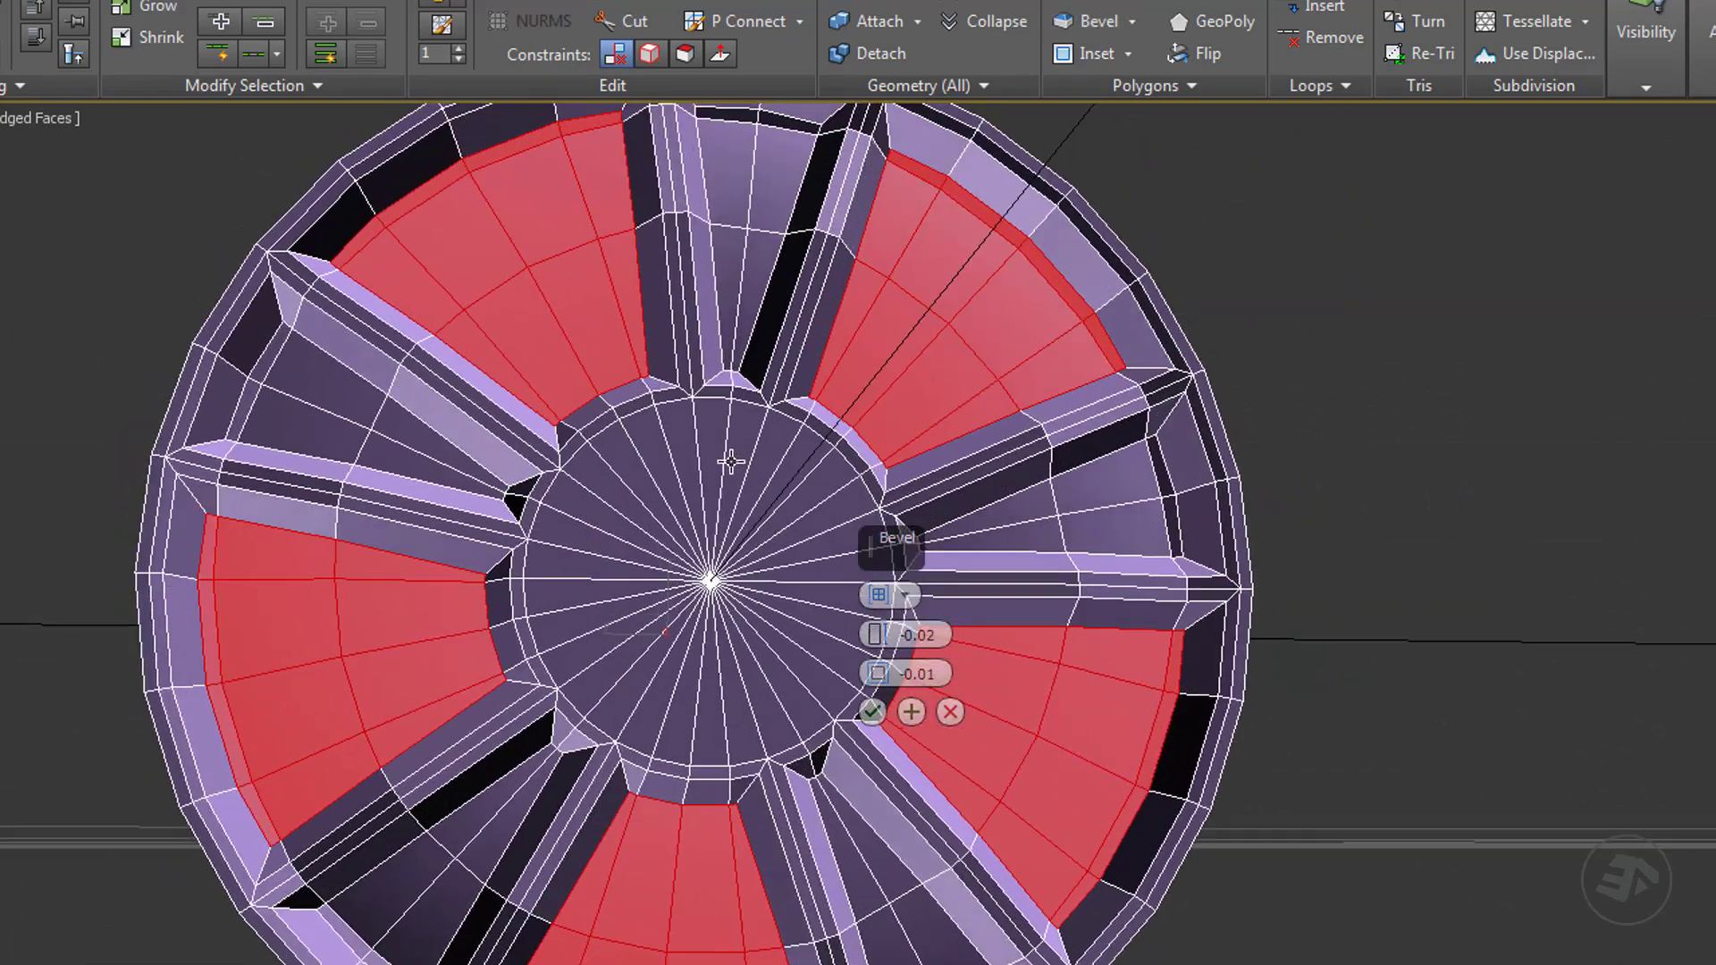
click(879, 680)
alt+middle_drag(682, 712, 618, 674)
text(5)
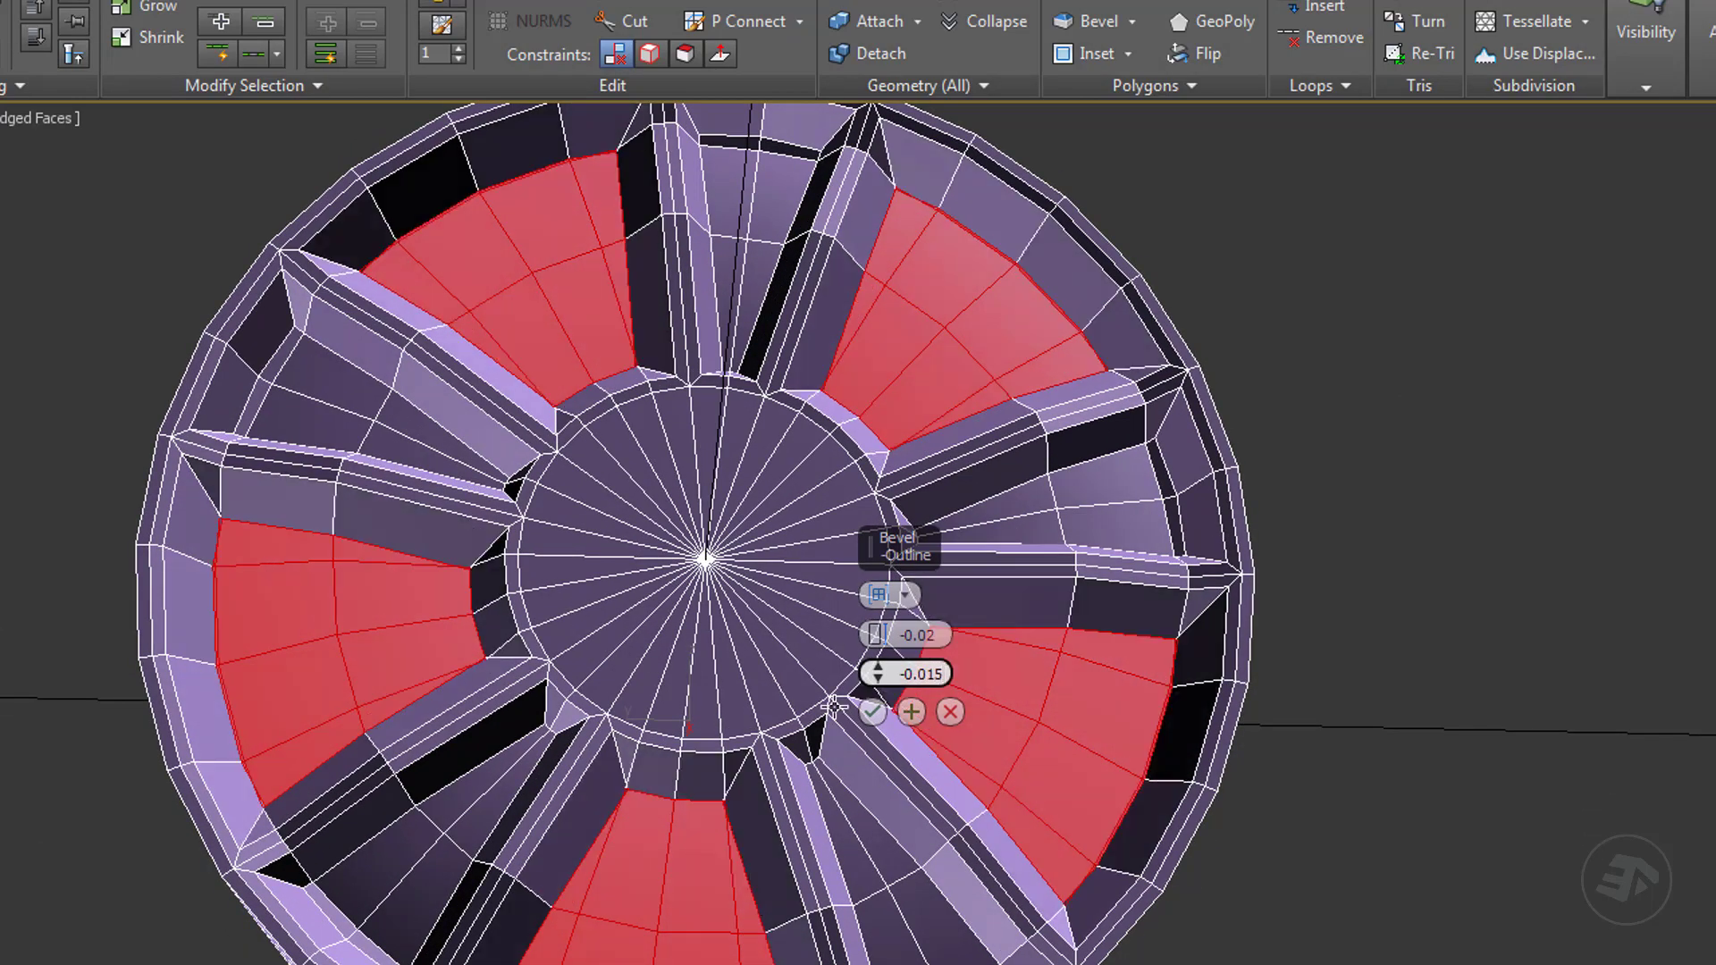
key(Return)
alt+middle_drag(424, 694, 451, 762)
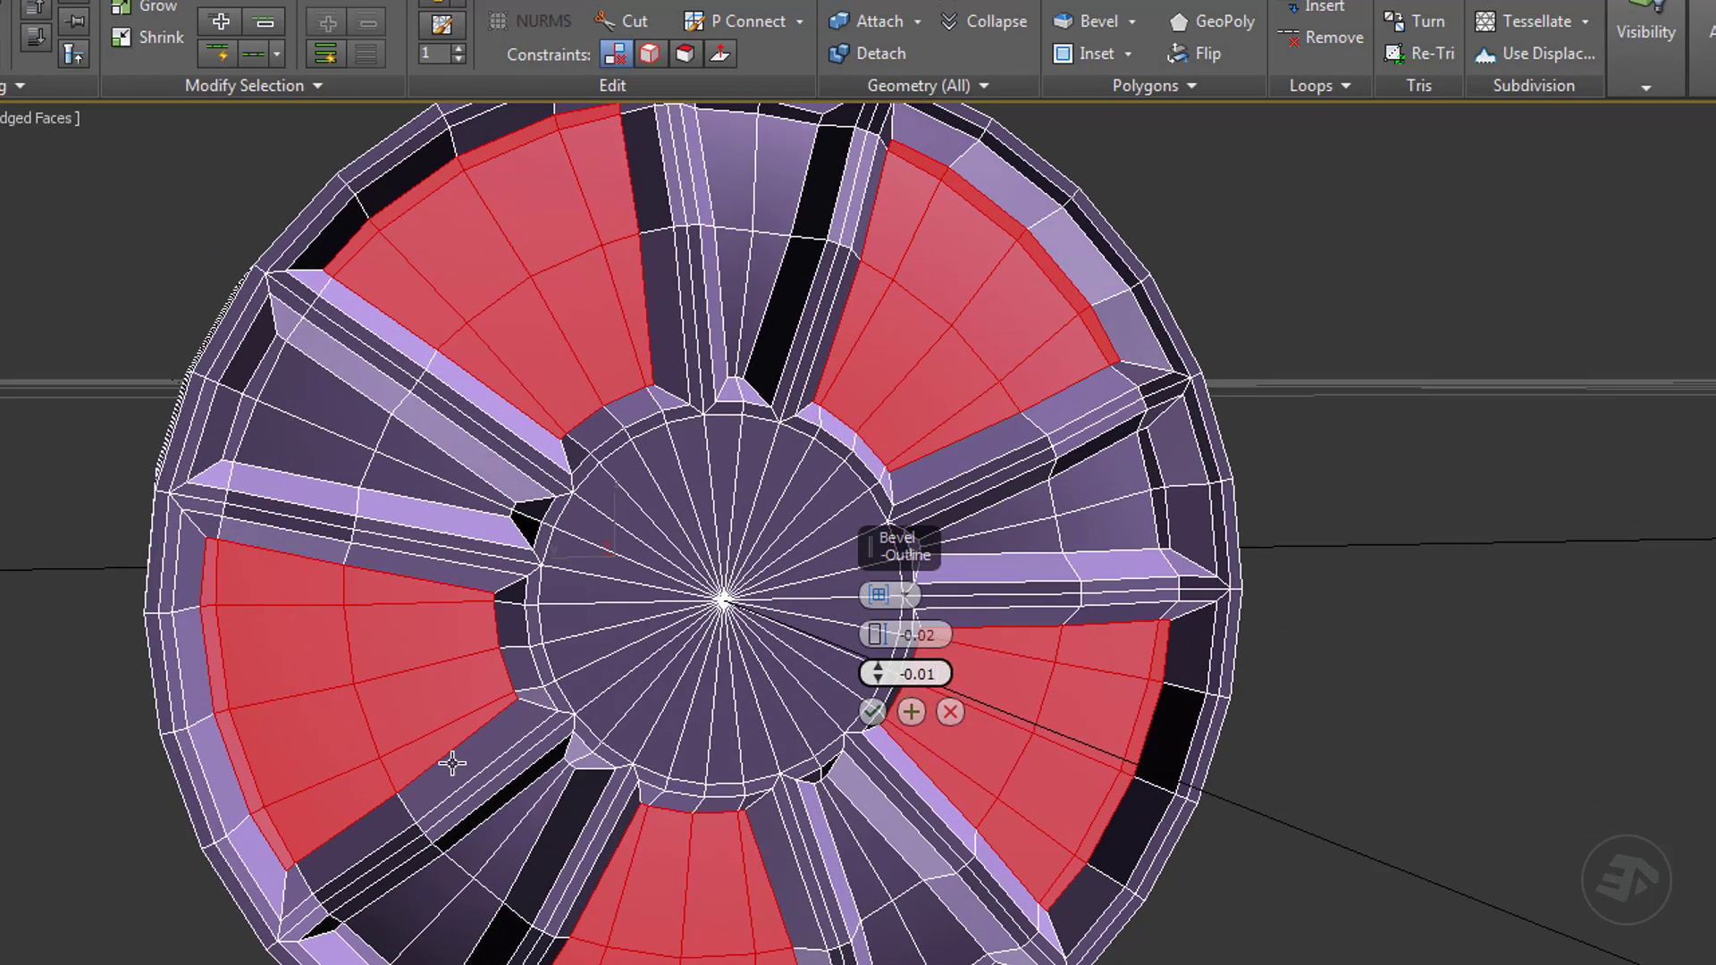
click(872, 713)
Select the polygons of the central hub and scale them down toward the wheel's center.
alt+middle_drag(702, 725, 667, 682)
key(2)
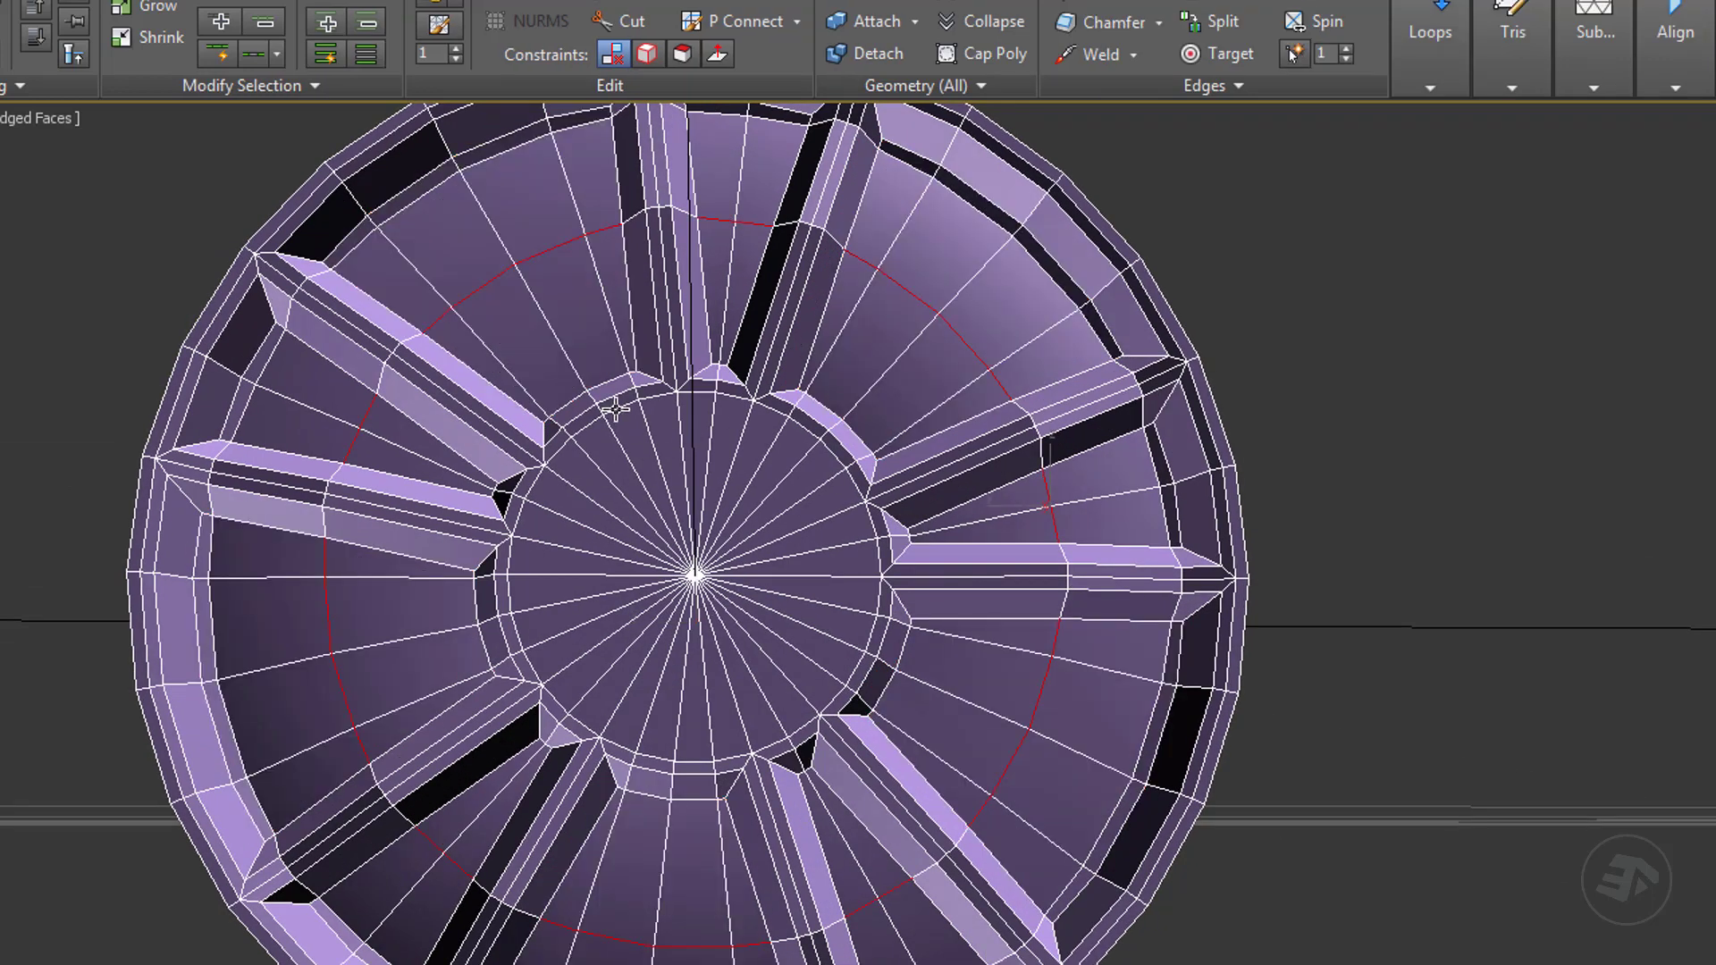
key(4)
click(652, 639)
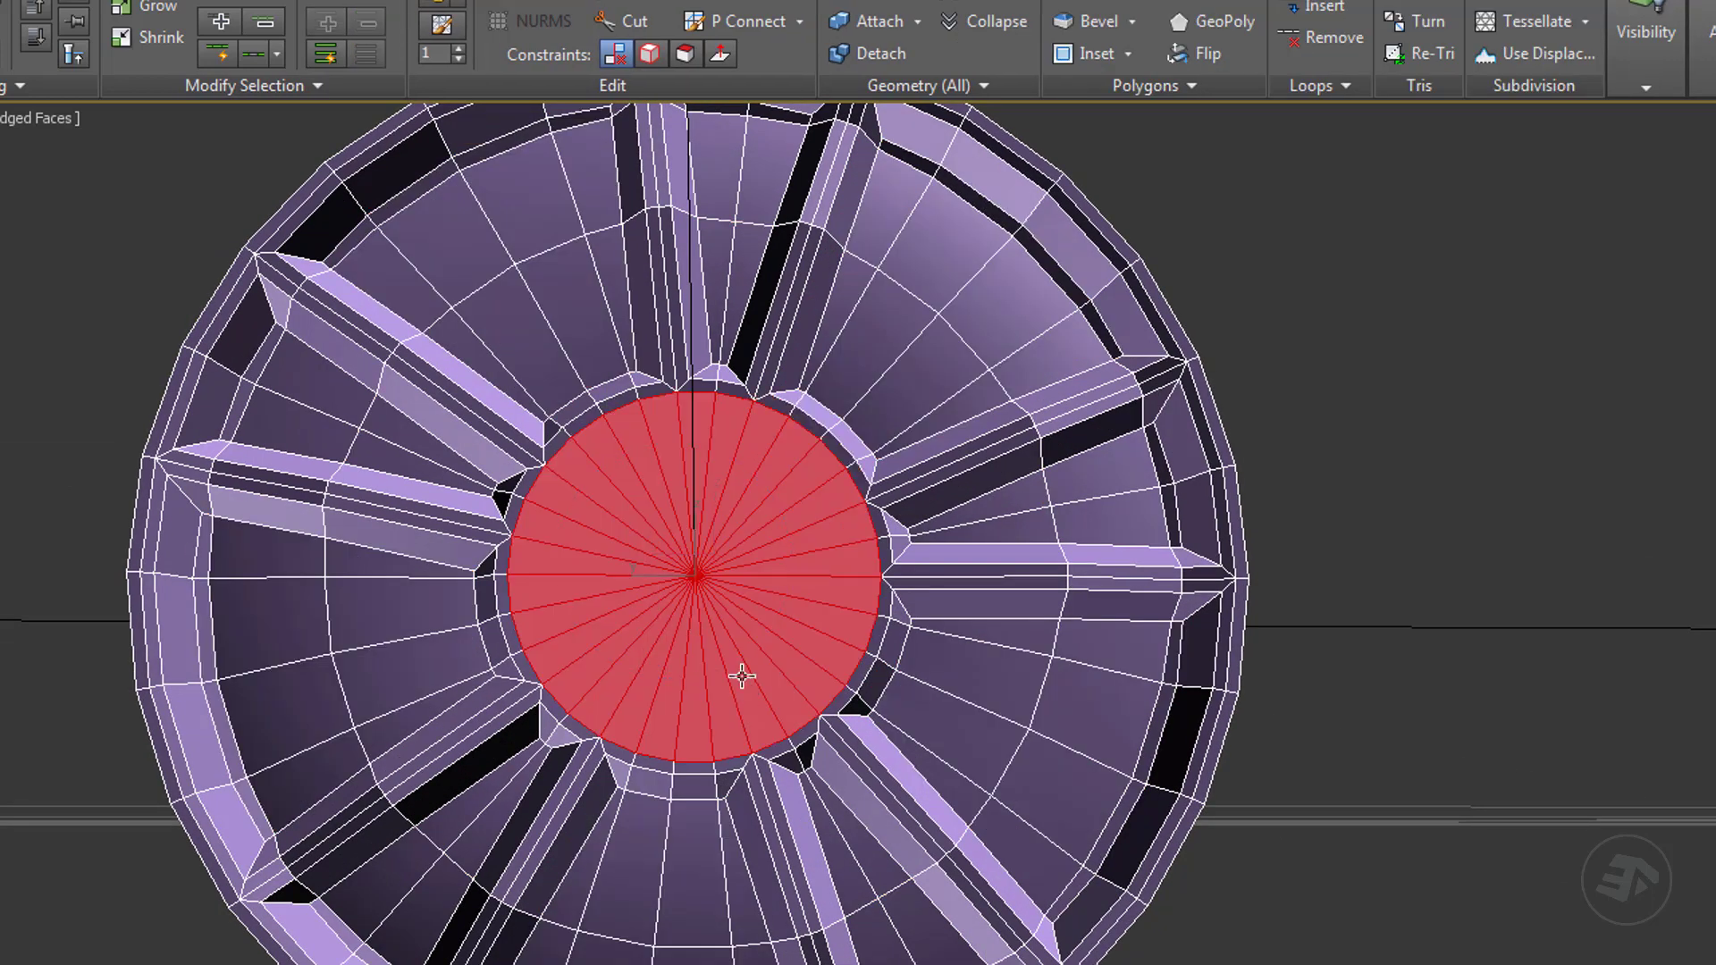
key(r)
alt+middle_drag(686, 589, 689, 588)
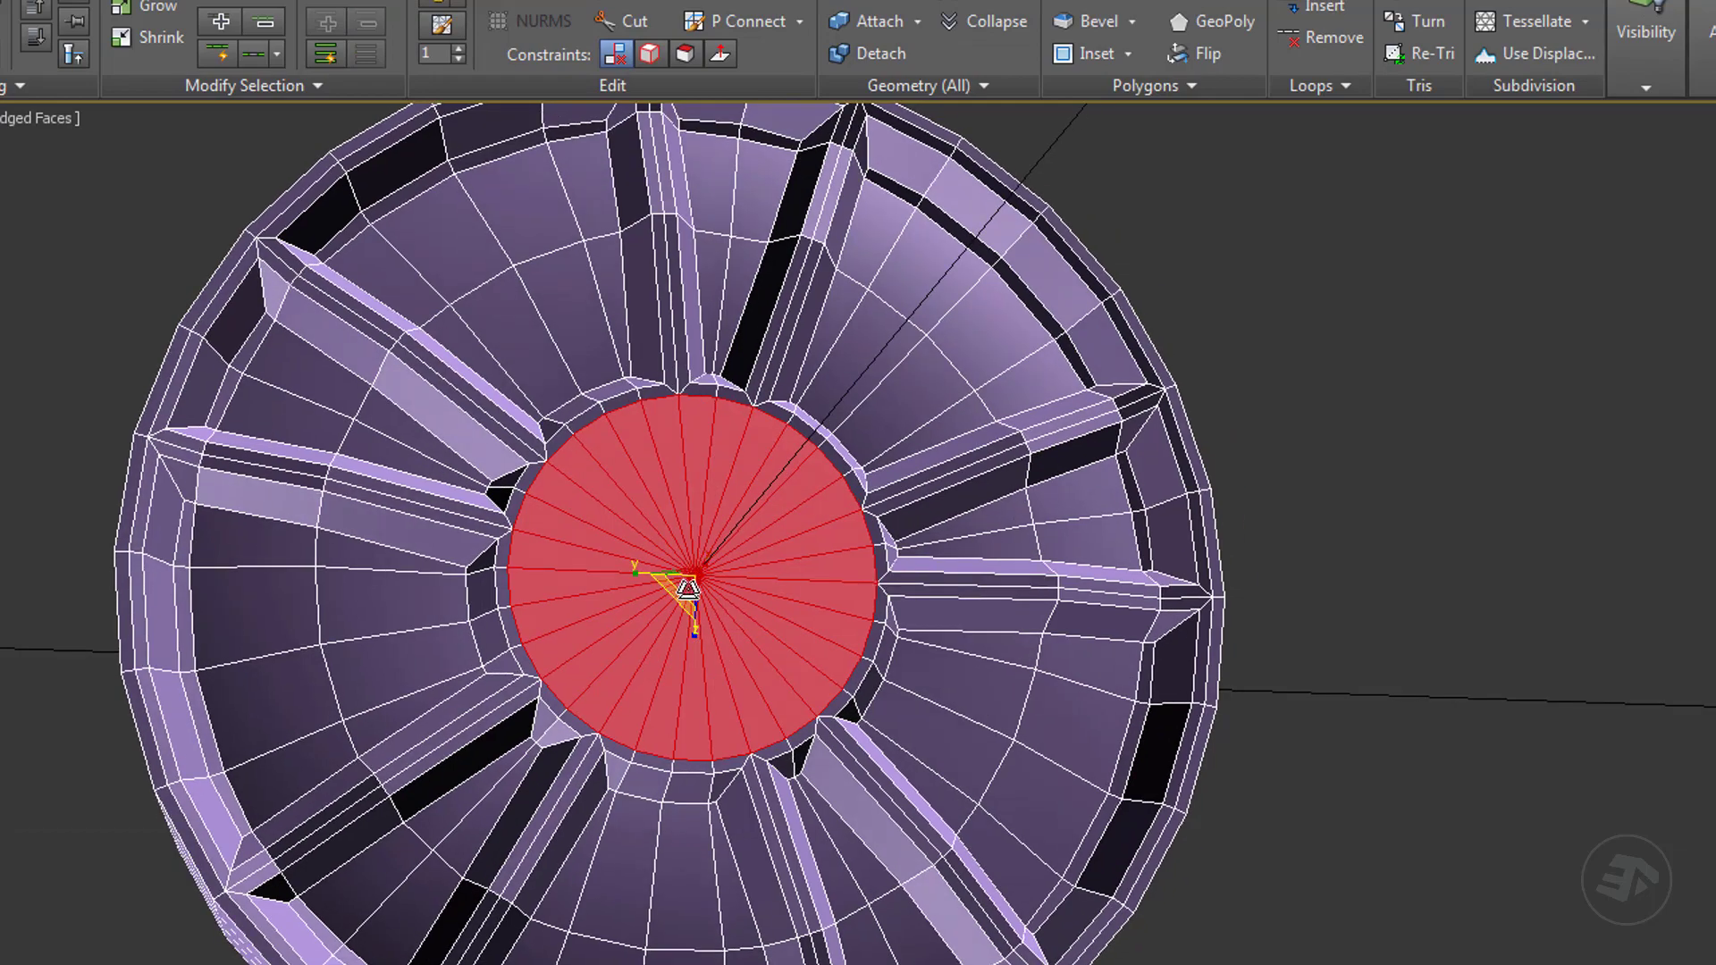
drag(689, 589, 689, 624)
alt+middle_drag(760, 589, 747, 624)
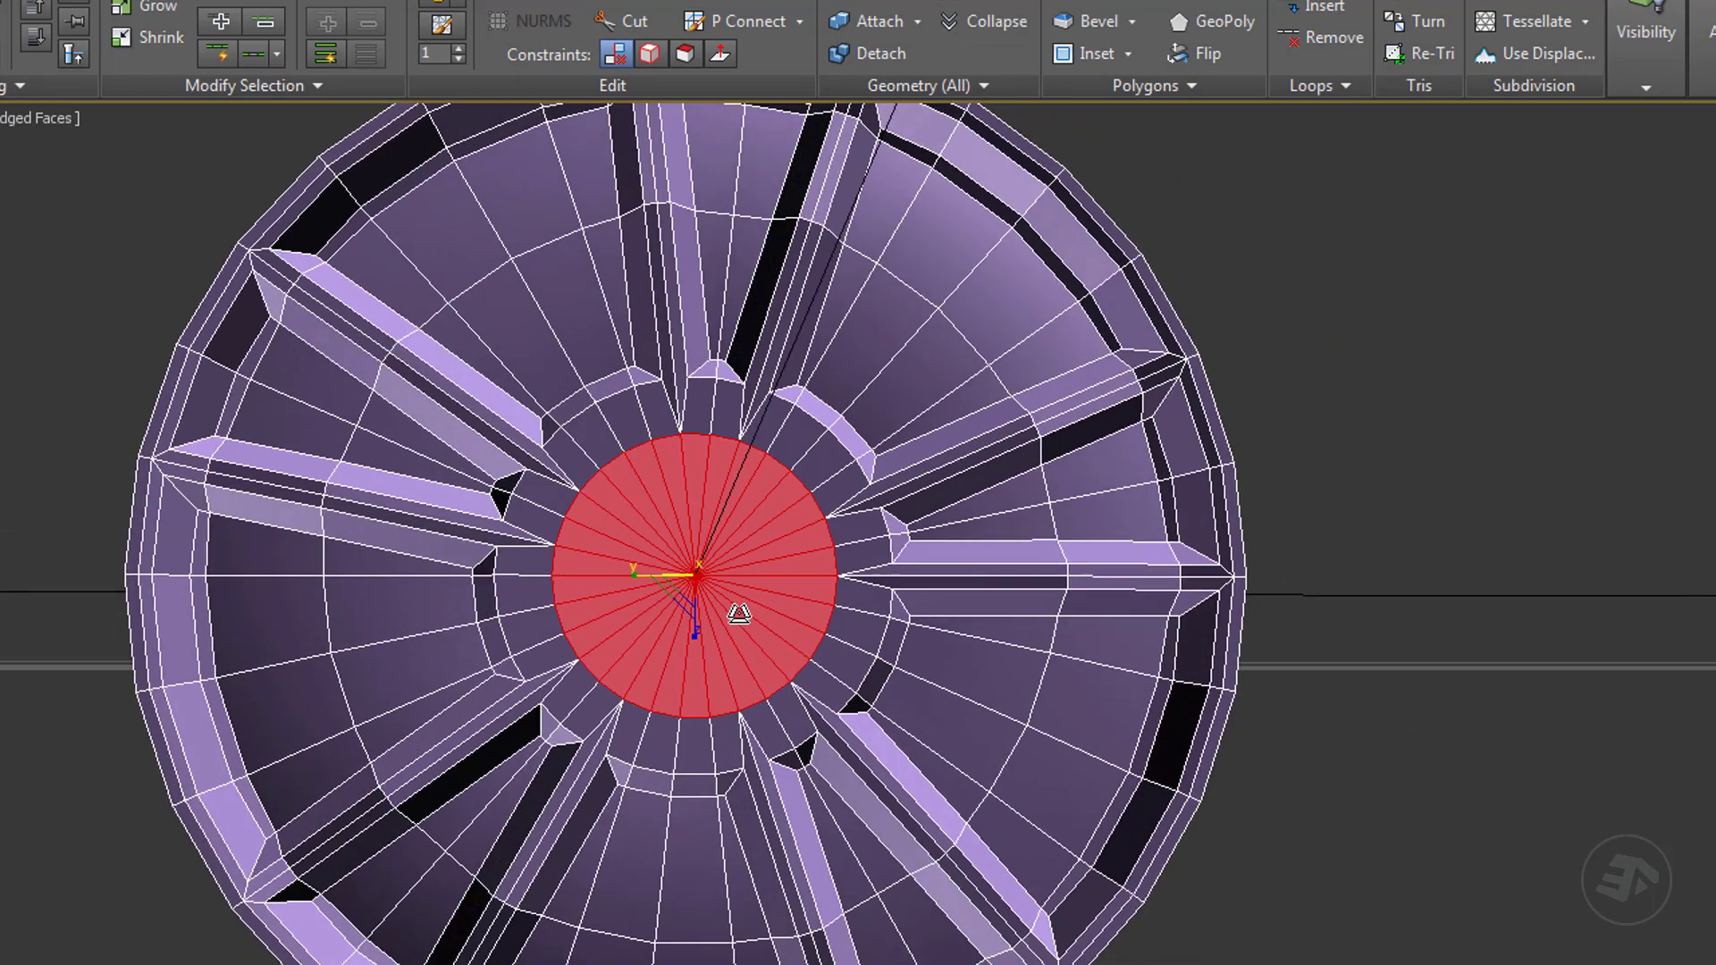
At the vertex level, select the rings of vertices around the hub in a straight-on view and scale them toward the center.
key(2)
alt+middle_drag(769, 496, 595, 572)
key(4)
key(1)
key(f)
drag(648, 637, 603, 415)
drag(662, 609, 613, 705)
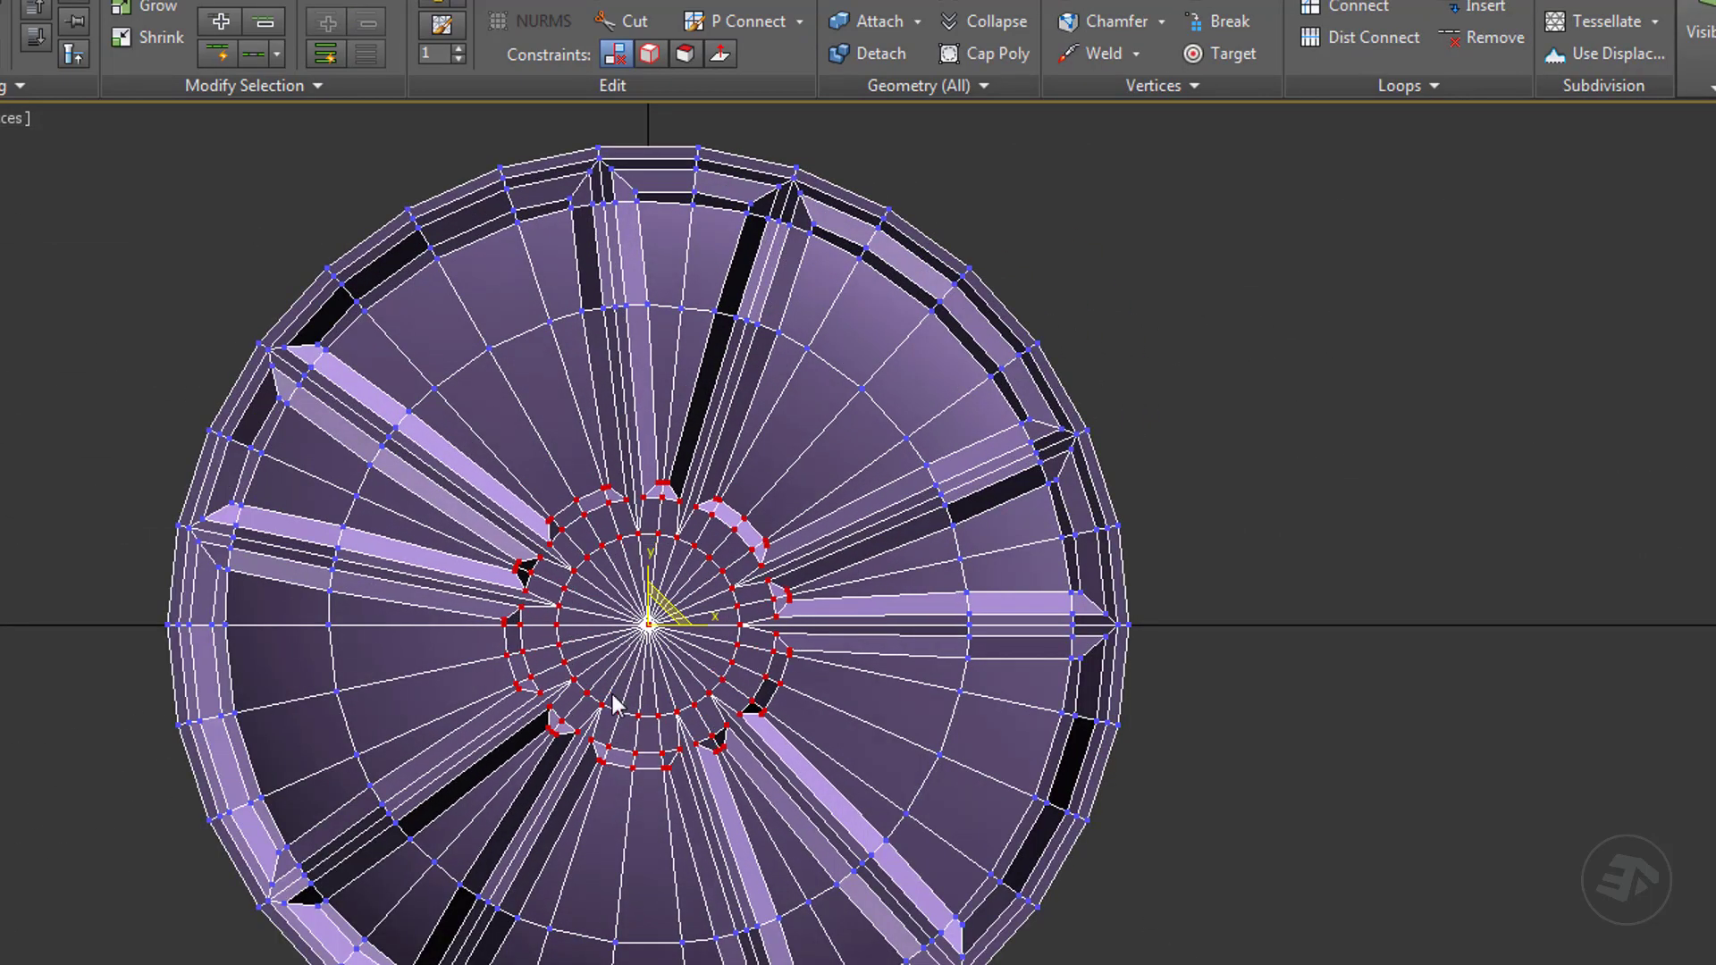
Select only the hub's inner rings of vertices and scale them down further toward the center.
scroll(613, 705, up, 3)
drag(661, 597, 652, 490)
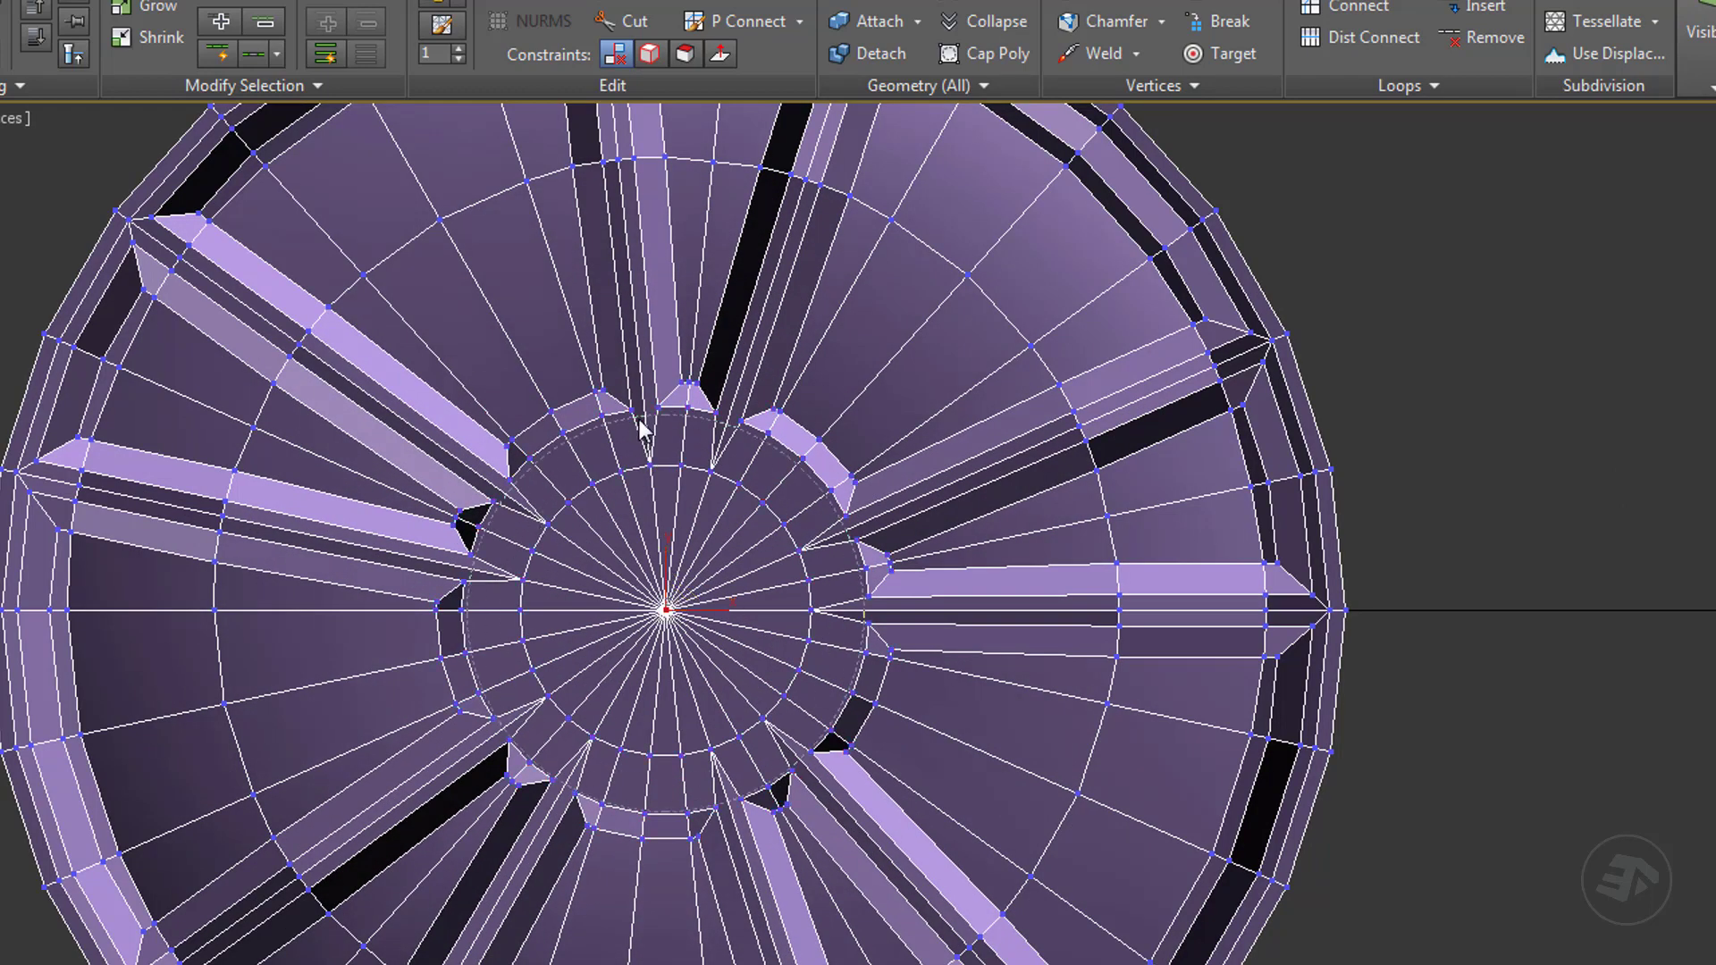
drag(679, 630, 660, 663)
click(810, 476)
scroll(809, 476, down, 2)
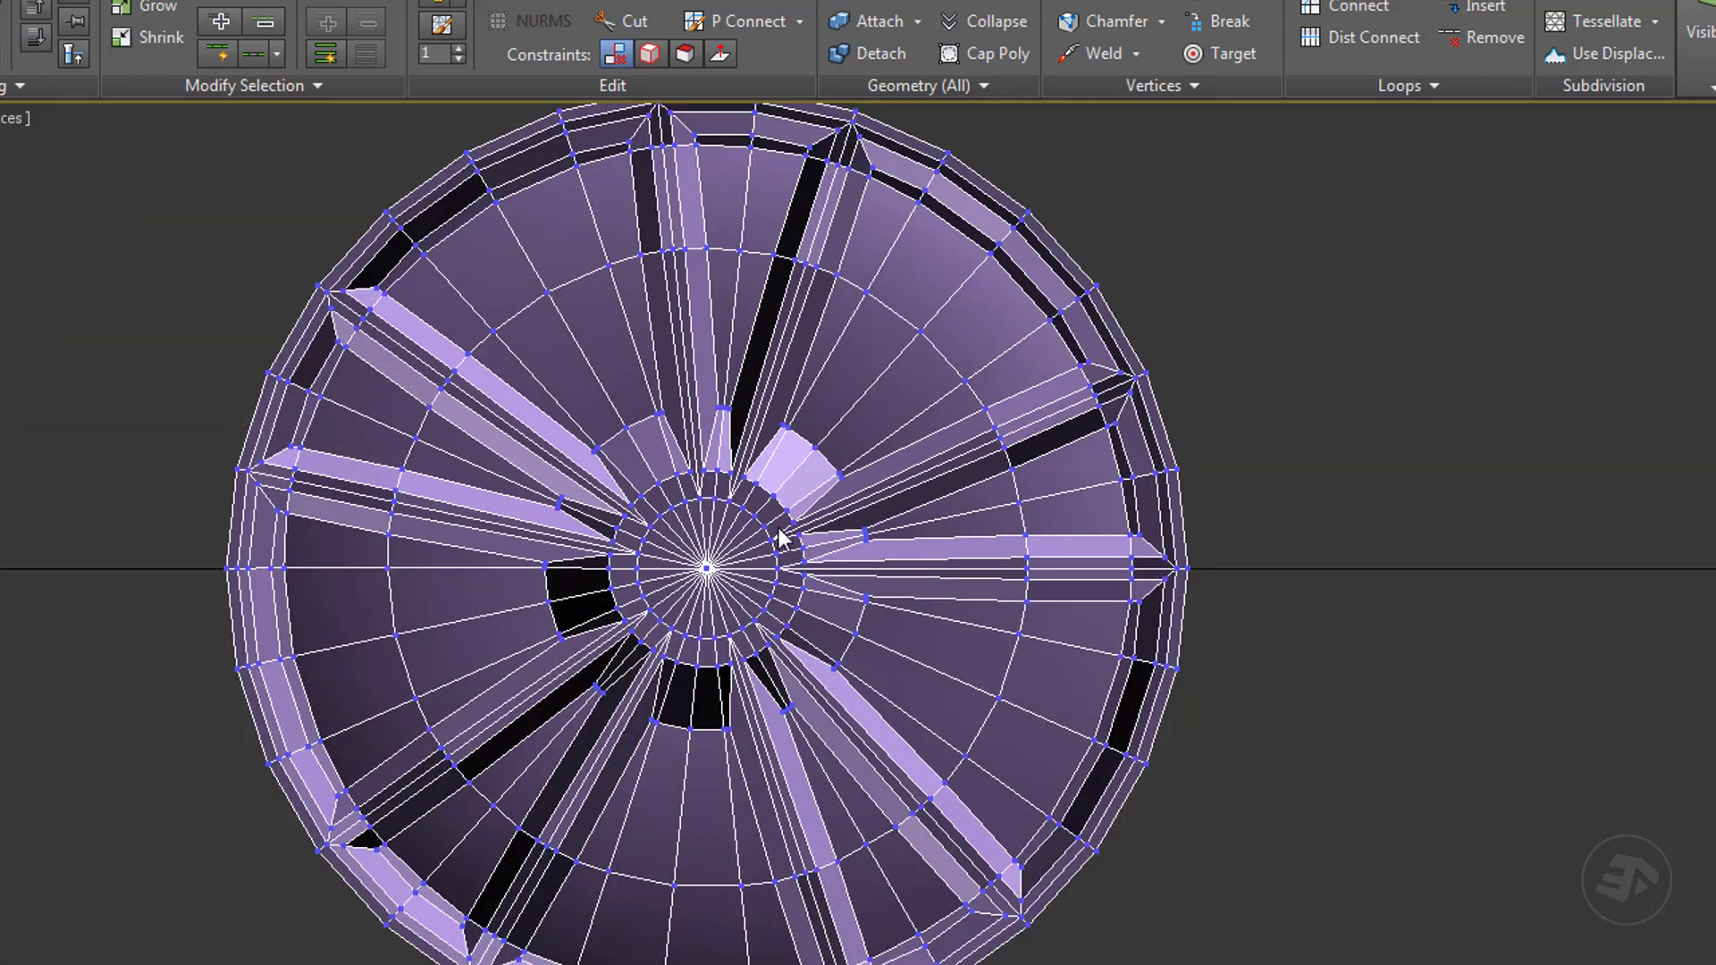
At the polygon level, select the main floor polygons of one large recessed panel.
key(4)
click(617, 354)
ctrl+click(565, 365)
ctrl+click(514, 379)
ctrl+click(444, 310)
ctrl+click(489, 270)
ctrl+click(561, 230)
ctrl+click(635, 318)
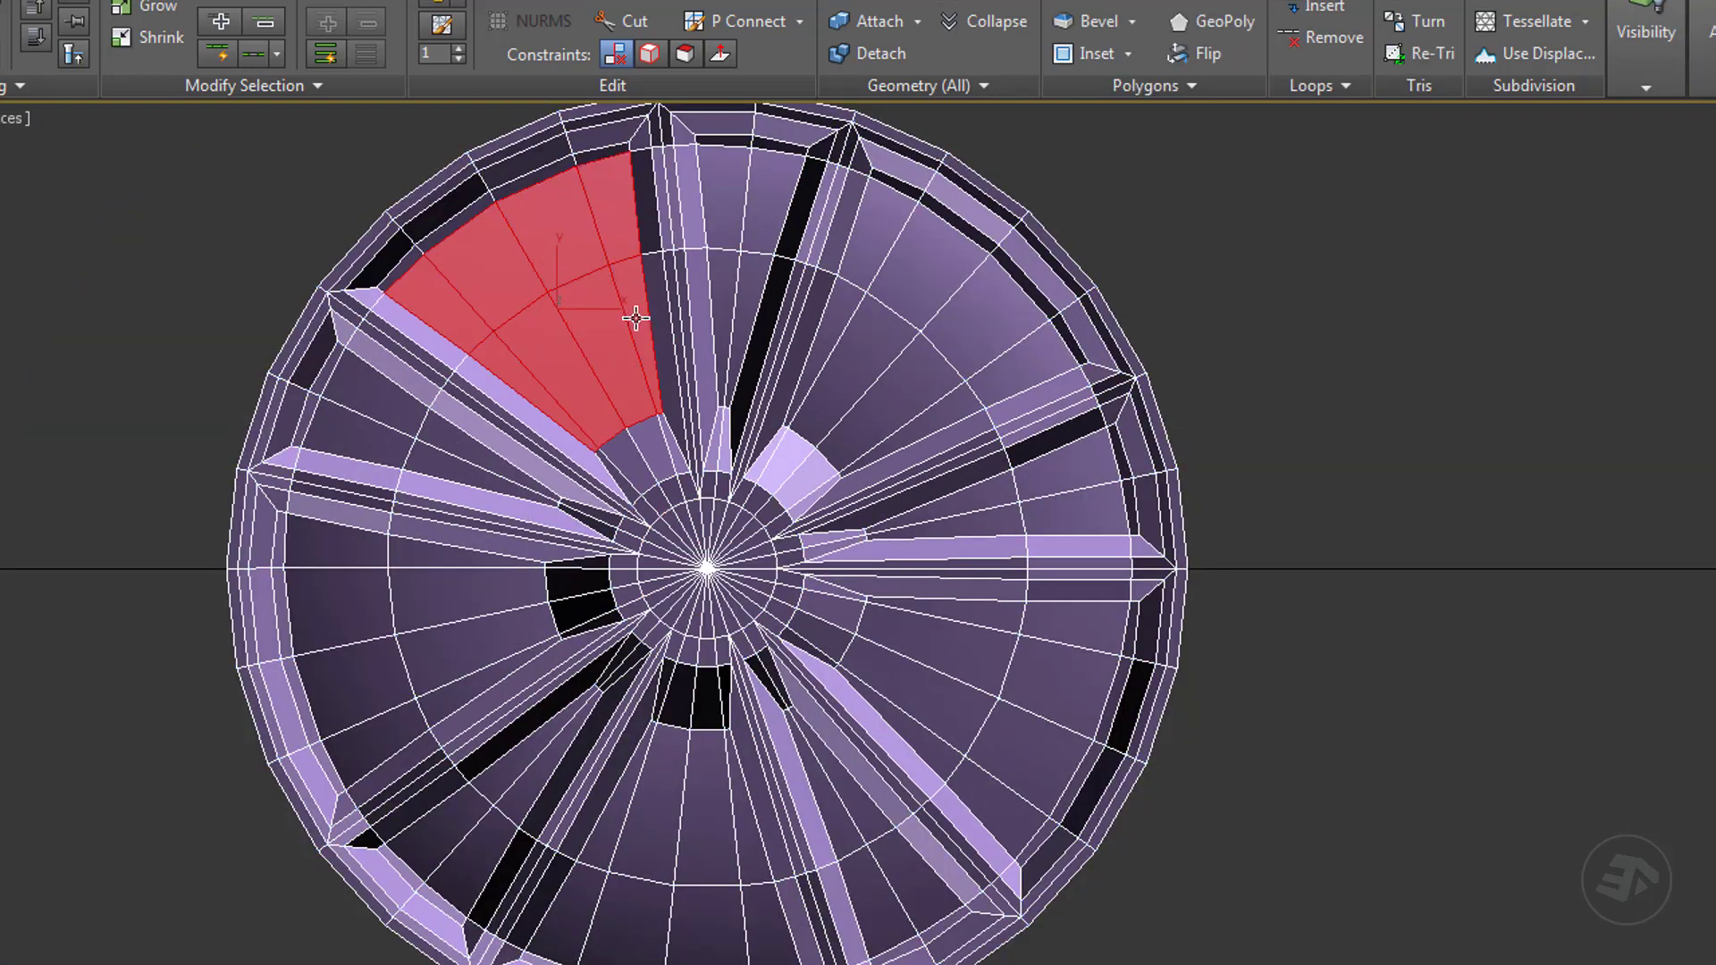
Add the thin polygons along the panel's outer edge to the selection, and extend it to all similar polygons.
scroll(556, 170, up, 2)
ctrl+click(617, 148)
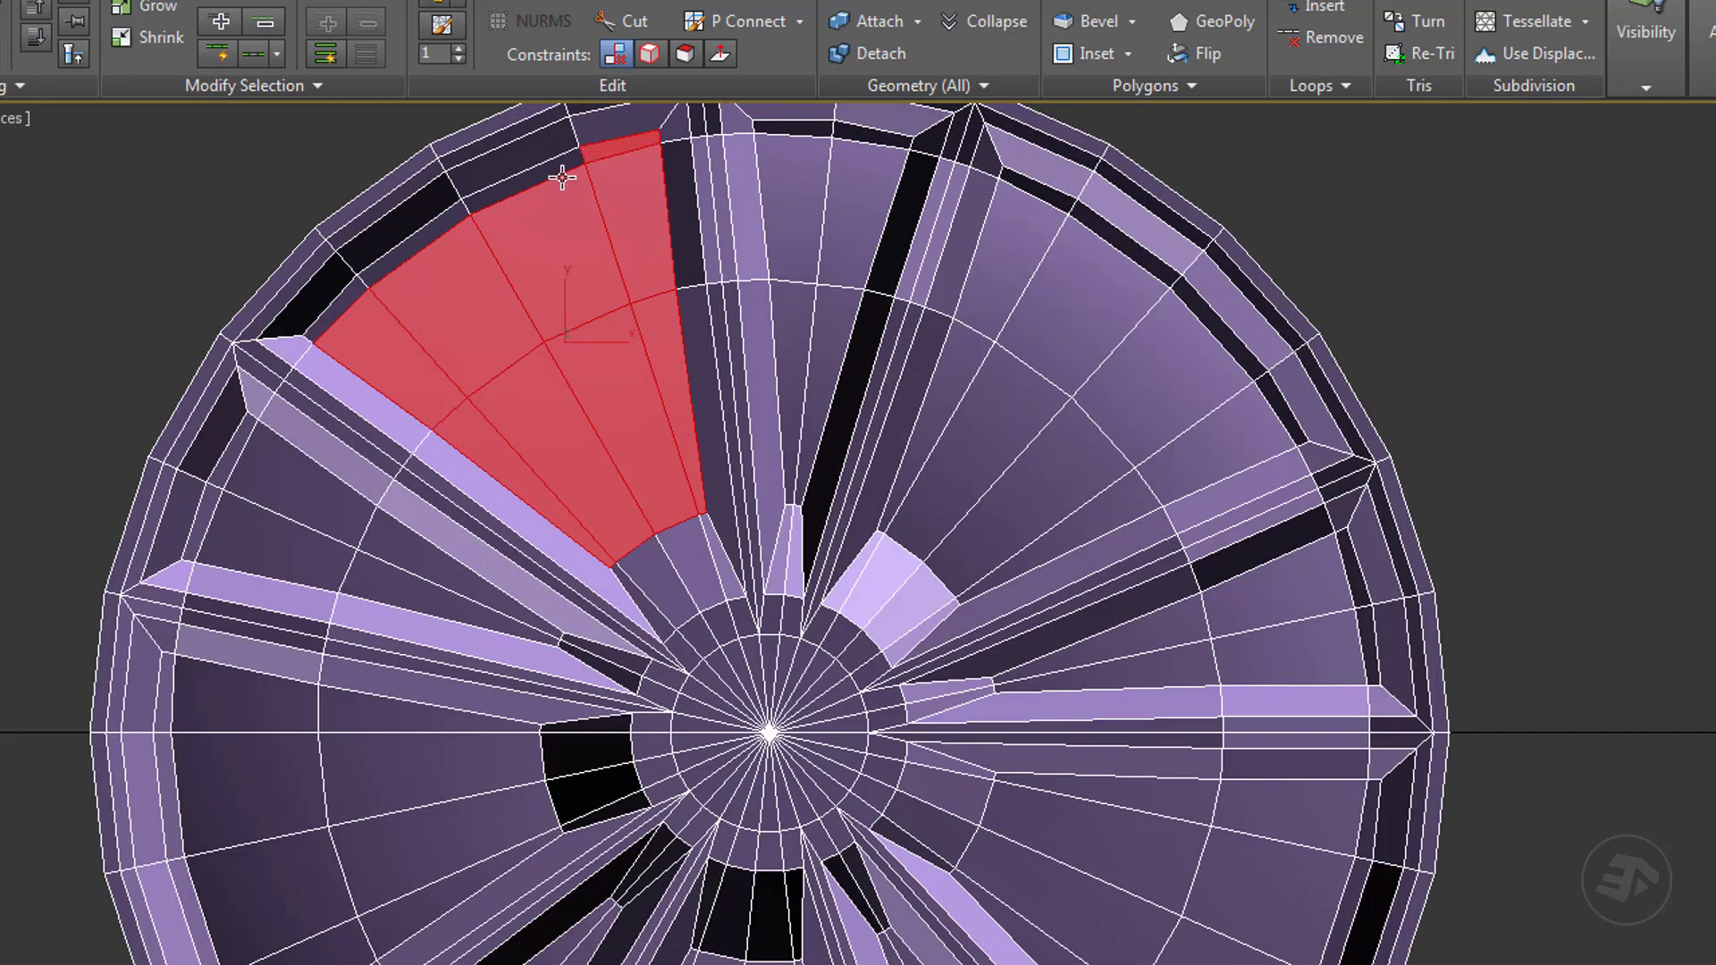
ctrl+click(412, 243)
ctrl+click(346, 300)
ctrl+click(516, 189)
click(243, 86)
click(199, 160)
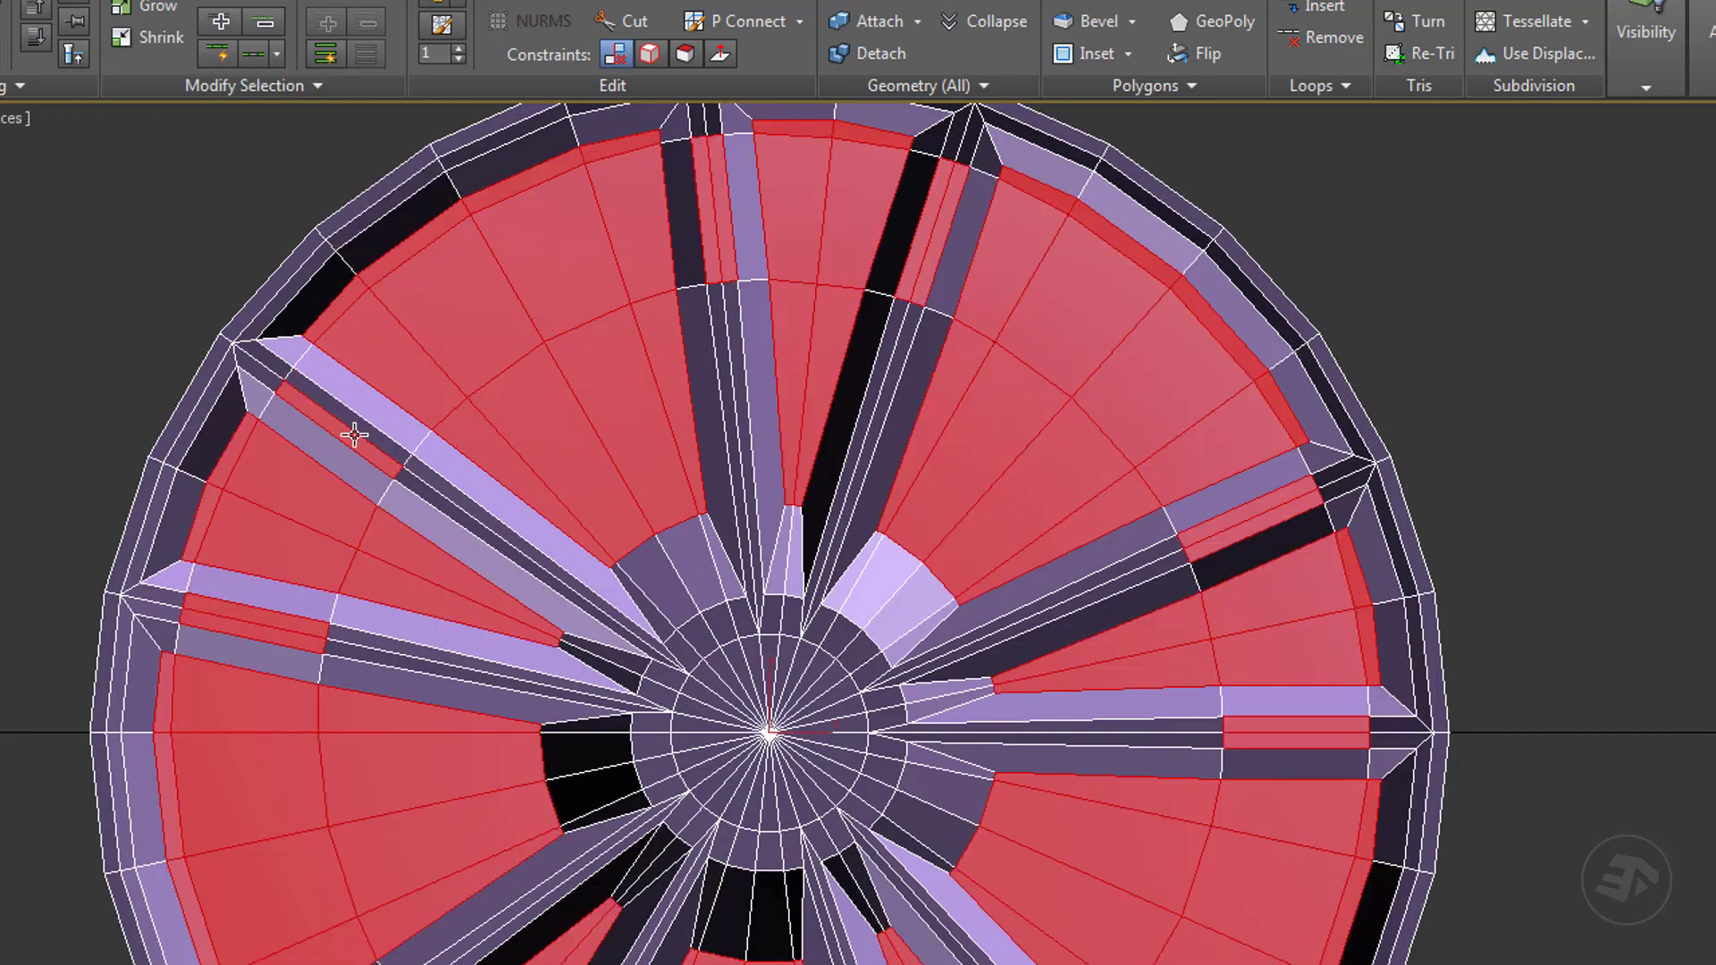
Remove the narrow polygons on the spokes from the selection.
middle_drag(261, 634, 249, 434)
middle_drag(500, 938, 601, 708)
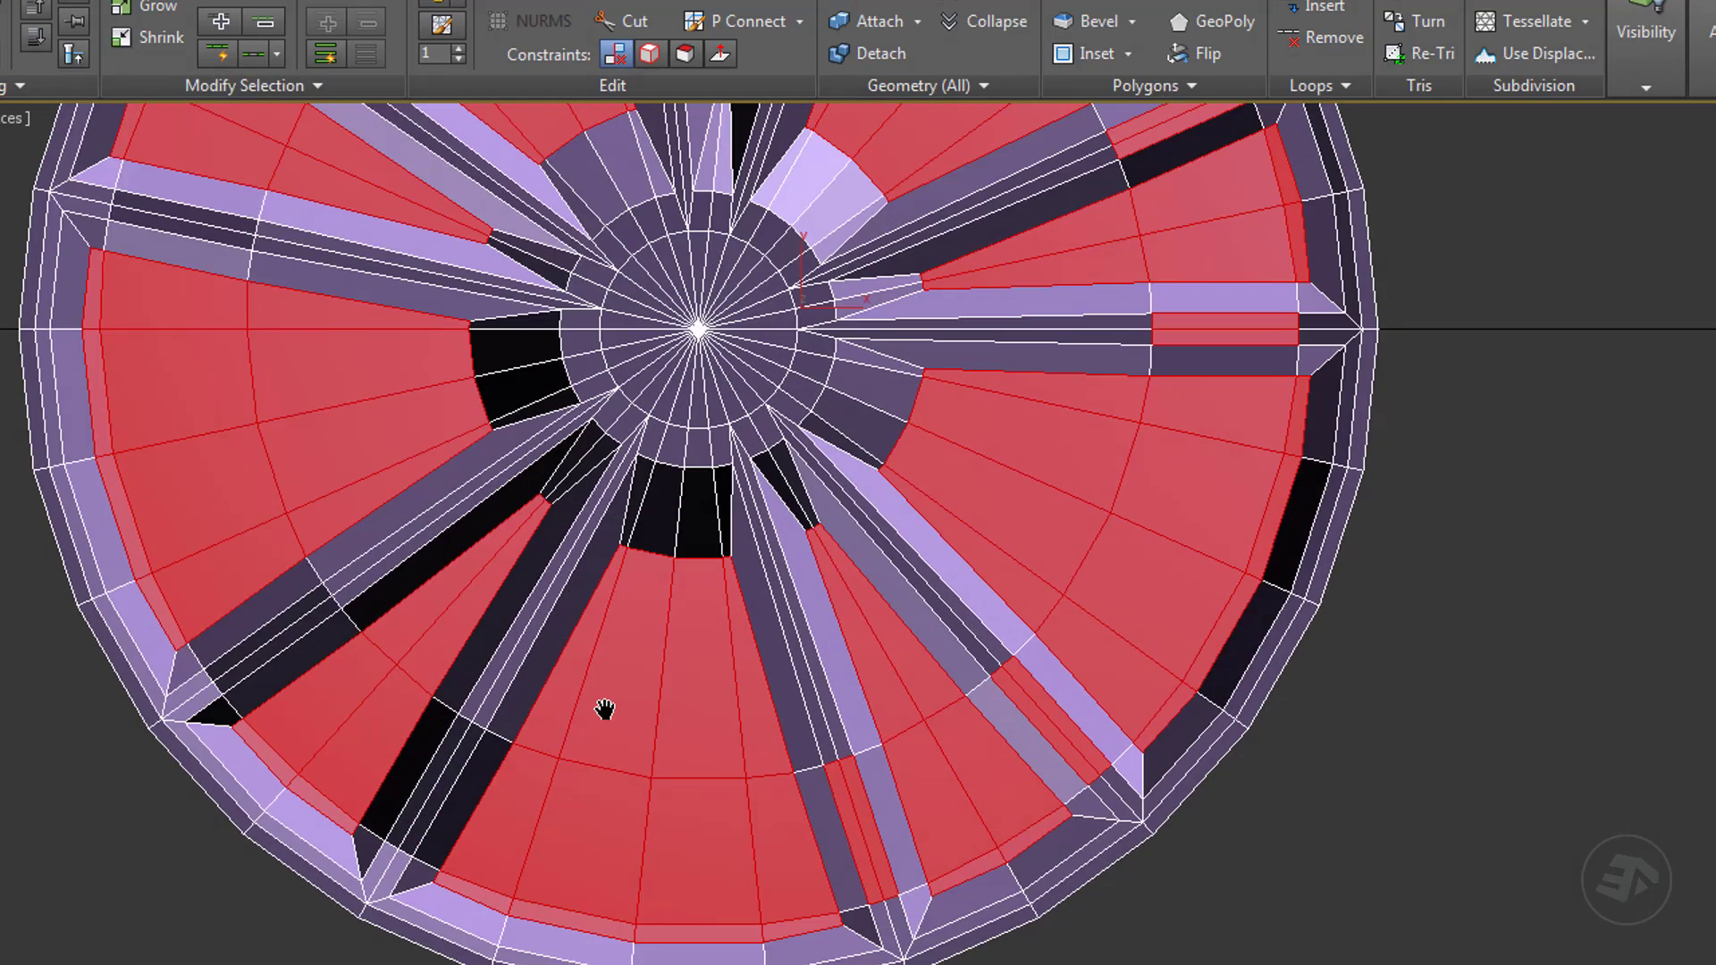
alt+click(1196, 323)
middle_drag(1152, 240, 1098, 477)
alt+click(1104, 355)
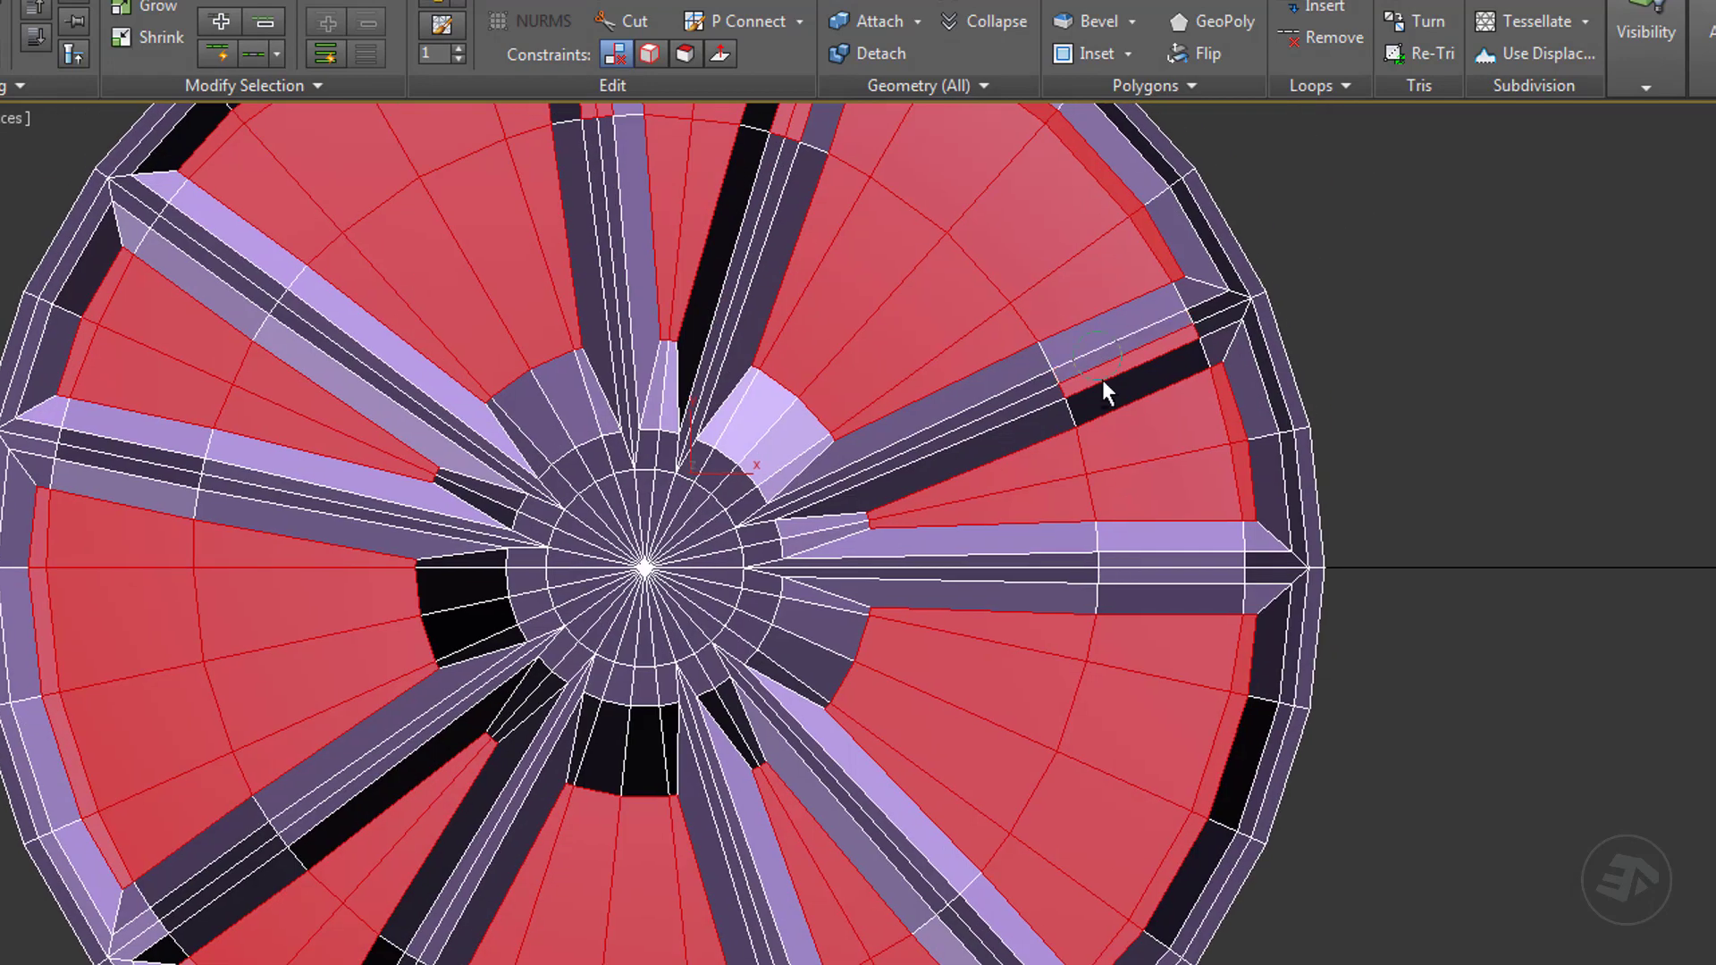
alt+click(1104, 376)
middle_drag(831, 152, 943, 376)
alt+click(903, 314)
alt+click(917, 327)
alt+click(701, 302)
Deselect the floors of the narrow wedge recesses, and delete the remaining selected floors of the five large panels.
scroll(702, 302, down, 5)
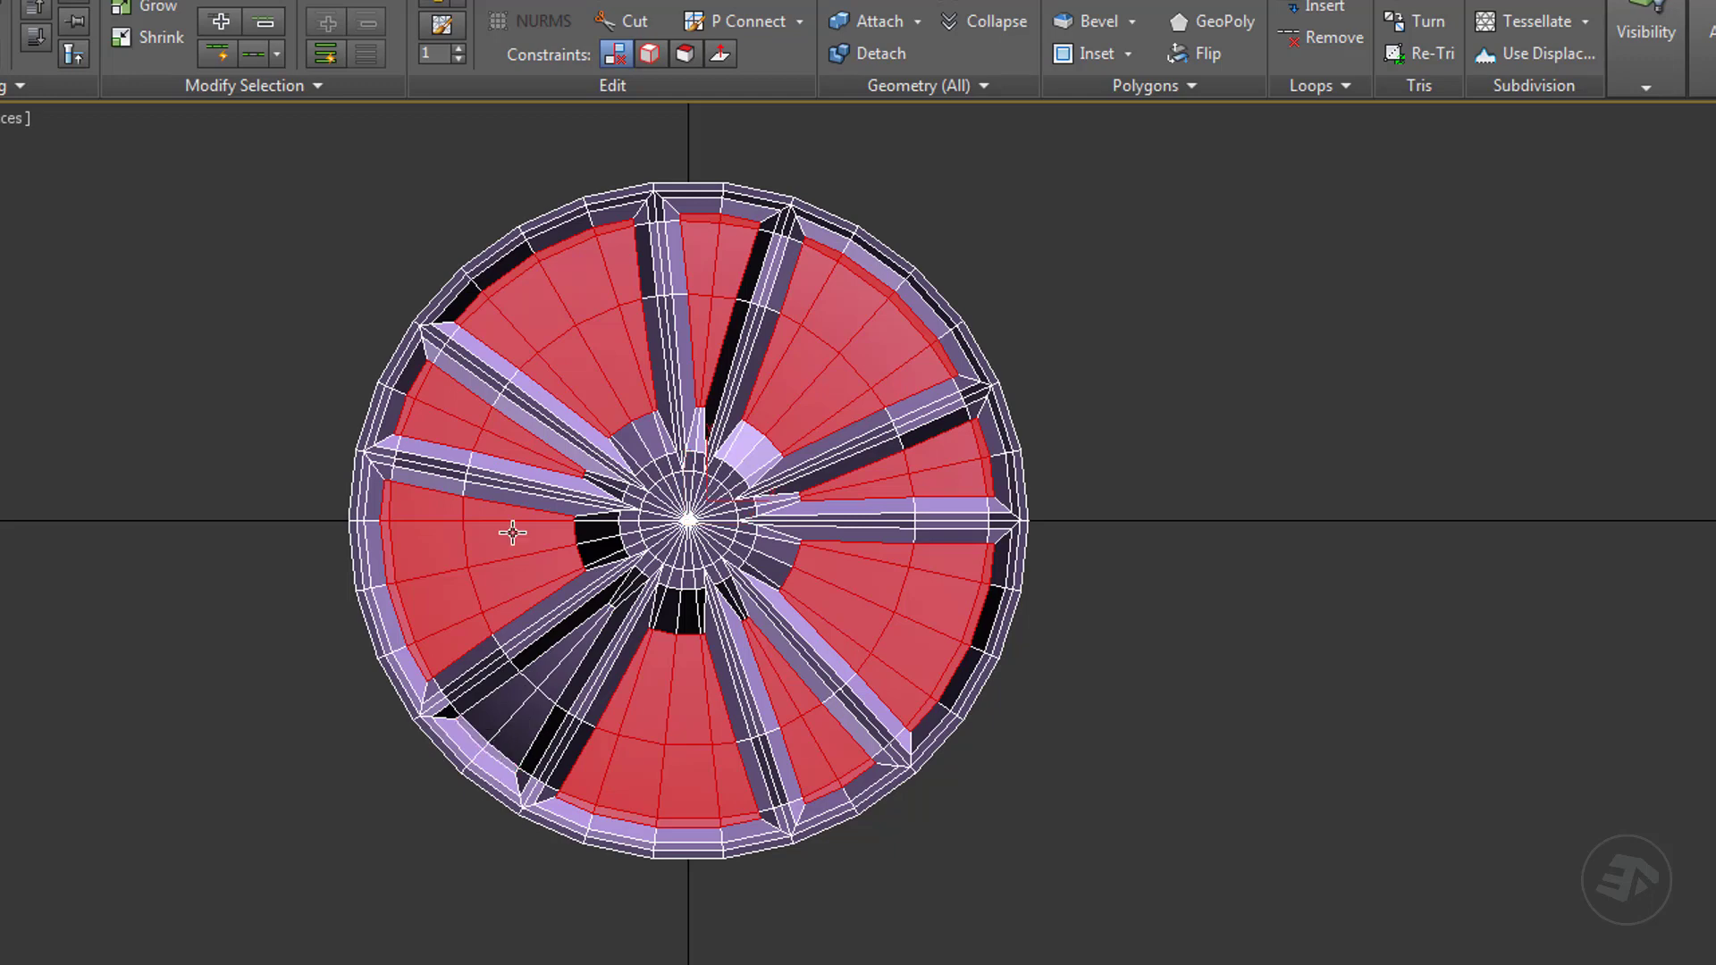
alt+drag(498, 480, 417, 427)
alt+drag(724, 335, 704, 260)
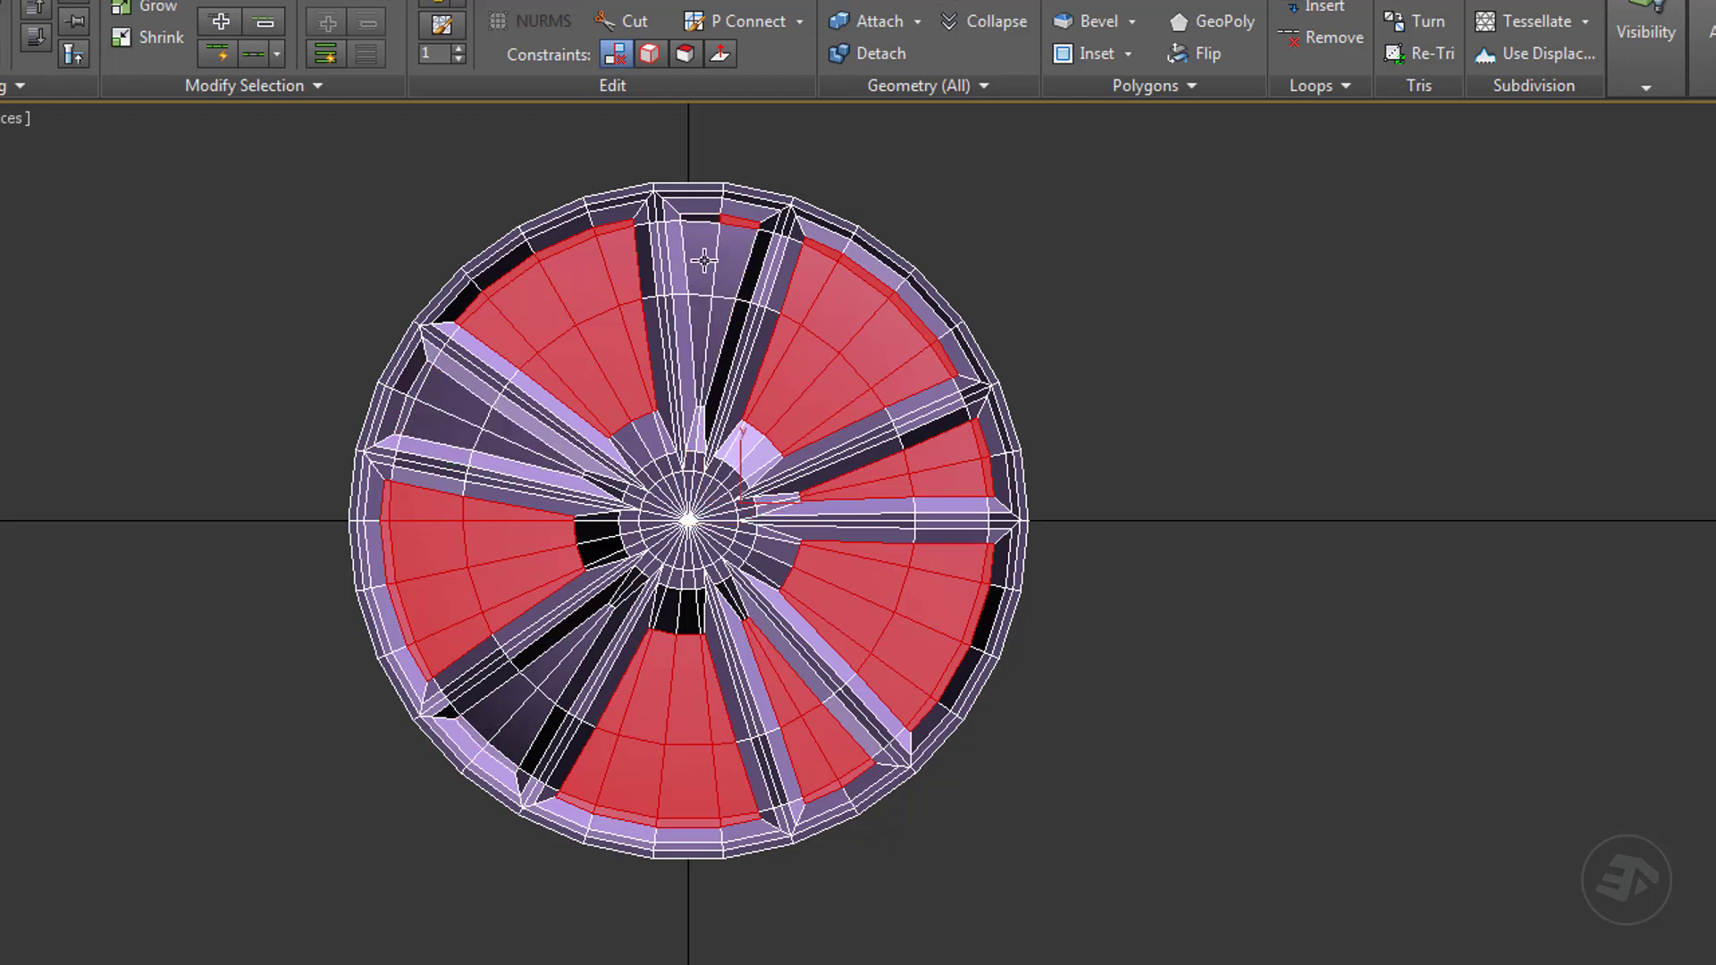
alt+drag(930, 459, 999, 494)
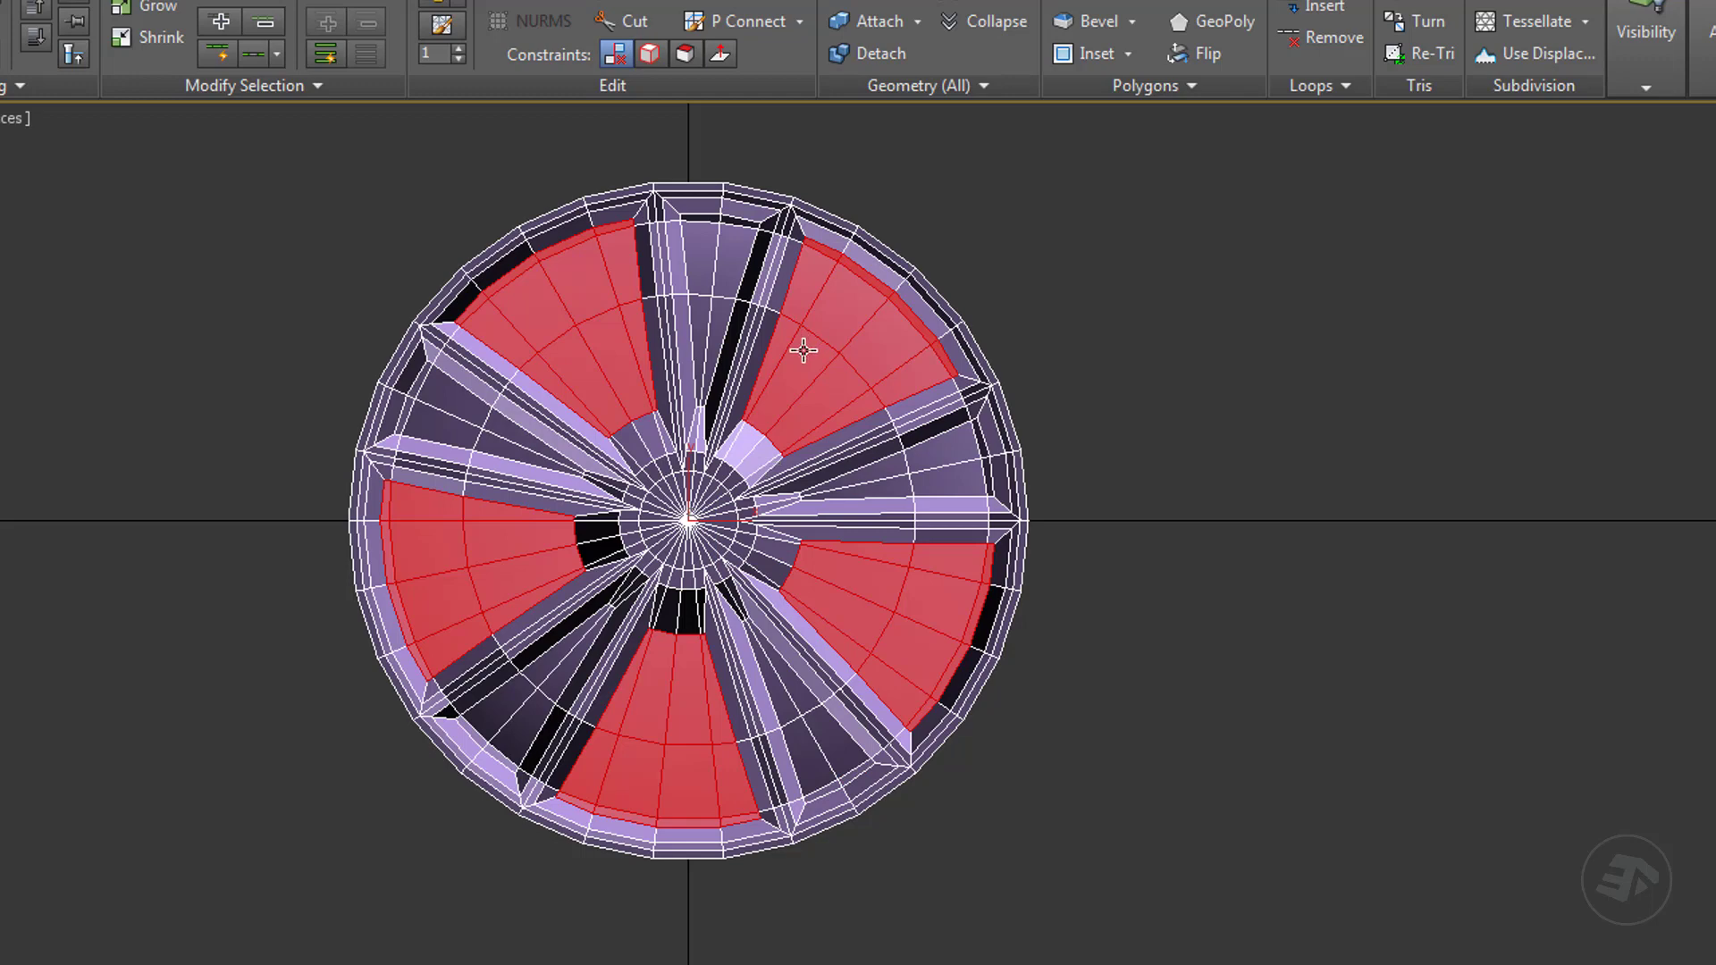
key(Delete)
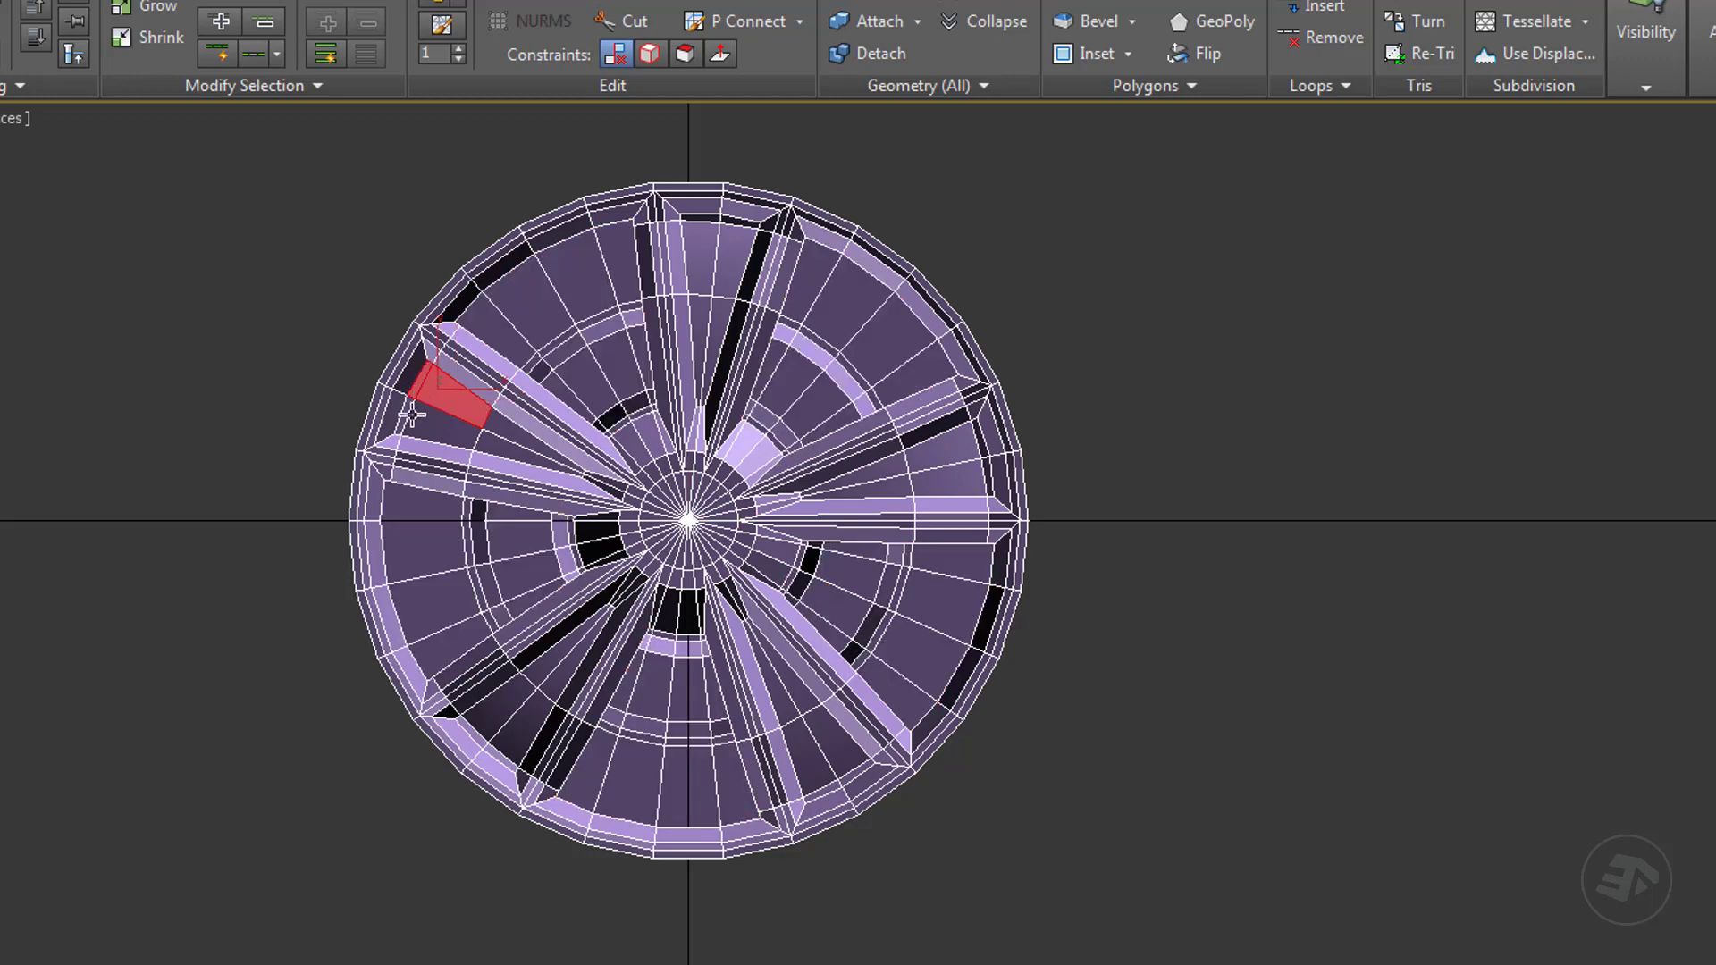
Extend the selected narrow wedge recess floor to all similar polygons and delete them.
scroll(499, 445, up, 5)
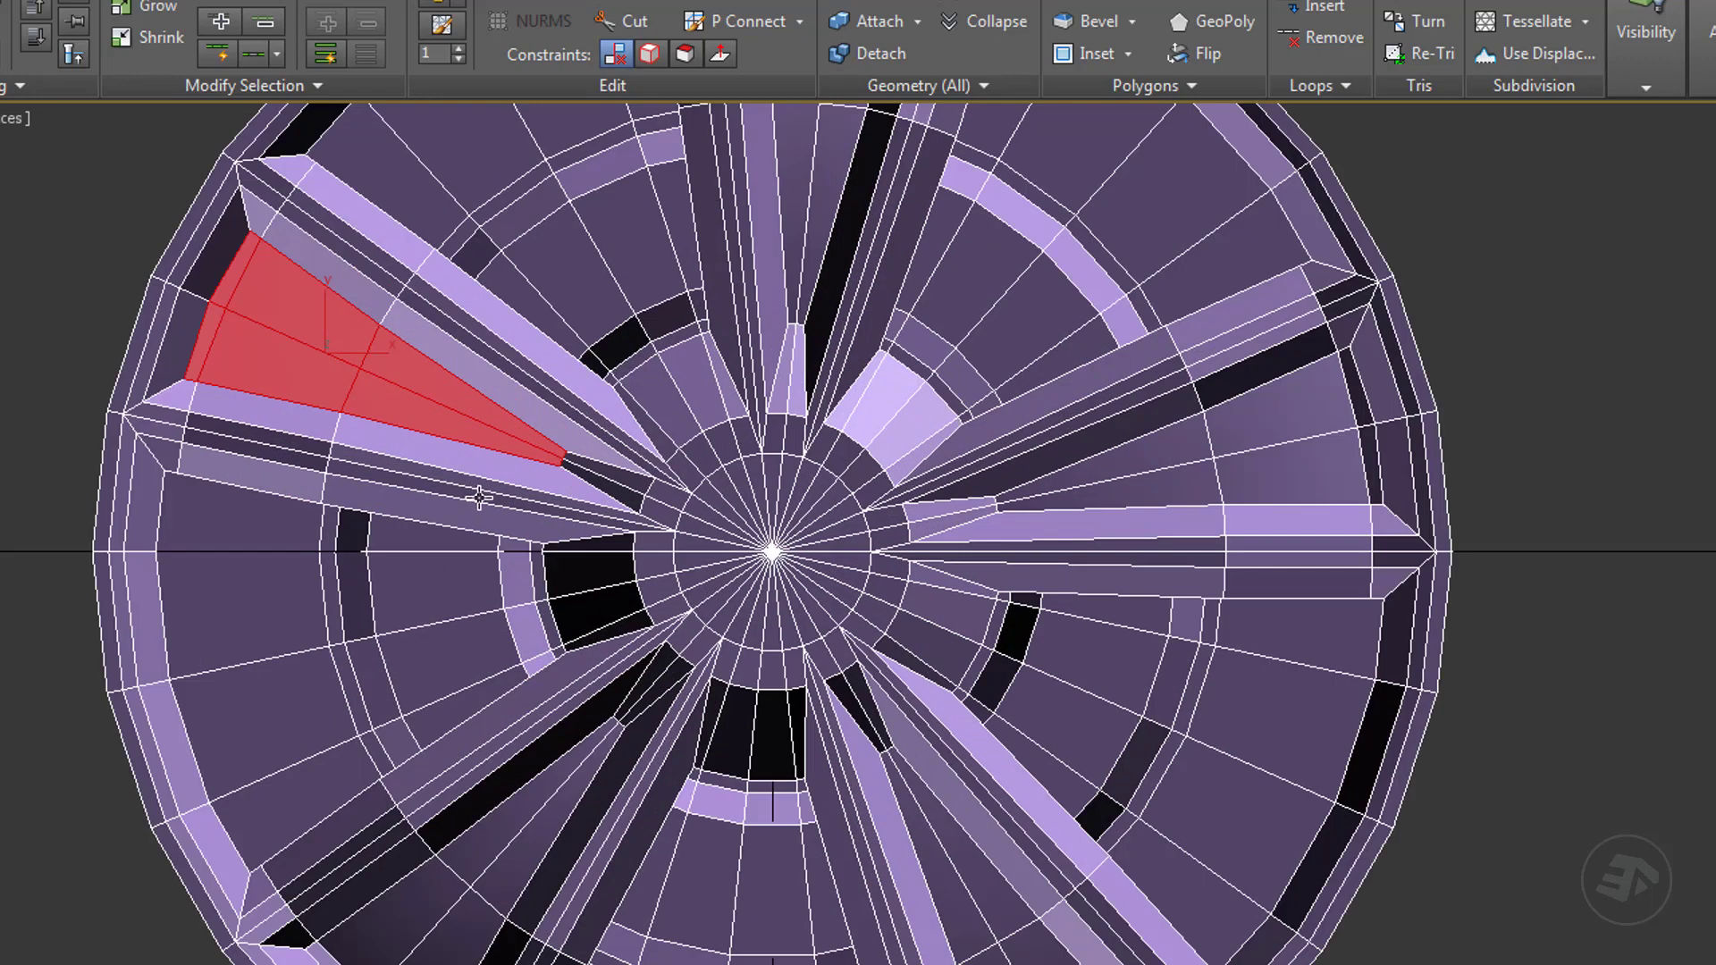
click(250, 85)
click(215, 172)
key(Delete)
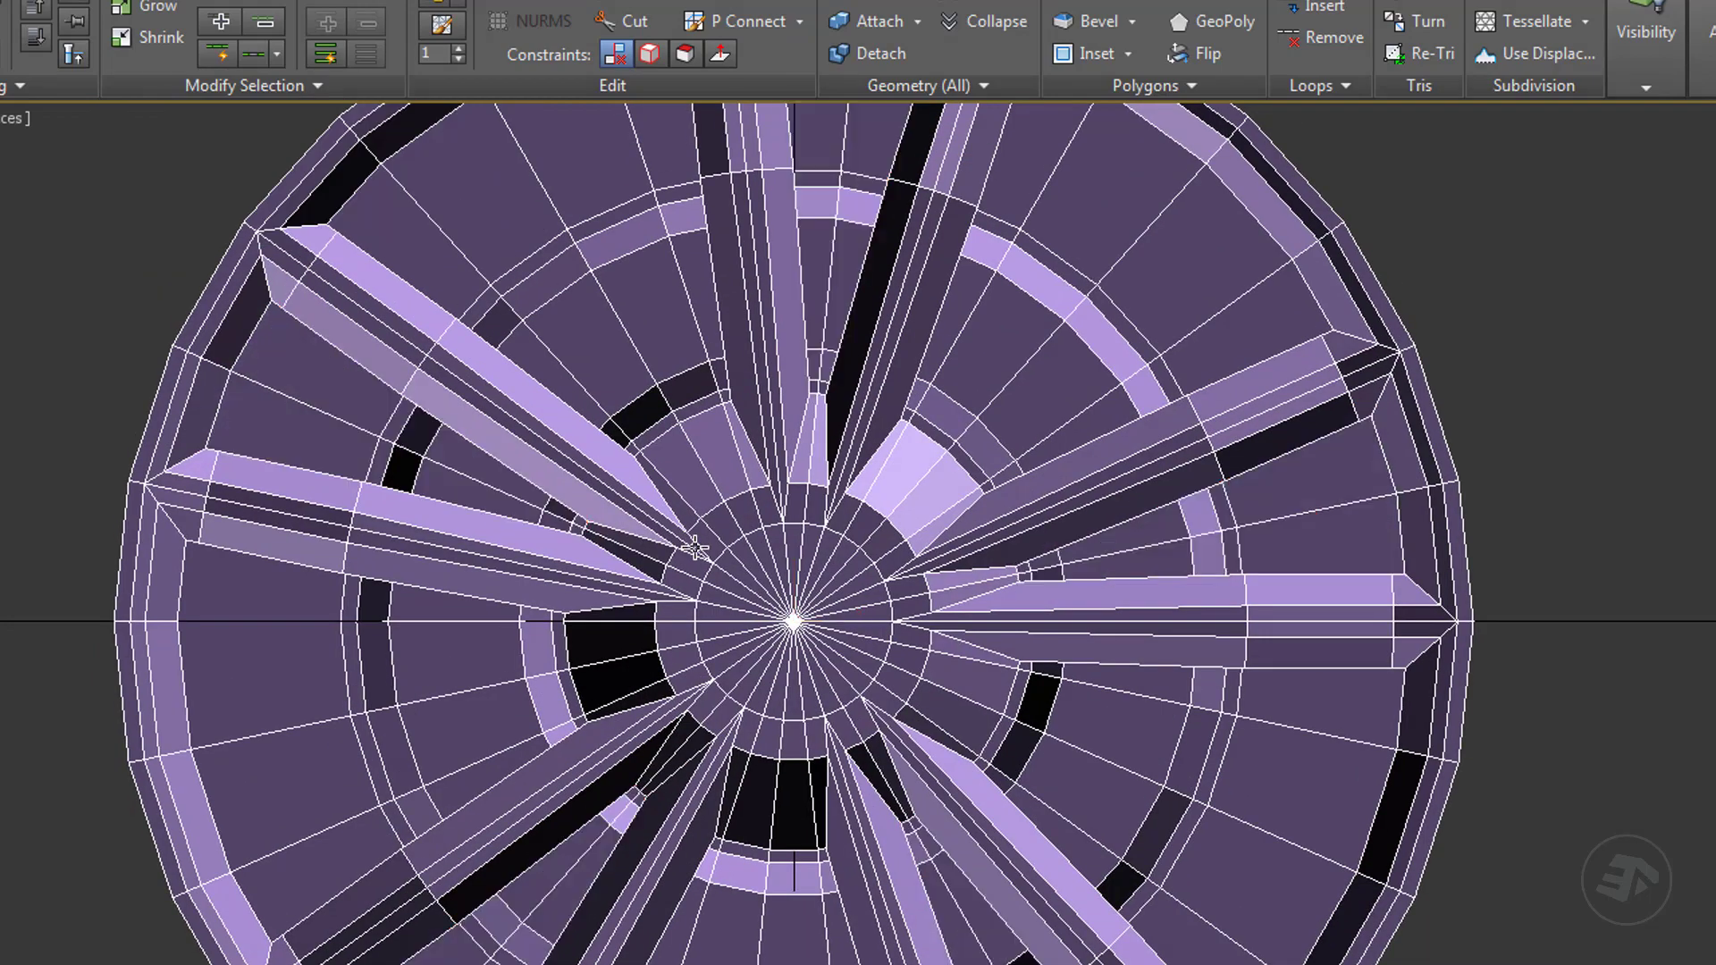
Switch to perspective, turn to the back of the wheel and select all polygons of the back cap.
middle_drag(663, 498, 665, 613)
scroll(665, 613, down, 3)
key(p)
alt+middle_drag(640, 464, 1037, 847)
scroll(900, 689, down, 3)
key(alt+1)
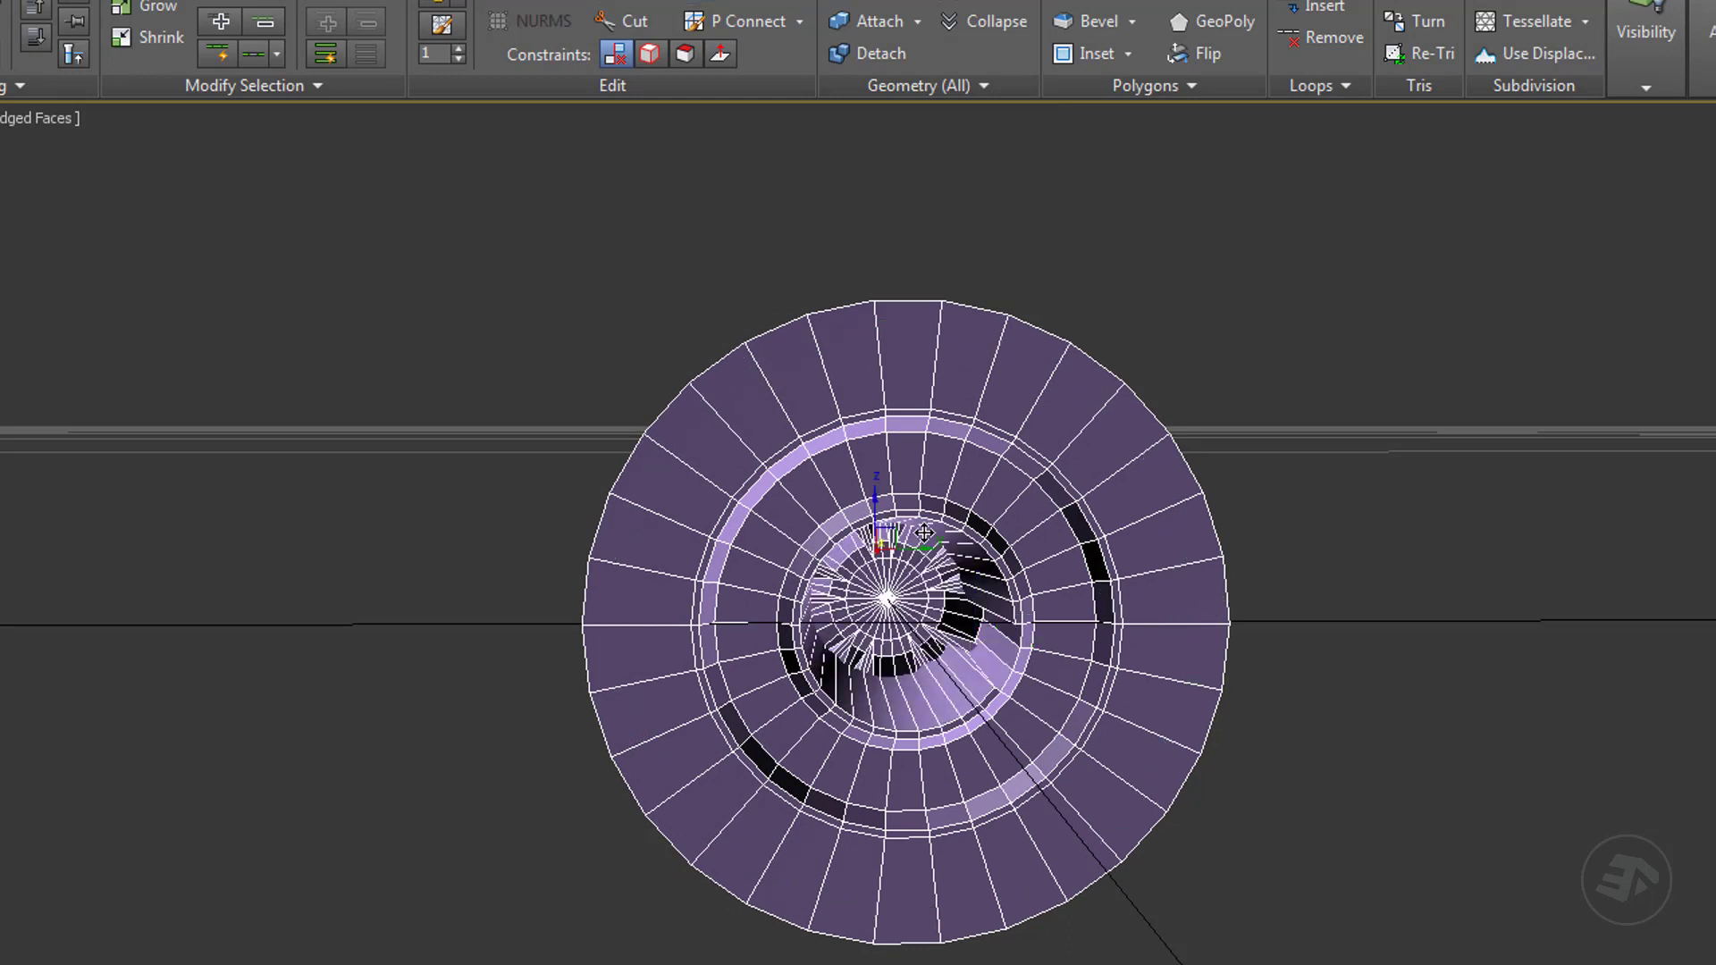
click(925, 622)
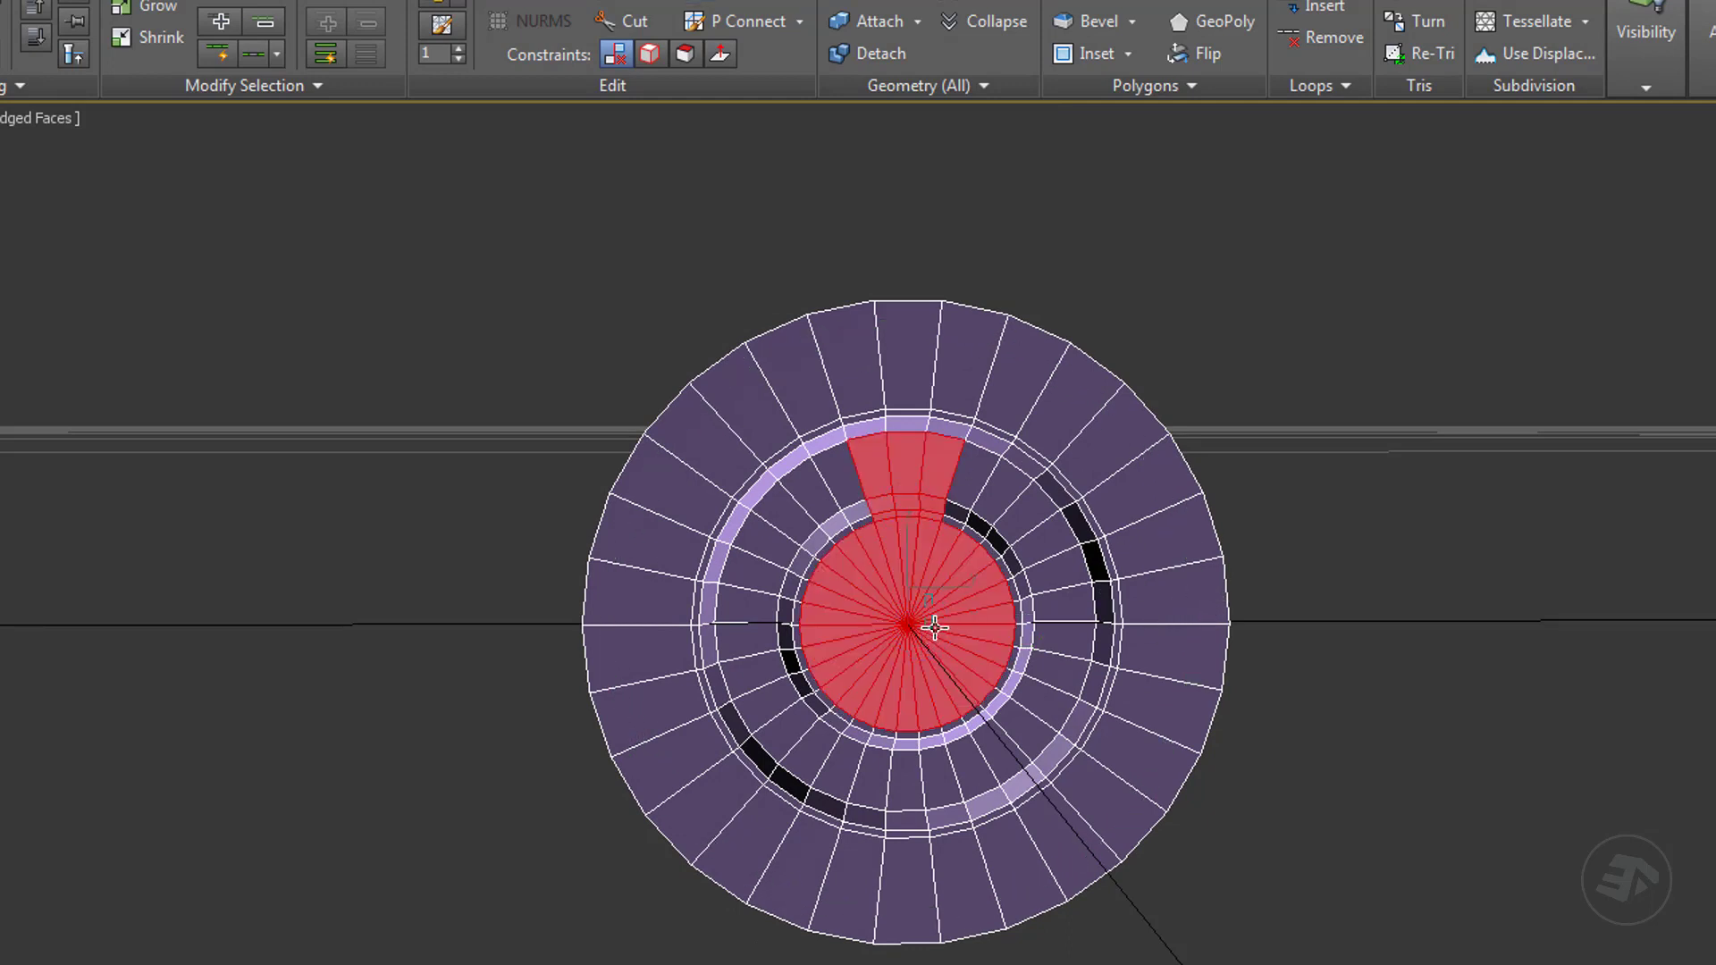
drag(844, 374, 847, 379)
Try to inset the back cap polygons by 0.005 and delete the inner polygons.
shift+click(1097, 52)
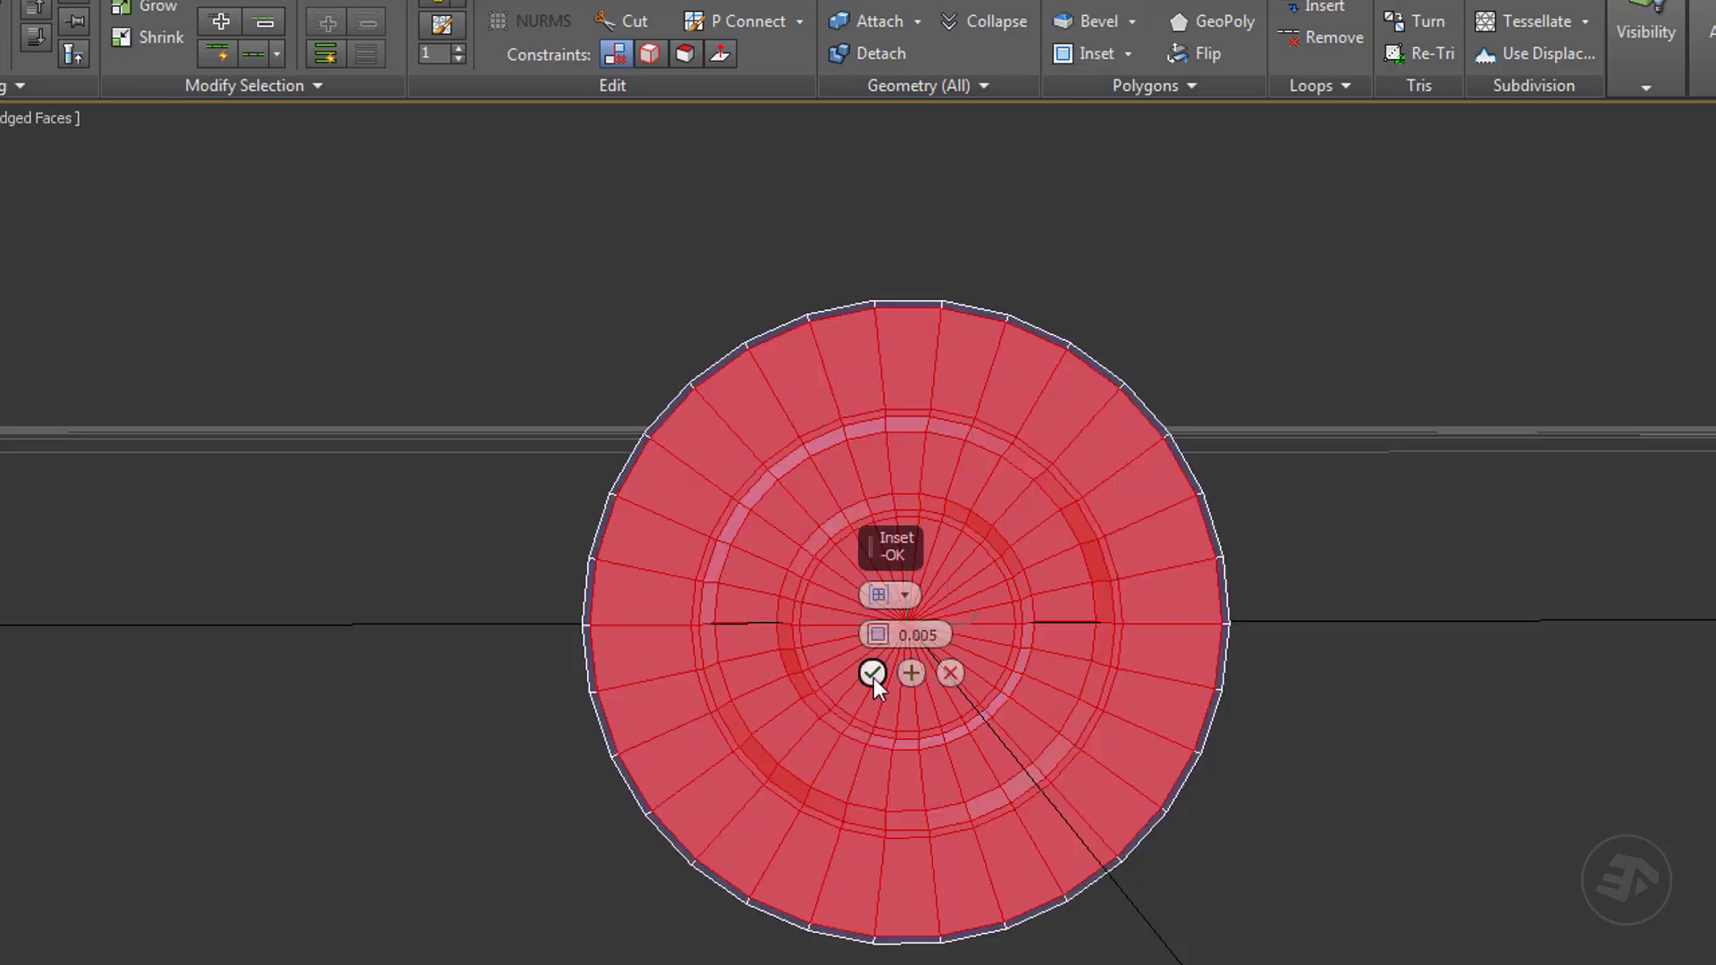
click(873, 674)
key(Delete)
alt+middle_drag(1069, 663, 1133, 729)
key(ctrl+z)
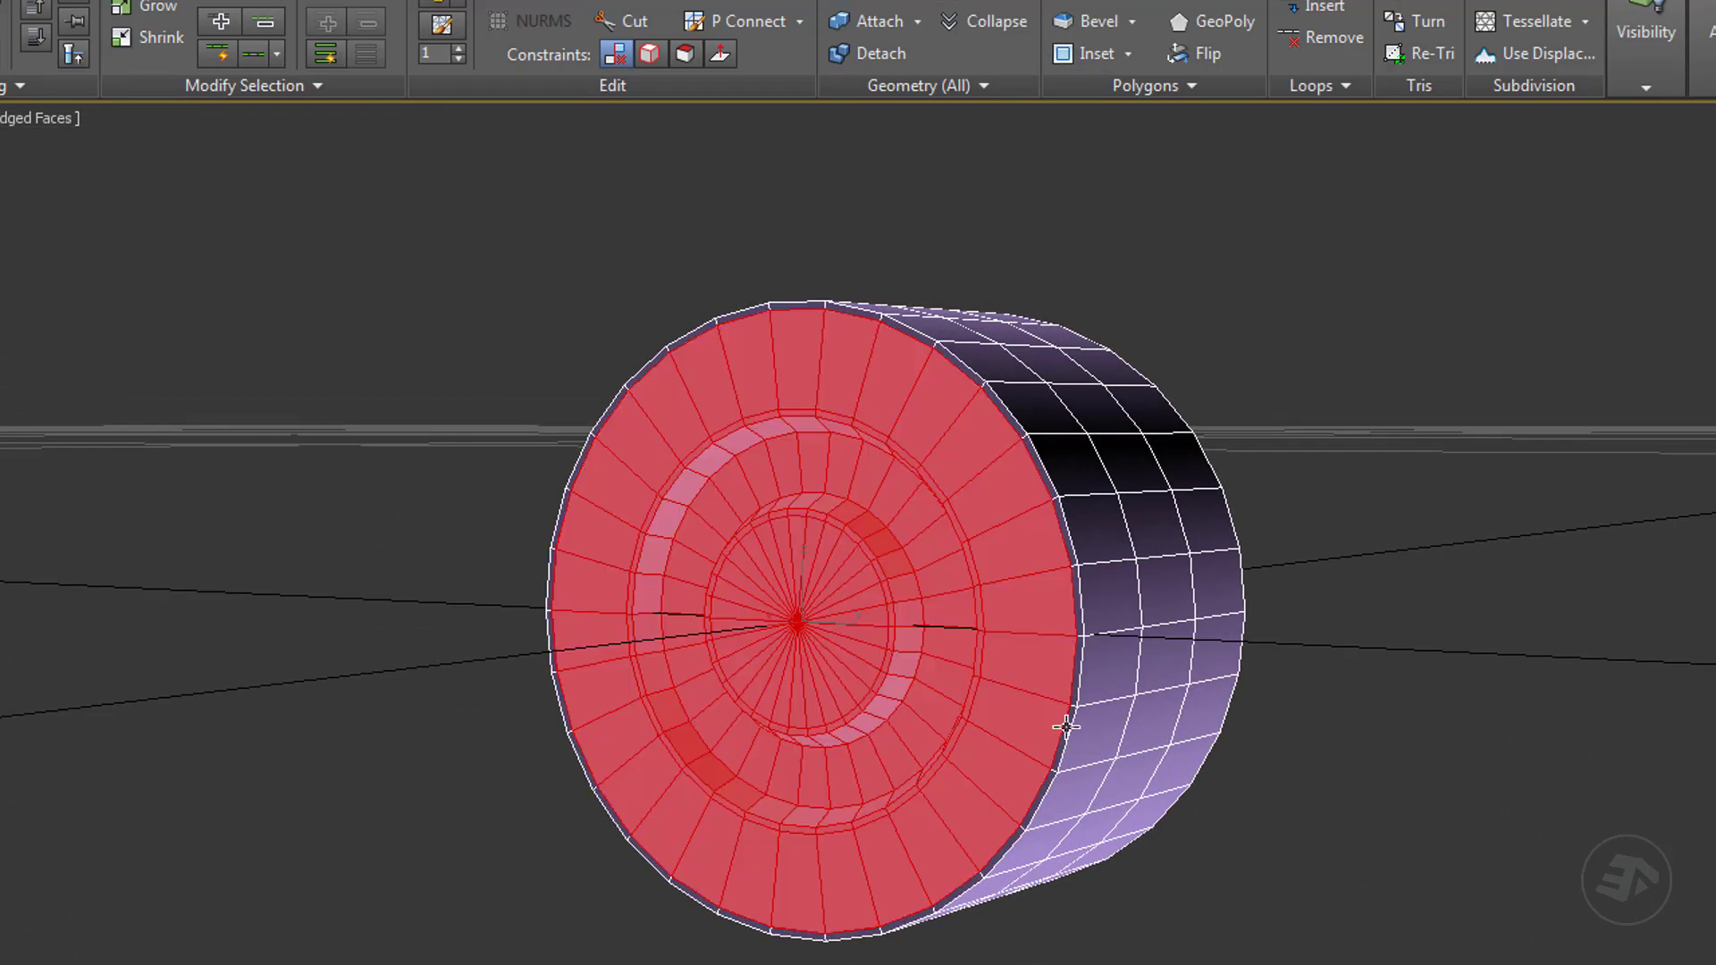
Inset the back cap polygons by 0.015 and delete the inner polygons to open the rim's back.
shift+click(1098, 52)
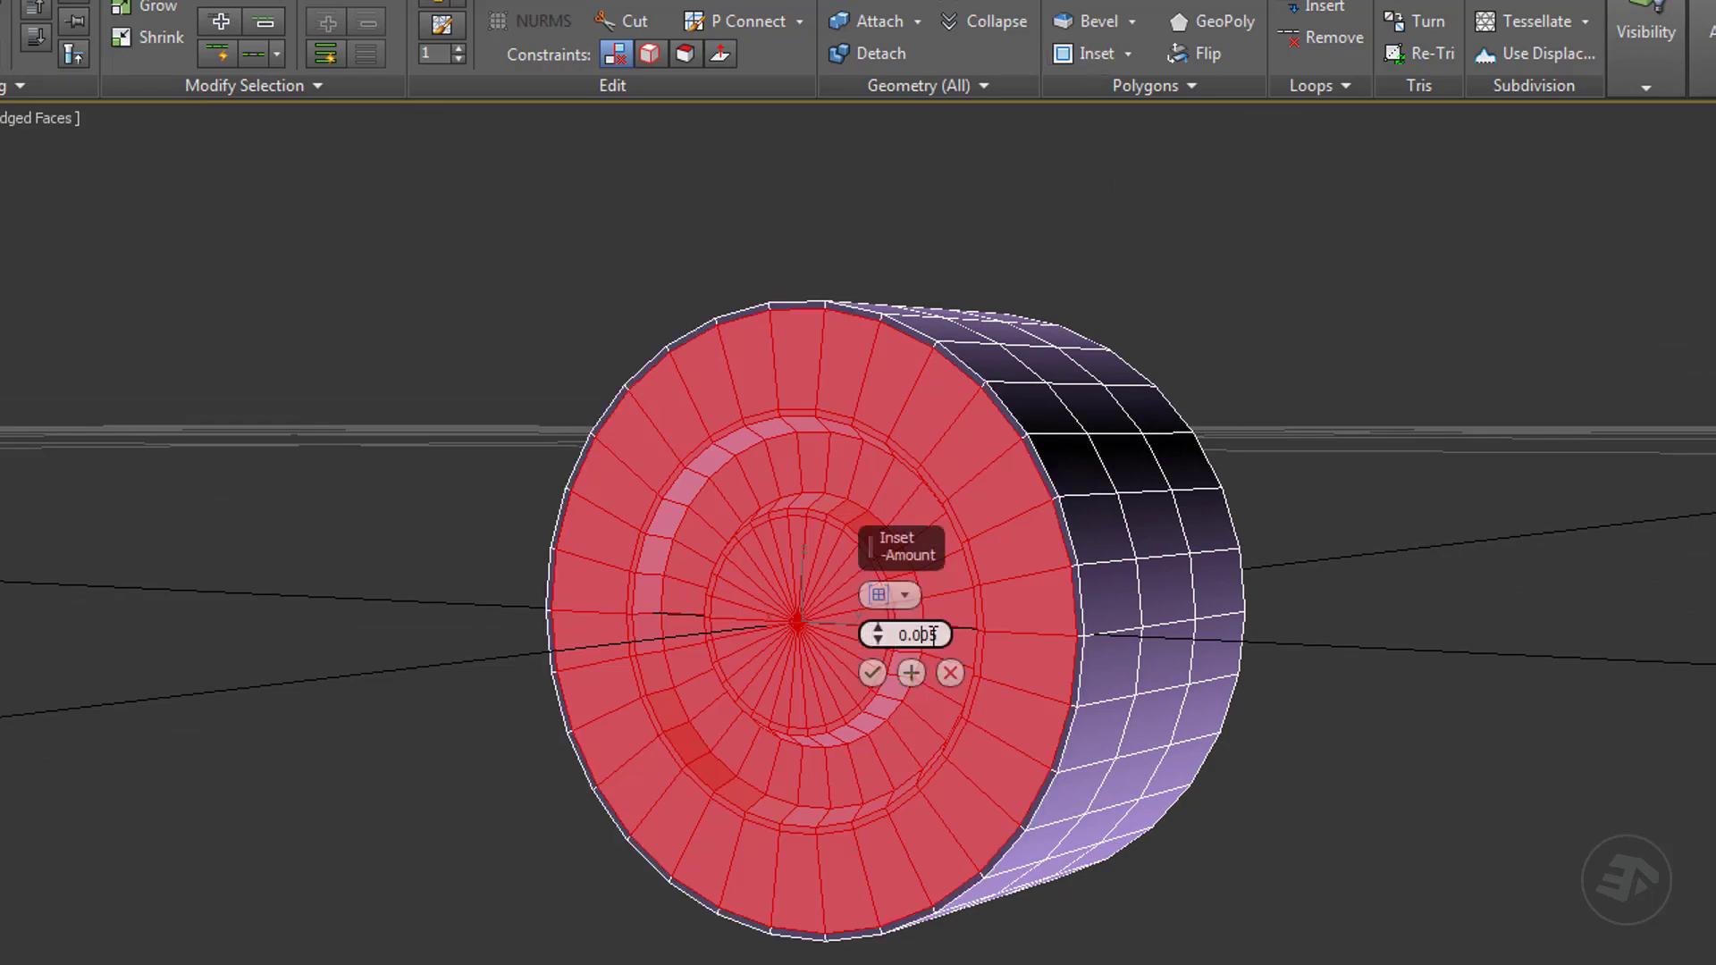
text(1)
key(Return)
click(871, 672)
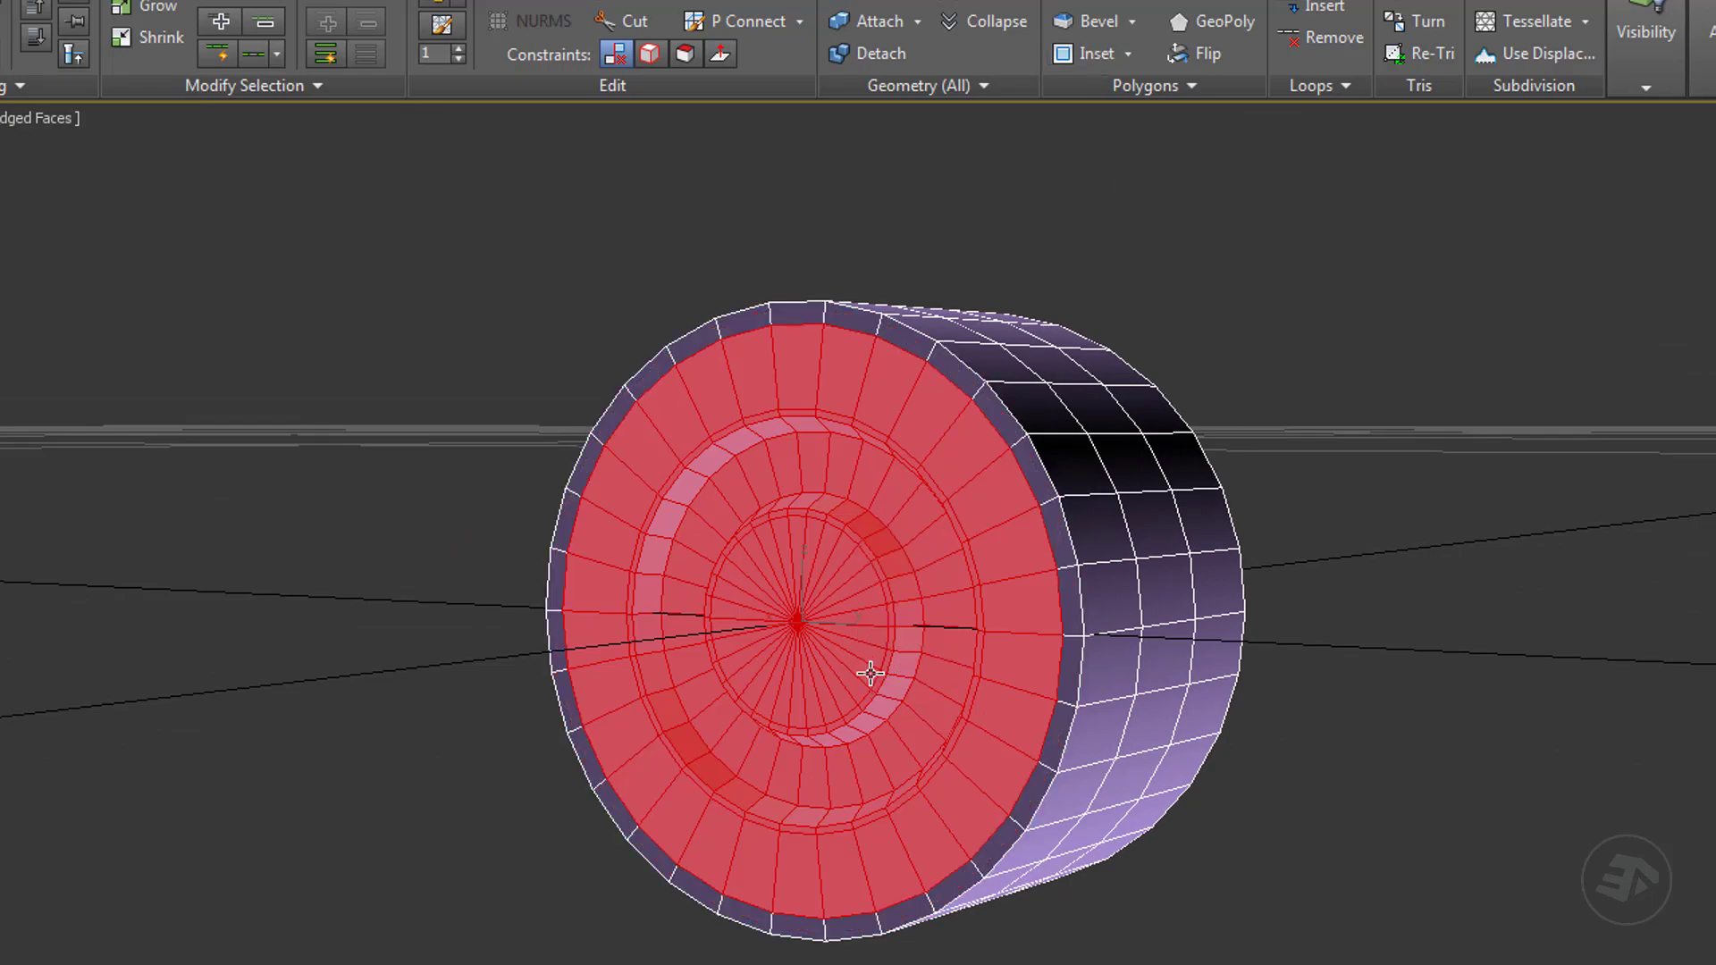
key(Delete)
Preview the wheel smoothed from the front, render a test frame and return to the unsmoothed mesh.
alt+middle_drag(873, 659, 588, 645)
key(ctrl+q)
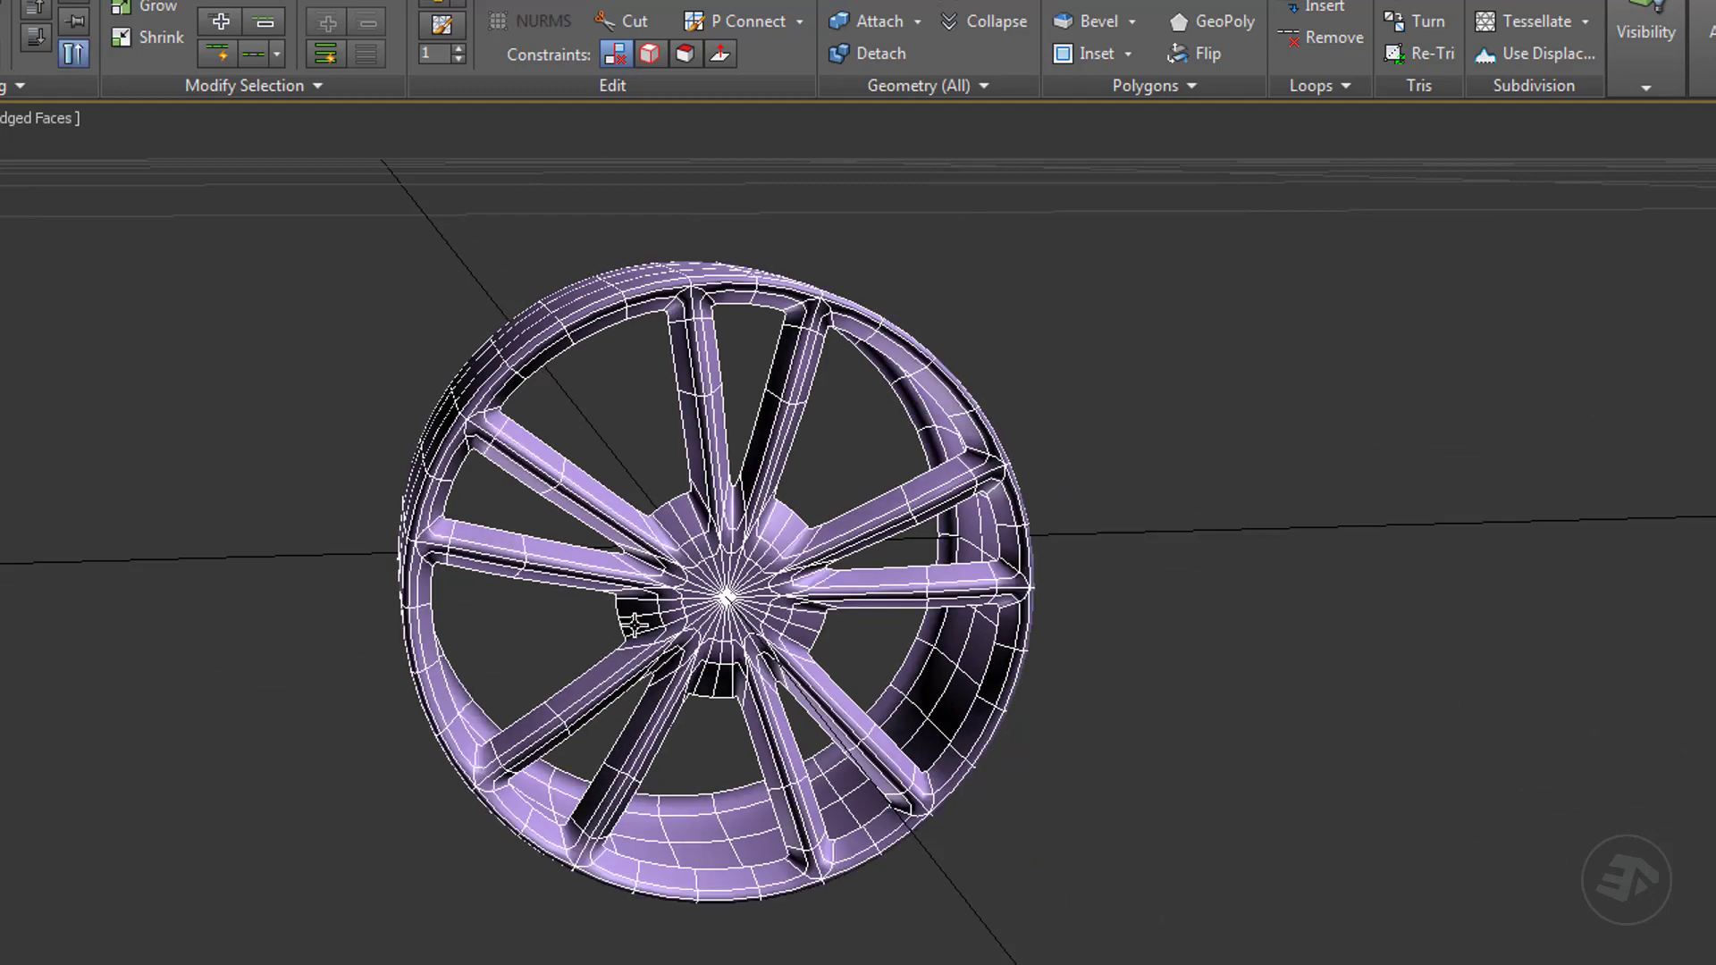
scroll(635, 625, up, 3)
key(shift+q)
click(1567, 198)
key(ctrl+q)
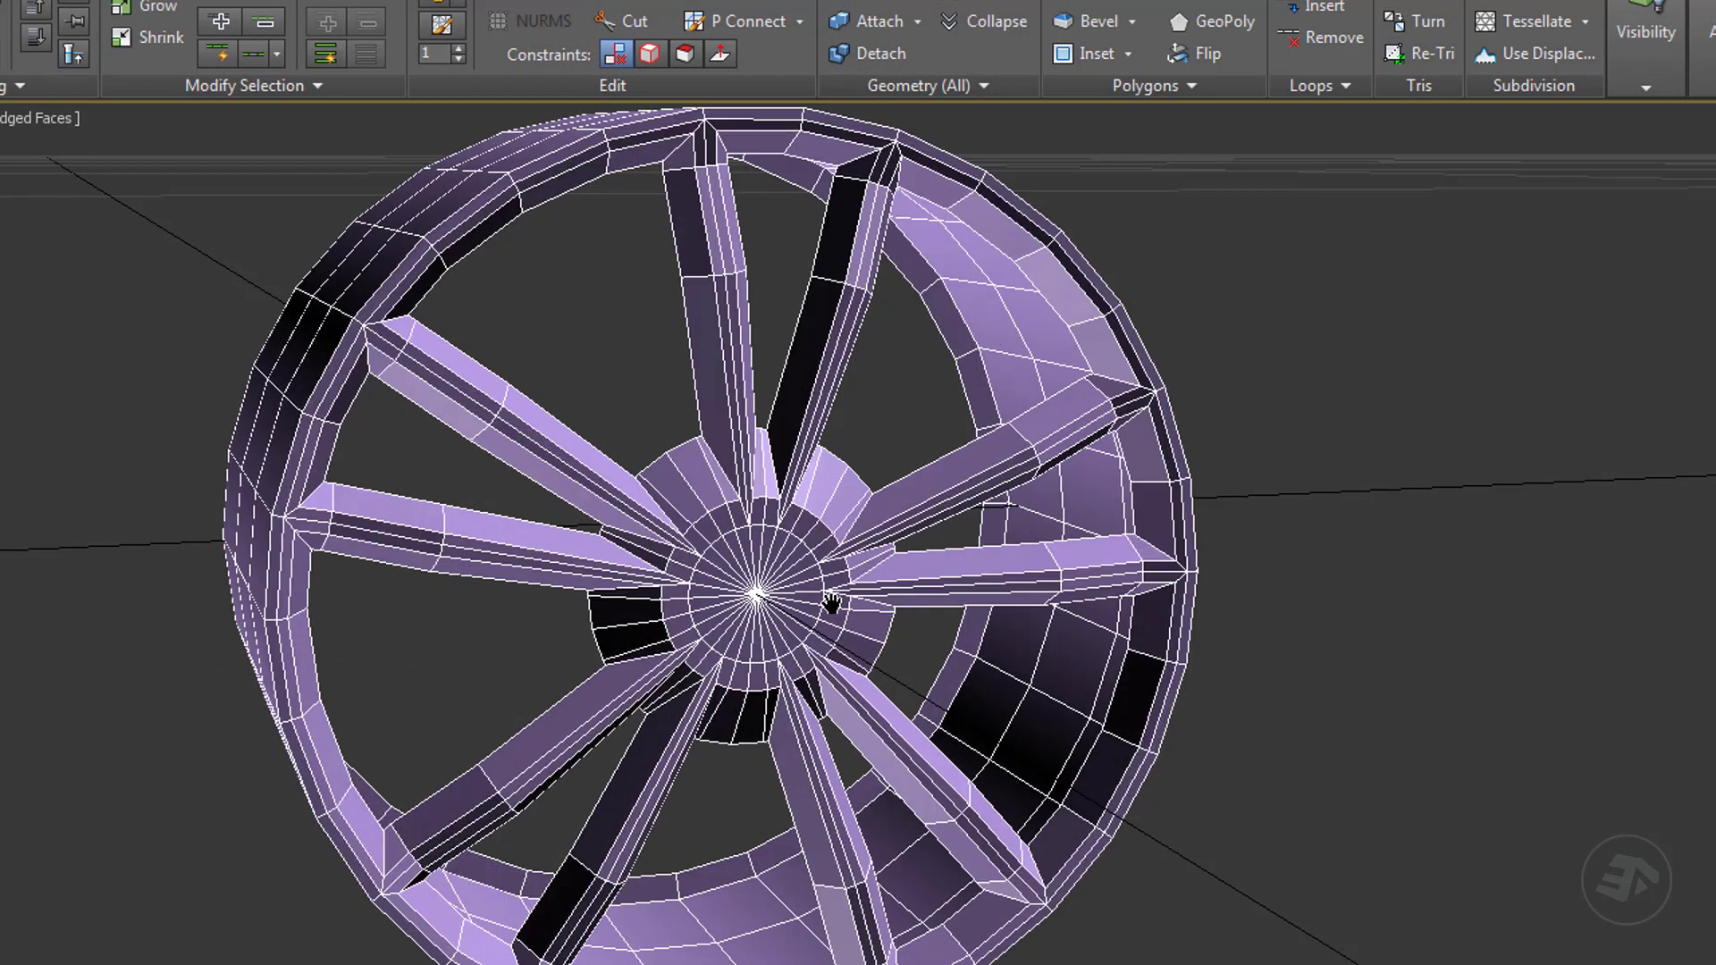
Select the edge loop around the hub's centre disc and scale it outward, closer to the hub's edge.
alt+middle_drag(826, 603, 722, 556)
scroll(722, 556, up, 4)
key(2)
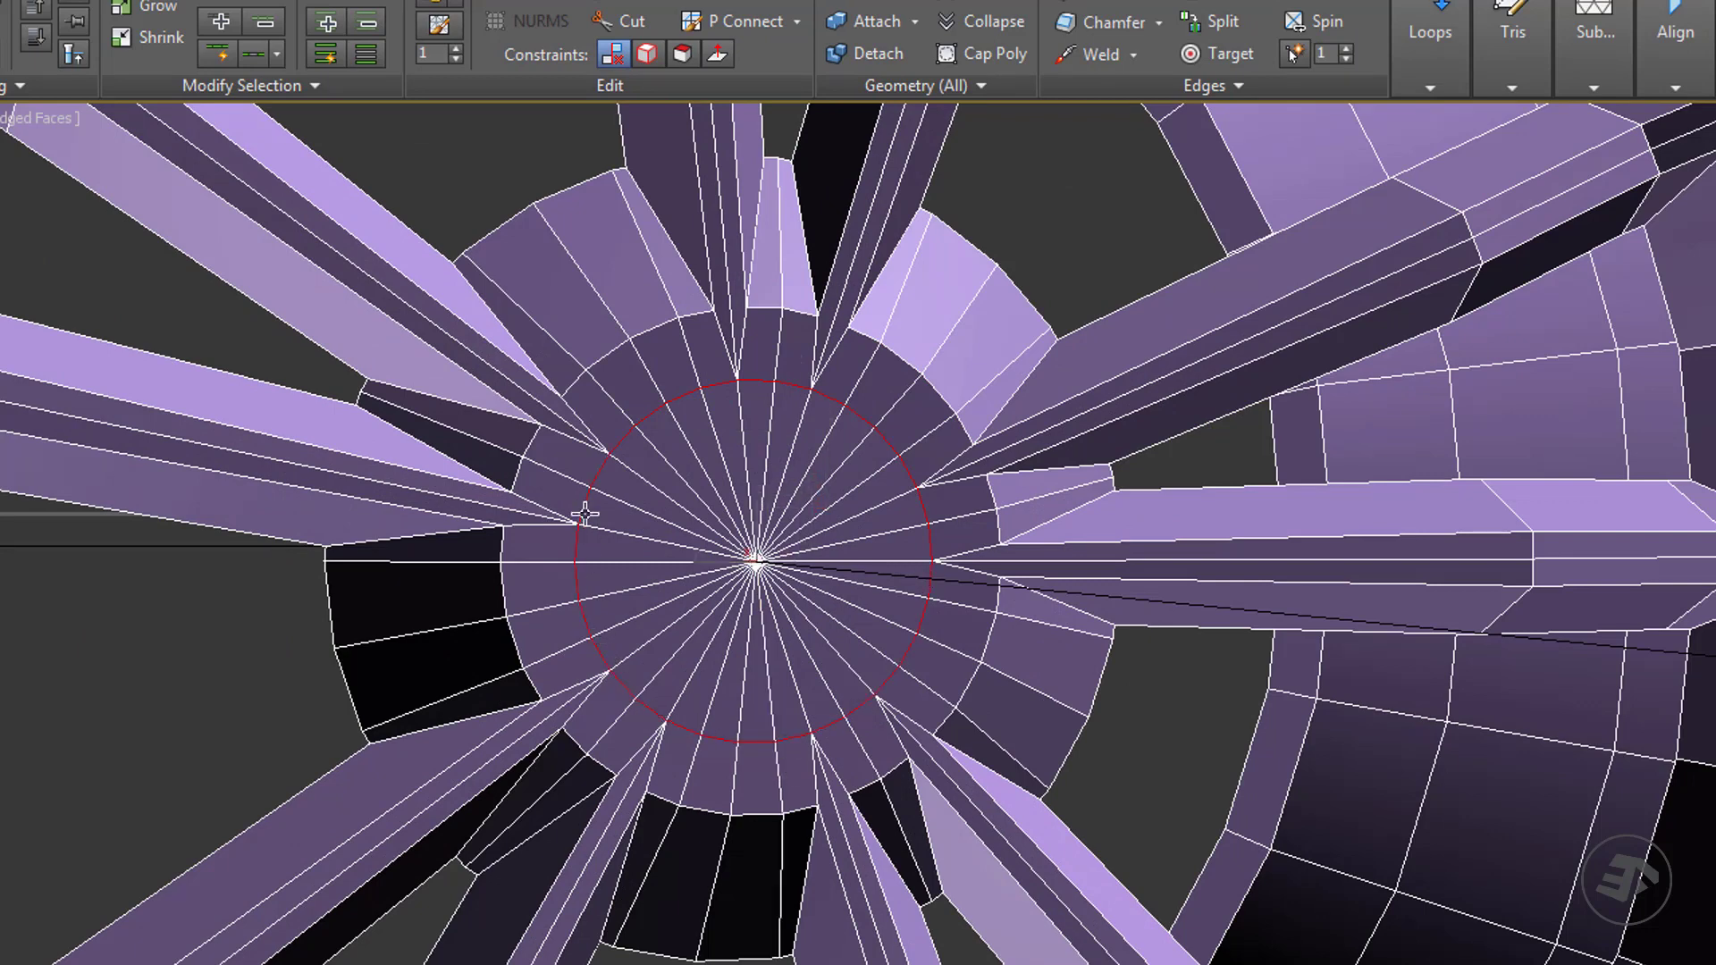
Select the polygons of the hub's centre disc and inset them to add a narrow support ring.
key(4)
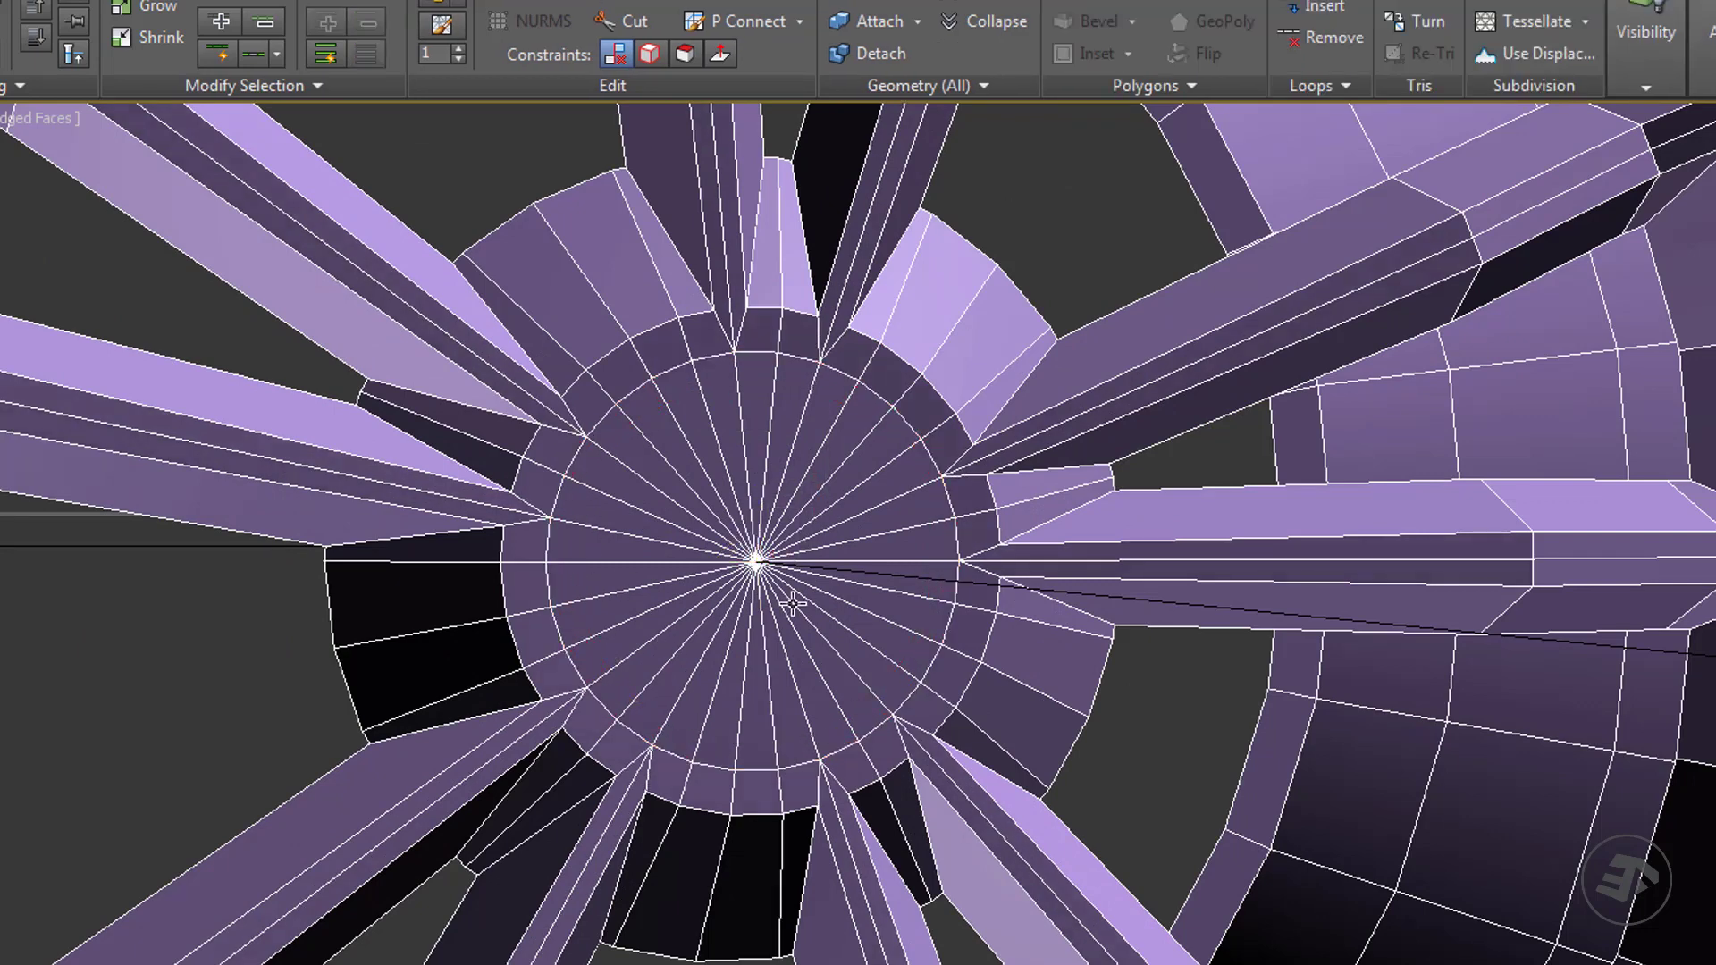
drag(789, 574, 743, 500)
key(ctrl+z)
key(q)
shift+click(1102, 61)
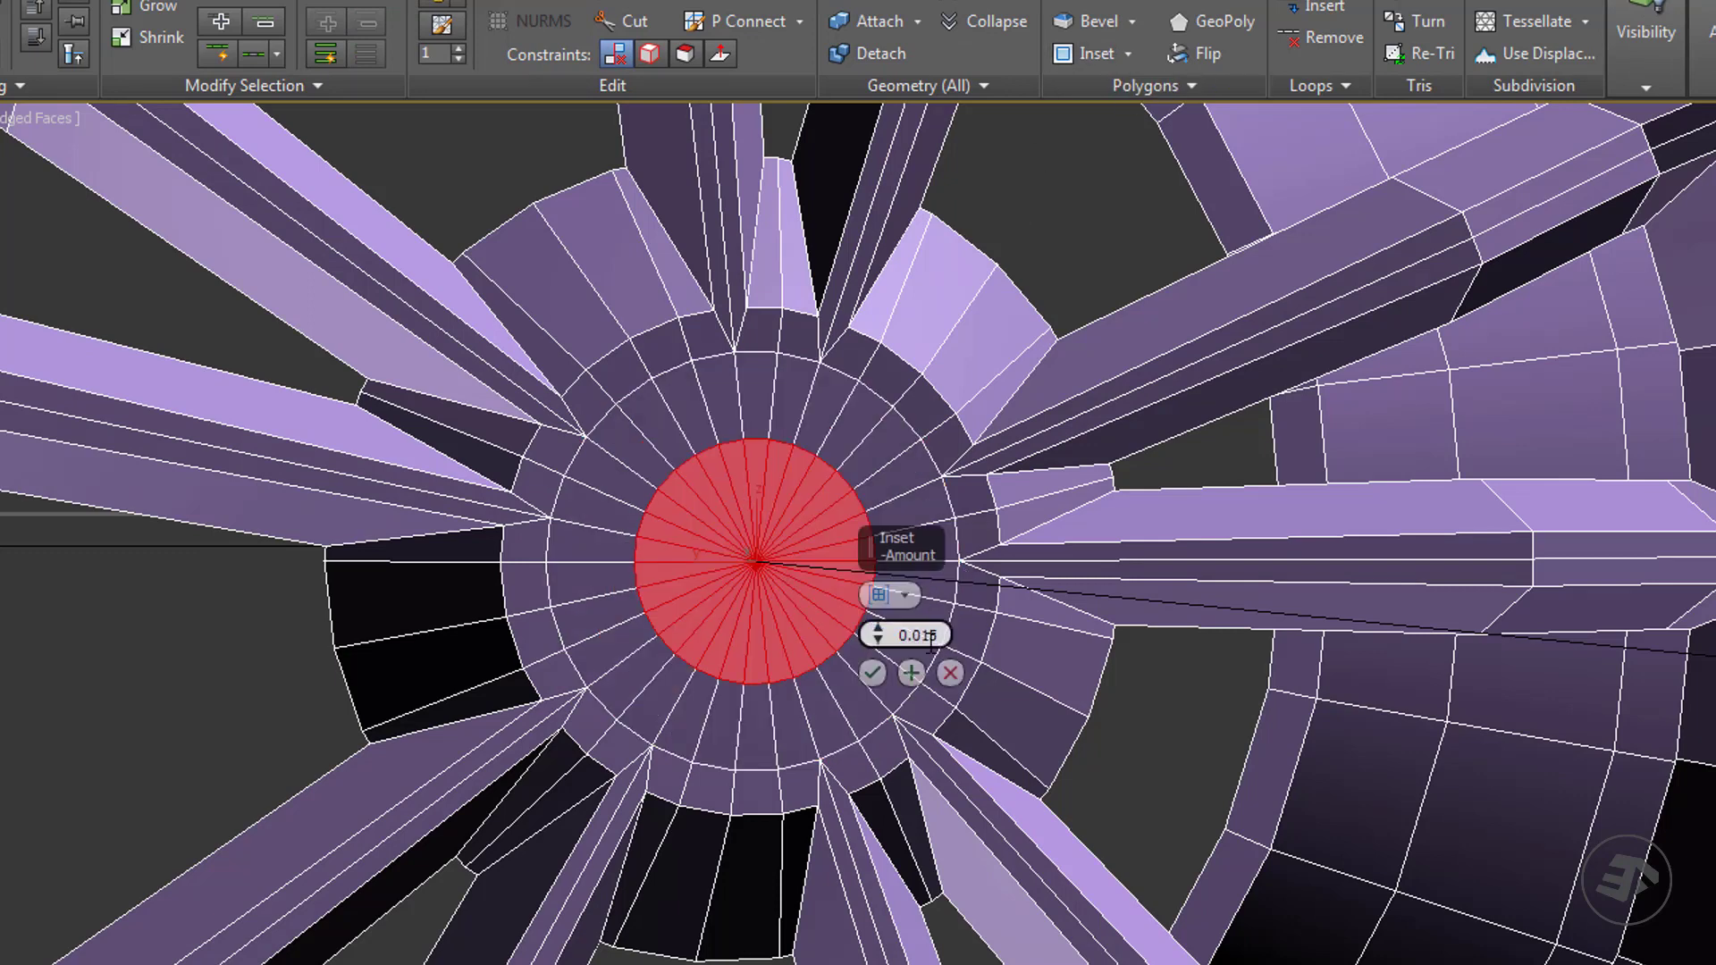
text(02)
key(Return)
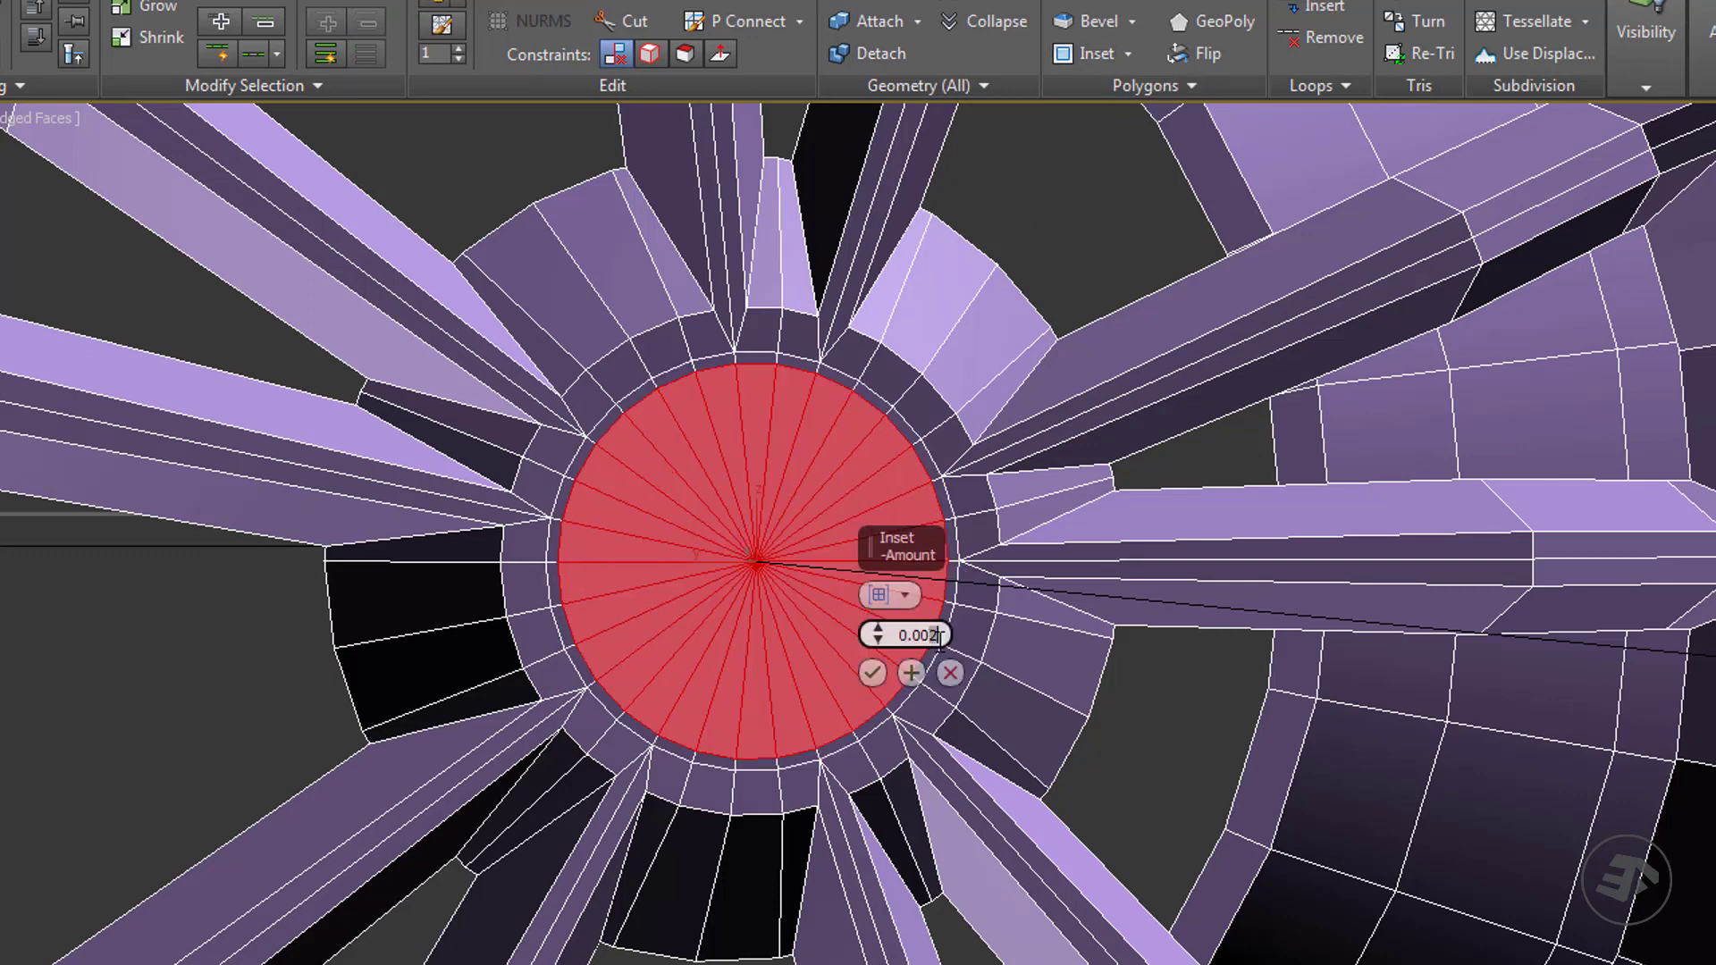
key(Return)
click(872, 671)
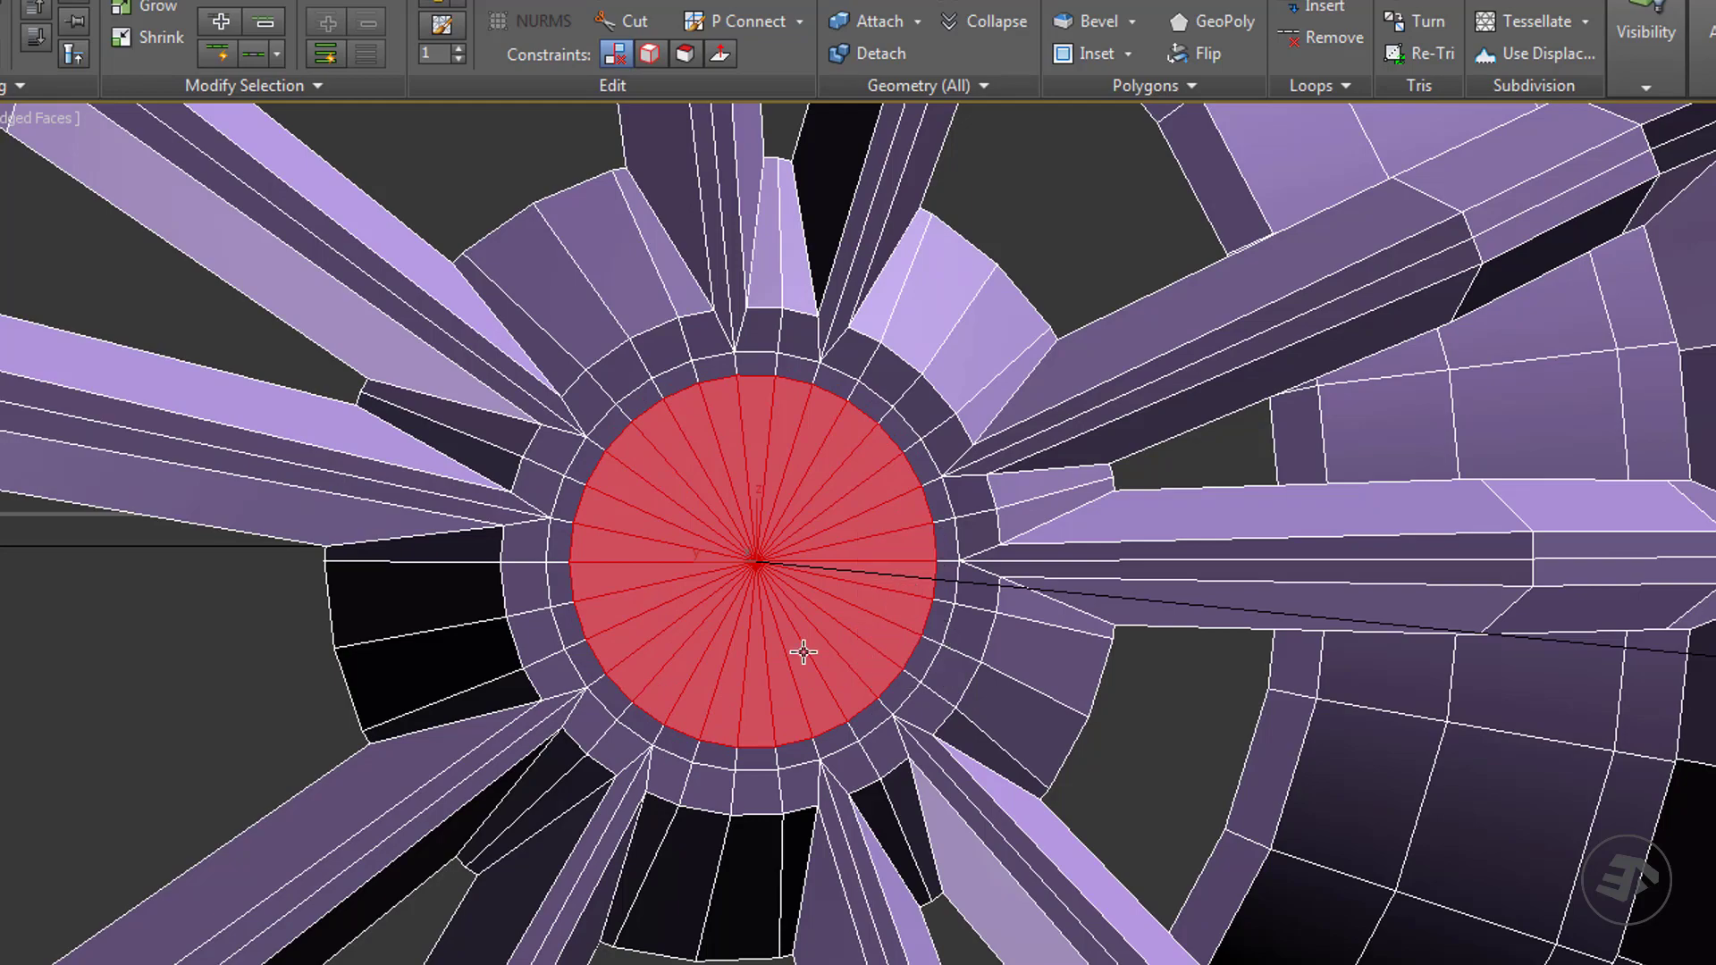
Render the smoothed wheel at an angle to check the hub's new support ring.
key(grave)
scroll(795, 650, down, 5)
alt+middle_drag(781, 648, 864, 672)
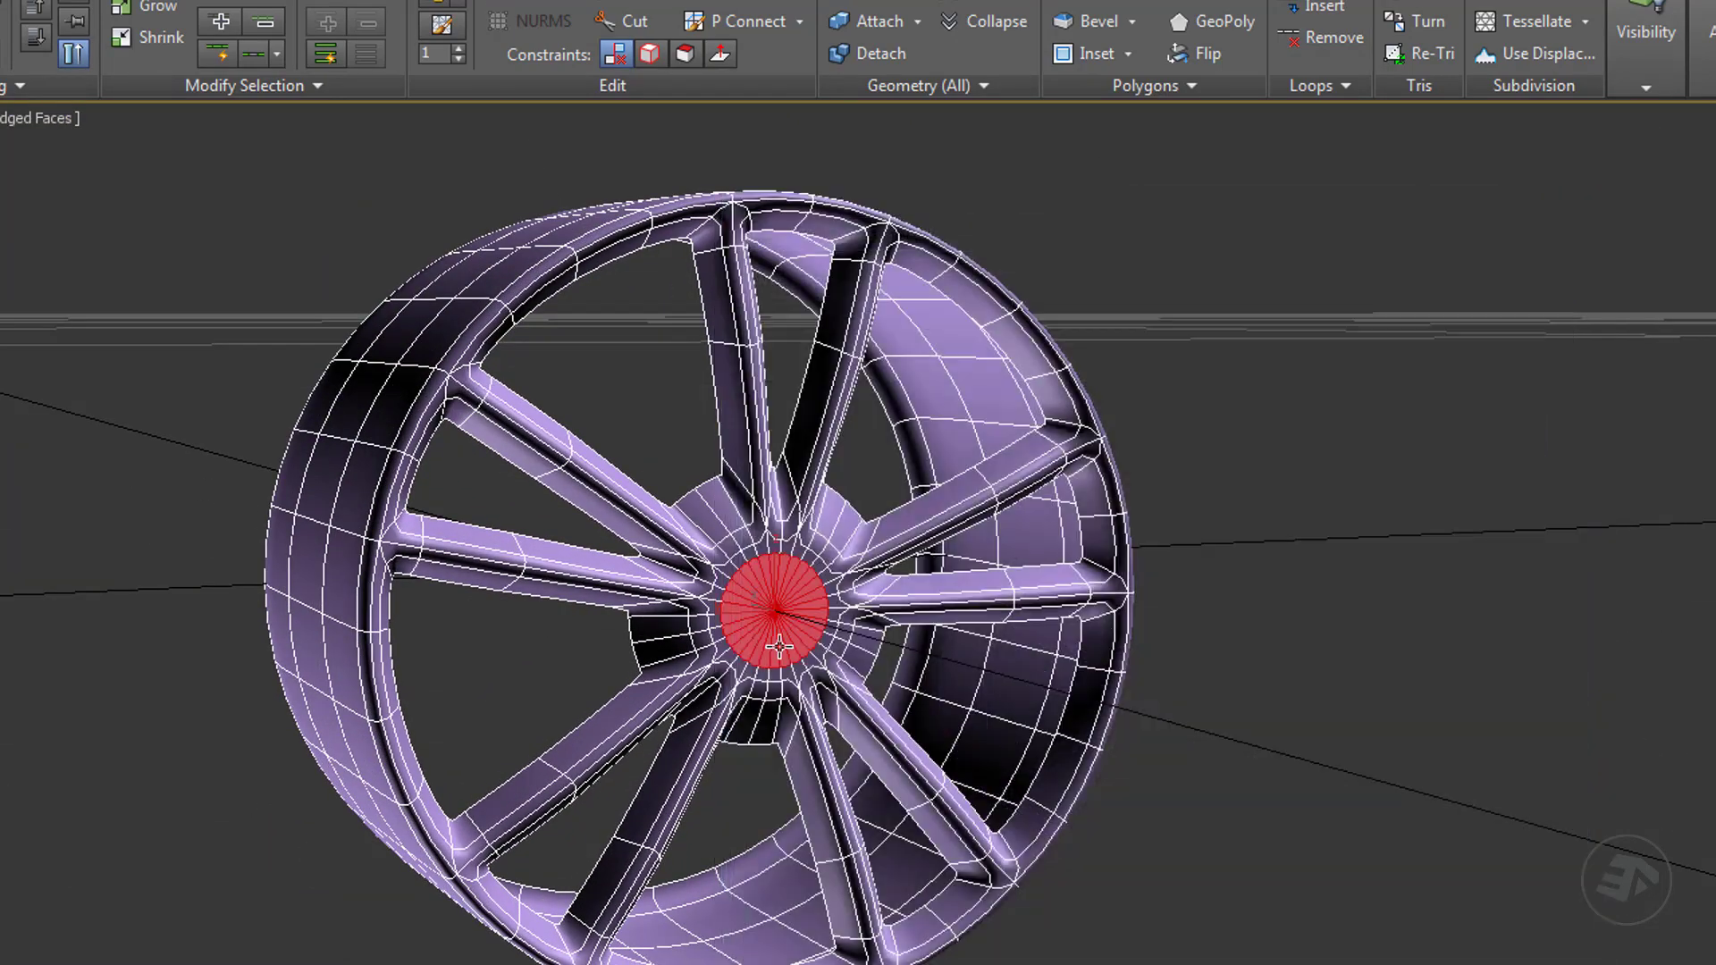
key(f)
key(grave)
Select a cross edge midway along one spoke, extend it to all similar edges, and try to scale them.
middle_drag(553, 770, 601, 737)
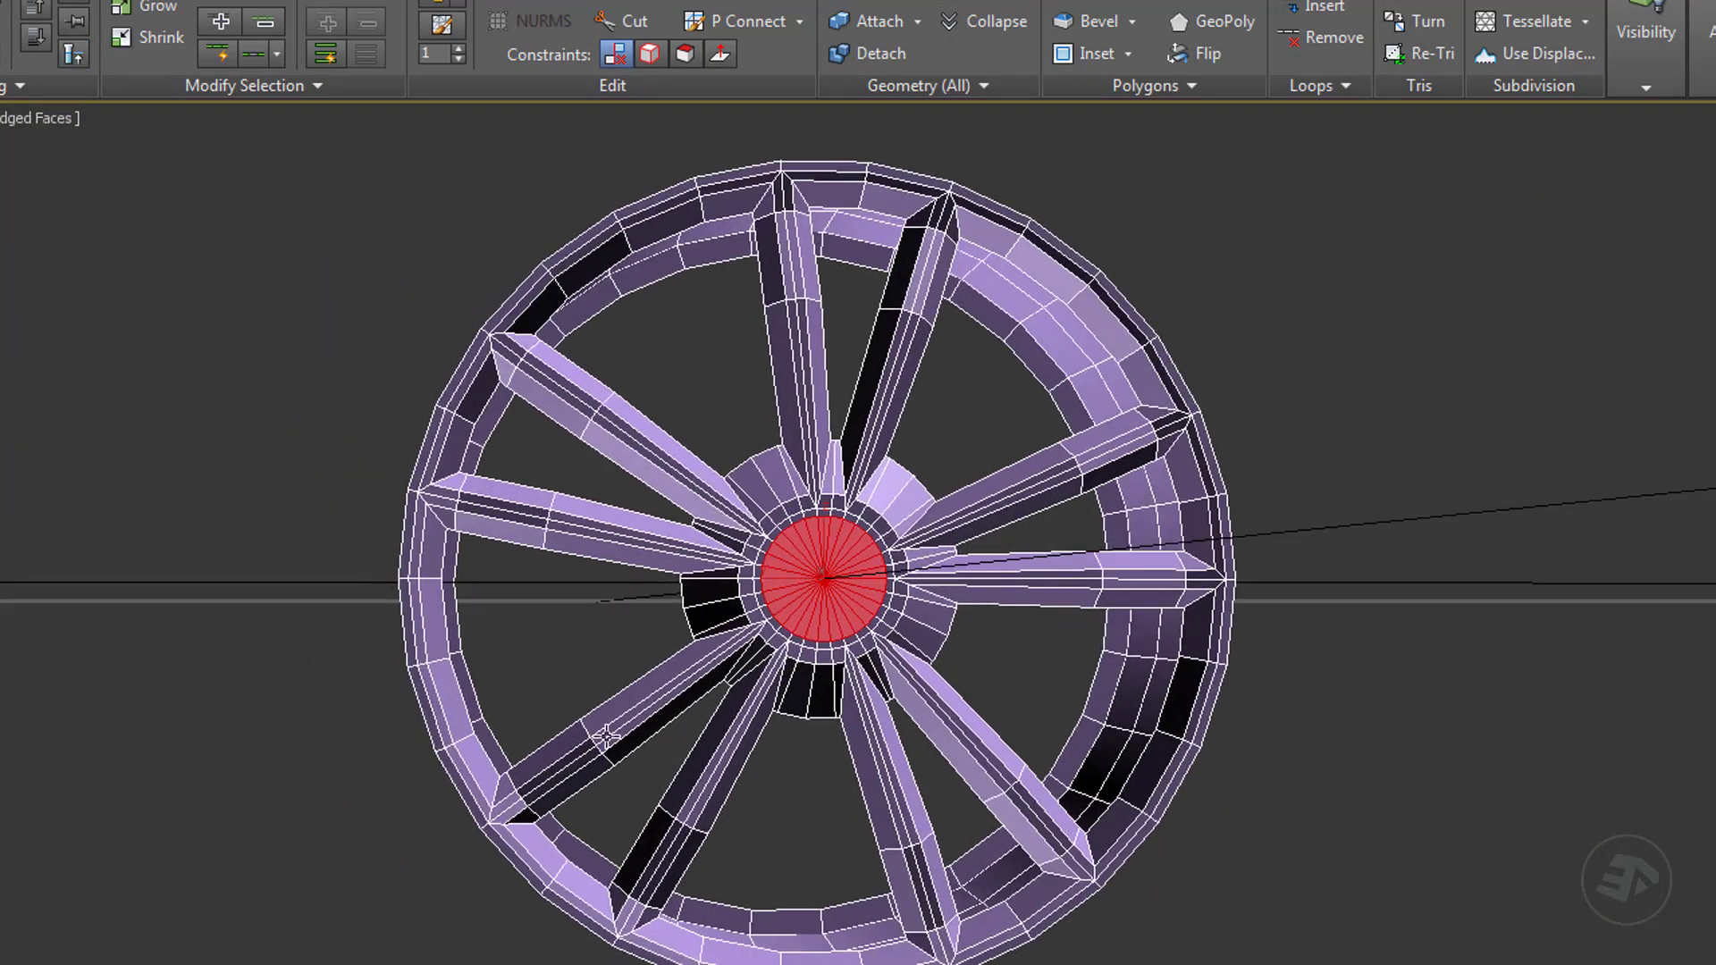
scroll(601, 738, up, 3)
click(514, 433)
key(2)
double_click(513, 435)
mouse_move(315, 86)
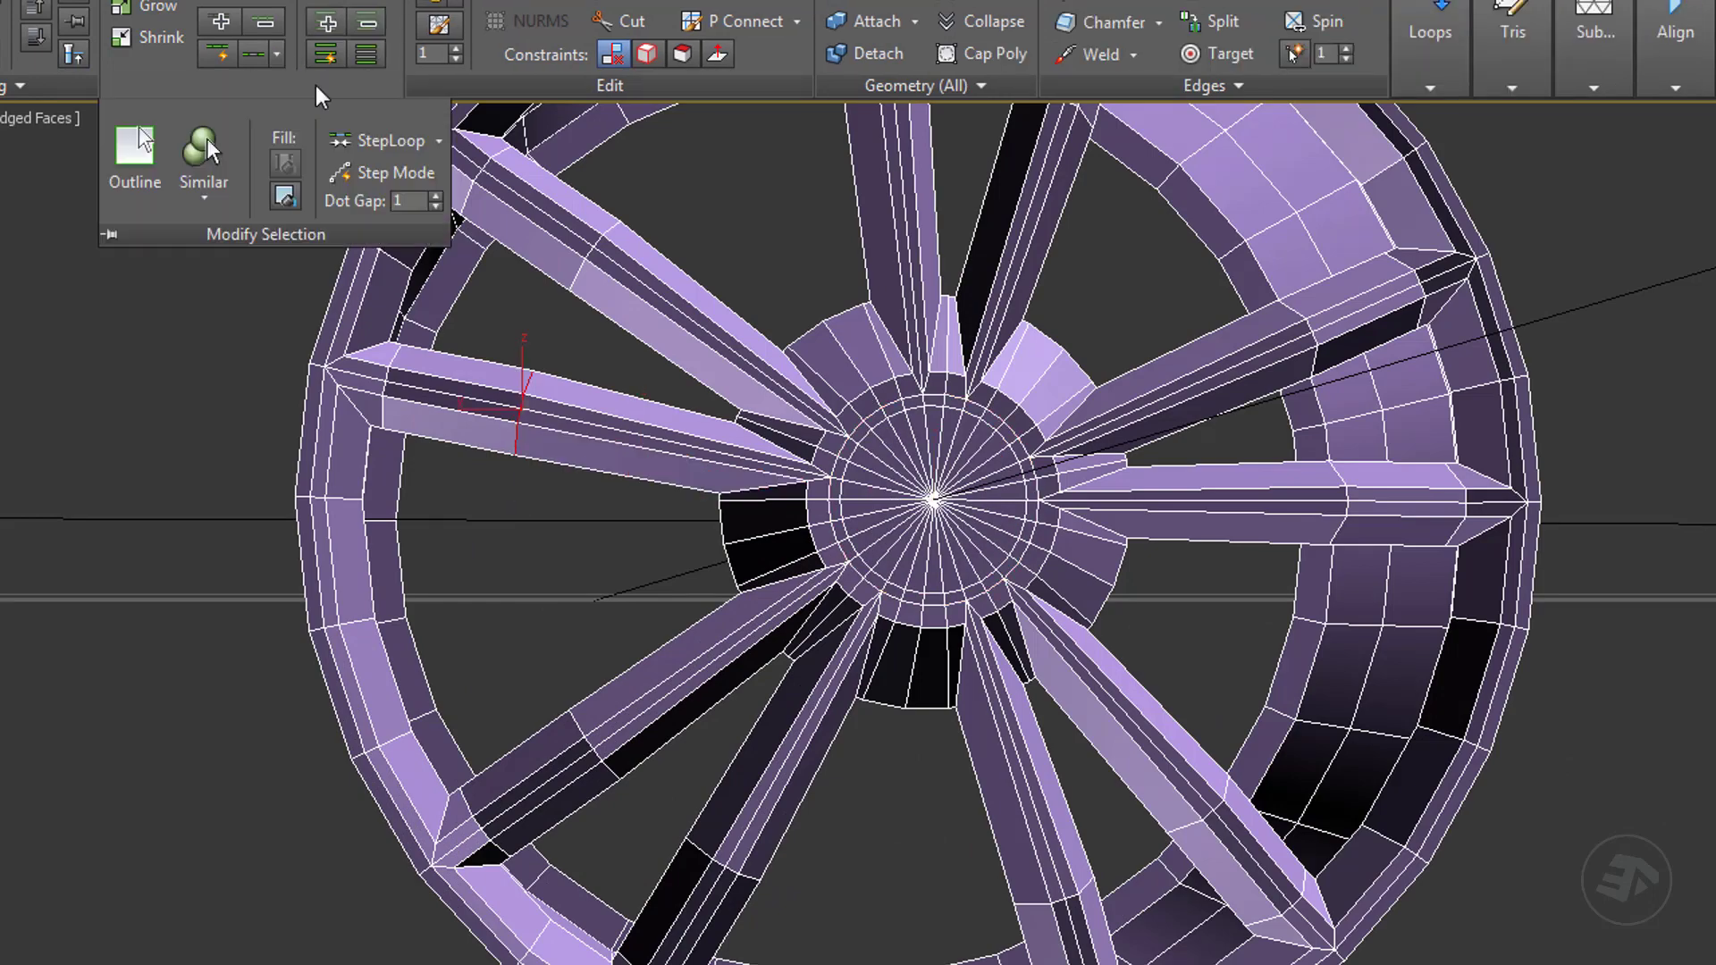
click(206, 143)
middle_drag(666, 404, 630, 529)
key(r)
drag(882, 629, 887, 657)
Select the border edges of a spoke opening and extend the selection to all similar edges.
scroll(799, 672, down, 3)
alt+middle_drag(799, 673, 715, 704)
click(965, 450)
mouse_move(314, 86)
click(206, 145)
alt+middle_drag(681, 616, 814, 705)
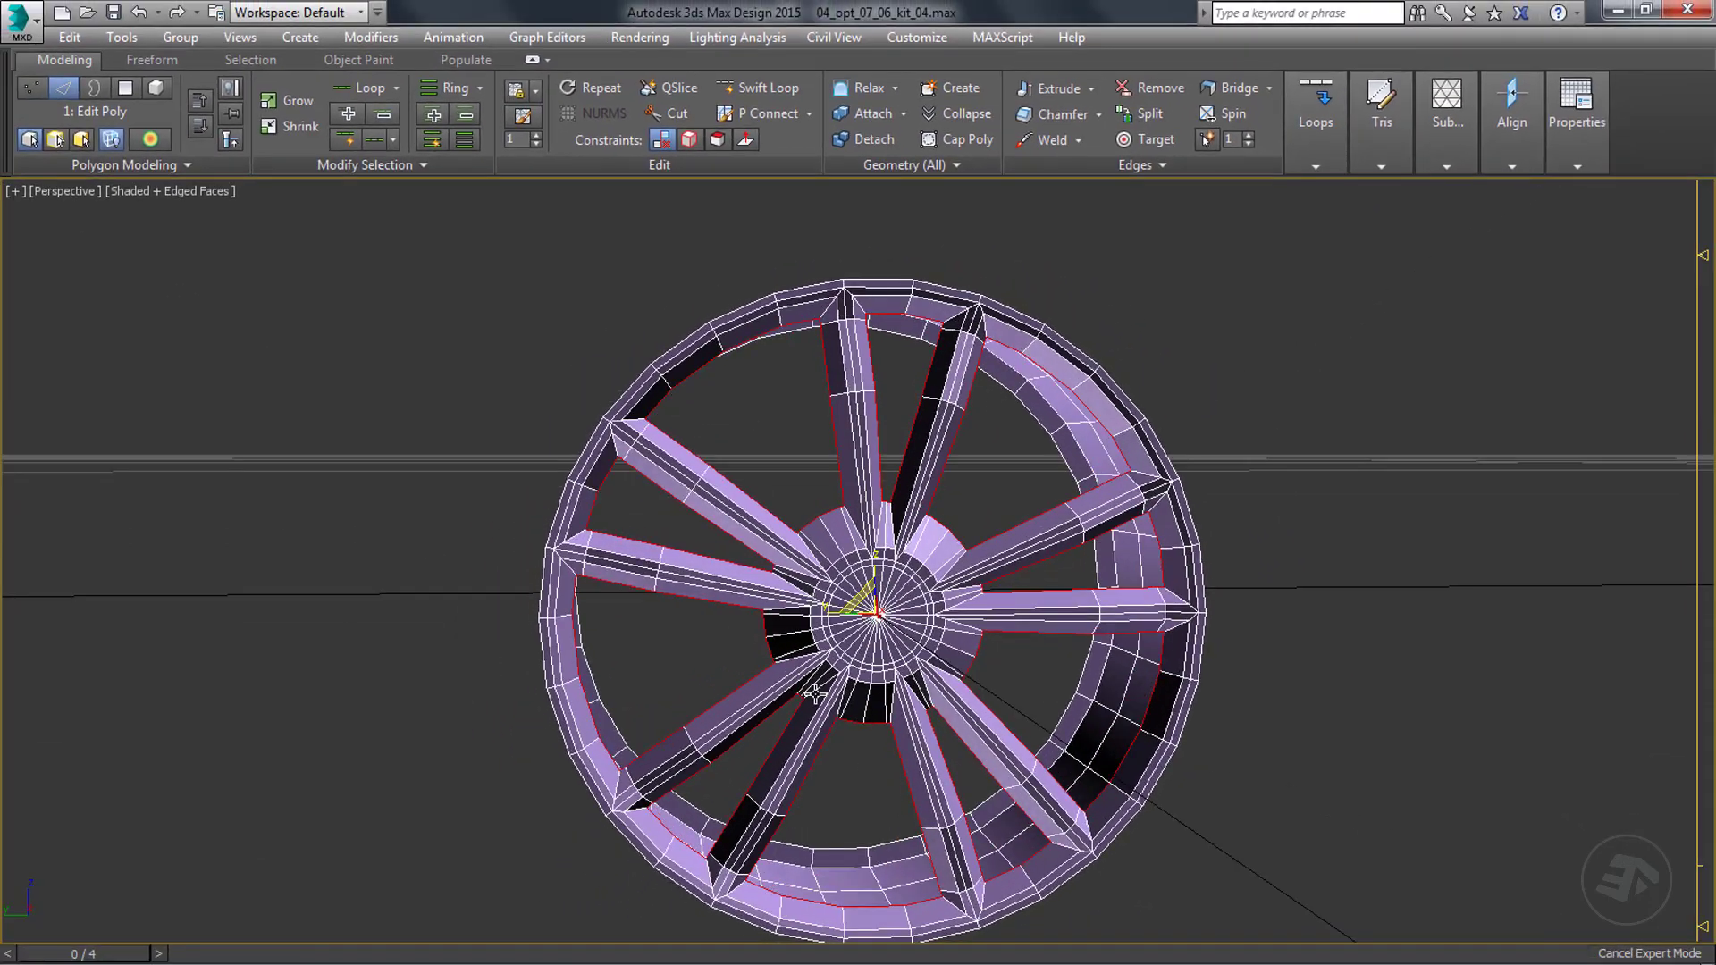
Select side vertices midway along the spokes, extend them to all similar vertices, and try to scale them toward the rim.
scroll(871, 511, up, 3)
key(1)
click(809, 344)
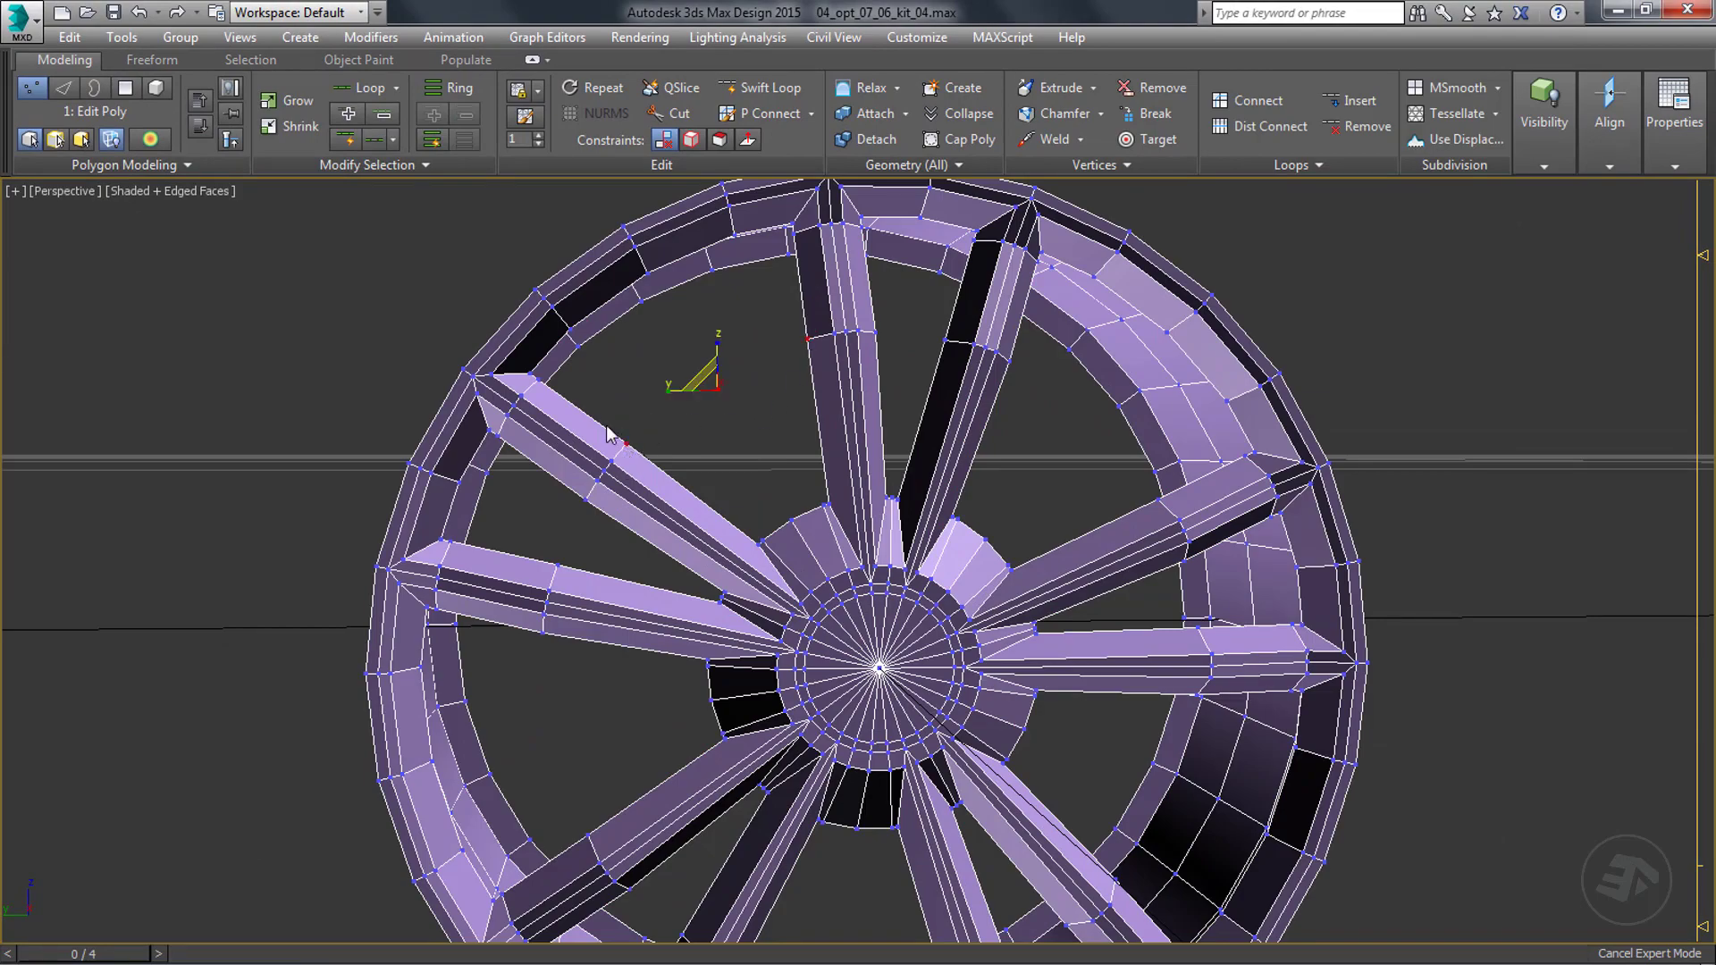
mouse_move(368, 166)
click(334, 234)
drag(860, 650, 854, 641)
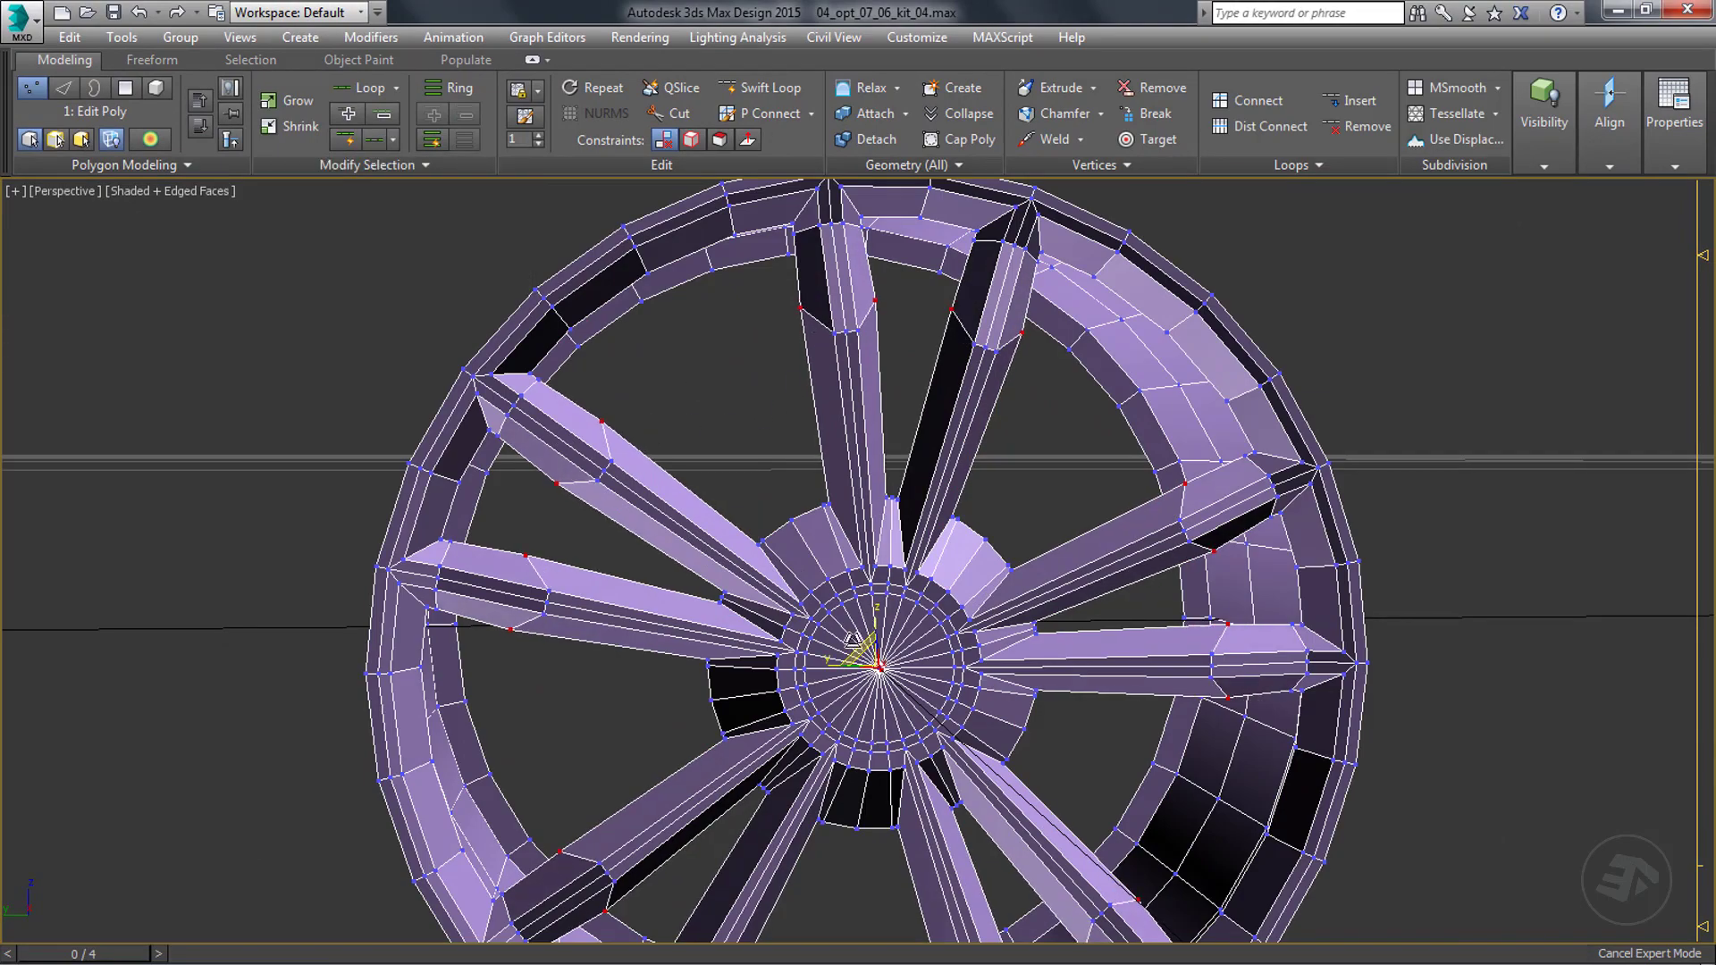
Select the side vertices at a spoke's rim end, extend them to all similar vertices, and try to scale them about the wheel's centre.
alt+middle_drag(762, 398, 750, 340)
click(872, 285)
alt+middle_drag(870, 299, 851, 347)
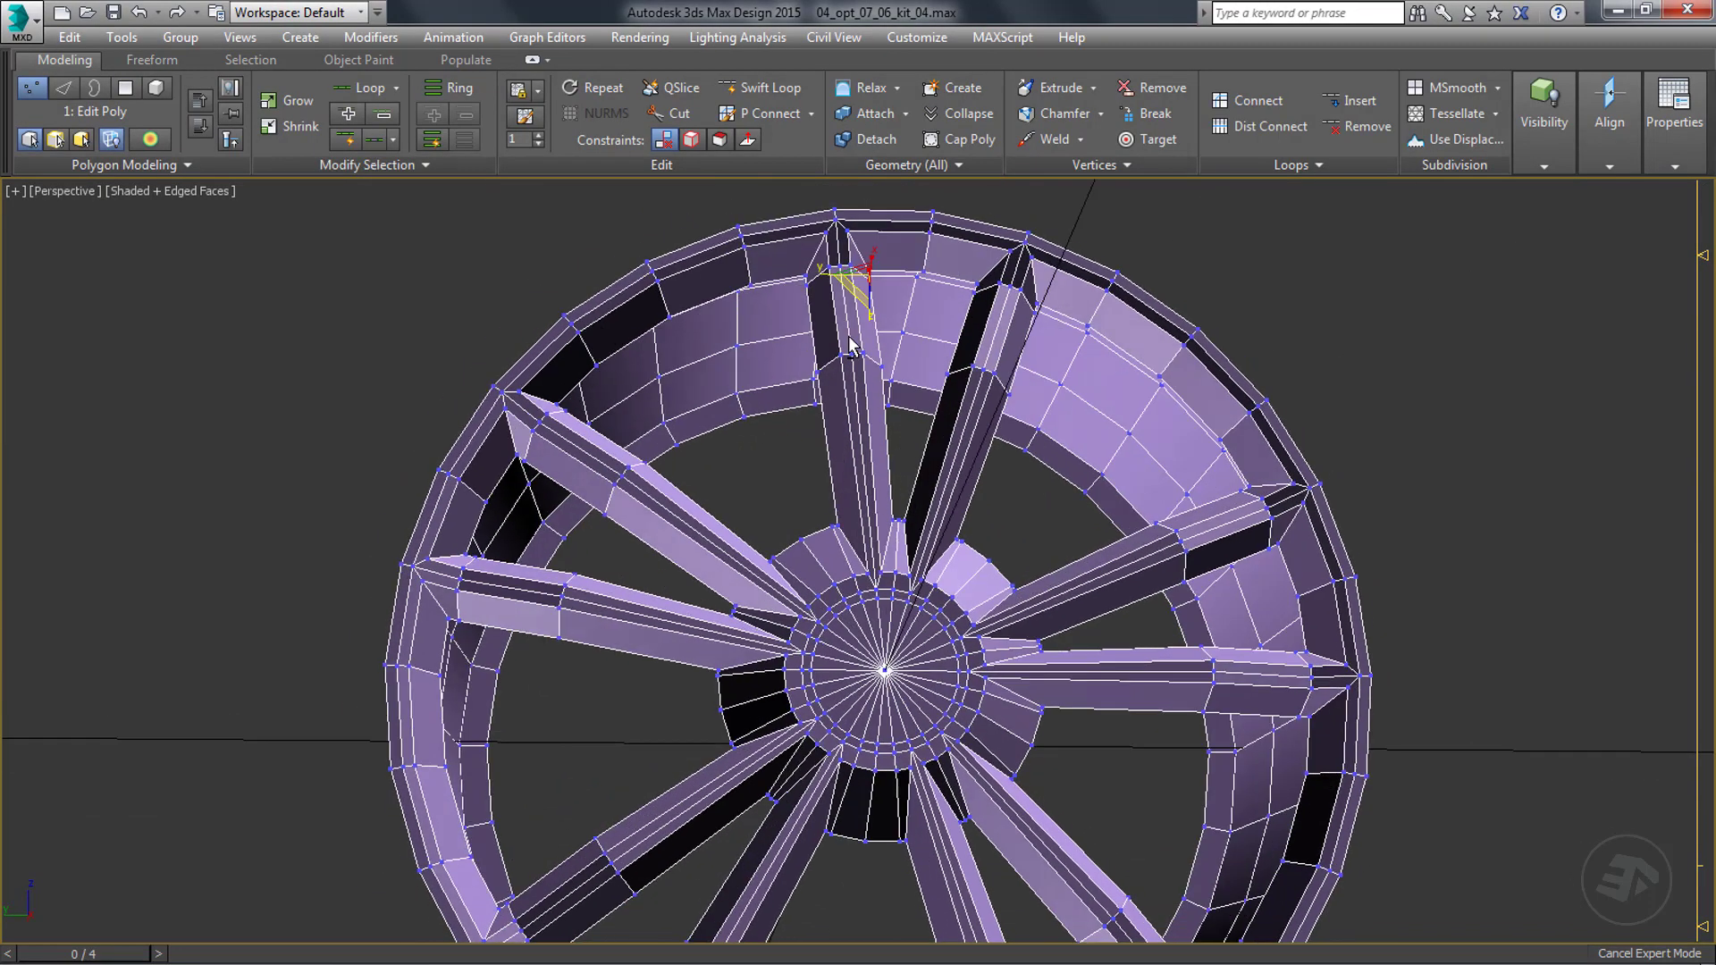
ctrl+click(806, 281)
key(q)
alt+middle_drag(808, 286, 776, 519)
scroll(838, 284, up, 4)
ctrl+click(784, 286)
scroll(777, 436, down, 2)
mouse_move(379, 167)
click(334, 235)
scroll(778, 526, down, 4)
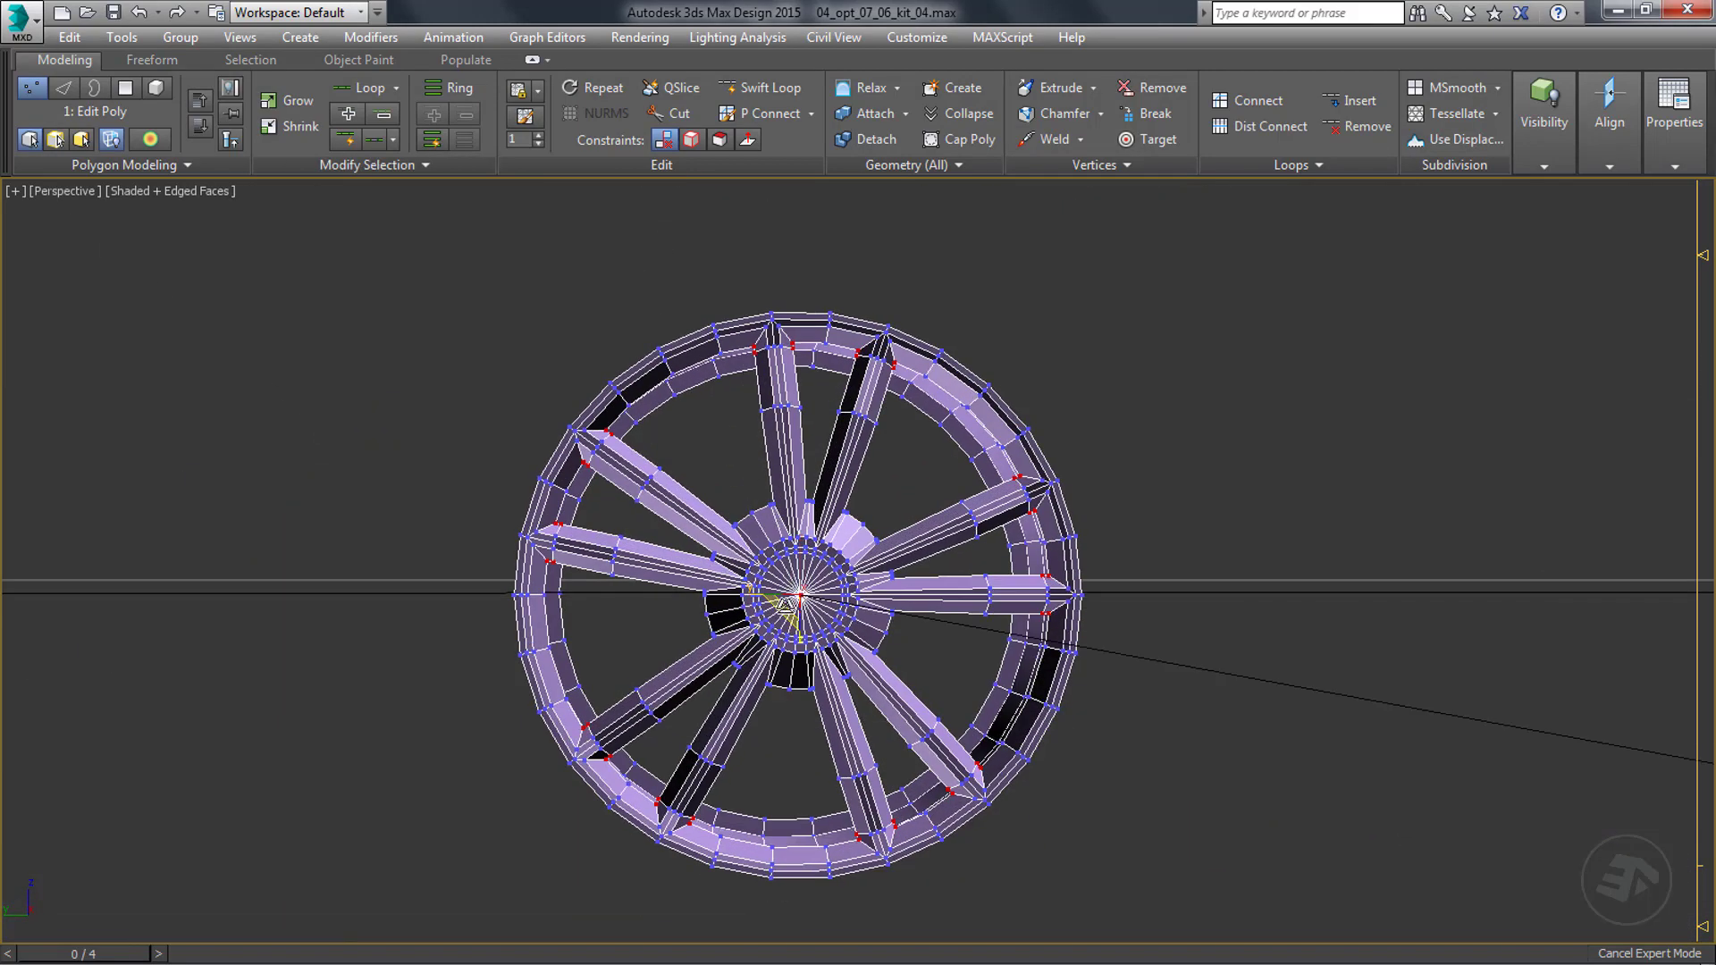
drag(784, 605, 792, 612)
key(ctrl+z)
Preview and render the smoothed wheel, and examine the junctions between the spokes and the rim up close.
alt+middle_drag(676, 681, 759, 701)
key(ctrl+e)
key(shift+q)
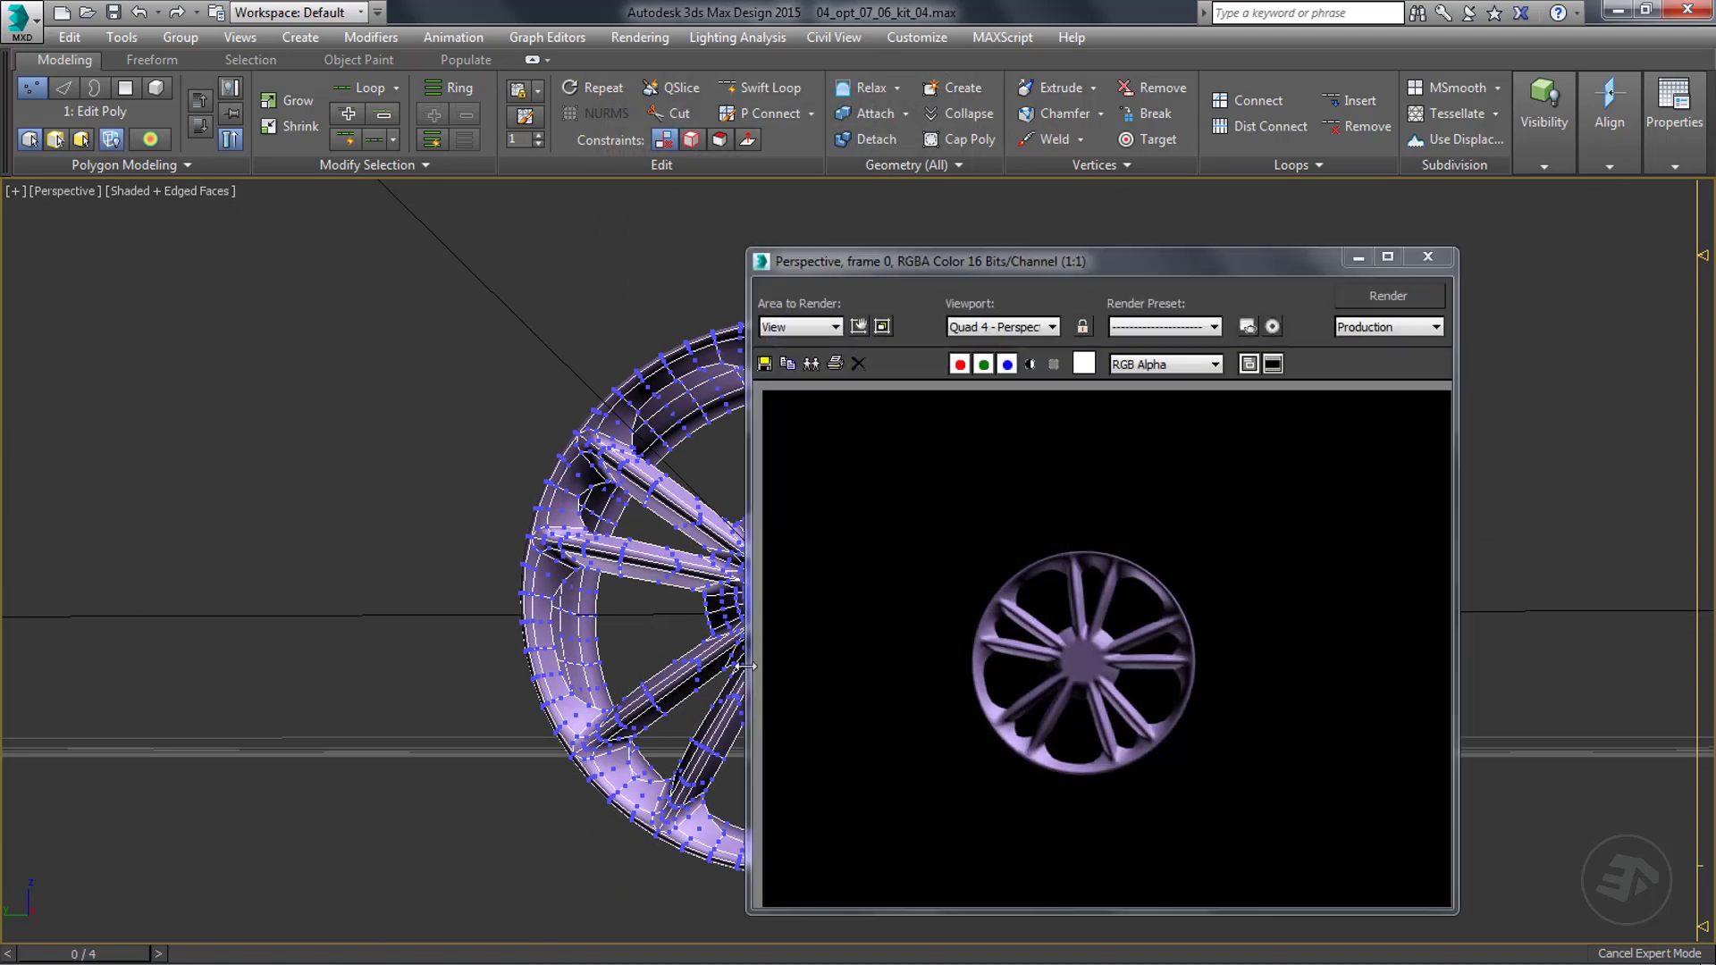
alt+middle_drag(577, 630, 627, 659)
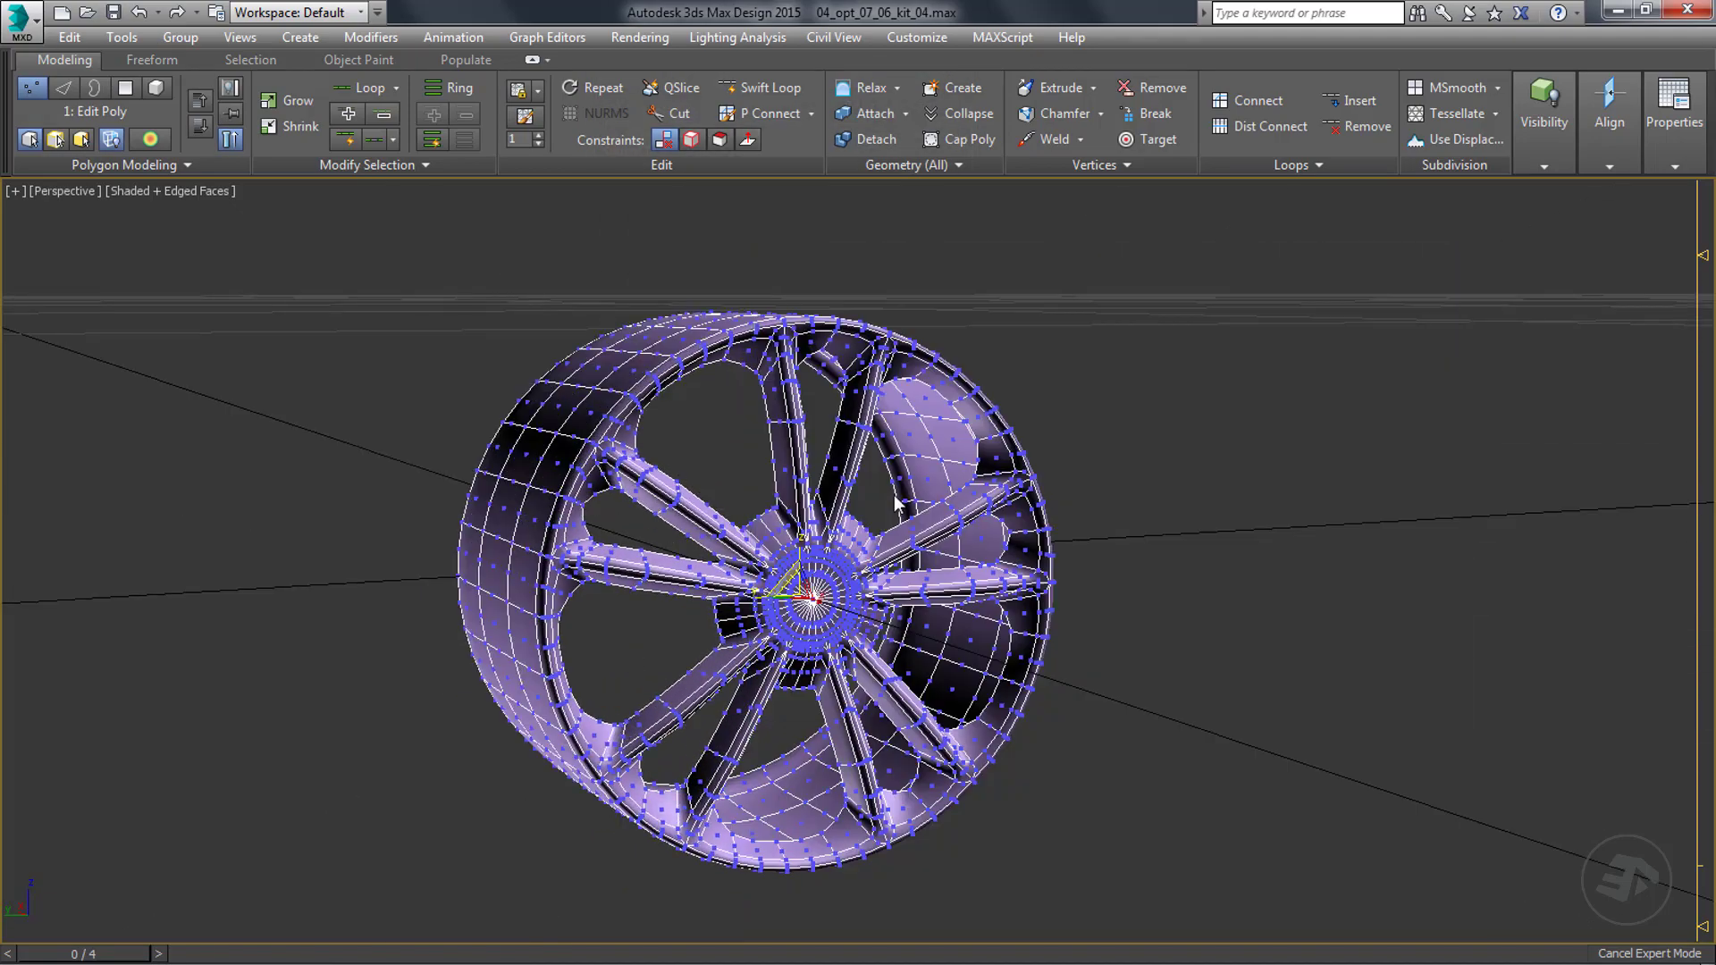
scroll(616, 598, up, 5)
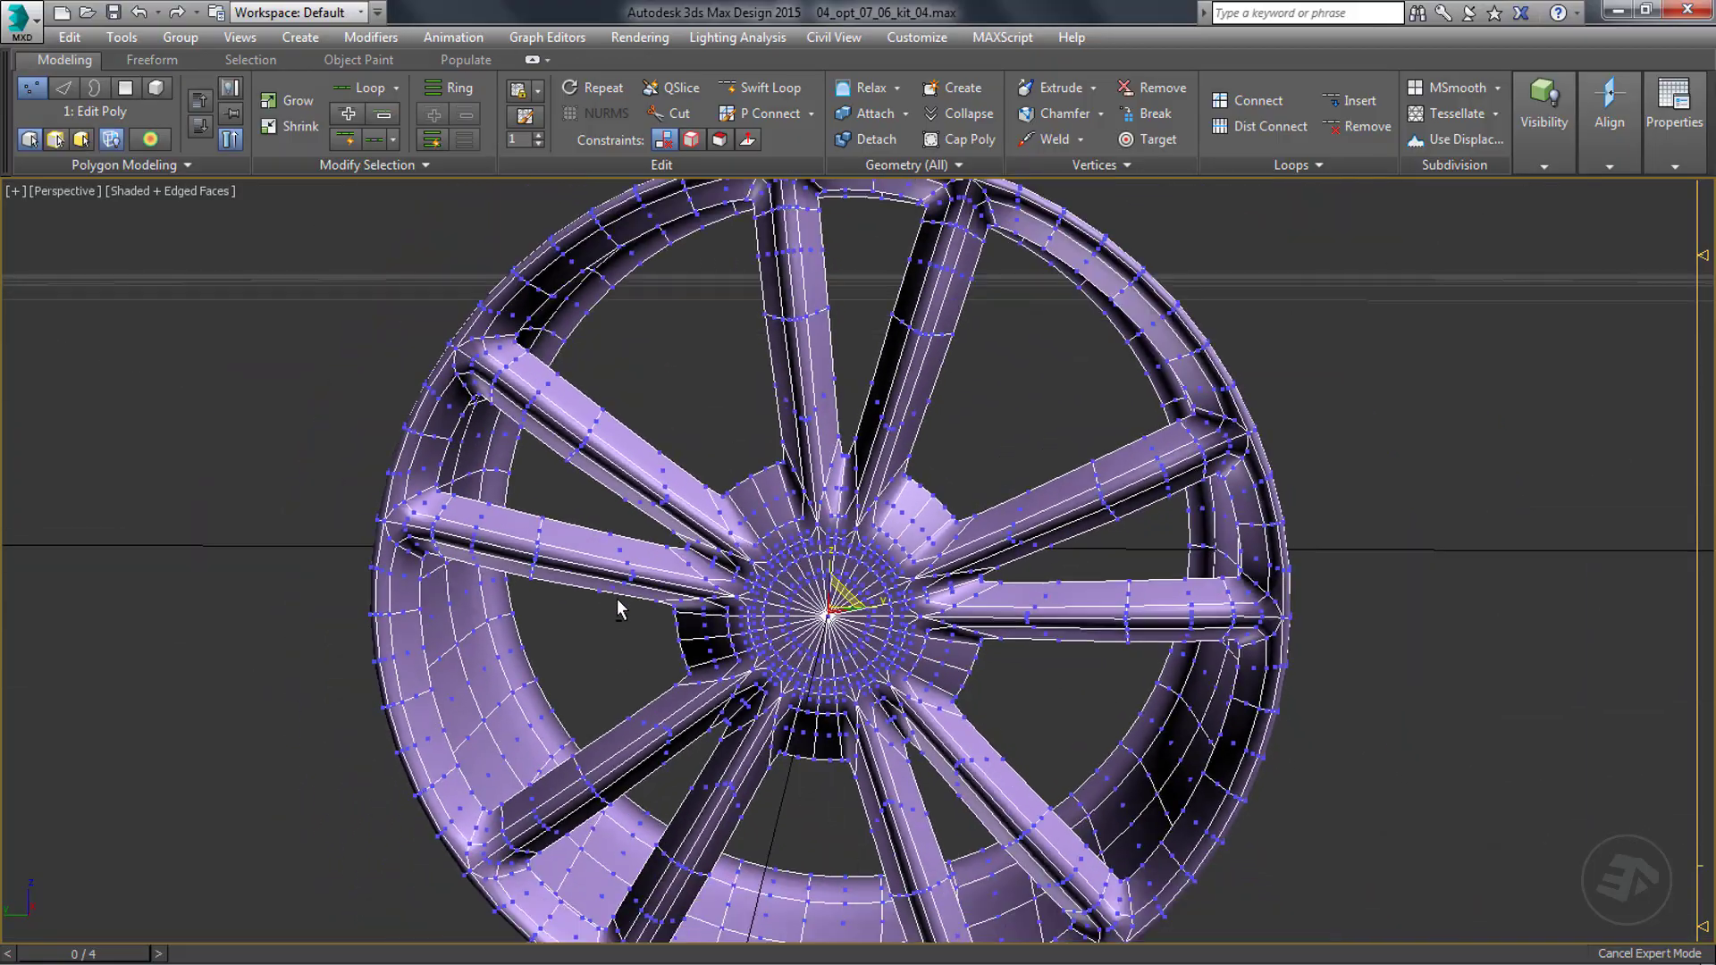
mouse_move(617, 598)
alt+middle_down()
mouse_move(659, 587)
mouse_move(613, 607)
mouse_move(744, 634)
mouse_move(675, 581)
mouse_move(616, 577)
mouse_move(753, 631)
mouse_move(650, 612)
mouse_move(706, 603)
mouse_move(651, 589)
mouse_move(609, 607)
alt+middle_up()
scroll(613, 608, down, 5)
scroll(744, 642, up, 4)
key(2)
scroll(650, 612, up, 4)
scroll(662, 598, down, 2)
scroll(994, 480, up, 5)
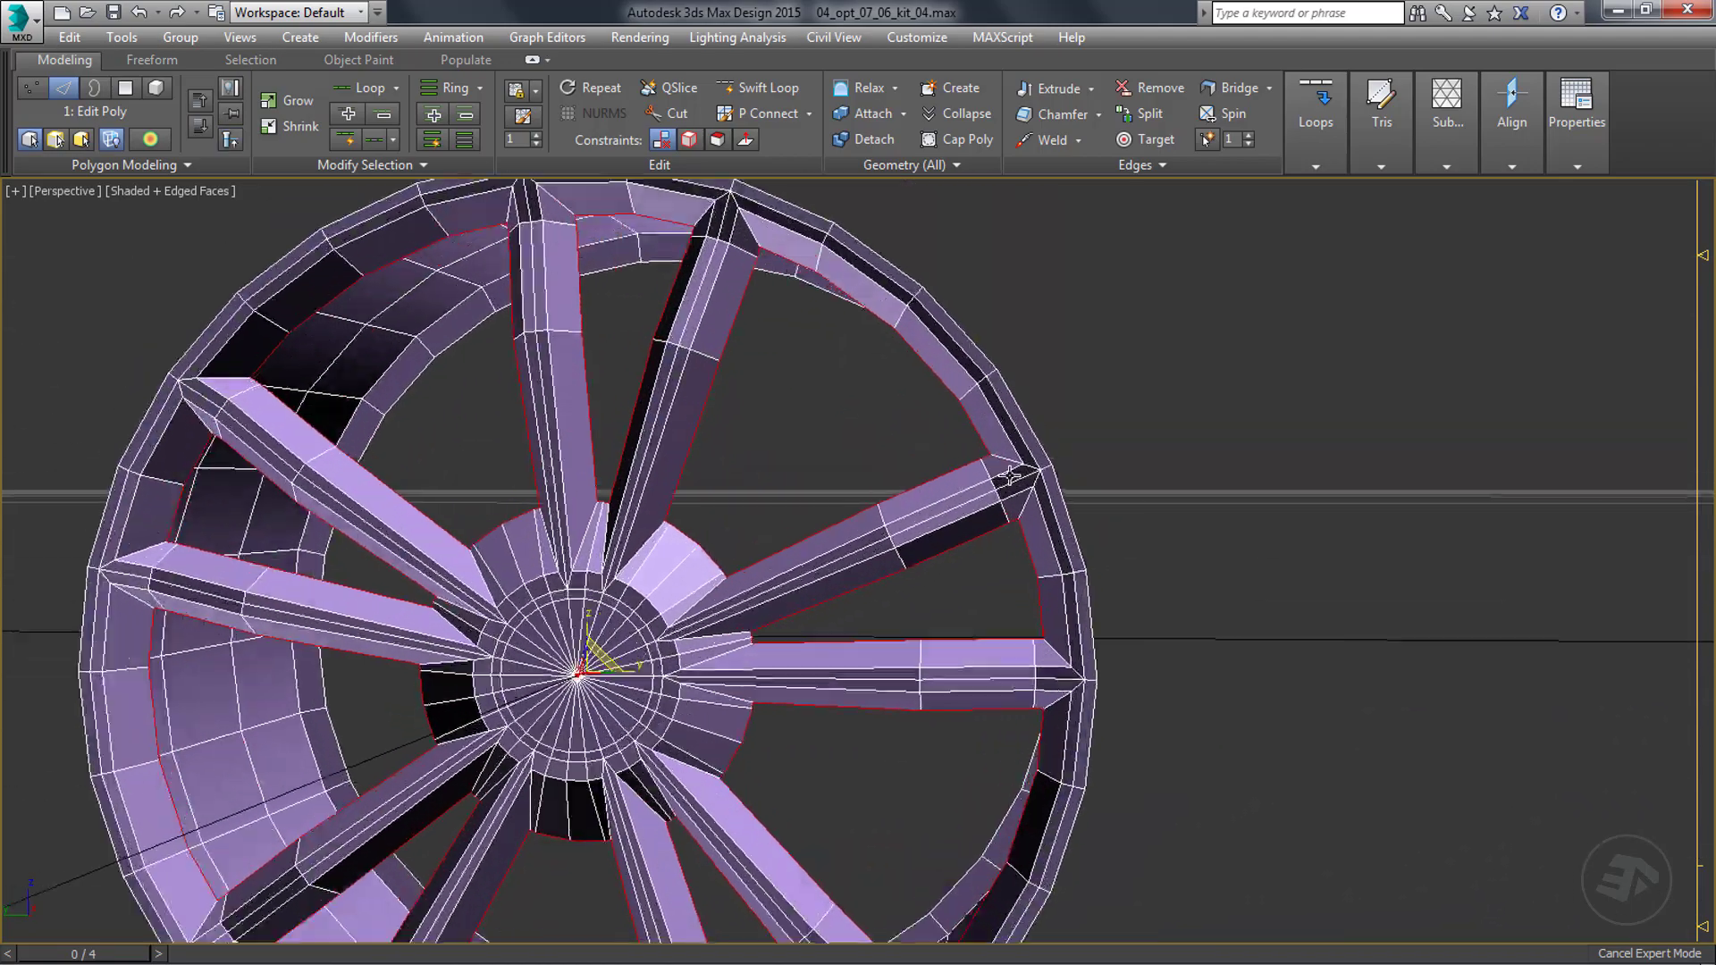
Select the outer hub corner vertices beside a spoke, extend them to all similar vertices, and scale them outward.
key(1)
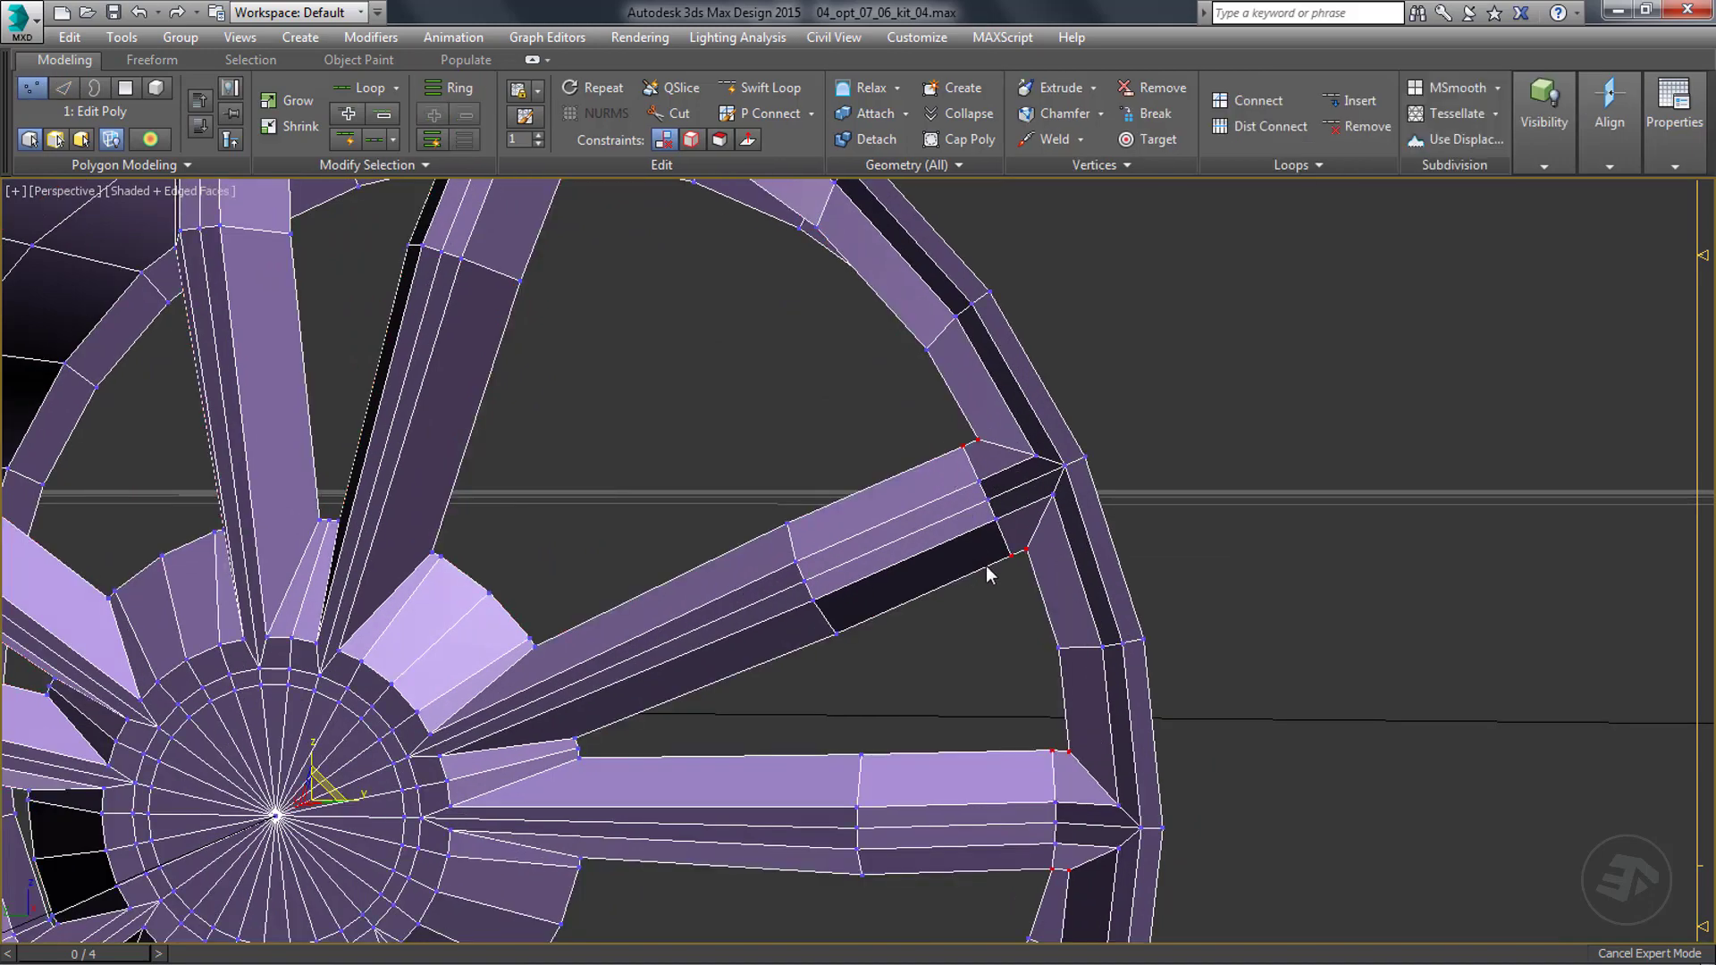
drag(950, 427, 987, 466)
scroll(915, 447, down, 4)
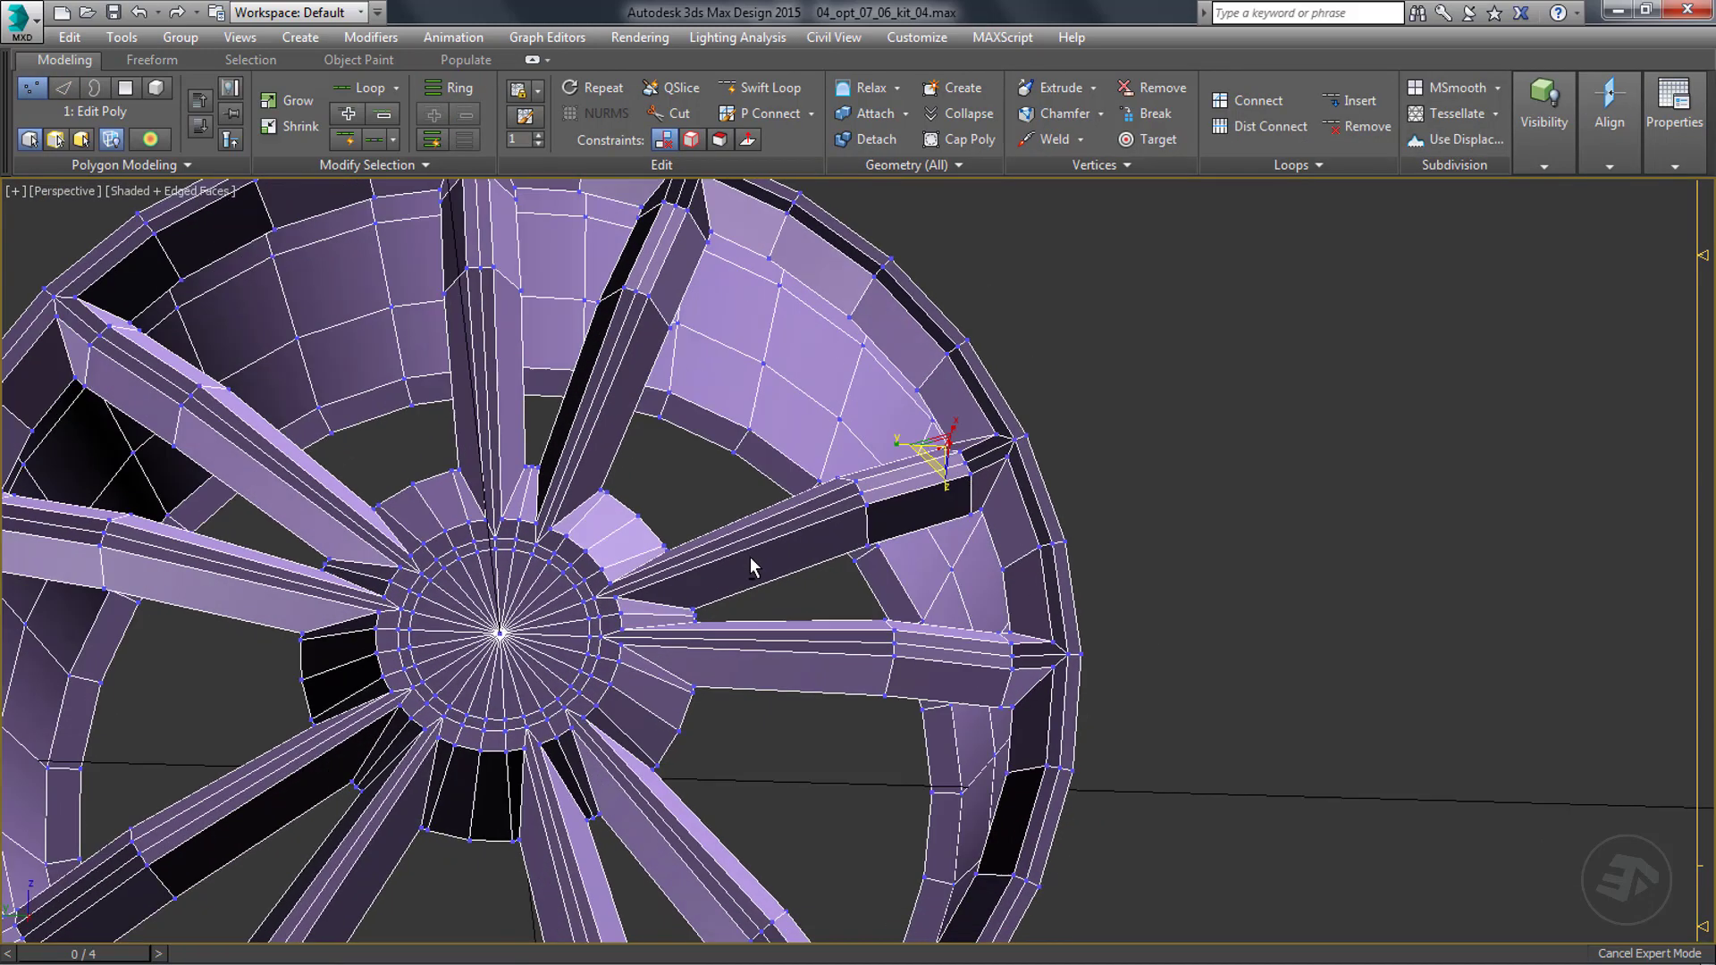
click(375, 165)
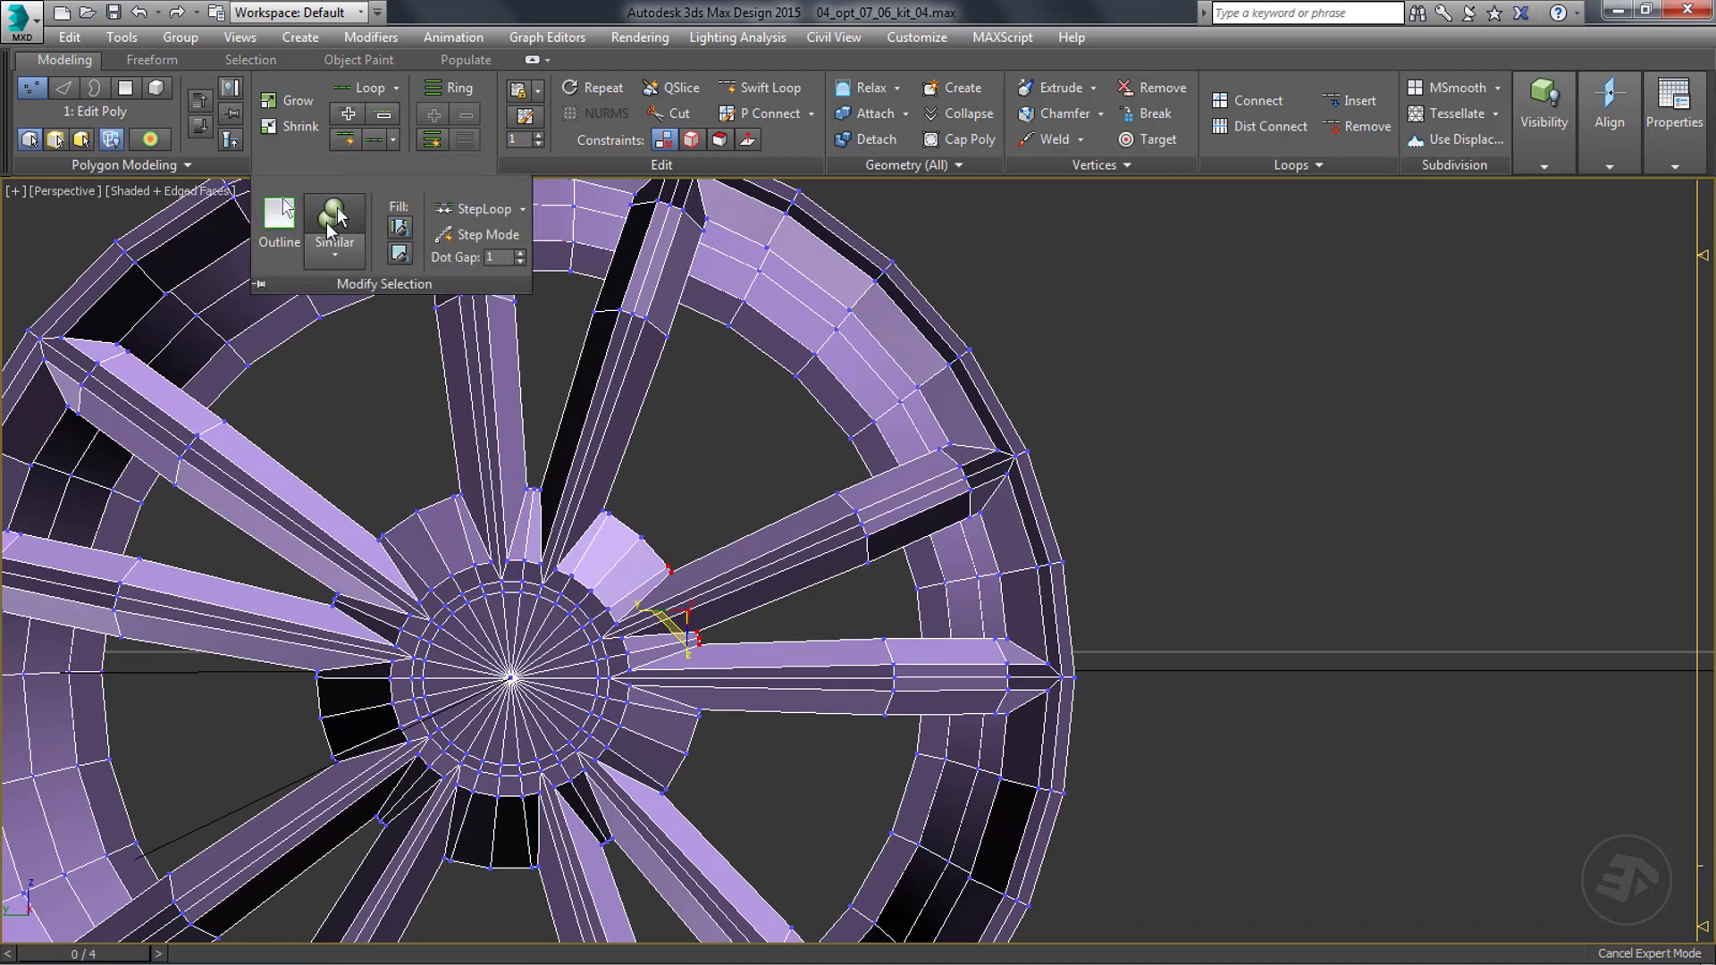
click(332, 234)
drag(494, 692, 283, 713)
middle_drag(556, 692, 604, 690)
scroll(586, 679, down, 4)
Render the smoothed wheel with the flared hub corners and undo the last scaling of the hub vertices.
key(grave)
key(shift+q)
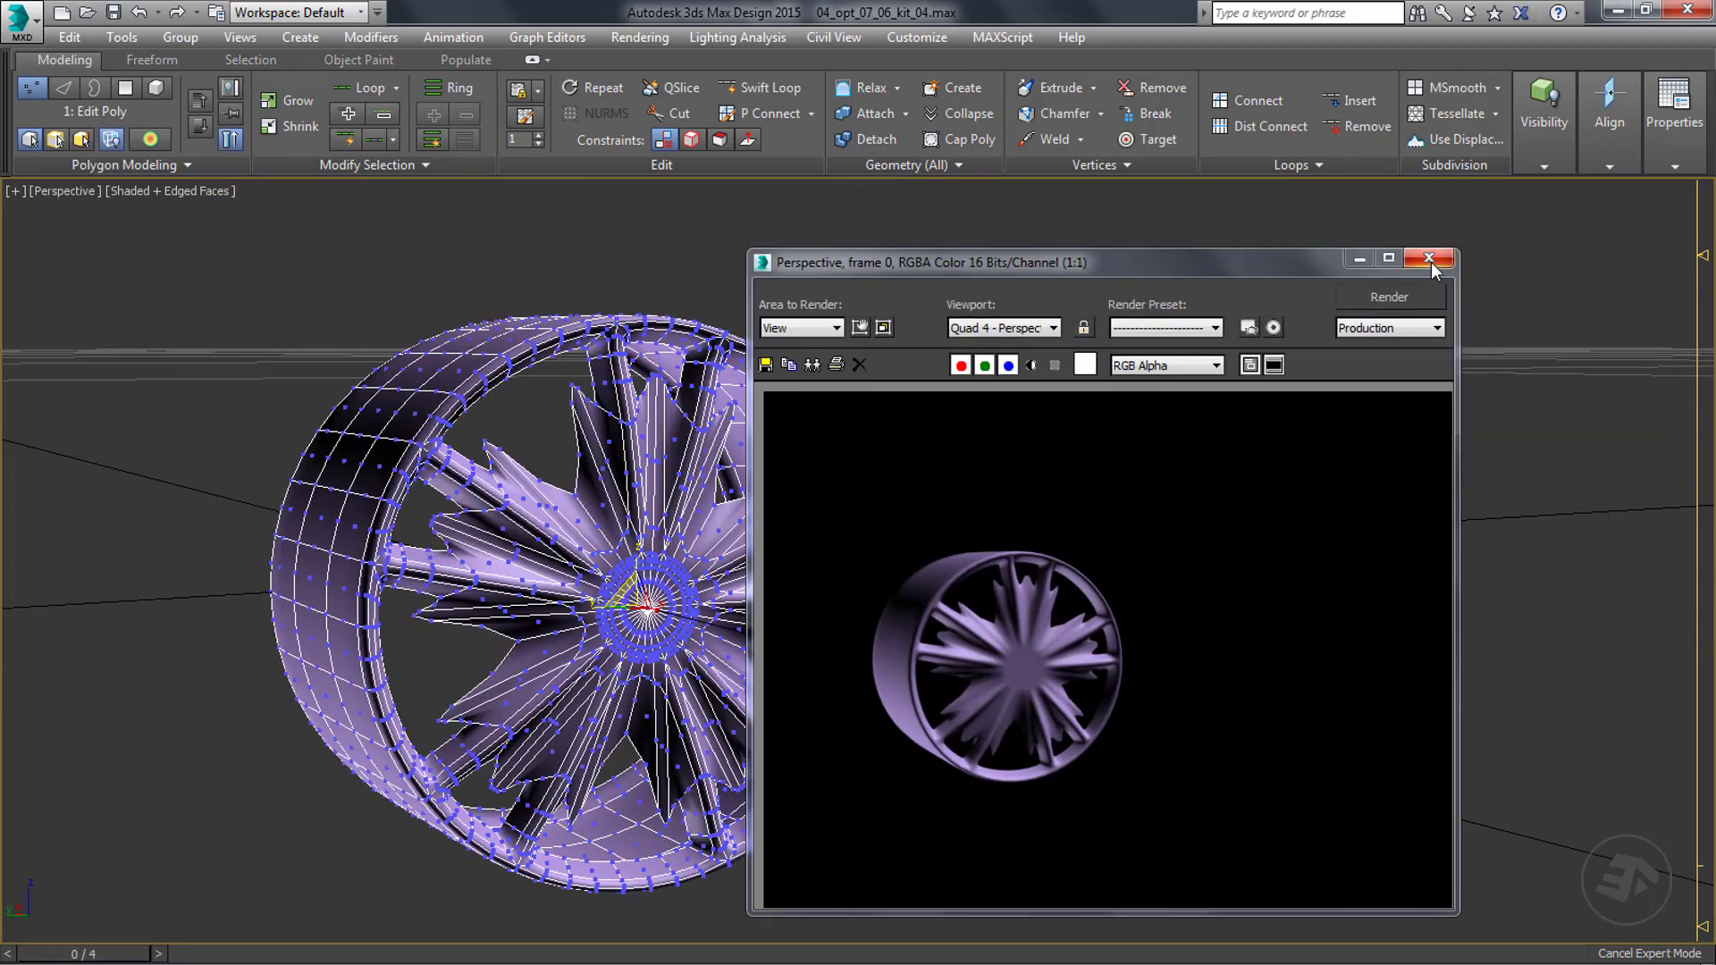
click(1428, 259)
key(ctrl+z)
key(ctrl+z)
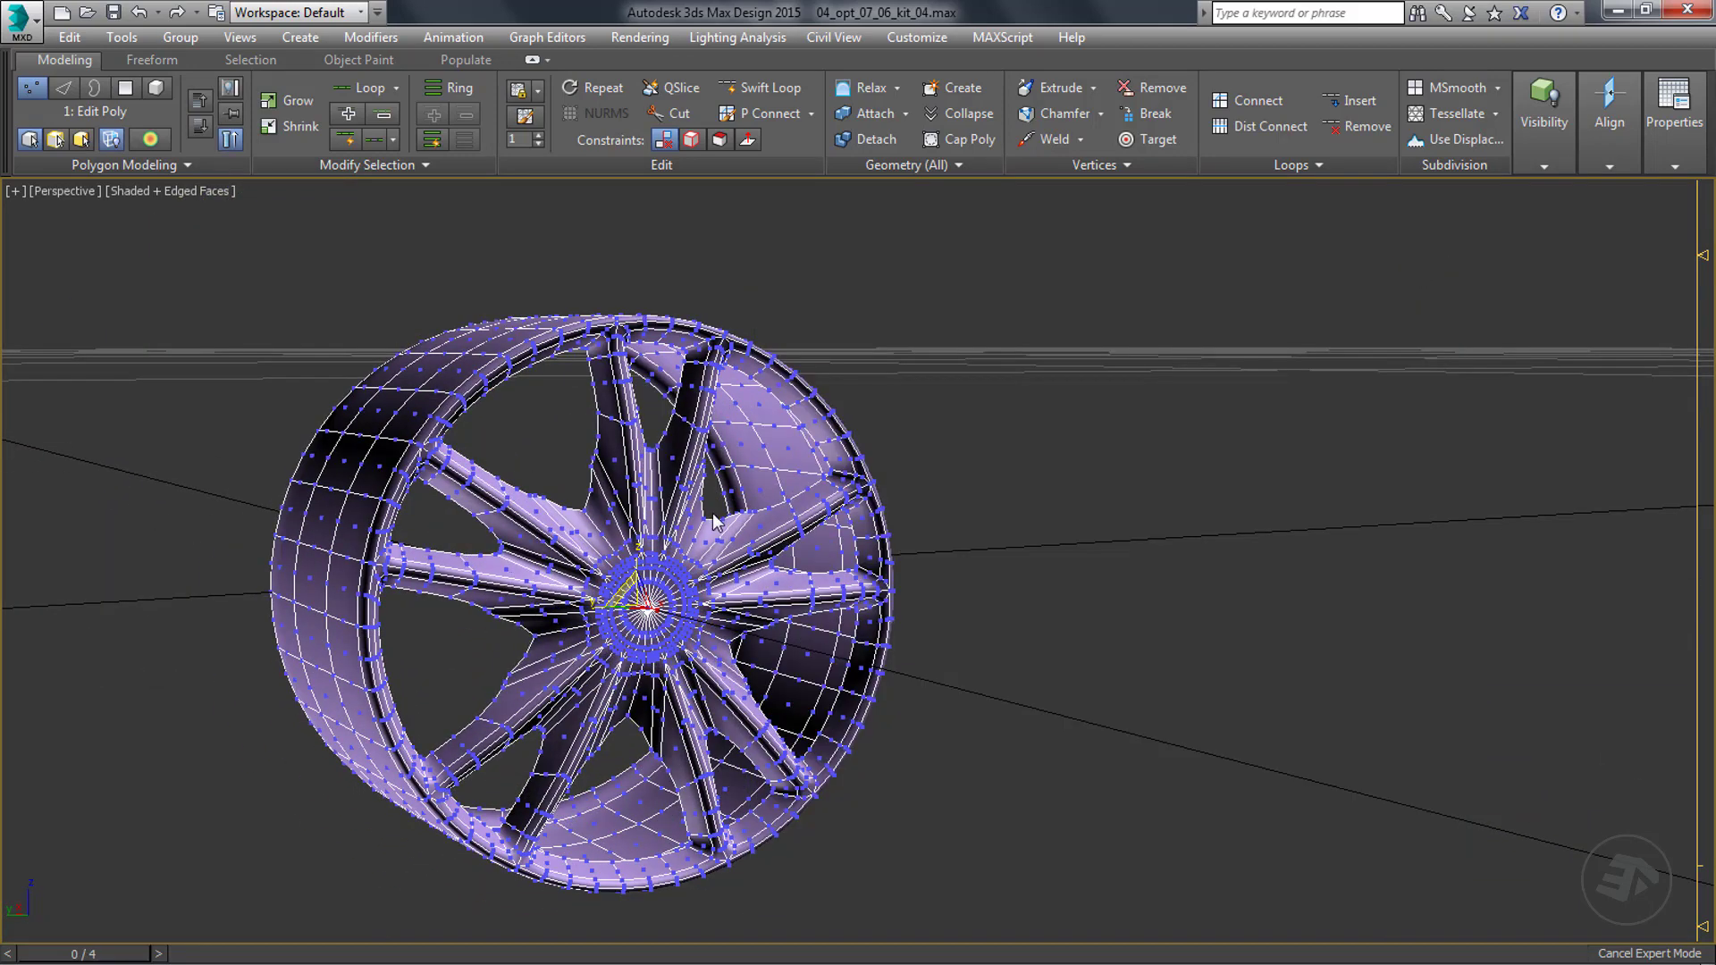
Render the smoothed wheel with the moderately flared spokes from the front and close the render.
key(grave)
key(grave)
key(shift+q)
alt+middle_drag(563, 681, 497, 691)
key(shift+q)
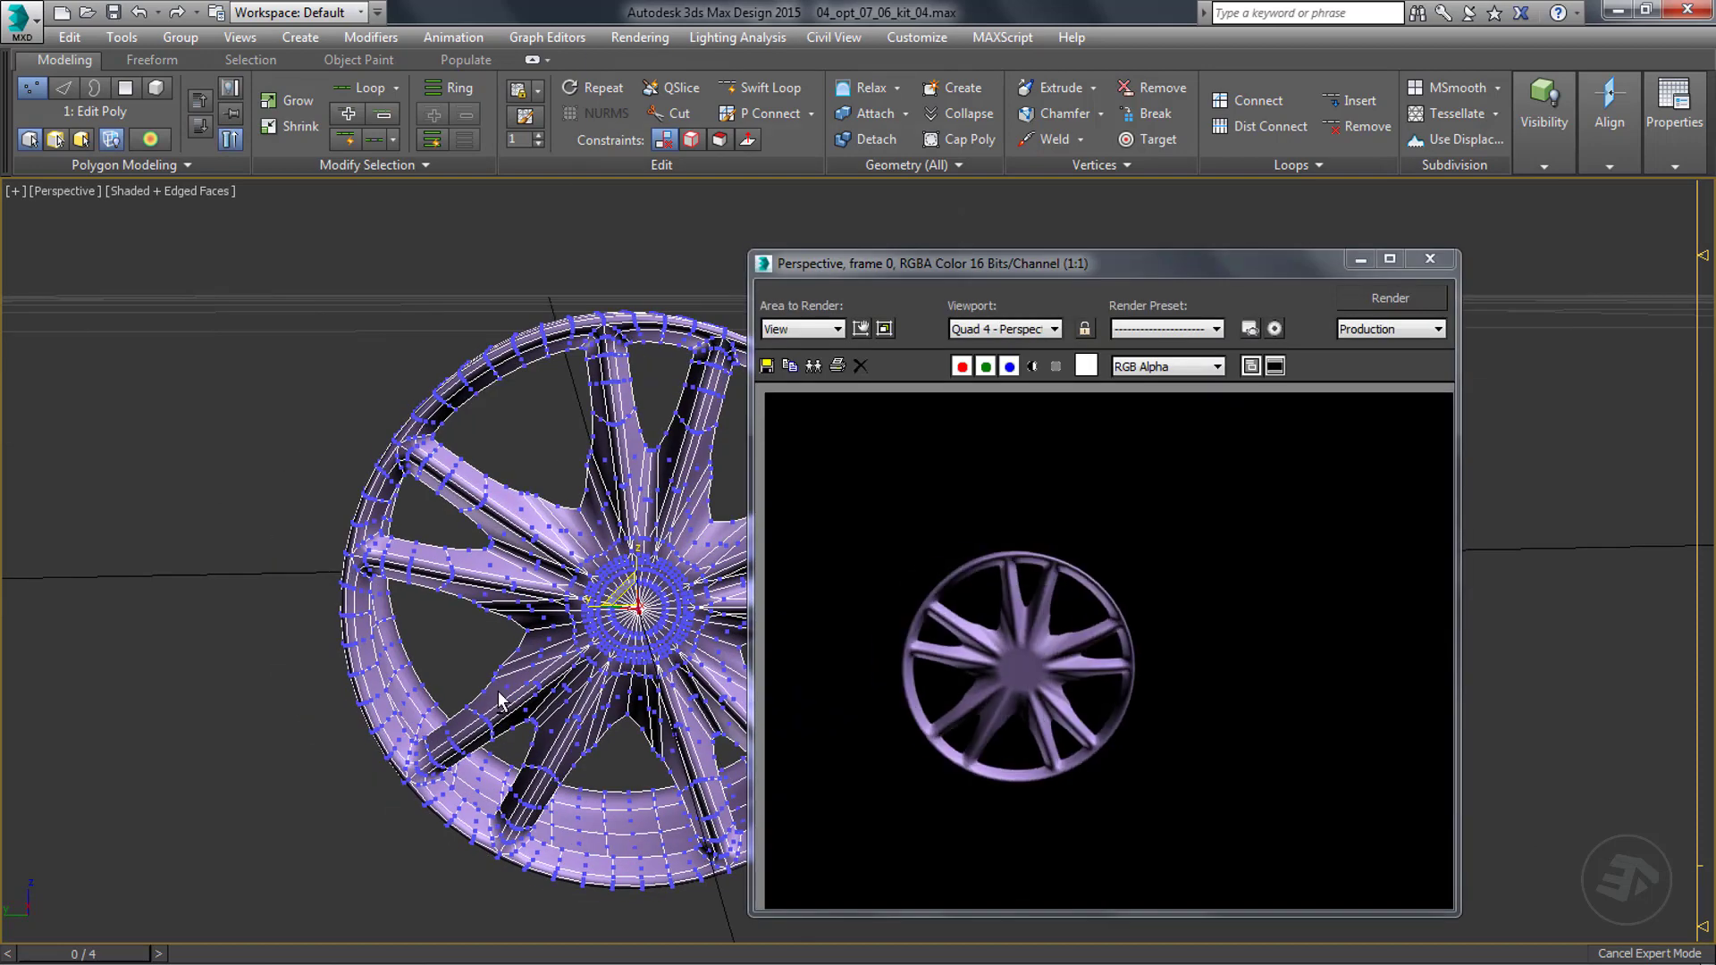
click(1428, 259)
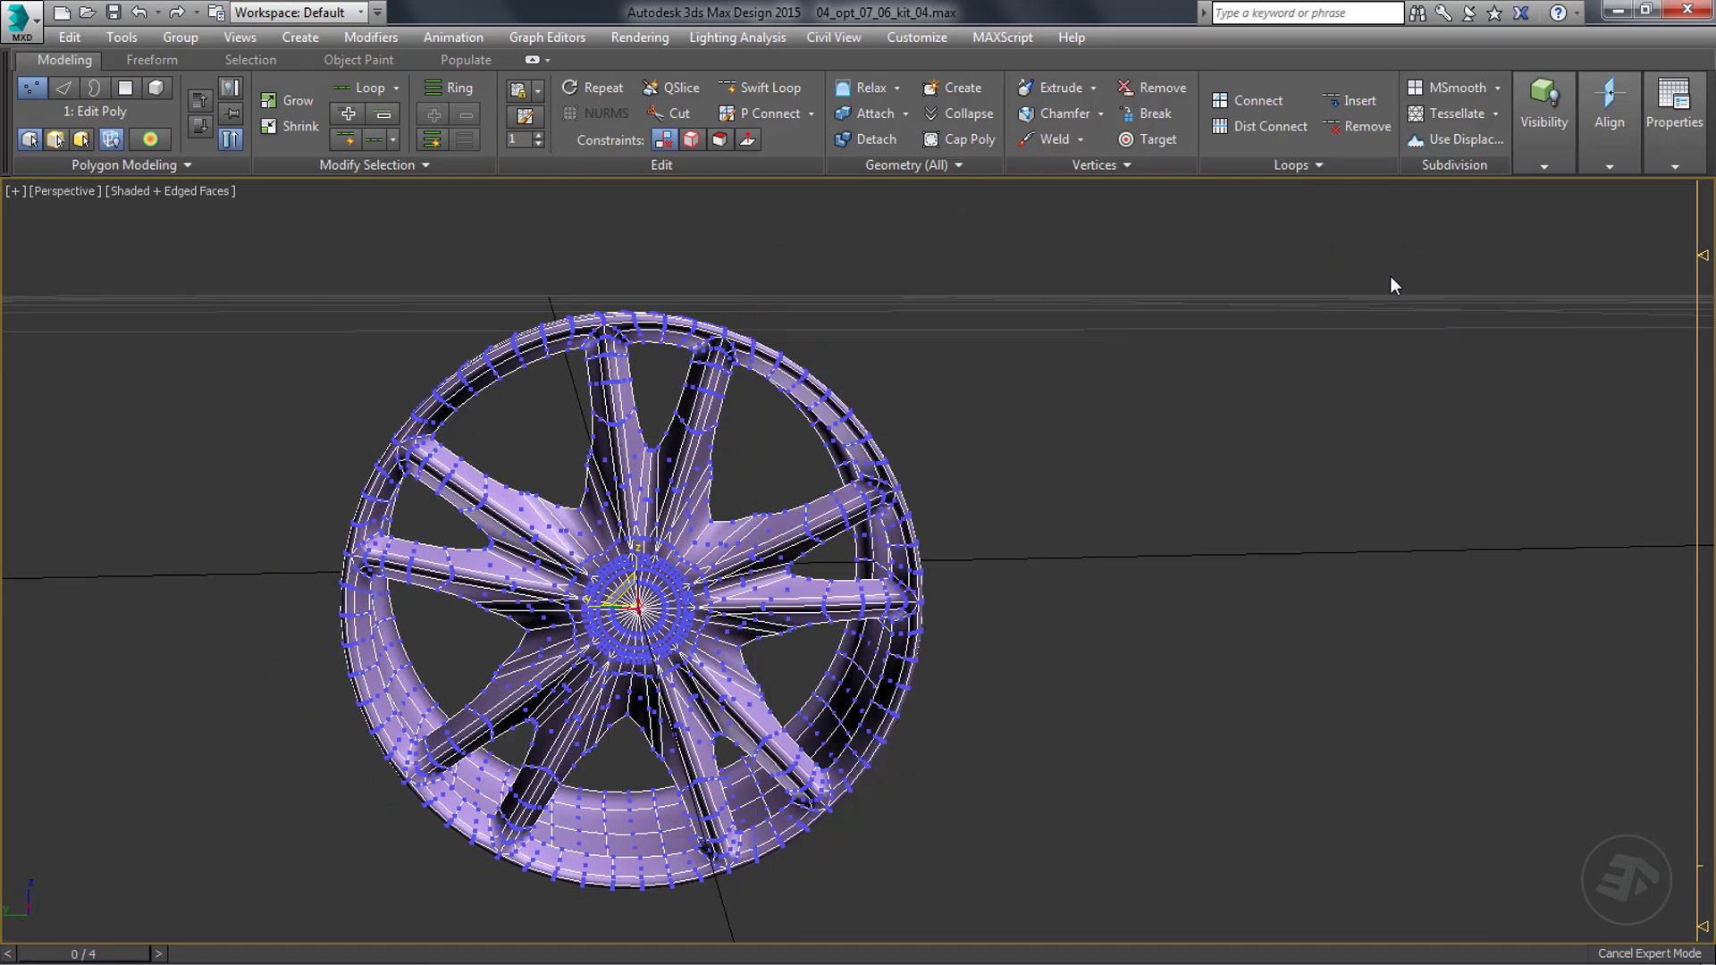
Undo the remaining scaling of the hub corner vertices and switch back to the unsmoothed mesh.
key(ctrl+z)
key(ctrl+z)
key(ctrl+z)
key(ctrl+z)
key(ctrl+z)
key(ctrl+z)
alt+middle_drag(698, 647, 656, 513)
scroll(657, 511, up, 3)
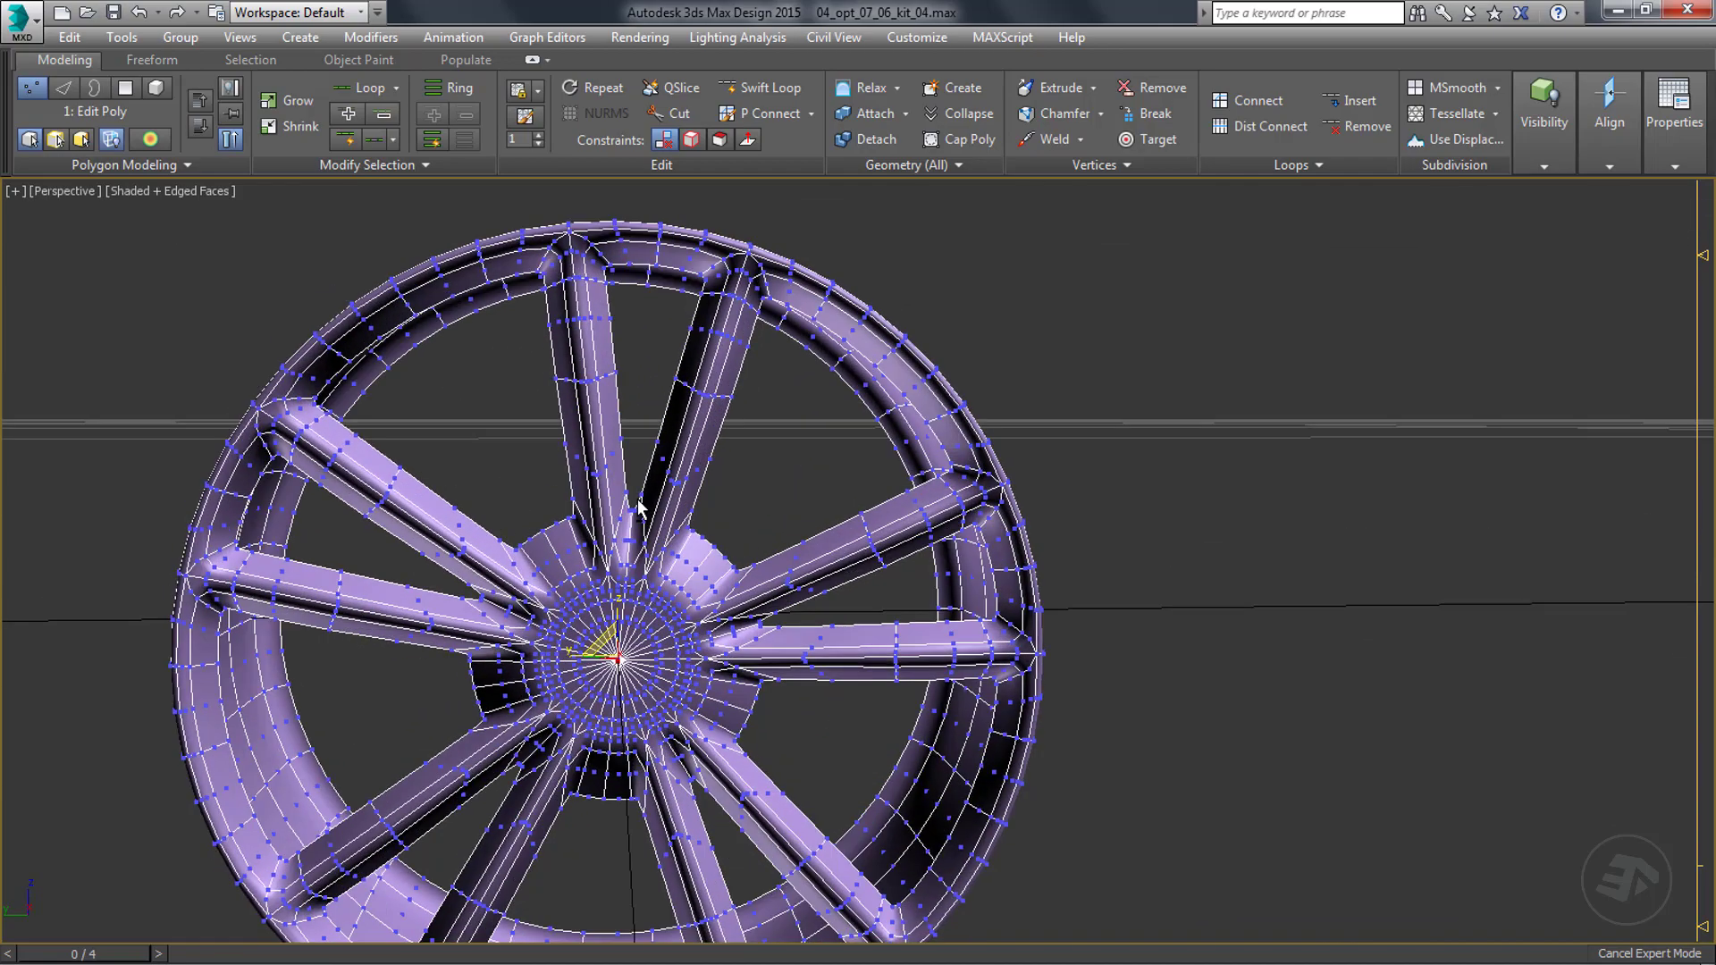
key(grave)
scroll(424, 539, up, 4)
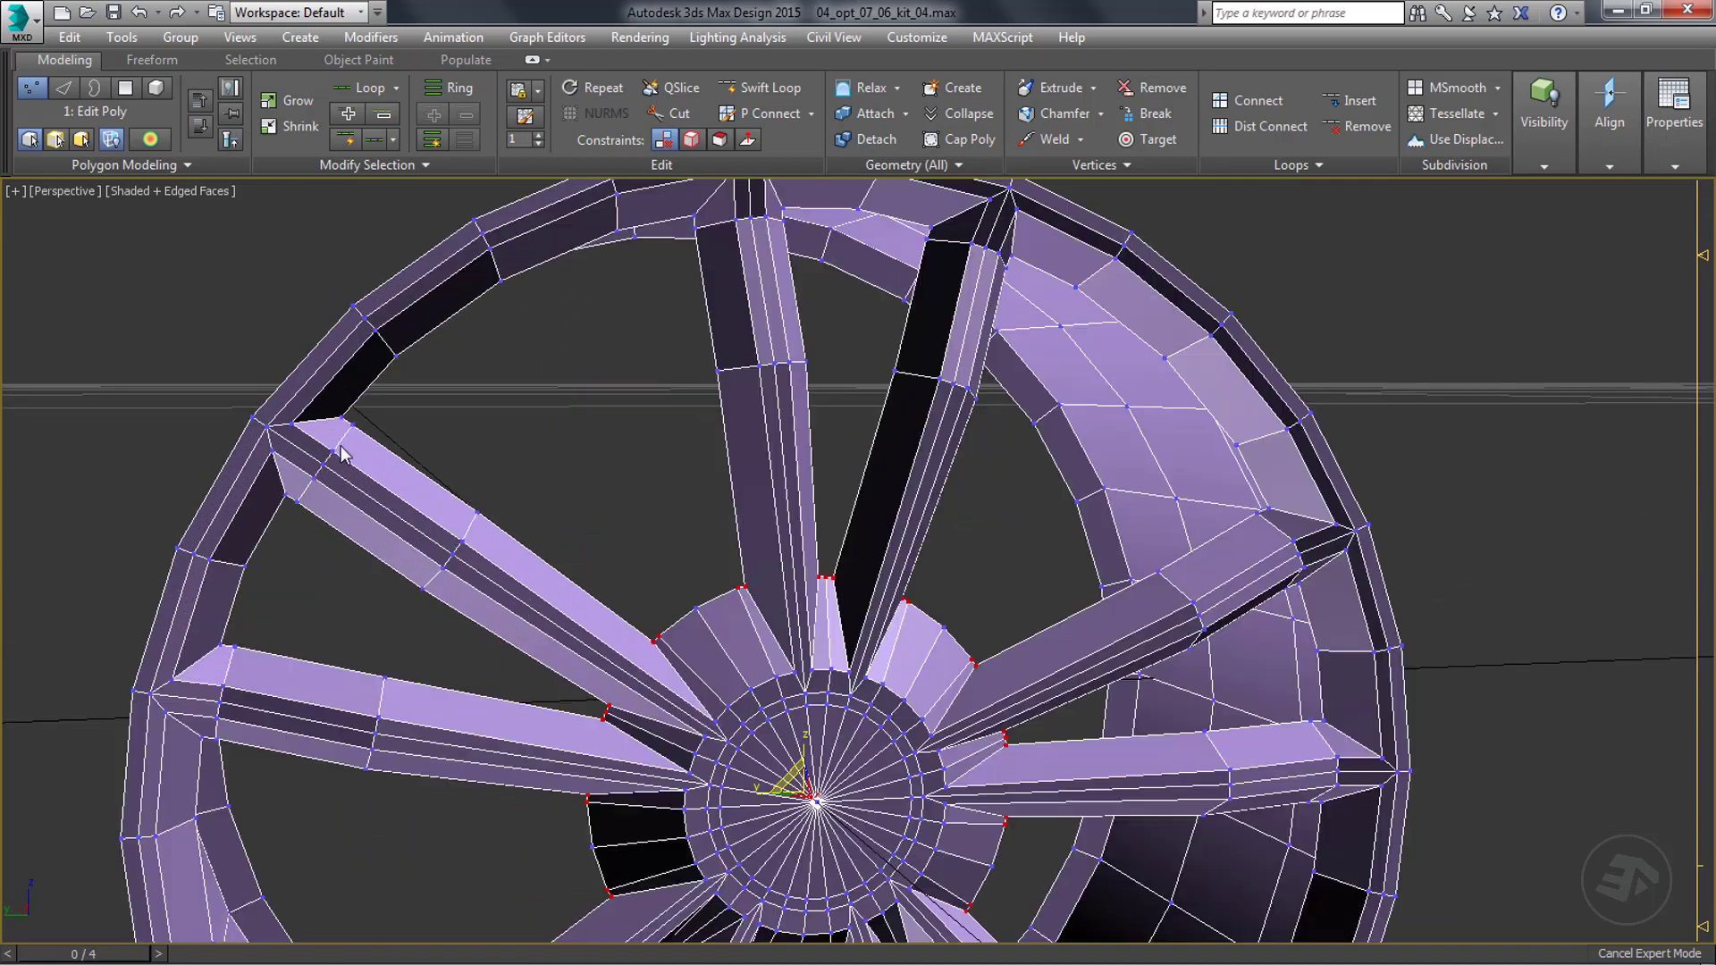
Select the inner rim edges in a narrow gap between paired spokes and extend the selection to similar edges.
middle_drag(337, 448, 461, 506)
key(2)
click(373, 556)
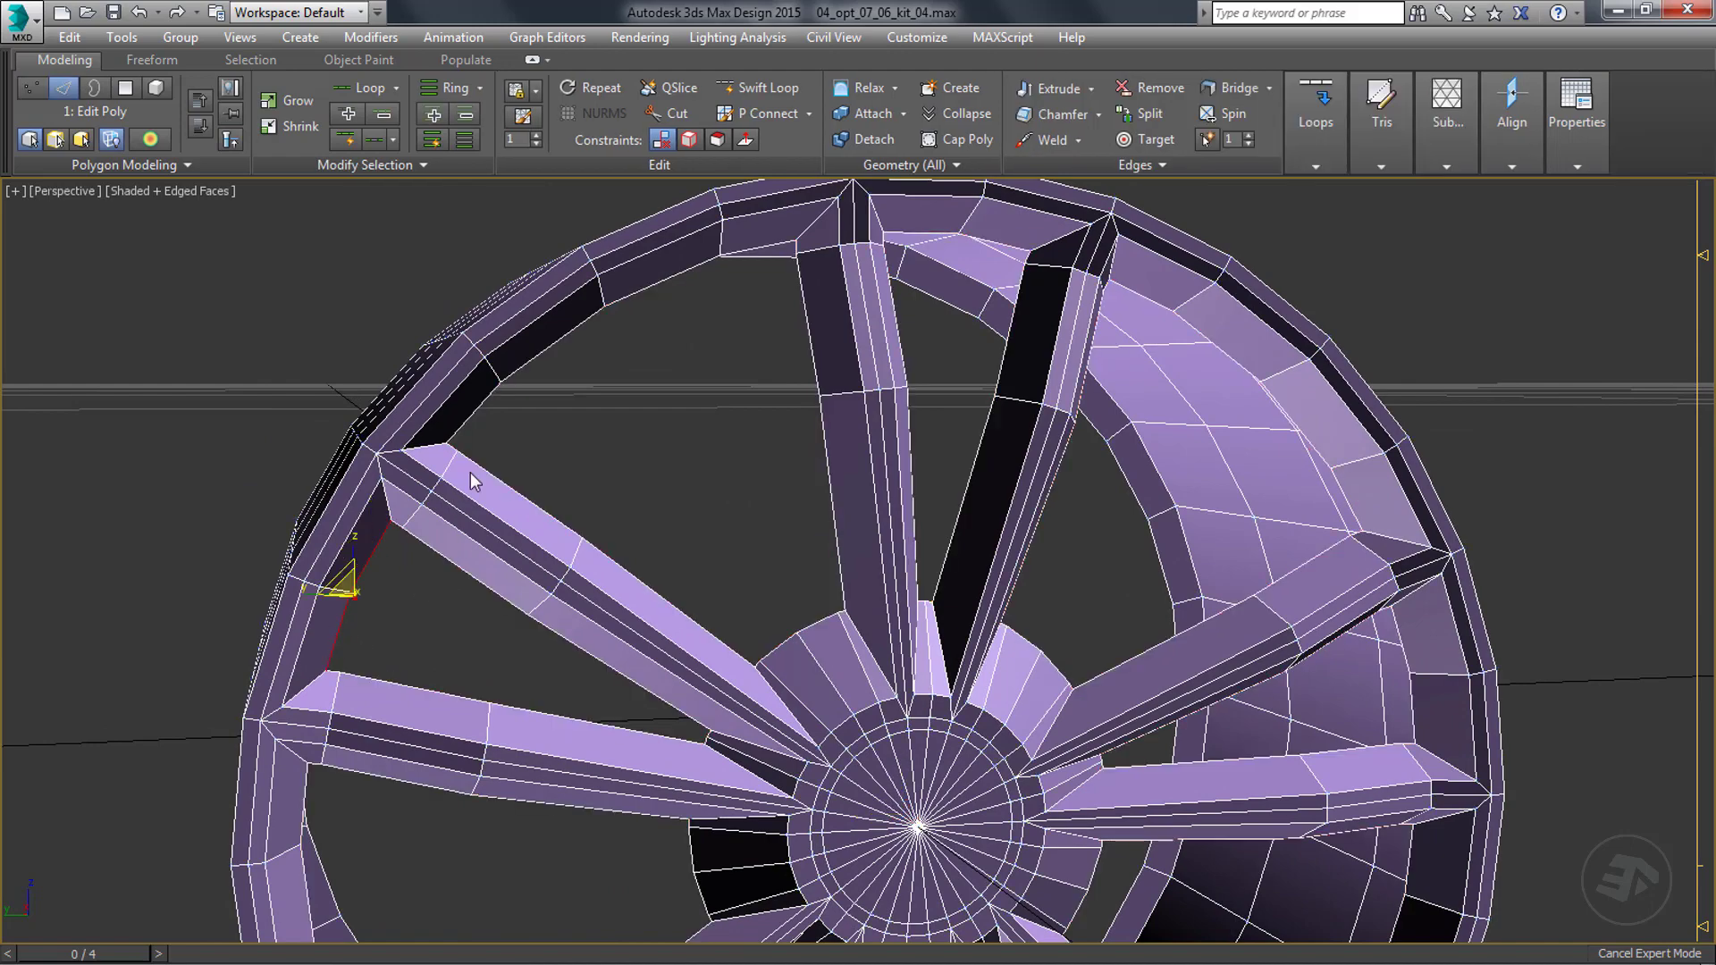
click(384, 166)
click(334, 222)
middle_drag(761, 638, 745, 611)
scroll(746, 617, down, 4)
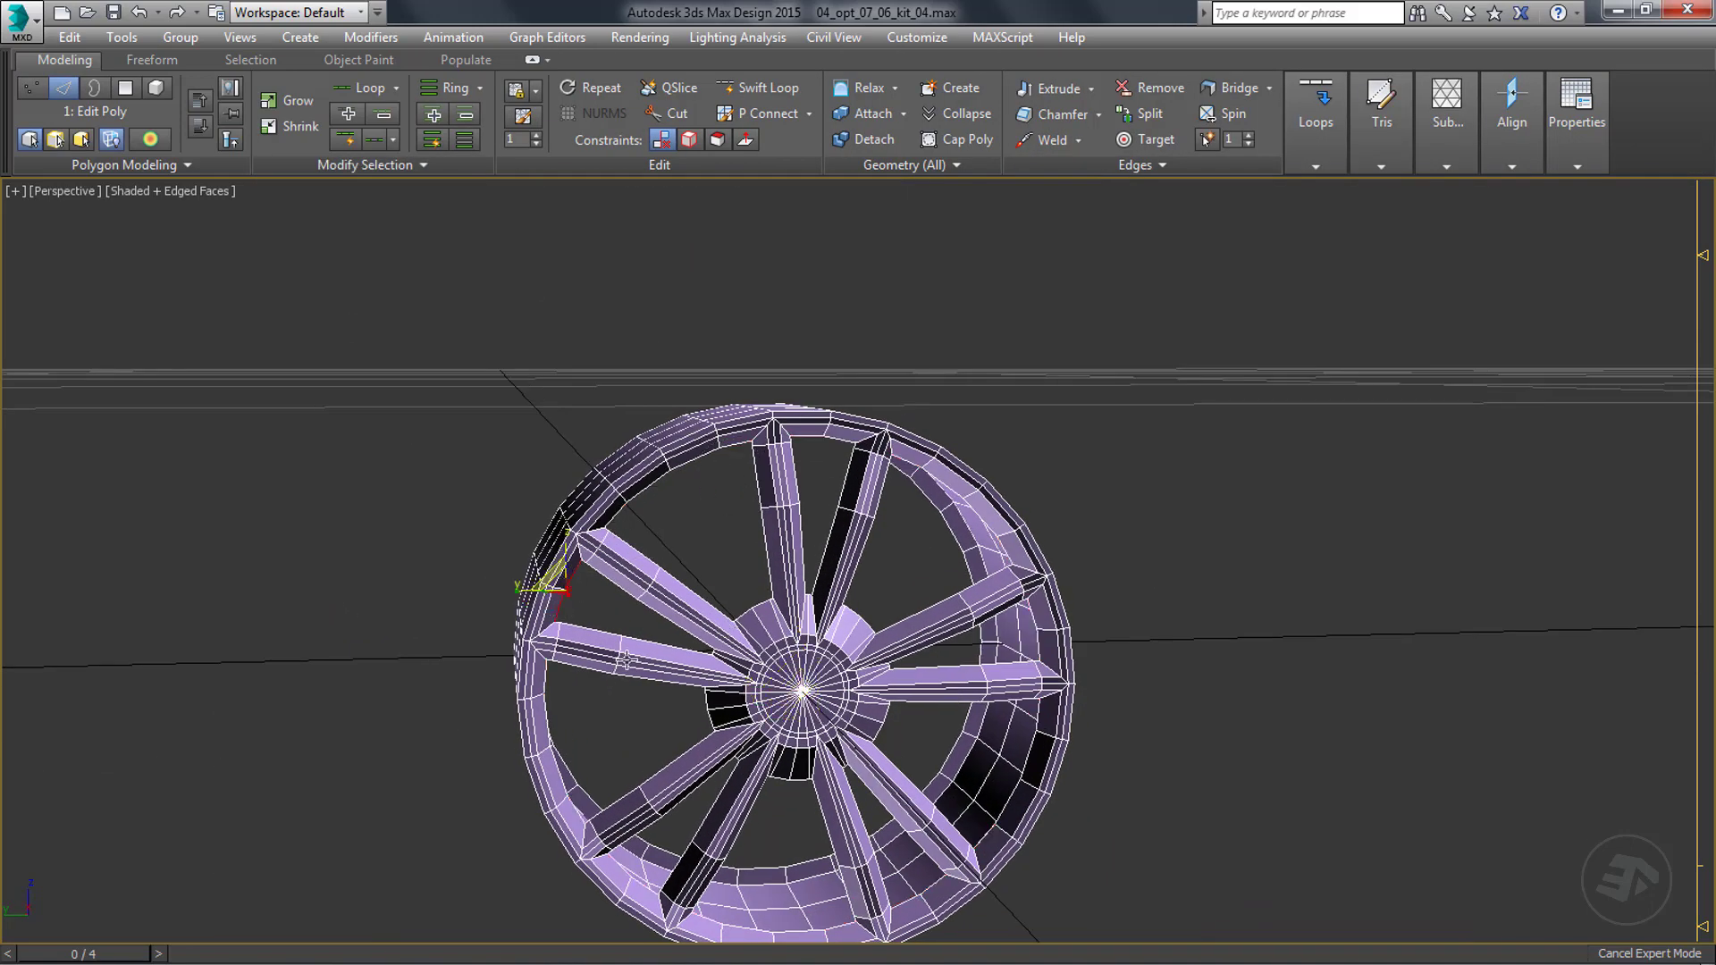
alt+middle_drag(626, 659, 627, 568)
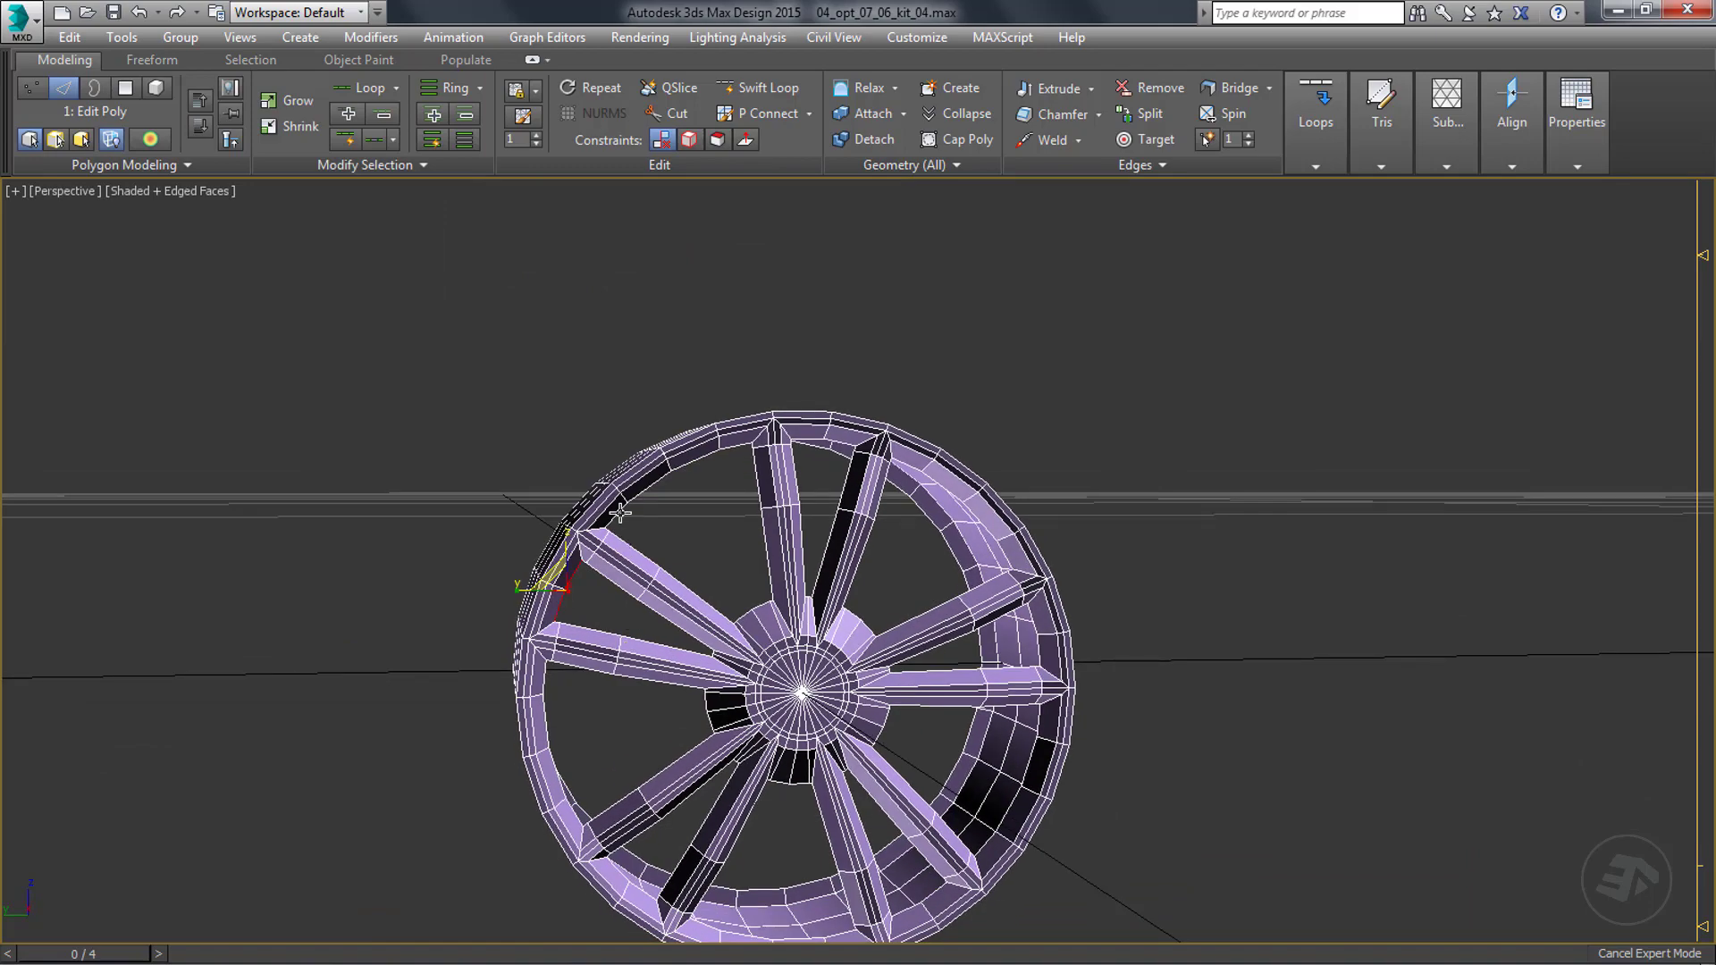
Select the inner rim edges in all five wide openings between the spoke pairs and open the Loop Tools.
alt+middle_drag(559, 416, 898, 512)
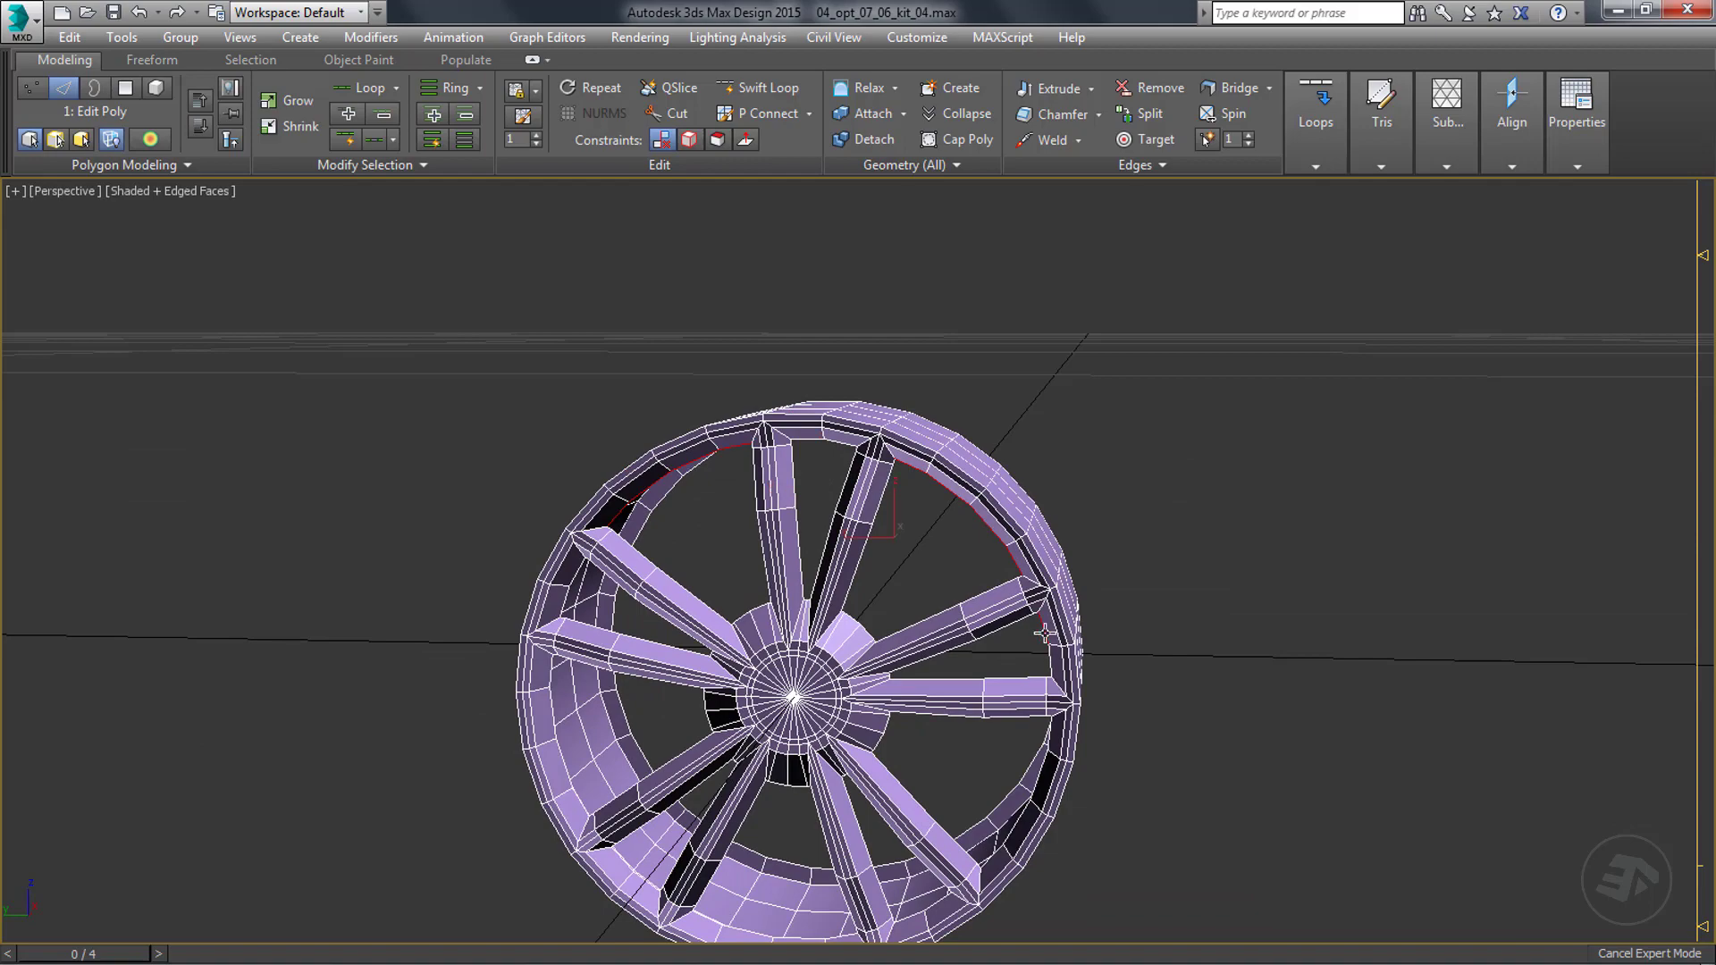
alt+middle_drag(929, 795, 842, 818)
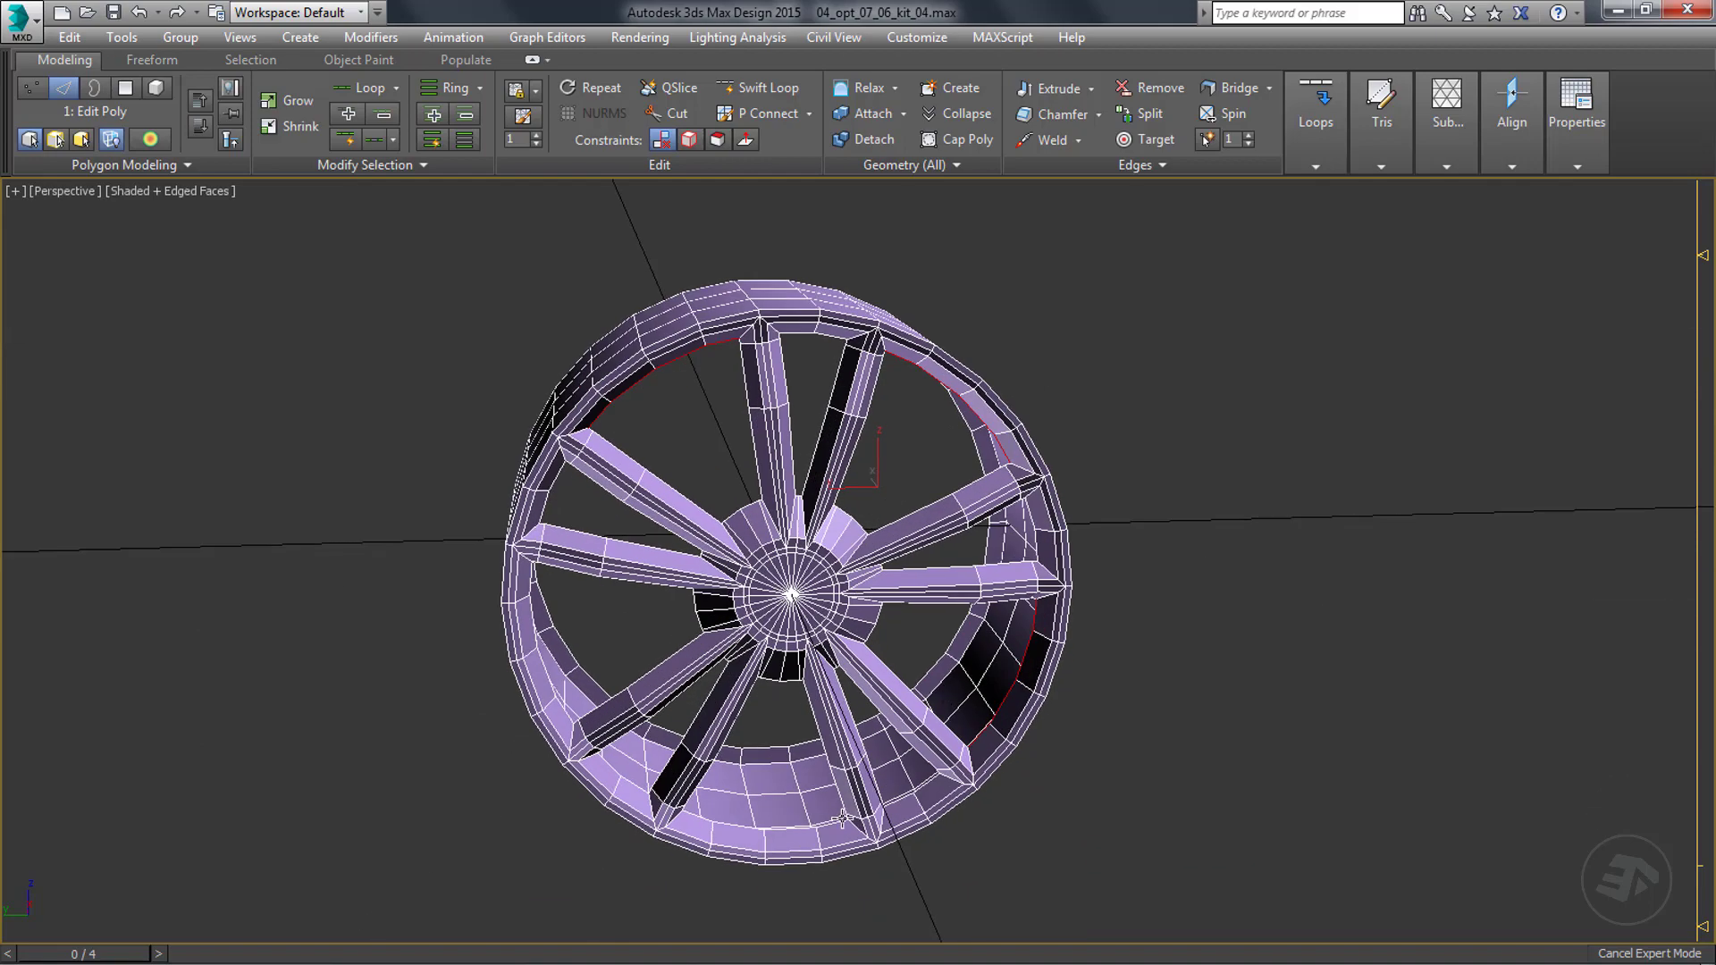
alt+middle_drag(528, 635, 801, 661)
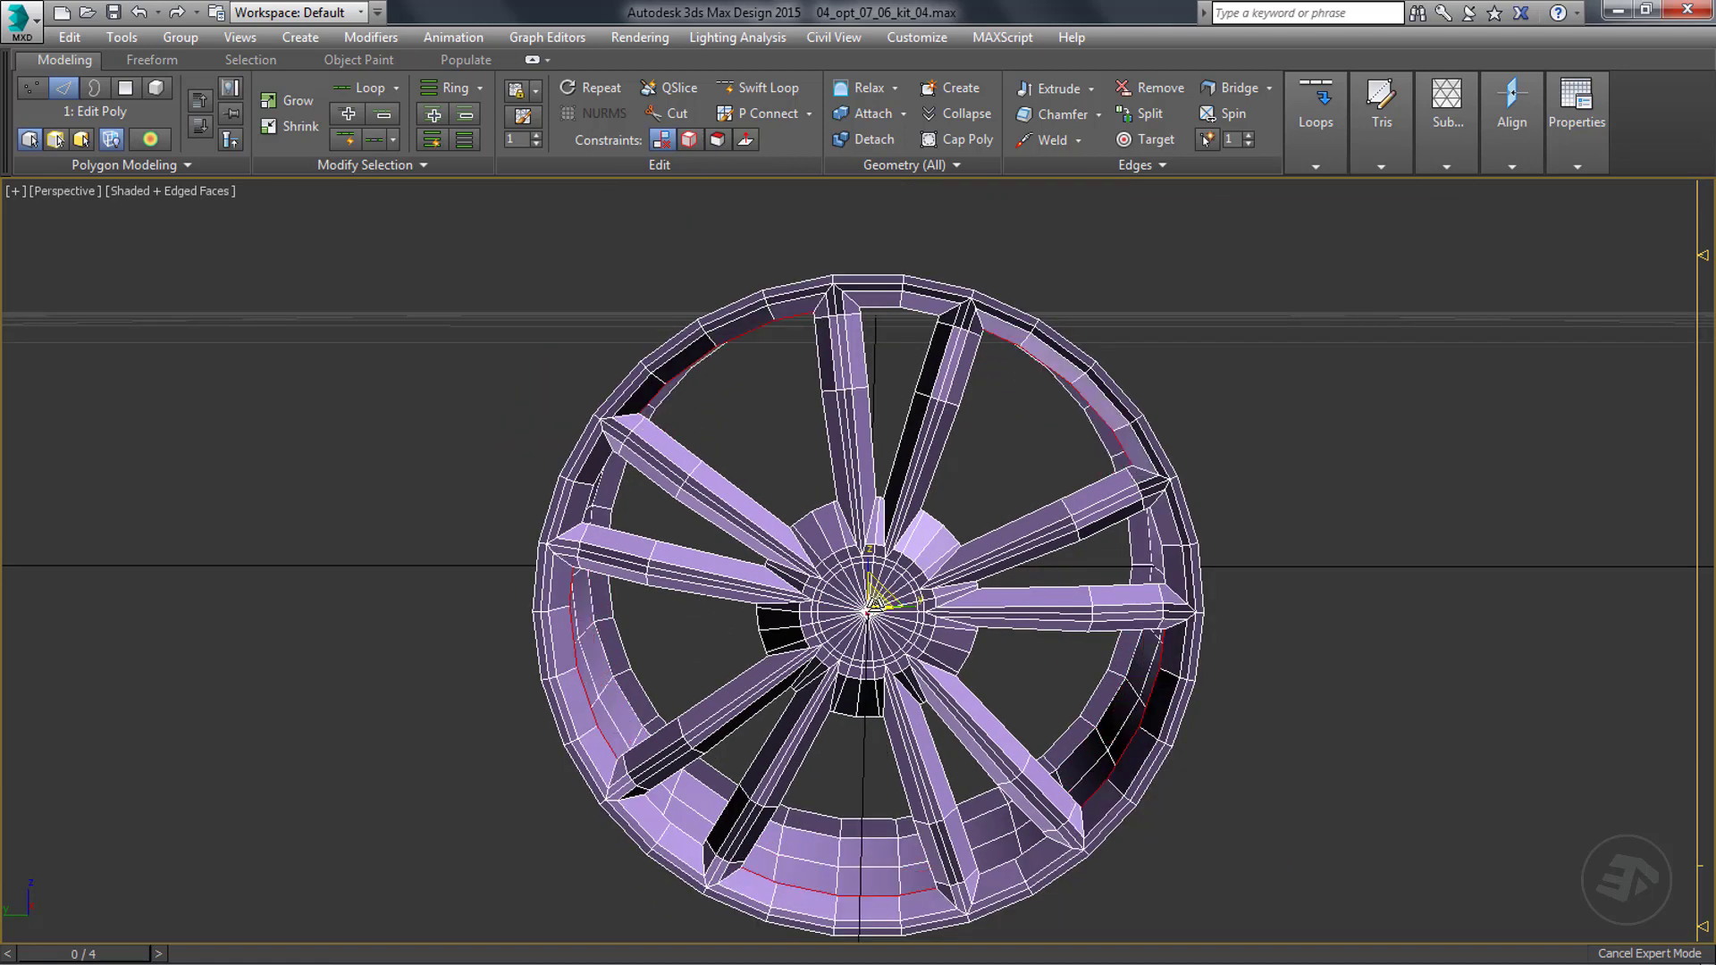
alt+middle_drag(706, 586, 698, 658)
scroll(693, 620, up, 3)
key(l)
Space the selected rim edges evenly, undo that spacing, and constrain edits to edges.
click(277, 508)
alt+middle_drag(487, 548, 505, 524)
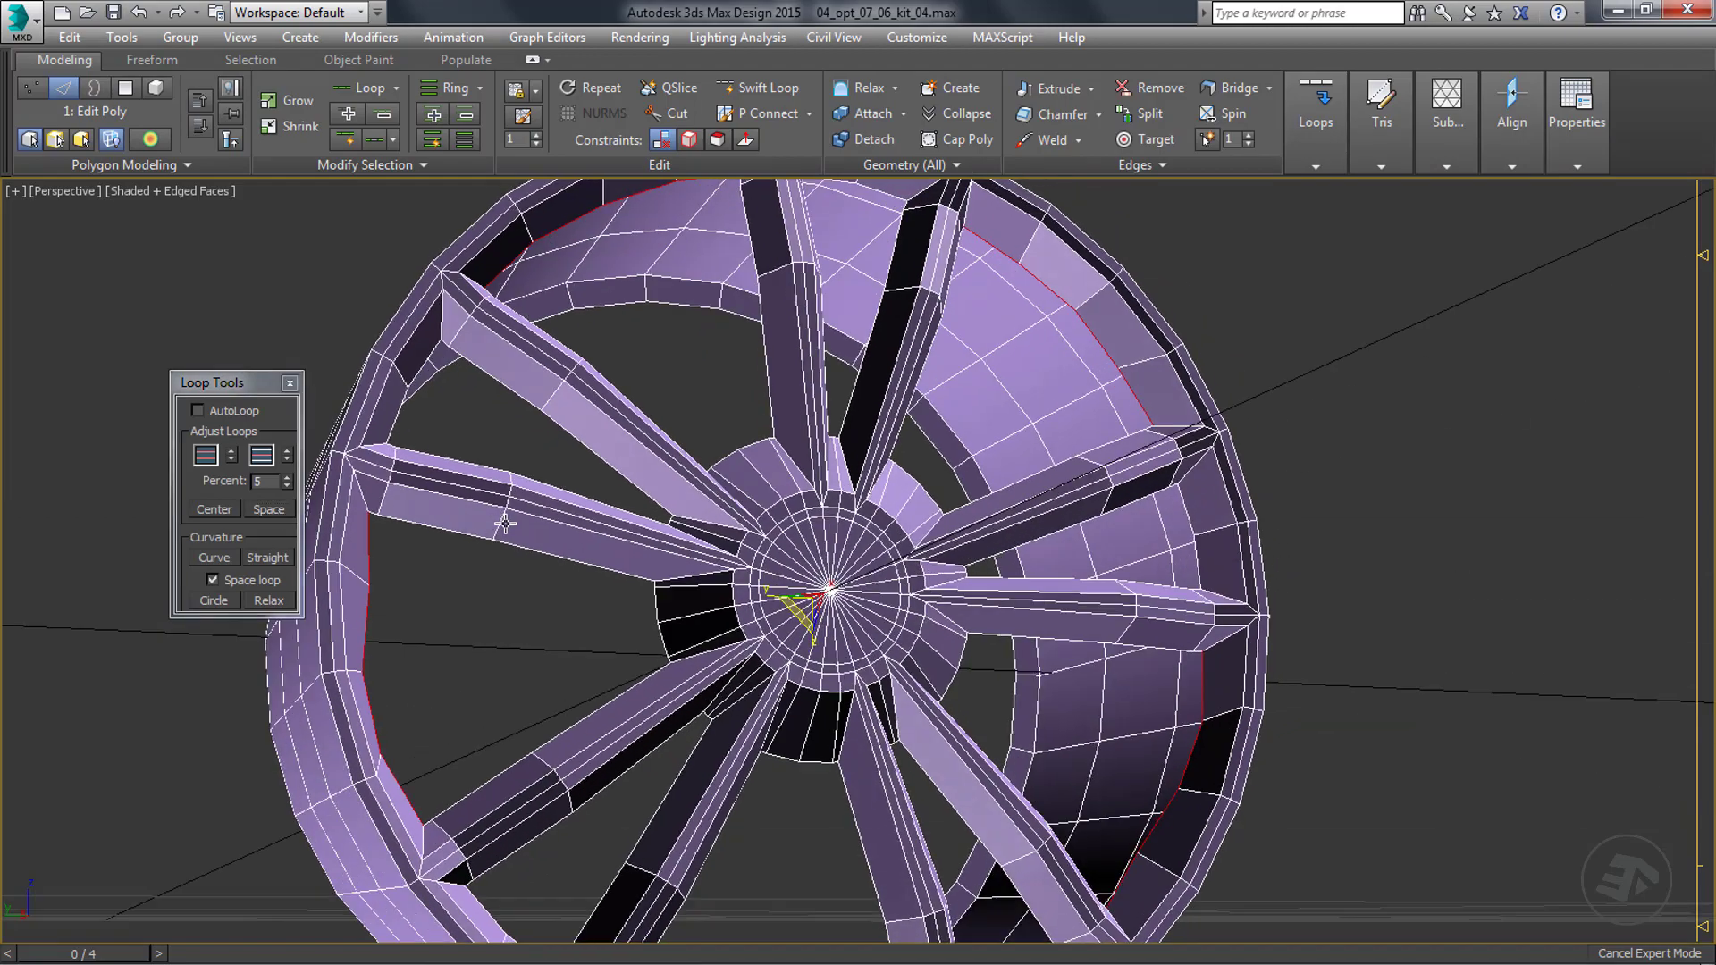
key(ctrl+z)
alt+middle_drag(384, 572, 614, 648)
scroll(658, 505, up, 6)
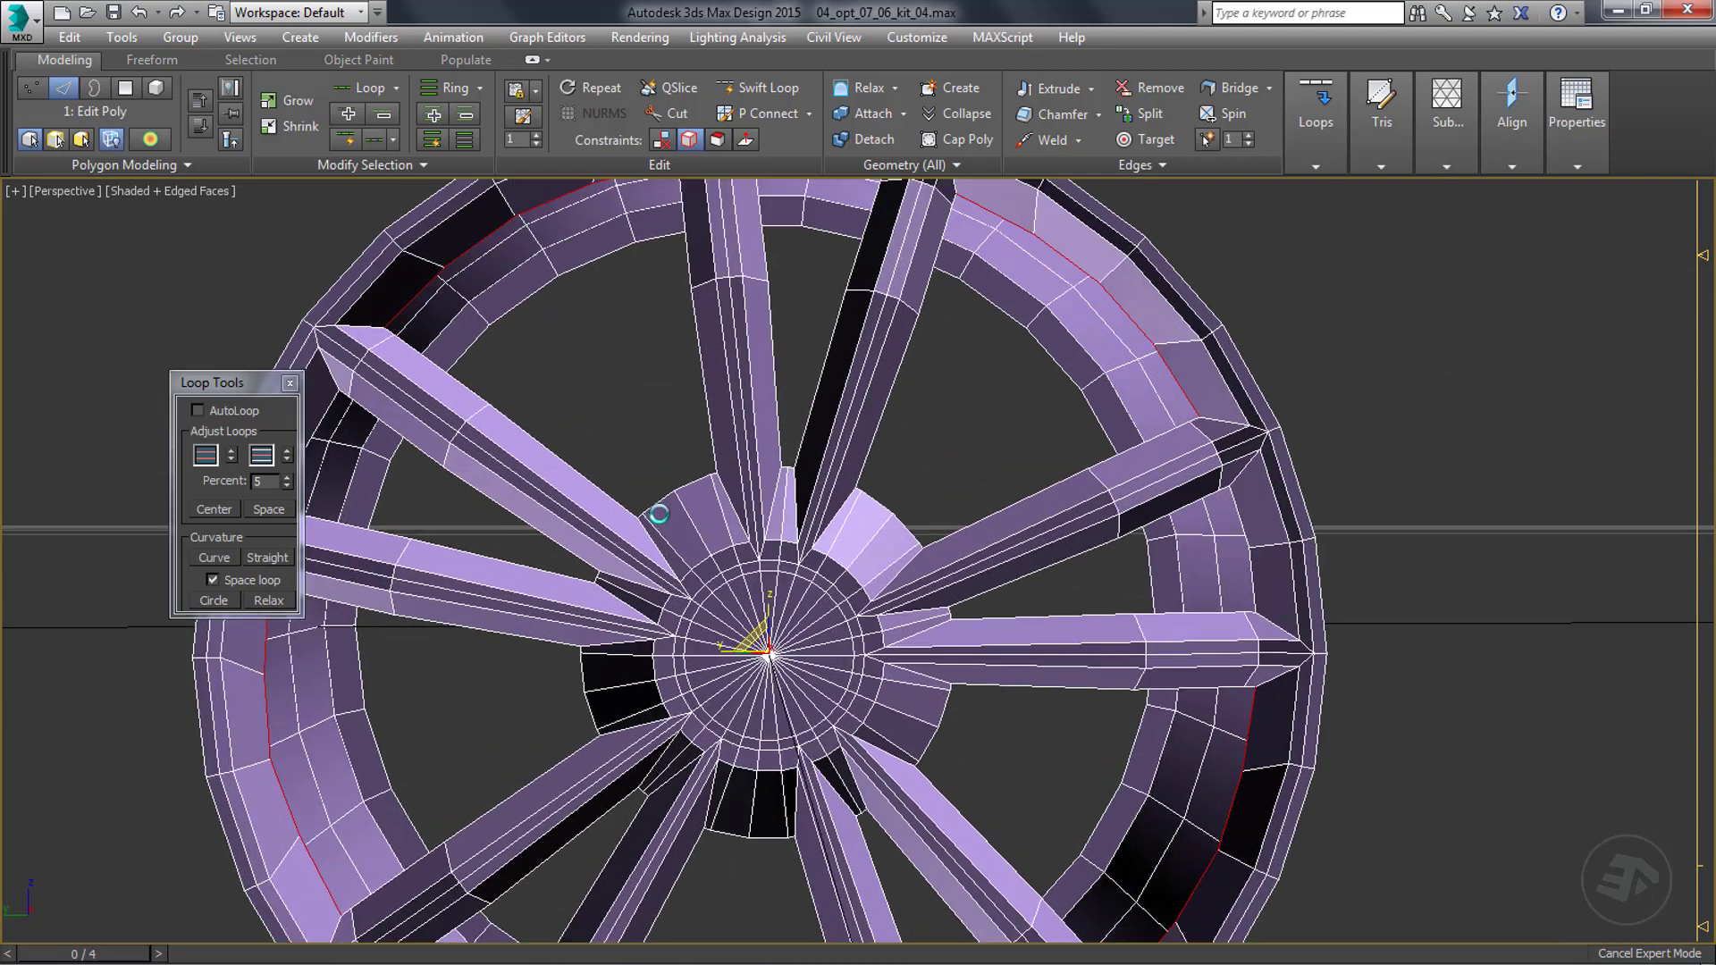
Select the outer edges of a wide hub panel between two spokes and extend the selection to similar edges.
scroll(659, 505, up, 4)
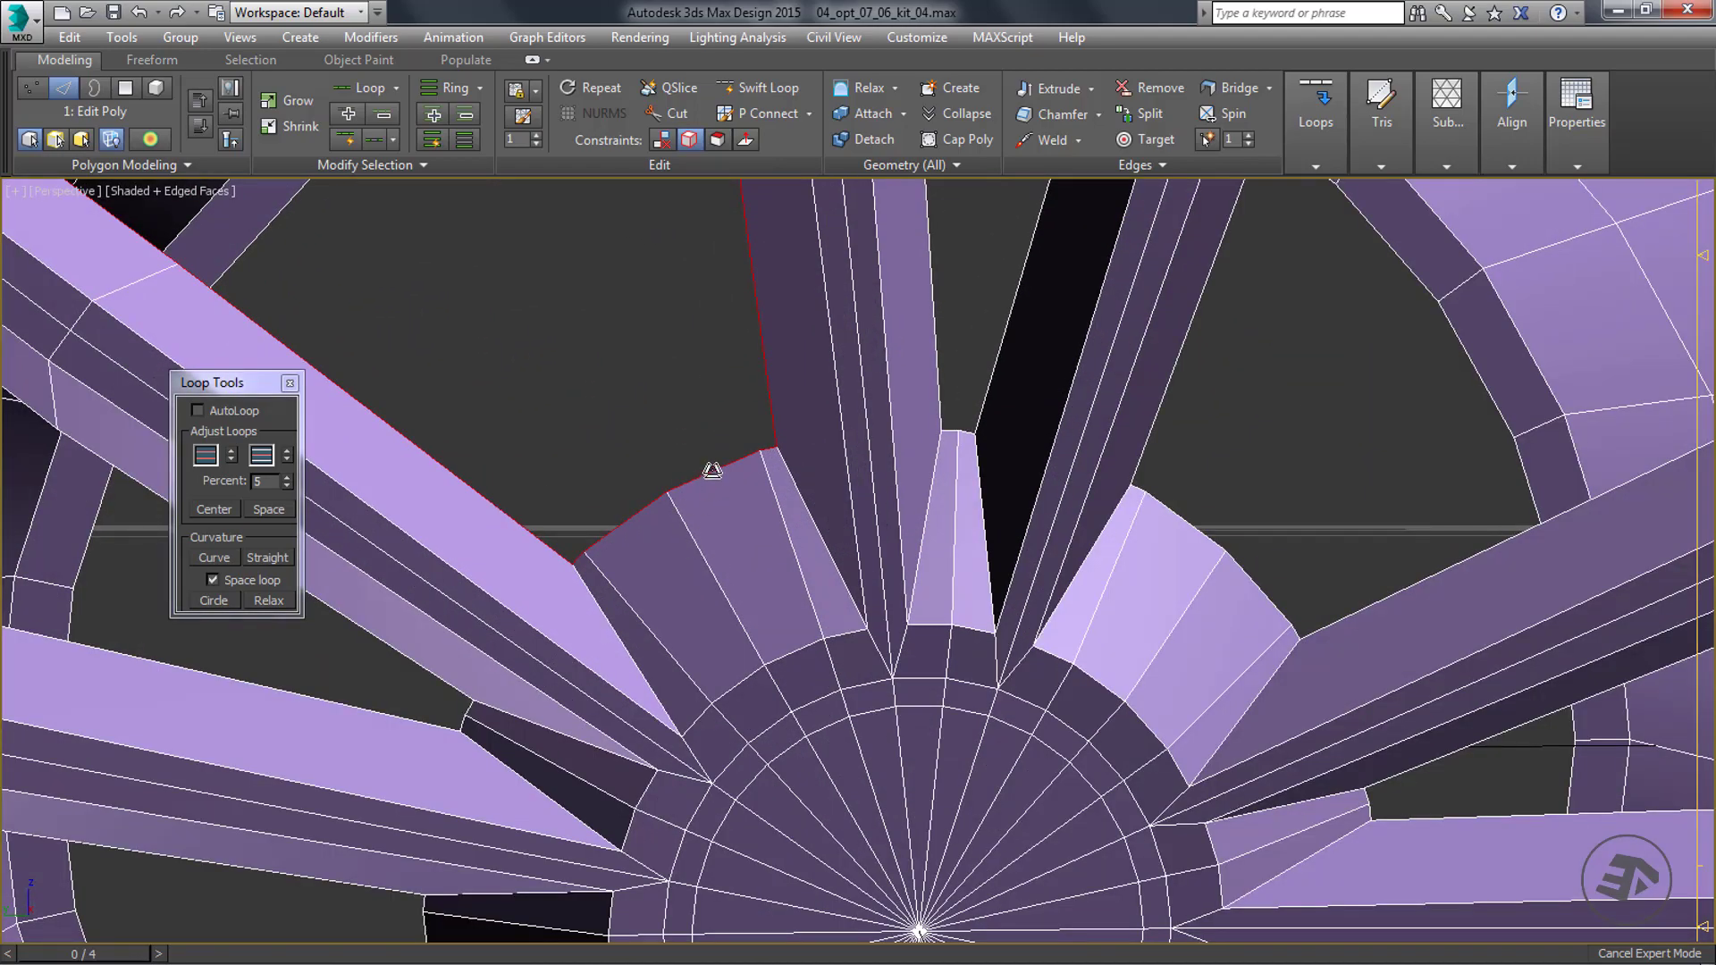
click(422, 165)
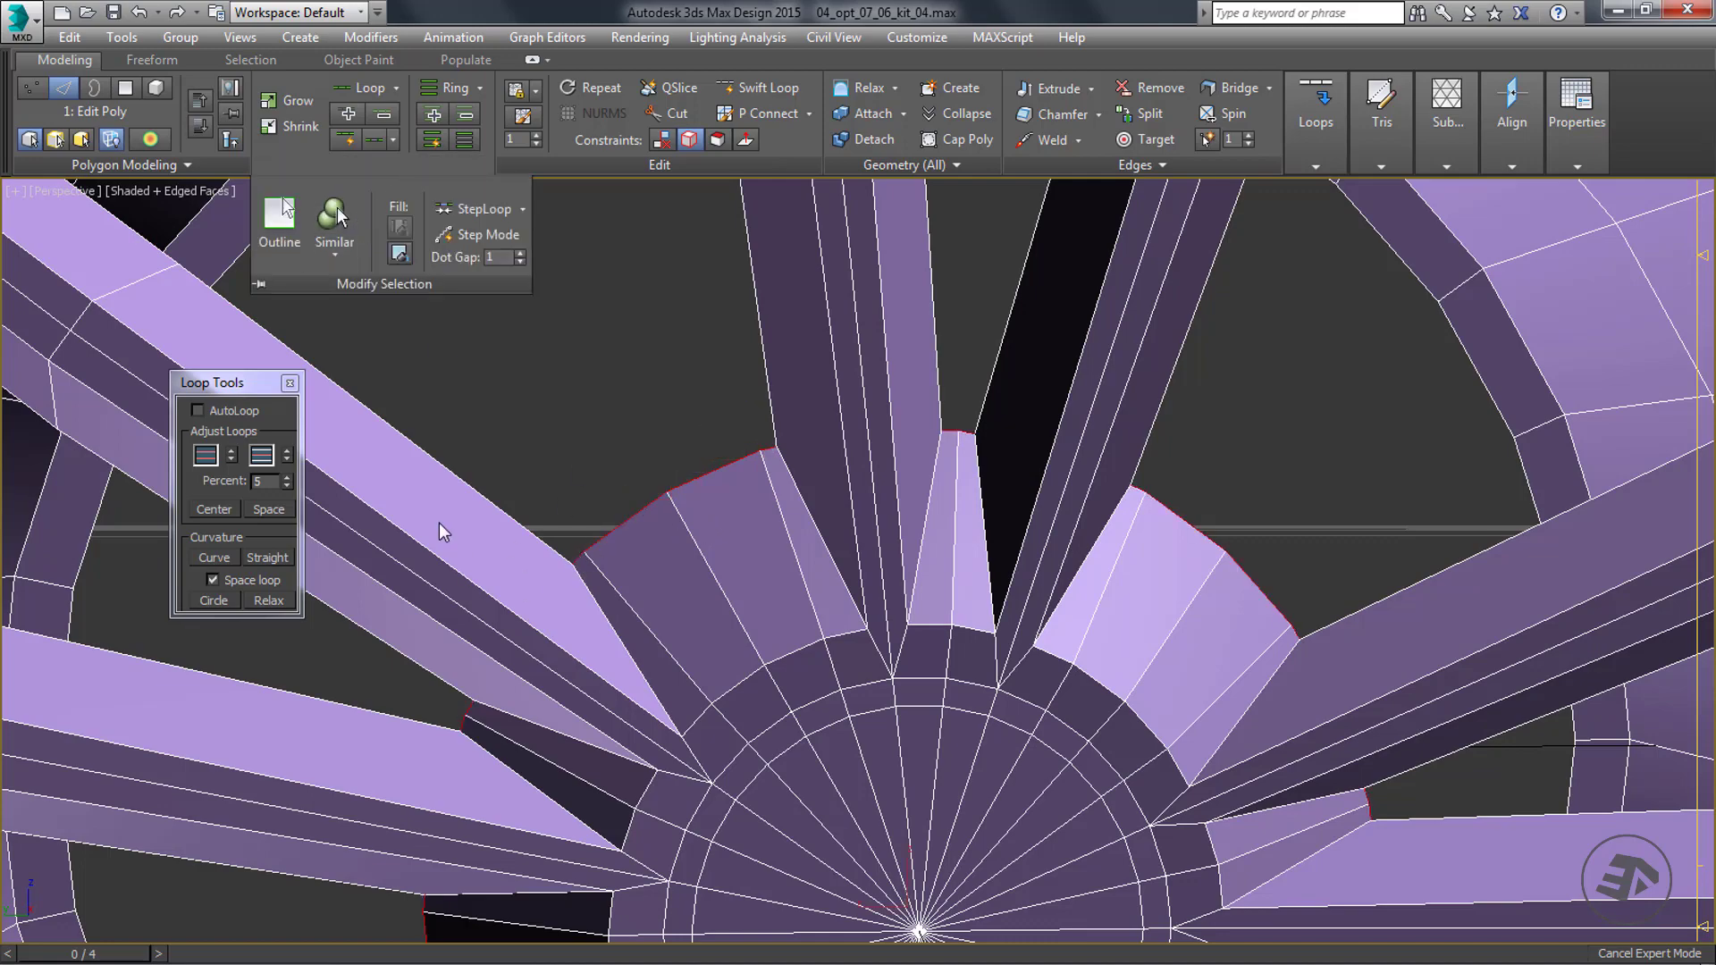
middle_drag(430, 698, 491, 631)
middle_drag(1008, 422, 919, 335)
Correct the outer edge selection around the remaining wide hub panels and space those edges evenly.
alt+click(1348, 658)
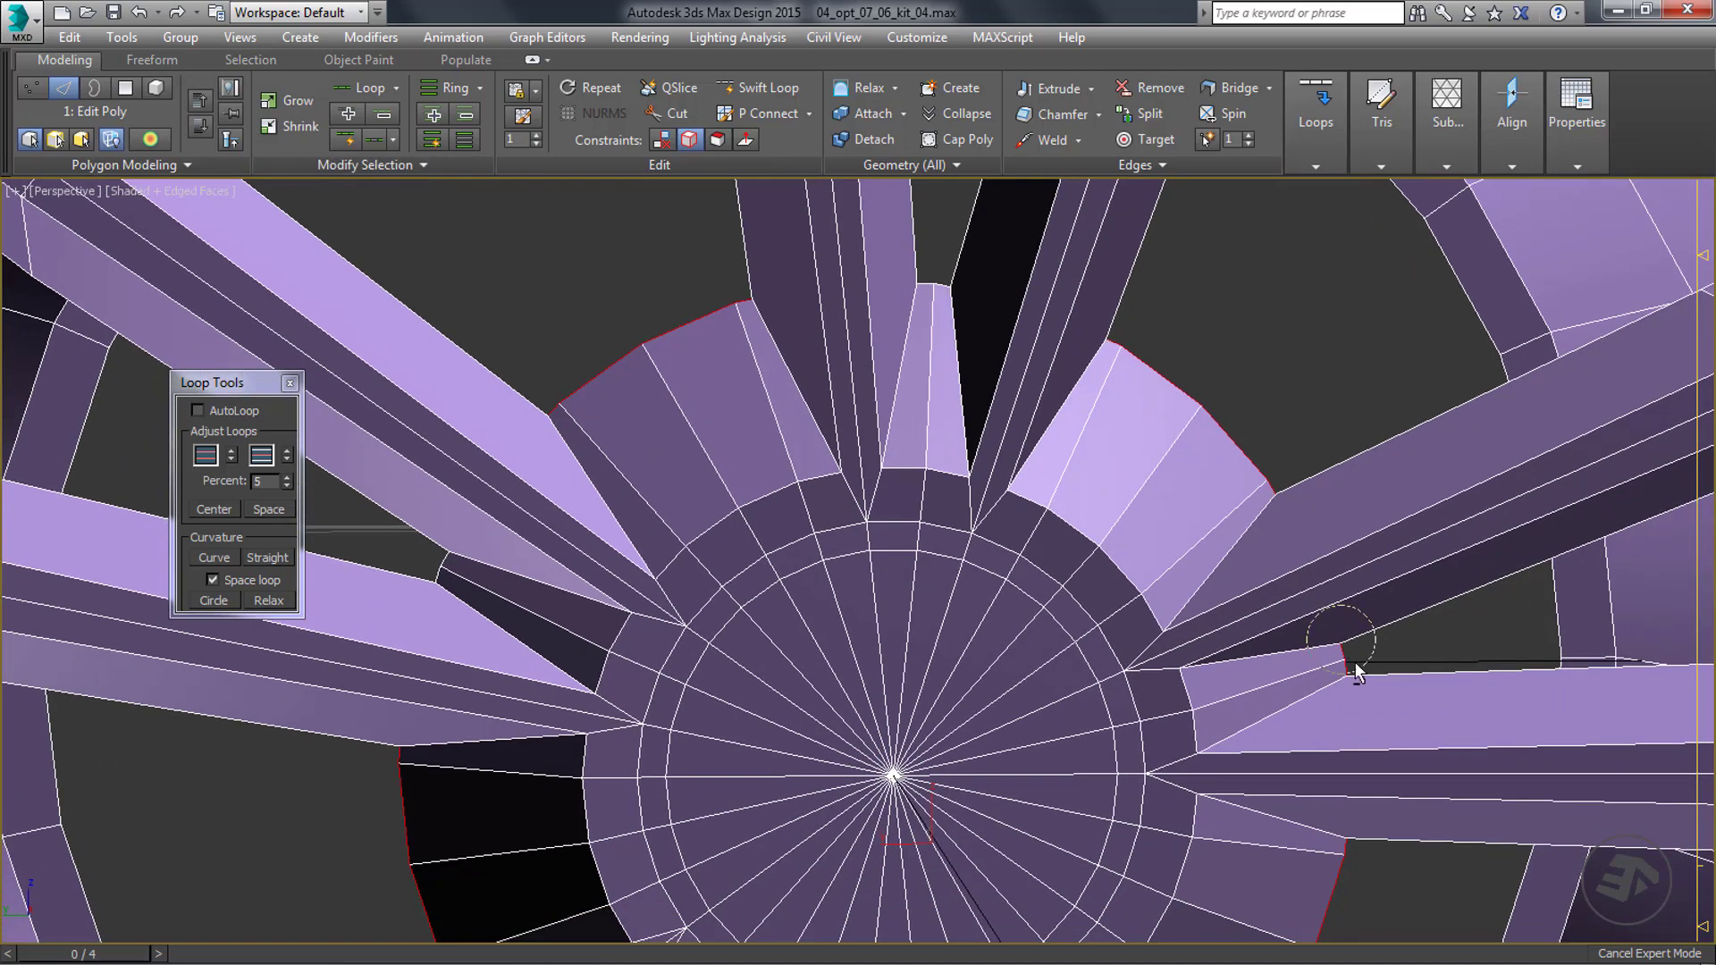
scroll(1052, 843, down, 2)
middle_drag(1053, 843, 987, 510)
alt+click(1039, 749)
alt+click(660, 701)
middle_drag(324, 532, 321, 570)
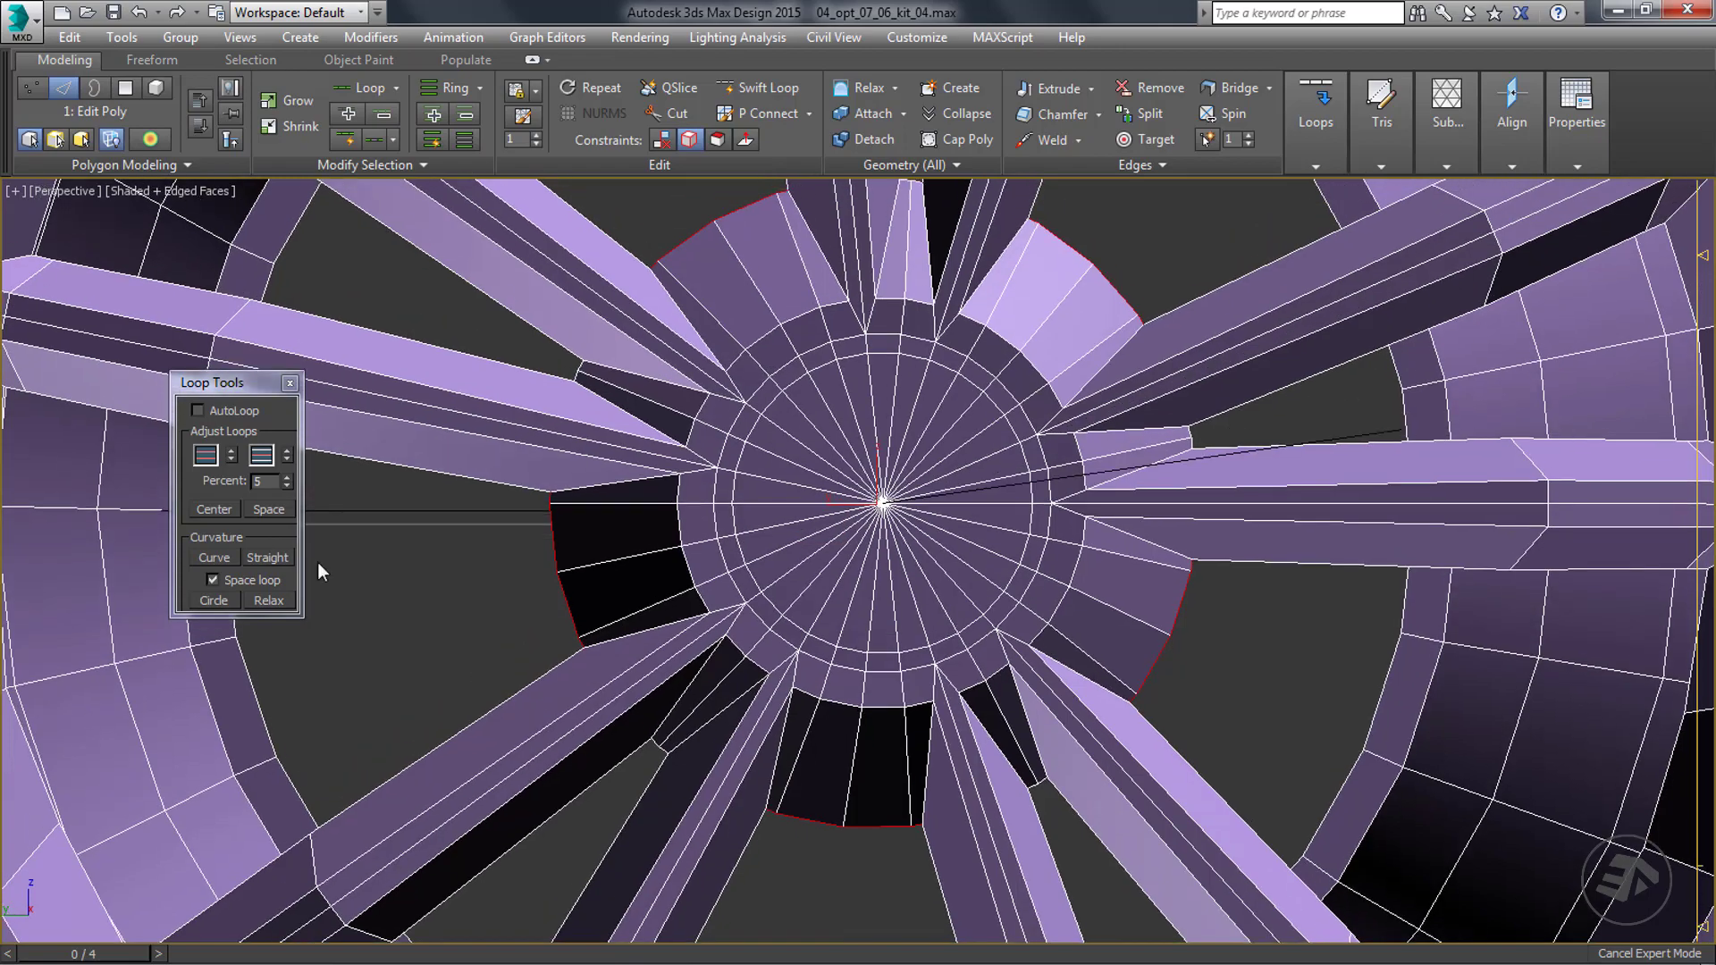
Turn on smoothing for the wheel and render it from an angled view.
middle_drag(625, 482, 576, 600)
scroll(592, 552, down, 2)
scroll(628, 557, down, 3)
scroll(760, 558, up, 4)
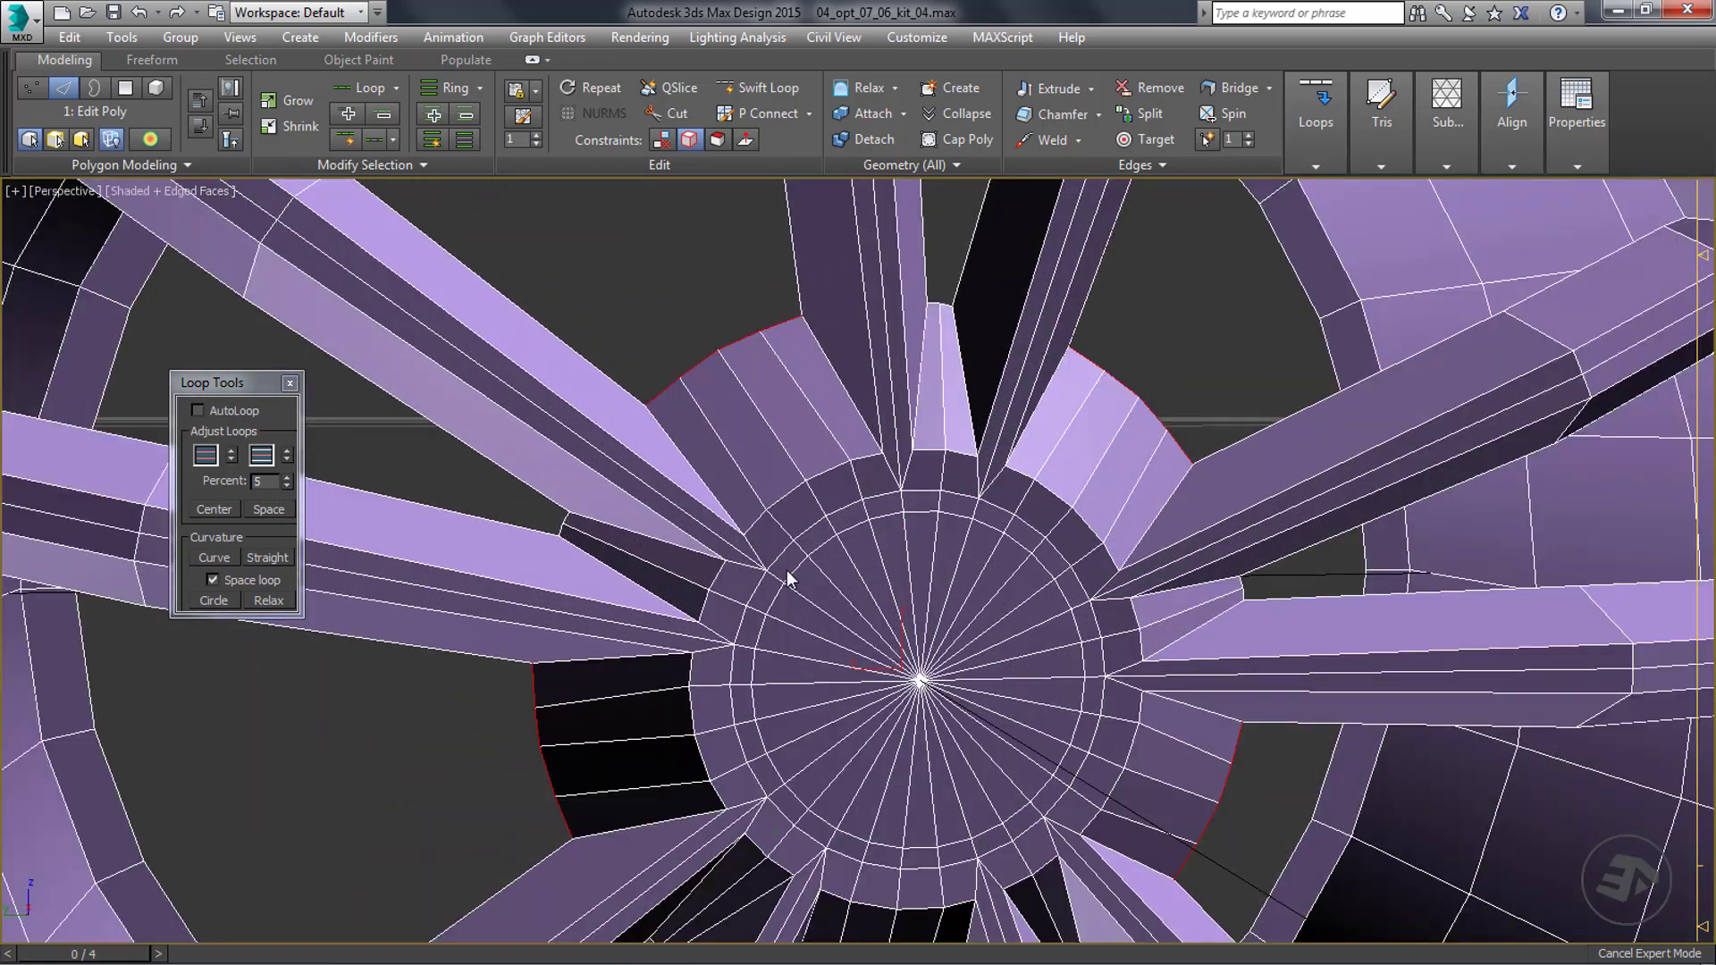
scroll(791, 581, down, 2)
alt+middle_drag(1099, 670, 717, 666)
scroll(550, 596, down, 4)
key(ctrl+q)
key(shift+q)
Render the smoothed wheel again from closer views and close the render.
alt+middle_drag(536, 644, 592, 652)
scroll(592, 652, up, 3)
key(shift+q)
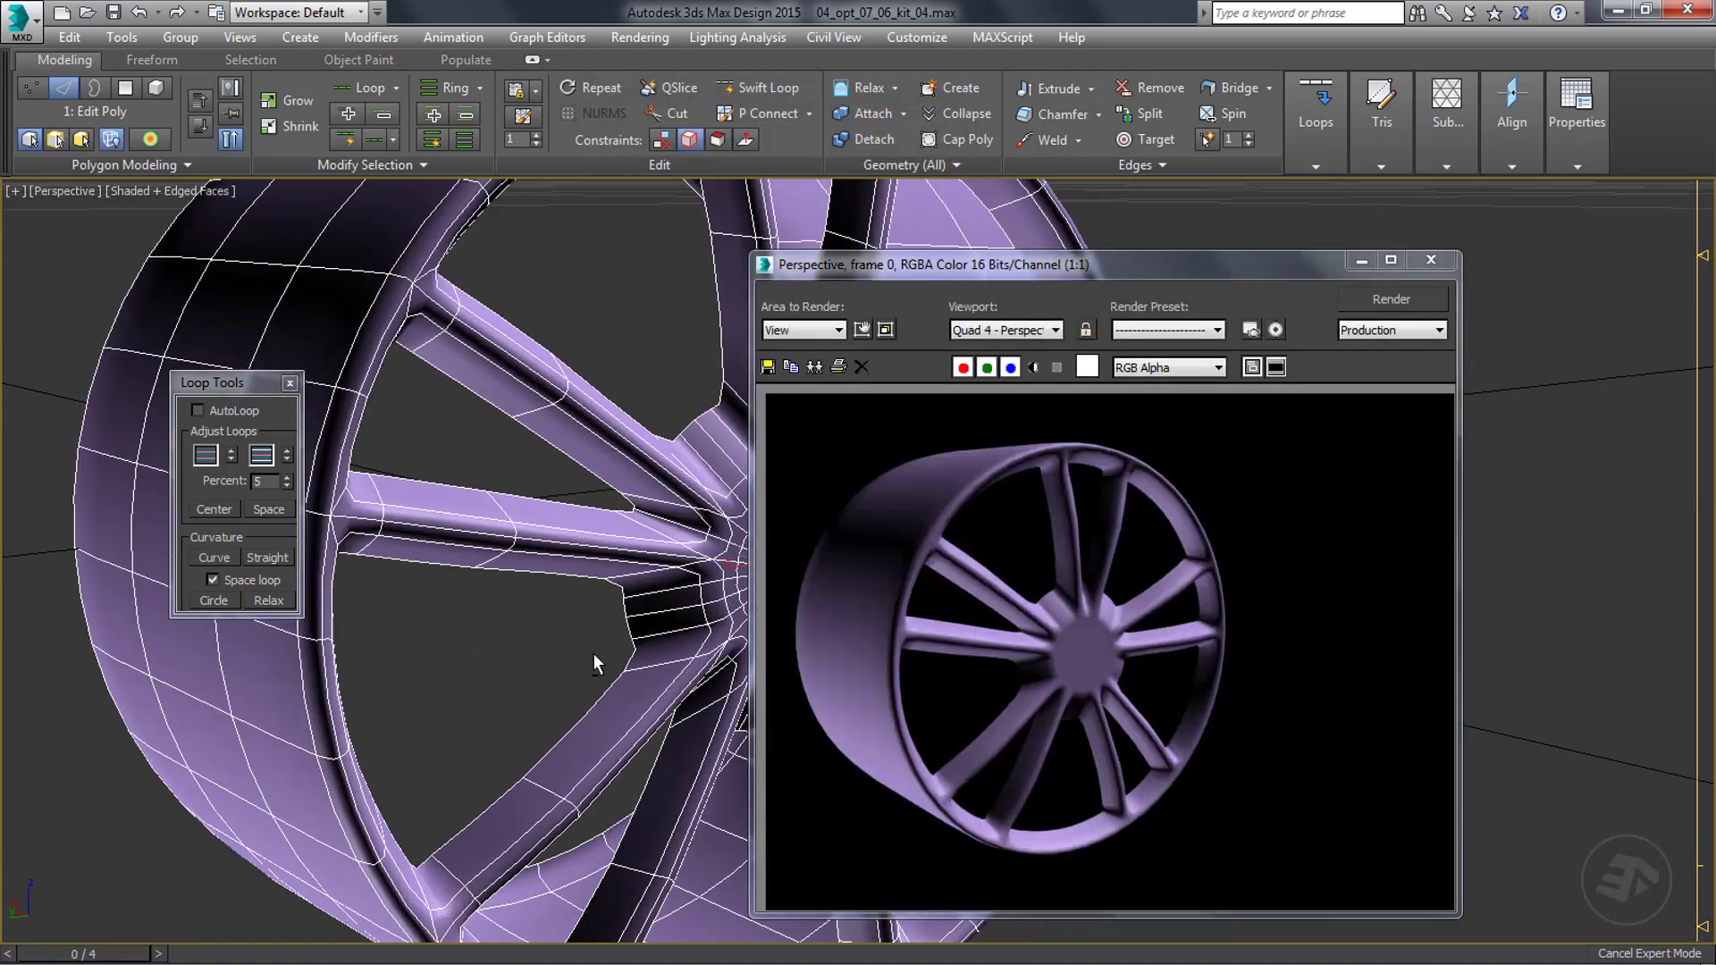
scroll(516, 583, up, 3)
key(shift+q)
click(1431, 260)
scroll(571, 601, down, 3)
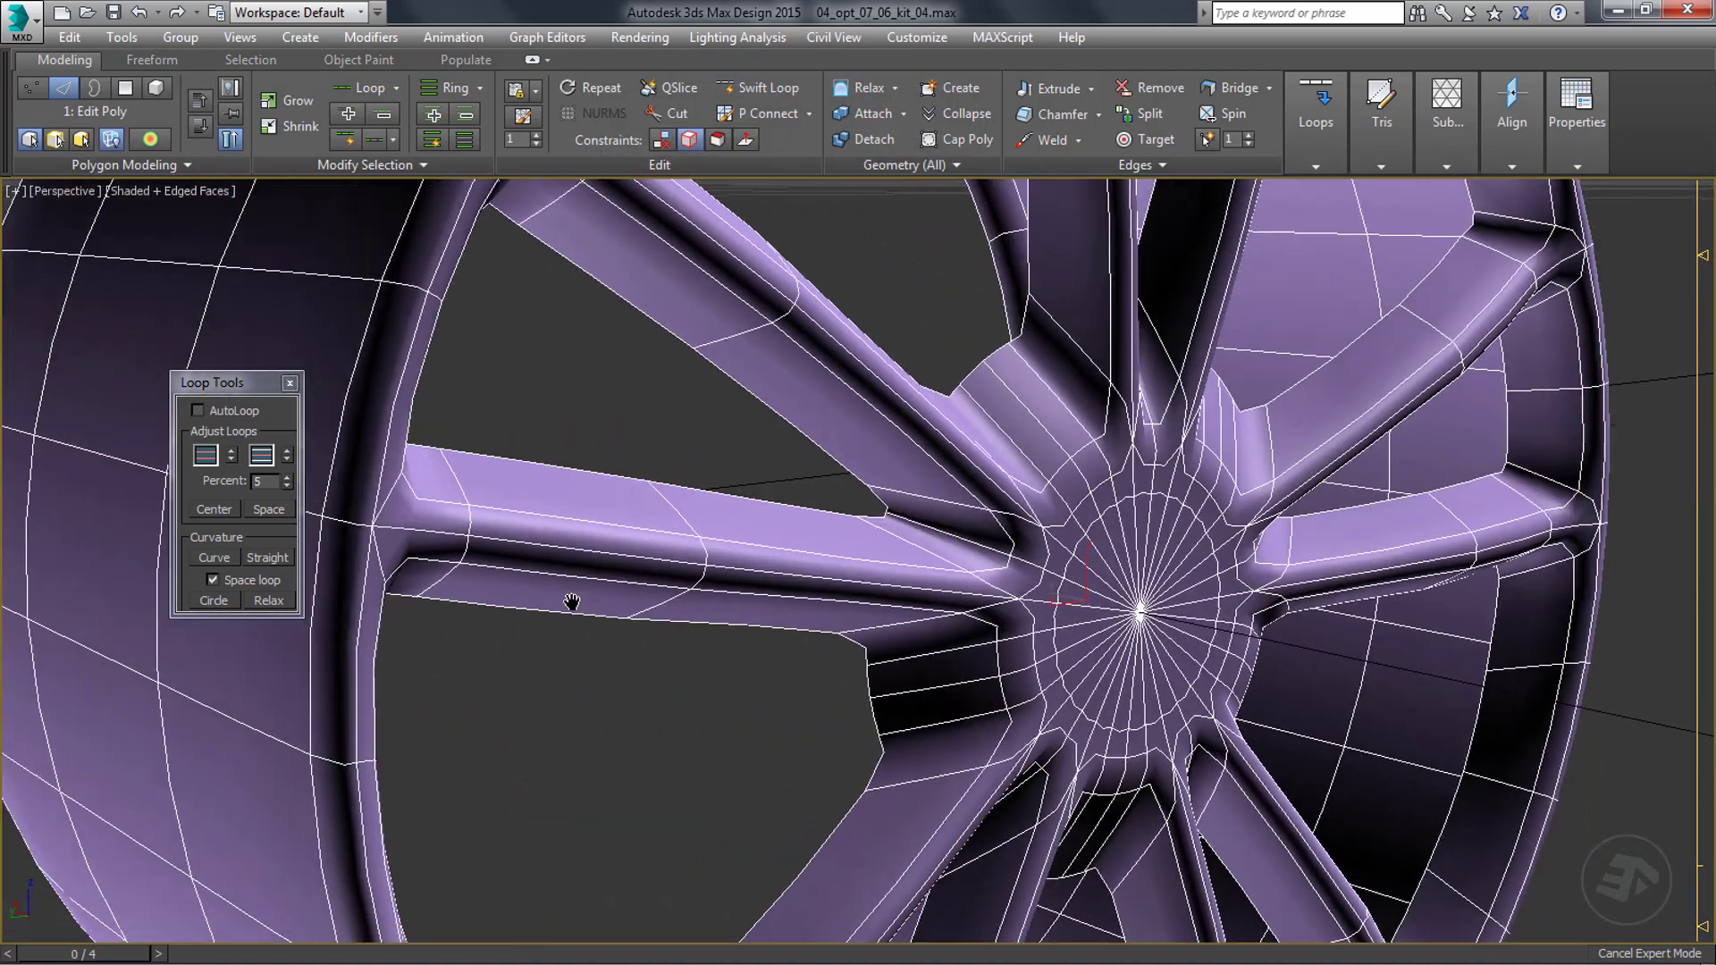
Switch back to the unsmoothed mesh and examine the spoke ends where they meet the rim.
key(ctrl+q)
alt+middle_drag(571, 600, 495, 596)
scroll(456, 424, up, 1)
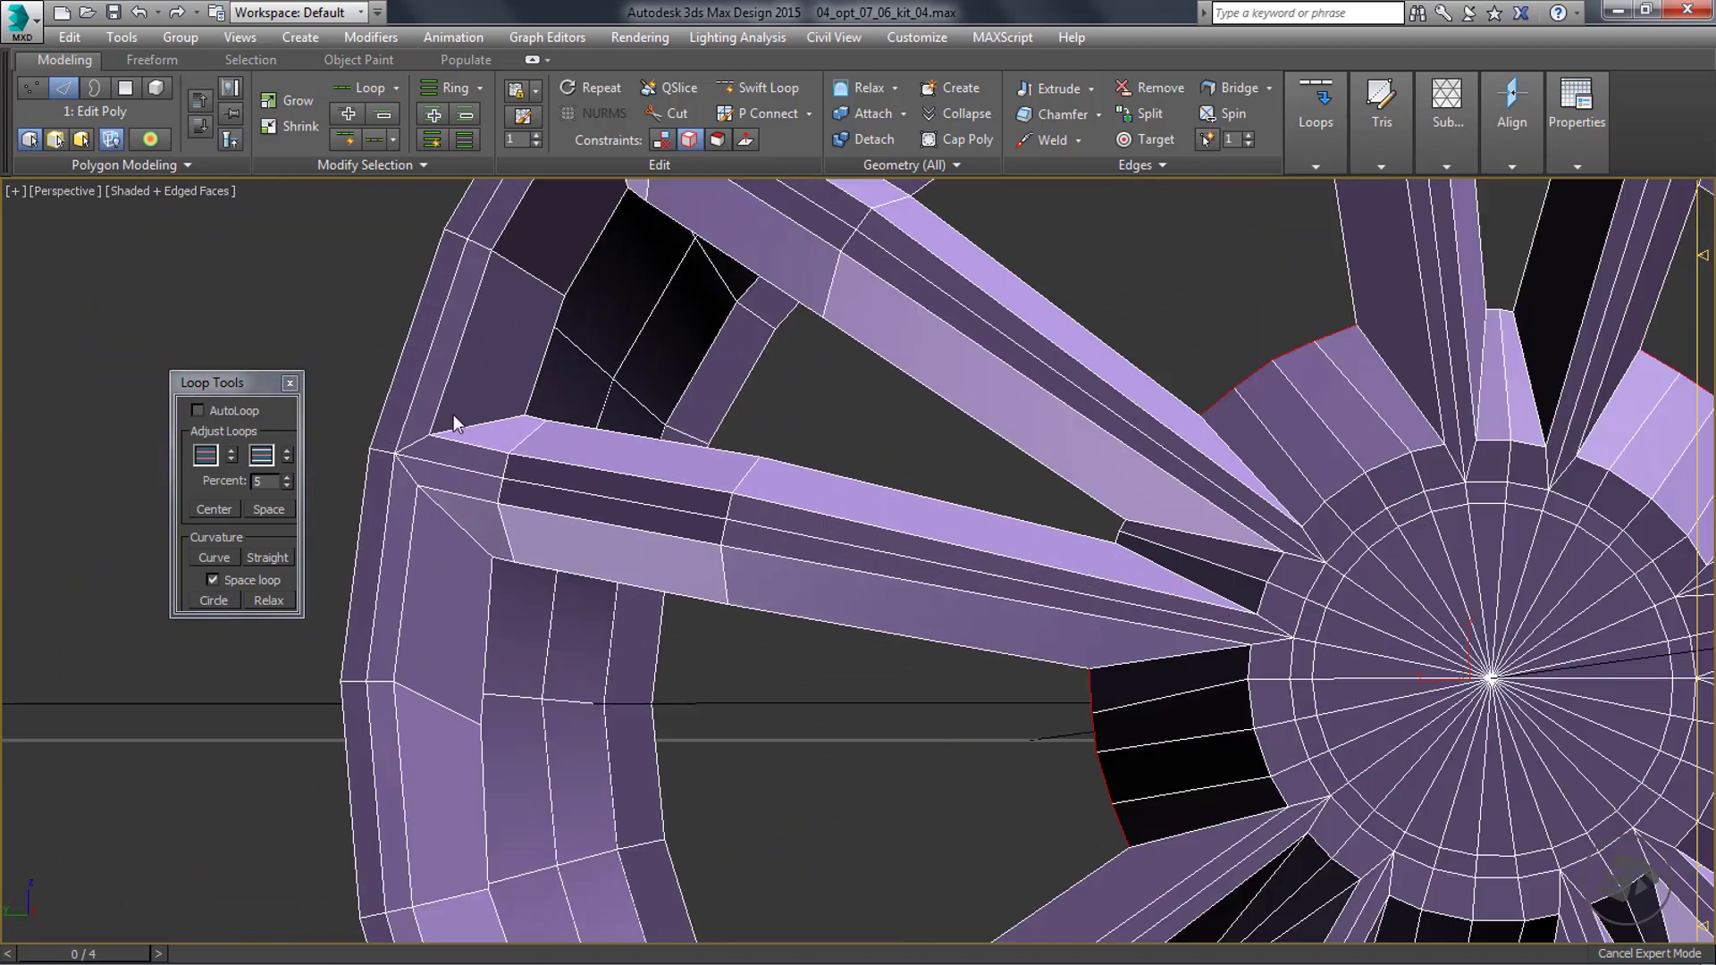
scroll(406, 502, down, 5)
scroll(444, 404, up, 2)
alt+middle_drag(445, 404, 528, 531)
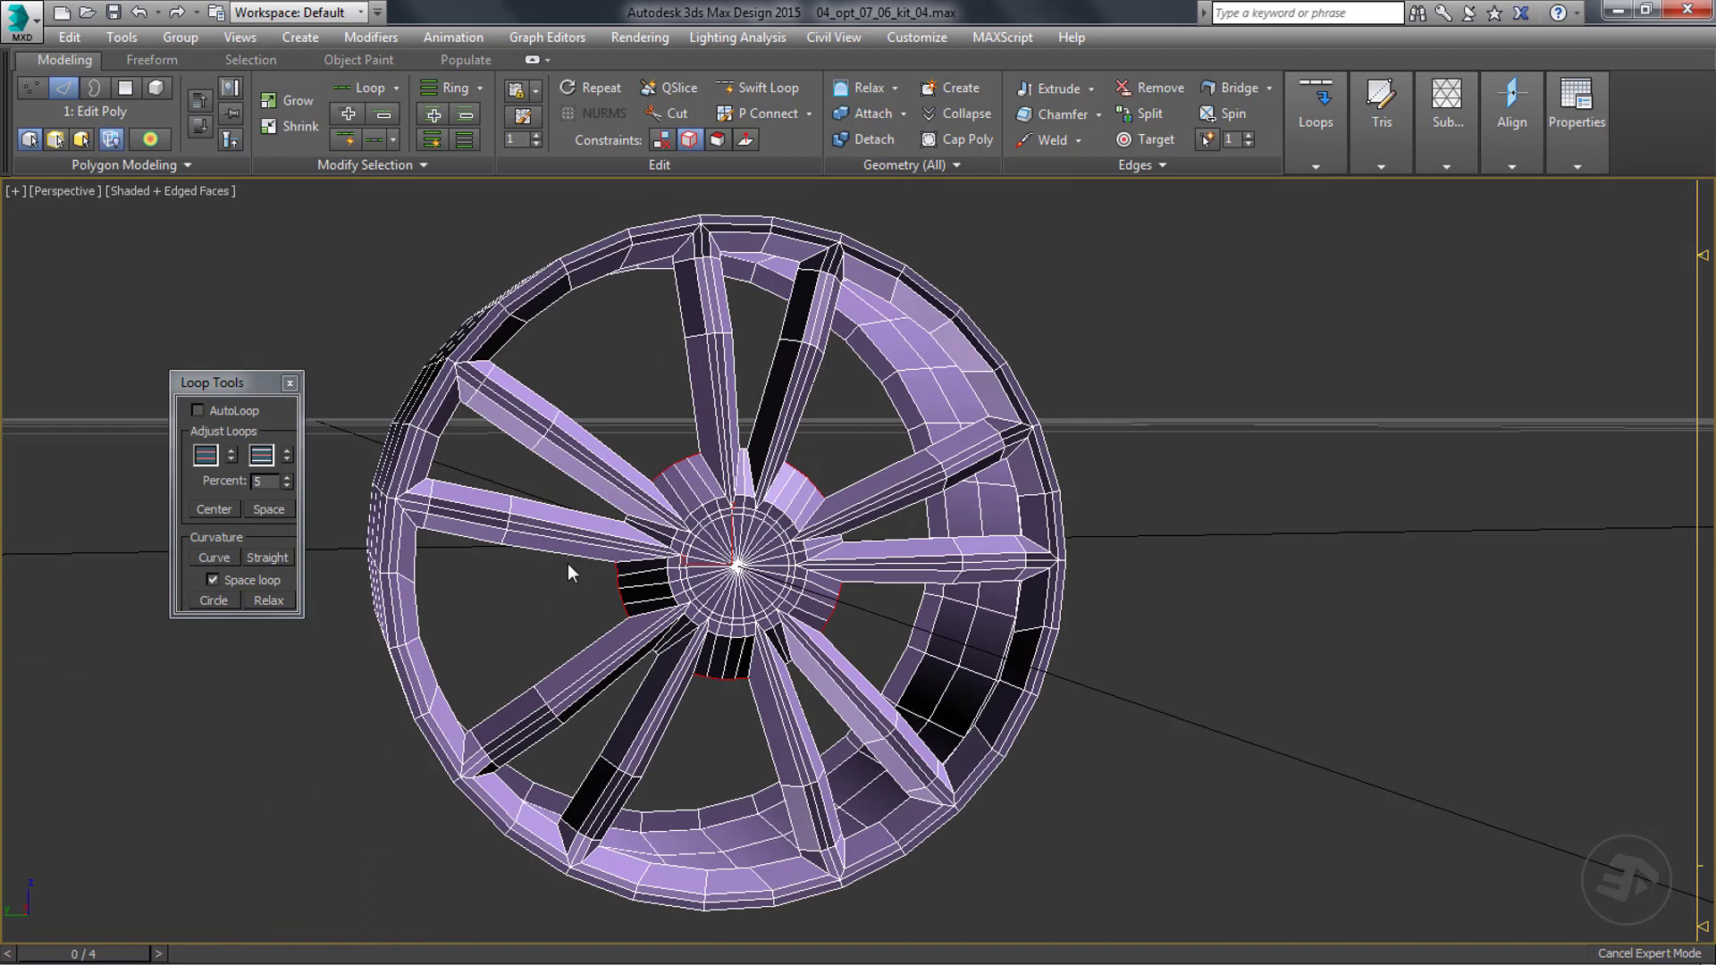
Try scaling the outer hub panel edges outward with the edge constraint turned off.
drag(719, 550, 737, 493)
key(ctrl+z)
key(shift+x)
drag(719, 551, 709, 515)
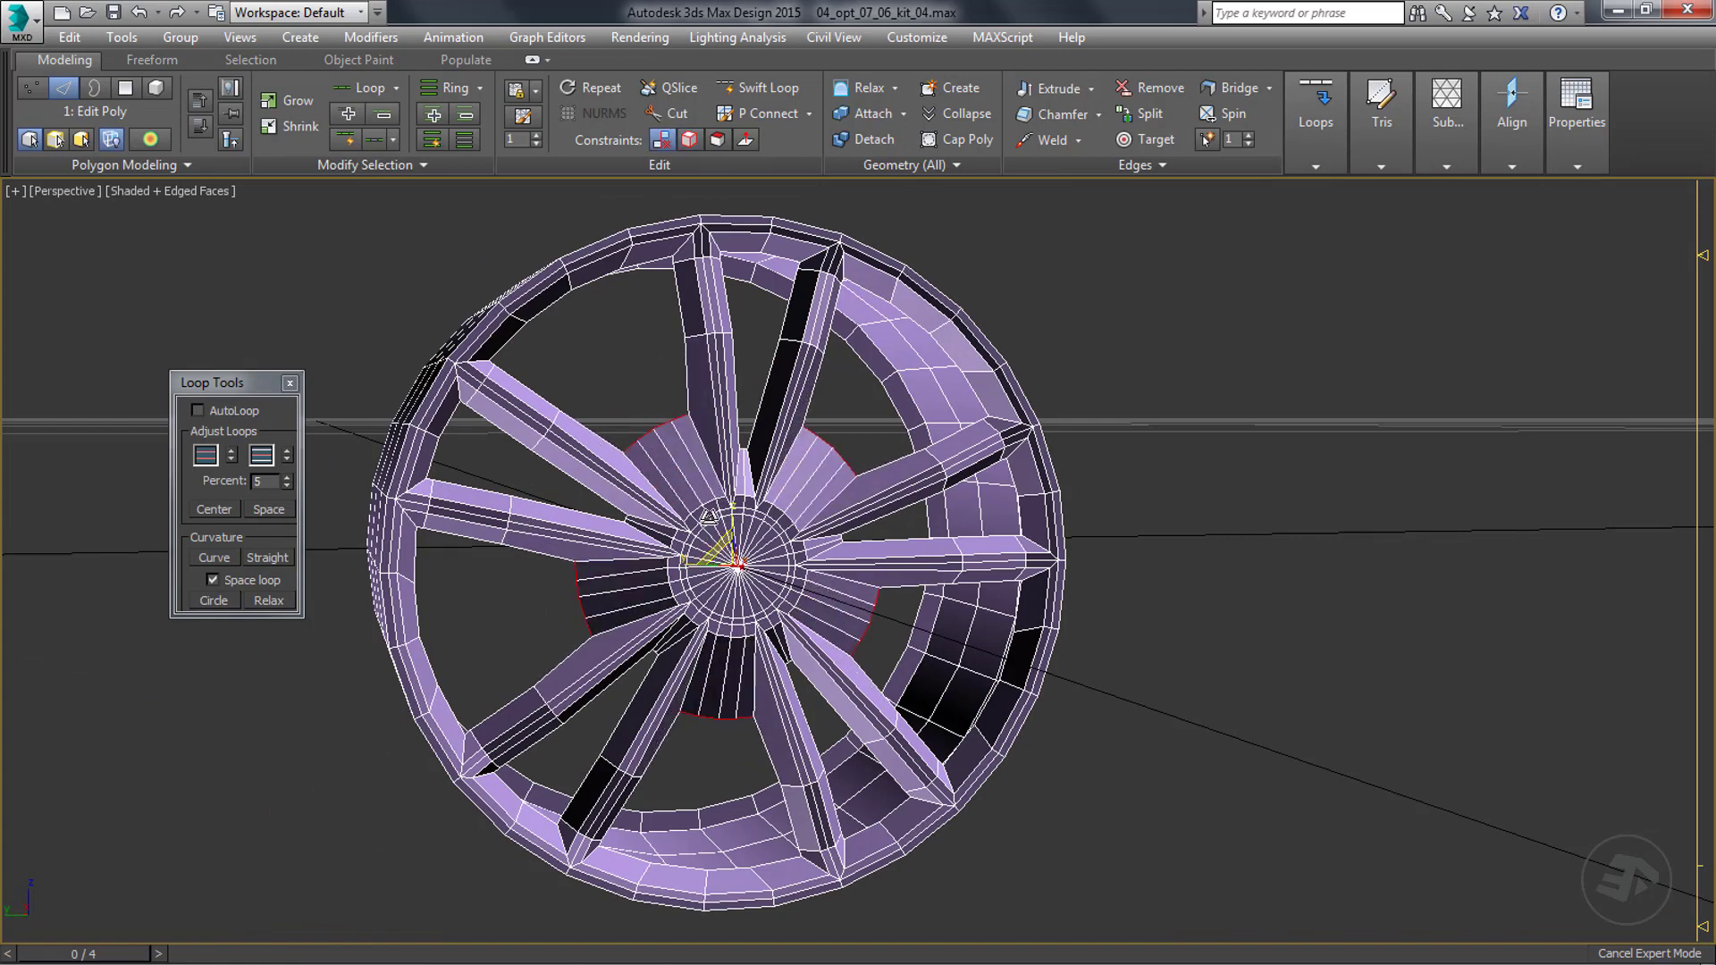
alt+middle_drag(710, 515, 631, 607)
Select the polygons of all five wide hub panels between the spokes and inset them.
scroll(631, 606, up, 3)
key(4)
click(806, 502)
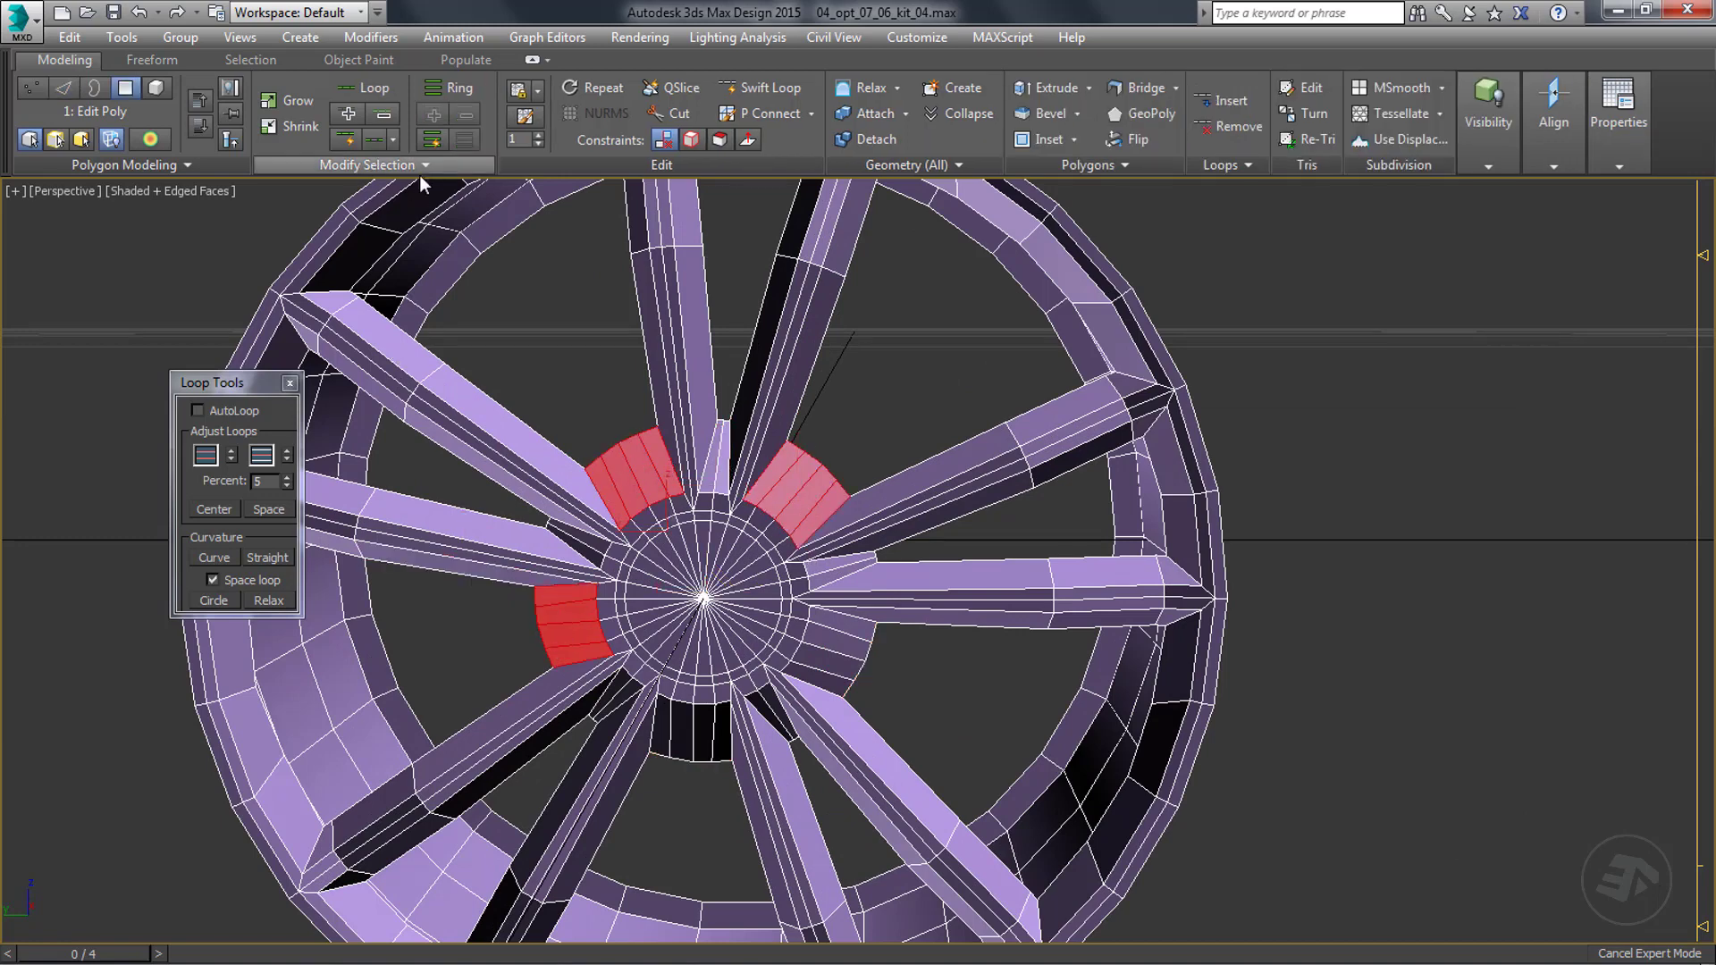
ctrl+click(840, 626)
ctrl+click(817, 679)
ctrl+click(690, 728)
shift+click(1047, 139)
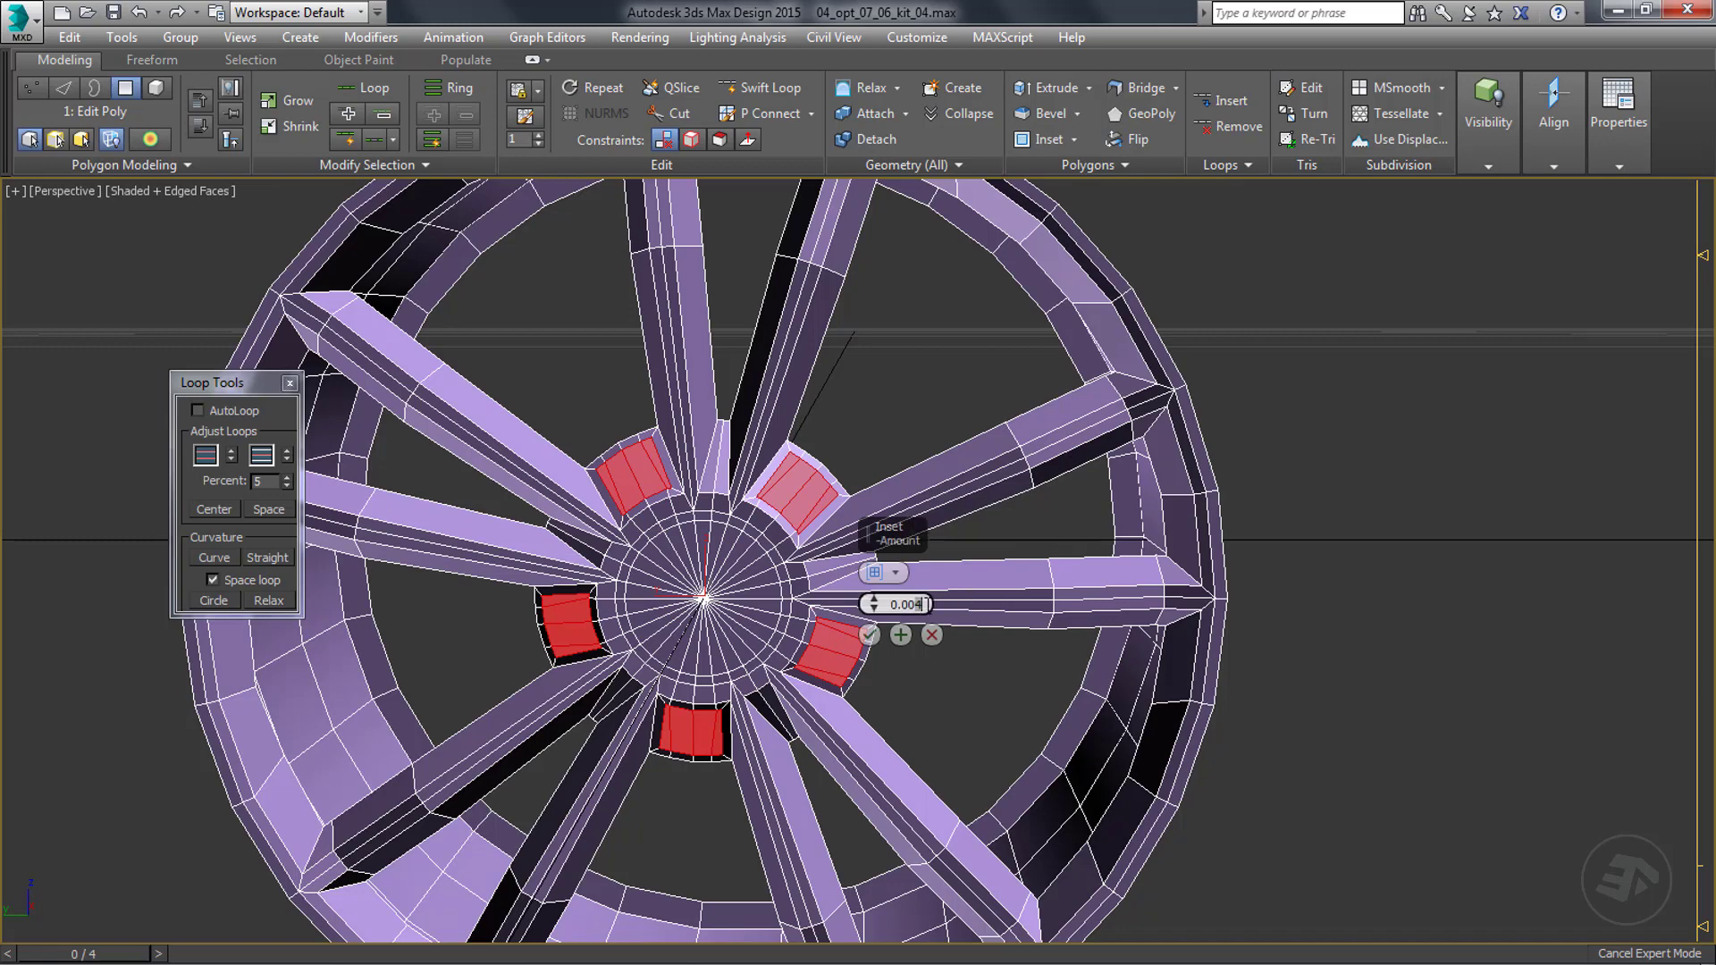
Try further insets of 0.001 and 0.002 on the selected hub panels.
shift+click(1049, 140)
scroll(920, 605, up, 5)
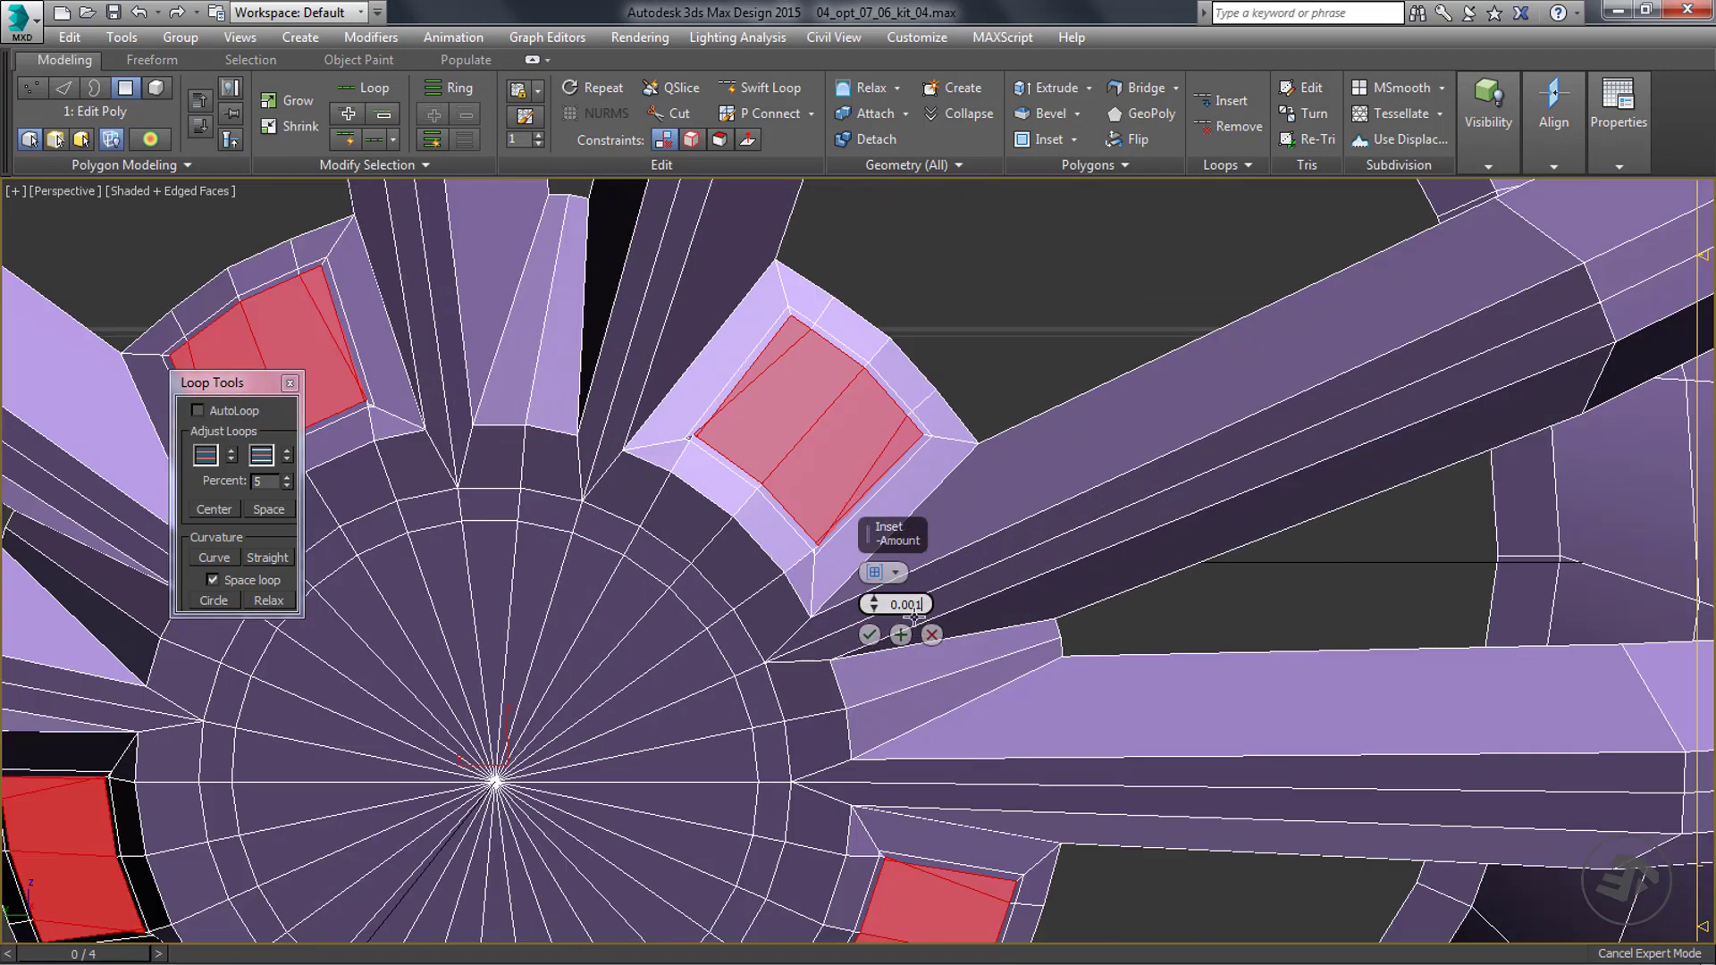
click(823, 542)
middle_drag(822, 539, 835, 539)
key(ctrl+z)
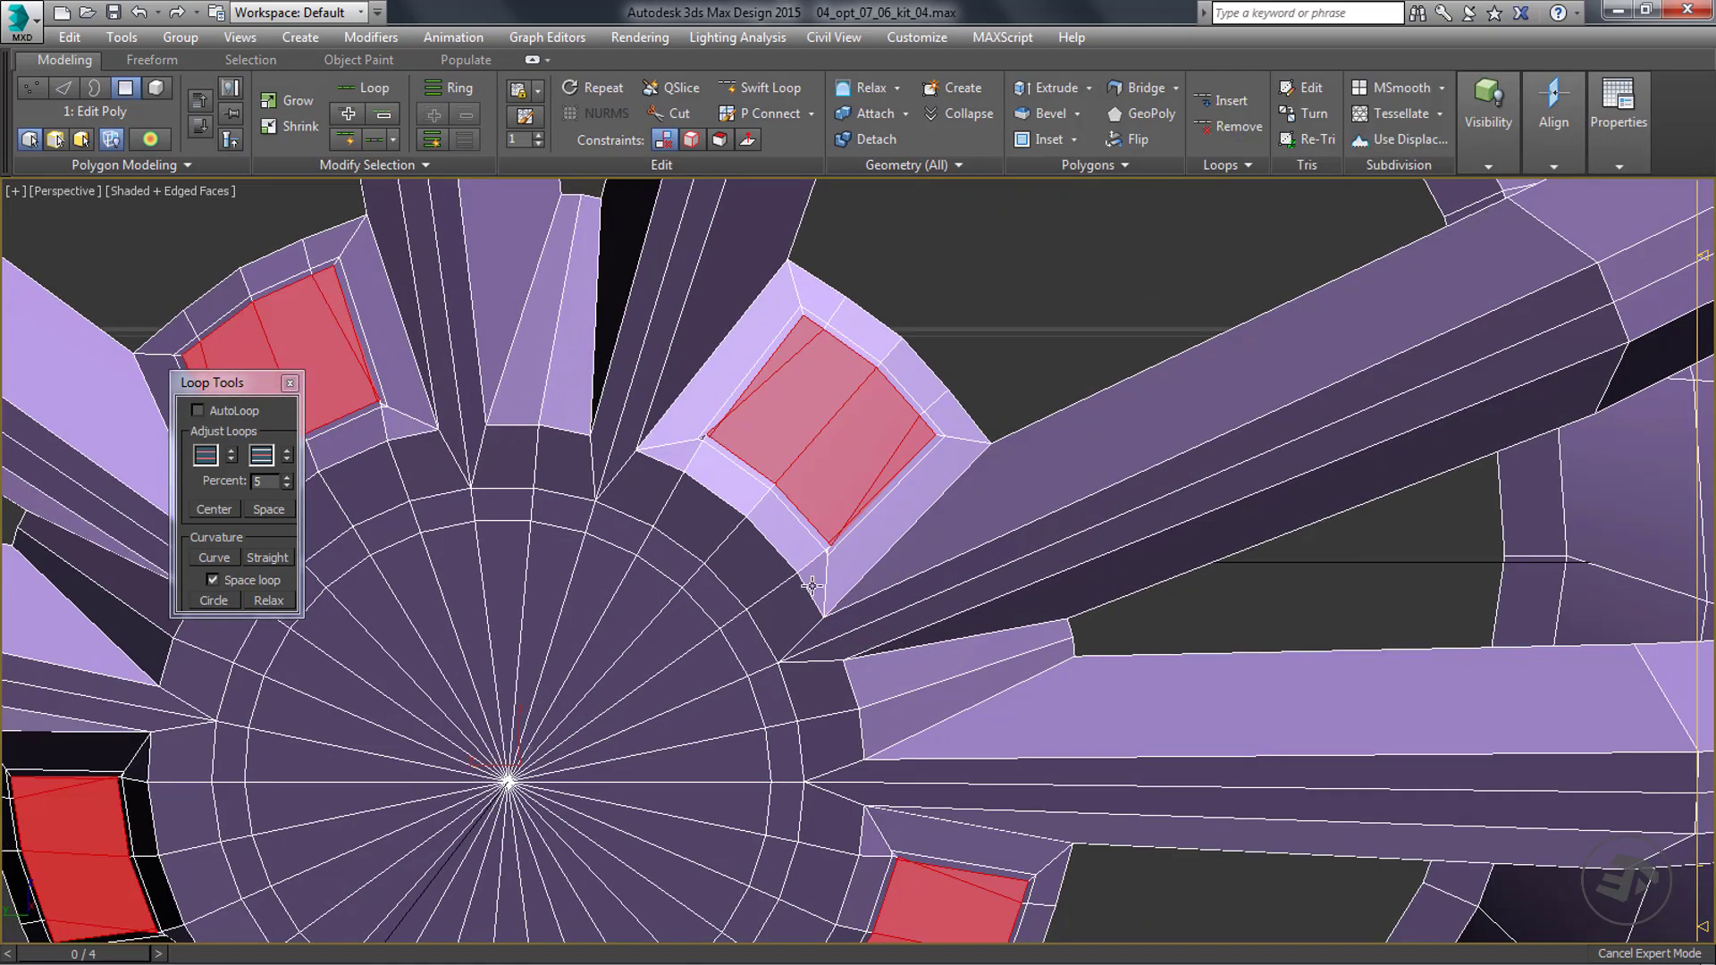
shift+click(1048, 143)
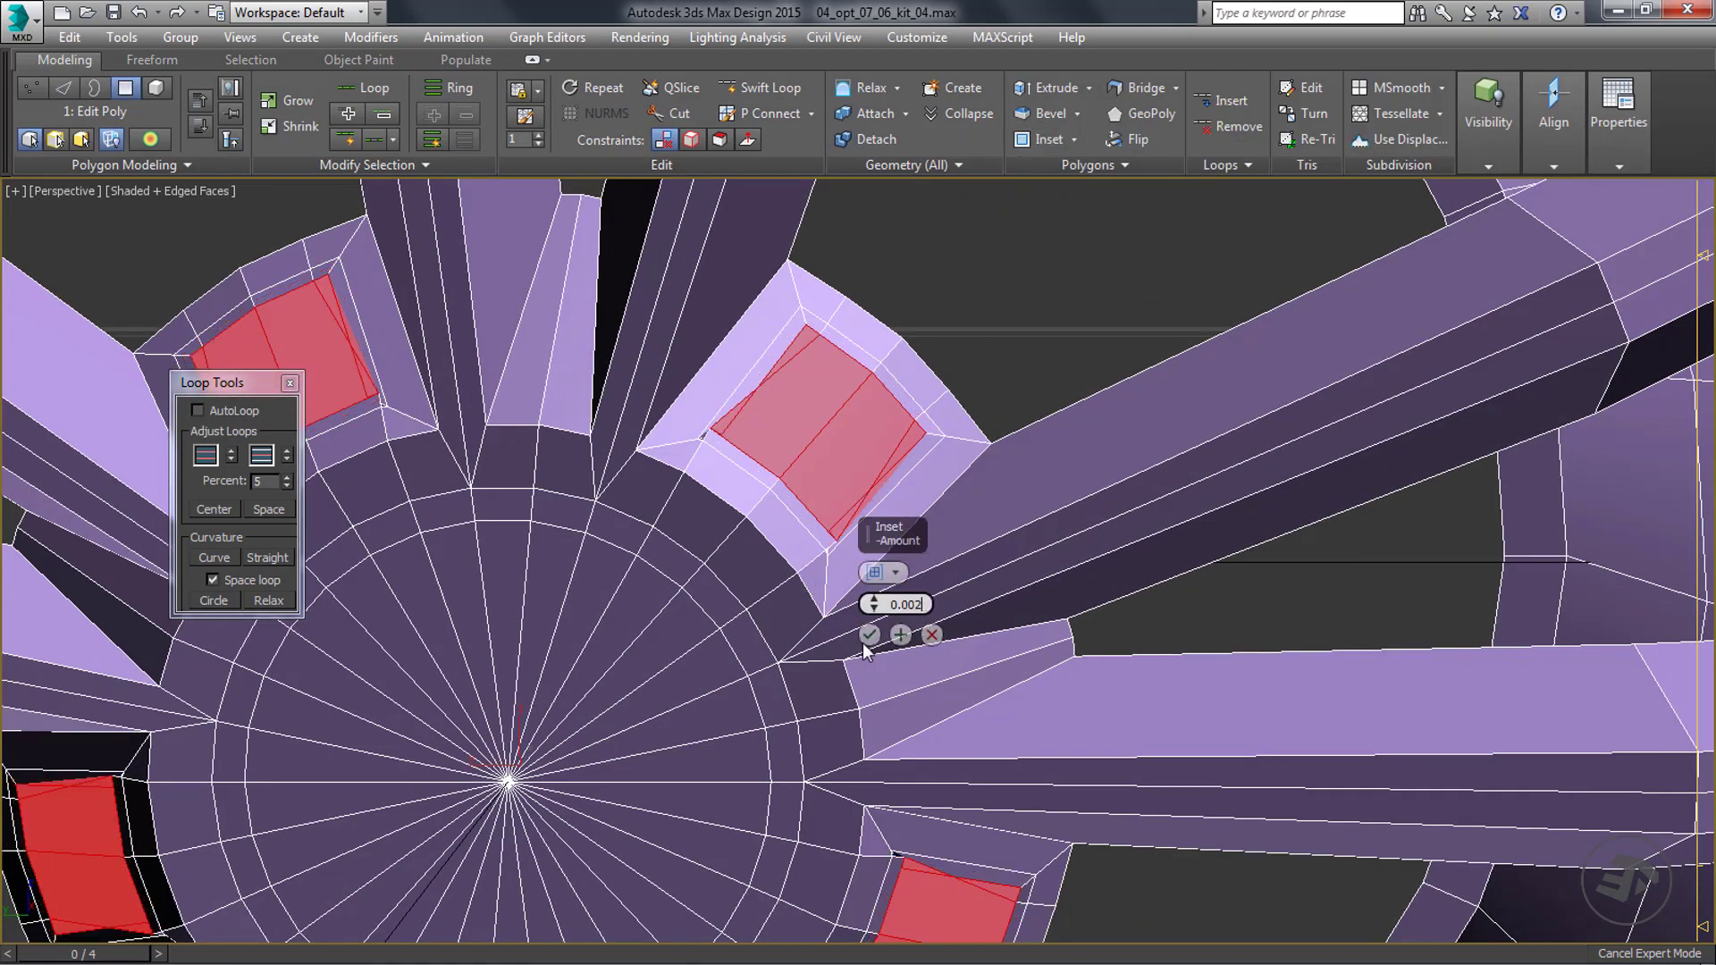
click(931, 633)
scroll(804, 498, up, 2)
scroll(849, 385, up, 5)
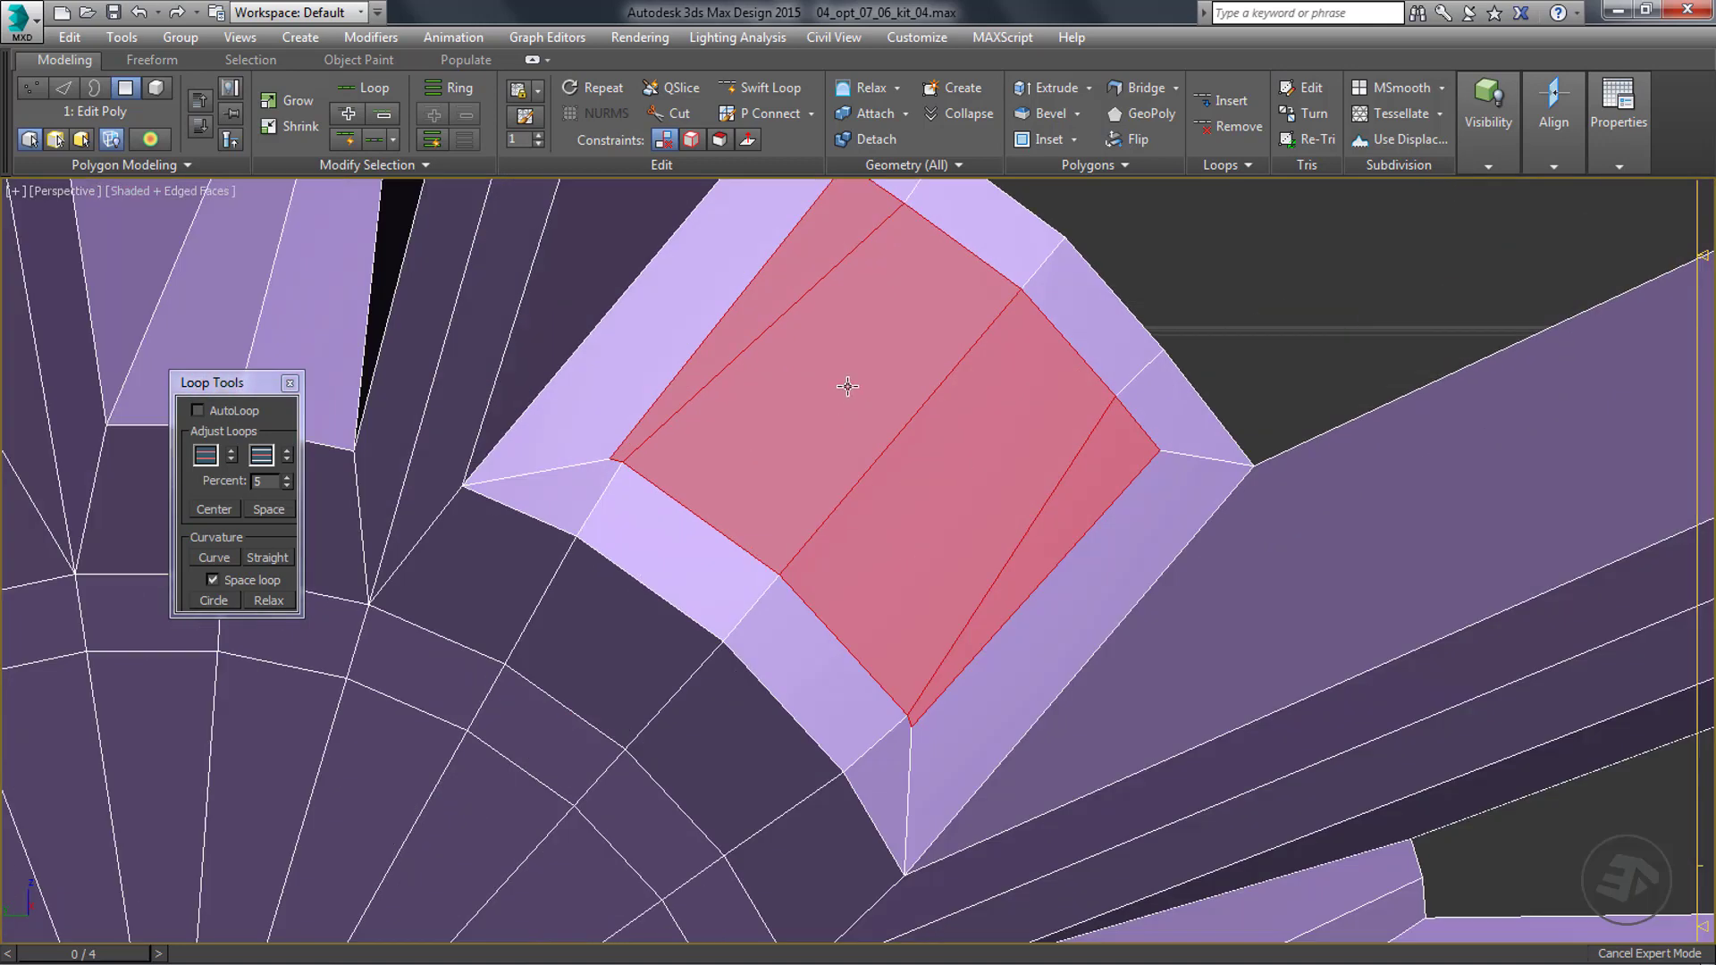
Select the inset edges nearest the hub centre on one panel and extend the selection to similar edges.
scroll(847, 394, down, 2)
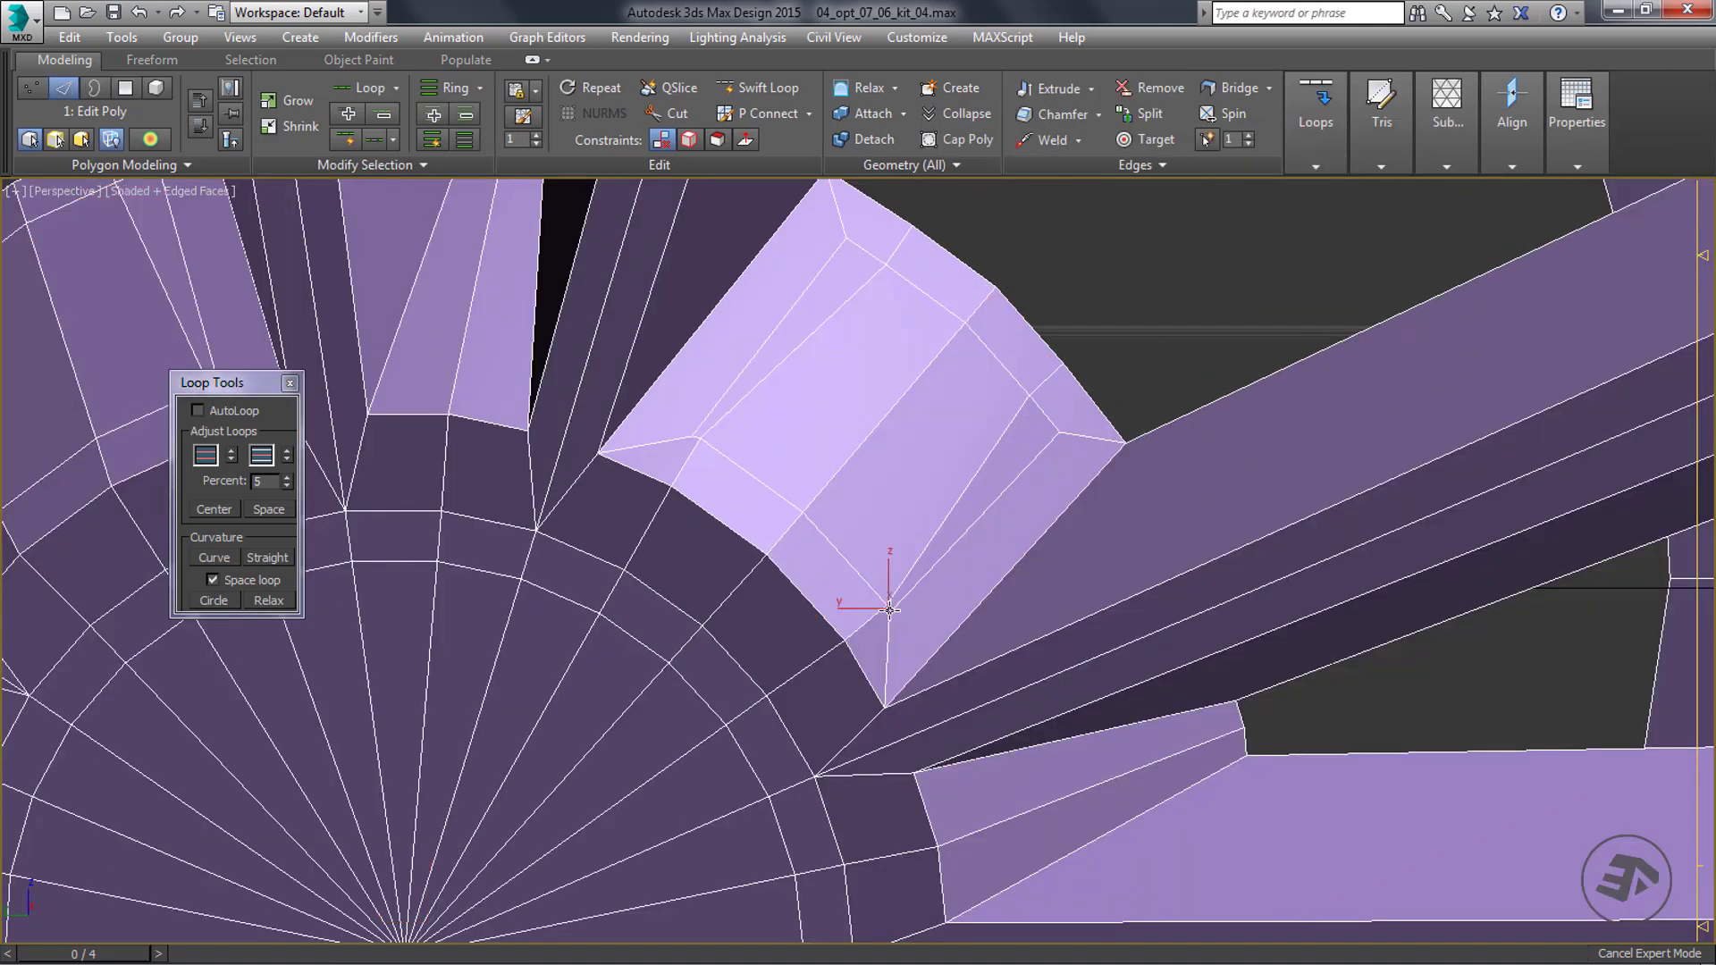
alt+click(734, 406)
click(360, 167)
click(335, 221)
middle_drag(484, 472, 547, 459)
scroll(547, 460, down, 4)
middle_drag(505, 675, 633, 573)
Add the missing inset edges nearest the hub centre on the other panels and space them evenly.
scroll(545, 315, up, 6)
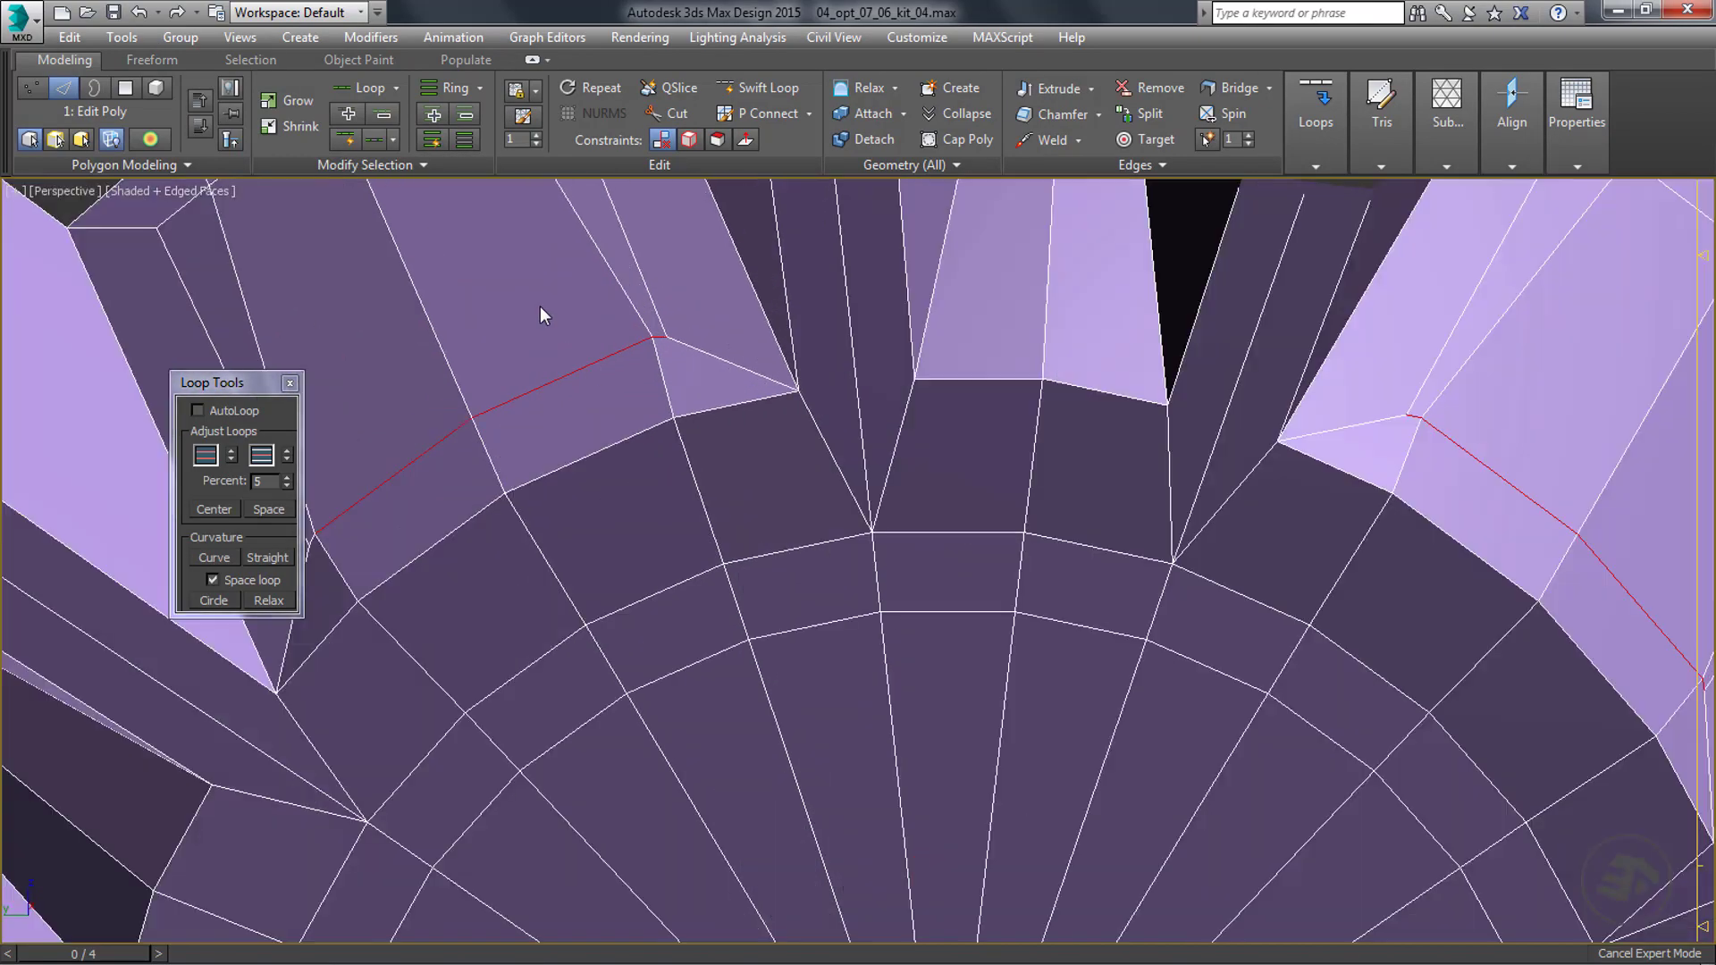
scroll(544, 315, down, 5)
scroll(451, 621, up, 6)
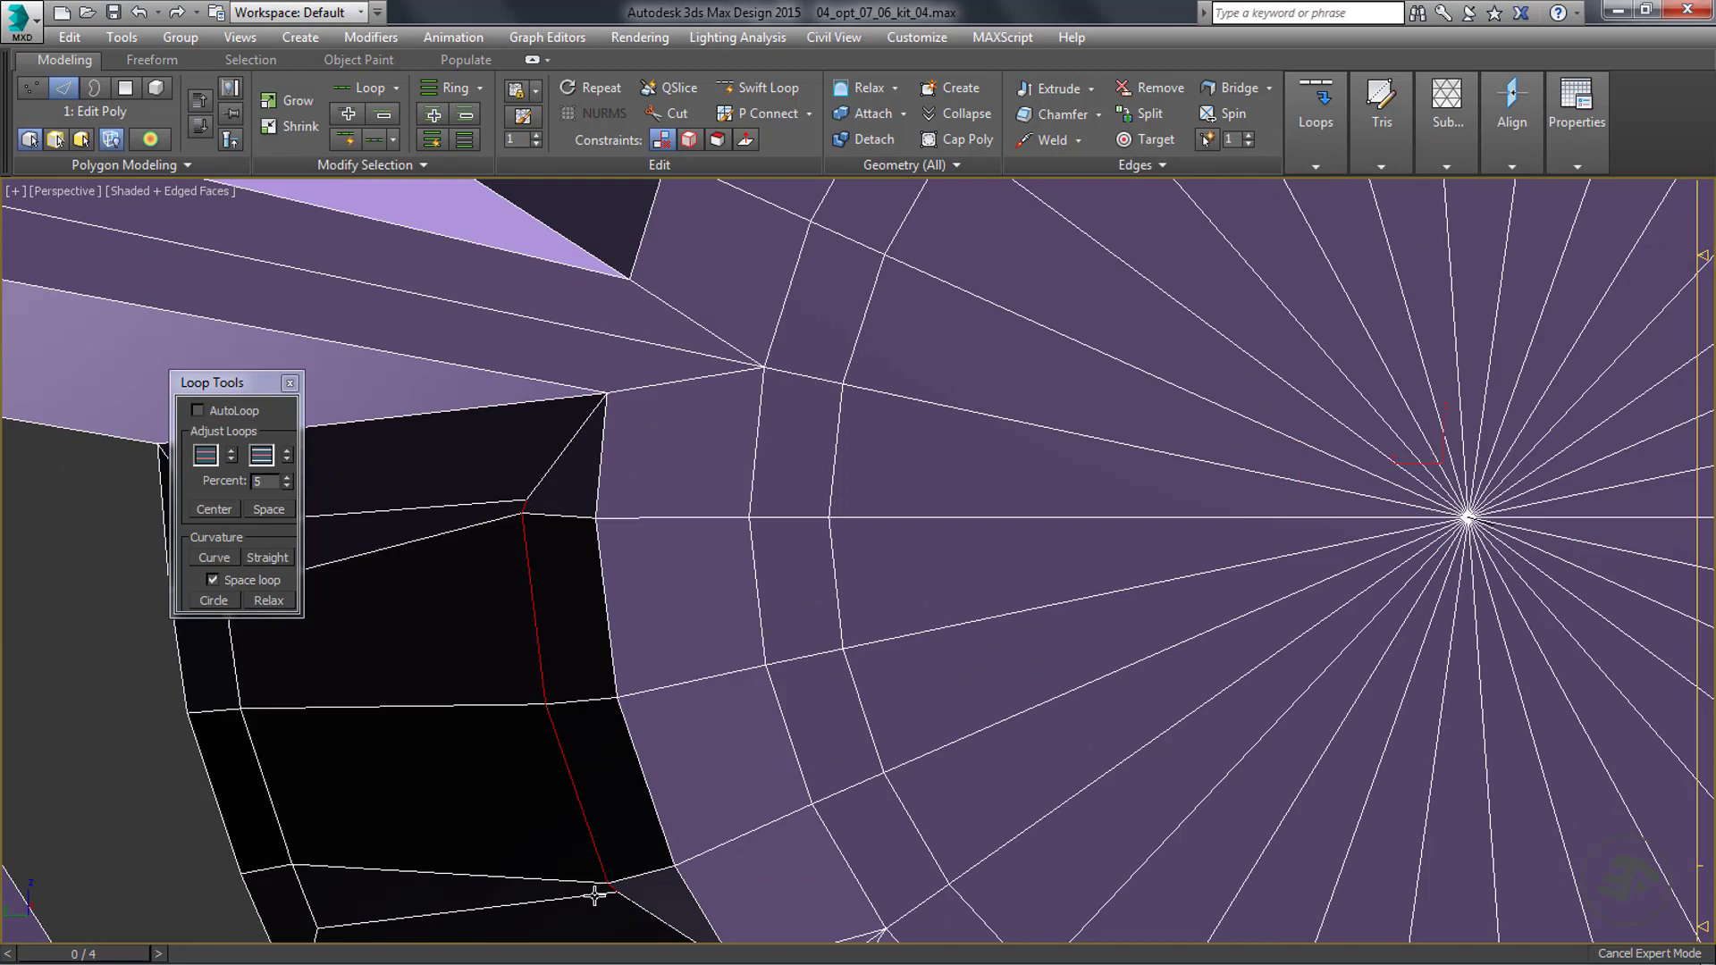
scroll(576, 568, down, 5)
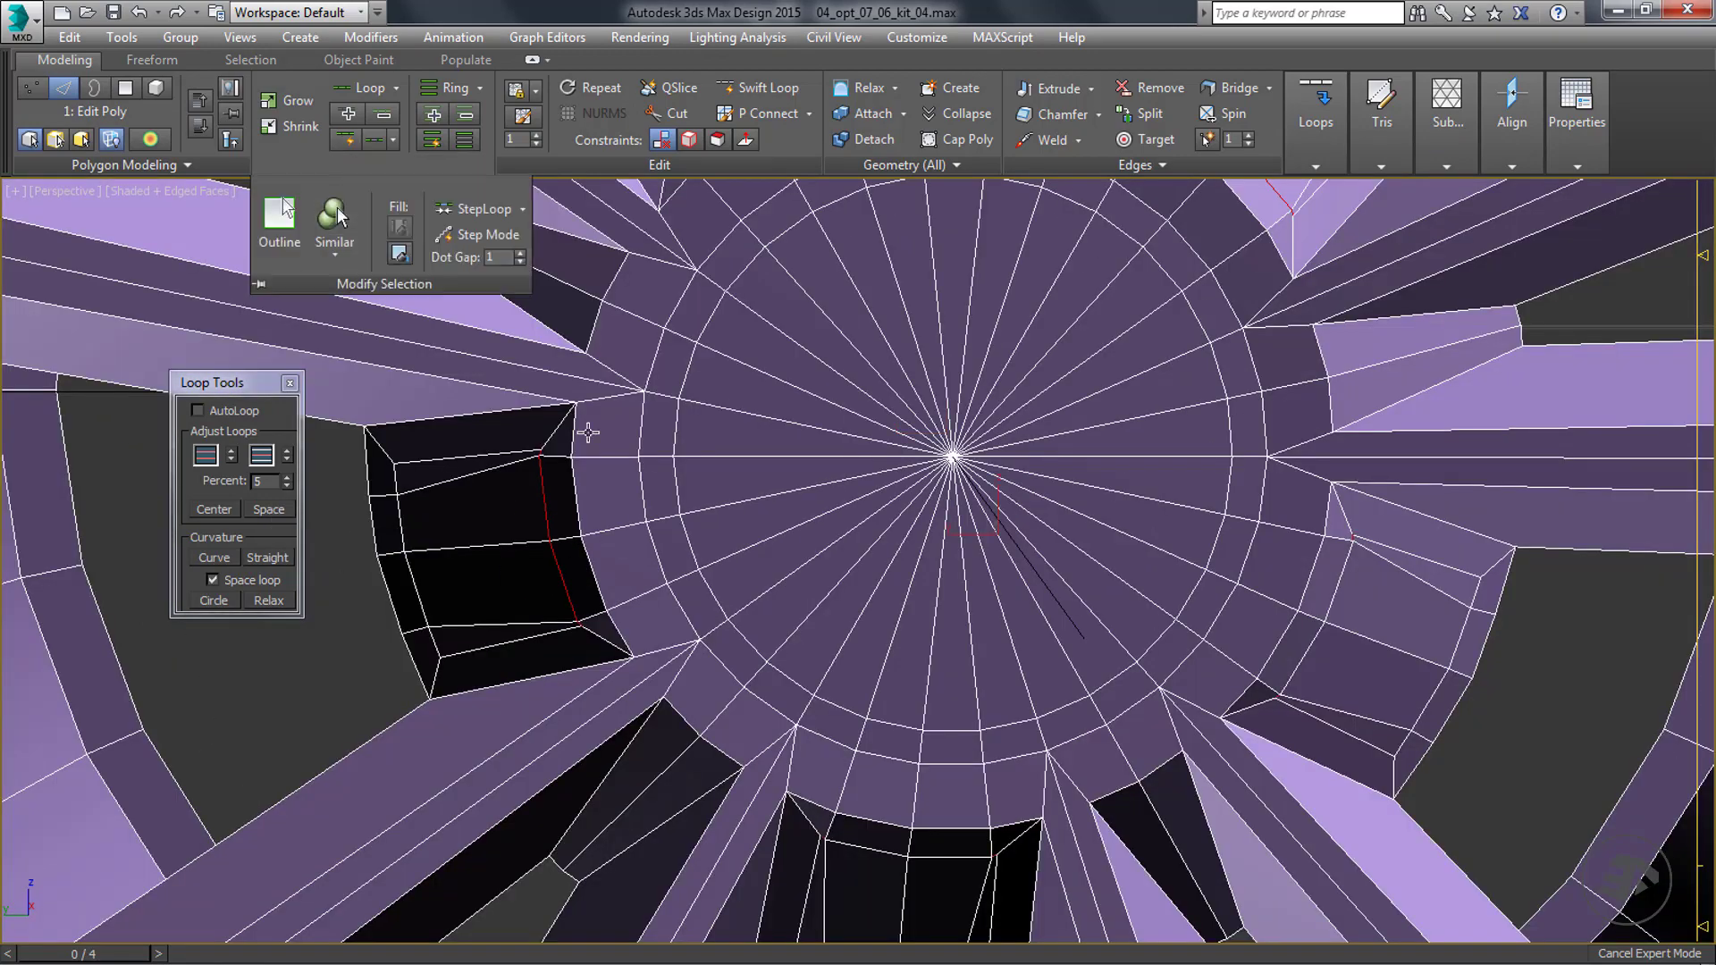
scroll(581, 424, down, 3)
scroll(1028, 500, up, 5)
middle_drag(811, 748, 983, 528)
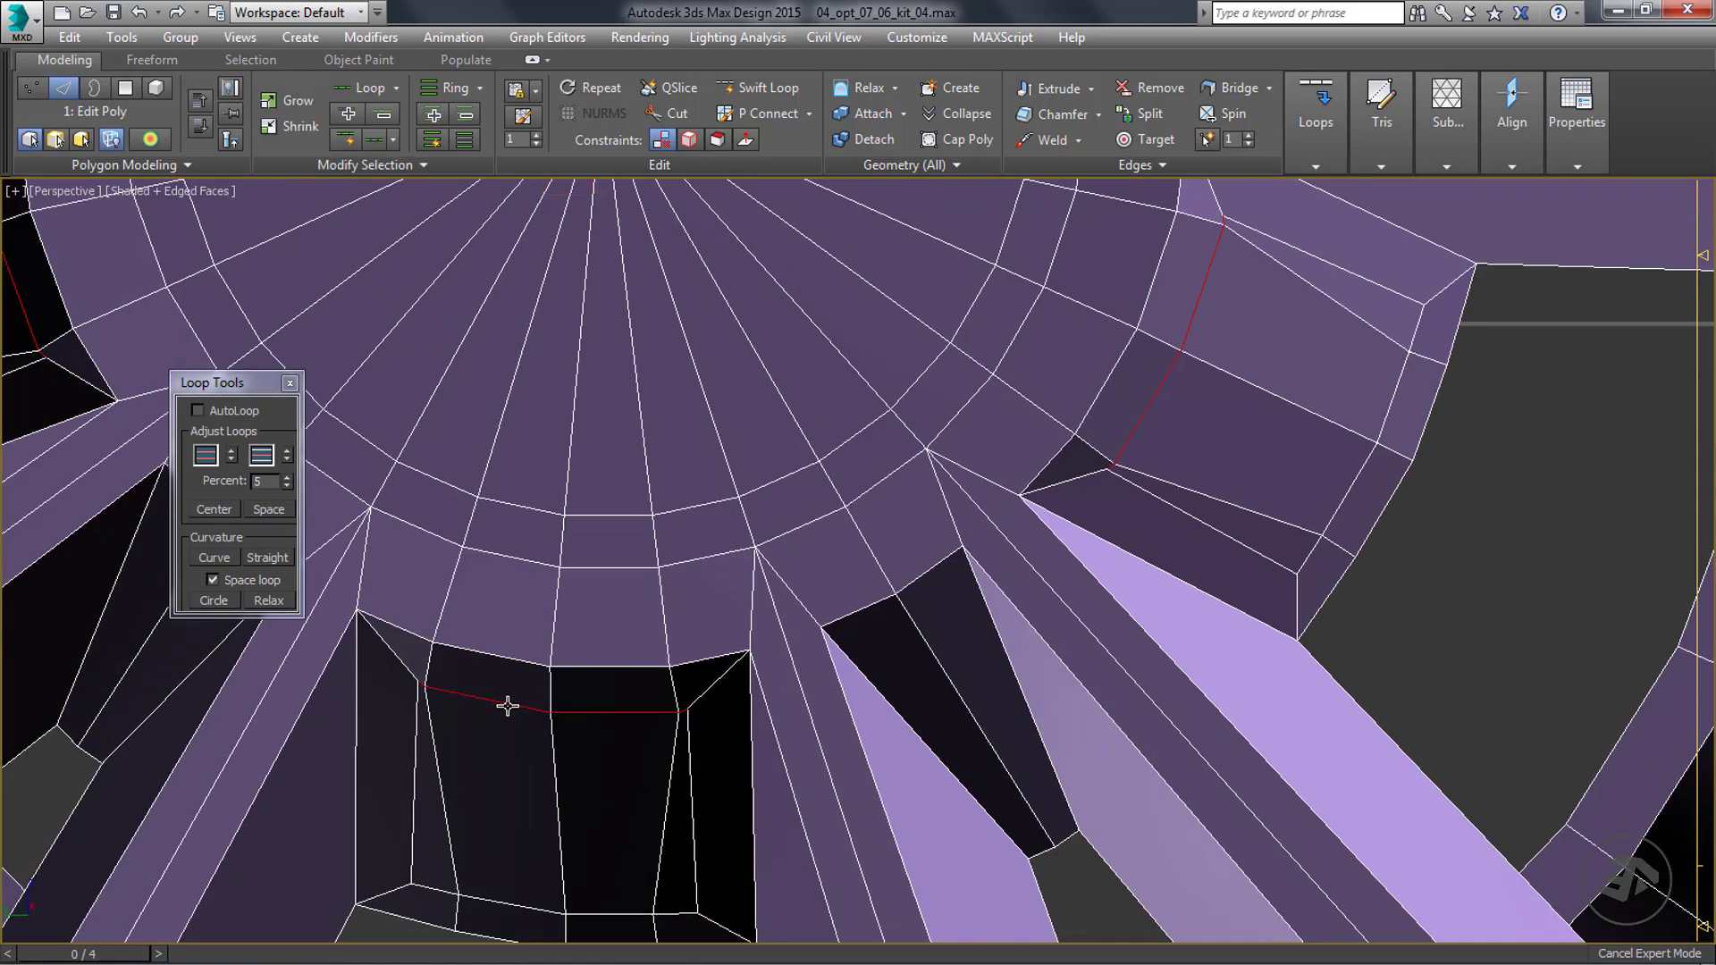
scroll(507, 706, down, 2)
middle_drag(508, 706, 775, 753)
click(270, 512)
Select an outer inset edge on one hub panel and extend the selection to similar edges.
middle_drag(1042, 234, 819, 652)
click(1063, 378)
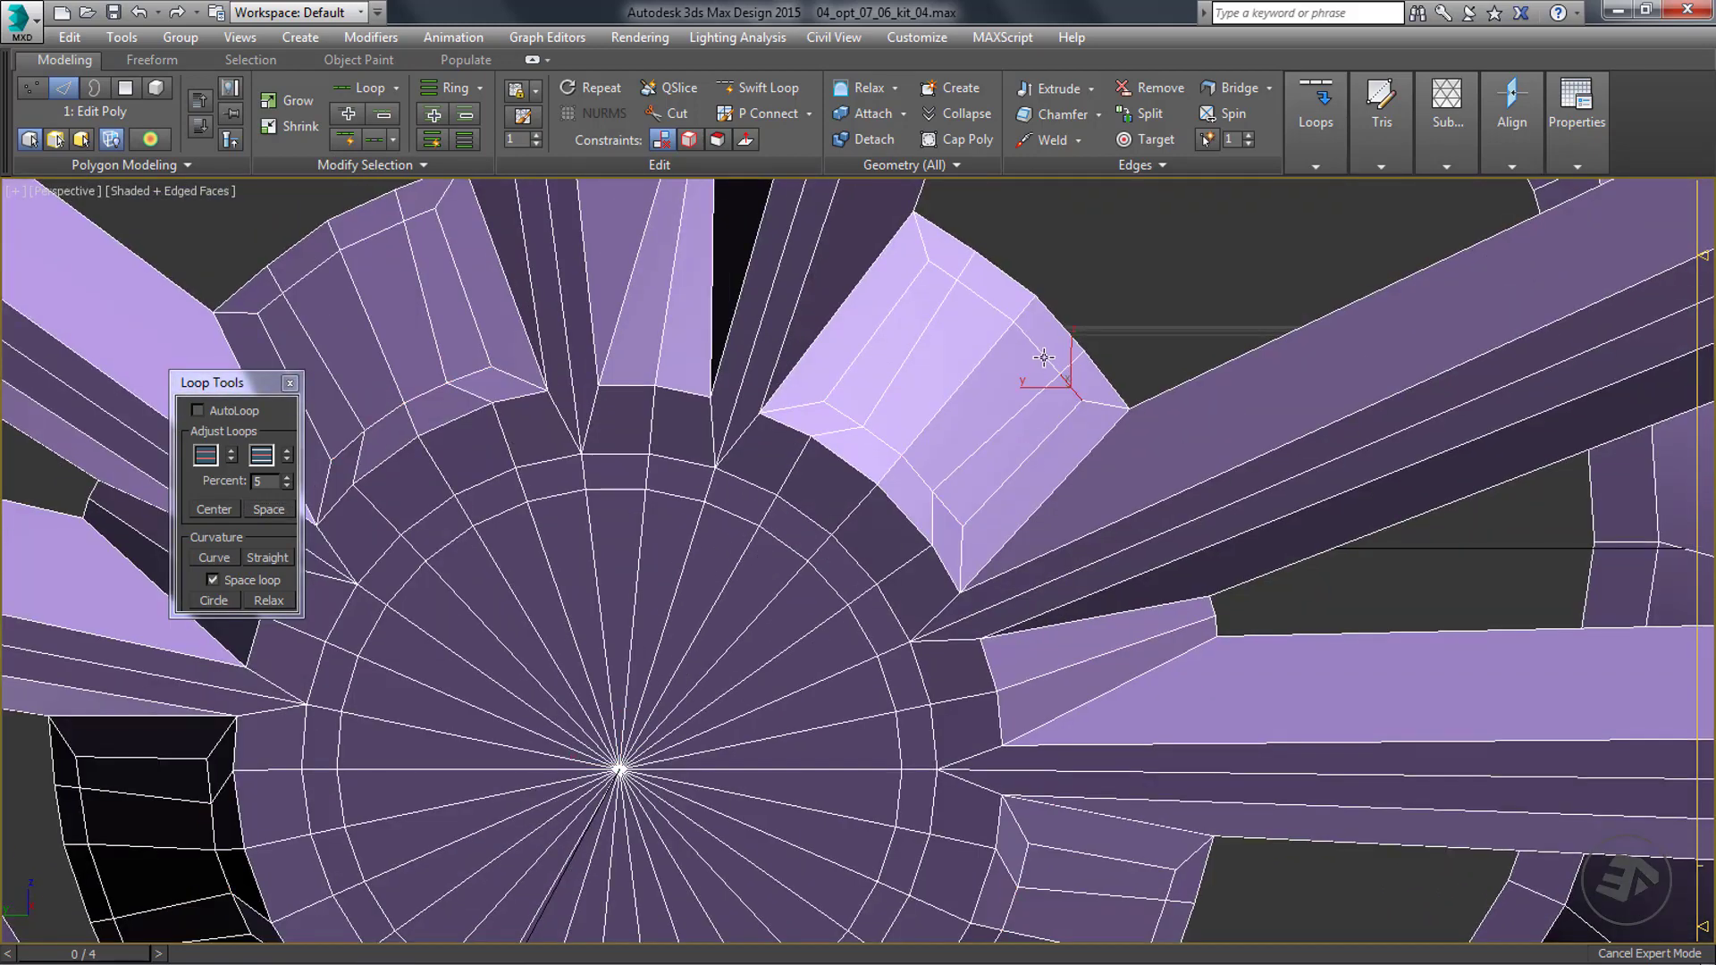
mouse_move(344, 166)
click(336, 232)
scroll(728, 562, down, 3)
middle_drag(728, 561, 854, 499)
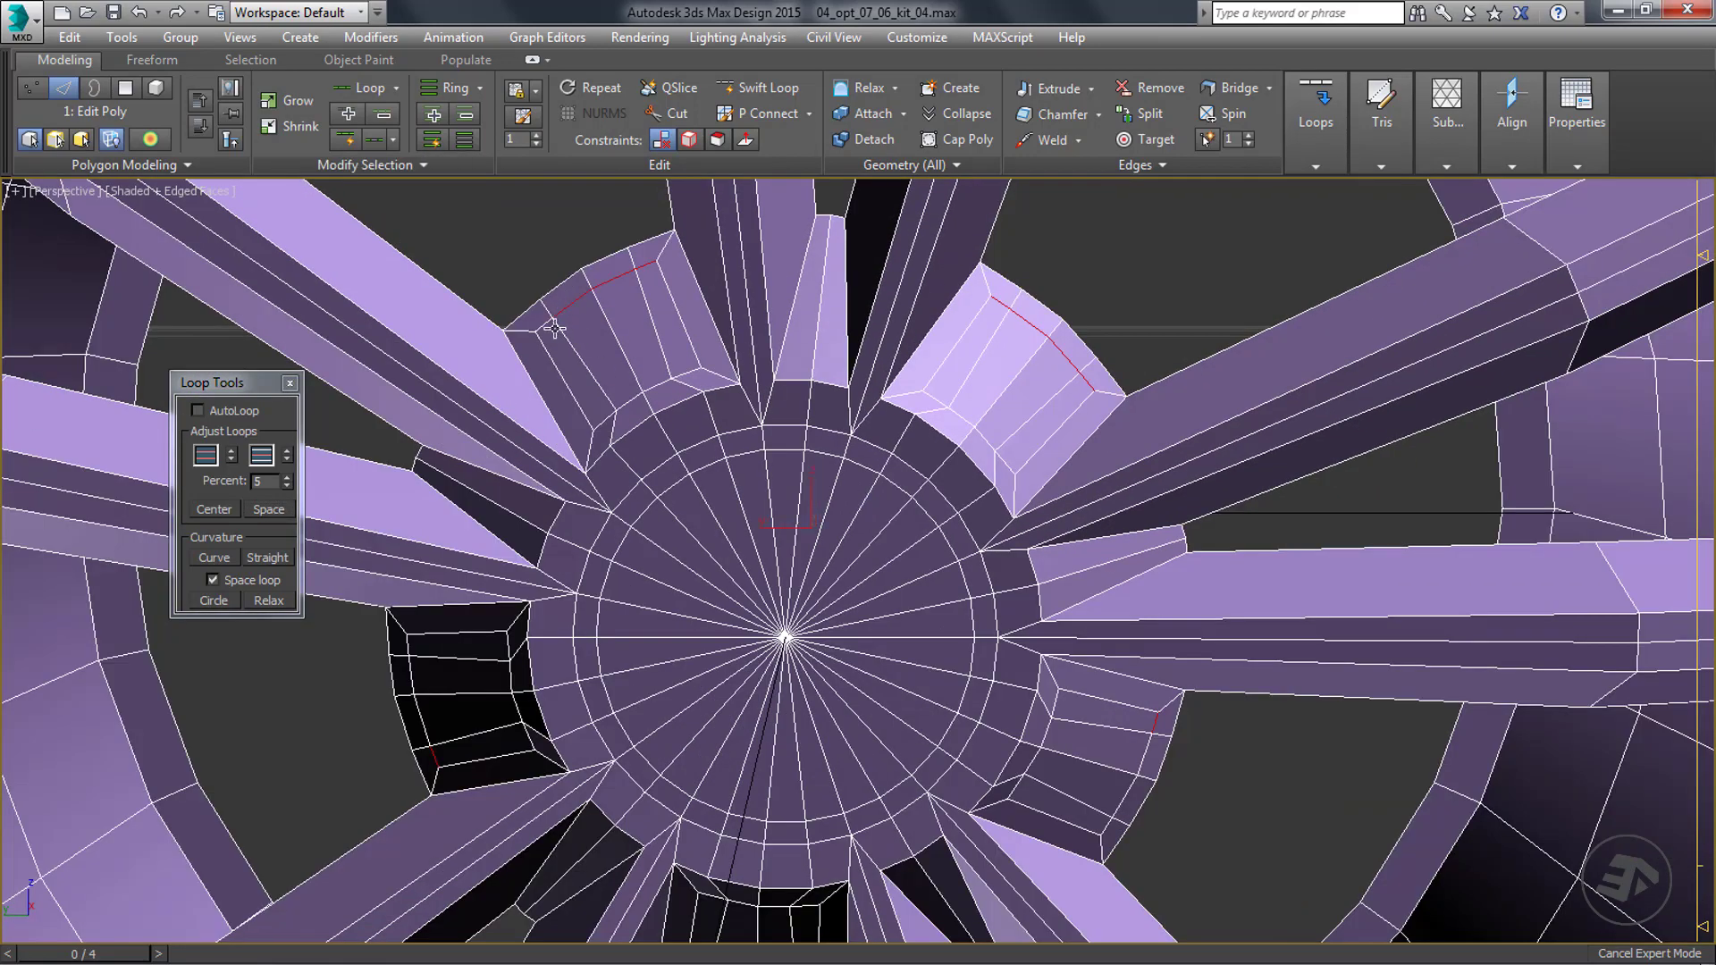
Complete the outer inset edge selection on all five hub panels and space these edges evenly.
middle_drag(434, 744, 554, 684)
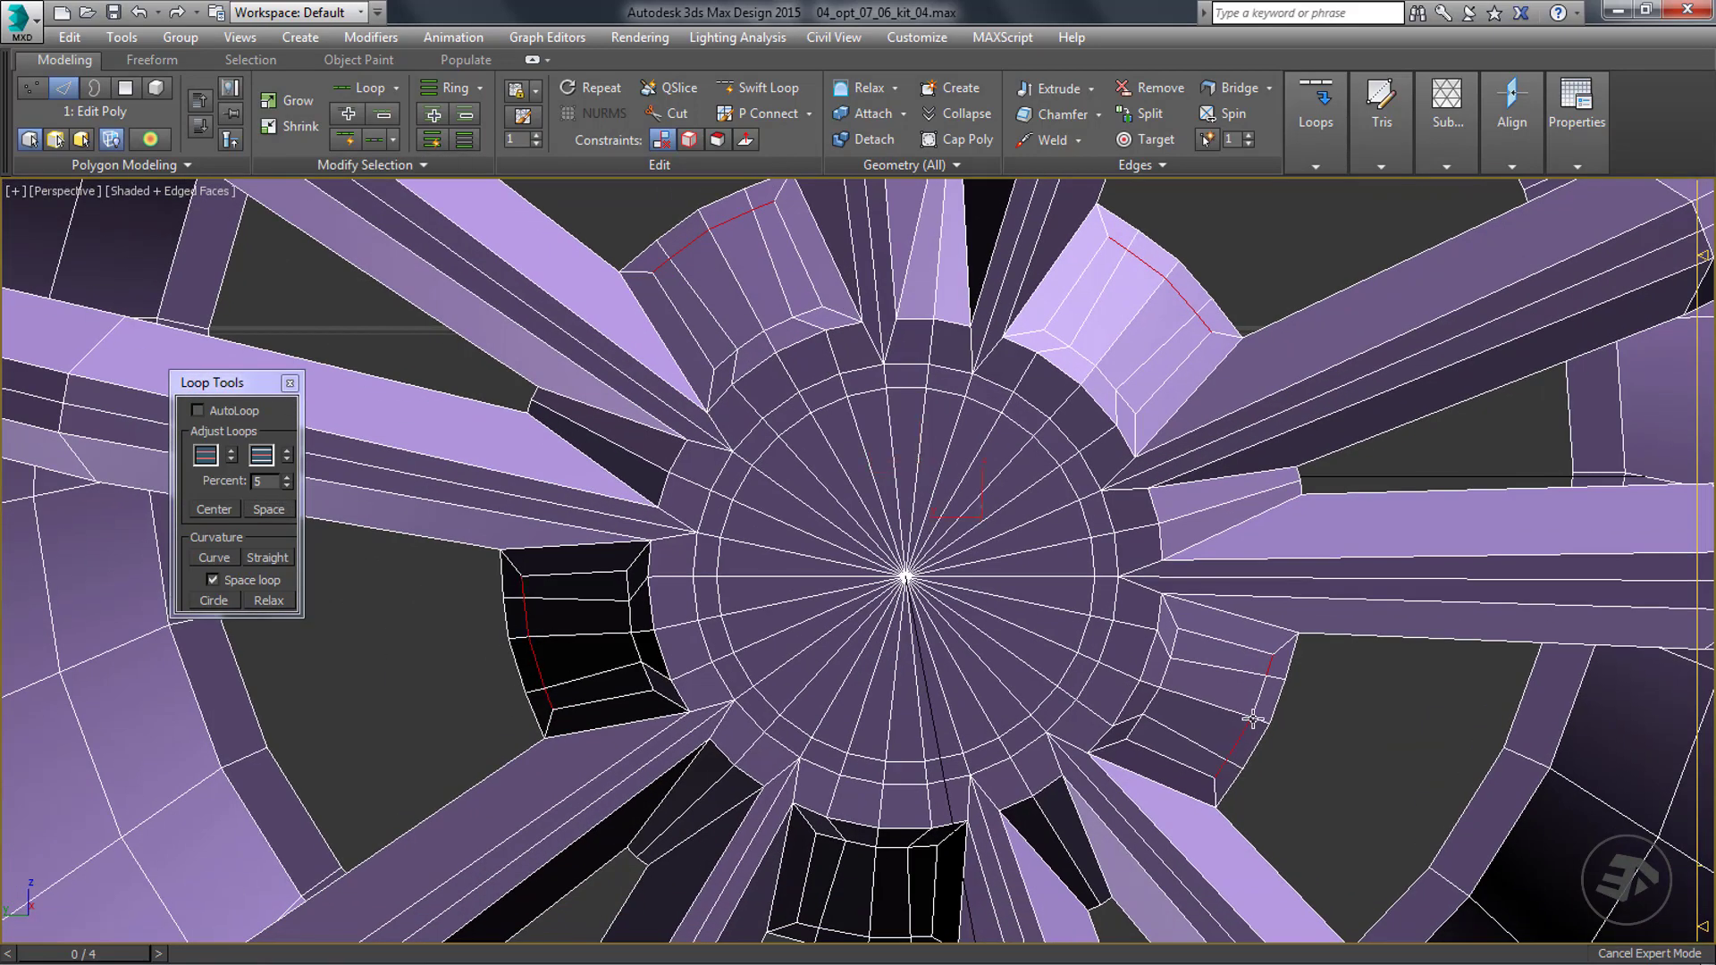
middle_drag(922, 938, 940, 741)
scroll(705, 700, down, 4)
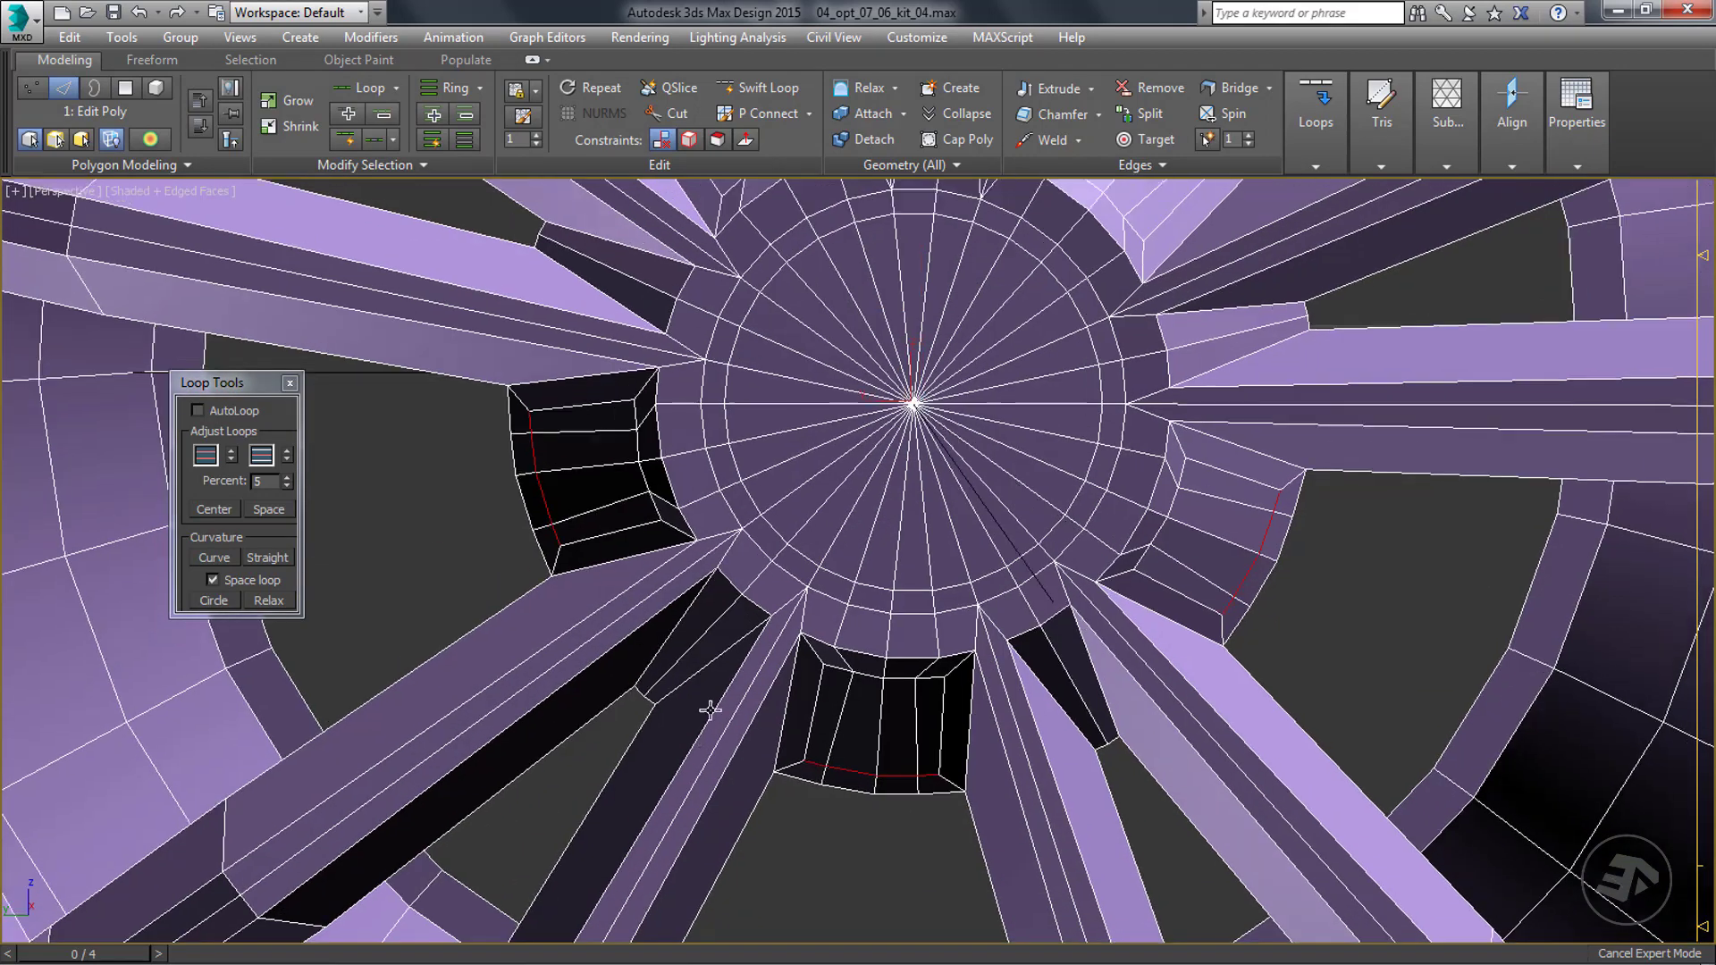
middle_drag(835, 571, 818, 613)
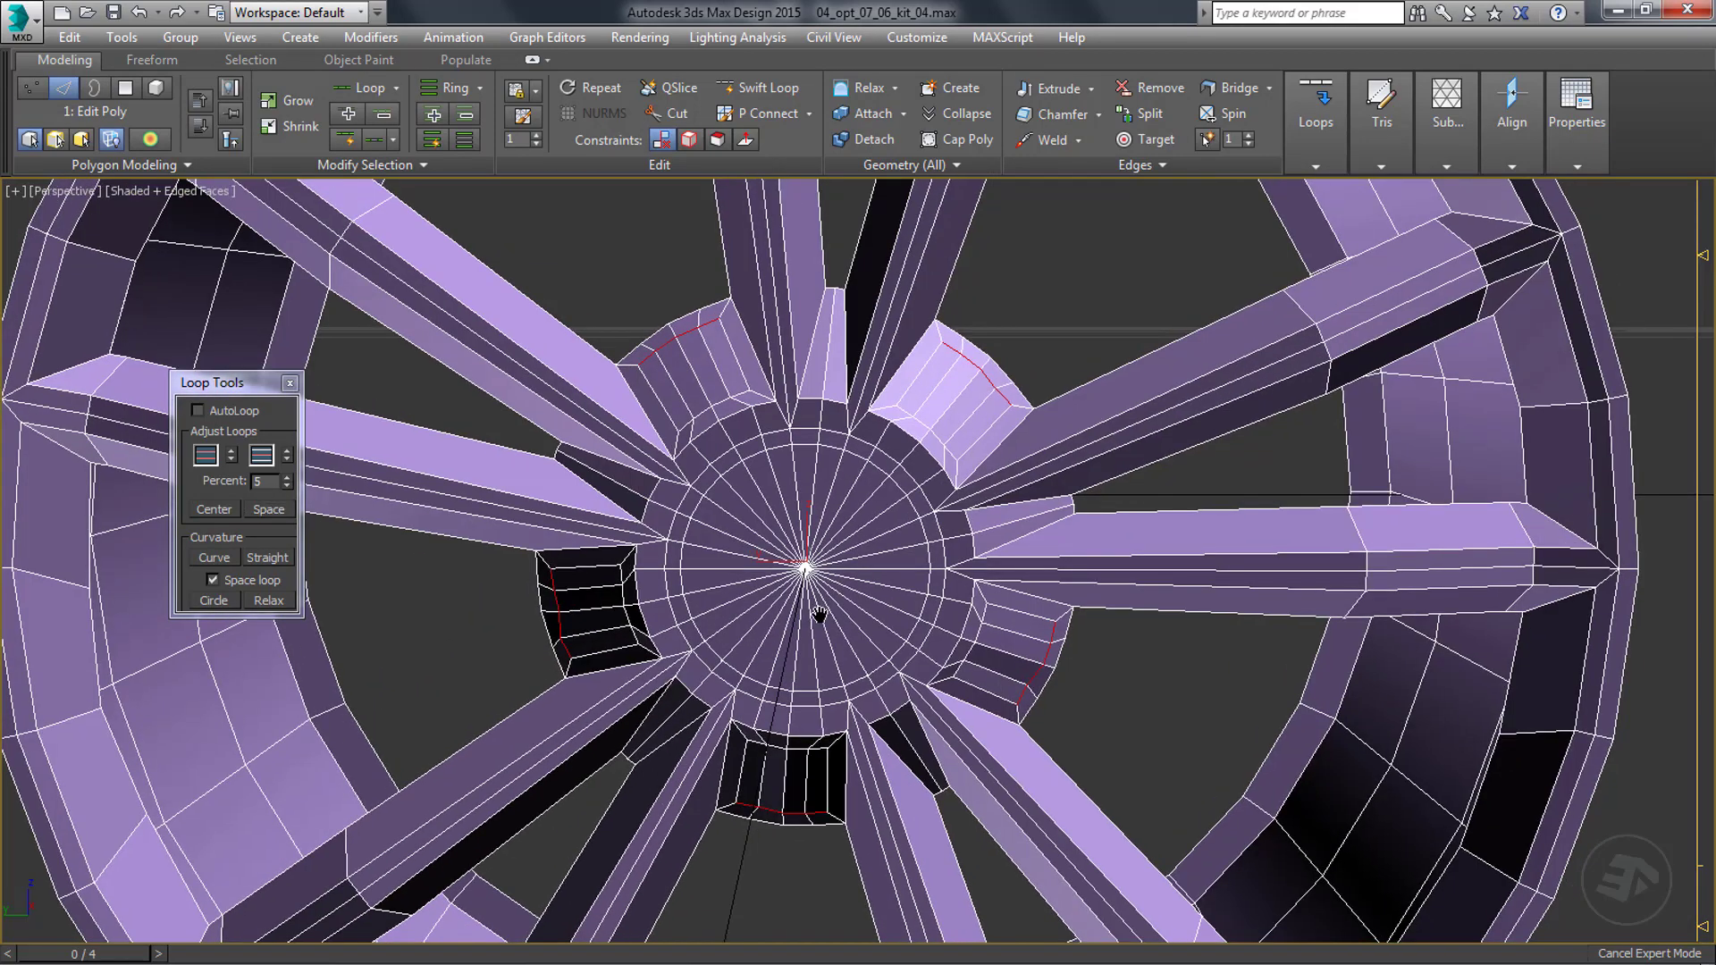
click(273, 513)
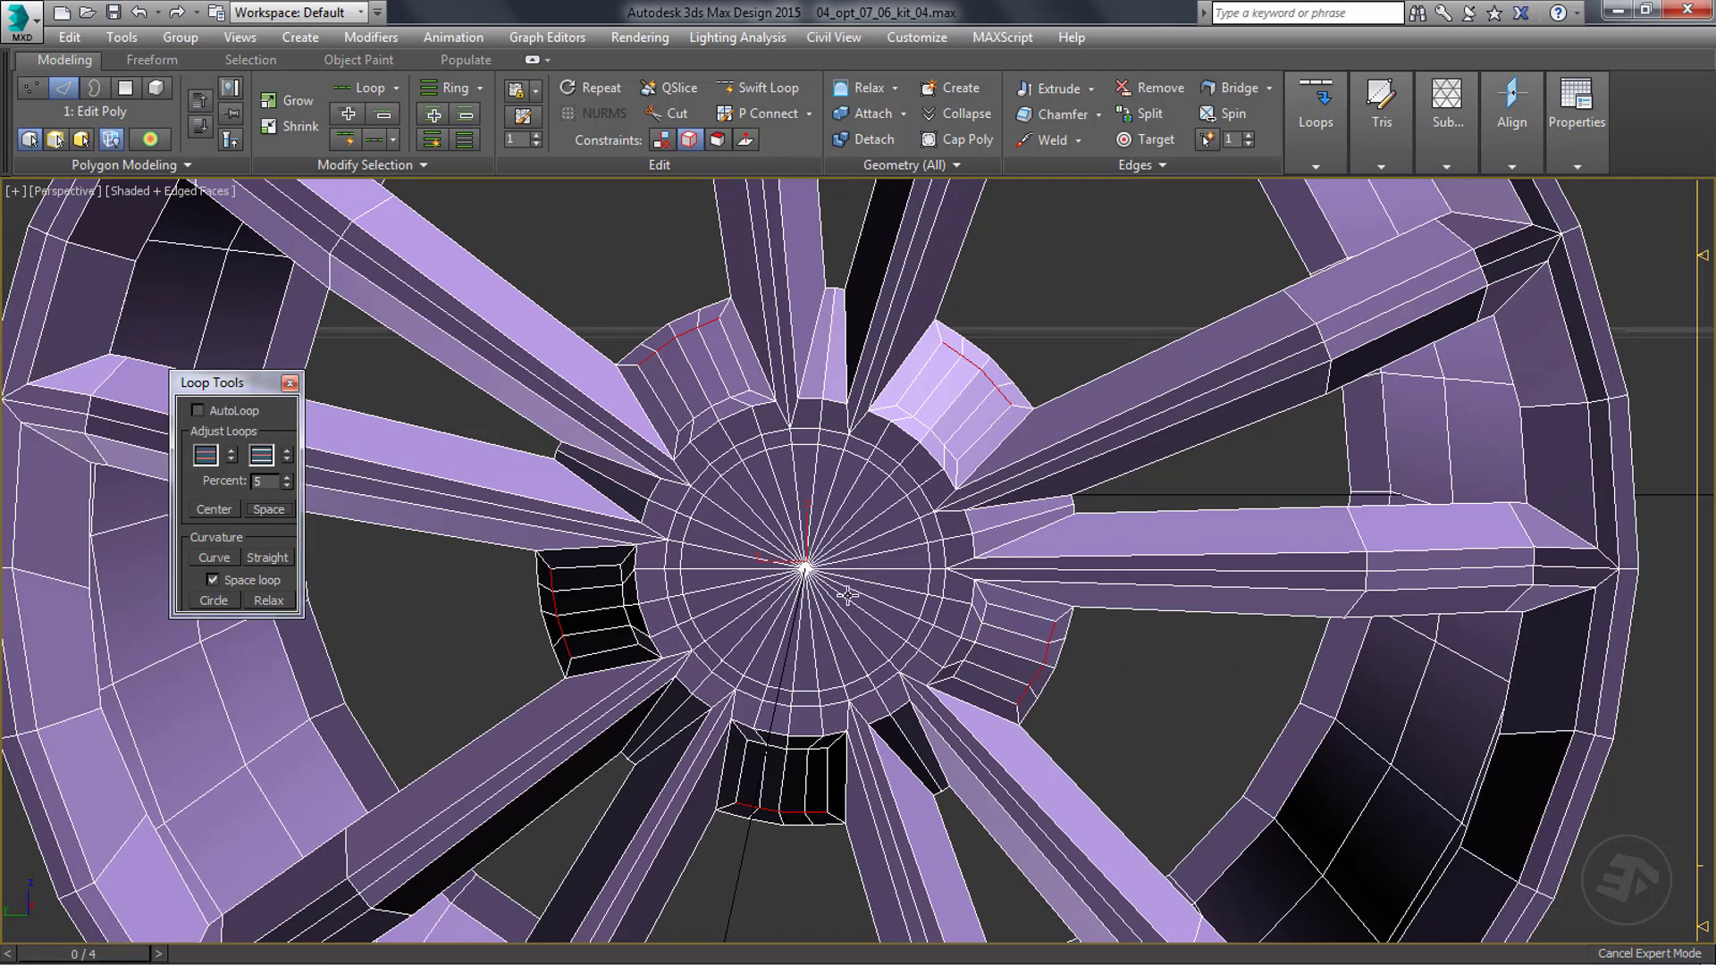
Inset the faces of all five hub panels and close Loop Tools.
middle_drag(847, 594, 860, 600)
key(4)
shift+click(1051, 144)
click(870, 636)
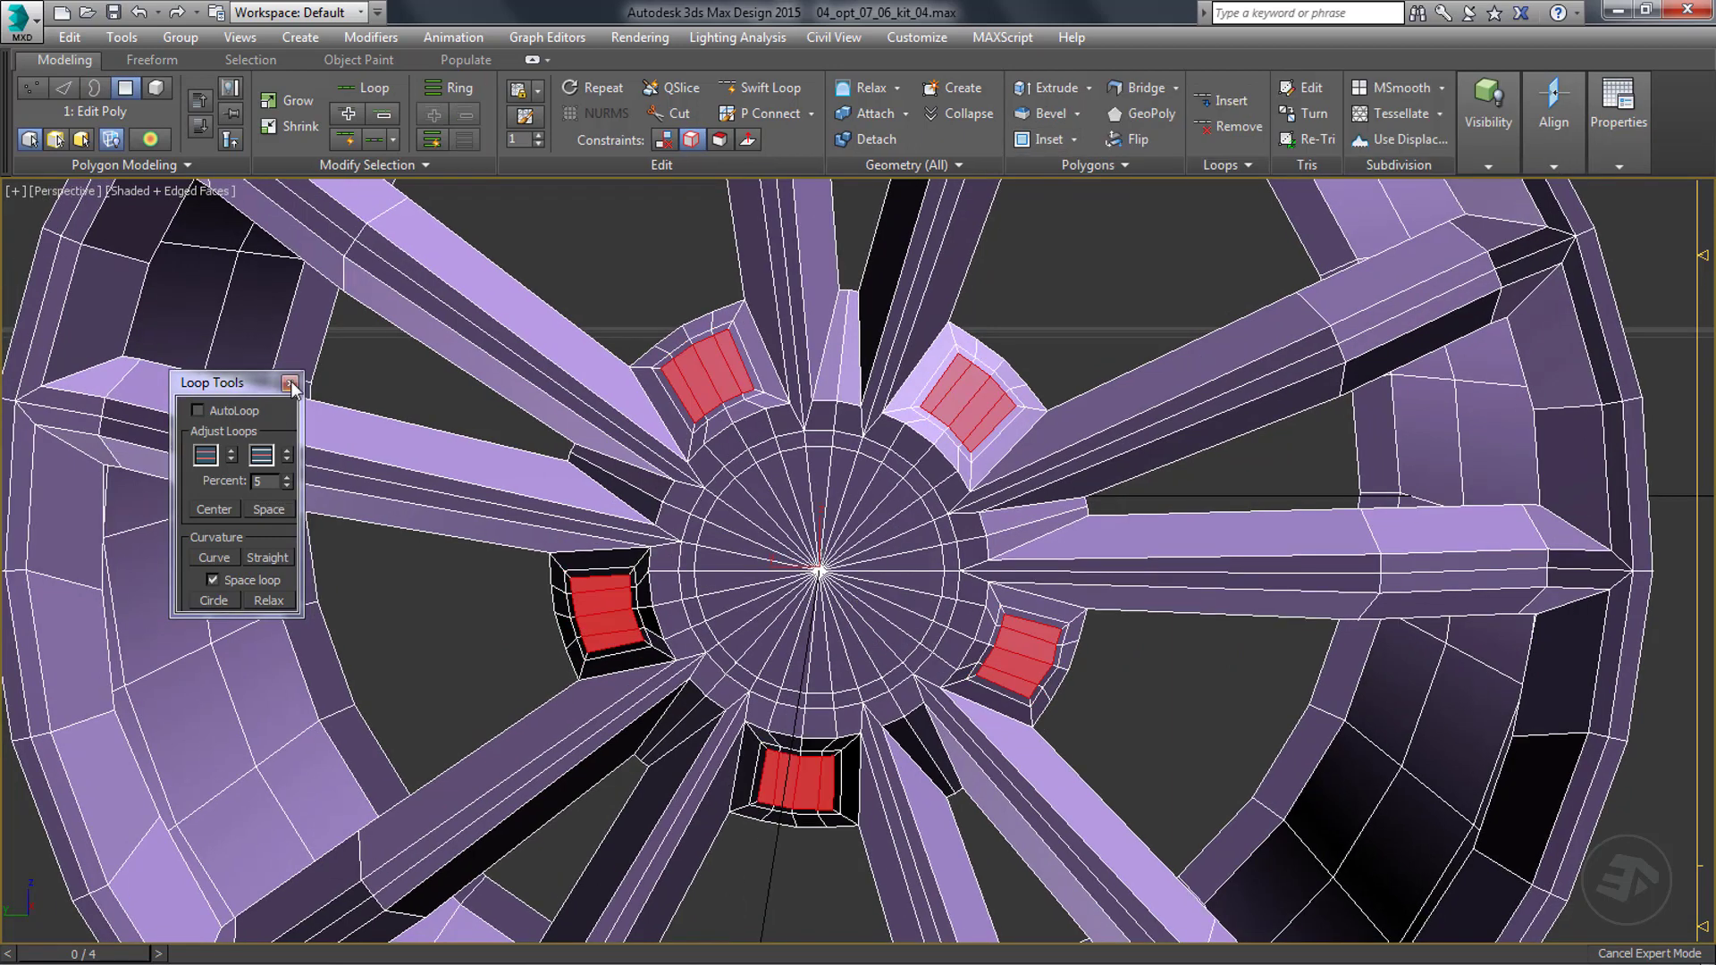
click(289, 384)
key(alt+g)
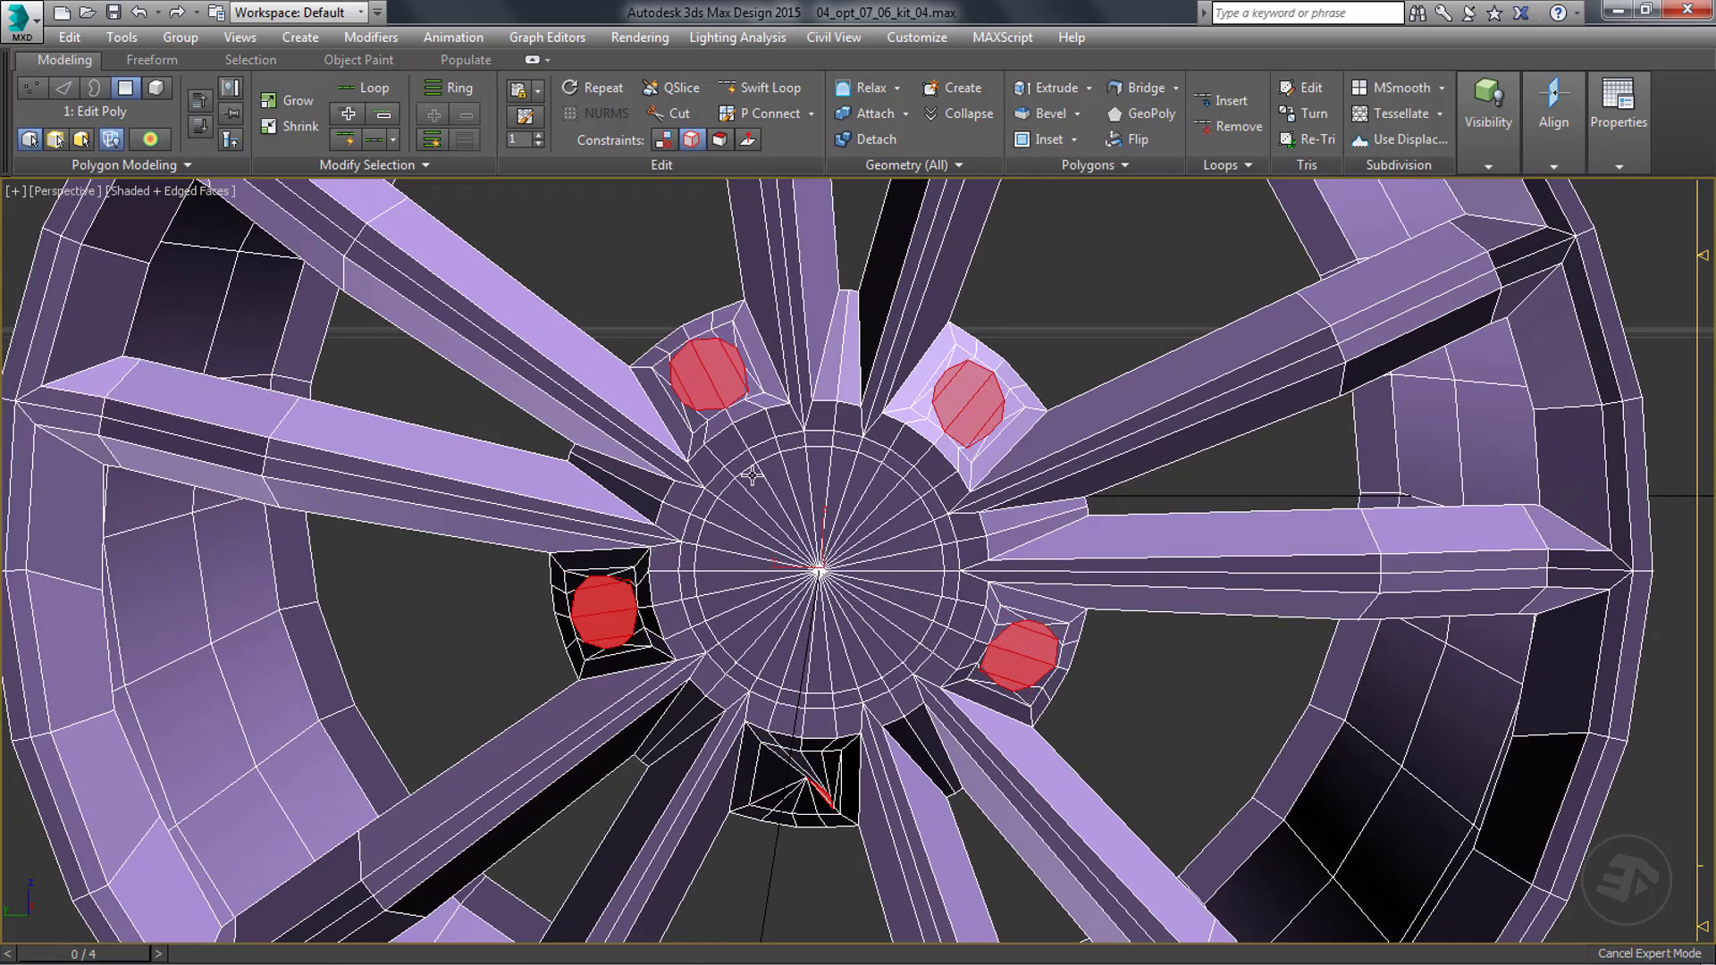
key(ctrl+z)
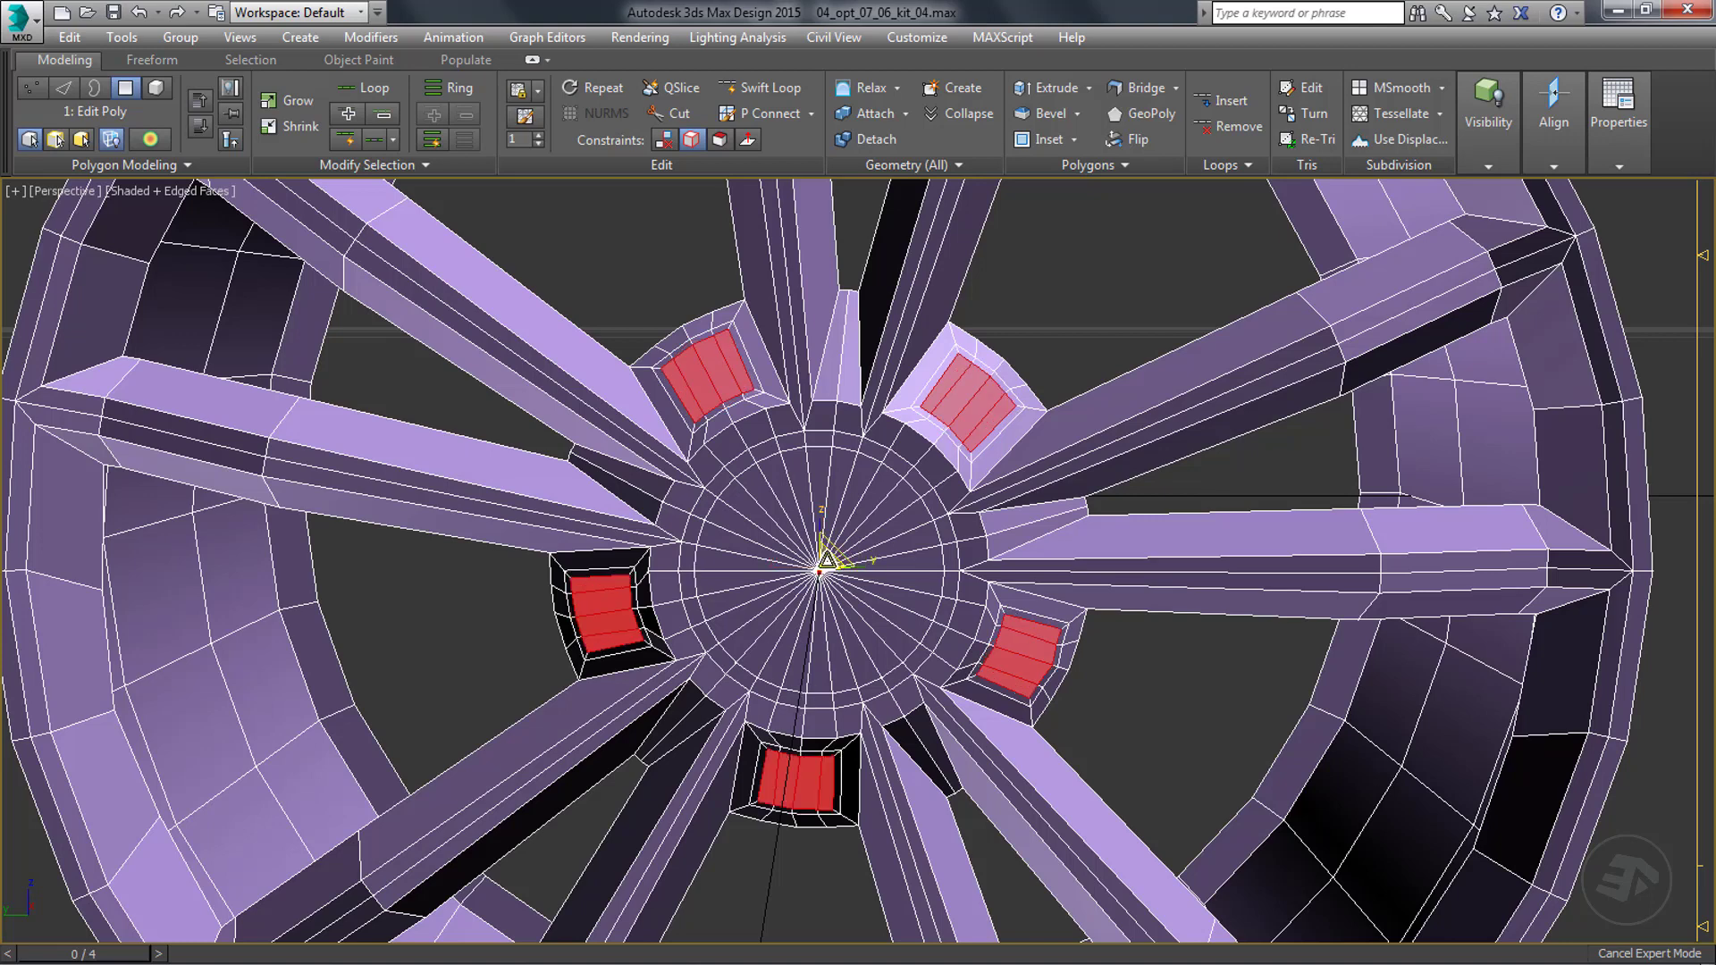
drag(826, 561, 849, 554)
key(ctrl+z)
Remove the edge constraint and reshape the five inset panel face groups into round polygons with GeoPoly.
key(shift+x)
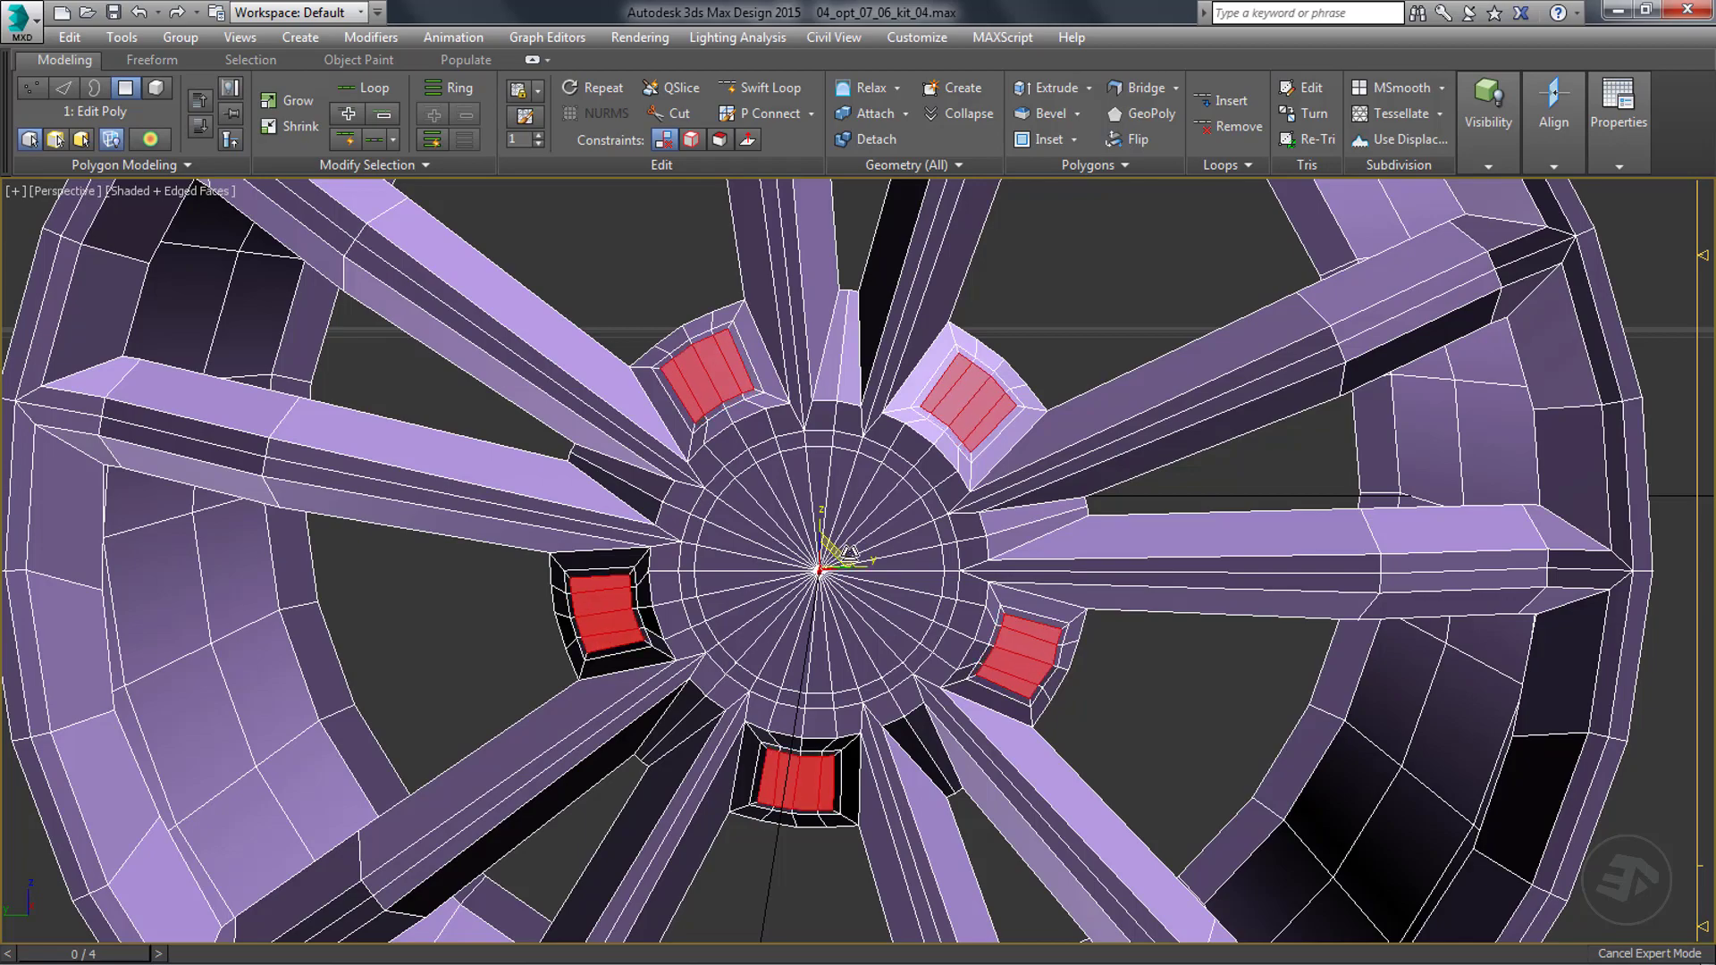
key(shift+g)
key(ctrl+z)
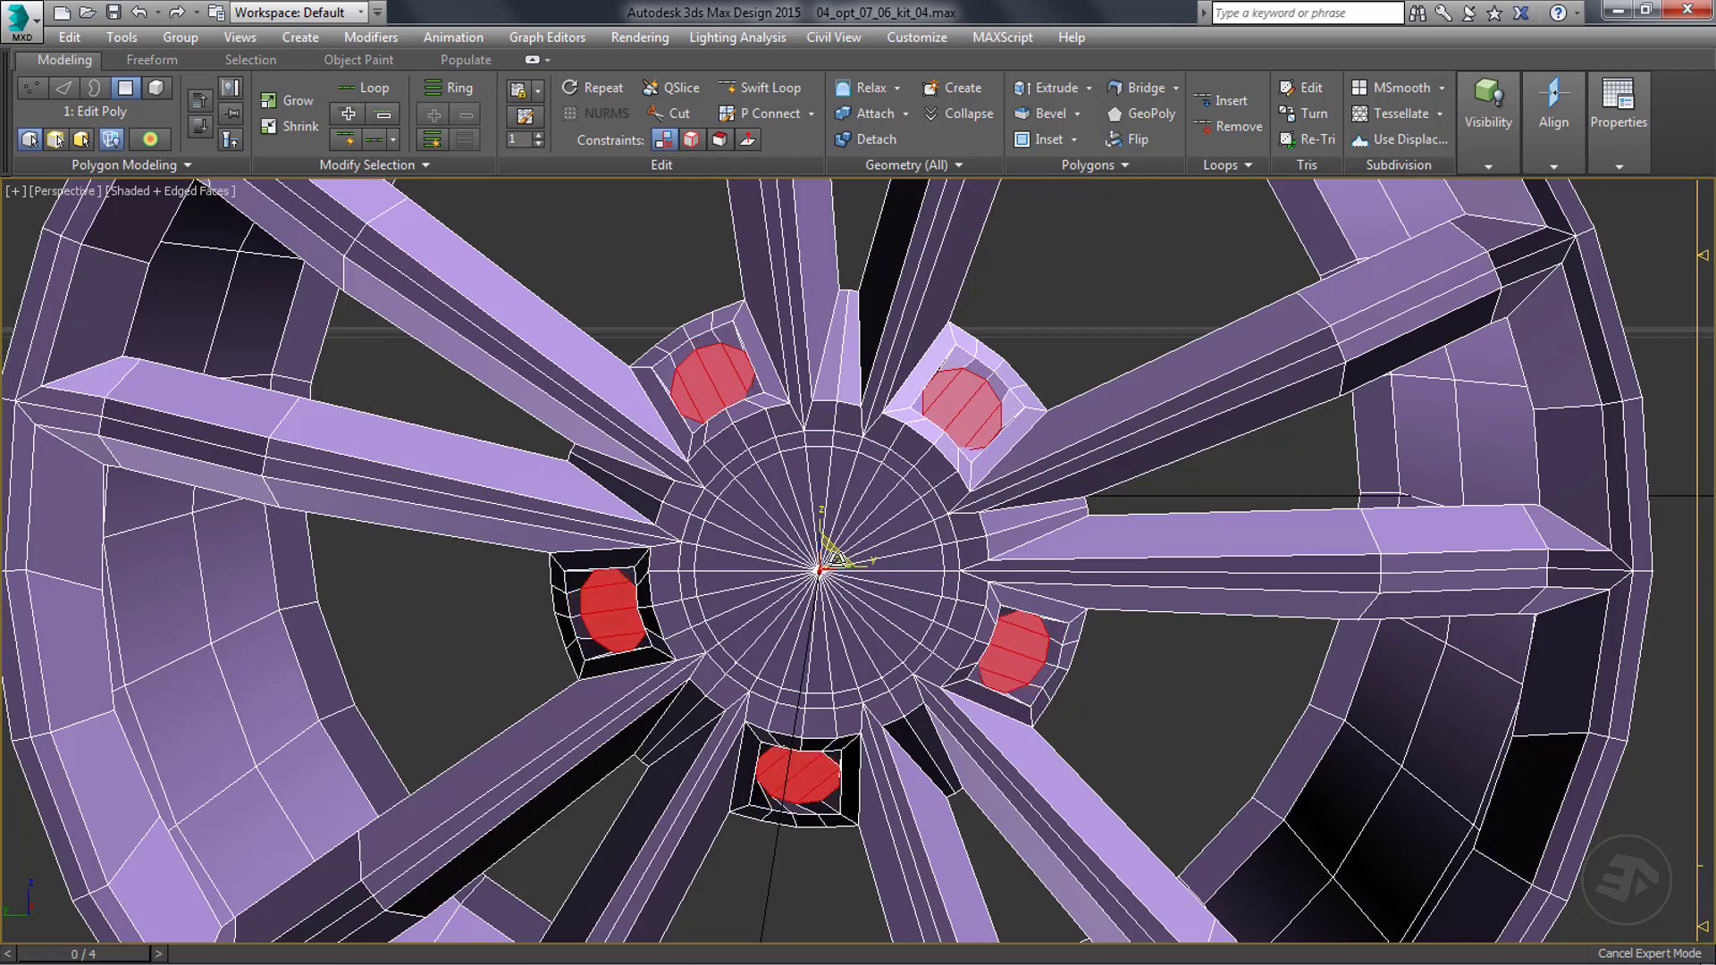
key(ctrl+y)
Select the square edge loop around the round faces on all five hub panels and remove these loops cleanly with their vertices.
alt+middle_drag(739, 639, 735, 565)
scroll(765, 789, up, 4)
alt+middle_drag(766, 789, 813, 870)
key(2)
double_click(542, 411)
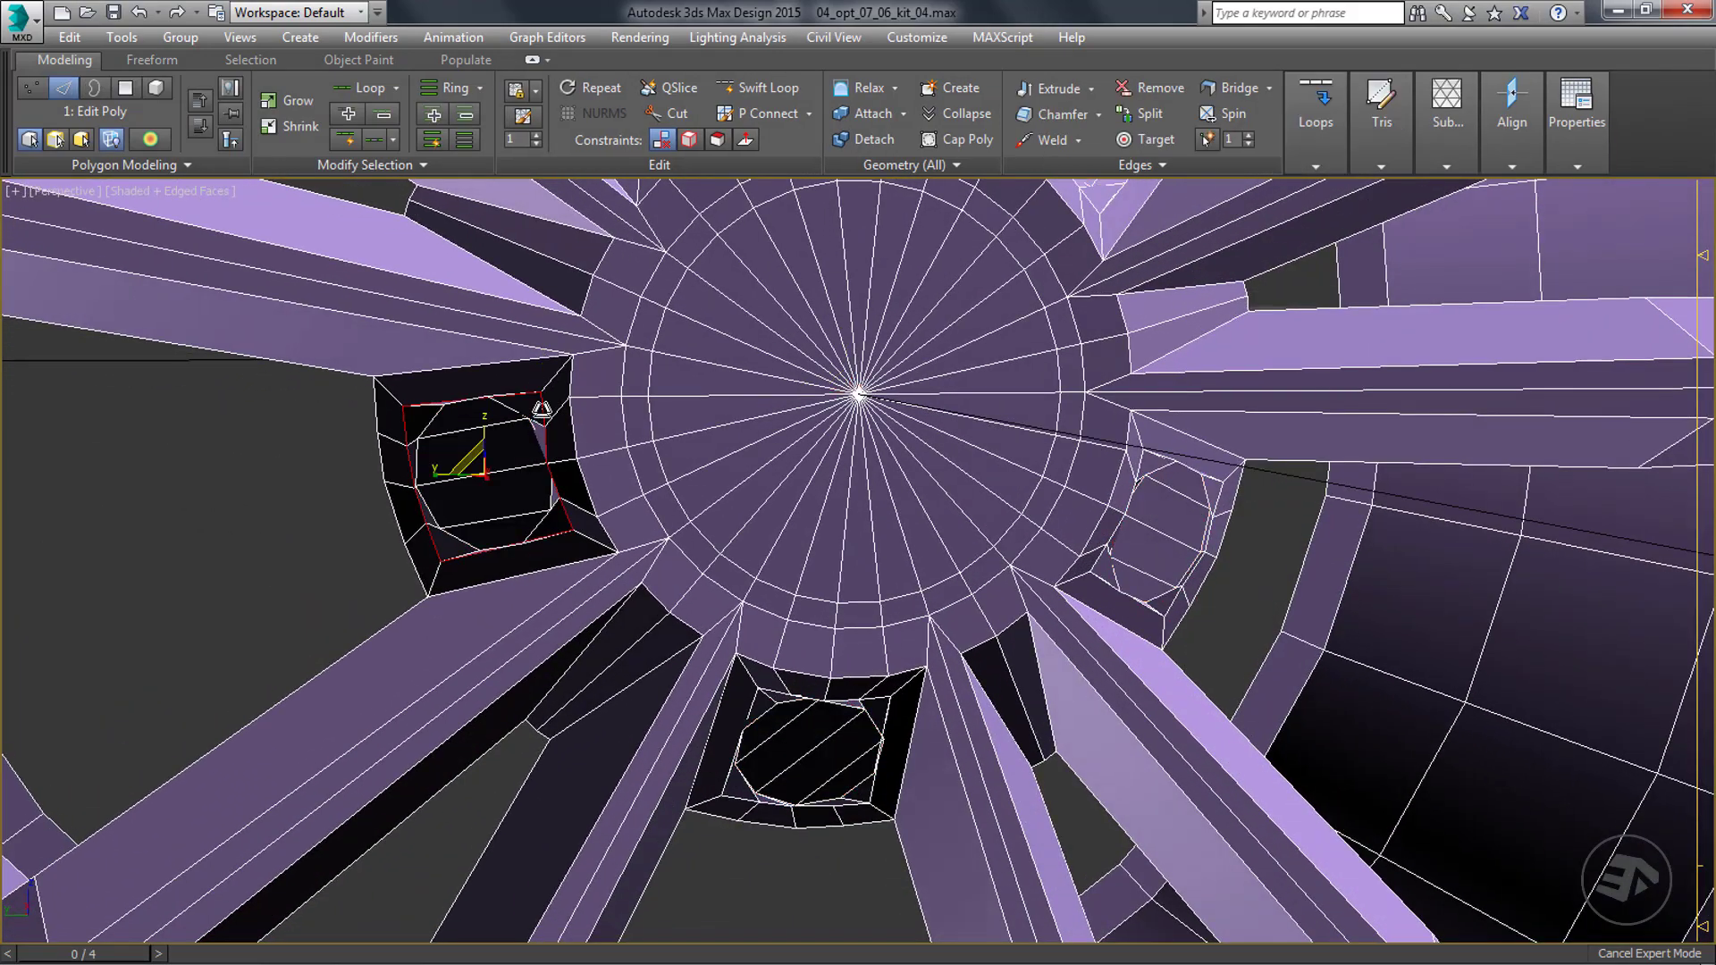
ctrl+double_click(749, 705)
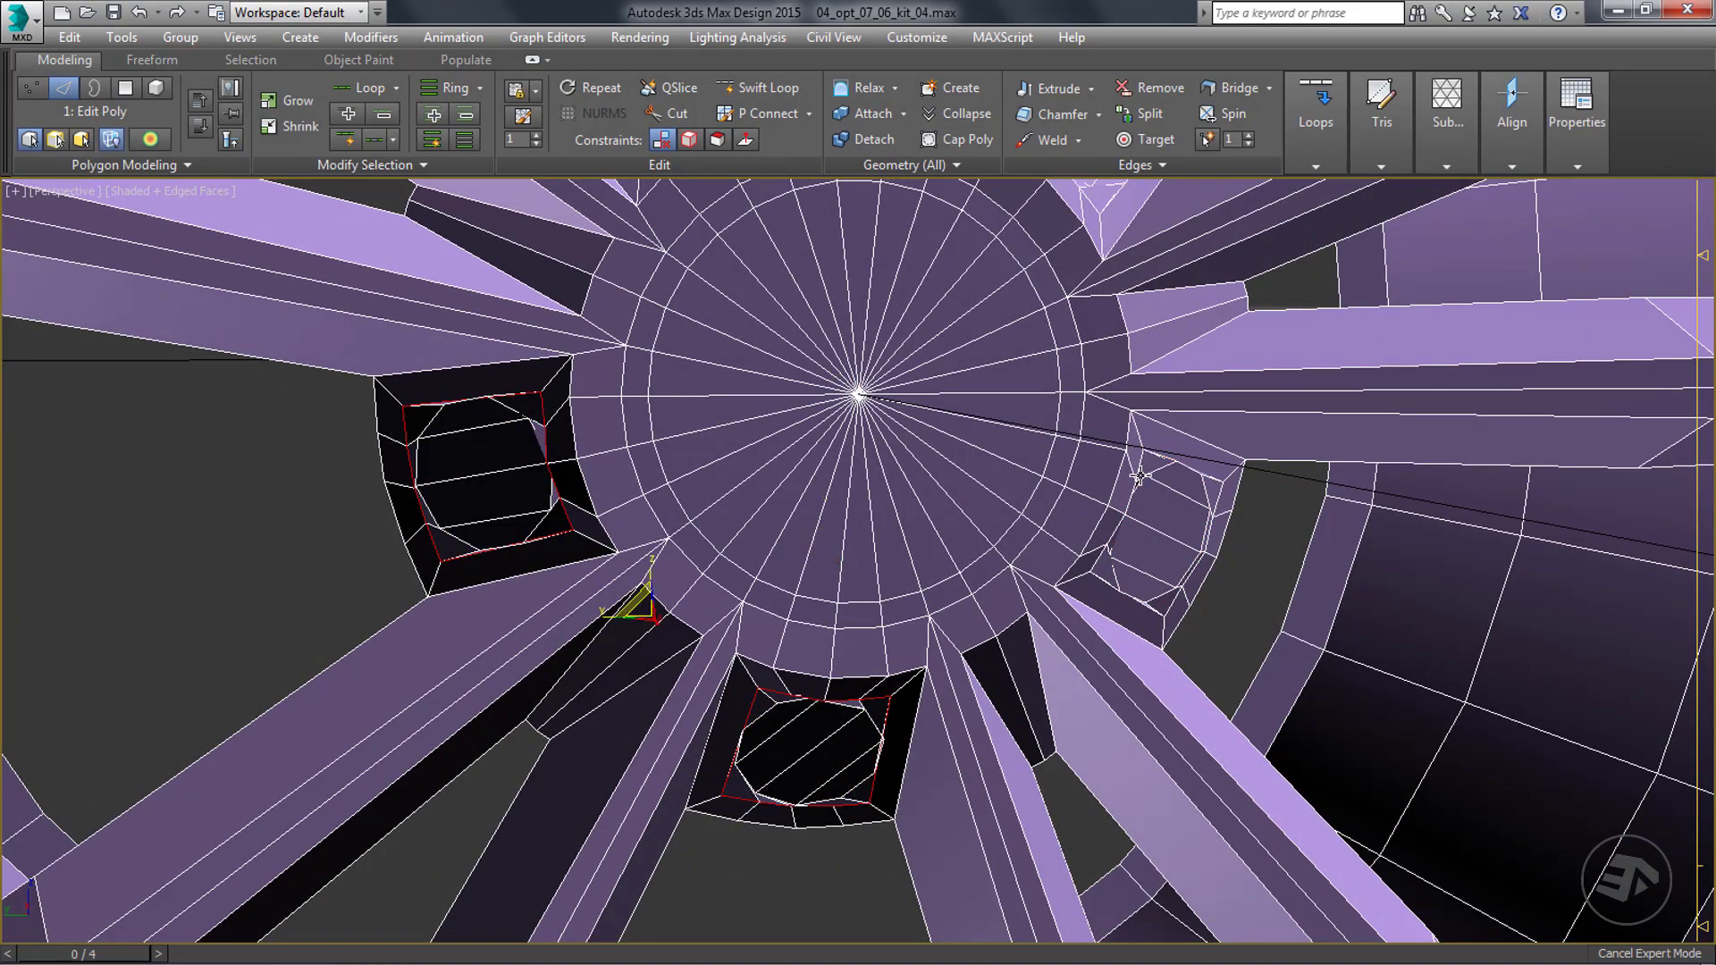
ctrl+double_click(1139, 469)
middle_drag(1139, 467, 1003, 698)
ctrl+double_click(941, 411)
ctrl+double_click(538, 367)
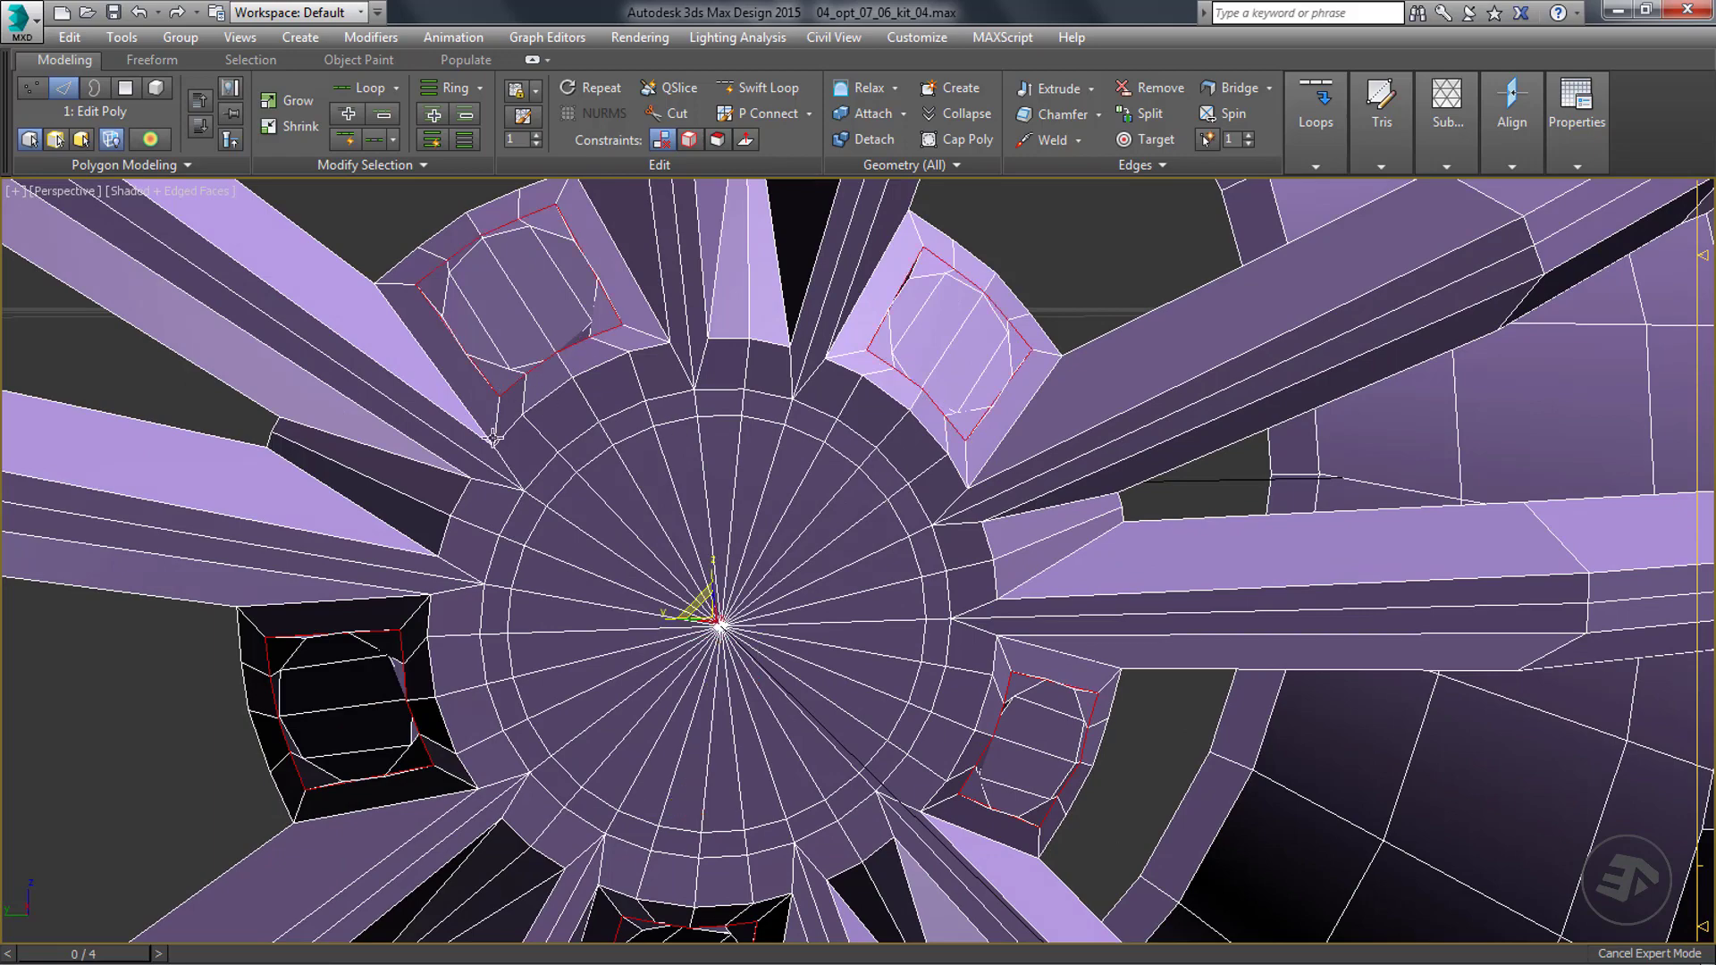
key(ctrl+BackSpace)
Rotate the round face group of the bottom hub panel so its vertices line up with the surrounding panel edges.
click(481, 409)
shift+click(514, 394)
middle_drag(413, 674, 440, 647)
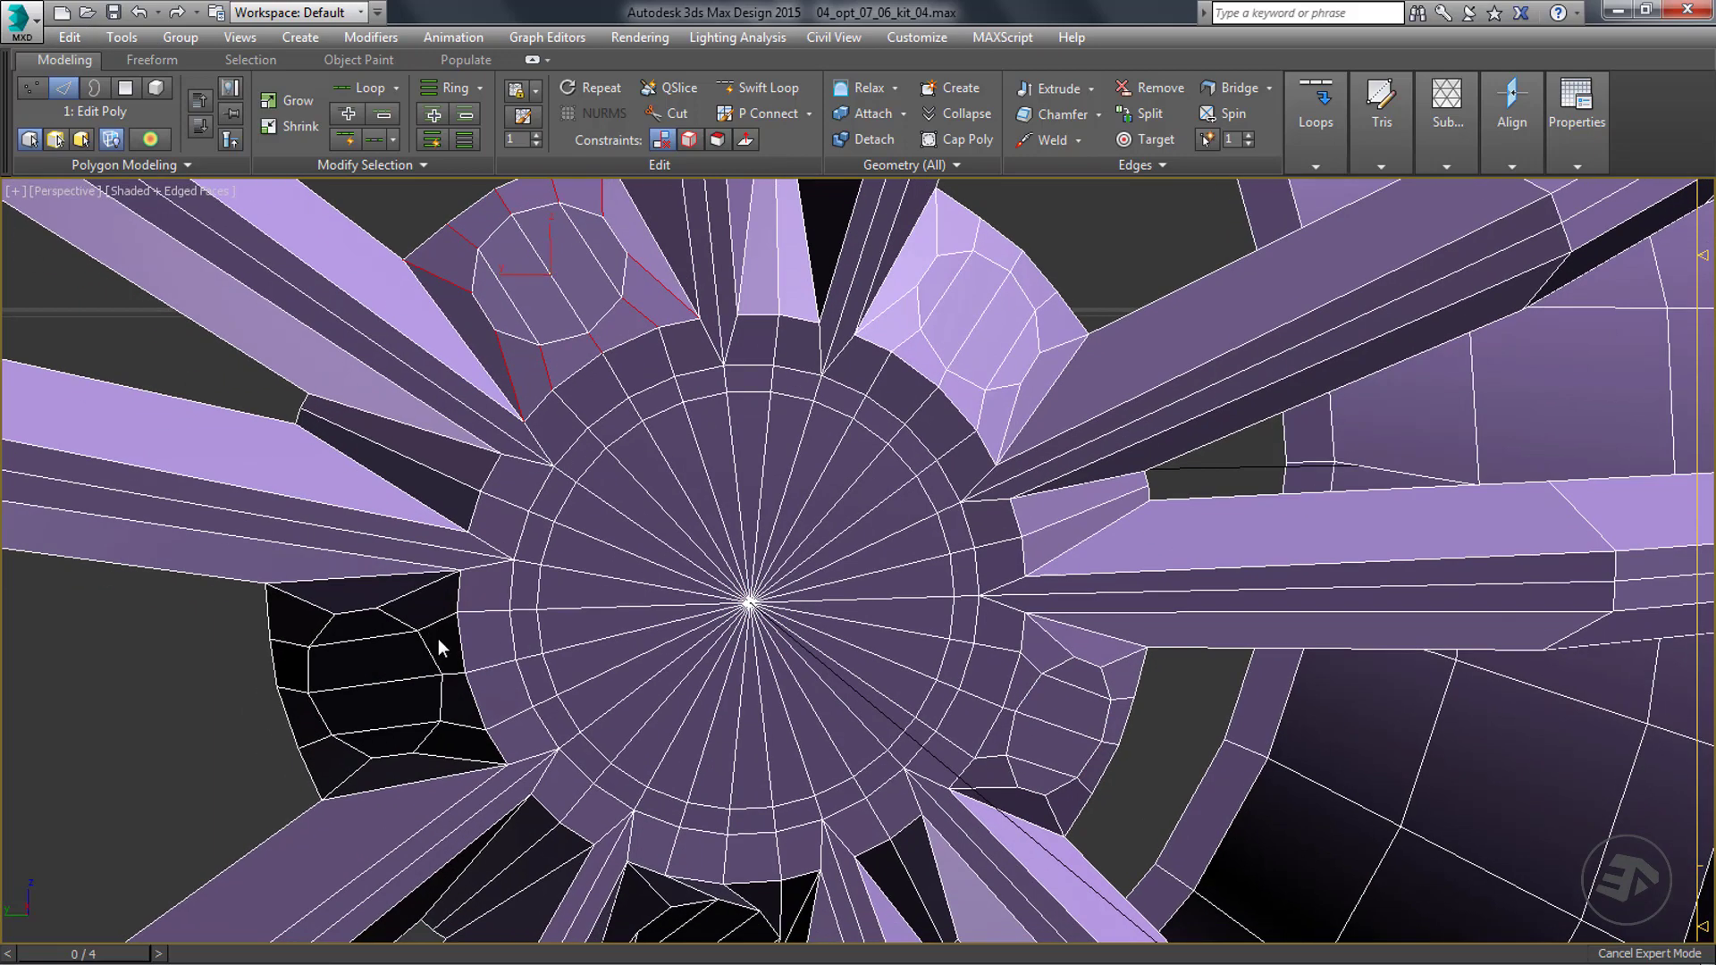
ctrl+click(462, 721)
middle_drag(520, 778, 543, 590)
key(4)
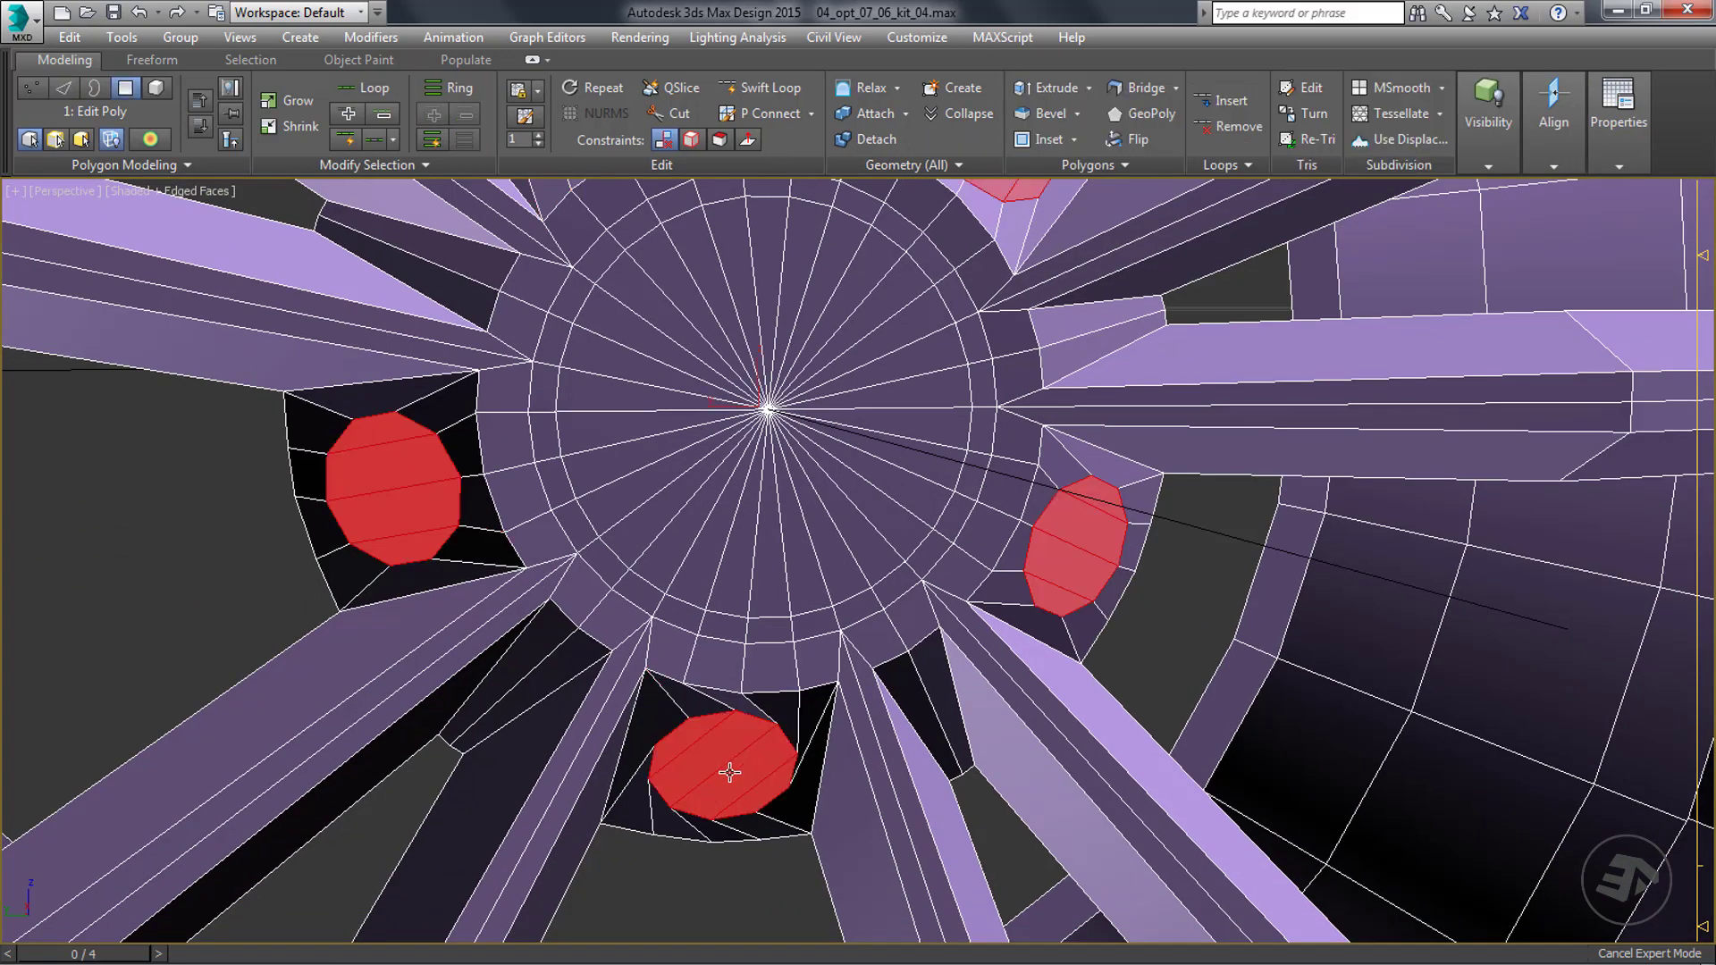
alt+middle_drag(727, 774, 669, 695)
click(670, 692)
ctrl+click(688, 712)
ctrl+click(721, 740)
ctrl+click(749, 773)
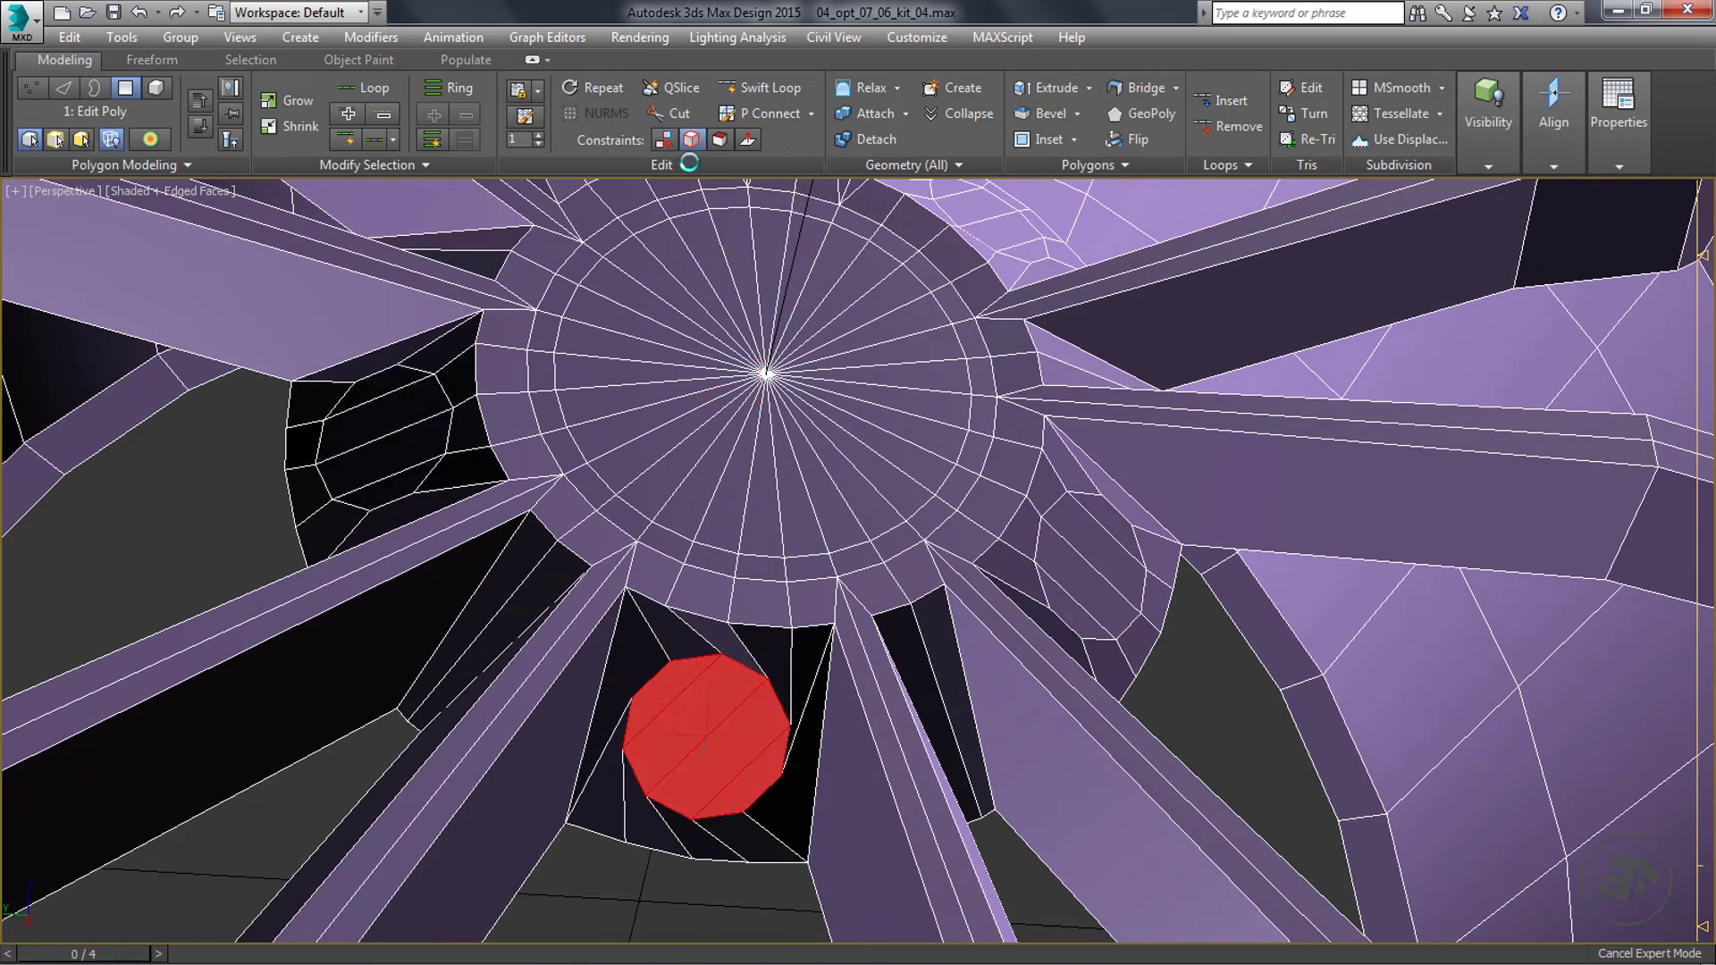
drag(736, 714, 647, 665)
Select the rings of edges radiating from the round faces on all five panels and connect them with a new loop.
key(2)
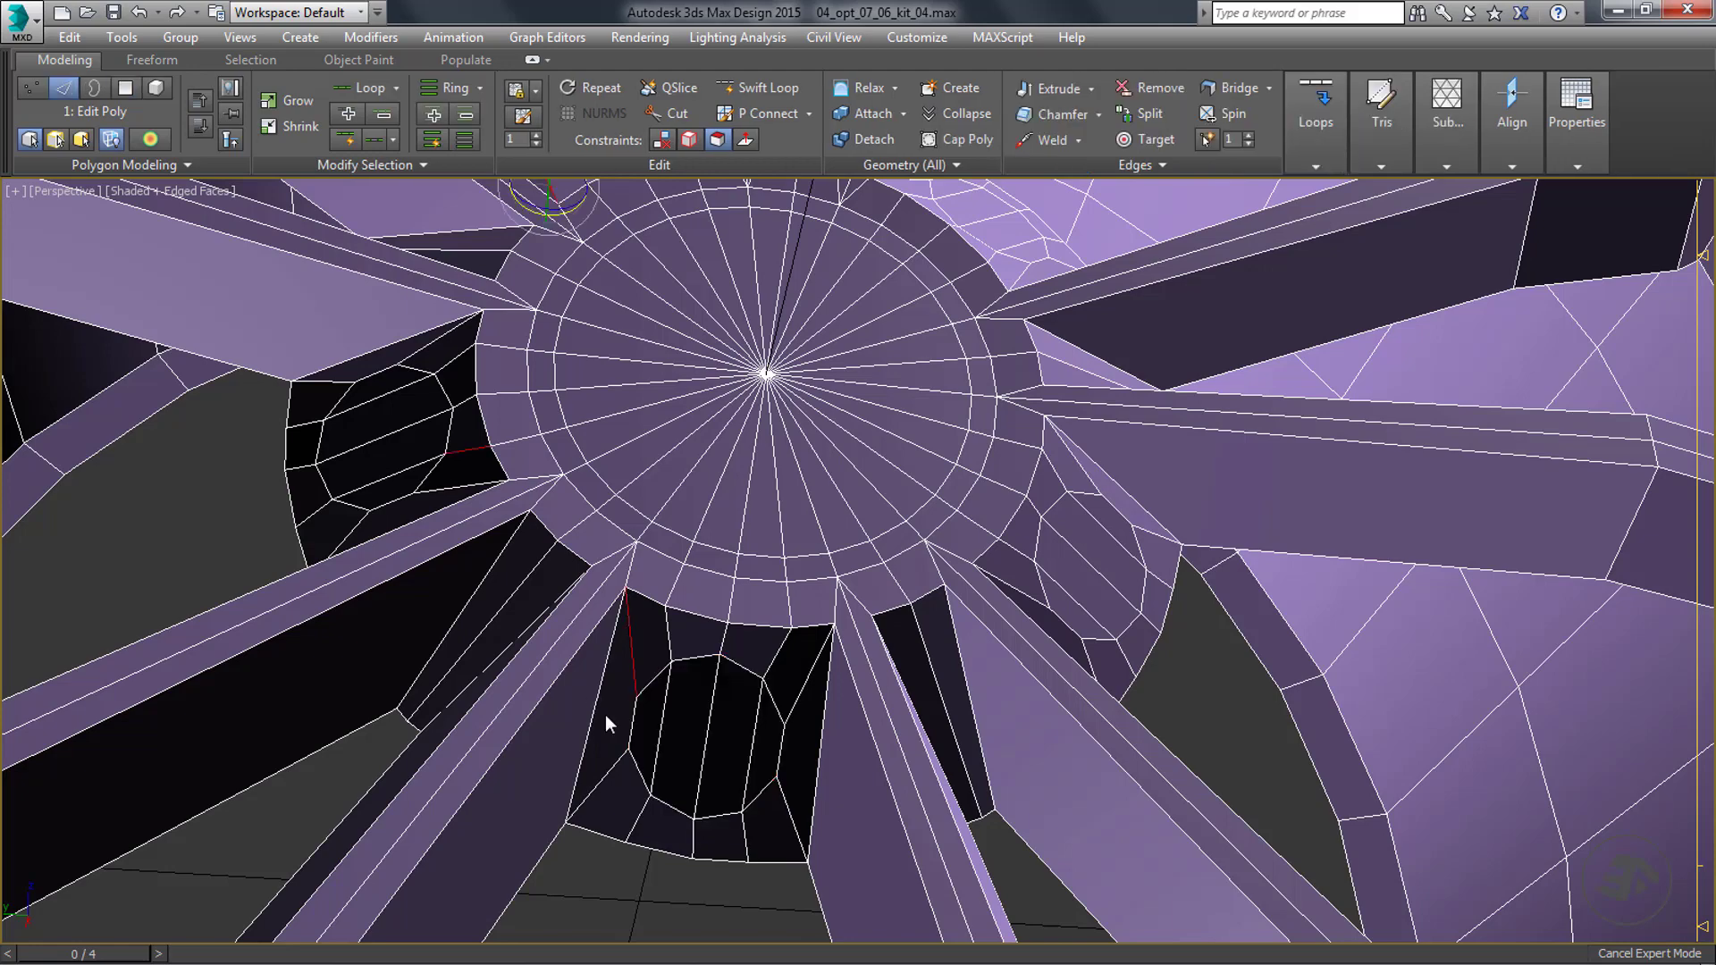
middle_drag(1019, 593, 968, 754)
ctrl+click(973, 431)
key(alt+r)
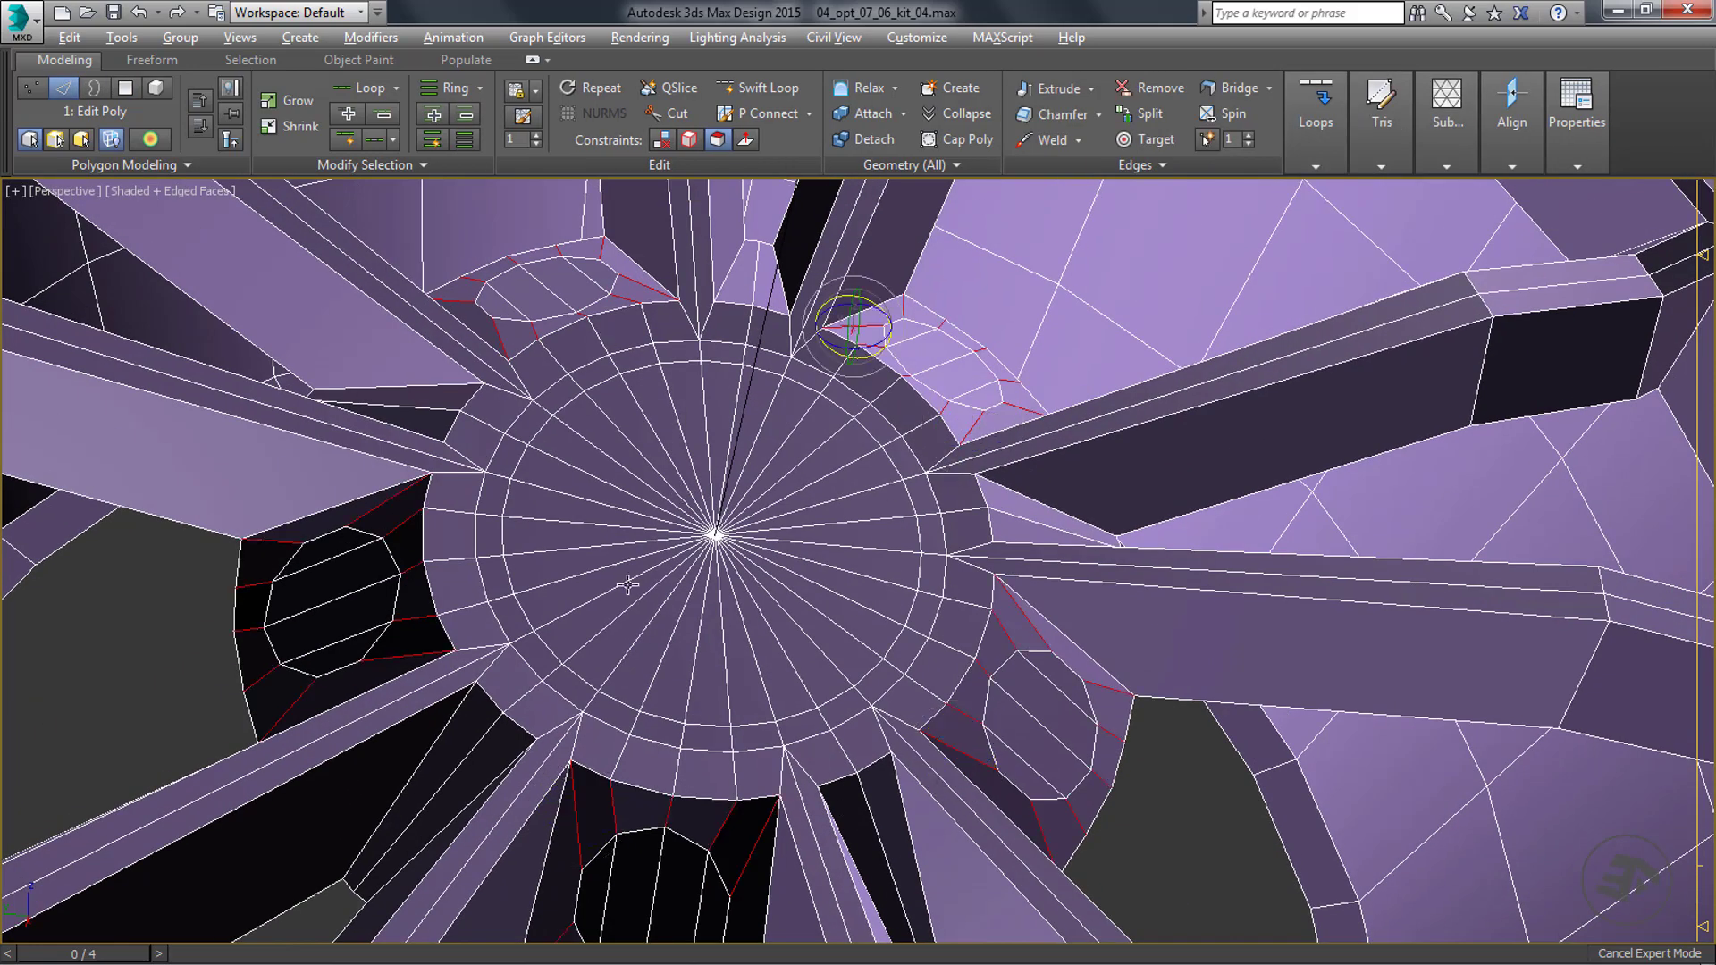
key(ctrl+shift+e)
click(867, 669)
middle_drag(638, 720, 636, 643)
scroll(637, 636, down, 3)
Select the round face groups on all five hub panels and inset them by 0.002.
key(4)
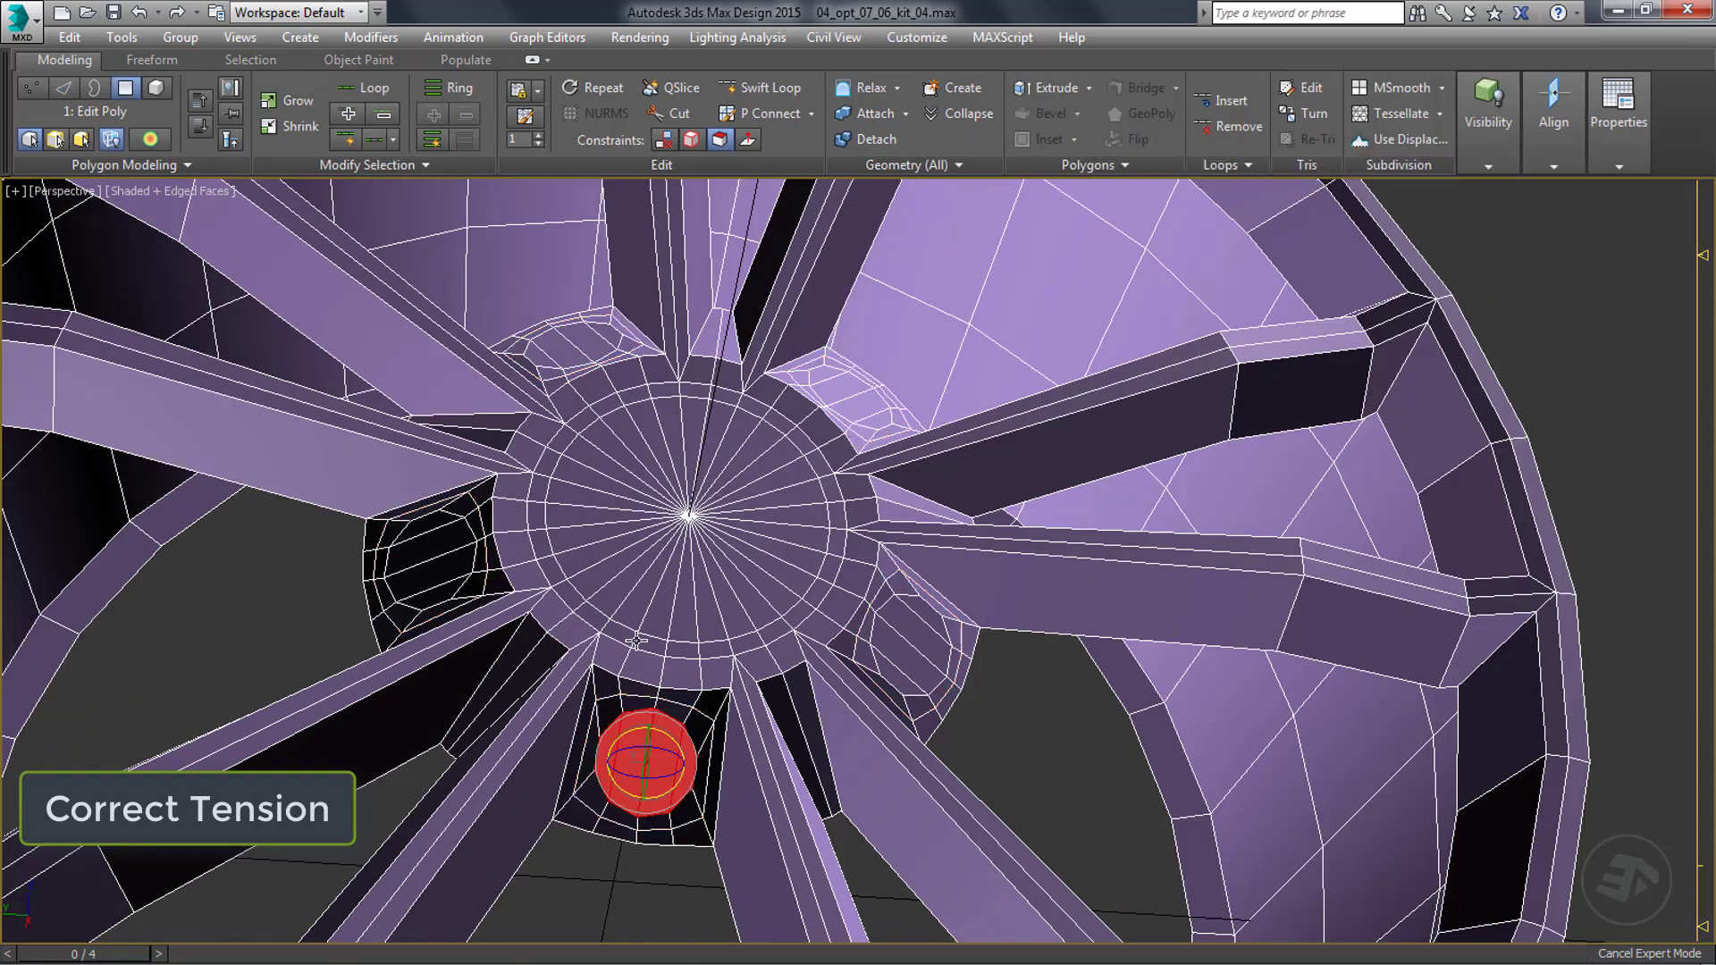
ctrl+click(429, 548)
ctrl+click(554, 349)
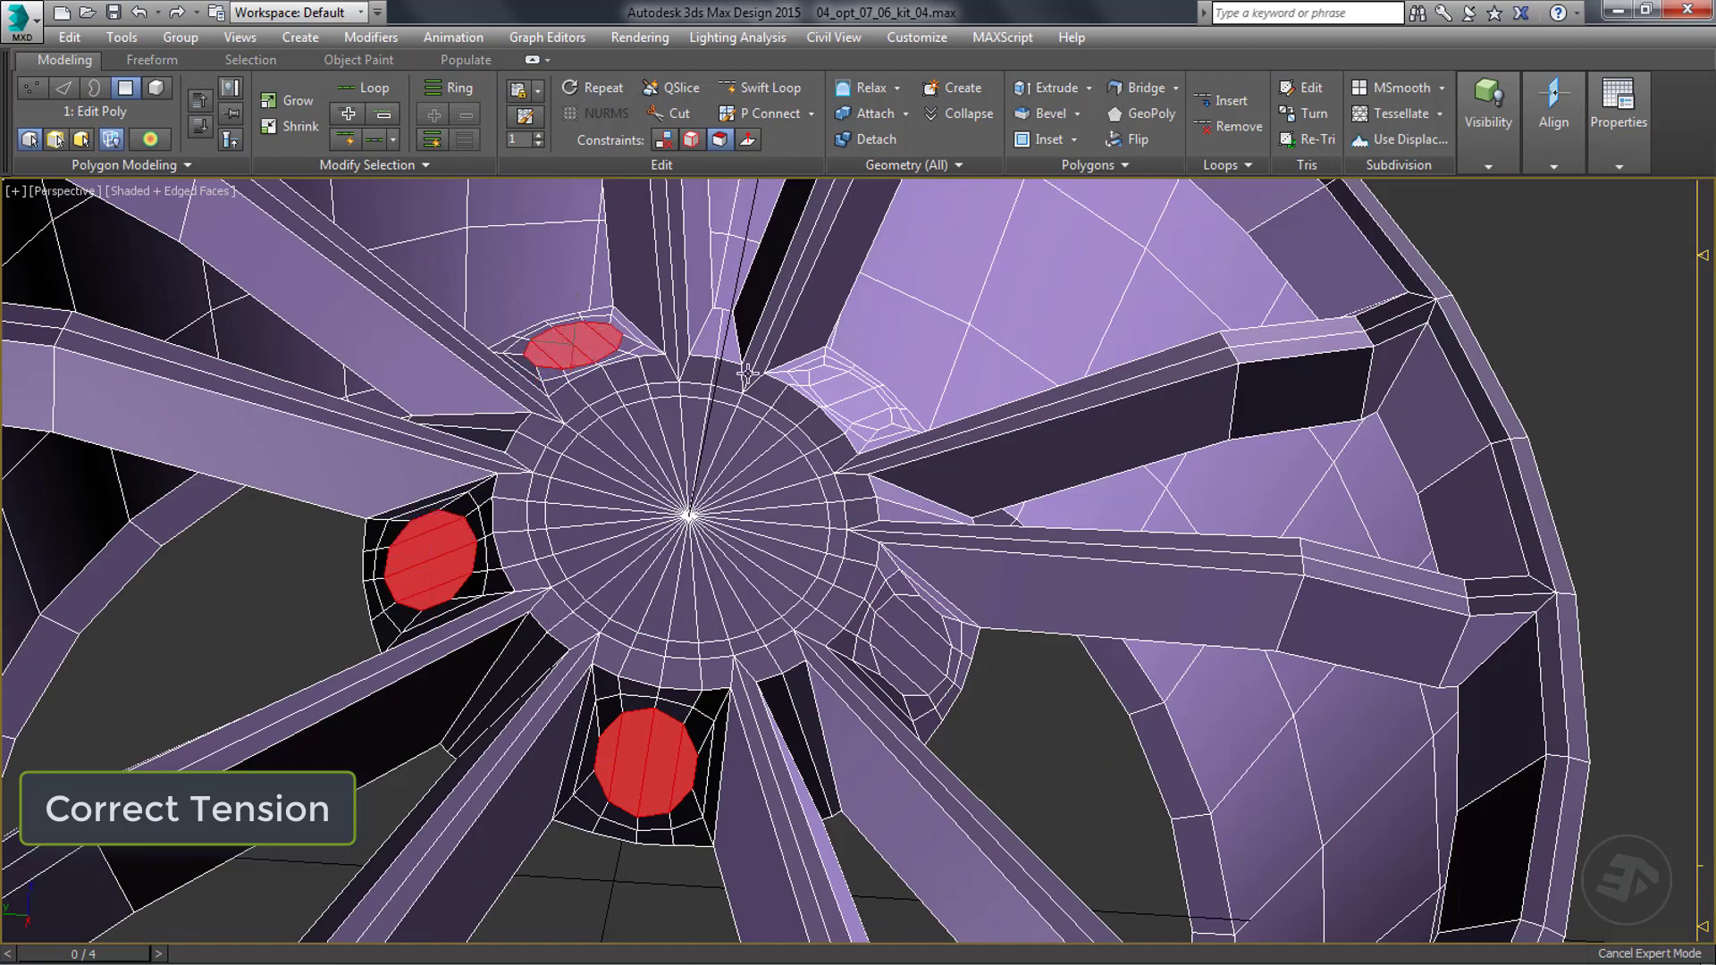
ctrl+click(920, 635)
ctrl+click(910, 657)
ctrl+click(897, 679)
shift+click(1035, 139)
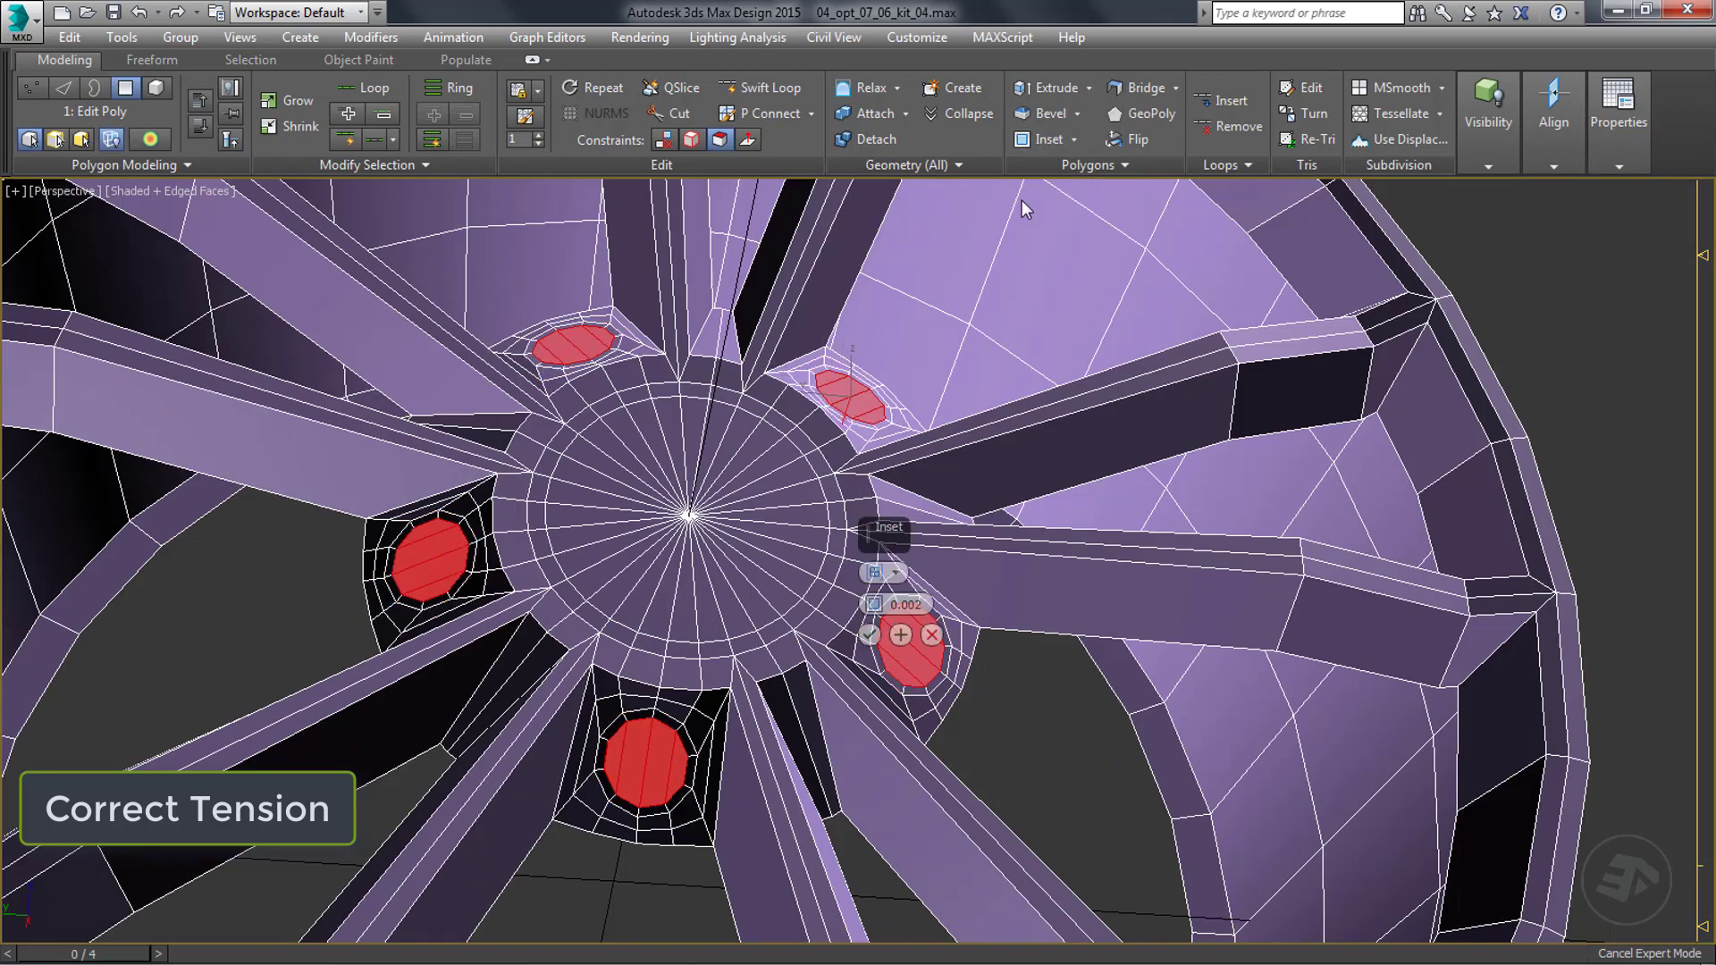
alt+middle_drag(714, 670, 722, 753)
scroll(722, 753, down, 6)
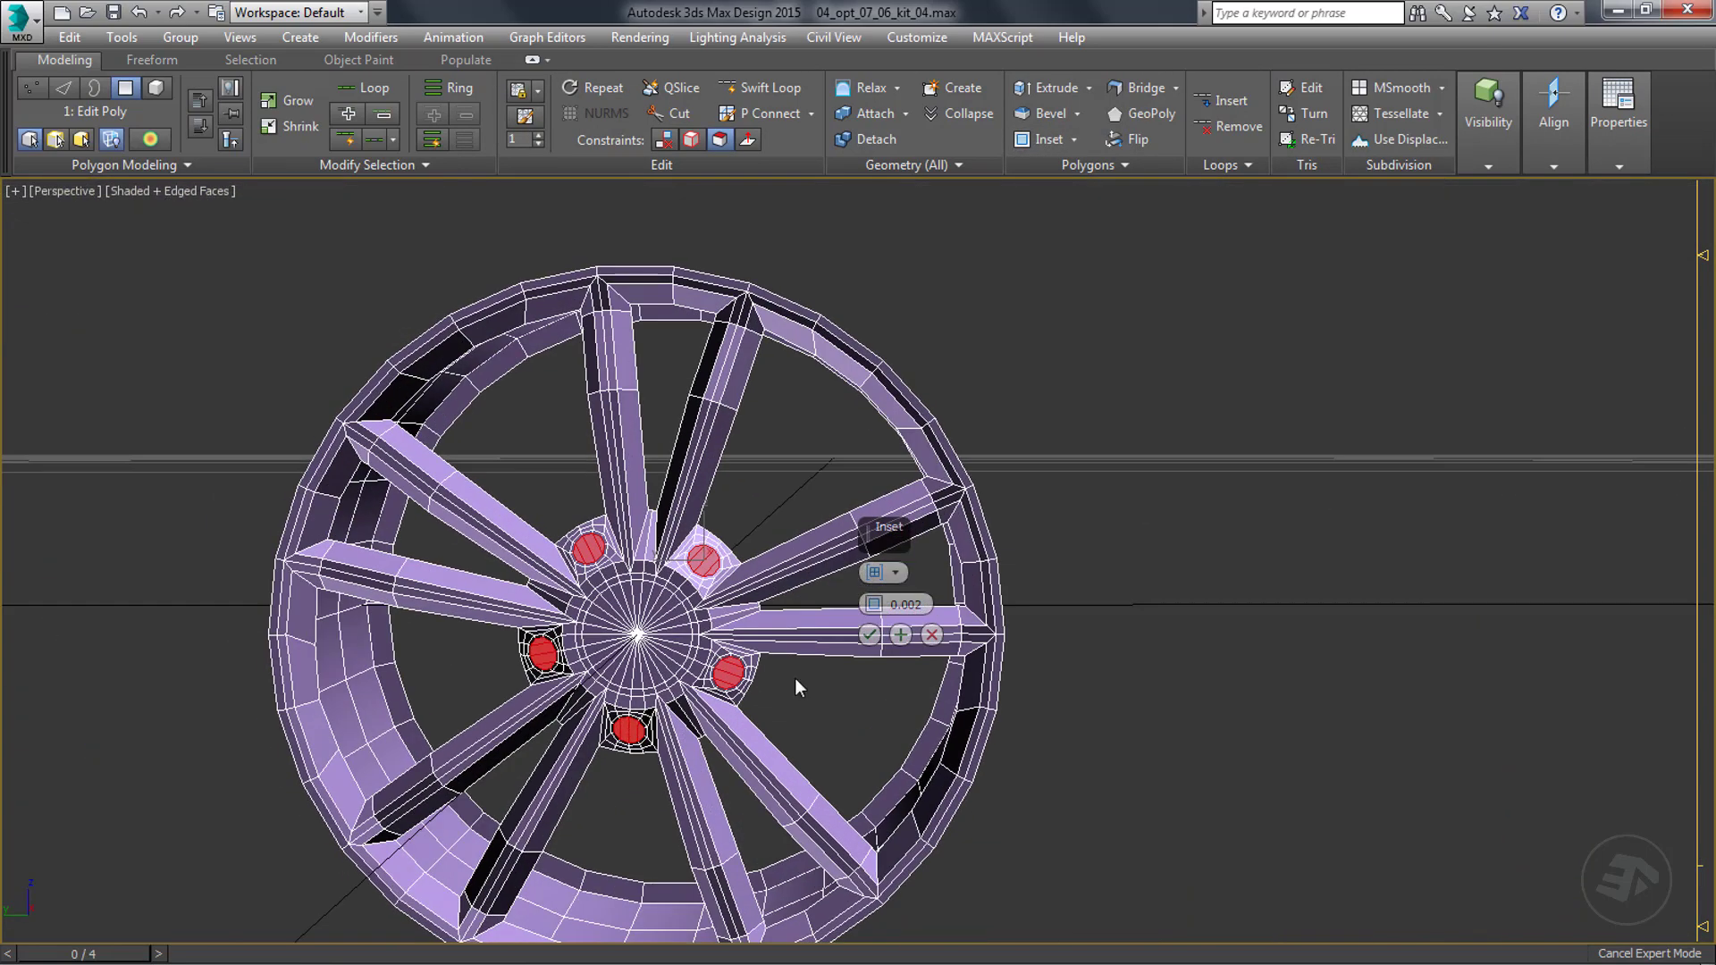
shift+click(1051, 114)
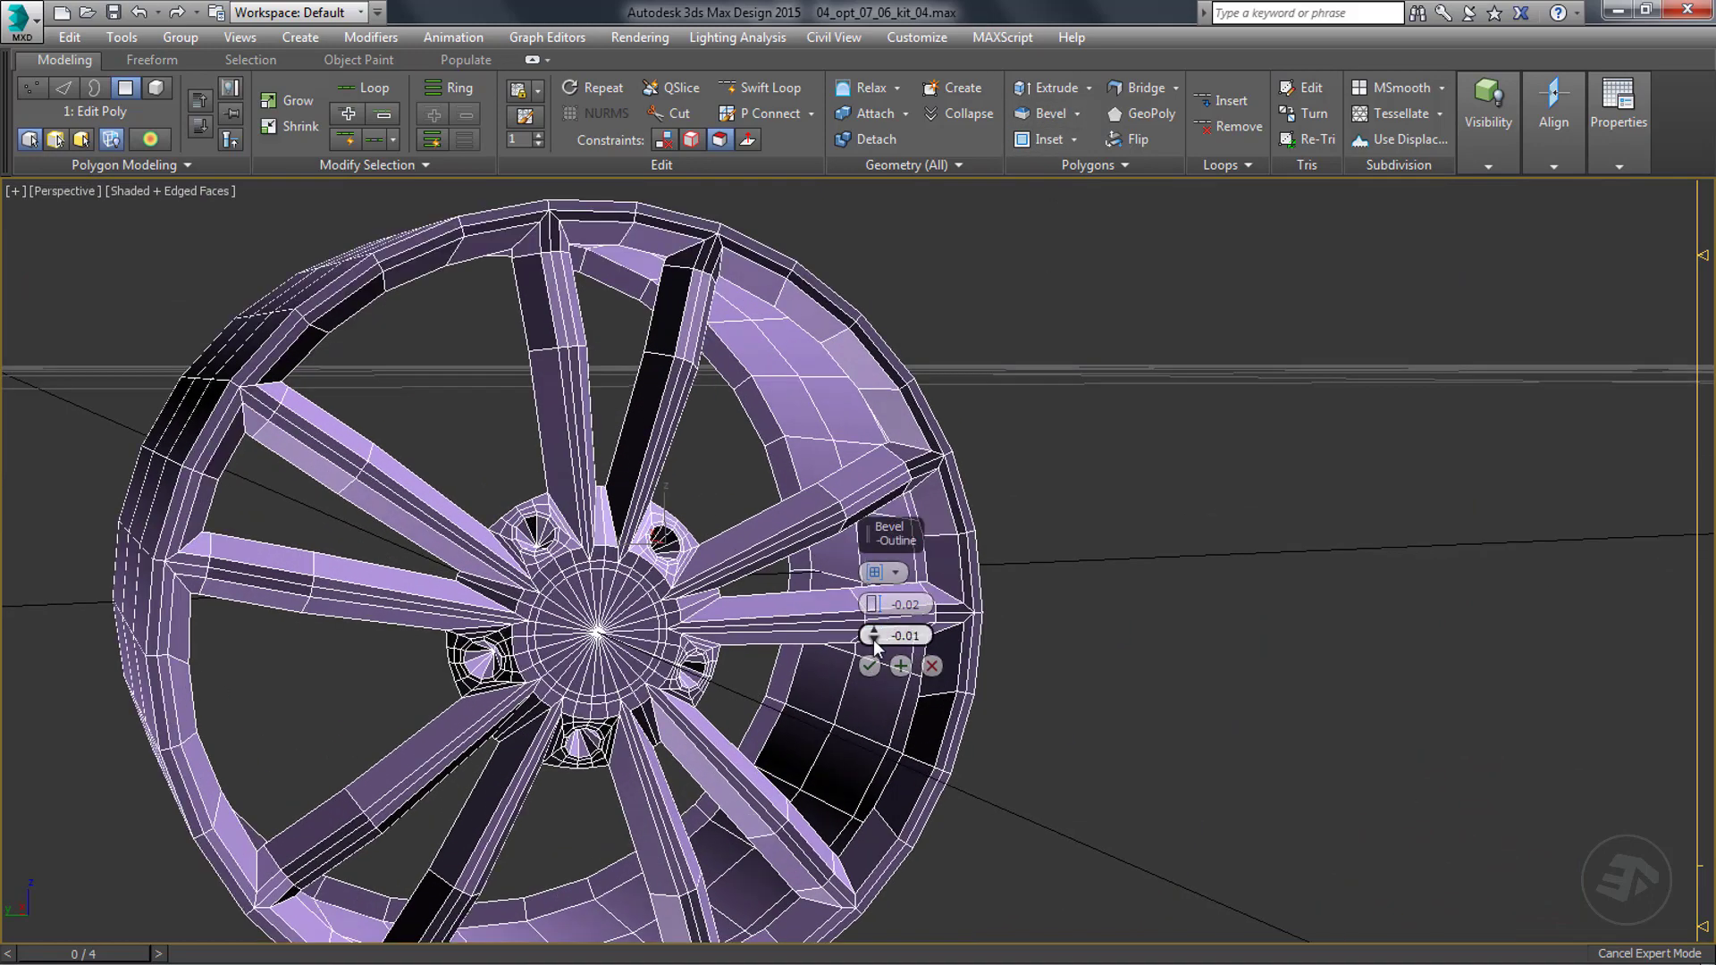
right_click(872, 640)
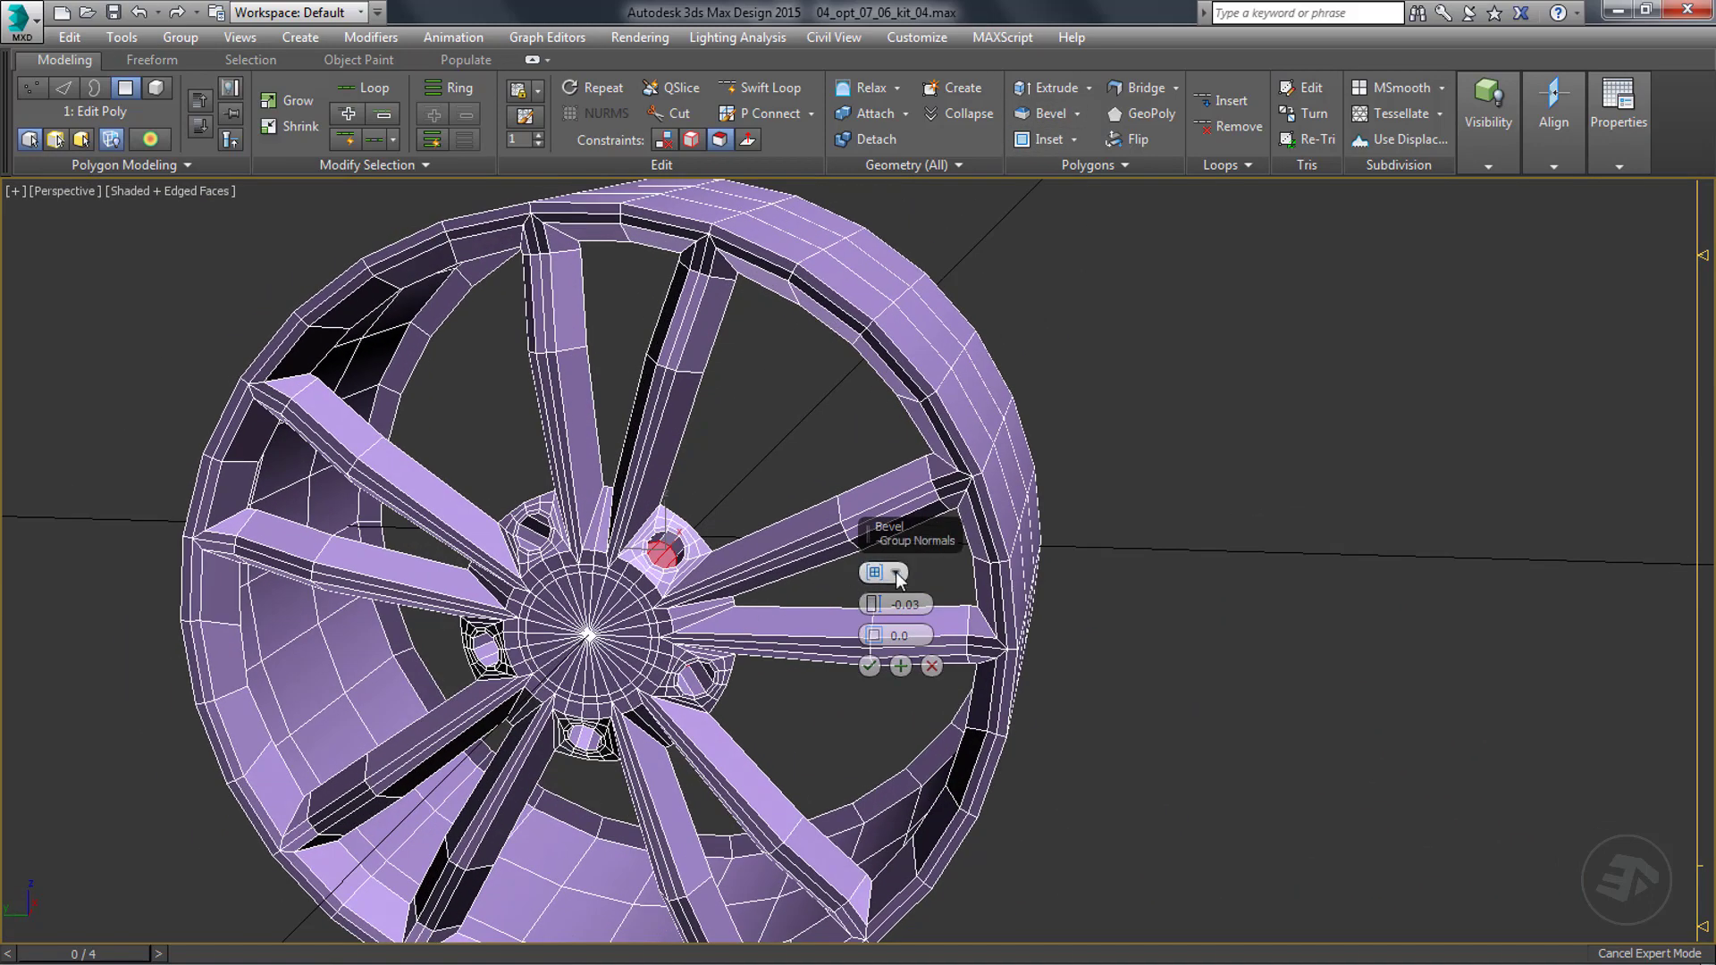
click(894, 571)
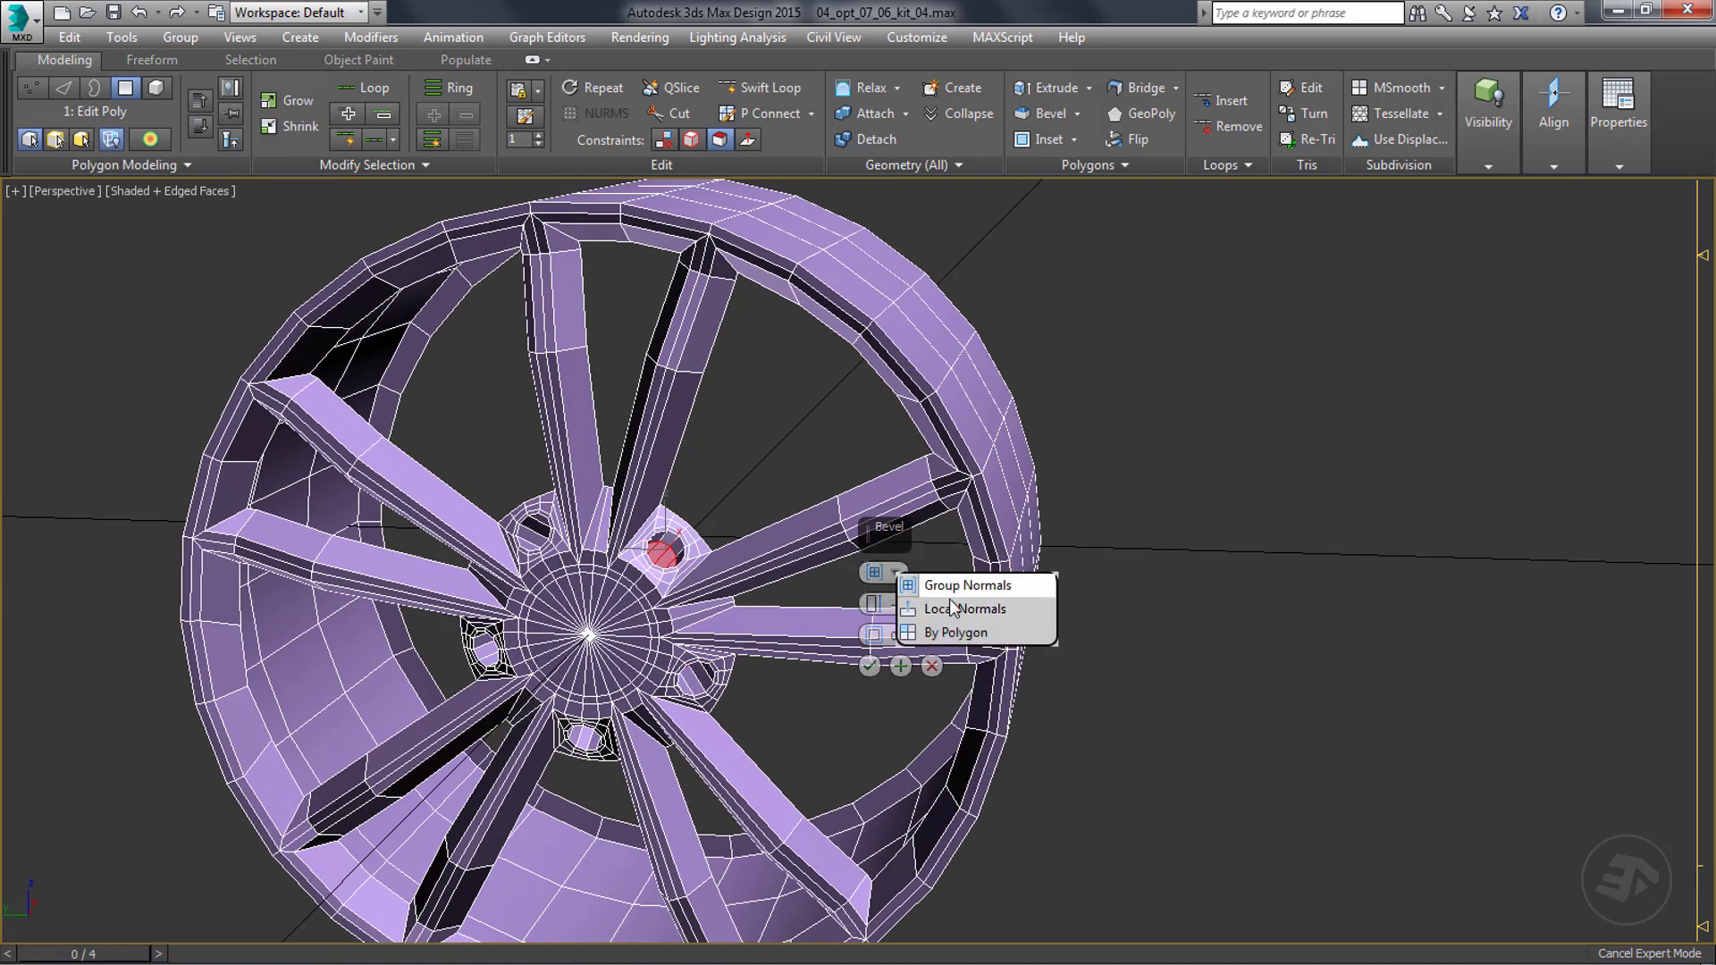
click(949, 597)
click(895, 572)
click(921, 605)
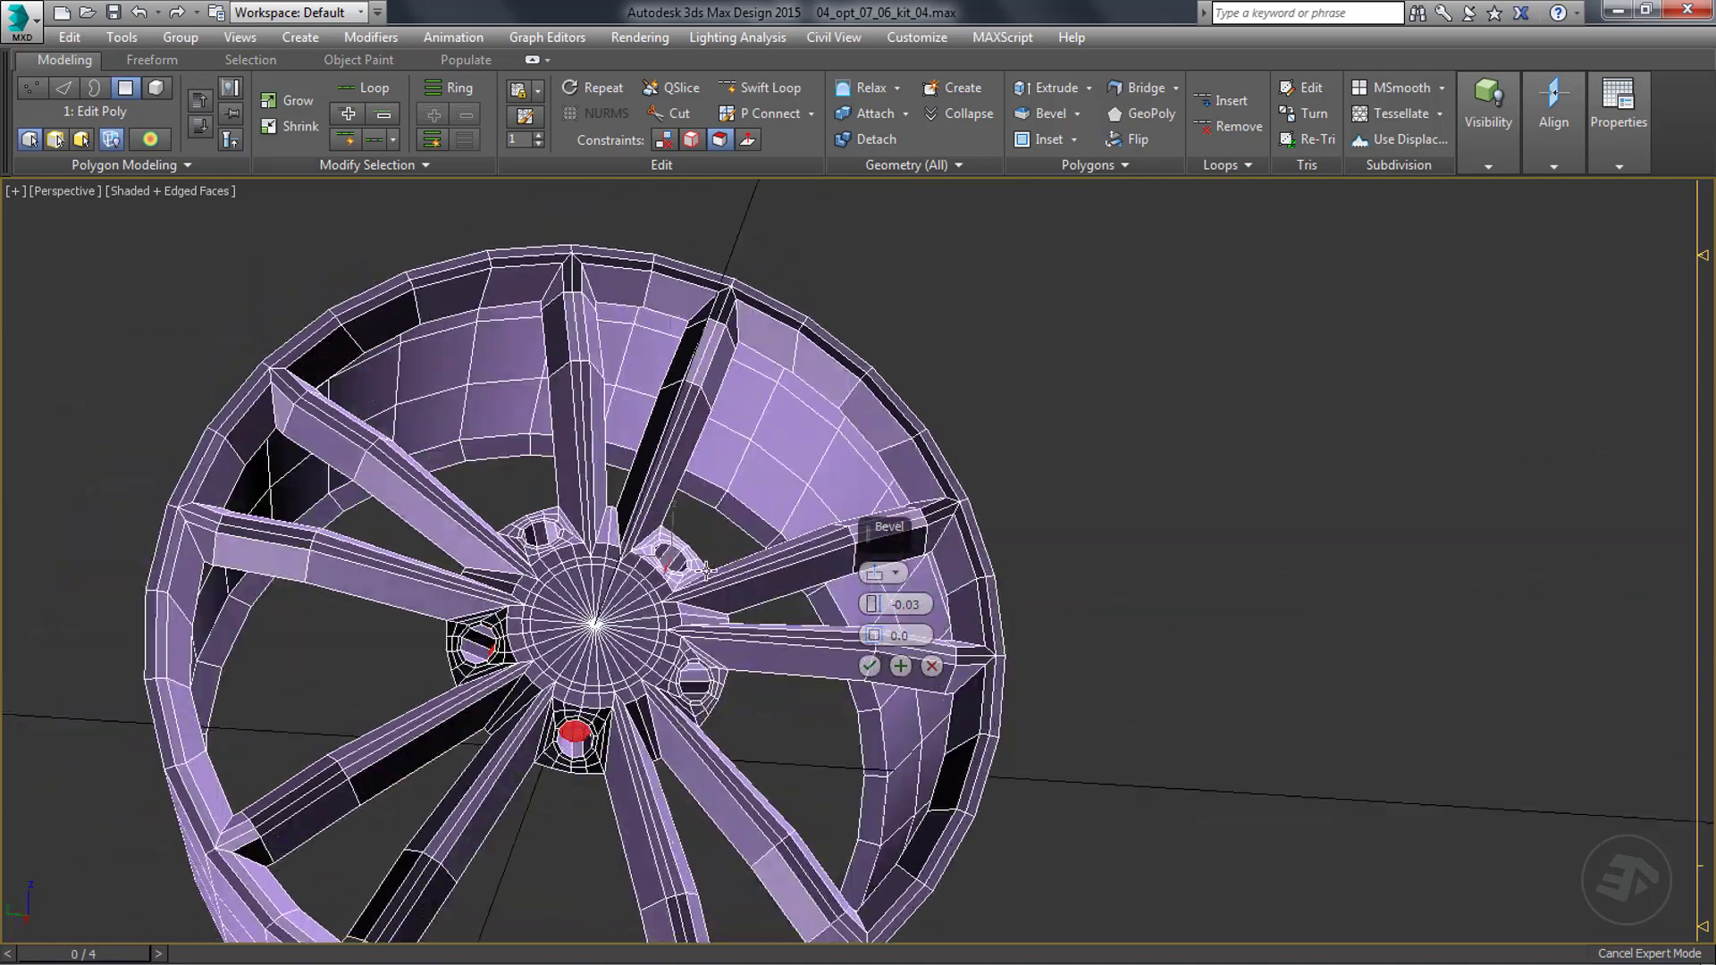
click(931, 666)
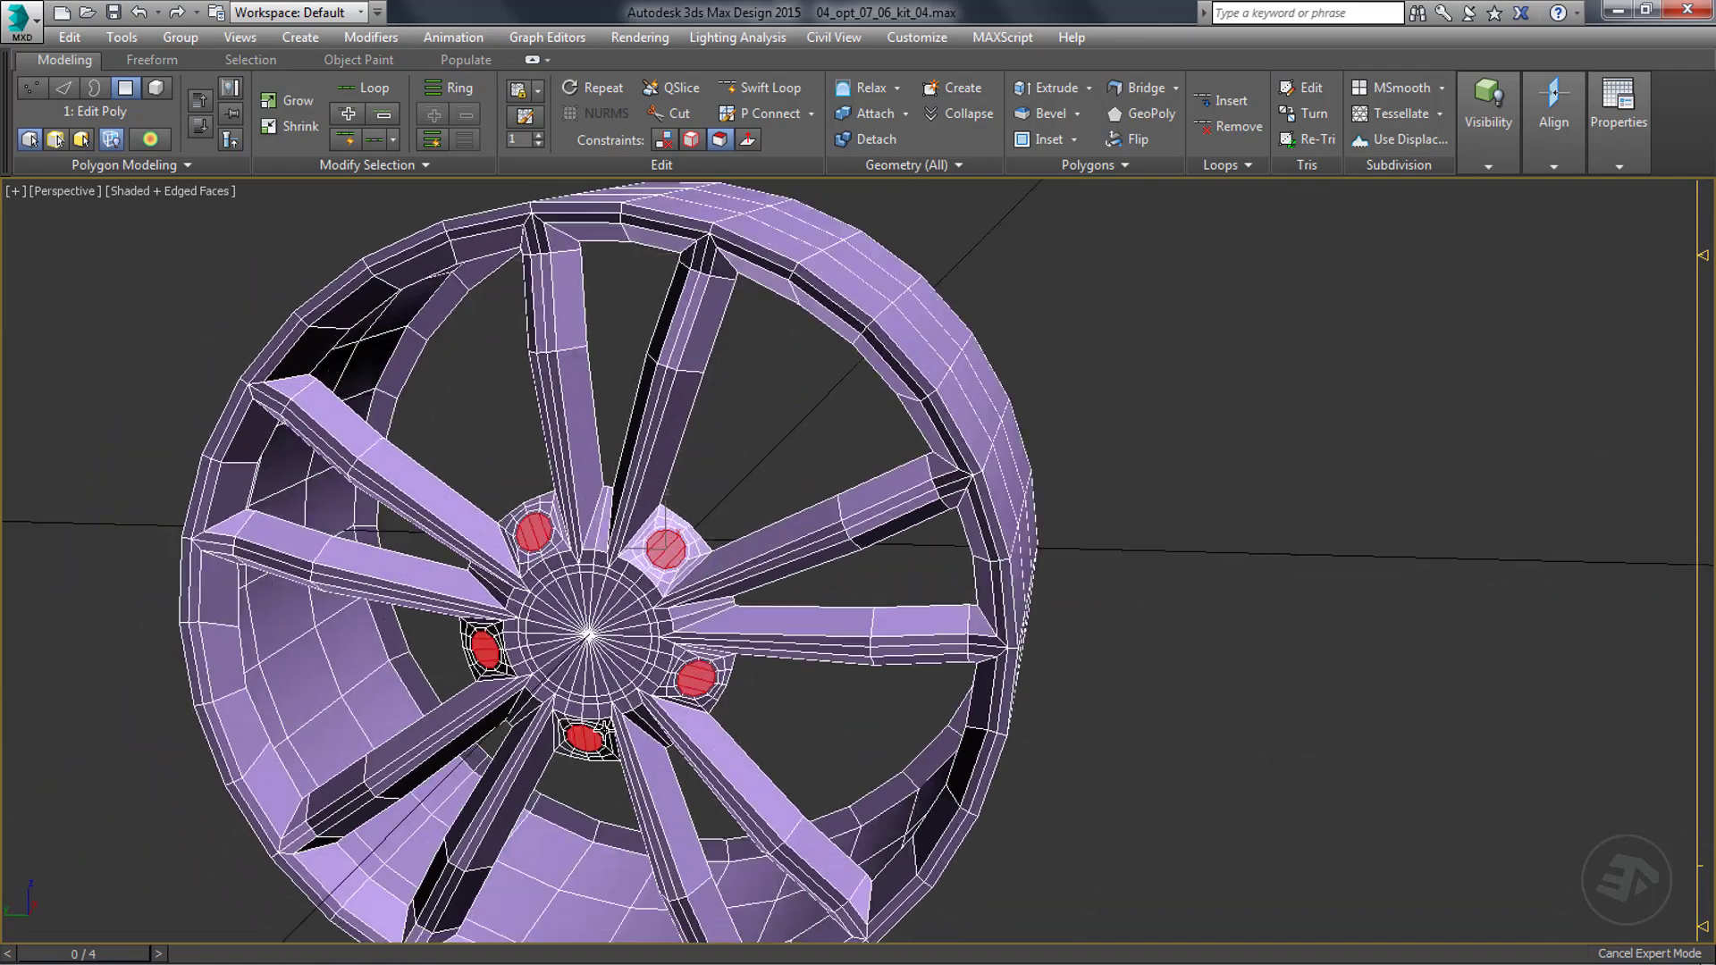
Bevel the five round face groups inward by Group Normals with height -0.04 and outline 0.0.
scroll(546, 631, up, 6)
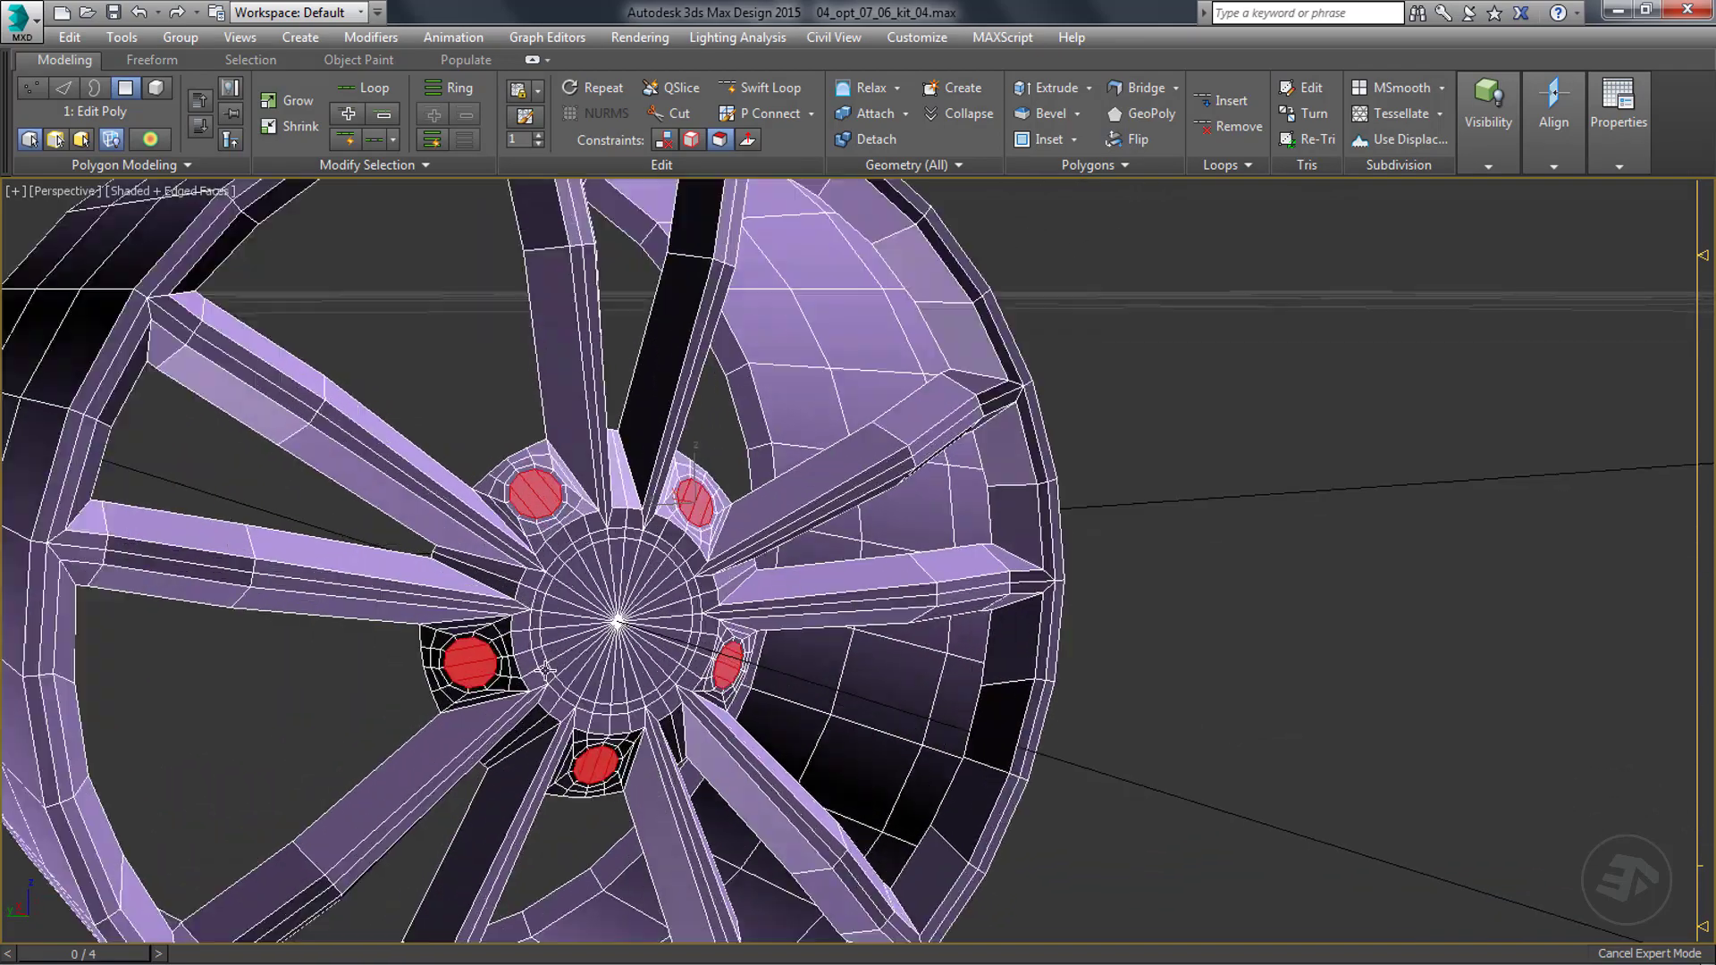
click(1062, 138)
click(894, 573)
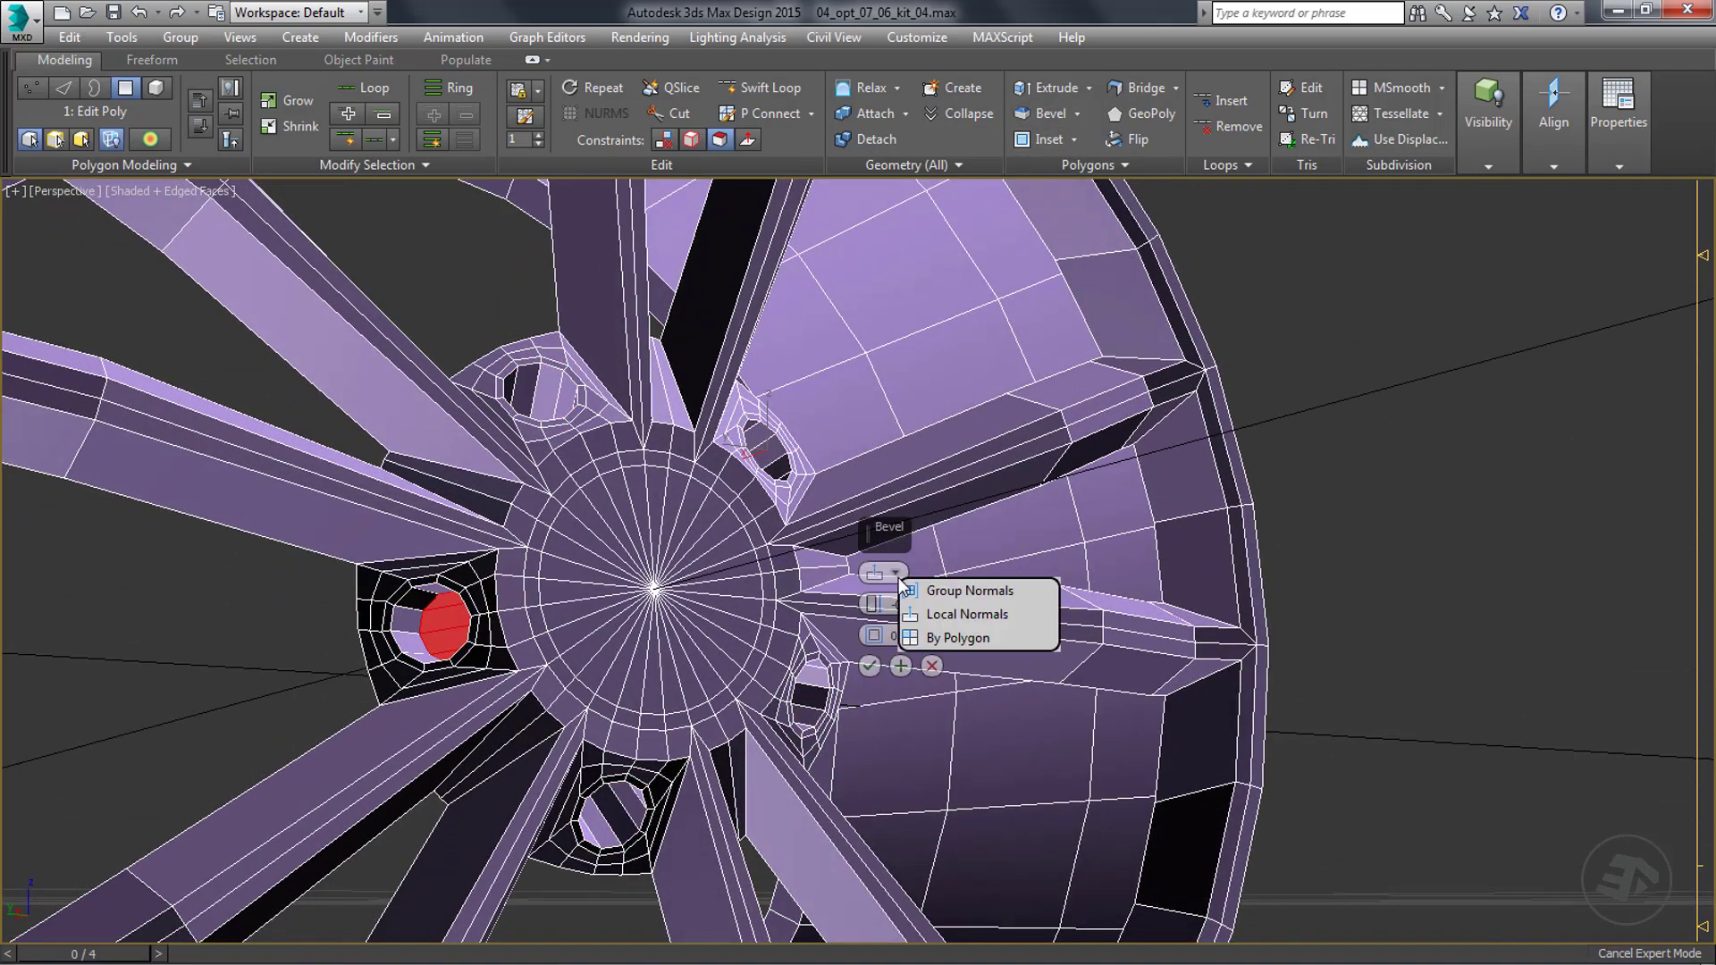
click(933, 612)
alt+middle_drag(725, 626, 1050, 645)
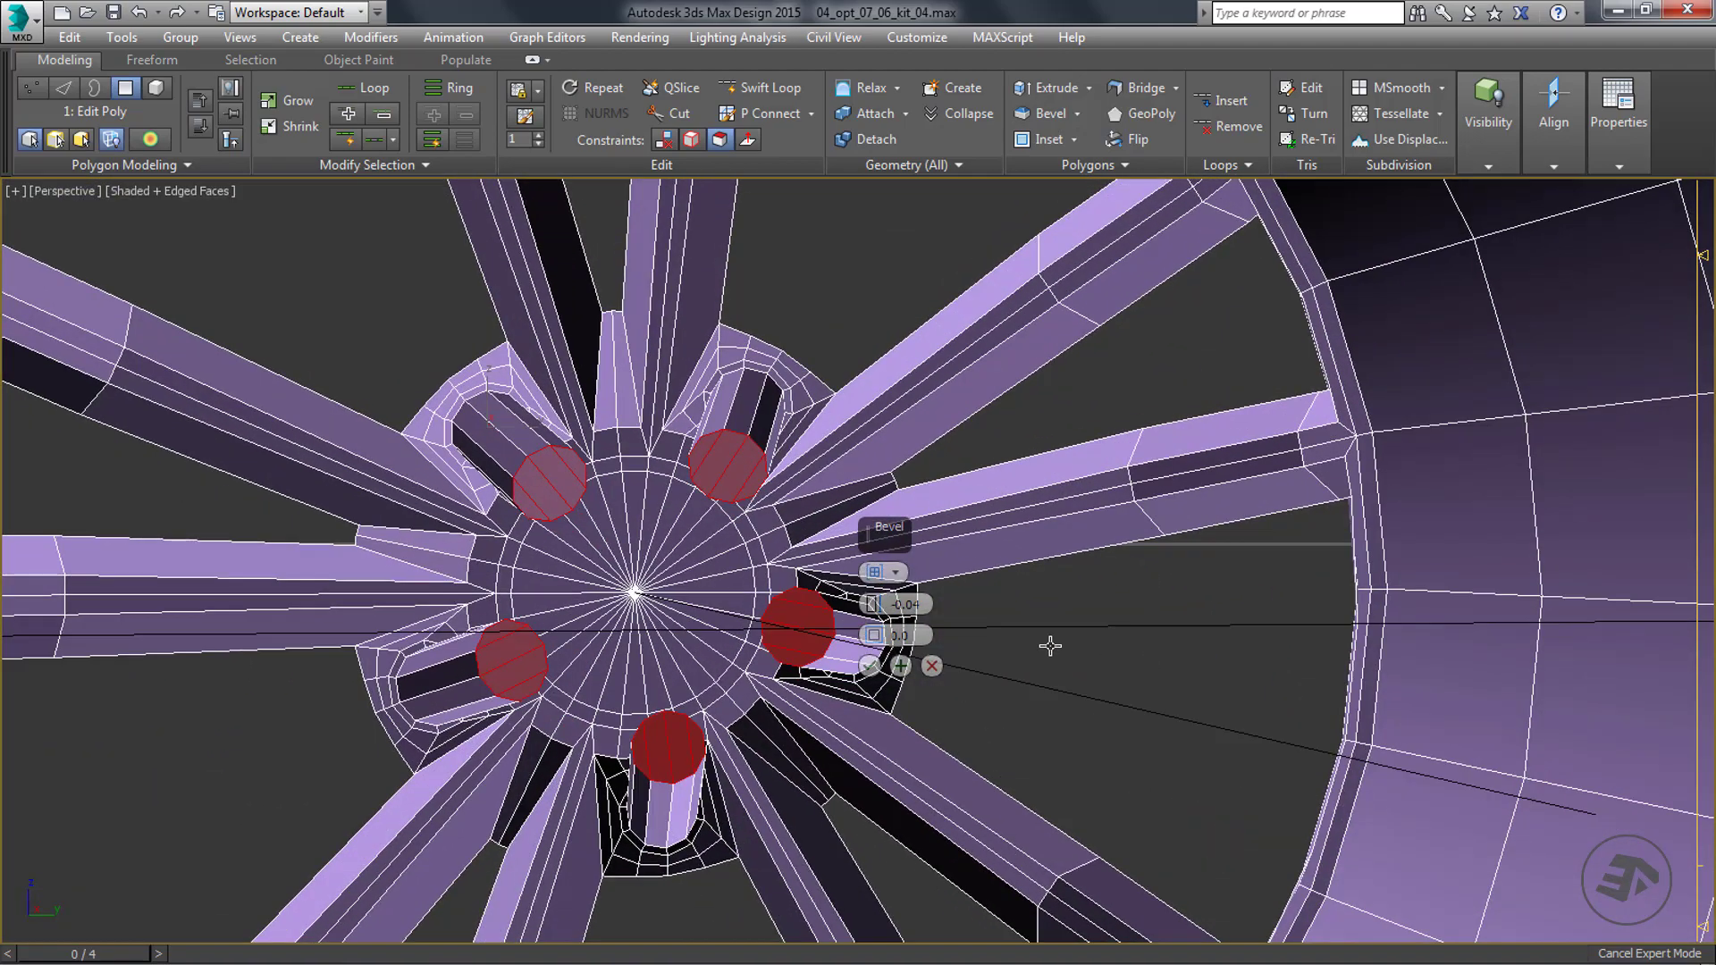
click(870, 668)
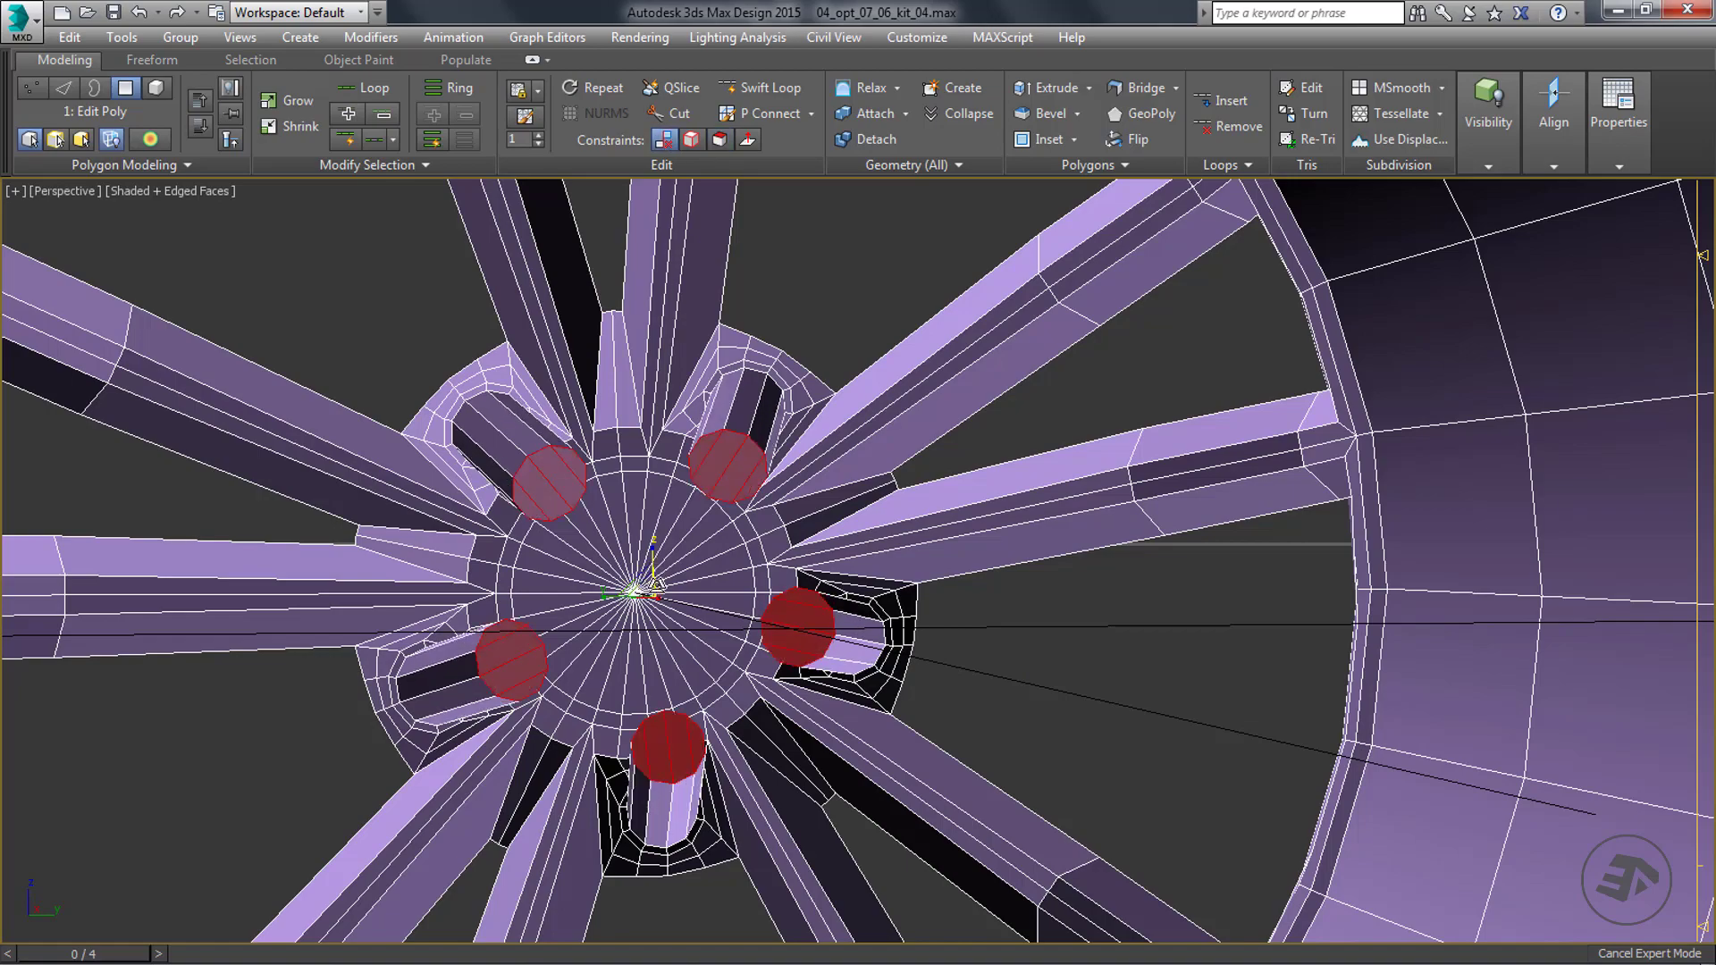
Preview the wheel smoothed and render it from several views to examine the recessed hub holes.
alt+middle_drag(858, 625, 1107, 789)
scroll(881, 777, down, 4)
scroll(965, 719, up, 4)
alt+middle_drag(965, 720, 529, 706)
key(ctrl+q)
scroll(612, 669, down, 4)
alt+middle_drag(613, 668, 587, 735)
key(shift+q)
scroll(672, 703, up, 6)
key(shift+q)
key(shift+q)
scroll(546, 725, down, 3)
key(shift+q)
scroll(546, 725, down, 2)
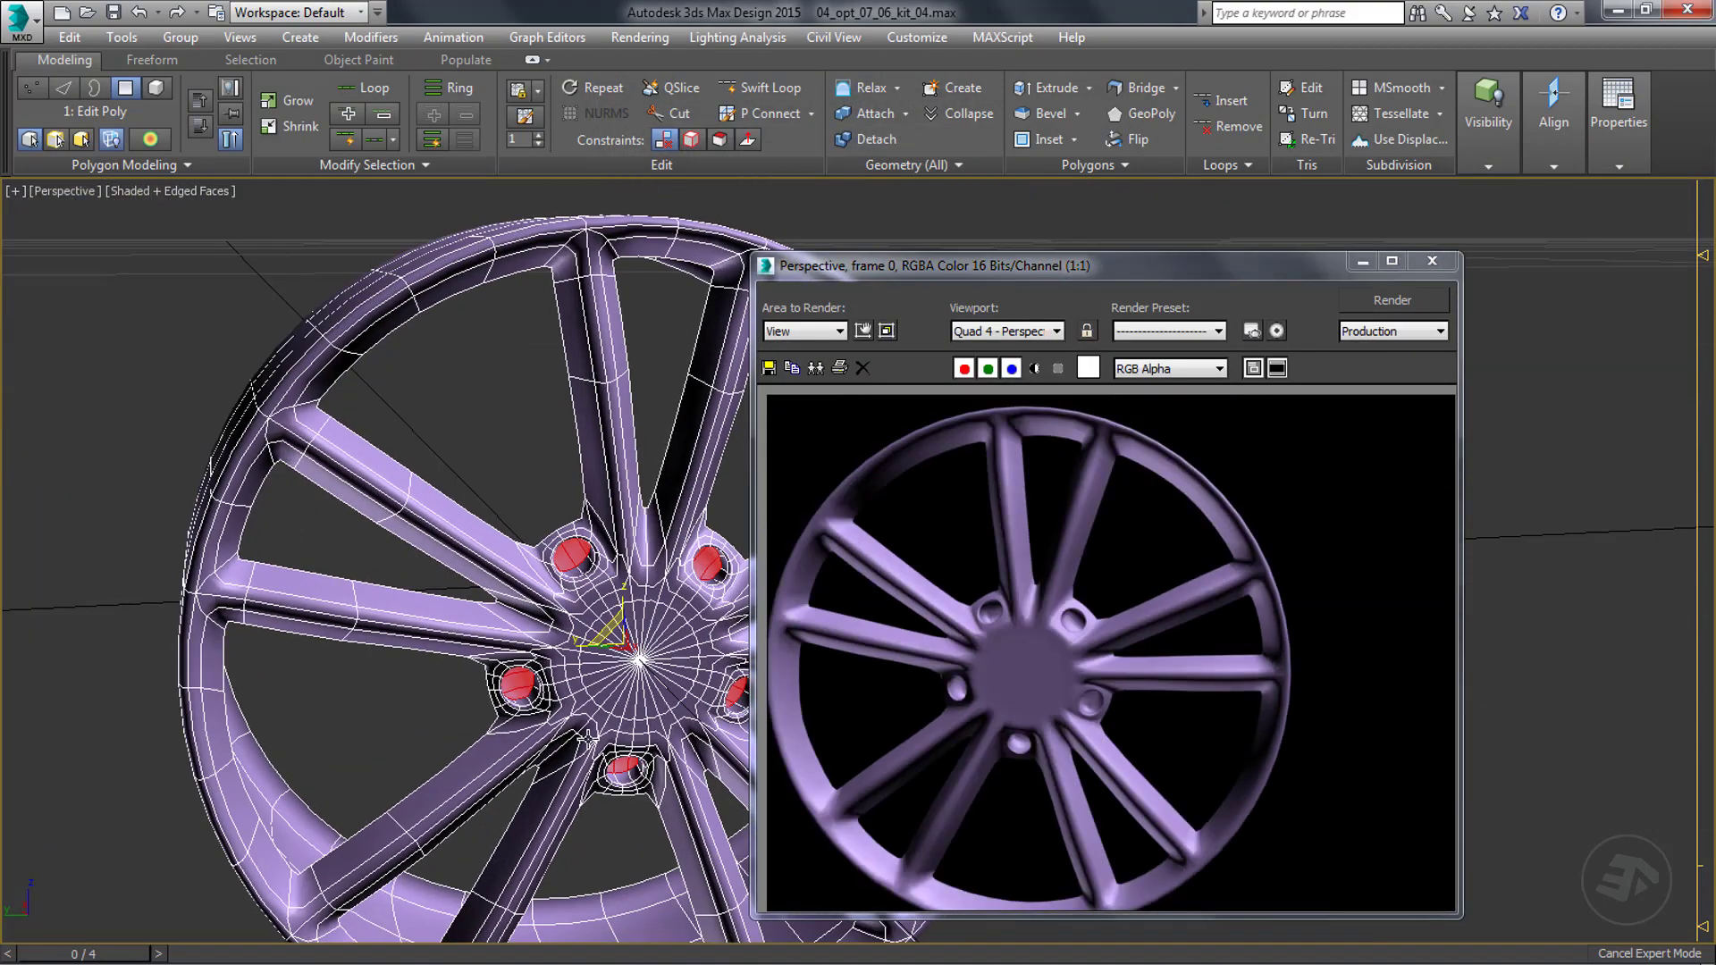
click(1431, 261)
alt+middle_drag(769, 571, 758, 585)
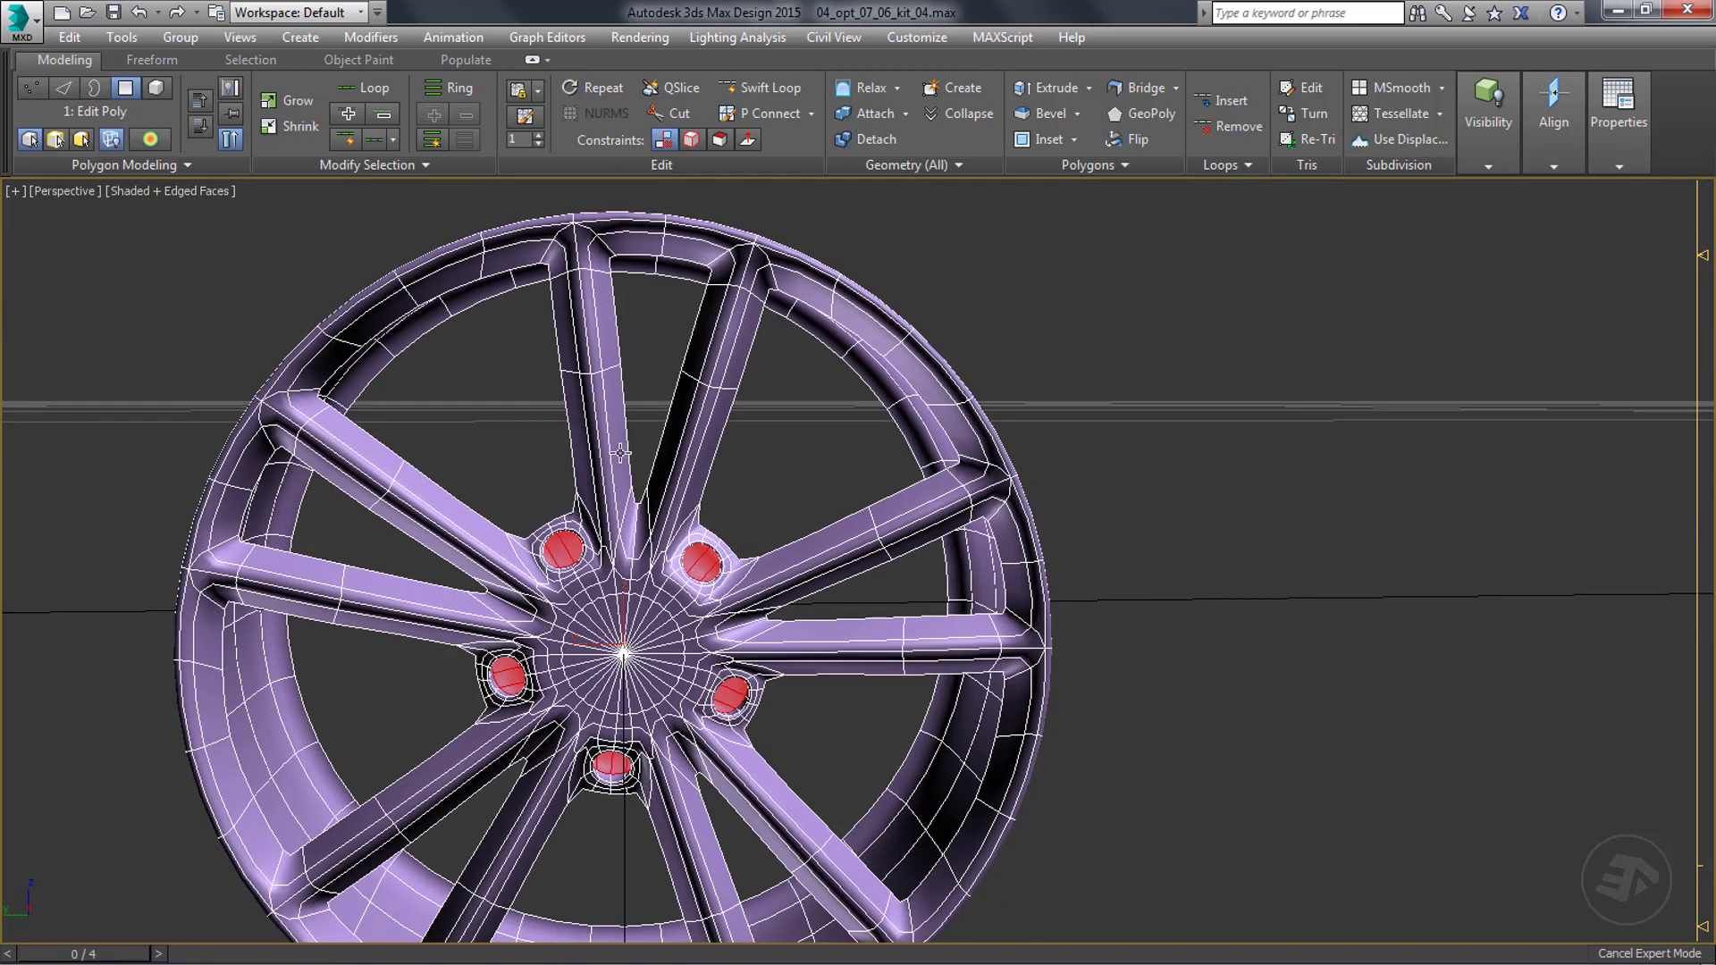
key(2)
key(ctrl+e)
double_click(613, 369)
middle_drag(613, 375, 639, 420)
alt+middle_drag(639, 419, 616, 490)
alt+middle_drag(716, 310, 755, 482)
Select the two inner rim edges on either side of a spoke end and try to space them evenly under edge constraint.
click(1024, 552)
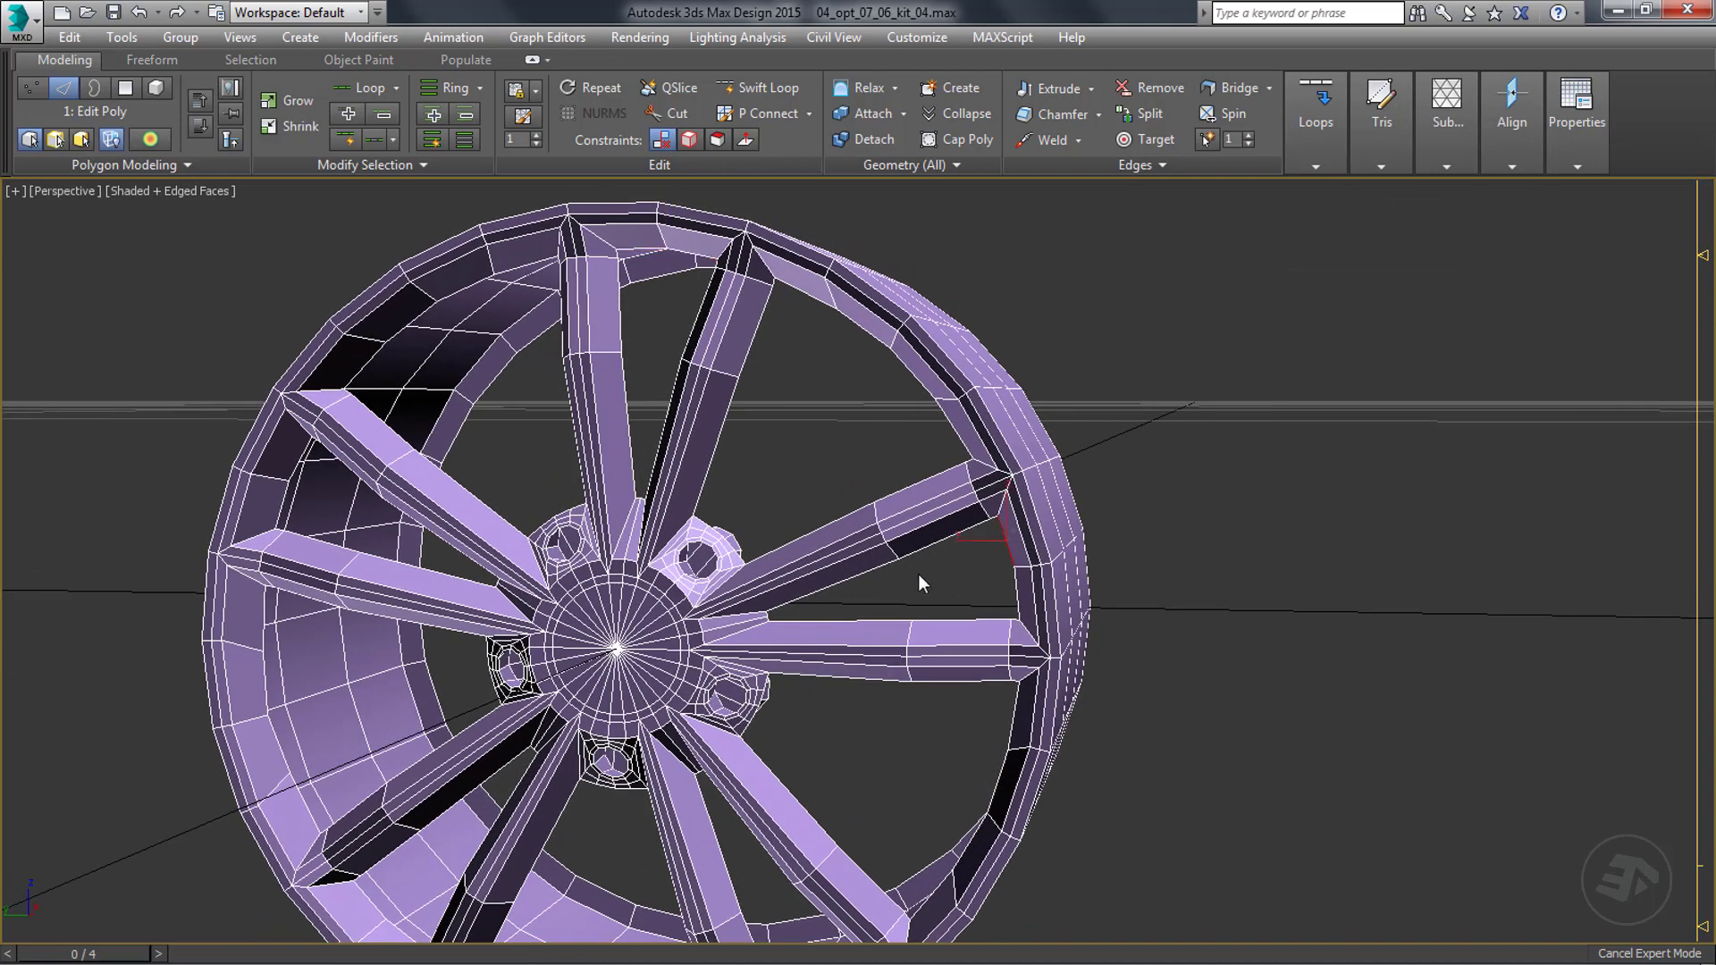
alt+middle_drag(919, 573, 930, 580)
scroll(986, 548, up, 2)
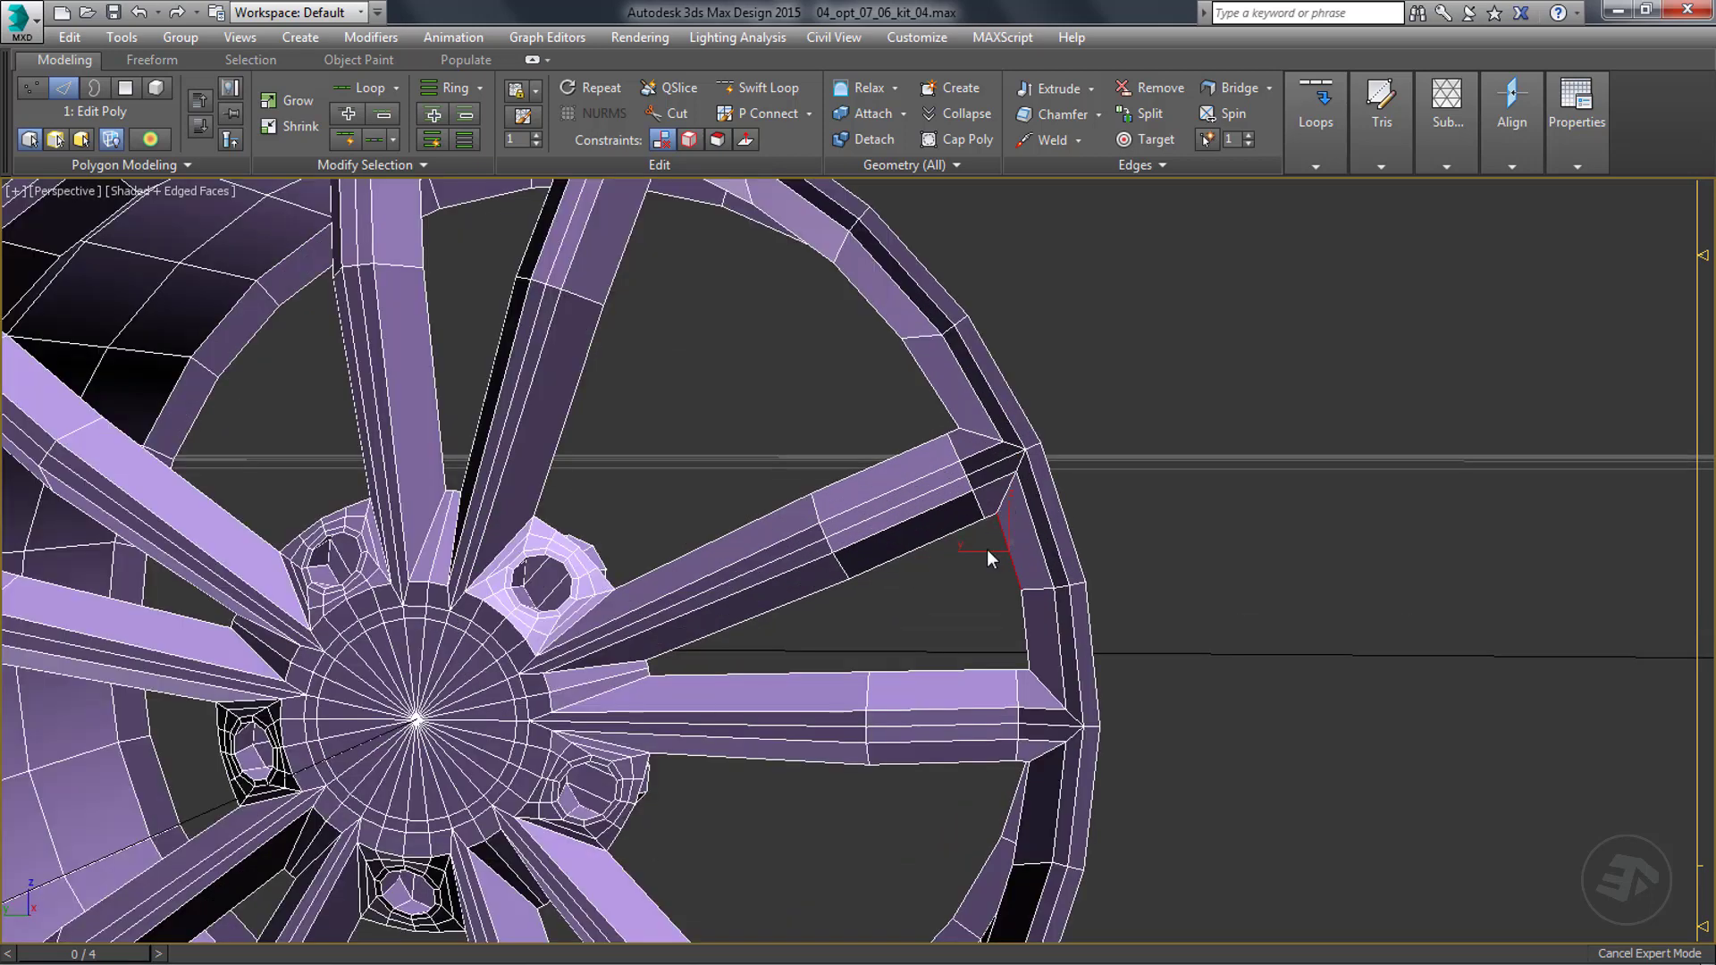
ctrl+click(930, 384)
key(l)
click(681, 147)
click(286, 513)
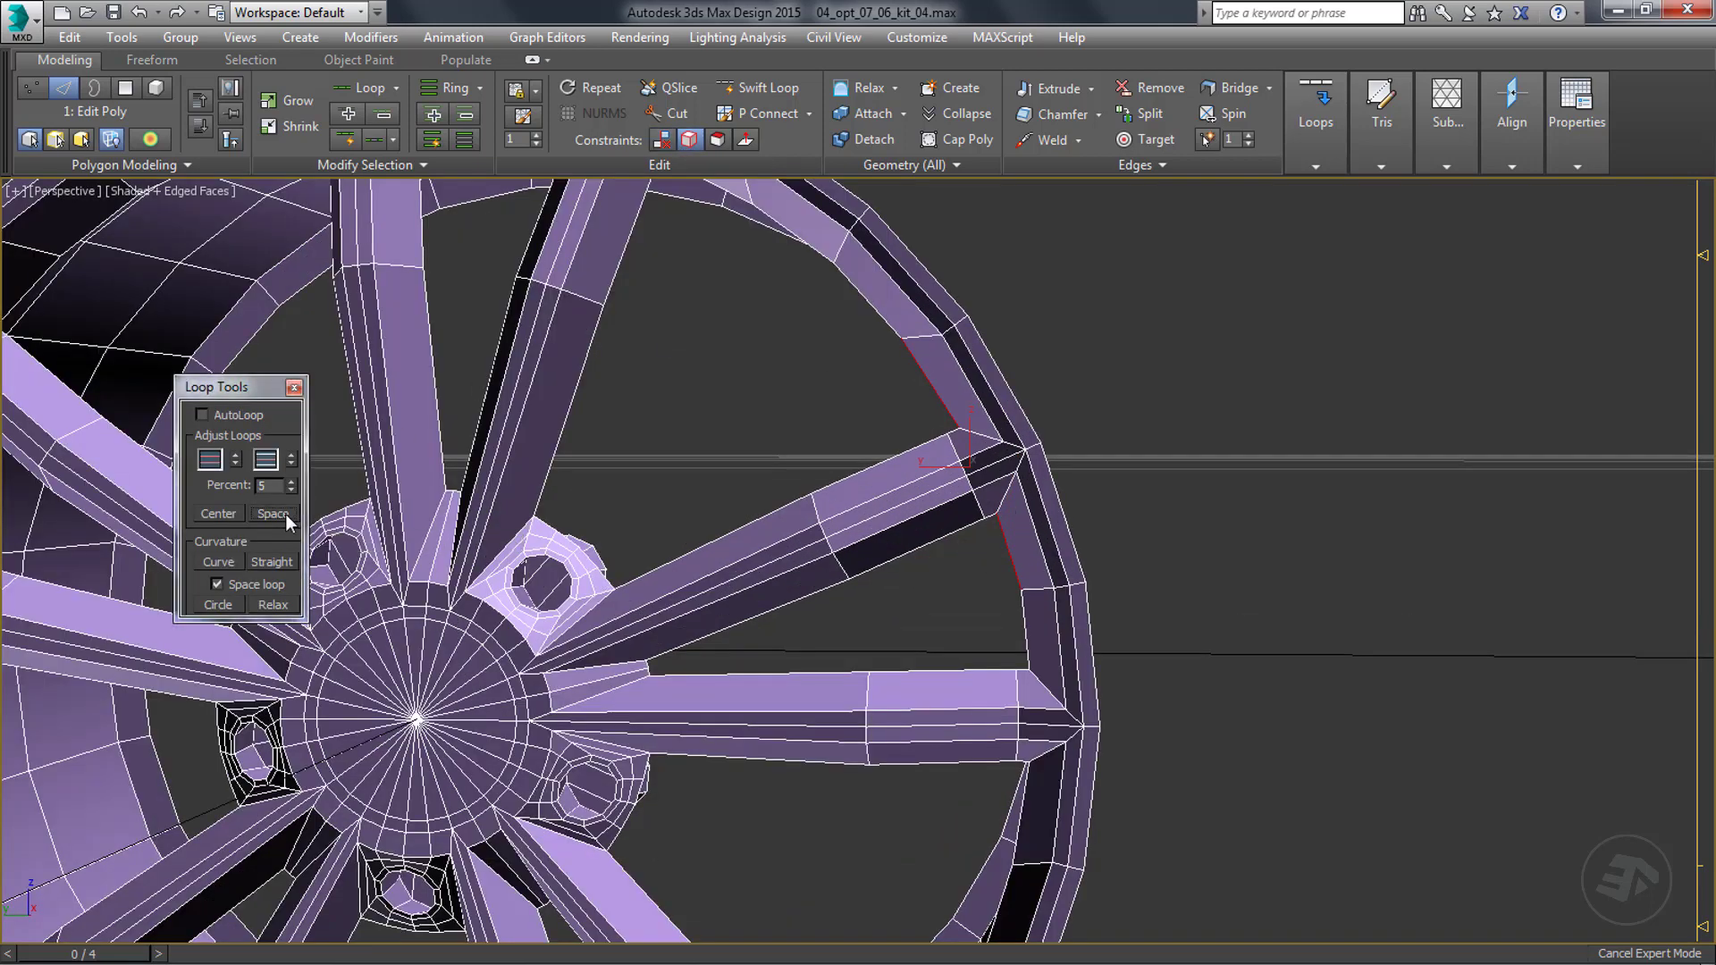
click(294, 386)
key(shift+l)
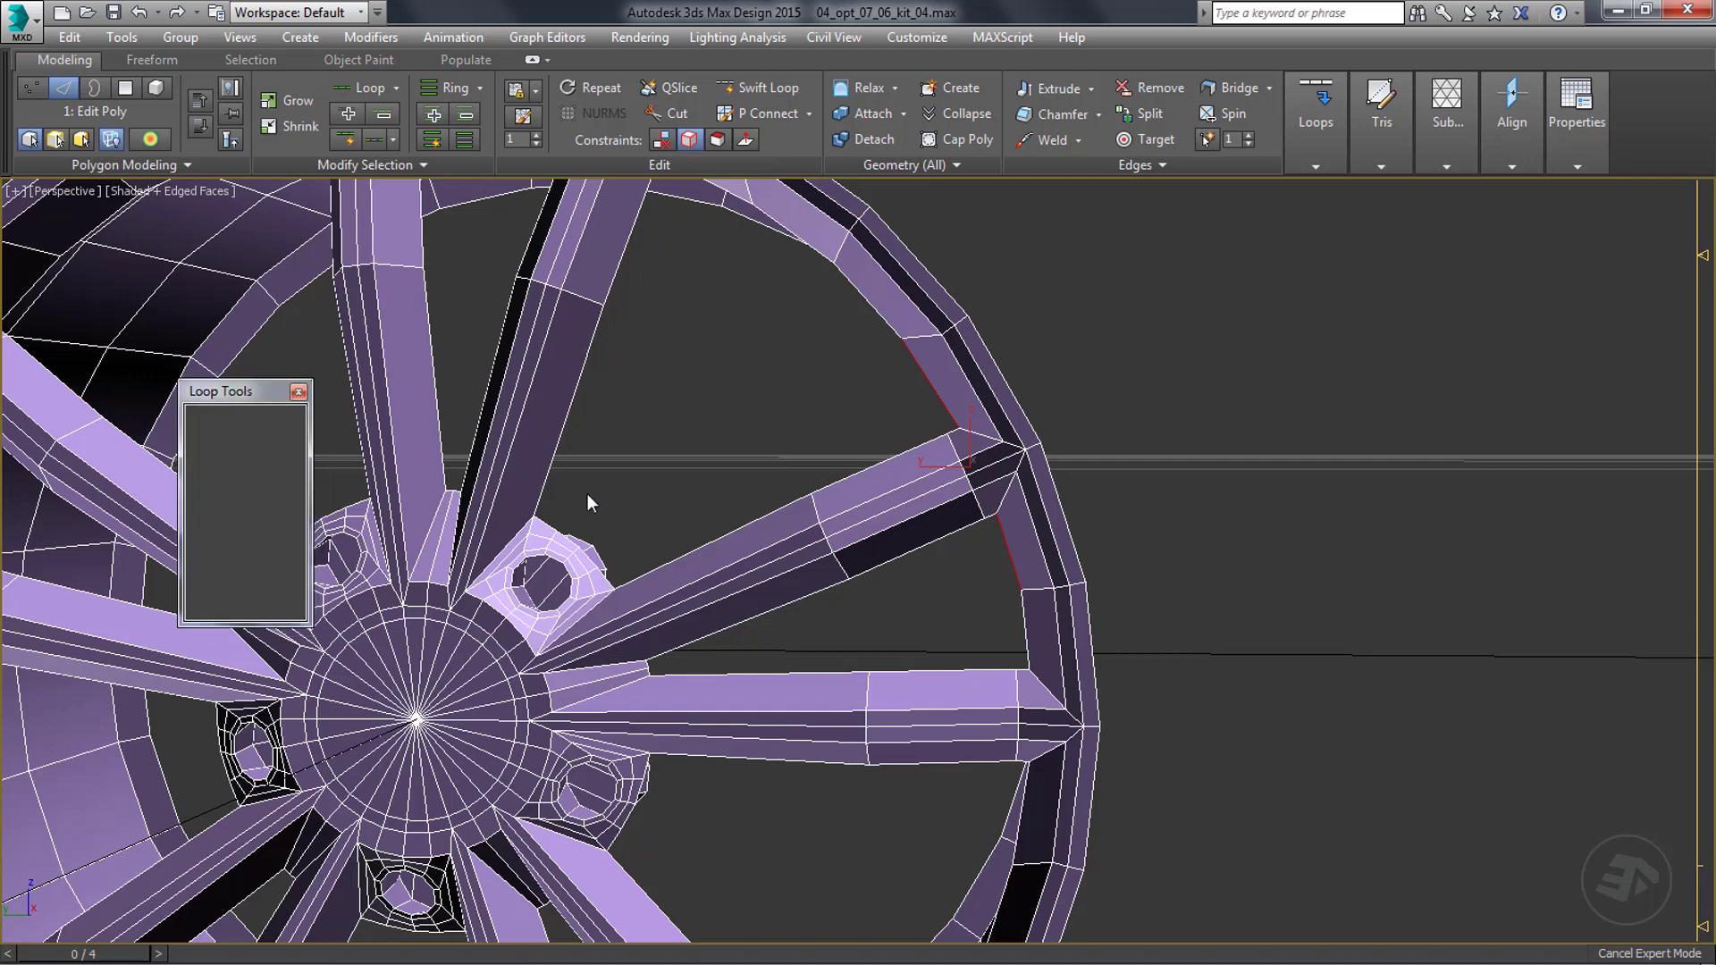
Copy the length of the inner rim edge below the spoke end to the matching edge above it with the Length Tool.
key(ctrl+shift+l)
drag(839, 399, 611, 395)
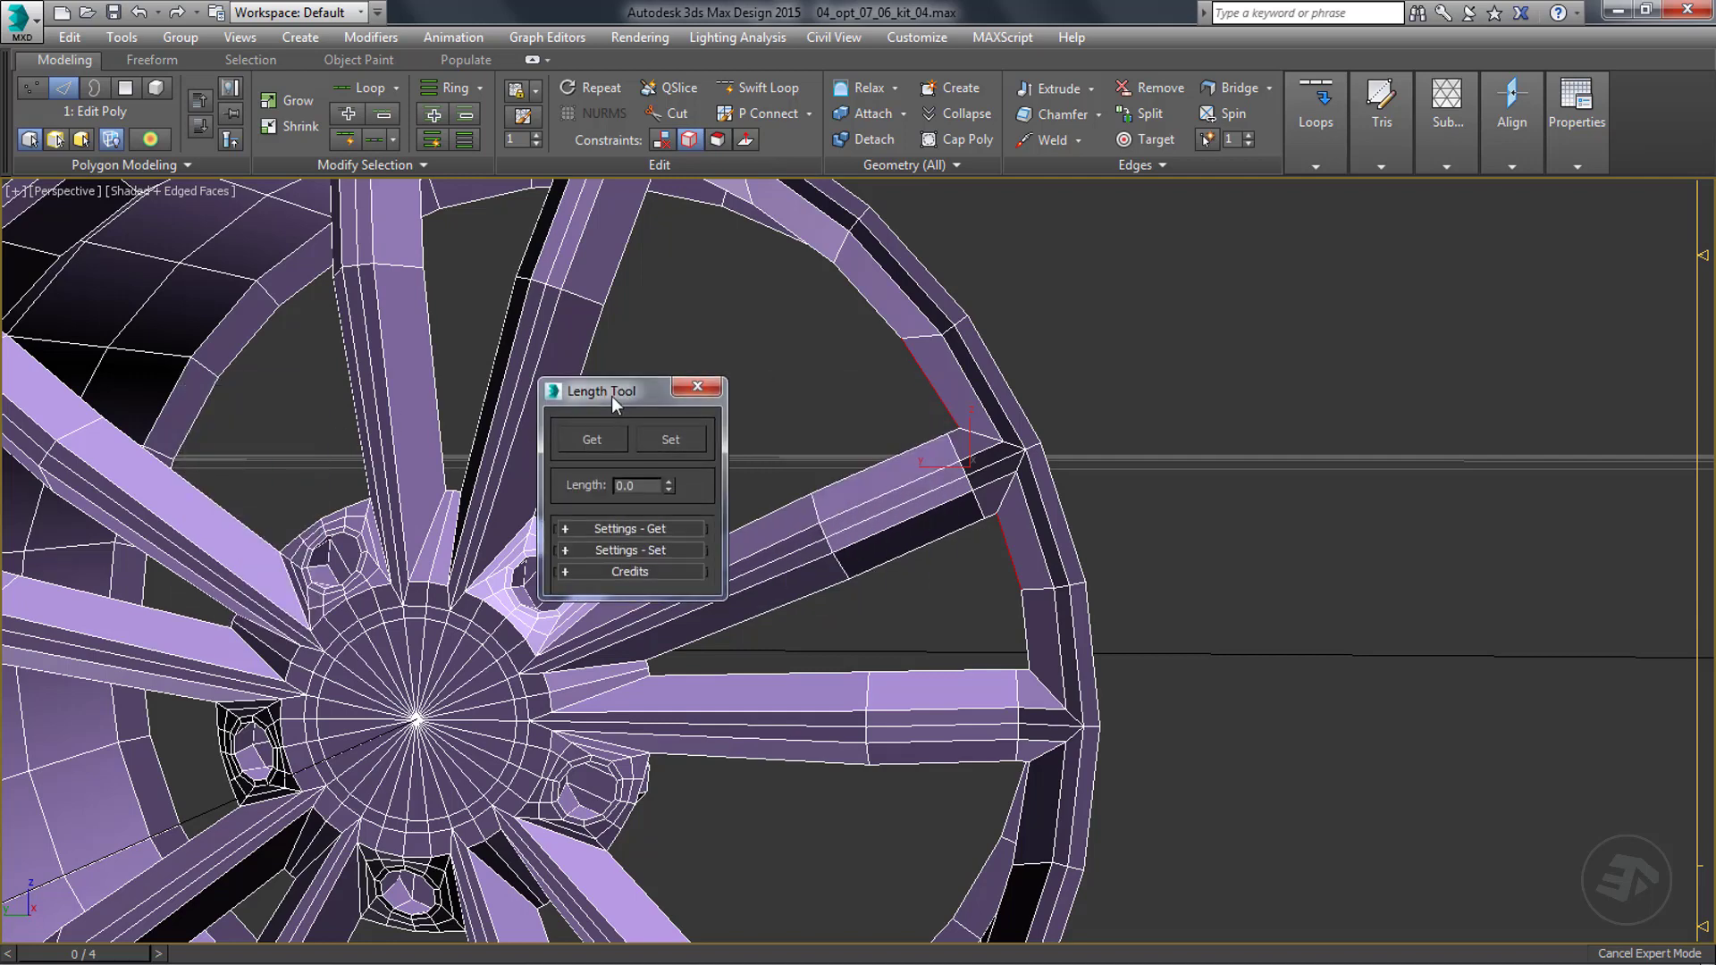
click(1011, 552)
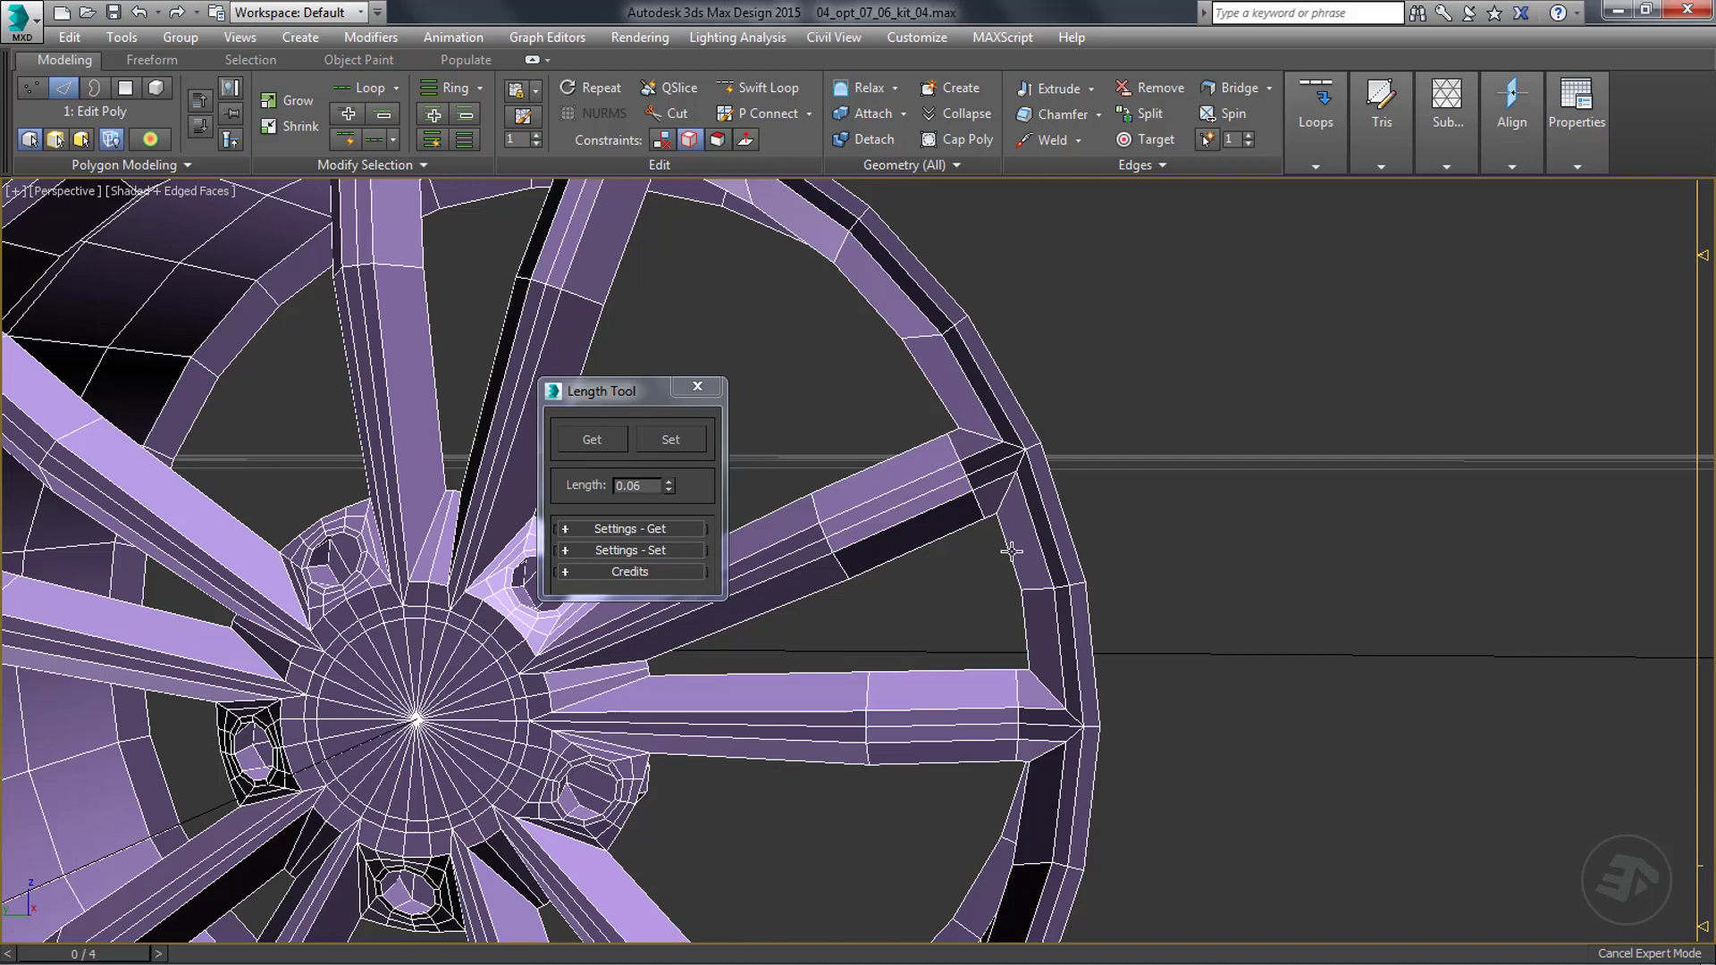
click(578, 442)
click(933, 392)
click(665, 439)
Select the edges across the spoke's outer end and set their length to 0.07 with the Length Tool.
alt+middle_drag(883, 454, 915, 494)
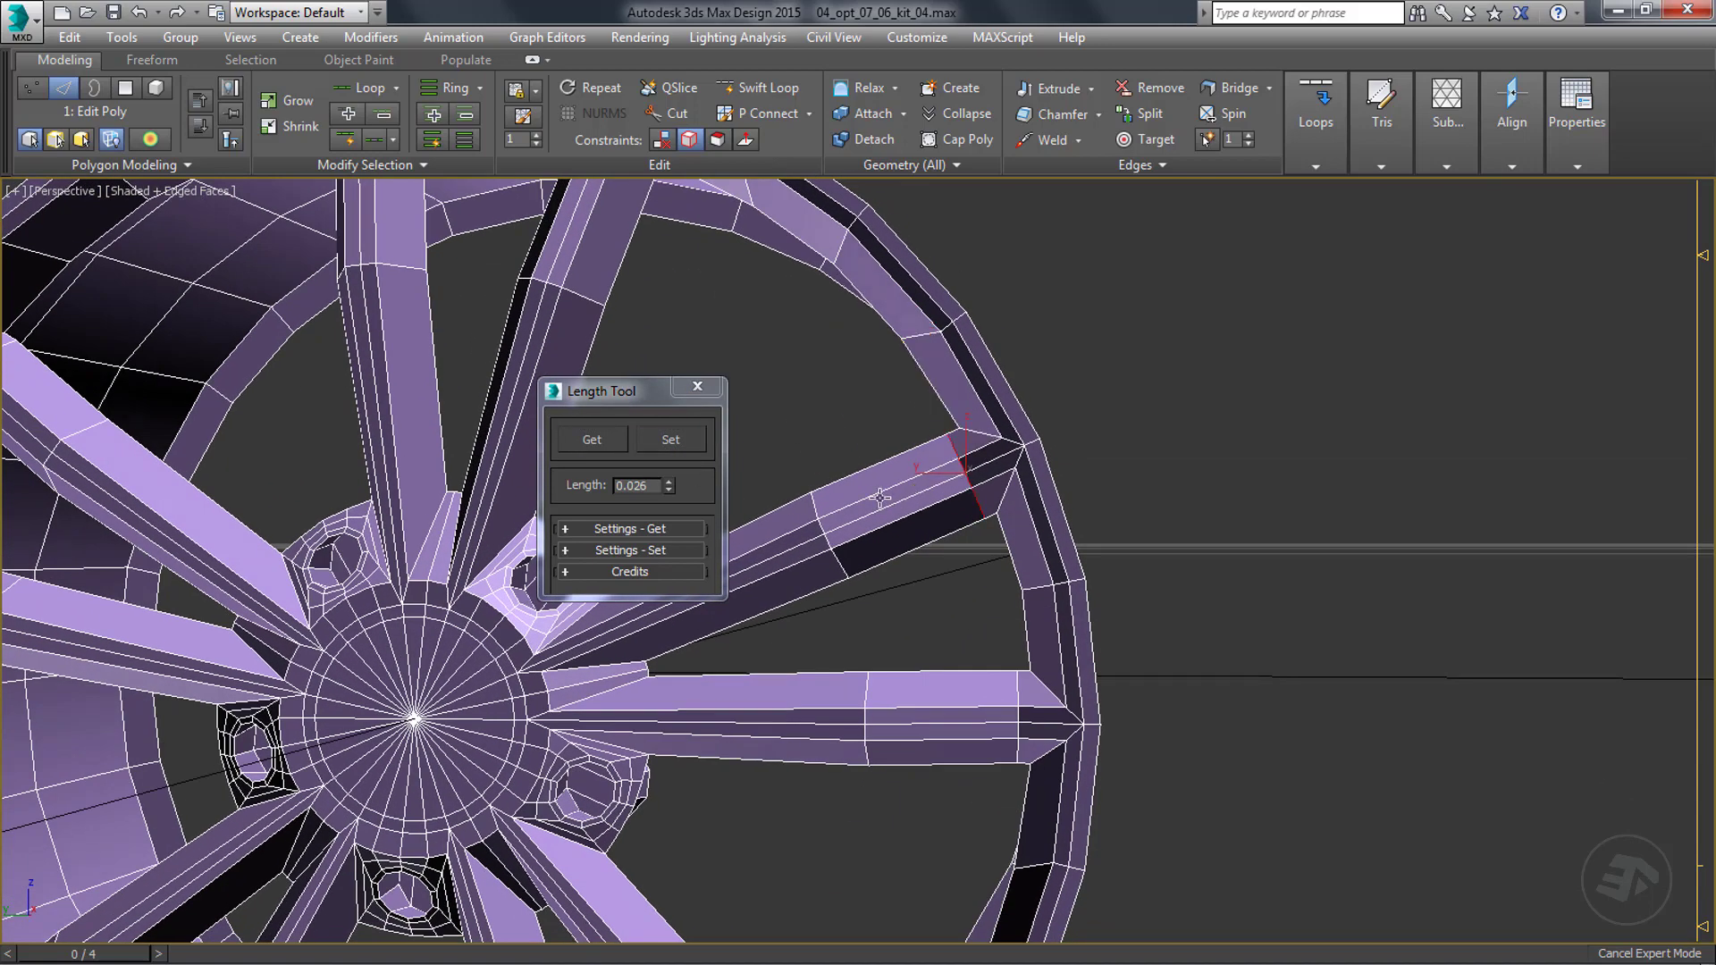
click(581, 444)
double_click(642, 488)
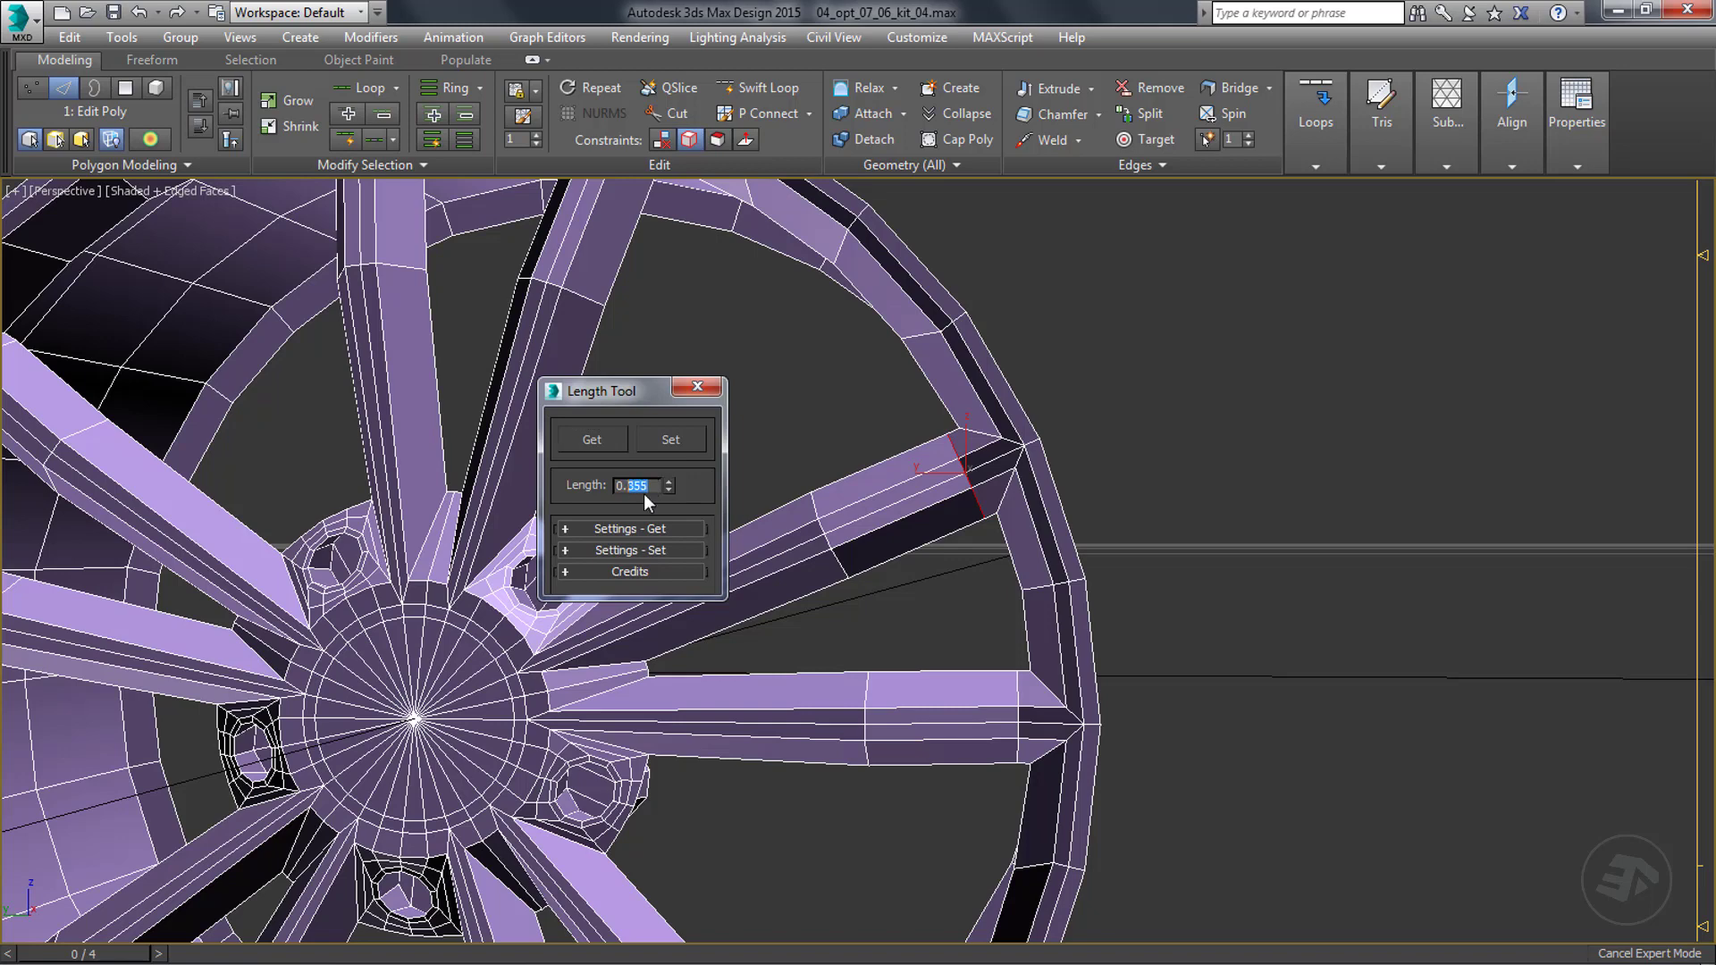
text(0.07)
click(670, 439)
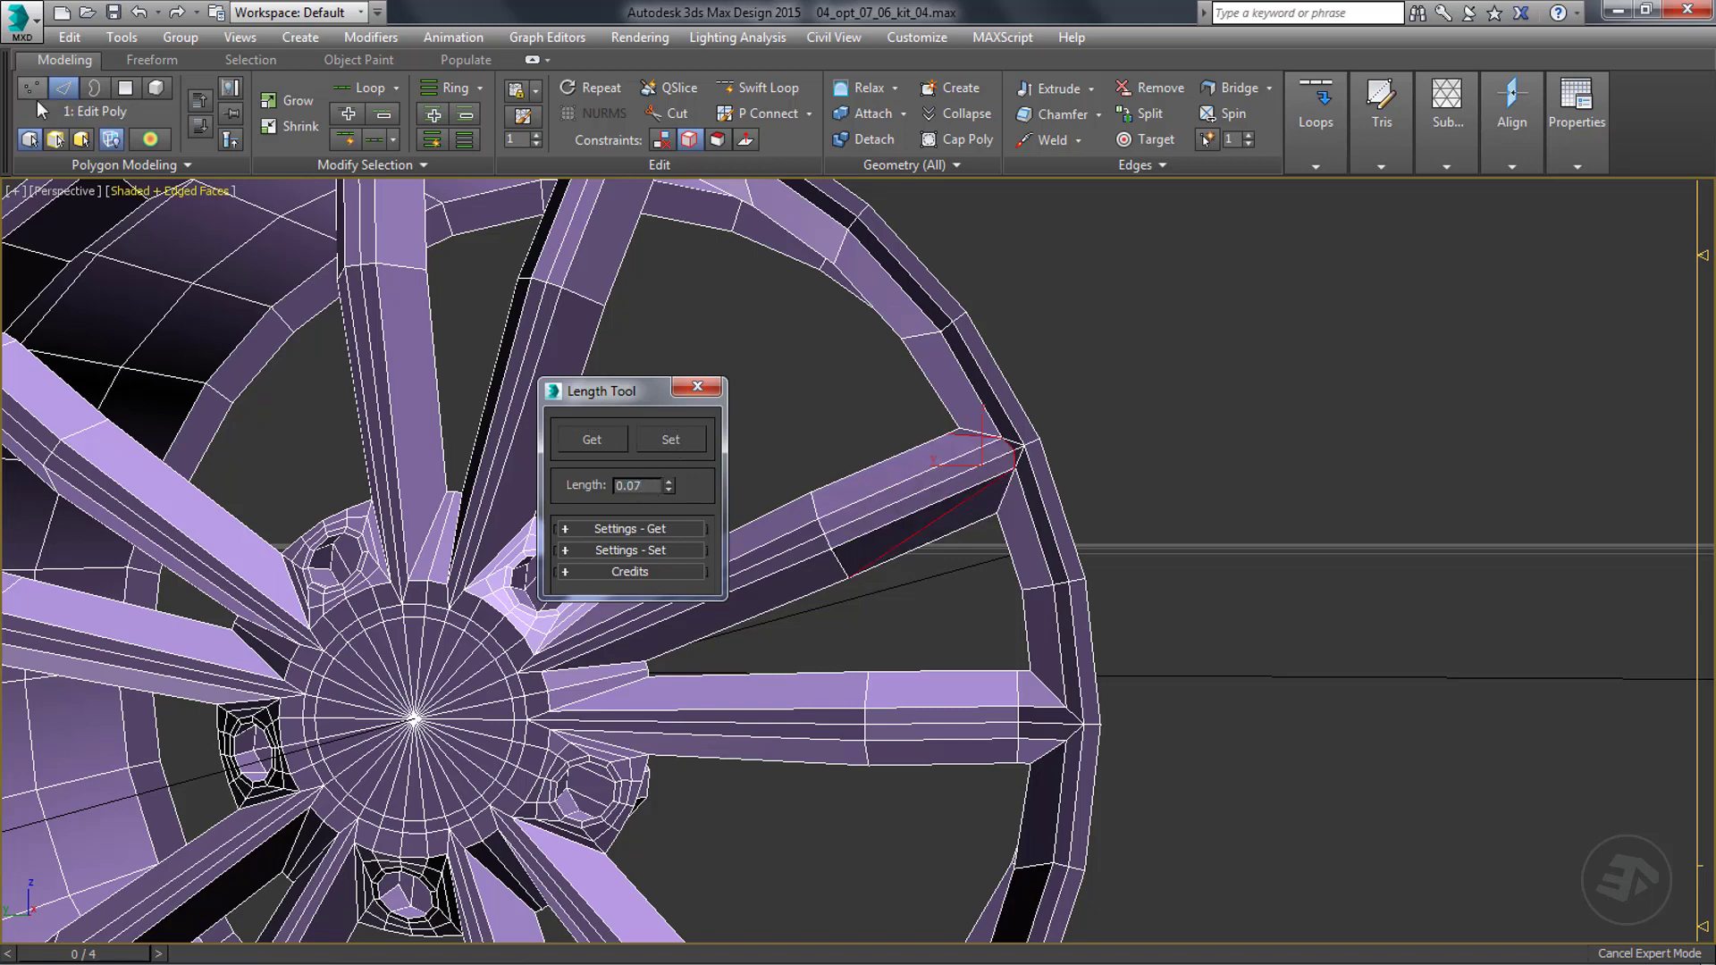
Undo the spoke-end length change, retry a length of 0.07 with the edge constraint turned off, and undo the retry.
click(137, 13)
click(682, 447)
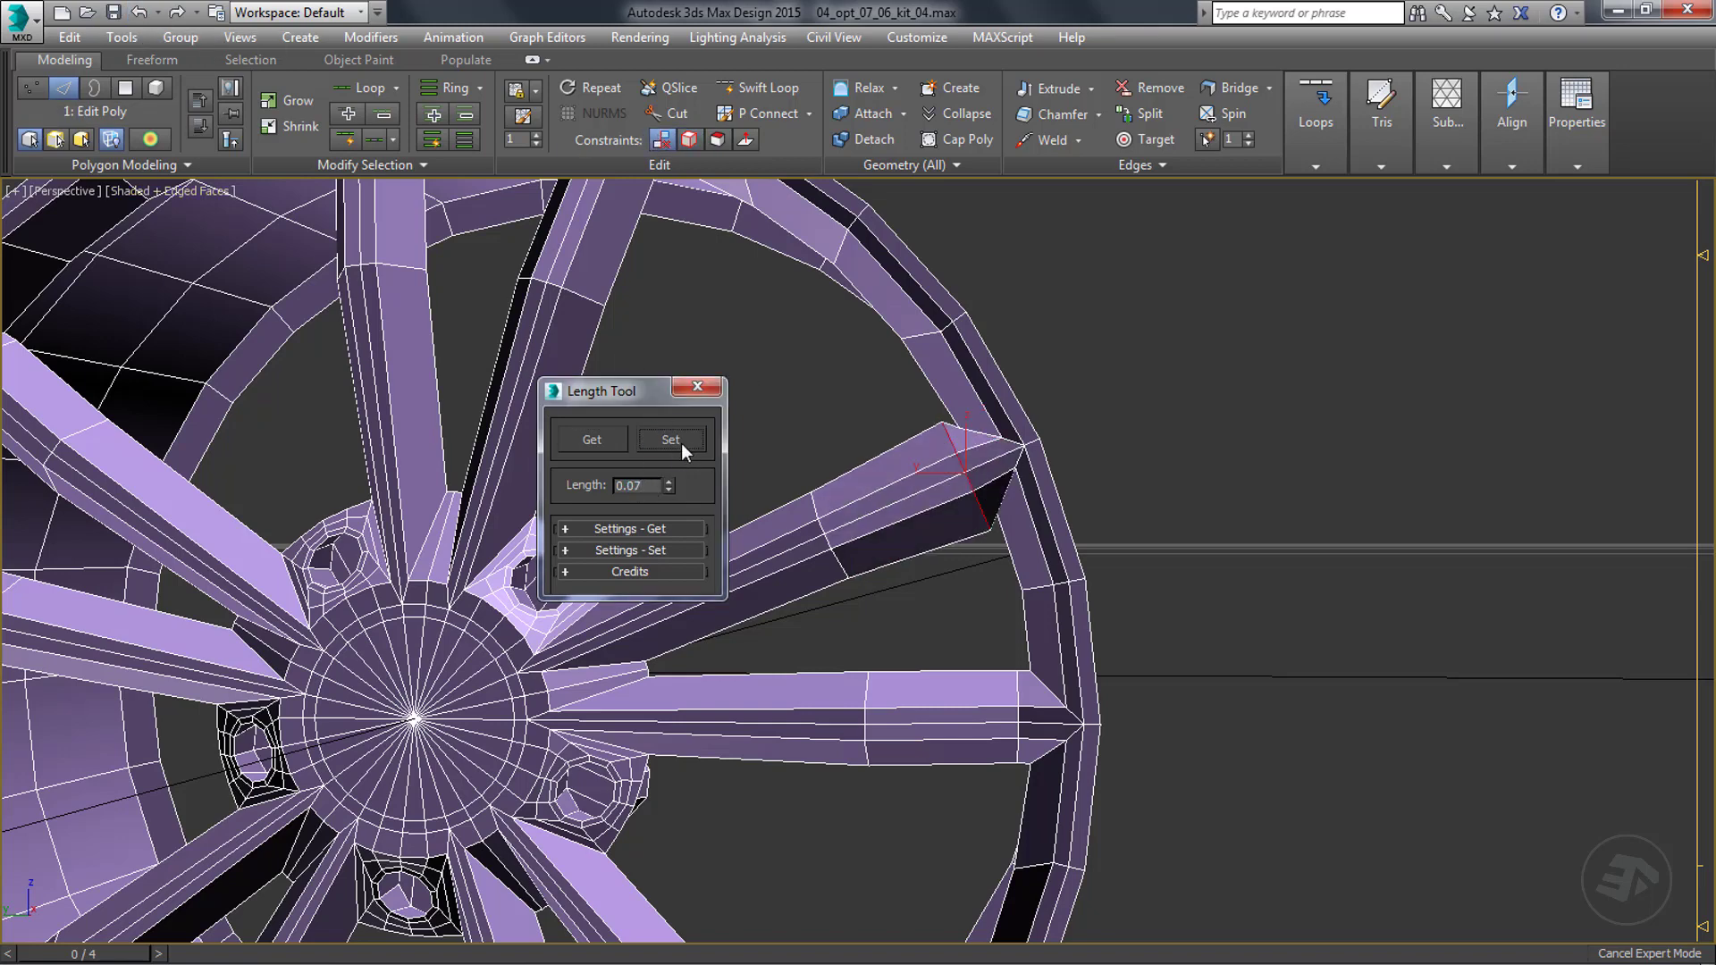
middle_drag(911, 518, 971, 598)
scroll(1063, 536, down, 3)
scroll(1022, 490, up, 8)
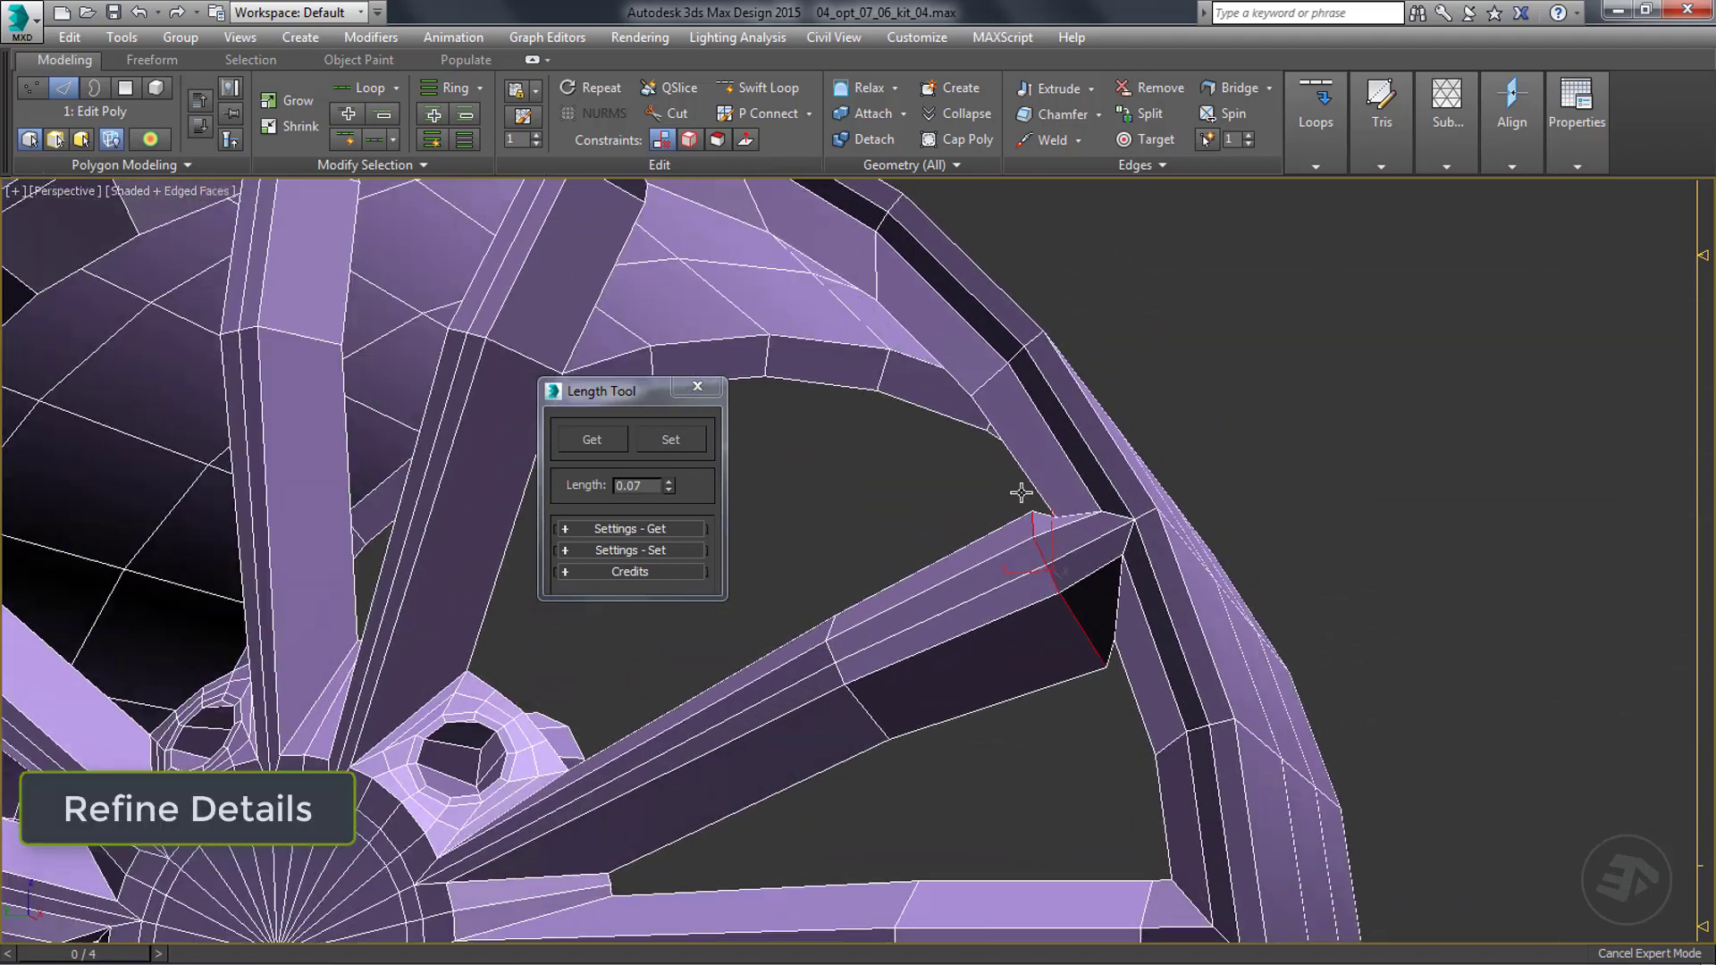
click(138, 15)
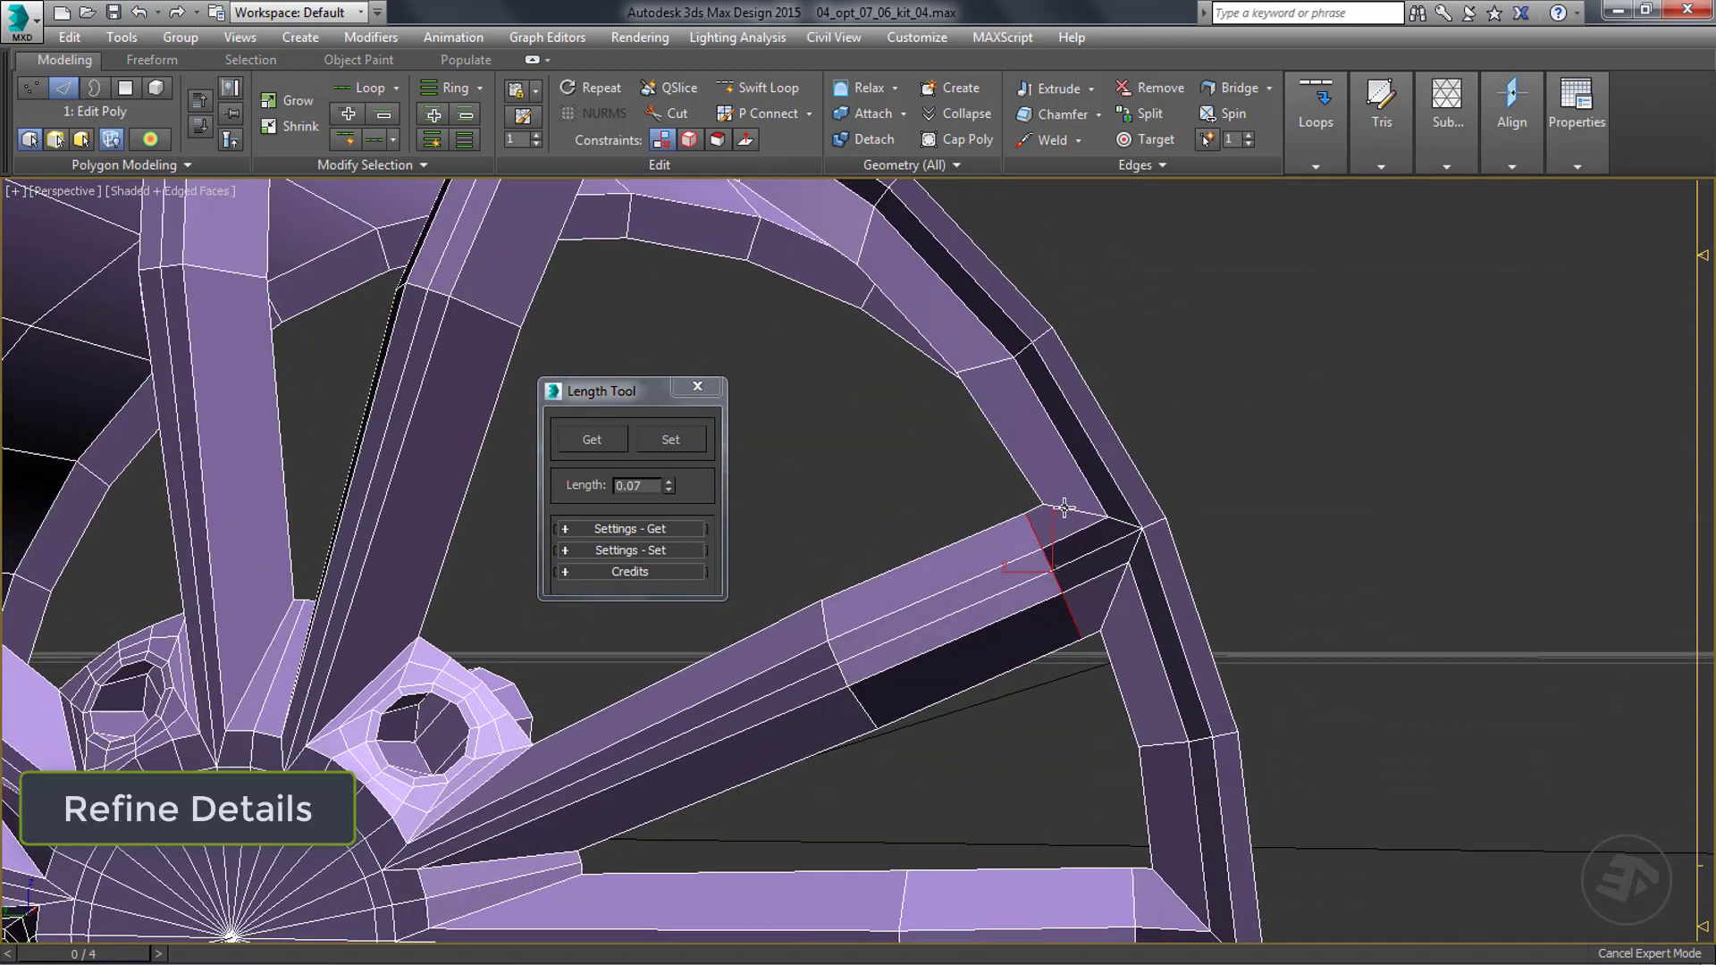
Select the similar edges across the outer ends of all spokes and set their length to 0.07 with the Length Tool.
click(601, 439)
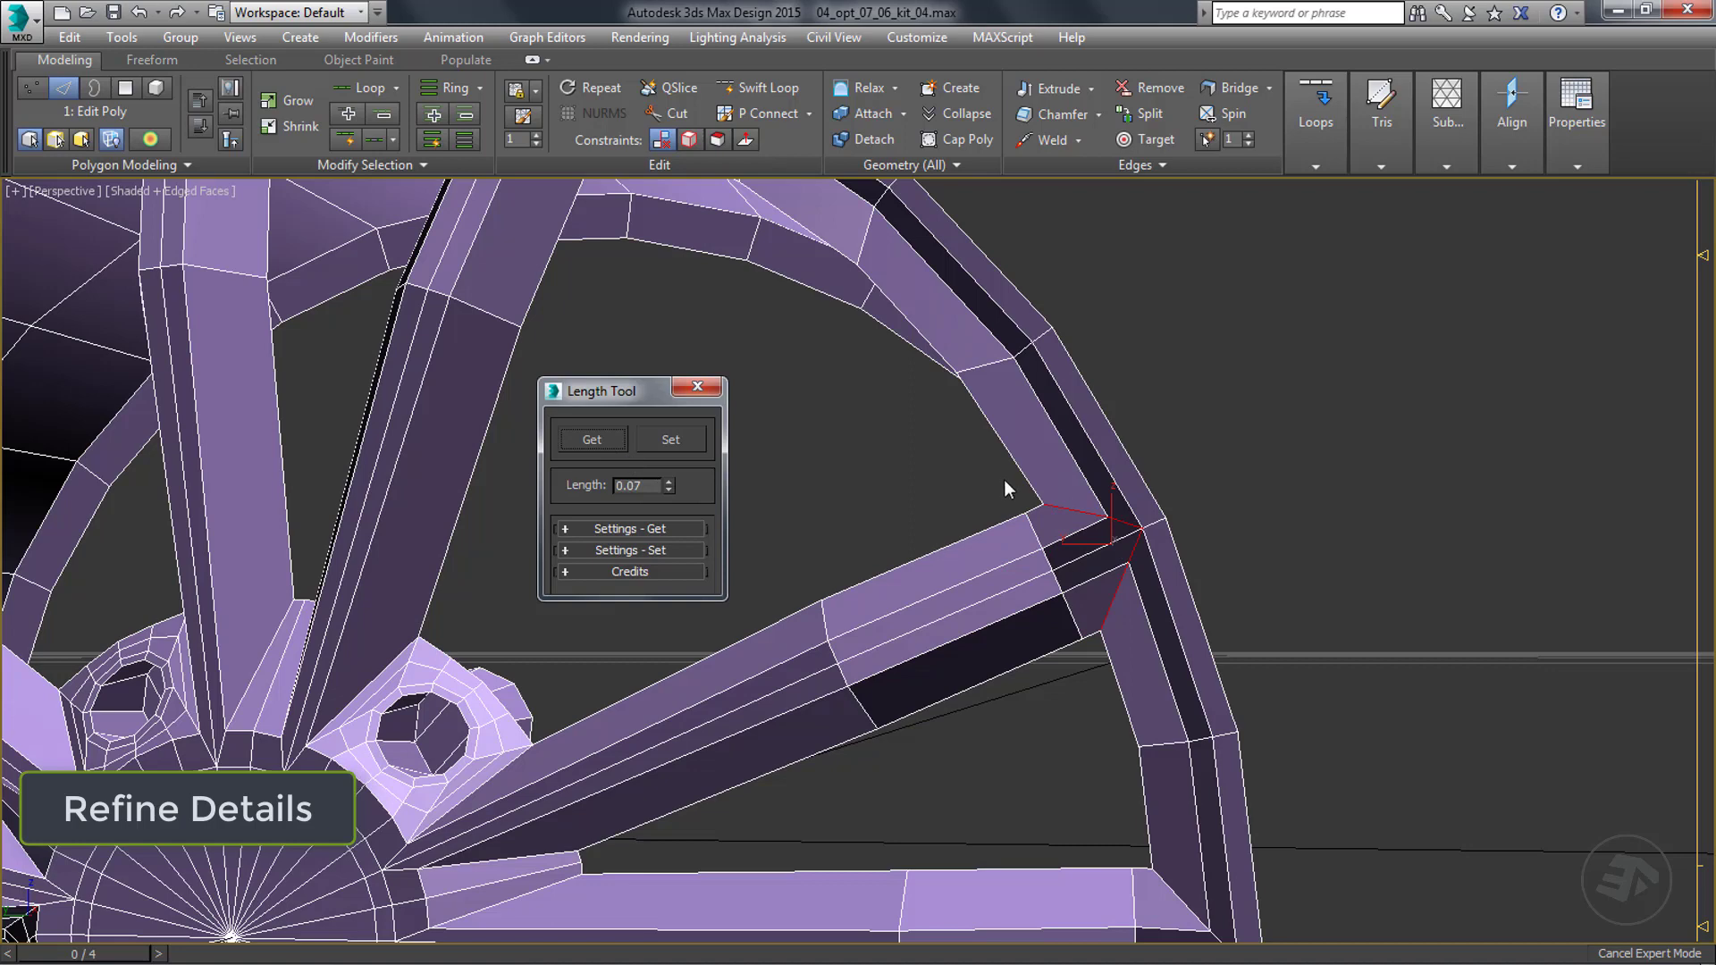
key(1)
click(1099, 628)
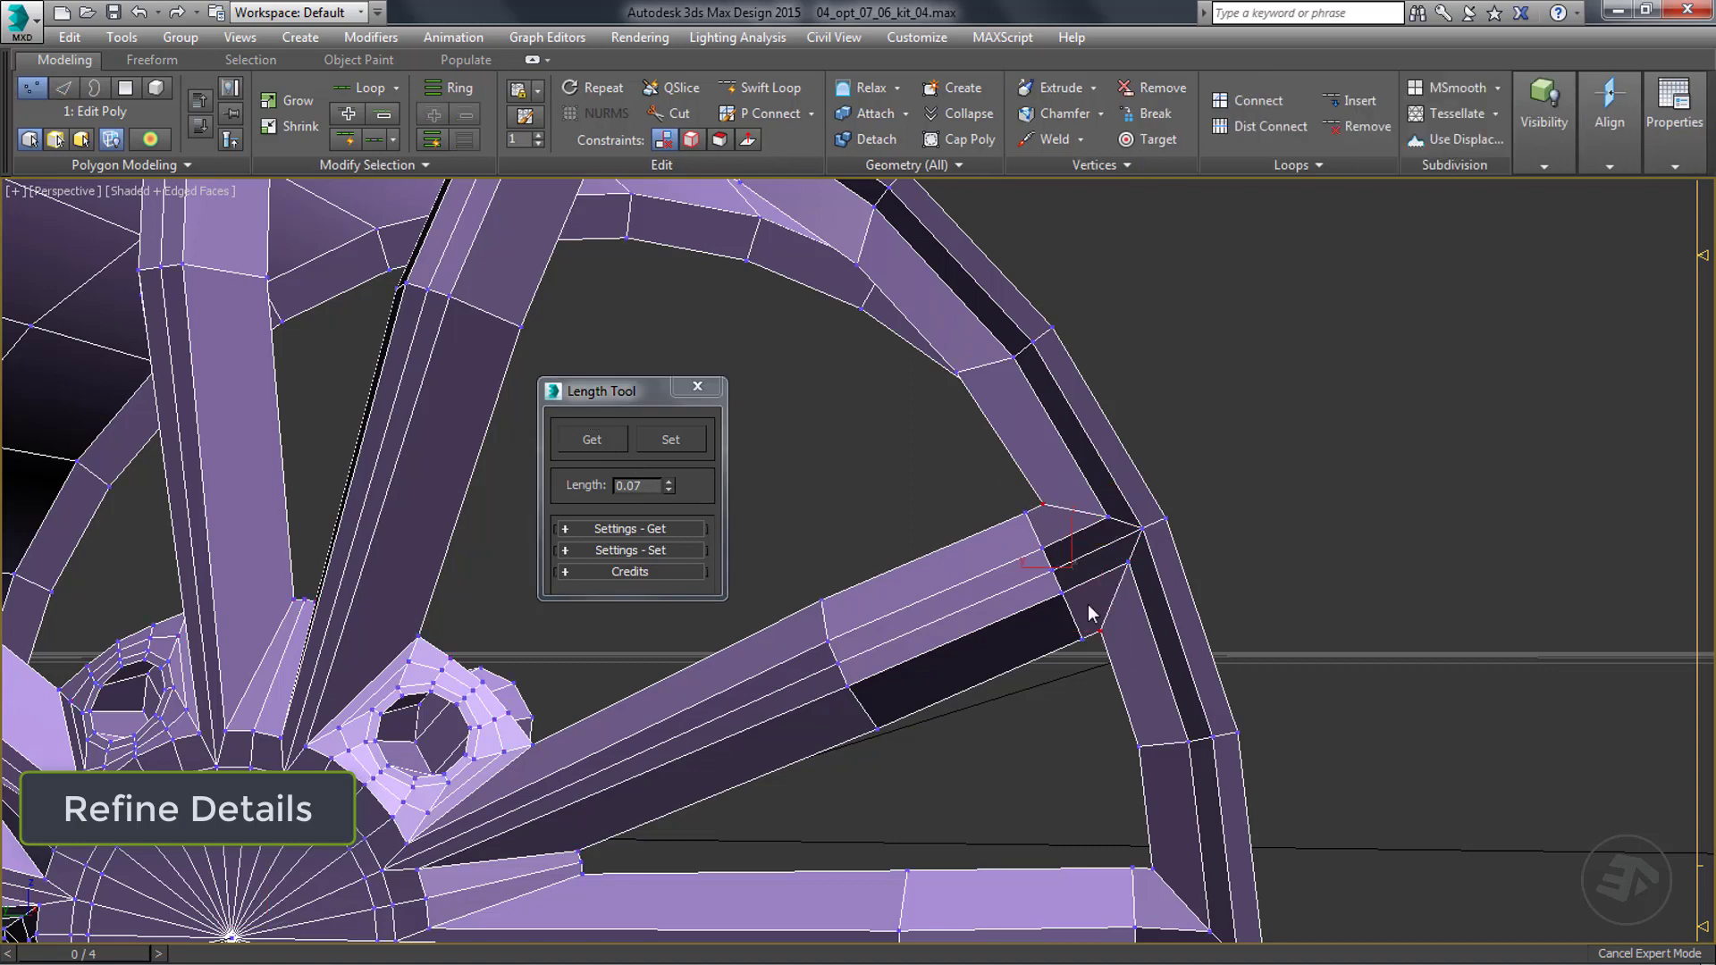
key(2)
click(380, 165)
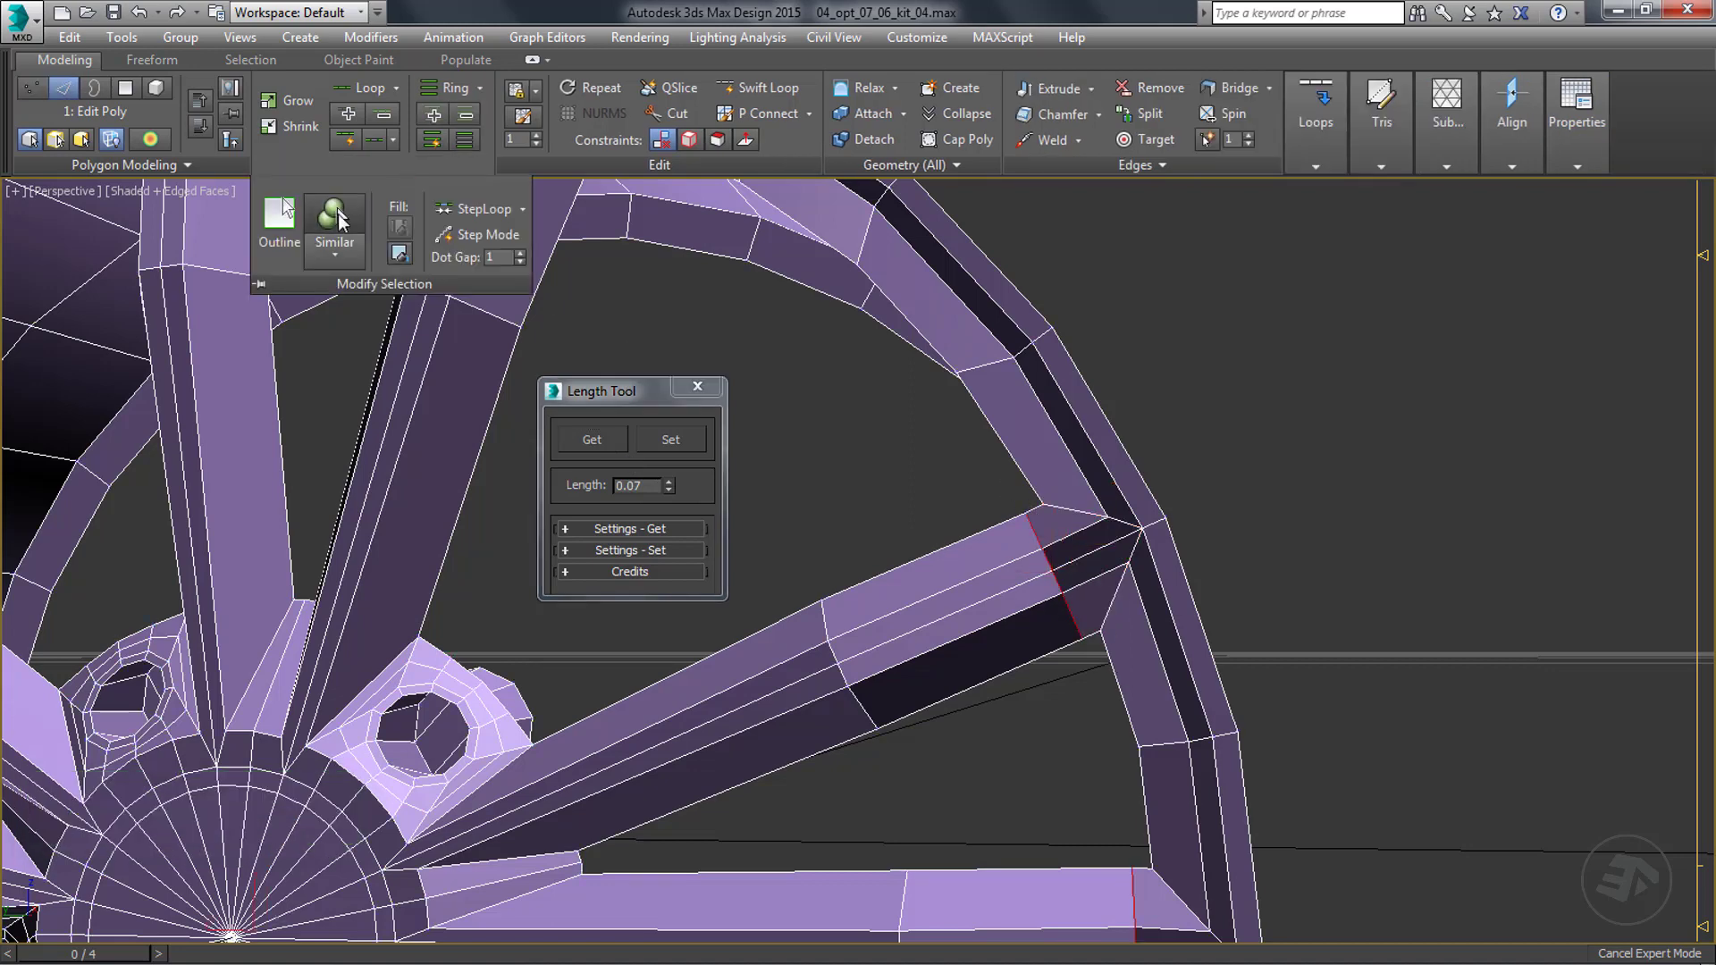
click(336, 230)
scroll(976, 492, down, 5)
click(672, 445)
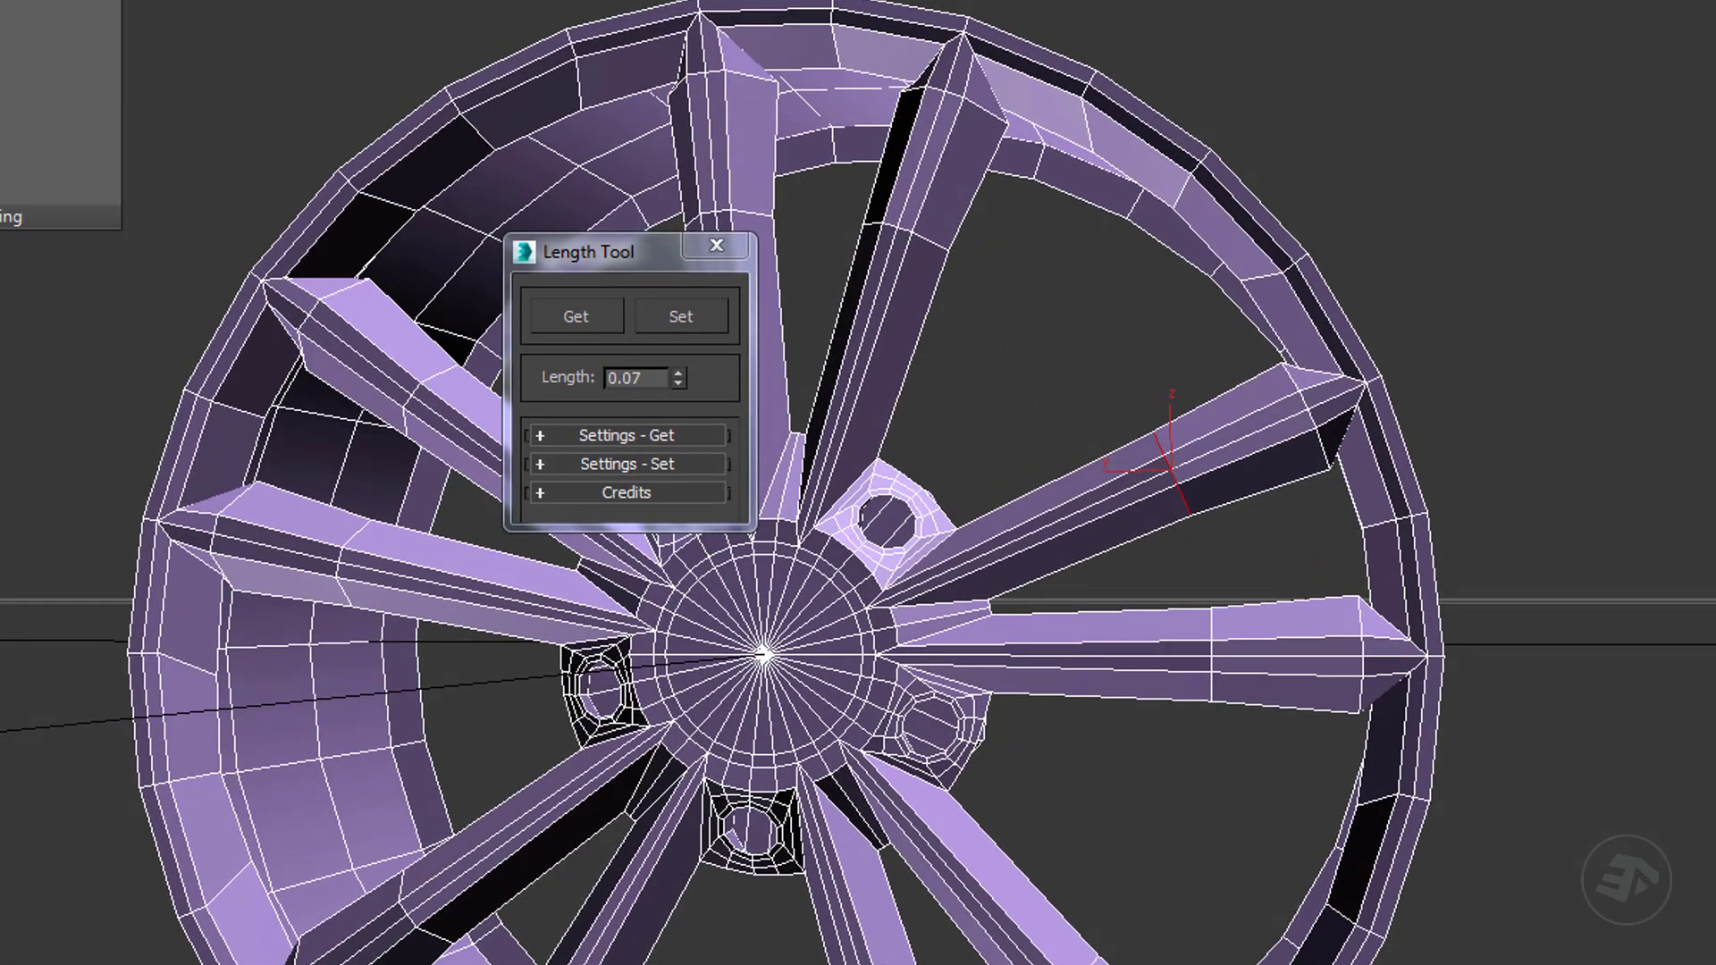
Select the similar edges across the middle of all spokes and set their length to 0.07.
mouse_move(285, 2)
click(233, 44)
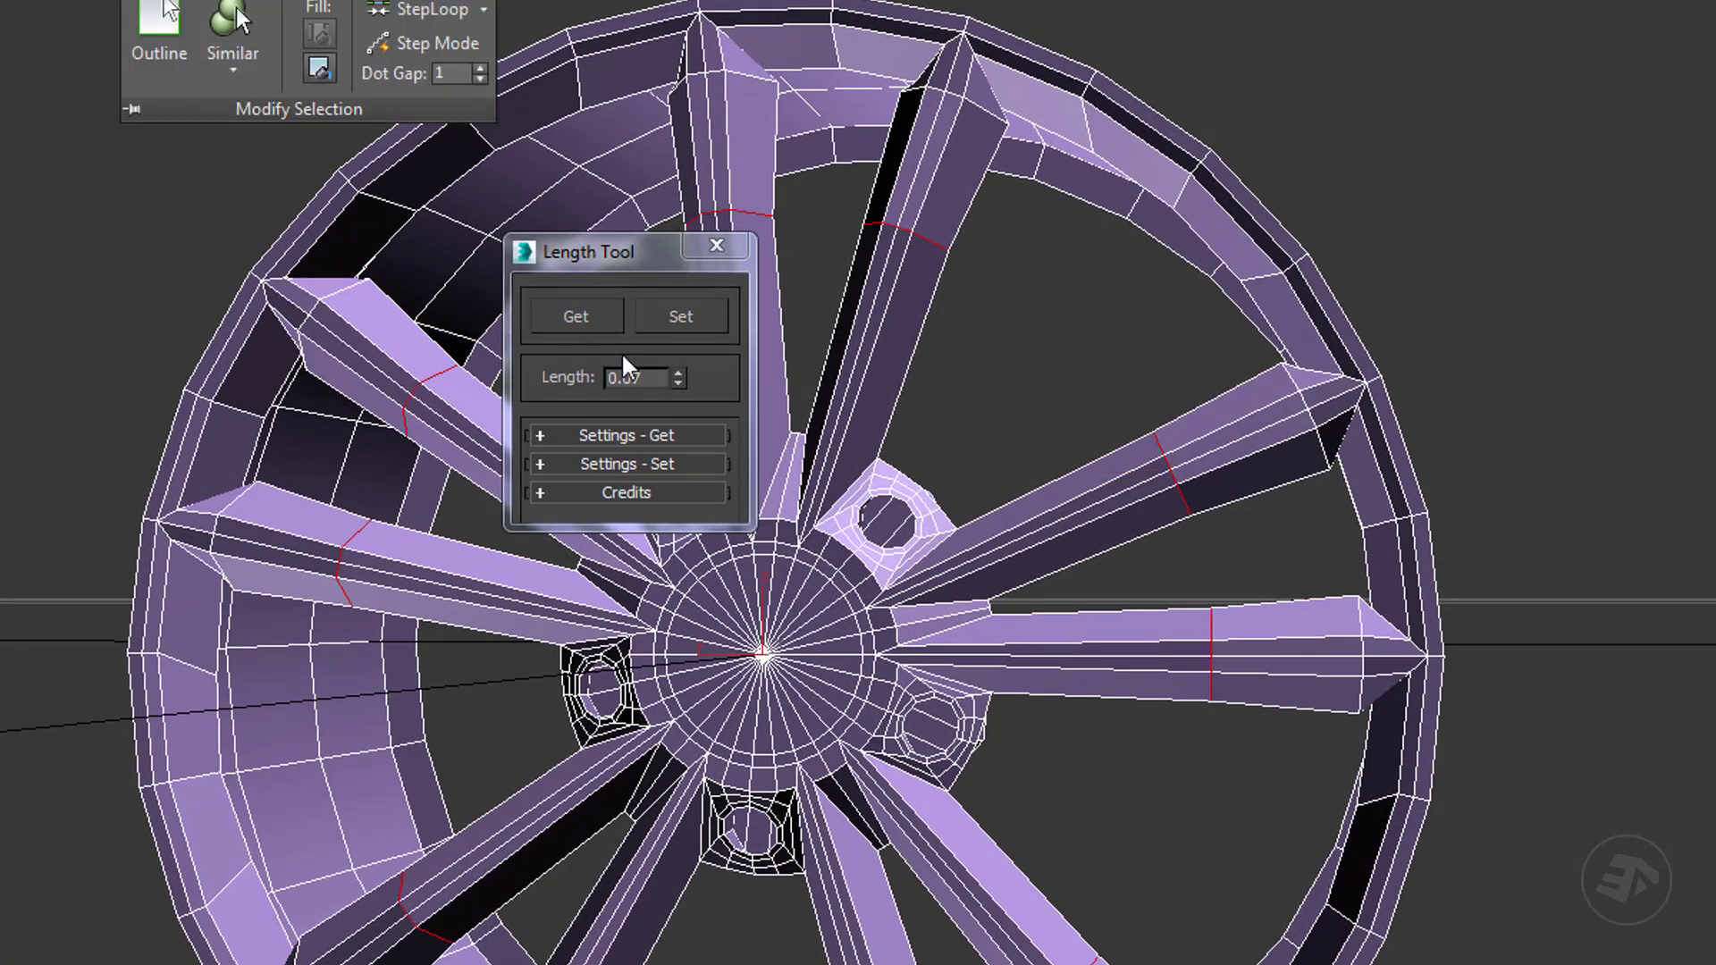
click(679, 318)
Preview the wheel smoothed and render it to examine the evened-out spoke widths.
middle_drag(975, 572, 934, 513)
scroll(1071, 541, down, 2)
key(ctrl+q)
scroll(949, 507, down, 1)
key(shift+q)
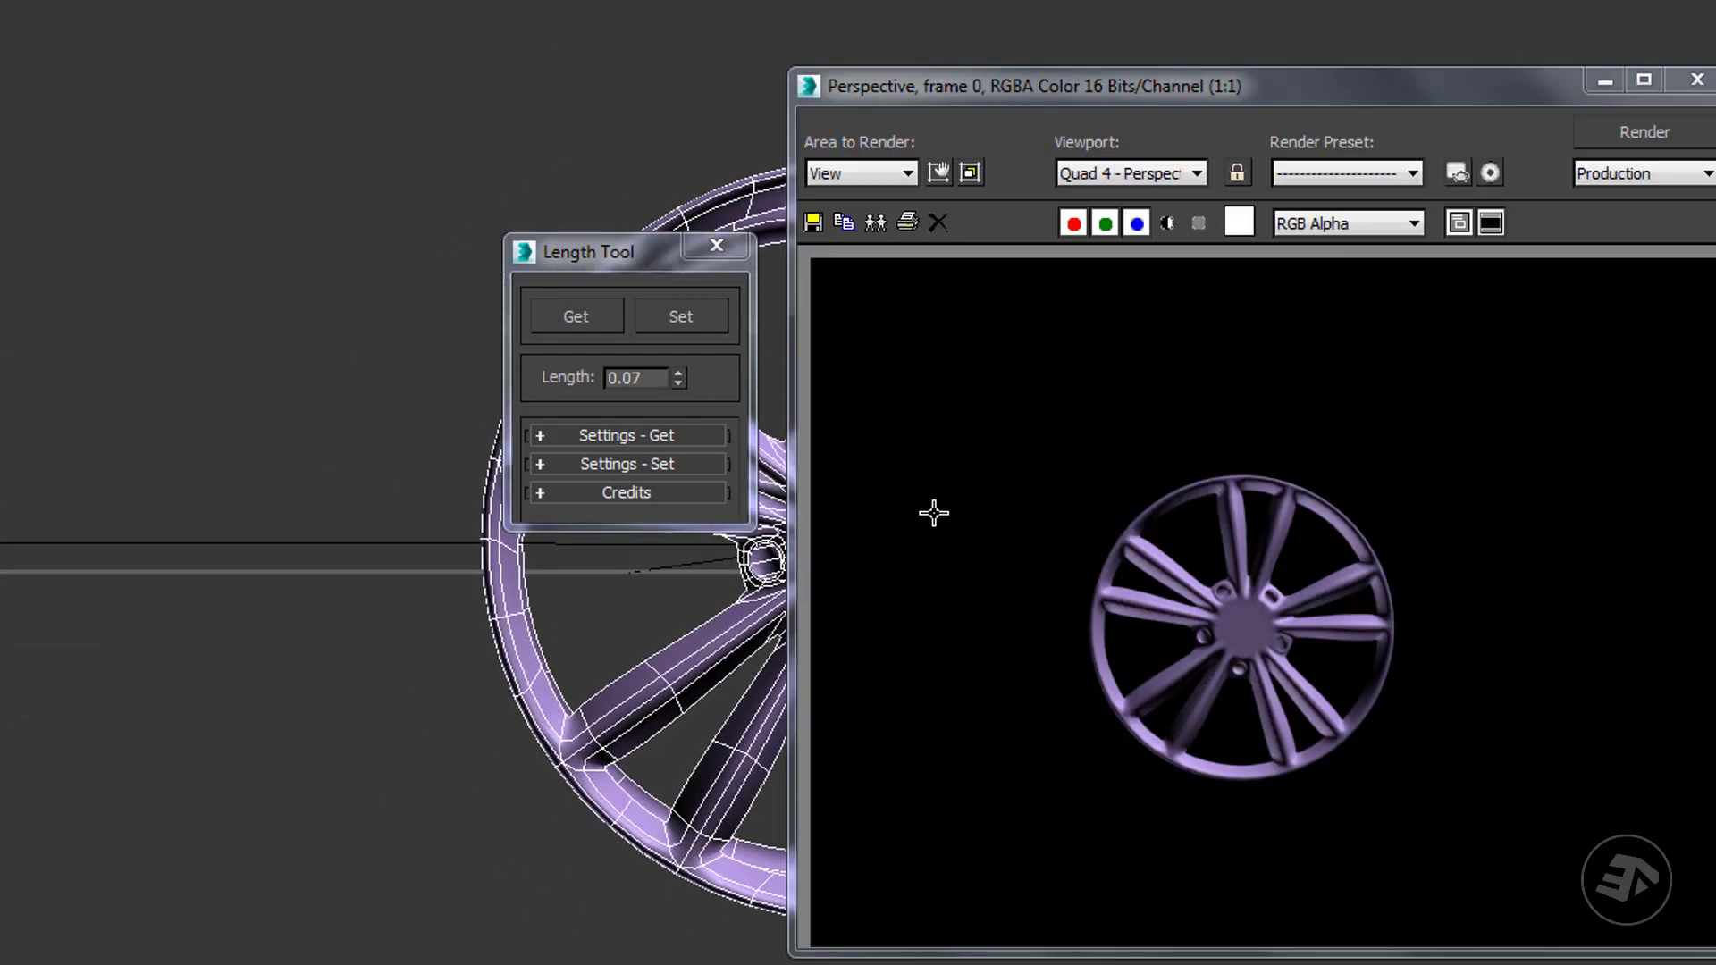
click(1702, 77)
scroll(983, 223, up, 2)
middle_drag(892, 337, 1149, 222)
key(ctrl+q)
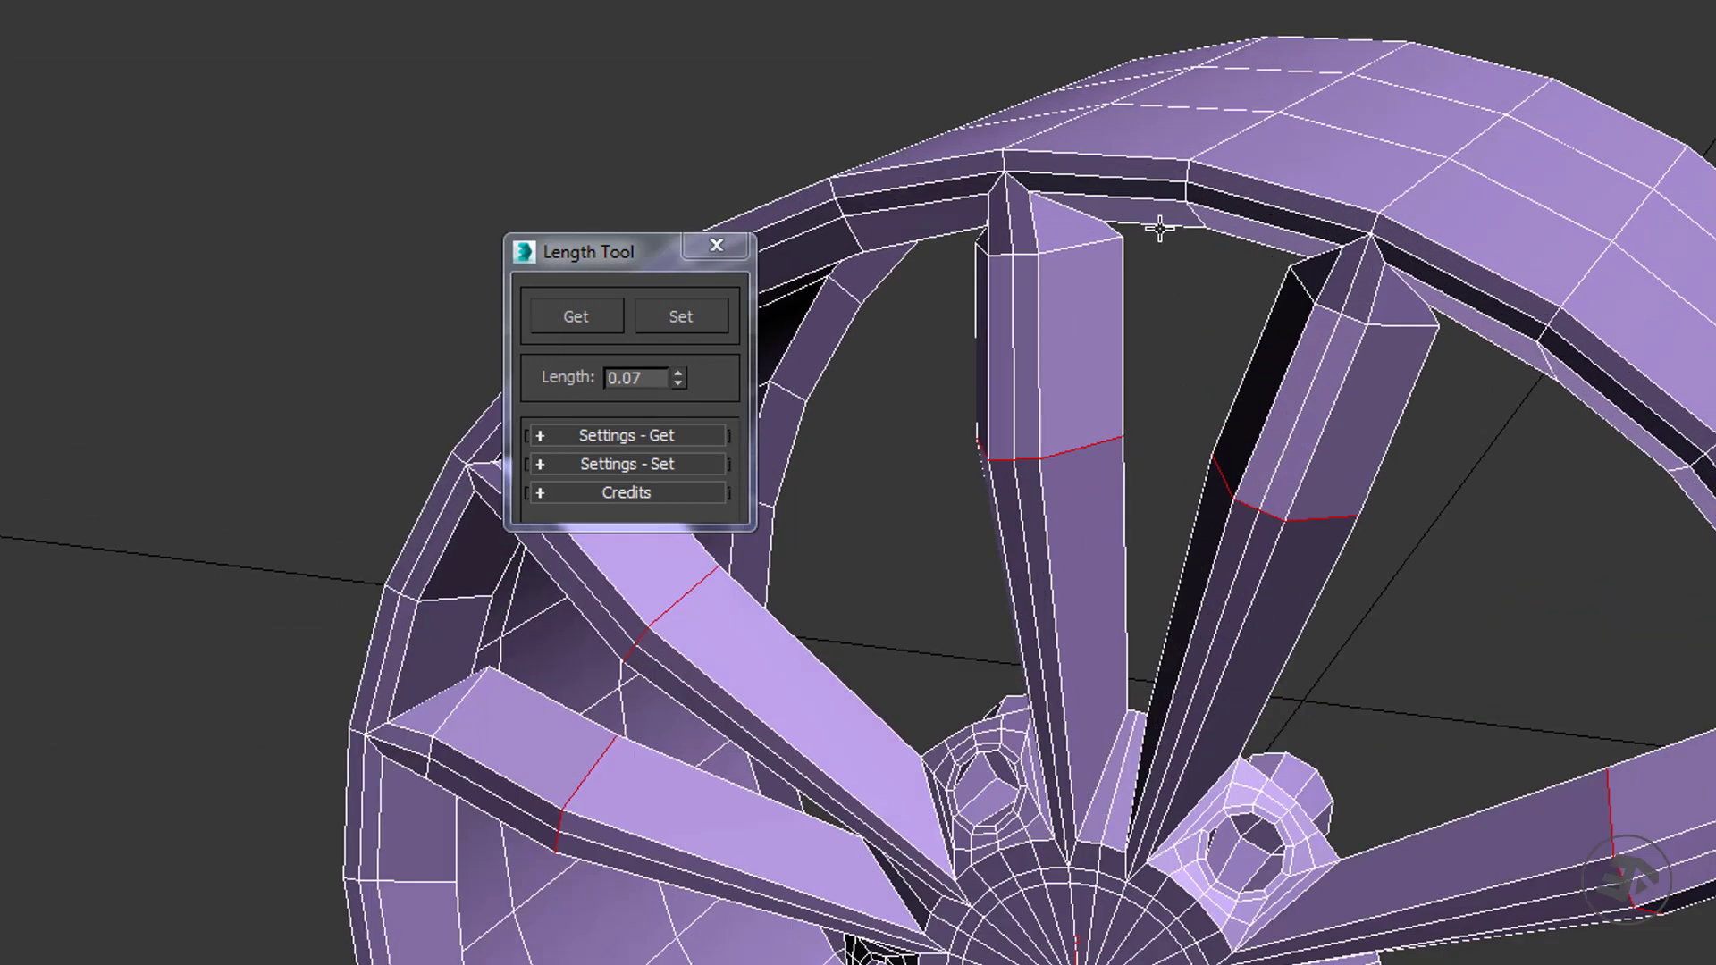
Set the length of the inner rim edges between one pair of close spokes to 0.045, and reduce it to 0.04.
click(576, 316)
alt+middle_drag(860, 402, 840, 331)
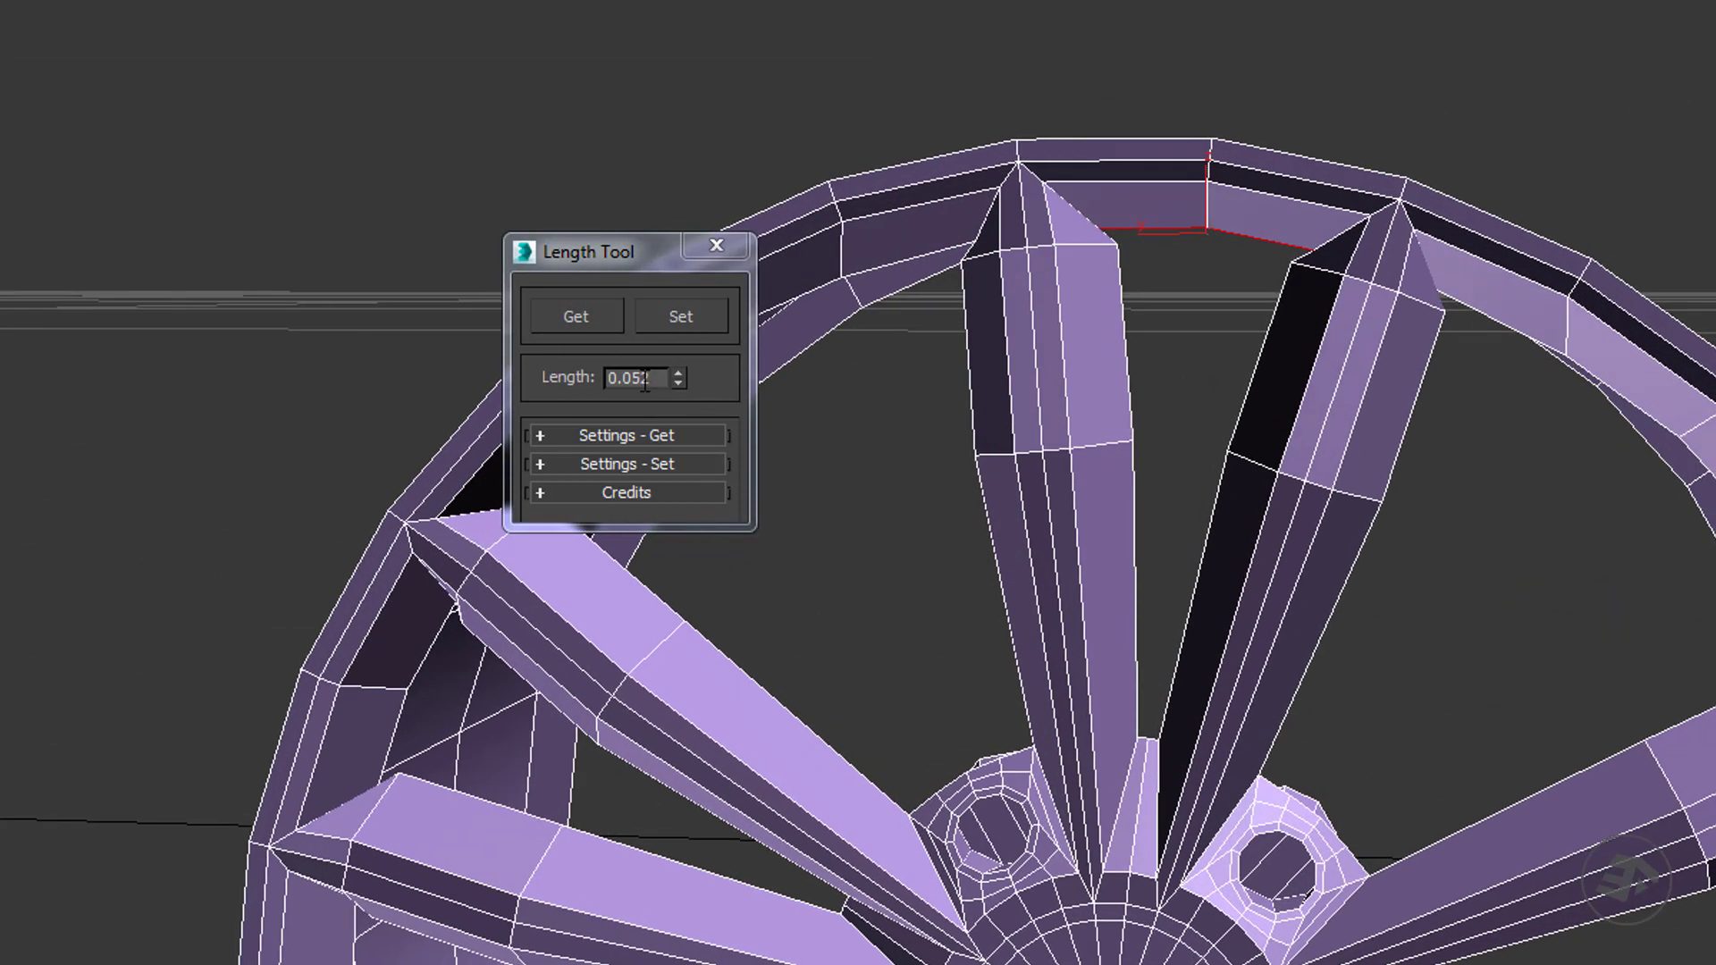
drag(653, 379, 630, 378)
text(45)
click(699, 313)
alt+middle_drag(1163, 407, 1172, 321)
drag(643, 380, 657, 381)
key(BackSpace)
click(690, 315)
Preview the wheel smoothed and render it to examine the rim between the paired spokes.
mouse_move(1085, 398)
alt+middle_down()
mouse_move(1108, 343)
mouse_move(1041, 362)
mouse_move(1080, 372)
alt+middle_up()
scroll(1081, 371, down, 5)
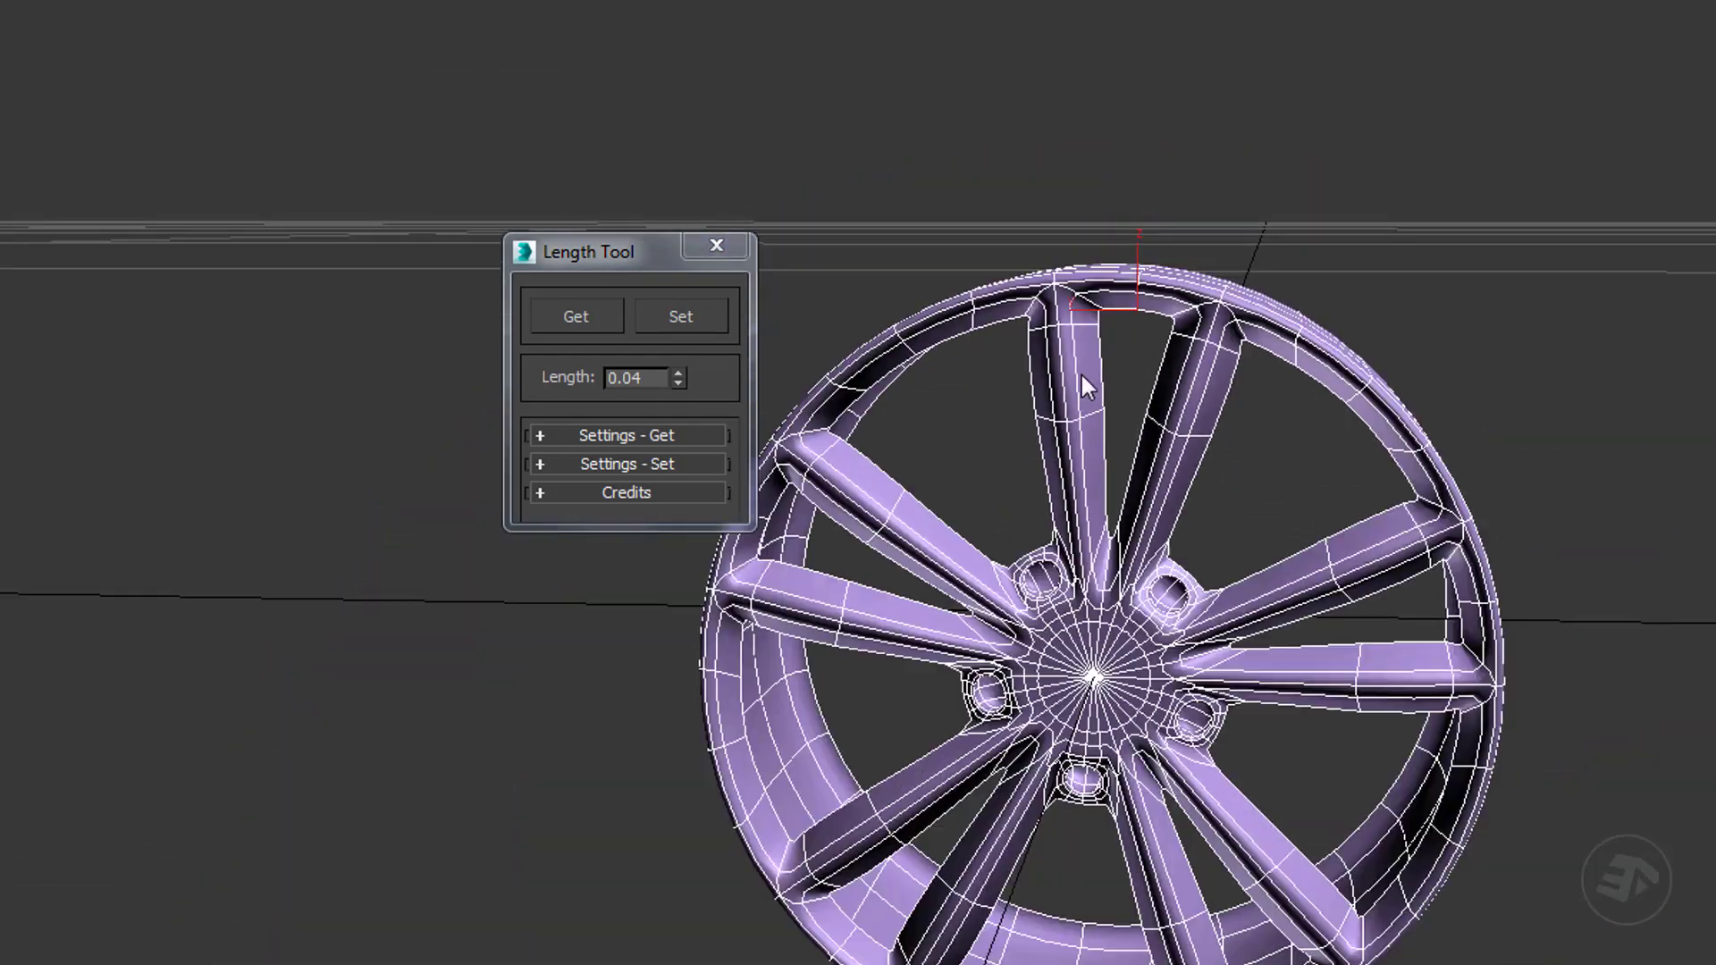
scroll(1130, 413, up, 2)
key(shift+q)
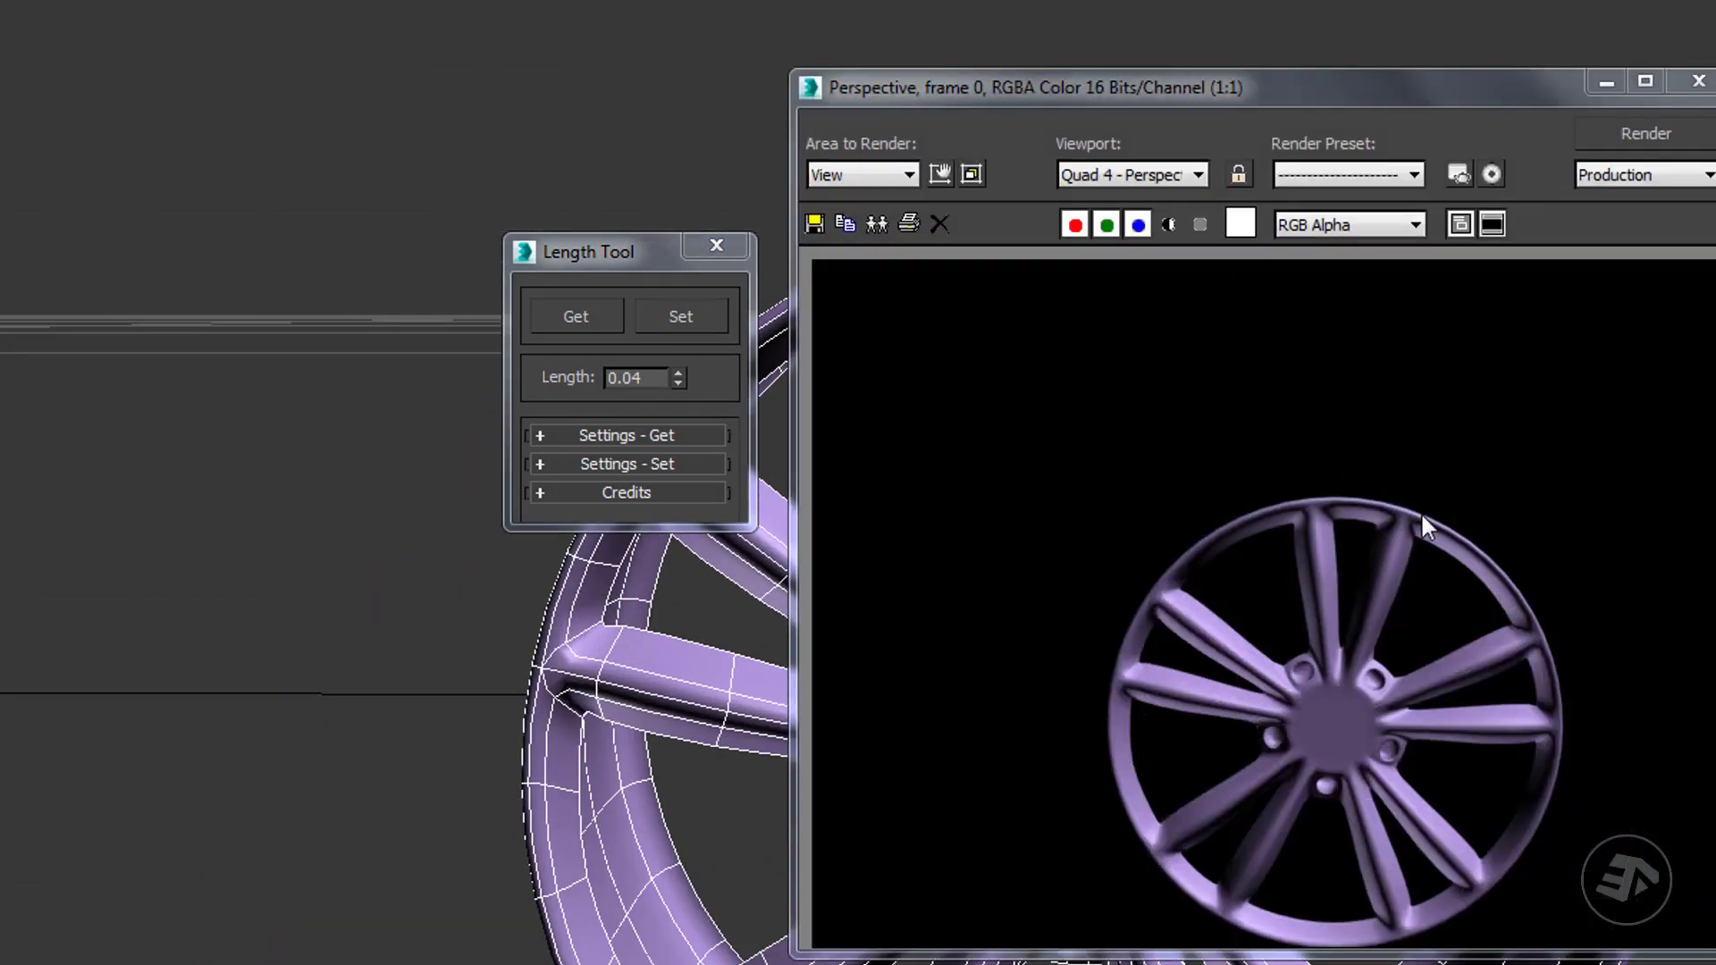
click(1692, 82)
scroll(1193, 360, up, 3)
mouse_move(1192, 361)
alt+middle_down()
mouse_move(1184, 313)
mouse_move(1210, 297)
mouse_move(1217, 357)
alt+middle_up()
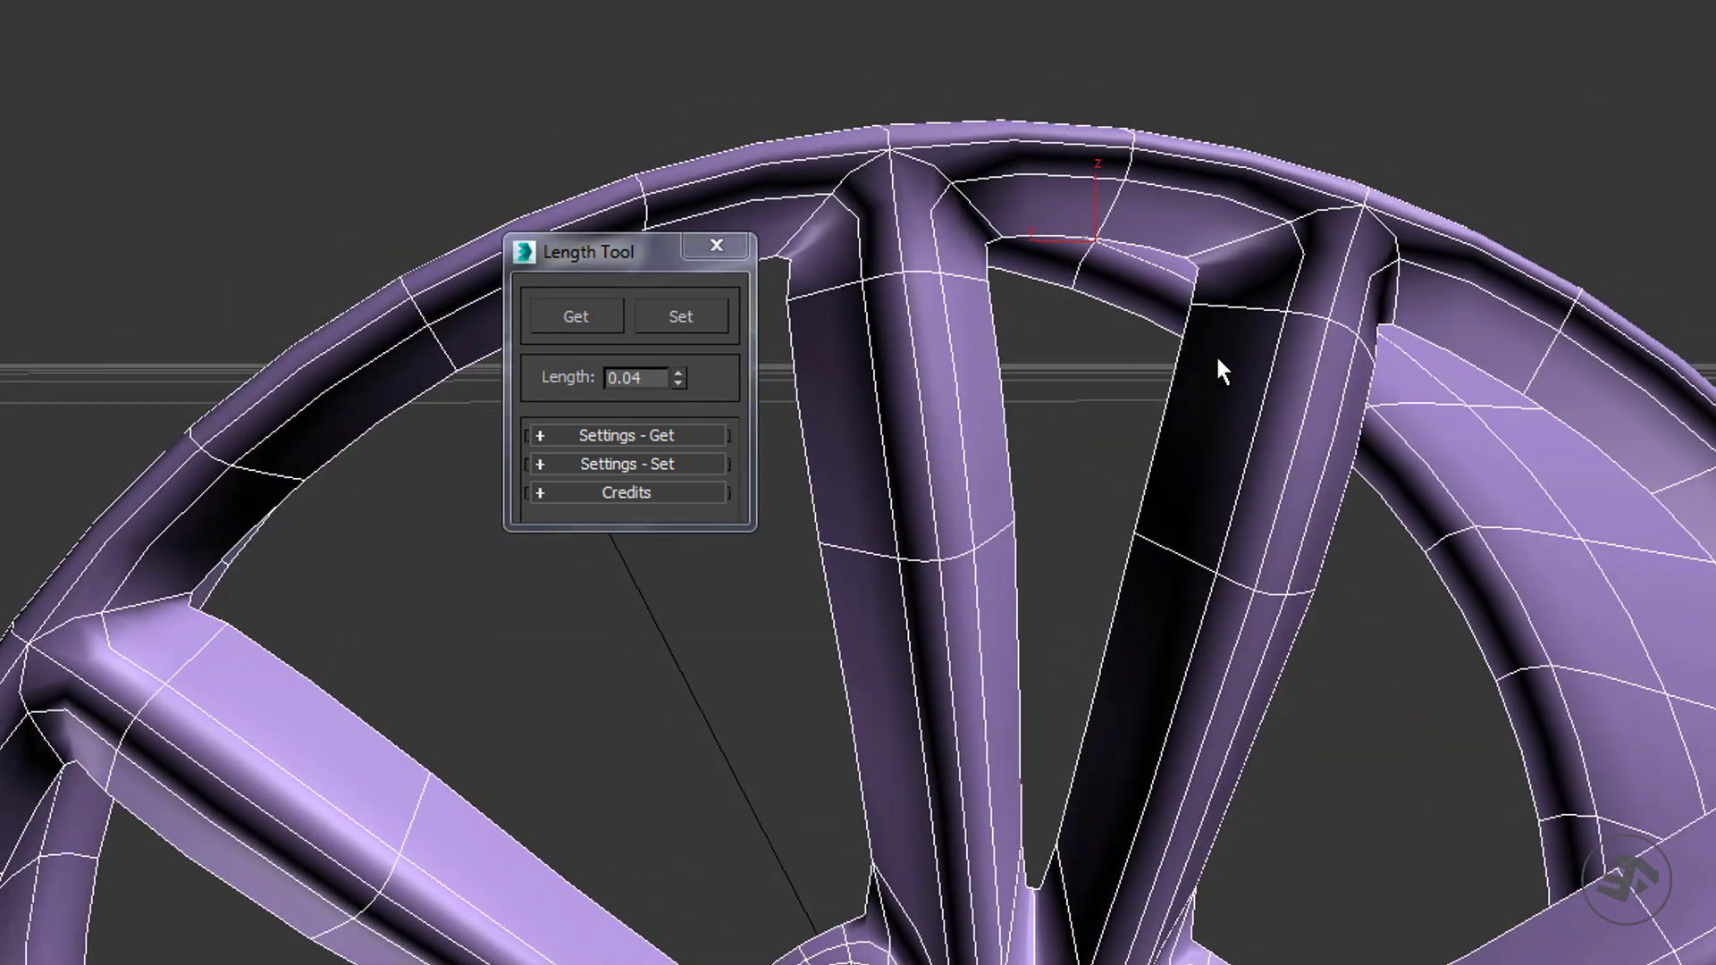
scroll(1217, 366, down, 6)
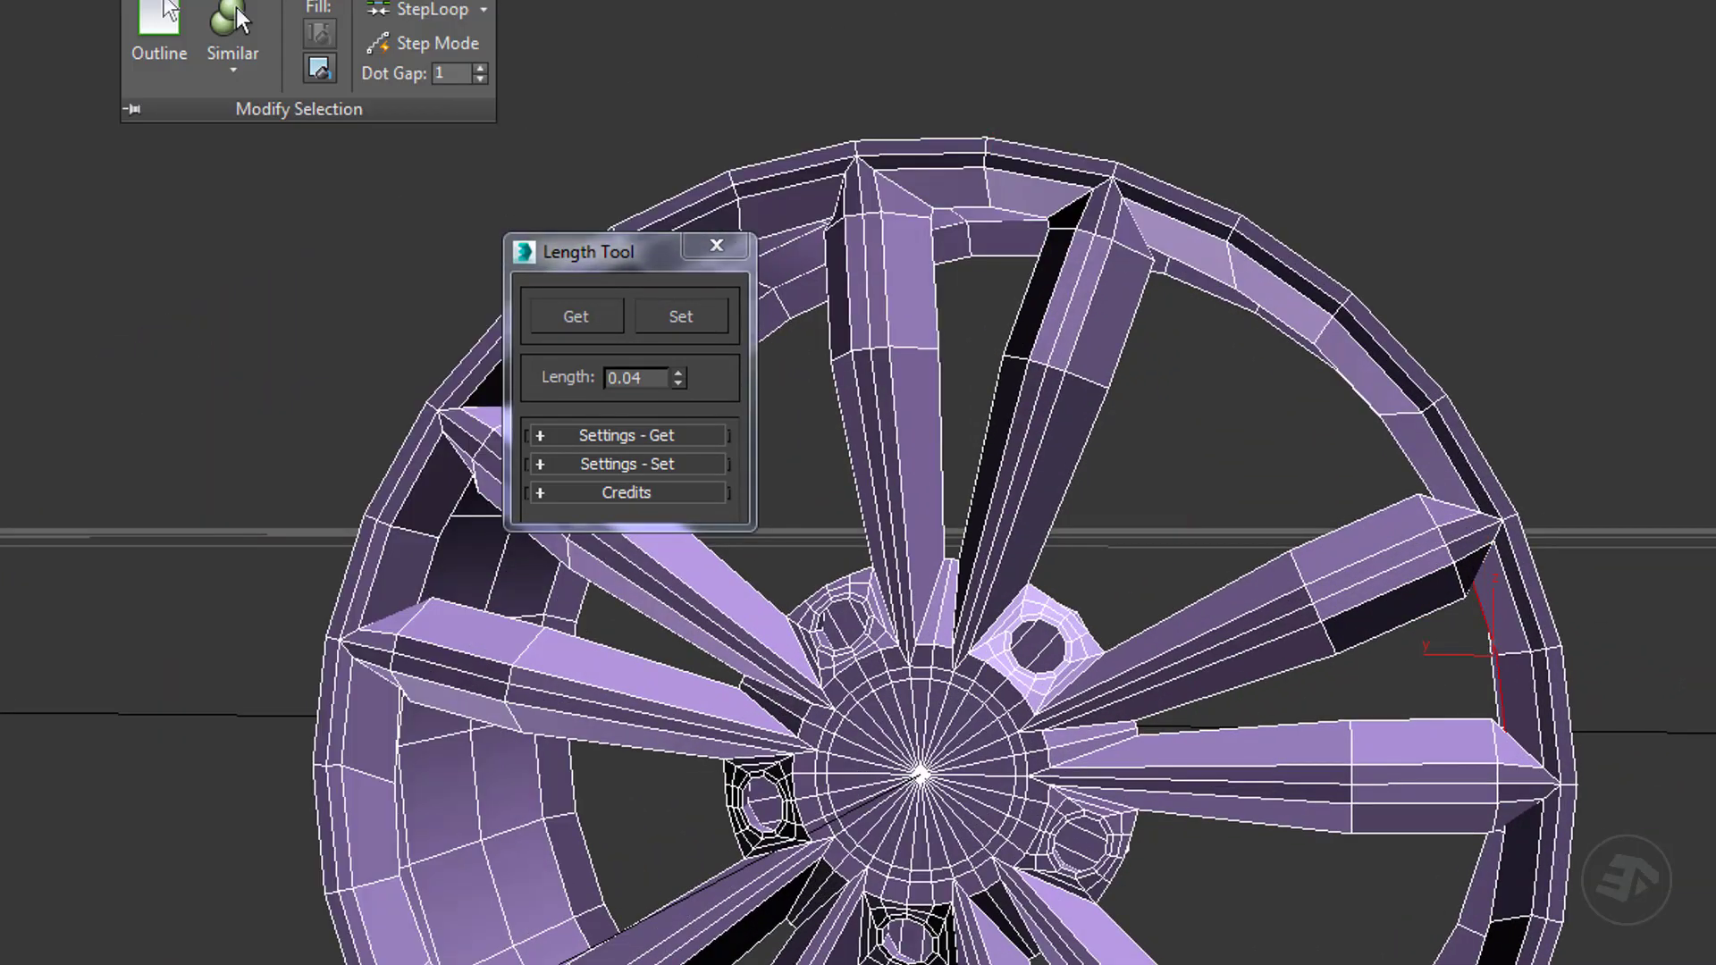
Select the similar inner rim edges between the other close spoke pairs and set their length to 0.04.
click(238, 15)
middle_drag(1146, 537, 1212, 422)
scroll(1162, 500, down, 3)
middle_drag(1117, 666, 1010, 639)
click(681, 312)
middle_drag(945, 429, 992, 438)
scroll(1083, 134, up, 3)
Get the length of the inner rim edges in one wide gap between spokes and set them to 0.12.
click(1154, 84)
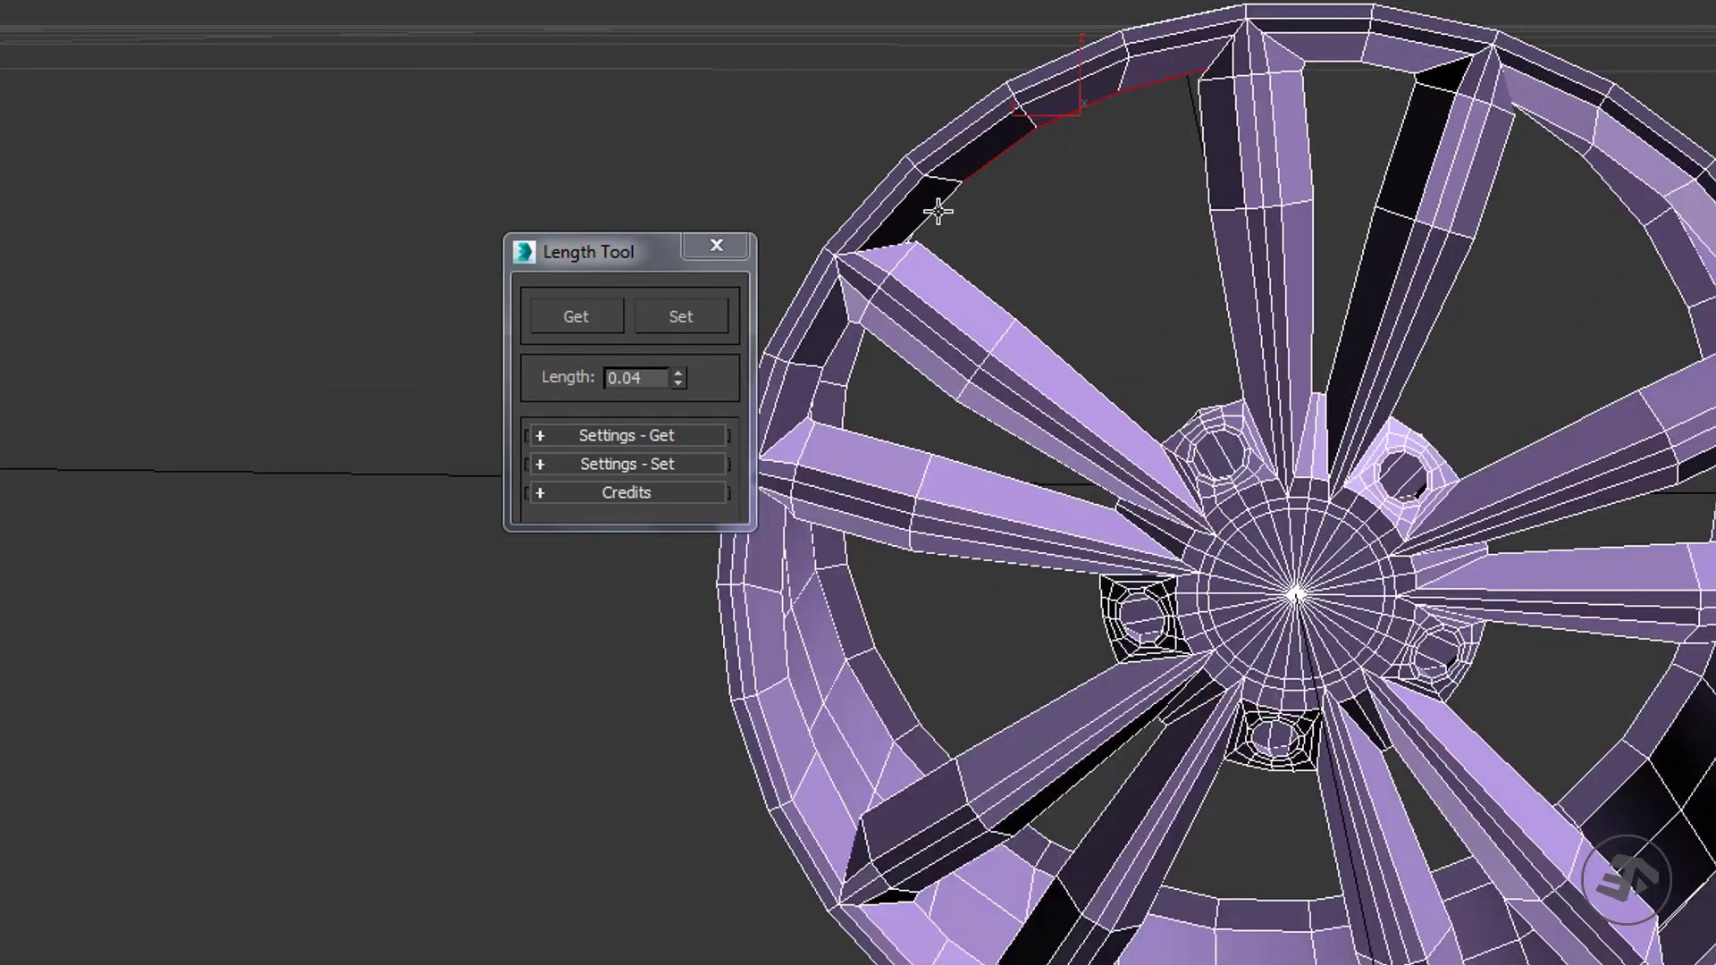
click(584, 314)
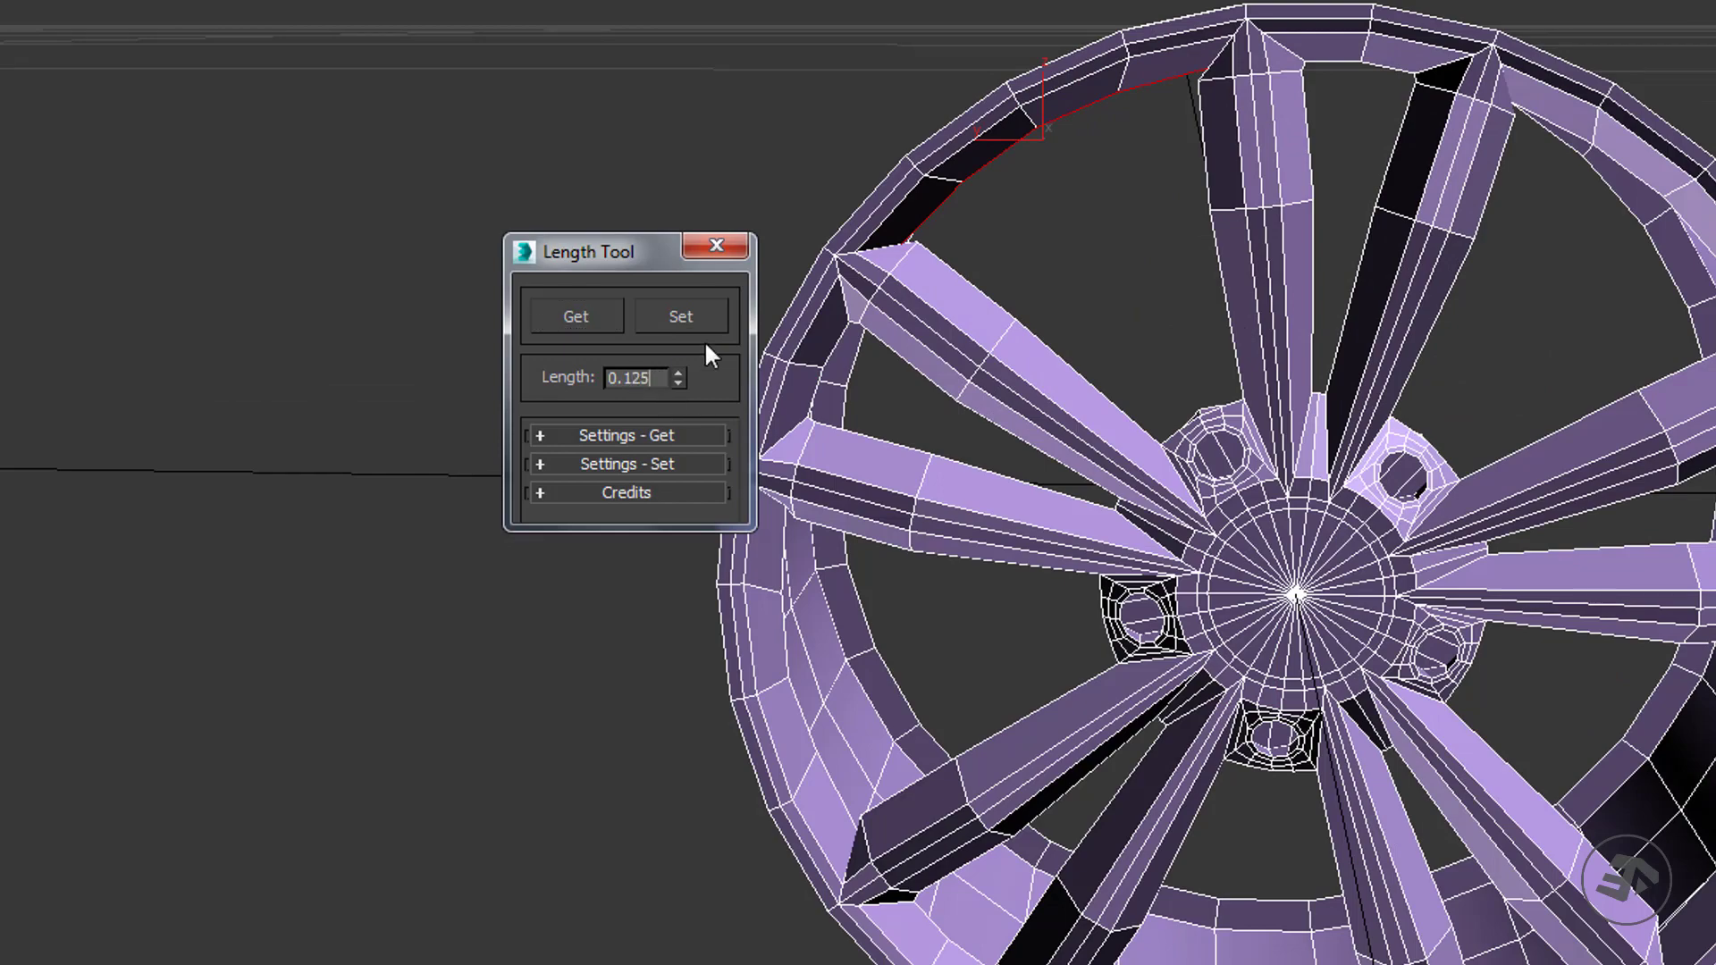
scroll(1194, 84, up, 3)
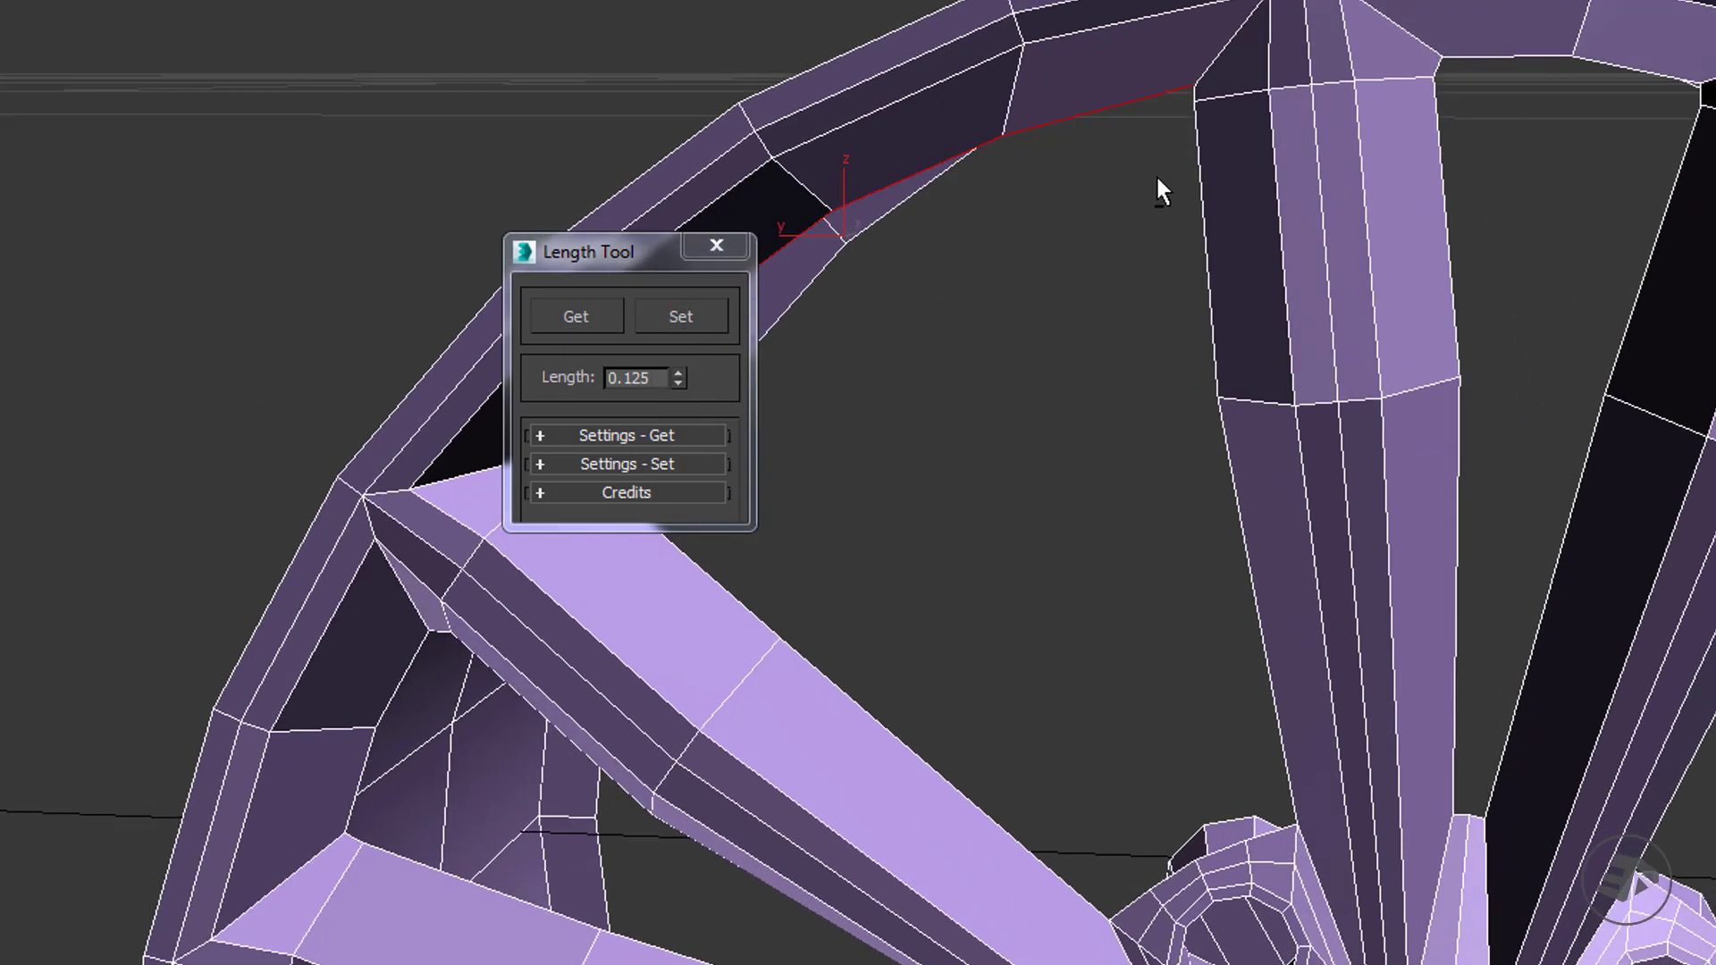
drag(641, 379, 660, 386)
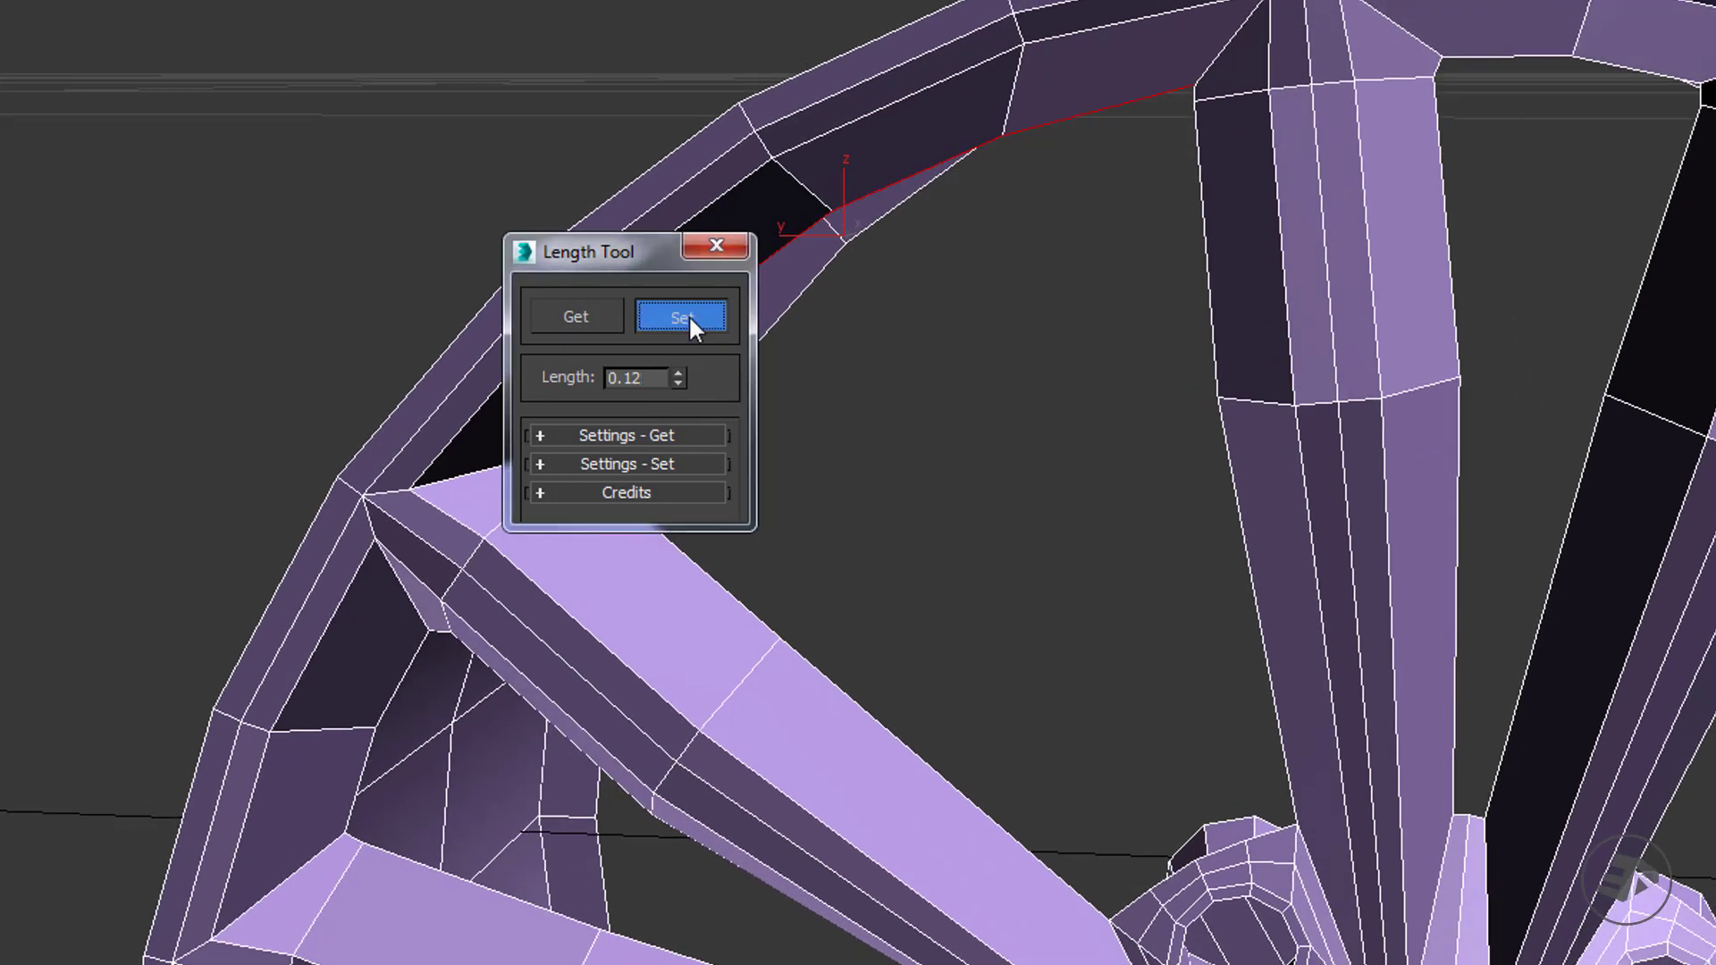
alt+middle_drag(1036, 340, 1121, 148)
Select the inner rim edges in the remaining wide gaps between spokes and set their length to 0.12.
scroll(1072, 275, down, 4)
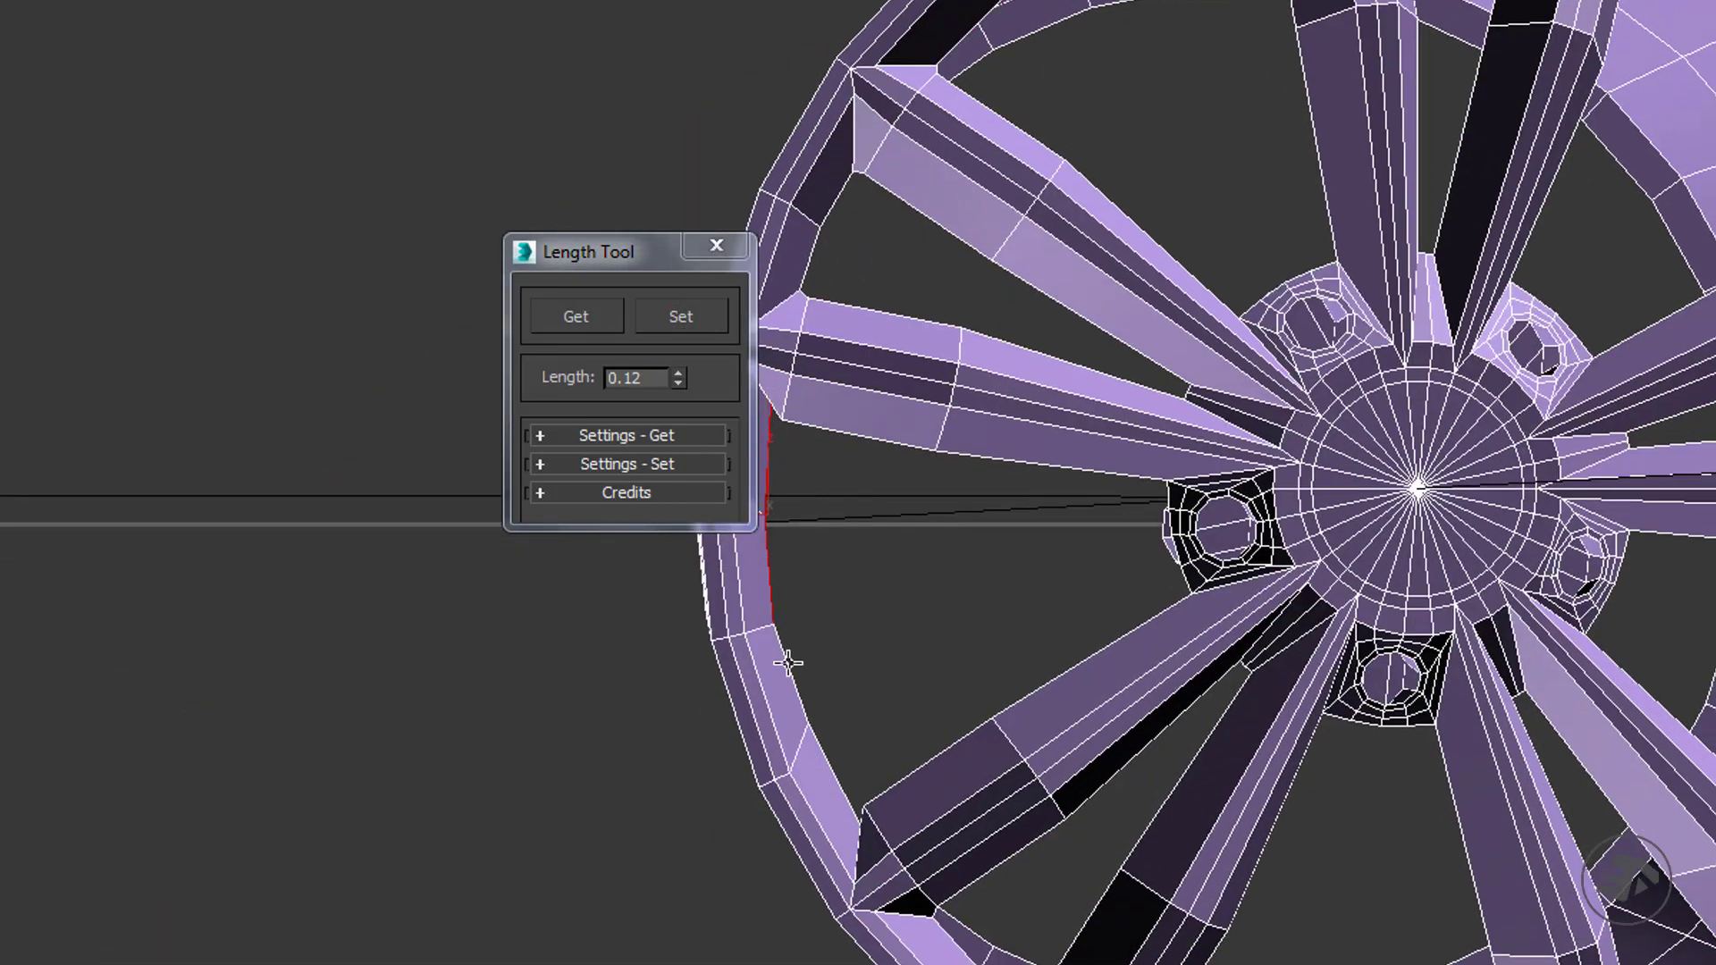
click(230, 38)
middle_drag(1041, 449, 900, 420)
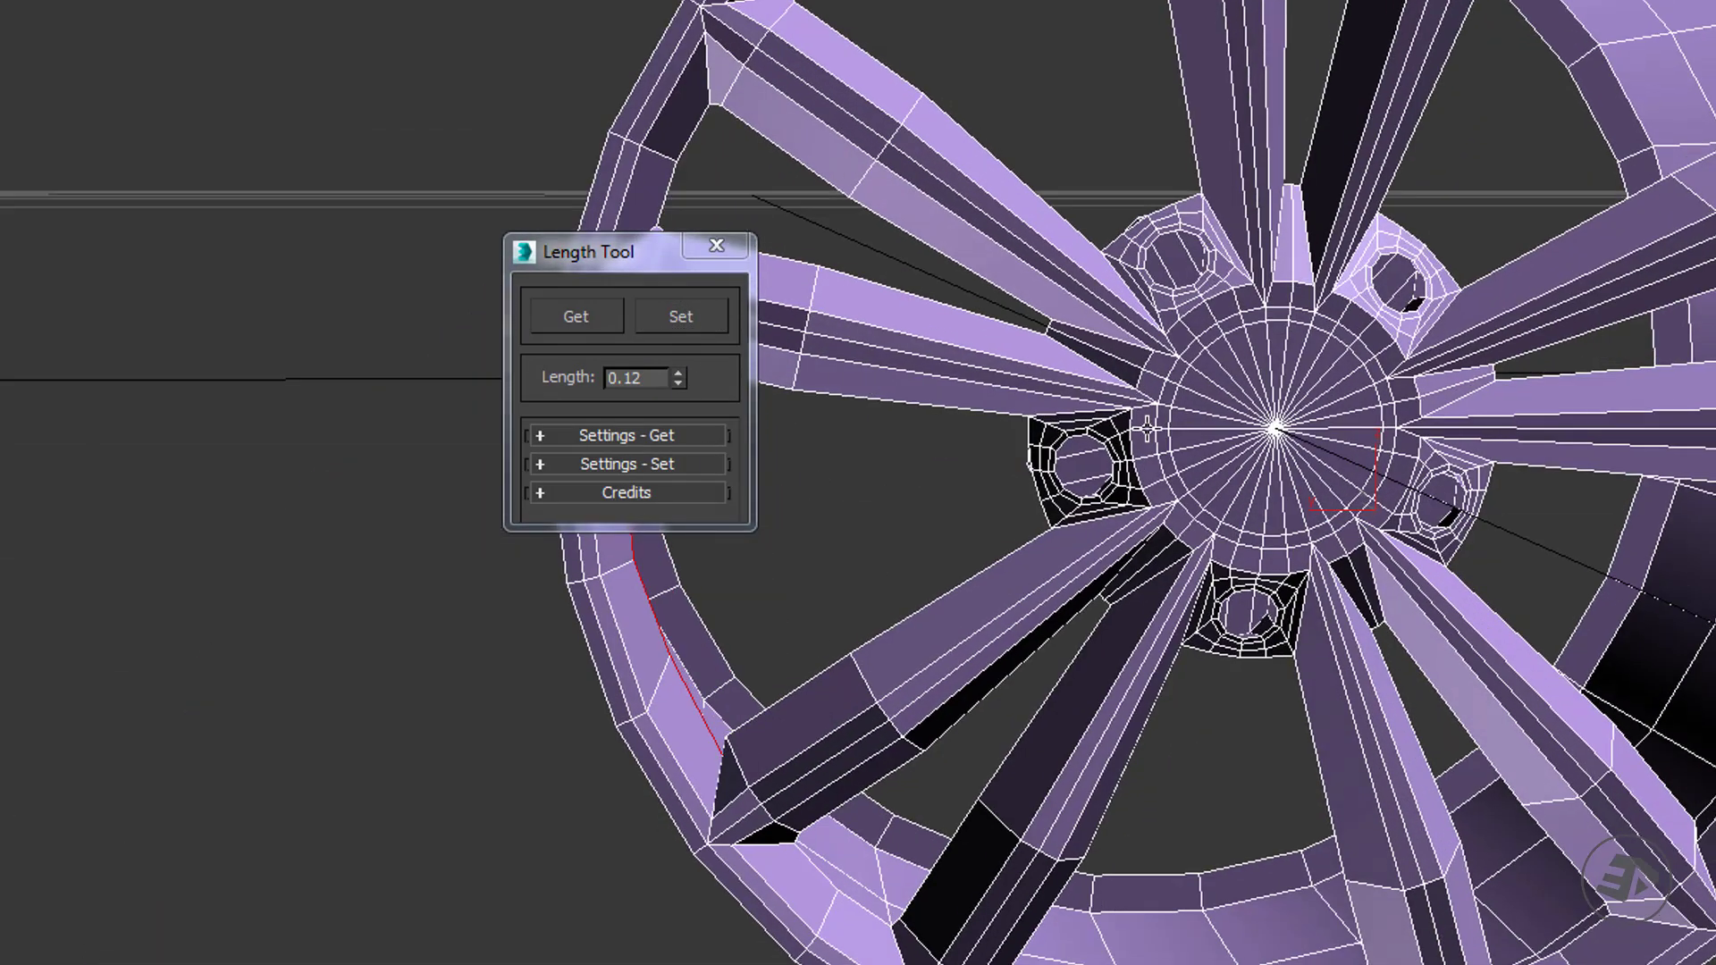
middle_drag(1338, 380, 1178, 610)
scroll(1412, 208, down, 3)
alt+middle_drag(1413, 208, 1251, 570)
middle_drag(1251, 570, 1190, 448)
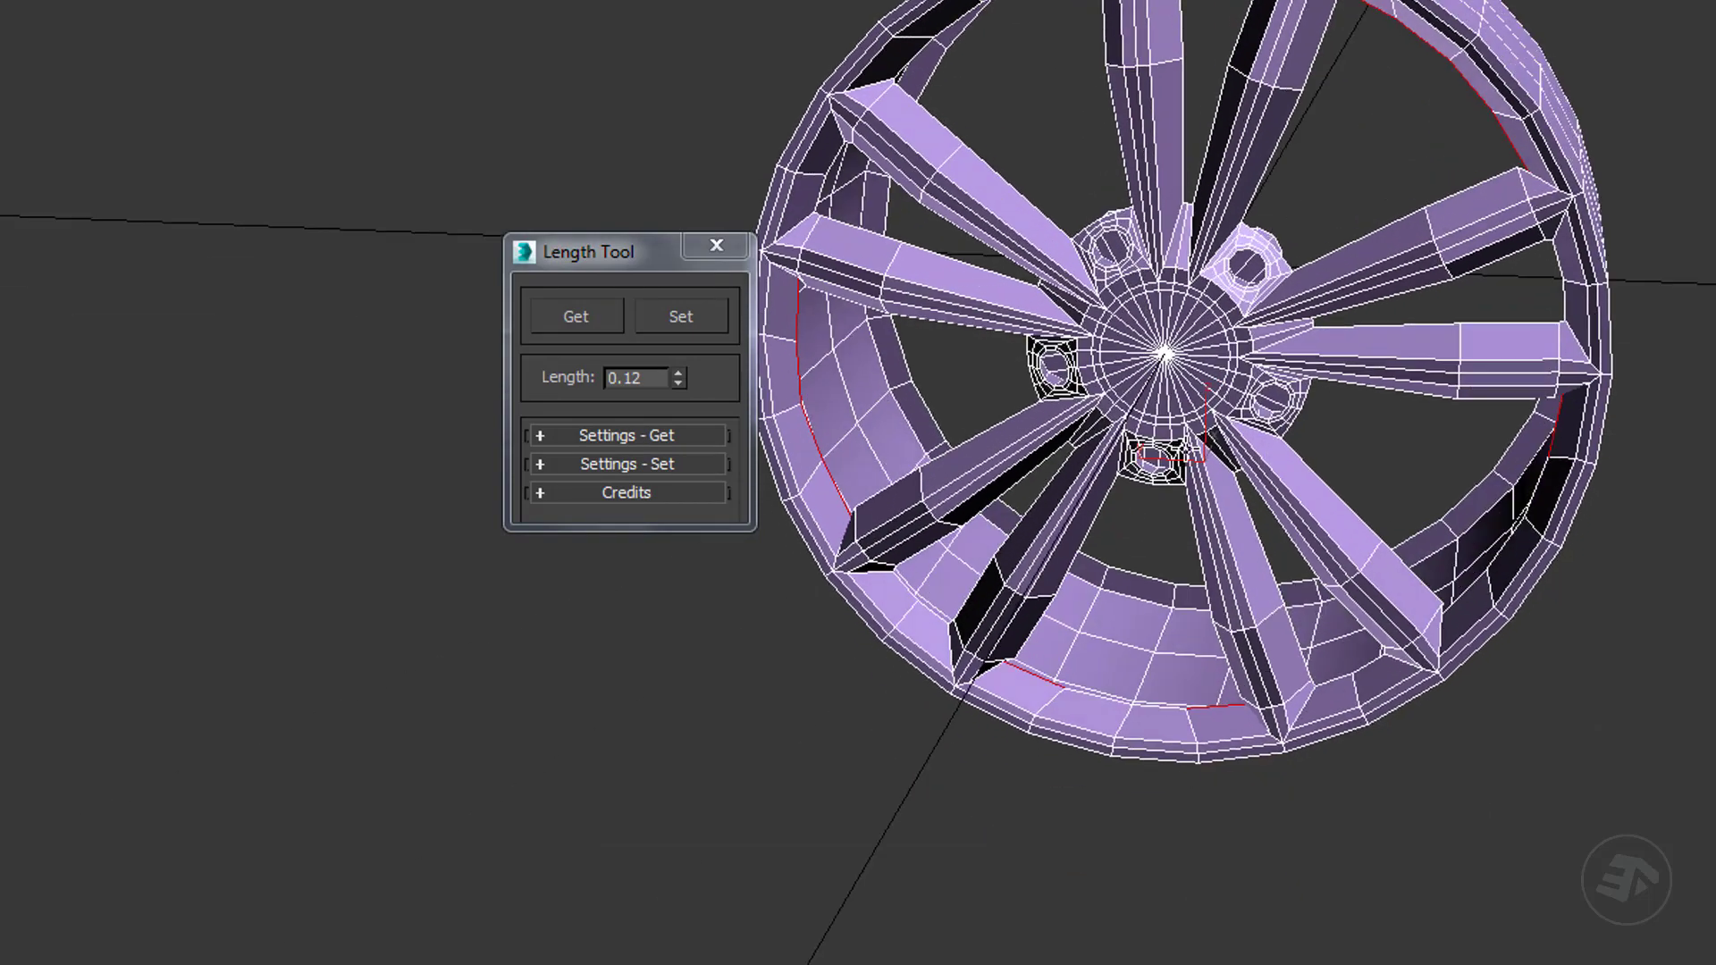
ctrl+click(1507, 547)
ctrl+click(1531, 501)
alt+middle_drag(1331, 547, 1385, 434)
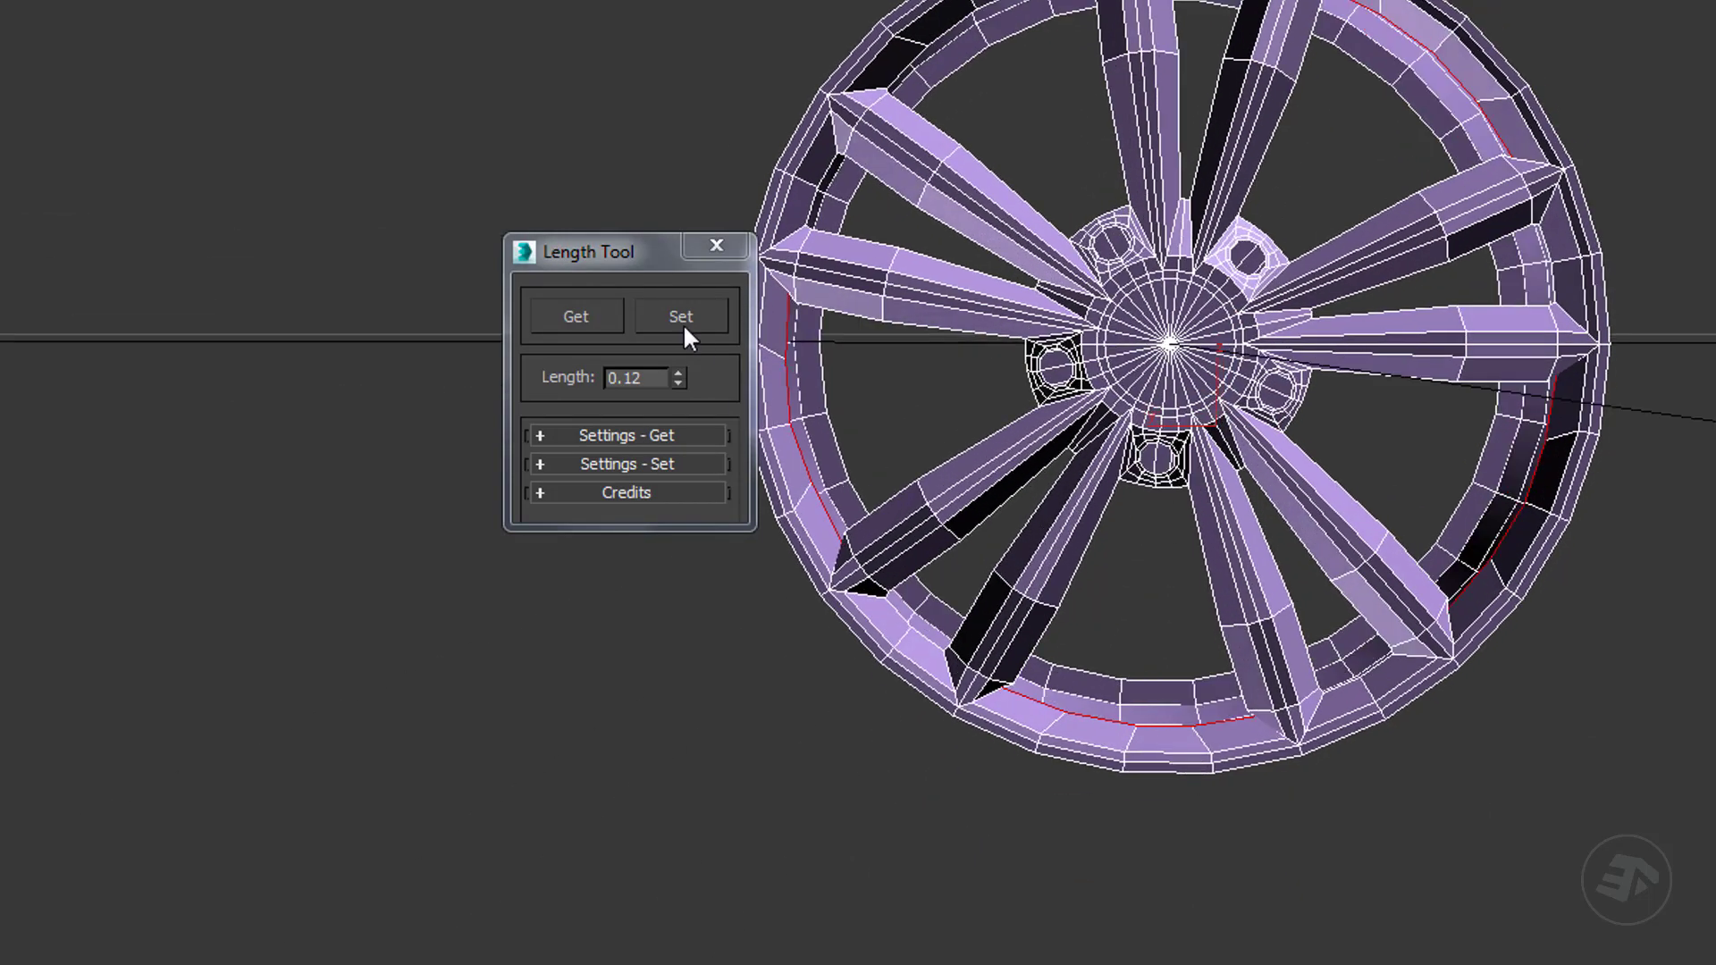
click(682, 323)
Move the Length Tool aside, then preview the wheel smoothed and render it to examine the rim and hub.
middle_drag(1085, 344, 1108, 453)
key(ctrl+q)
scroll(1112, 470, down, 2)
scroll(1108, 453, up, 2)
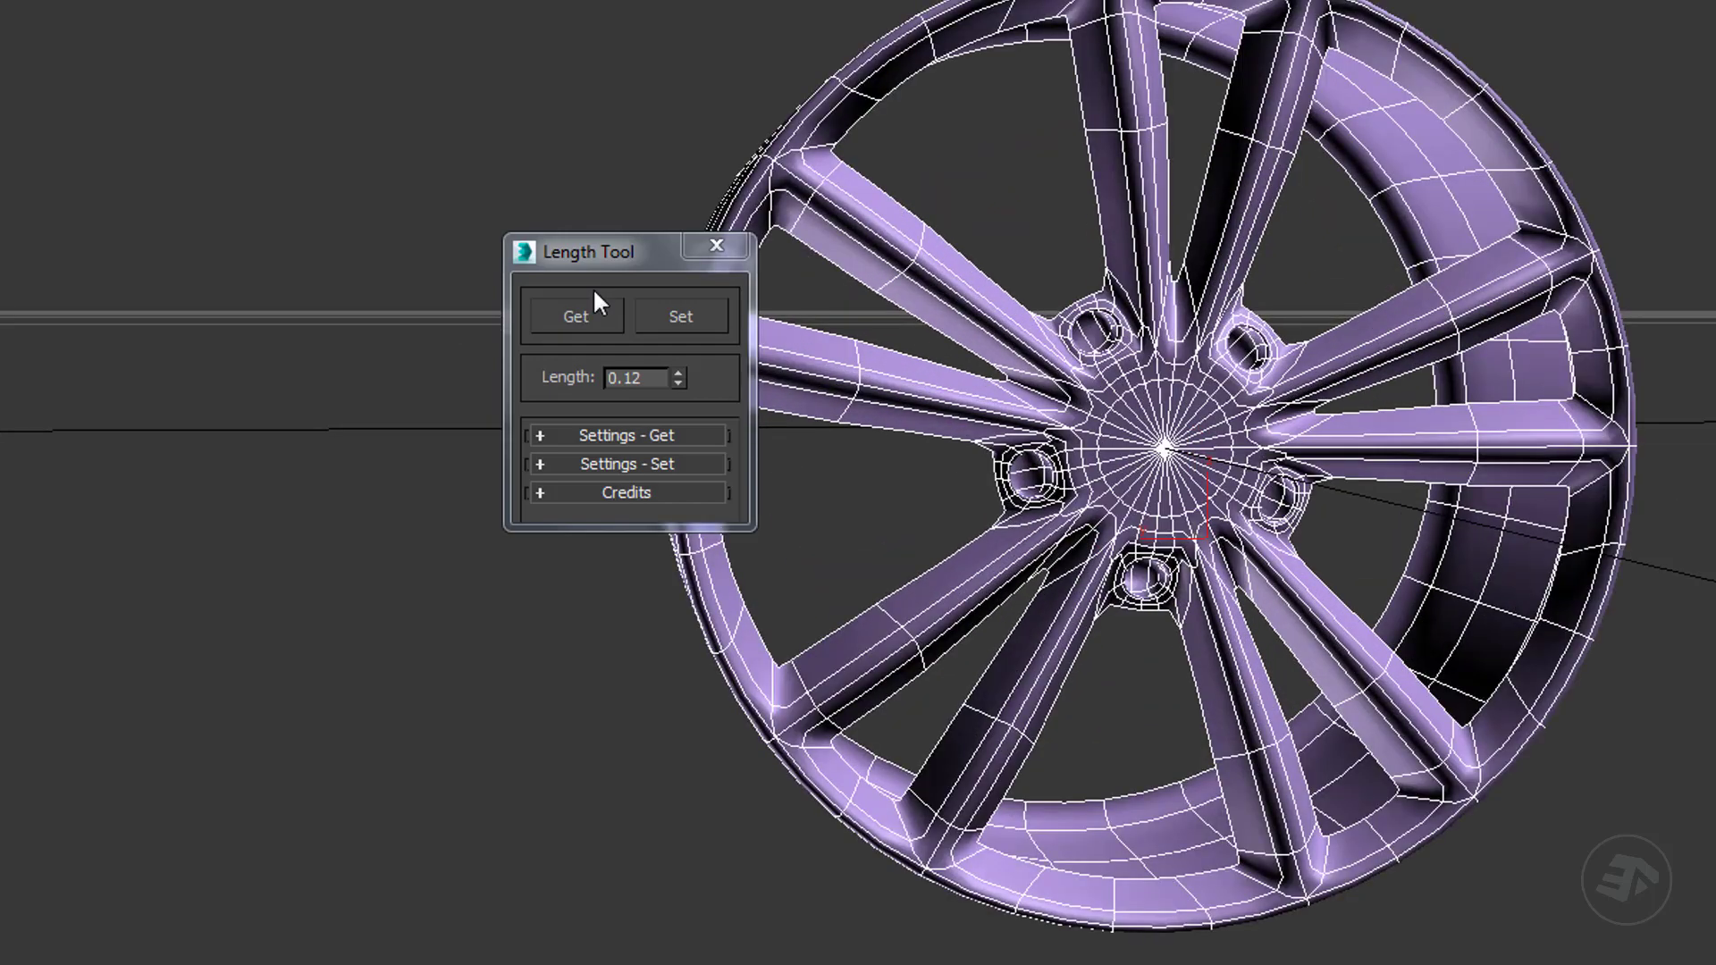
drag(585, 256, 25, 273)
alt+middle_drag(1019, 497, 1106, 406)
key(shift+q)
scroll(944, 492, up, 1)
click(1692, 82)
scroll(1028, 469, up, 2)
key(ctrl+q)
scroll(1106, 404, up, 3)
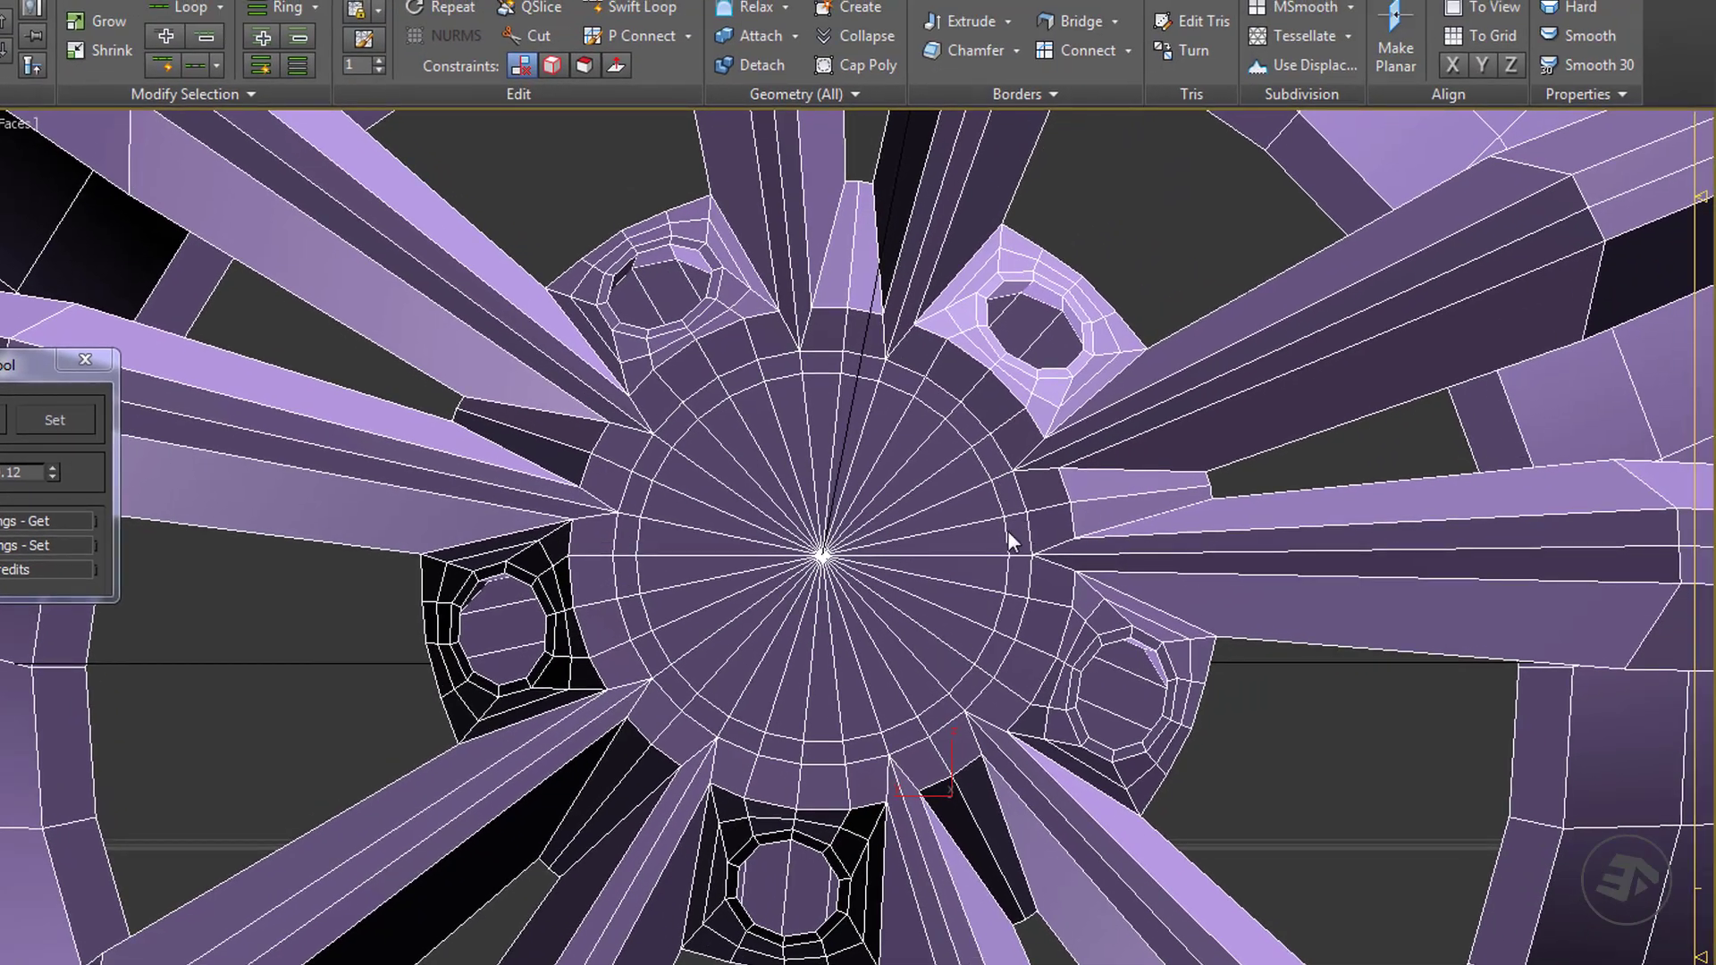
Connect a new edge loop through the polygon ring around the hub's centre disc and push it inward as a groove.
key(4)
click(1008, 496)
shift+click(1017, 529)
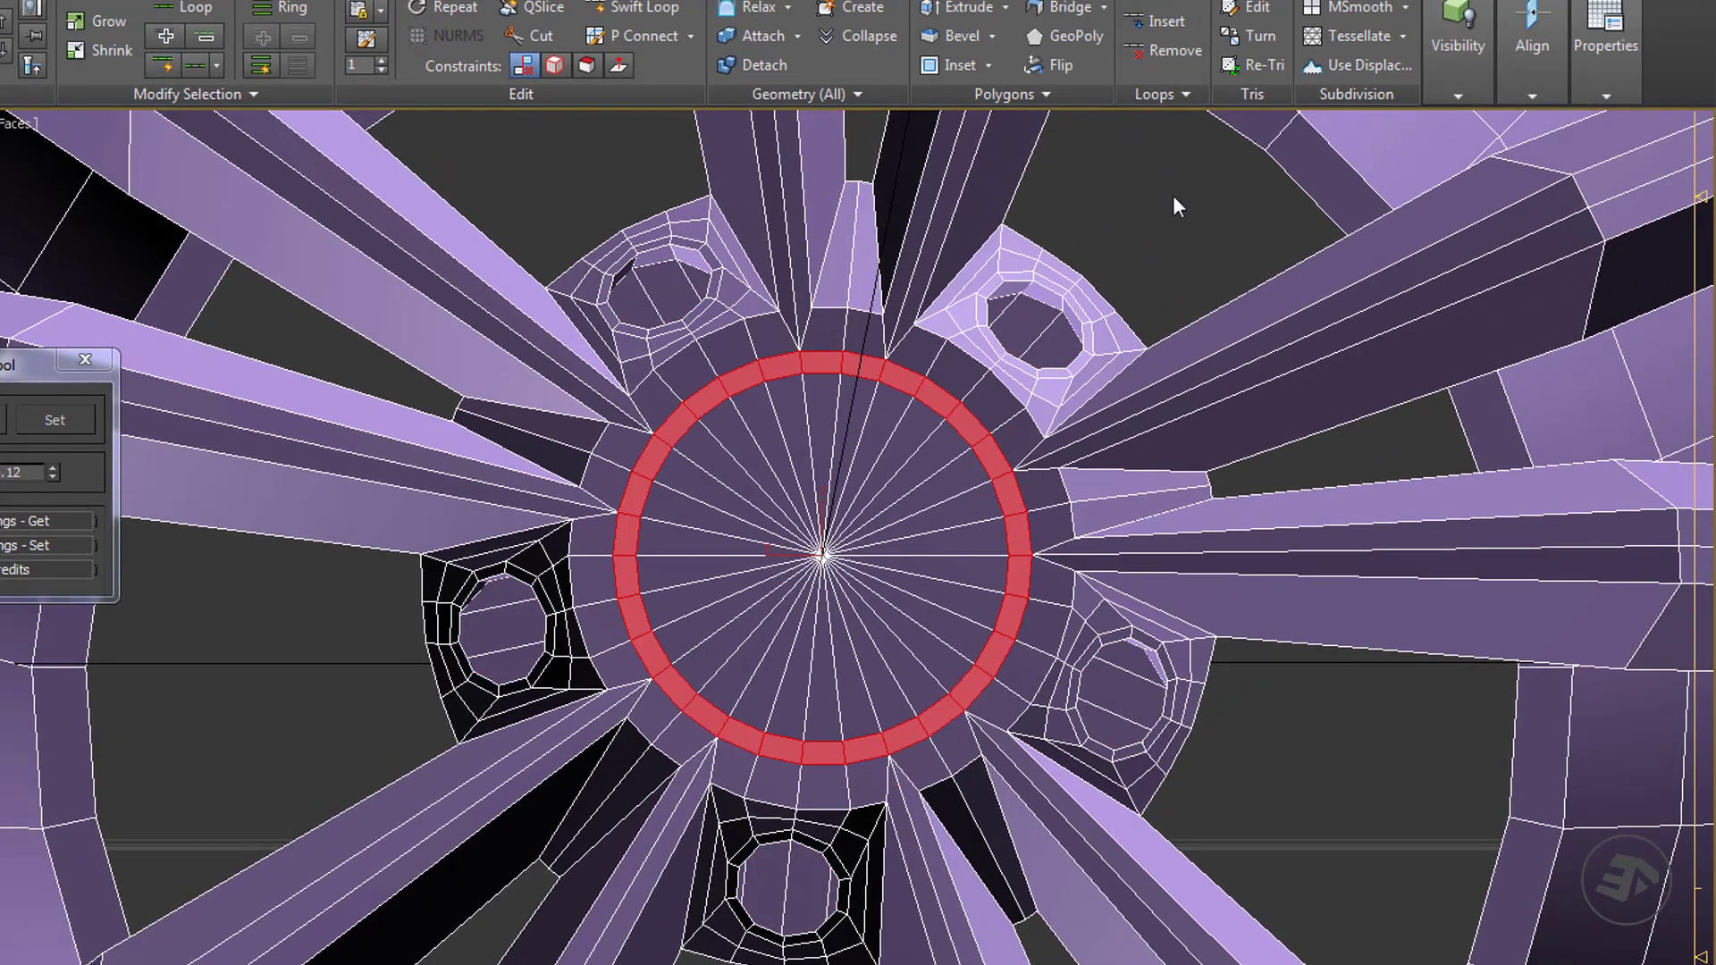
key(ctrl+shift+e)
key(2)
alt+middle_drag(827, 486, 786, 563)
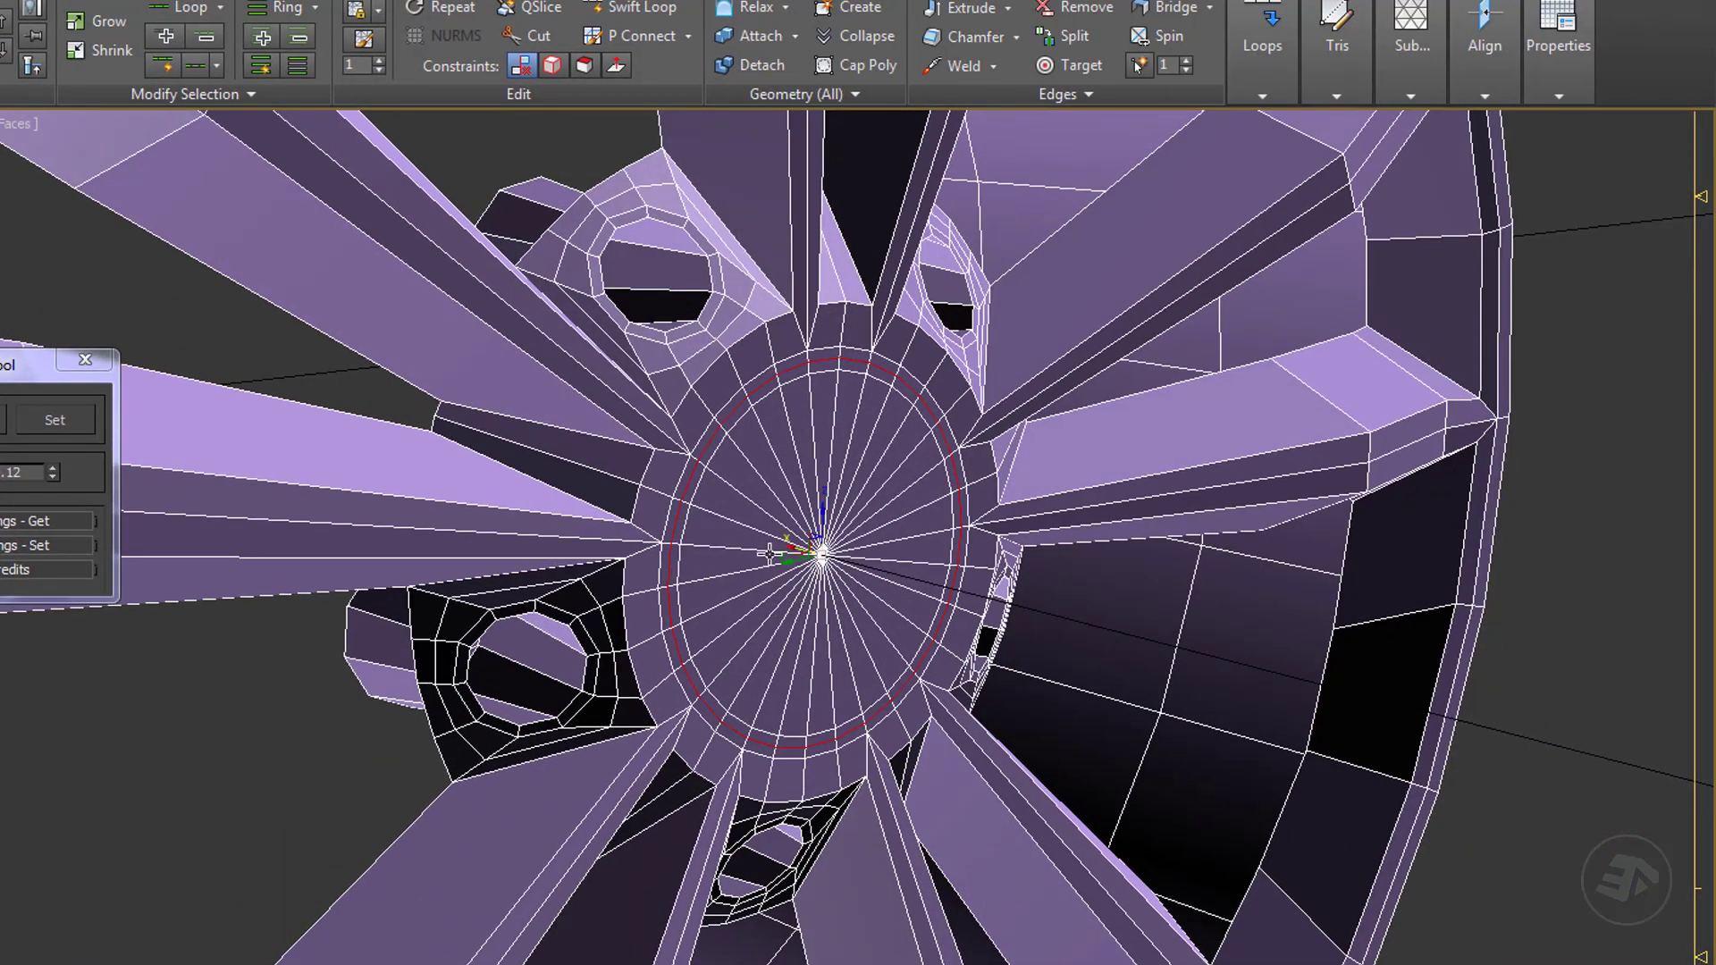
drag(790, 547, 804, 551)
Preview the wheel smoothed and render it to examine the groove around the hub centre.
alt+middle_drag(687, 610, 513, 576)
scroll(629, 607, down, 4)
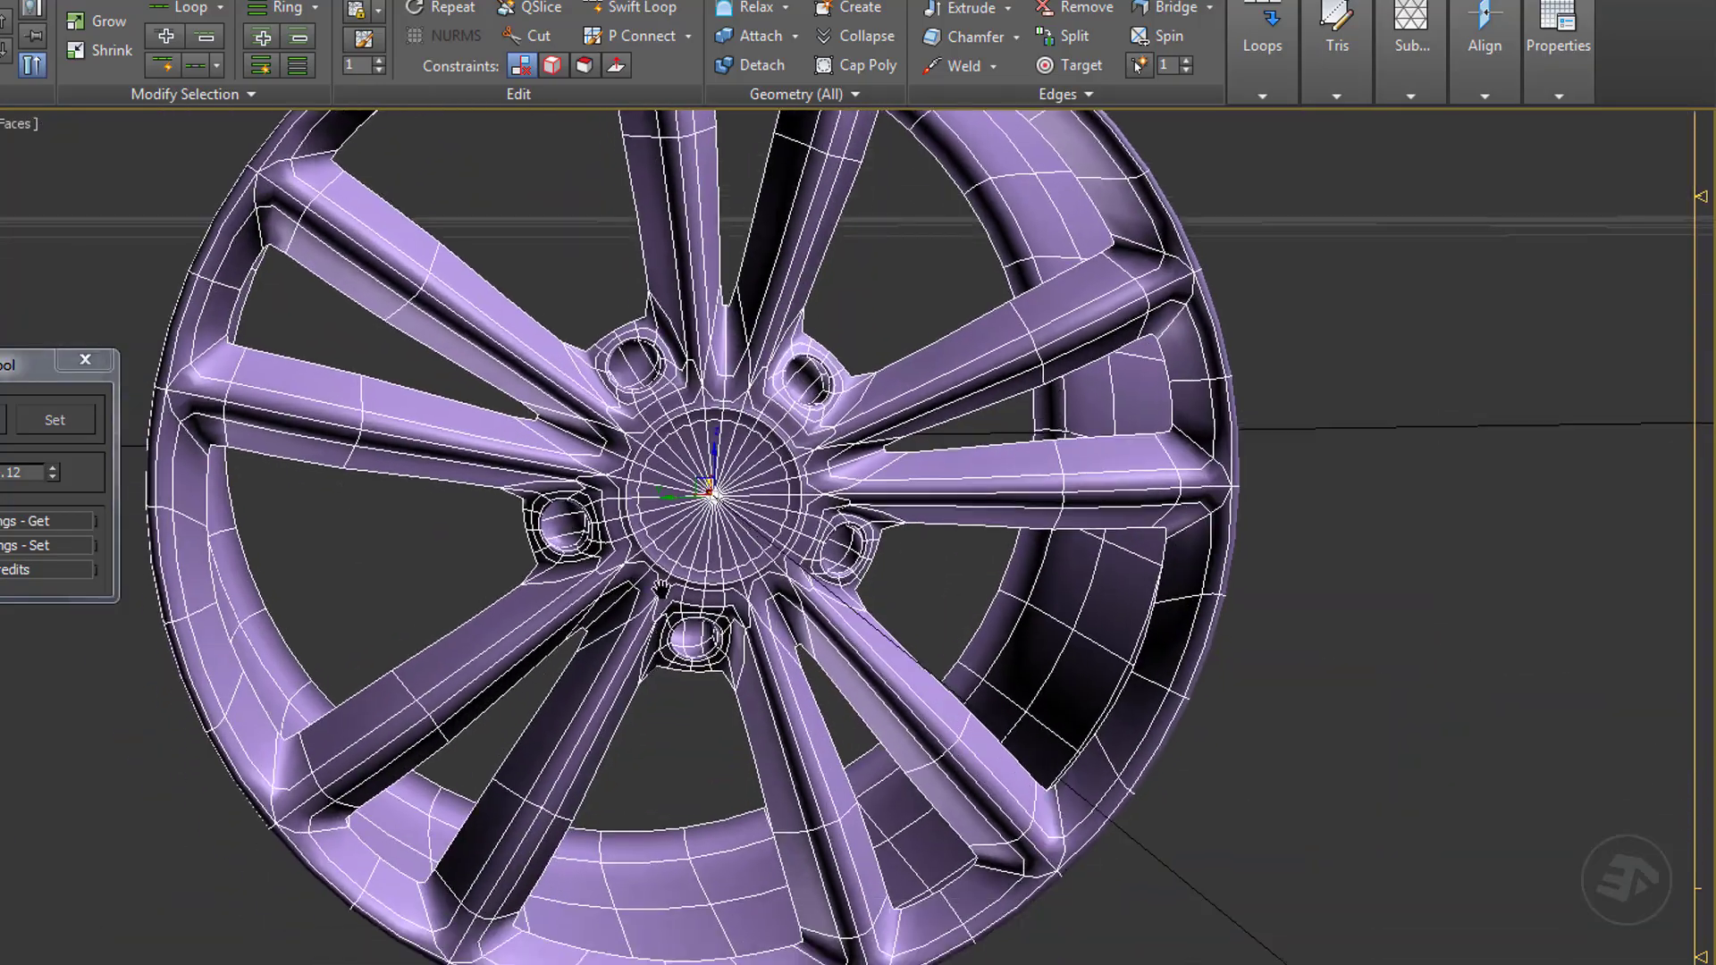
key(shift+q)
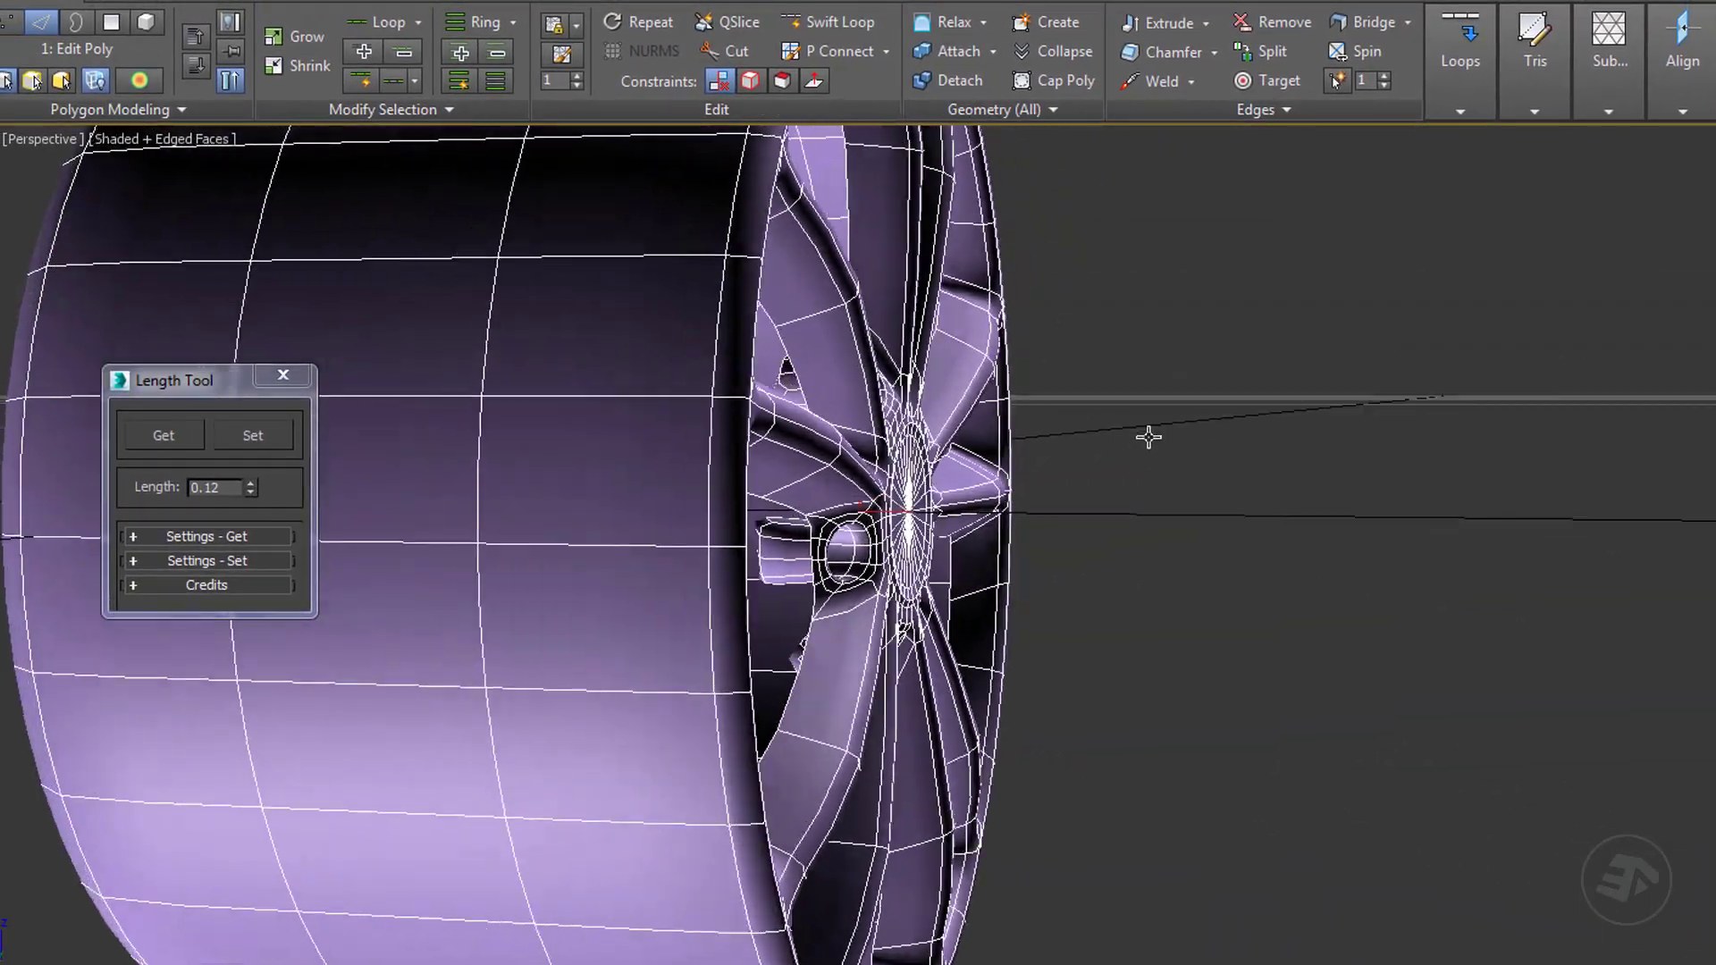
alt+middle_drag(1149, 437, 857, 537)
scroll(789, 437, down, 4)
key(shift+q)
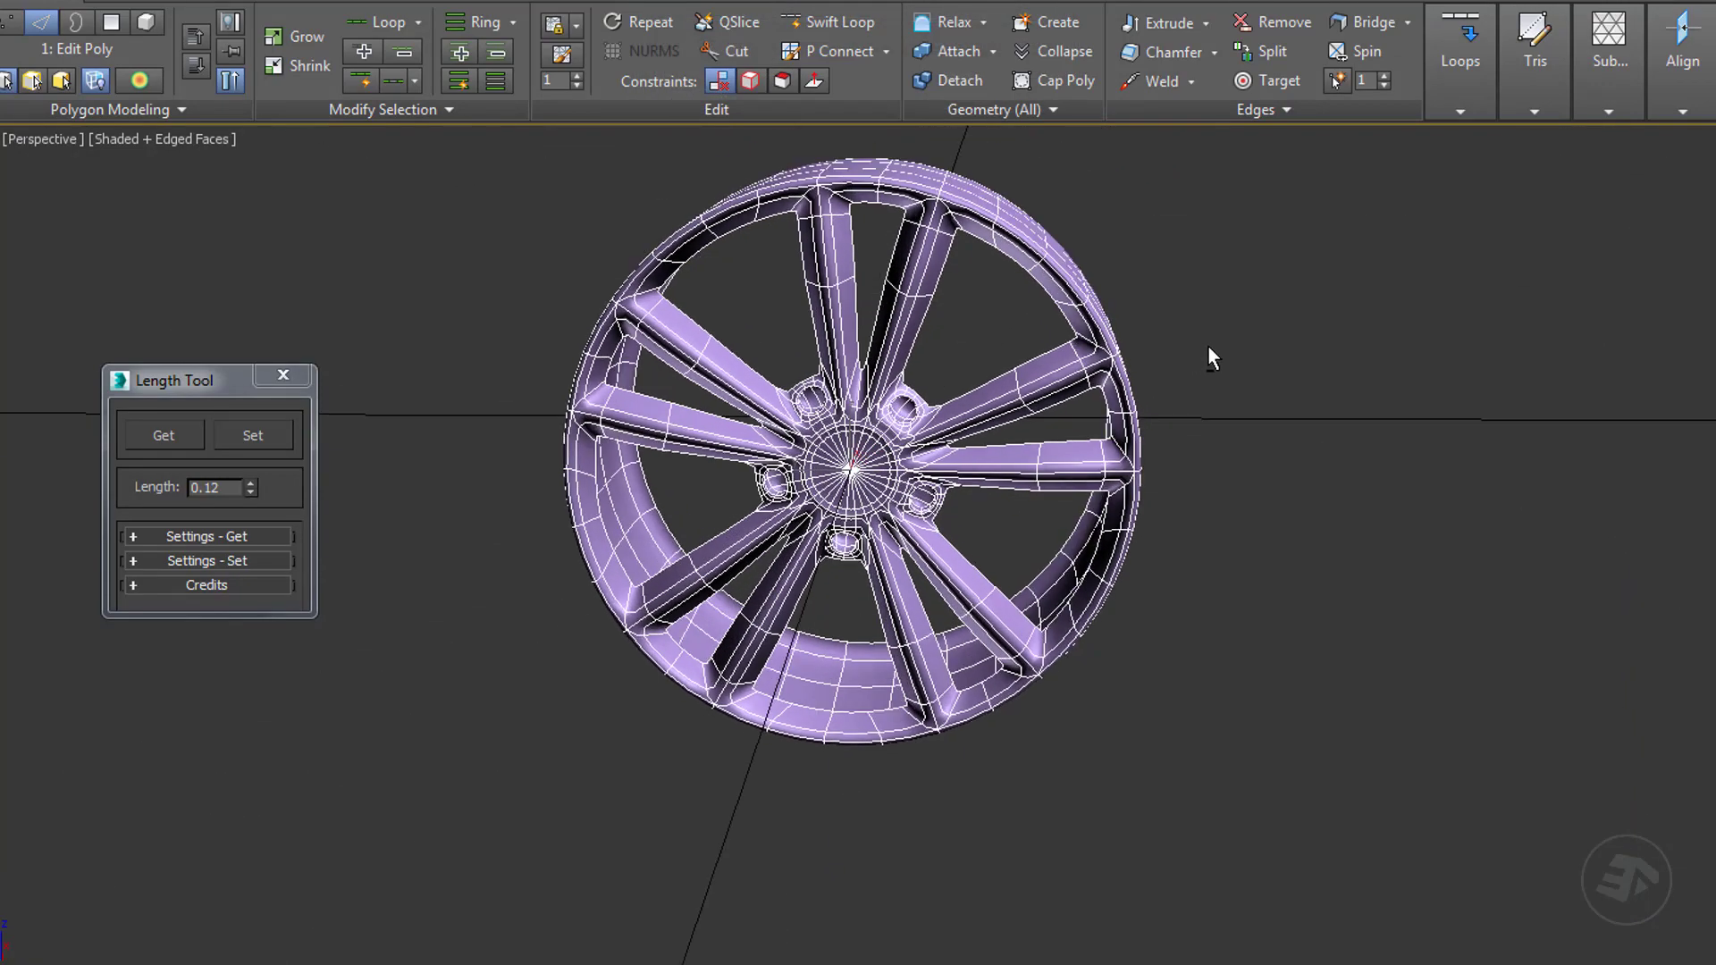
Select the two edge loops around the outer barrel, close the Length Tool and open Loop Tools.
alt+middle_drag(1210, 361, 758, 383)
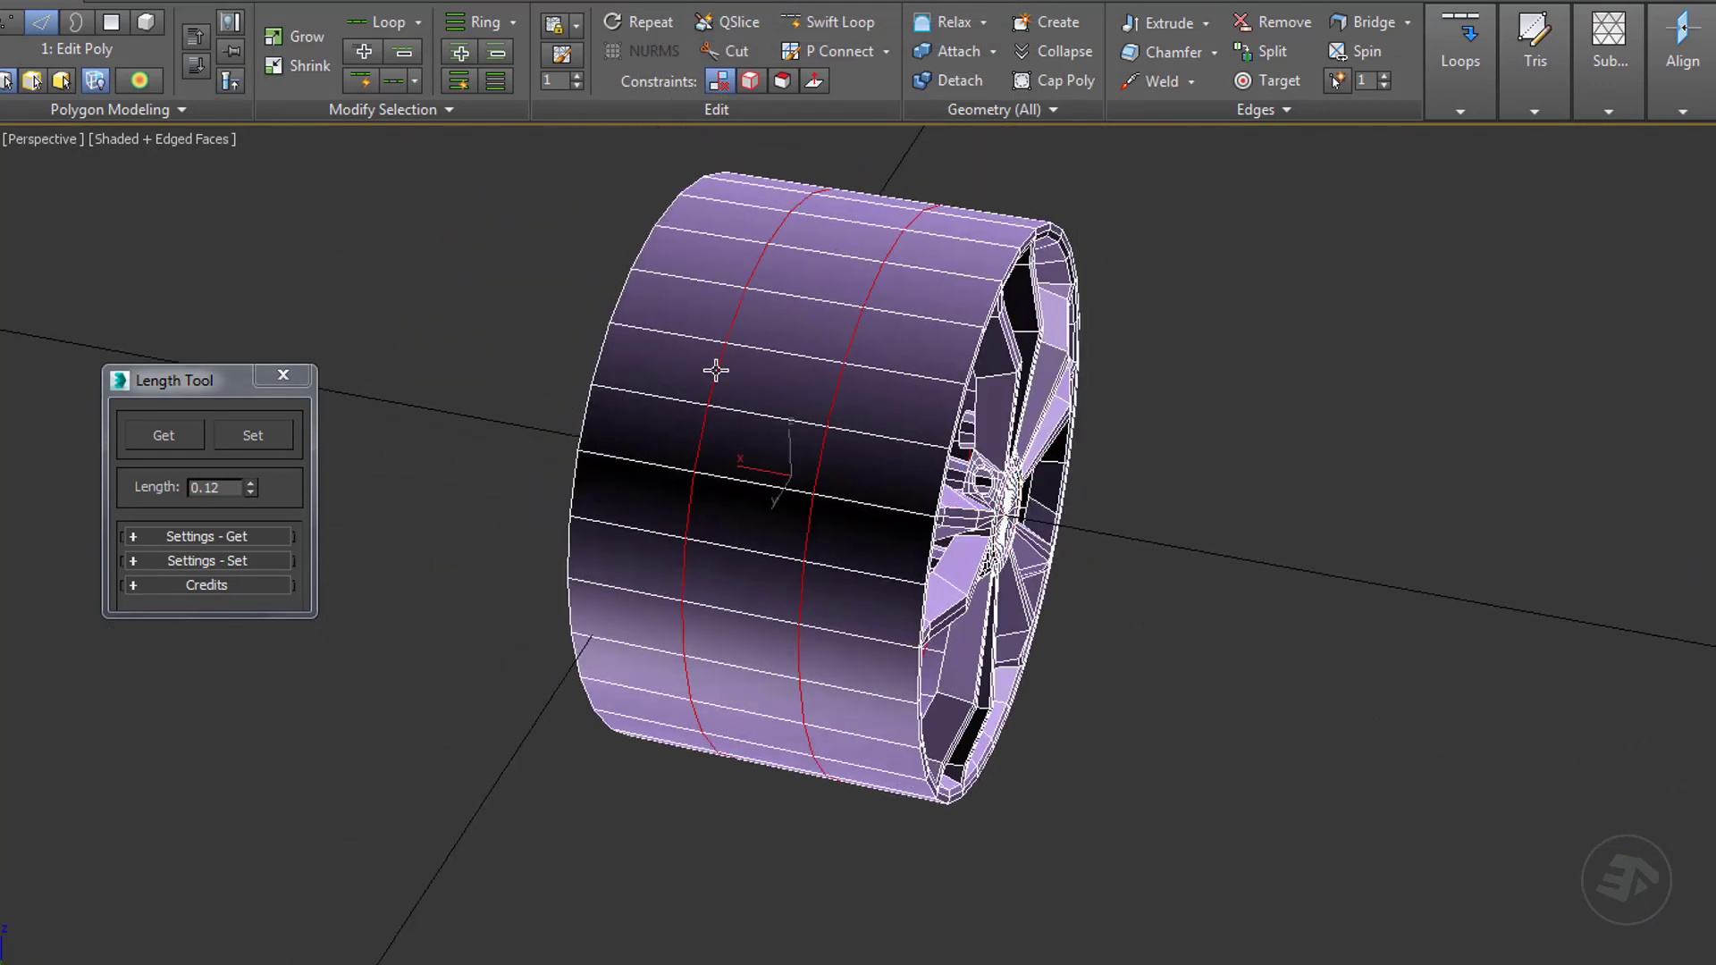
key(shift+l)
drag(154, 382, 72, 395)
click(201, 388)
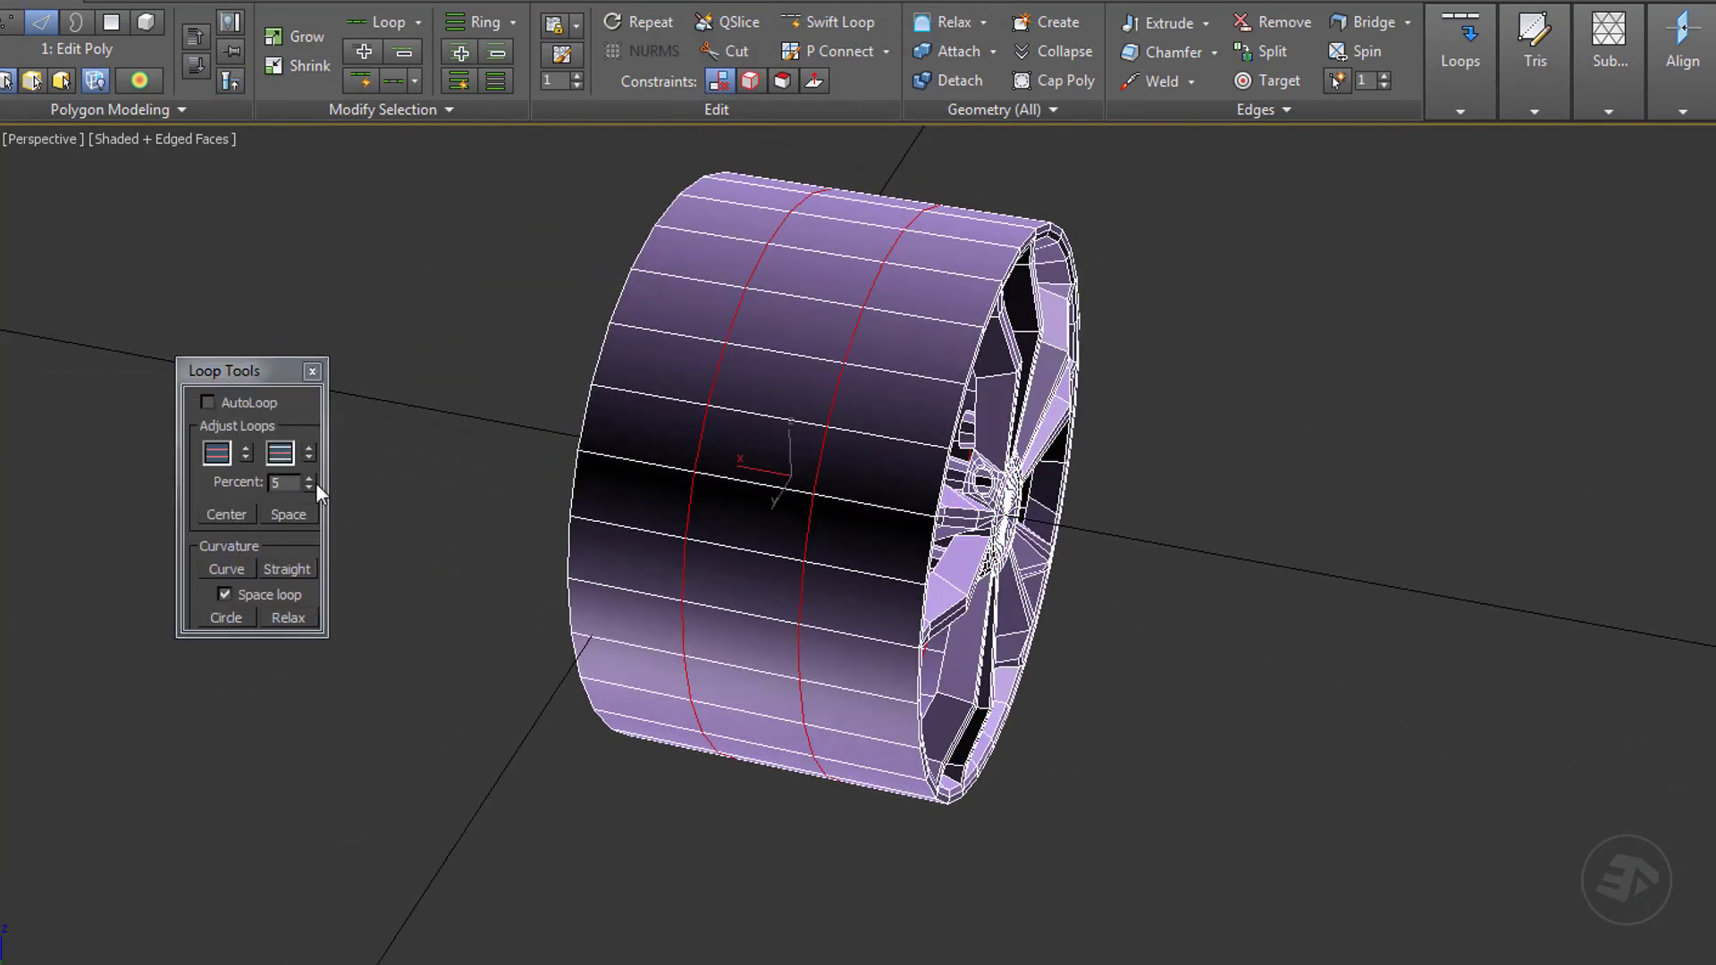
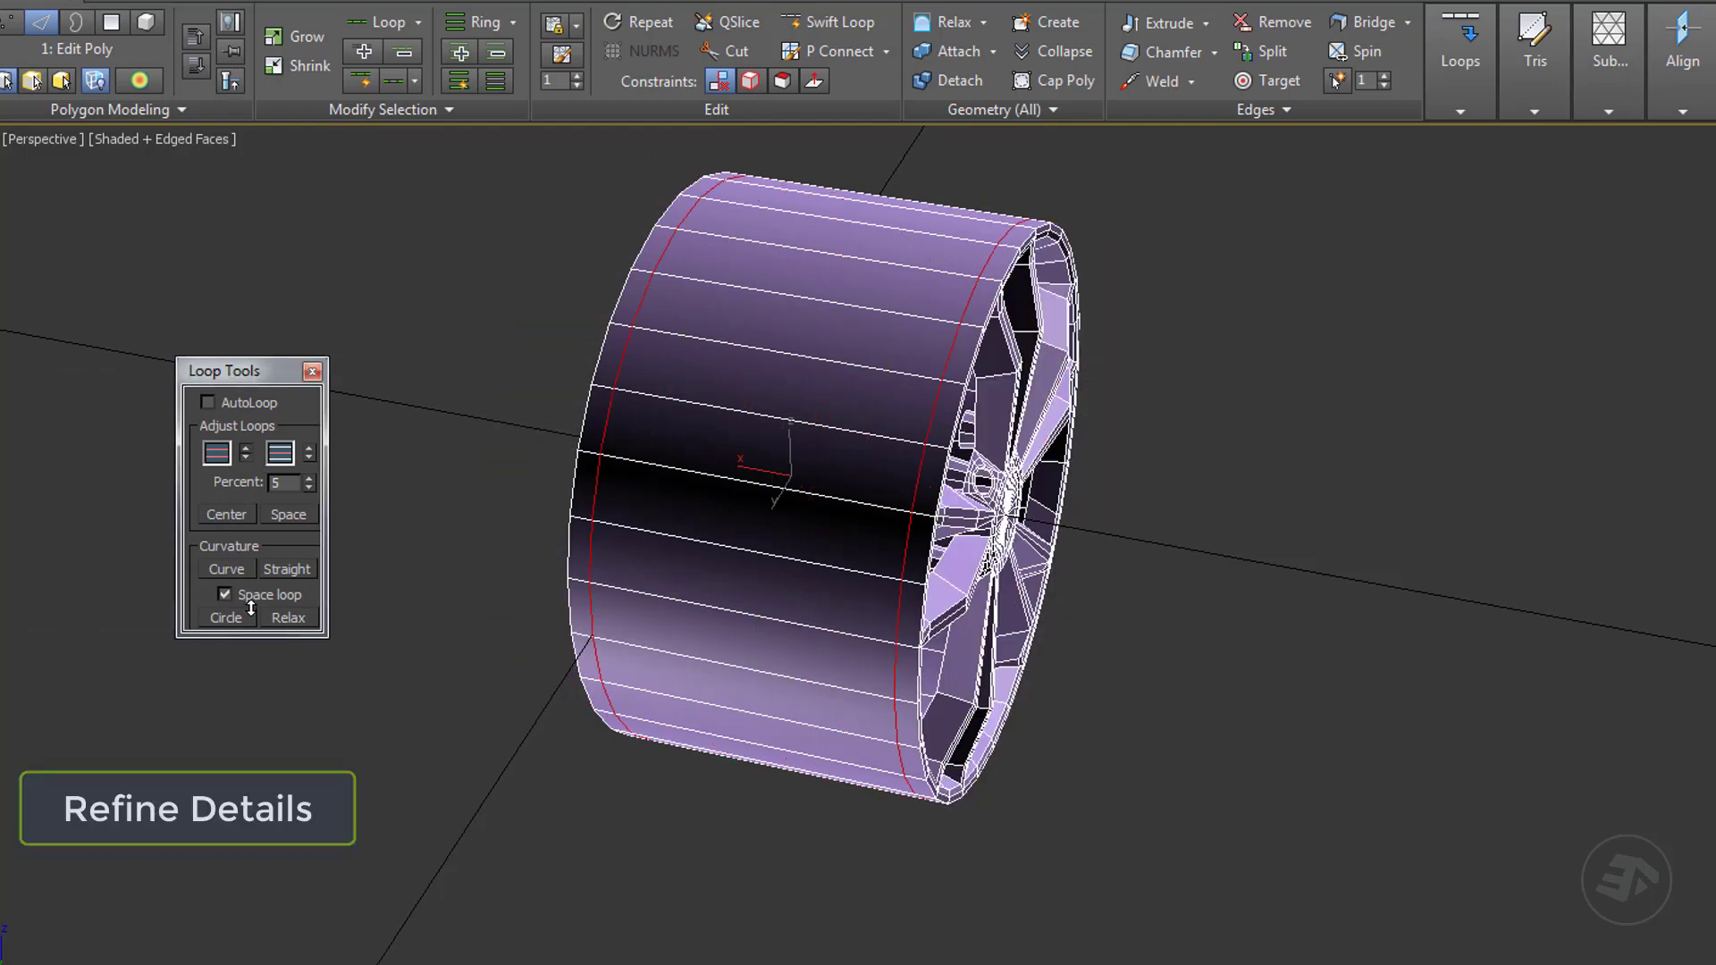
Undo the last edge loop change and scale the two loops around the outer barrel inward, narrowing it between flared ends.
alt+middle_drag(750, 446, 739, 395)
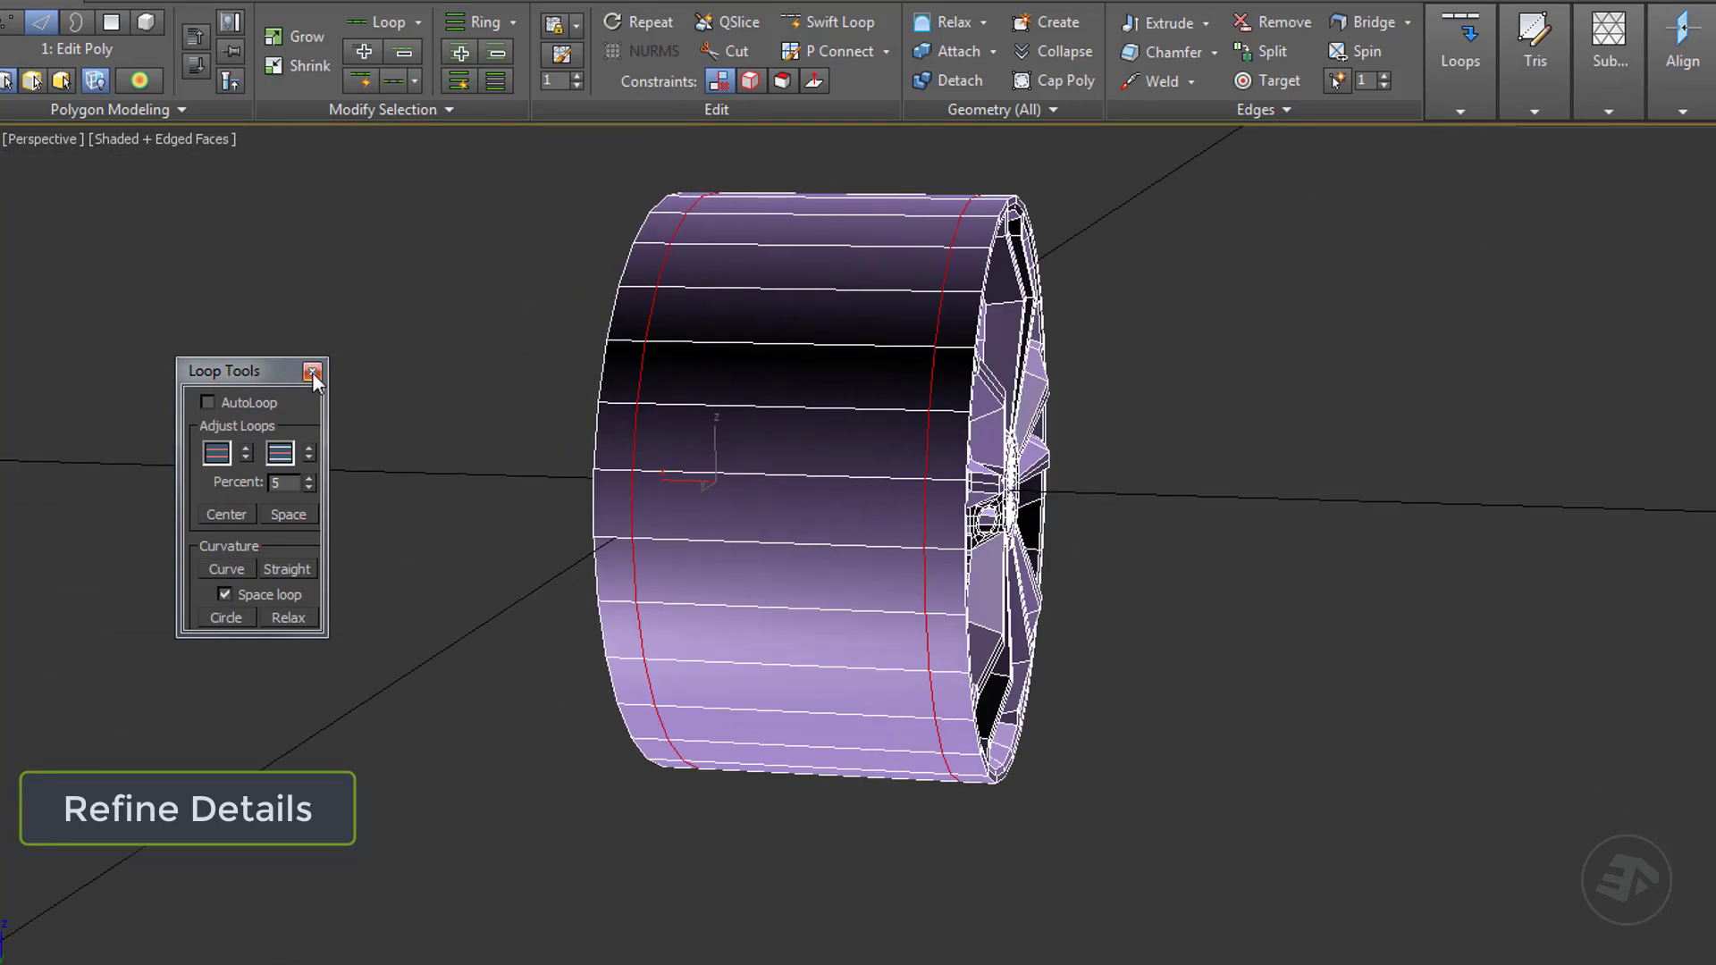
alt+middle_drag(1001, 444, 830, 483)
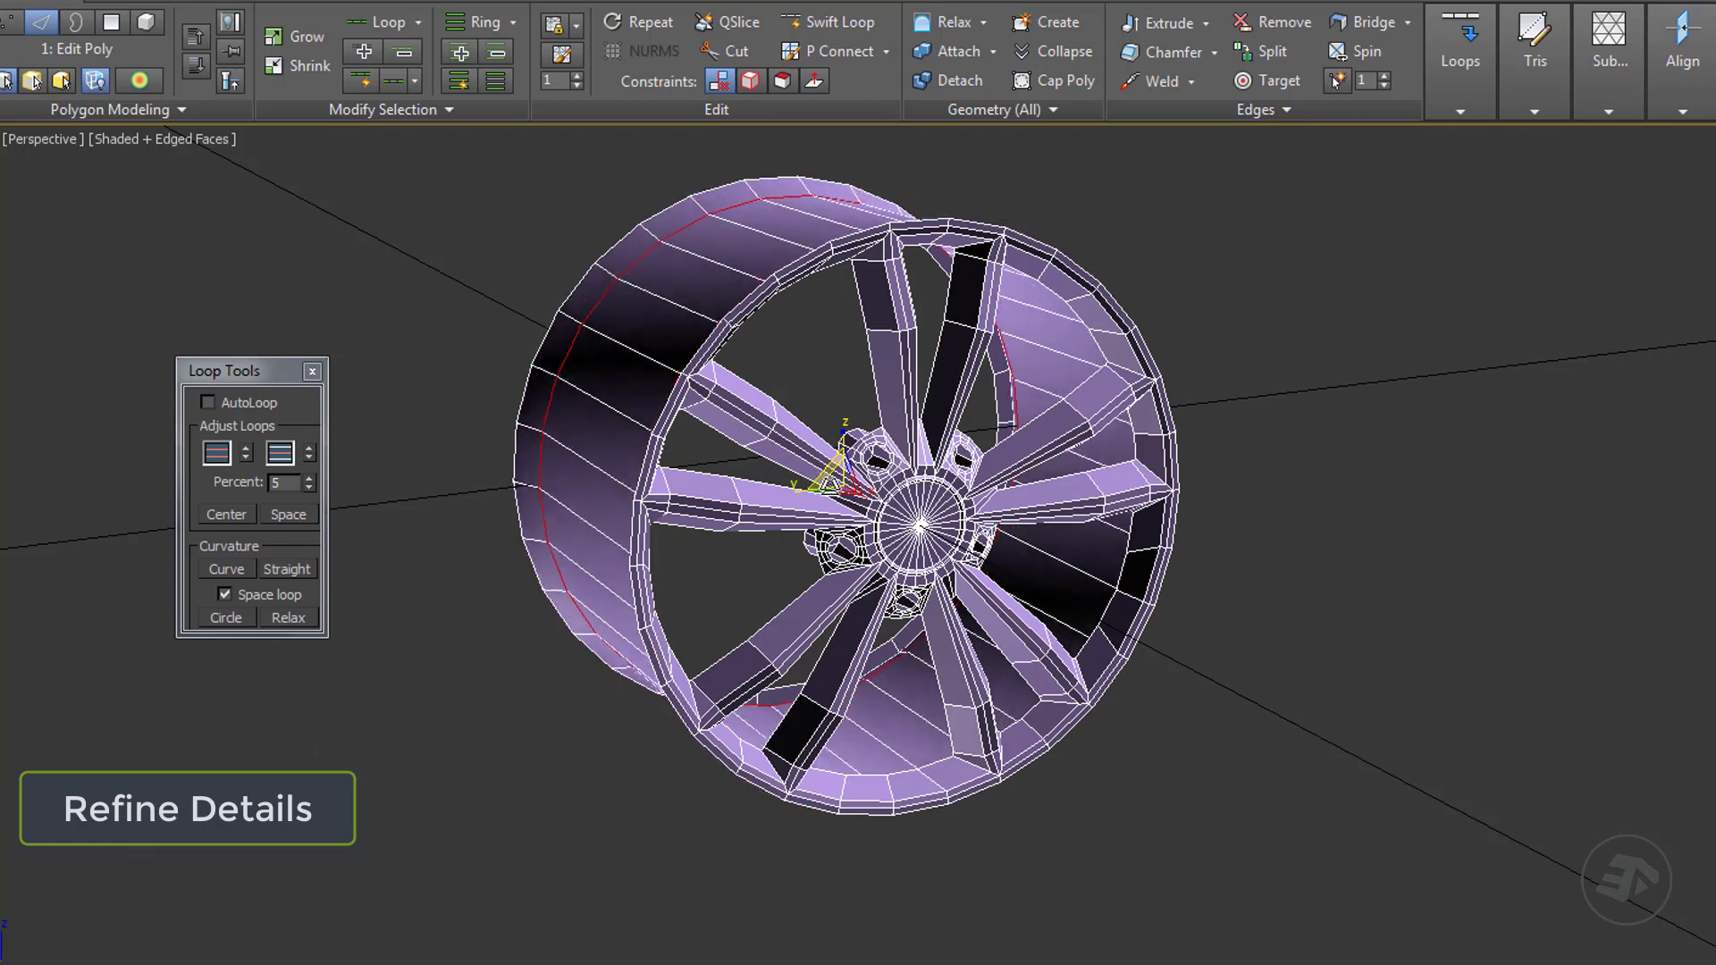
key(ctrl+z)
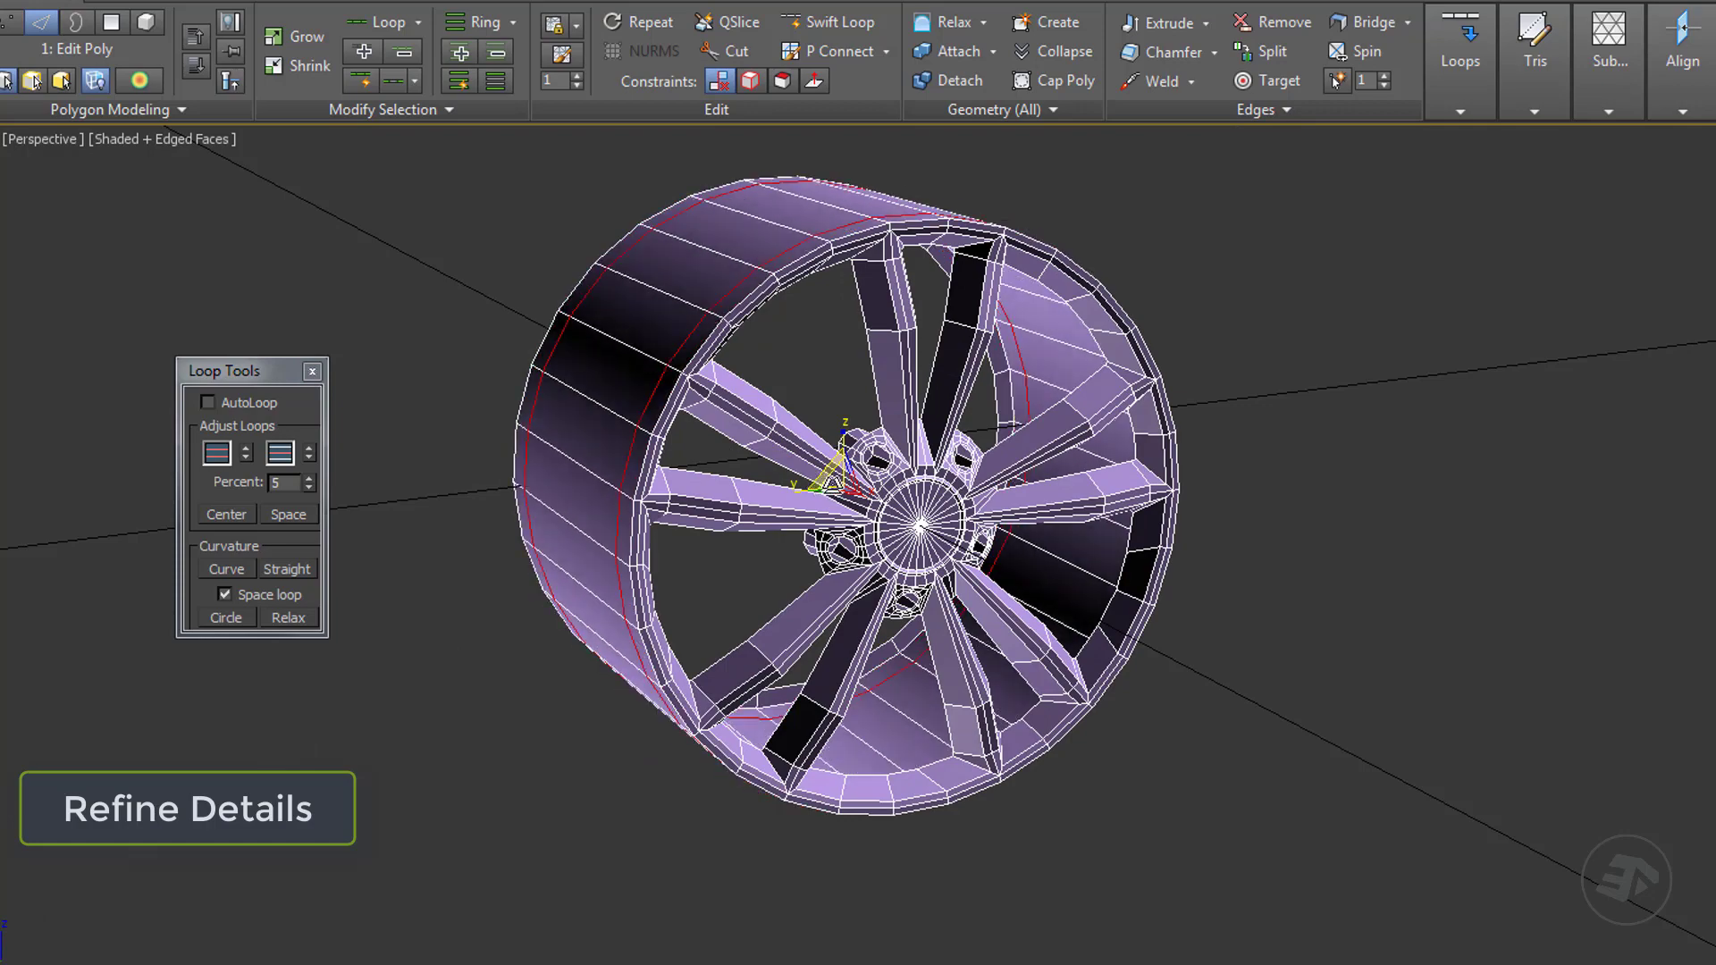
key(ctrl+x)
drag(724, 480, 724, 484)
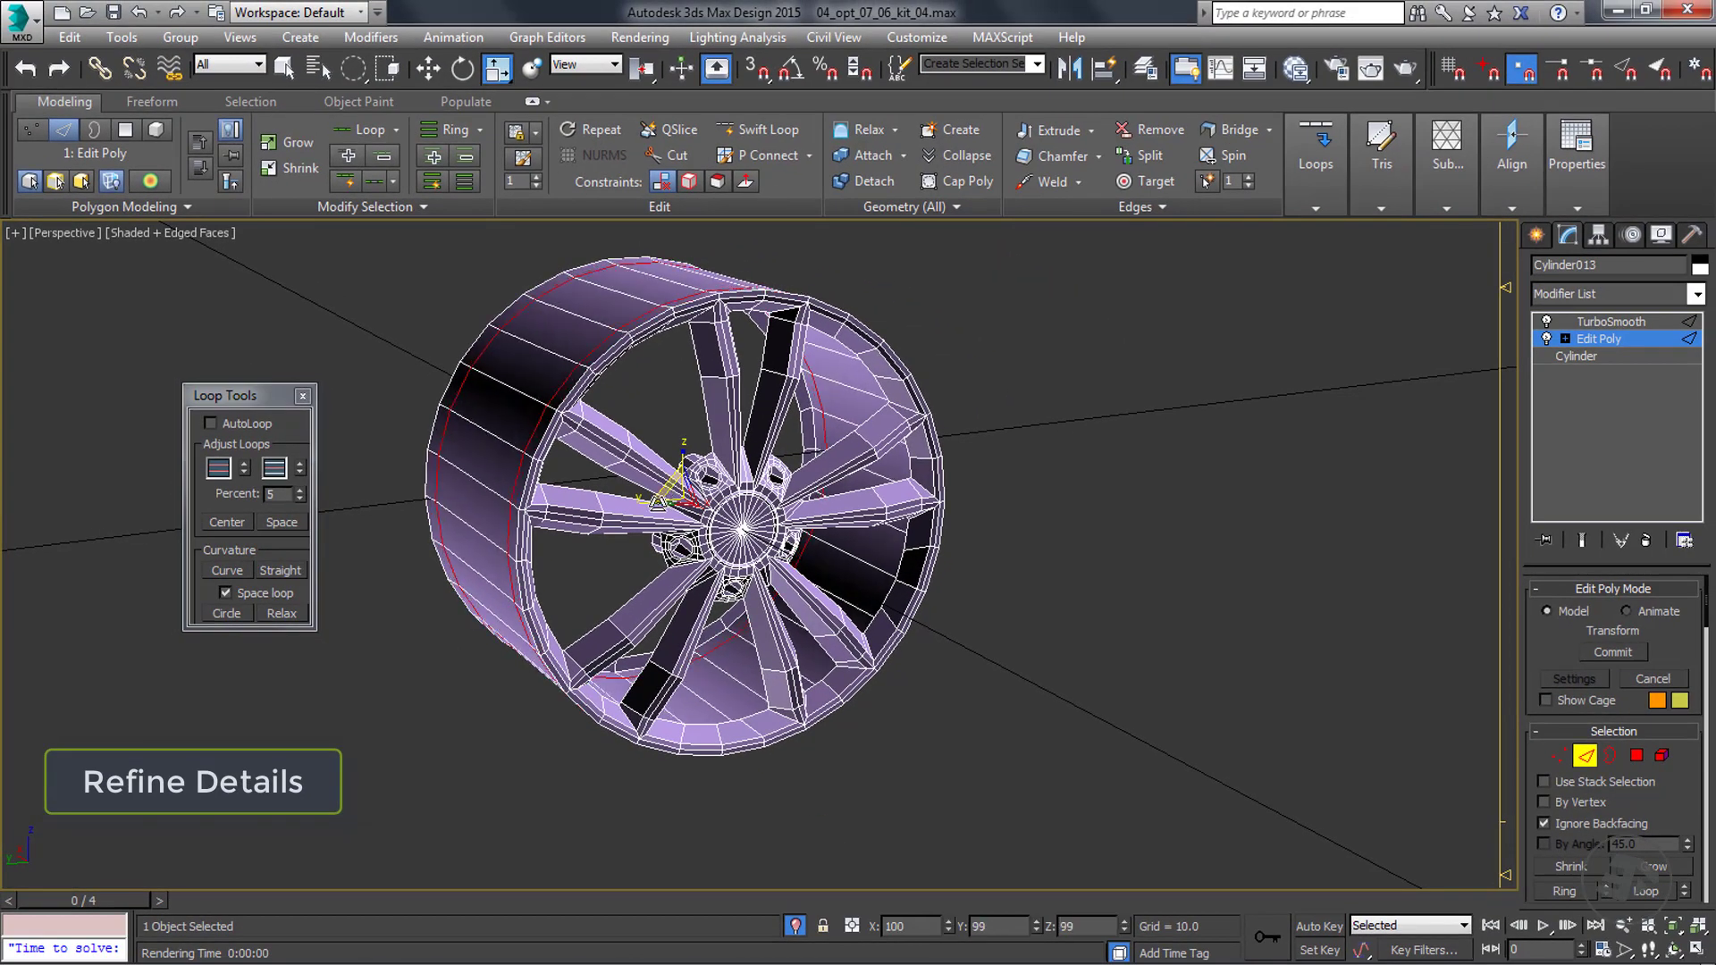
alt+middle_drag(536, 393, 727, 314)
Select the polygon band around the middle of the barrel and detach it as a separate element.
key(q)
key(4)
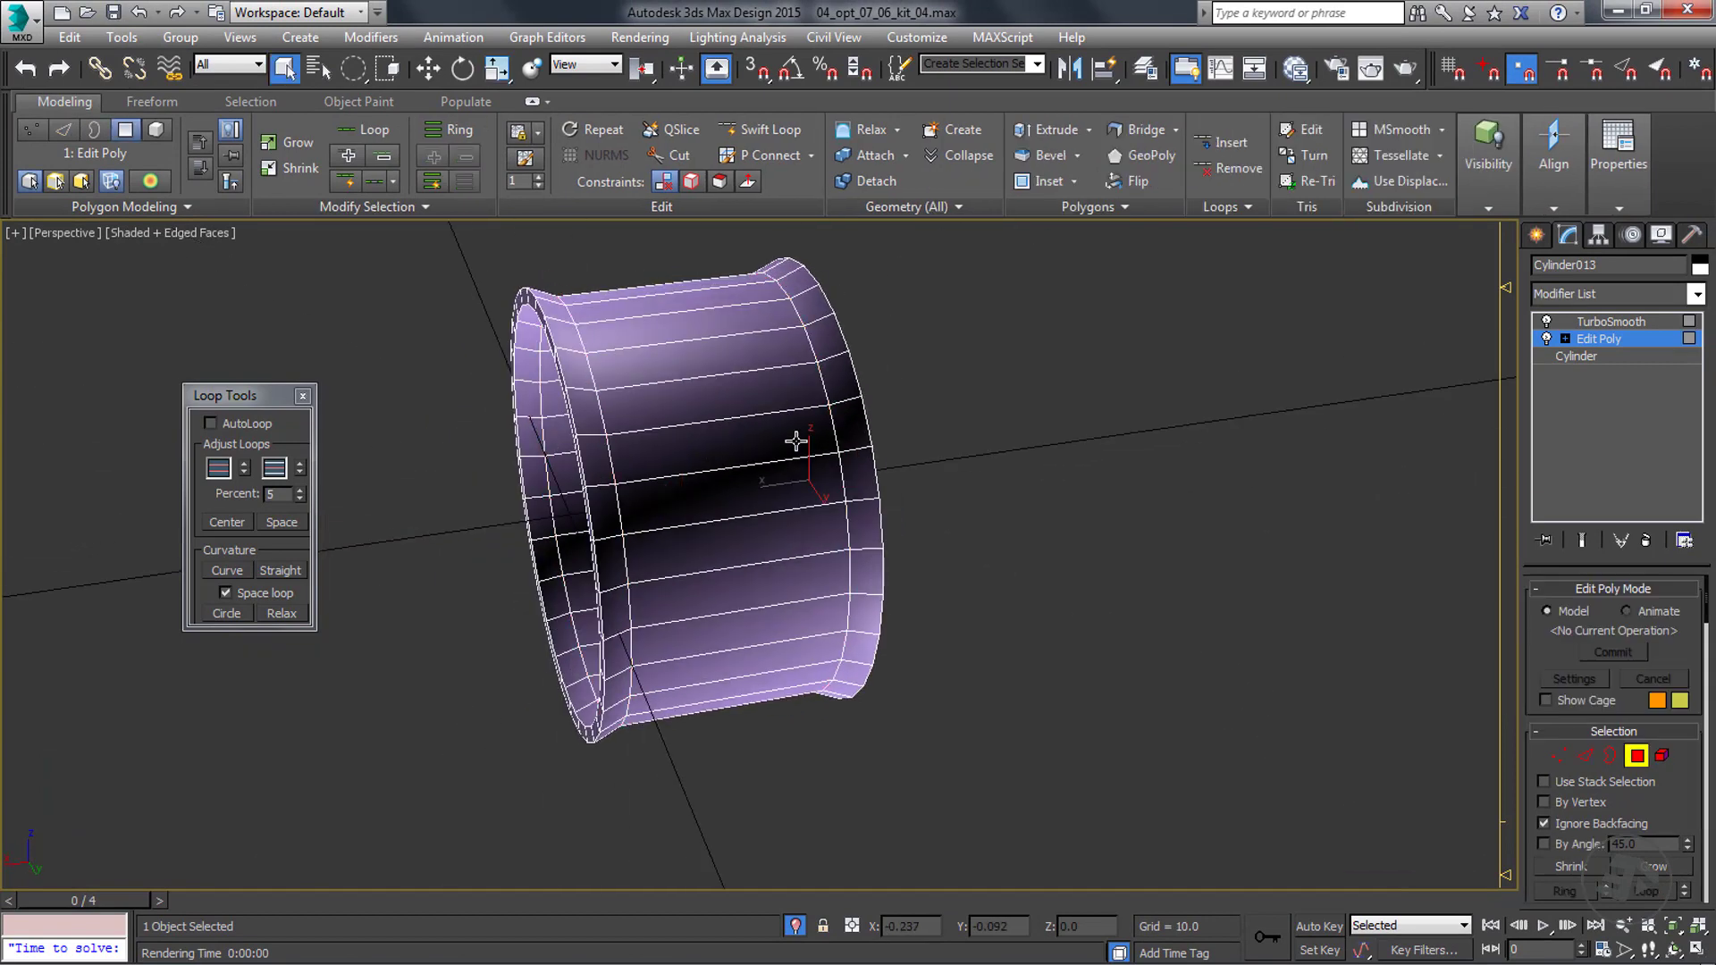
click(790, 437)
shift+click(754, 410)
key(alt+d)
click(857, 497)
click(944, 502)
Select the flared polygon ring at the barrel's spoke-side end and detach it as an element.
alt+middle_drag(838, 525, 811, 518)
click(838, 527)
shift+click(832, 483)
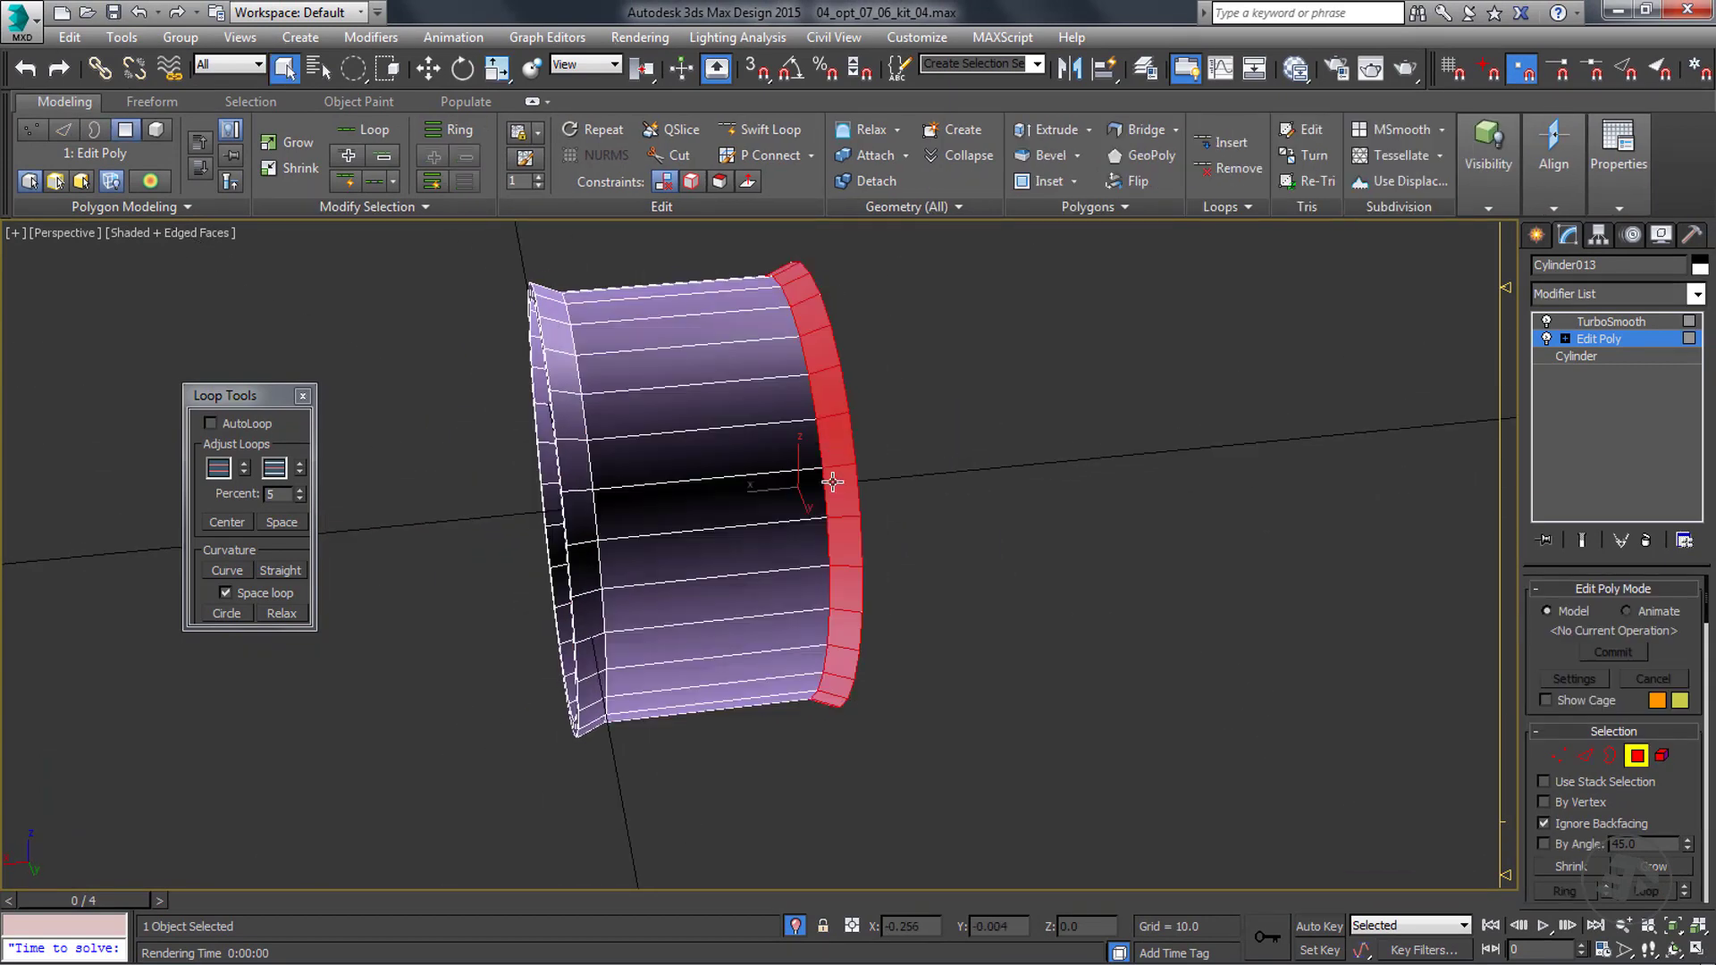
key(alt+d)
click(931, 498)
Select the flared polygon ring at the barrel's open rear end and detach it as an element.
alt+middle_drag(930, 497, 517, 464)
click(512, 412)
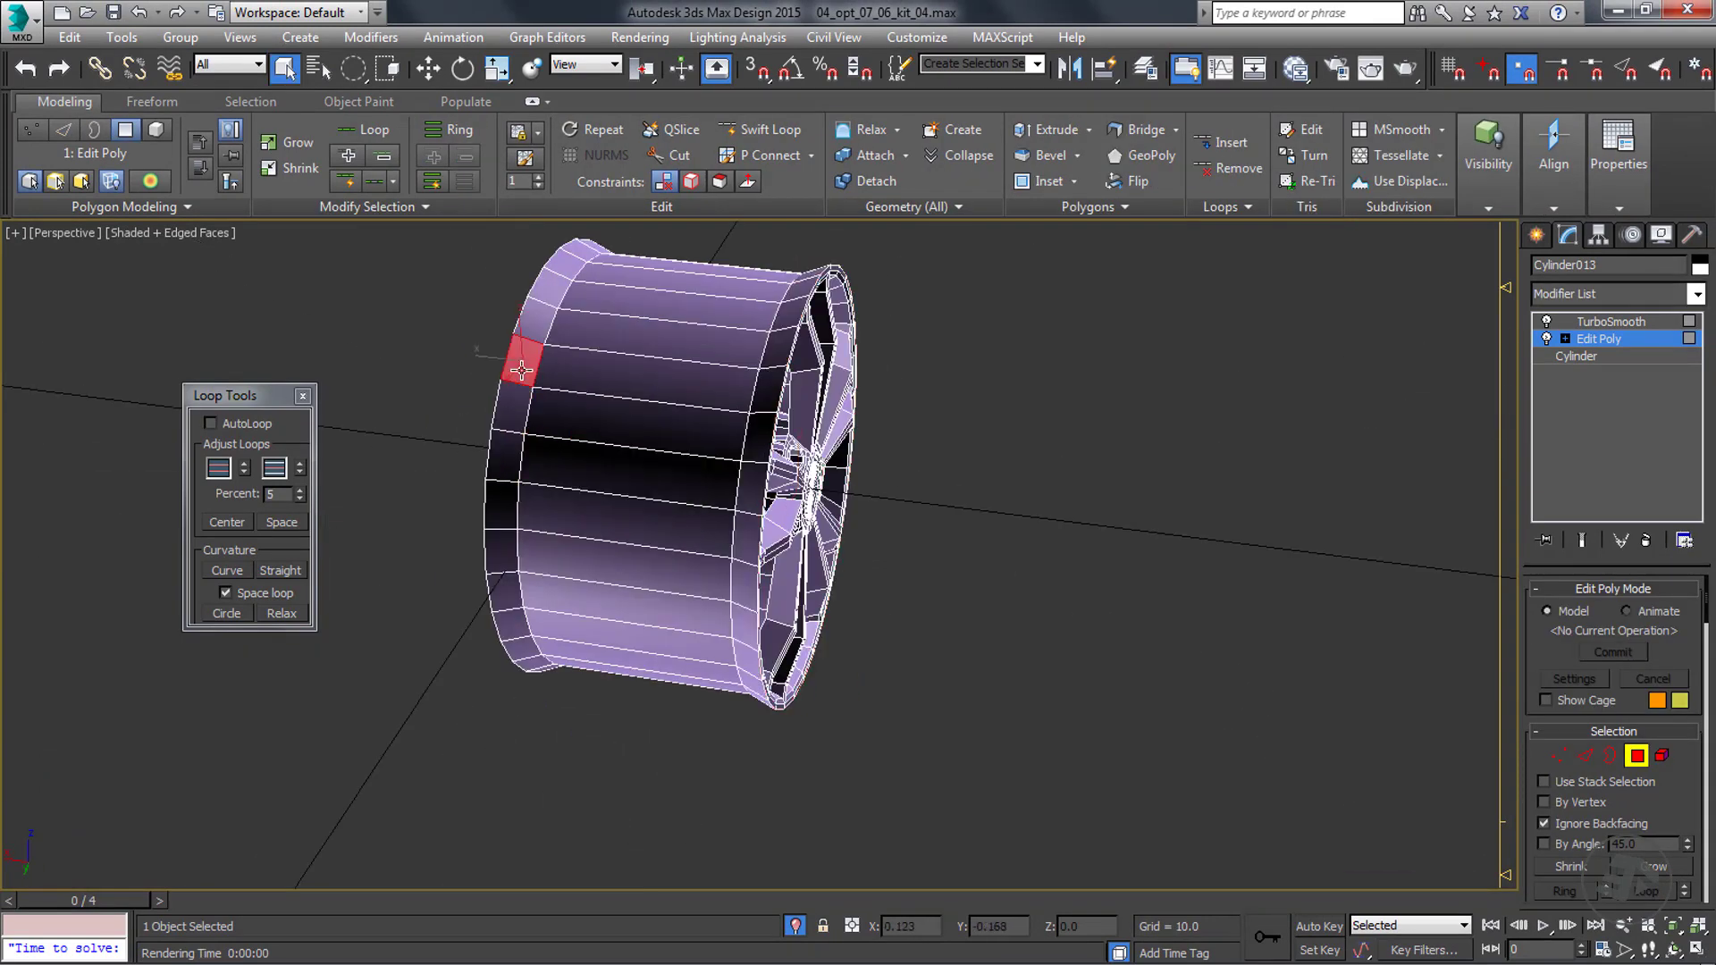
shift+click(535, 323)
key(alt+d)
click(926, 501)
Preview the wheel smoothed to examine the barrel and spokes.
alt+middle_drag(926, 535, 742, 550)
key(alt+s)
alt+middle_drag(865, 569, 822, 619)
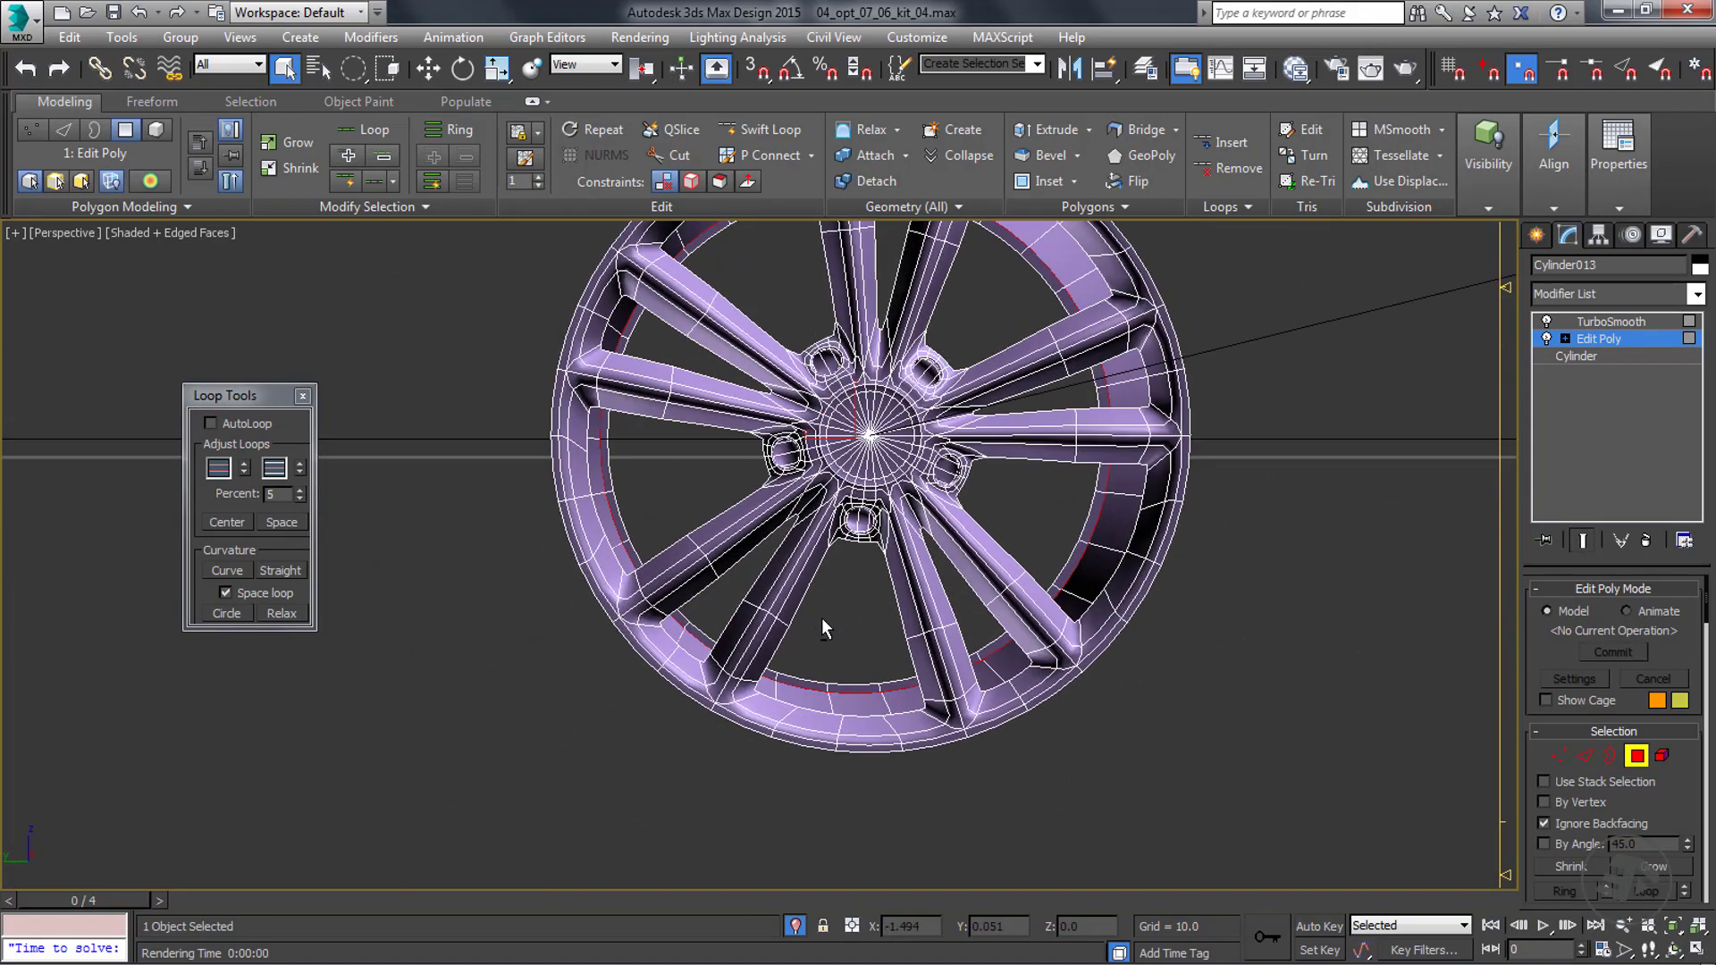
scroll(822, 618, up, 5)
Select the short cross edges along one spoke and extend the selection to the similar edges on every spoke.
key(2)
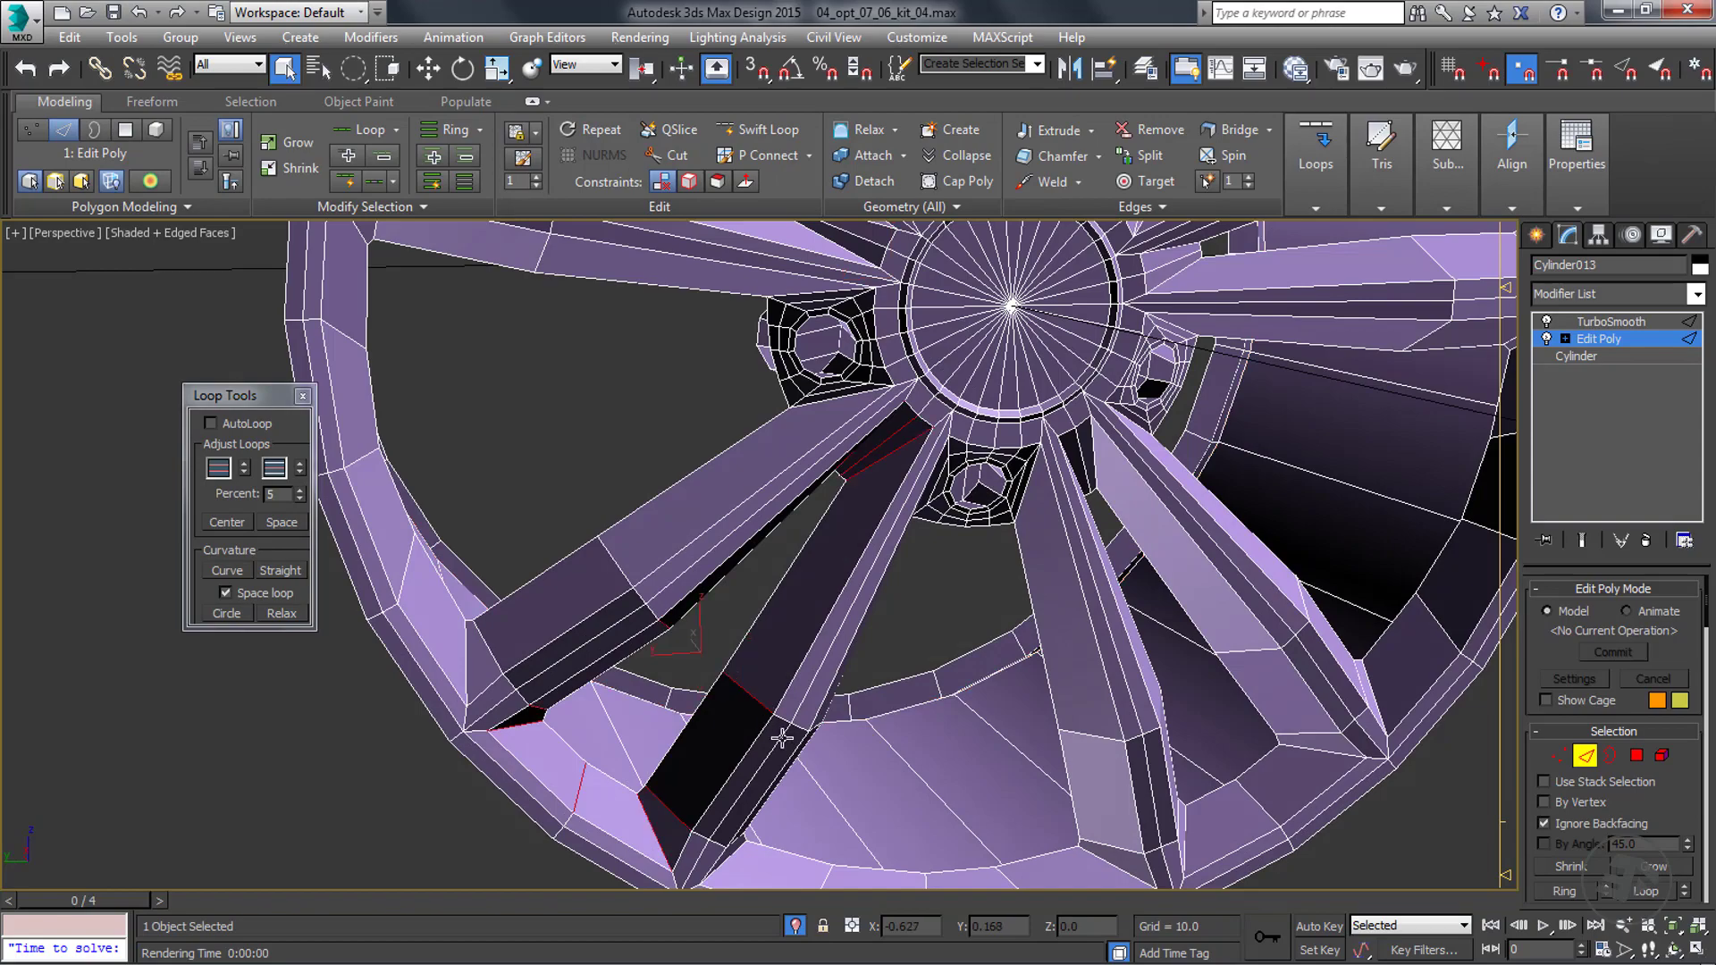
scroll(782, 737, down, 4)
click(371, 207)
click(334, 268)
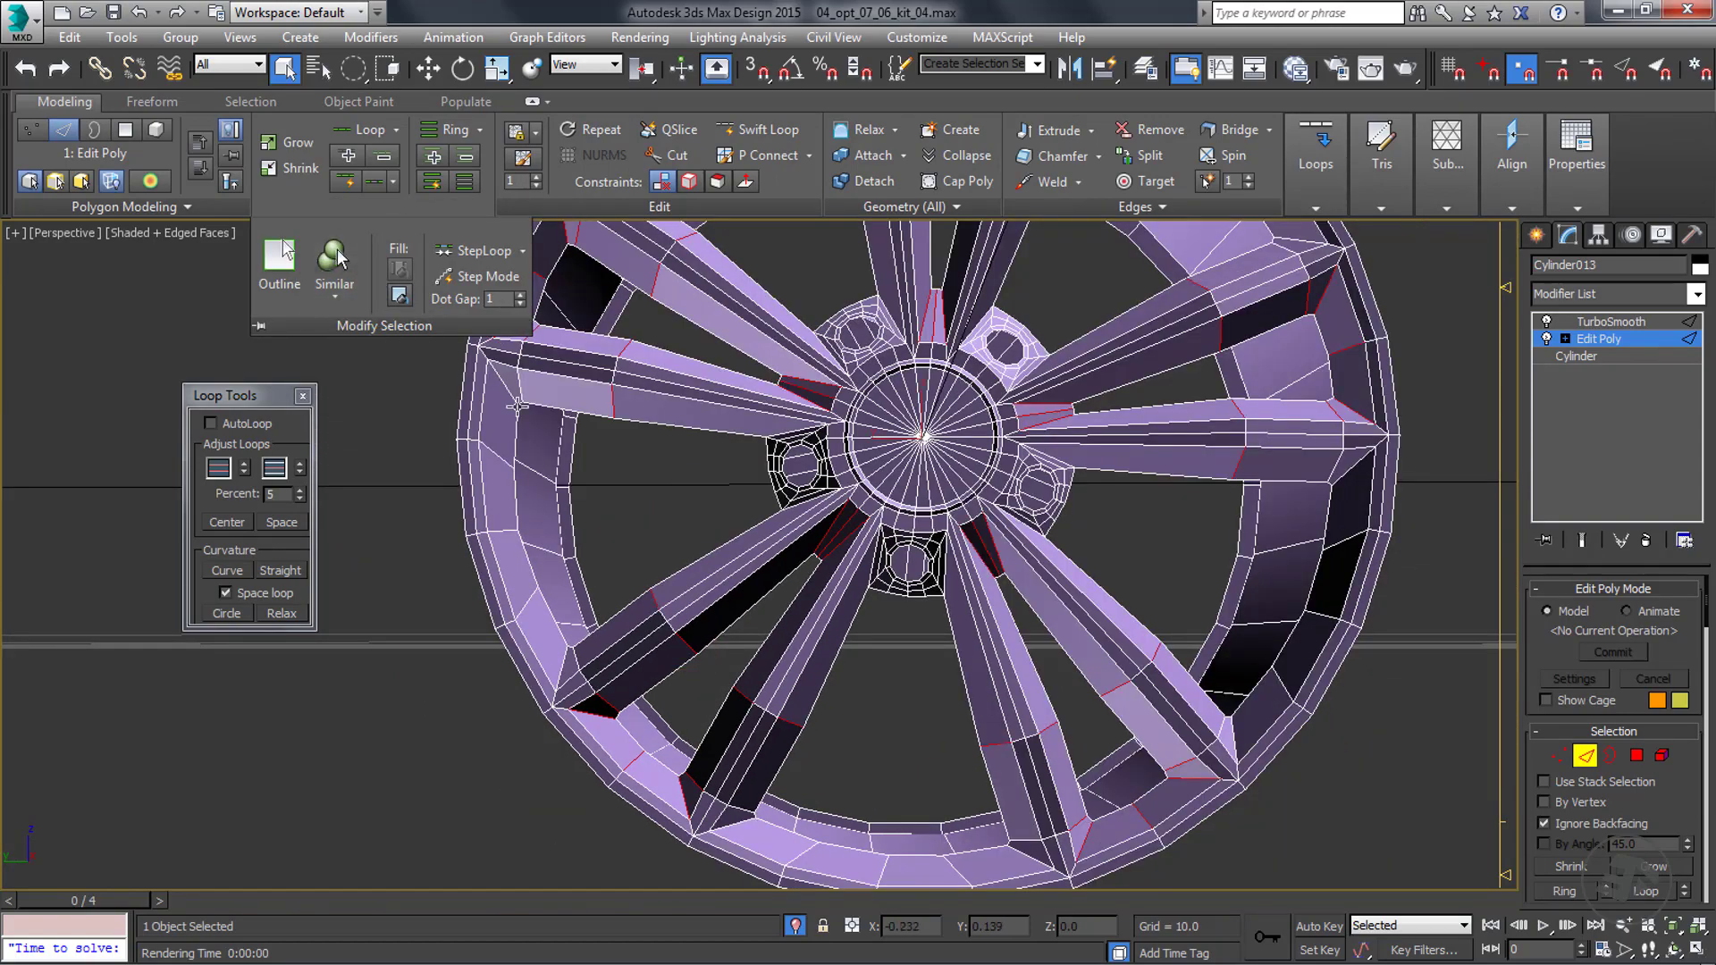
scroll(742, 519, down, 5)
alt+middle_drag(742, 518, 786, 541)
scroll(786, 542, up, 4)
Switch to expert mode, close Loop Tools and connect the selected spoke edges with new lengthwise edges.
key(ctrl+x)
alt+middle_drag(984, 533, 945, 594)
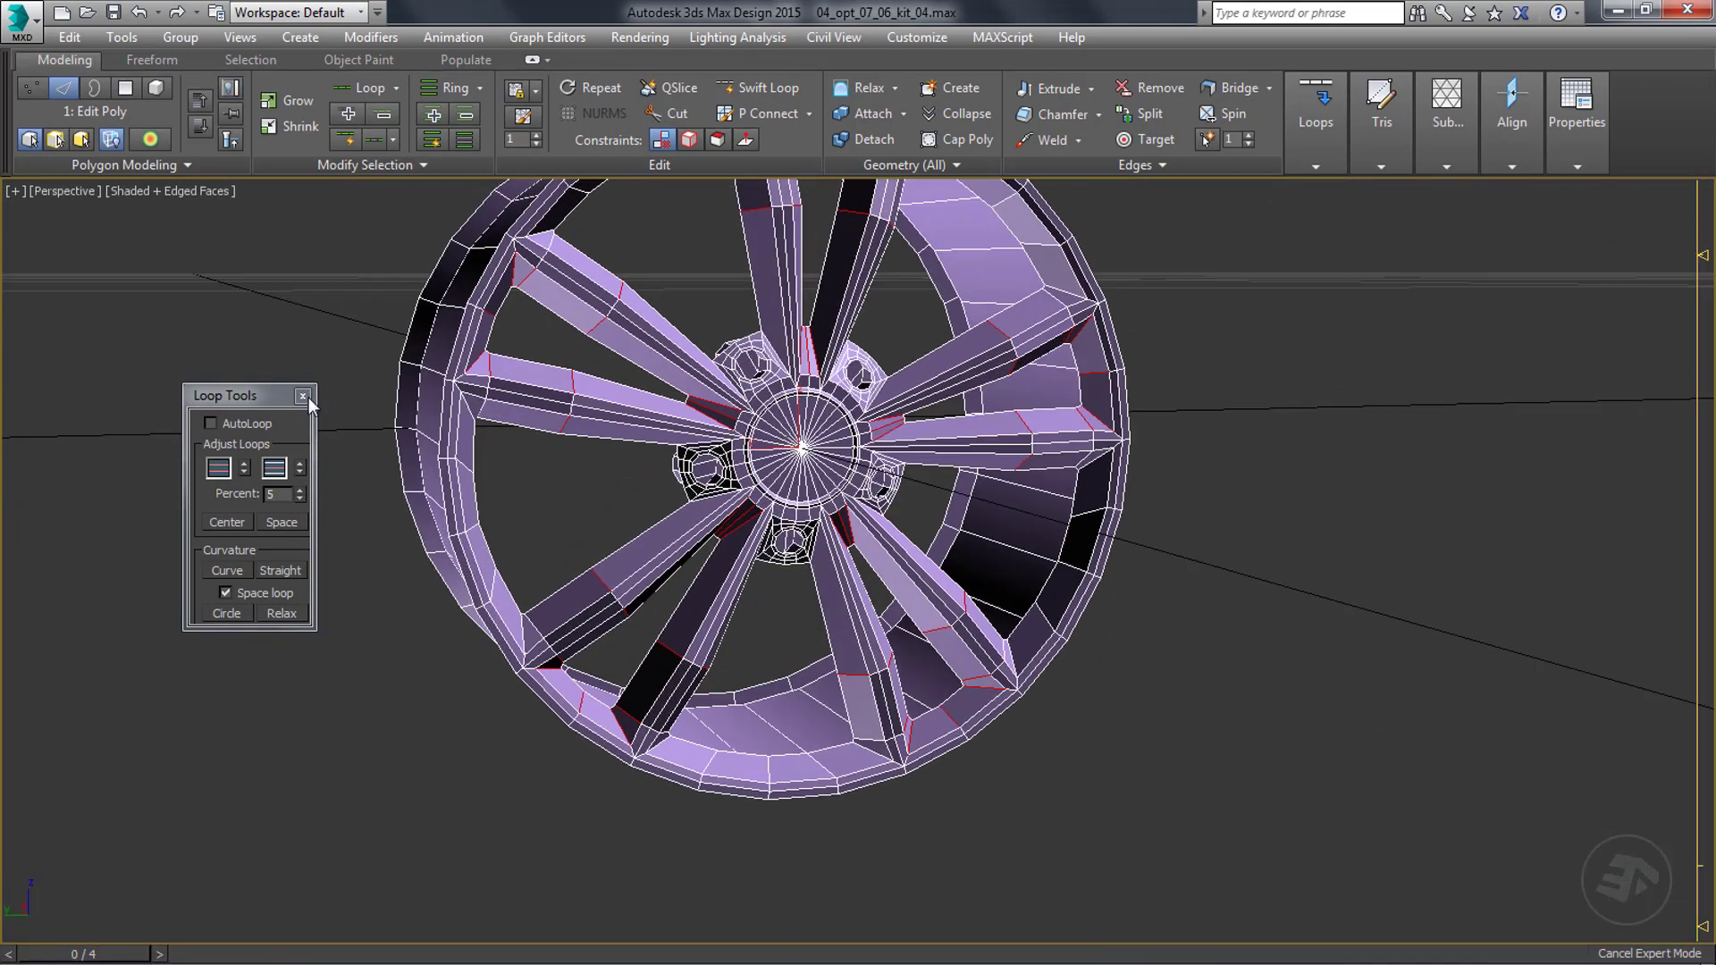
click(306, 396)
key(ctrl+shift+e)
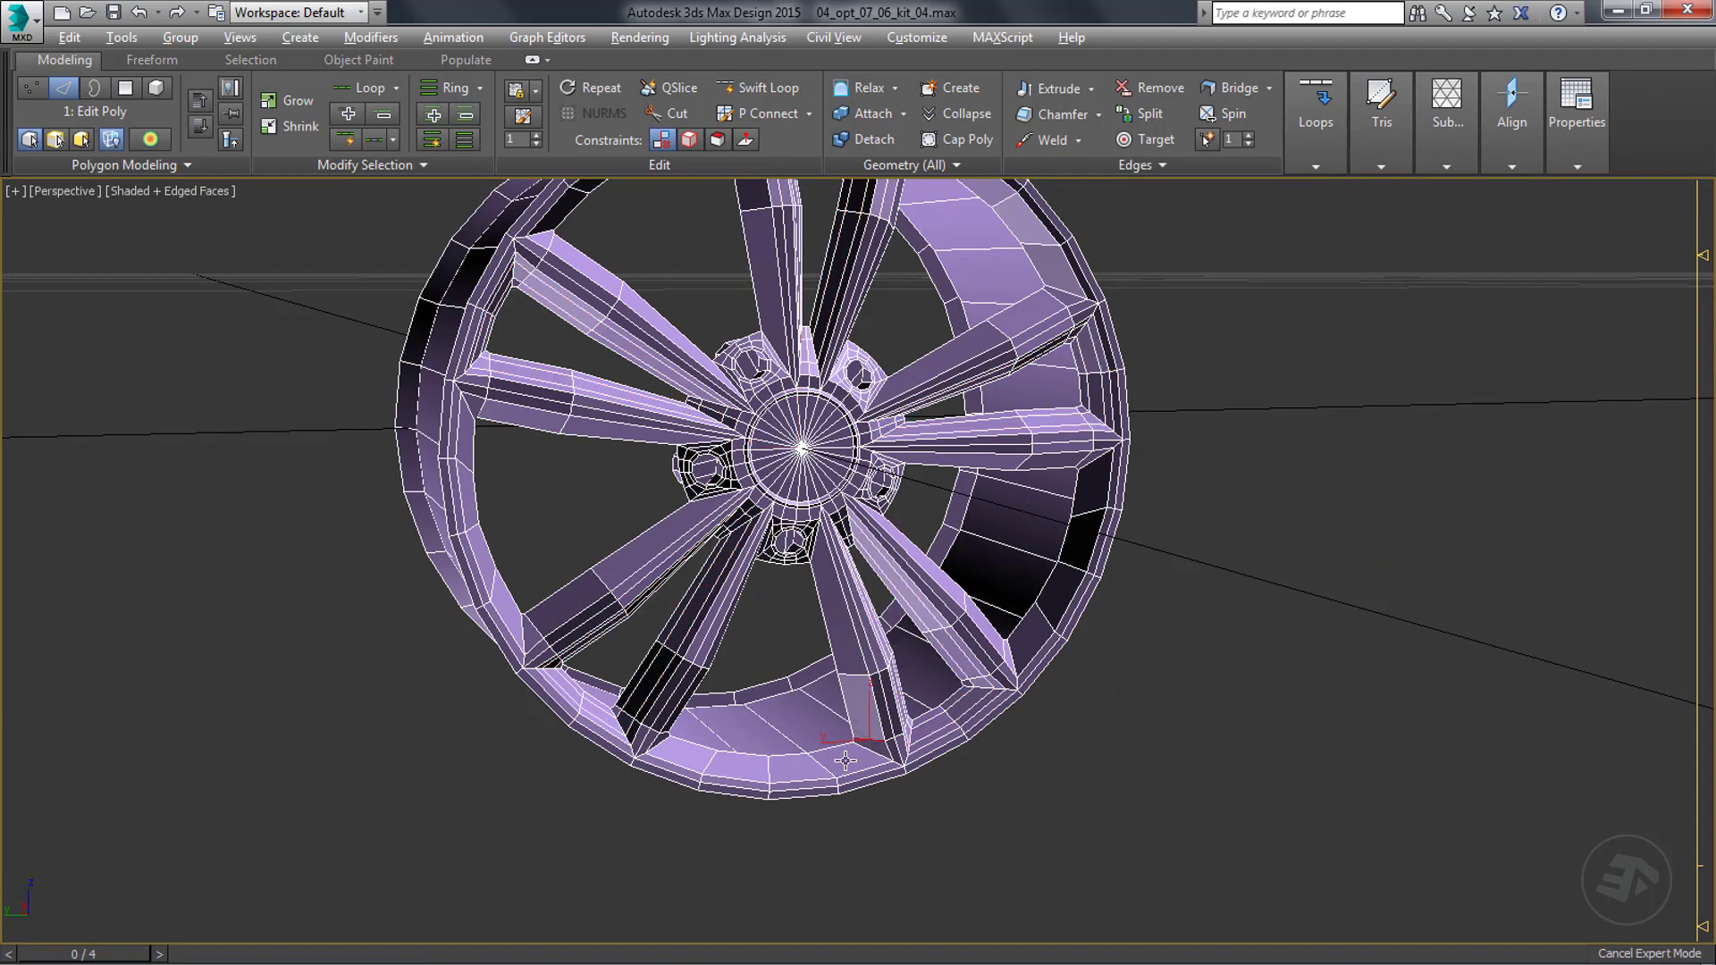
Connect the matching cross edges on the opposite flank of every spoke with another set of lengthwise edges.
middle_drag(382, 498, 367, 521)
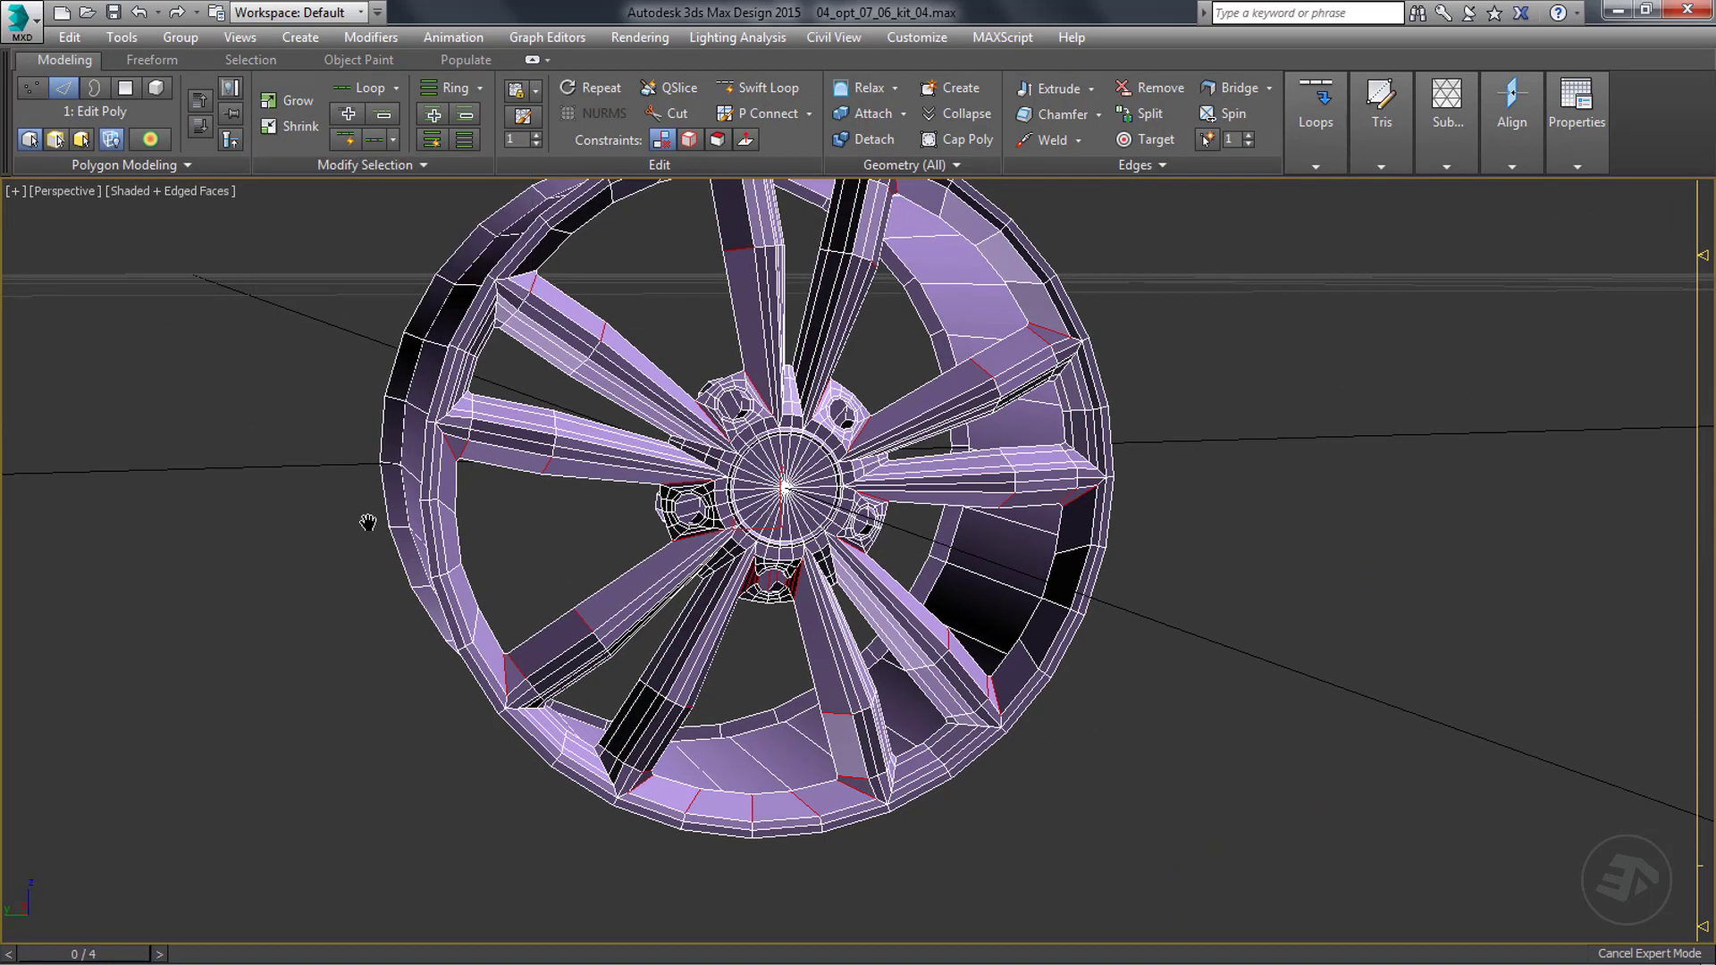
alt+middle_drag(490, 501, 809, 527)
key(e)
Render the wheel to examine the sharpened spokes, then close the render window.
scroll(768, 529, down, 2)
key(F9)
click(1437, 274)
Select the narrow front strip of one spoke and the similar strips on all spokes, and inset them by 0.002.
scroll(755, 447, up, 4)
alt+middle_drag(755, 447, 706, 341)
key(e)
key(4)
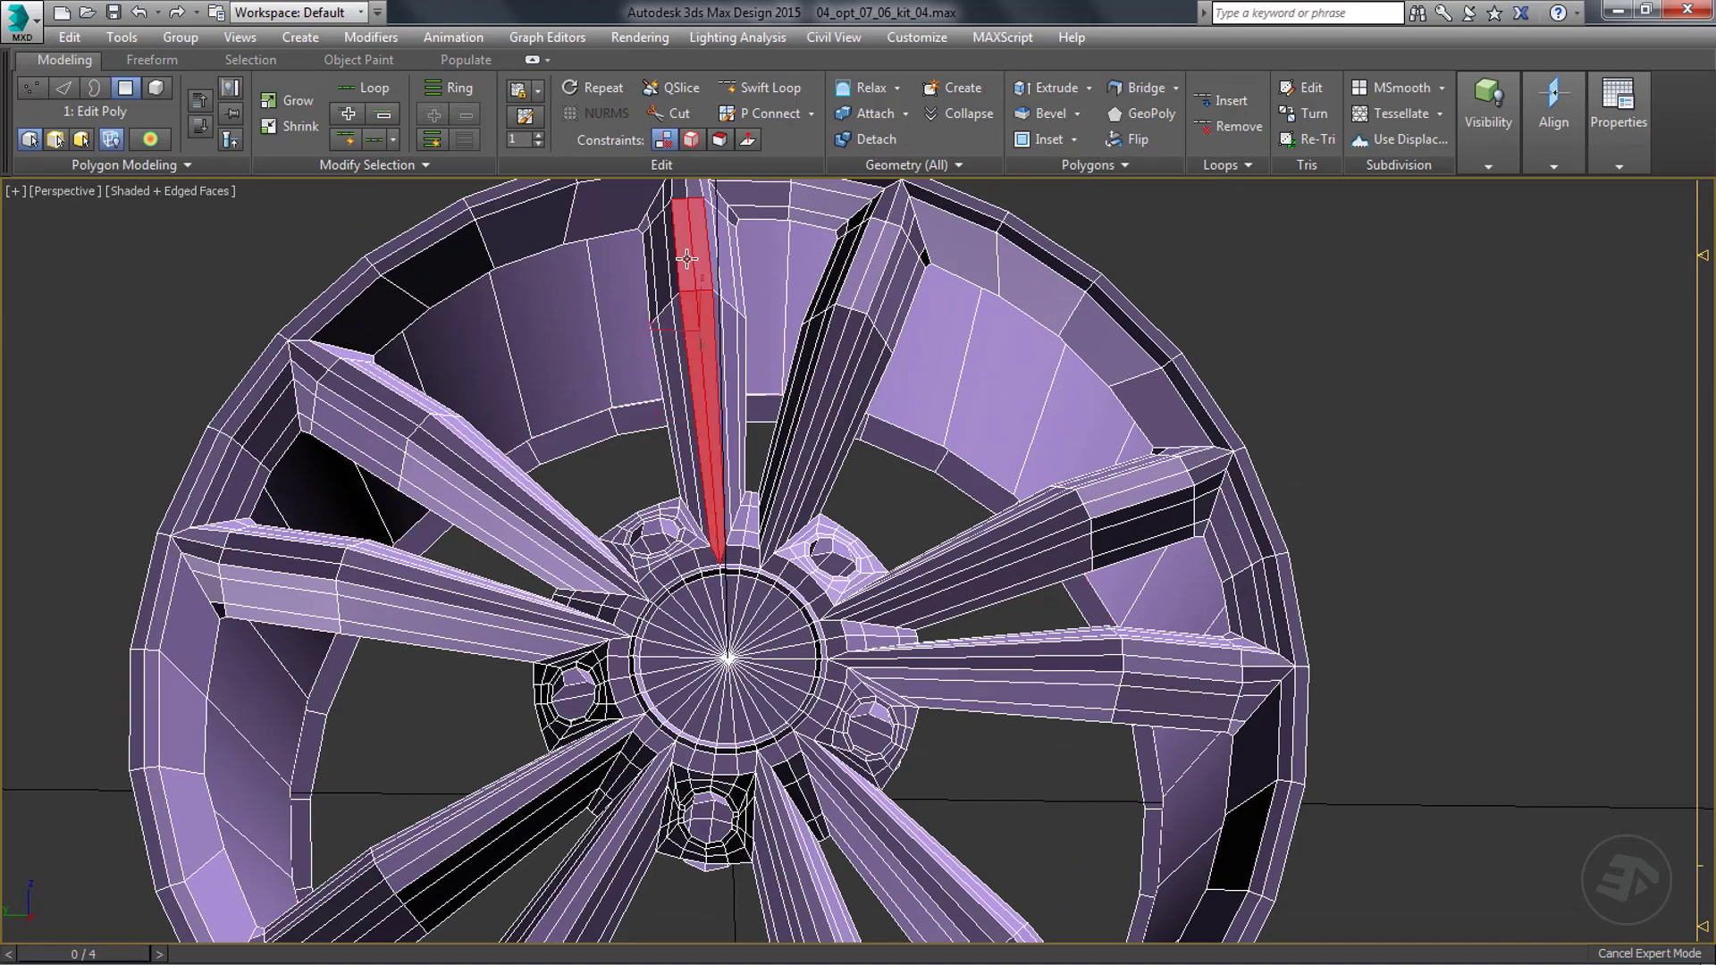
alt+middle_drag(686, 258, 536, 339)
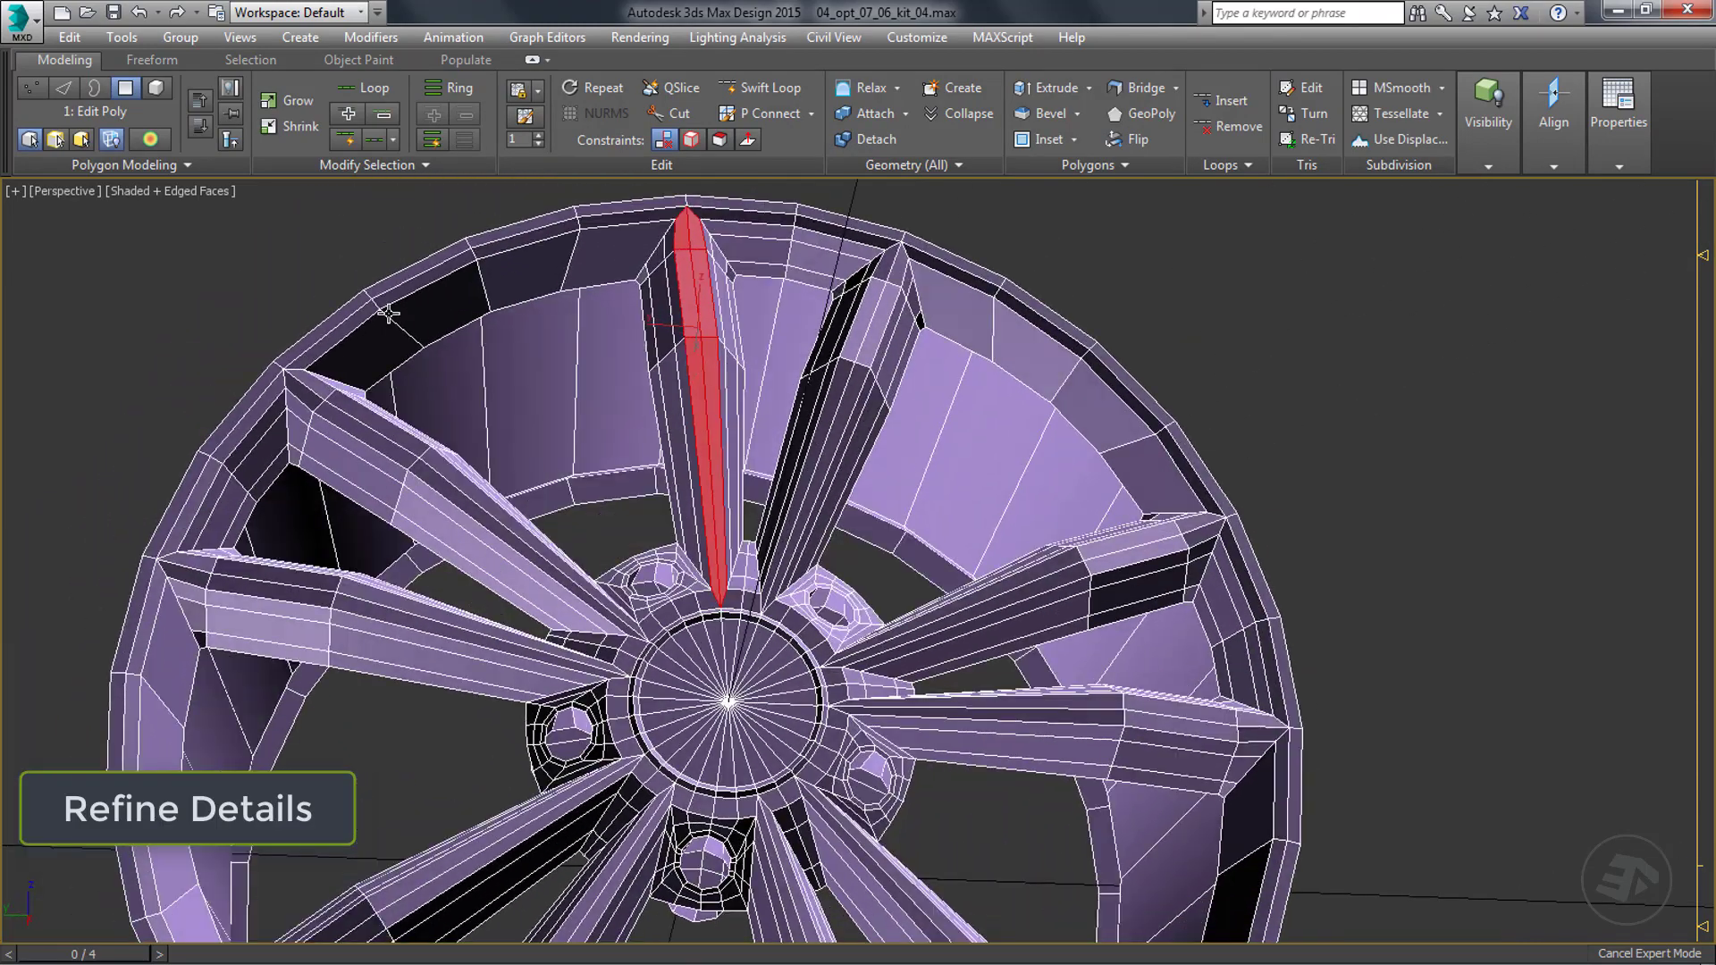
click(374, 165)
click(334, 223)
alt+middle_drag(581, 510, 733, 429)
shift+click(1048, 139)
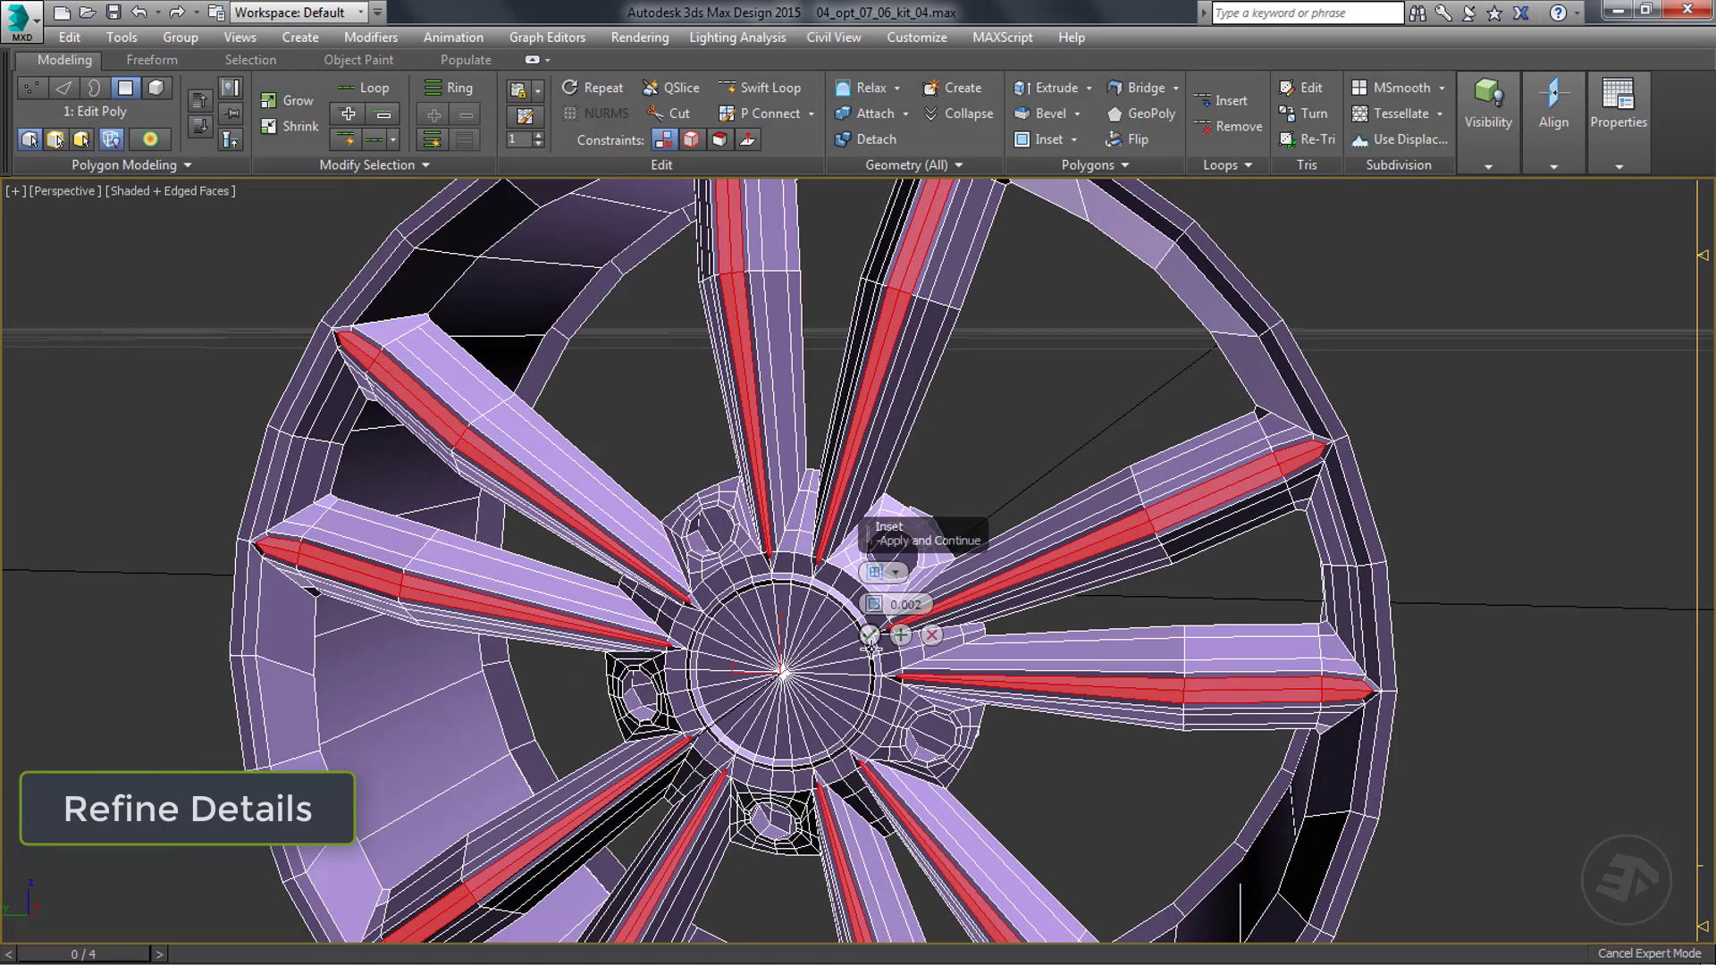
Preview the wheel smoothed and render it to examine the inset strips along the spokes.
scroll(723, 590, down, 3)
alt+middle_drag(831, 558, 773, 552)
key(F9)
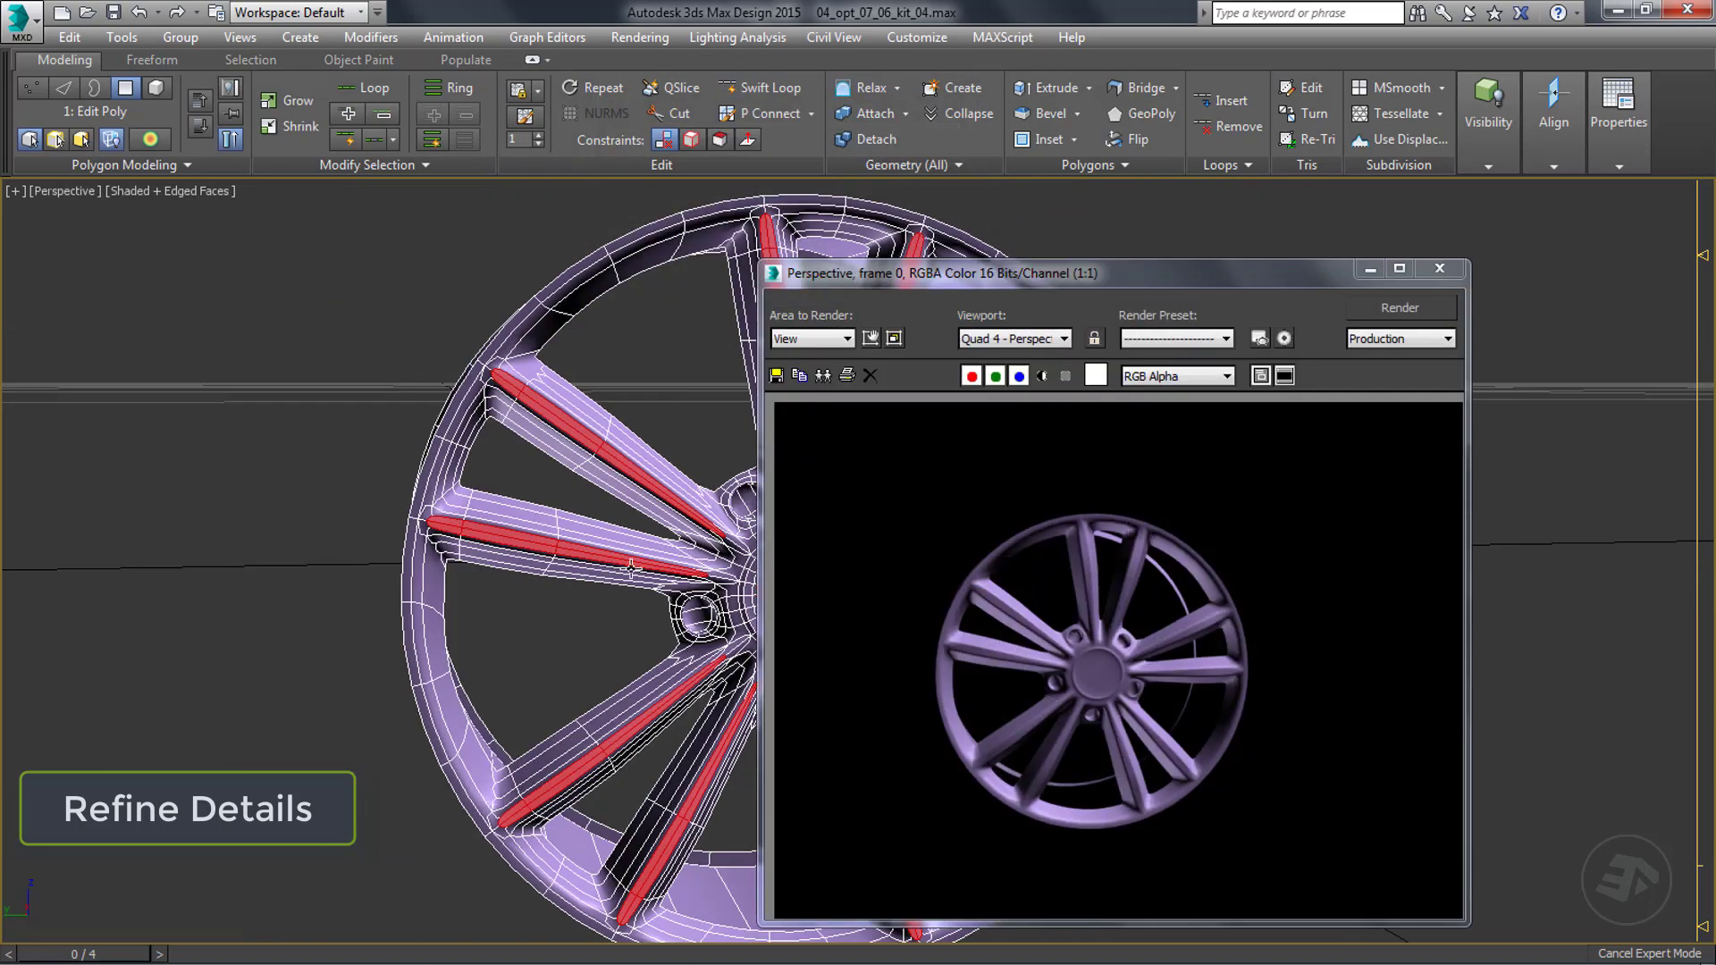
alt+middle_drag(631, 569, 900, 498)
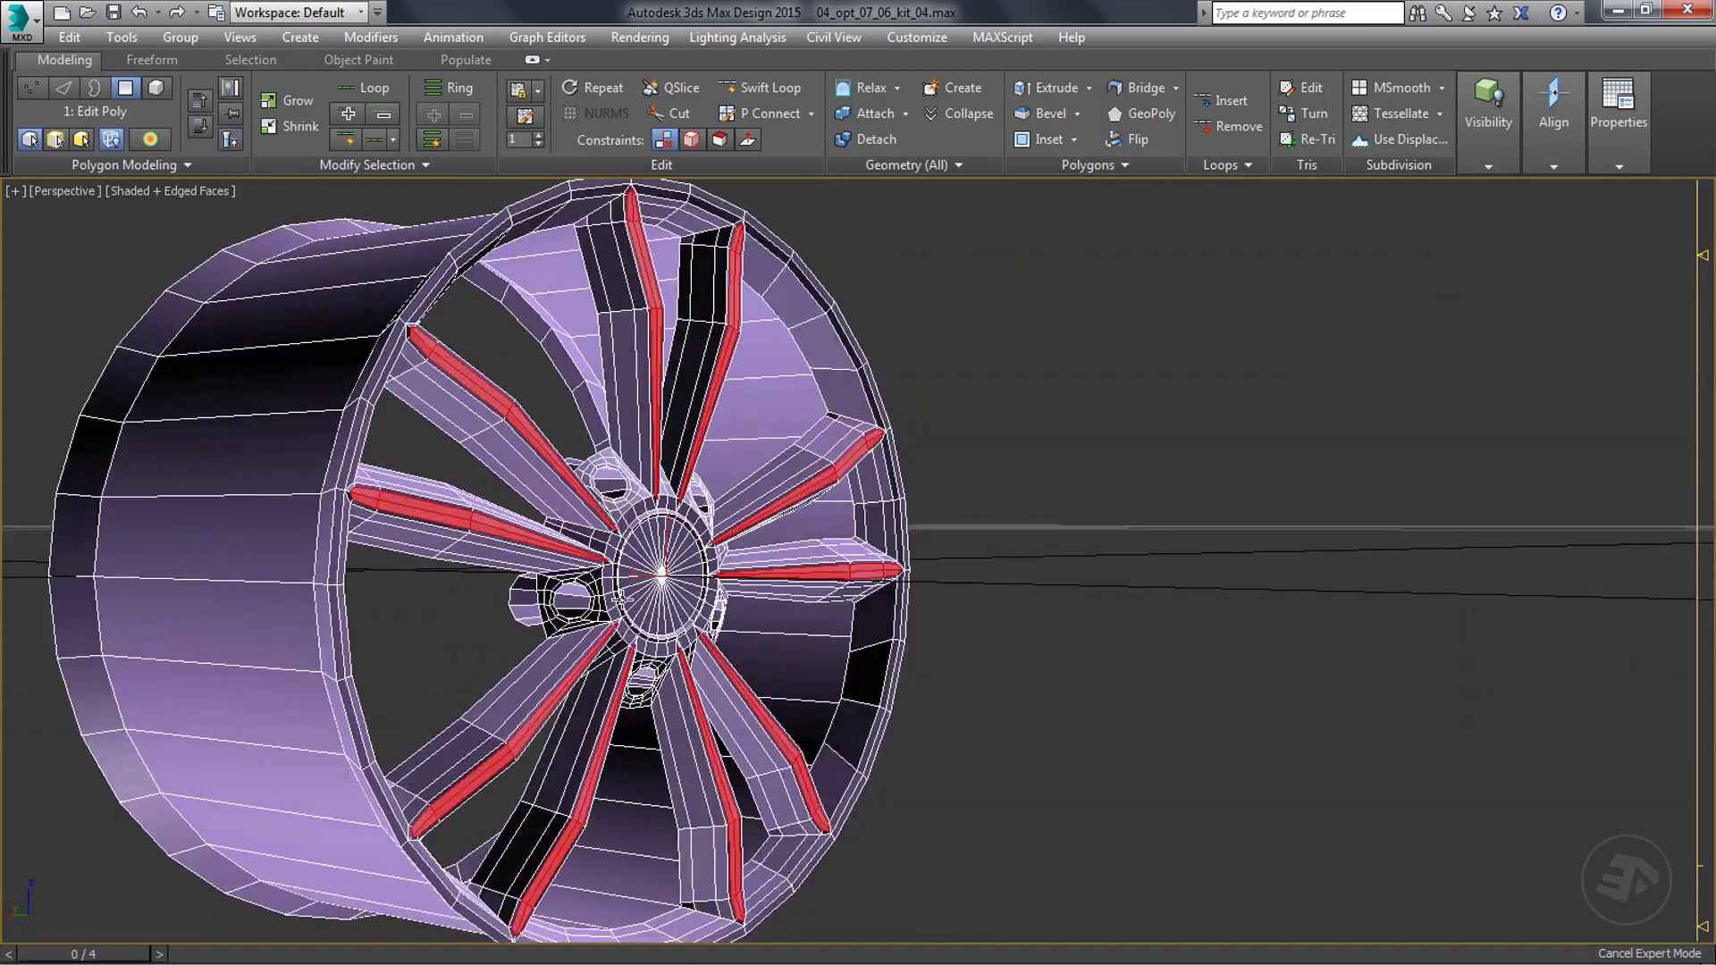
Select the outer edges of one lug plate beside the hub and extend the selection to similar edges.
scroll(592, 562, up, 5)
key(2)
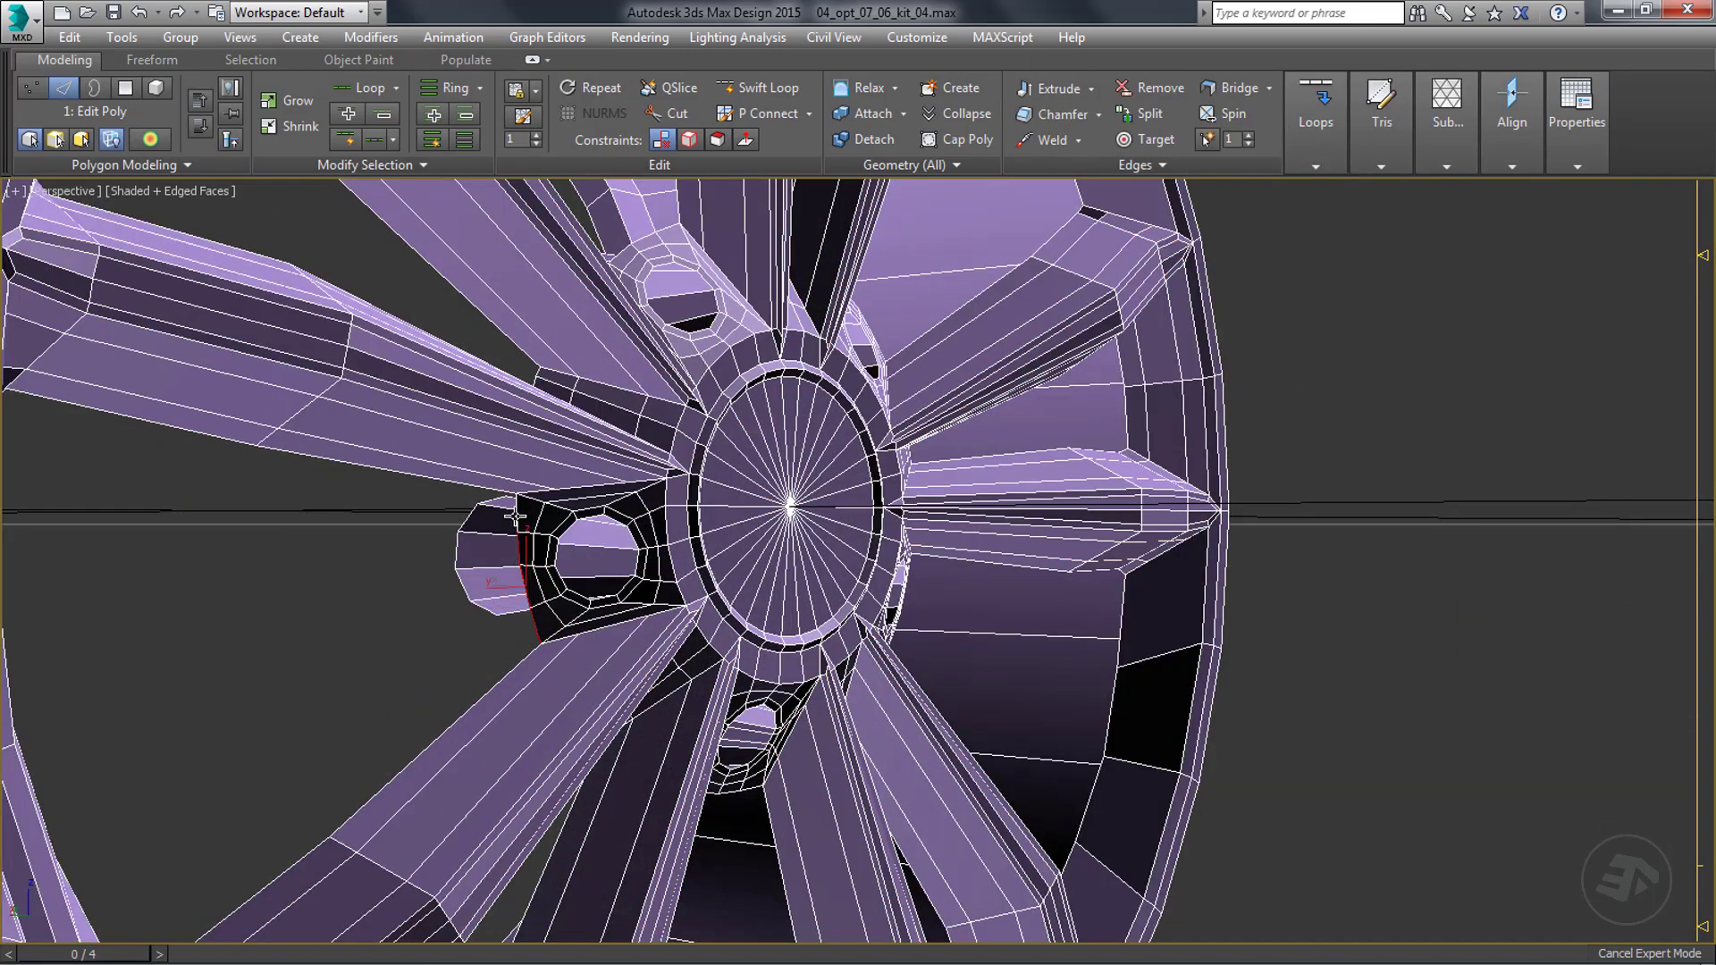
alt+middle_drag(546, 540, 510, 571)
scroll(534, 382, up, 3)
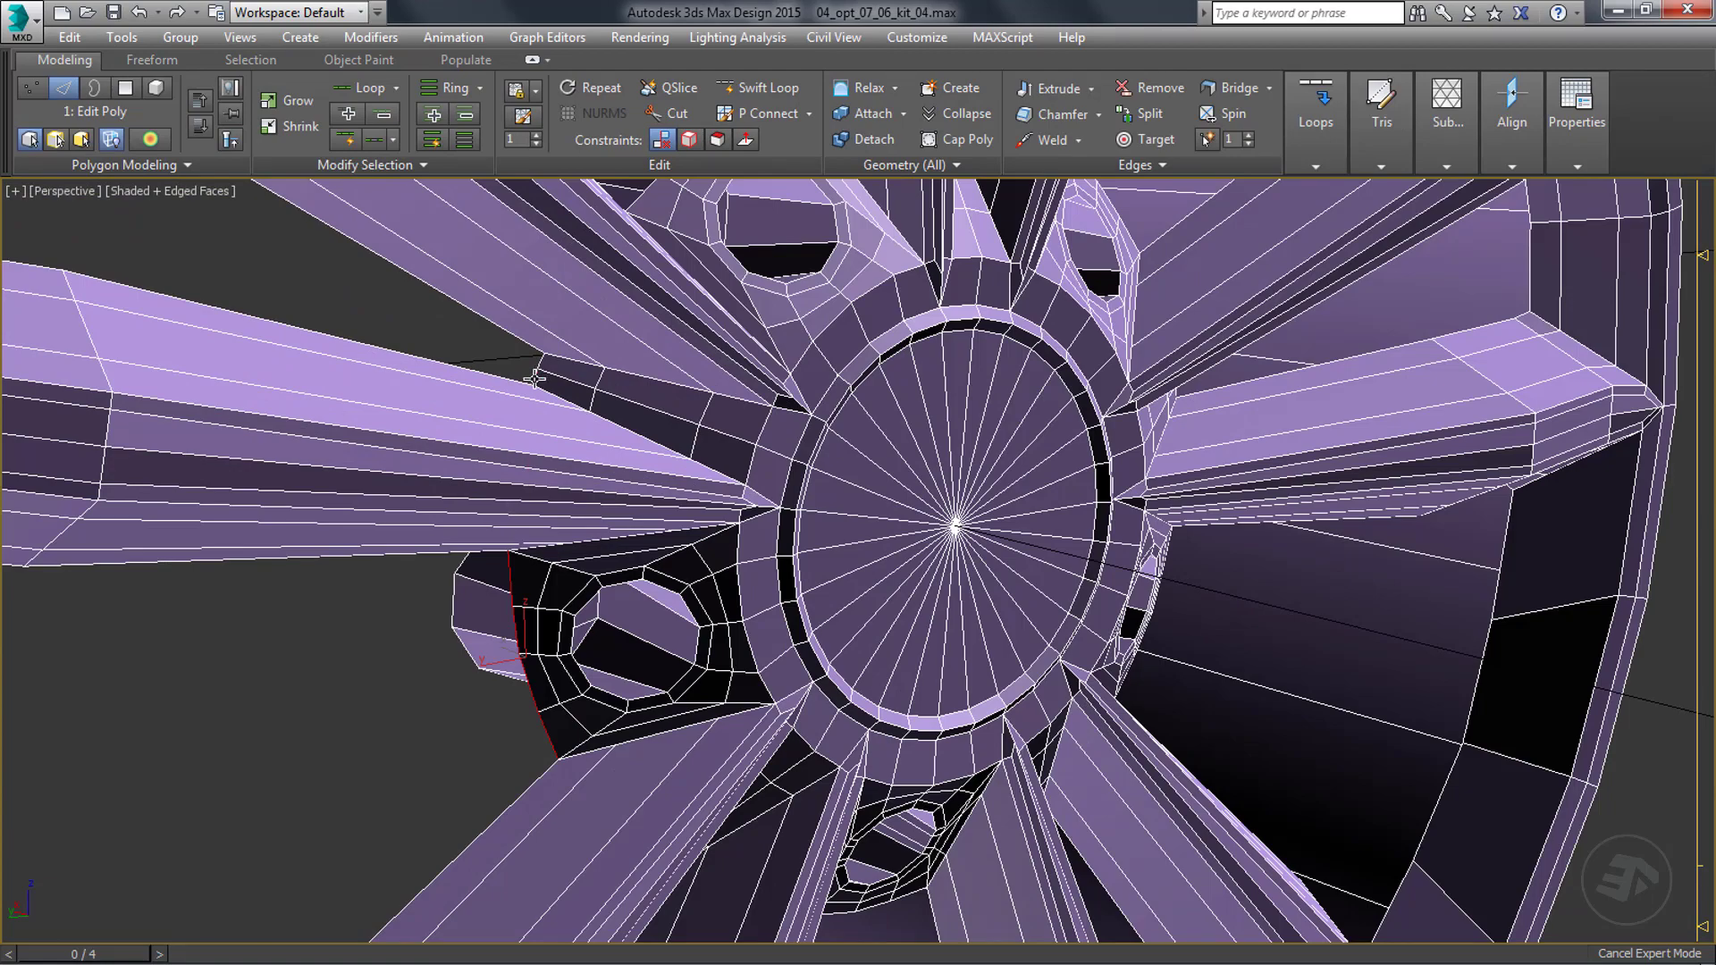
scroll(534, 379, down, 4)
alt+middle_drag(533, 379, 506, 335)
click(421, 167)
click(336, 221)
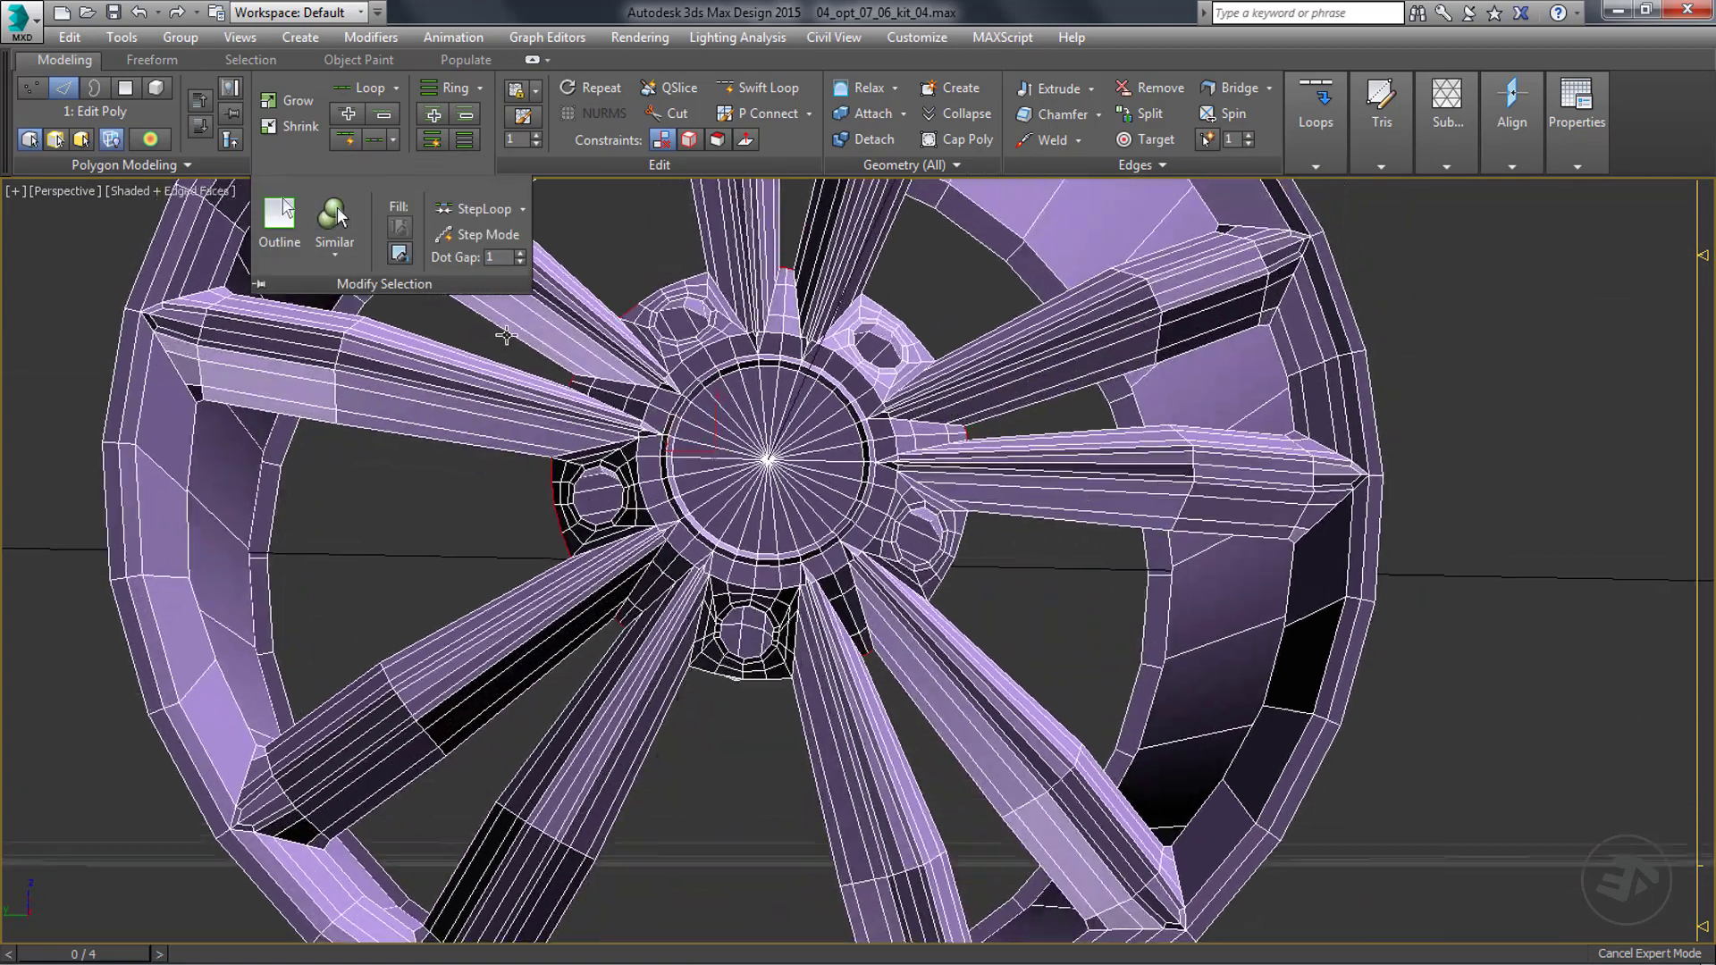
scroll(716, 700, up, 2)
Add the missing outer edges of the remaining lug plates by selecting similar edges again.
alt+middle_drag(872, 693, 1007, 565)
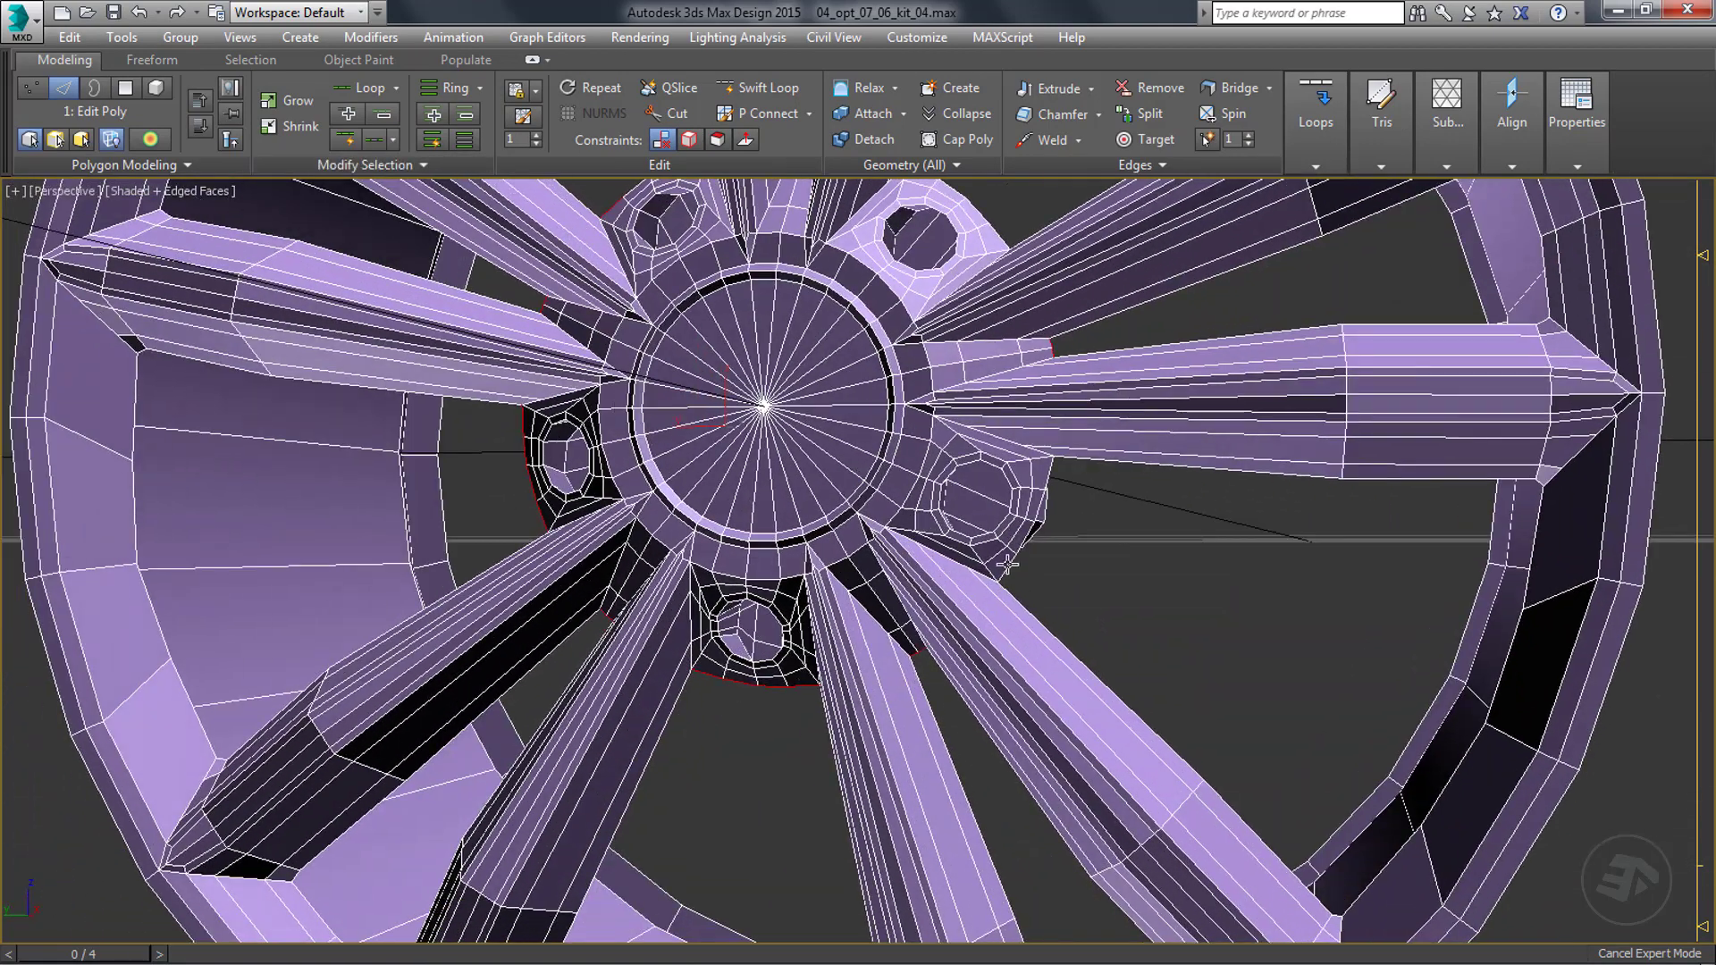
click(421, 165)
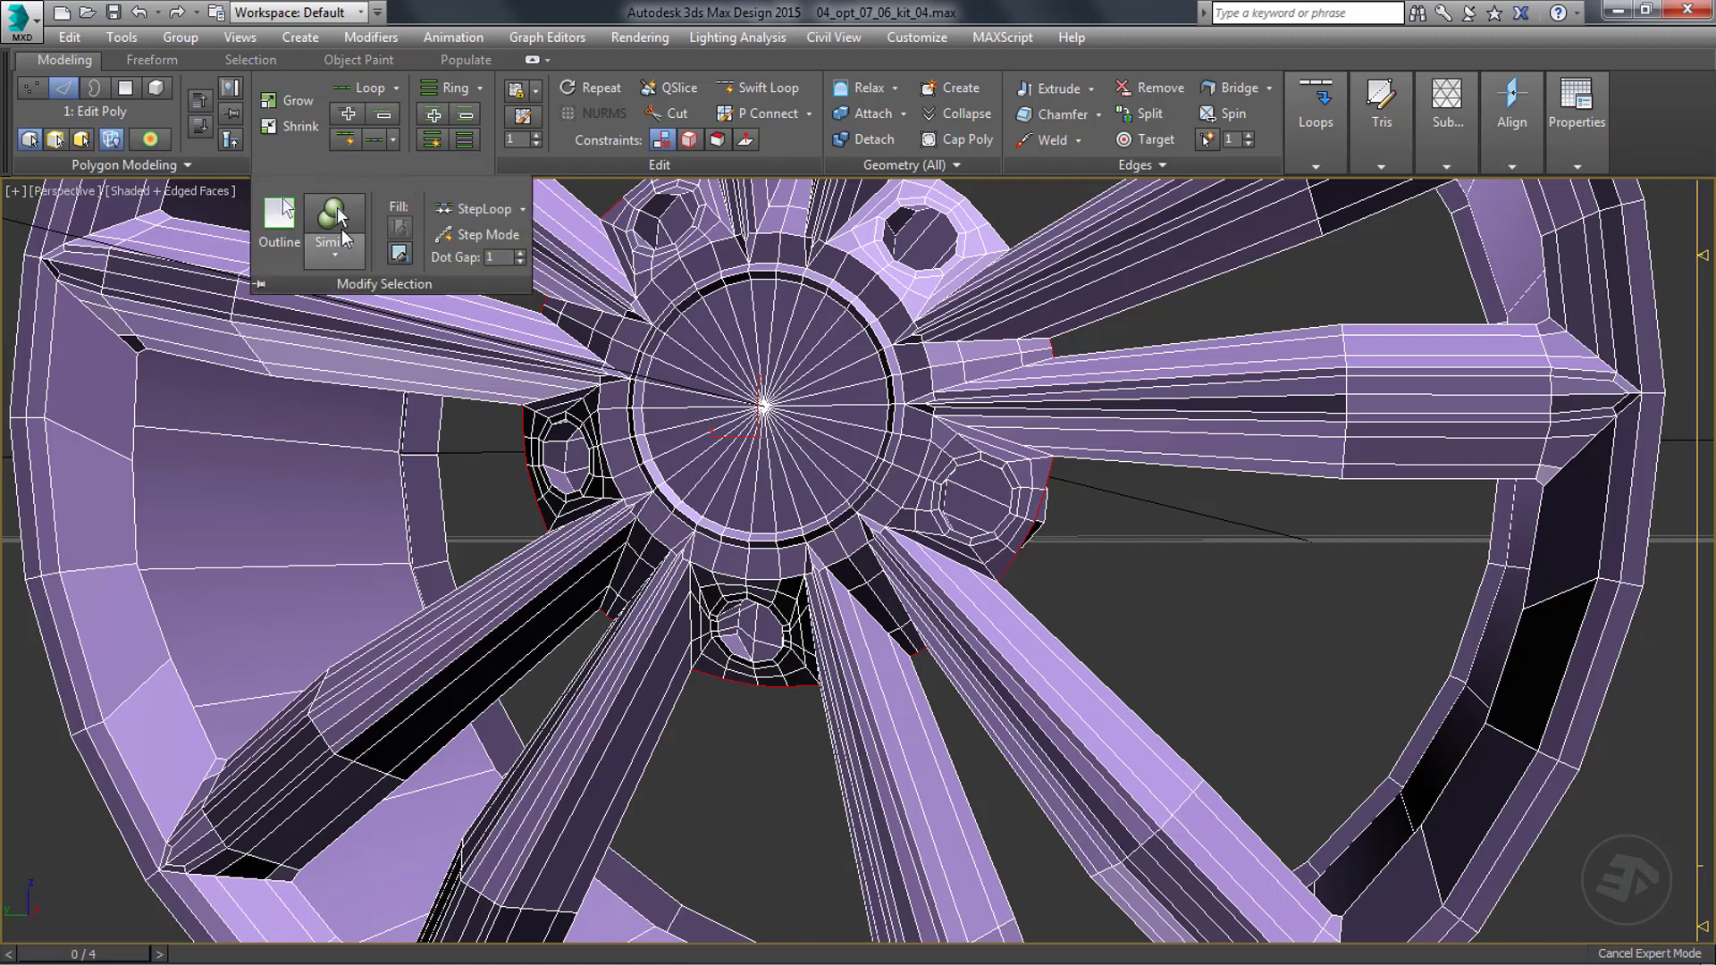
middle_drag(1093, 392, 1154, 553)
alt+middle_drag(995, 336, 746, 446)
scroll(689, 332, down, 4)
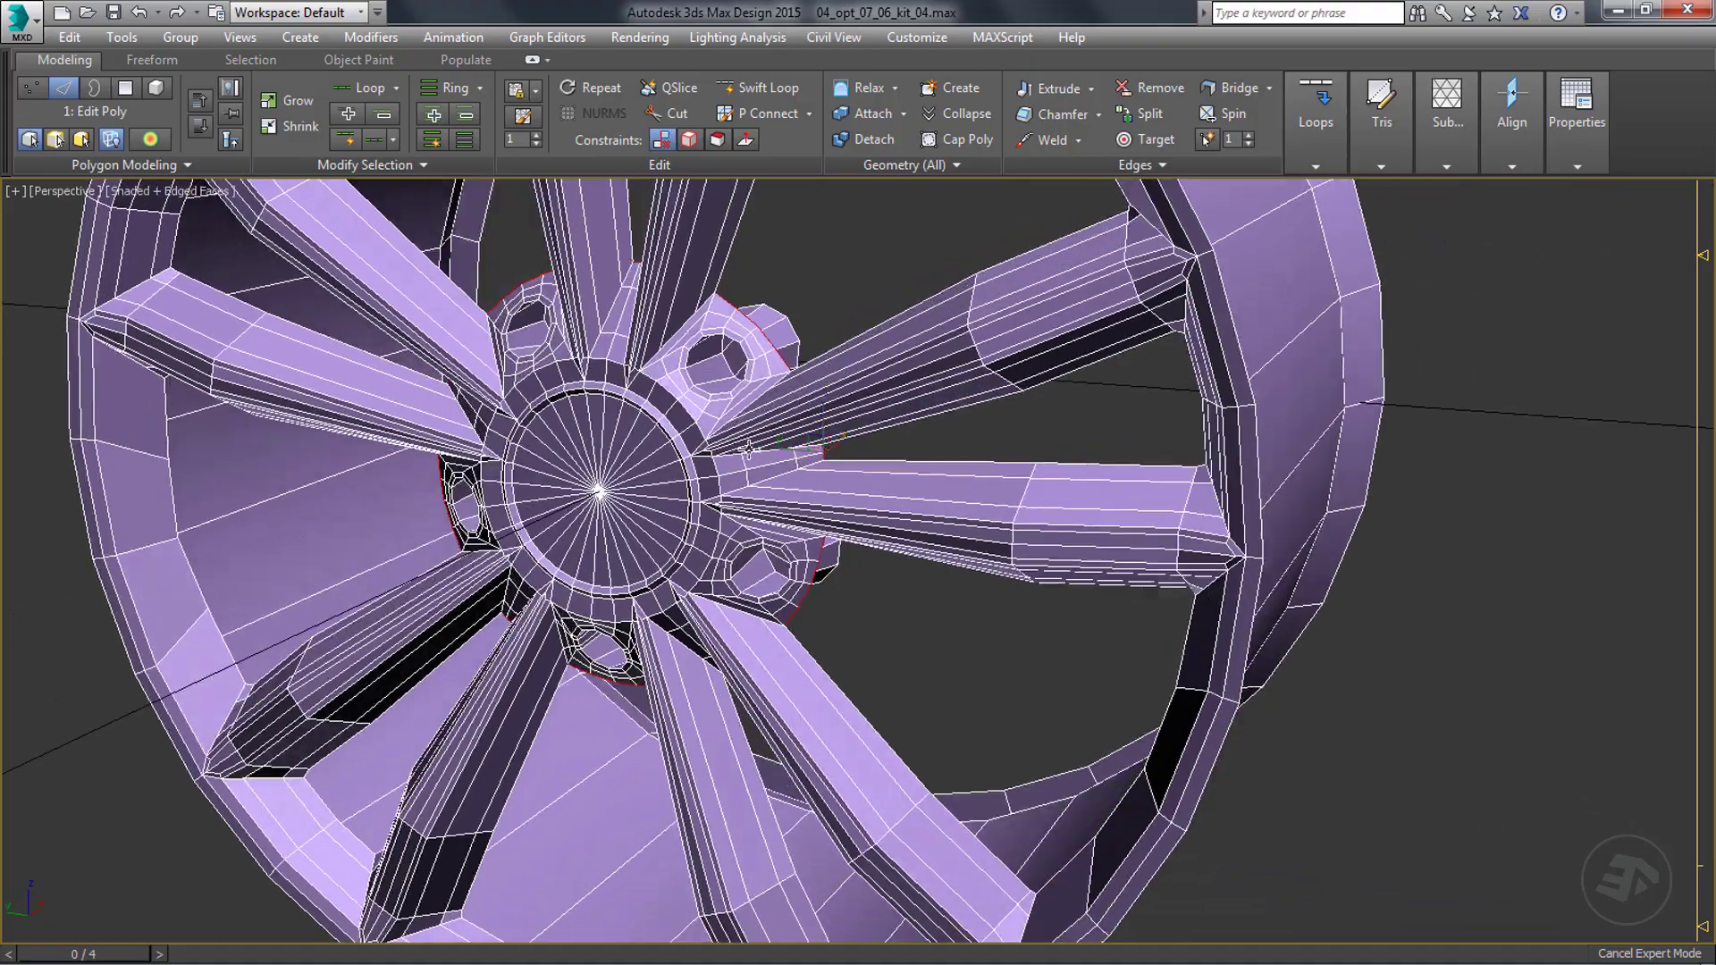
Extend the edge selection around the spoke window outlines and inspect it from the rear and front.
alt+middle_drag(903, 461, 399, 529)
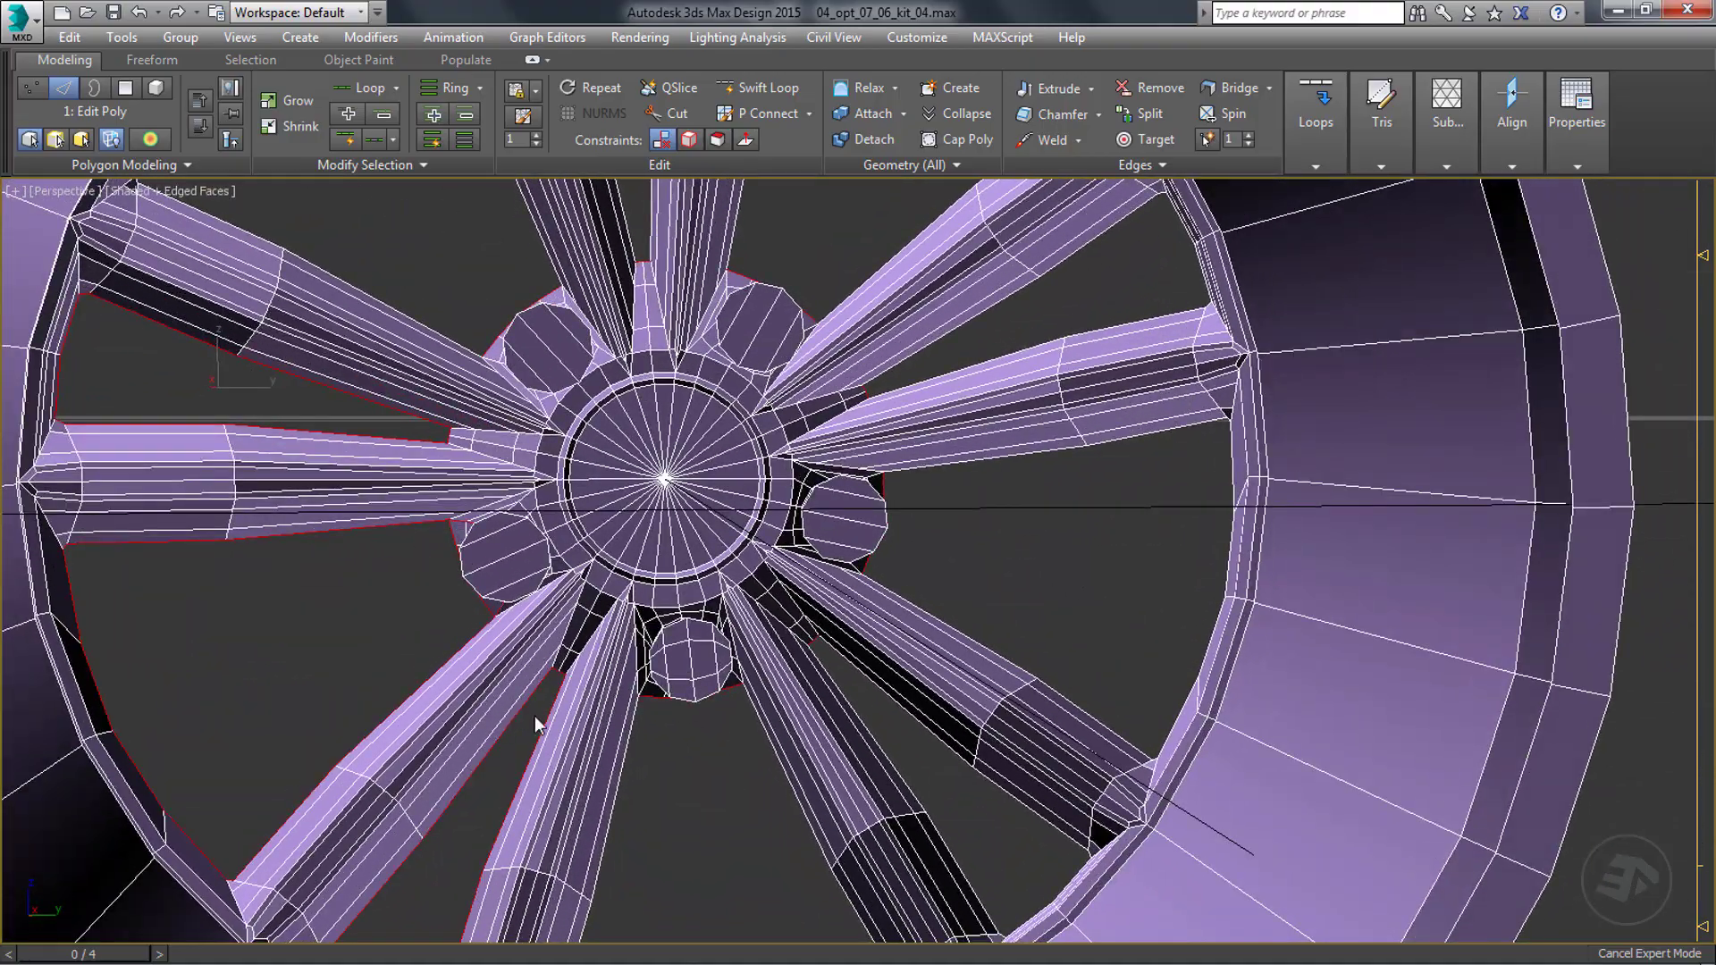
alt+middle_drag(536, 724, 652, 655)
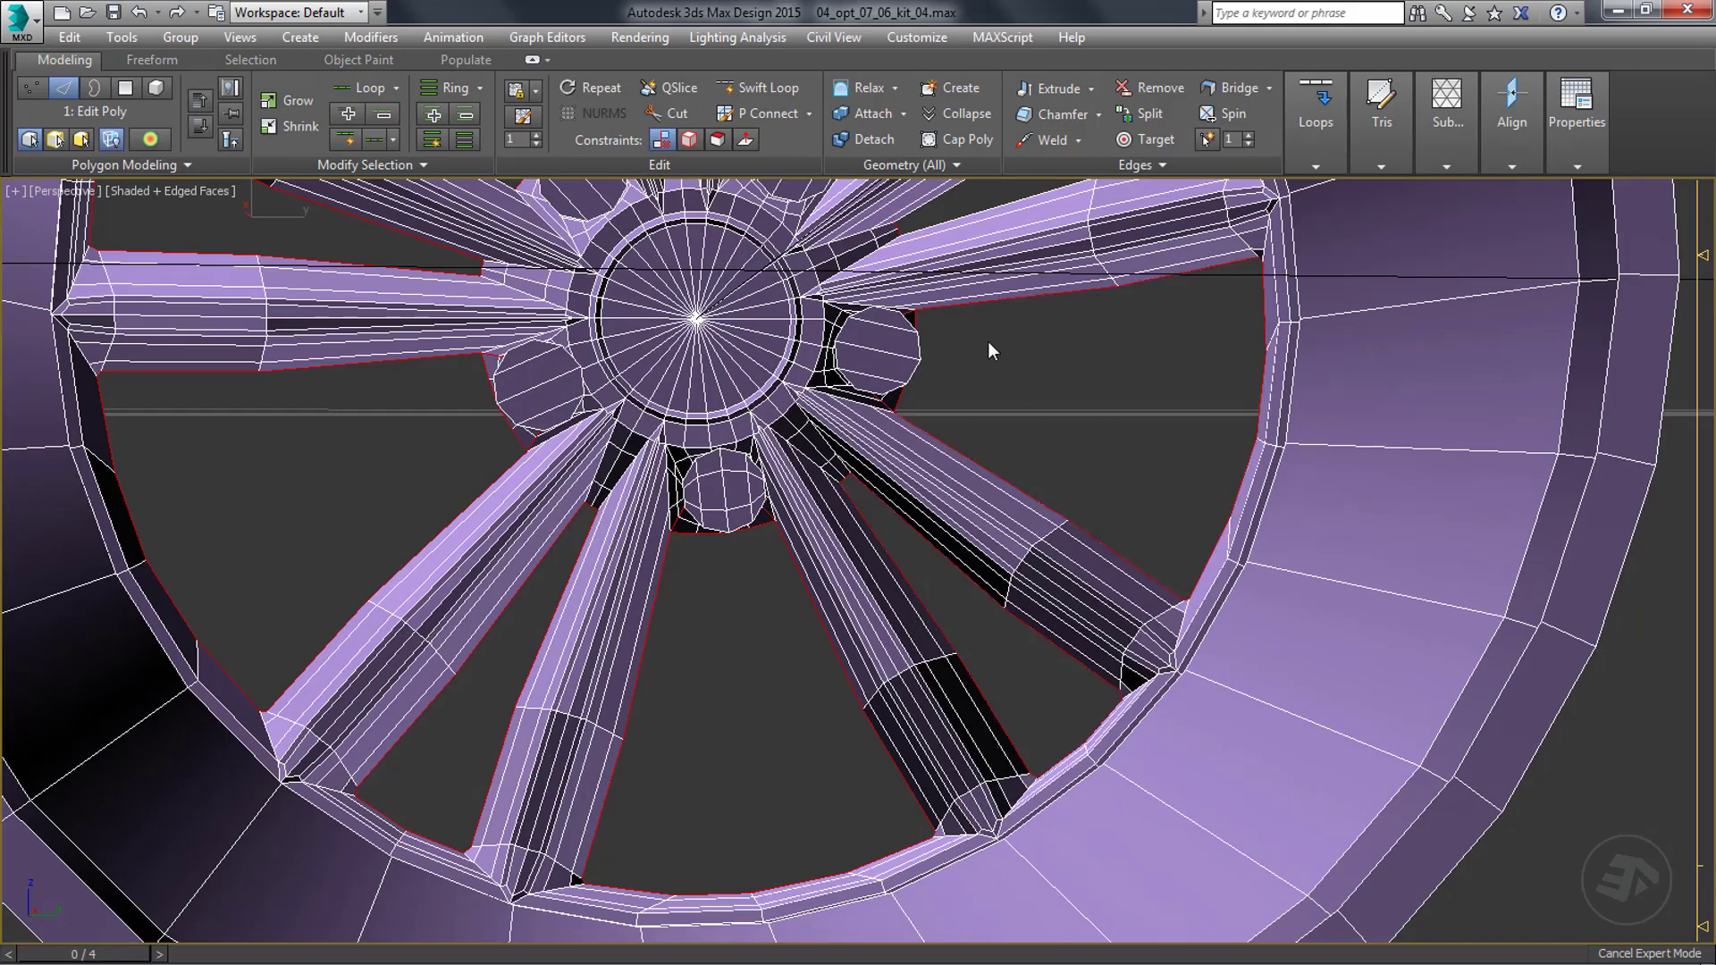
alt+middle_drag(988, 341, 1353, 372)
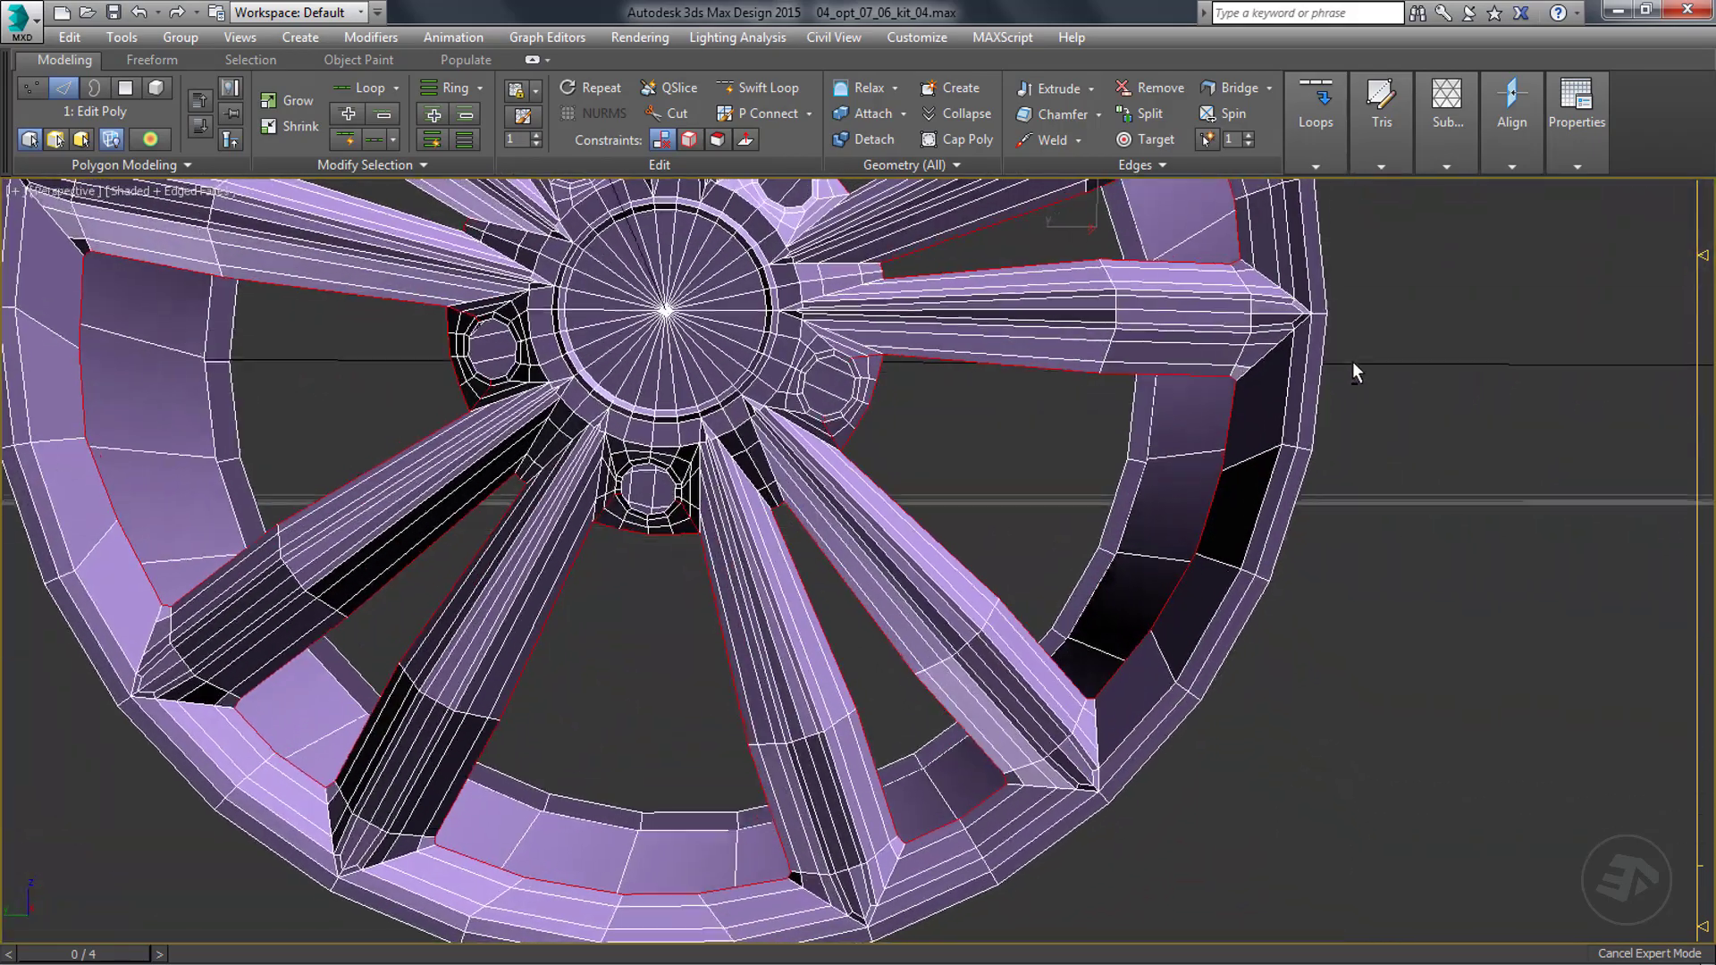
Select all vertices of the wheel and weld them with a threshold of 0.001.
scroll(972, 413, down, 3)
alt+middle_drag(972, 413, 978, 420)
key(1)
key(ctrl+a)
shift+click(1053, 140)
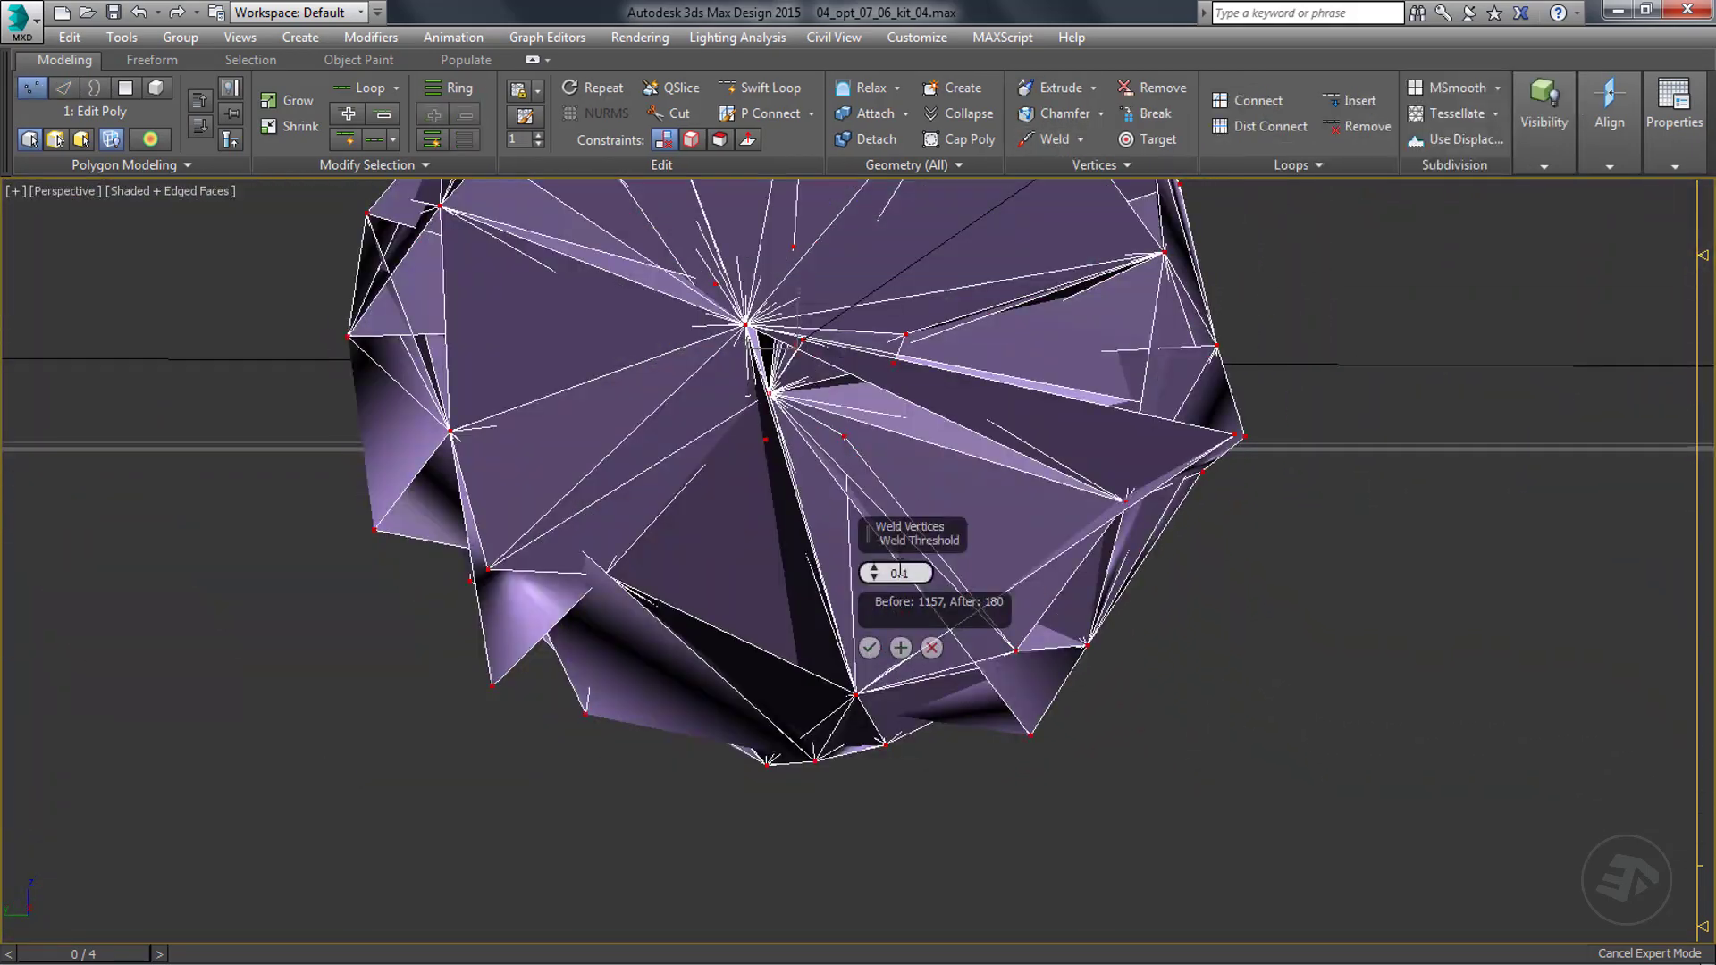
text(001)
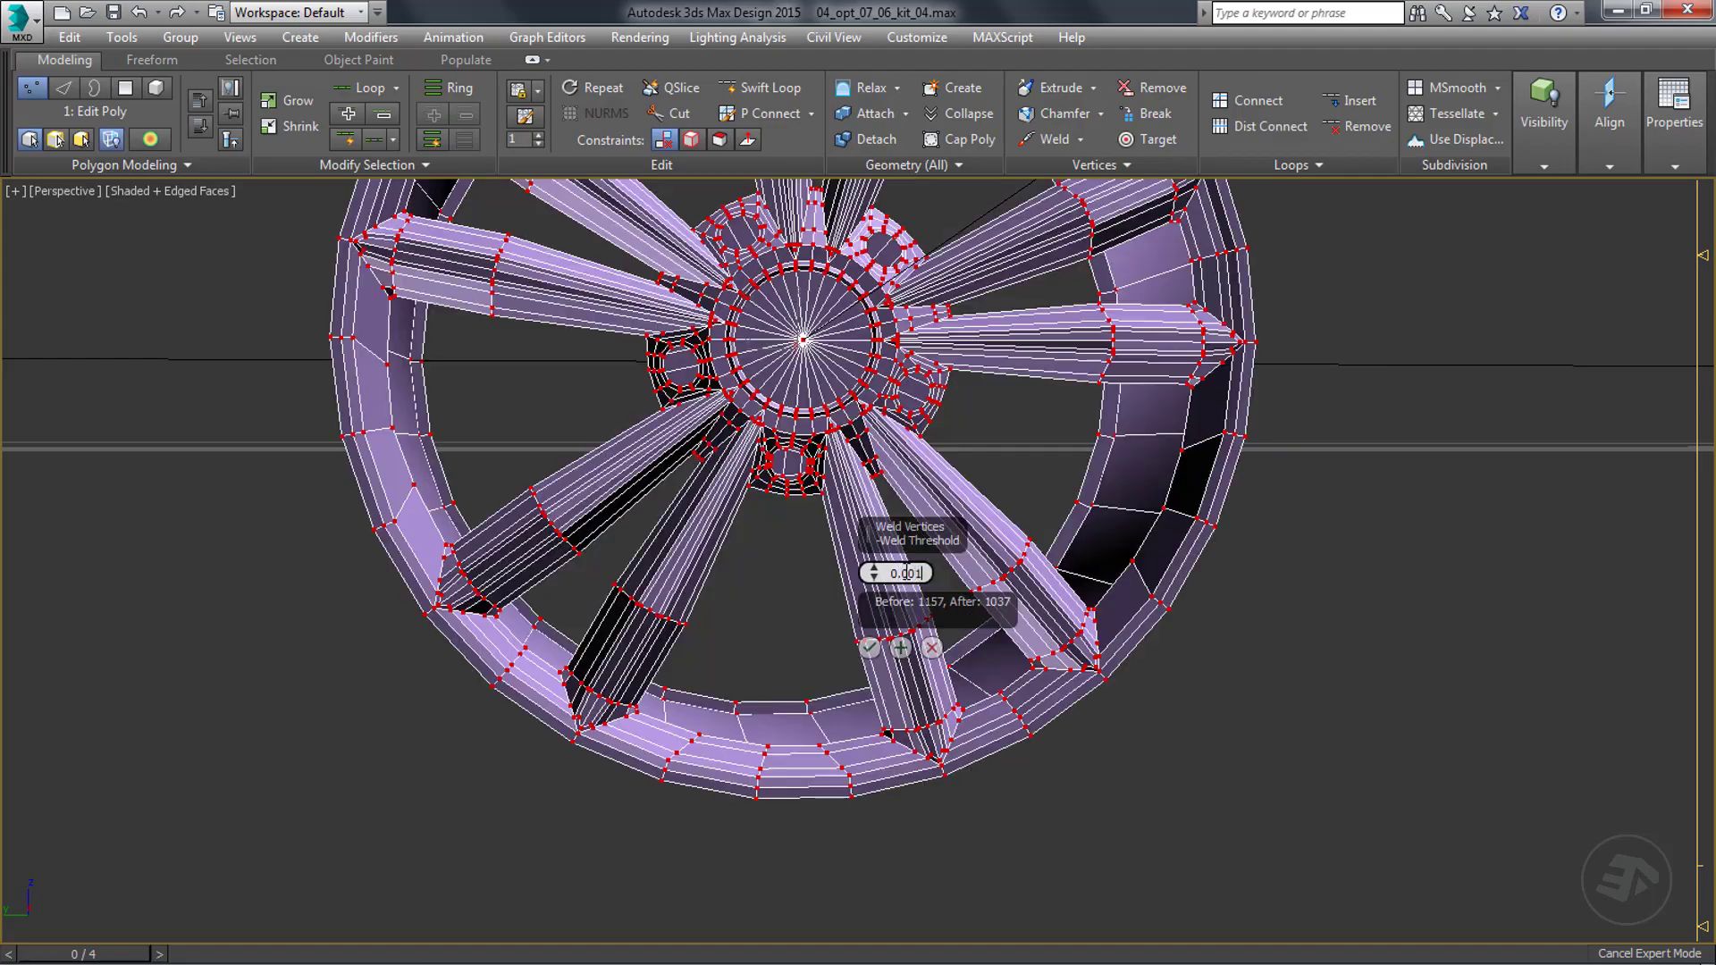
click(870, 646)
Test the edge loop selection on the outer edge of the lower lug plate after welding.
middle_drag(800, 624, 798, 568)
key(2)
scroll(795, 496, up, 5)
double_click(800, 486)
scroll(799, 490, down, 3)
alt+middle_drag(797, 493, 876, 588)
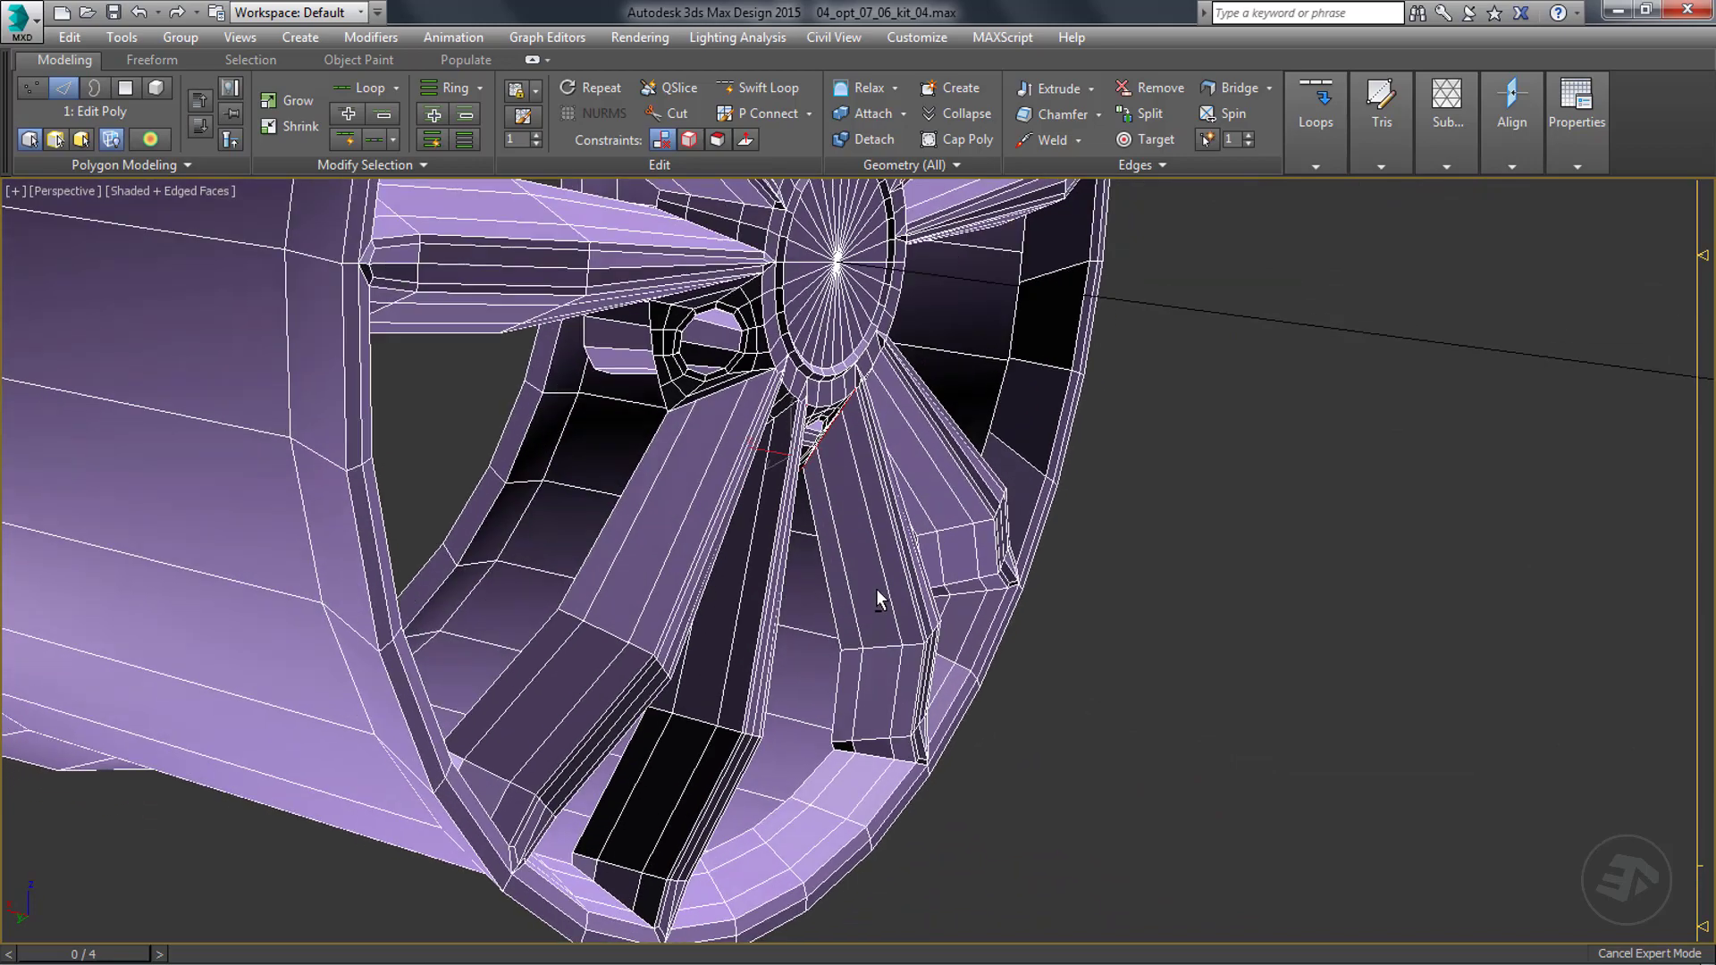
Select the outer edges of one lug plate and extend the selection to the similar edges on all lug plates.
click(661, 394)
ctrl+click(653, 363)
ctrl+click(649, 311)
mouse_move(648, 310)
alt+middle_down()
mouse_move(645, 333)
mouse_move(647, 310)
alt+middle_up()
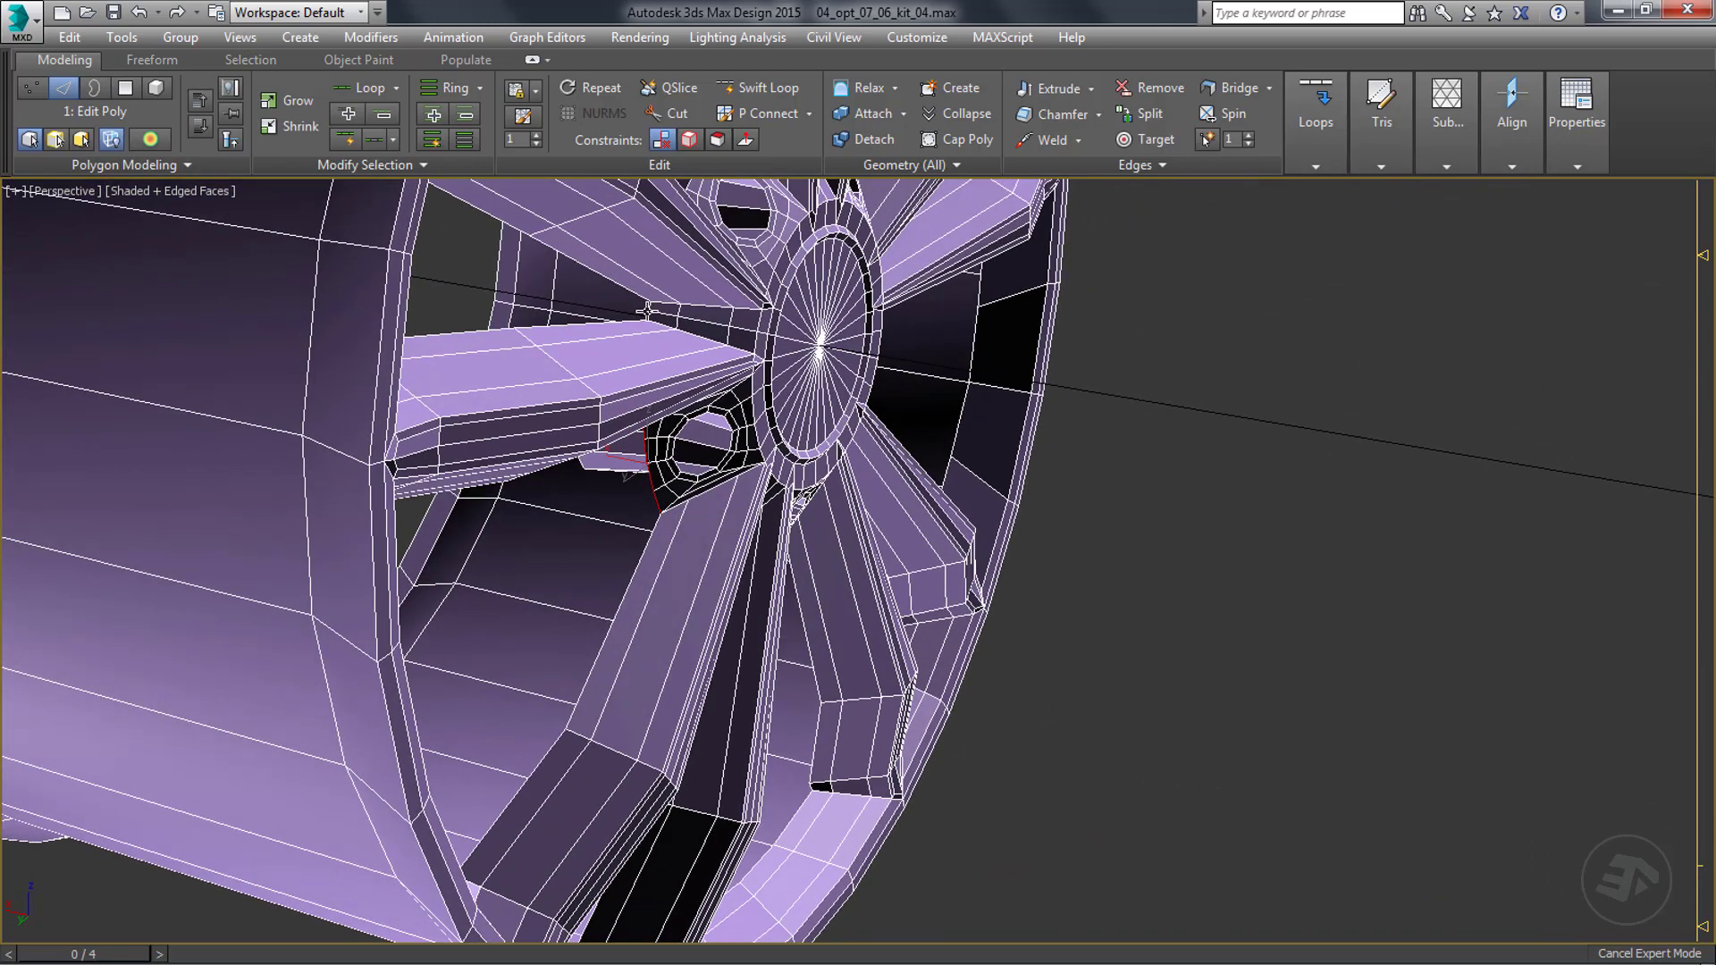
scroll(647, 310, up, 2)
alt+middle_drag(650, 402, 556, 188)
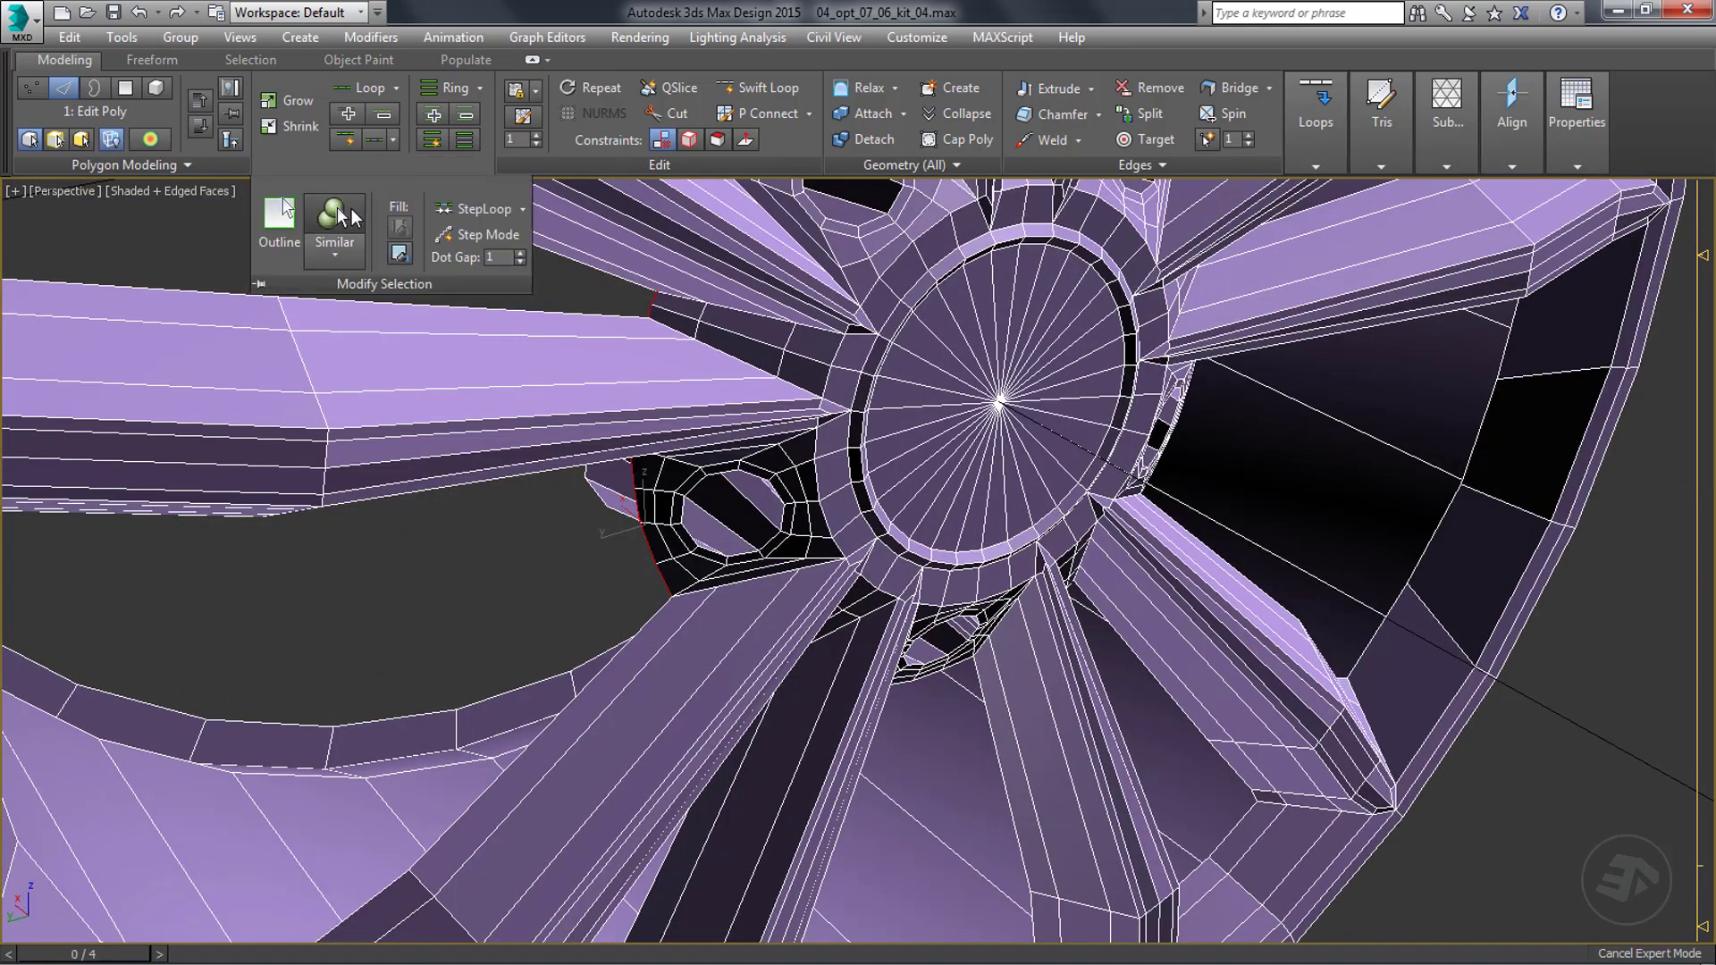
alt+middle_drag(355, 218, 693, 617)
scroll(722, 265, down, 5)
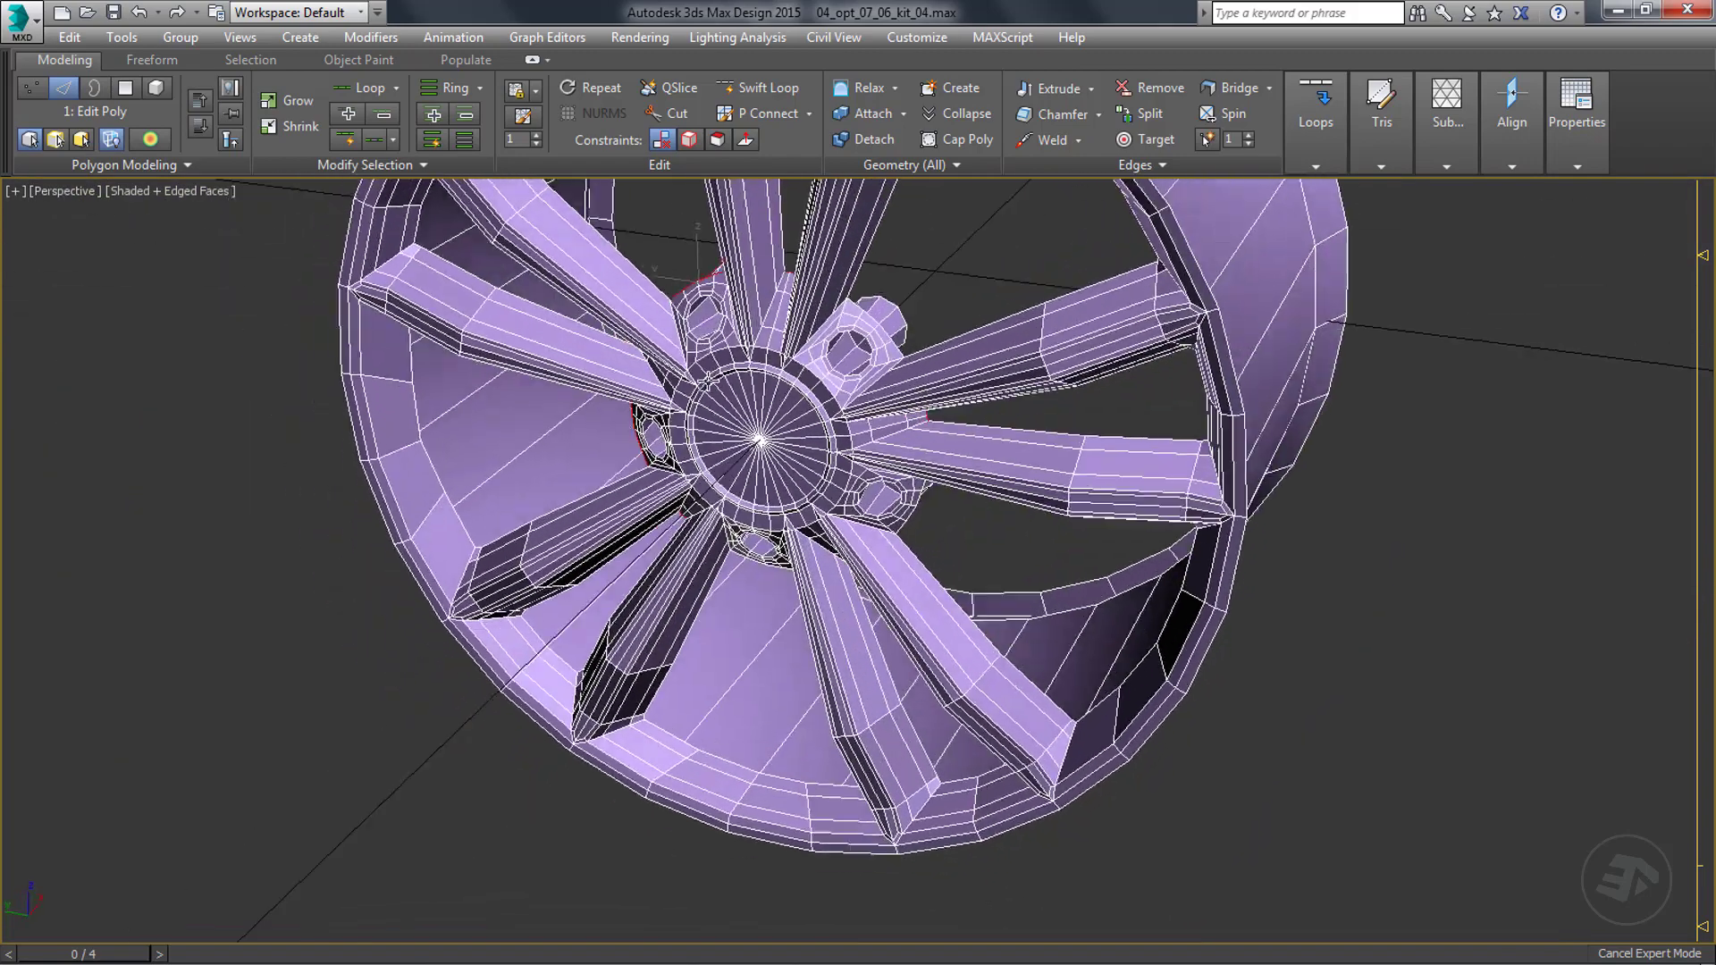
scroll(945, 466, up, 3)
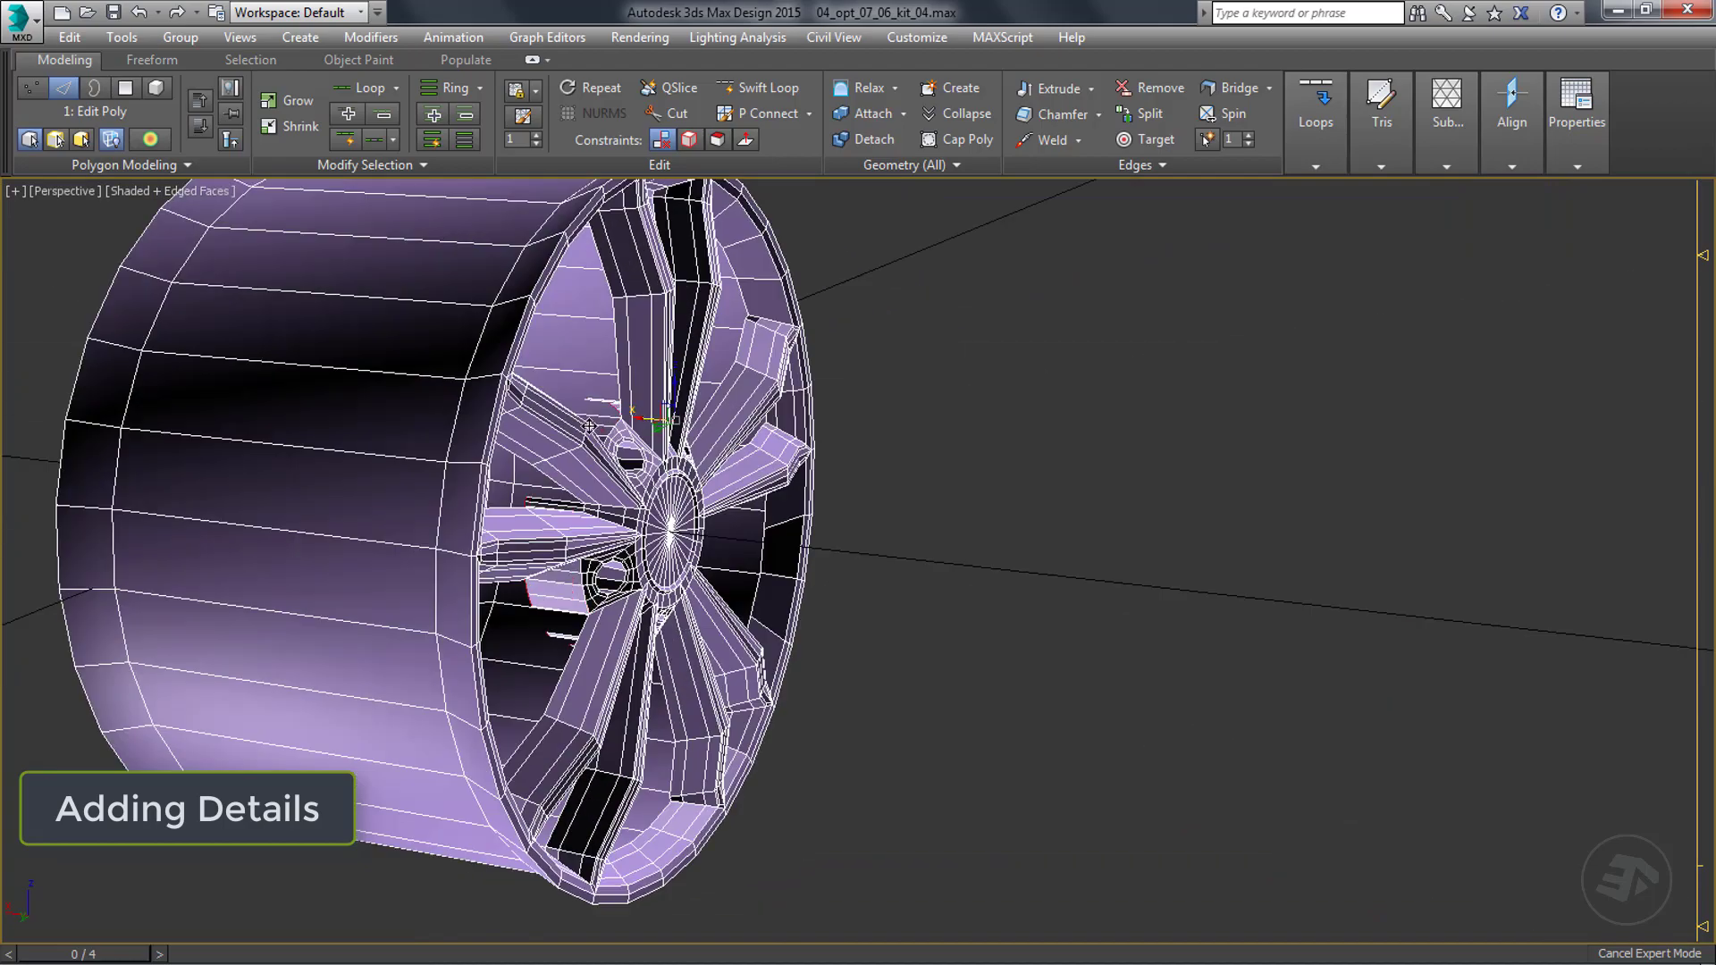
Extrude the selected outer edges of all lug plates straight back into the barrel as deep strips.
alt+middle_drag(589, 426, 679, 533)
scroll(647, 488, up, 3)
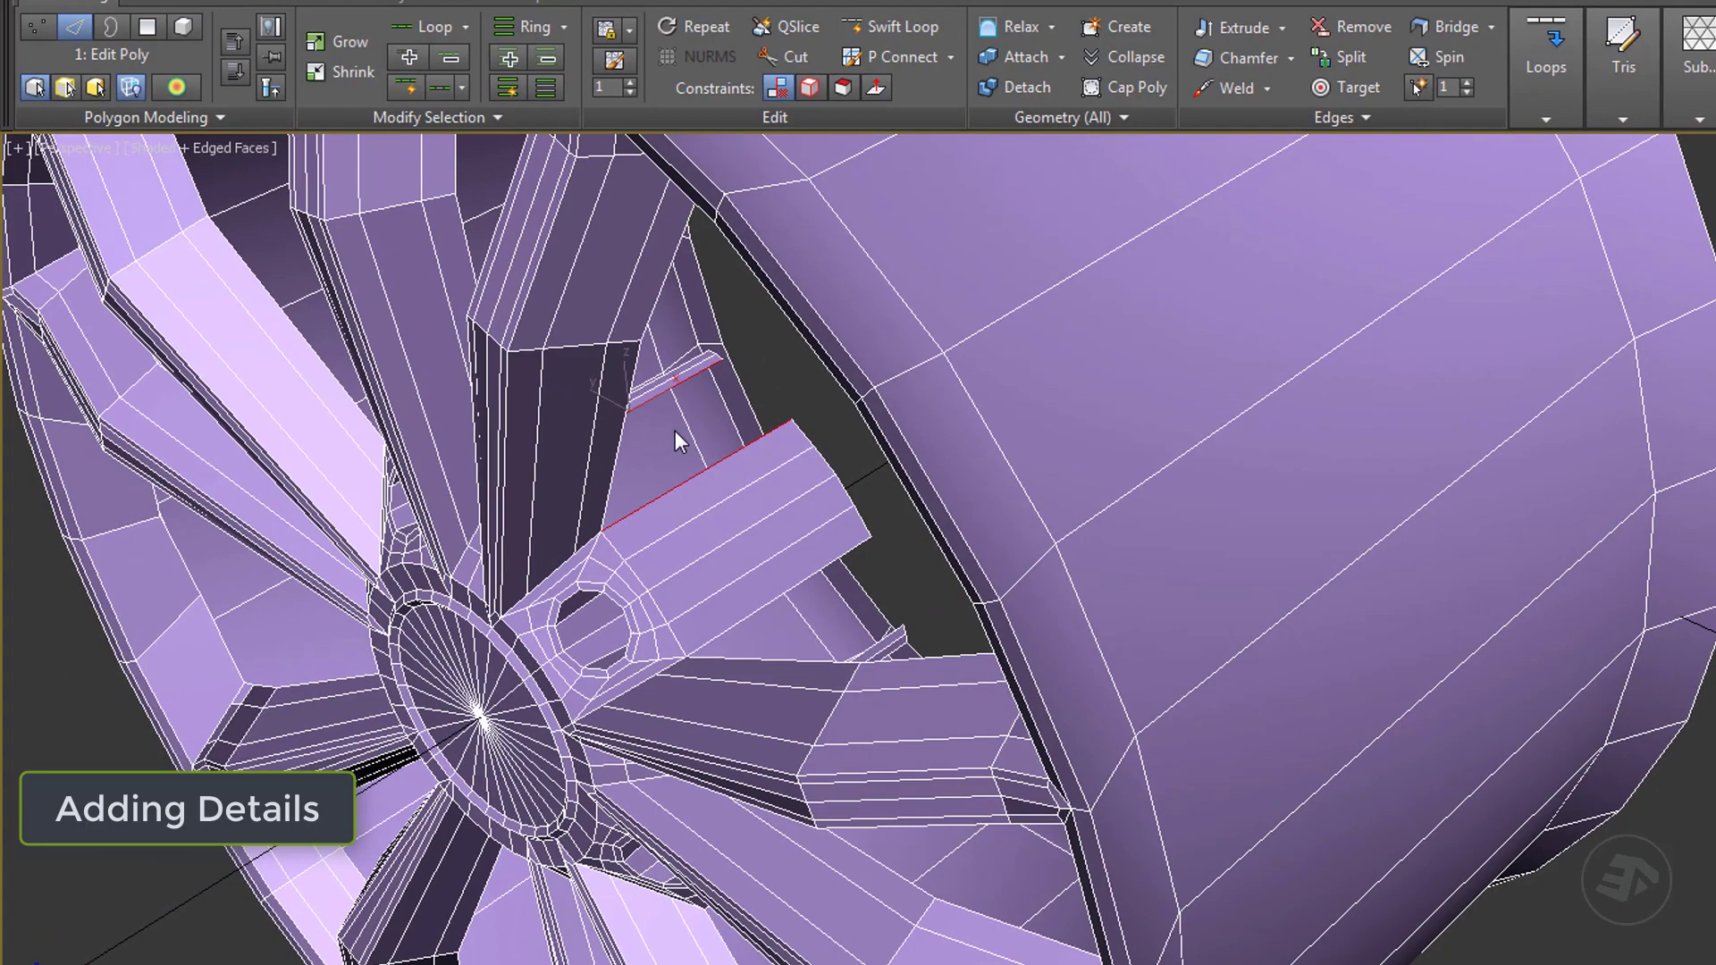
key(ctrl+b)
alt+middle_drag(674, 431, 858, 547)
Bridge the gaps between neighbouring lug plate strips to form a closed ring behind the hub.
alt+middle_drag(572, 517, 625, 558)
ctrl+click(474, 549)
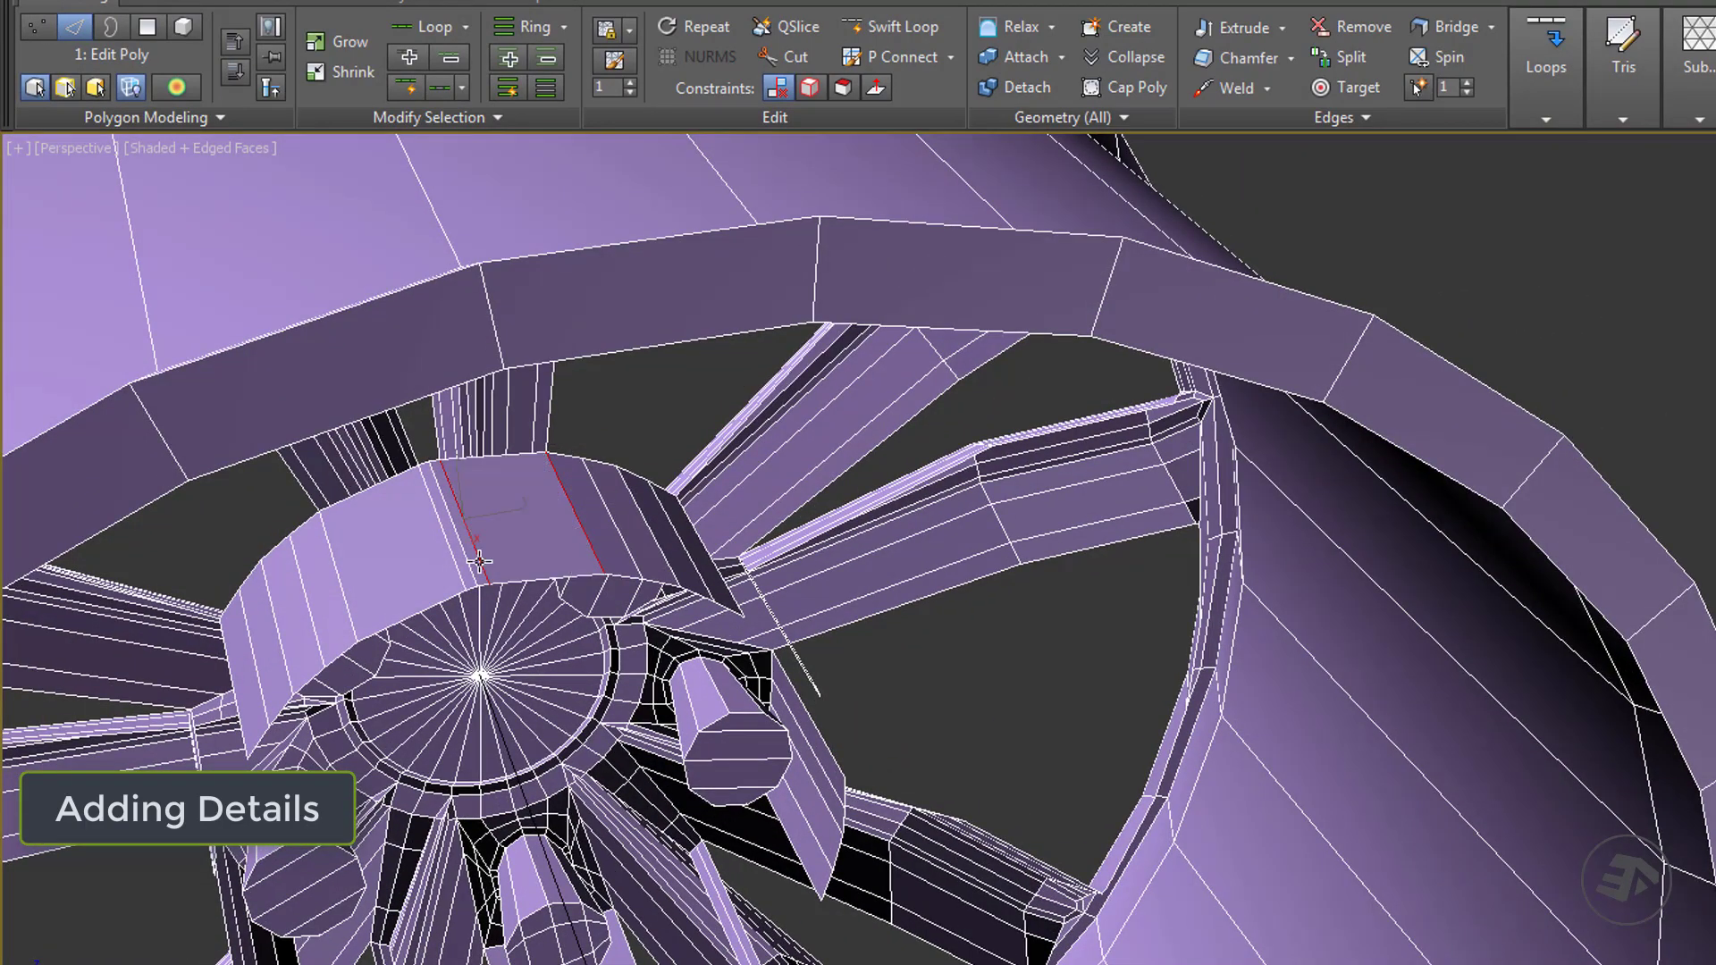
alt+middle_drag(479, 560, 767, 697)
alt+middle_drag(686, 614, 745, 680)
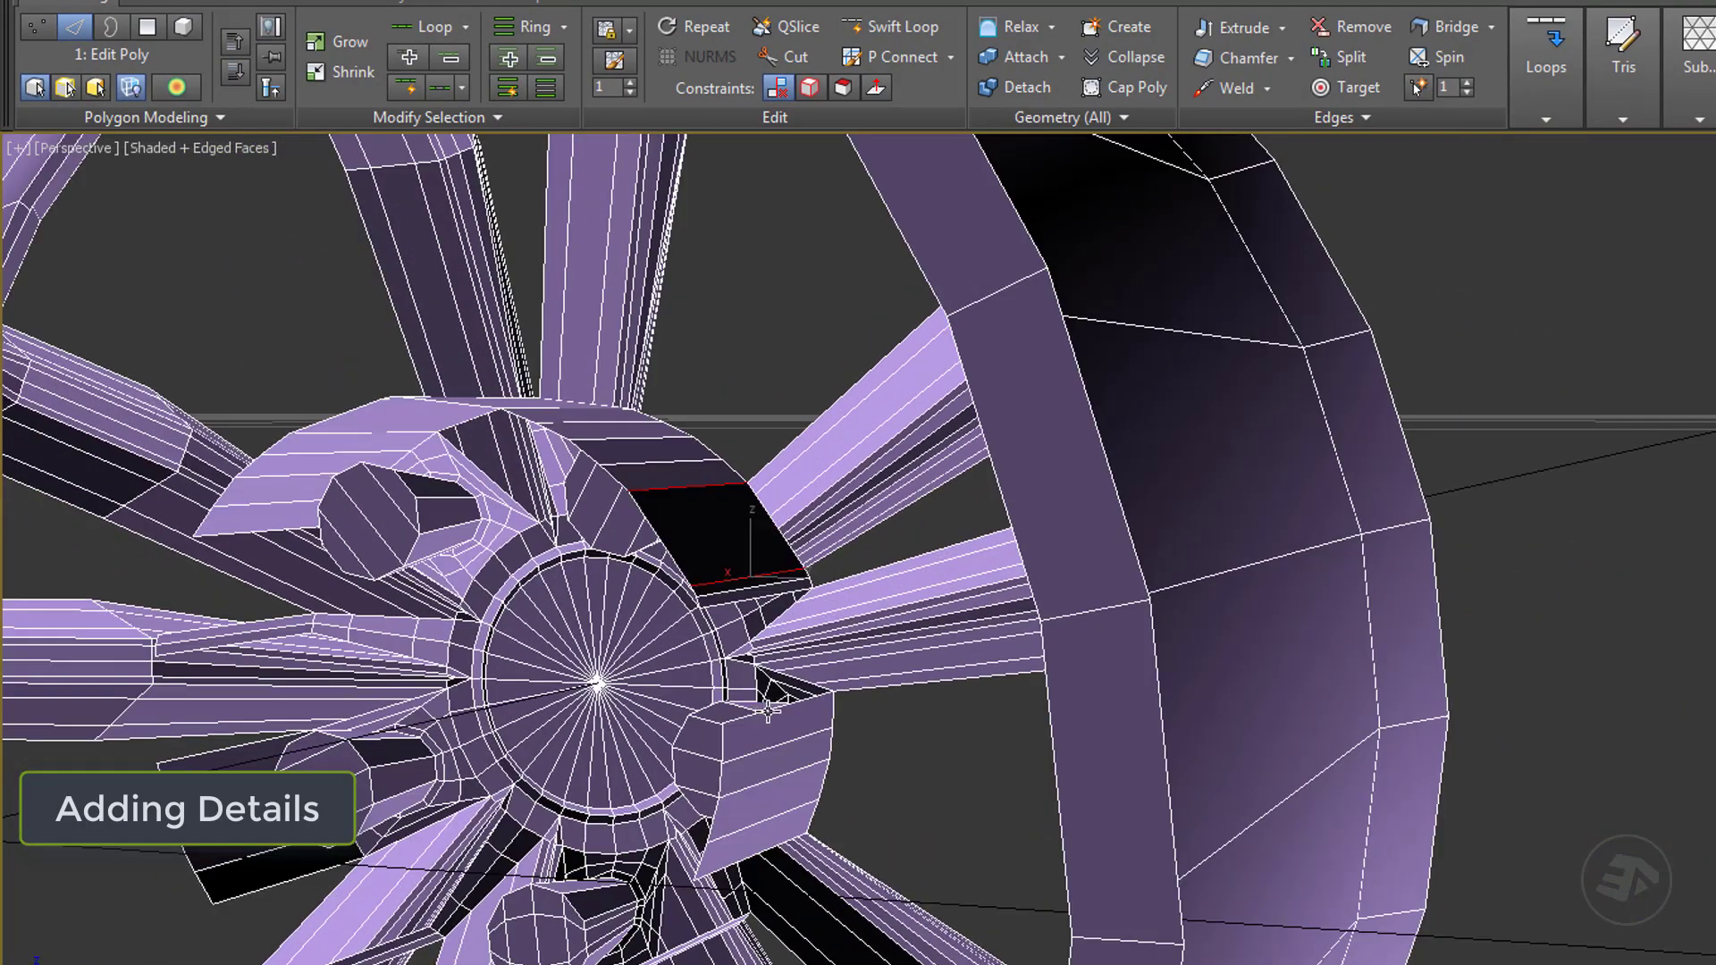
alt+middle_drag(736, 607, 793, 661)
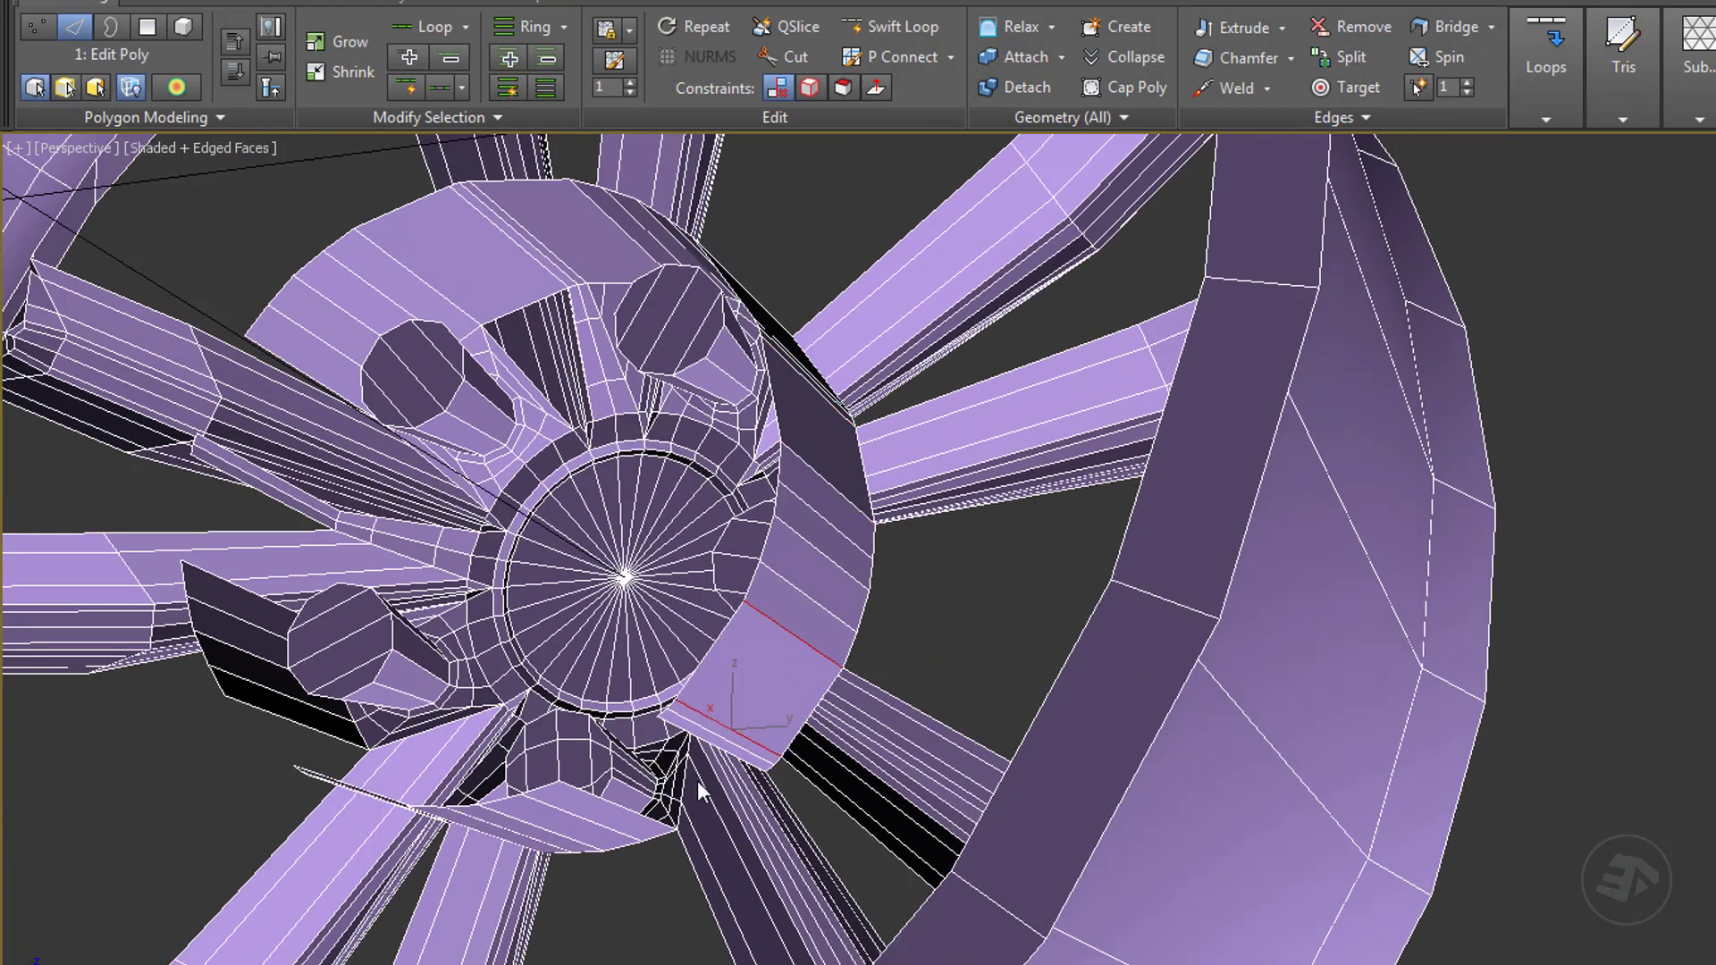
alt+middle_drag(709, 742, 371, 734)
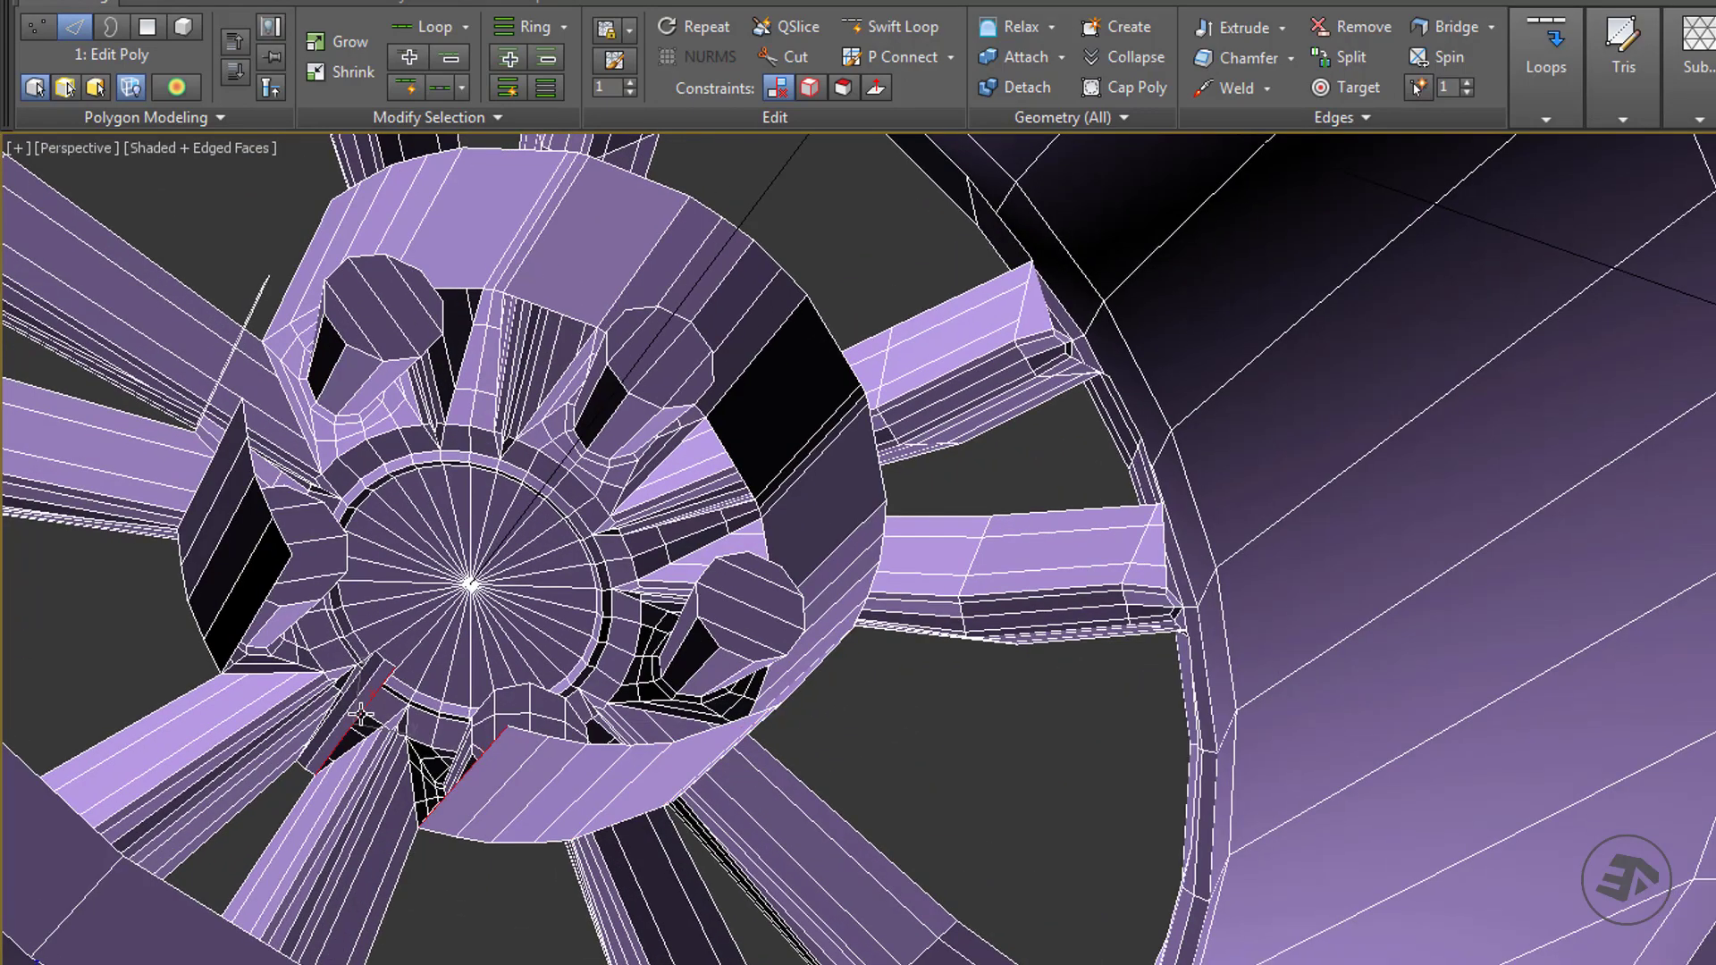
alt+middle_drag(264, 599, 202, 458)
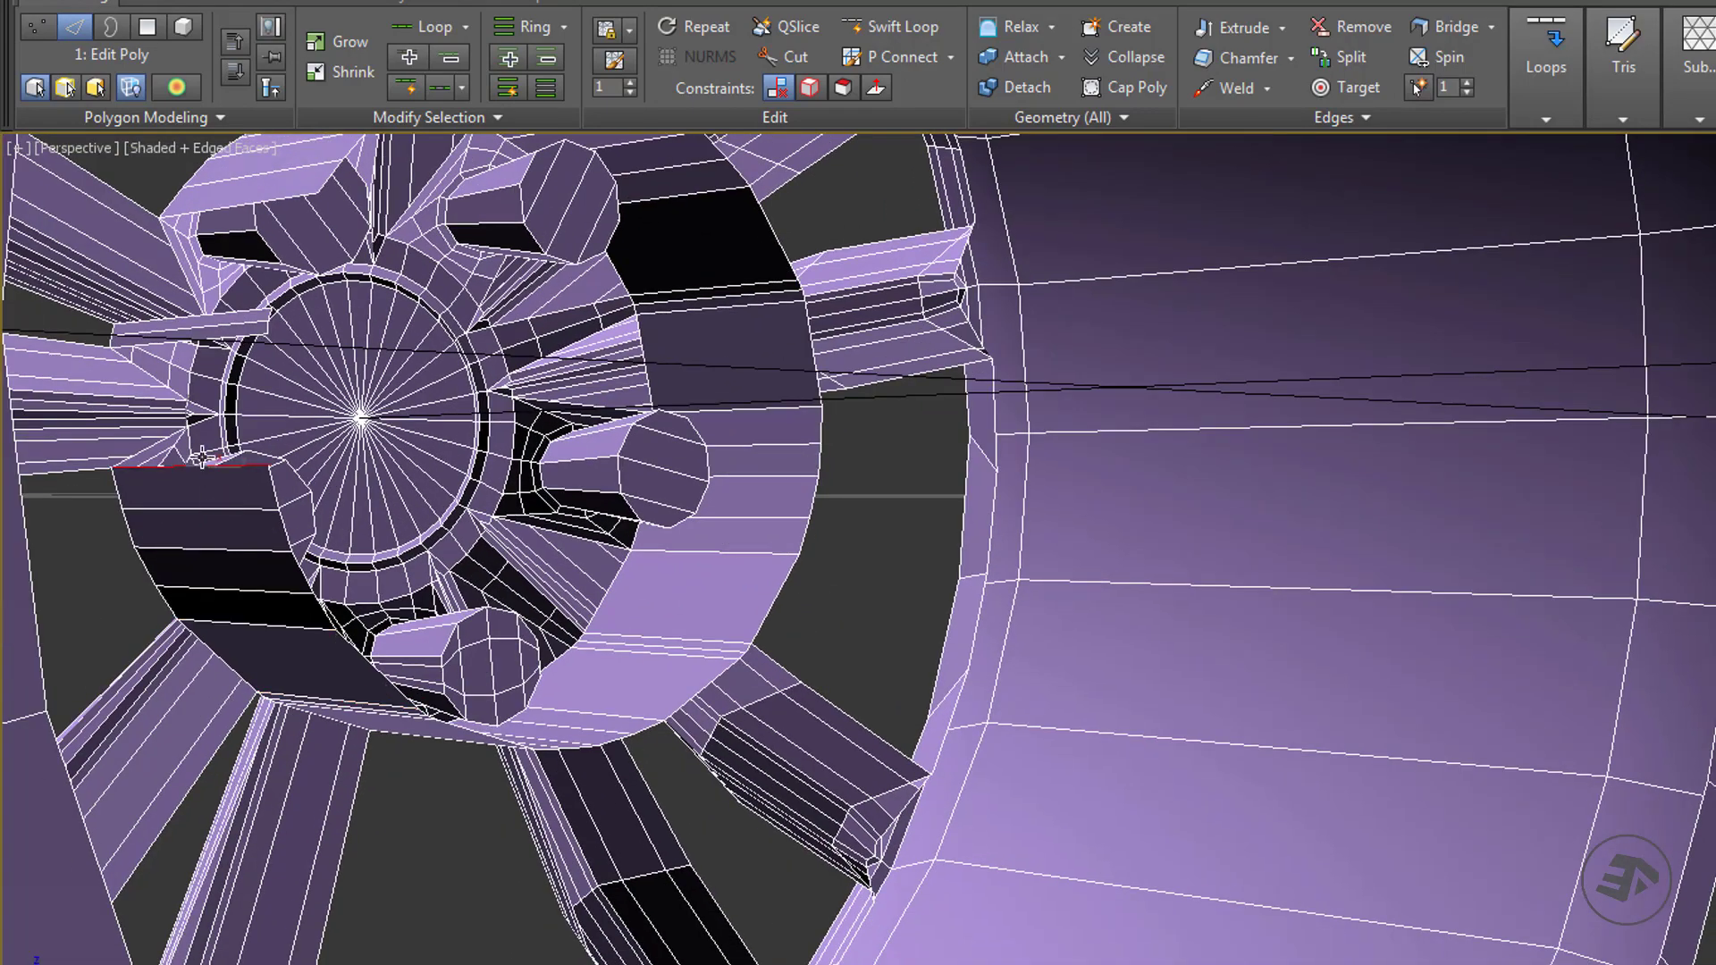
alt+middle_drag(260, 257, 661, 572)
Render the wheel from the front and examine its spokes and hub in the smoothed end result.
scroll(482, 429, down, 5)
middle_drag(661, 572, 947, 624)
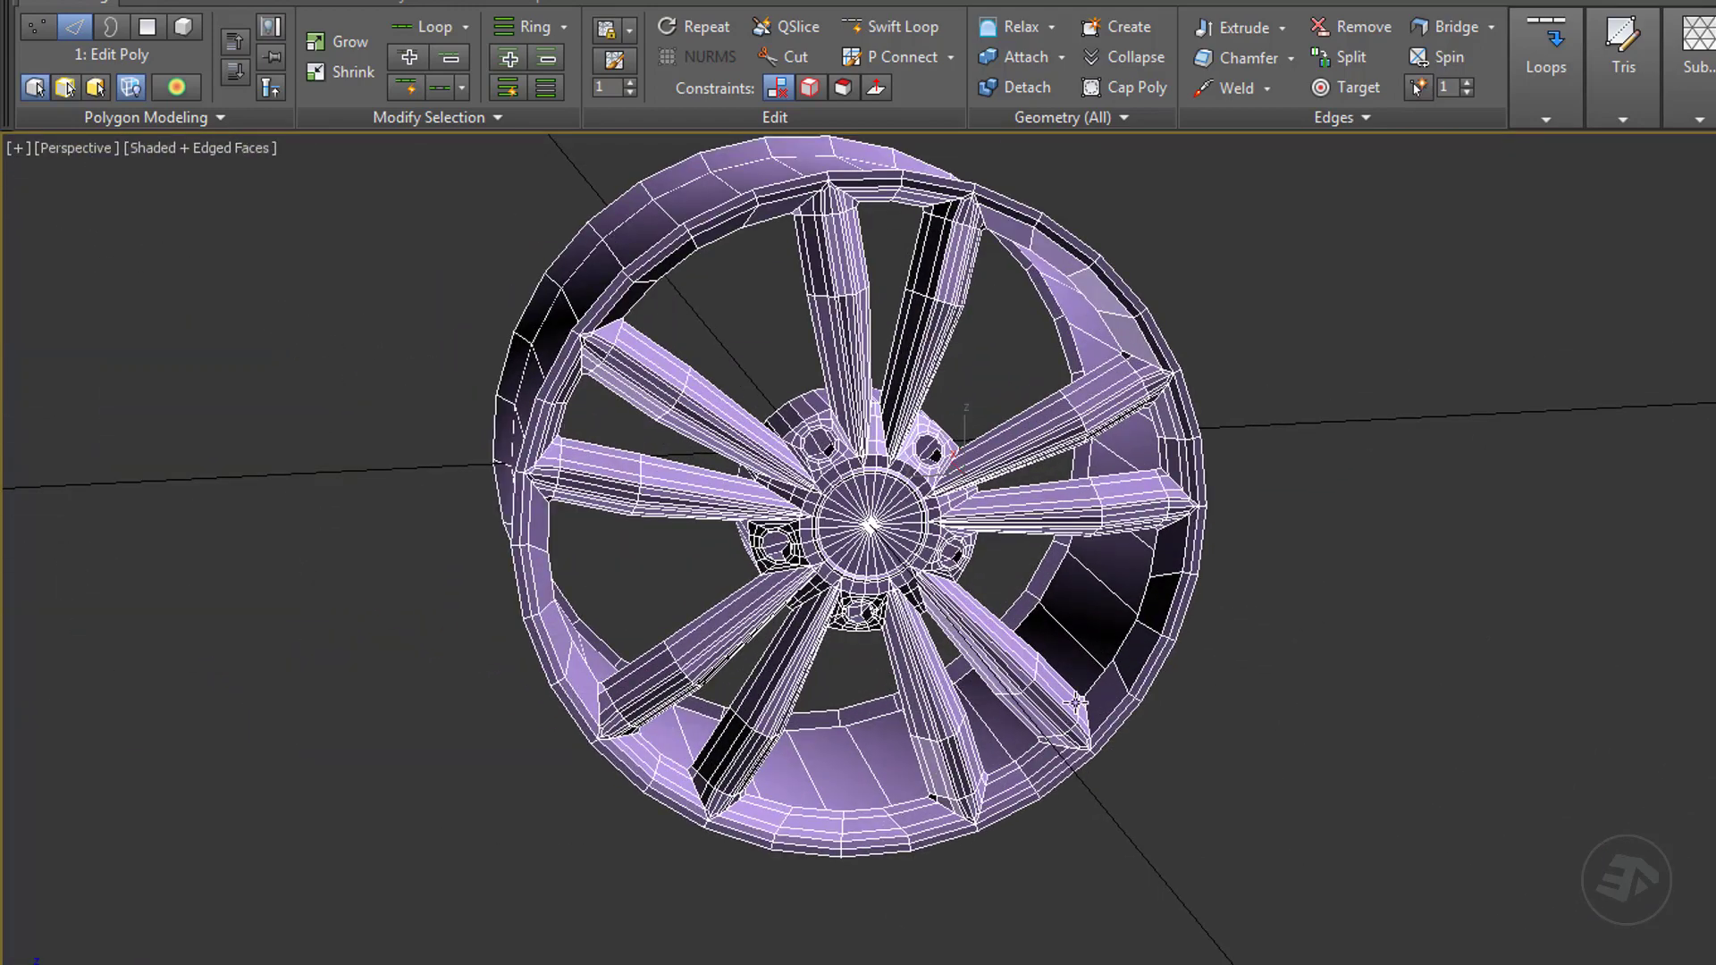
key(shift+q)
click(1710, 250)
middle_drag(1258, 536, 1322, 496)
click(271, 87)
scroll(905, 522, up, 3)
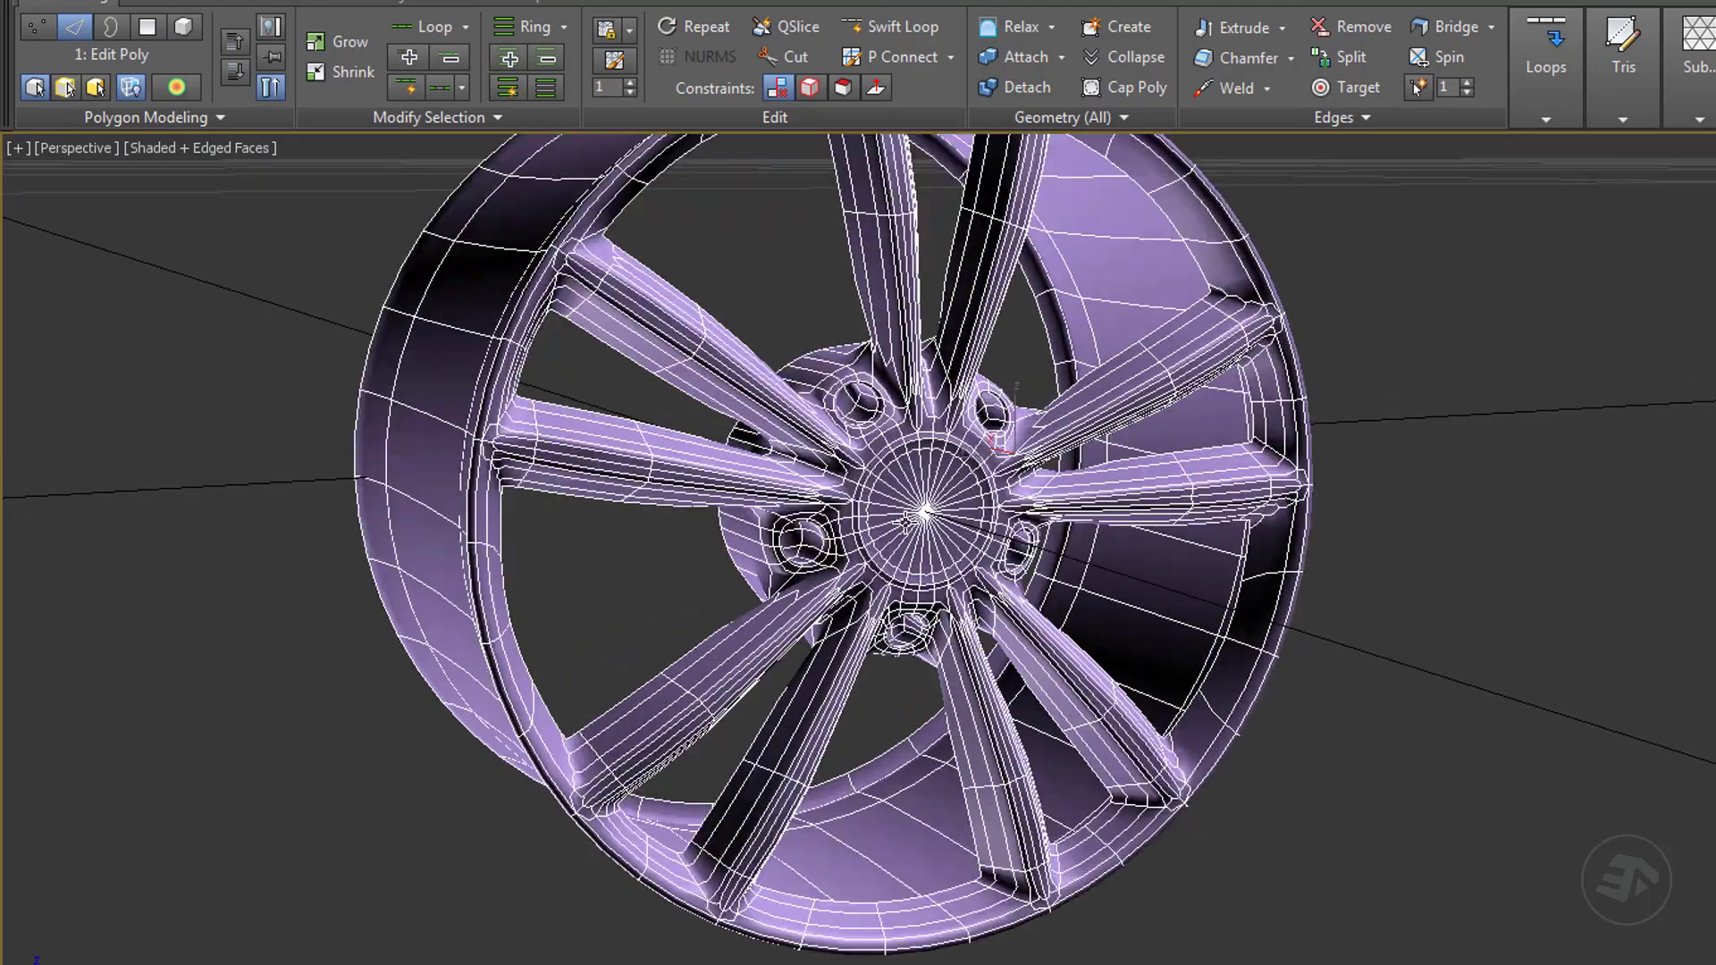
alt+middle_drag(904, 523, 1150, 592)
Hide the smoothed result and select the full band of polygons forming the ring behind the hub.
key(ctrl+q)
scroll(1156, 394, up, 4)
key(4)
click(1193, 378)
shift+click(1068, 395)
alt+middle_drag(1038, 423, 1013, 437)
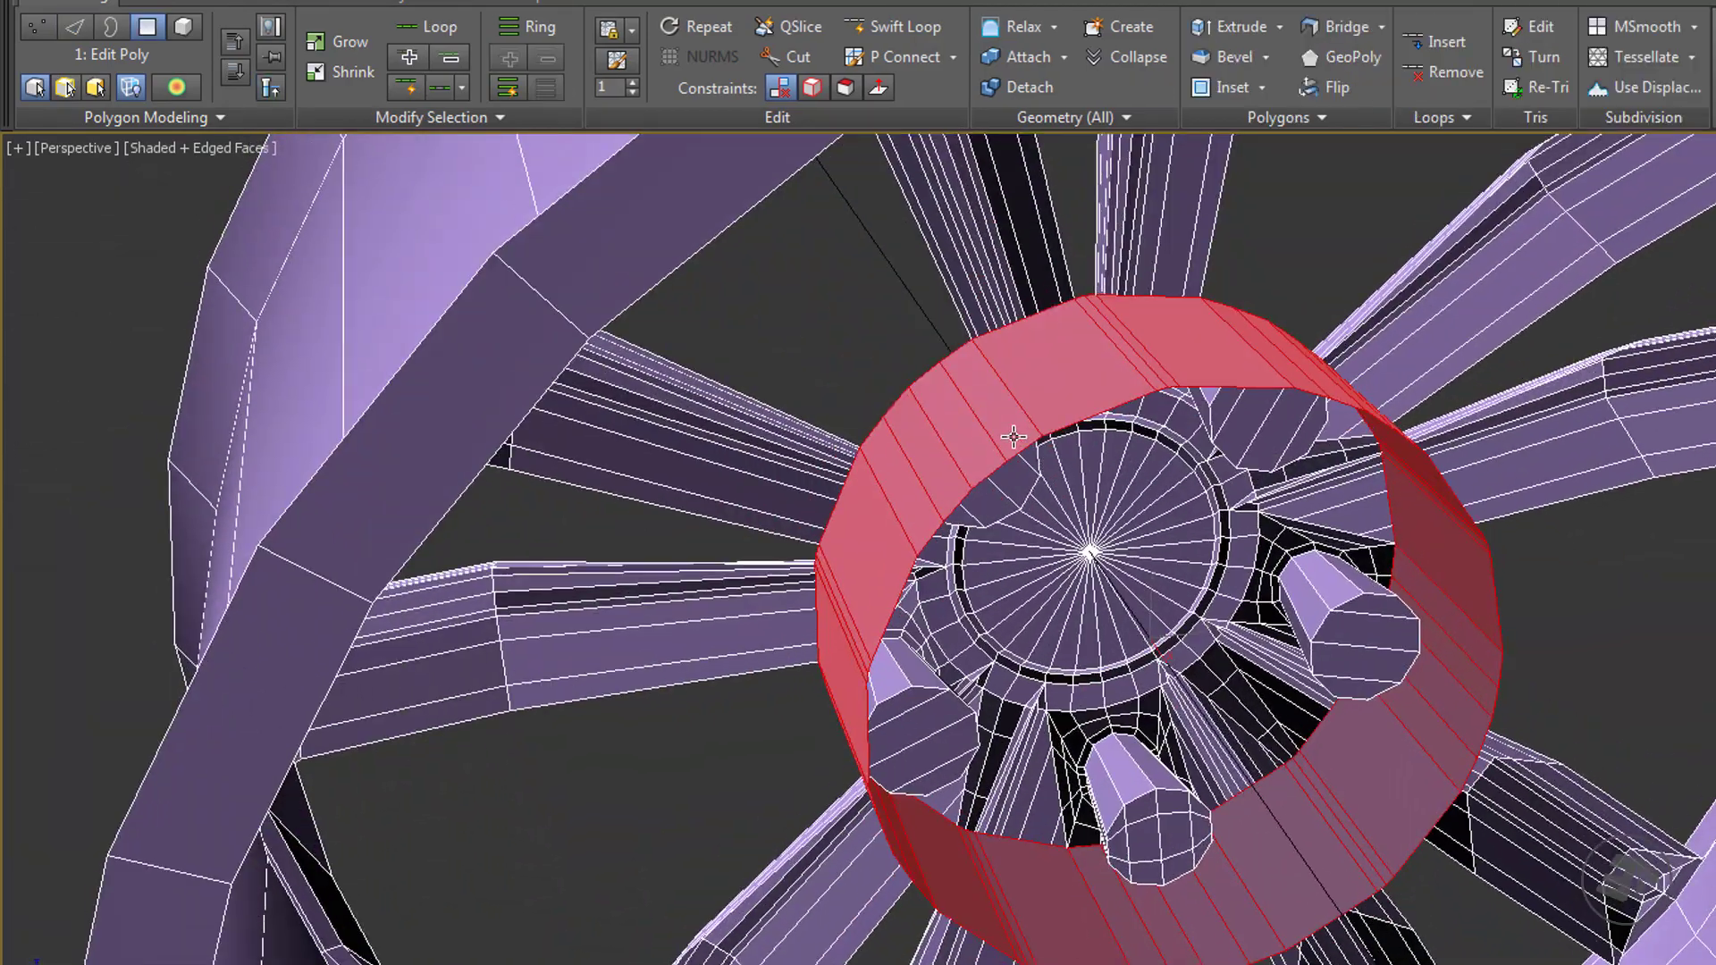
Try connecting the hub ring's cross edges with 2 segments and a pinch of 76.
key(2)
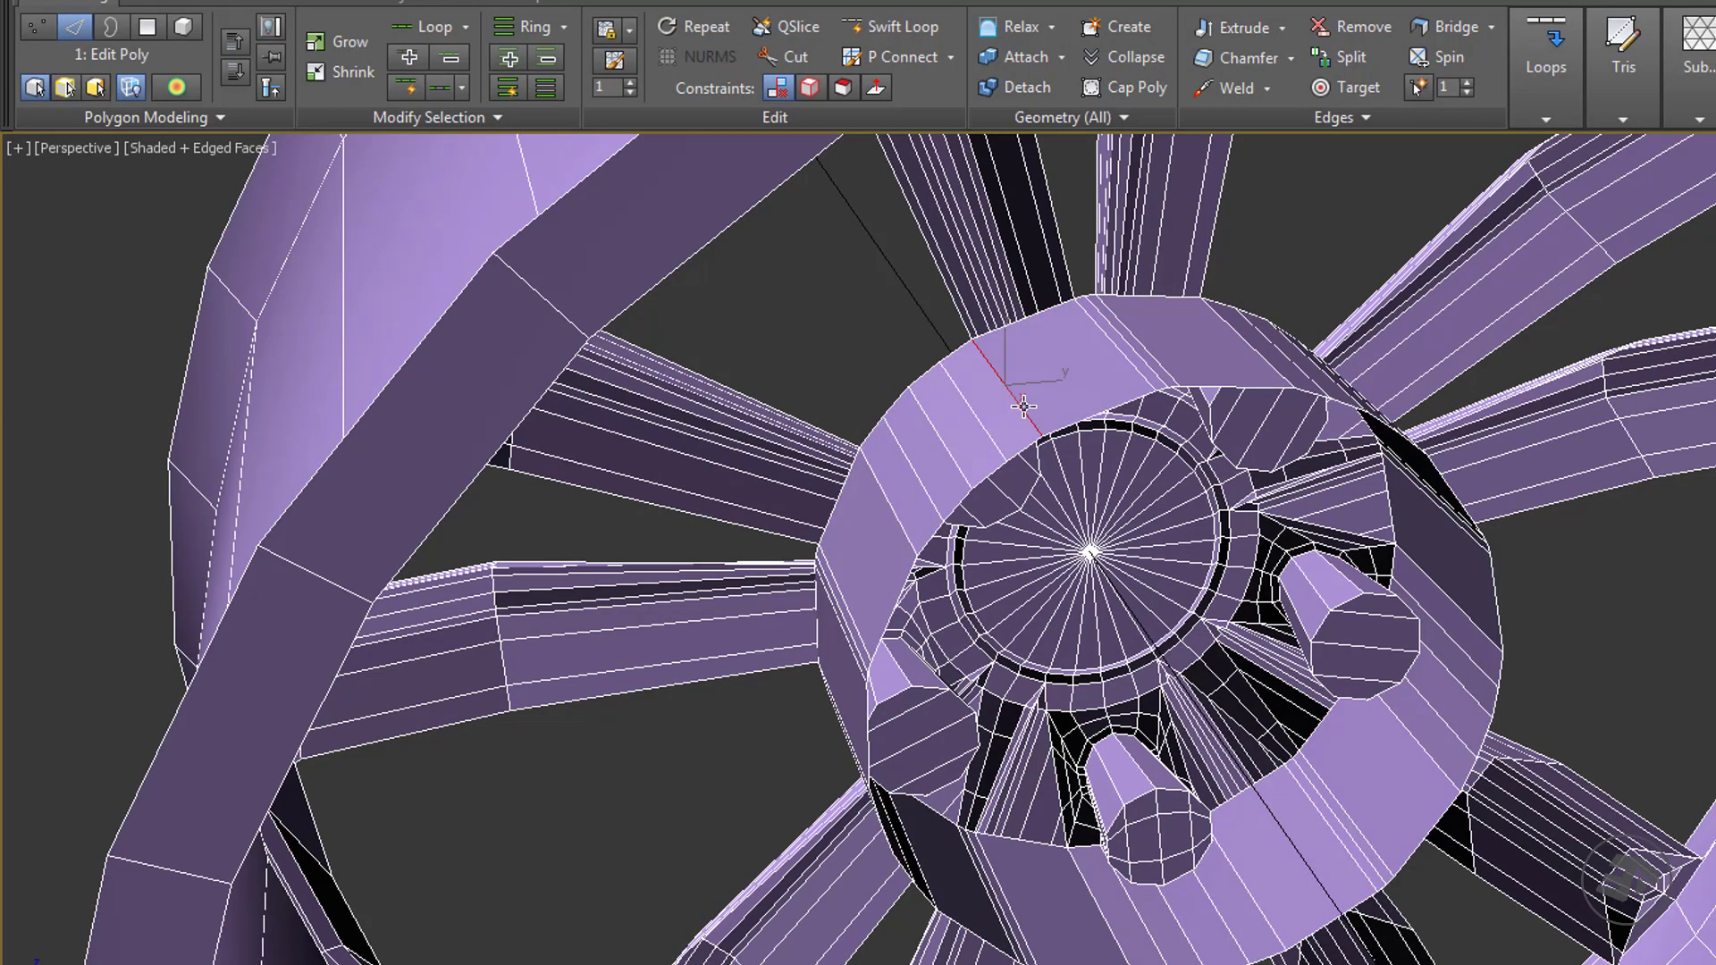
key(ctrl+shift+e)
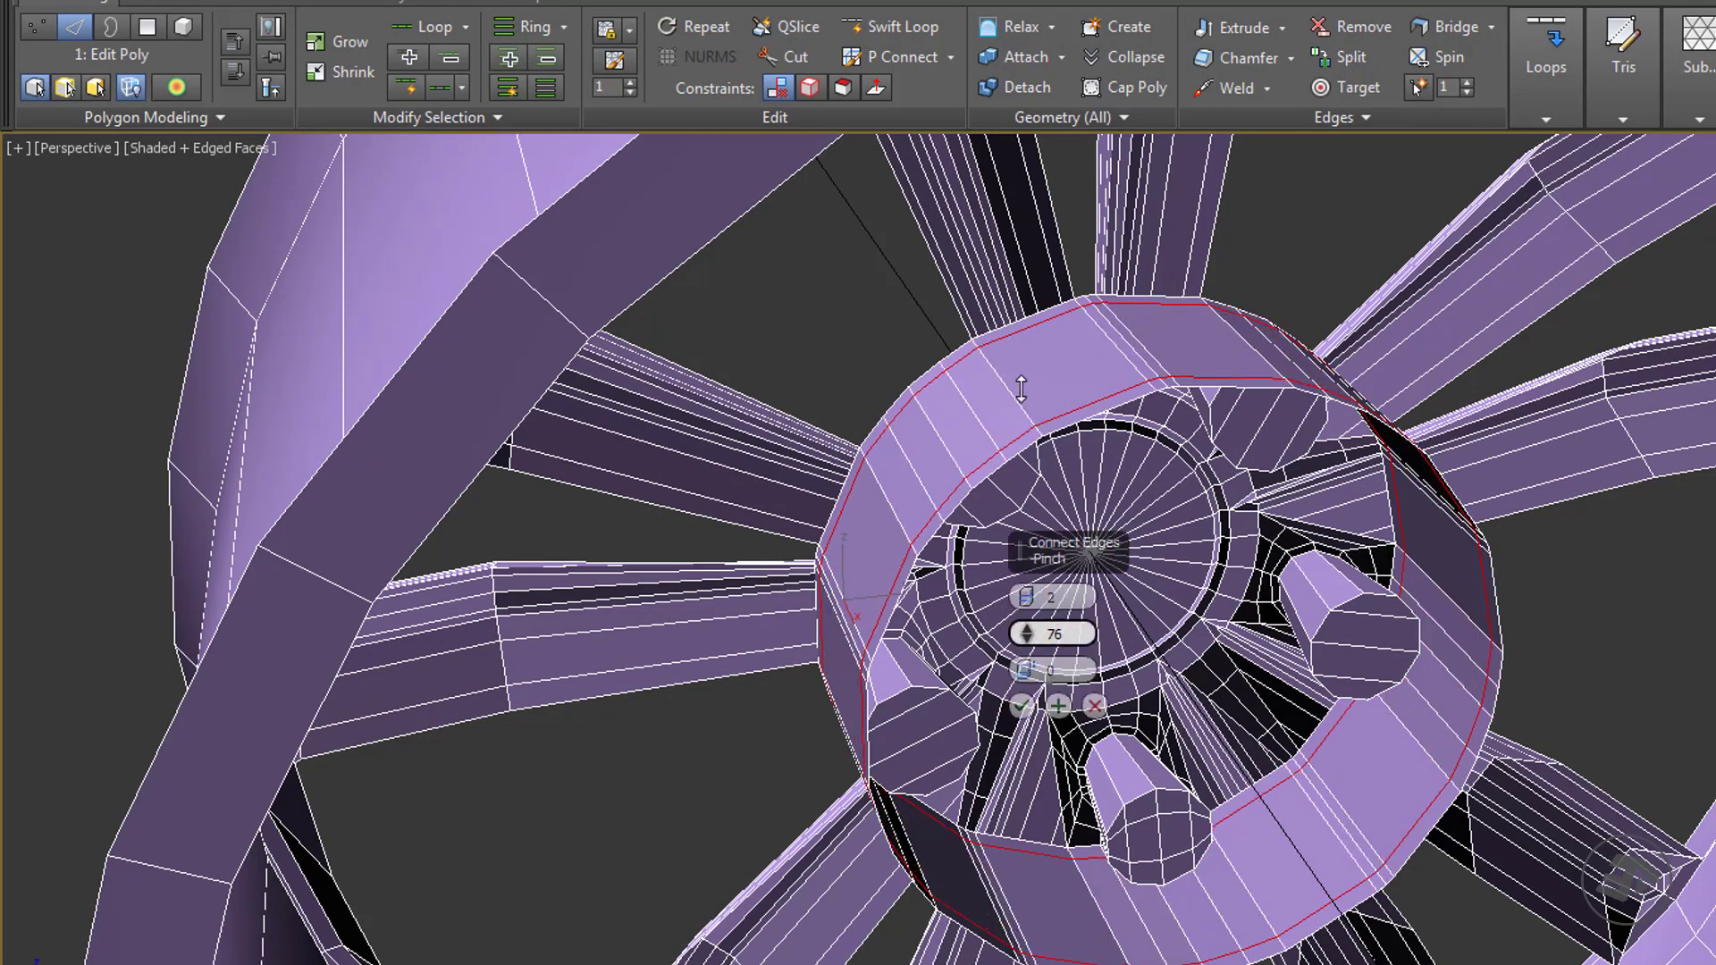
click(1020, 706)
alt+middle_drag(715, 711, 779, 670)
key(ctrl+q)
key(ctrl+q)
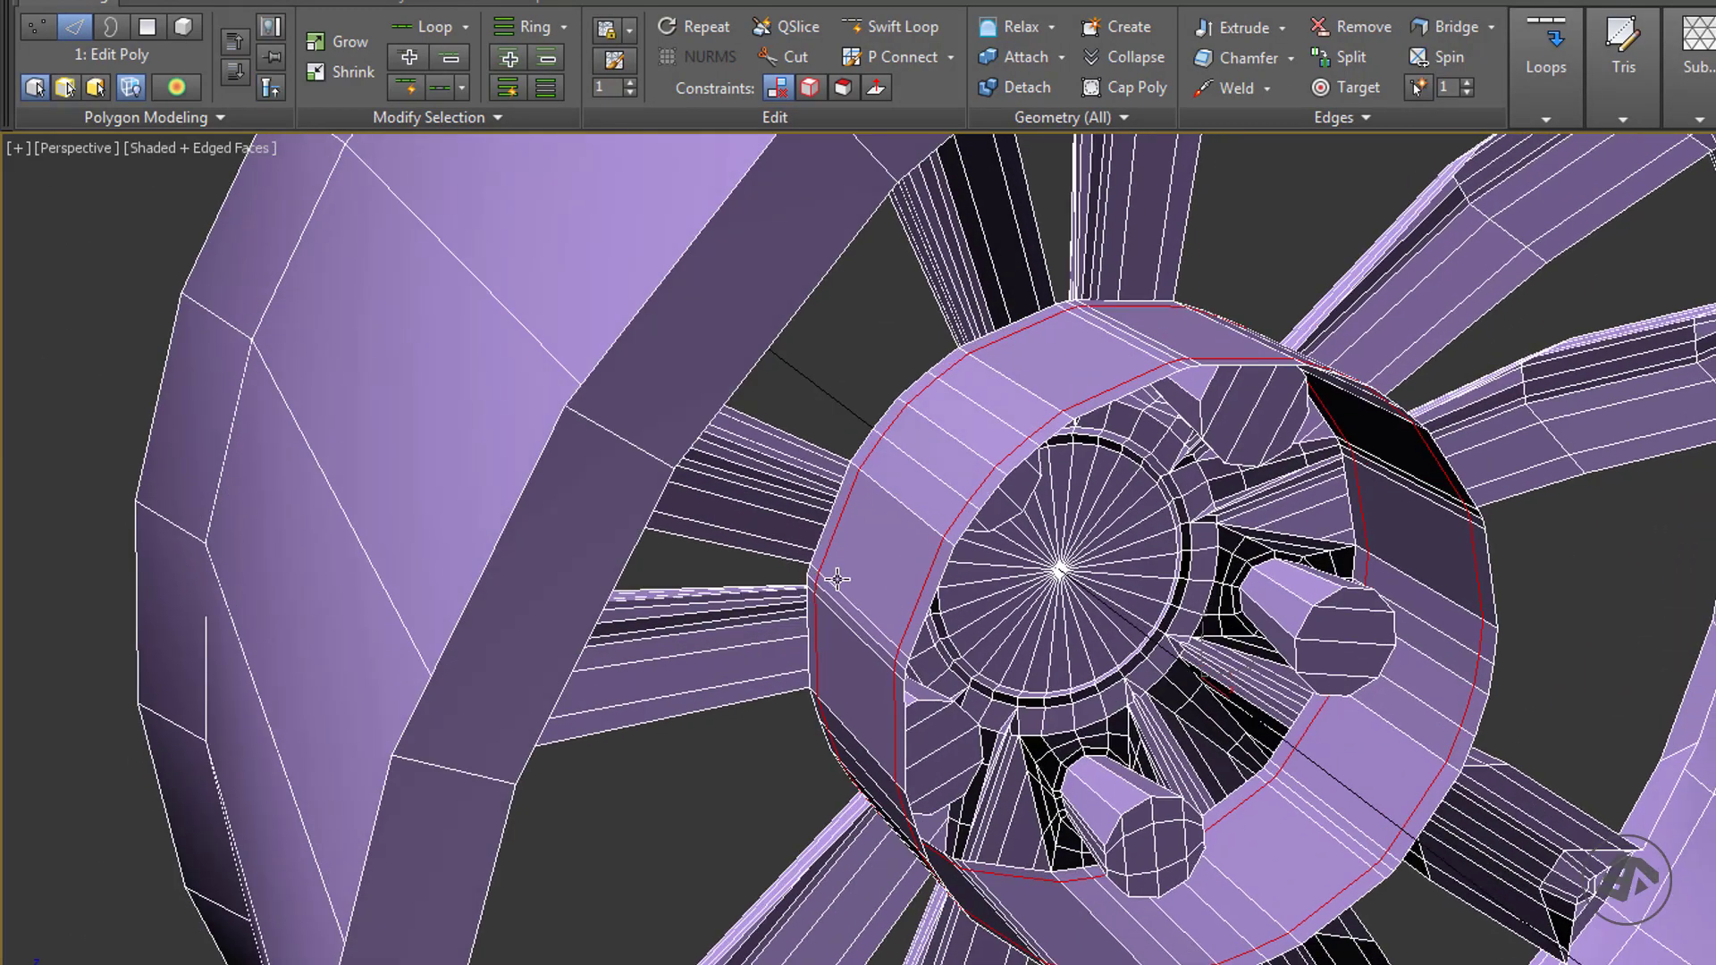
alt+middle_drag(837, 579, 1074, 575)
key(ctrl+z)
Detach the hub ring polygons to an element and render the smoothed wheel.
key(4)
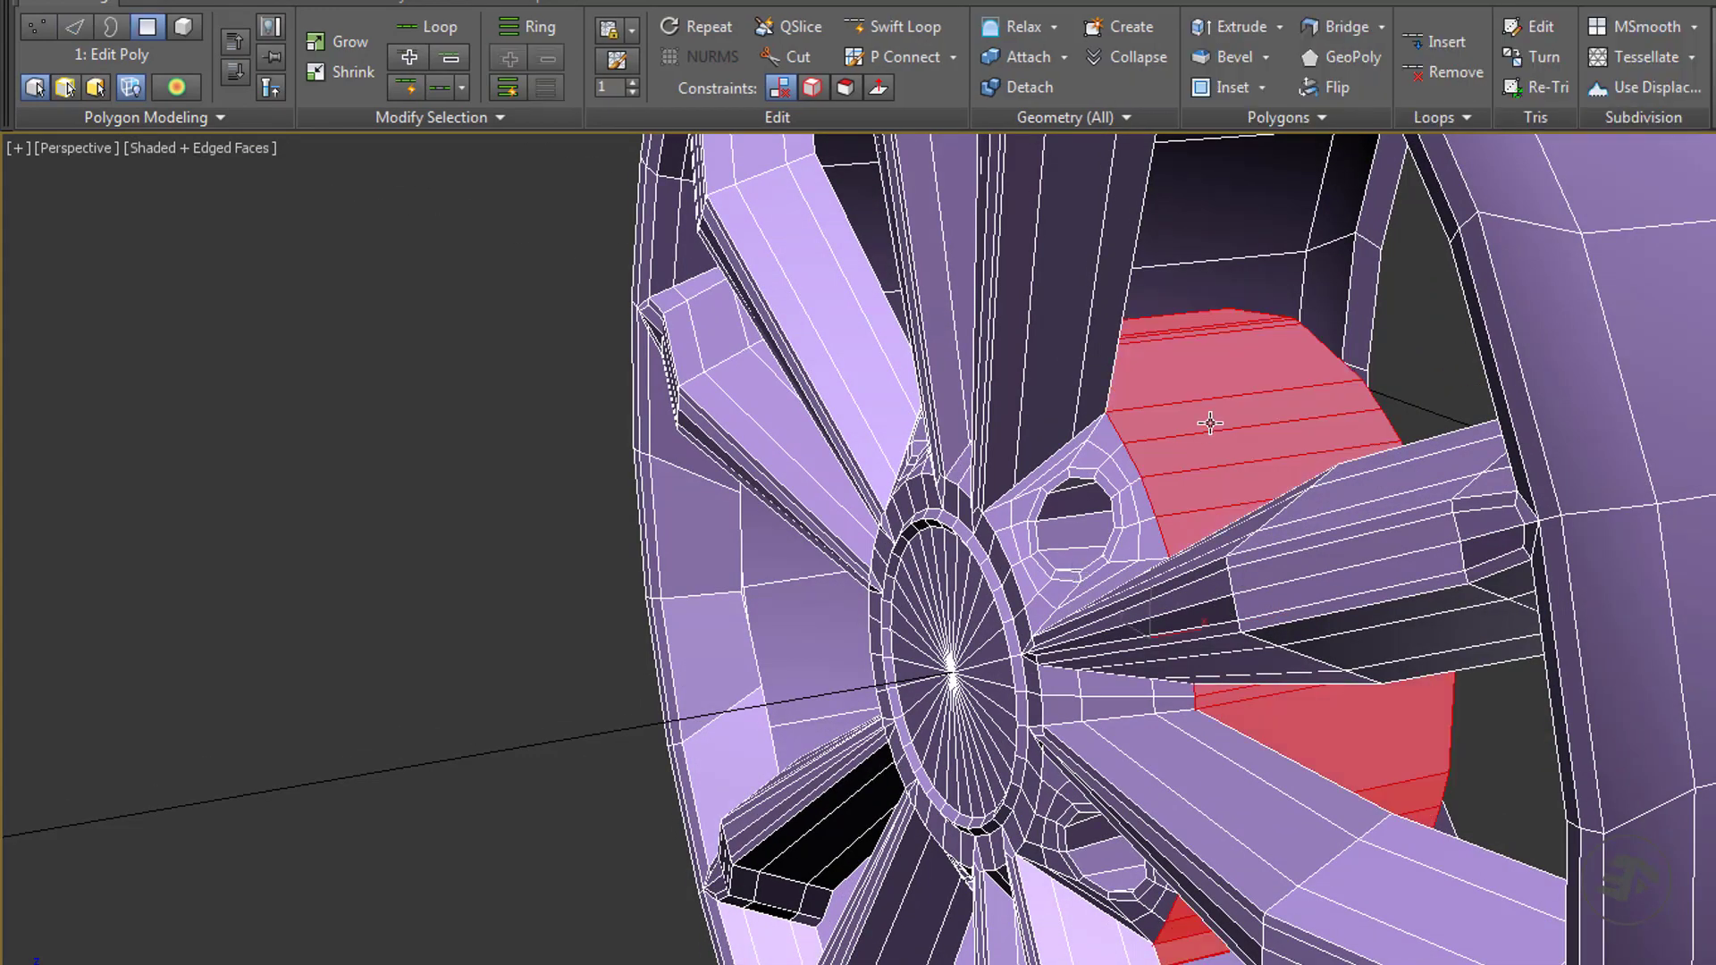
alt+middle_drag(1202, 494, 1242, 452)
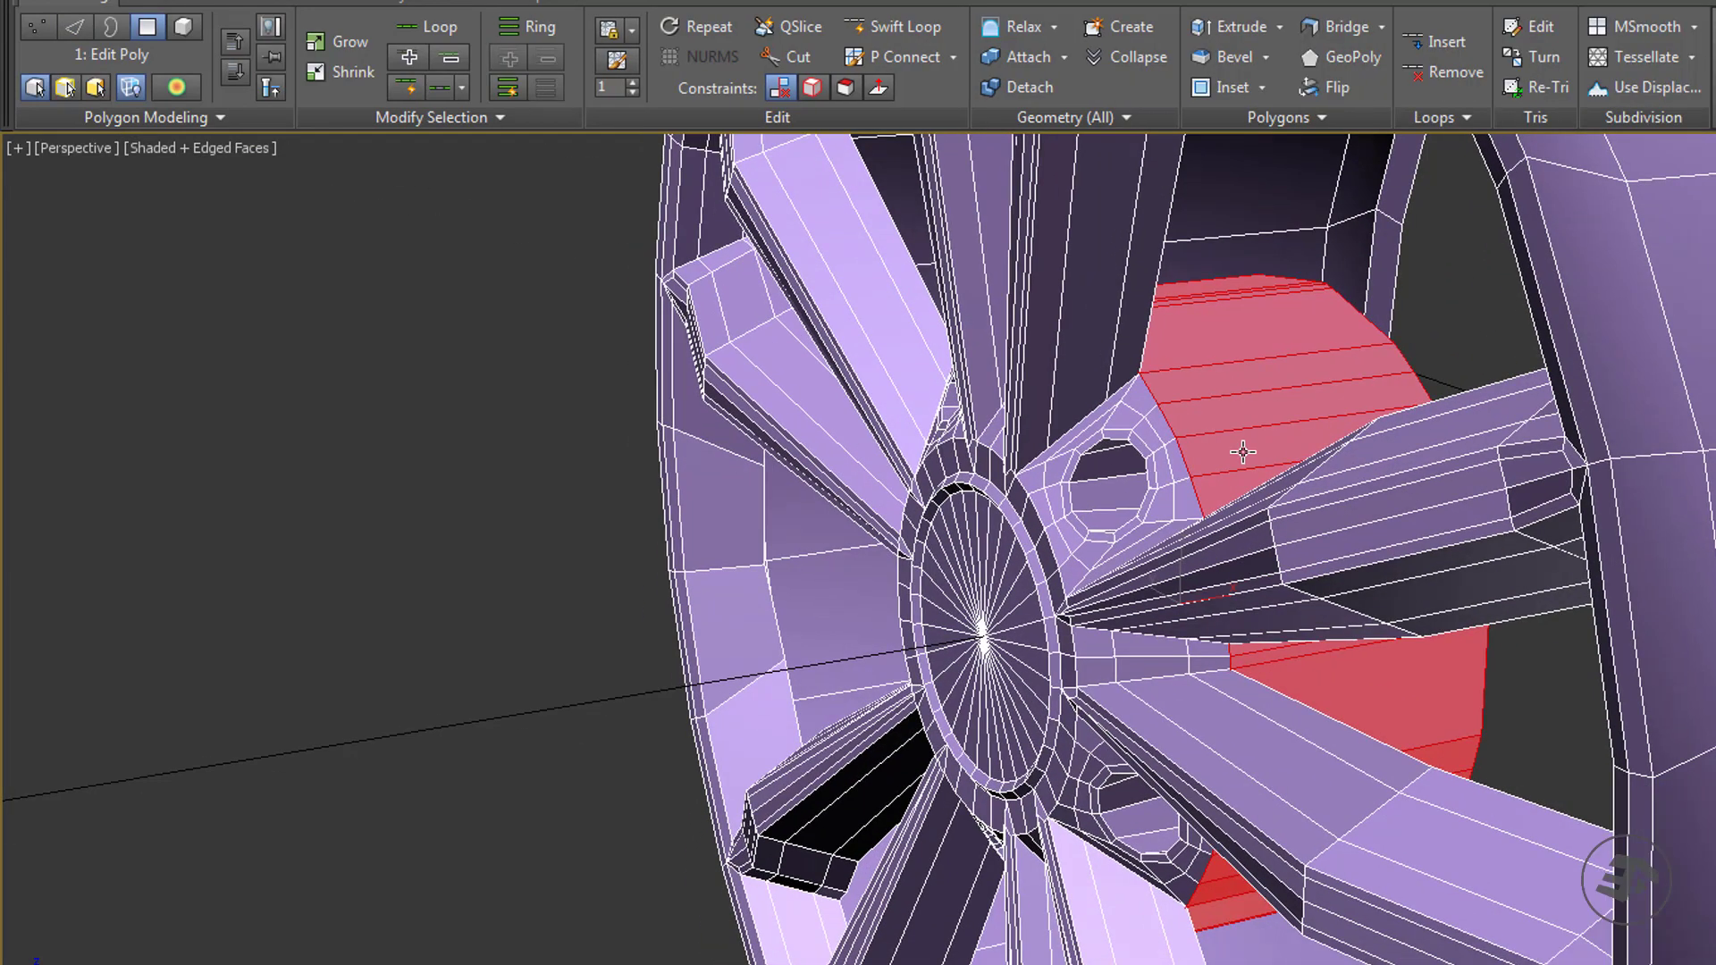
key(alt+d)
click(1083, 512)
key(ctrl+q)
alt+middle_drag(1086, 515, 1133, 561)
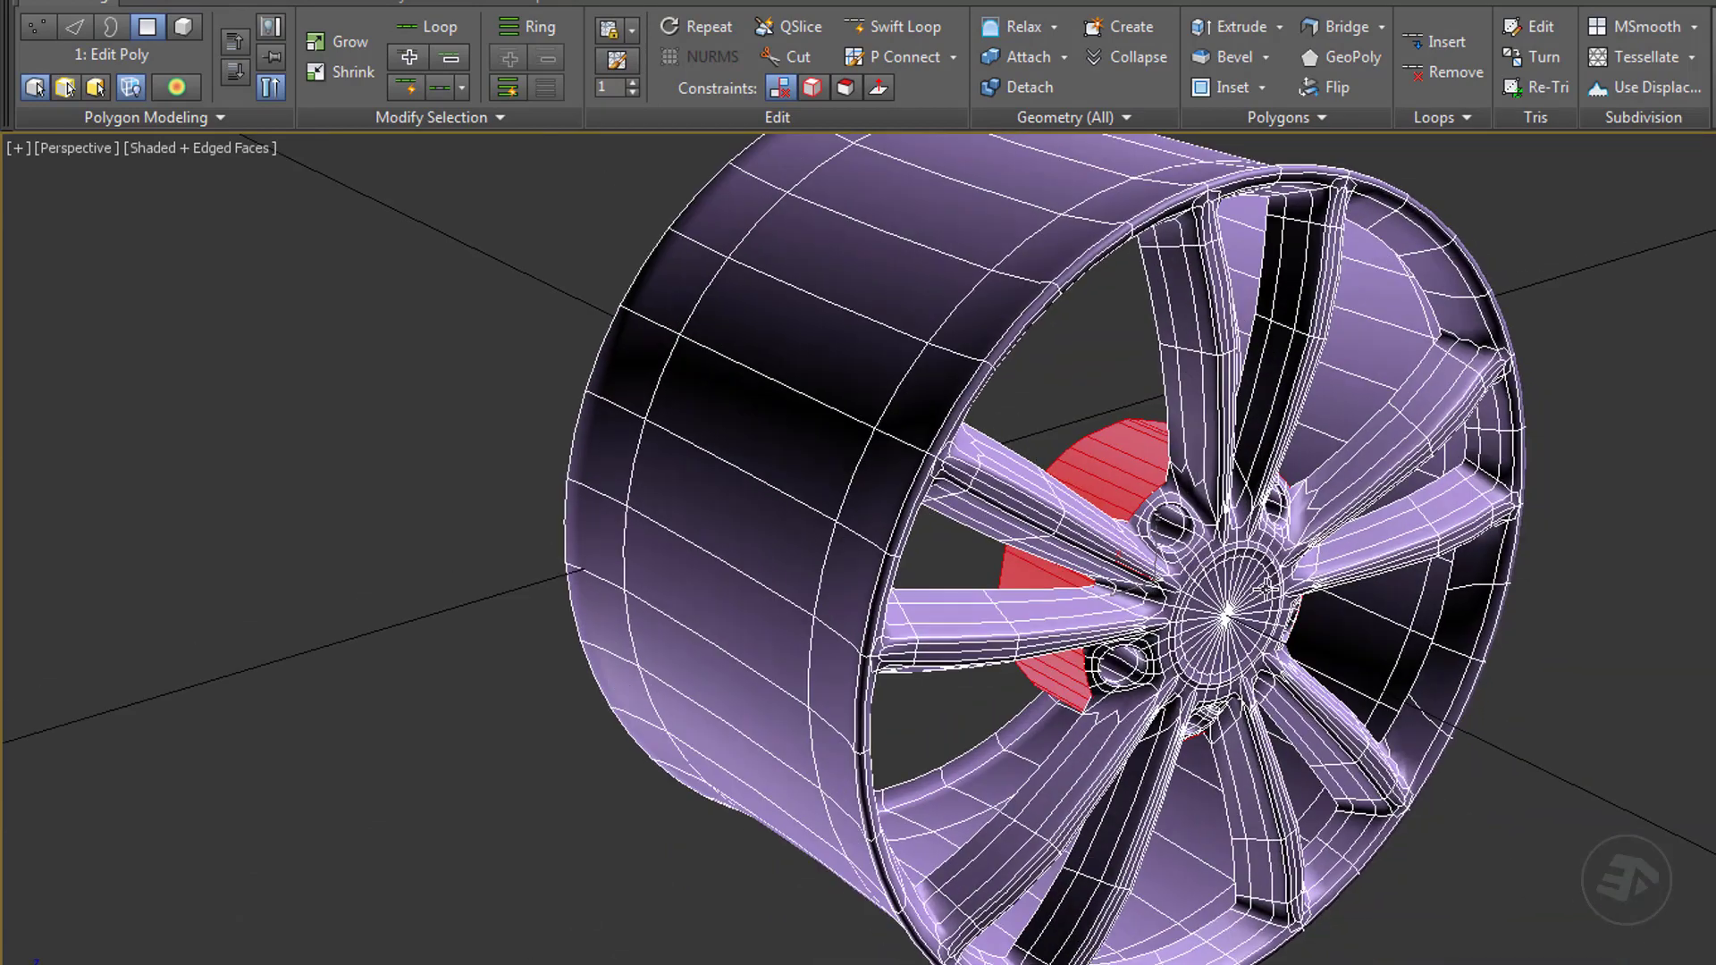
key(shift+q)
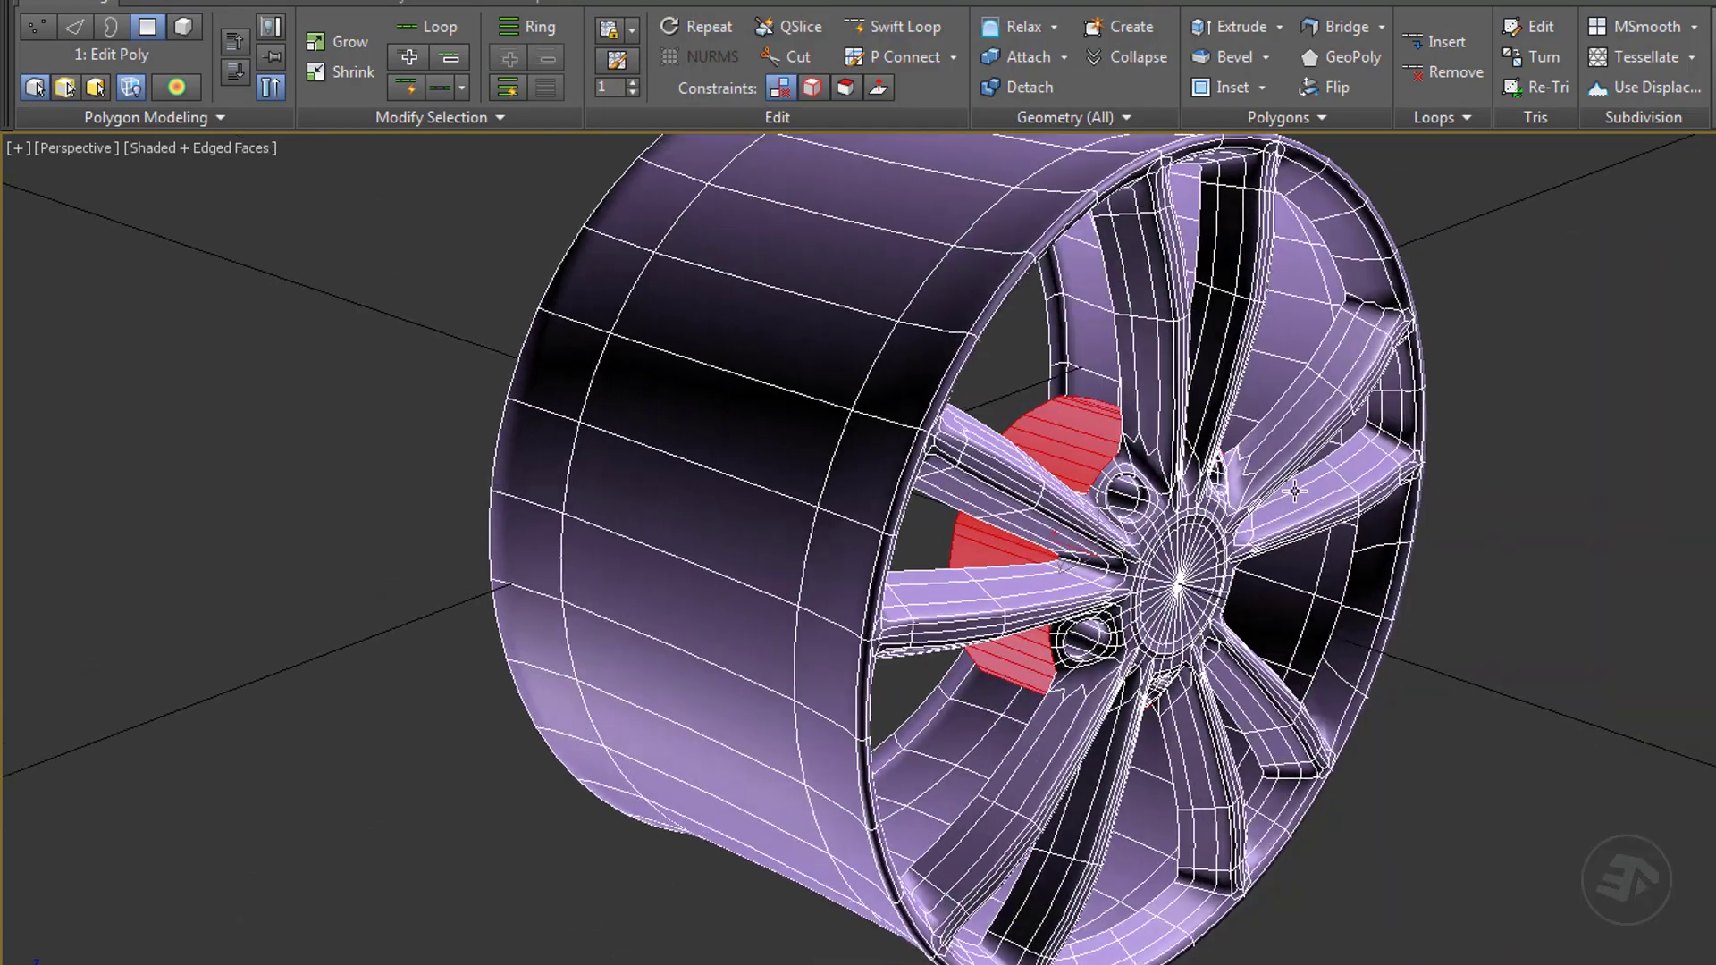
Detach the barrel's narrow front band and its rear edge band to elements.
click(850, 378)
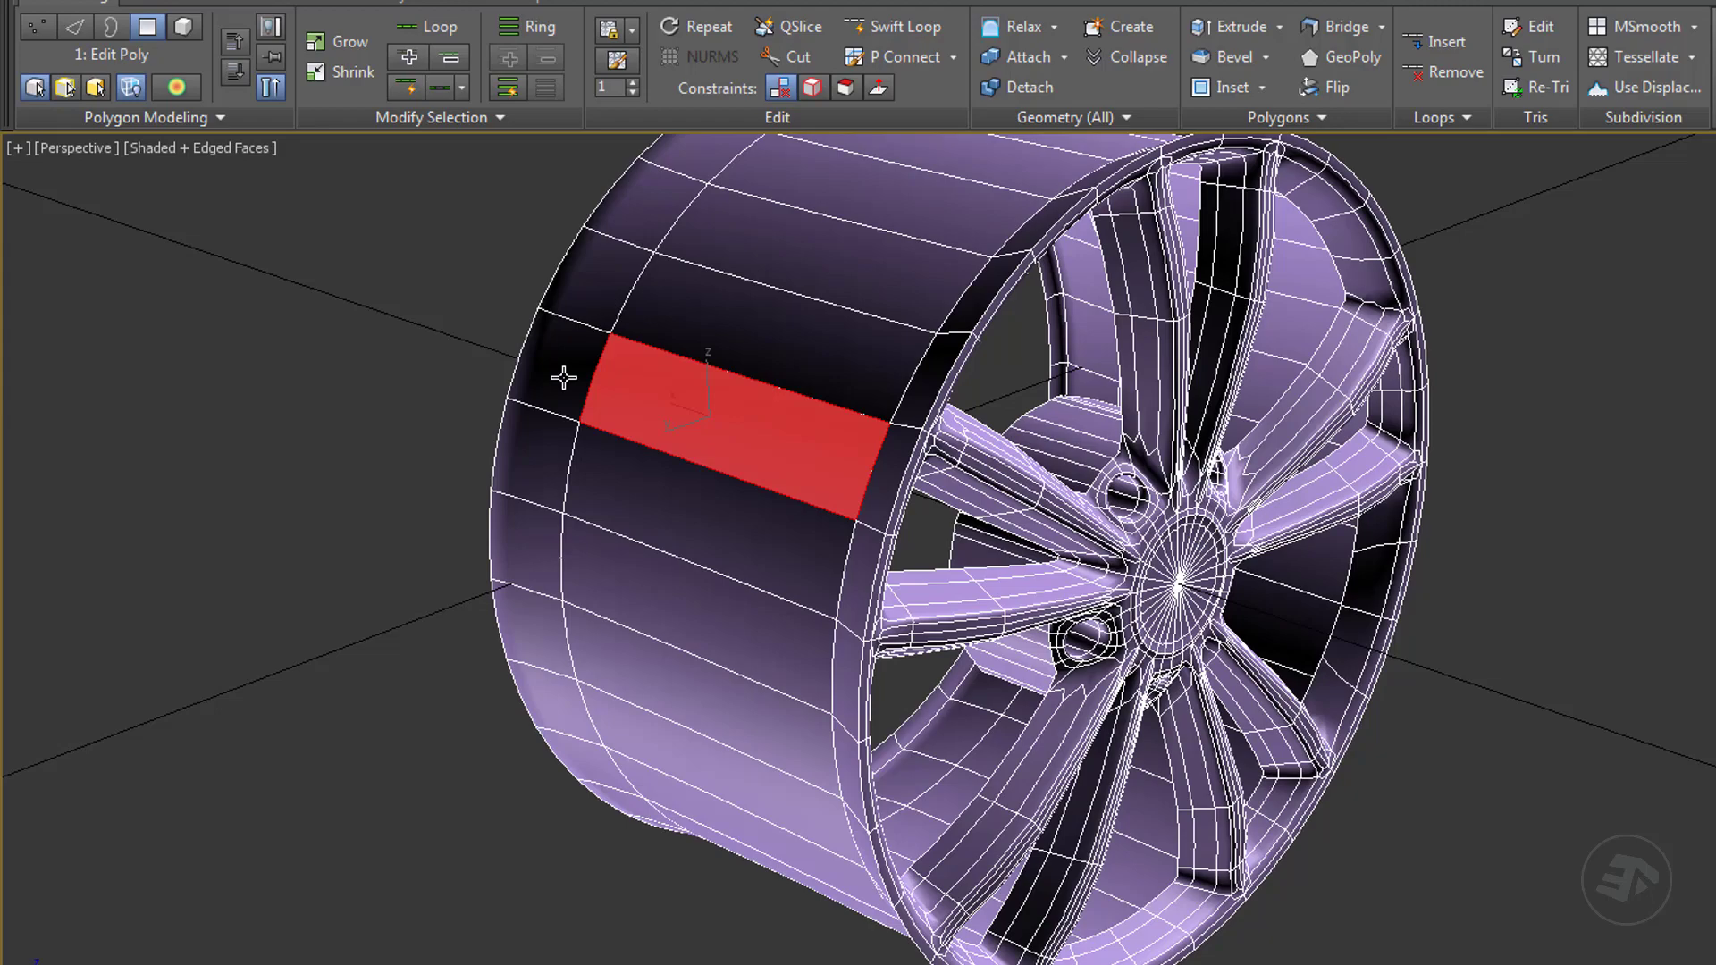
alt+middle_drag(562, 377, 486, 314)
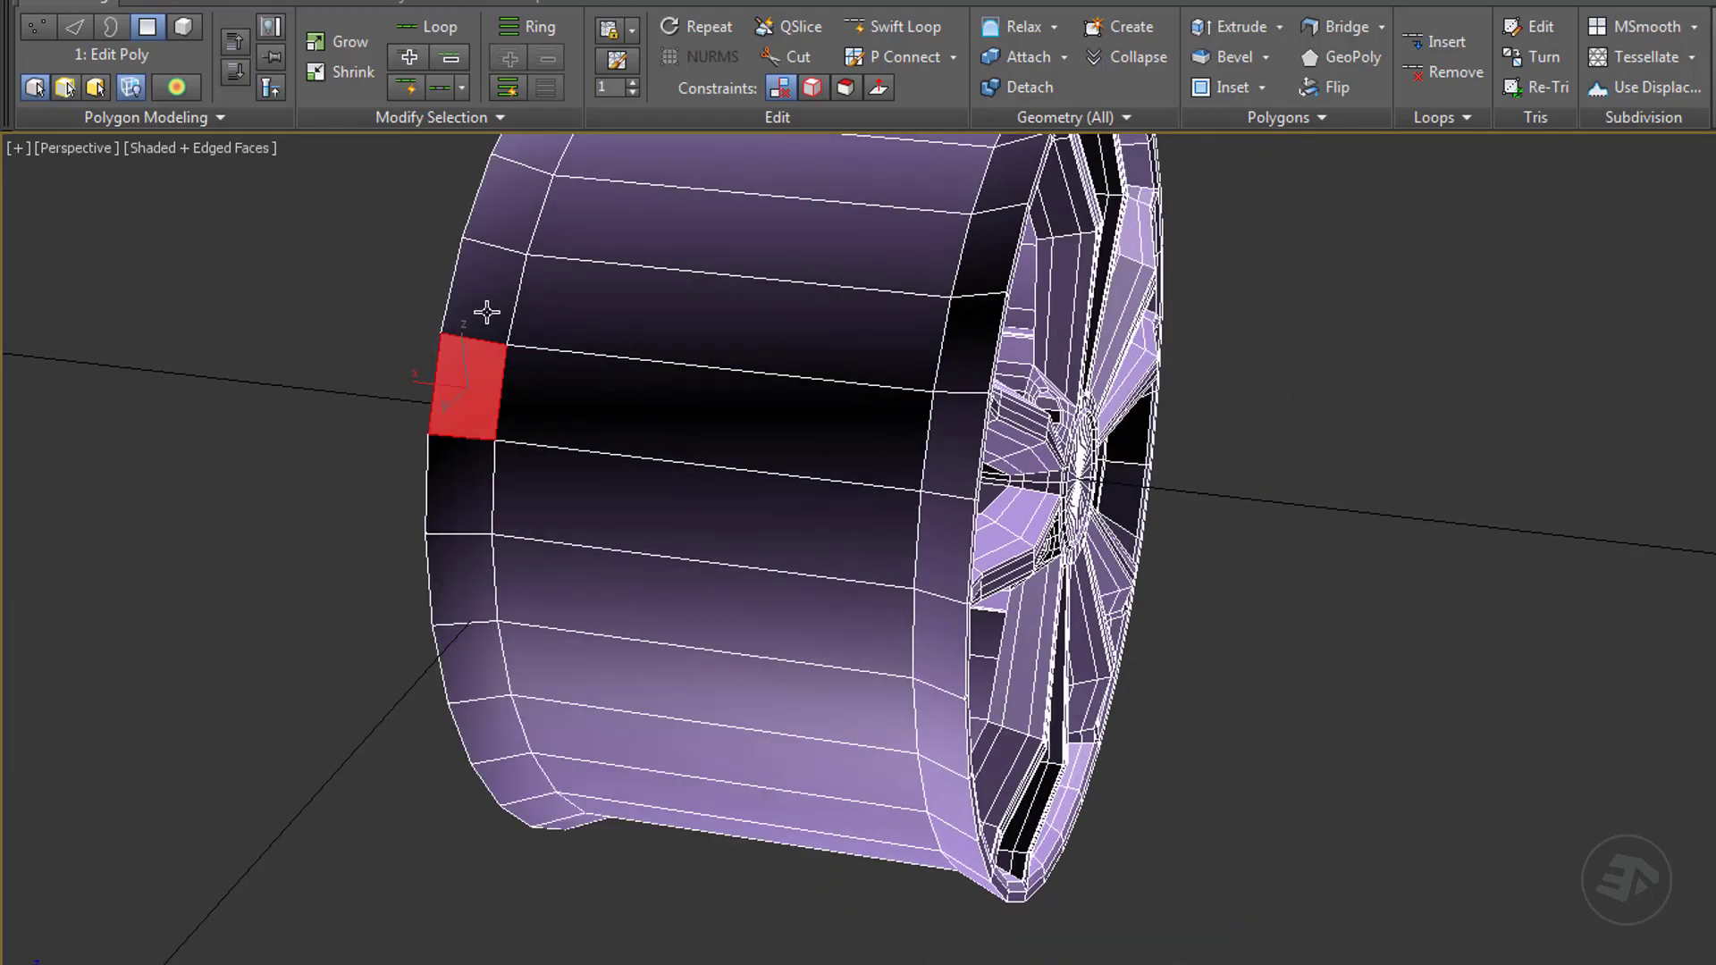
shift+click(486, 313)
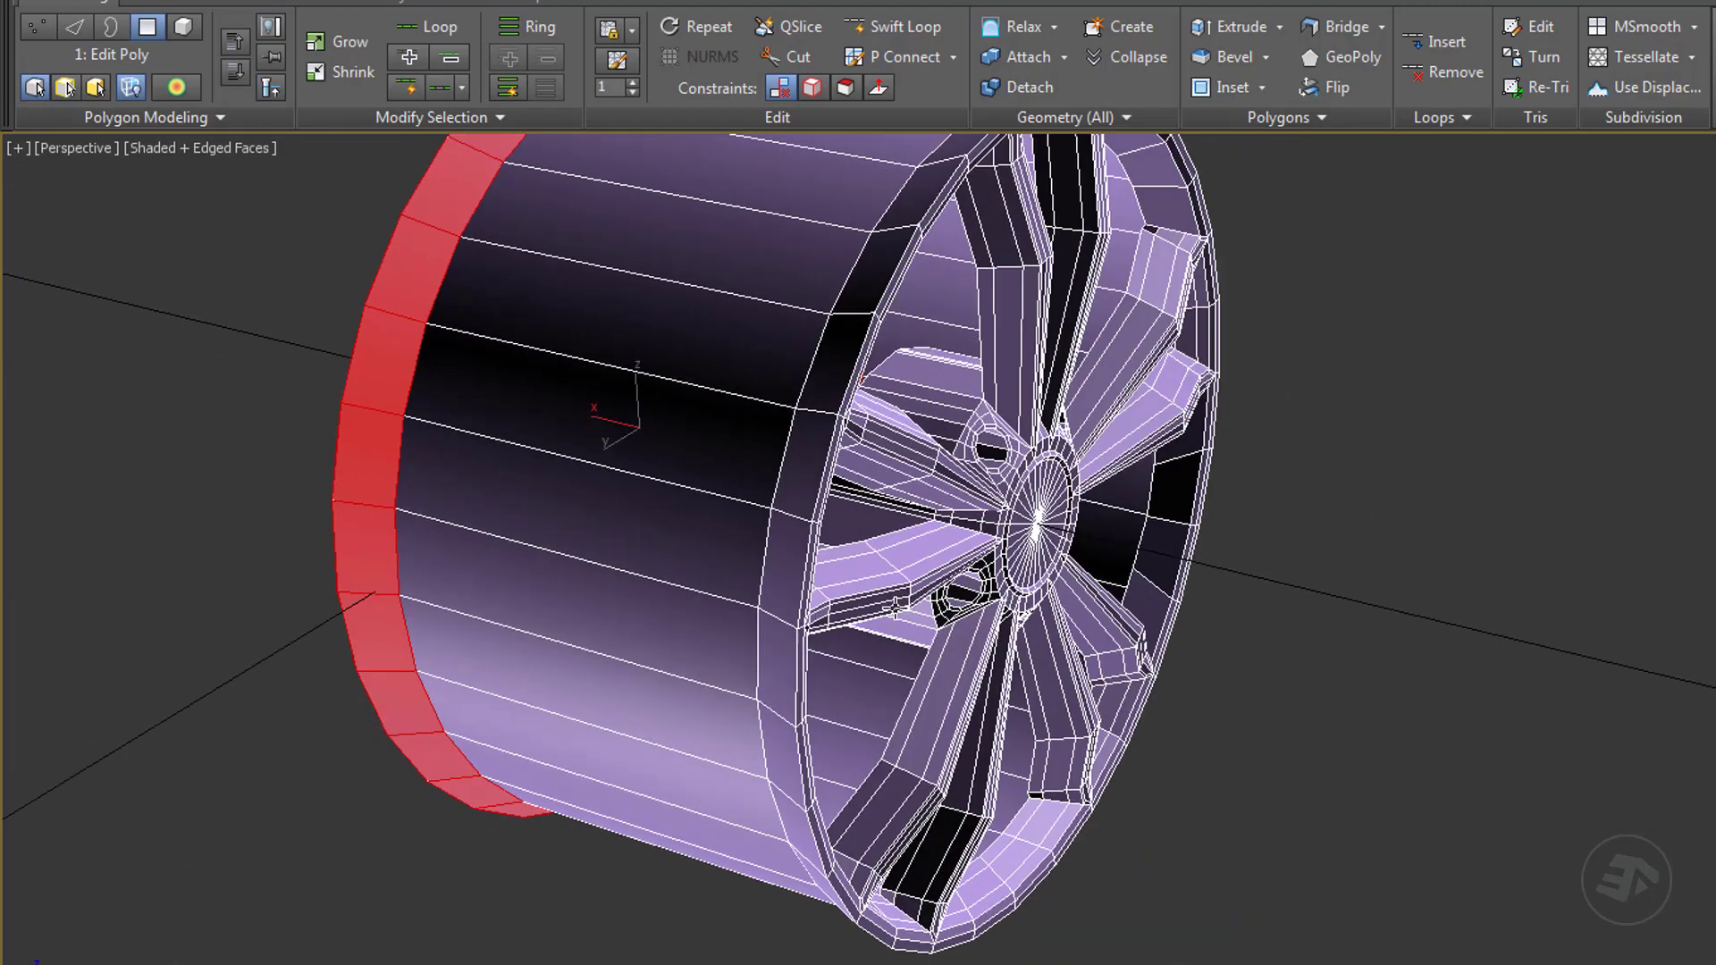
scroll(895, 608, down, 4)
alt+middle_drag(895, 609, 823, 588)
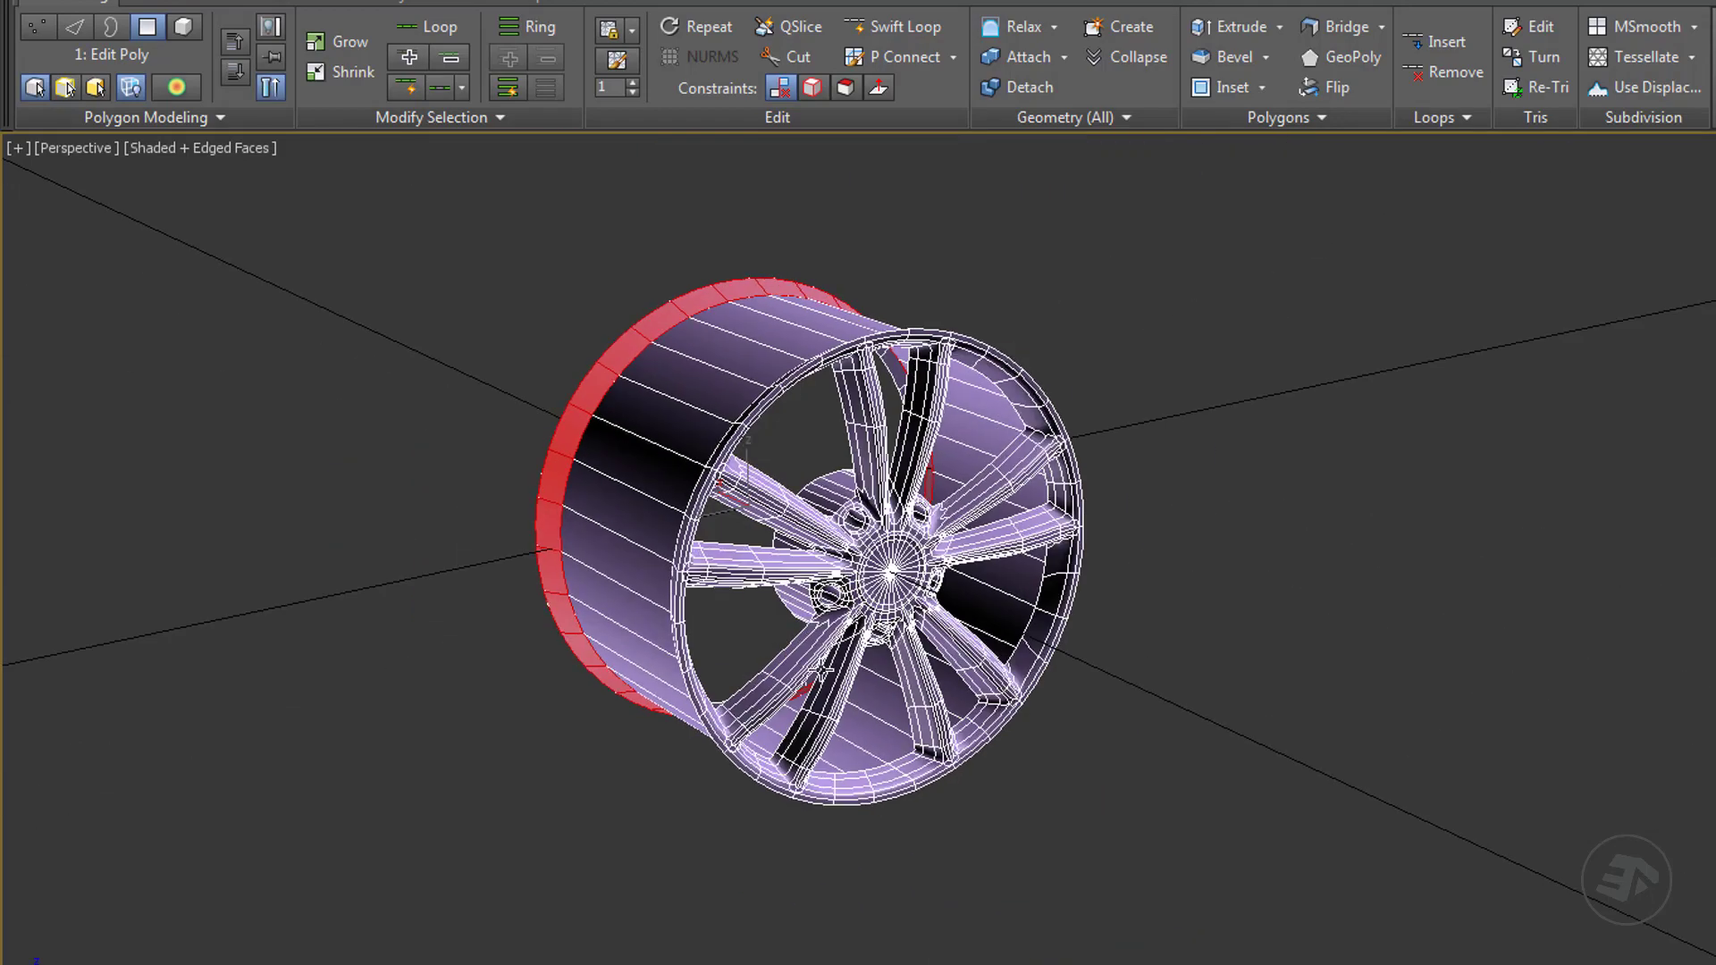
alt+middle_drag(1000, 715, 962, 681)
Render the smoothed wheel from the front to check the detached barrel bands.
scroll(961, 681, up, 3)
key(shift+q)
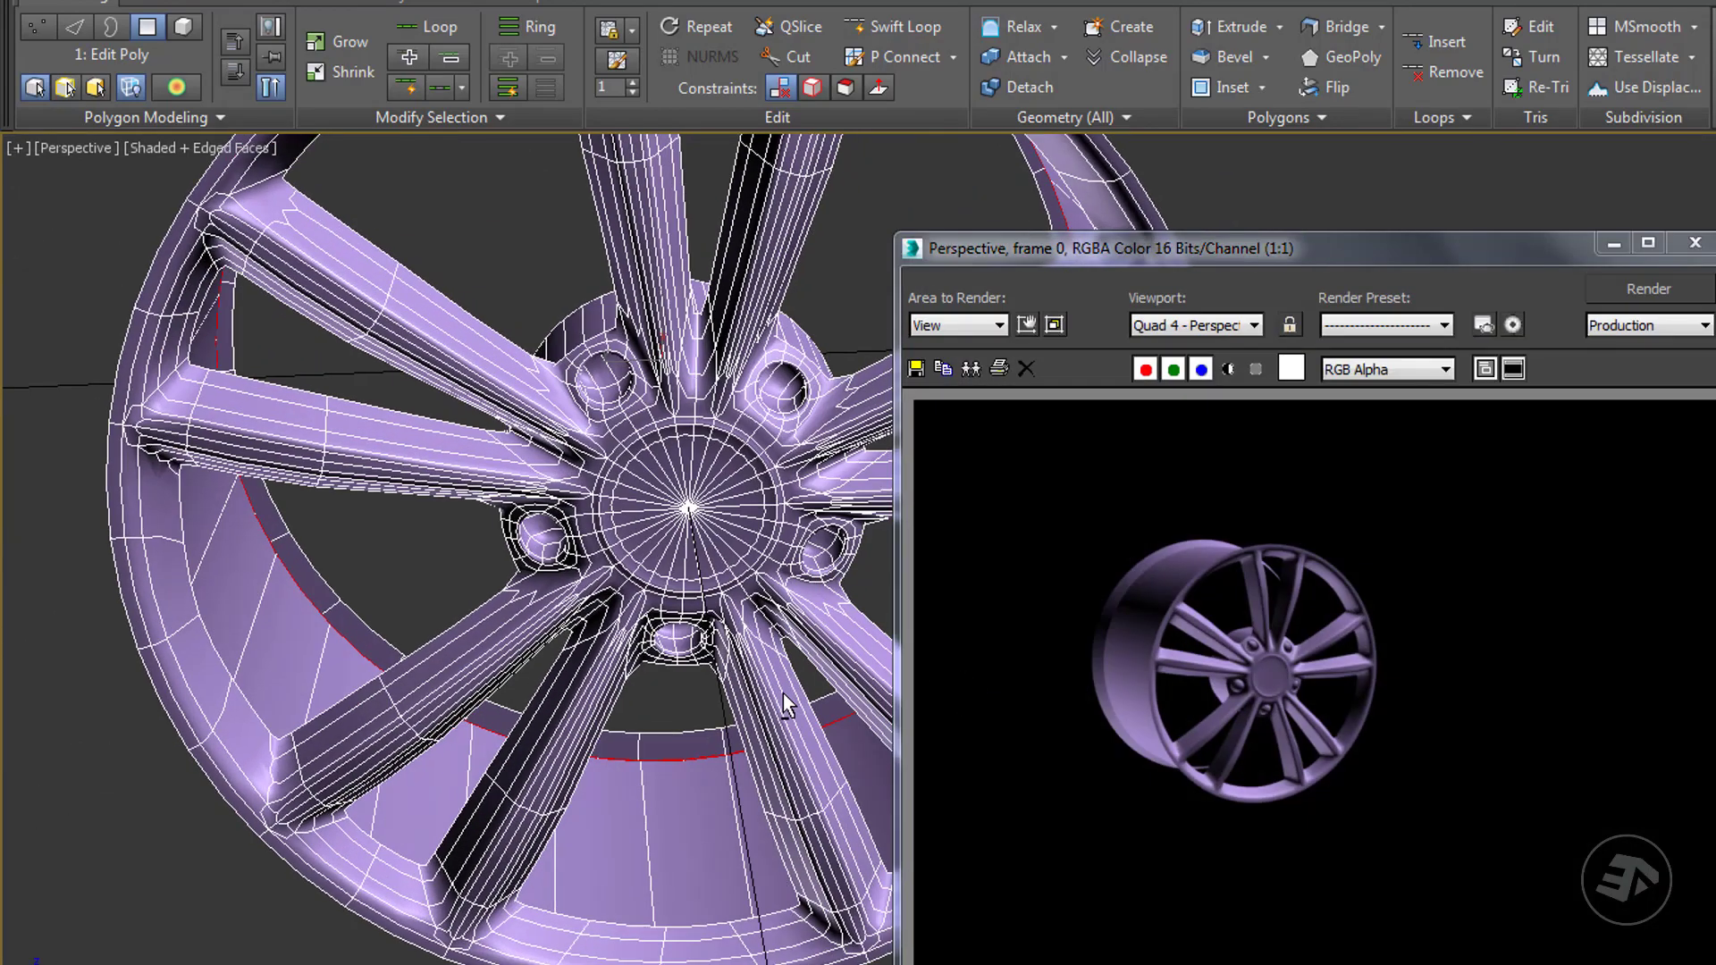
alt+middle_drag(783, 693, 673, 732)
click(1696, 243)
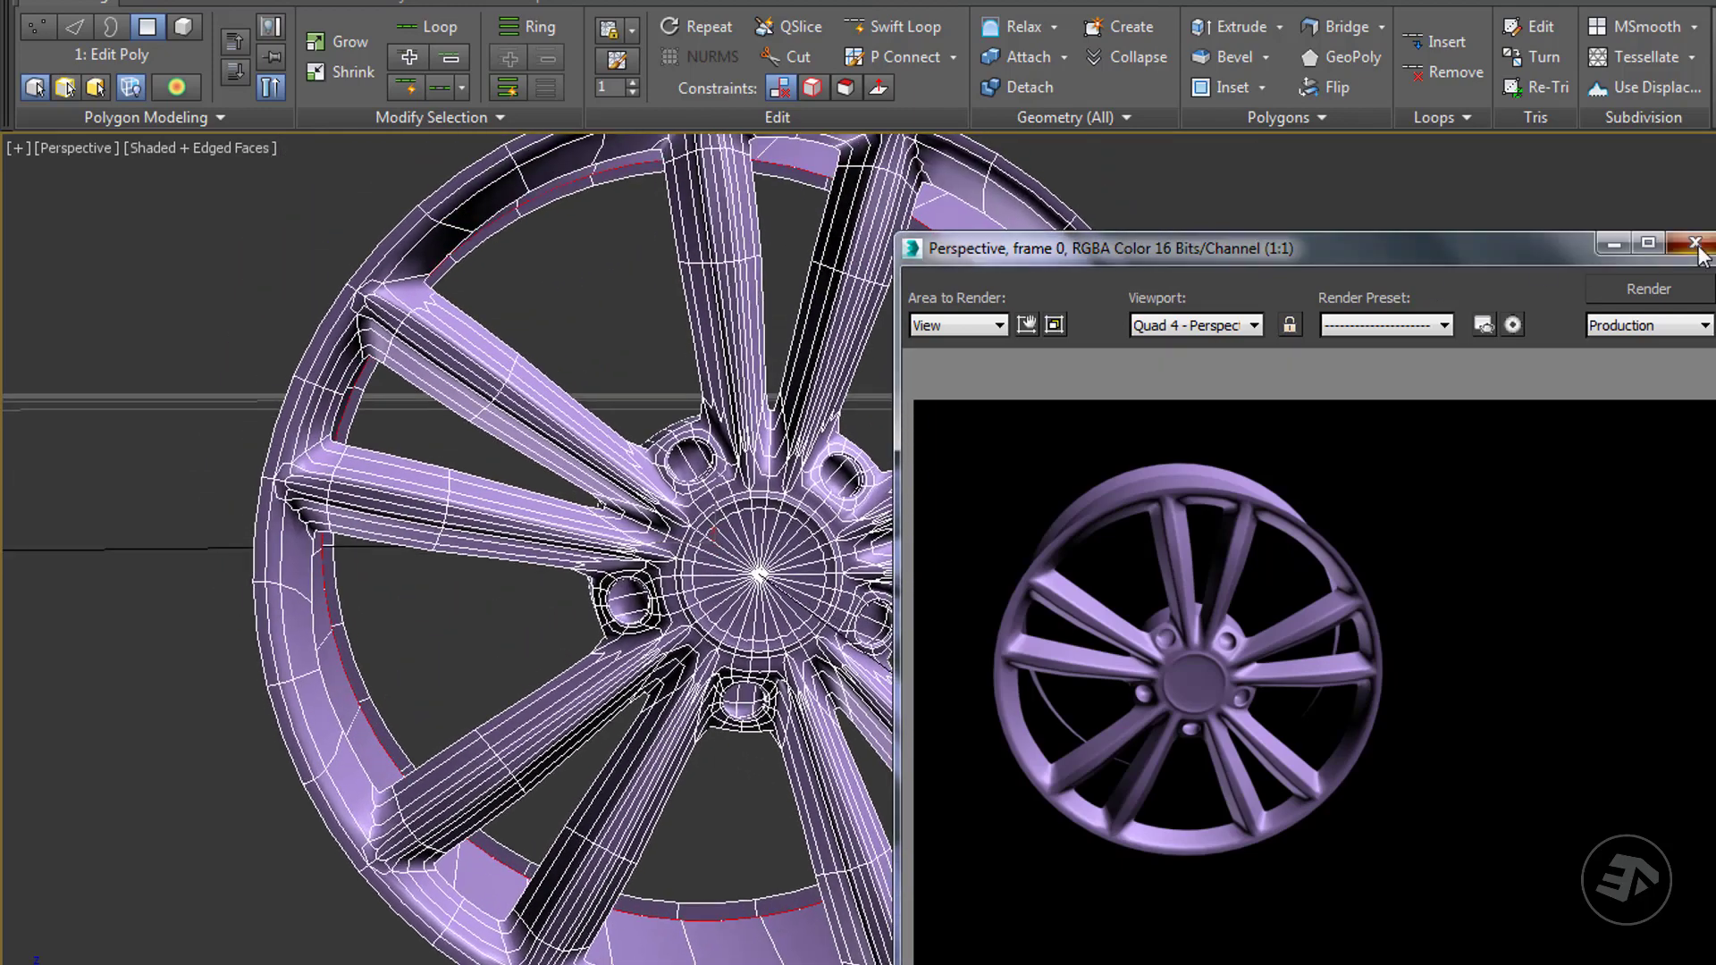
Select the matching cross edges midway along every spoke and scale them inward toward the hub.
key(2)
key(ctrl+e)
scroll(442, 486, up, 3)
double_click(442, 486)
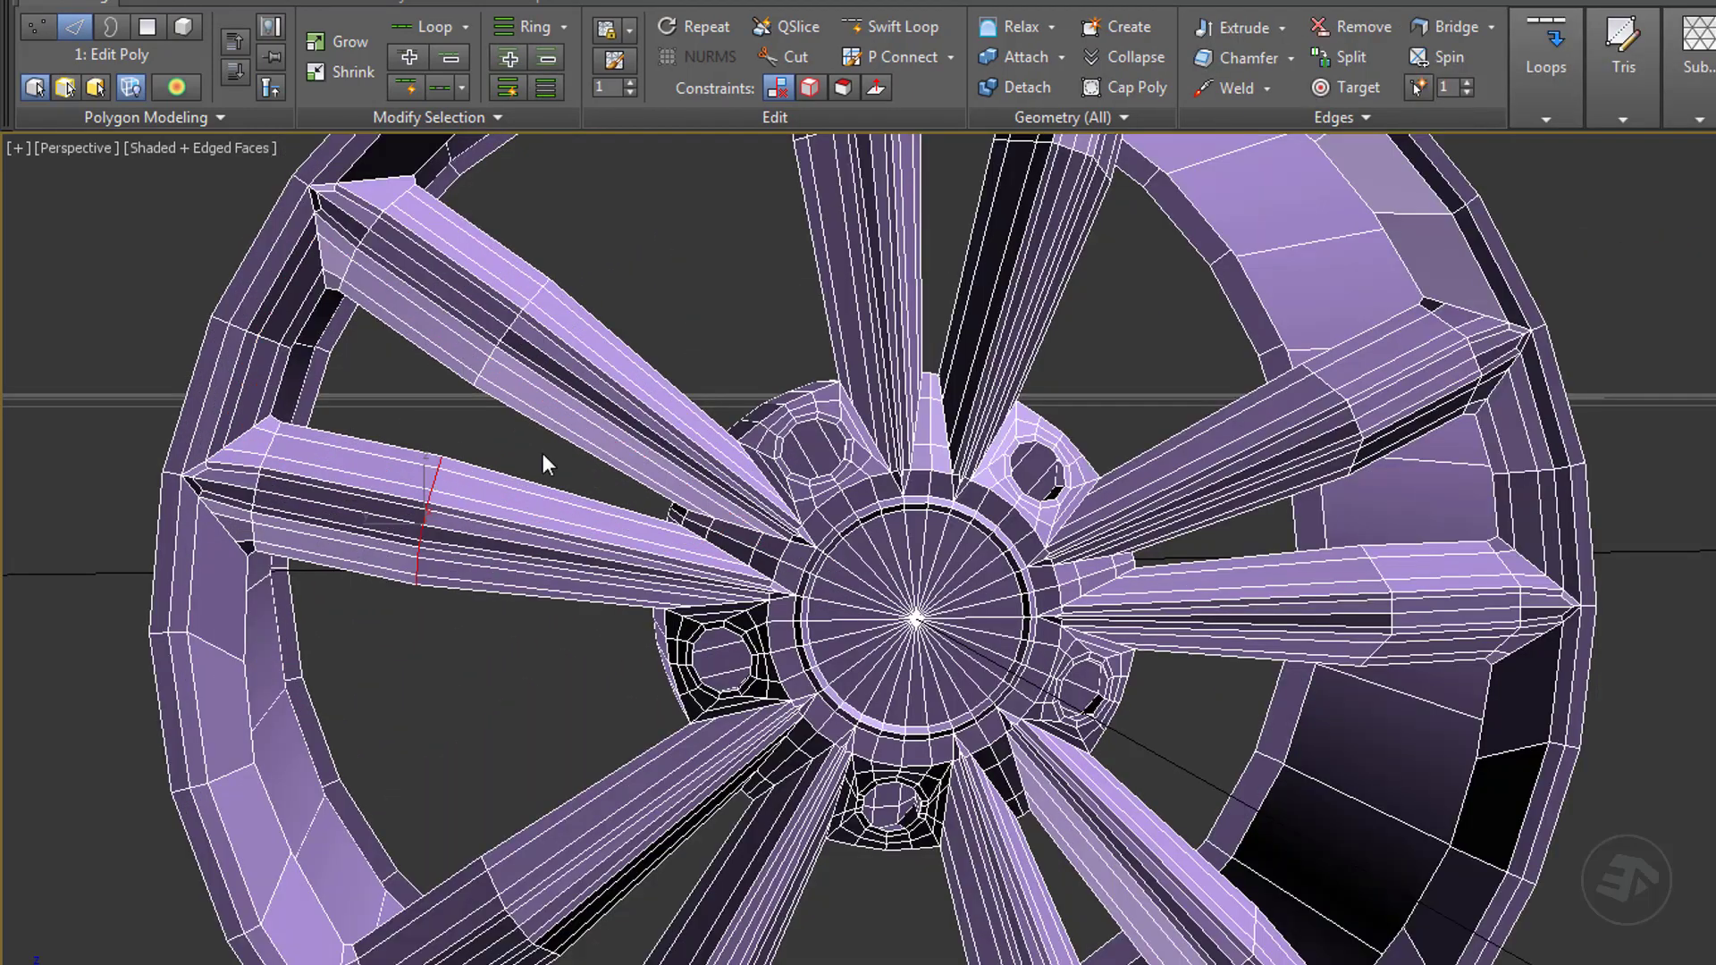
mouse_move(434, 118)
click(411, 177)
scroll(570, 415, down, 4)
scroll(669, 435, up, 2)
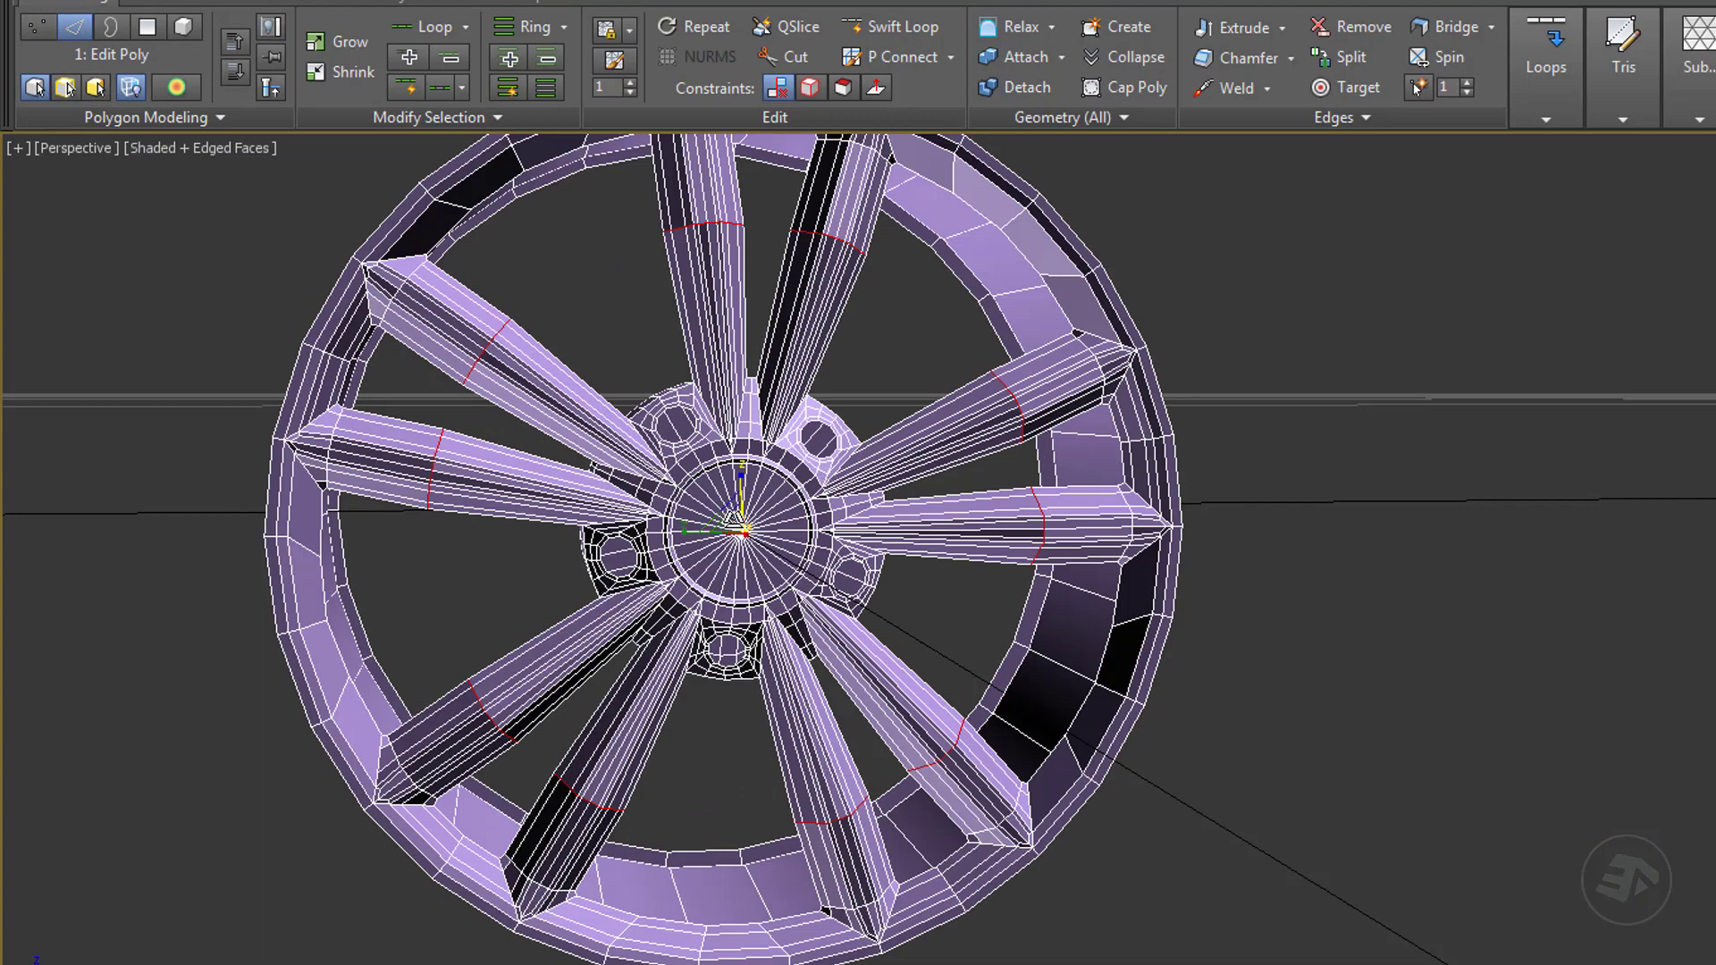
drag(728, 518, 720, 544)
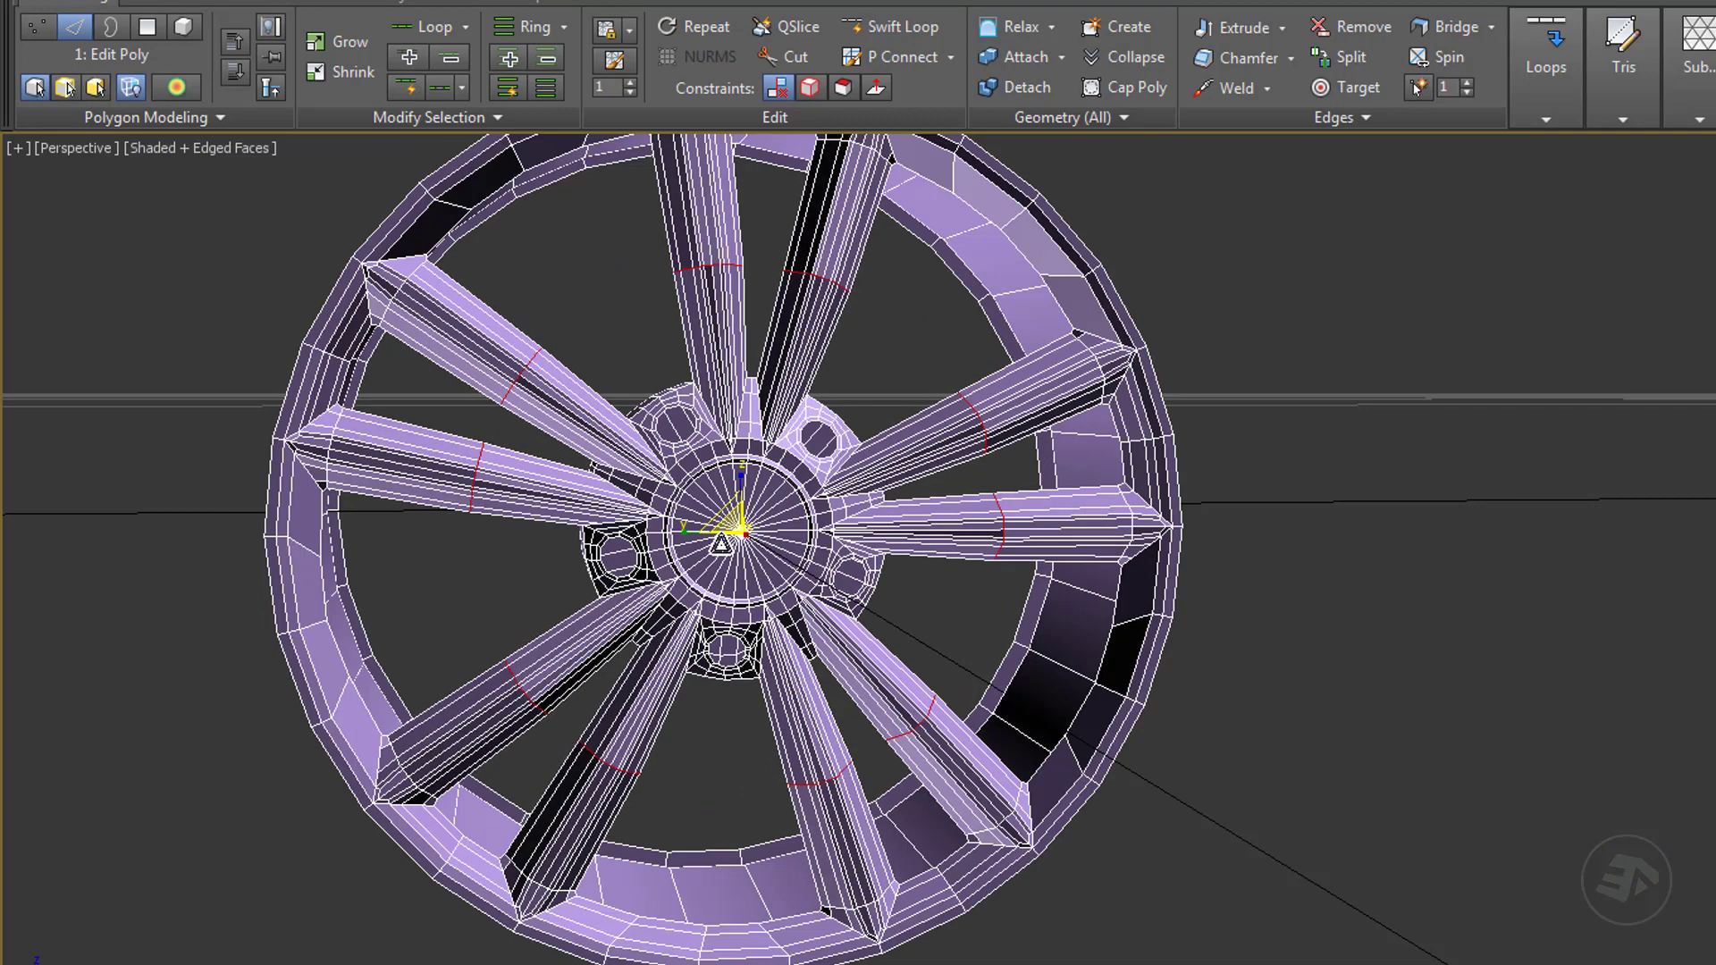
Set the cross edges on one spoke to a length of 0.05 with the Length Tool and render the result.
scroll(501, 399, up, 2)
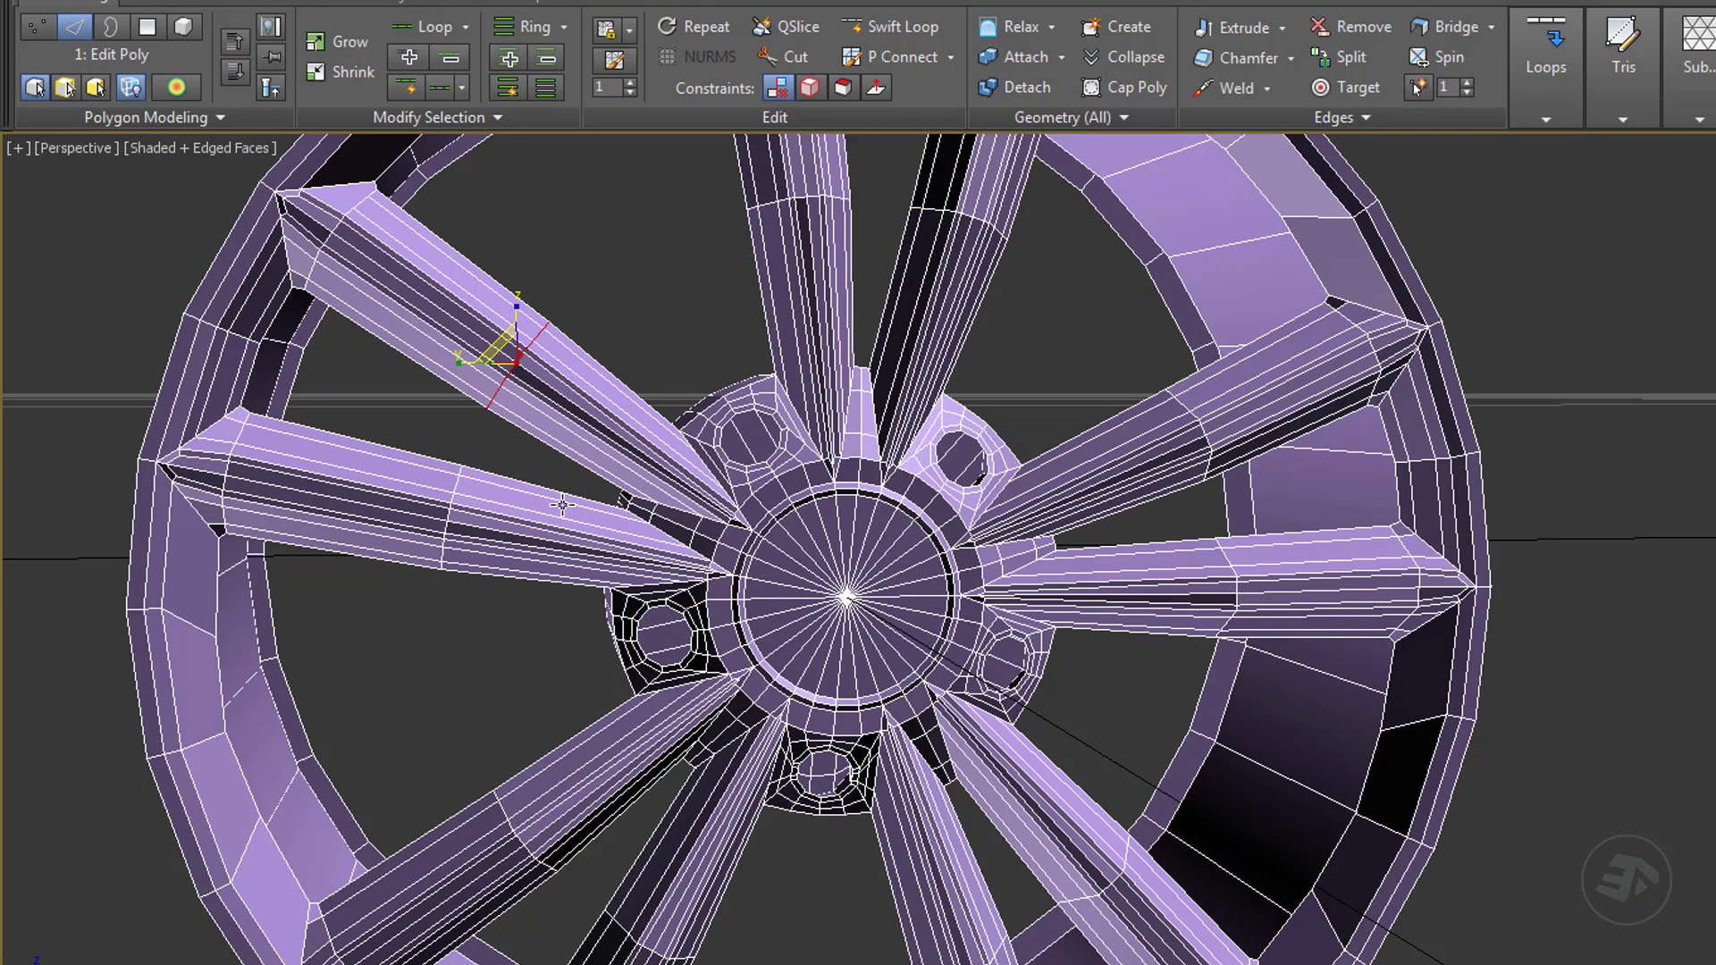
key(l)
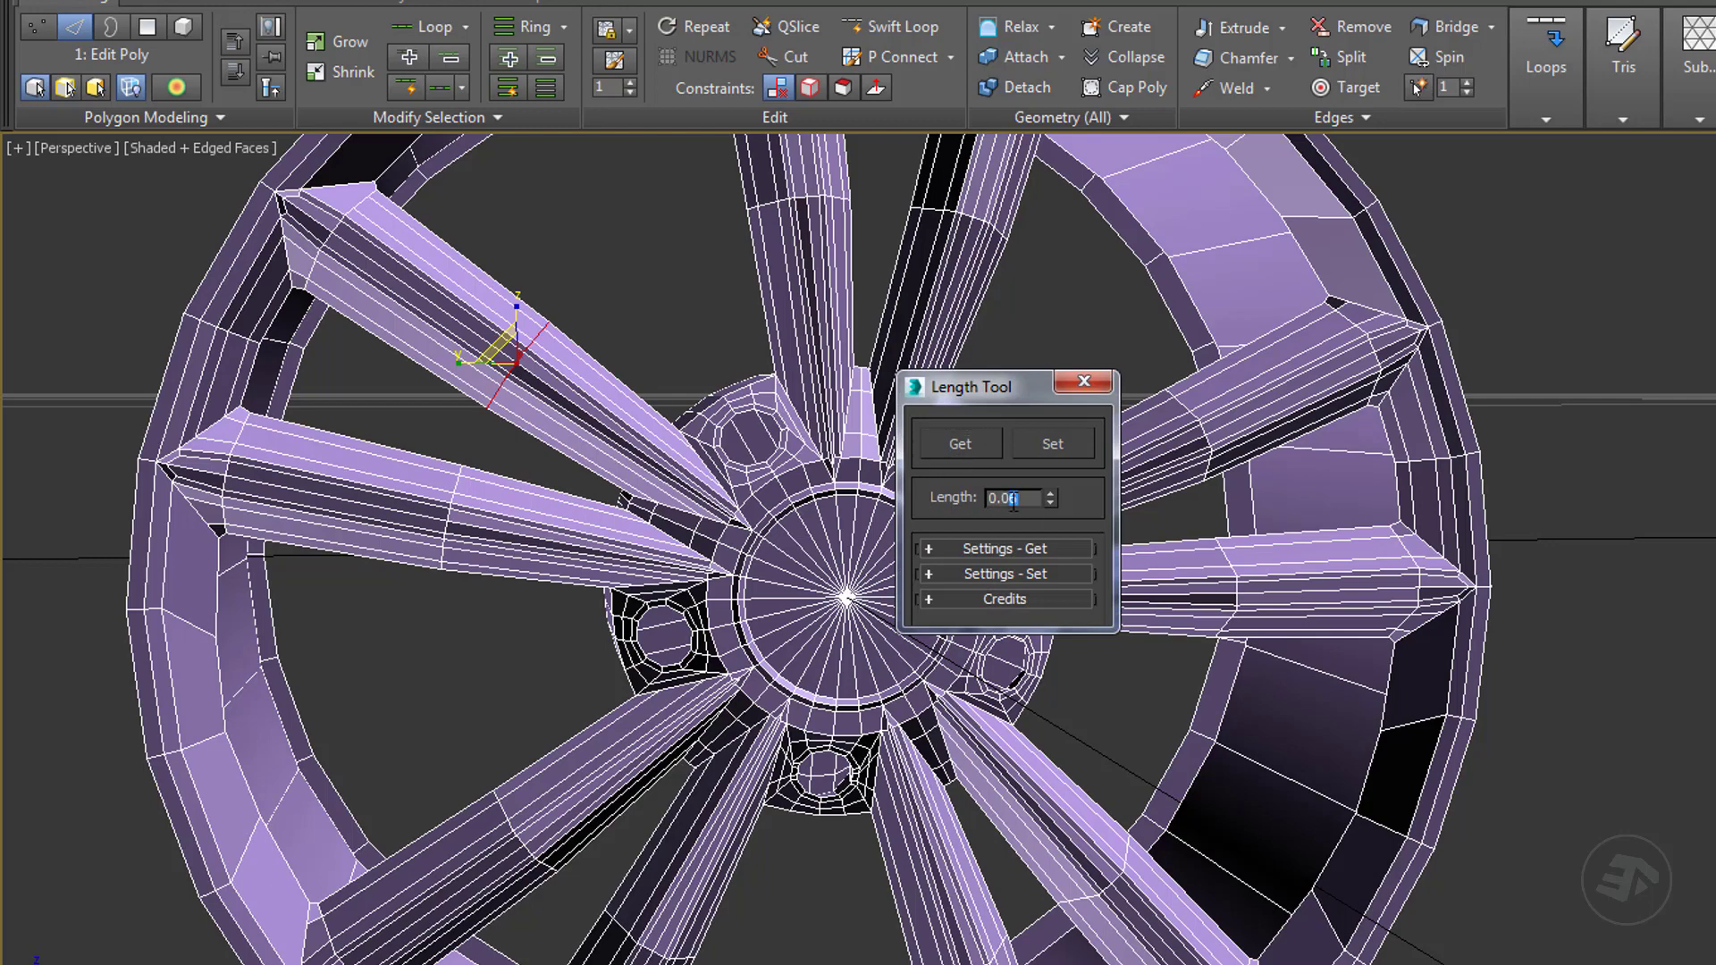
click(1059, 442)
scroll(577, 528, down, 3)
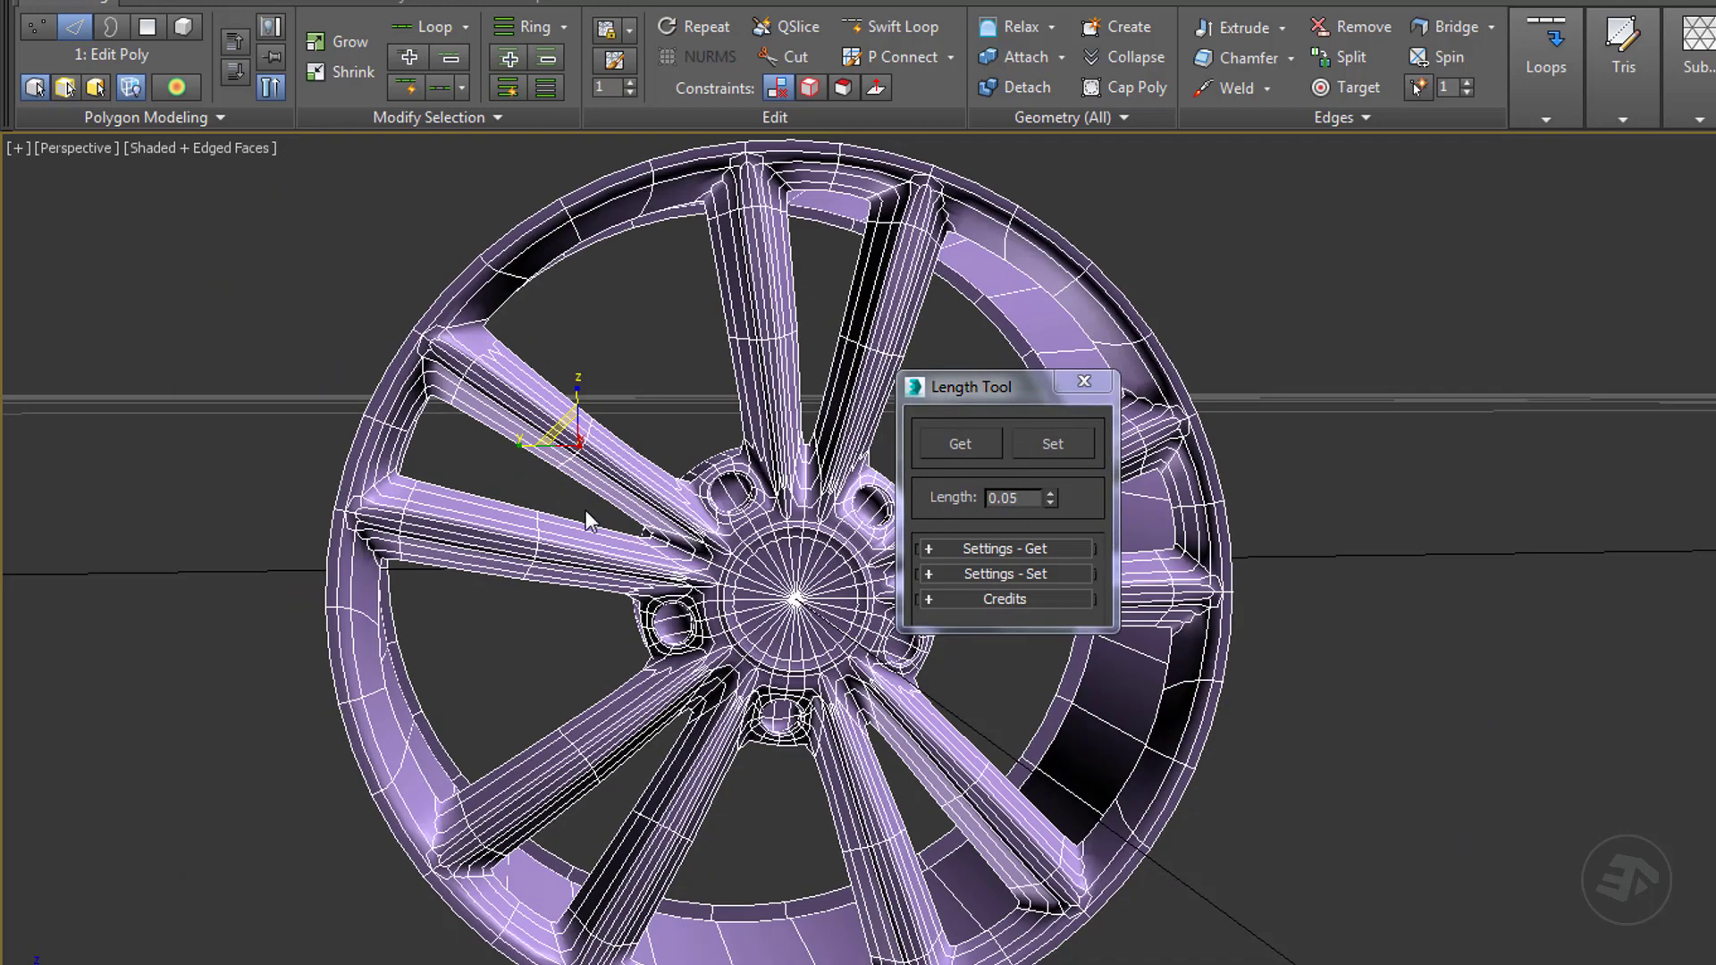
key(shift+q)
click(1592, 245)
middle_drag(739, 492, 777, 494)
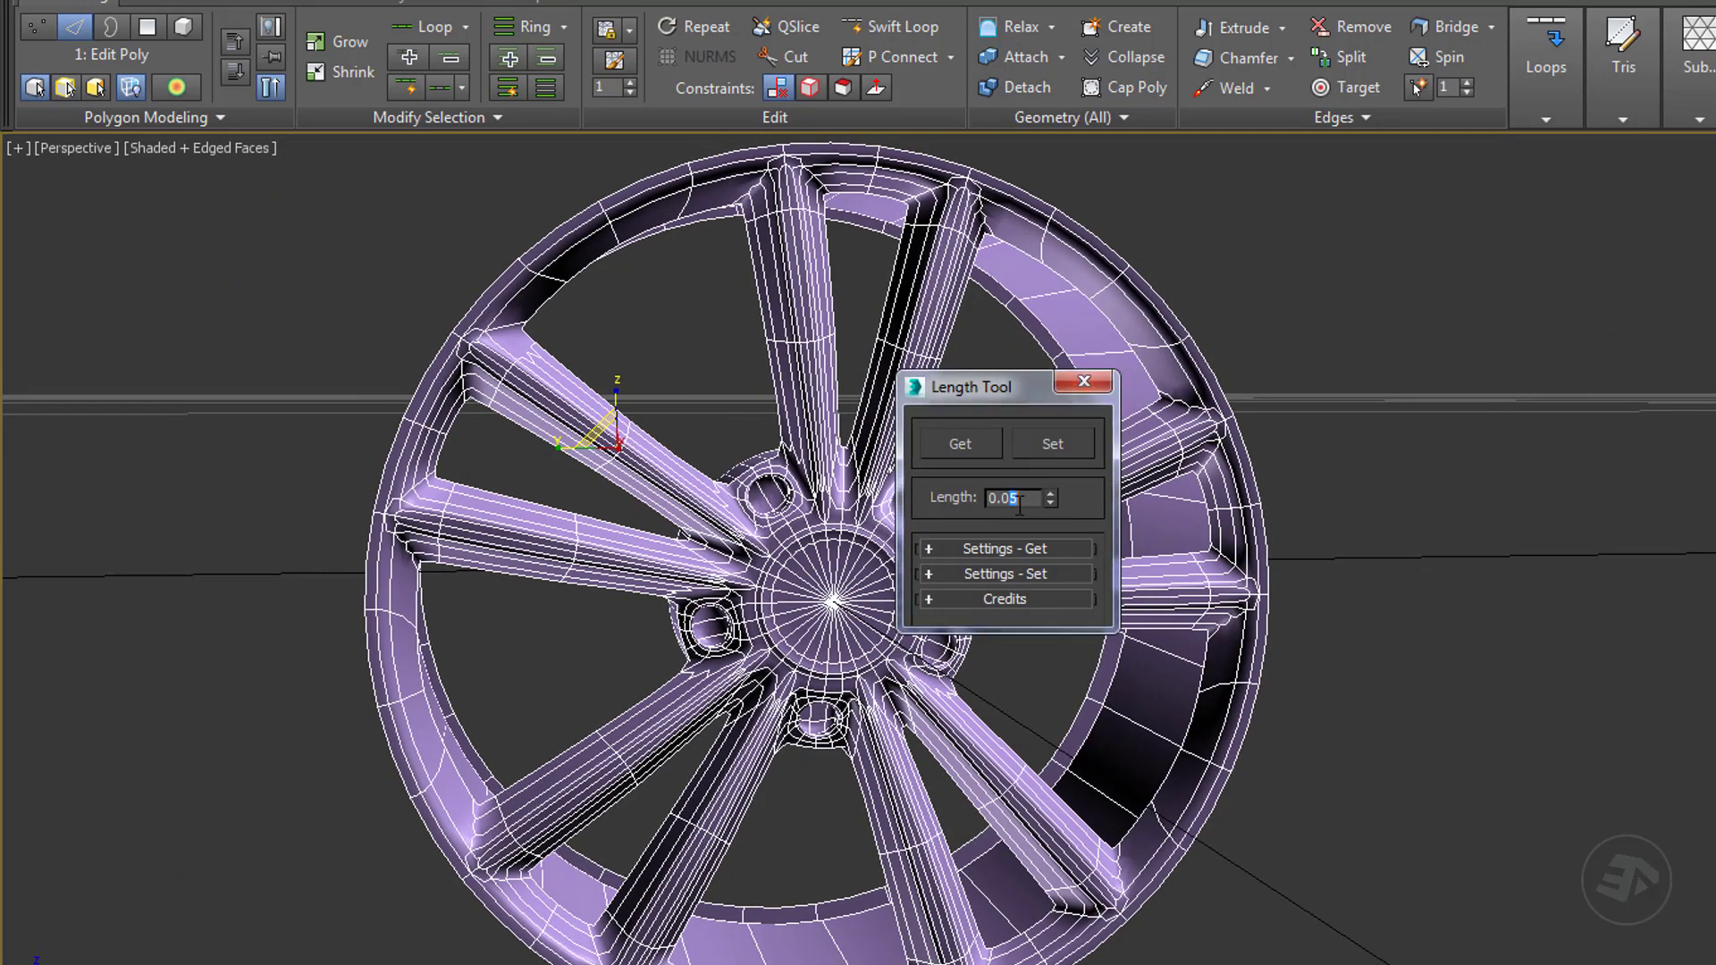
Try a length of 0.07 for the cross edges on that spoke.
scroll(685, 532, up, 3)
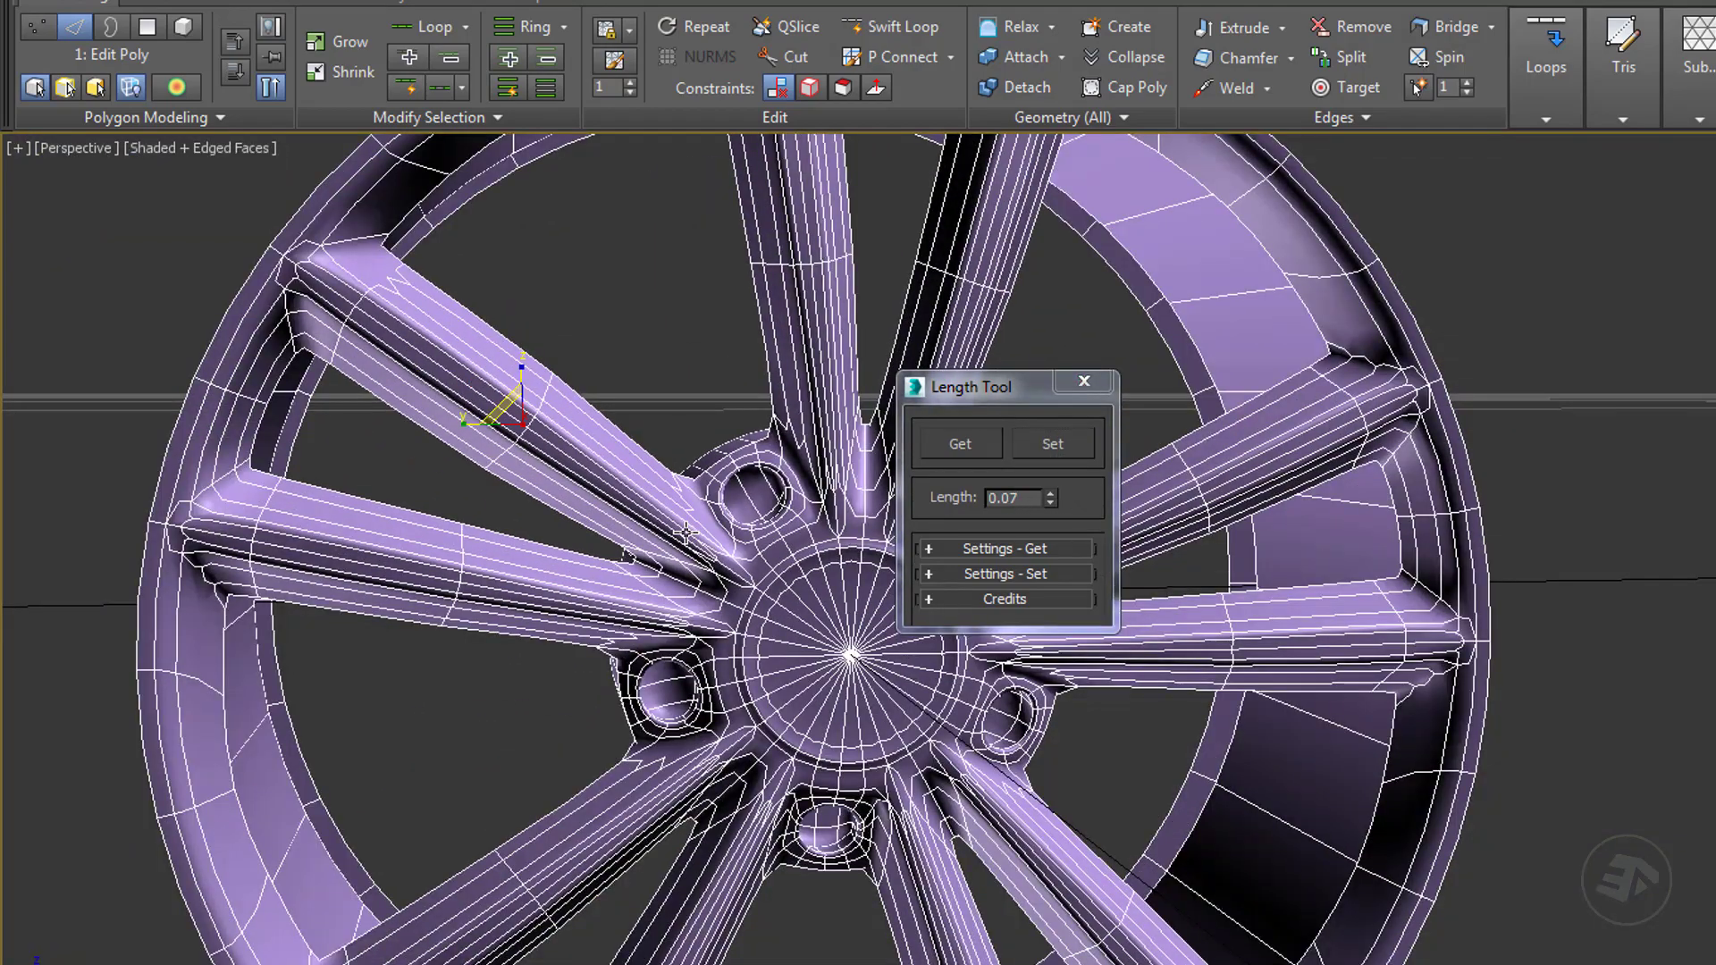
alt+middle_drag(685, 533, 769, 479)
click(1105, 380)
alt+middle_drag(1027, 465, 971, 483)
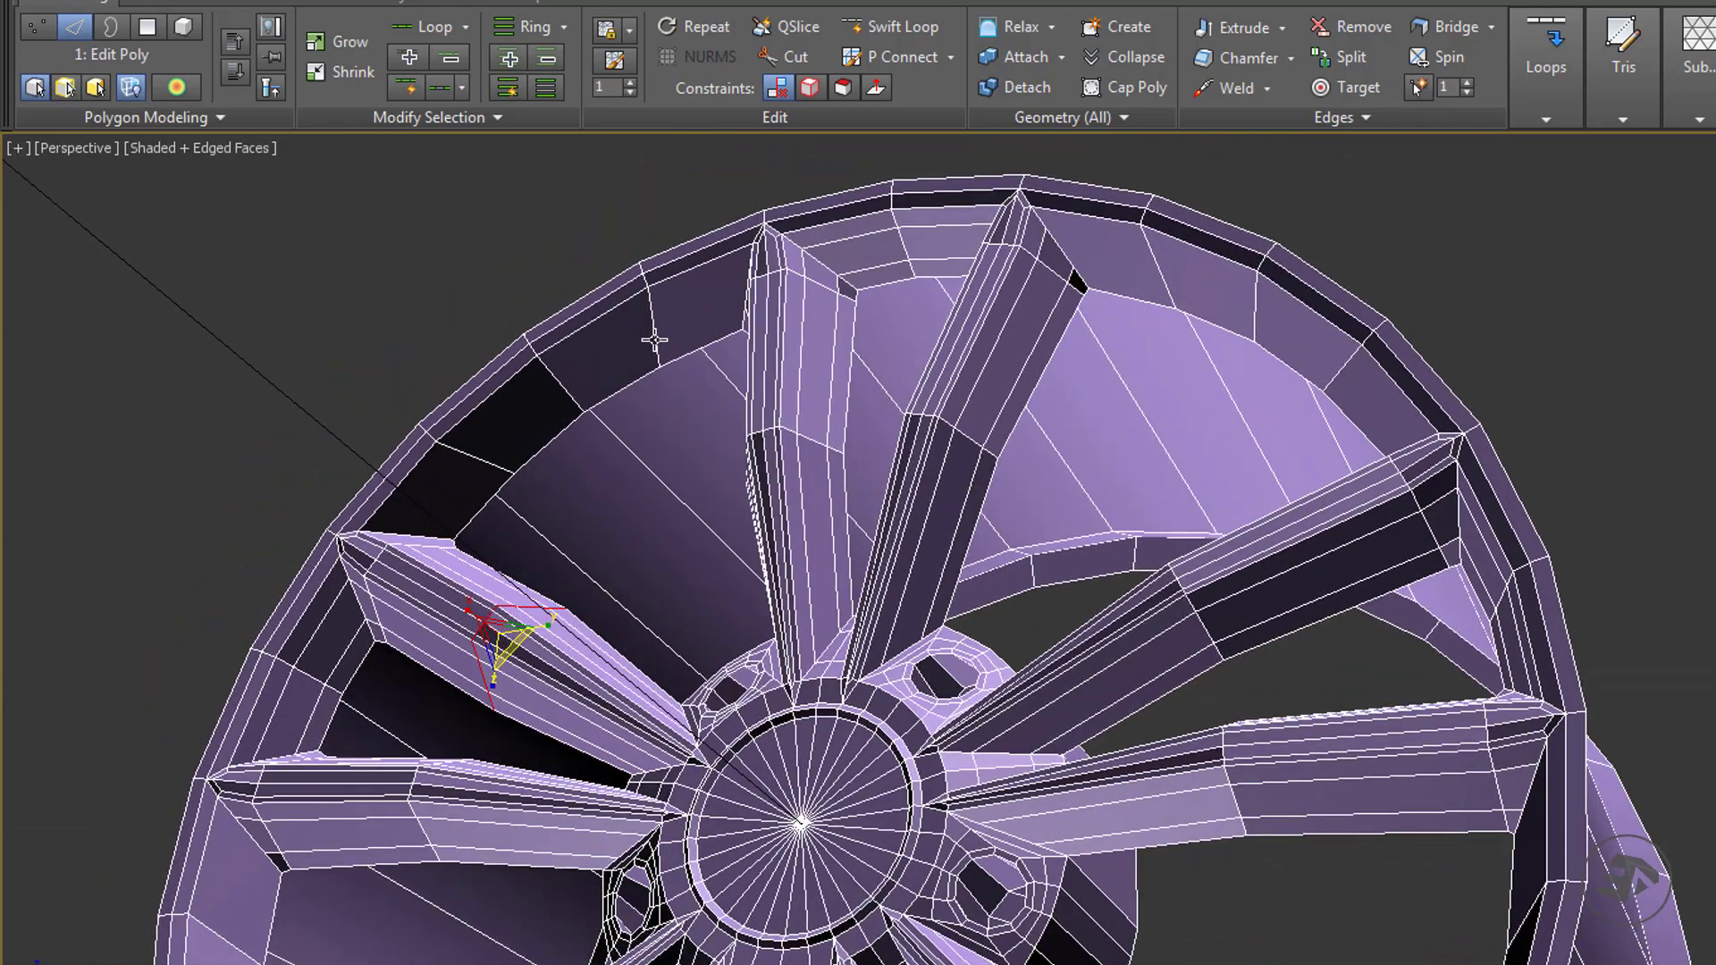
Extend the selection from the single spoke's cross edges to the similar edges on all spokes.
alt+middle_drag(594, 419, 705, 567)
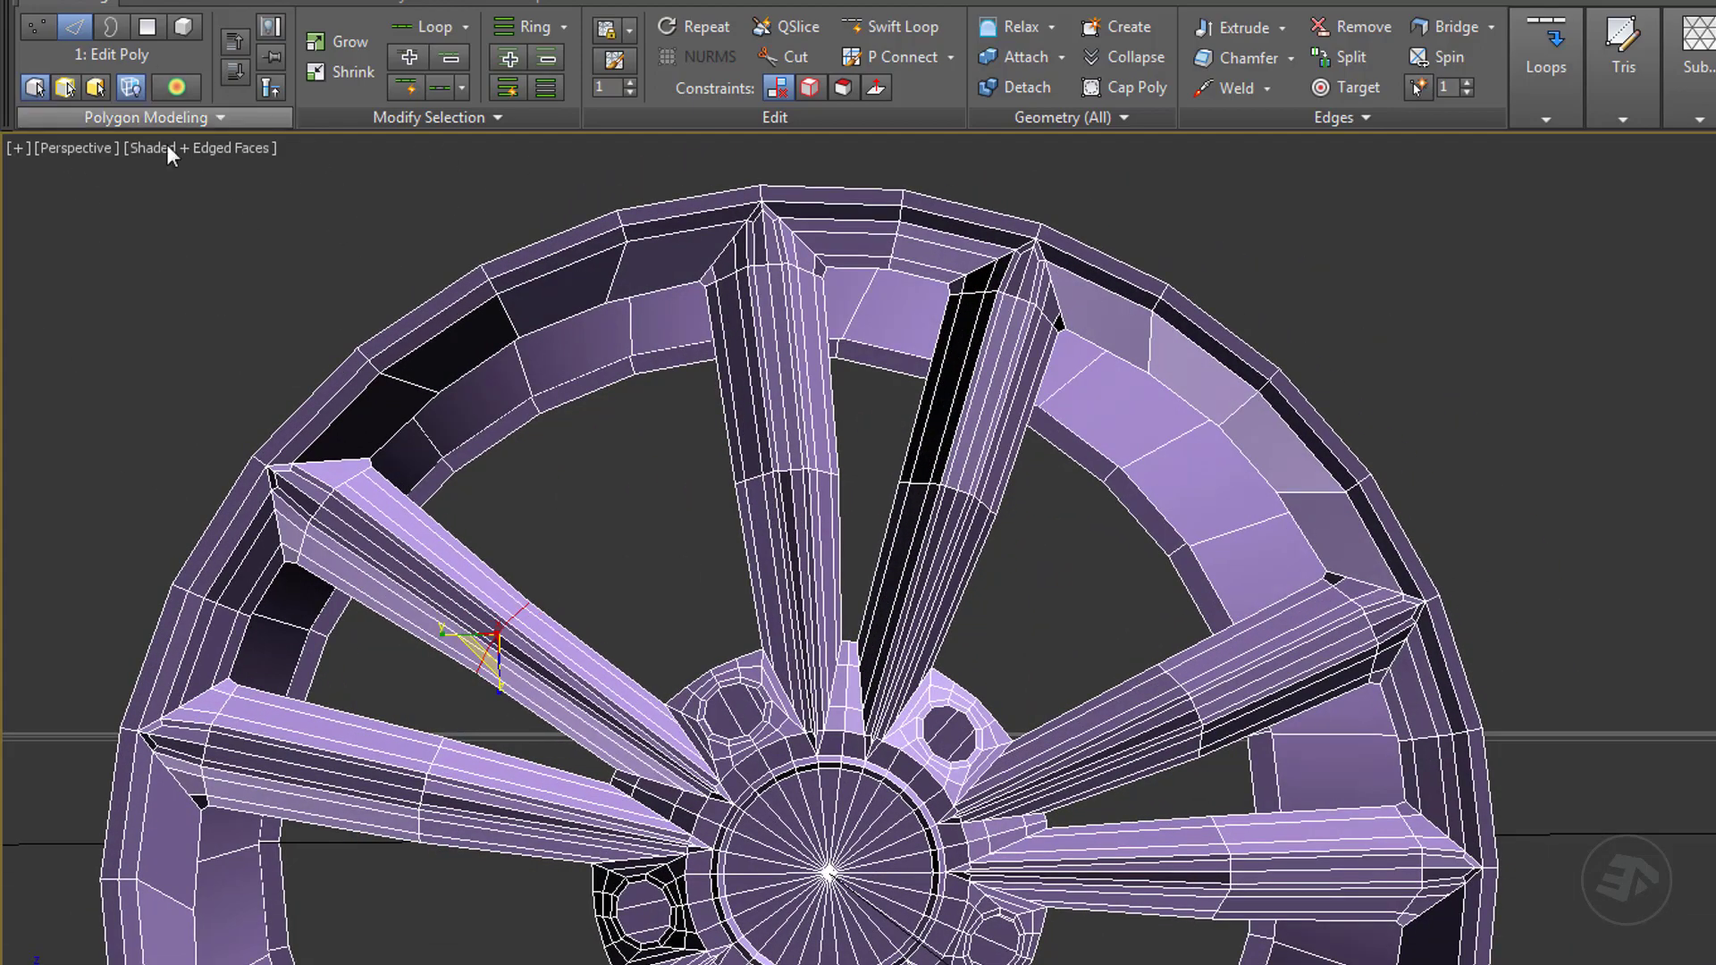
alt+middle_drag(170, 154, 315, 320)
scroll(497, 495, down, 5)
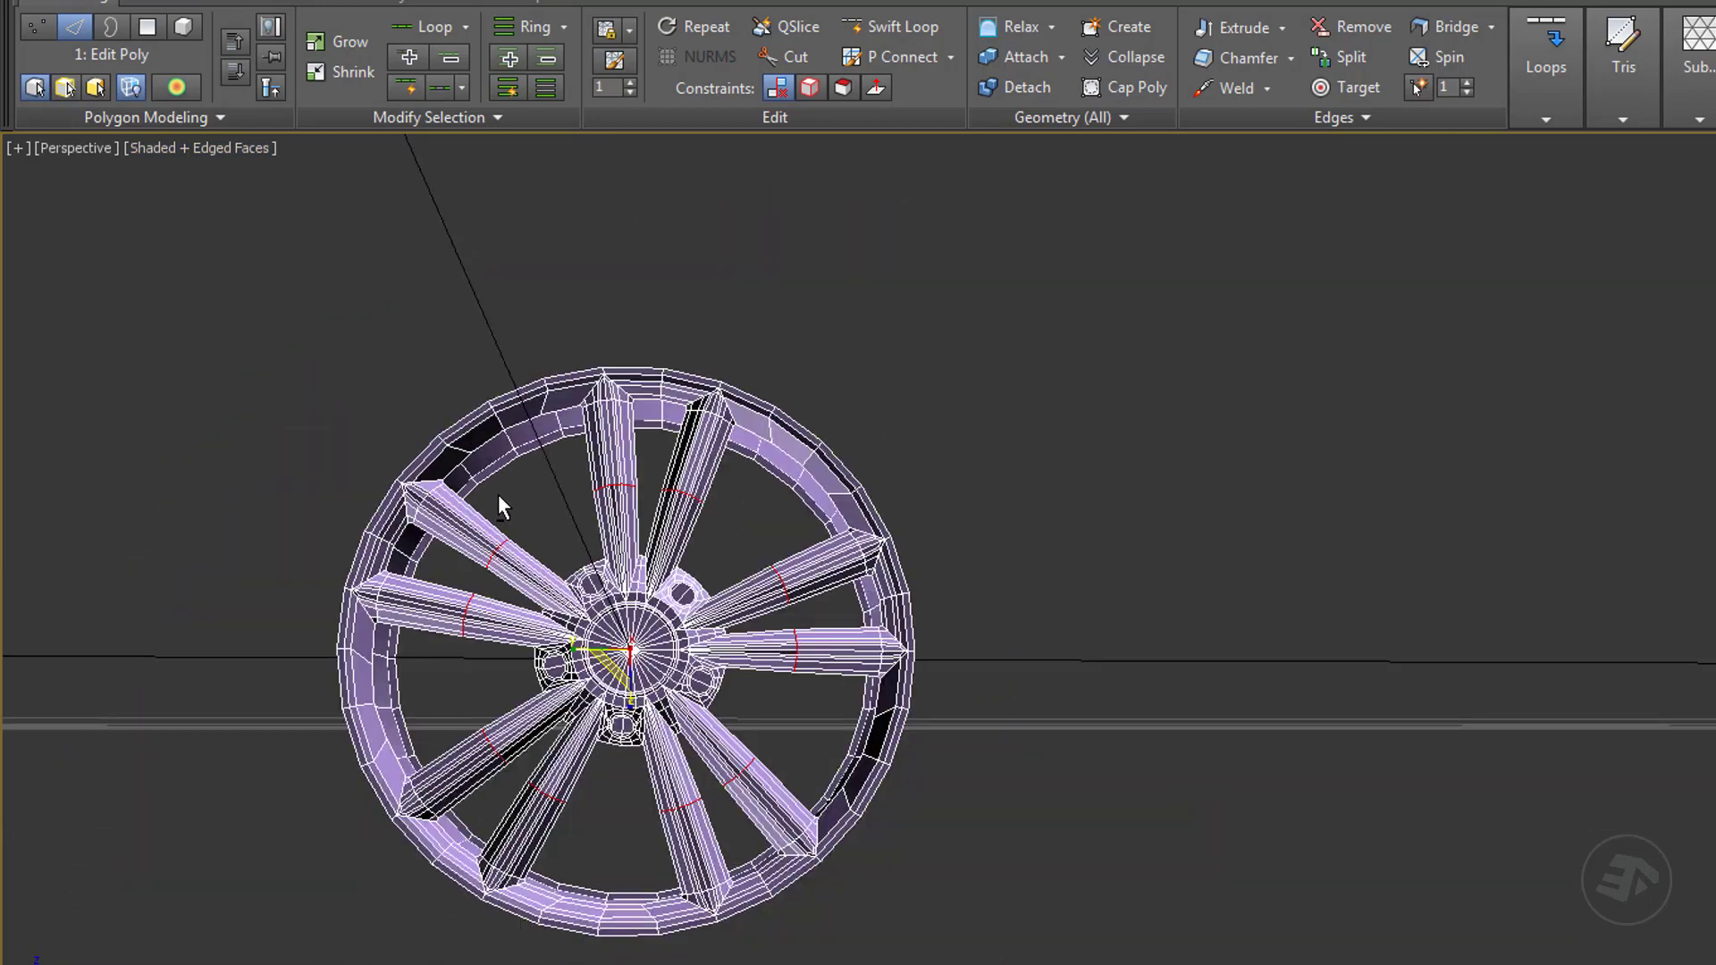
scroll(550, 578, up, 5)
Set the selected cross edges on all spokes to a length of 0.05 with the Length Tool.
key(l)
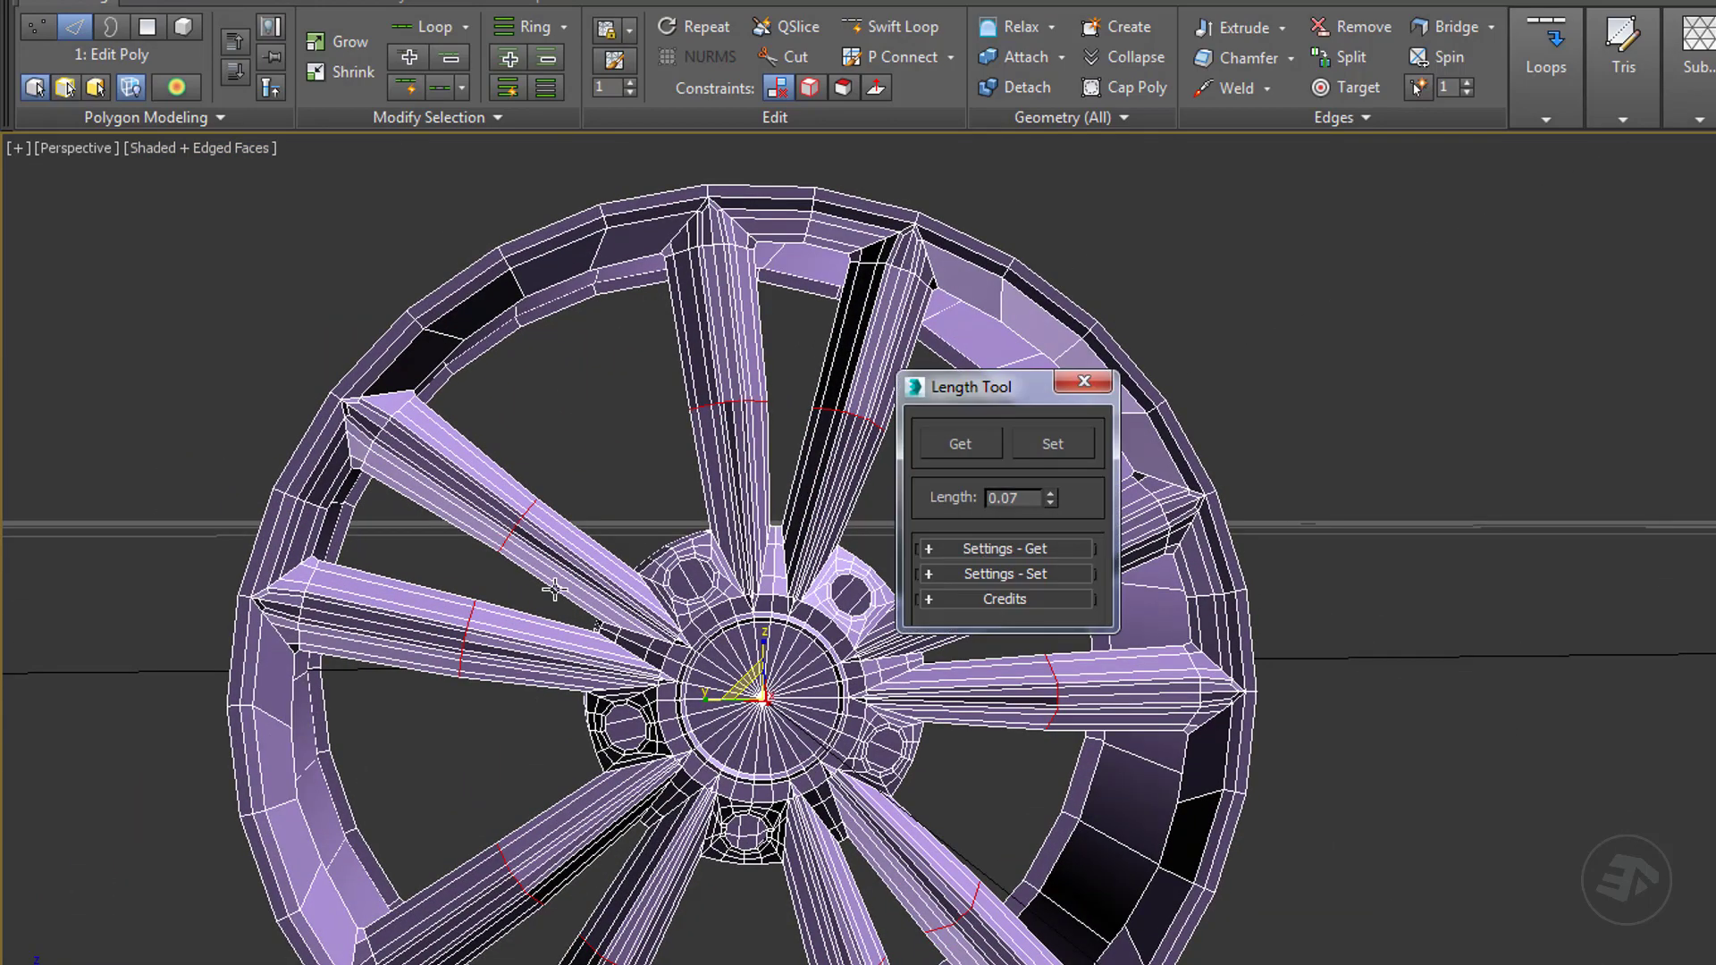
drag(1008, 498, 1022, 500)
text(5)
click(1030, 452)
alt+middle_drag(752, 563, 731, 485)
middle_drag(585, 496, 631, 486)
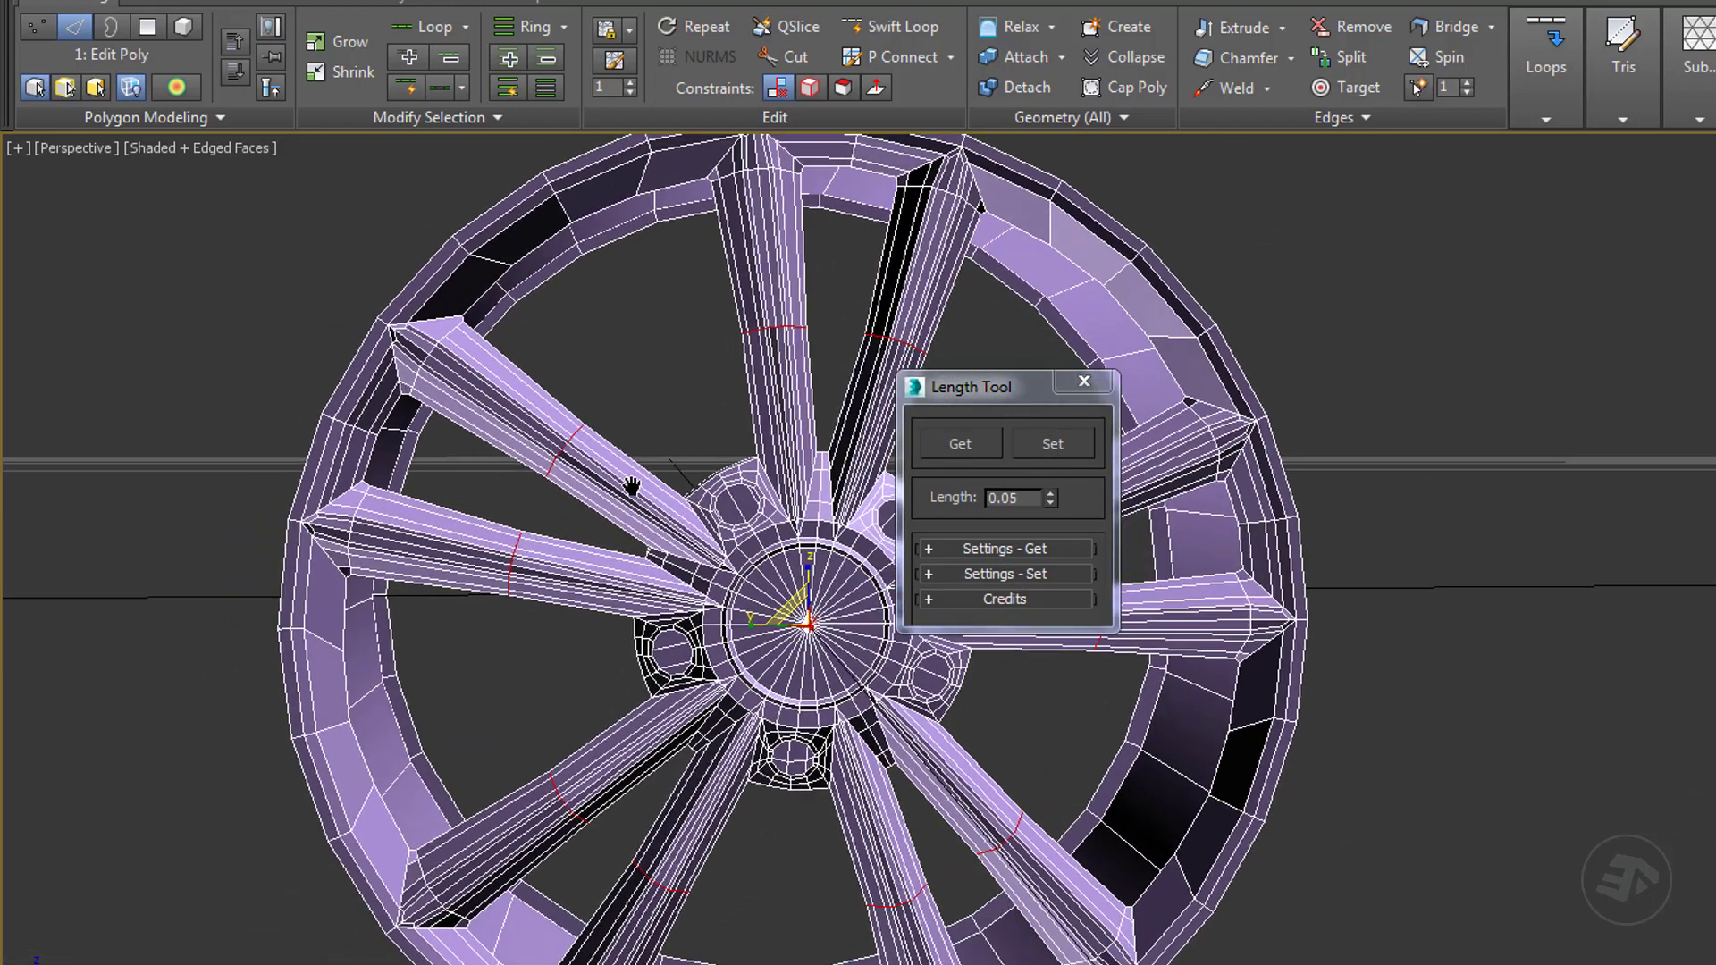
click(1083, 382)
Render the smoothed wheel at different zoom levels to check the reshaped spokes.
key(ctrl+q)
scroll(804, 590, down, 2)
alt+middle_drag(804, 607, 760, 447)
scroll(774, 568, down, 2)
key(shift+q)
scroll(771, 574, up, 3)
key(shift+q)
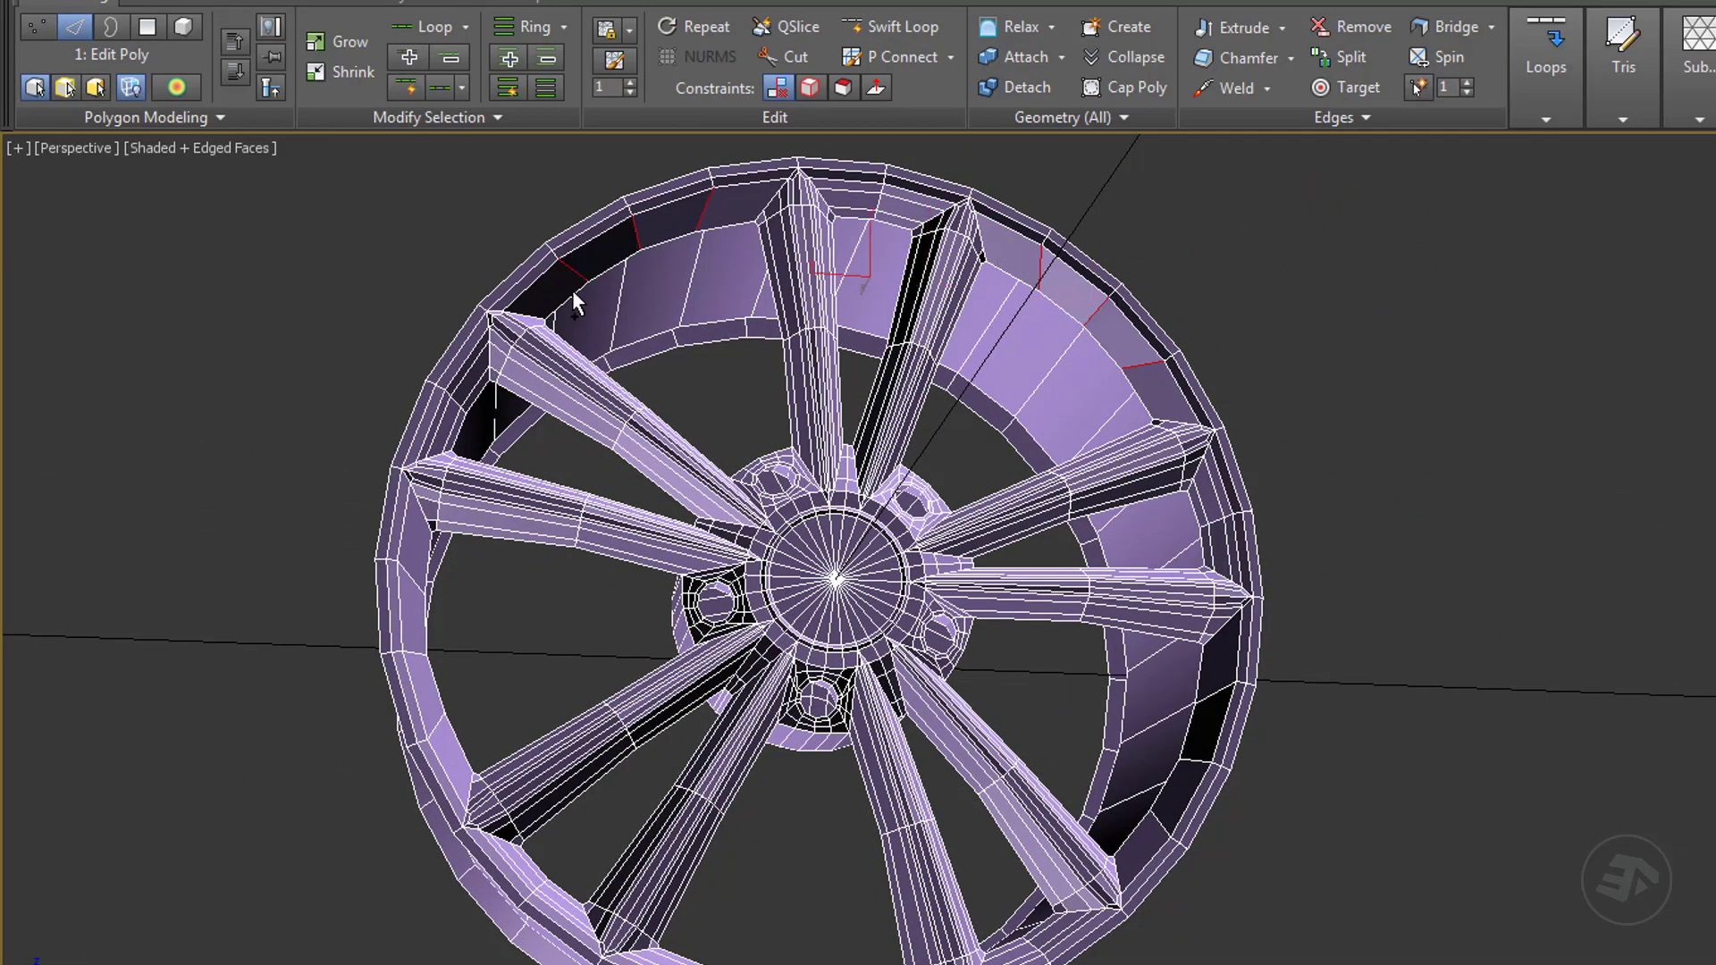
alt+middle_drag(573, 292, 498, 772)
alt+middle_drag(464, 673, 654, 850)
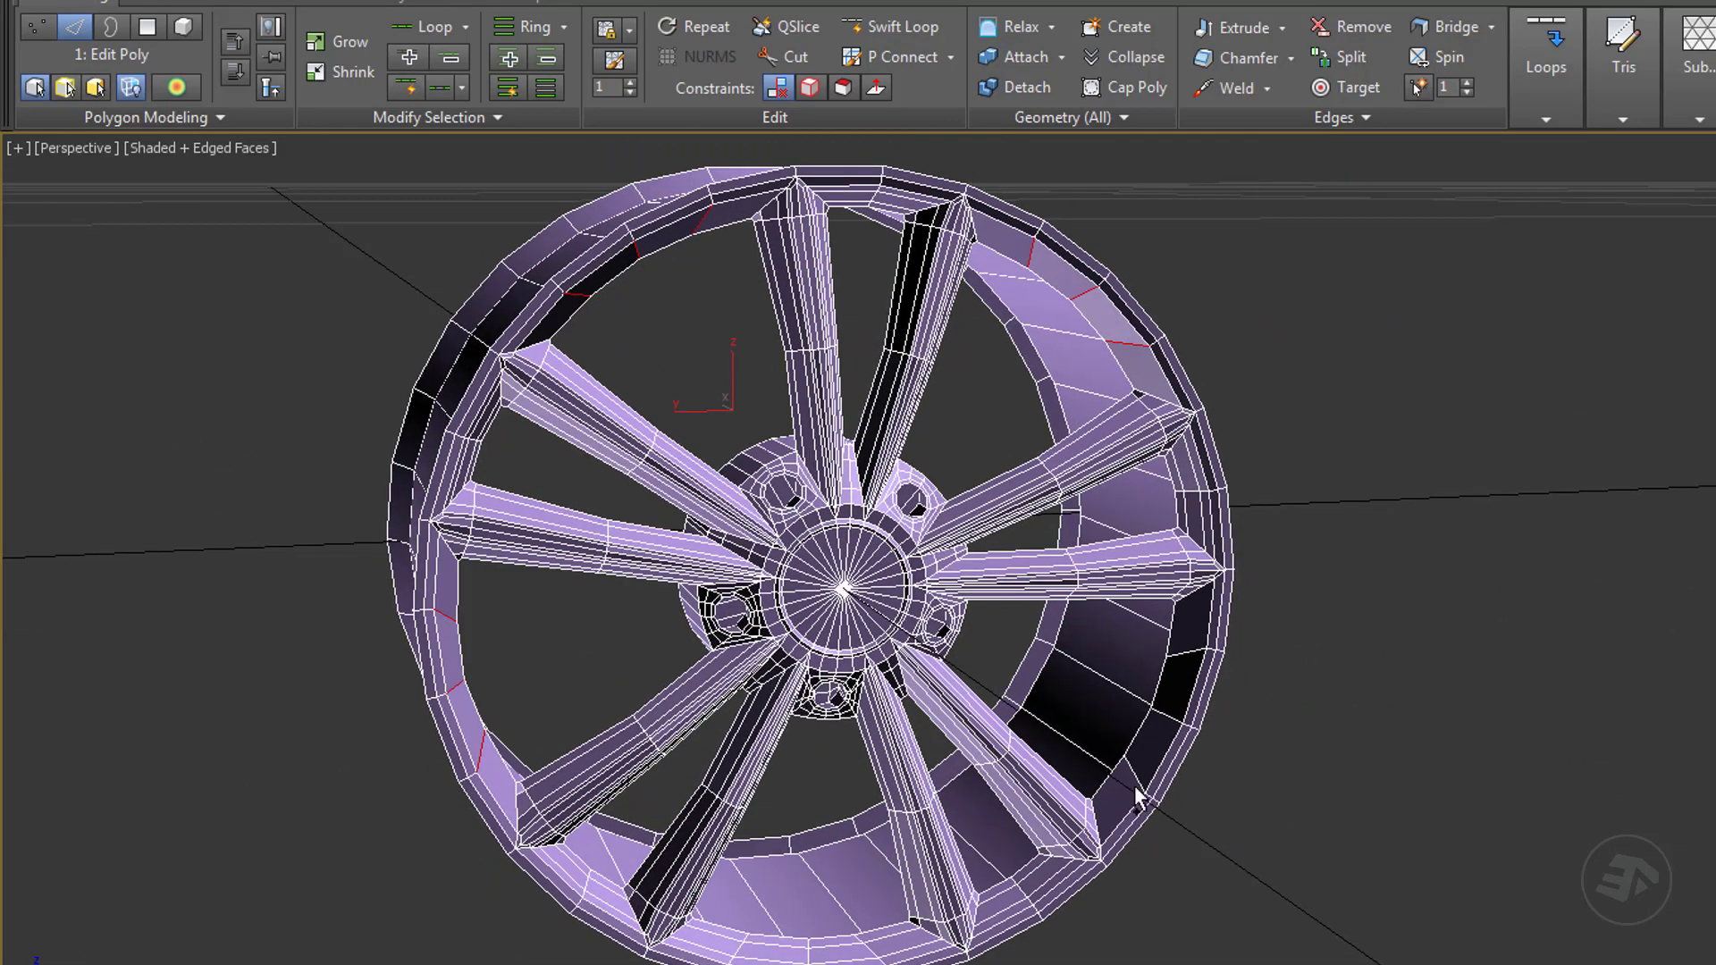
alt+middle_drag(1185, 626, 1180, 673)
scroll(1187, 630, up, 4)
scroll(1072, 818, up, 3)
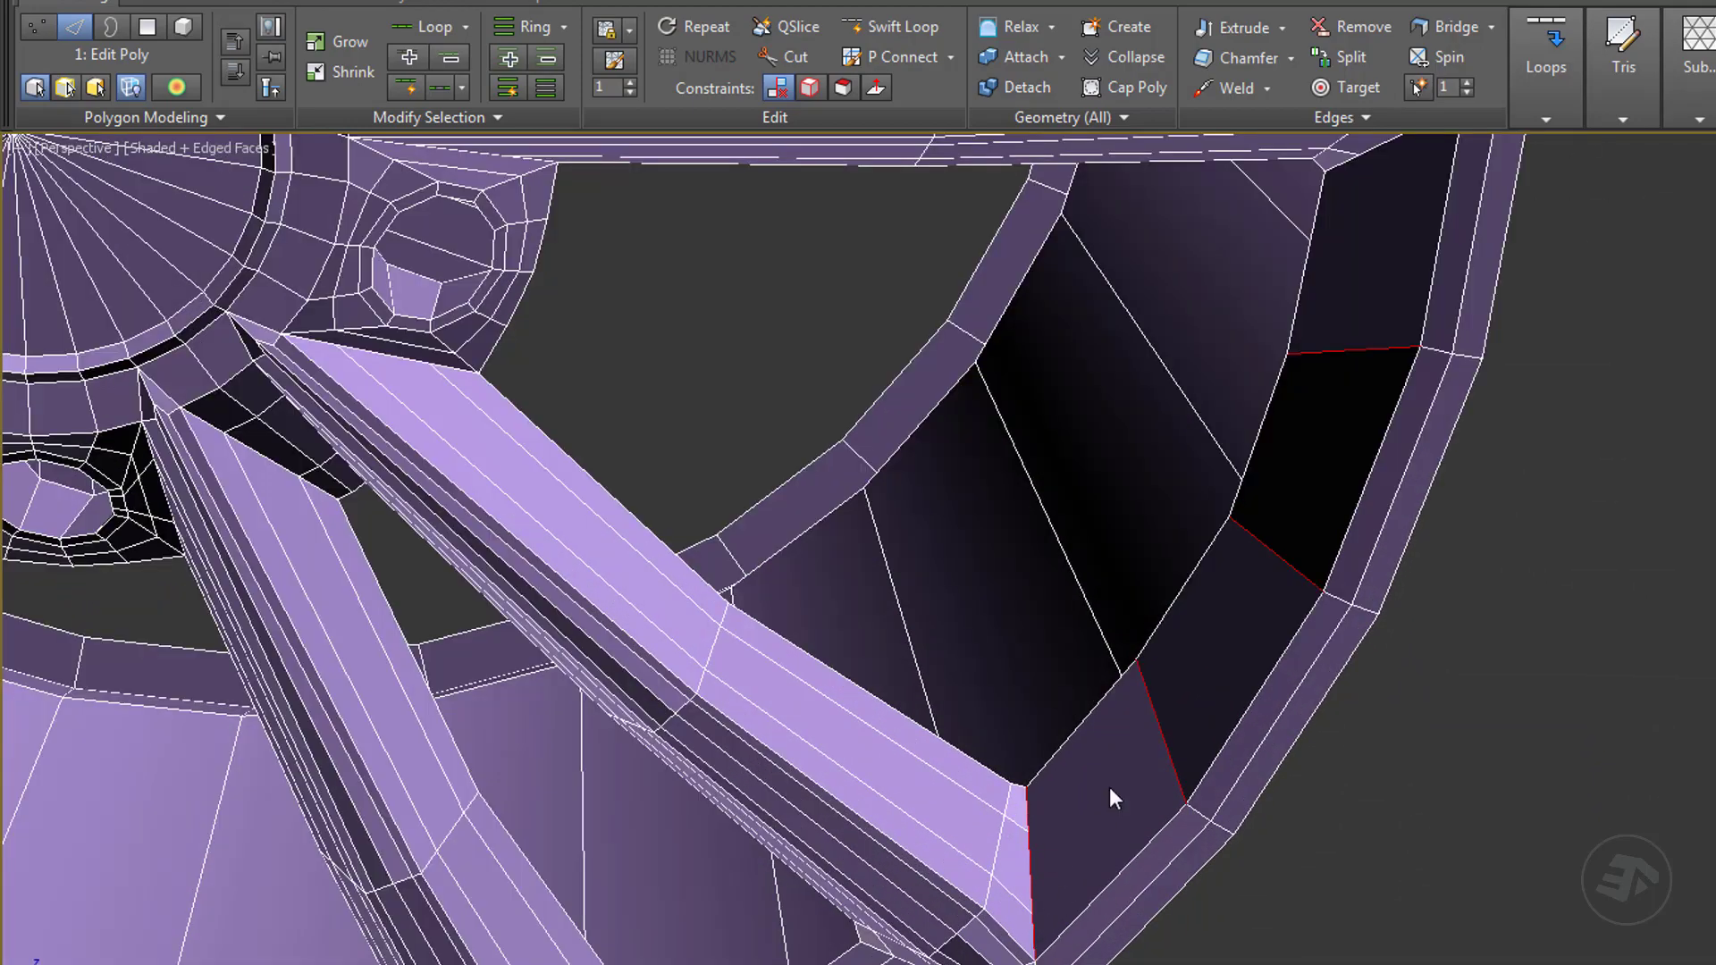
scroll(1108, 786, down, 3)
alt+middle_drag(1108, 787, 1158, 721)
key(ctrl+z)
key(ctrl+shift+e)
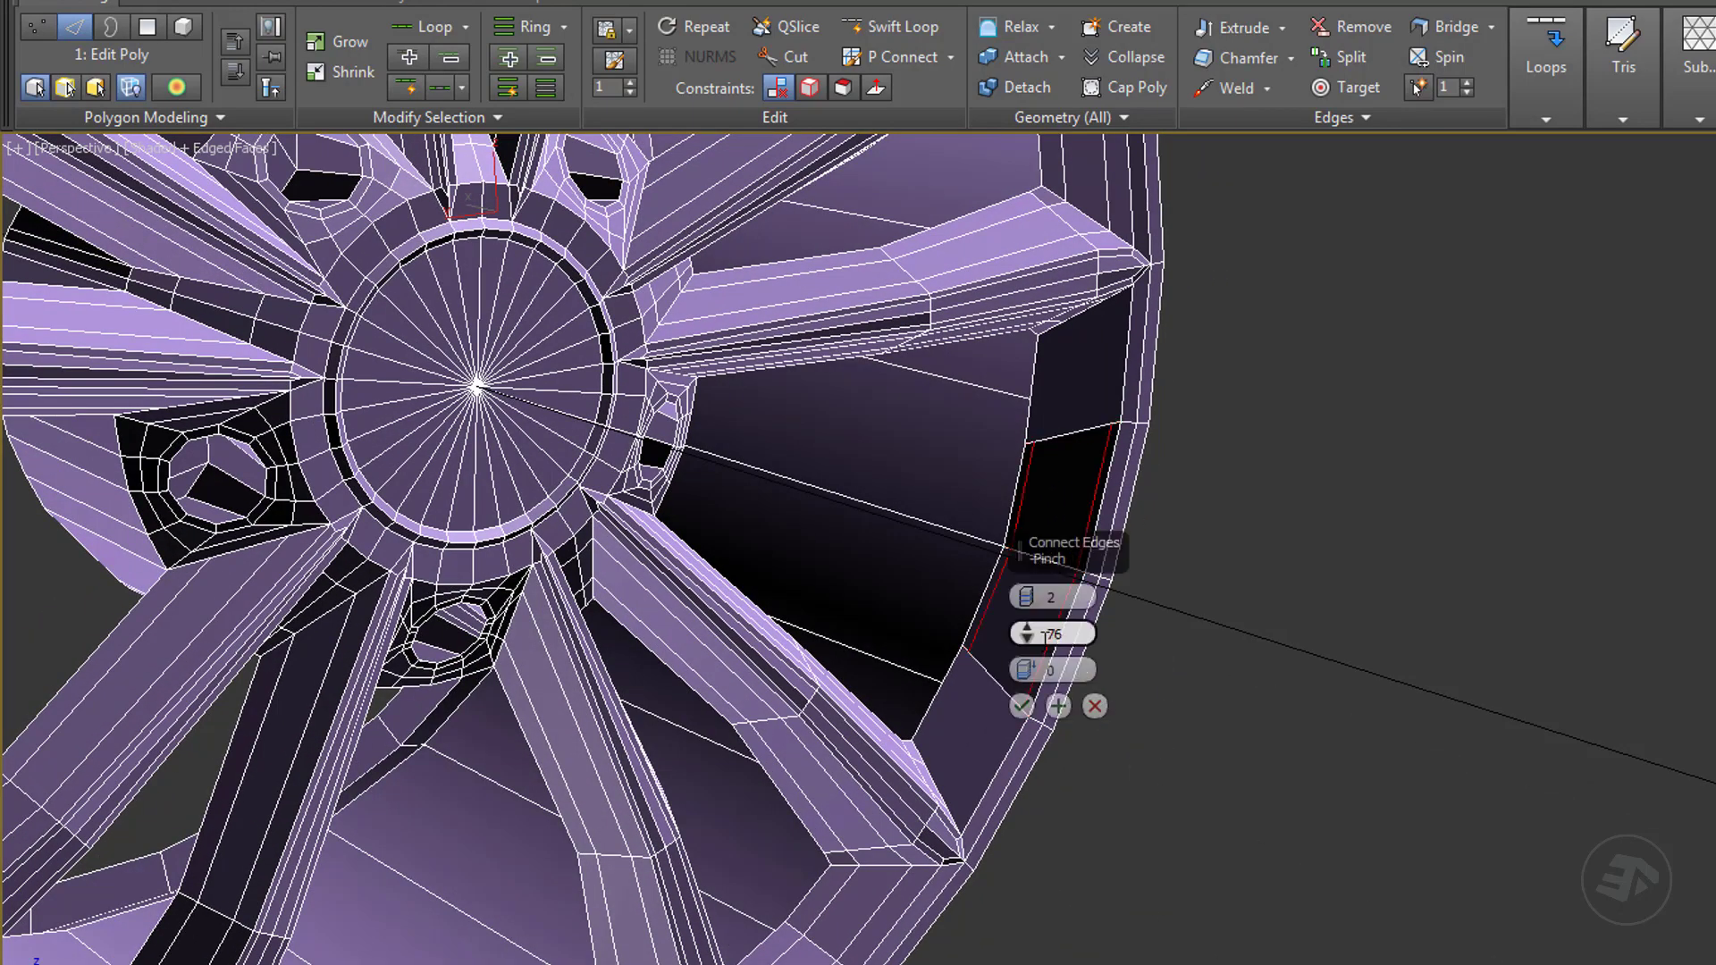
drag(1026, 634, 1013, 822)
alt+middle_drag(884, 689, 781, 850)
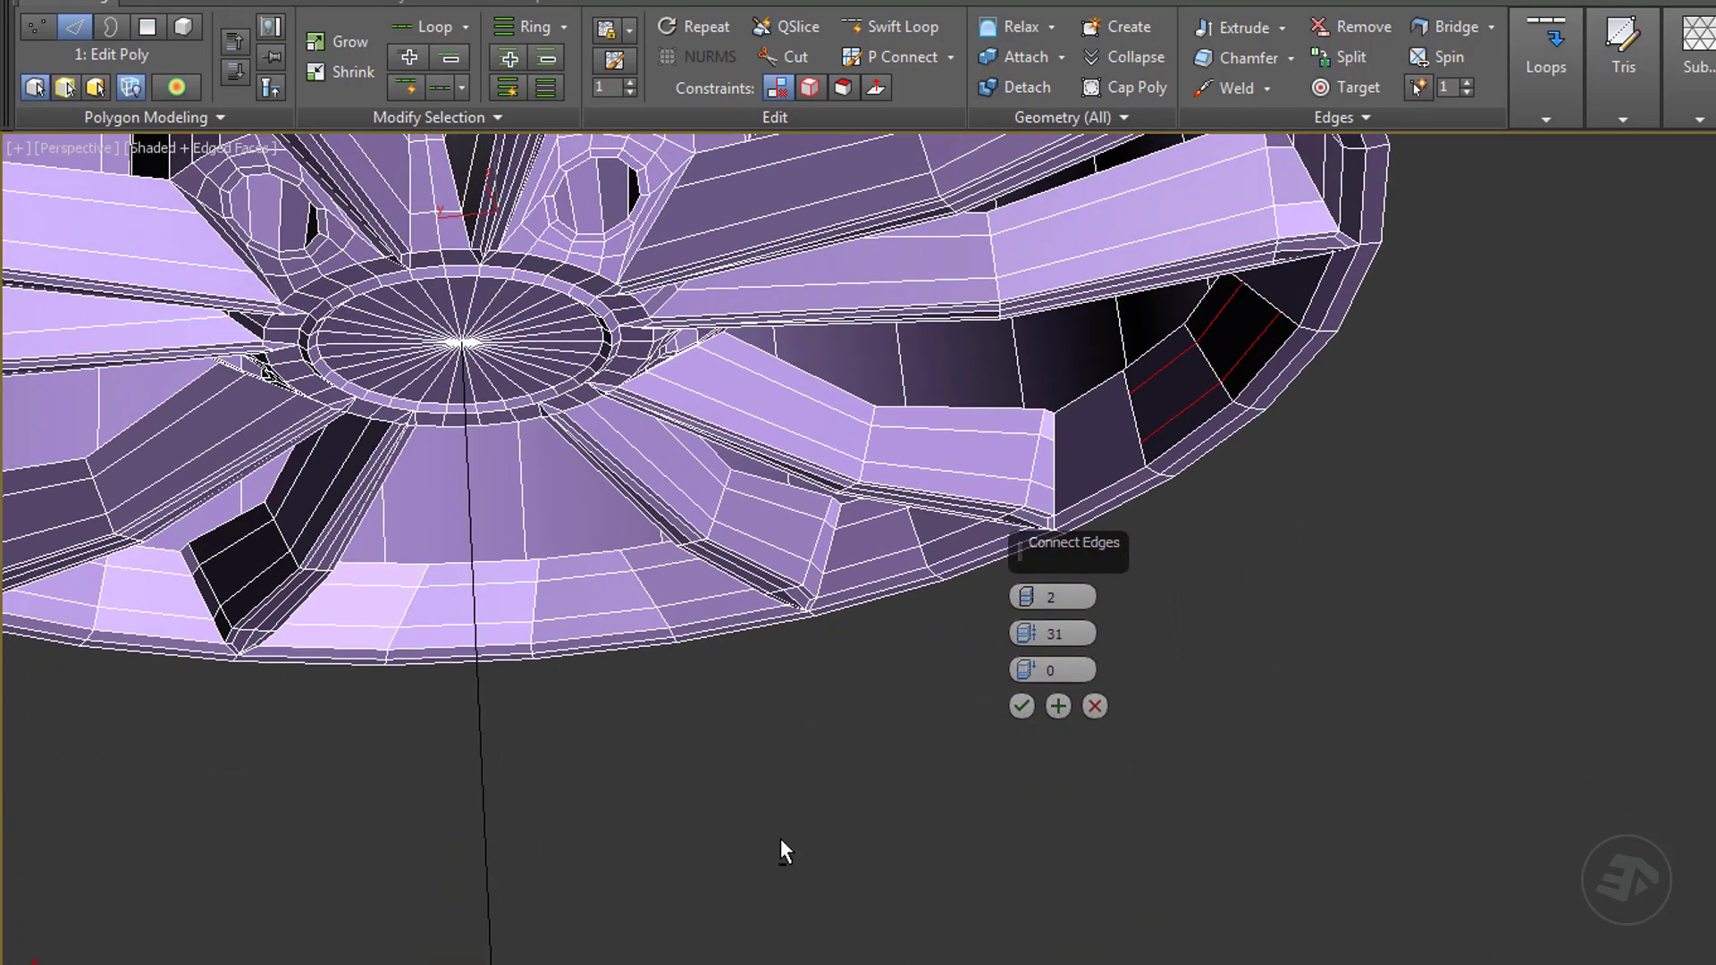
scroll(1160, 474, up, 5)
middle_drag(1160, 475, 1101, 500)
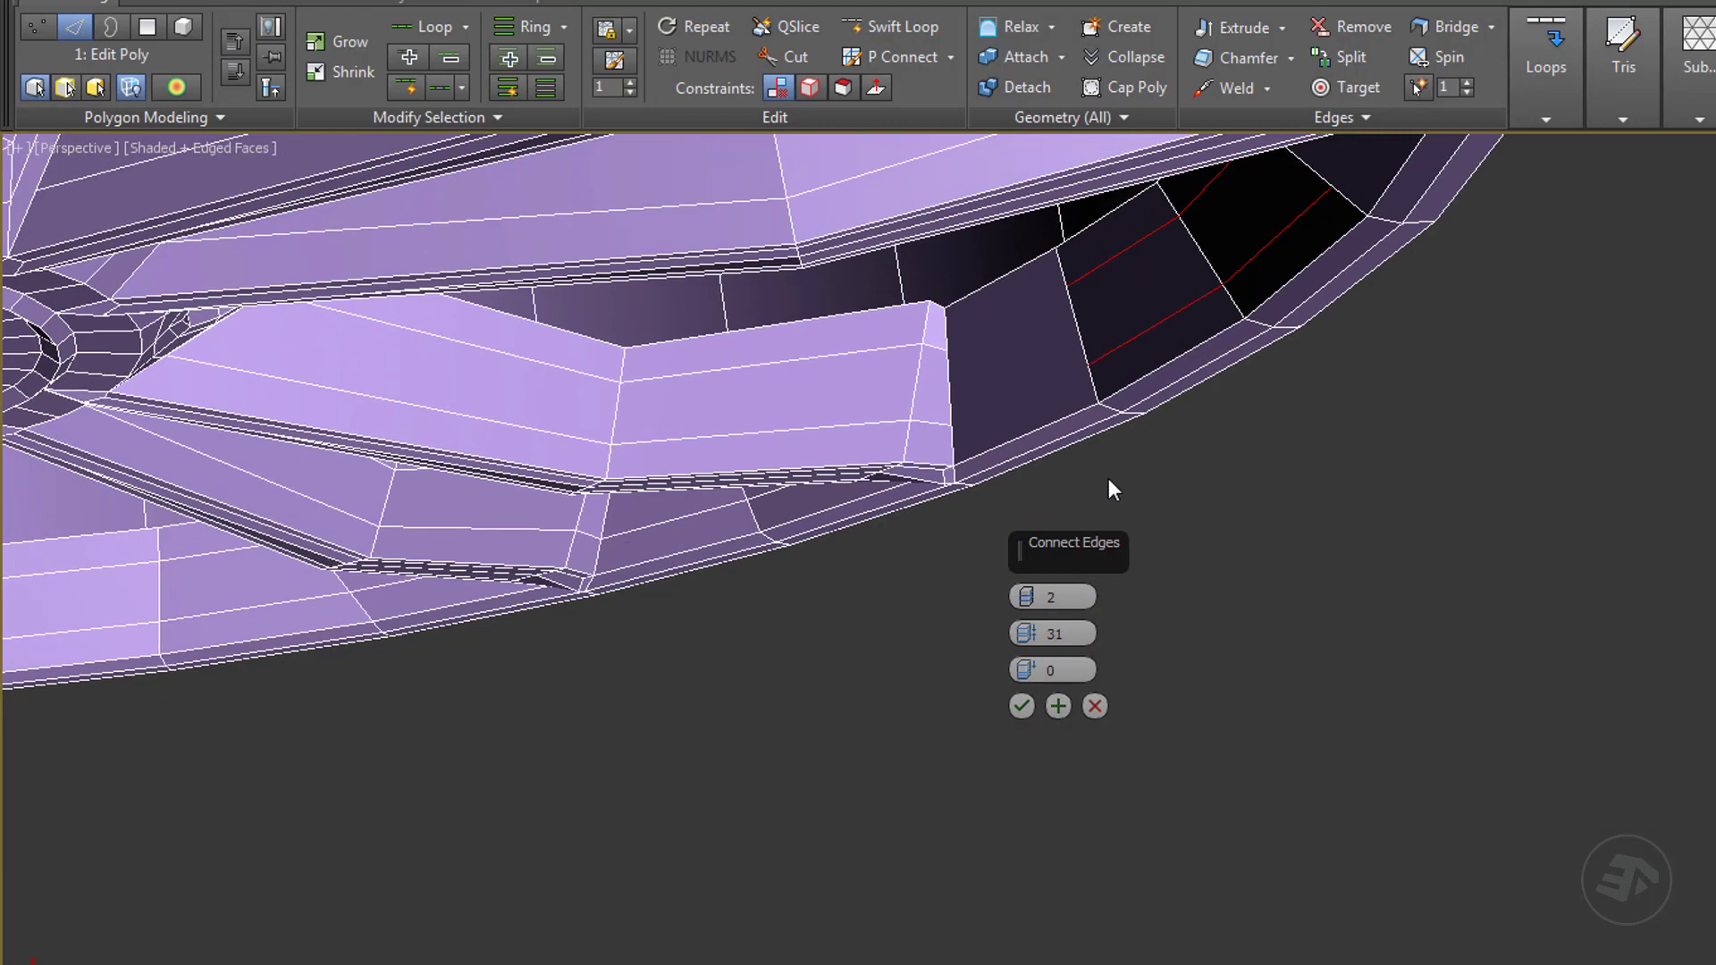
click(1094, 705)
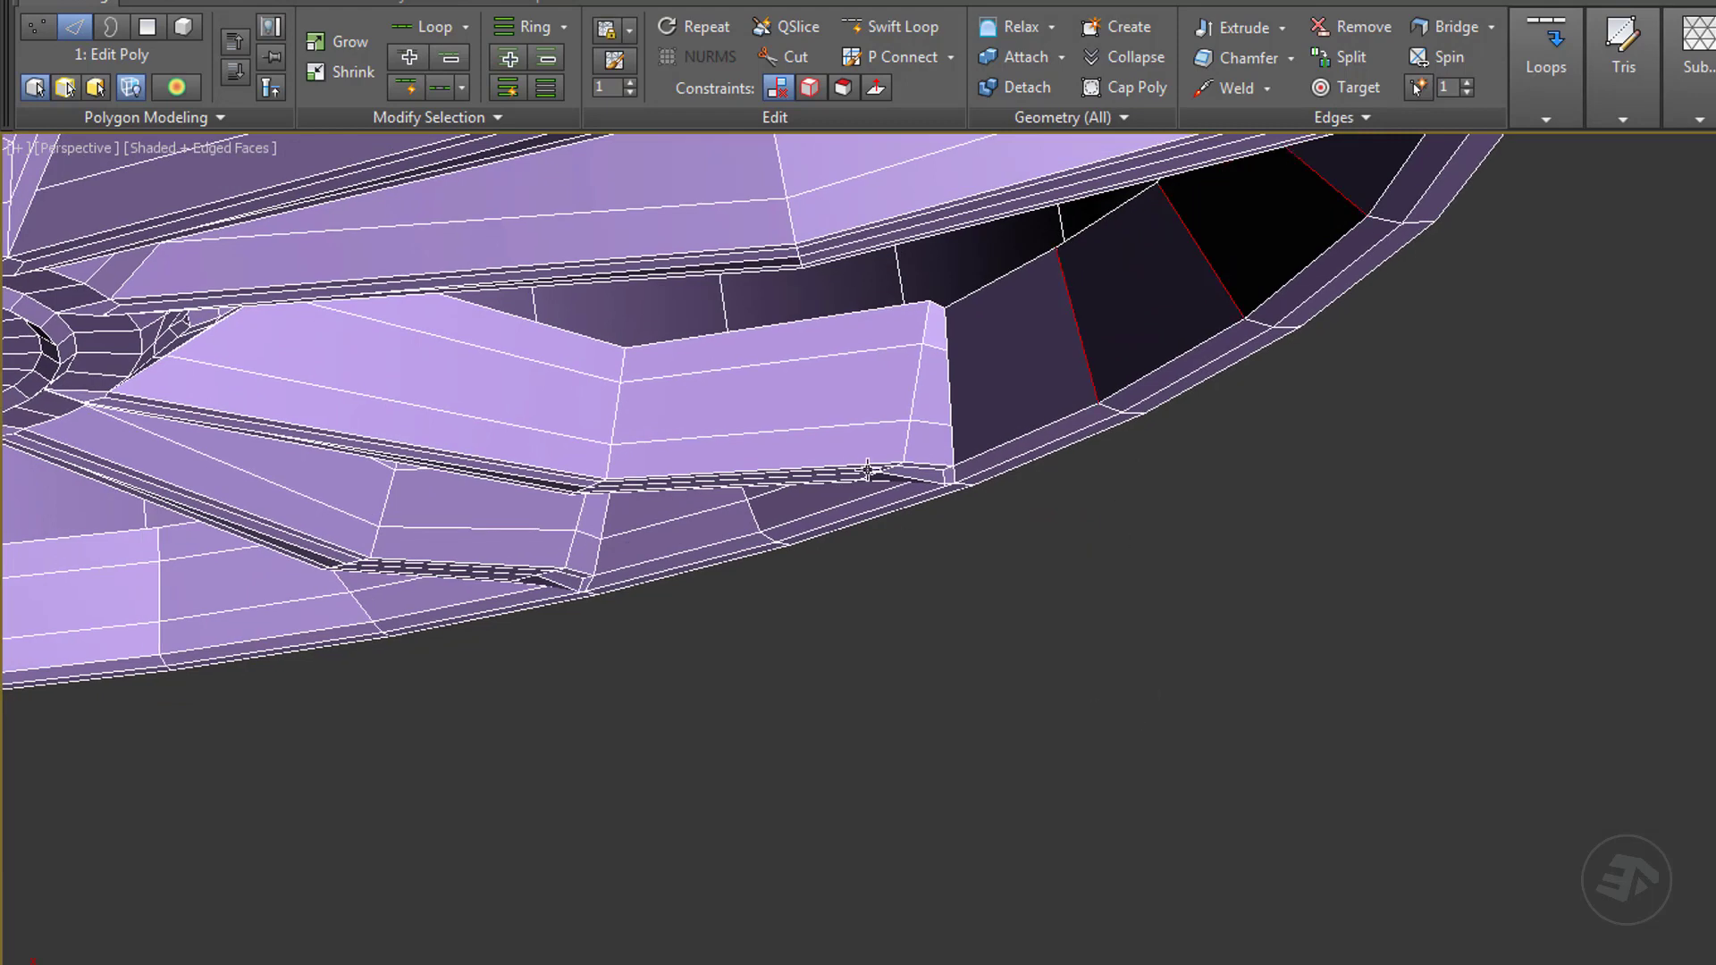
Remove the paired lengthwise edge loops from the spoke sides and the rim's inner wall all around the wheel.
ctrl+double_click(835, 356)
scroll(835, 357, down, 4)
alt+middle_drag(836, 357, 890, 427)
scroll(682, 199, up, 4)
scroll(840, 447, down, 3)
alt+middle_drag(1047, 261, 905, 549)
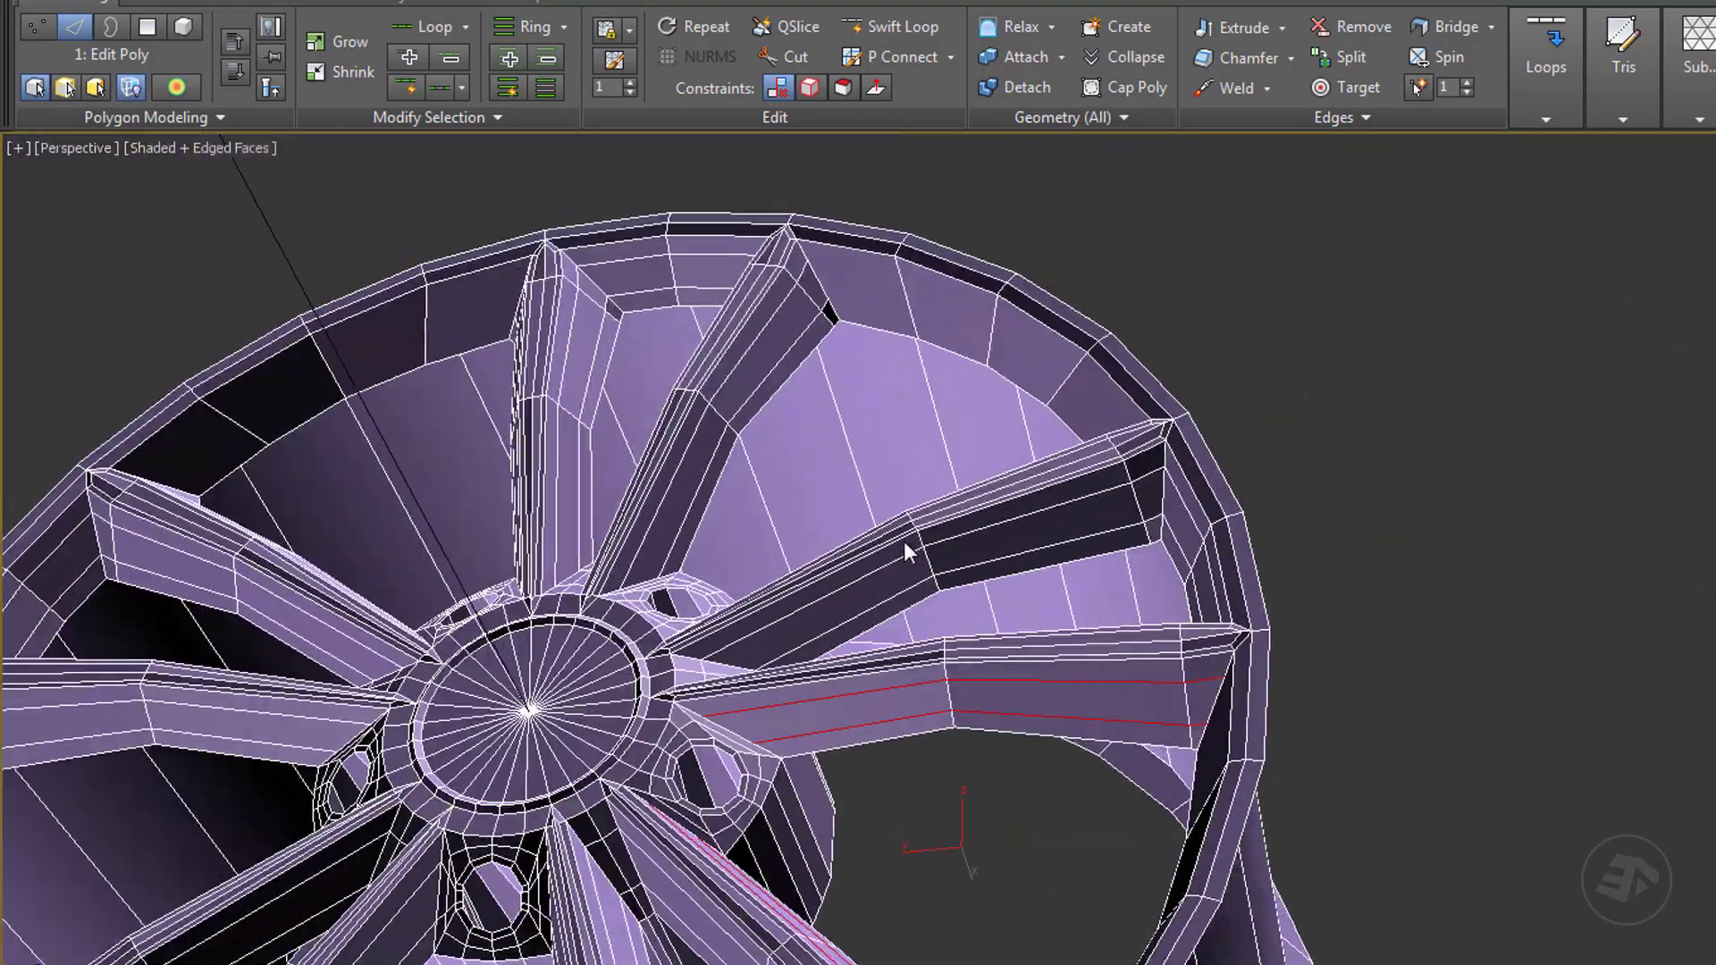
alt+middle_drag(596, 361, 673, 407)
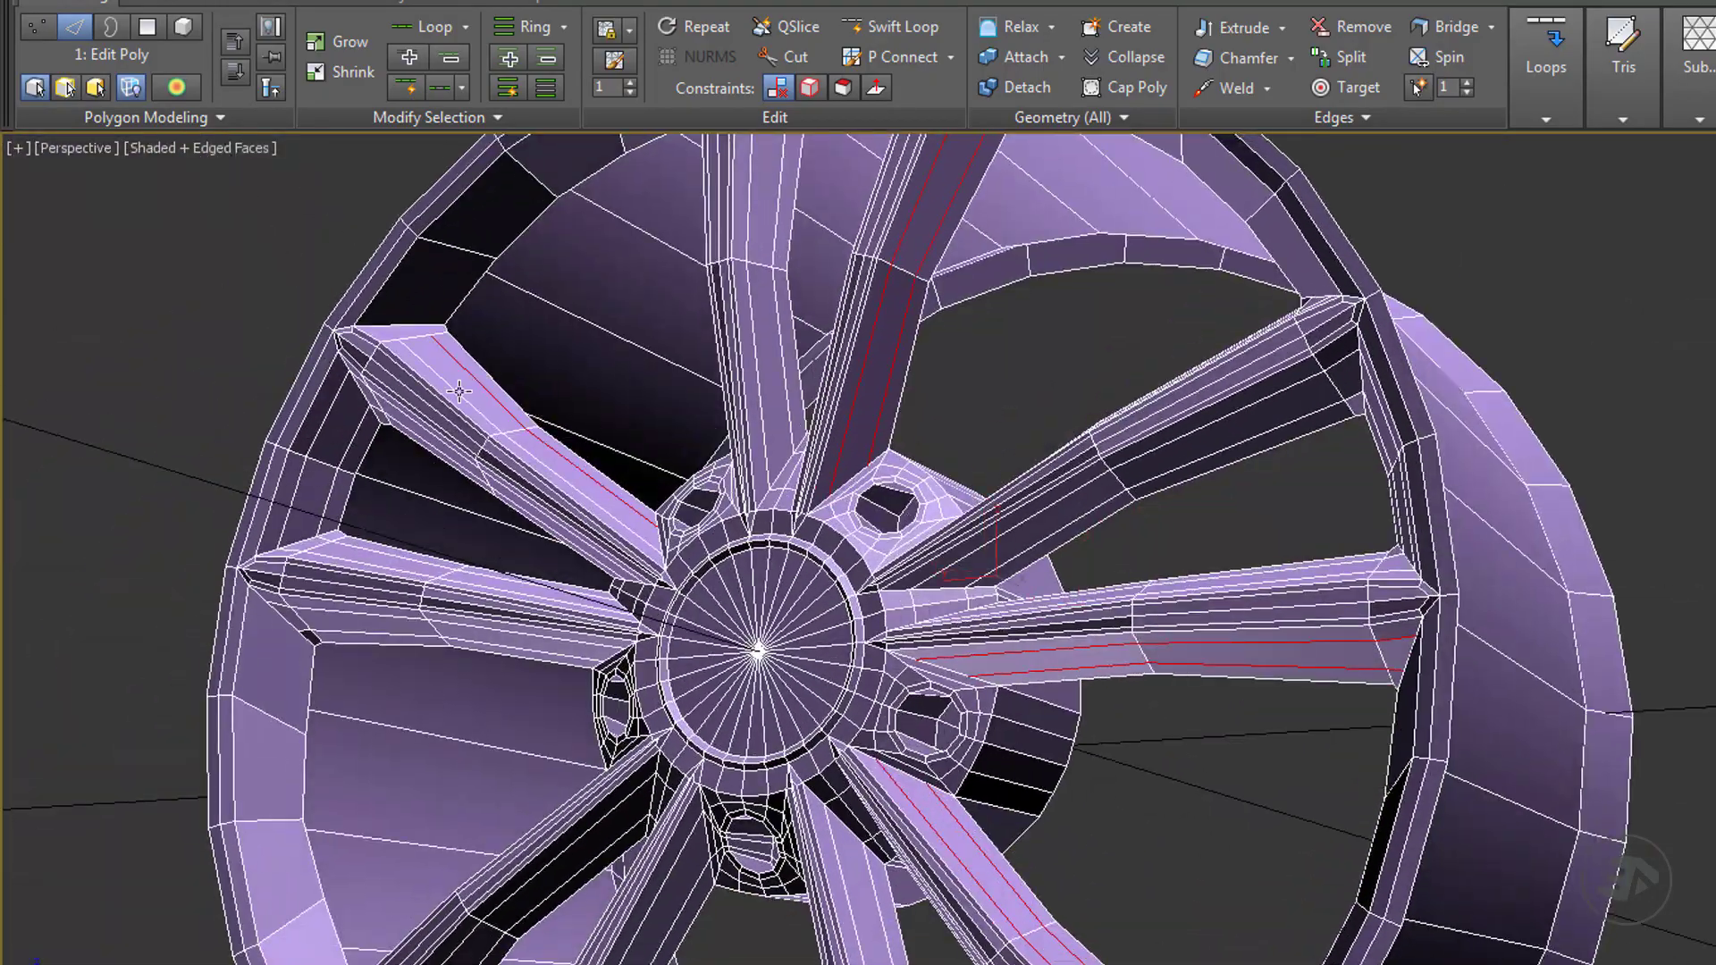
alt+middle_drag(457, 393, 733, 373)
ctrl+double_click(704, 350)
scroll(697, 349, down, 4)
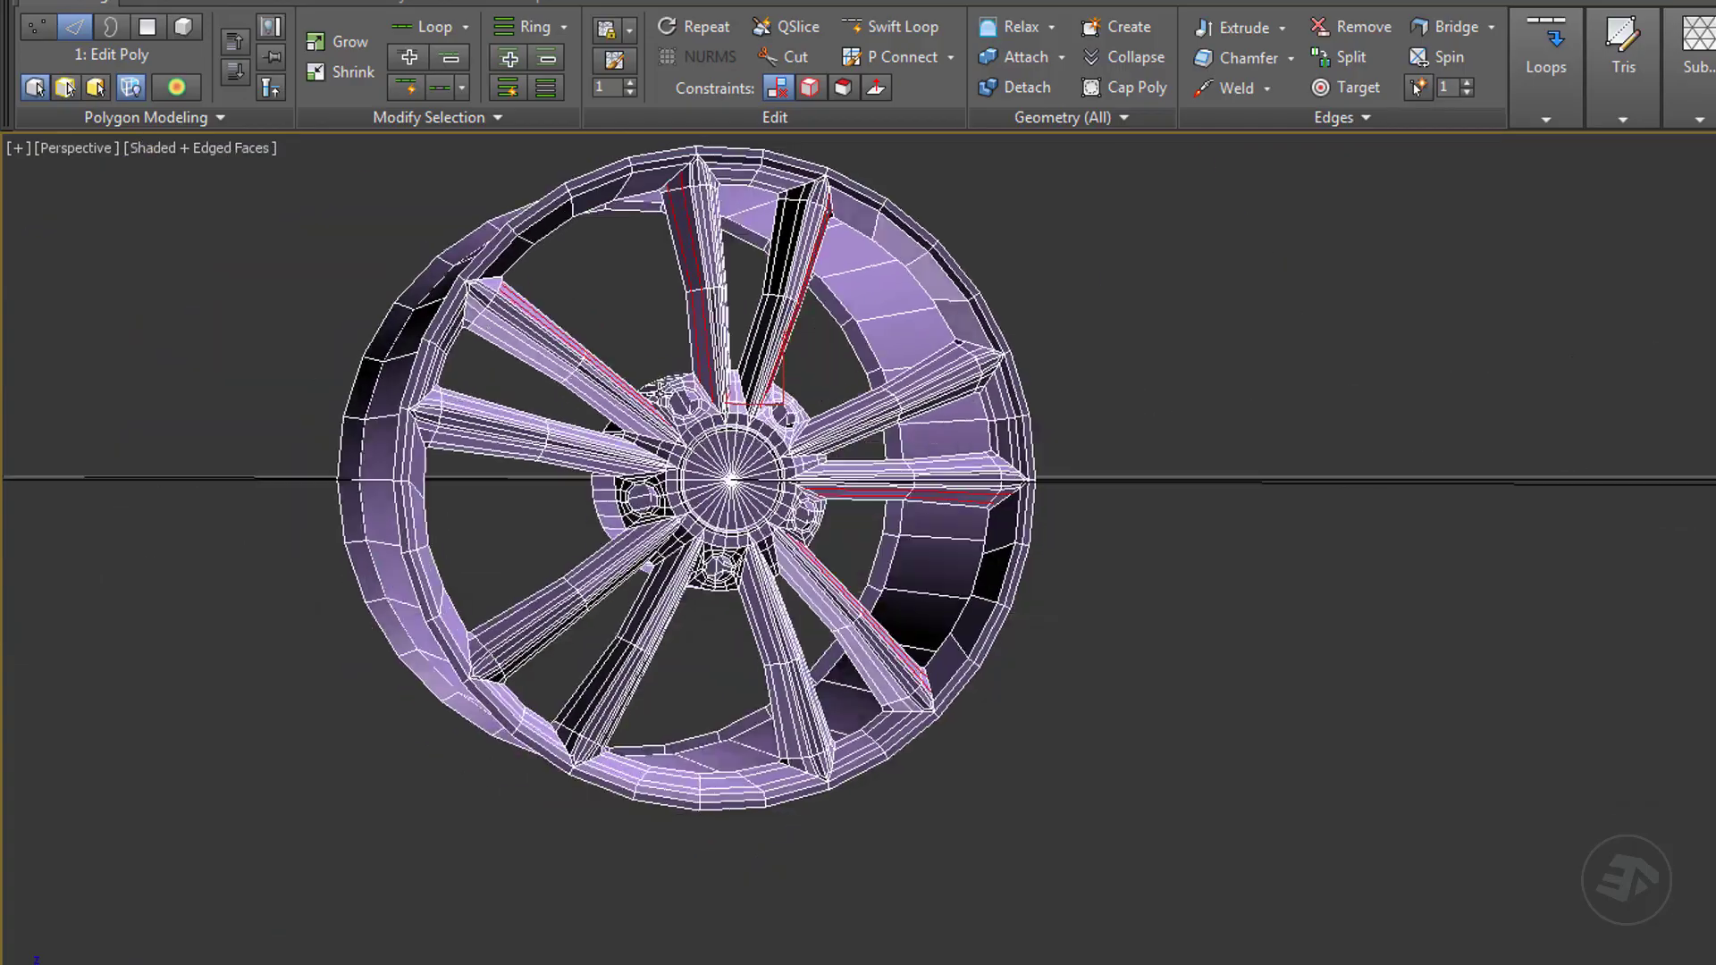
alt+middle_drag(581, 358, 727, 546)
scroll(564, 436, up, 4)
scroll(573, 409, down, 3)
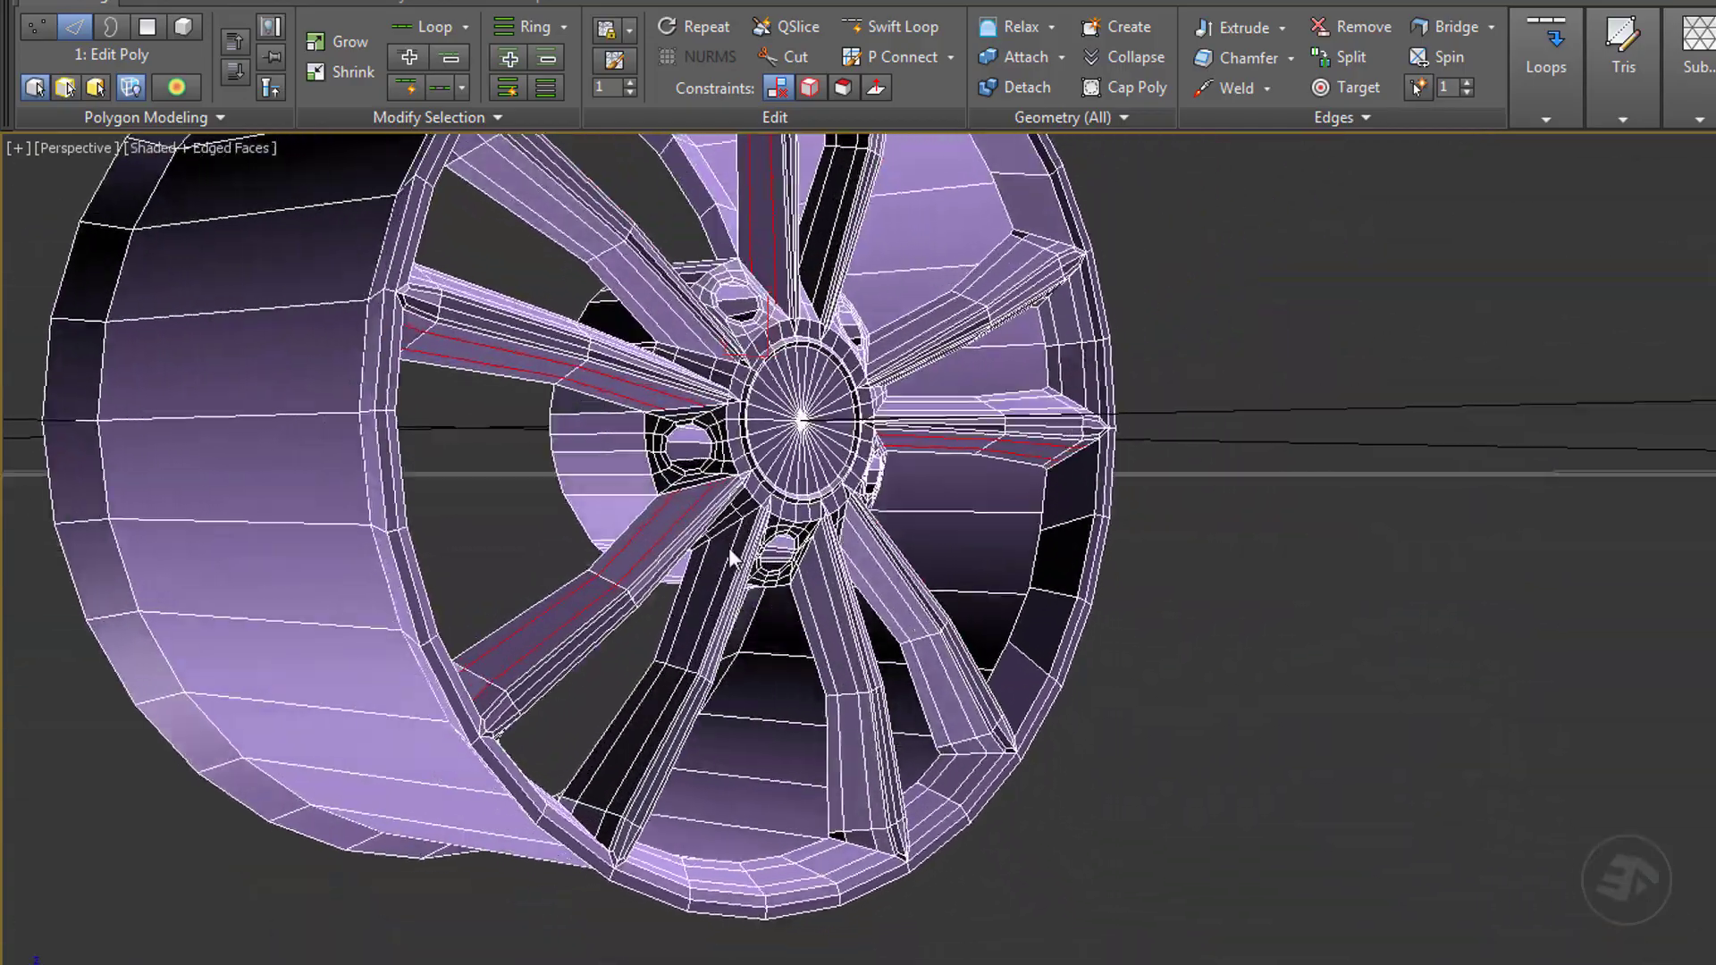
scroll(855, 739, up, 5)
mouse_move(855, 740)
alt+middle_down()
mouse_move(869, 773)
mouse_move(861, 712)
alt+middle_up()
scroll(870, 773, up, 1)
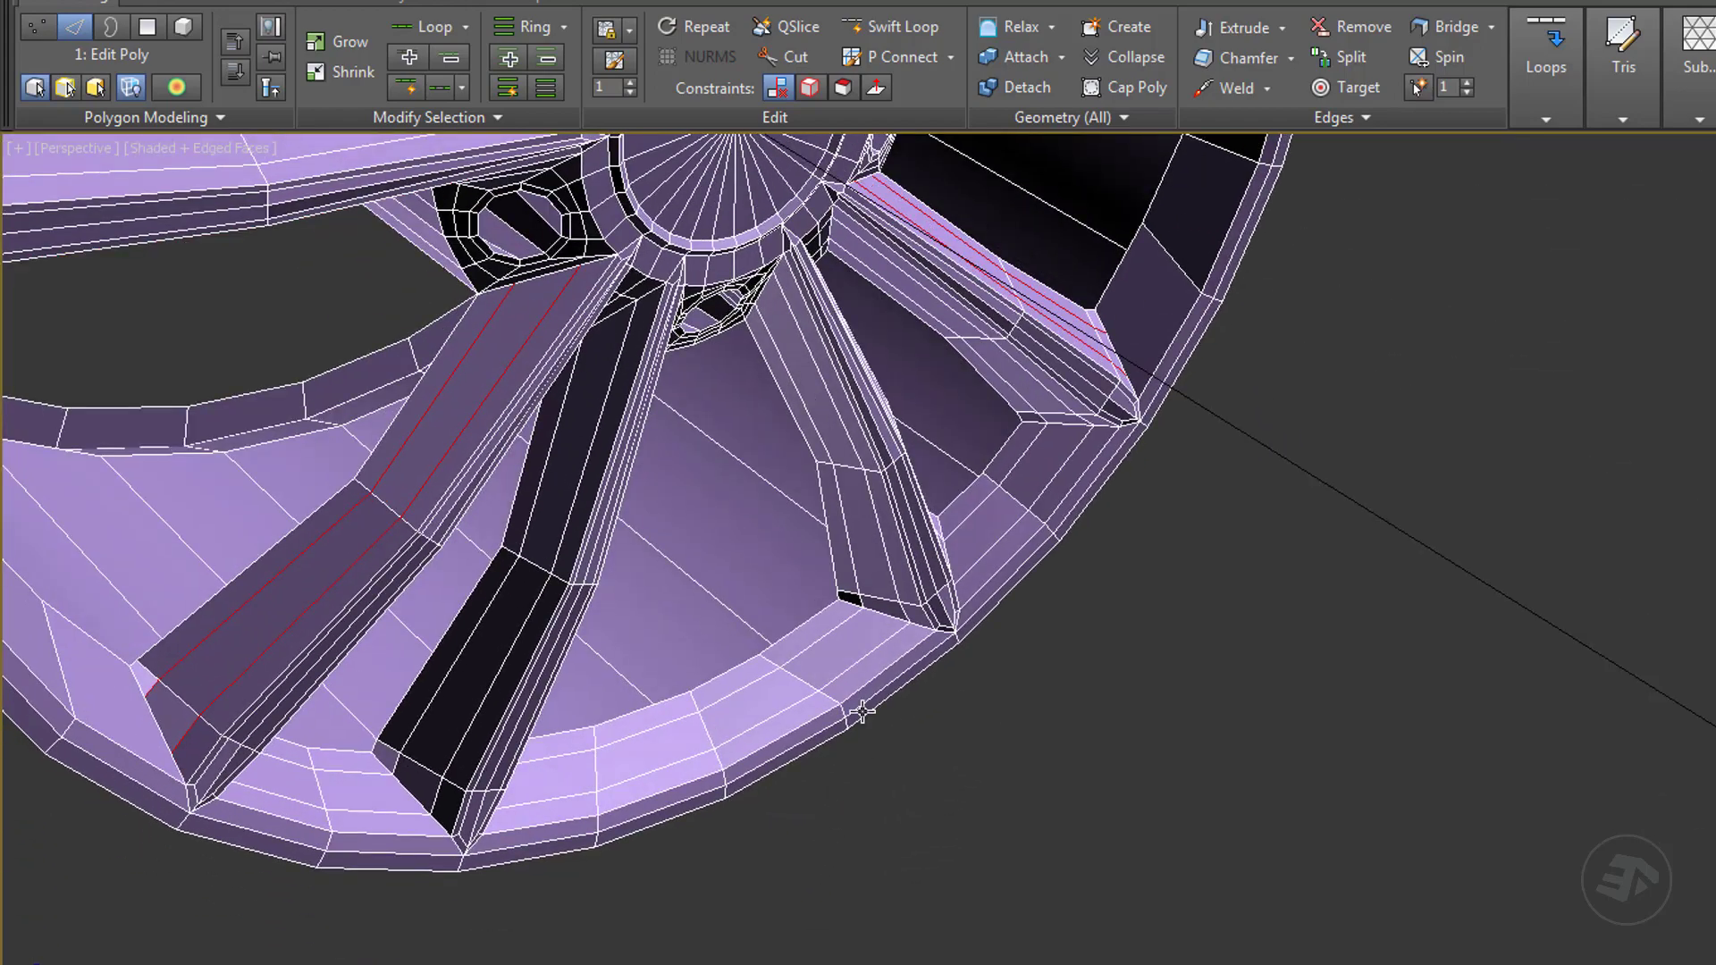
scroll(986, 545, down, 3)
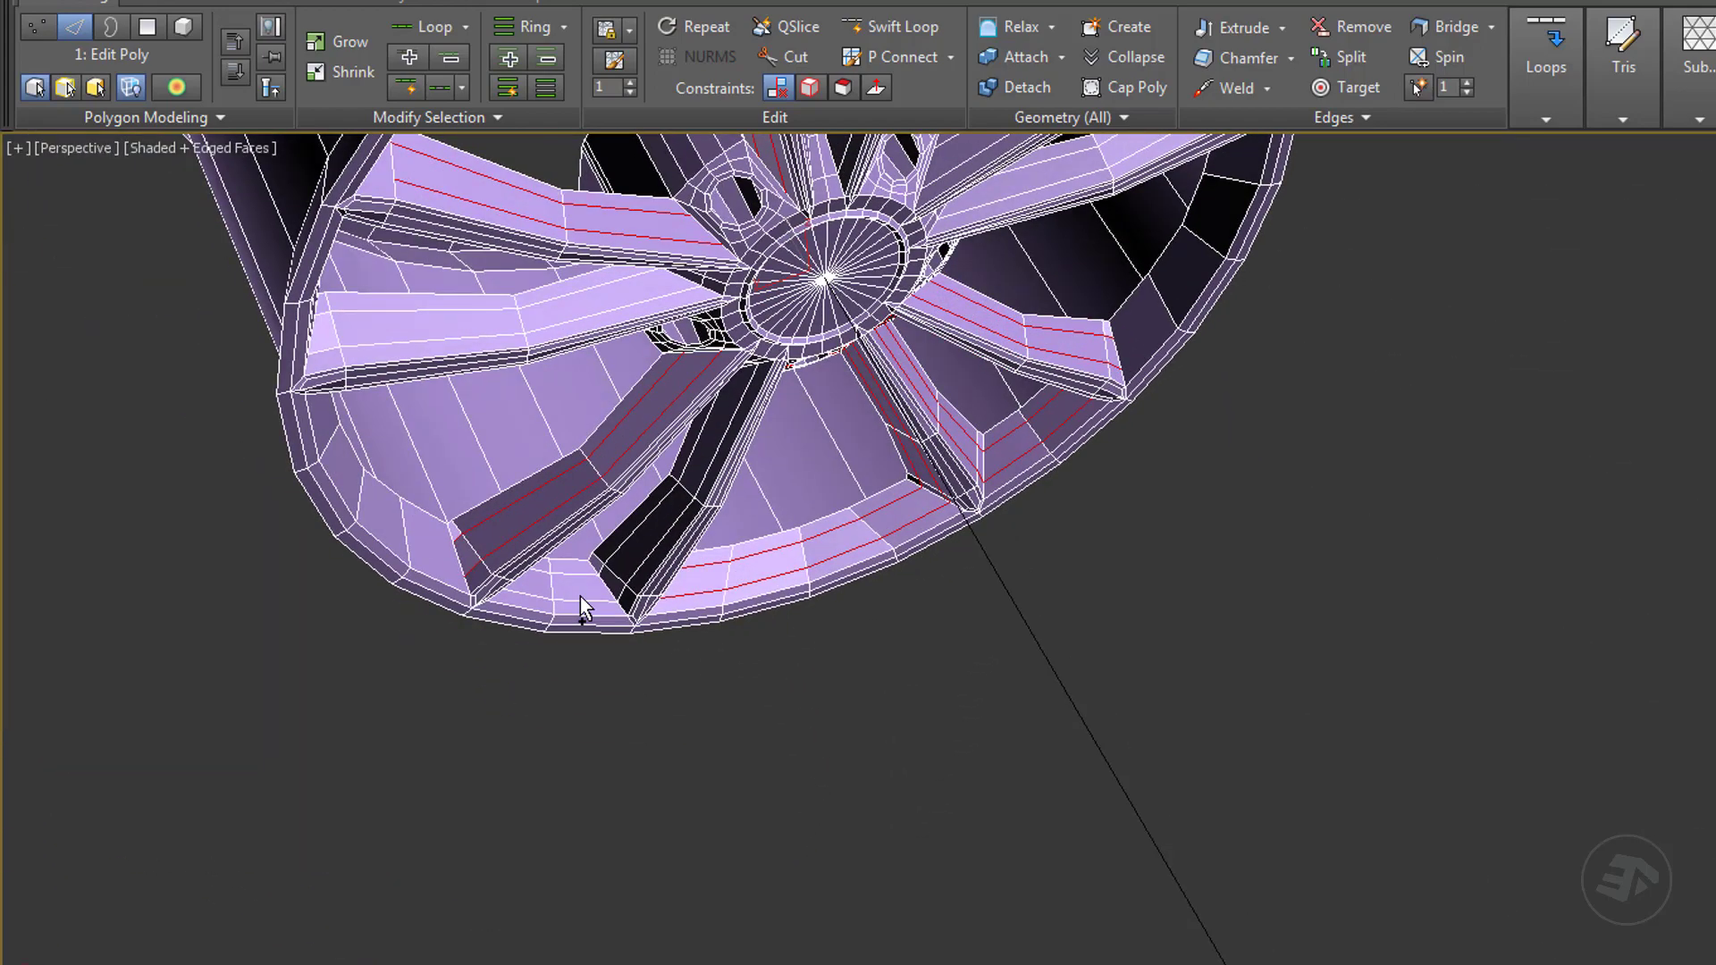
scroll(577, 575, down, 4)
alt+middle_drag(577, 575, 1144, 575)
scroll(570, 431, up, 5)
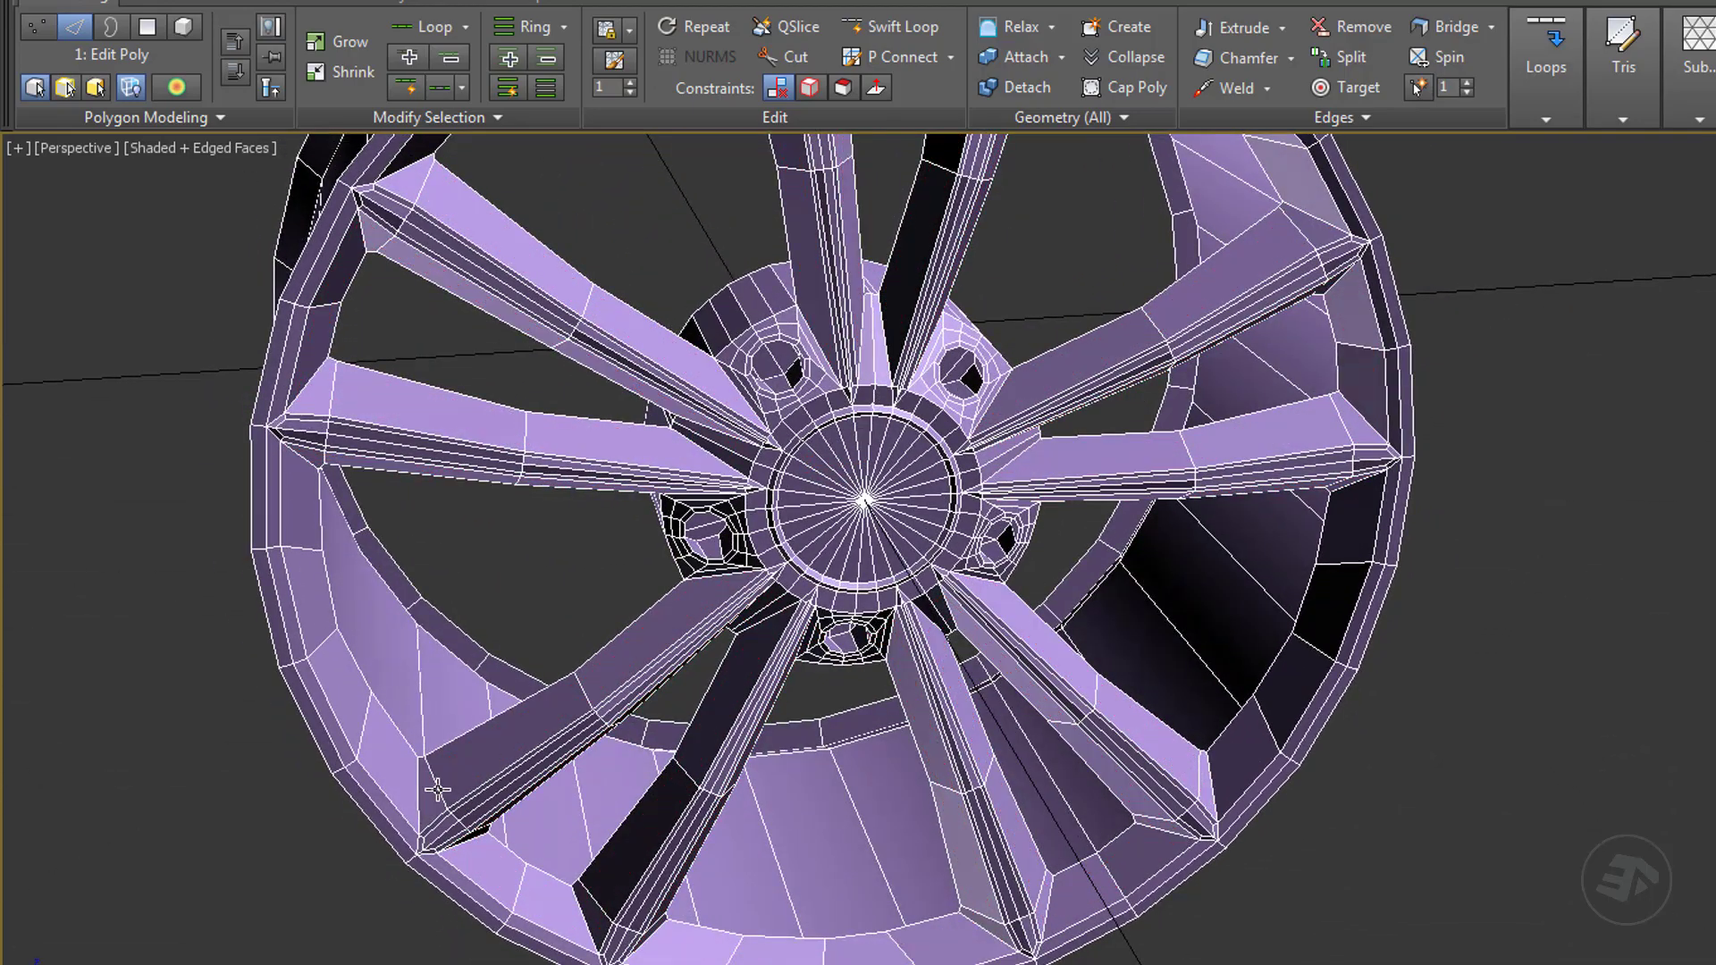
Select the crosswise edges around all spoke openings and join them with new loops using Connect Edges.
alt+middle_drag(599, 896, 953, 664)
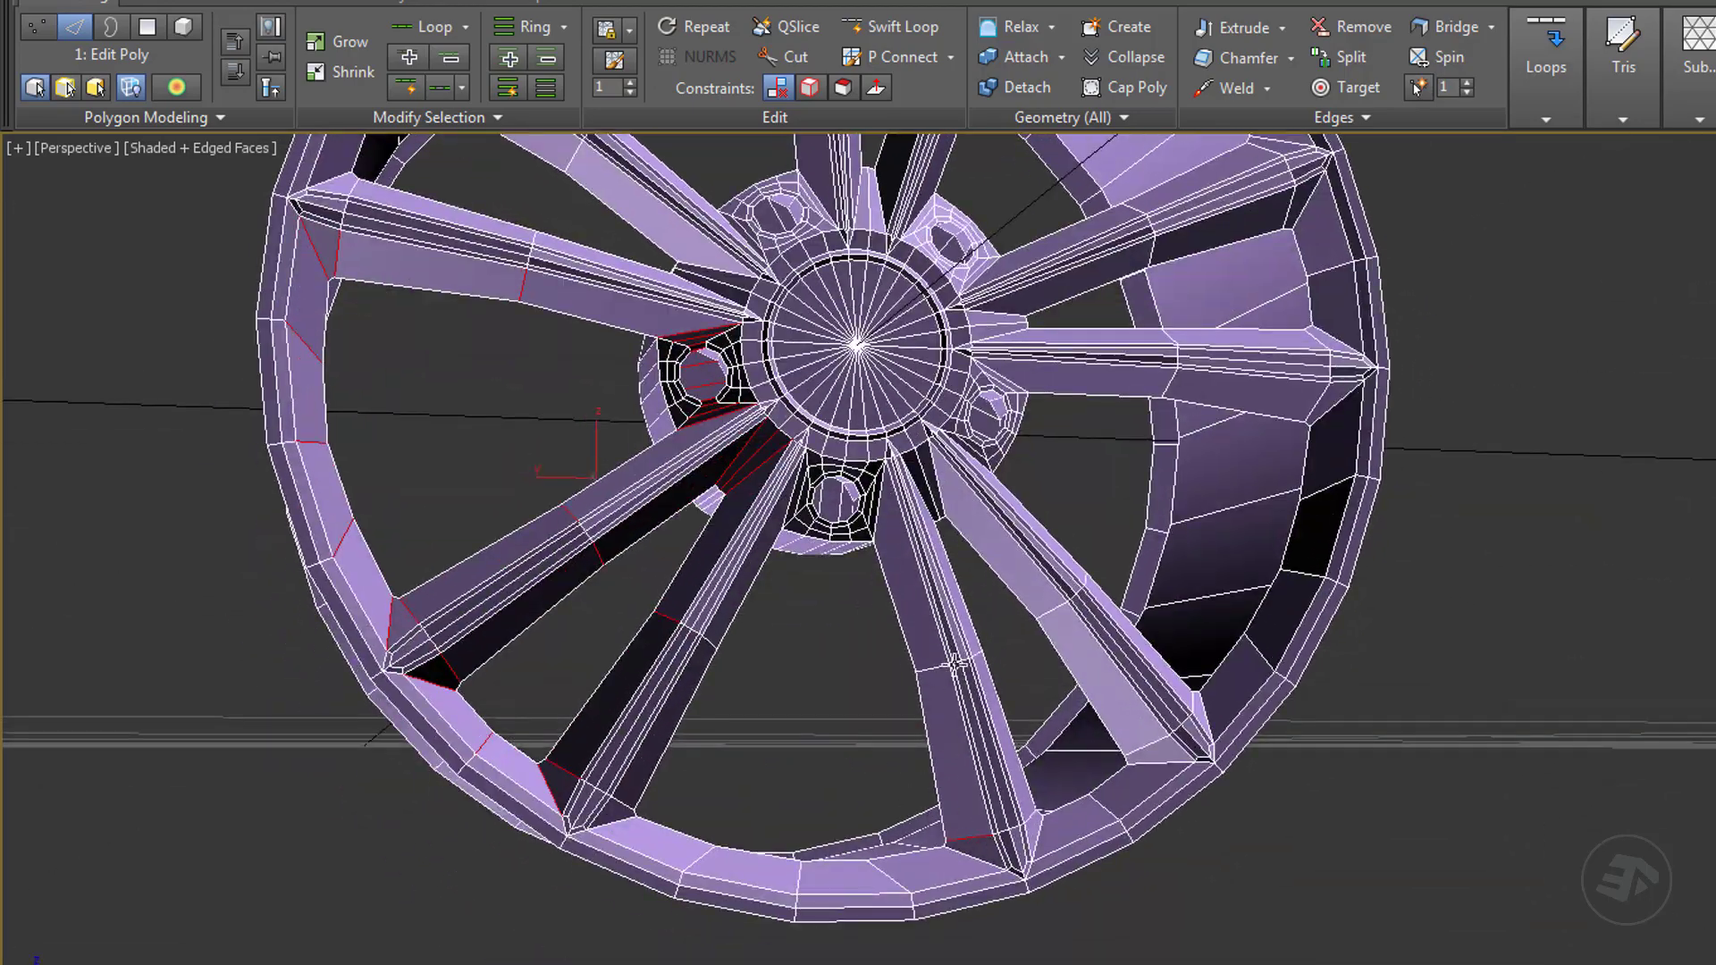
alt+middle_drag(1150, 251, 1045, 550)
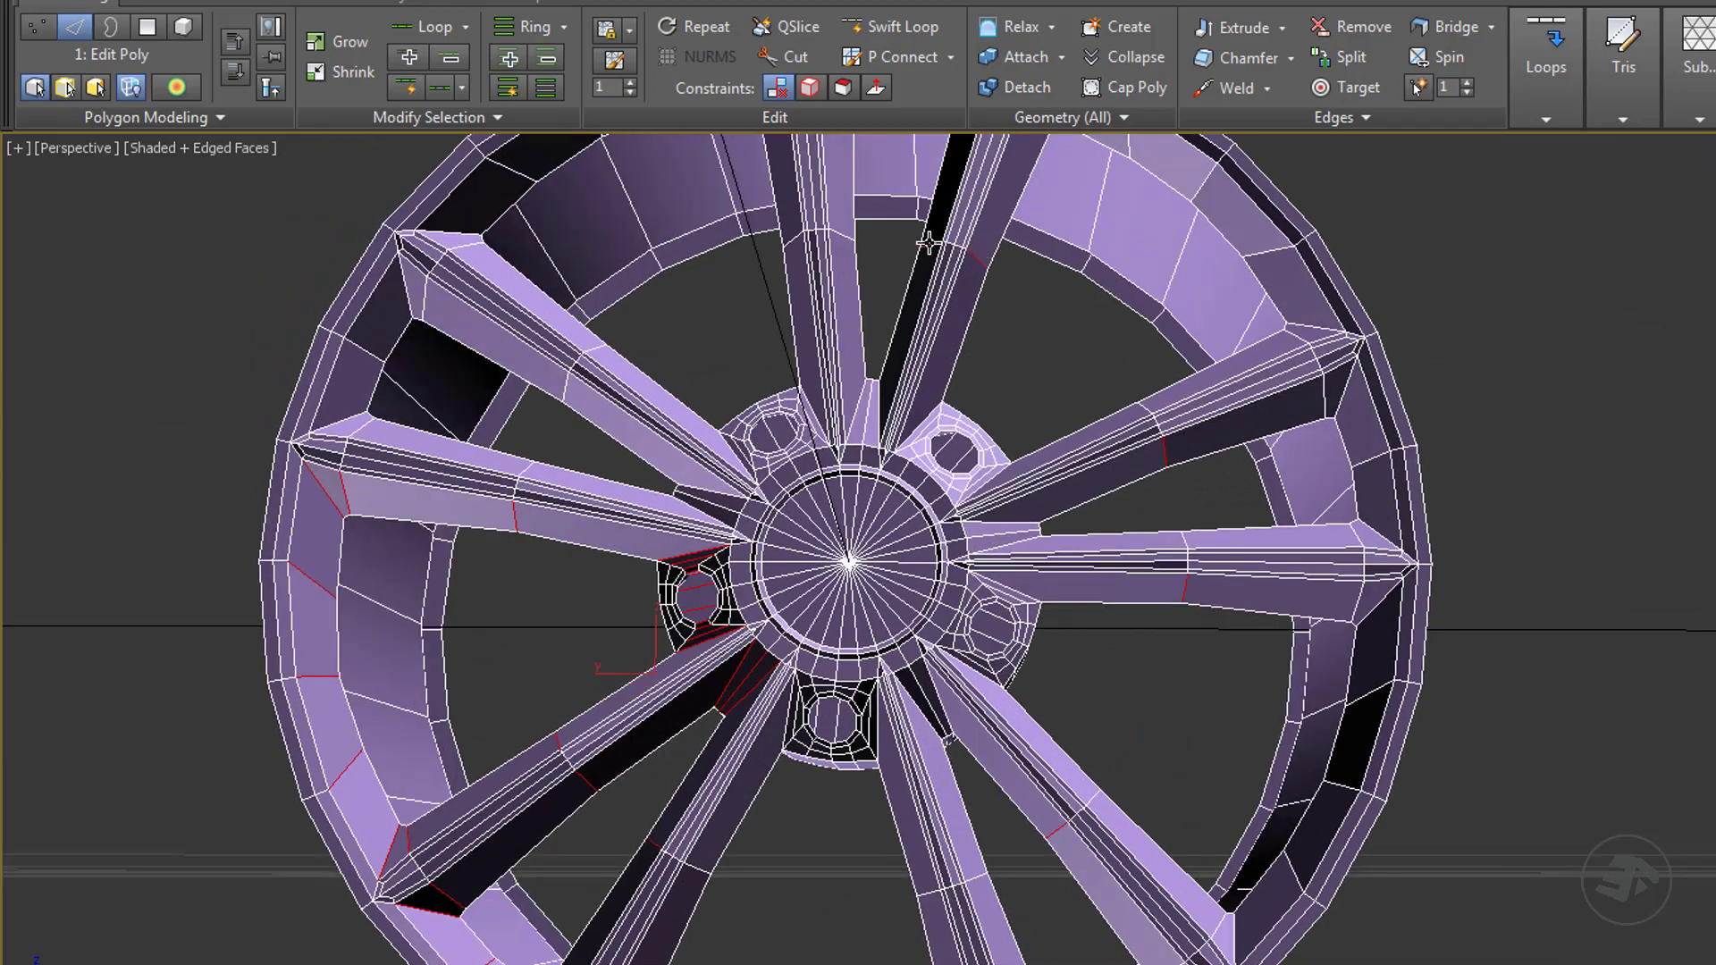
alt+middle_drag(581, 413, 640, 527)
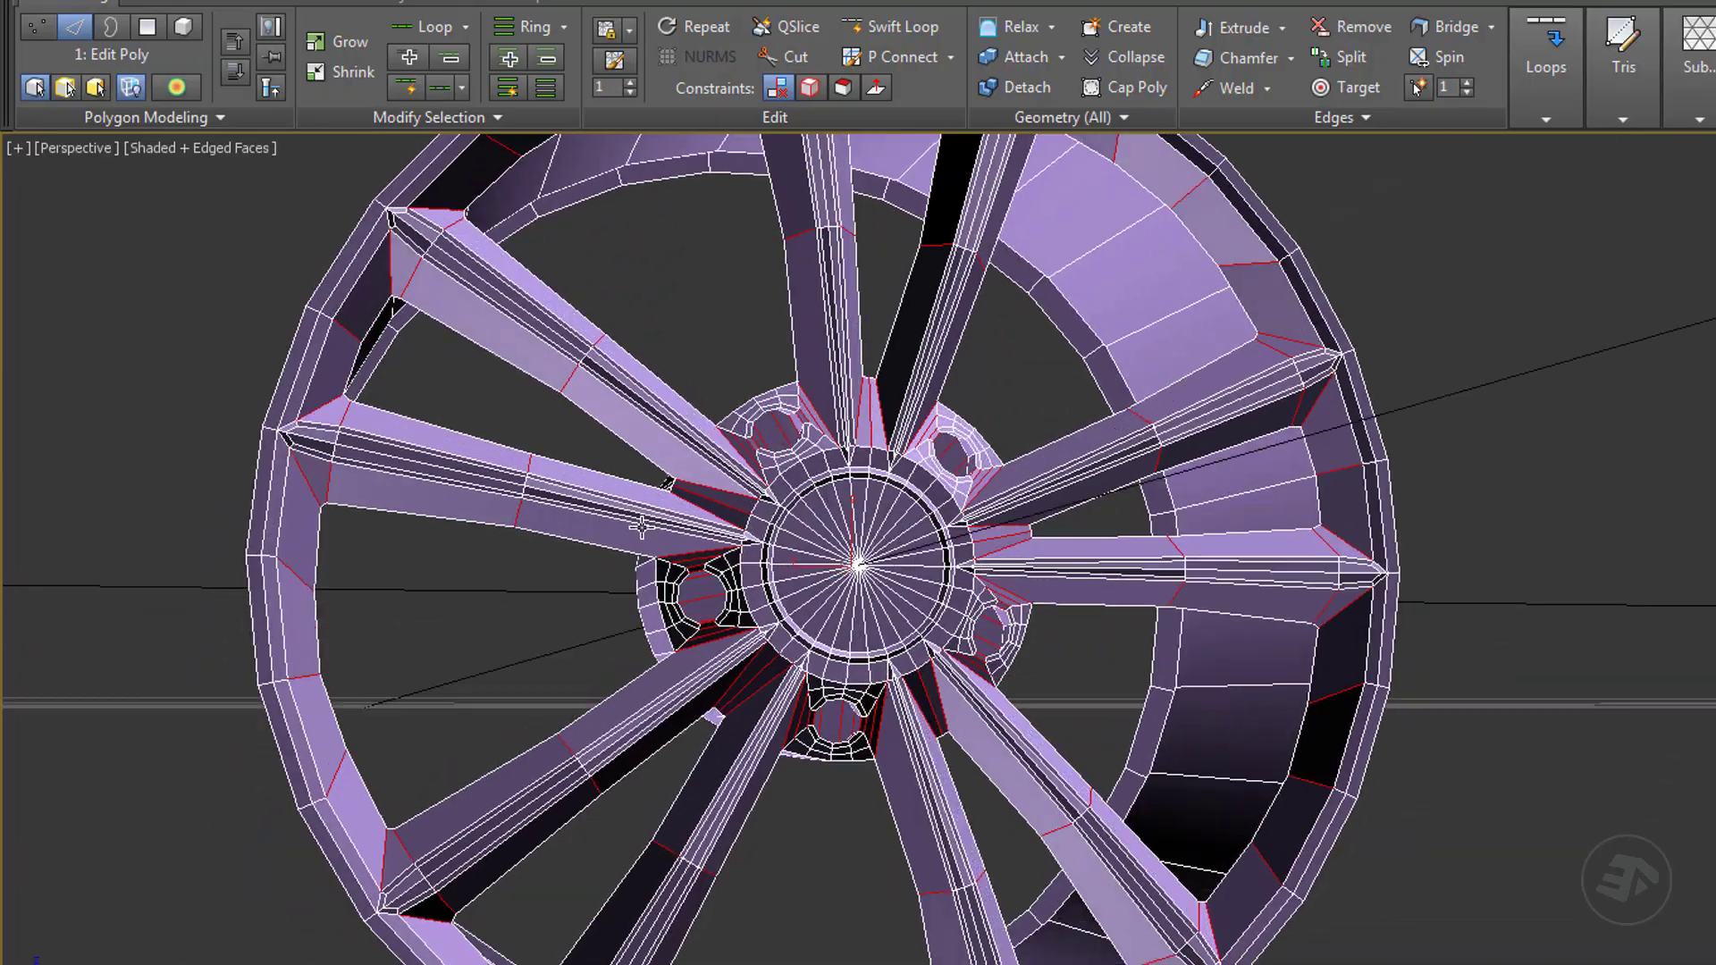
key(ctrl+shift+e)
alt+middle_drag(795, 657, 776, 719)
click(1021, 706)
Render the smoothed wheel to check the new loops around the spoke openings.
click(838, 807)
alt+middle_drag(838, 807, 801, 391)
key(ctrl+q)
scroll(790, 716, down, 3)
key(shift+q)
scroll(703, 743, up, 2)
scroll(681, 718, up, 3)
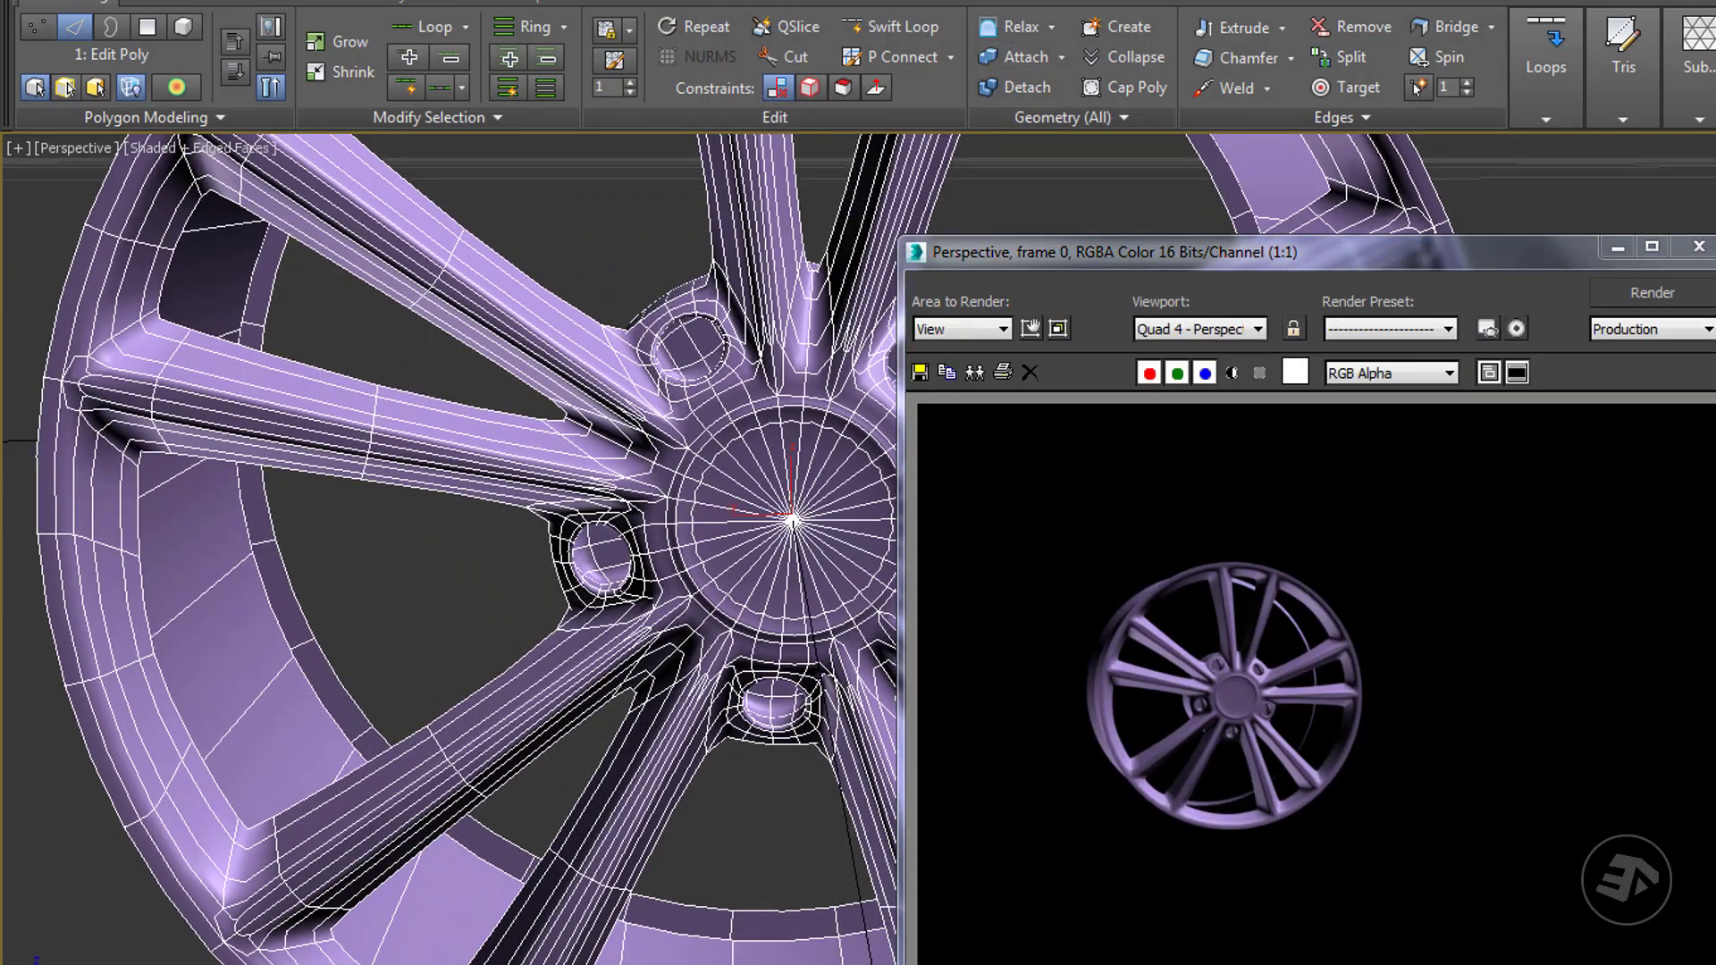
click(1698, 247)
key(ctrl+q)
Select the floor polygons of one lug hole and extend the selection to the similar polygons in the other lug holes.
mouse_move(715, 358)
alt+middle_down()
mouse_move(742, 358)
mouse_move(735, 339)
alt+middle_up()
scroll(734, 339, up, 3)
key(4)
click(774, 355)
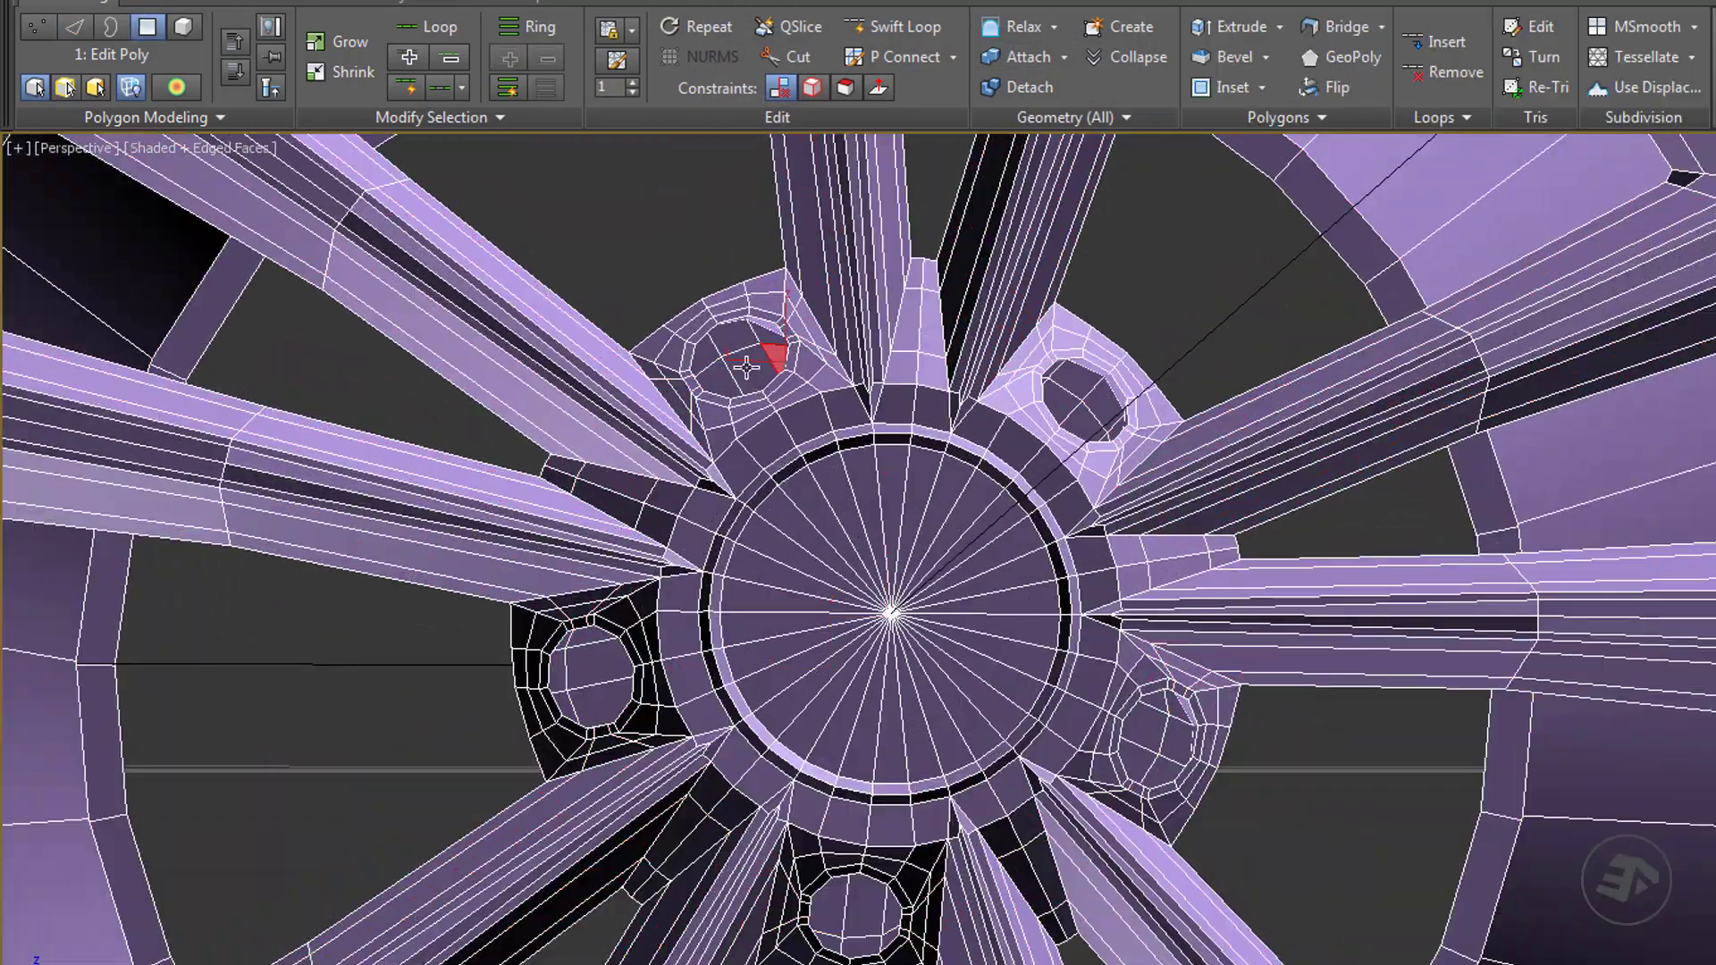
scroll(746, 366, up, 5)
ctrl+click(781, 293)
alt+middle_drag(781, 293, 650, 494)
ctrl+click(831, 447)
ctrl+click(632, 508)
scroll(650, 494, down, 3)
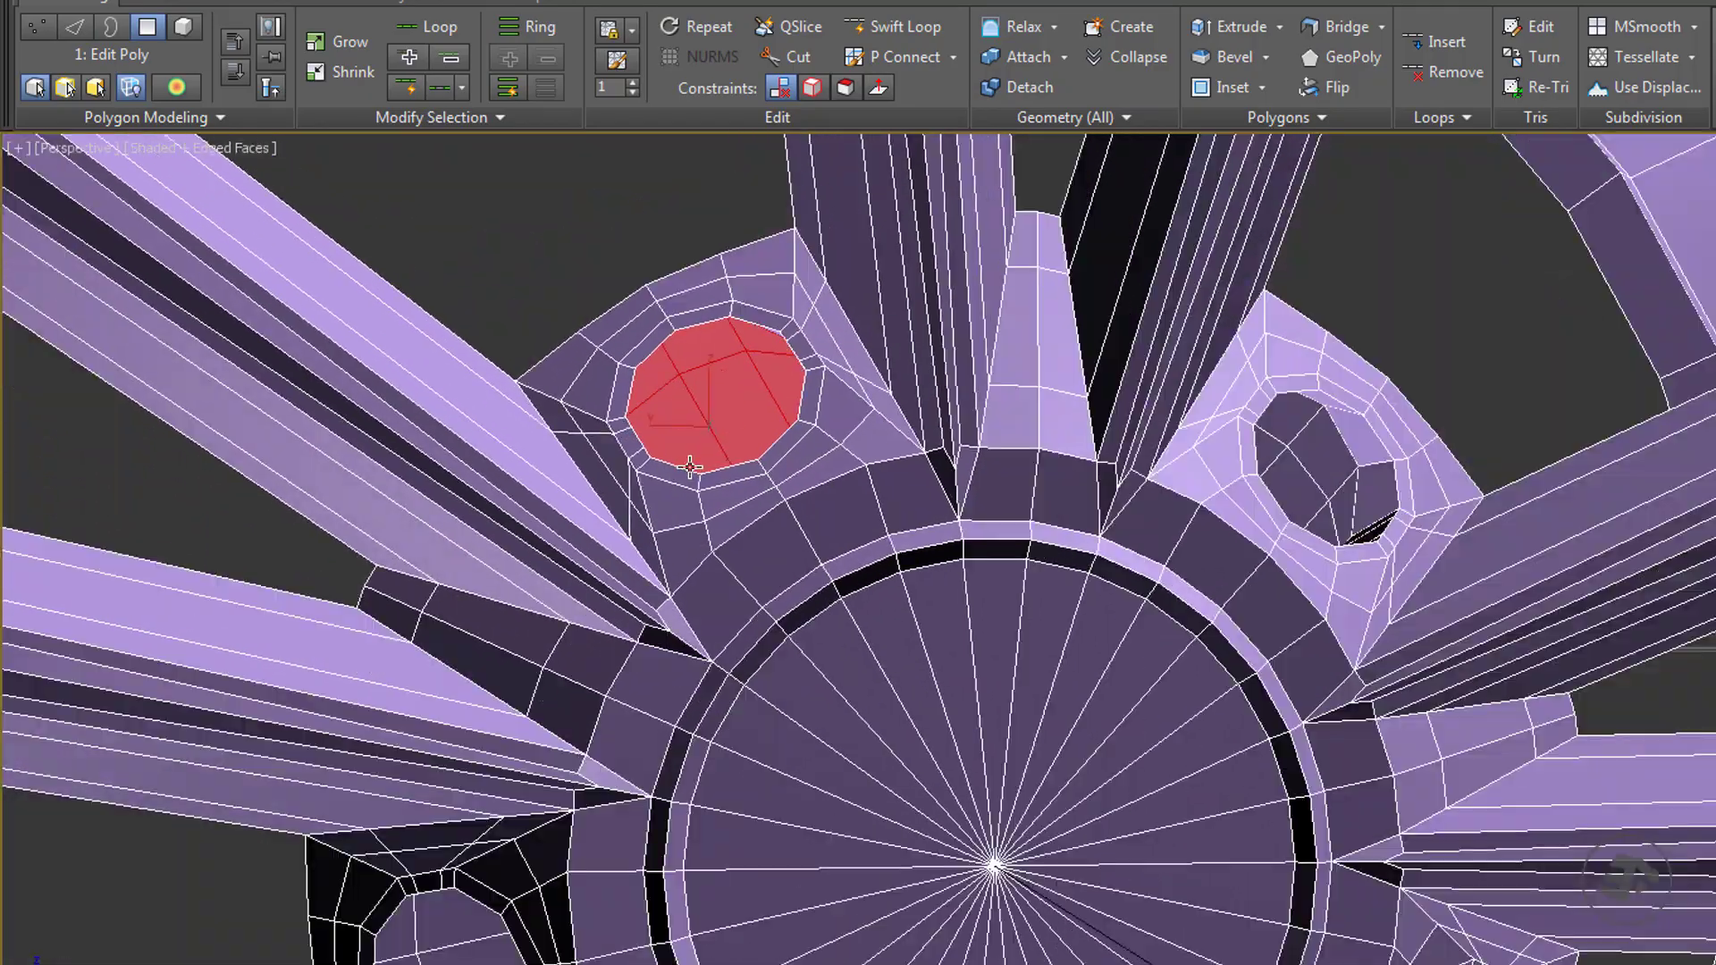
click(497, 114)
click(395, 166)
click(1228, 89)
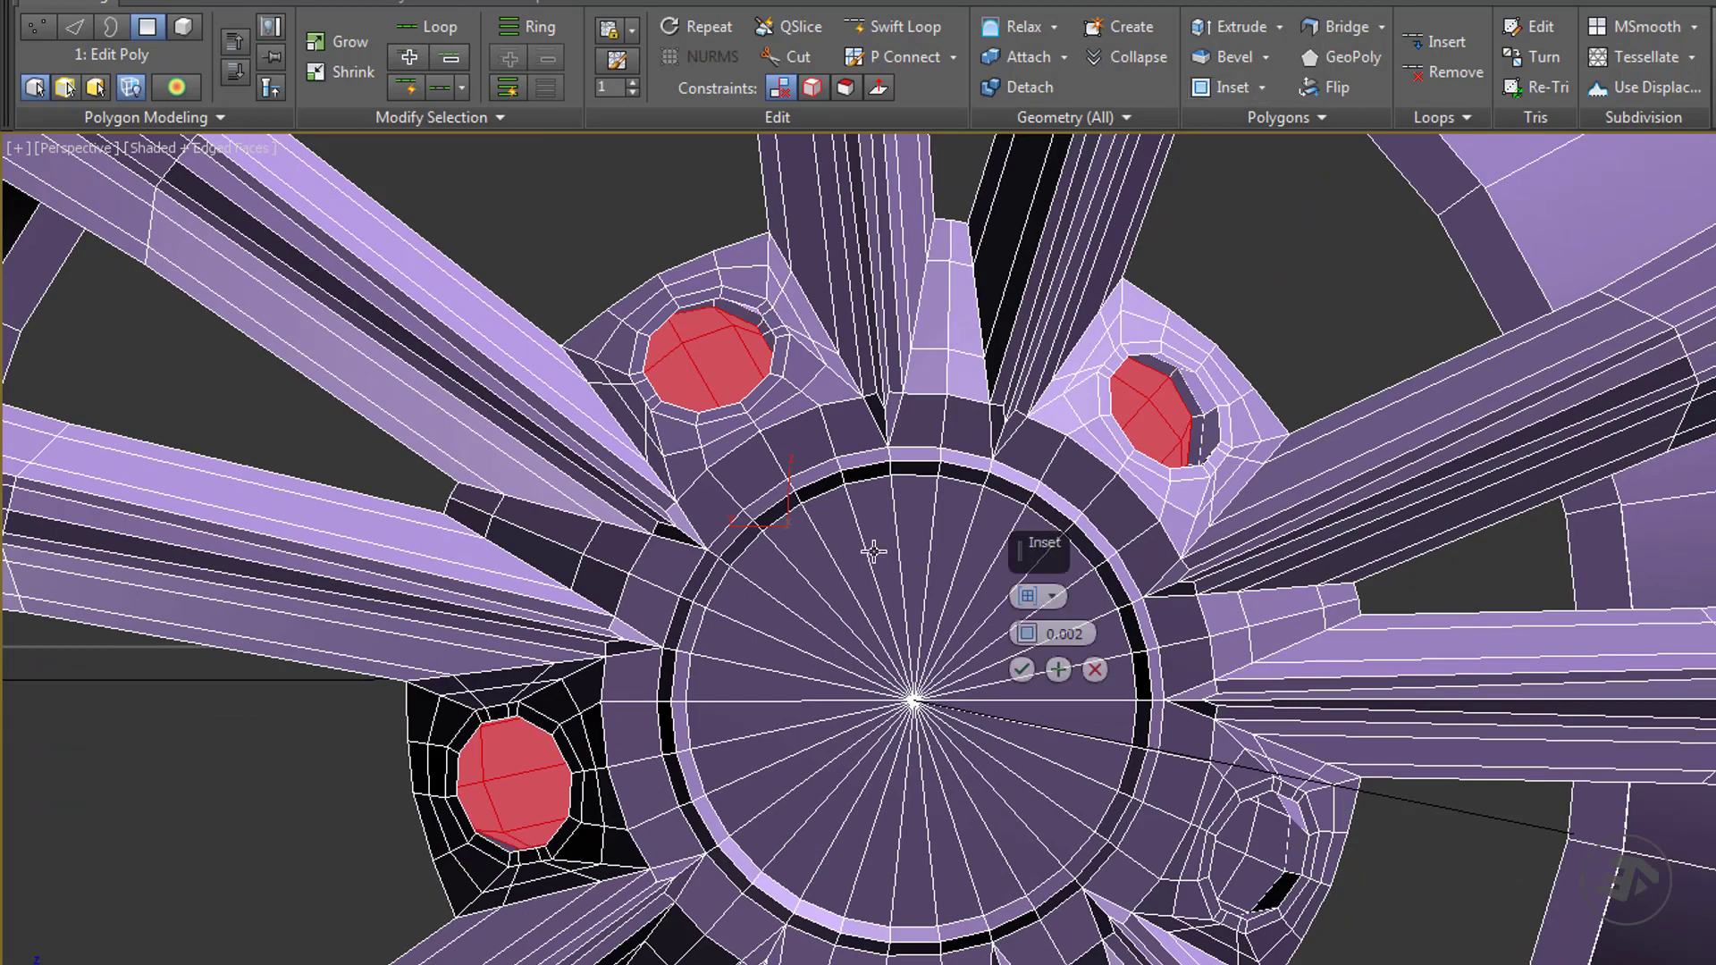
alt+middle_drag(874, 544, 815, 541)
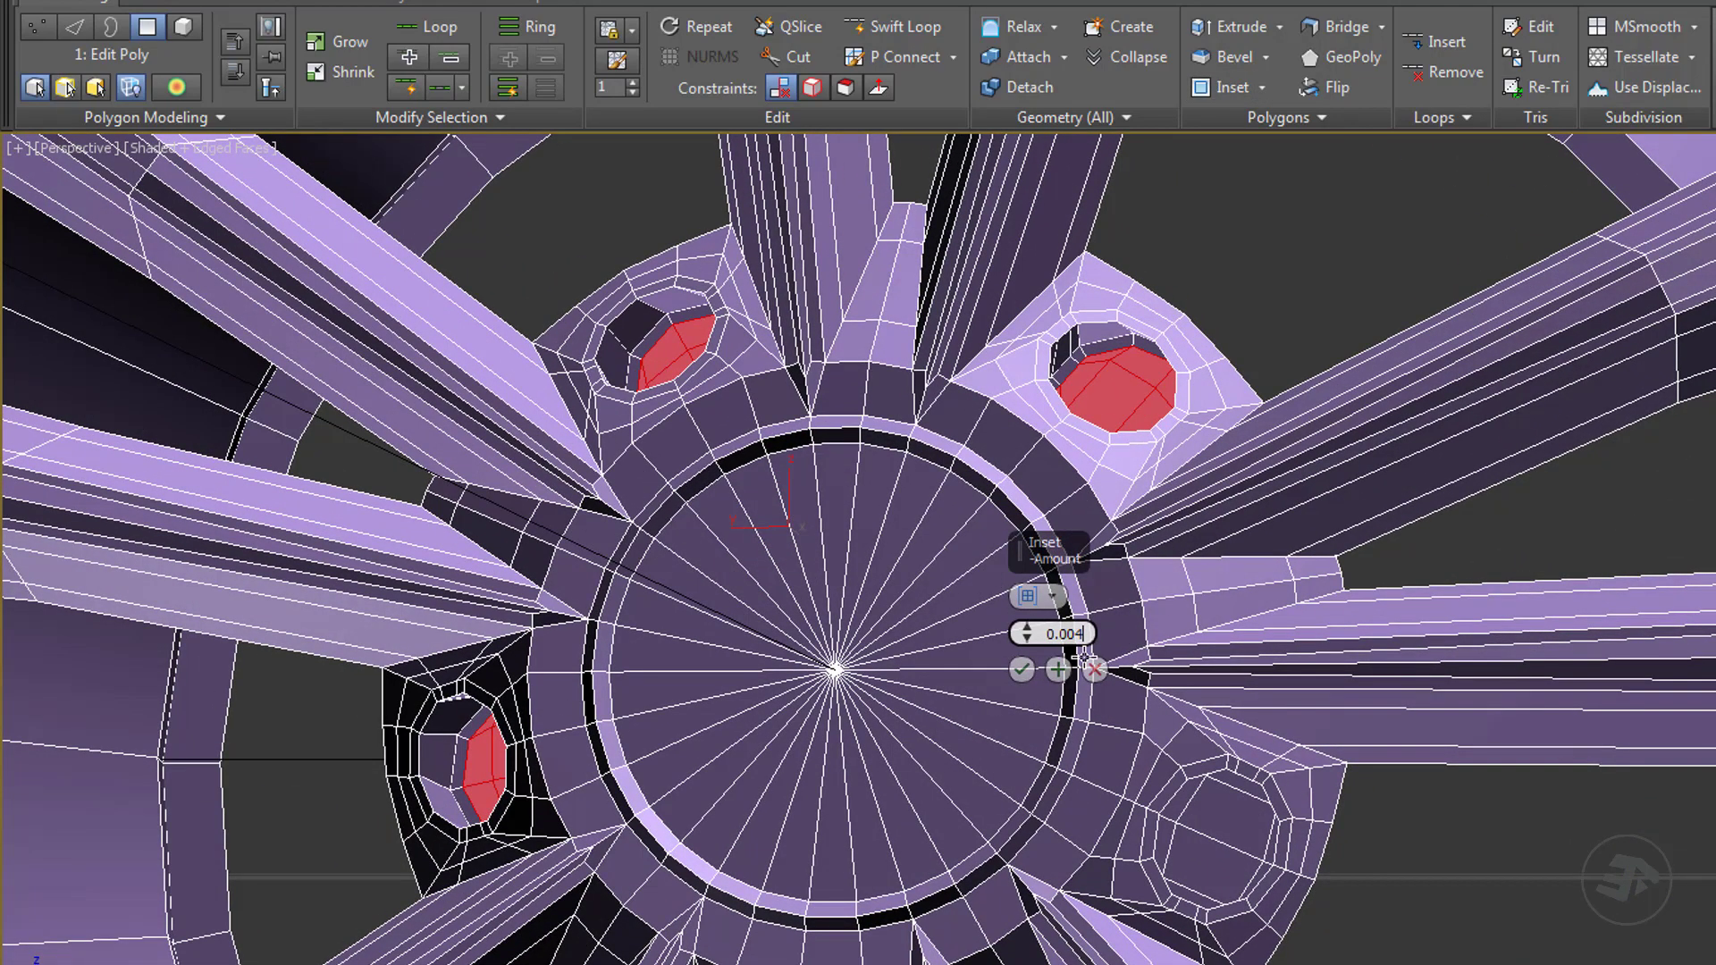
alt+middle_drag(990, 667, 789, 670)
scroll(779, 402, up, 5)
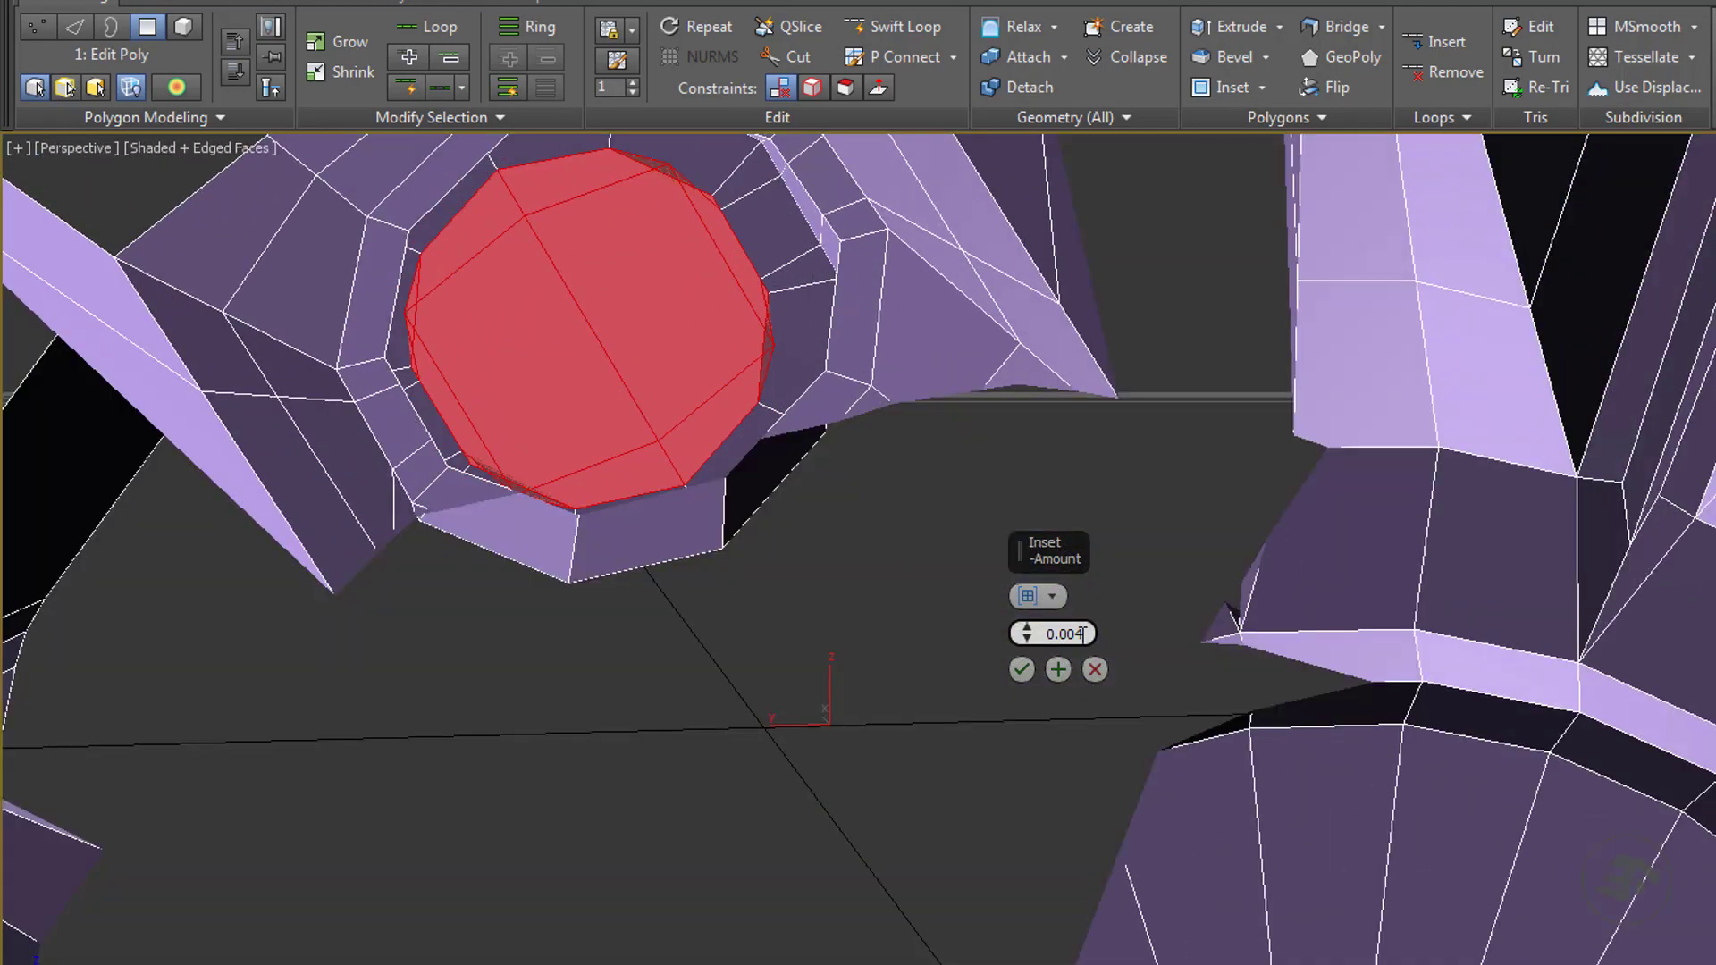
key(2)
key(4)
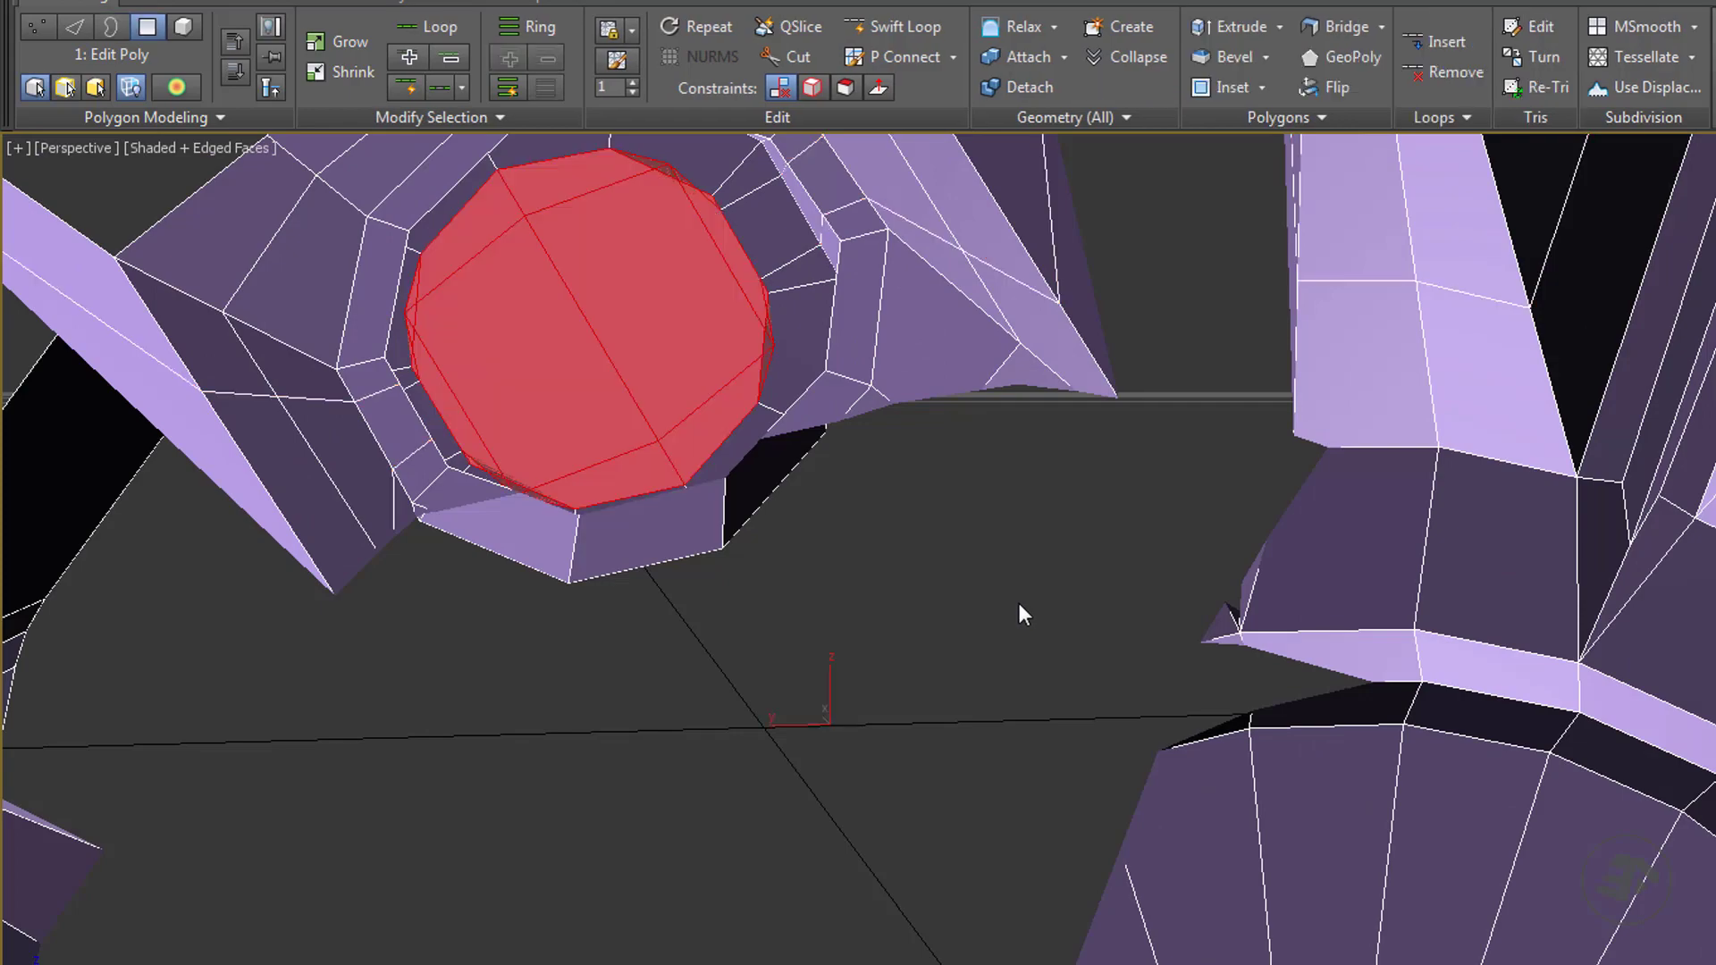
click(1230, 93)
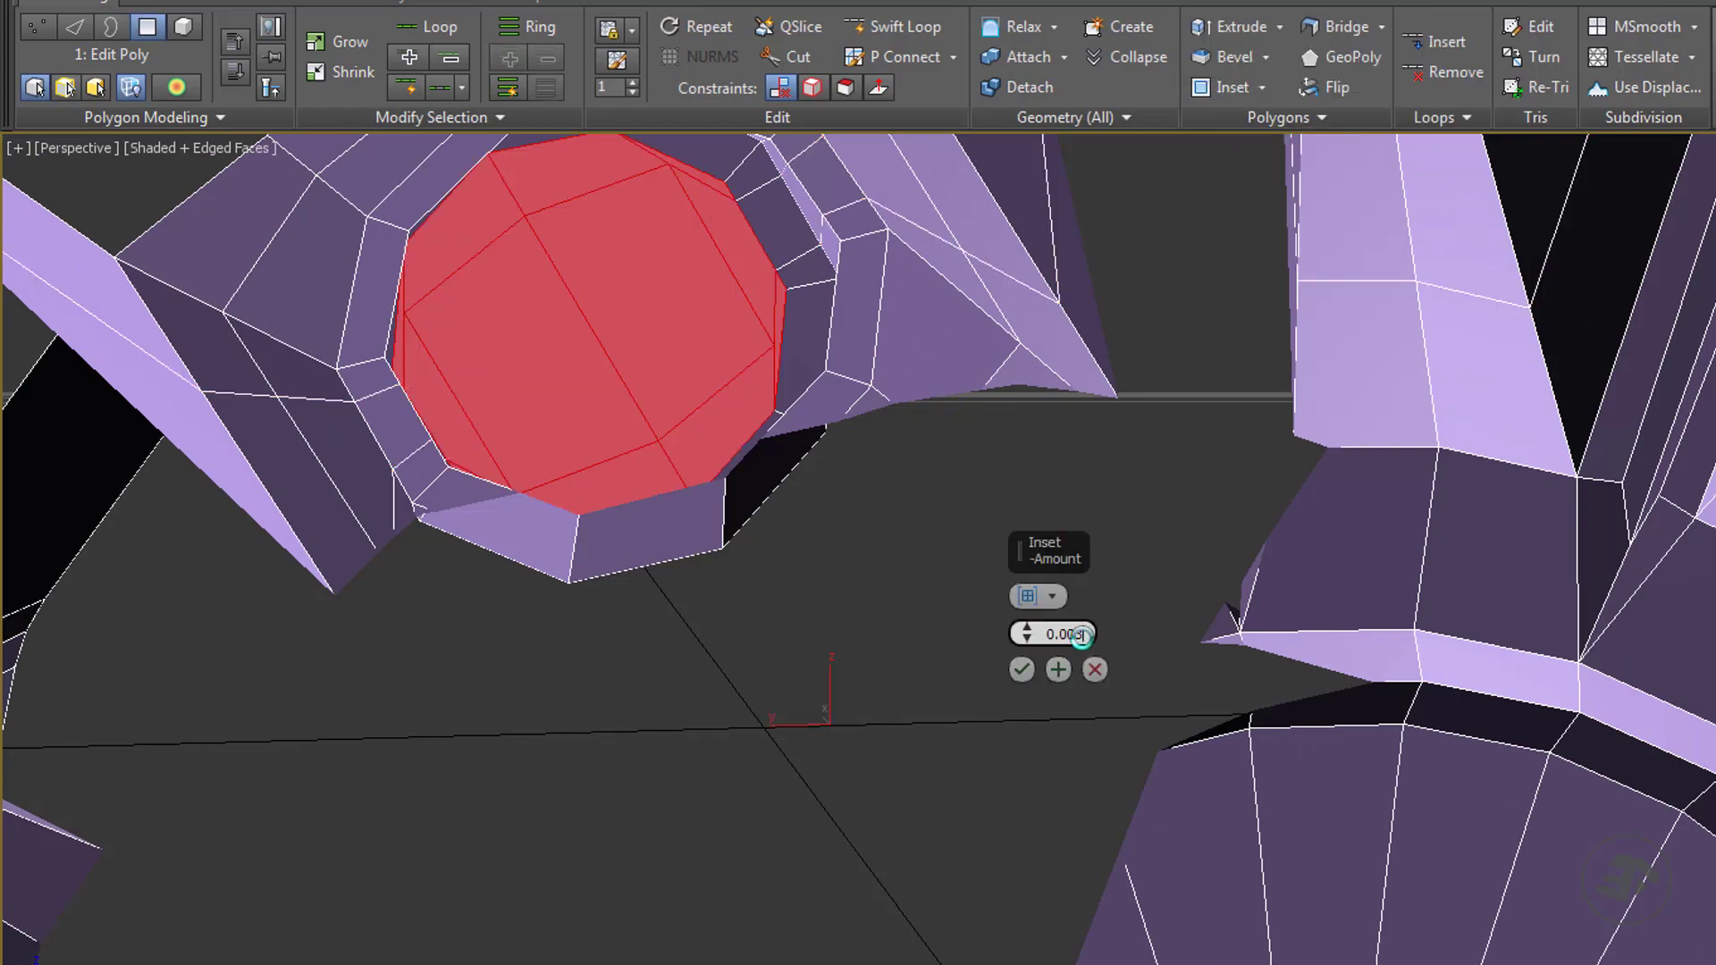
click(1095, 668)
Select the edge runs on opposite sides of the lug hole floors and space them evenly with Loop Tools.
alt+middle_drag(1010, 590, 998, 304)
key(2)
alt+middle_drag(980, 385, 1163, 330)
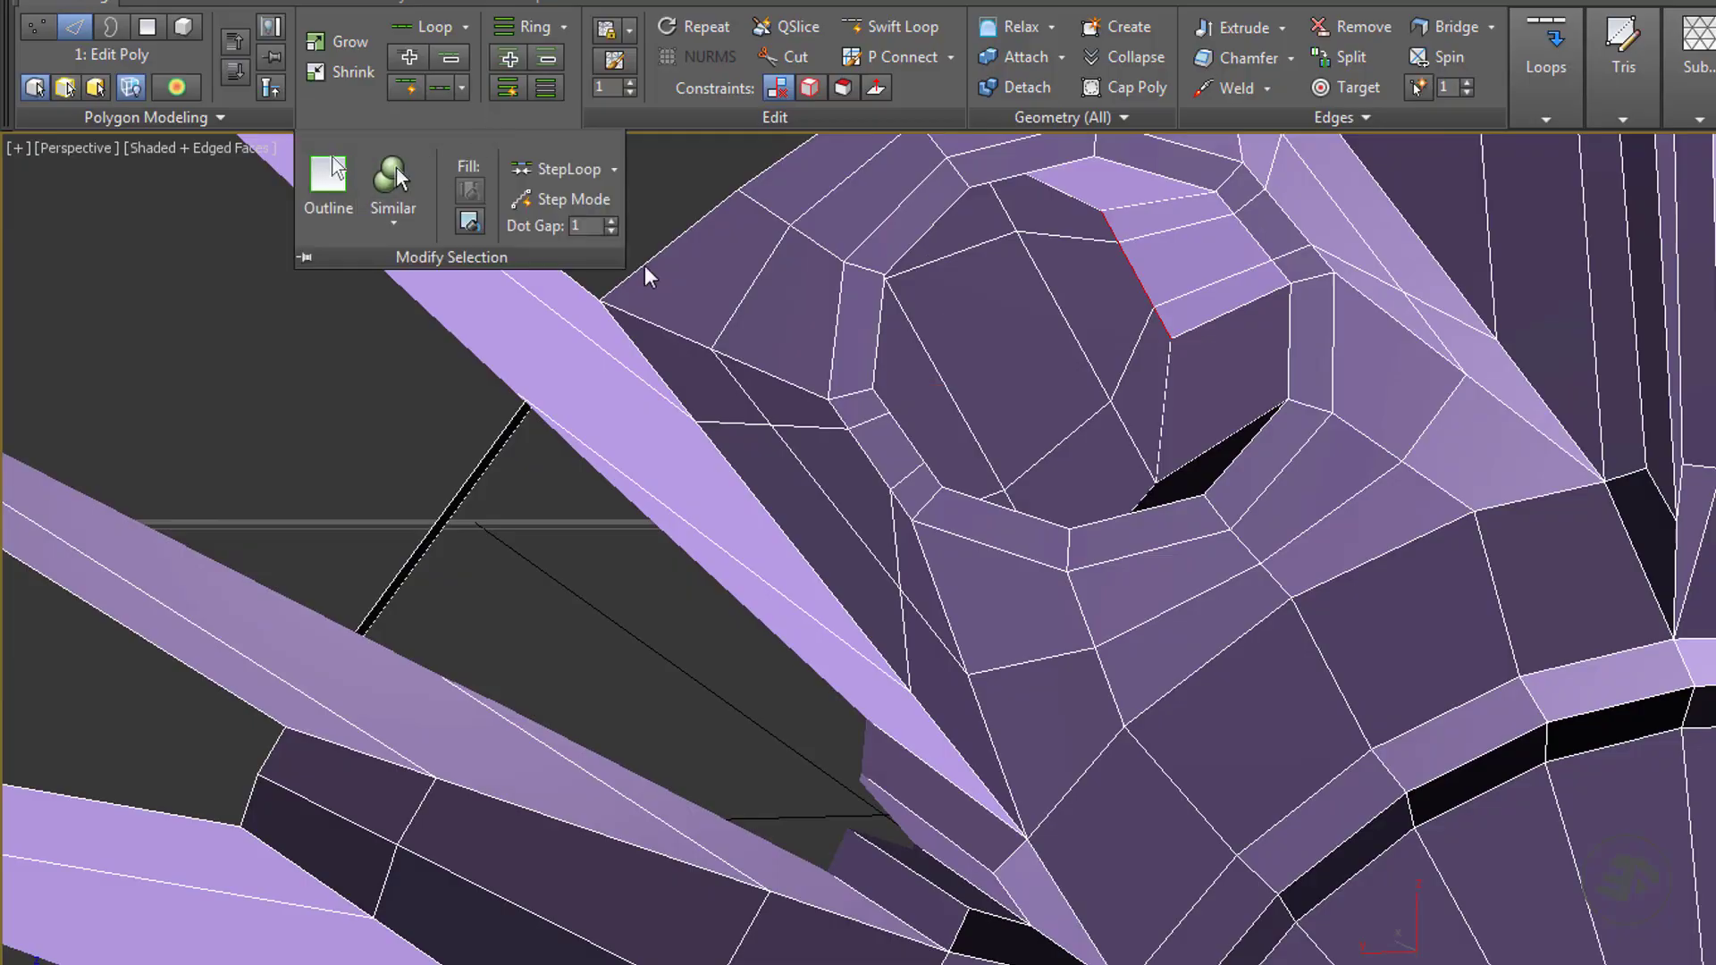
scroll(887, 463, down, 5)
key(F3)
mouse_move(1148, 626)
middle_down()
mouse_move(1118, 524)
mouse_move(1176, 479)
mouse_move(1091, 613)
middle_up()
scroll(1072, 657, up, 5)
alt+middle_drag(1035, 816, 1315, 864)
ctrl+click(1570, 806)
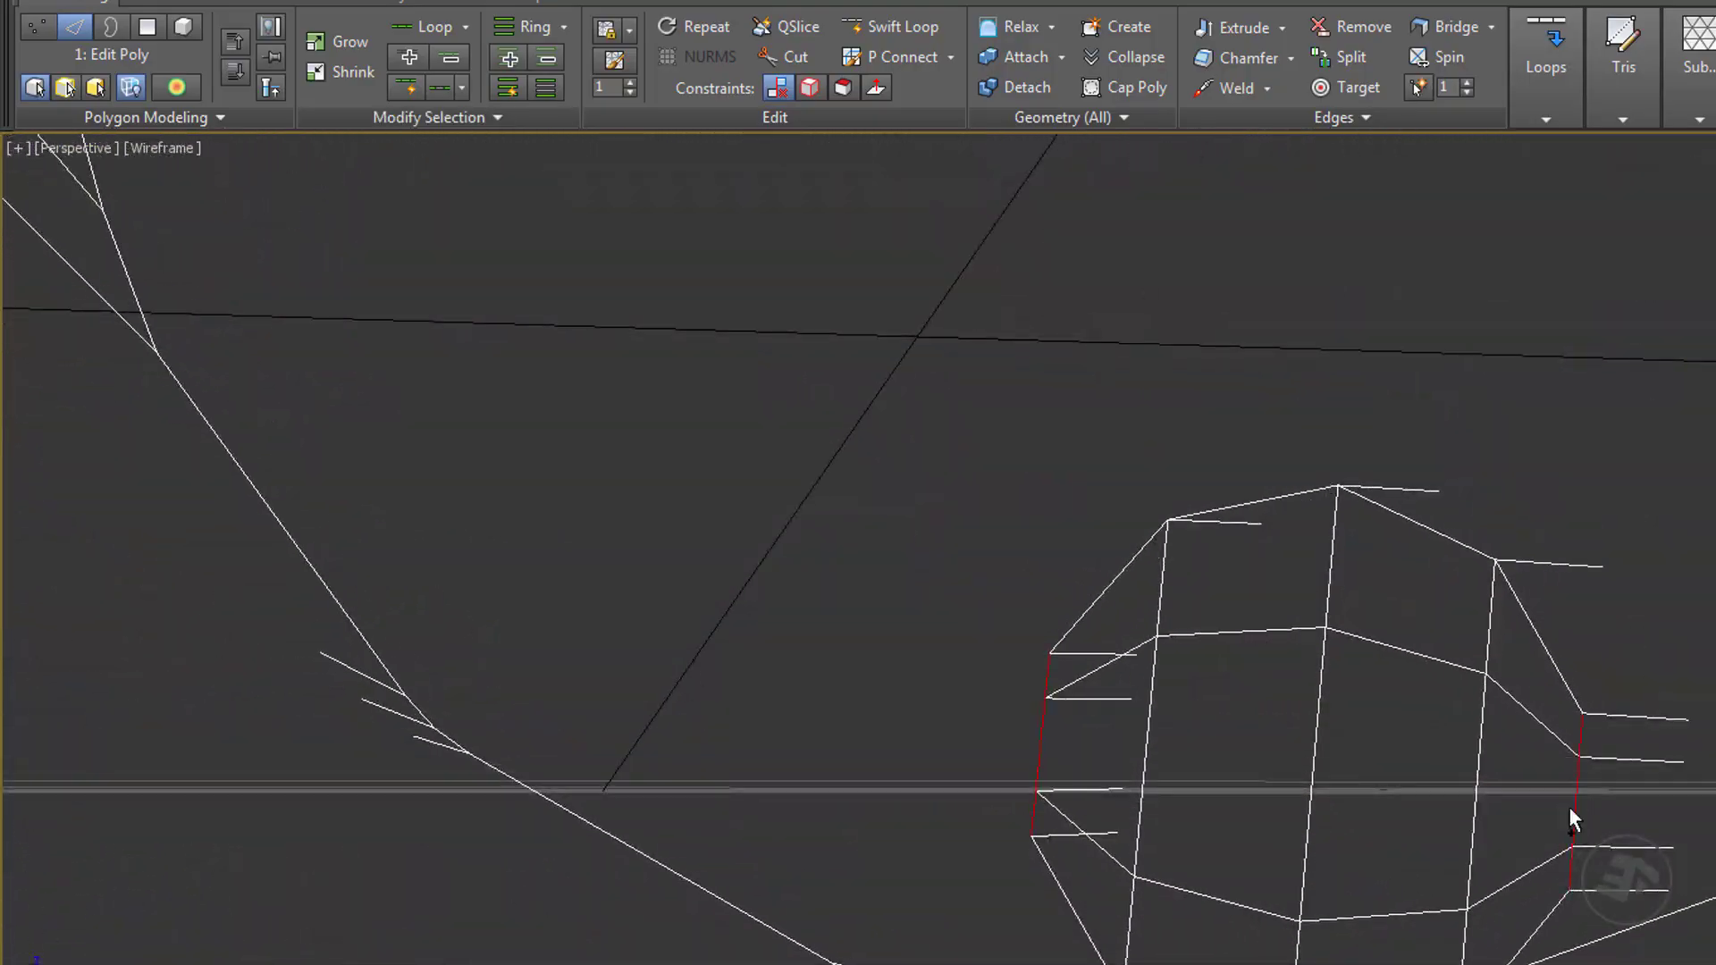
scroll(1568, 806, down, 5)
alt+middle_drag(1568, 806, 1523, 770)
middle_drag(1524, 770, 1181, 667)
key(alt+l)
scroll(930, 391, up, 6)
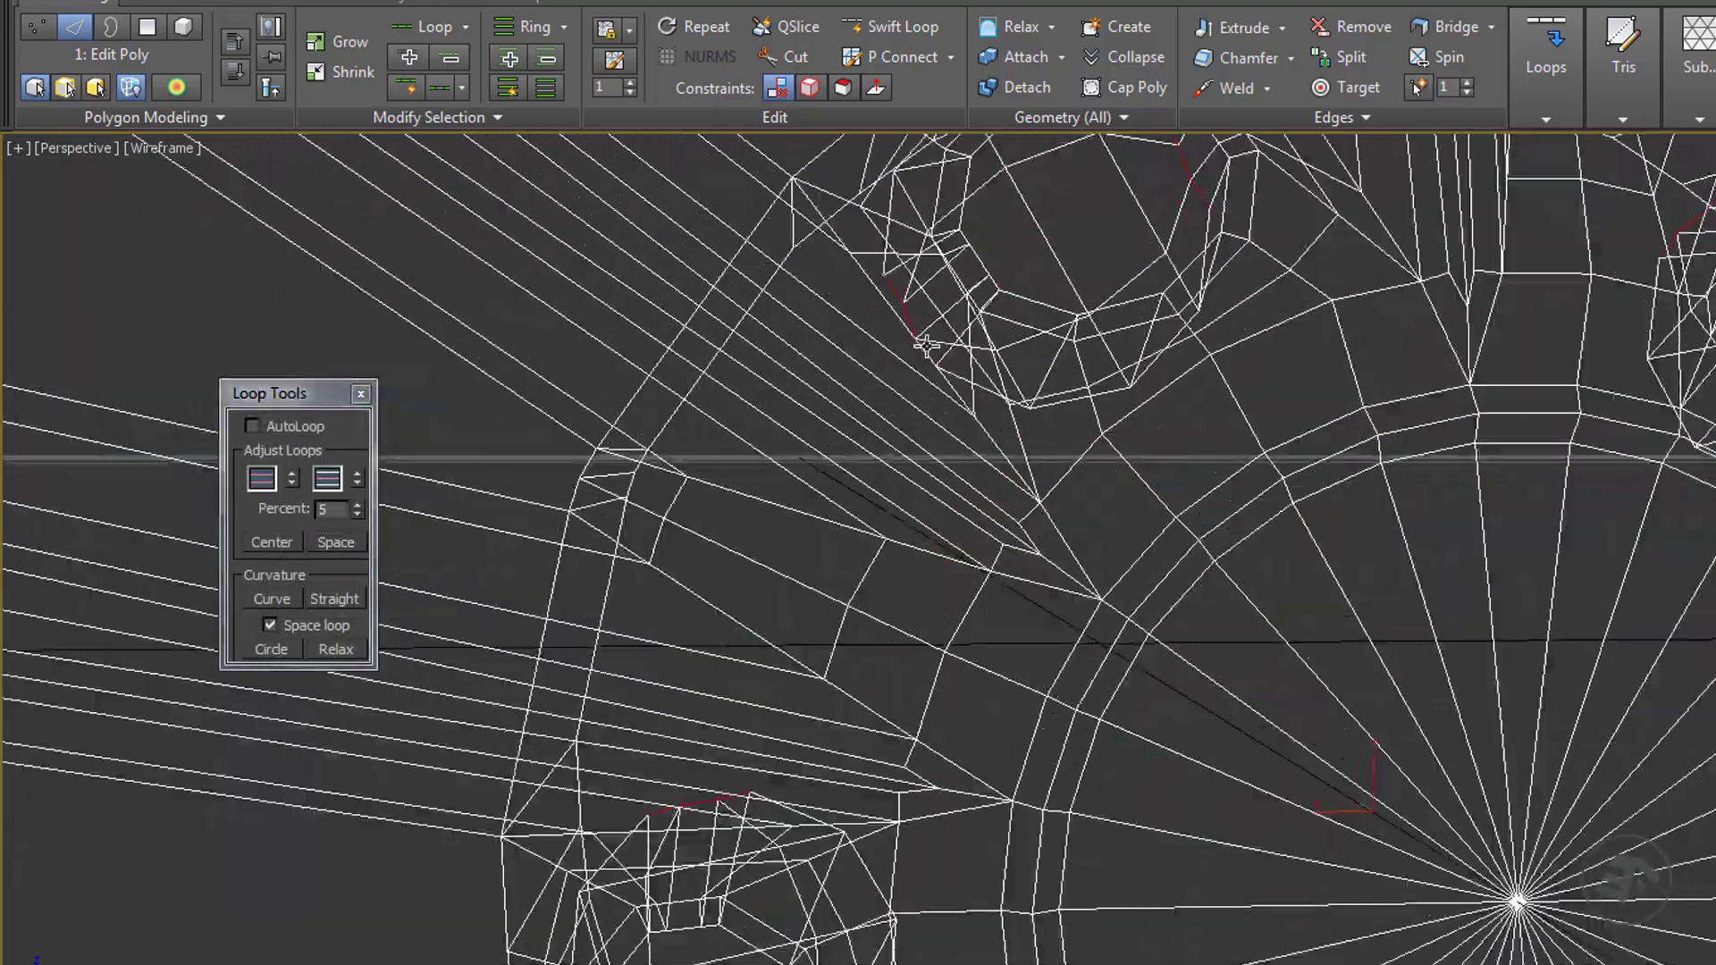
click(347, 553)
Inset the selected floor polygons of the lug holes by 0.003.
alt+middle_drag(943, 433, 1024, 586)
key(4)
shift+click(1226, 88)
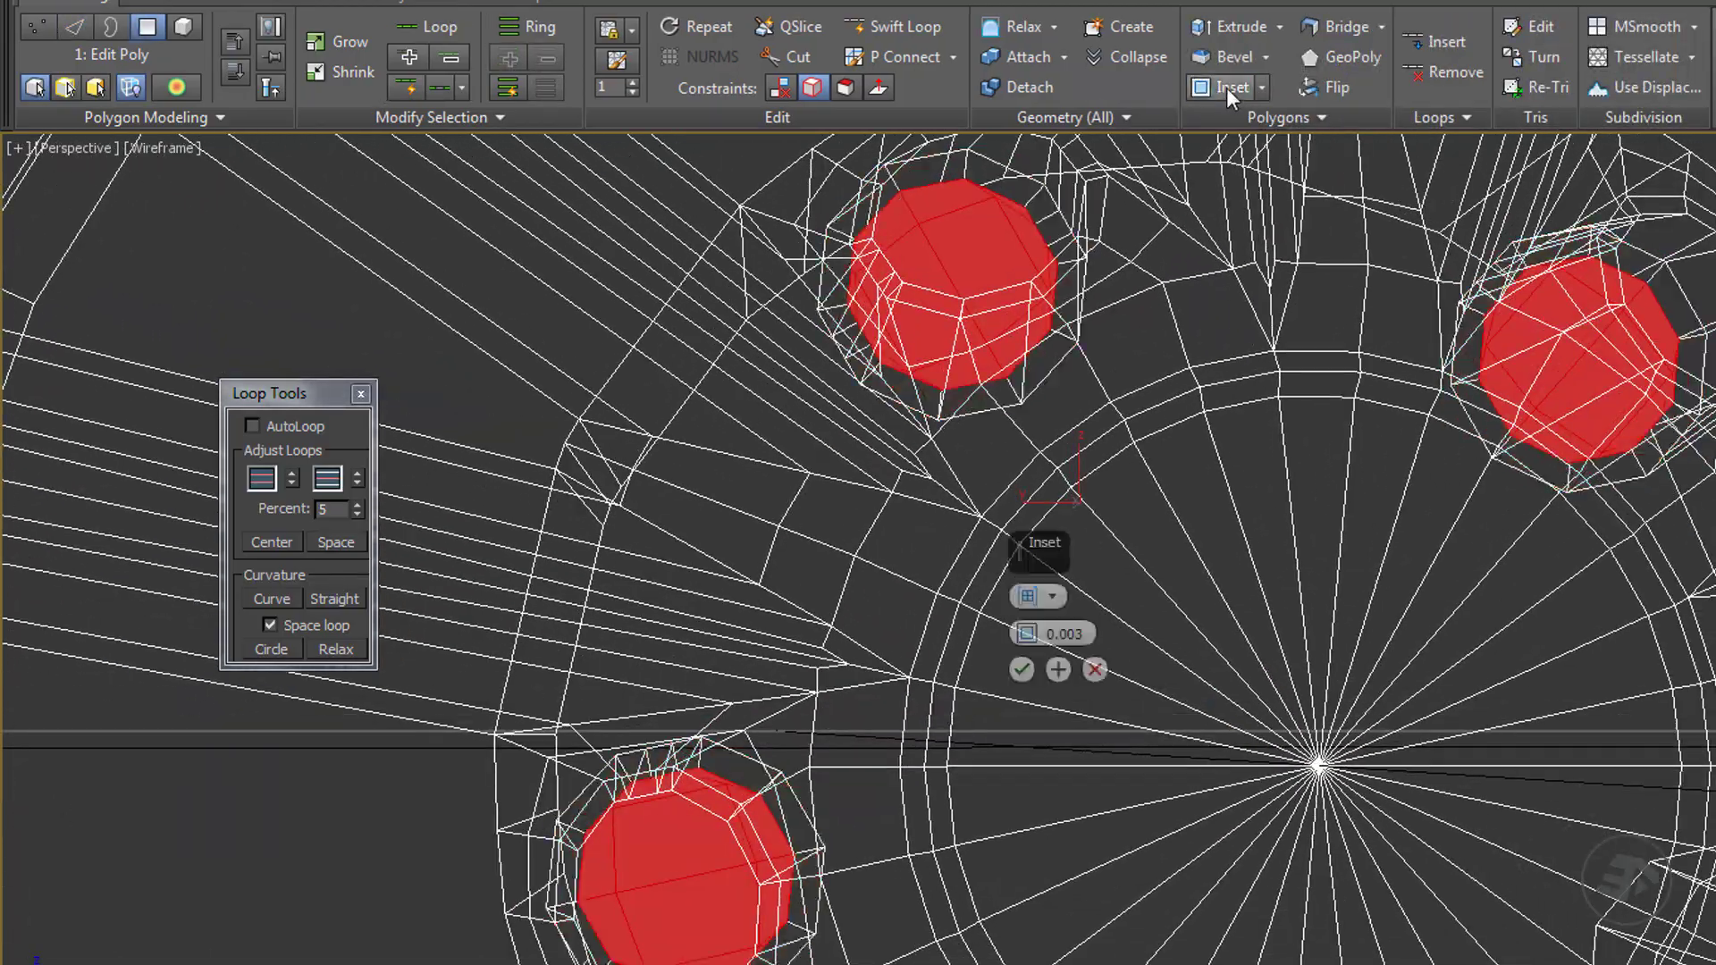
alt+middle_drag(1226, 378, 1185, 424)
scroll(929, 365, up, 3)
alt+middle_drag(919, 376, 919, 359)
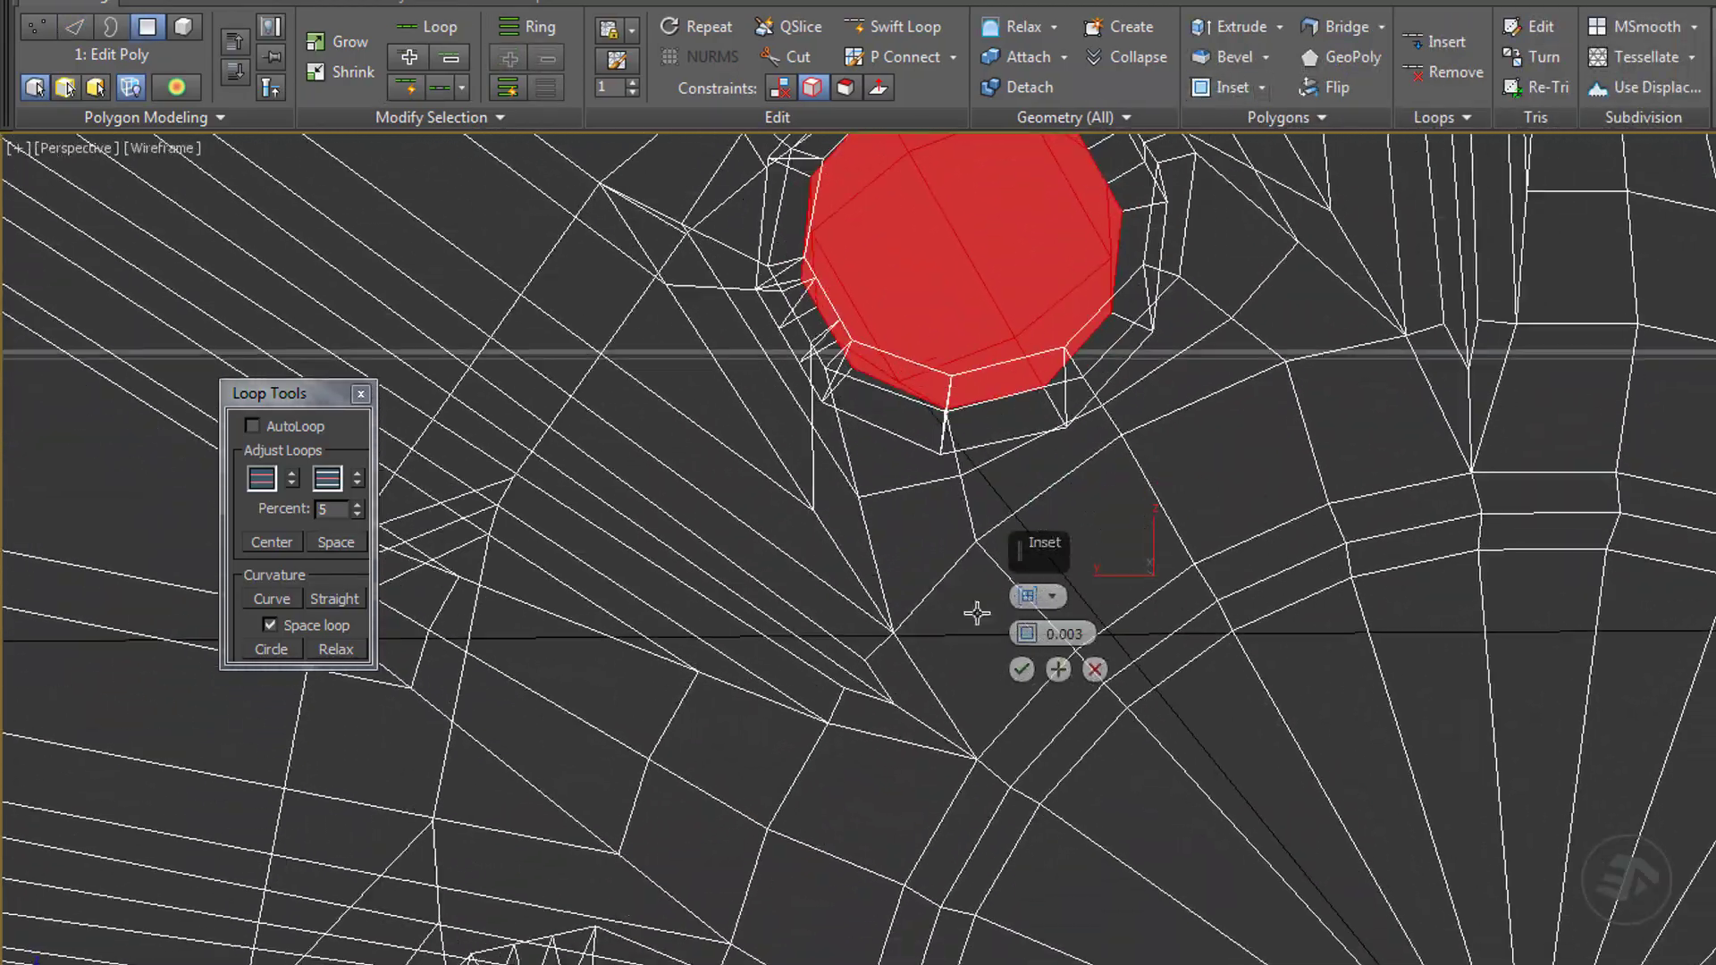
click(1022, 670)
Bevel the inset lug hole polygons outward with a height of 0.04.
alt+middle_drag(949, 517, 892, 518)
scroll(923, 517, down, 4)
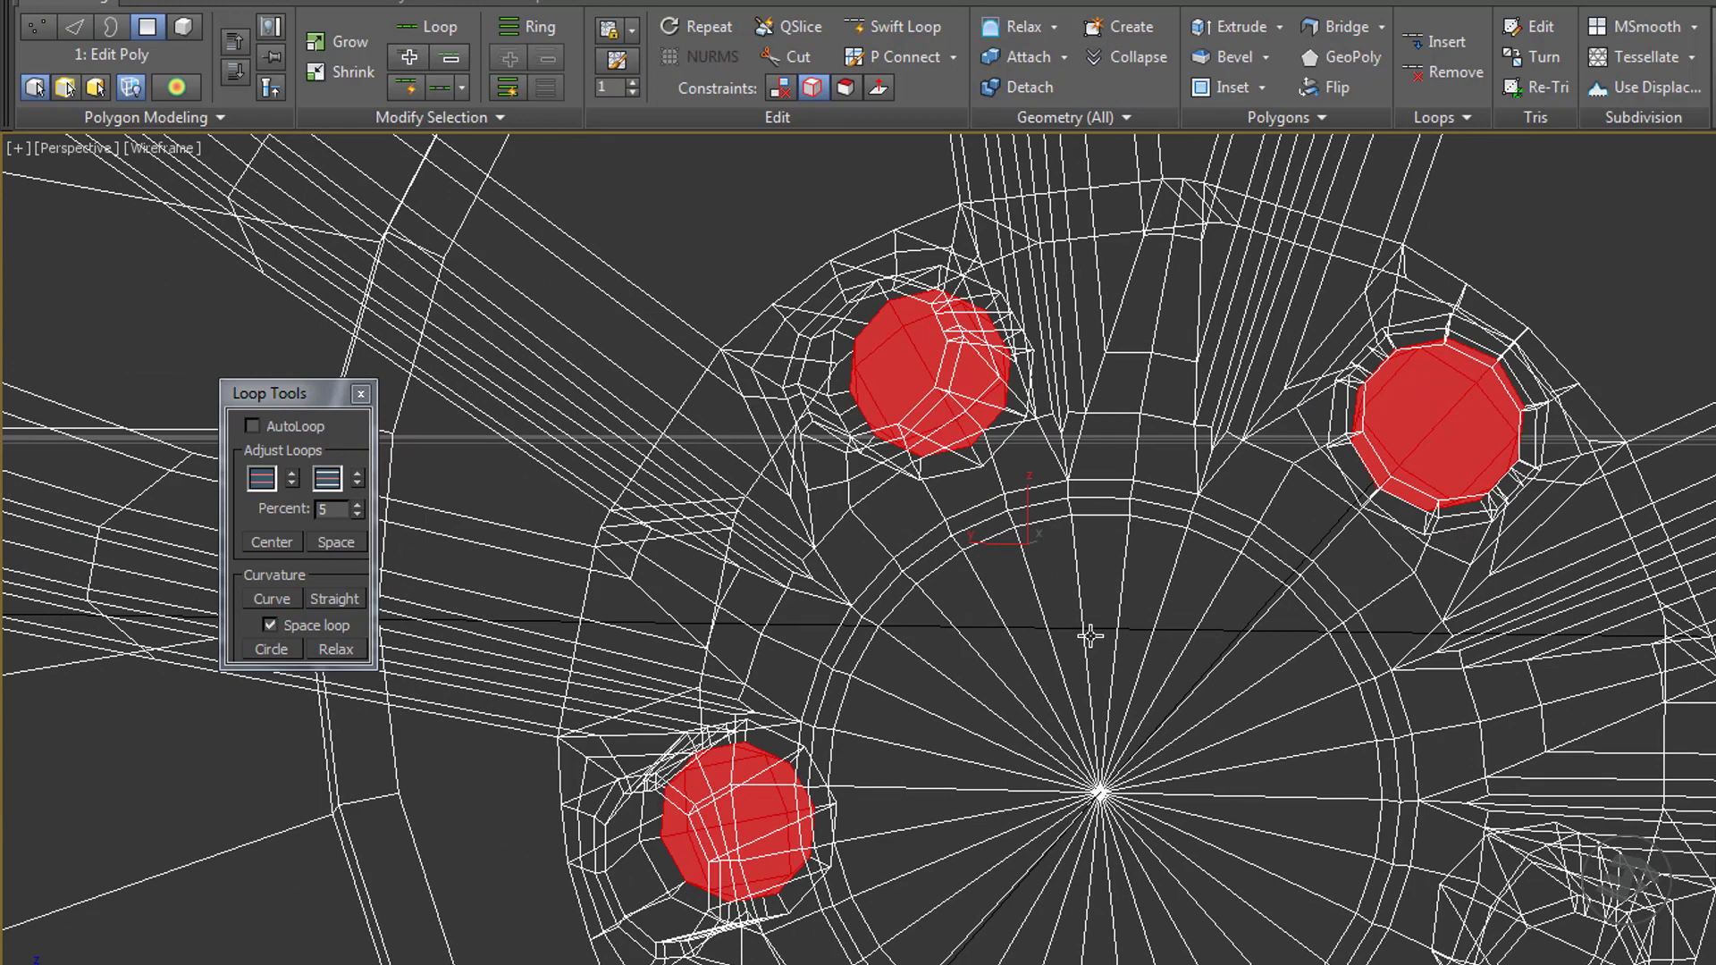
shift+click(1234, 56)
alt+middle_drag(1099, 554, 1121, 503)
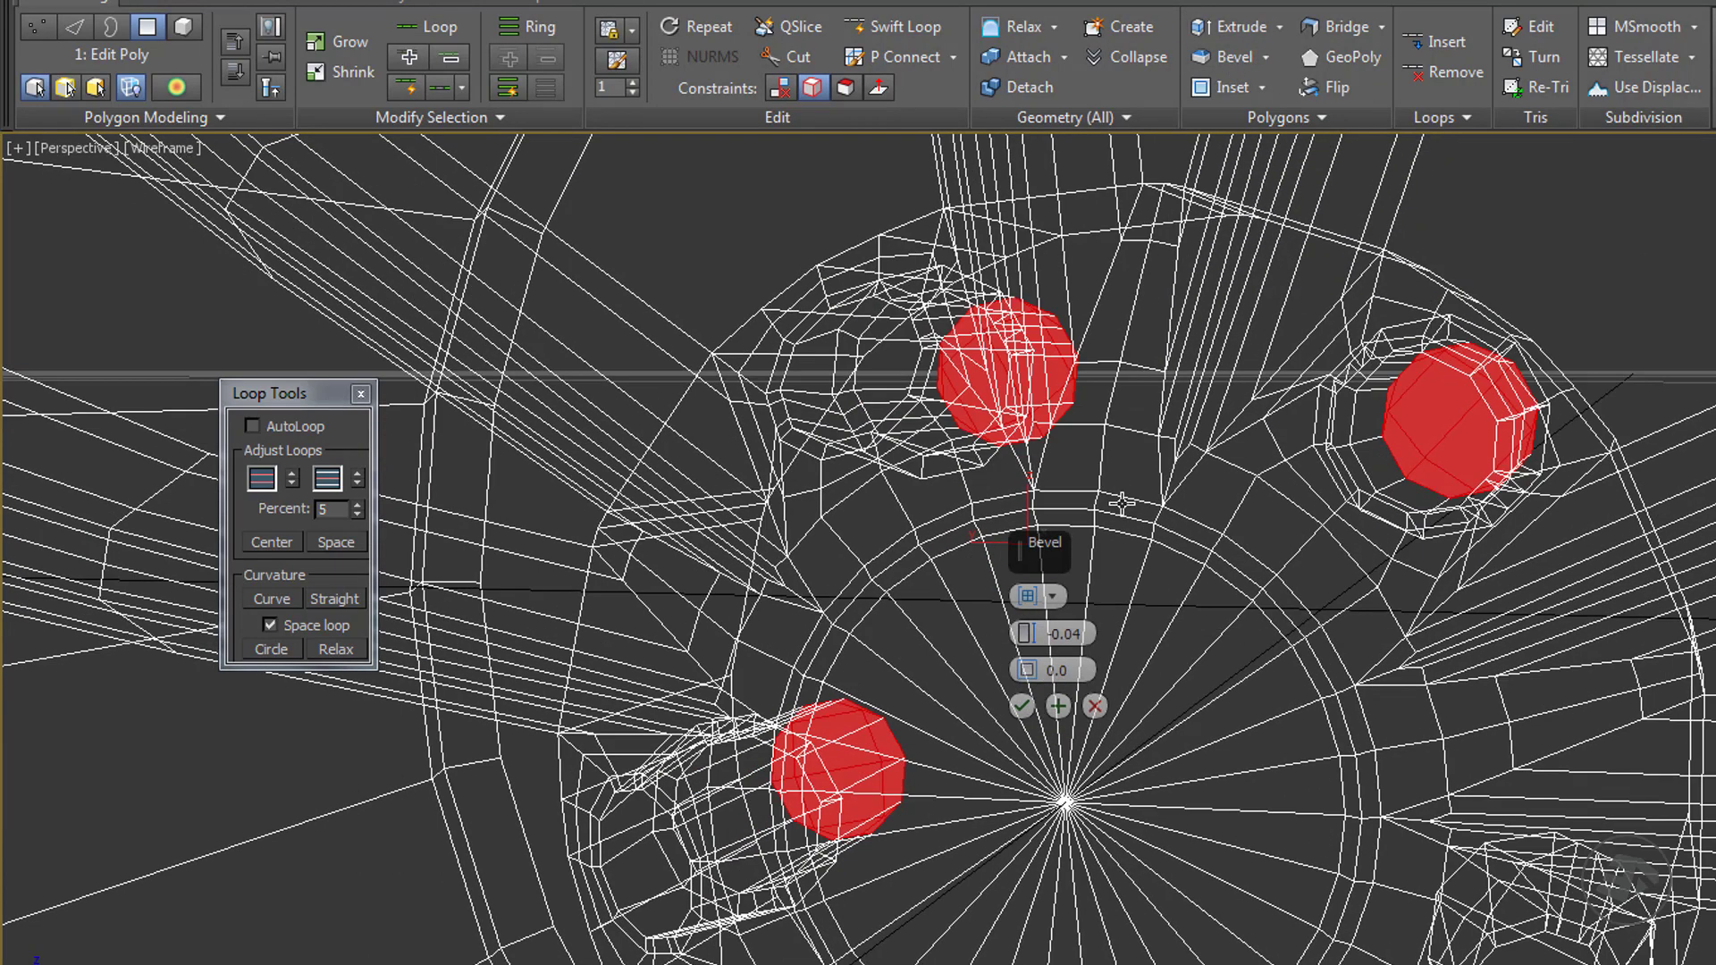
key(F3)
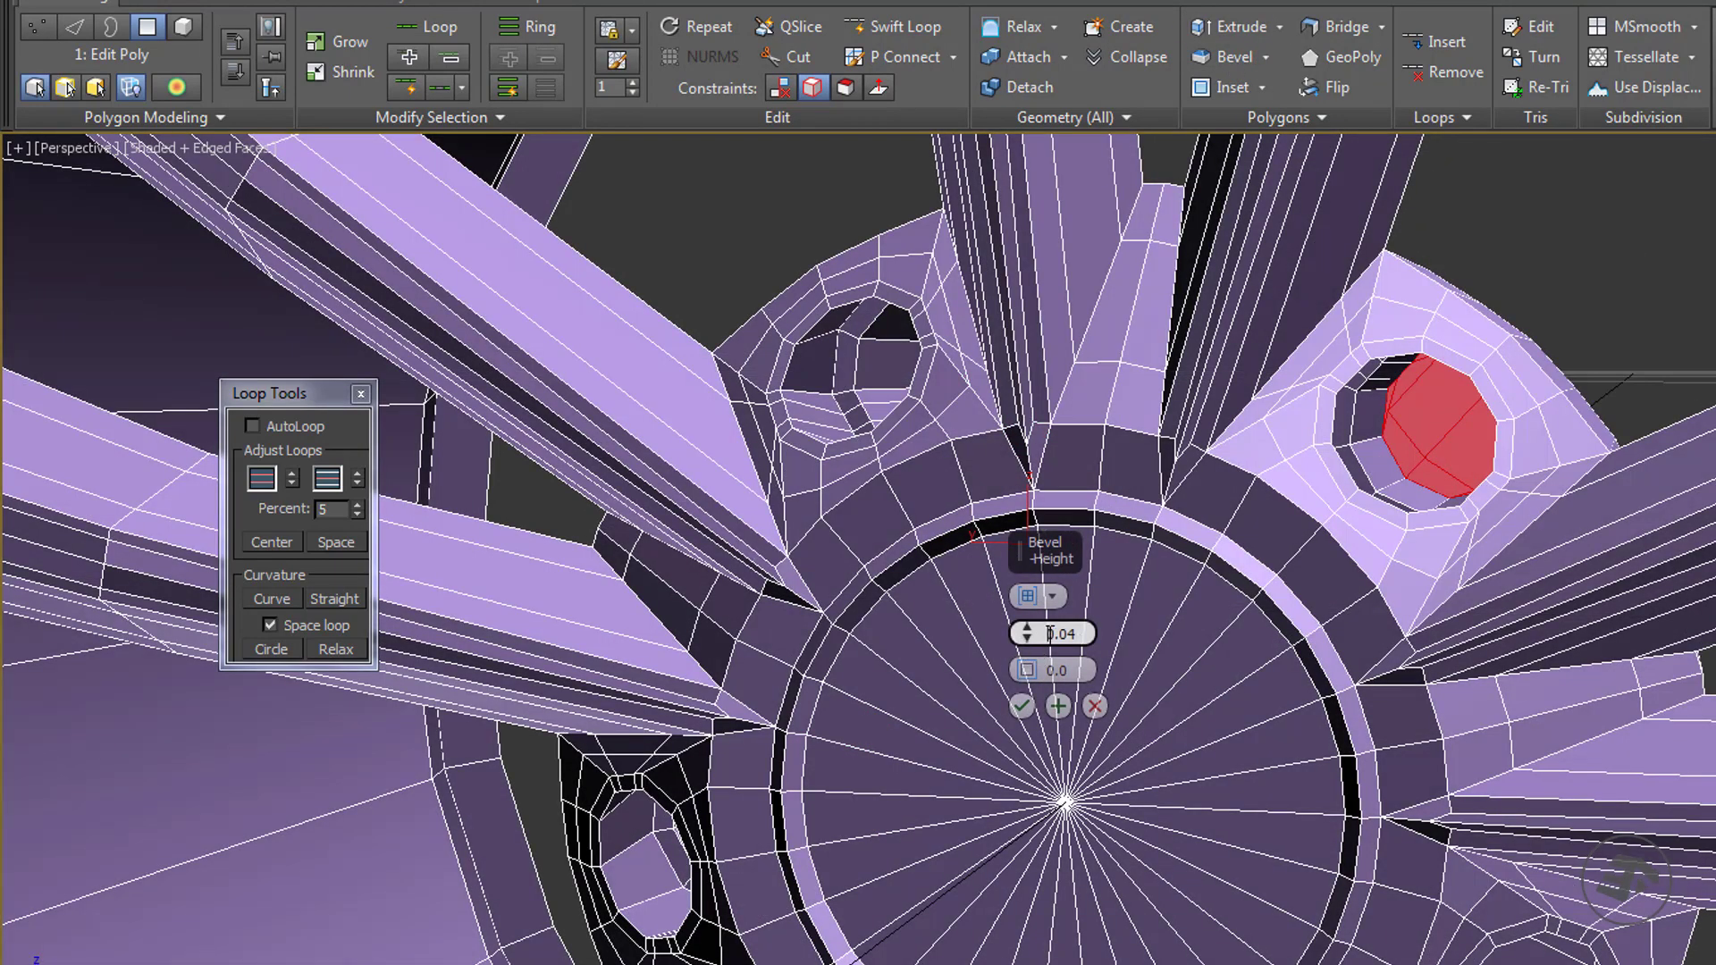
key(Return)
Adjust the outline amount of the lug hole bevel and apply it to form the bolt shafts.
click(1026, 678)
drag(1072, 670, 1092, 668)
text(02)
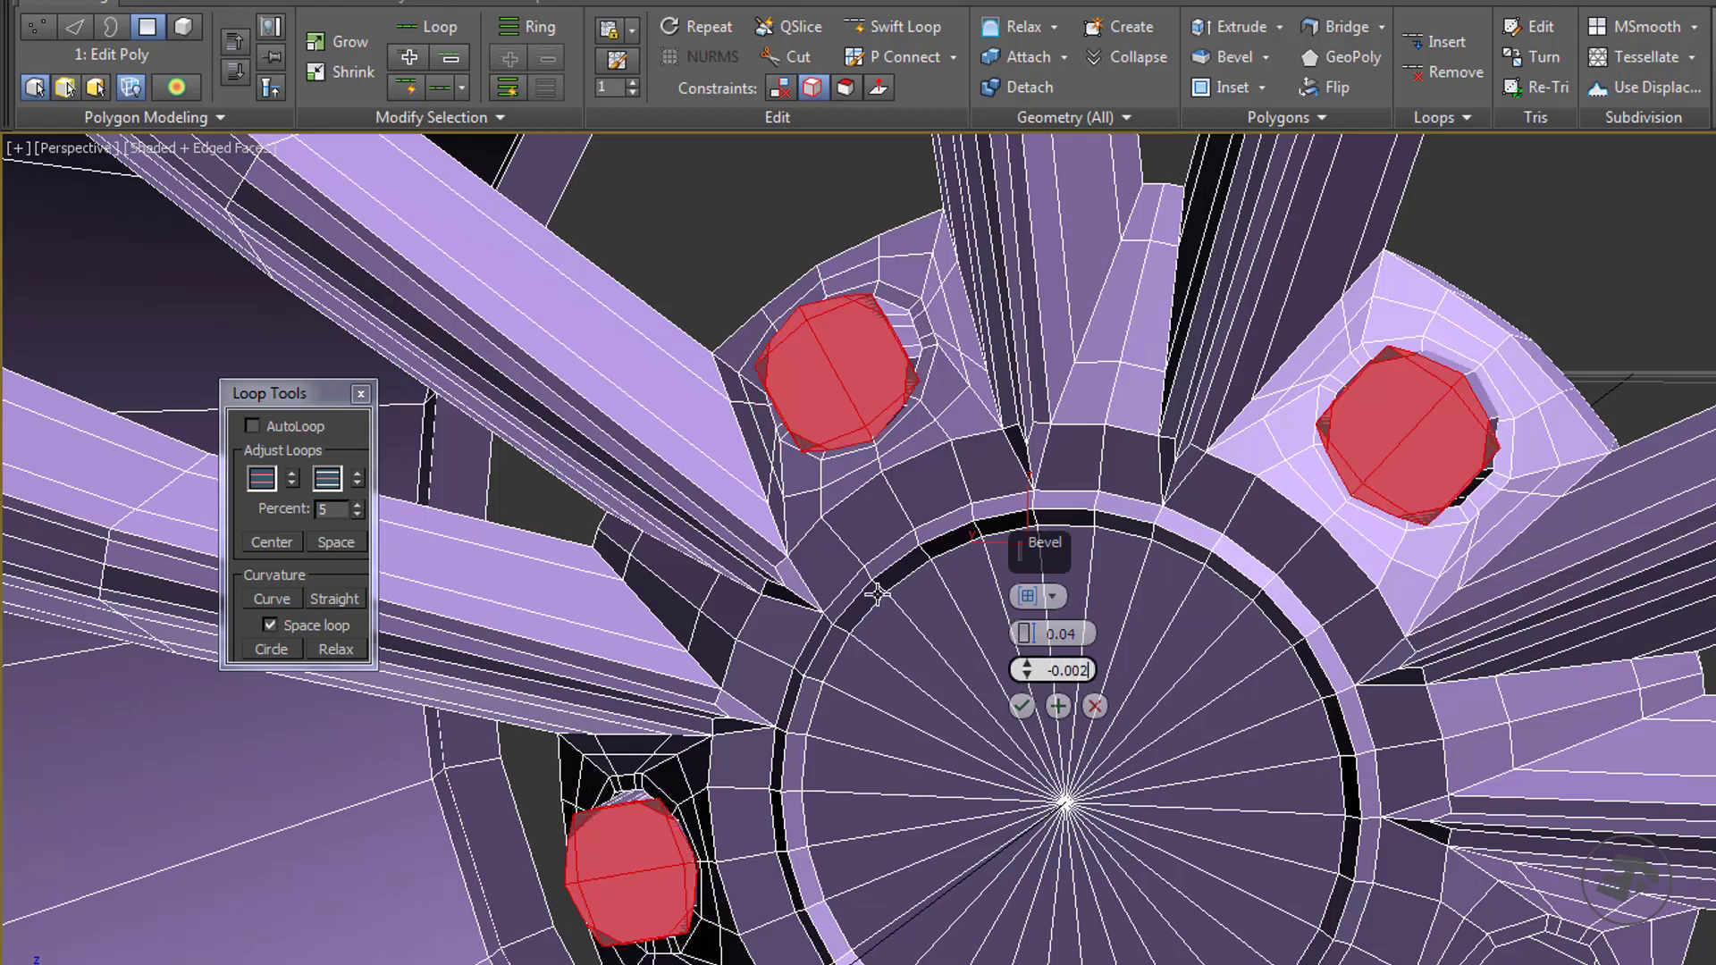
alt+middle_drag(1103, 657, 980, 641)
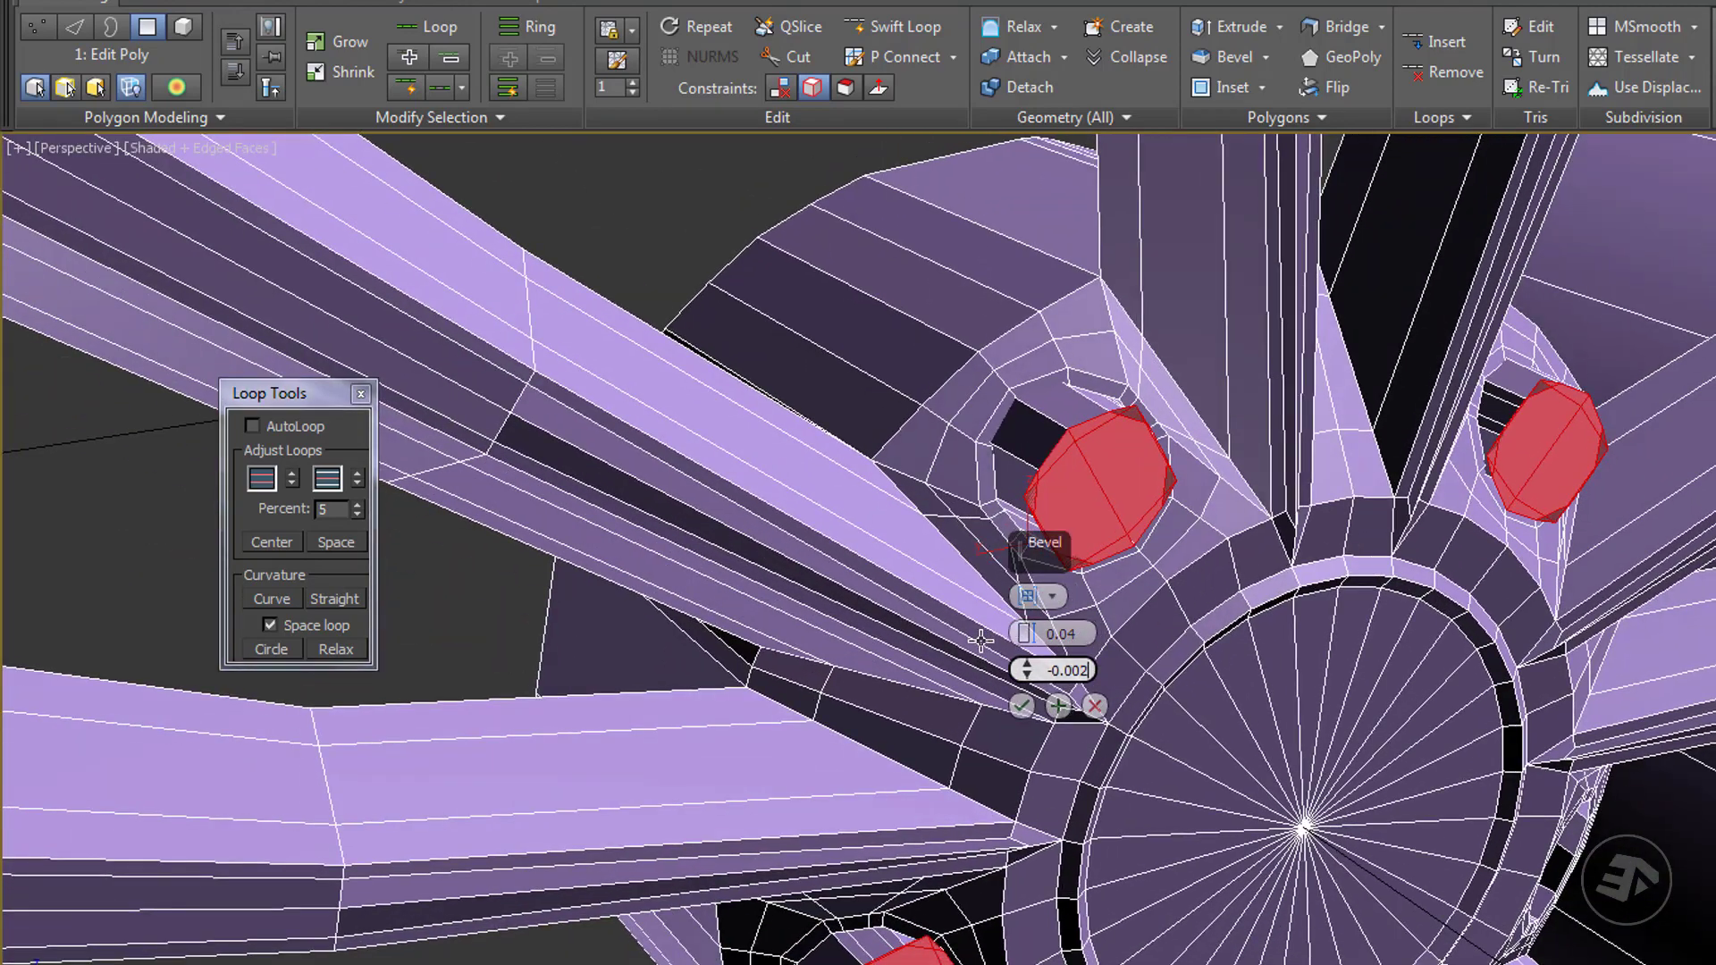
click(1026, 667)
click(1024, 676)
click(1025, 677)
right_click(1027, 674)
alt+middle_drag(1099, 643, 827, 580)
click(1016, 705)
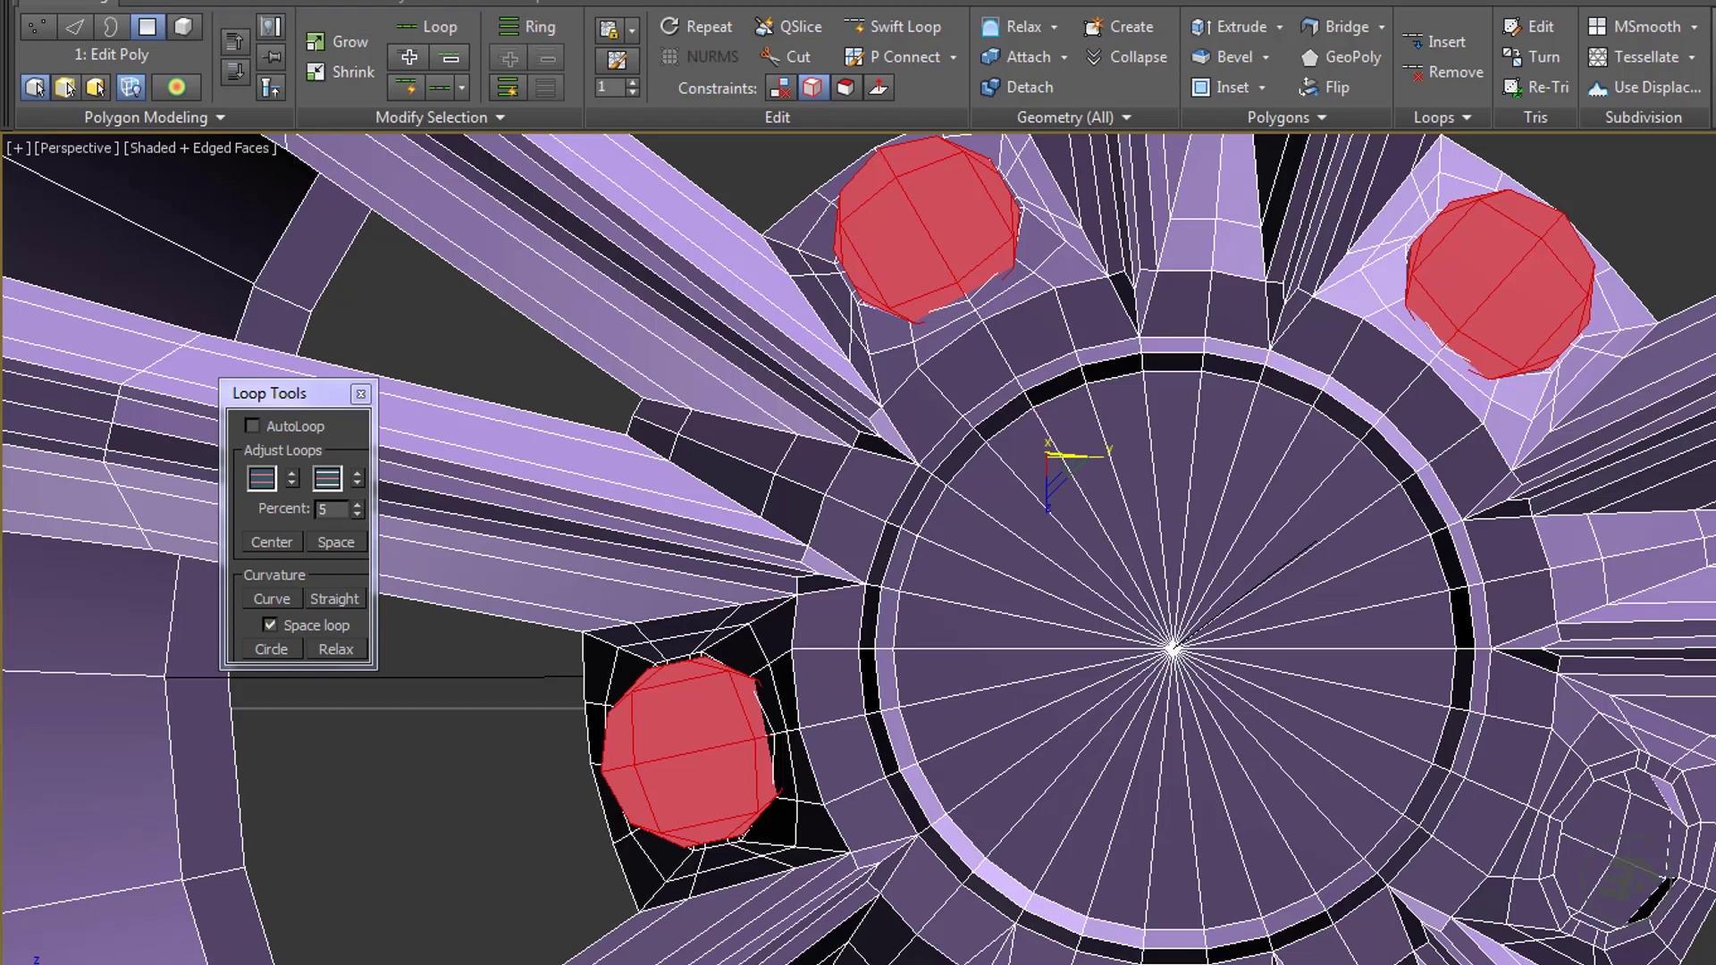
Try to inset the selected floor polygons of the lug holes.
click(157, 0)
click(208, 297)
alt+middle_drag(770, 347, 740, 379)
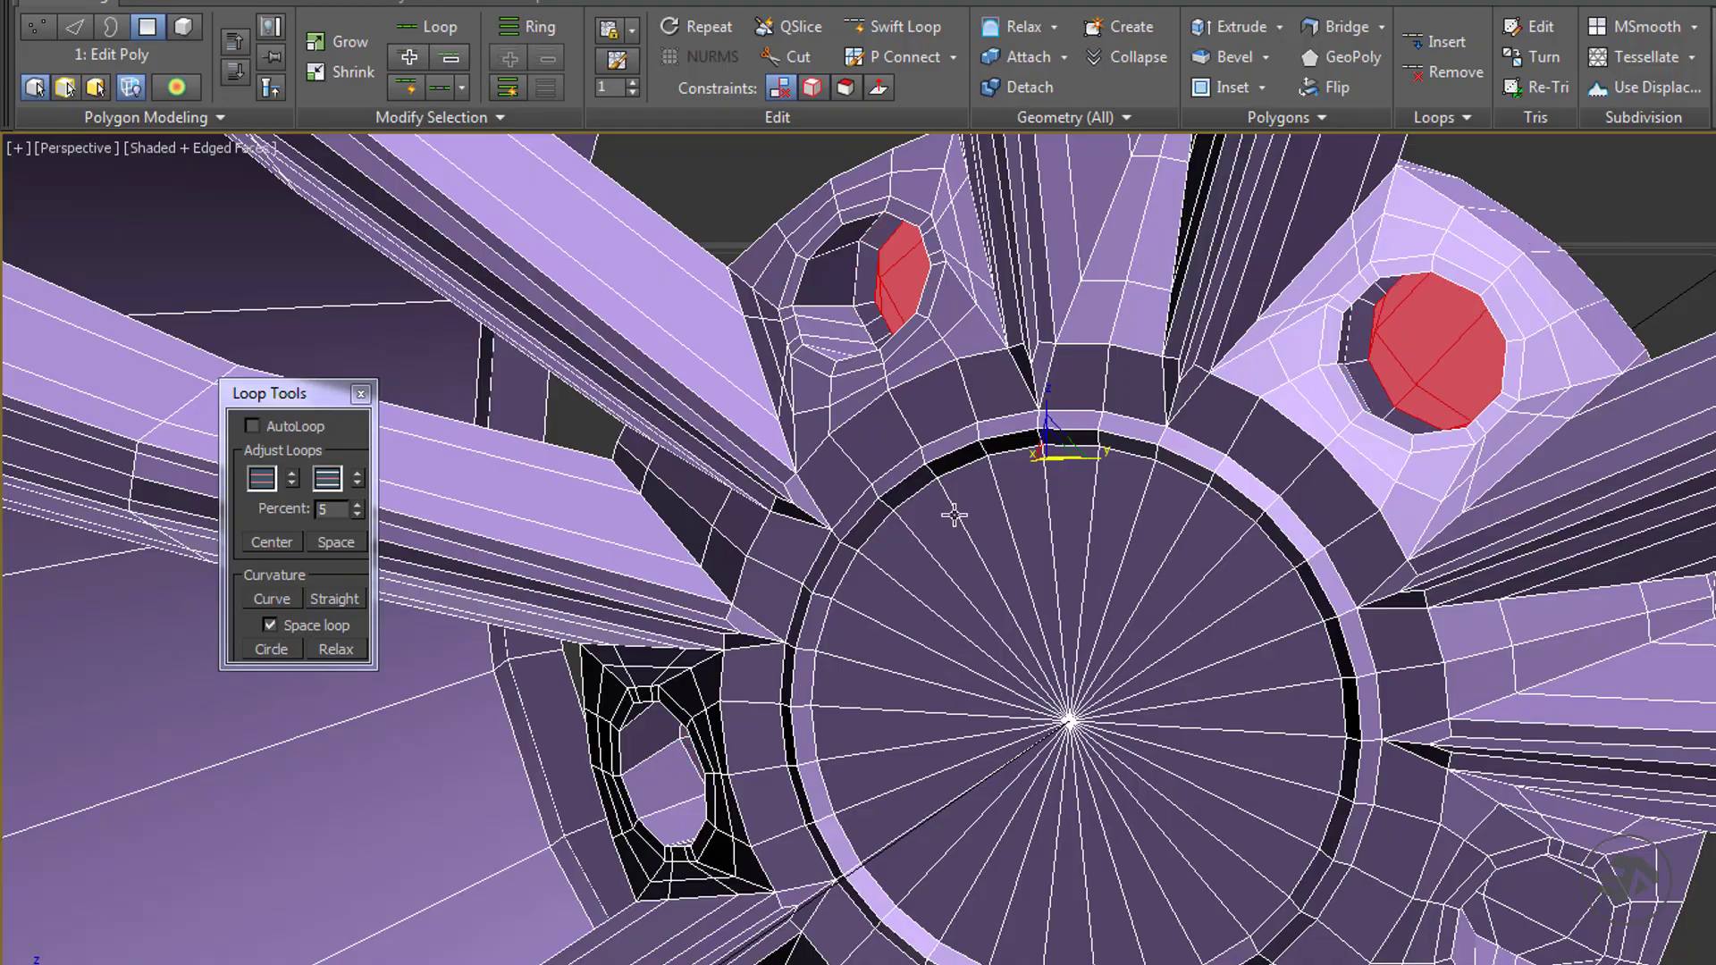
alt+middle_drag(1059, 460, 1220, 532)
scroll(1474, 364, up, 5)
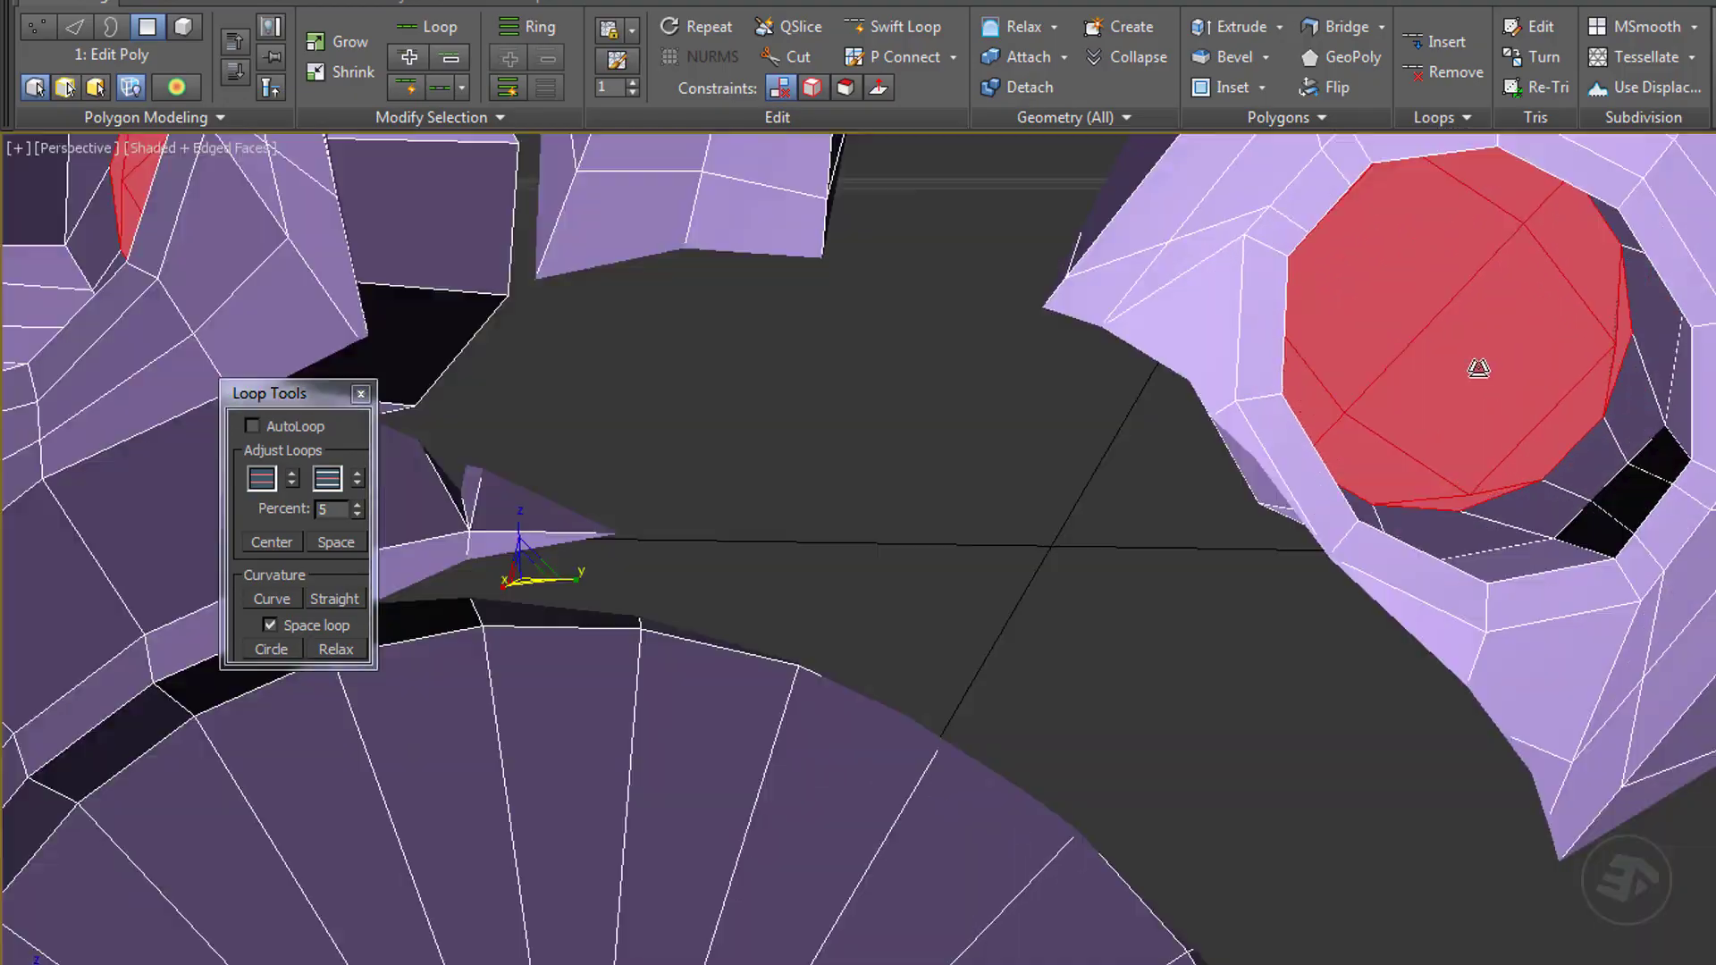
scroll(1474, 364, up, 2)
scroll(1474, 364, down, 2)
click(1261, 87)
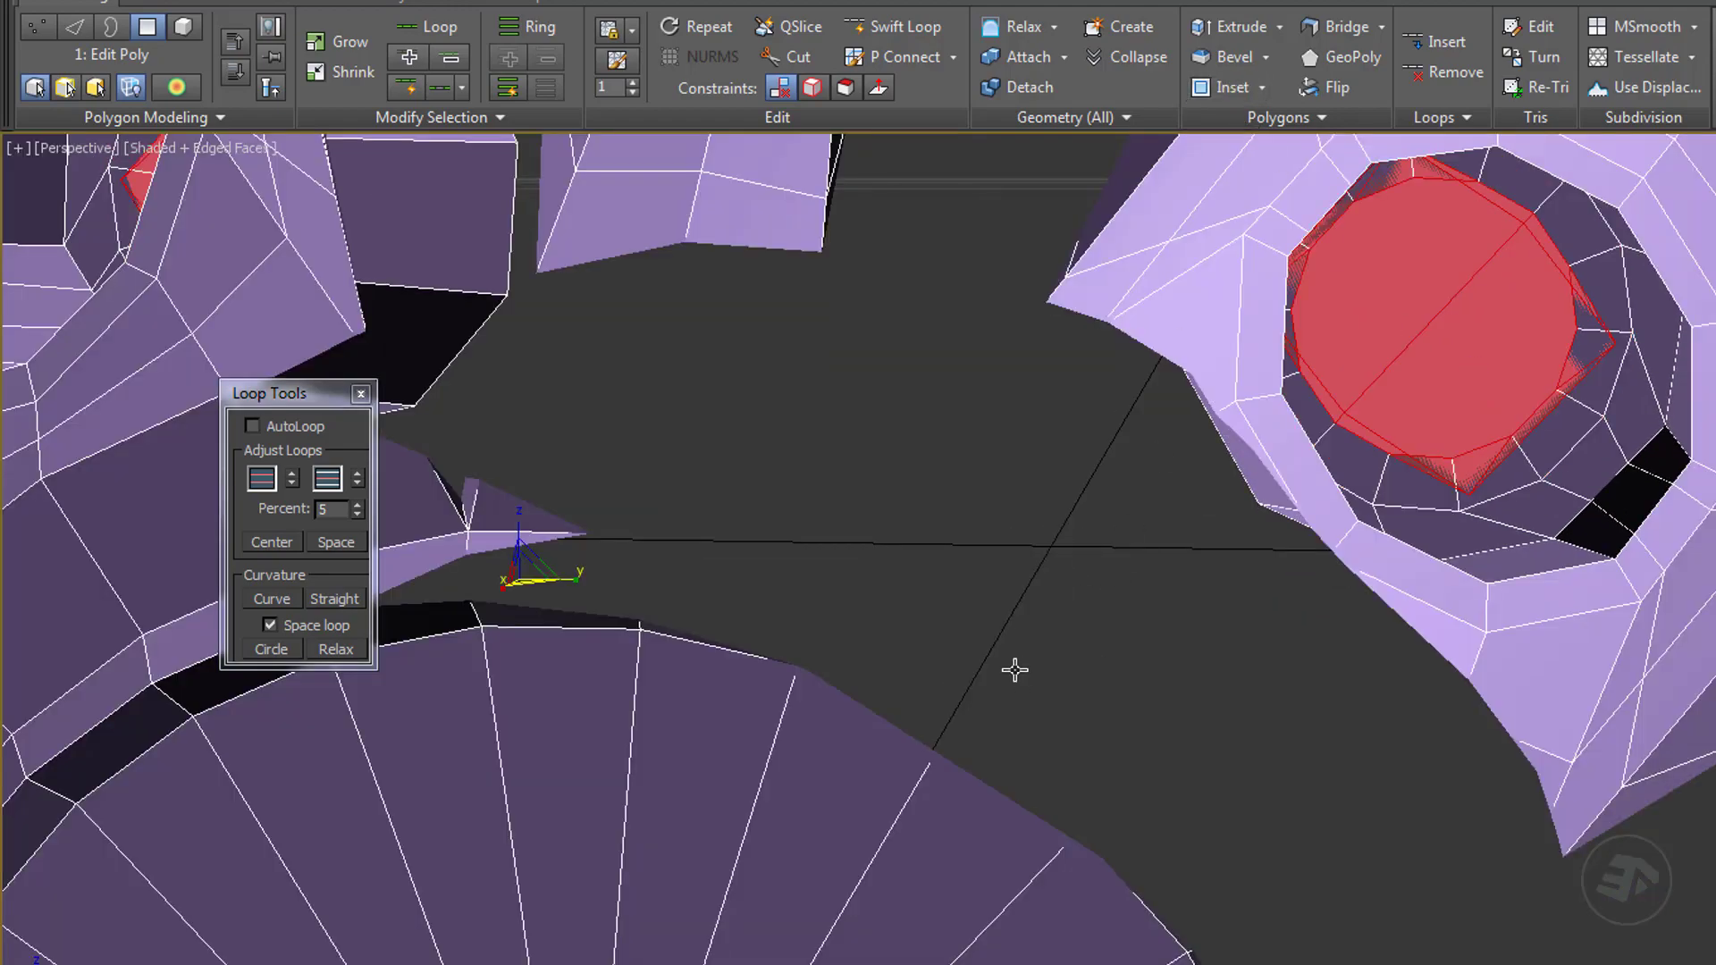
alt+middle_drag(1322, 469, 1269, 424)
scroll(1267, 433, down, 4)
click(1336, 393)
drag(1336, 402, 1076, 498)
alt+middle_drag(1076, 498, 1180, 386)
key(ctrl+z)
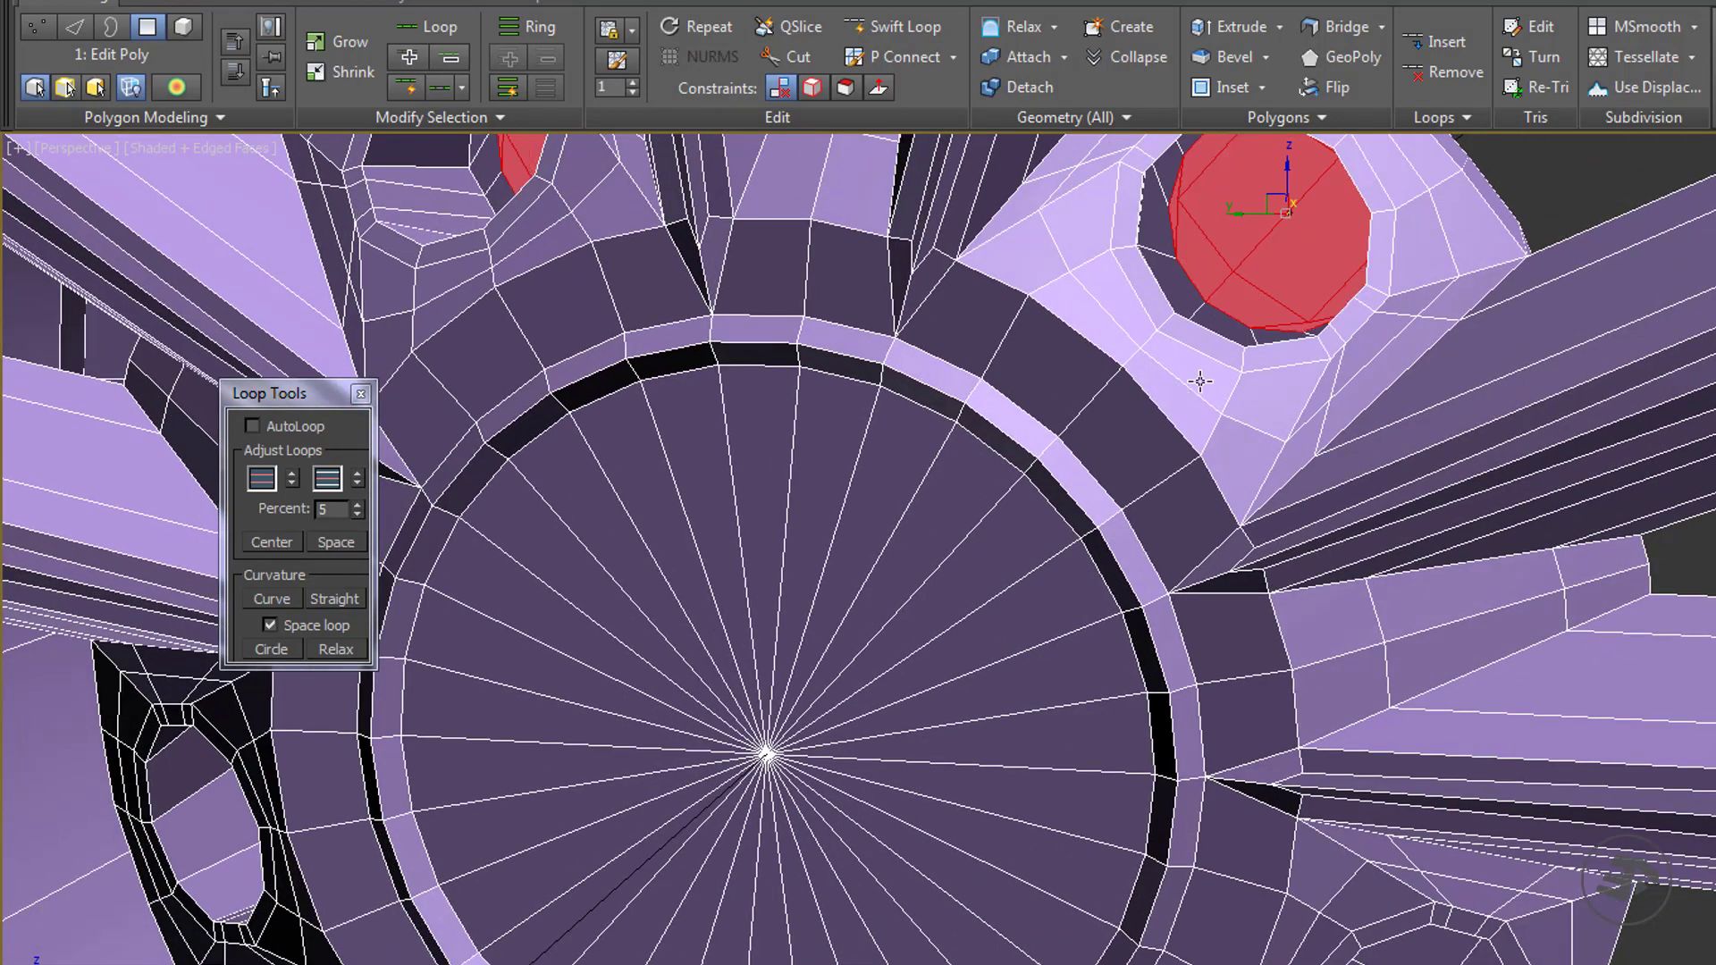
Add the floor polygons of the two remaining lug holes to the selection.
scroll(1200, 382, down, 3)
scroll(1272, 356, up, 3)
scroll(1271, 276, up, 2)
scroll(1251, 281, down, 5)
scroll(1166, 290, up, 3)
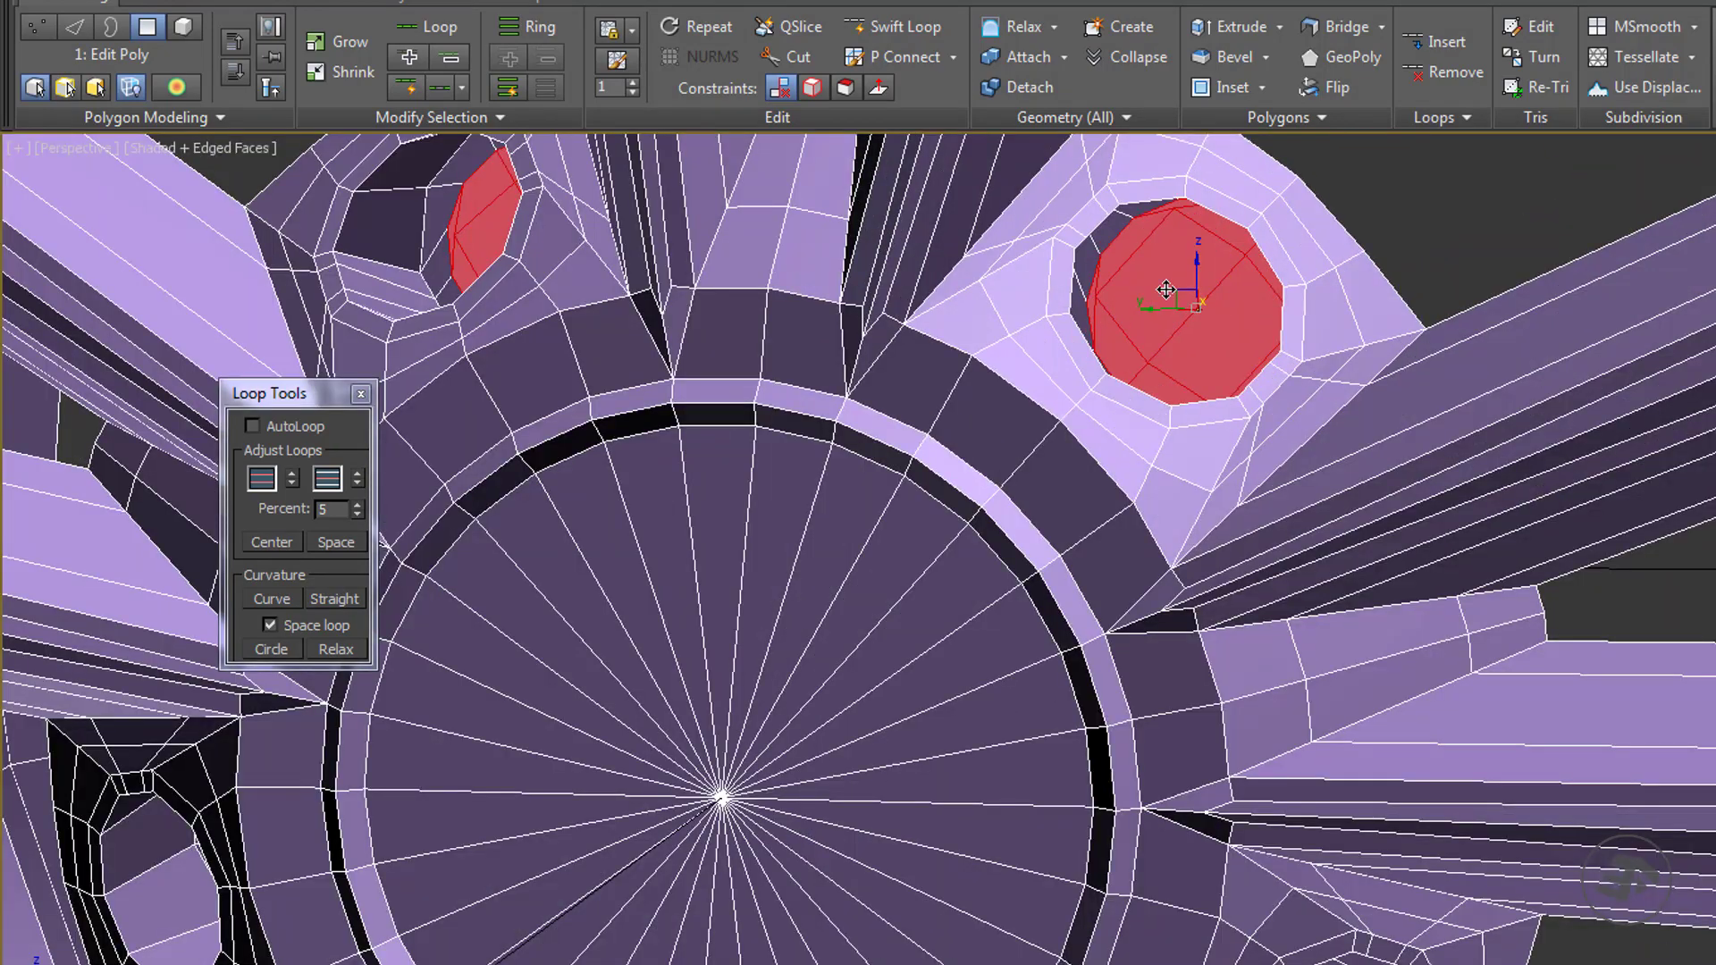
scroll(938, 310, down, 4)
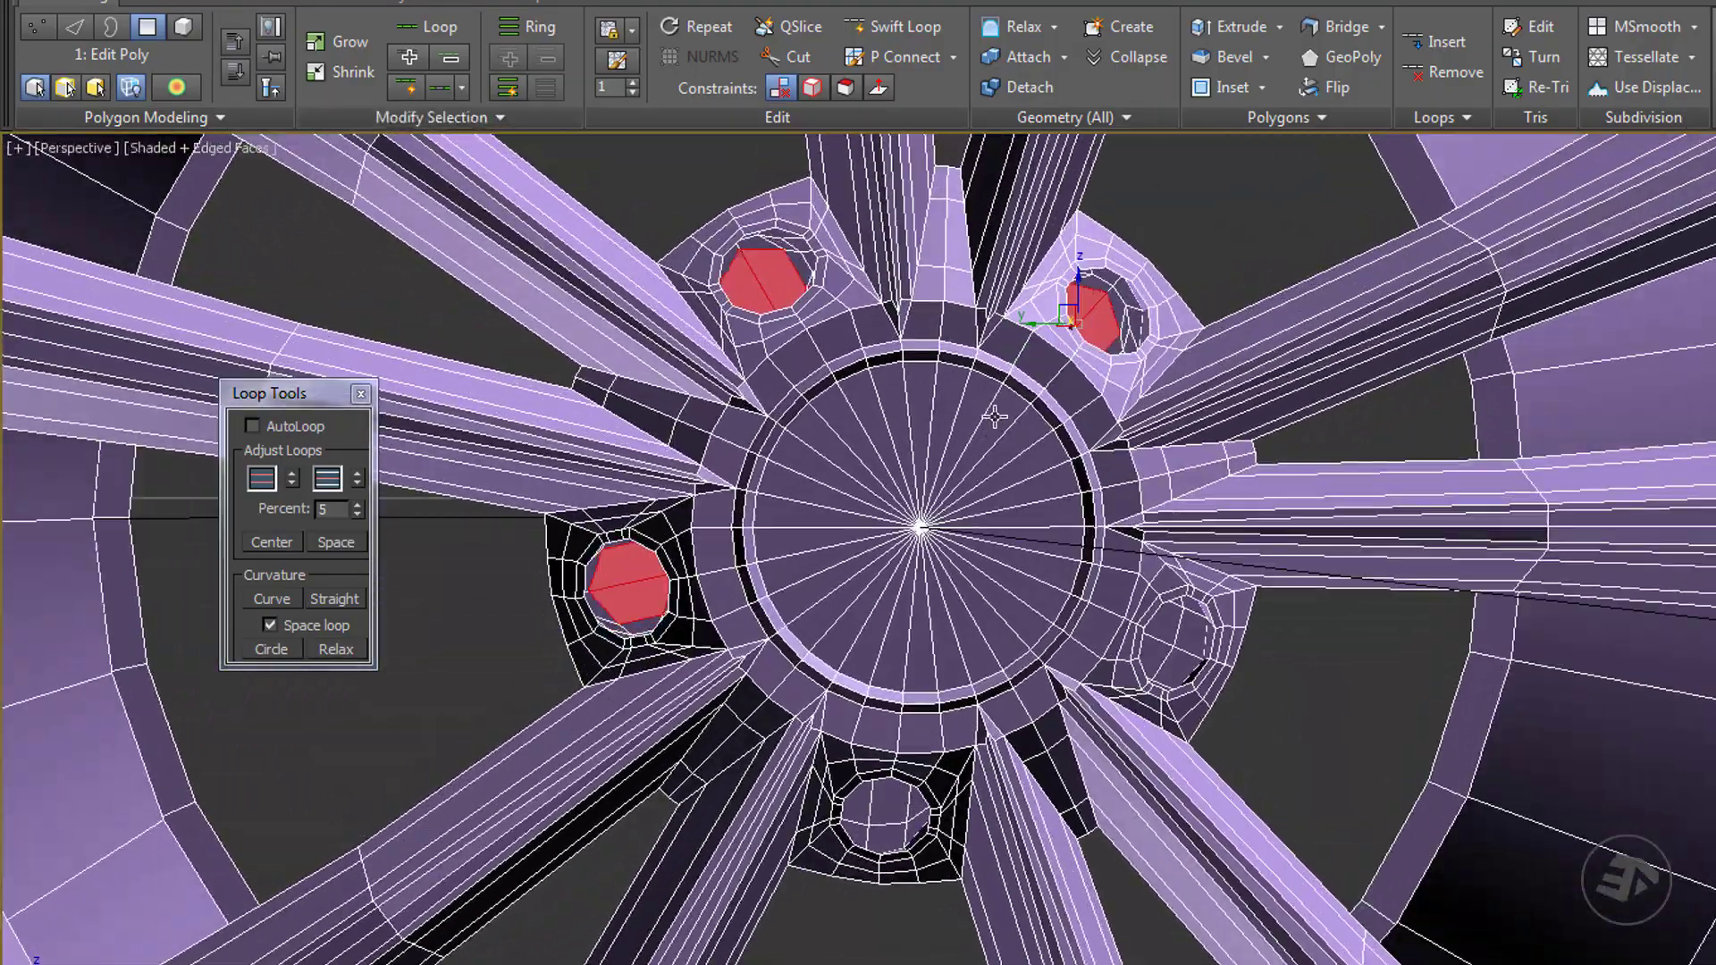
alt+middle_drag(994, 416, 818, 447)
alt+middle_drag(241, 201, 412, 193)
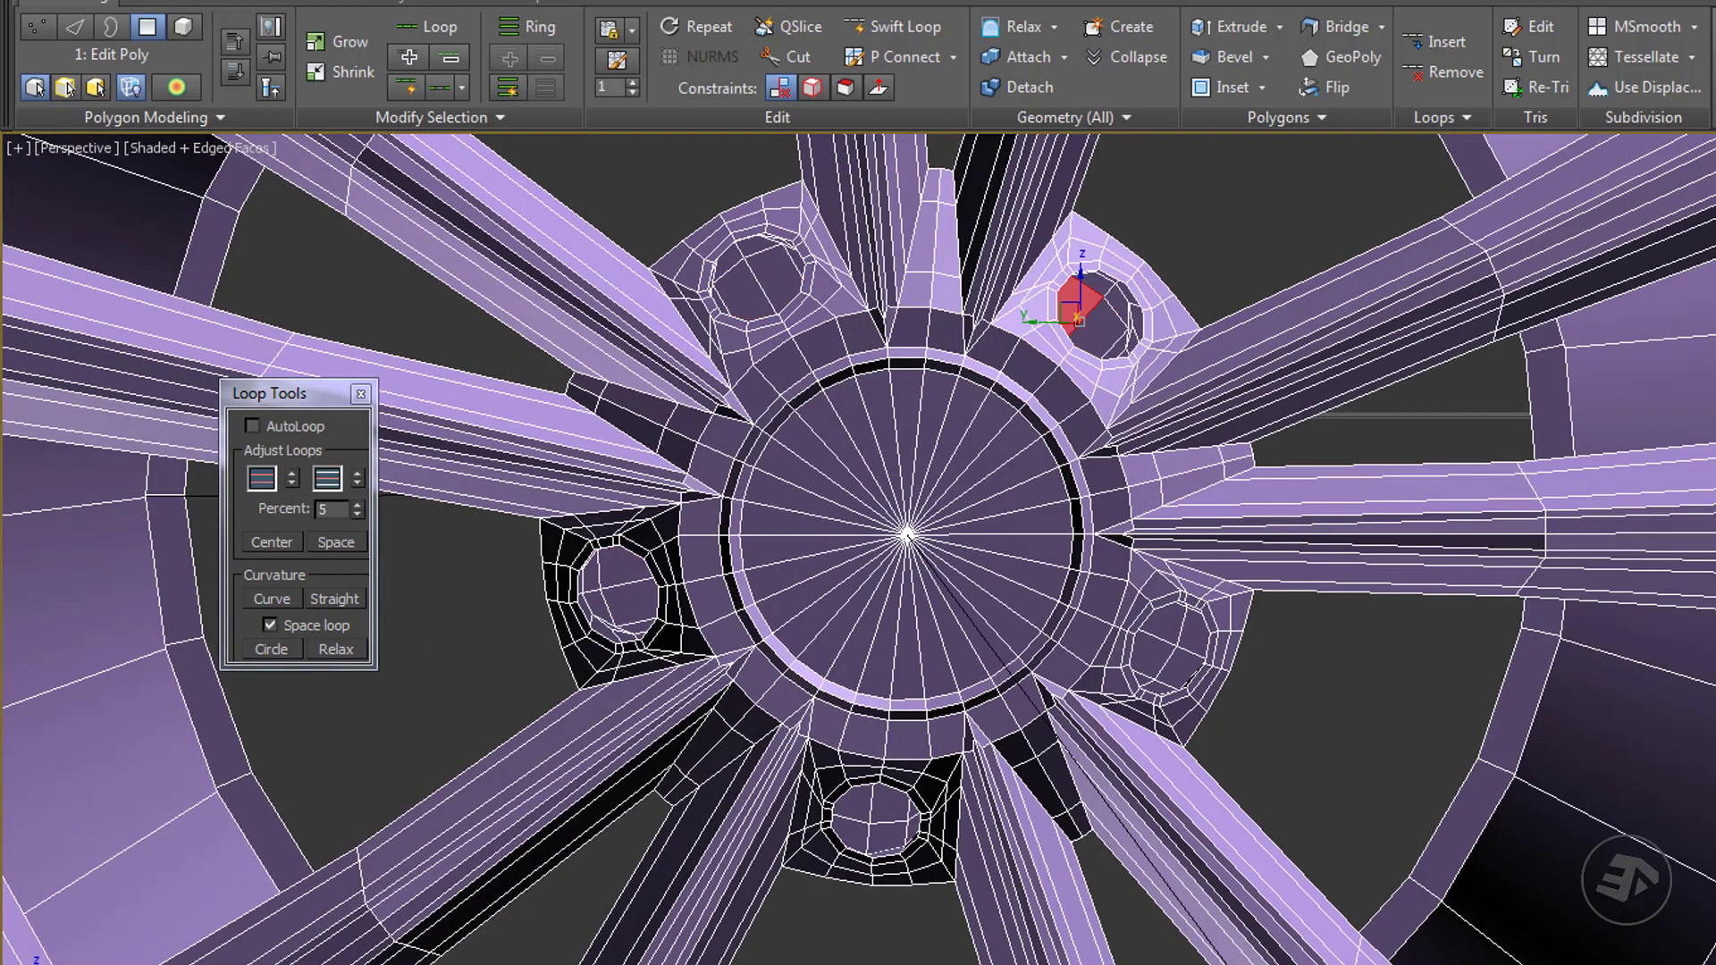
scroll(1162, 536, up, 5)
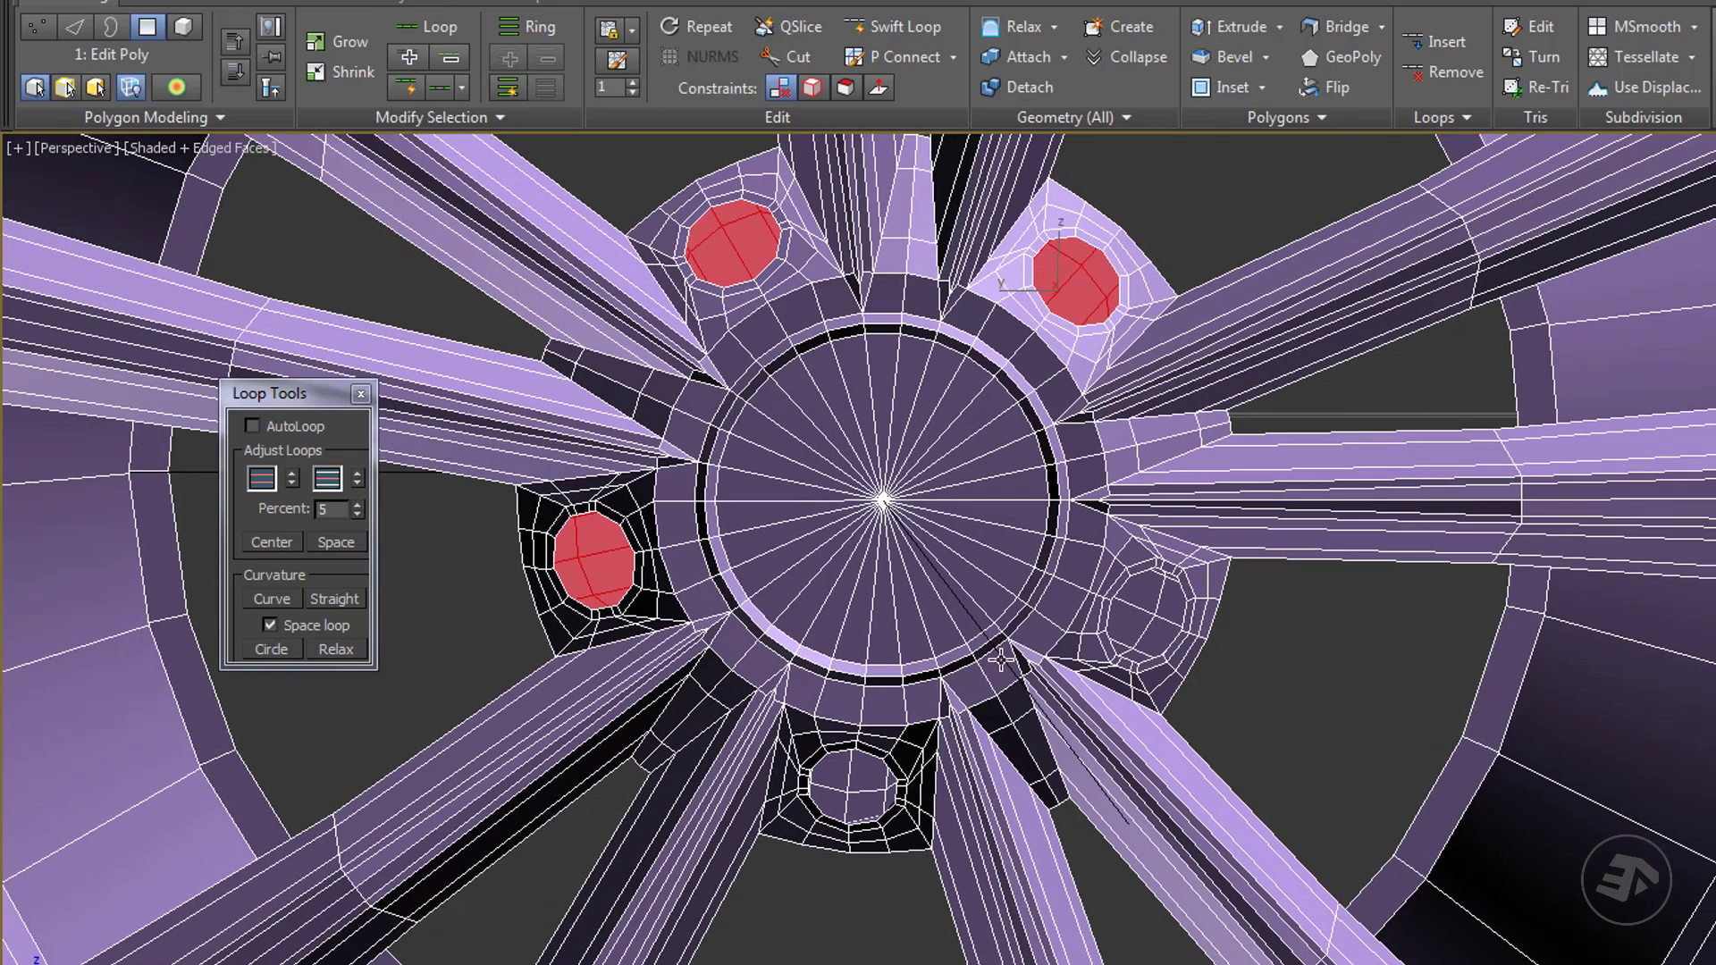
click(1172, 516)
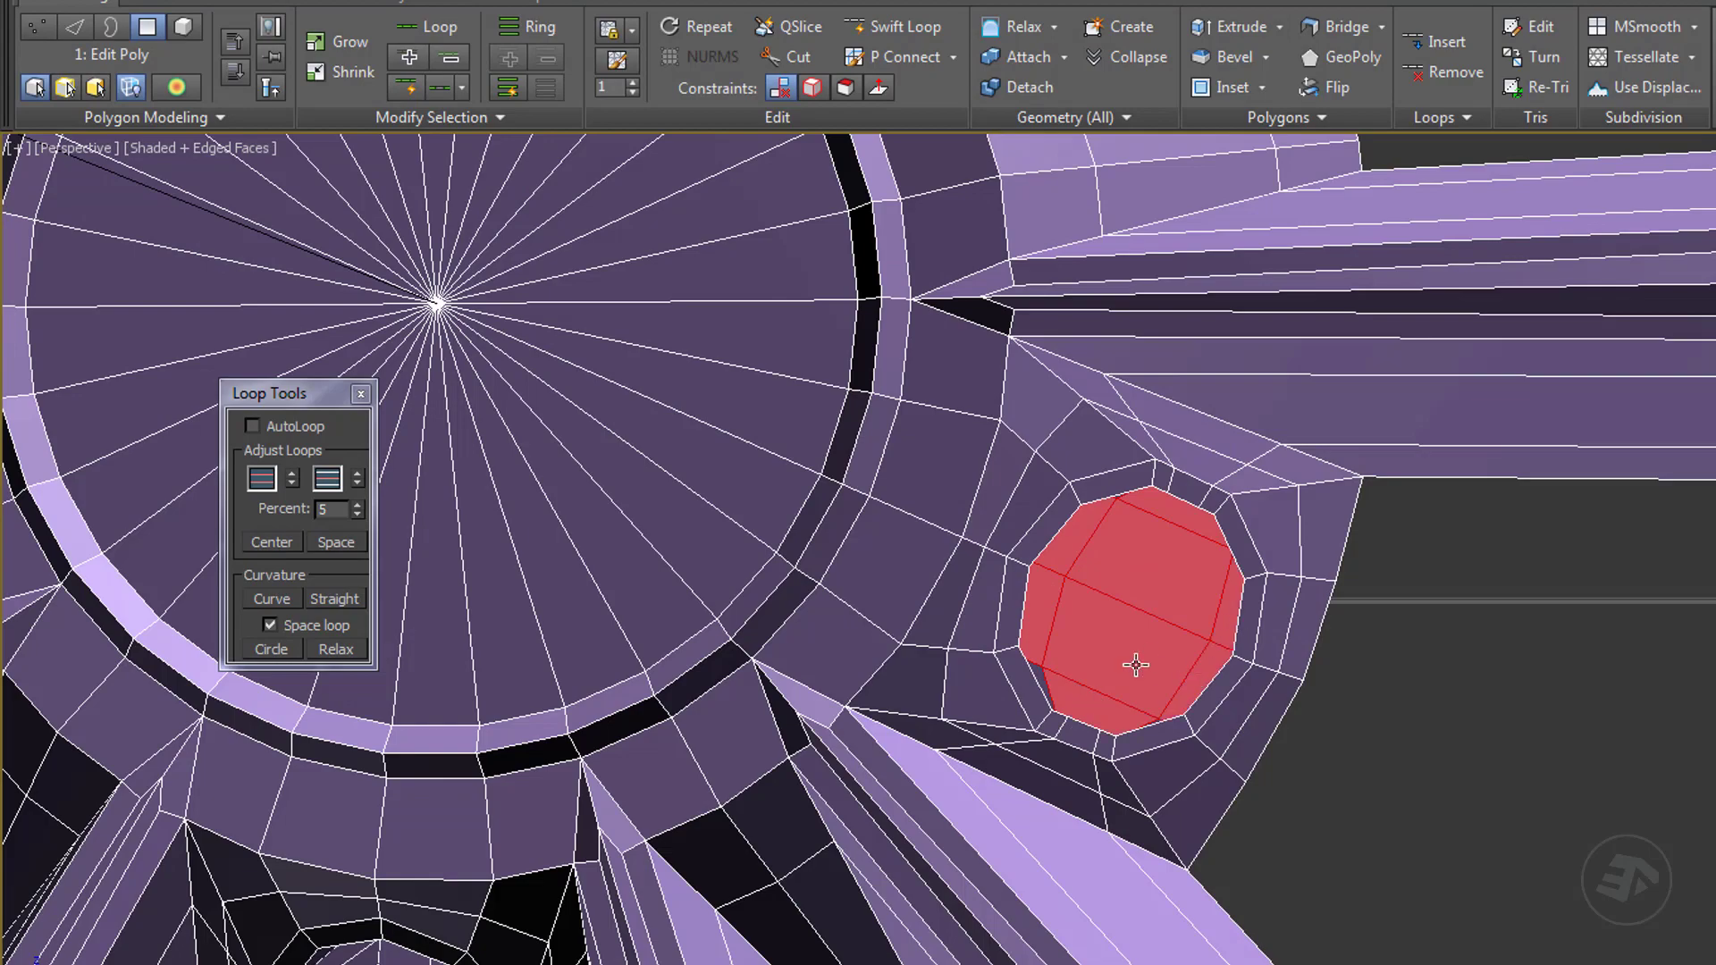
mouse_move(1136, 665)
alt+middle_down()
mouse_move(1123, 612)
mouse_move(1133, 637)
alt+middle_up()
scroll(1147, 494, down, 4)
scroll(911, 610, up, 3)
ctrl+click(943, 604)
middle_drag(714, 776, 1009, 706)
alt+middle_drag(964, 775, 855, 952)
scroll(839, 763, down, 3)
alt+middle_drag(930, 319, 813, 434)
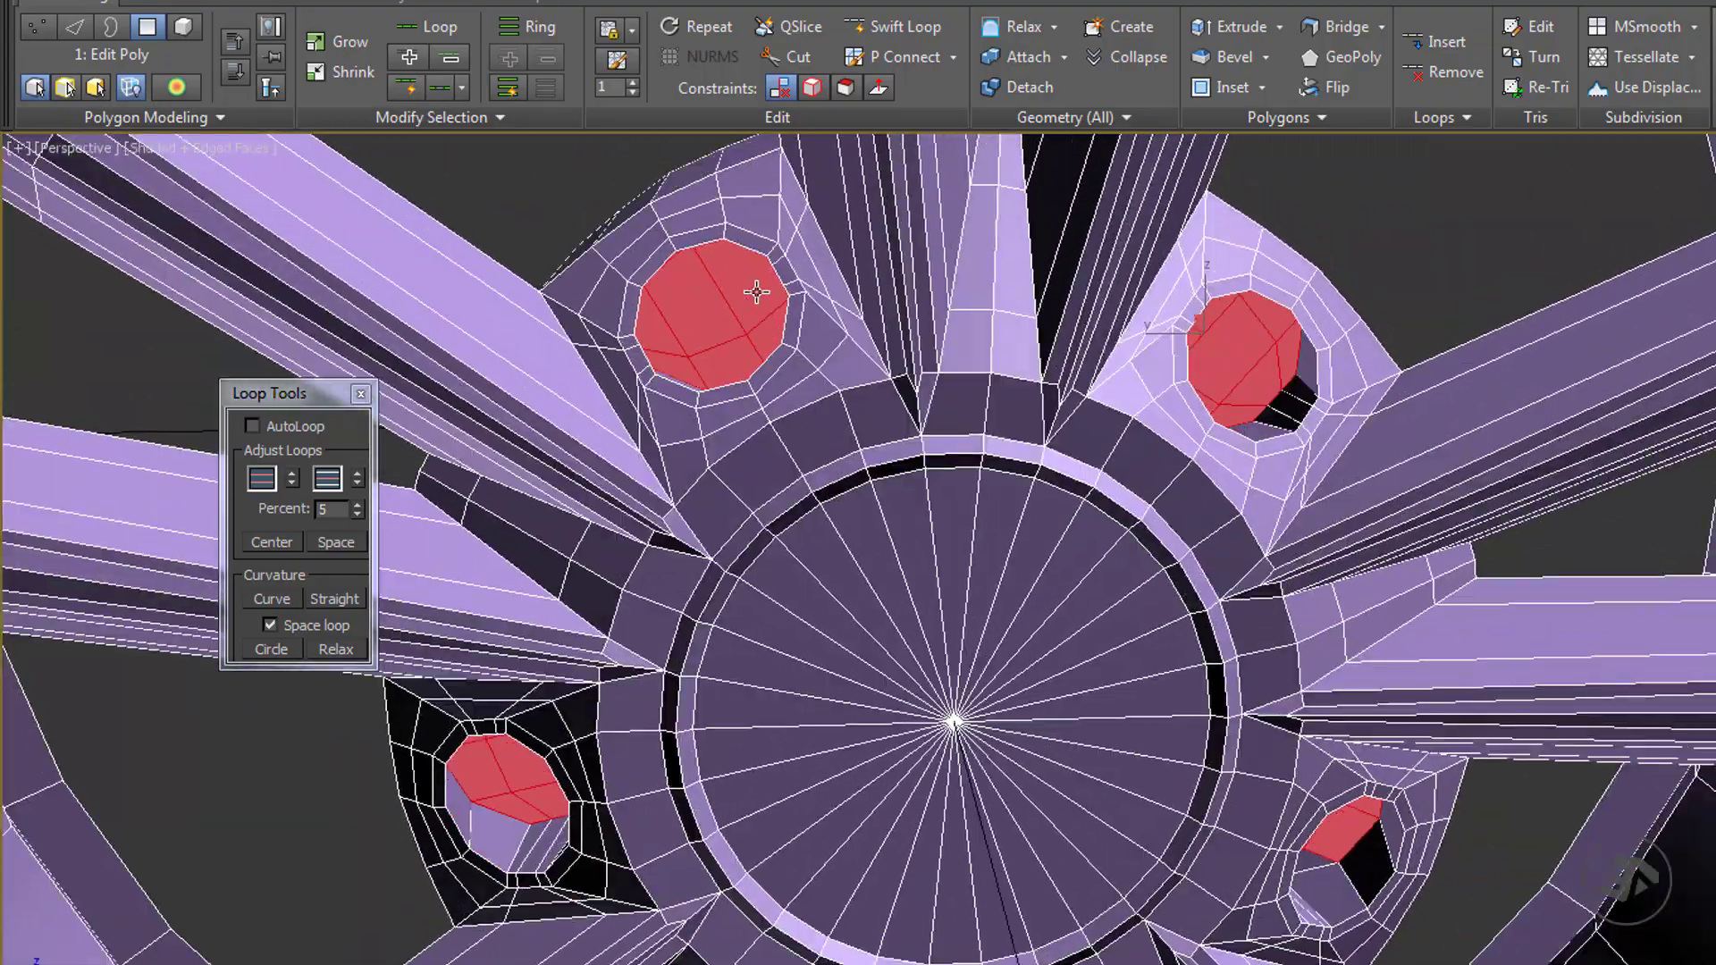
Reduce the polygon selection to the hexagonal centre of the floor in each lug hole.
click(755, 291)
ctrl+click(716, 314)
alt+middle_drag(716, 315, 795, 339)
ctrl+click(1228, 364)
ctrl+click(1189, 333)
click(446, 117)
click(395, 168)
alt+middle_drag(1068, 500, 878, 653)
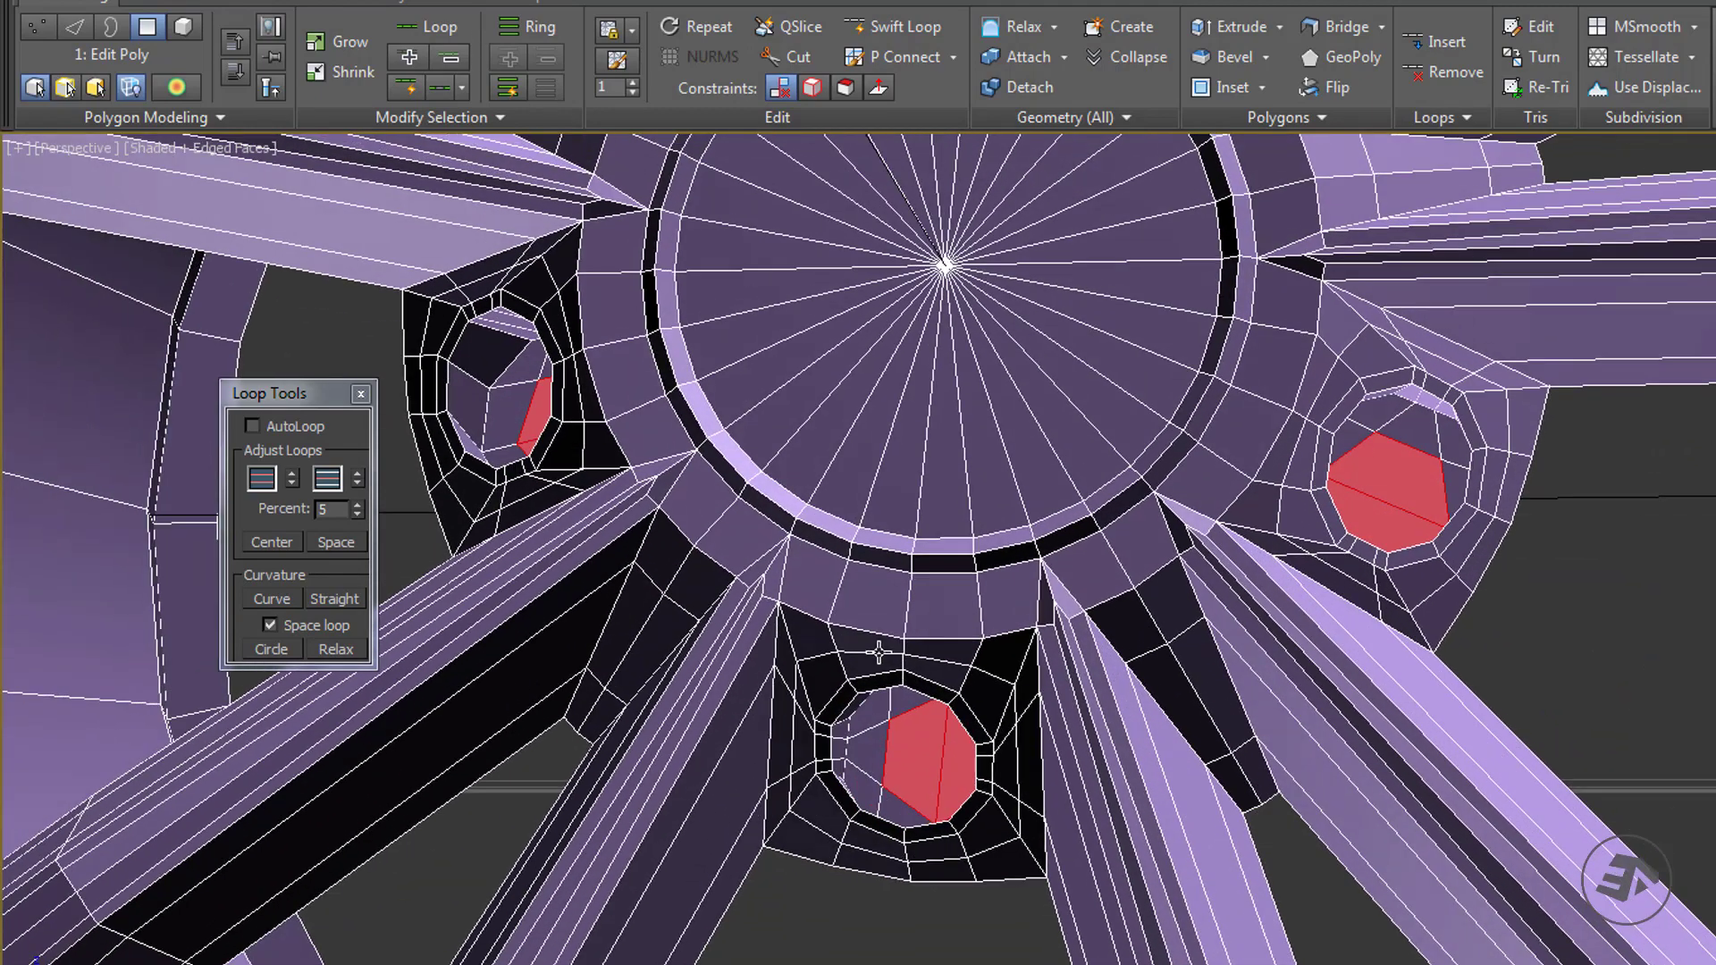
Inset the hexagonal lug hole polygons by 0.001 and bevel them outward with a height of 0.04 and a slight negative outline.
click(1229, 88)
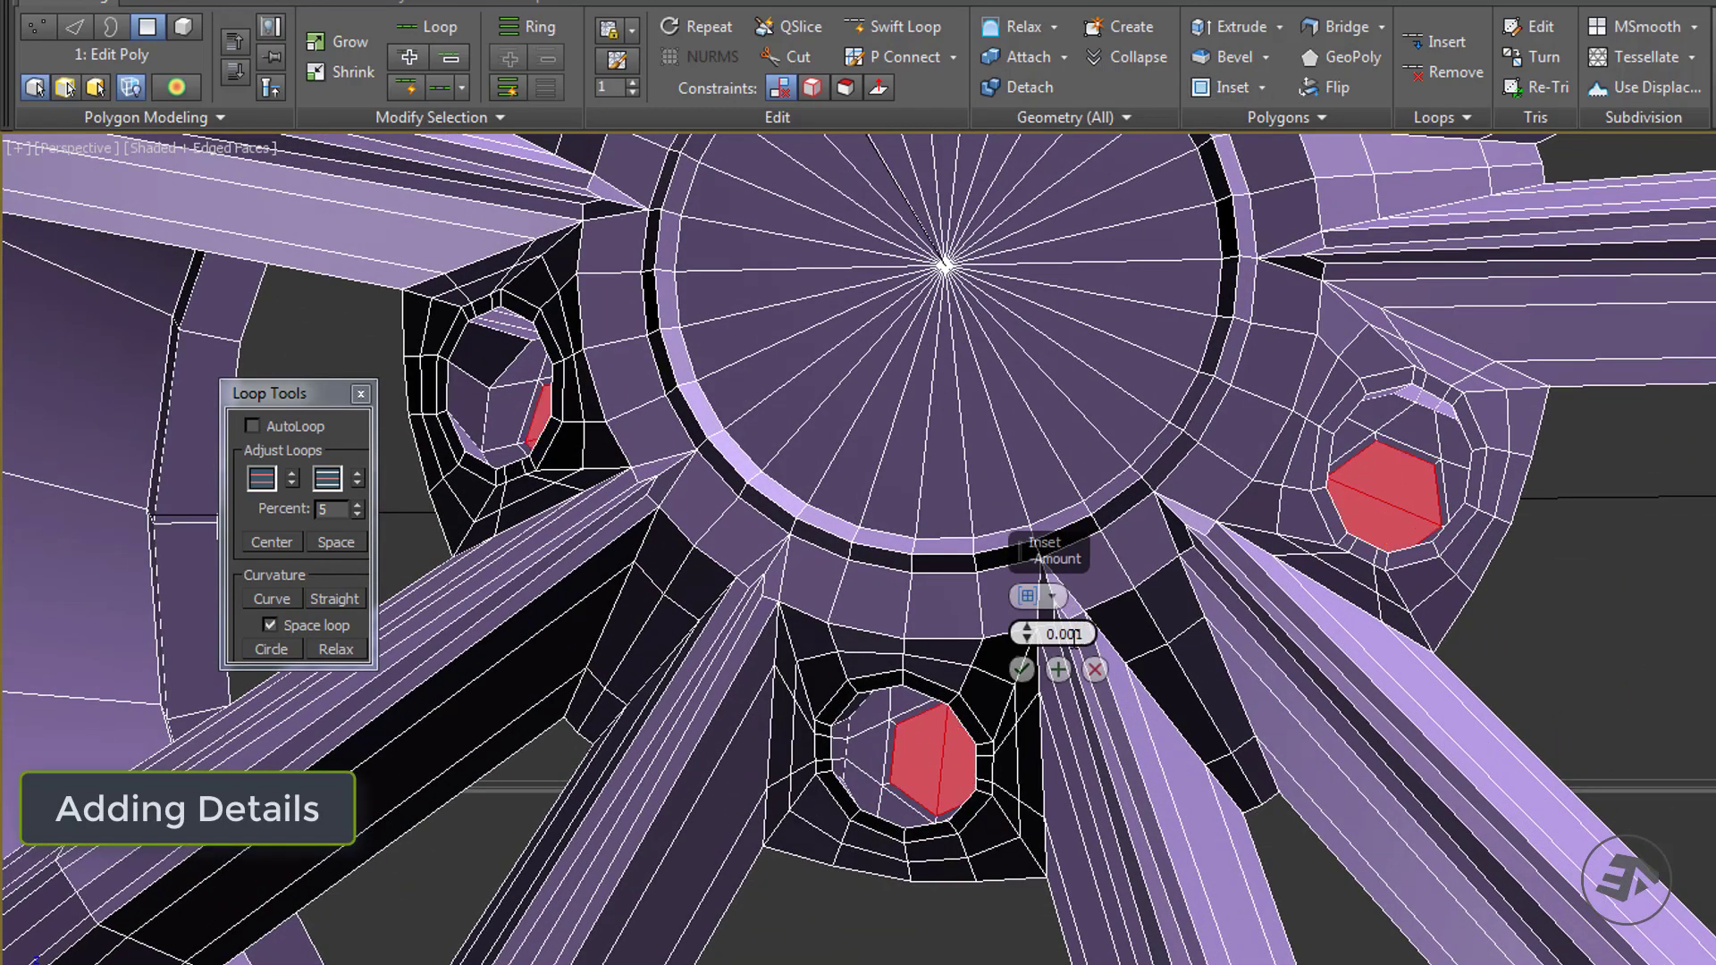
shift+click(1233, 57)
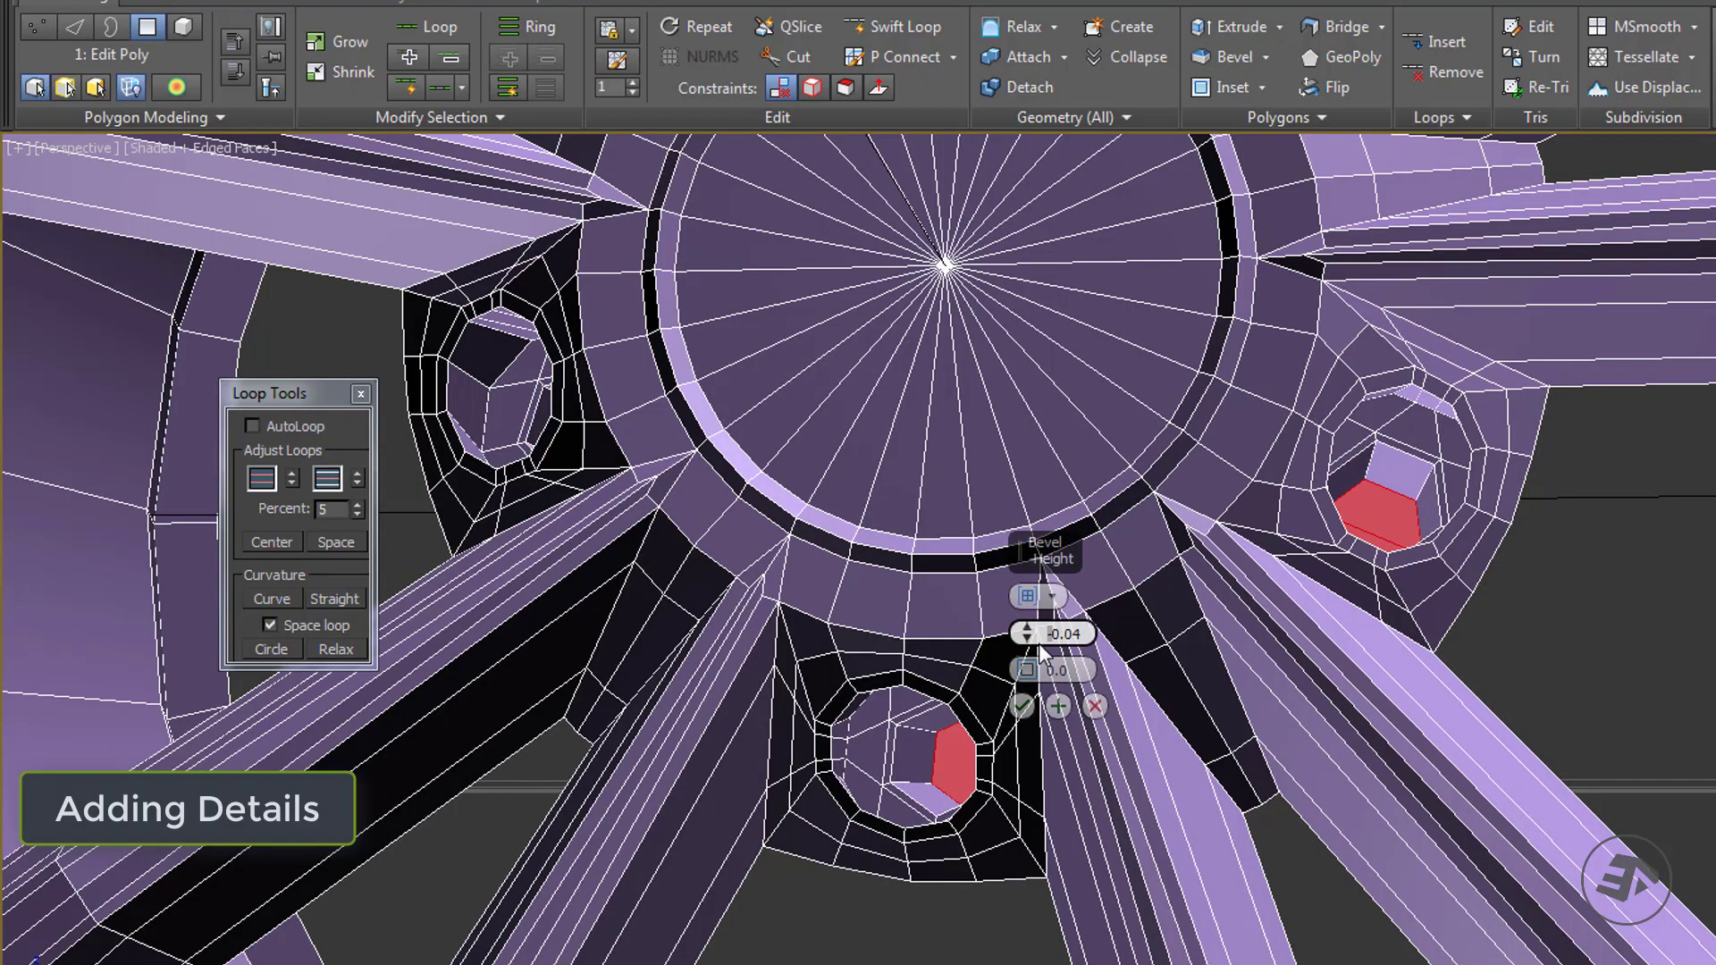
key(Tab)
alt+middle_drag(948, 720, 1027, 723)
key(2)
key(4)
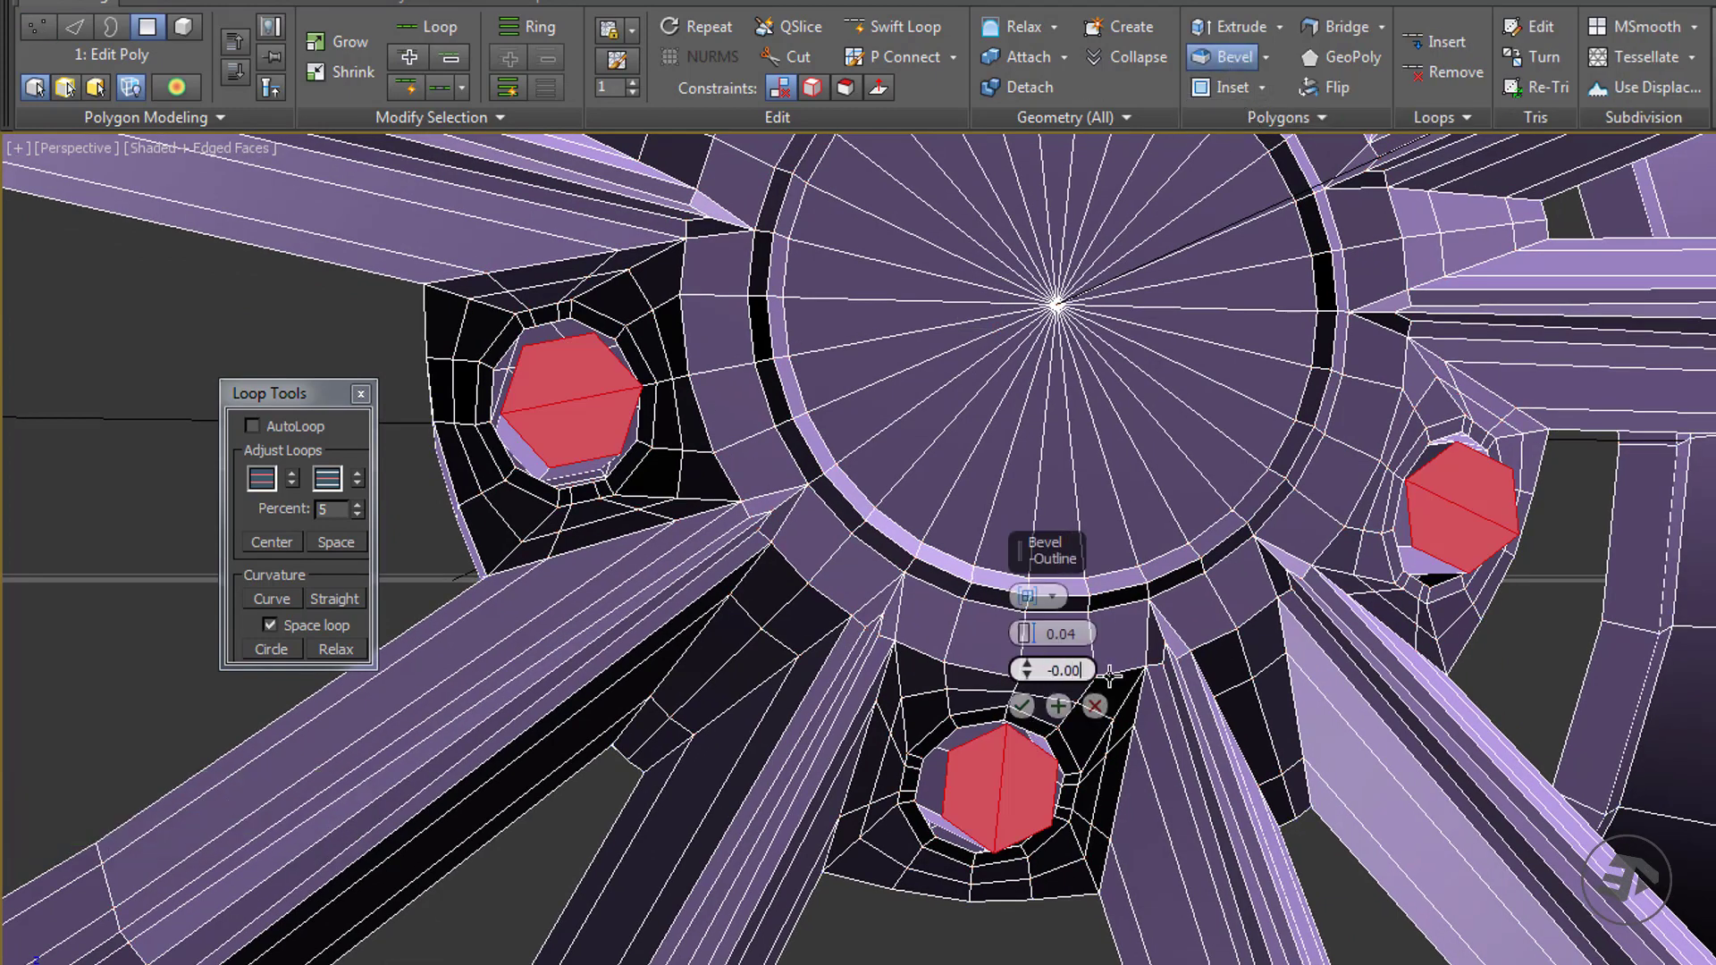
alt+middle_drag(1109, 677, 658, 594)
alt+middle_drag(882, 712, 862, 697)
click(360, 394)
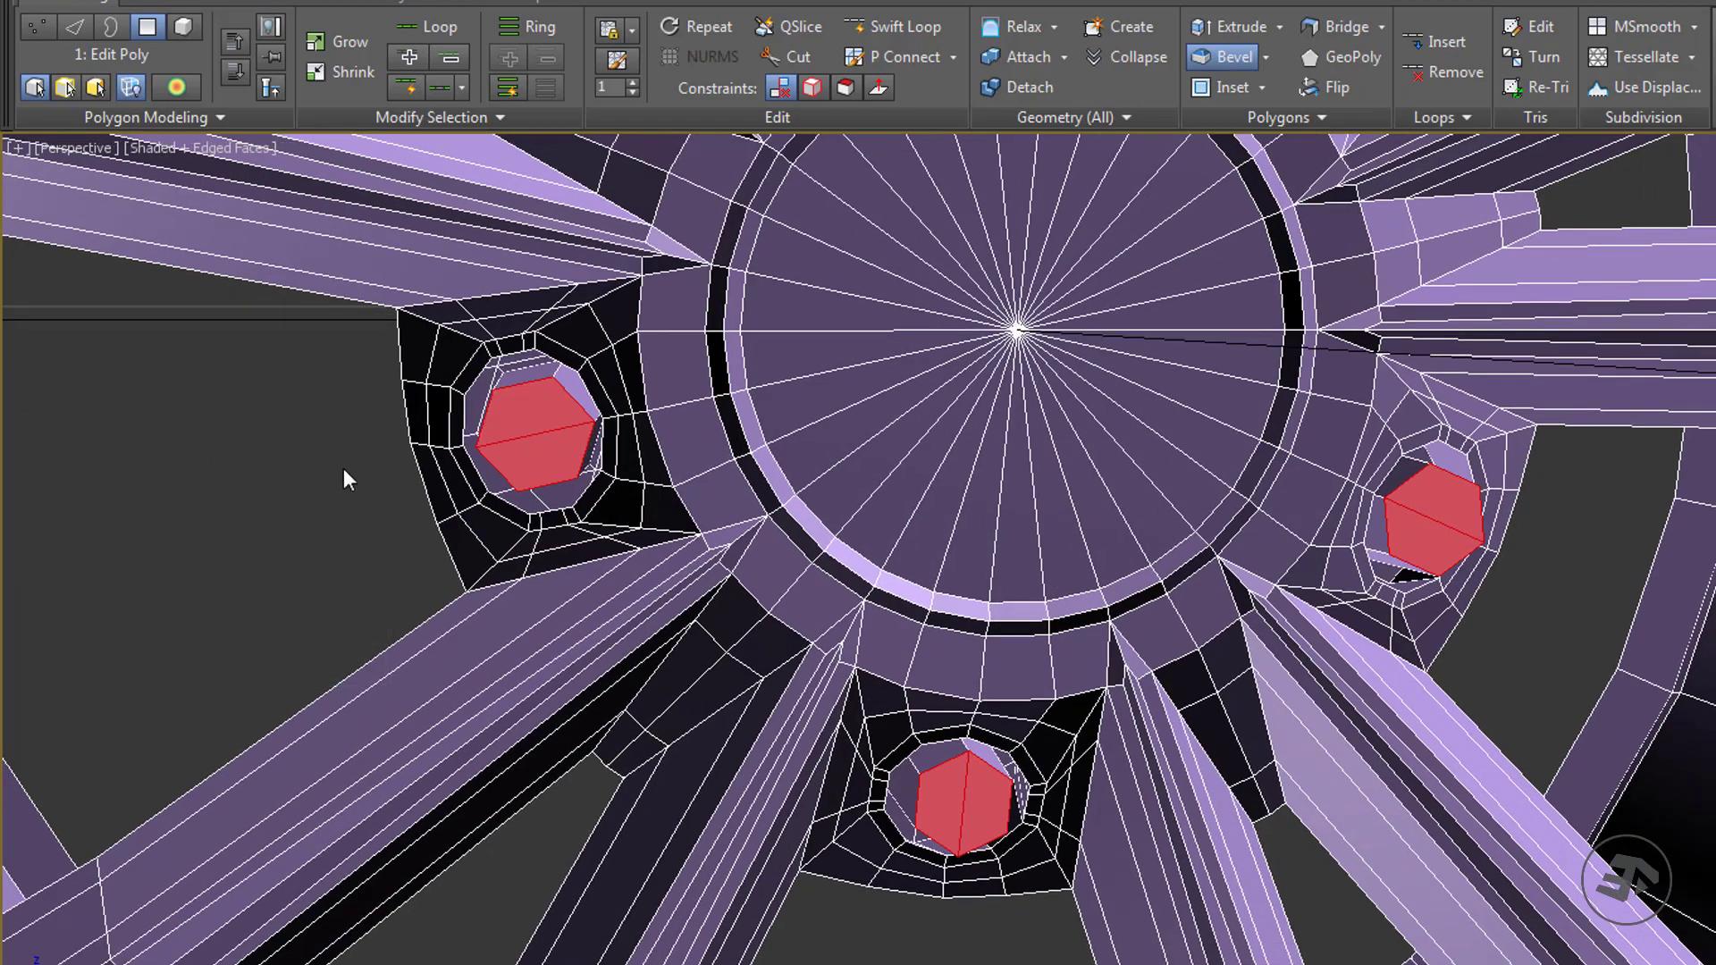
Select the side polygons around the hexagonal bolt heads in all five lug holes.
scroll(528, 509, down, 2)
key(grave)
alt+middle_drag(480, 543, 590, 483)
key(grave)
scroll(548, 474, up, 4)
key(alt+d)
click(1081, 518)
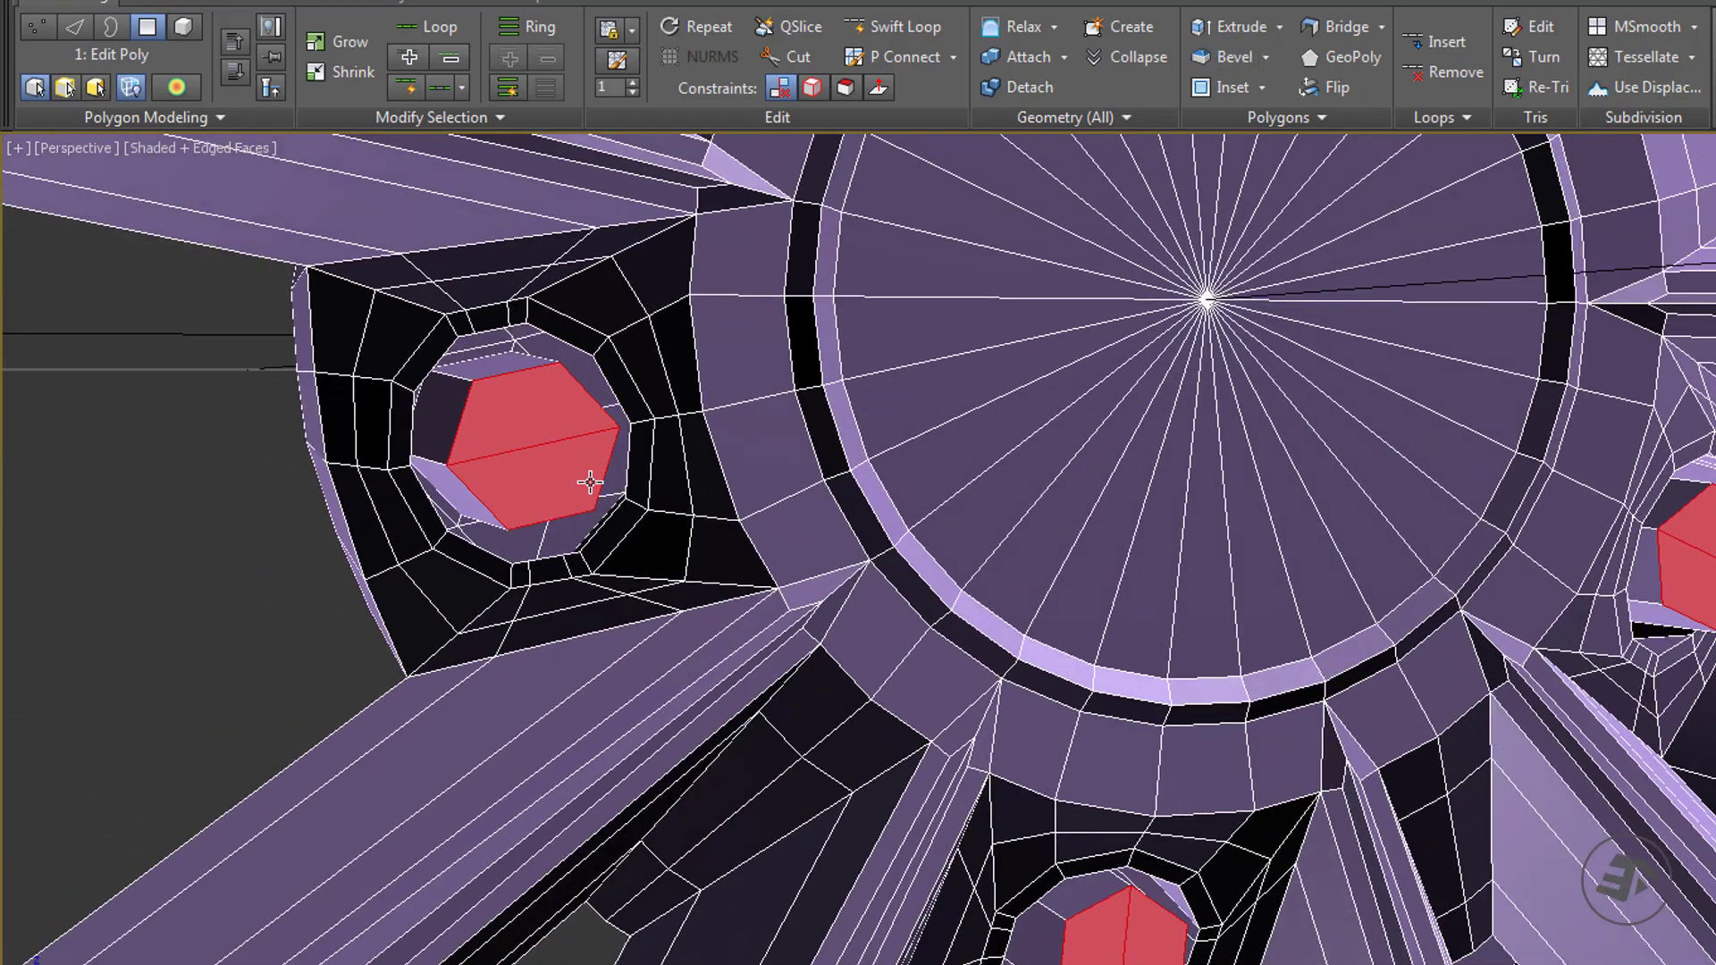
double_click(445, 402)
click(501, 119)
middle_drag(826, 484, 753, 401)
ctrl+click(967, 865)
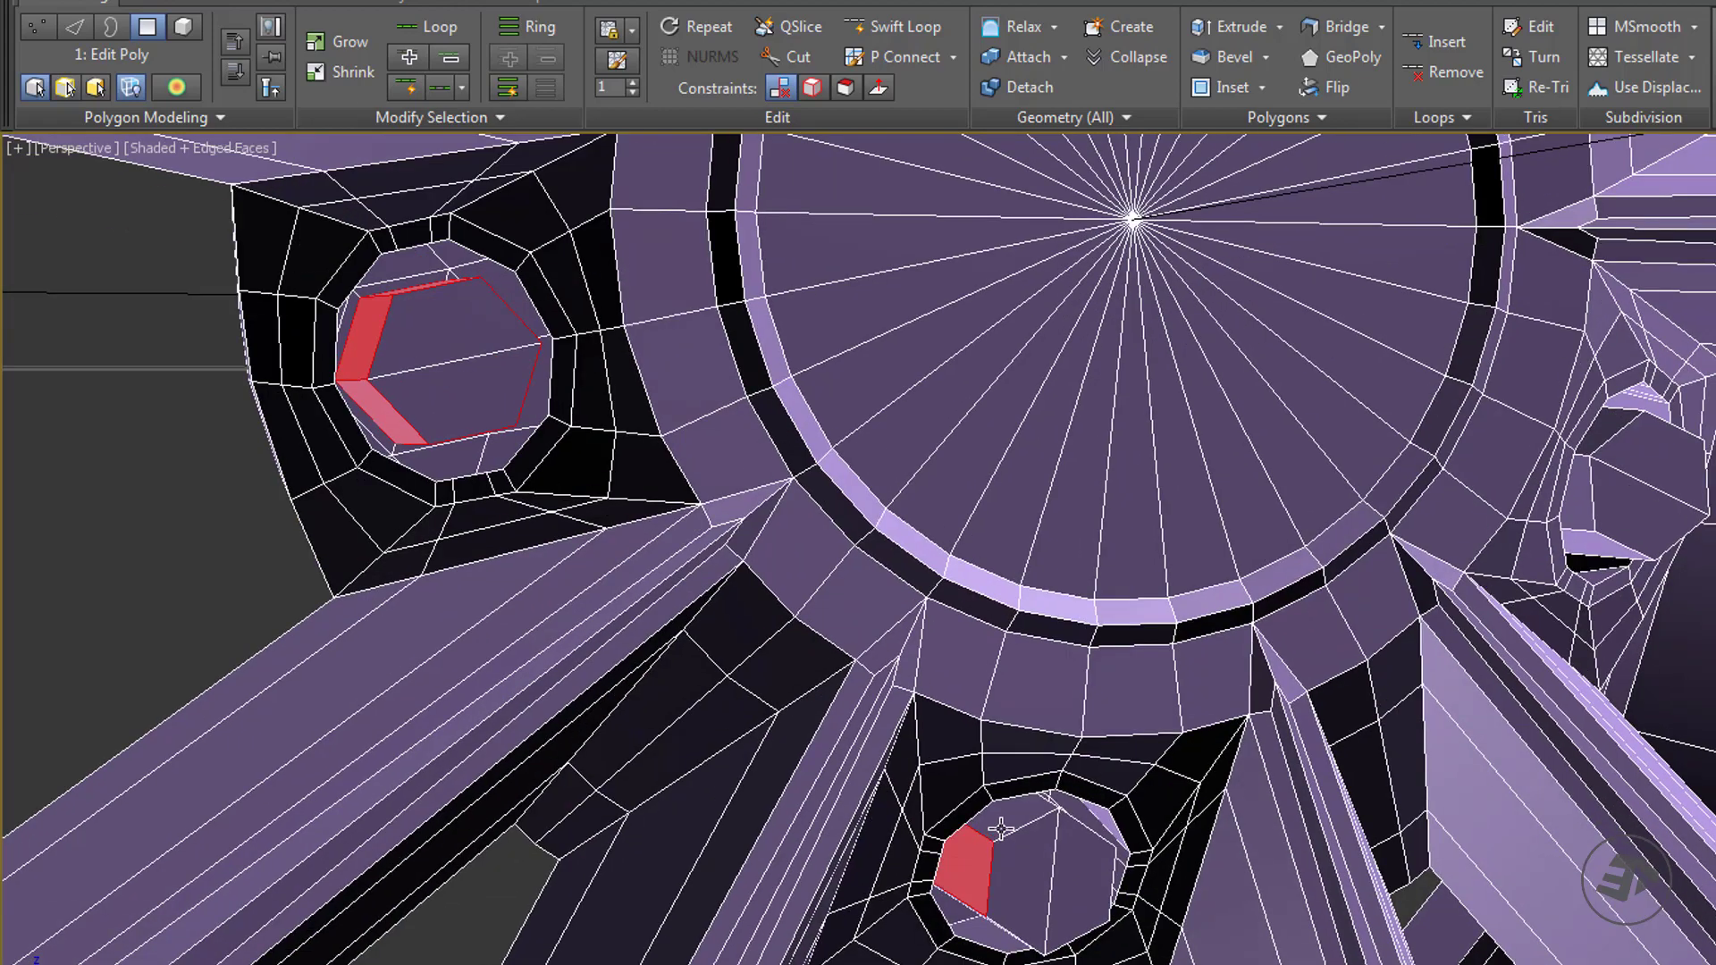
shift+click(1000, 827)
scroll(999, 828, down, 2)
alt+middle_drag(1188, 697, 1105, 737)
ctrl+click(1424, 577)
shift+click(1448, 608)
scroll(1427, 619, down, 2)
scroll(1423, 618, down, 3)
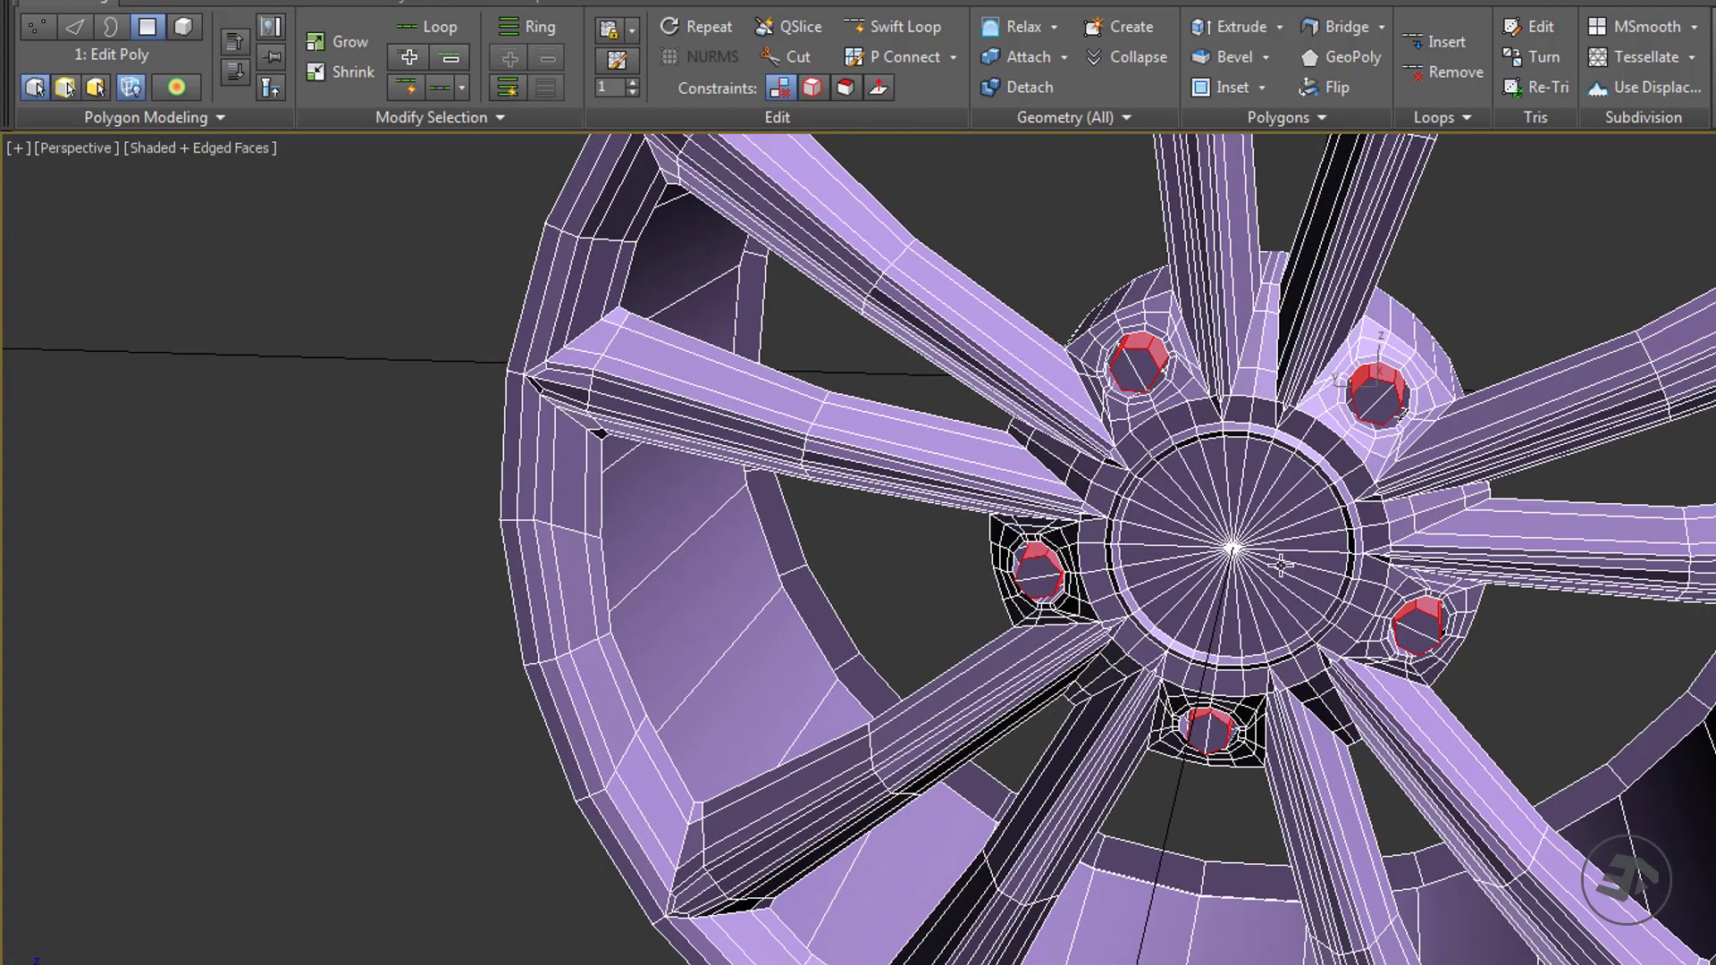
Preview the end result of the wheel and examine the bolts and spokes, returning to the base mesh.
key(alt+d)
click(1086, 510)
alt+middle_drag(1077, 520, 1095, 594)
scroll(1142, 548, down, 2)
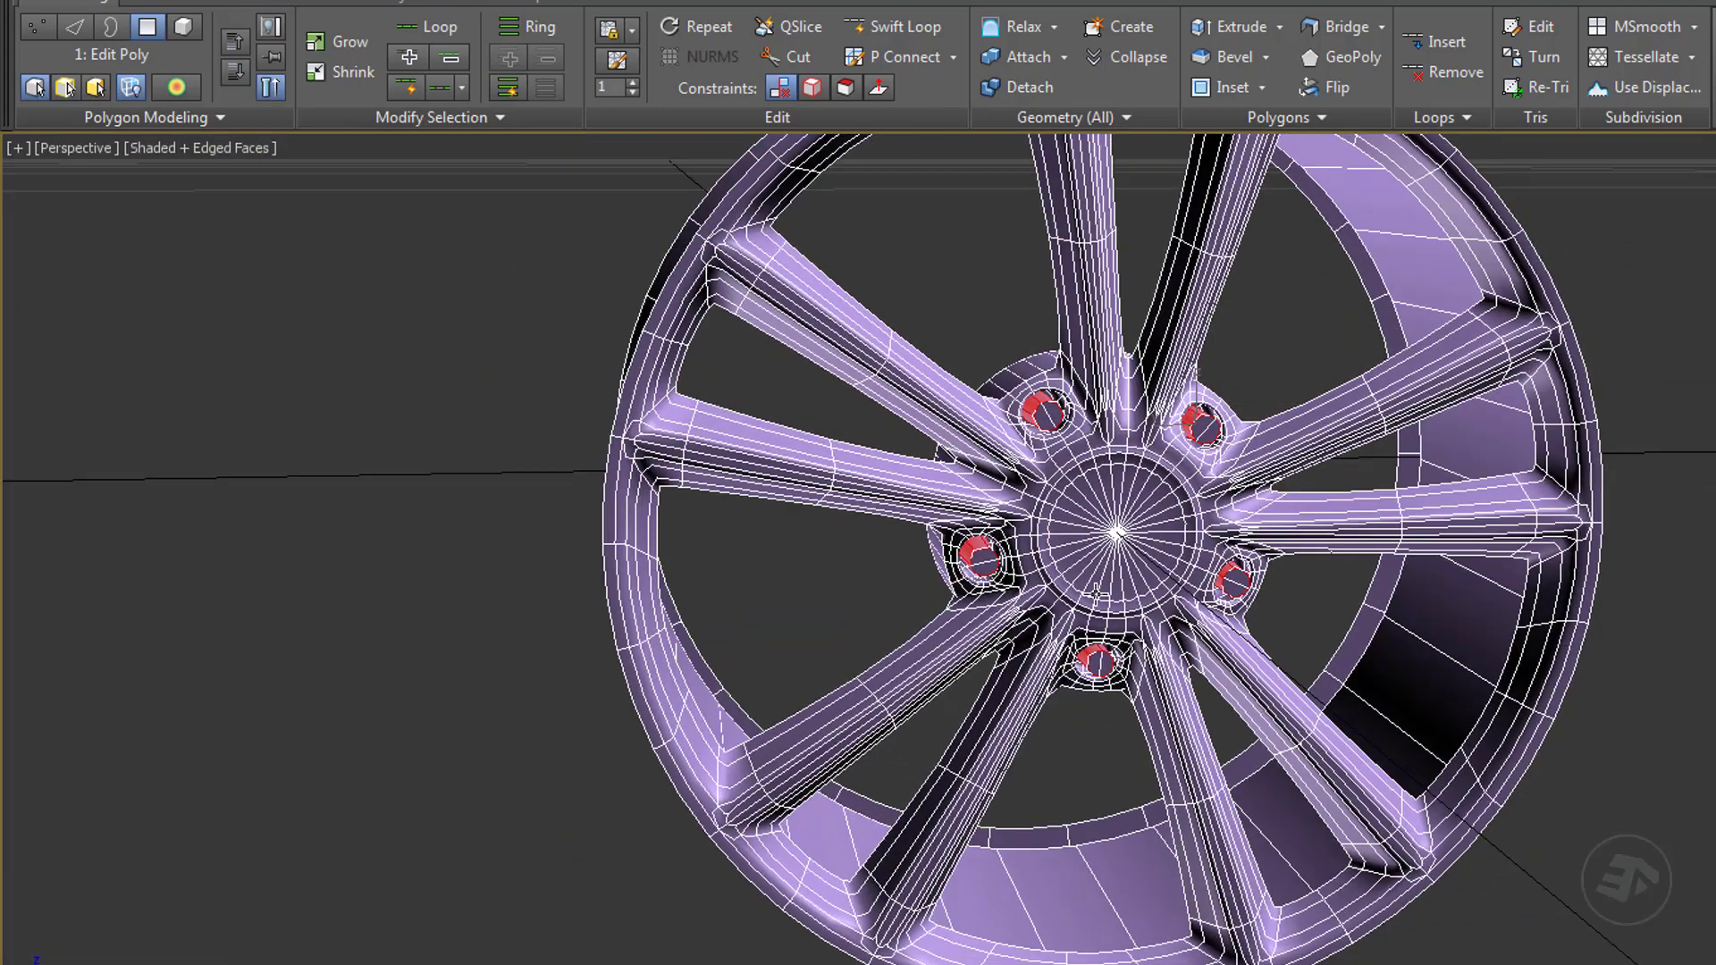
key(shift+q)
scroll(849, 563, up, 5)
scroll(850, 563, down, 3)
middle_drag(849, 563, 624, 581)
scroll(855, 570, down, 3)
scroll(855, 570, down, 2)
click(270, 87)
Ring-select the lengthwise edges of the hub barrel behind the lug holes and connect them with 2 segments pinched toward the ends.
click(1700, 249)
alt+middle_drag(1262, 729, 886, 389)
scroll(885, 388, up, 5)
click(908, 402)
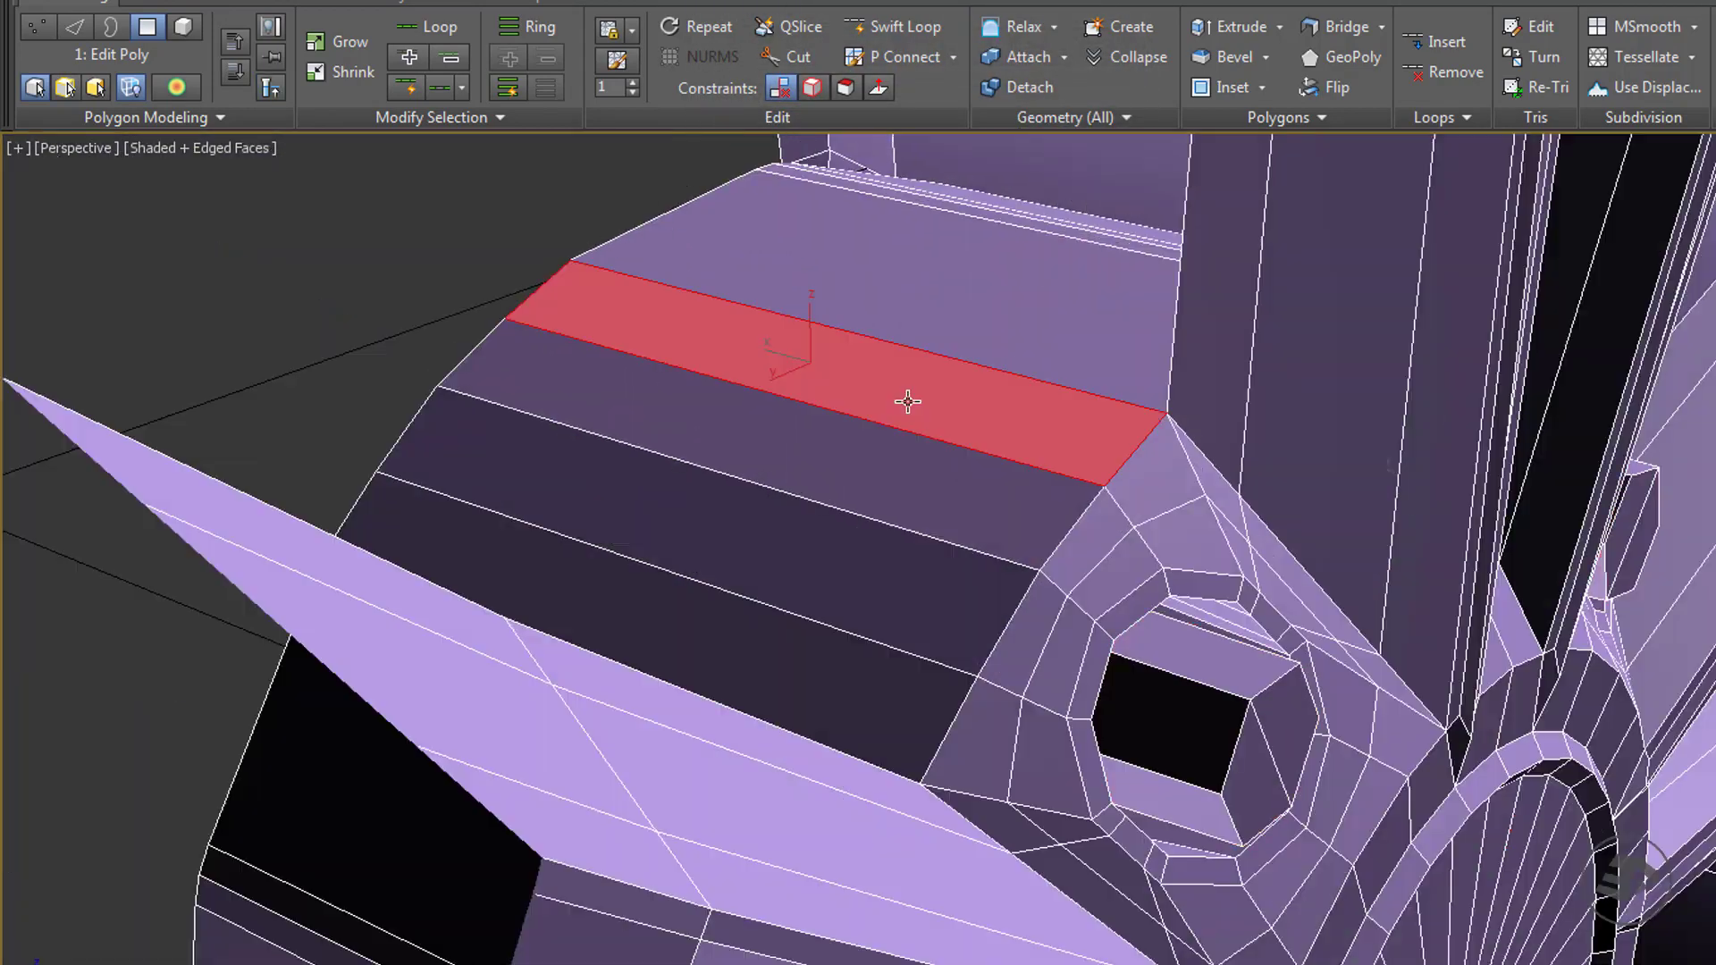
alt+middle_drag(798, 496, 930, 532)
scroll(849, 590, down, 3)
alt+middle_drag(850, 591, 939, 526)
key(2)
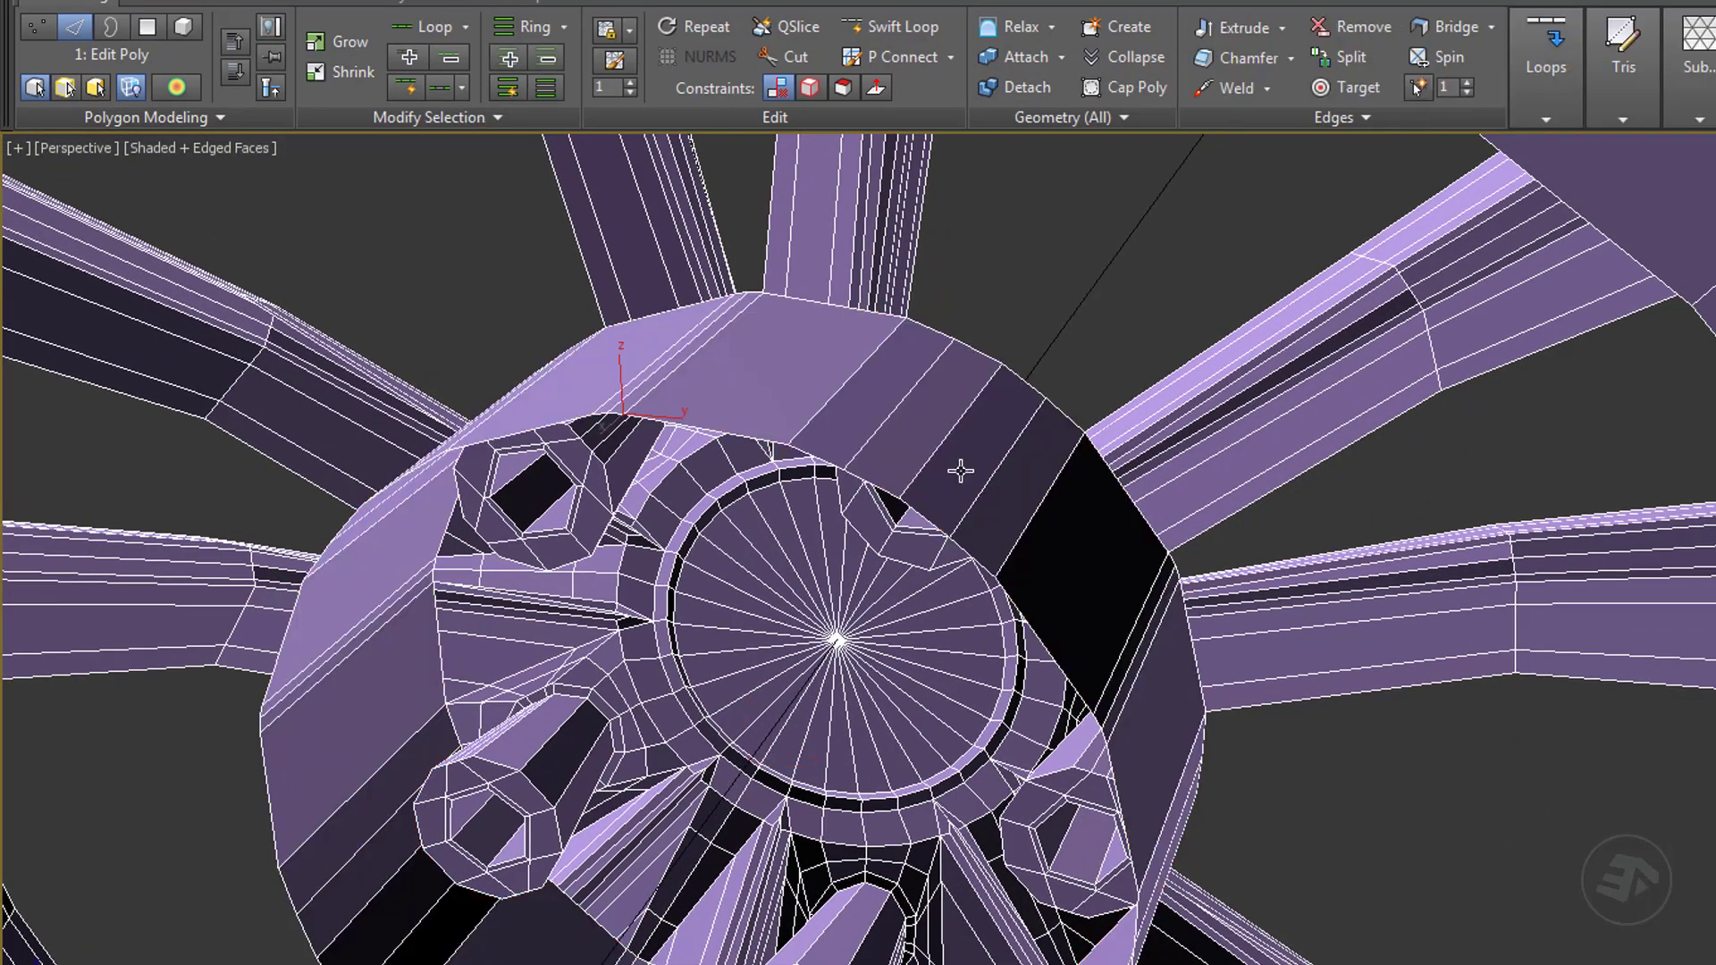
click(956, 445)
key(alt+r)
key(ctrl+shift+e)
alt+middle_drag(997, 593, 1117, 591)
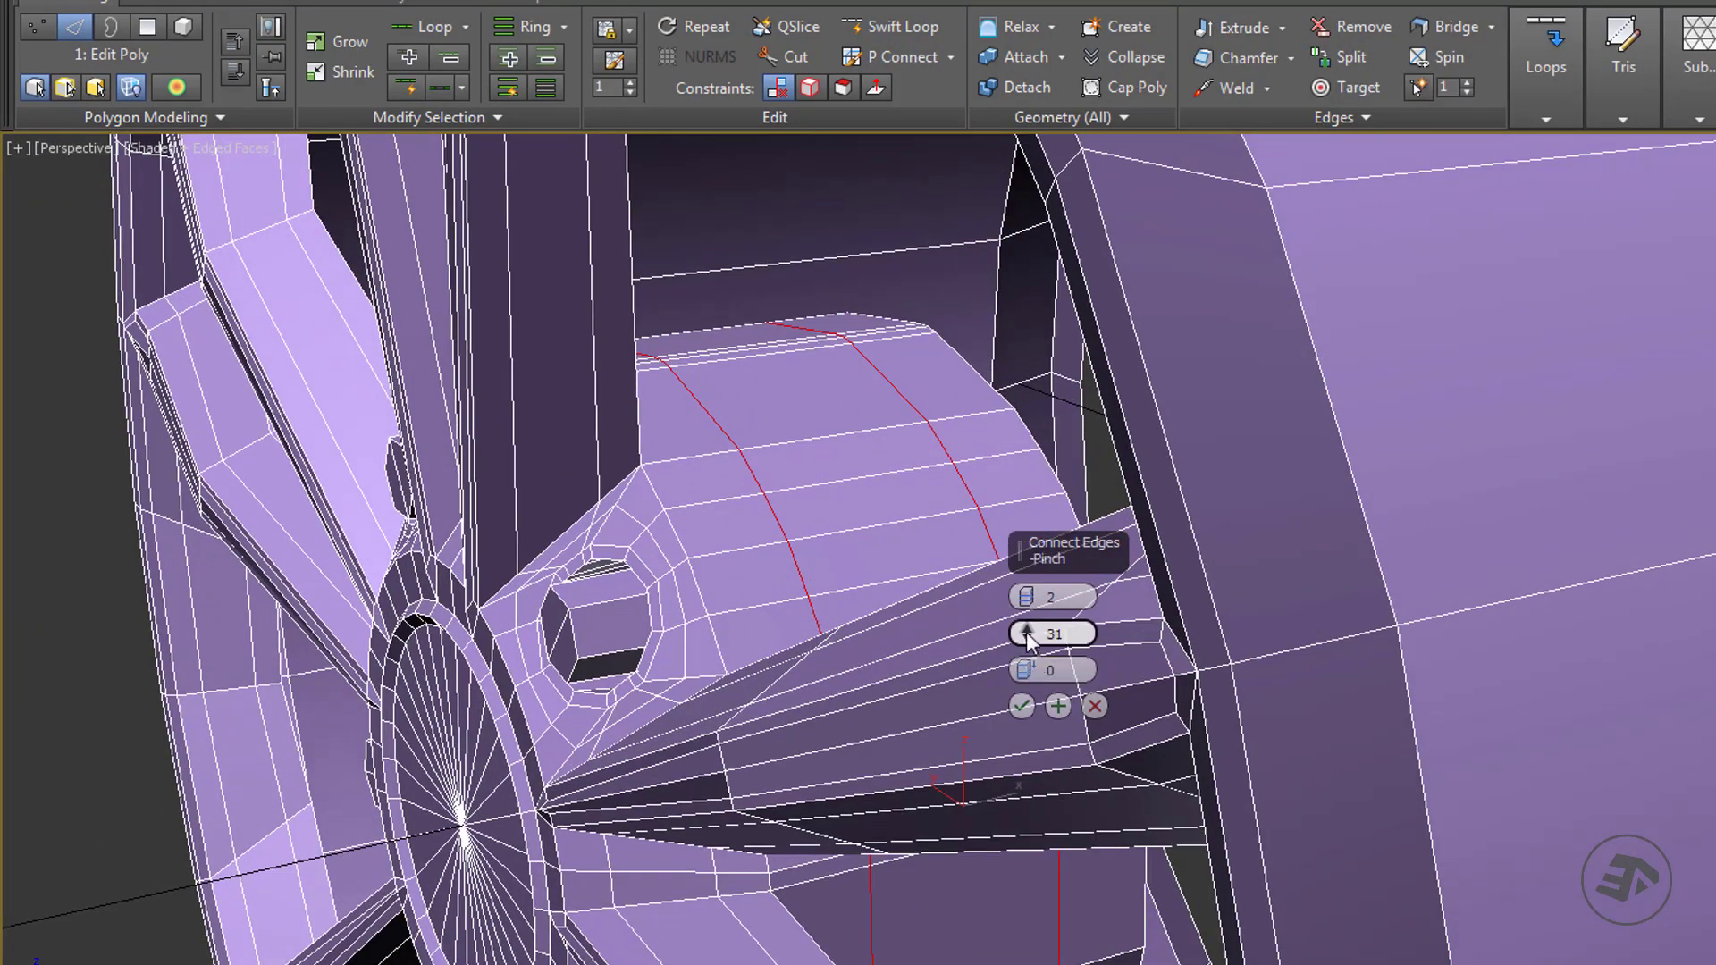
drag(1026, 633, 1024, 487)
click(1033, 702)
Round the two new hub barrel loops into circles with Loop Tools and remove the loop nearest the open end.
alt+middle_drag(1047, 490, 691, 572)
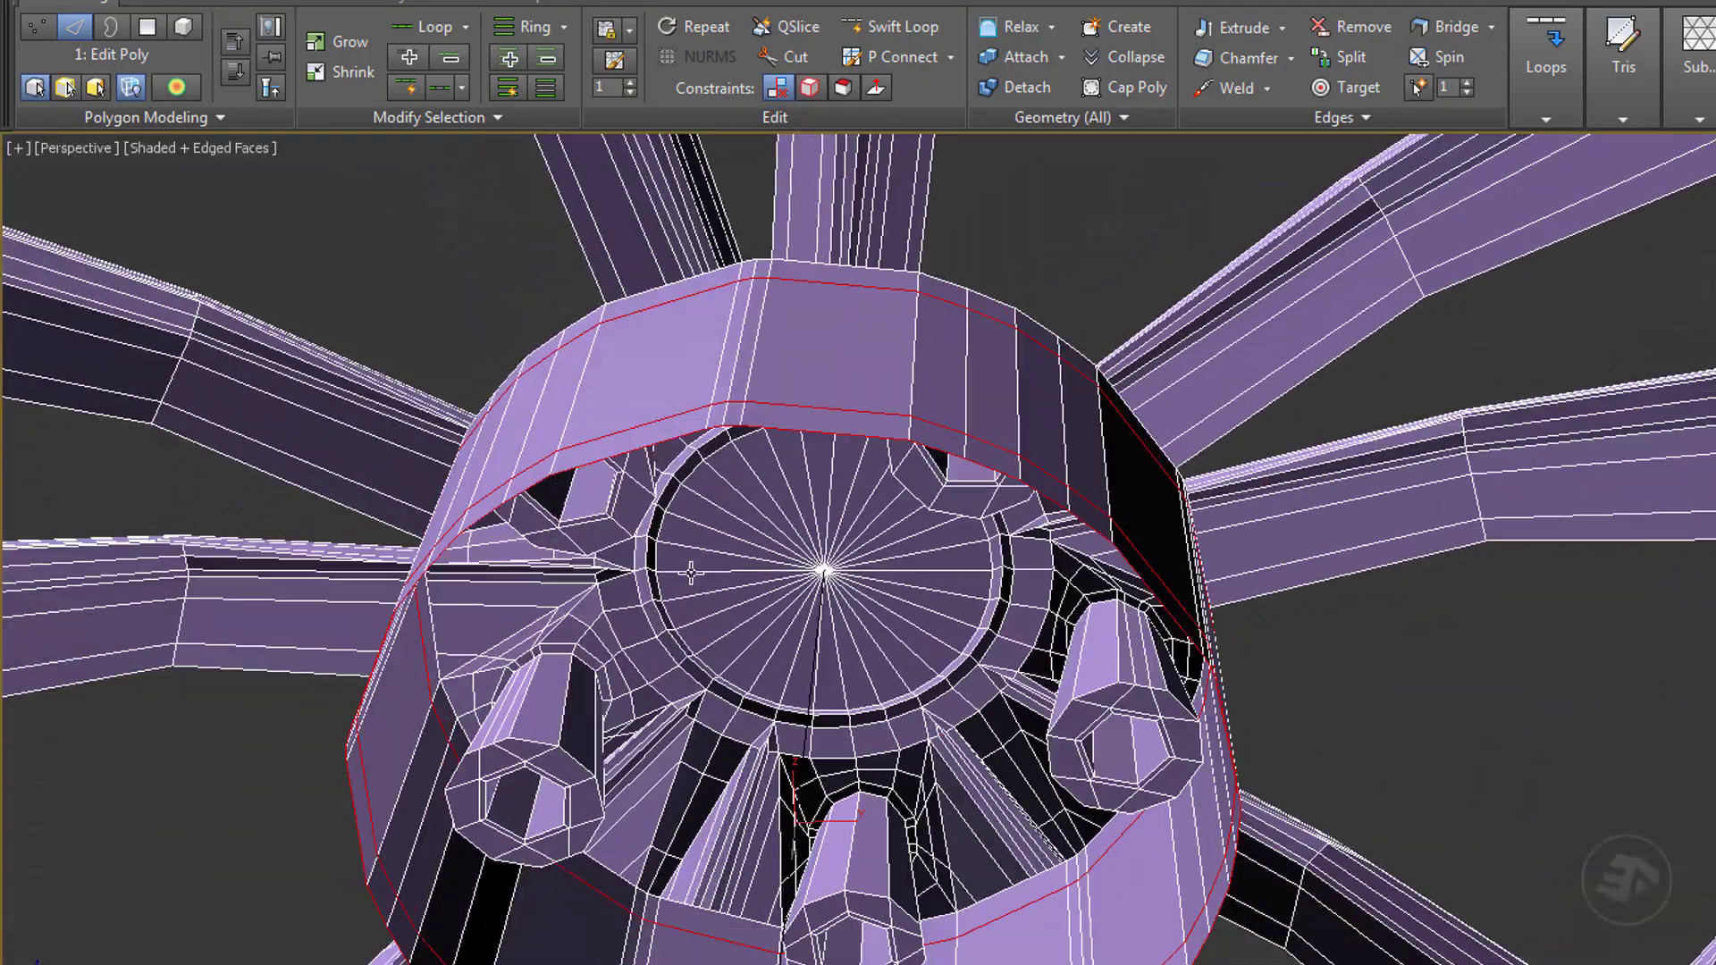
click(351, 725)
alt+middle_drag(817, 465, 1095, 586)
double_click(833, 497)
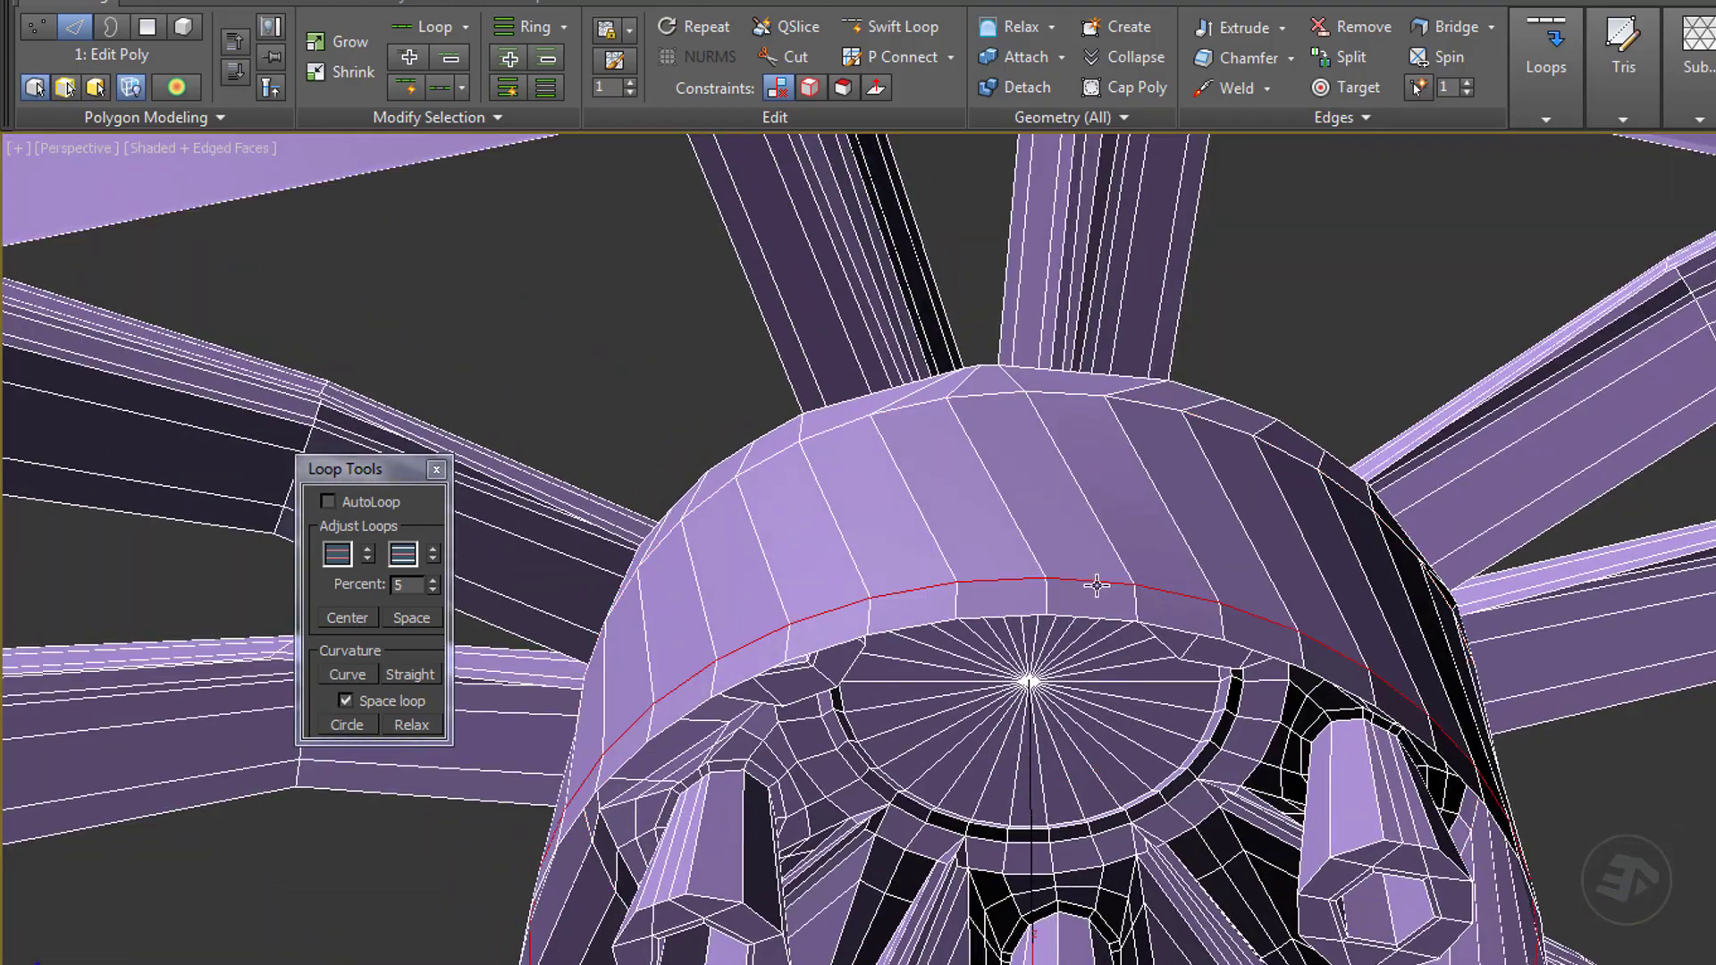
key(ctrl+BackSpace)
Select the remaining circular loop on the hub barrel and adjust it with the edge constraint.
double_click(986, 396)
click(809, 87)
alt+middle_drag(824, 456, 827, 396)
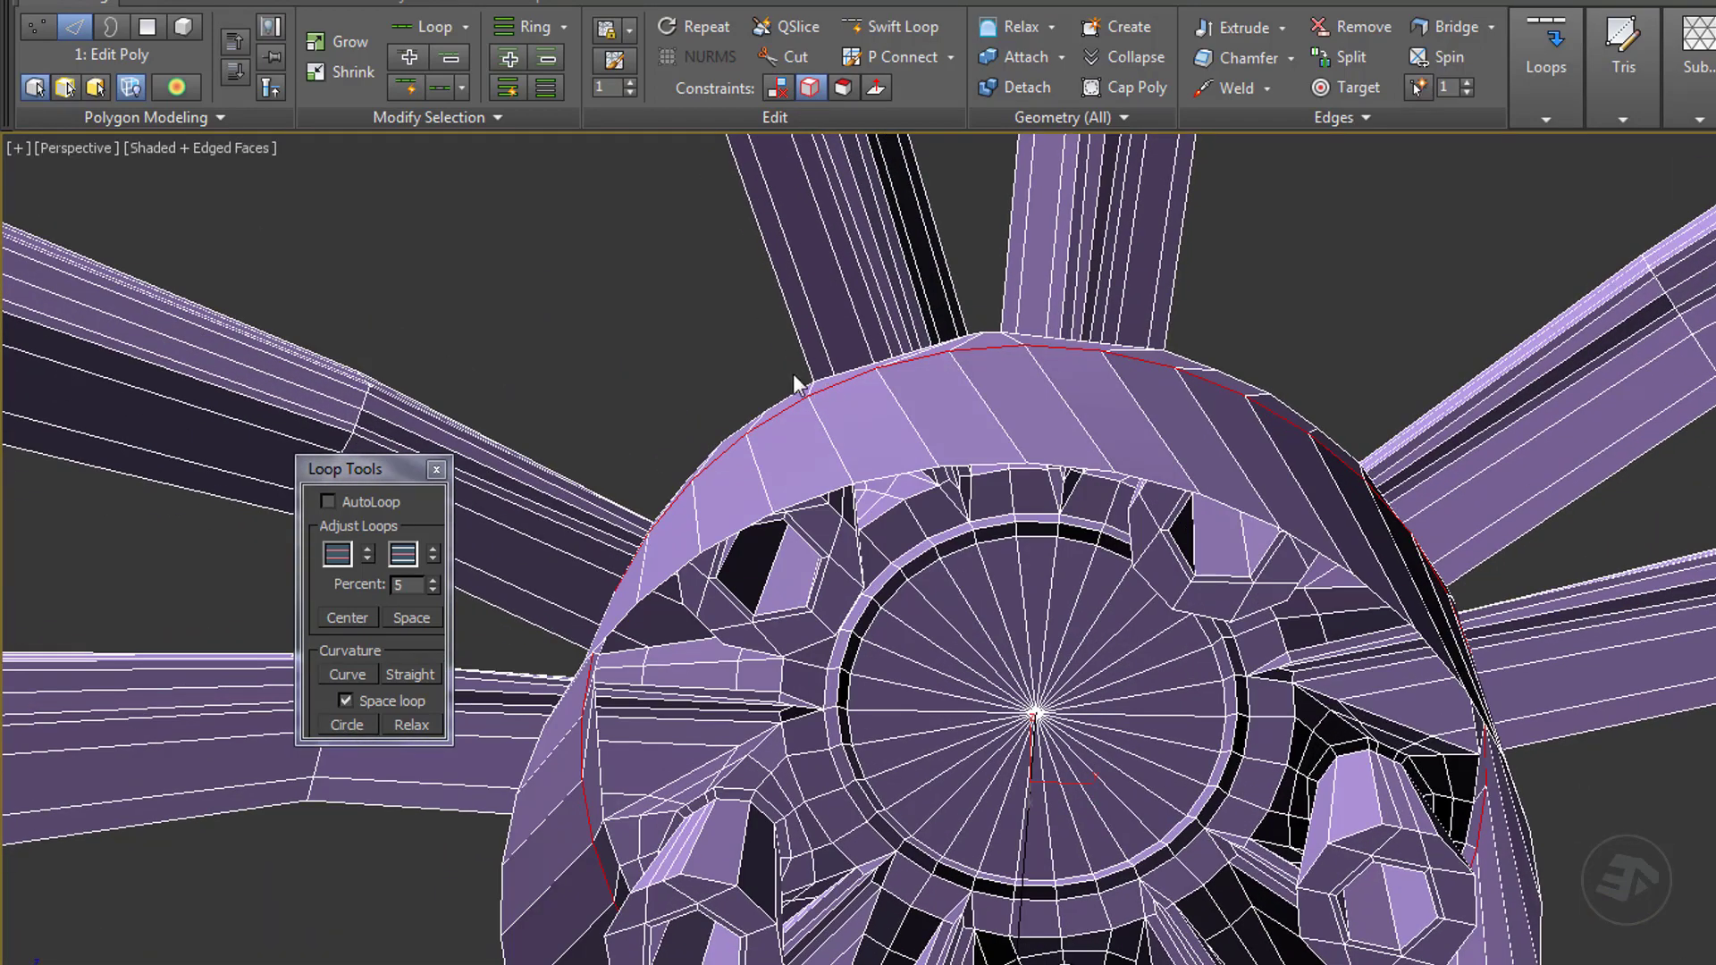
drag(1020, 740, 1043, 742)
mouse_move(947, 527)
alt+middle_down()
mouse_move(945, 566)
mouse_move(1321, 597)
mouse_move(1020, 522)
mouse_move(996, 549)
mouse_move(958, 535)
alt+middle_up()
click(436, 469)
key(ctrl+q)
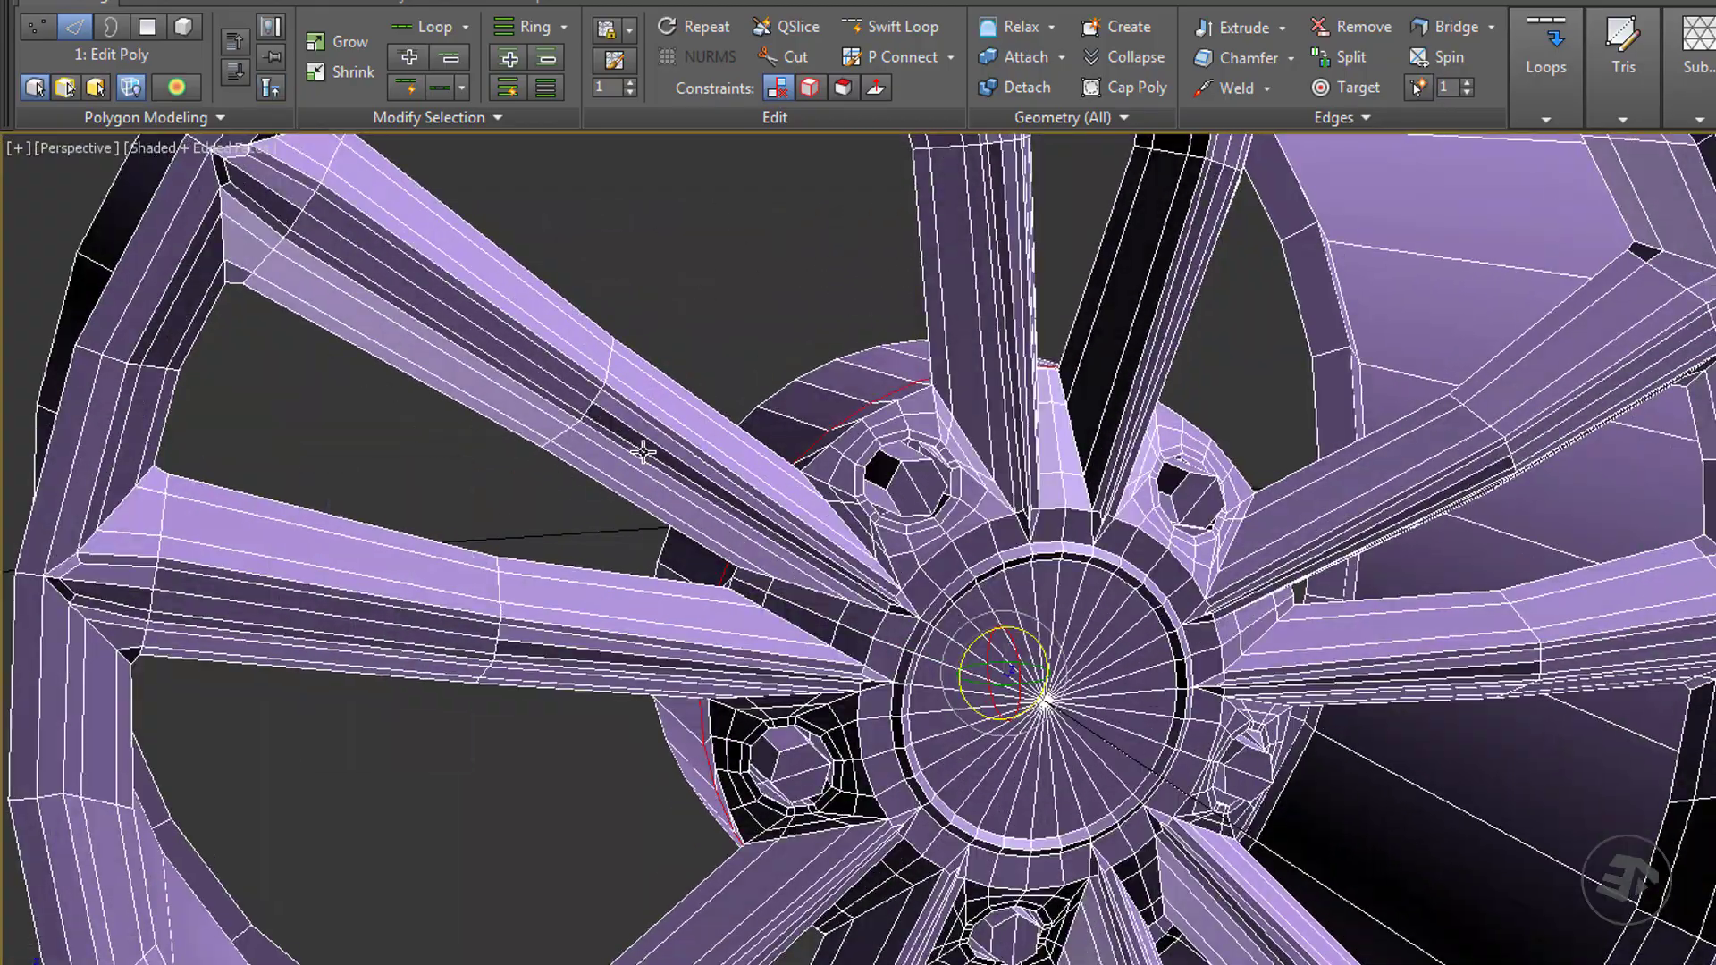
Add the open border loop of the hub barrel to the selection and scale both loops up slightly.
ctrl+double_click(817, 368)
drag(958, 640, 955, 623)
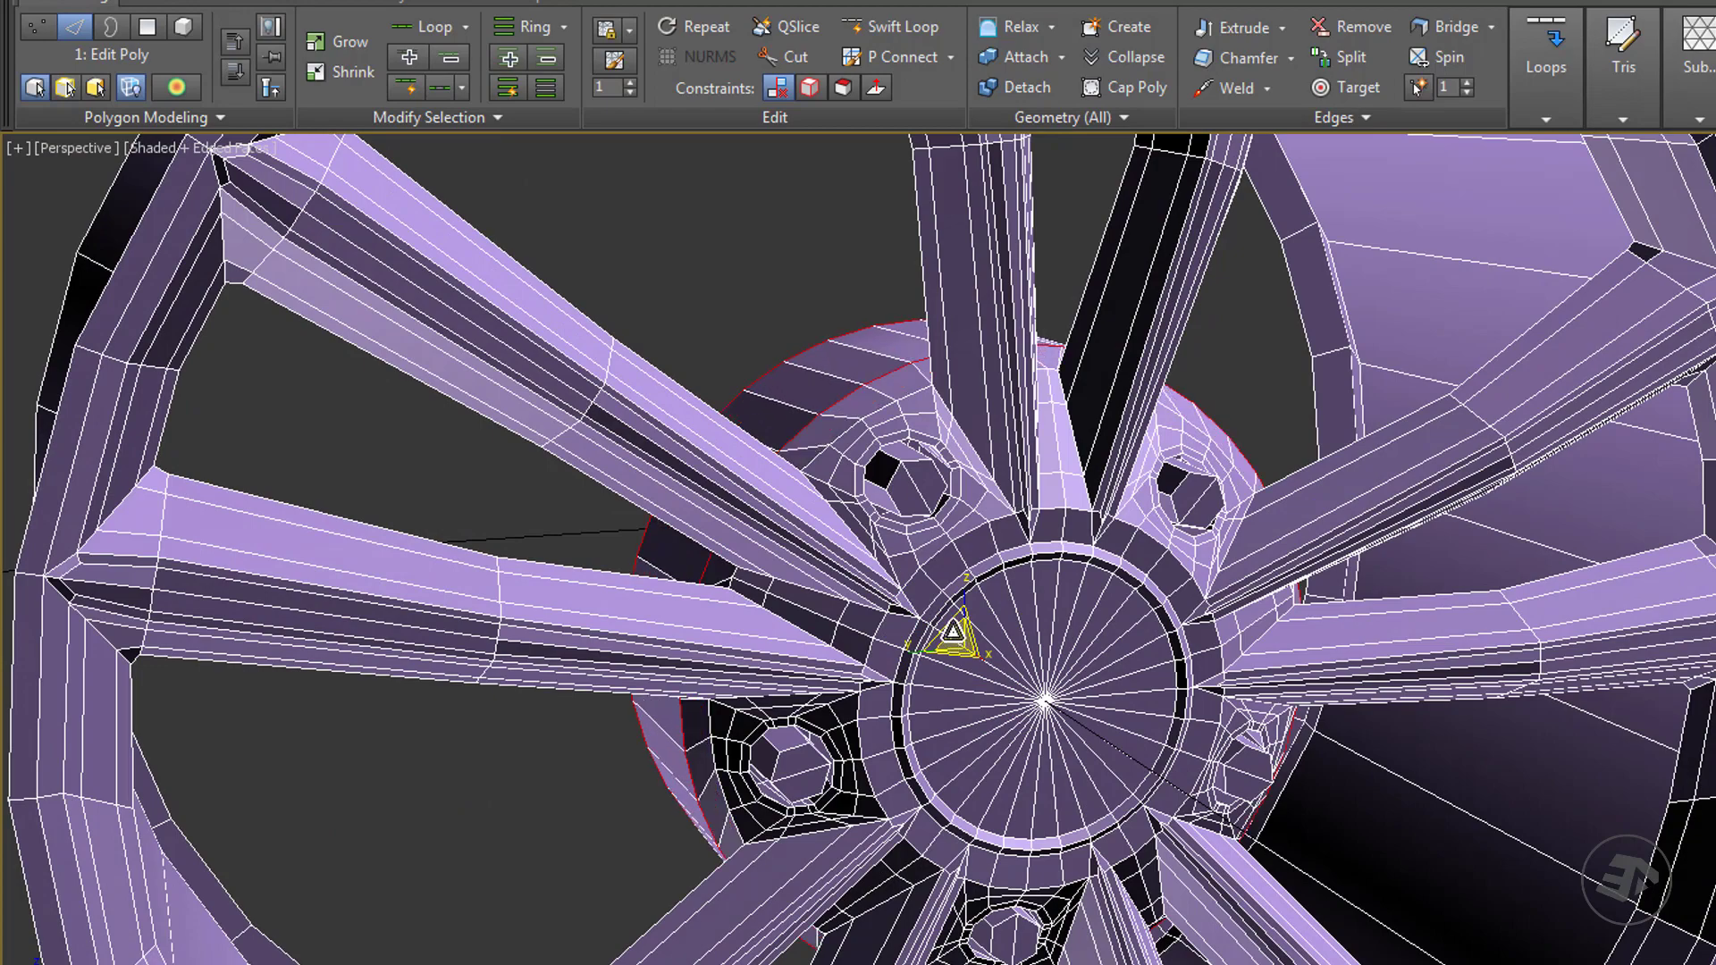
alt+middle_drag(954, 624, 854, 616)
Check the transform gizmo size in the gizmo preferences and accept the settings.
click(1076, 2)
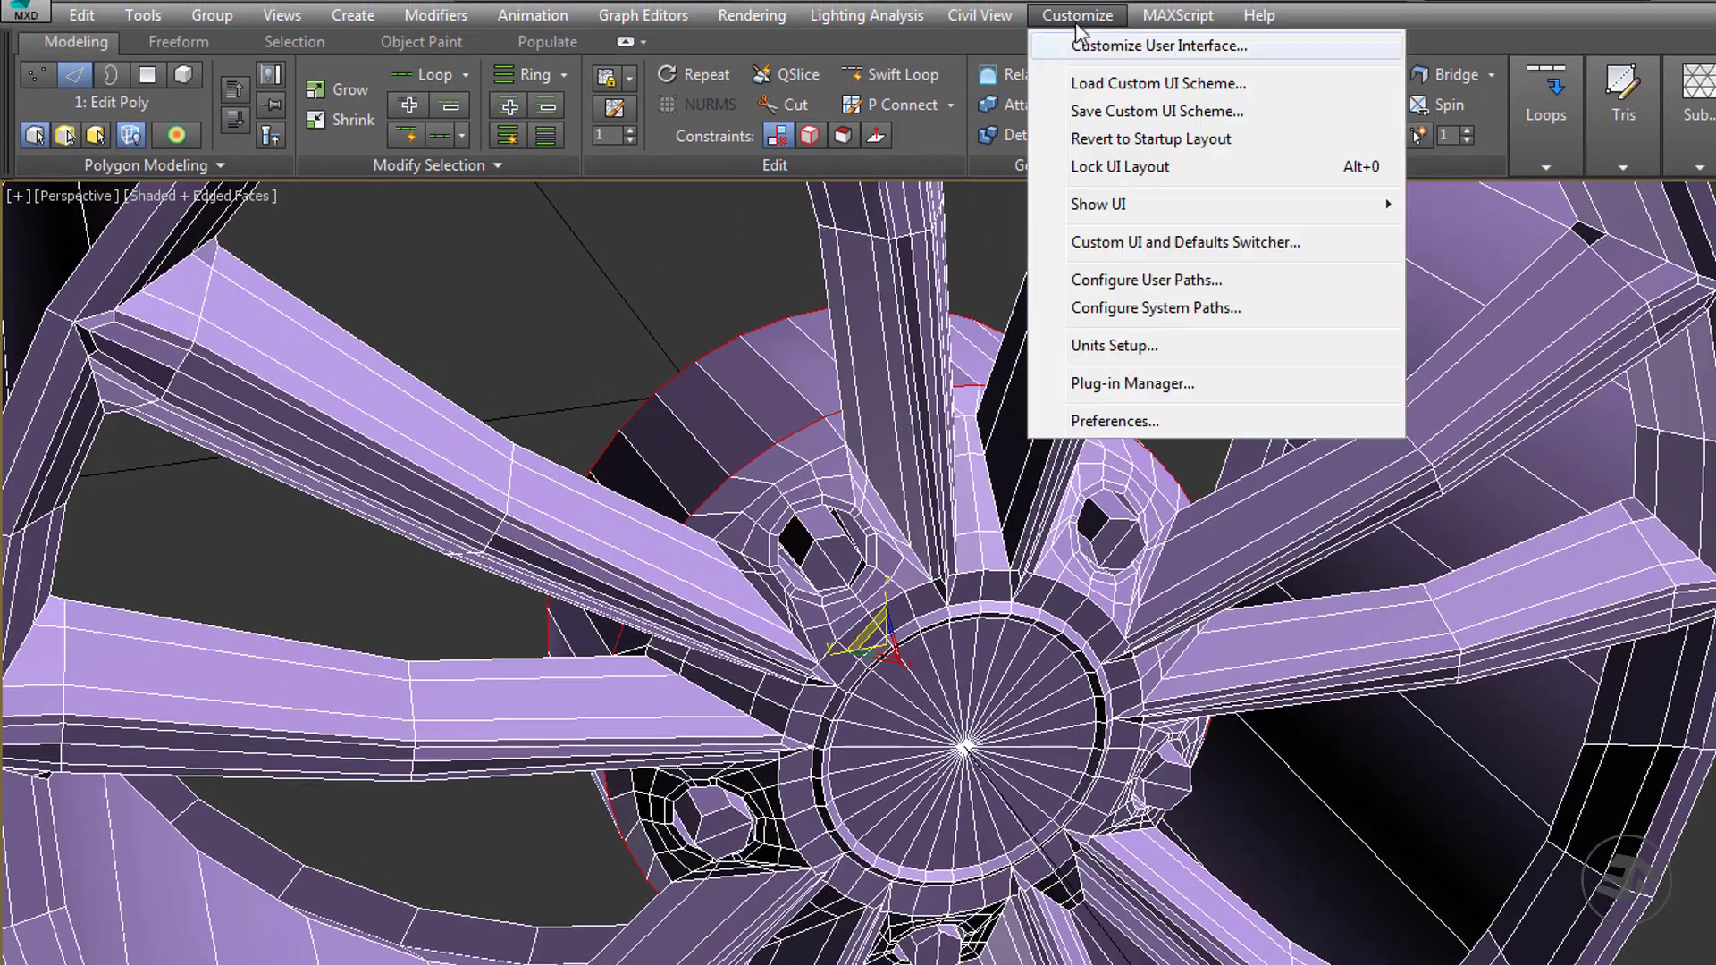
click(1117, 400)
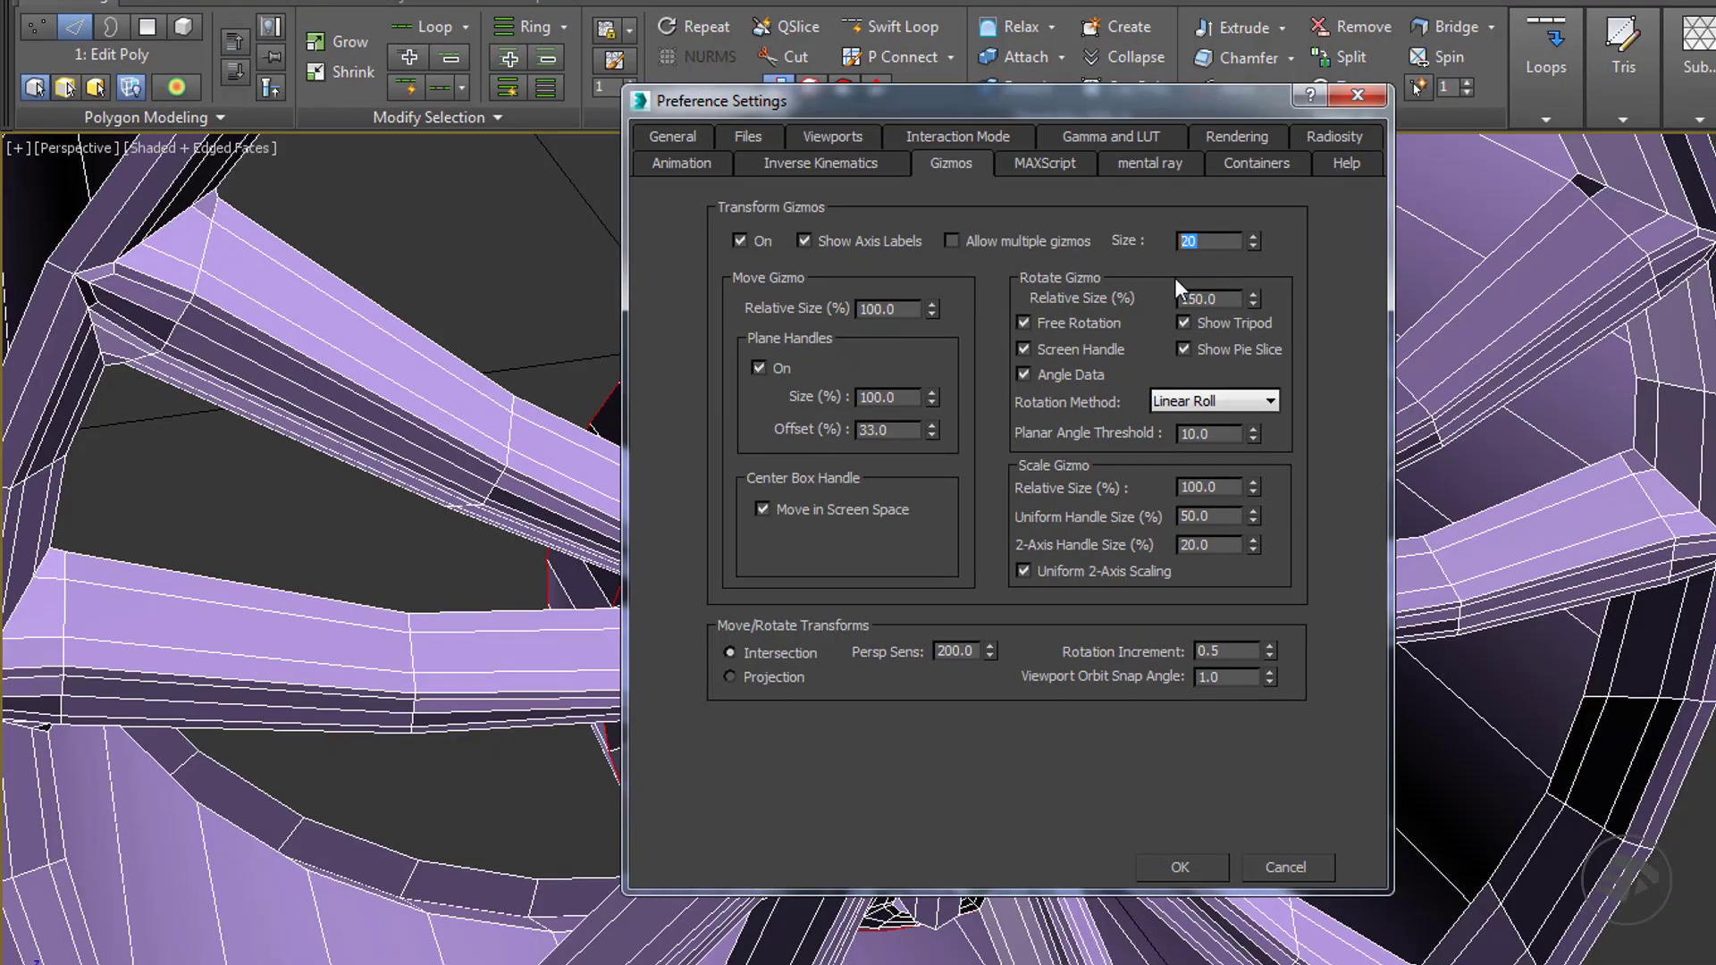
click(1181, 914)
Select the inner edge run of the rim lip between the lower spokes.
alt+middle_drag(970, 648, 999, 609)
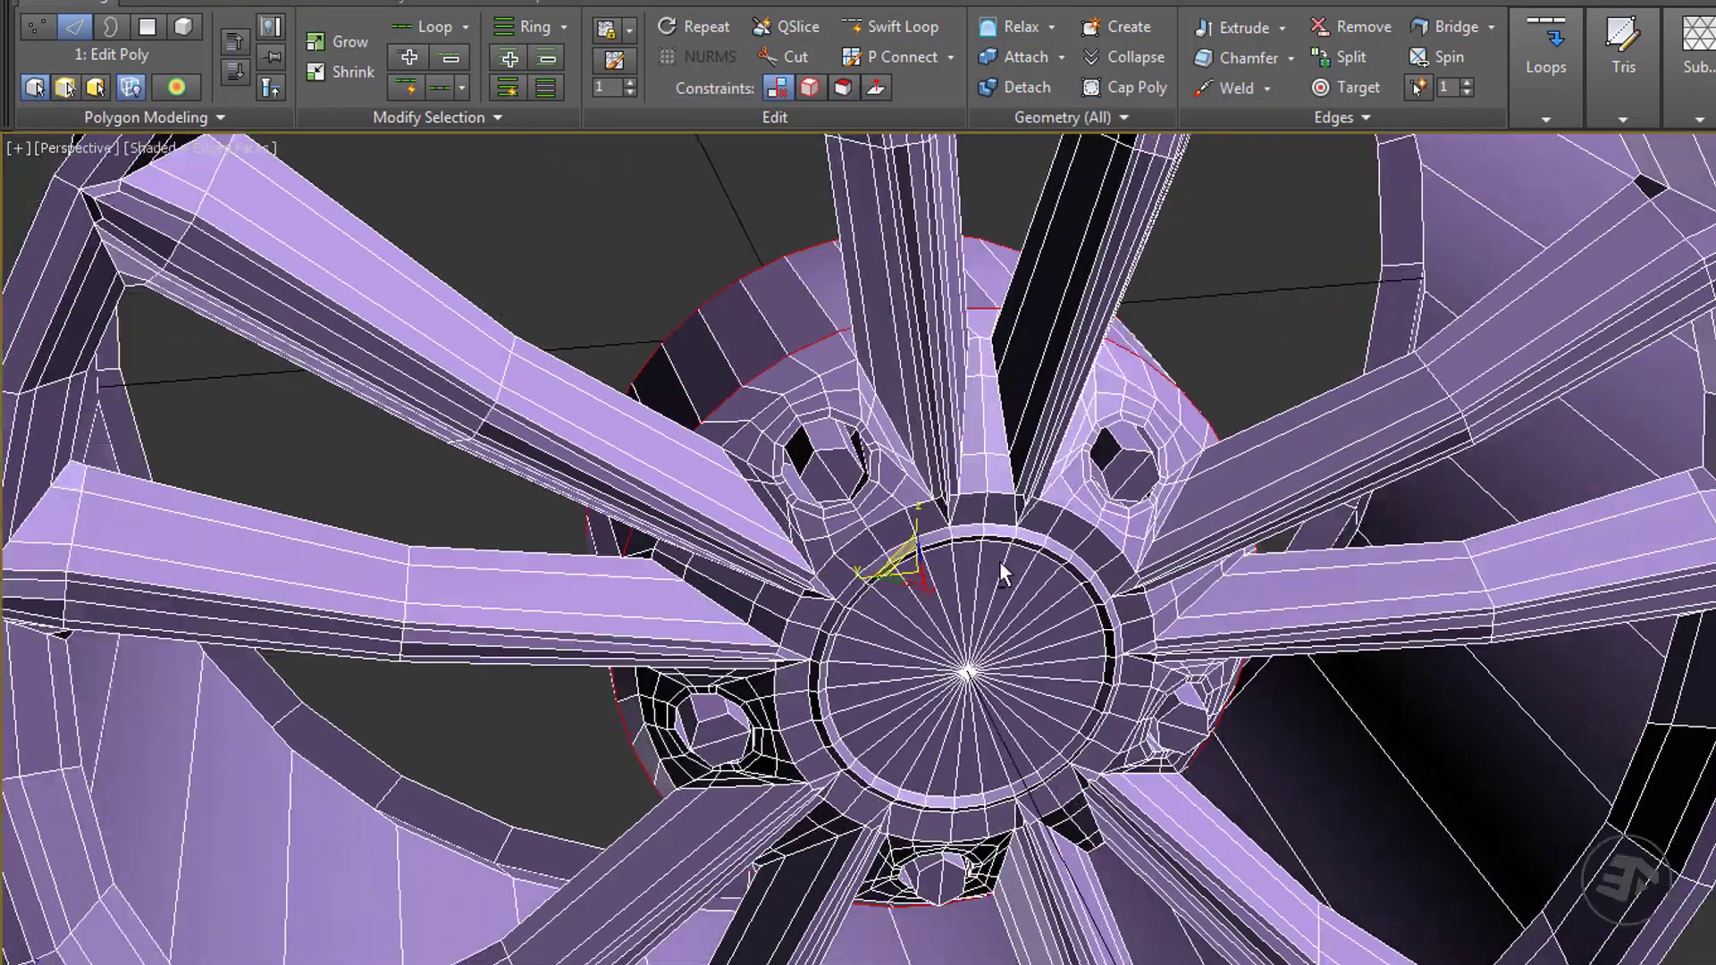
scroll(999, 563, down, 4)
alt+middle_drag(727, 584, 842, 622)
alt+middle_drag(908, 703, 675, 493)
scroll(957, 809, up, 5)
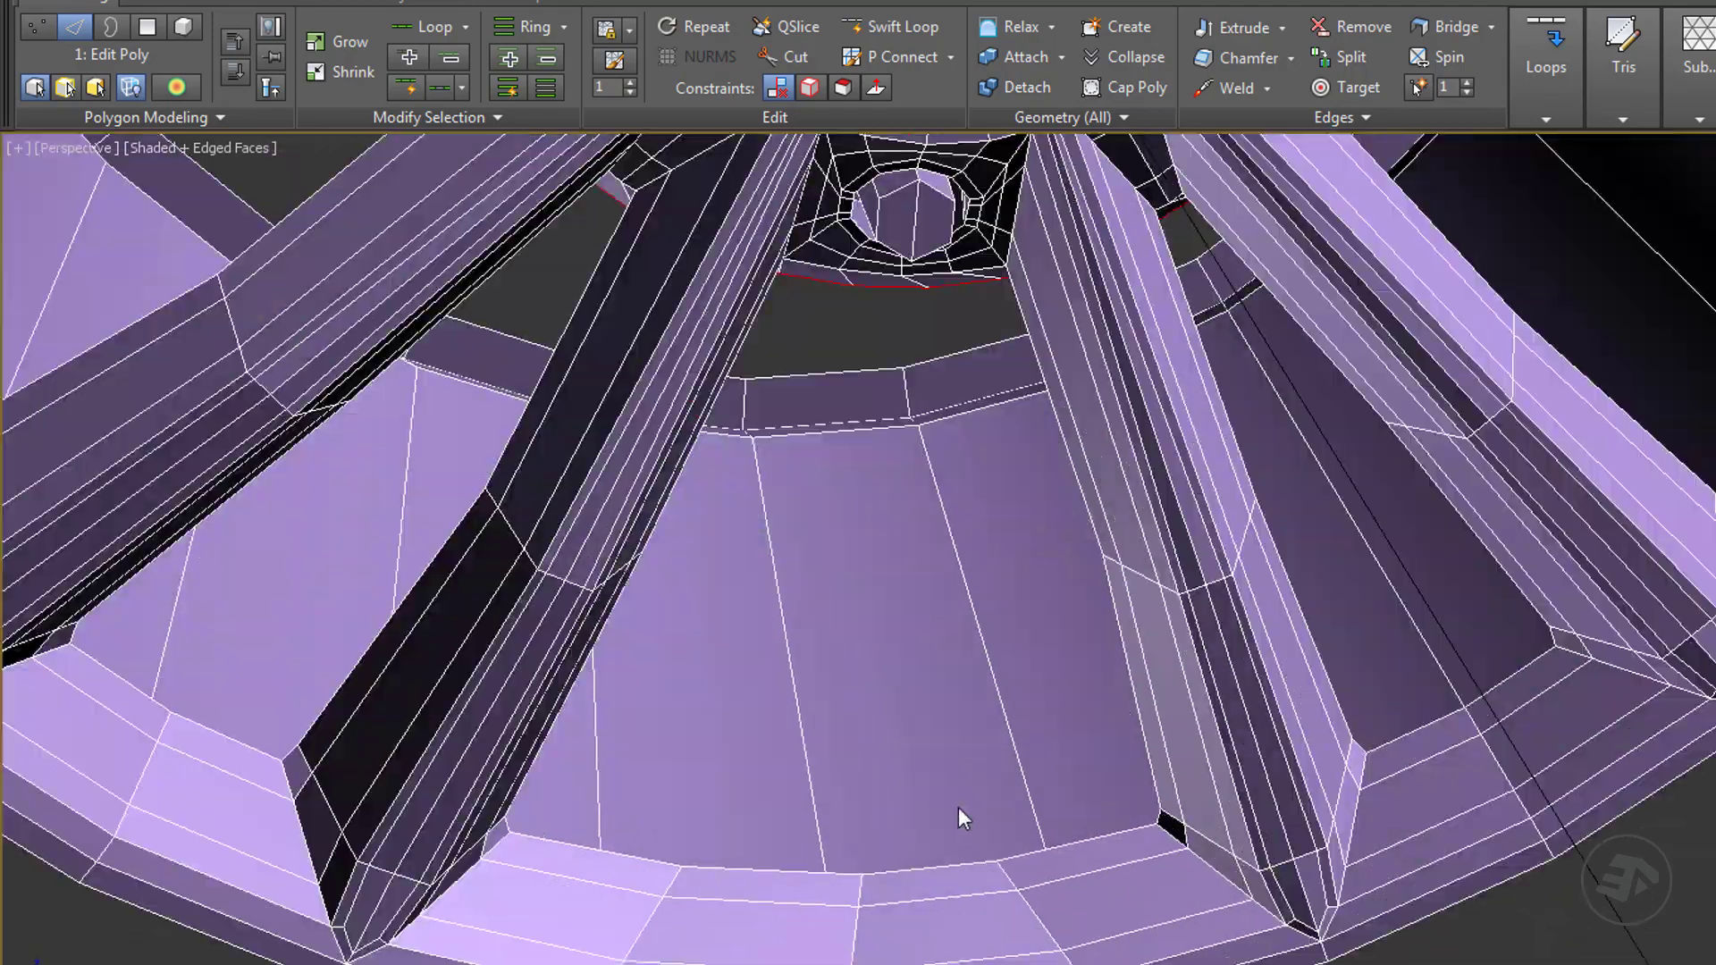
scroll(155, 703, down, 5)
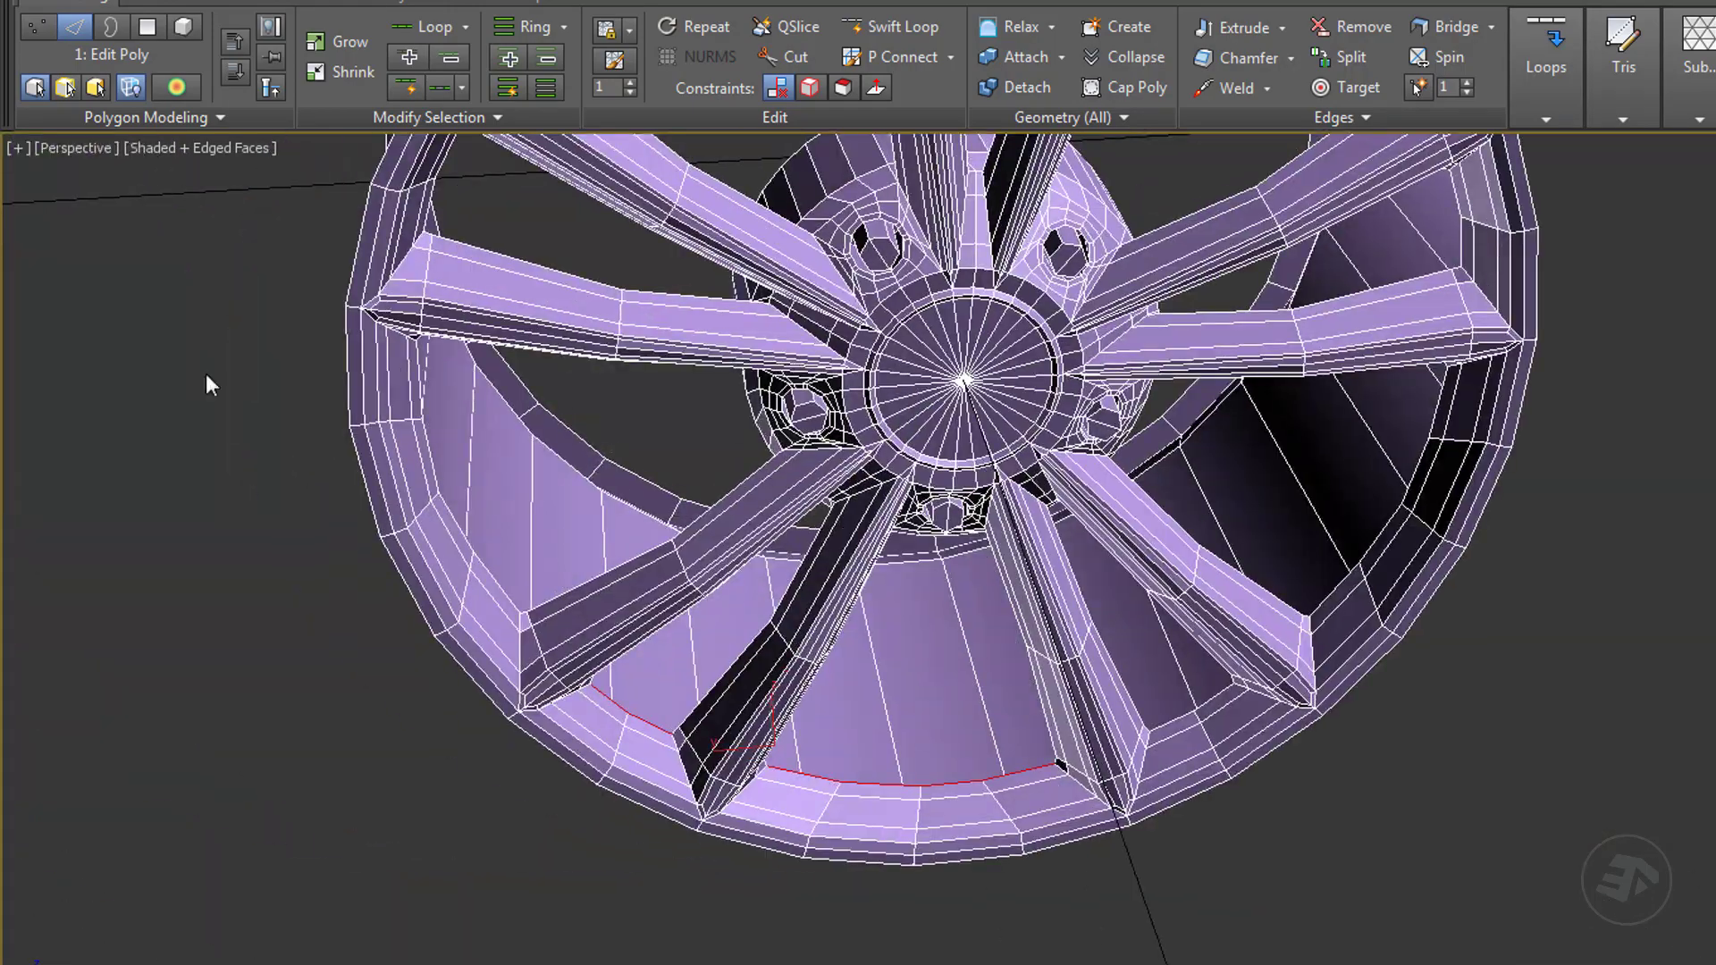
Extend the edge selection around the entire inner lip of the rim behind the spokes.
click(397, 117)
click(395, 169)
alt+middle_drag(962, 693, 967, 636)
ctrl+click(1414, 564)
alt+middle_drag(1333, 696, 883, 724)
click(481, 119)
click(394, 177)
middle_drag(390, 466, 501, 626)
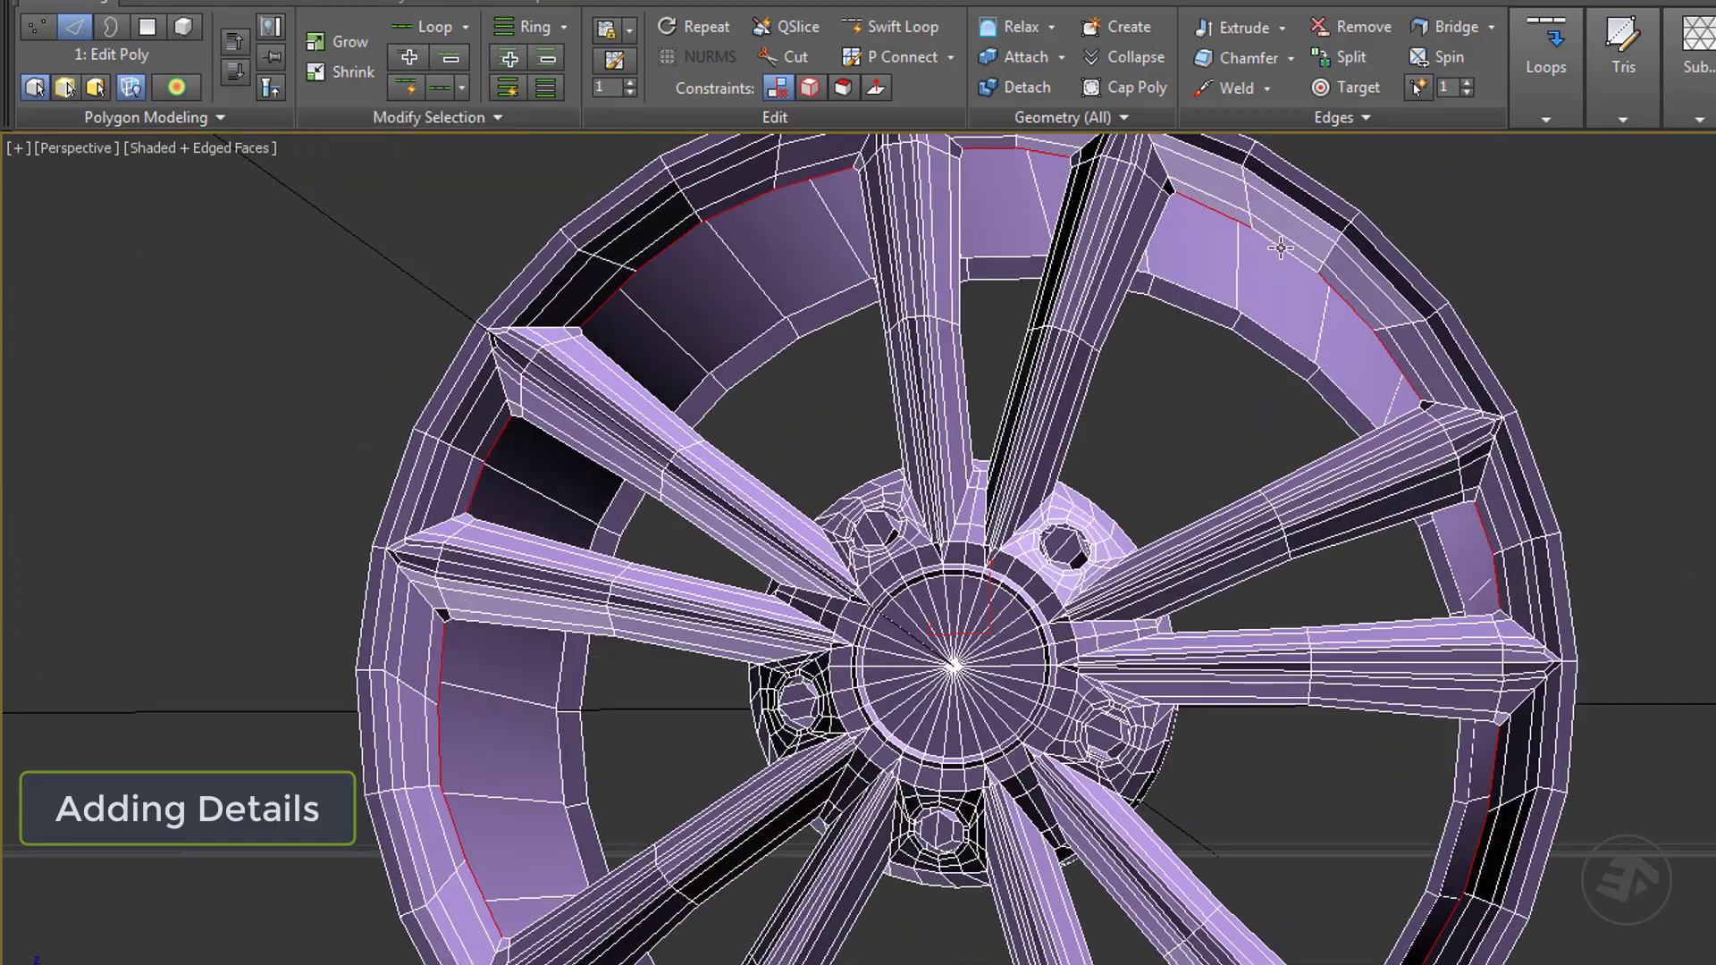
alt+middle_drag(1270, 242, 755, 517)
alt+middle_drag(880, 541, 830, 579)
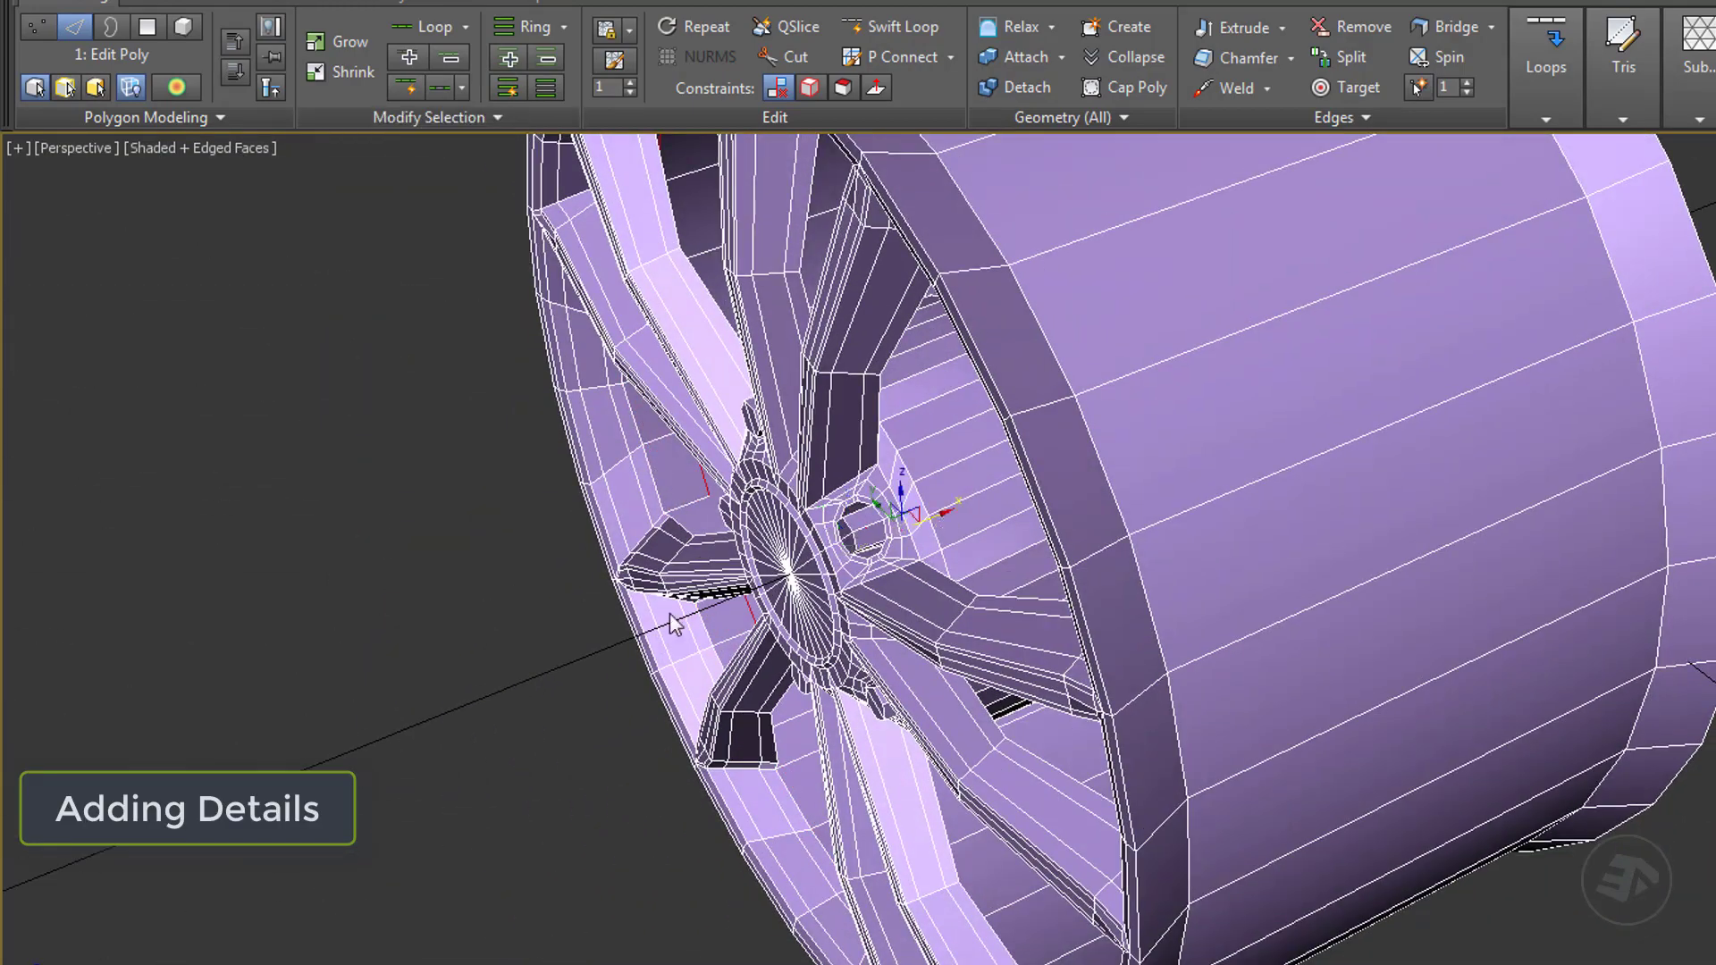
alt+middle_drag(672, 623, 1115, 501)
scroll(1231, 634, up, 3)
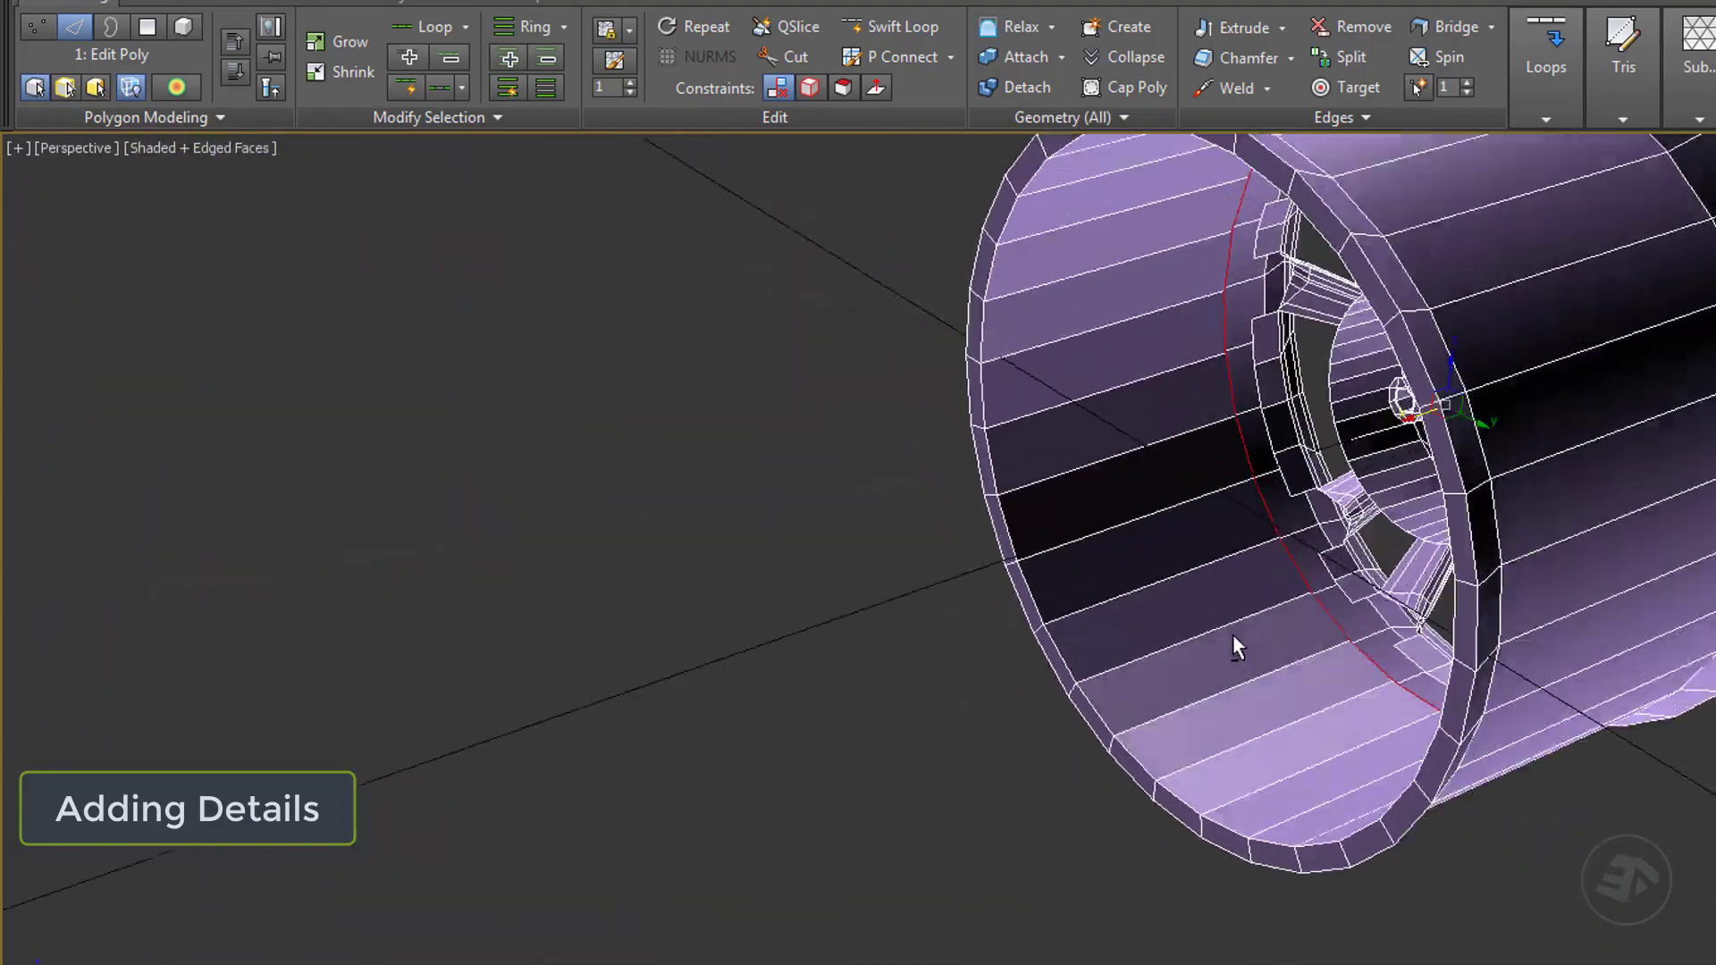
Target-weld the loose inner lip vertices between the two lower spokes onto the new barrel edge loop.
alt+middle_drag(1231, 634, 1260, 625)
scroll(1275, 456, up, 4)
alt+middle_drag(1275, 455, 1200, 591)
key(1)
scroll(936, 565, down, 4)
alt+middle_drag(937, 565, 970, 648)
key(alt+s)
scroll(817, 617, up, 4)
click(818, 615)
right_click(849, 572)
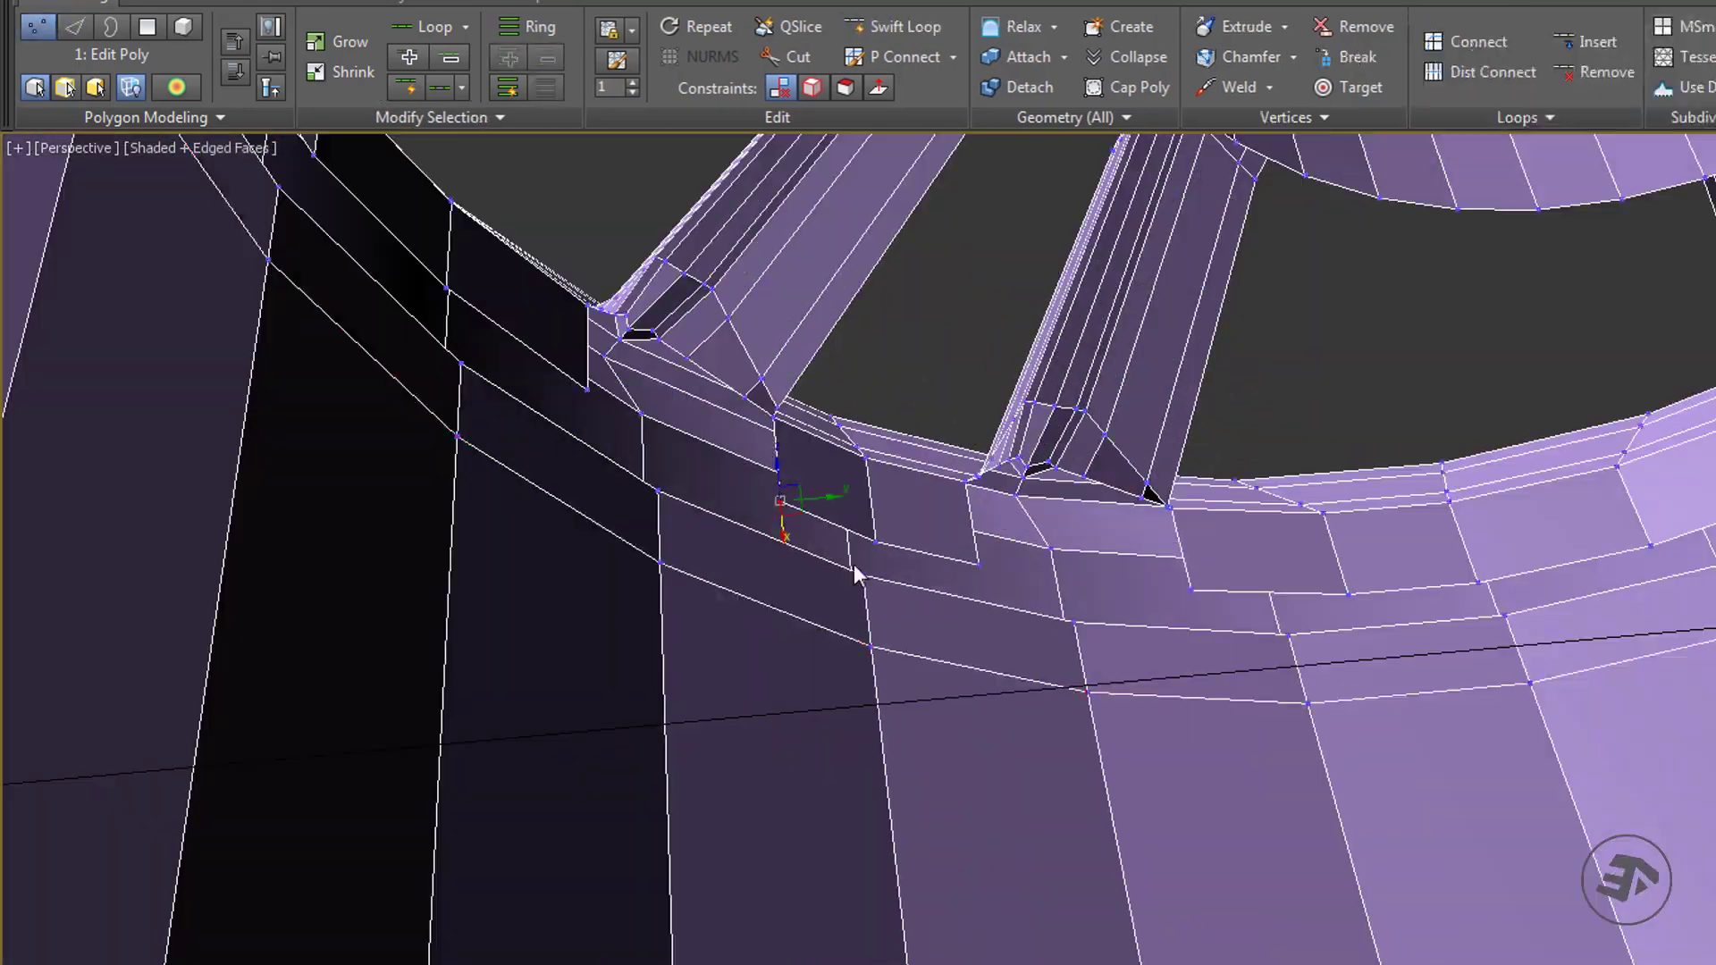
alt+middle_drag(854, 565, 768, 529)
right_click(863, 537)
click(850, 712)
click(868, 572)
click(849, 603)
click(1053, 724)
Weld the remaining loose lip vertices around the neighbouring lower spoke onto the adjacent barrel loop vertices.
click(780, 502)
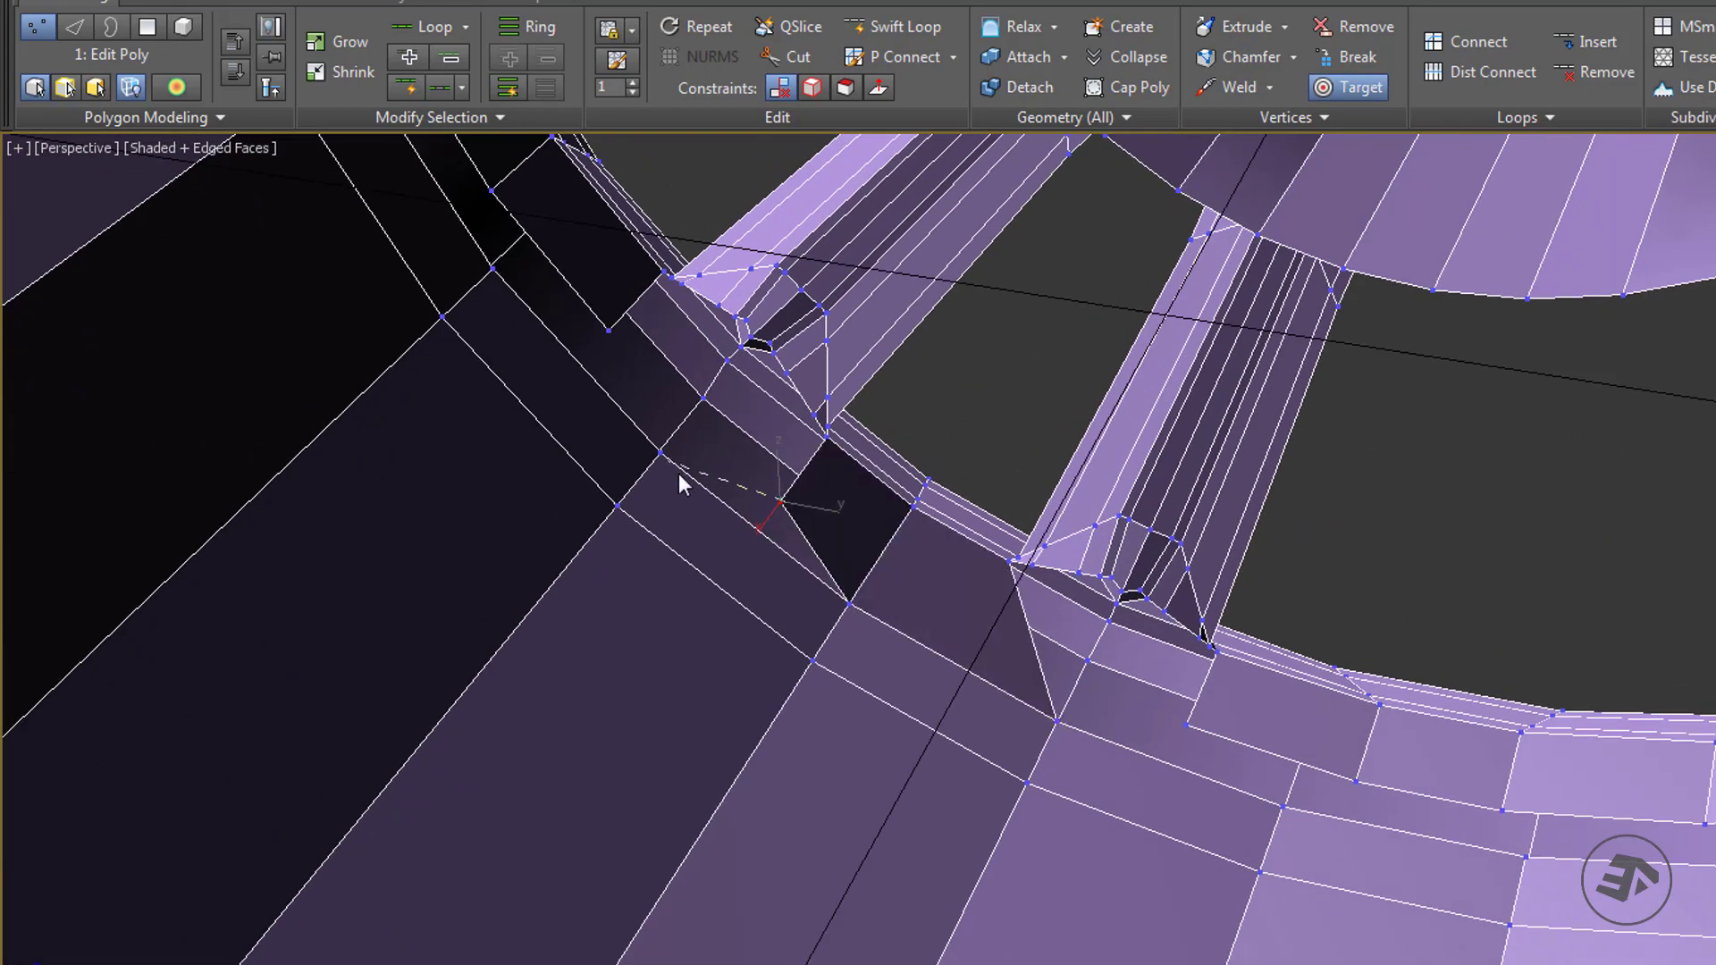
click(659, 453)
click(608, 331)
click(659, 453)
middle_drag(531, 421, 576, 601)
click(550, 421)
click(550, 501)
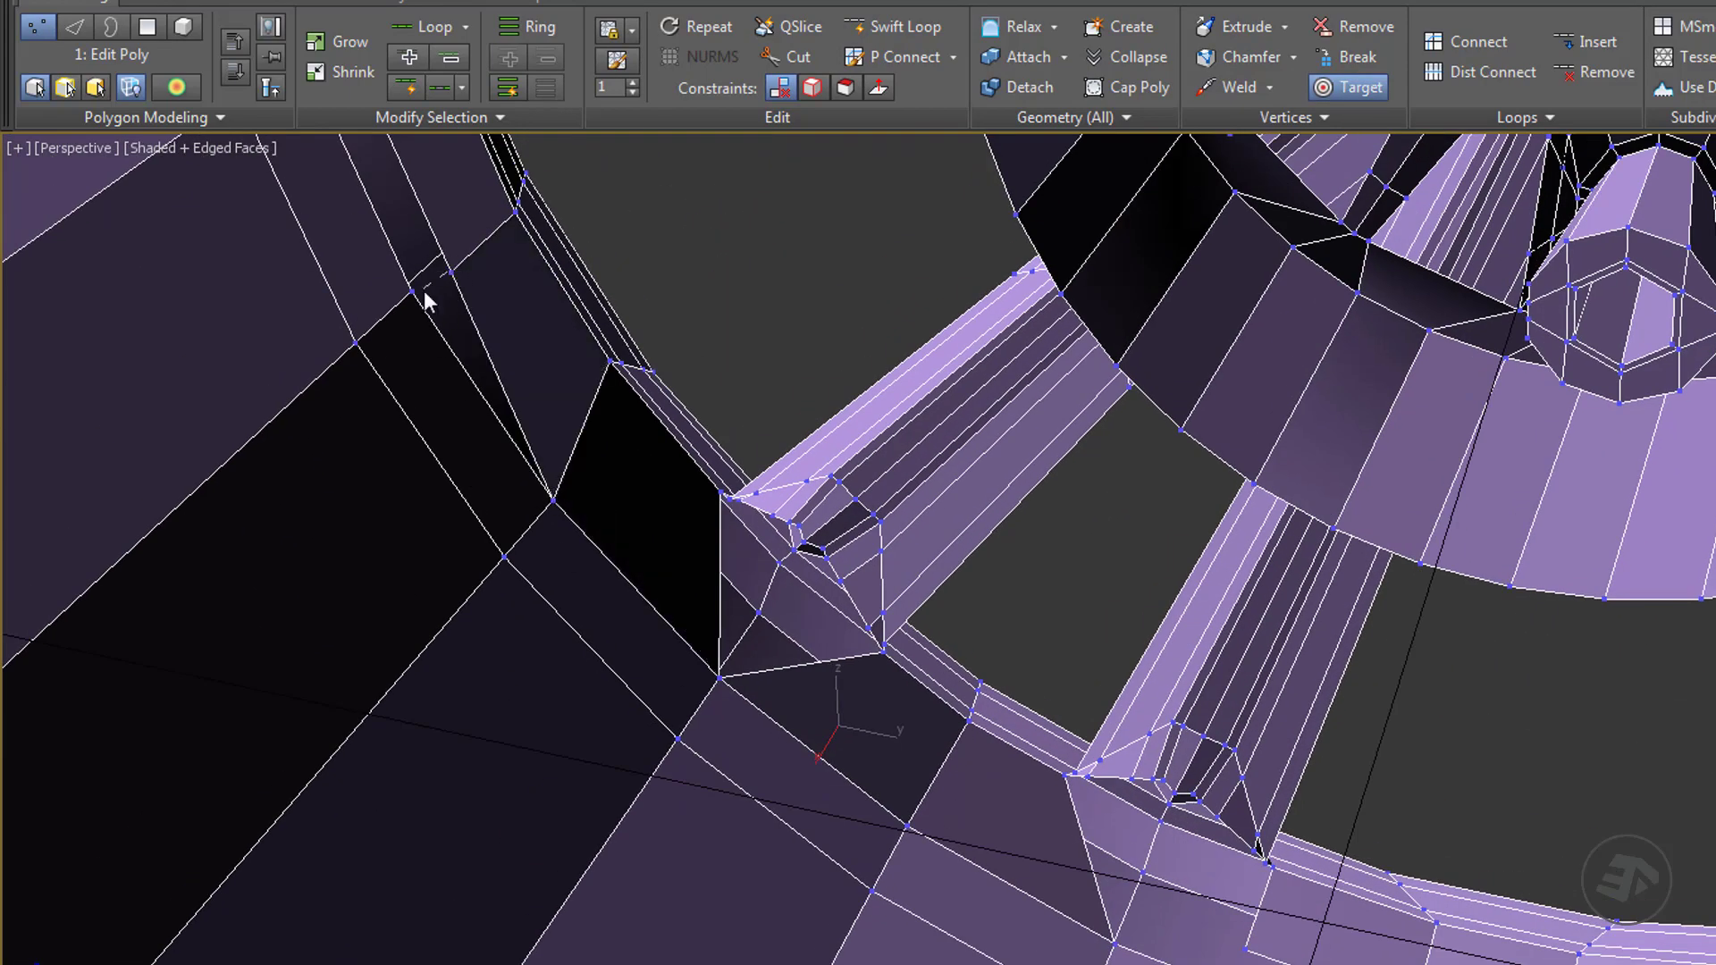
click(413, 291)
Continue target-welding the lip vertices onto the barrel loop along the side spoke ends.
scroll(420, 299, down, 4)
alt+middle_drag(423, 308, 506, 480)
scroll(536, 501, up, 4)
click(581, 525)
click(545, 493)
click(564, 415)
click(525, 345)
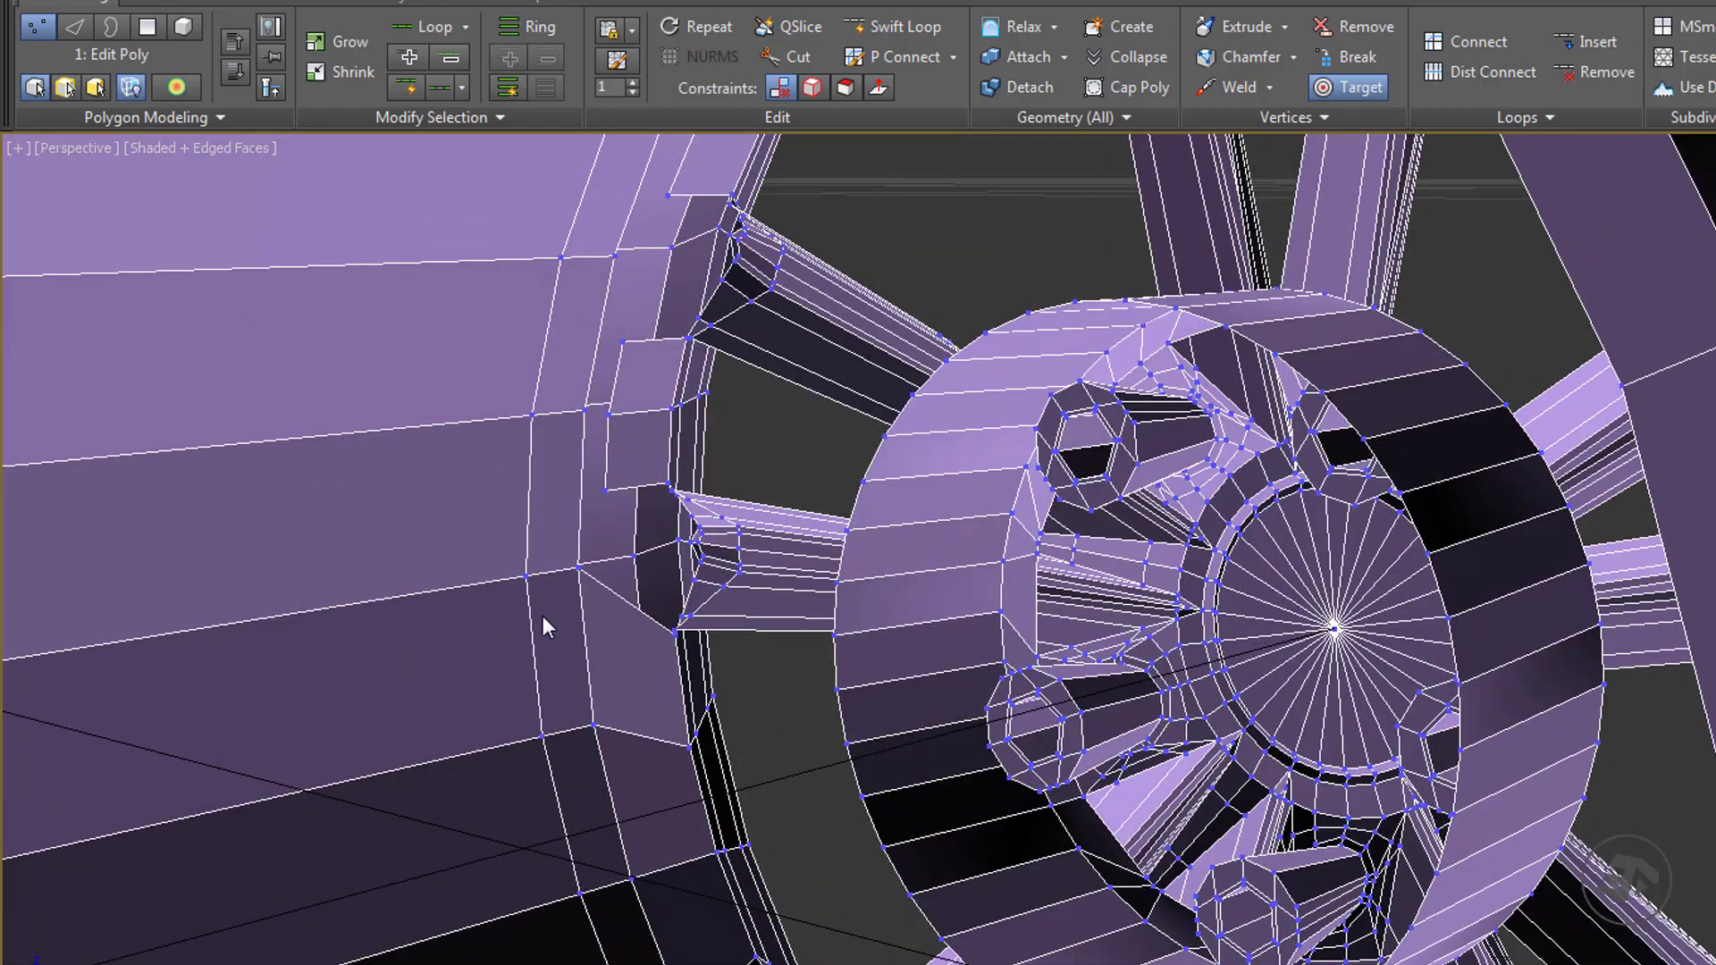
click(608, 414)
click(585, 409)
click(579, 565)
Target-weld the lip vertices above the side spokes to the matching barrel loop vertices.
middle_drag(586, 464, 584, 645)
click(619, 518)
click(613, 431)
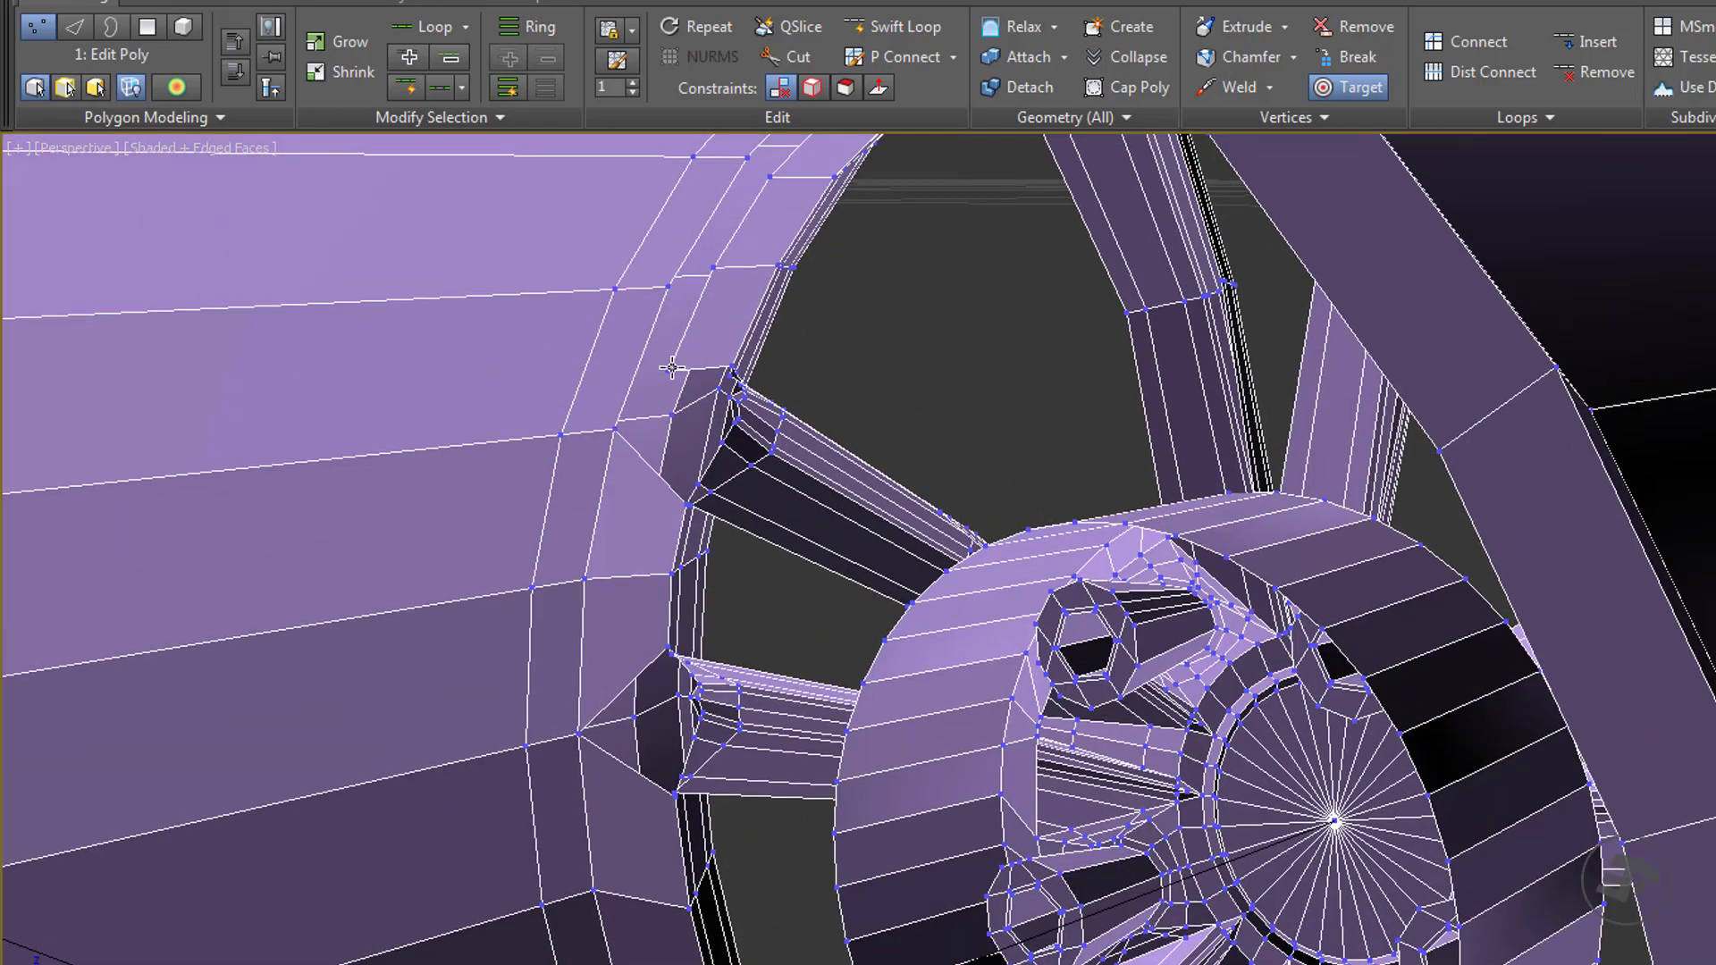
click(668, 368)
click(613, 430)
alt+middle_drag(615, 438, 690, 527)
click(862, 326)
click(872, 277)
Merge the loose lip vertices around the upper pair of spokes into the barrel loop with Target Weld.
alt+middle_drag(869, 295, 884, 510)
click(921, 533)
click(966, 464)
click(1030, 459)
click(966, 463)
click(1033, 448)
click(1023, 417)
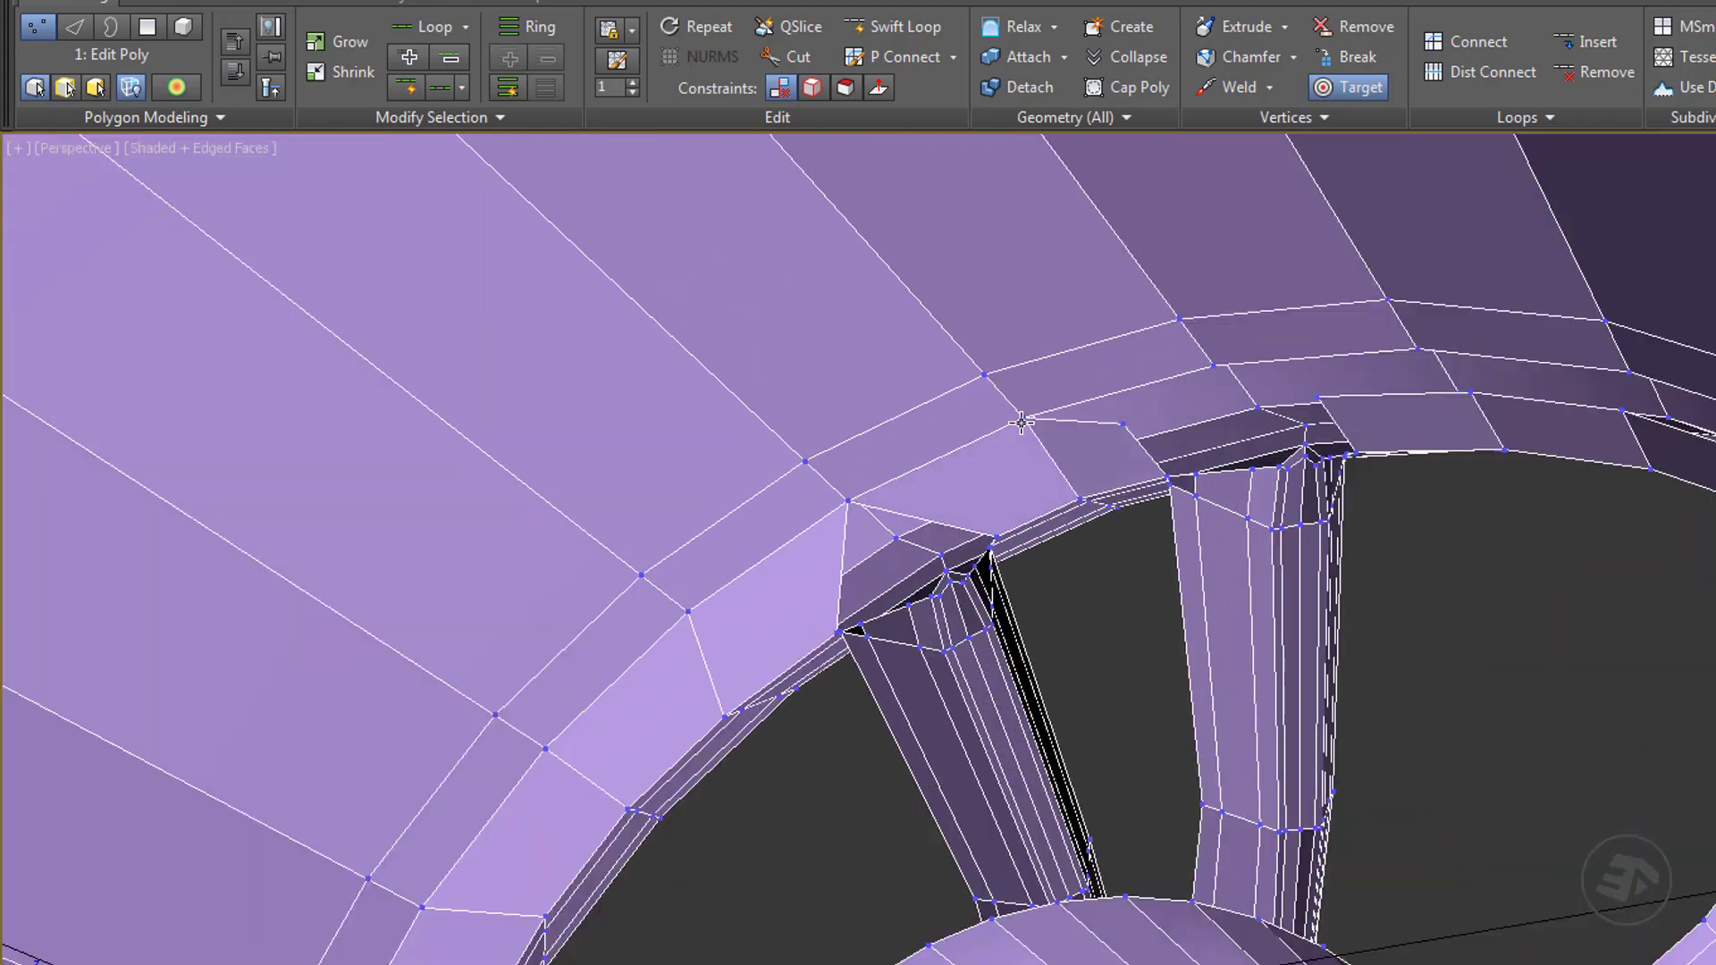
click(1122, 425)
click(1213, 364)
click(1317, 398)
click(1213, 364)
click(1470, 393)
click(1417, 349)
Target-weld the stepped lip vertices onto the barrel loop on the far side beyond the upper spokes.
alt+middle_drag(1380, 366, 1278, 494)
click(1310, 582)
click(1391, 635)
middle_drag(1391, 636, 1192, 272)
click(1254, 547)
click(1243, 456)
click(1252, 454)
click(1275, 438)
click(1275, 525)
click(1313, 705)
click(1332, 612)
Target-weld the lip vertices beside the far-side lower spokes onto the barrel loop.
scroll(1322, 631, down, 4)
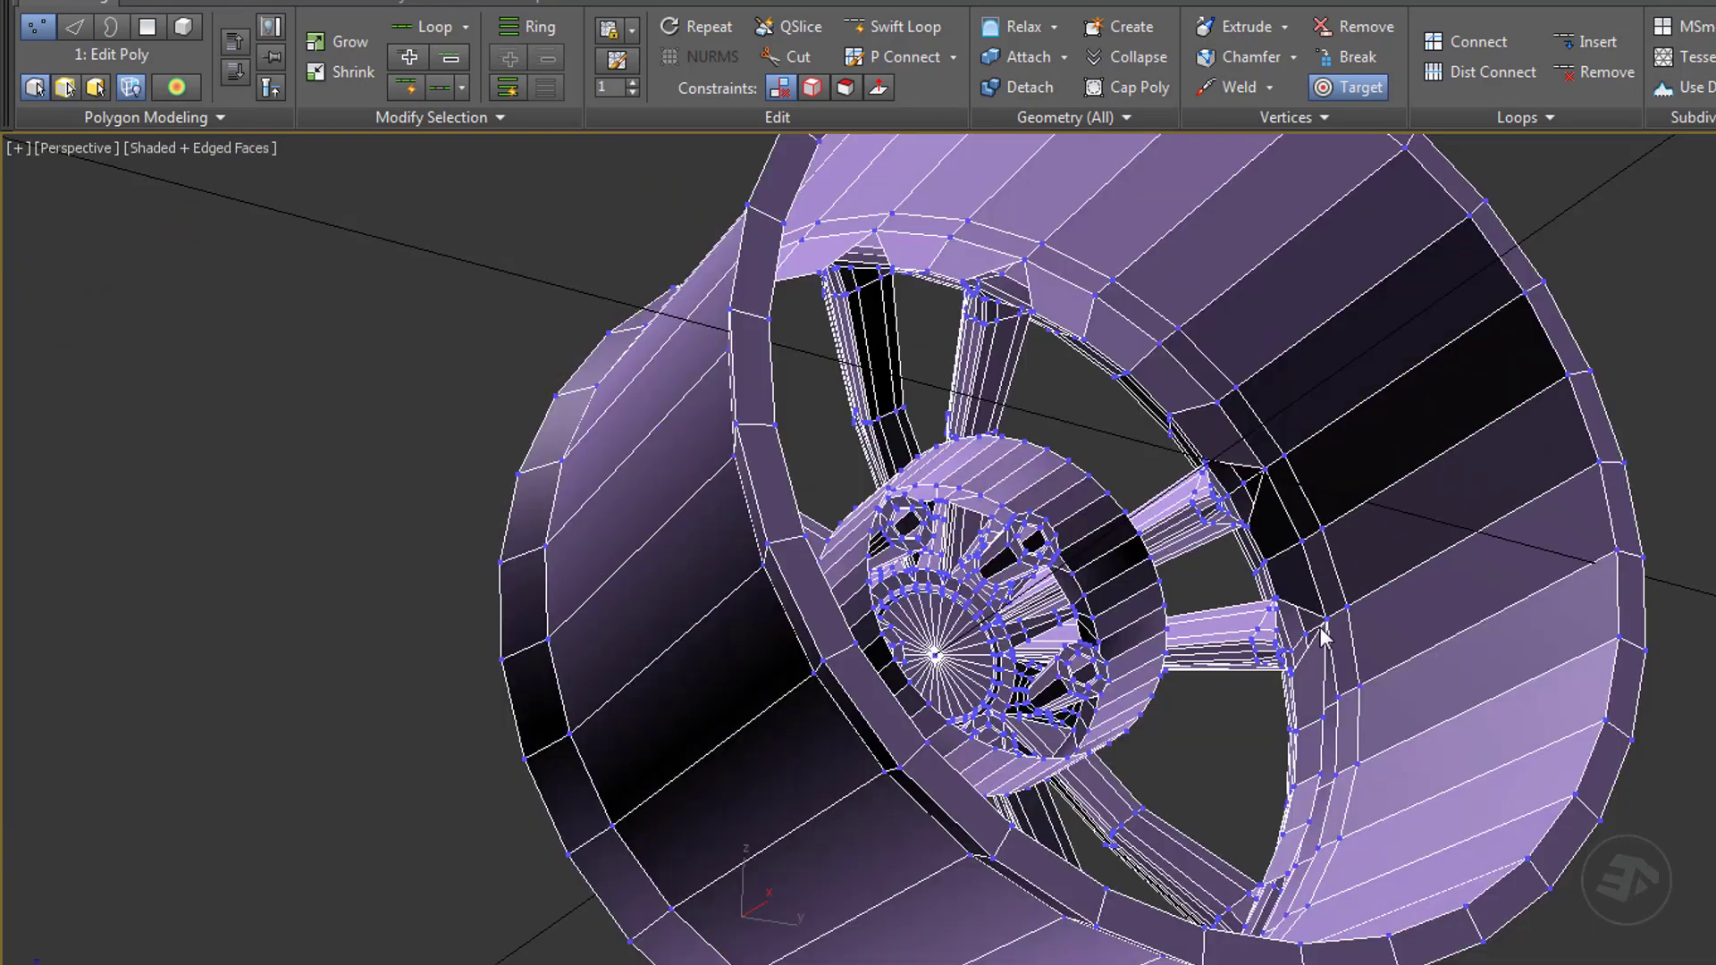
alt+middle_drag(1322, 631, 1295, 616)
scroll(1295, 617, up, 4)
click(1295, 617)
middle_drag(1286, 760, 1217, 565)
middle_drag(1220, 660, 1157, 517)
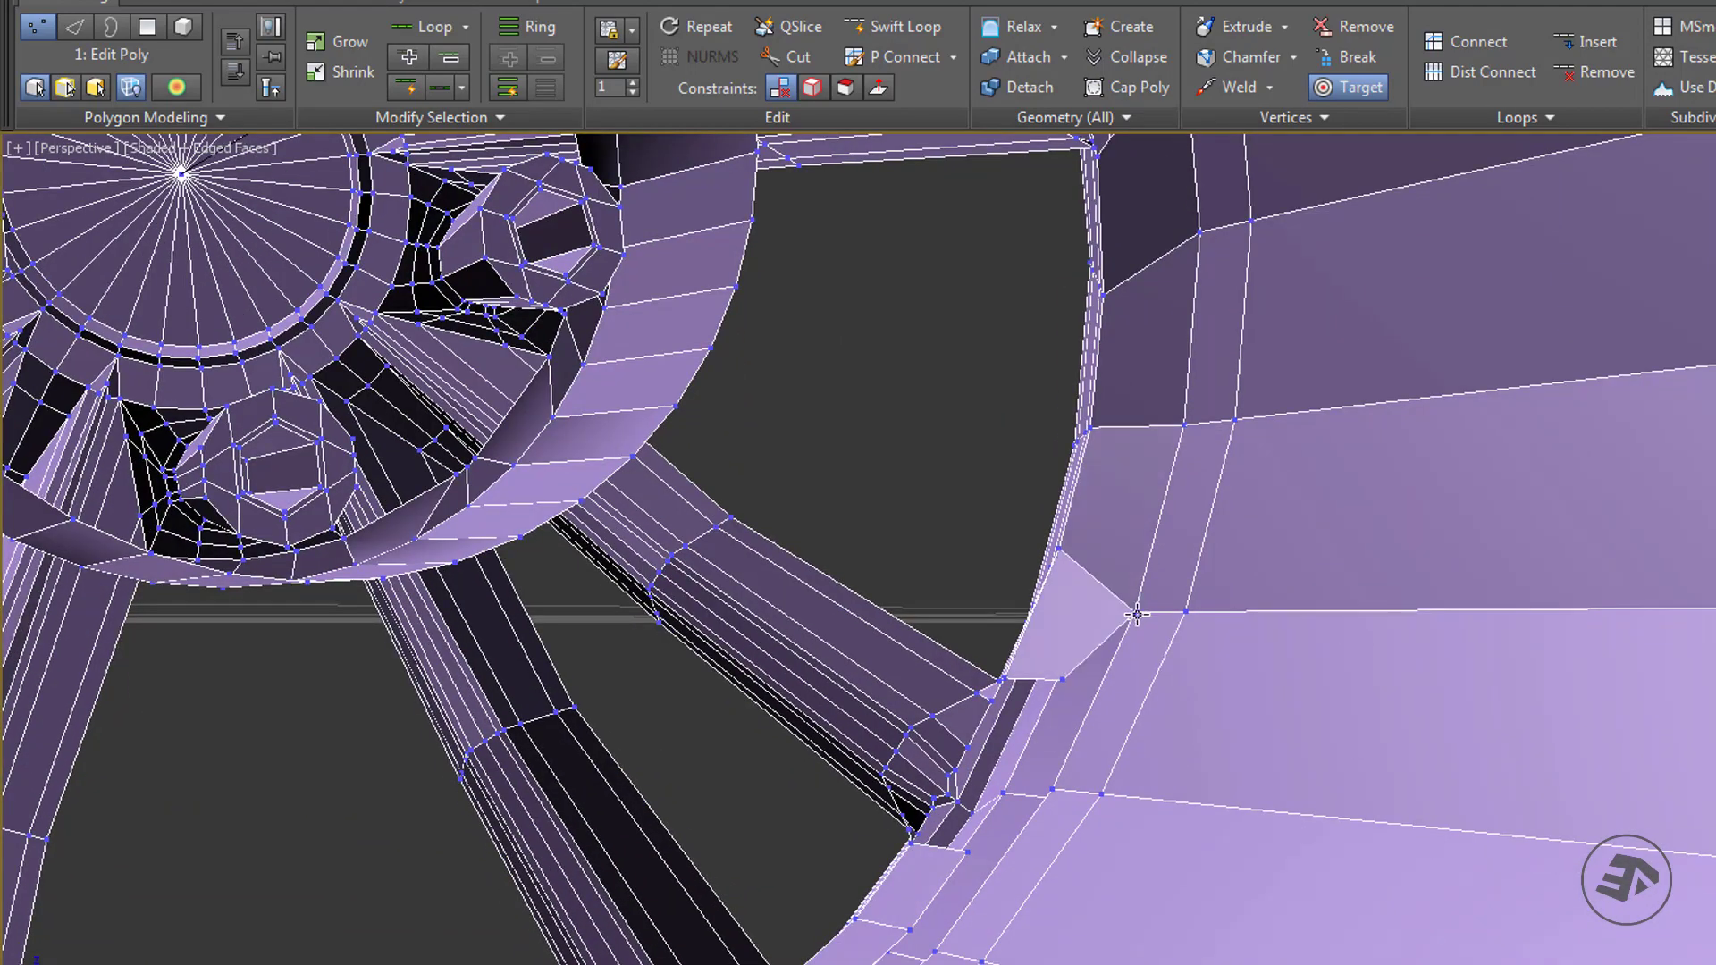
scroll(1015, 660, up, 3)
scroll(958, 434, up, 3)
click(913, 523)
click(938, 544)
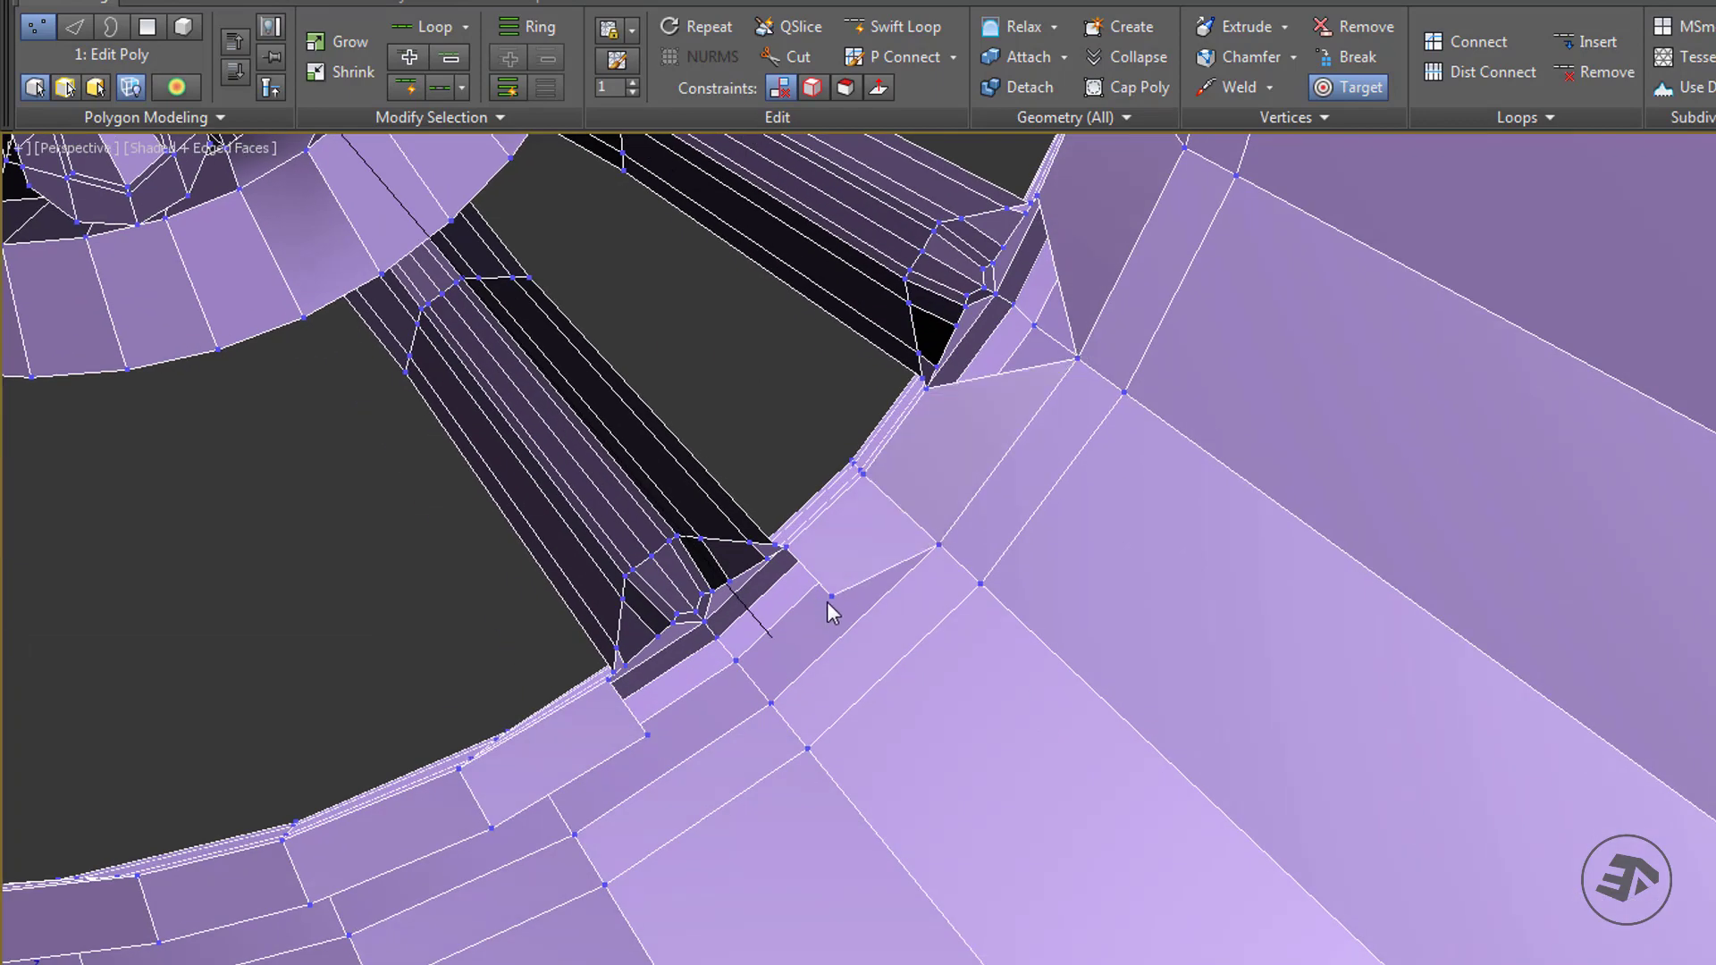
click(830, 596)
click(770, 703)
click(771, 705)
Weld the last loose vertices along the bottom of the rim lip onto the barrel loop.
middle_drag(770, 706, 993, 424)
click(700, 525)
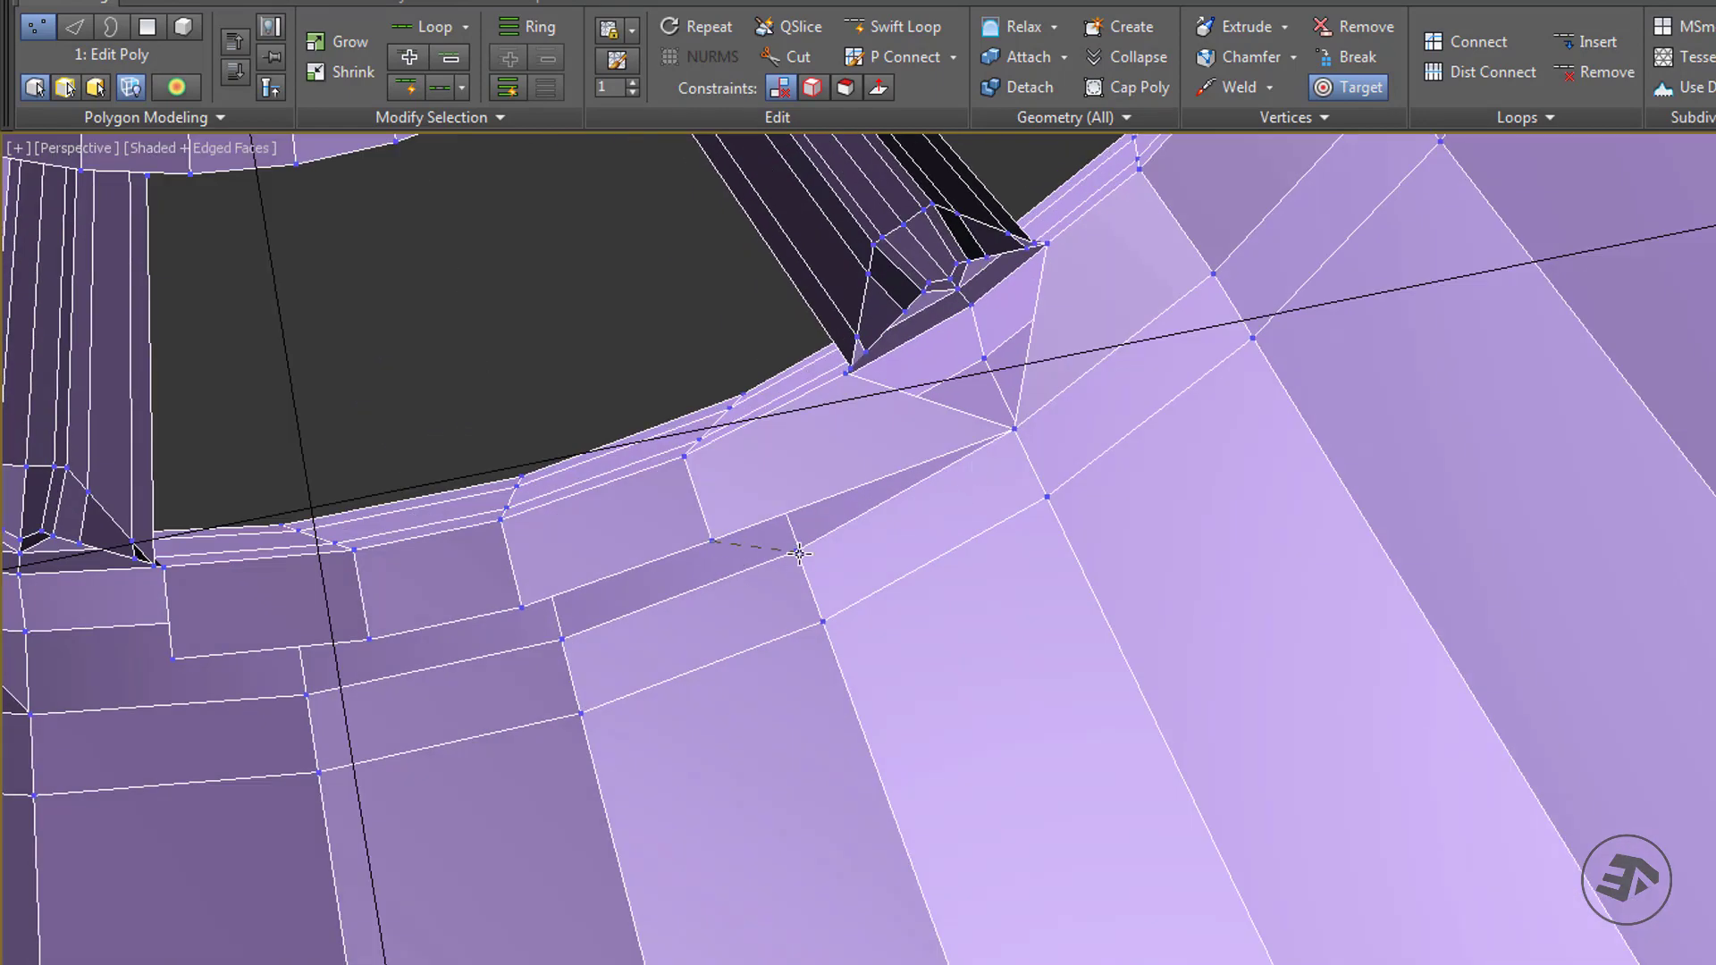
click(798, 554)
middle_drag(798, 554, 1104, 438)
click(833, 491)
click(871, 527)
click(685, 524)
click(622, 579)
click(497, 540)
click(359, 593)
Bridge the opposite open edges on the back of a lower spoke to start closing it.
middle_drag(359, 593, 427, 536)
scroll(808, 531, up, 3)
key(2)
ctrl+click(433, 283)
key(ctrl+b)
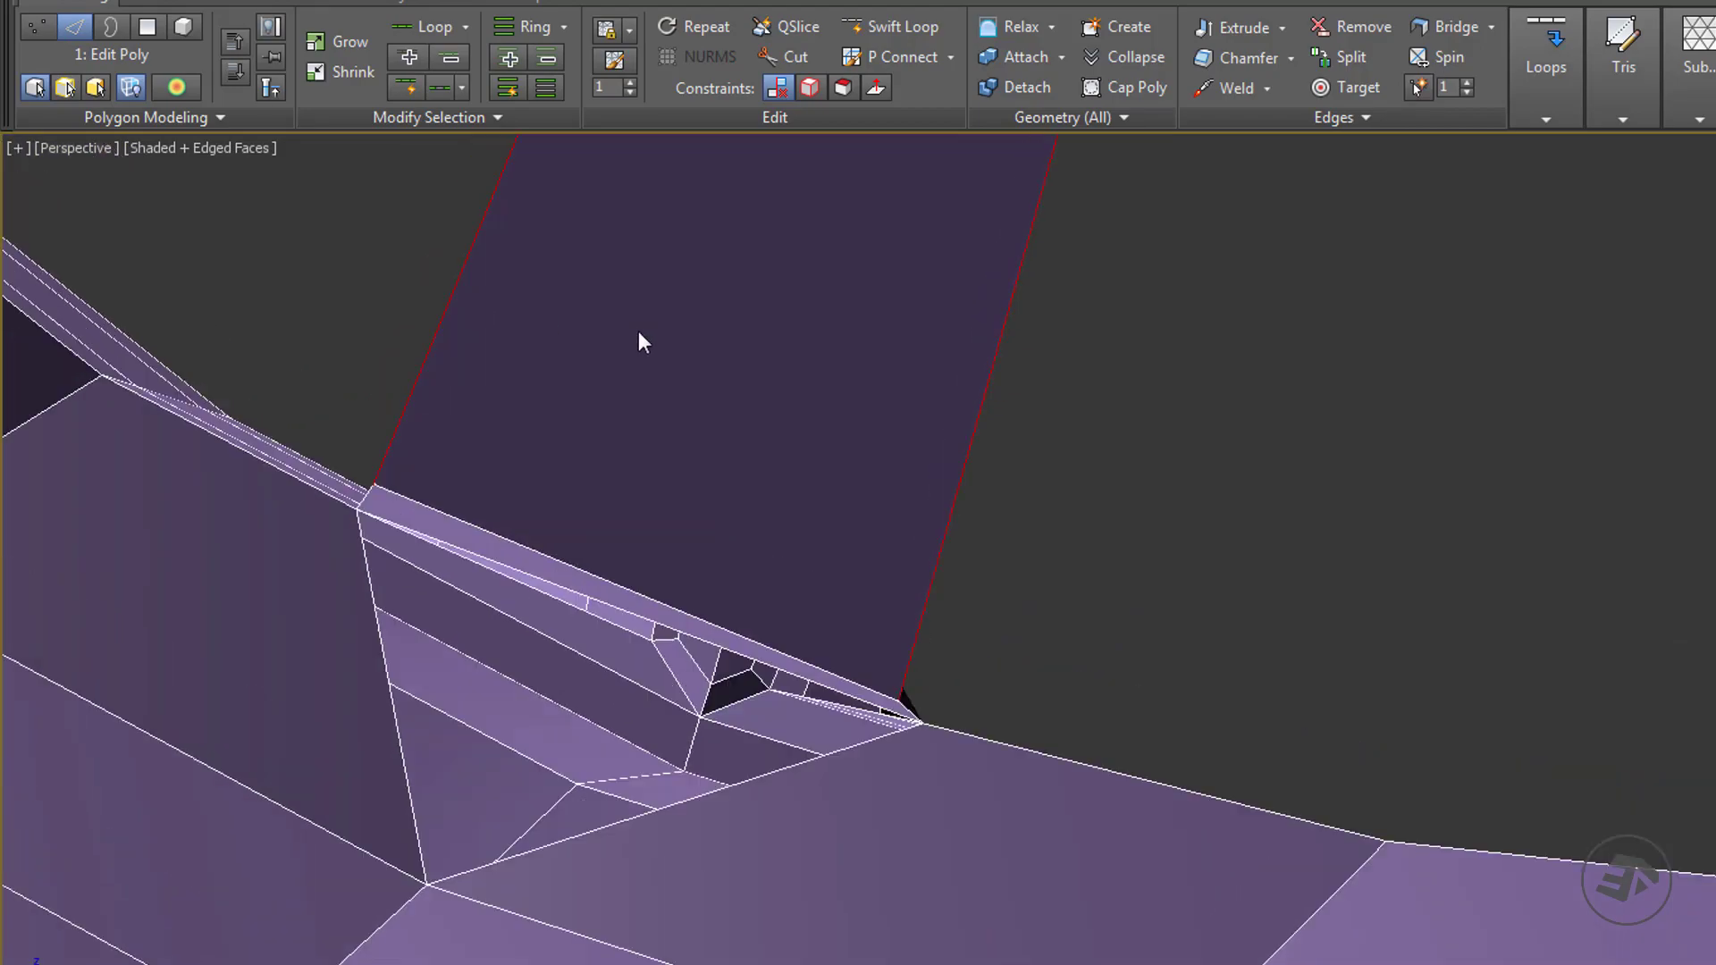
scroll(638, 331, down, 5)
alt+middle_drag(865, 524, 879, 446)
click(878, 431)
ctrl+click(712, 356)
key(ctrl+b)
Bridge the open edges at the rim end of the adjacent spoke's back.
alt+middle_drag(712, 356, 1011, 696)
alt+middle_drag(1060, 528, 758, 742)
scroll(765, 720, down, 6)
key(ctrl+q)
scroll(587, 648, up, 5)
middle_drag(587, 654, 716, 651)
scroll(716, 651, up, 2)
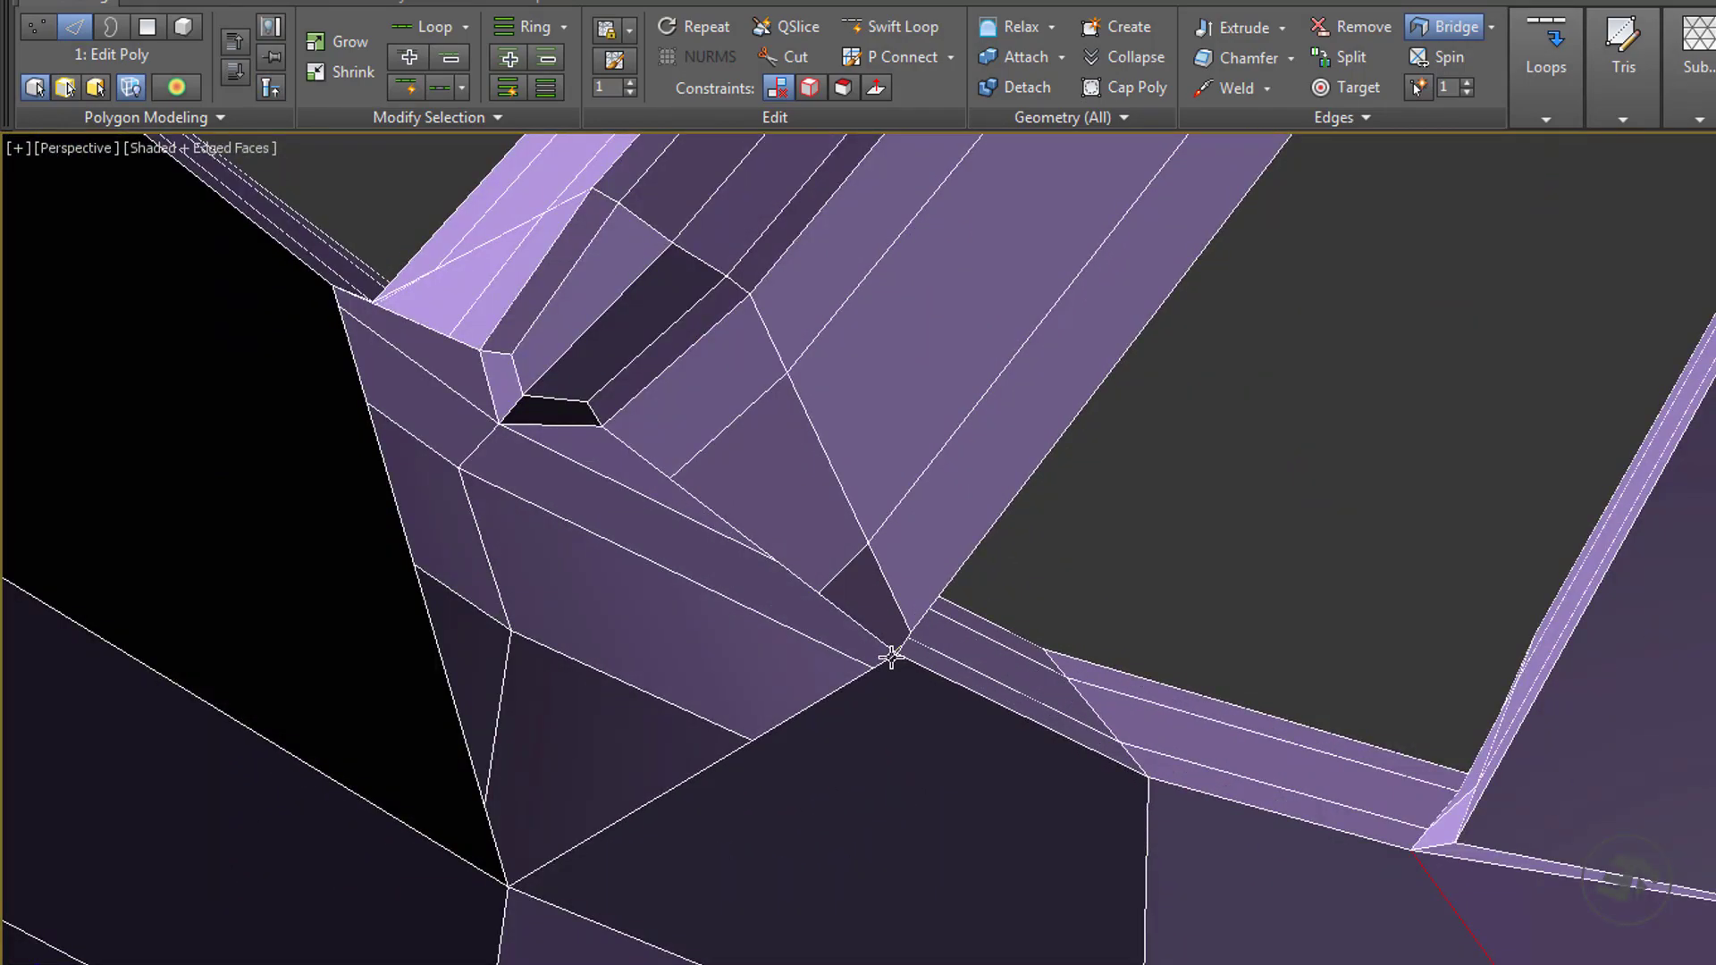
alt+middle_drag(679, 464, 496, 567)
ctrl+click(391, 208)
key(shift+b)
click(978, 687)
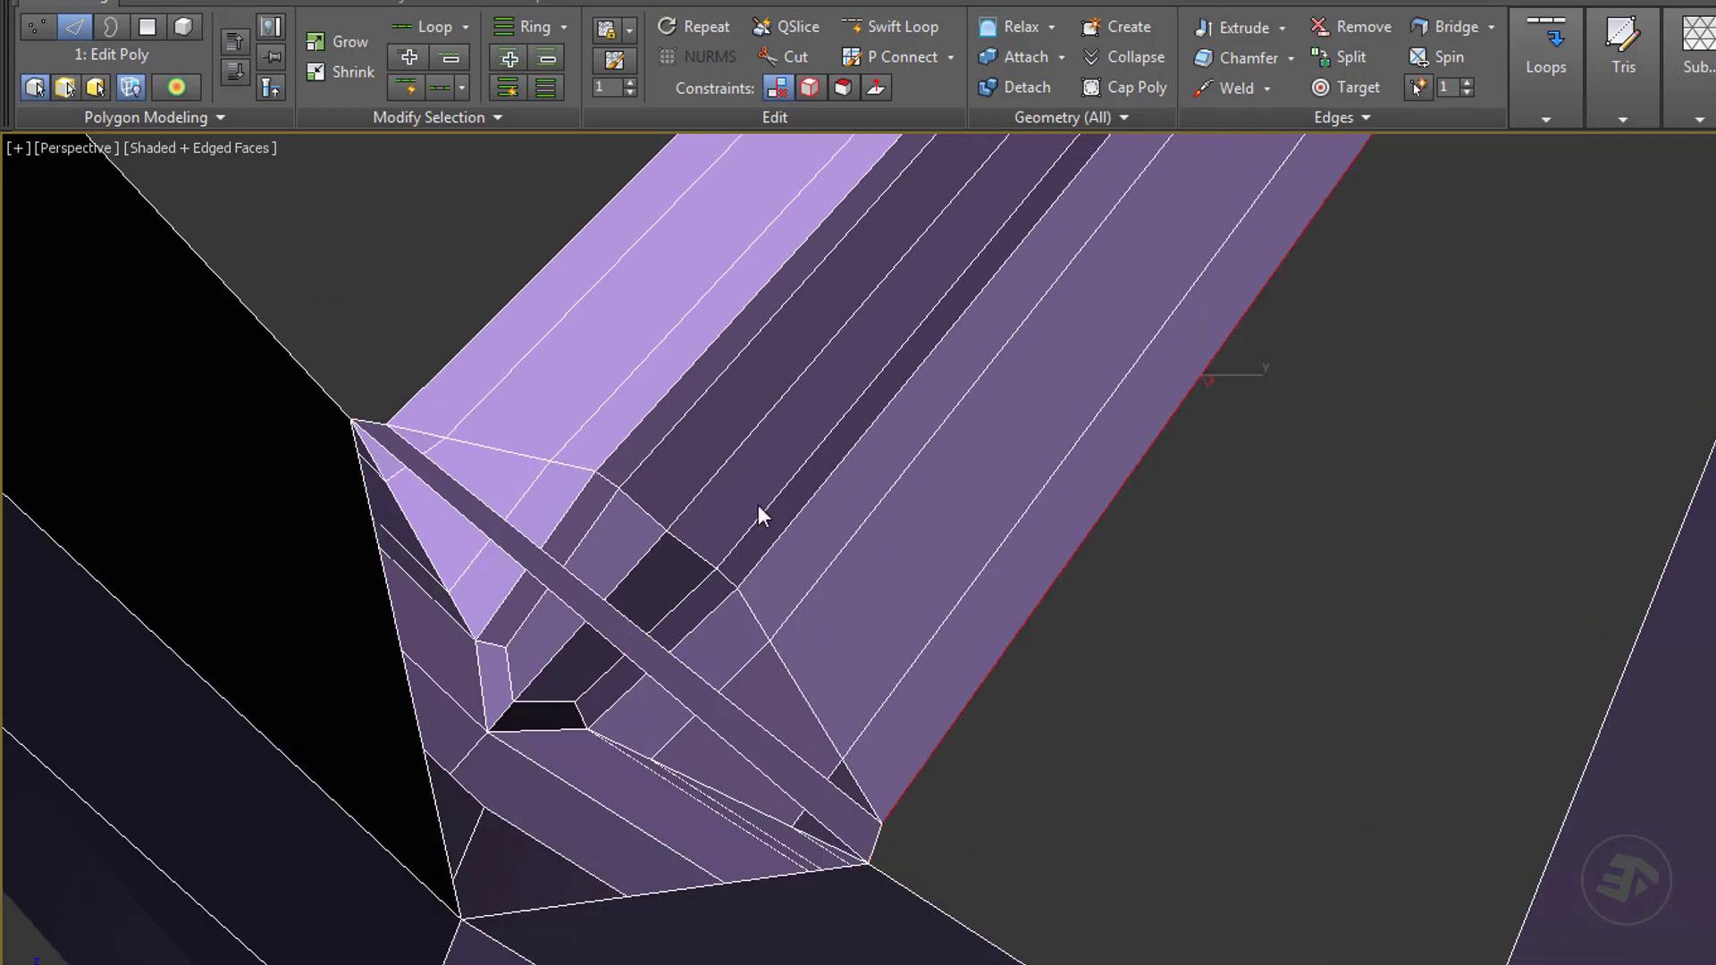
key(shift+b)
Bridge the remaining opposite edges along the spoke's back and undo the stray smoothing operation.
middle_drag(547, 266, 476, 701)
scroll(476, 701, down, 4)
click(973, 486)
ctrl+click(837, 356)
key(shift+b)
scroll(718, 632, up, 3)
alt+middle_drag(853, 398, 659, 747)
key(ctrl+m)
key(ctrl+z)
click(1455, 28)
middle_drag(659, 746, 677, 748)
Show the smoothed end result and render the front of the wheel to inspect the spokes.
key(ctrl+e)
scroll(643, 715, down, 5)
alt+middle_drag(603, 675, 1284, 786)
key(shift+q)
scroll(646, 777, up, 5)
key(shift+q)
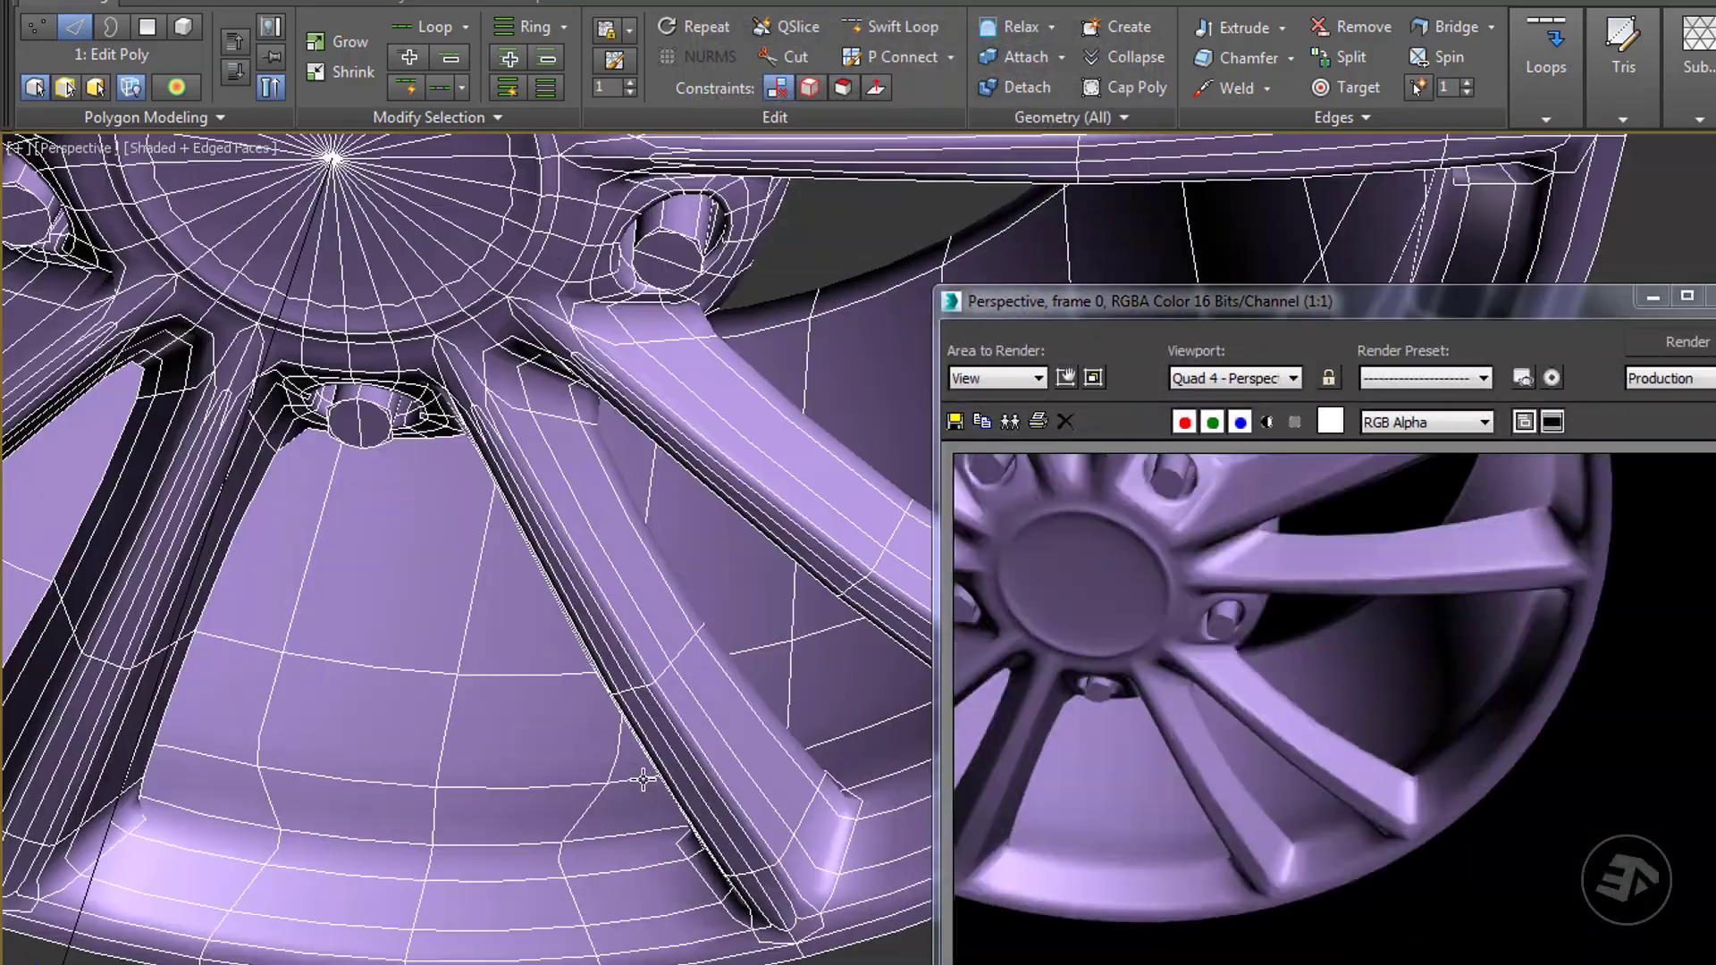
key(Escape)
Return to the unsmoothed mesh and bridge the open back of the next spoke section by section.
alt+middle_drag(921, 612, 1286, 581)
scroll(988, 581, down, 5)
key(ctrl+e)
scroll(545, 429, up, 8)
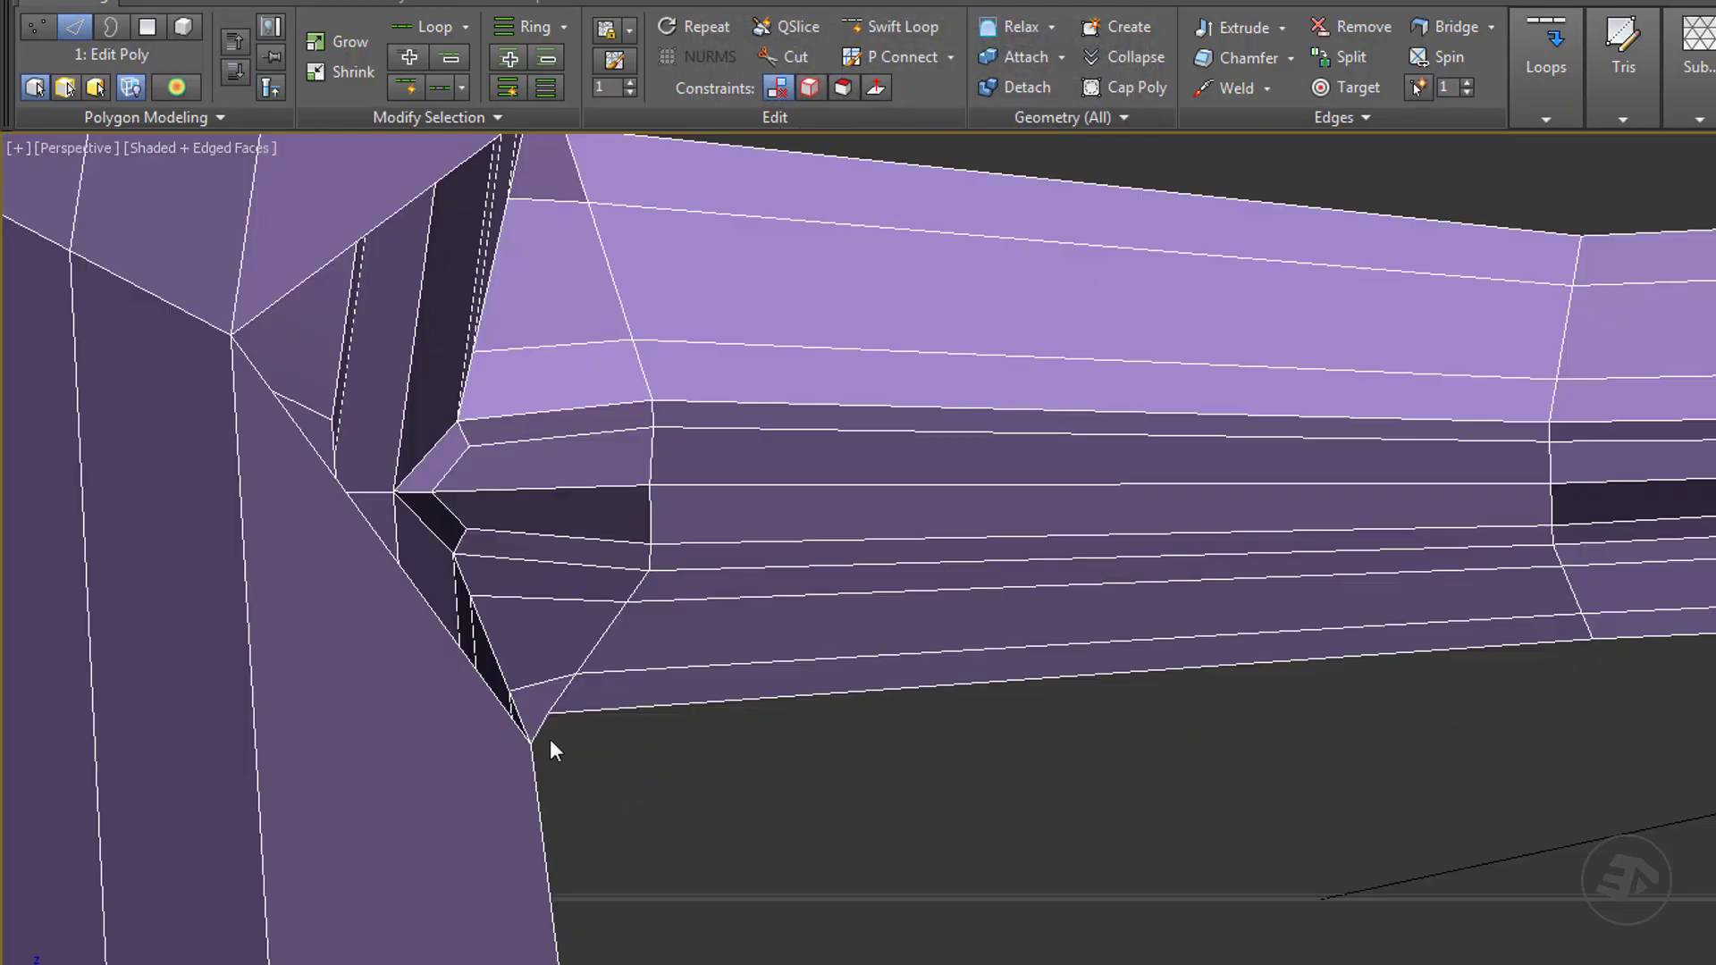
click(543, 725)
middle_drag(545, 715, 546, 845)
ctrl+click(543, 248)
click(1445, 27)
click(1122, 694)
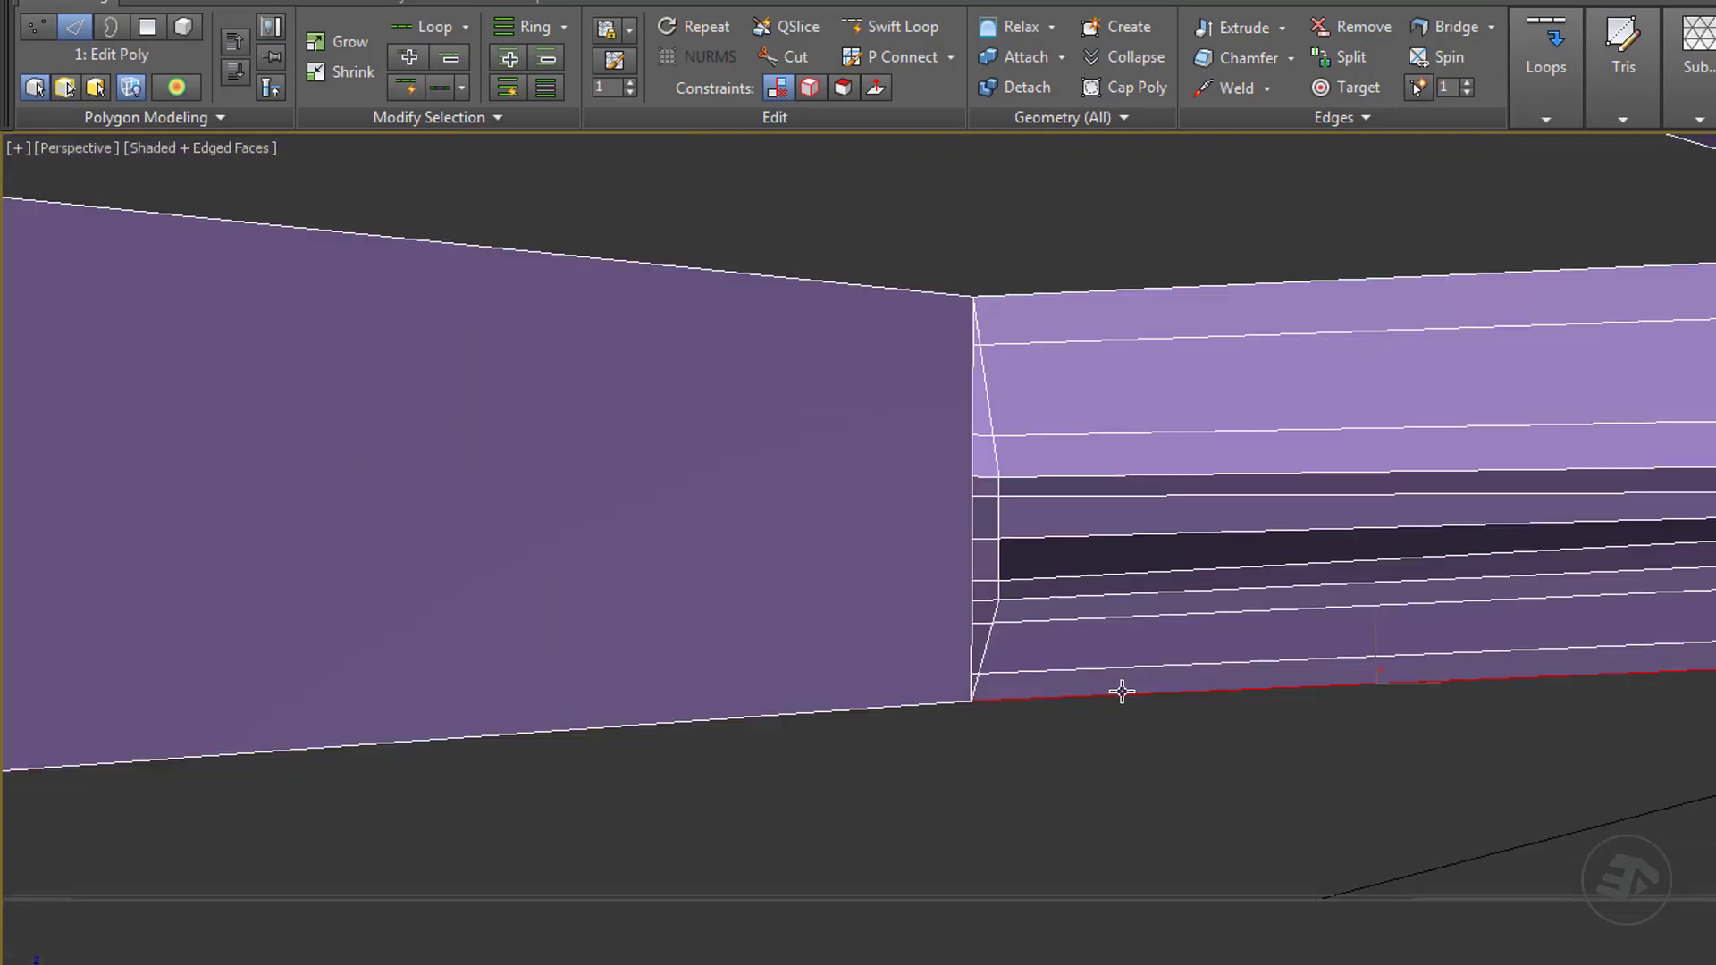
ctrl+click(1116, 290)
click(1445, 27)
click(331, 574)
ctrl+click(365, 305)
click(1445, 27)
Insert an edge loop with Swift Loop on the barrel's inner wall close to the open rear lip.
middle_drag(618, 595, 859, 700)
scroll(630, 585, down, 8)
key(ctrl+e)
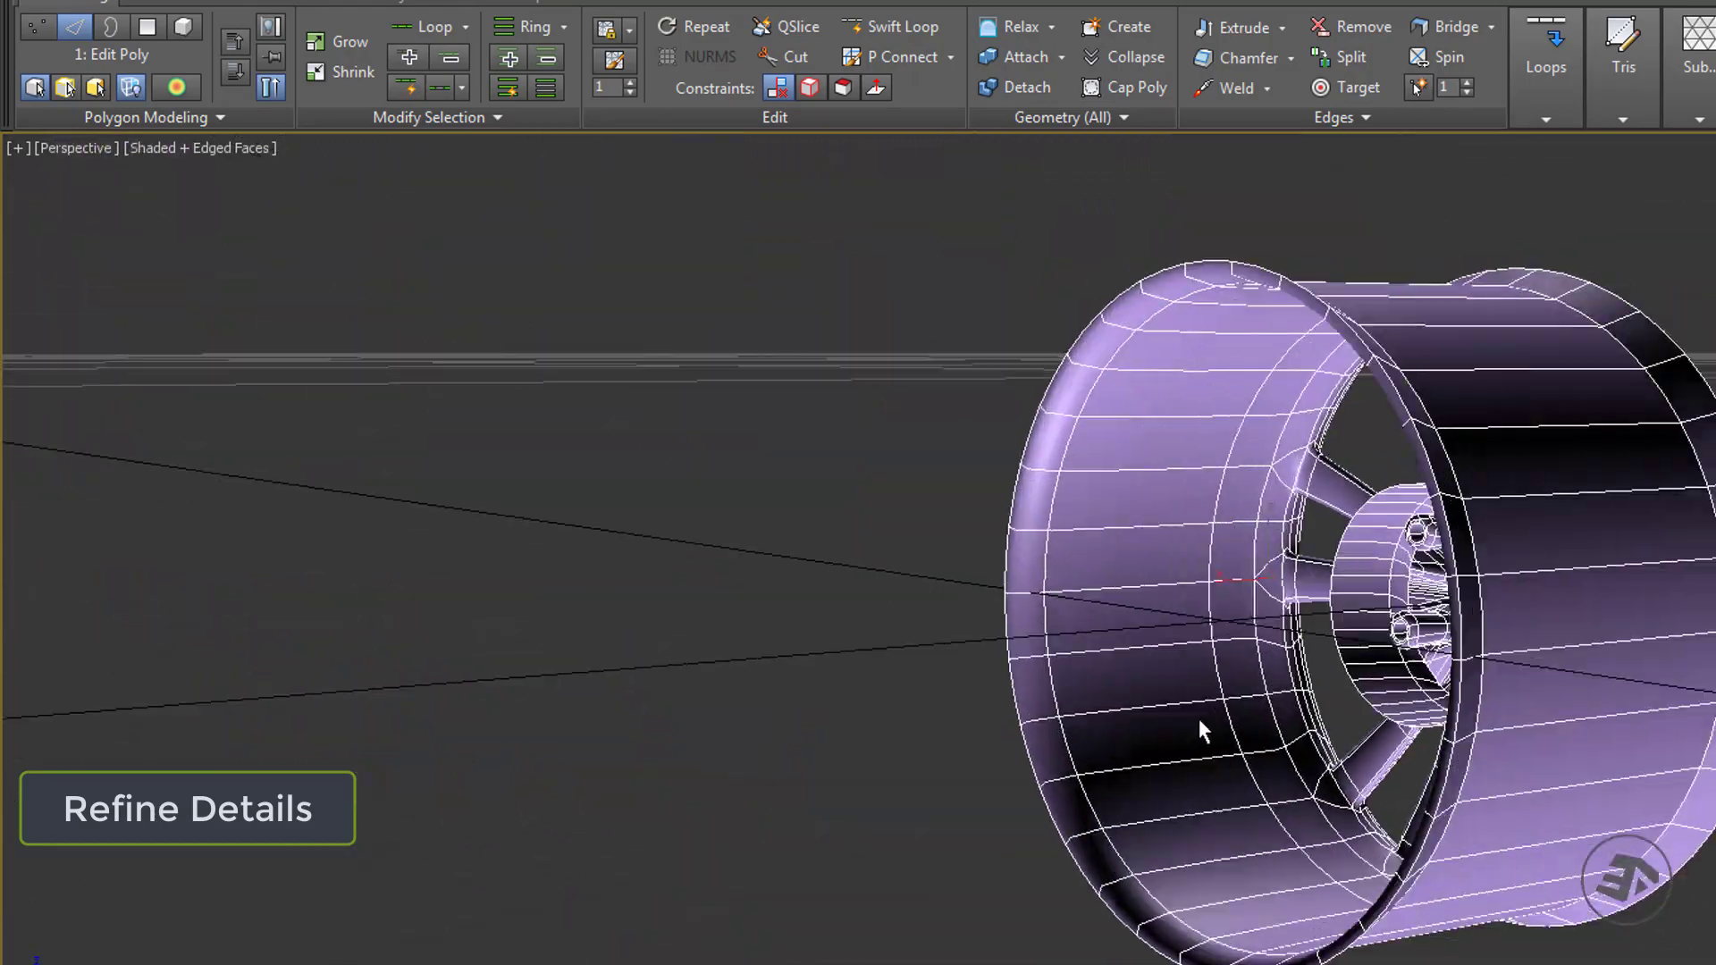
alt+middle_drag(1198, 719, 1156, 684)
scroll(934, 793, up, 3)
key(shift+alt+w)
click(934, 767)
right_click(934, 765)
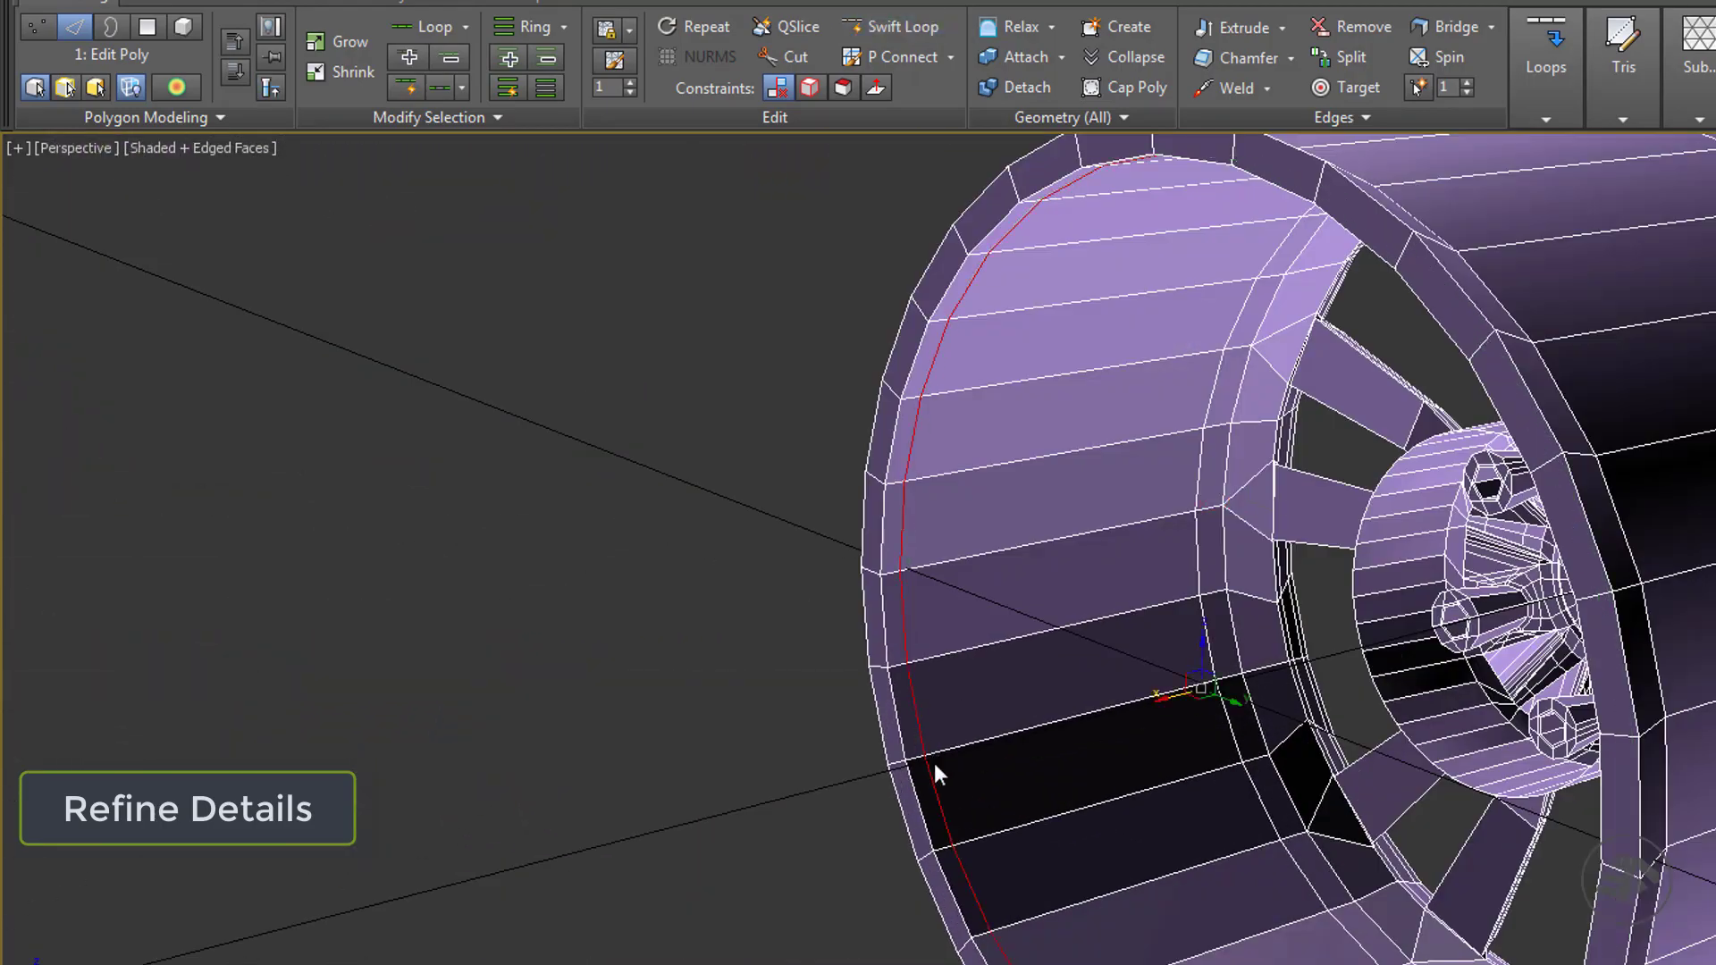
Show the smoothed end result and render the front of the wheel to check the refined rim.
key(ctrl+e)
scroll(935, 765, down, 4)
alt+middle_drag(934, 764, 676, 754)
key(shift+q)
scroll(739, 751, up, 3)
scroll(738, 751, up, 2)
key(shift+q)
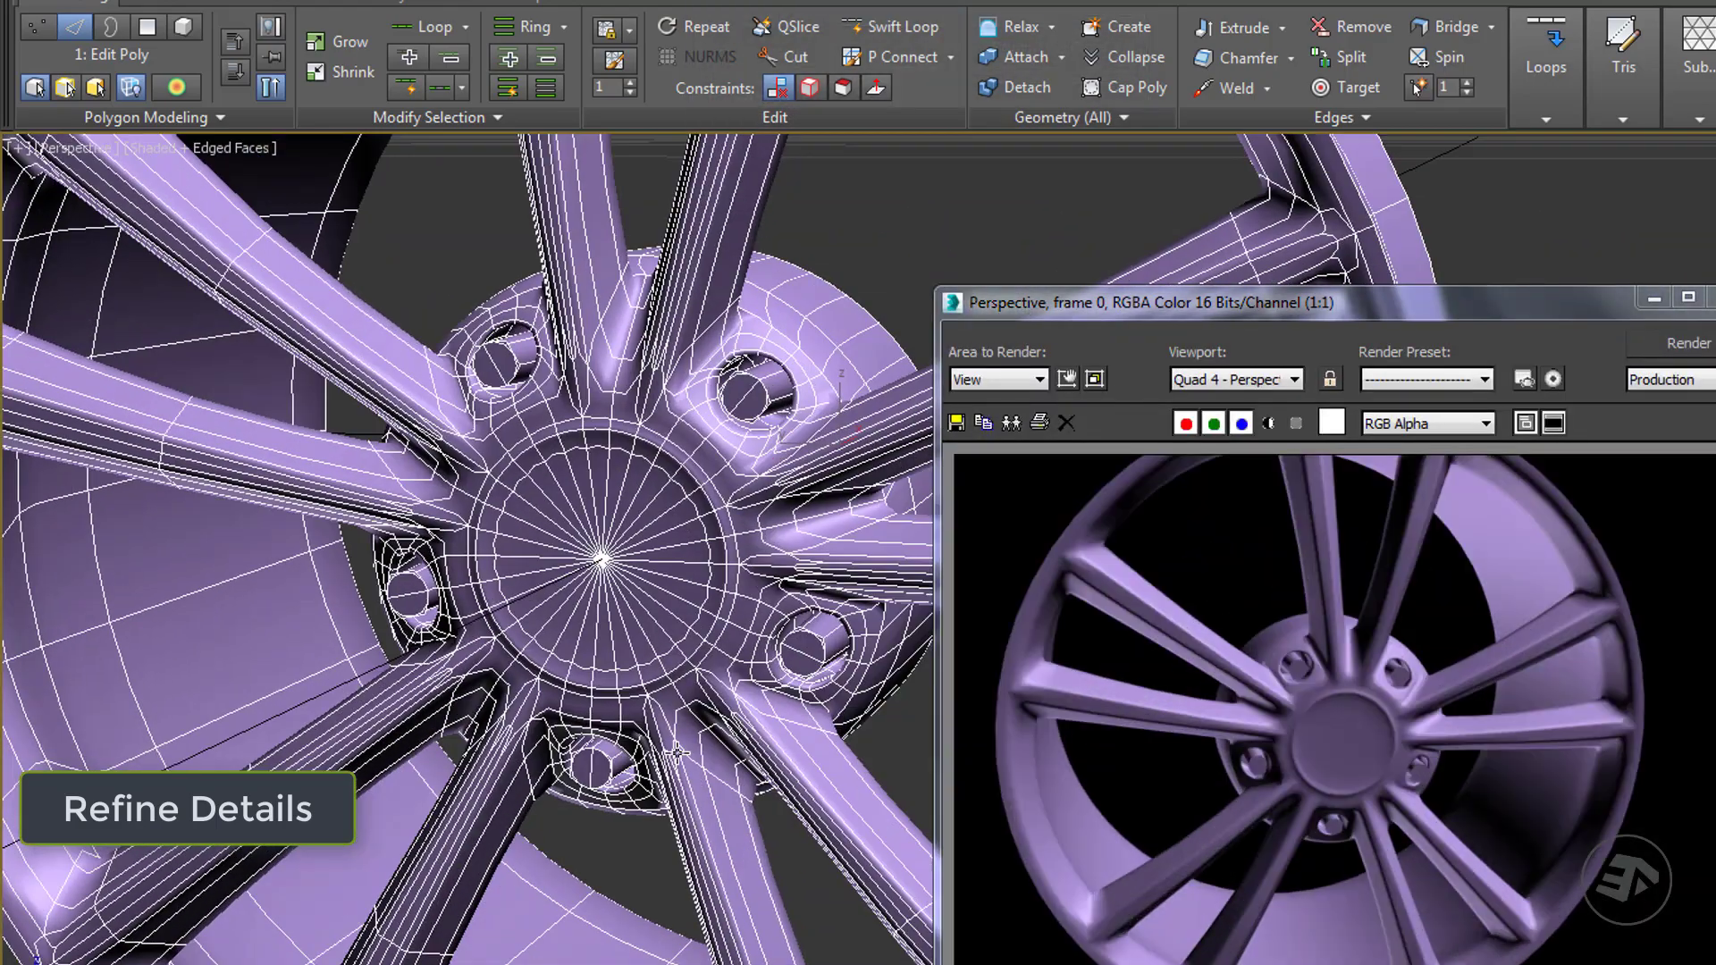
key(shift+q)
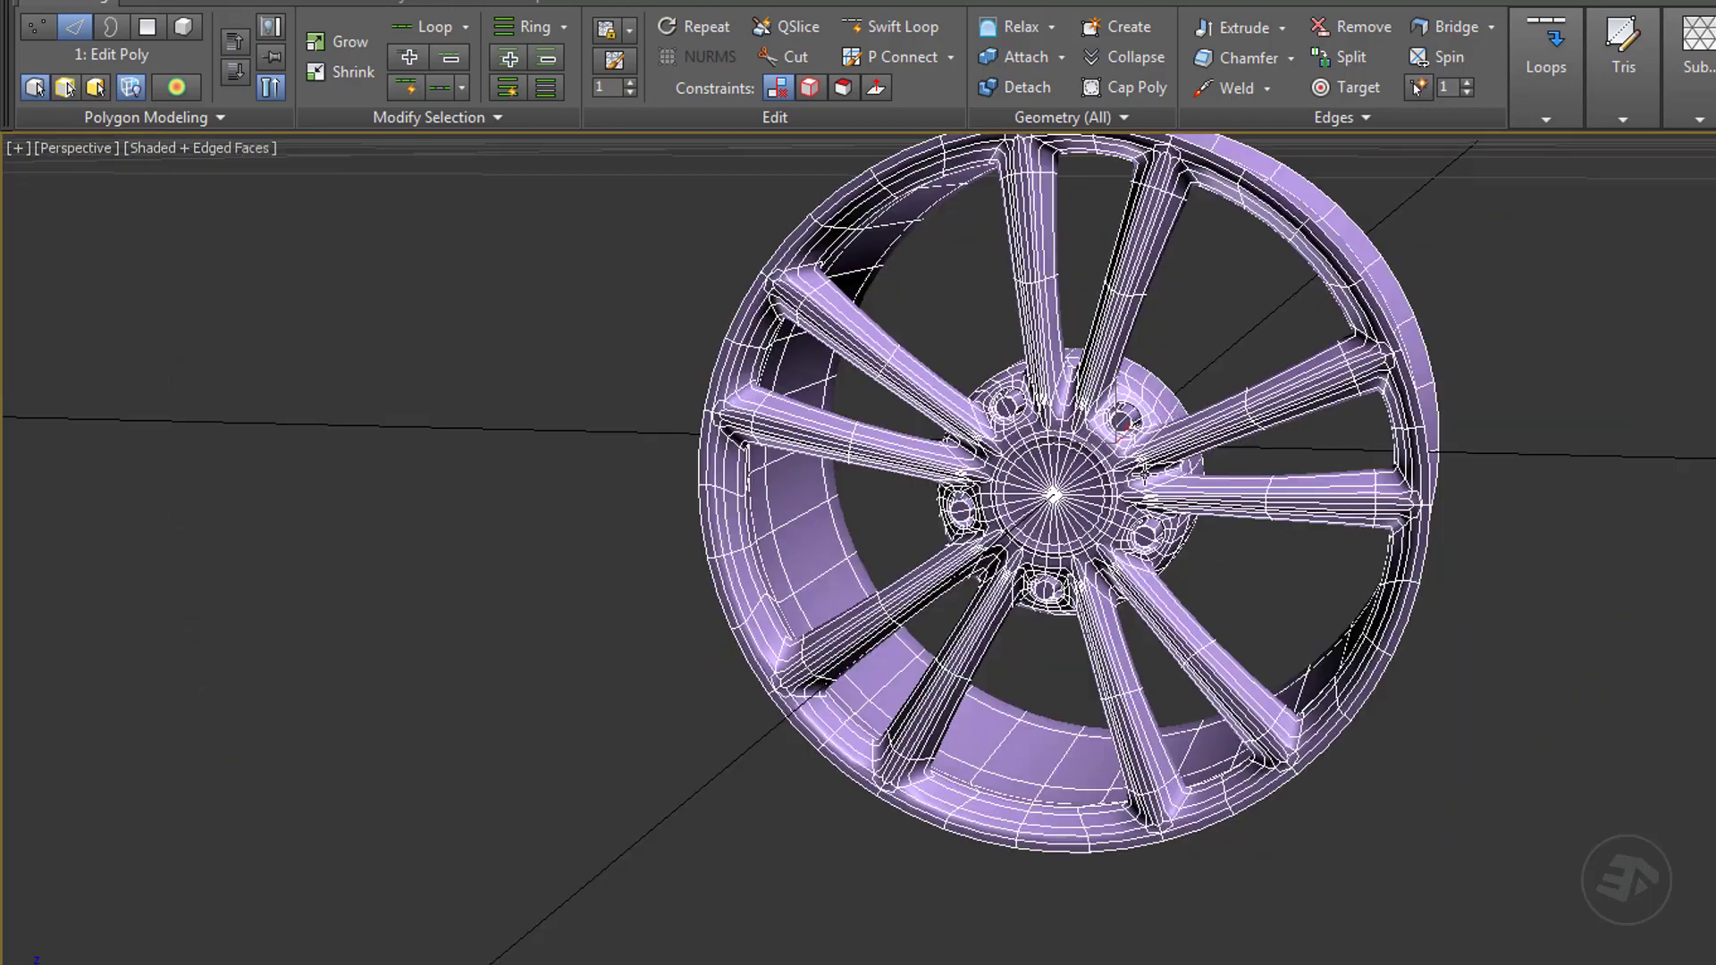
Check the unsmoothed rim's position around its pivot from the side and the front.
key(t)
key(p)
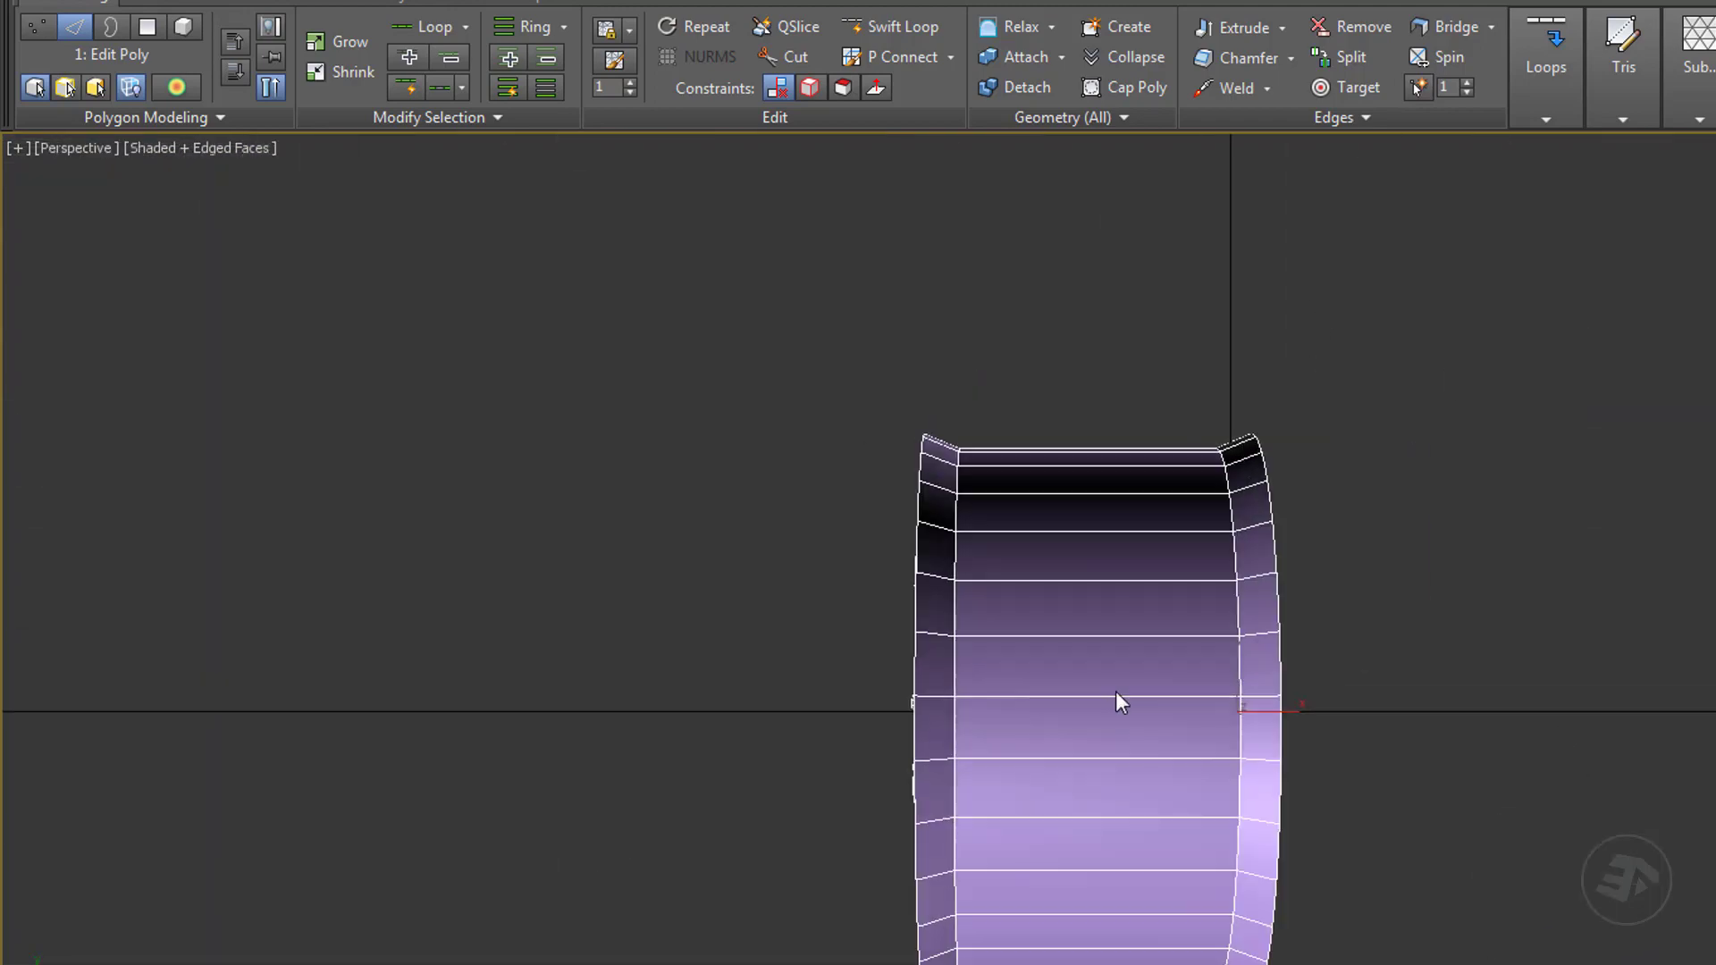
alt+middle_drag(1117, 701, 1138, 715)
scroll(1162, 638, up, 6)
scroll(1177, 630, down, 6)
alt+middle_drag(1177, 629, 1117, 680)
alt+middle_drag(885, 680, 795, 715)
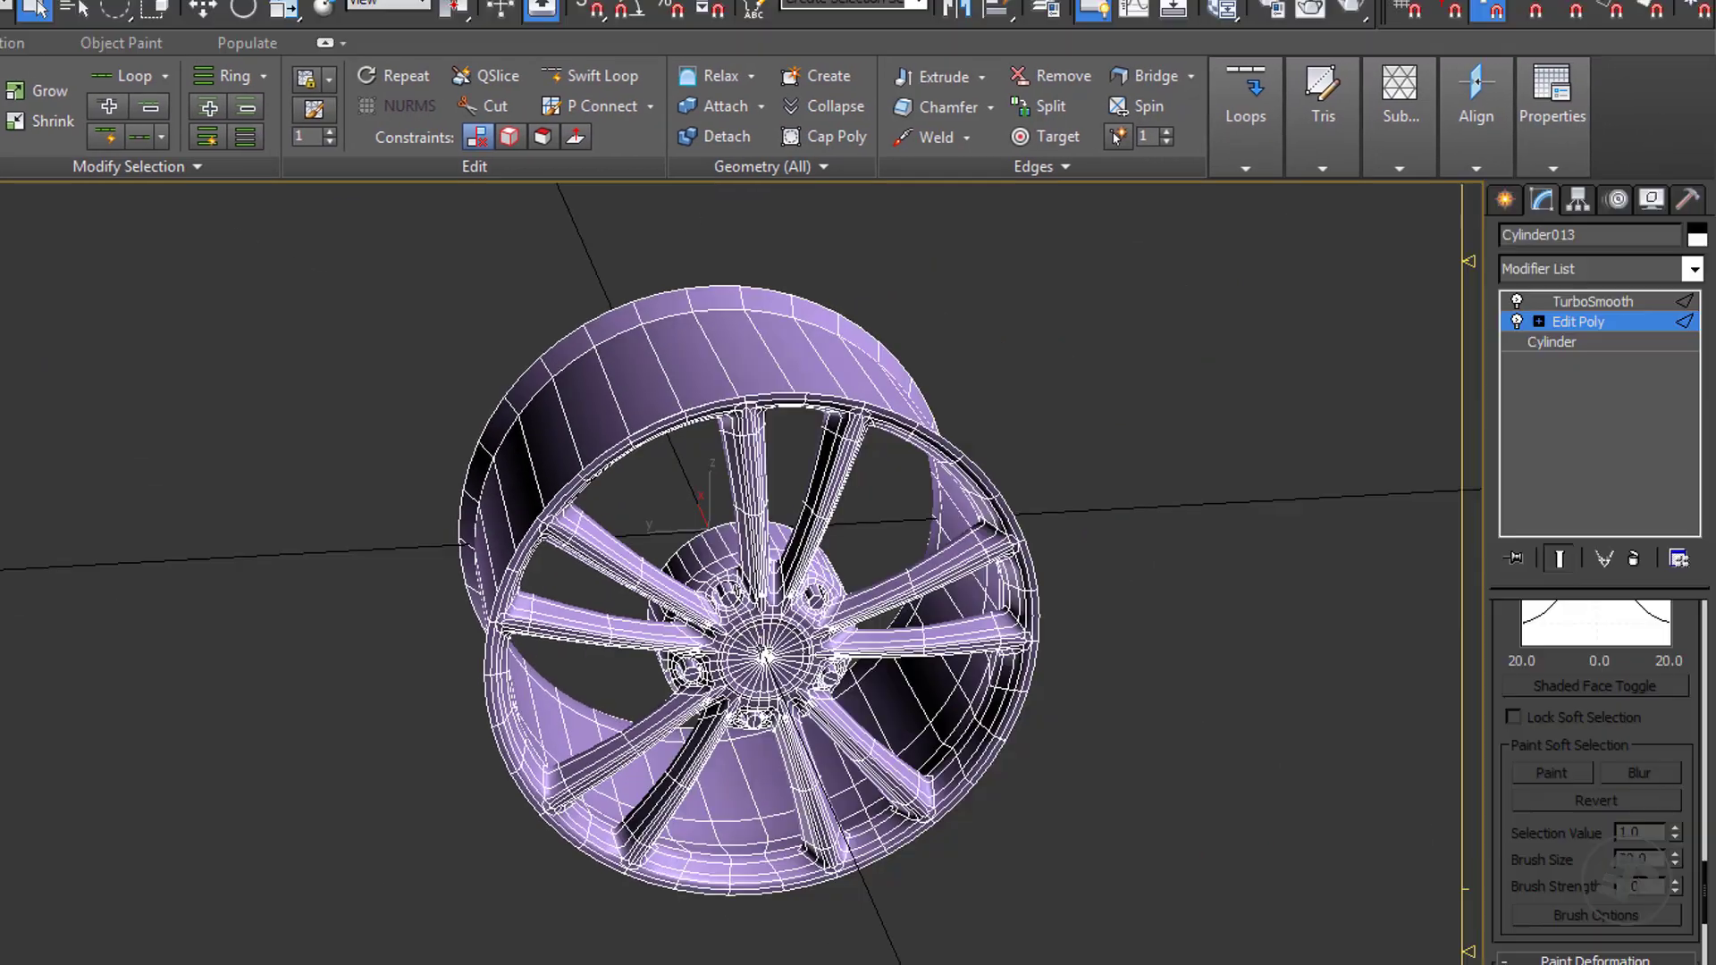
Center the rim geometry on its pivot with Affect Object Only, and leave pivot adjustment.
click(1578, 199)
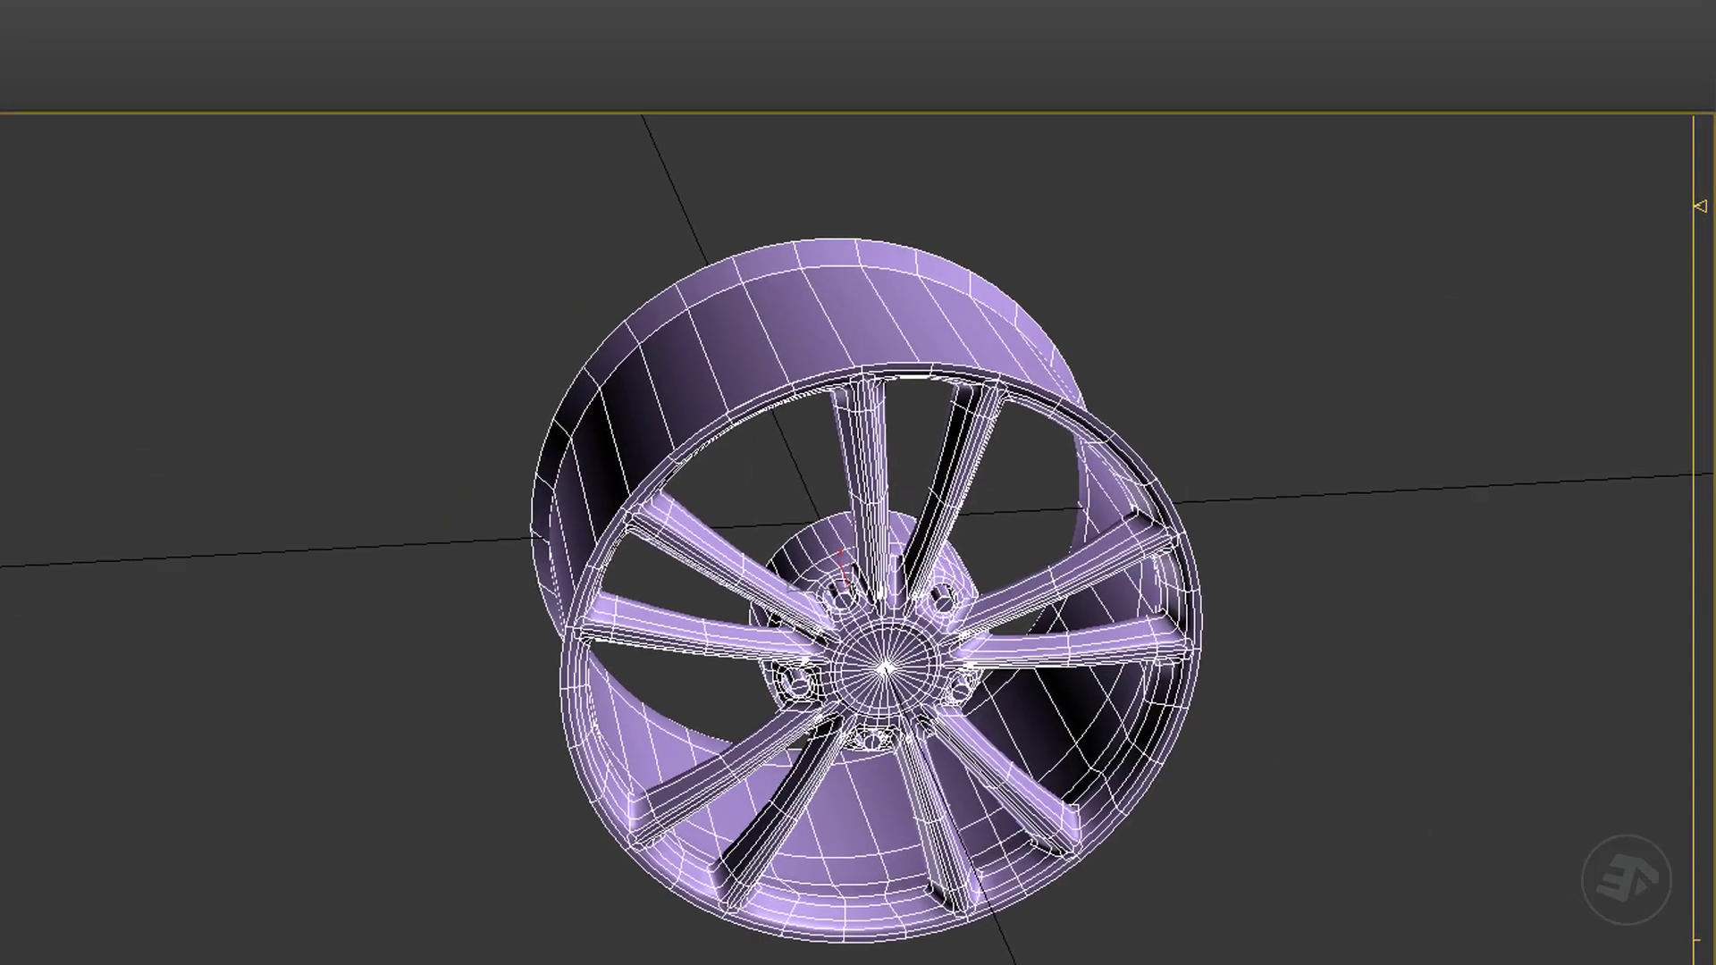
click(1541, 200)
click(1564, 43)
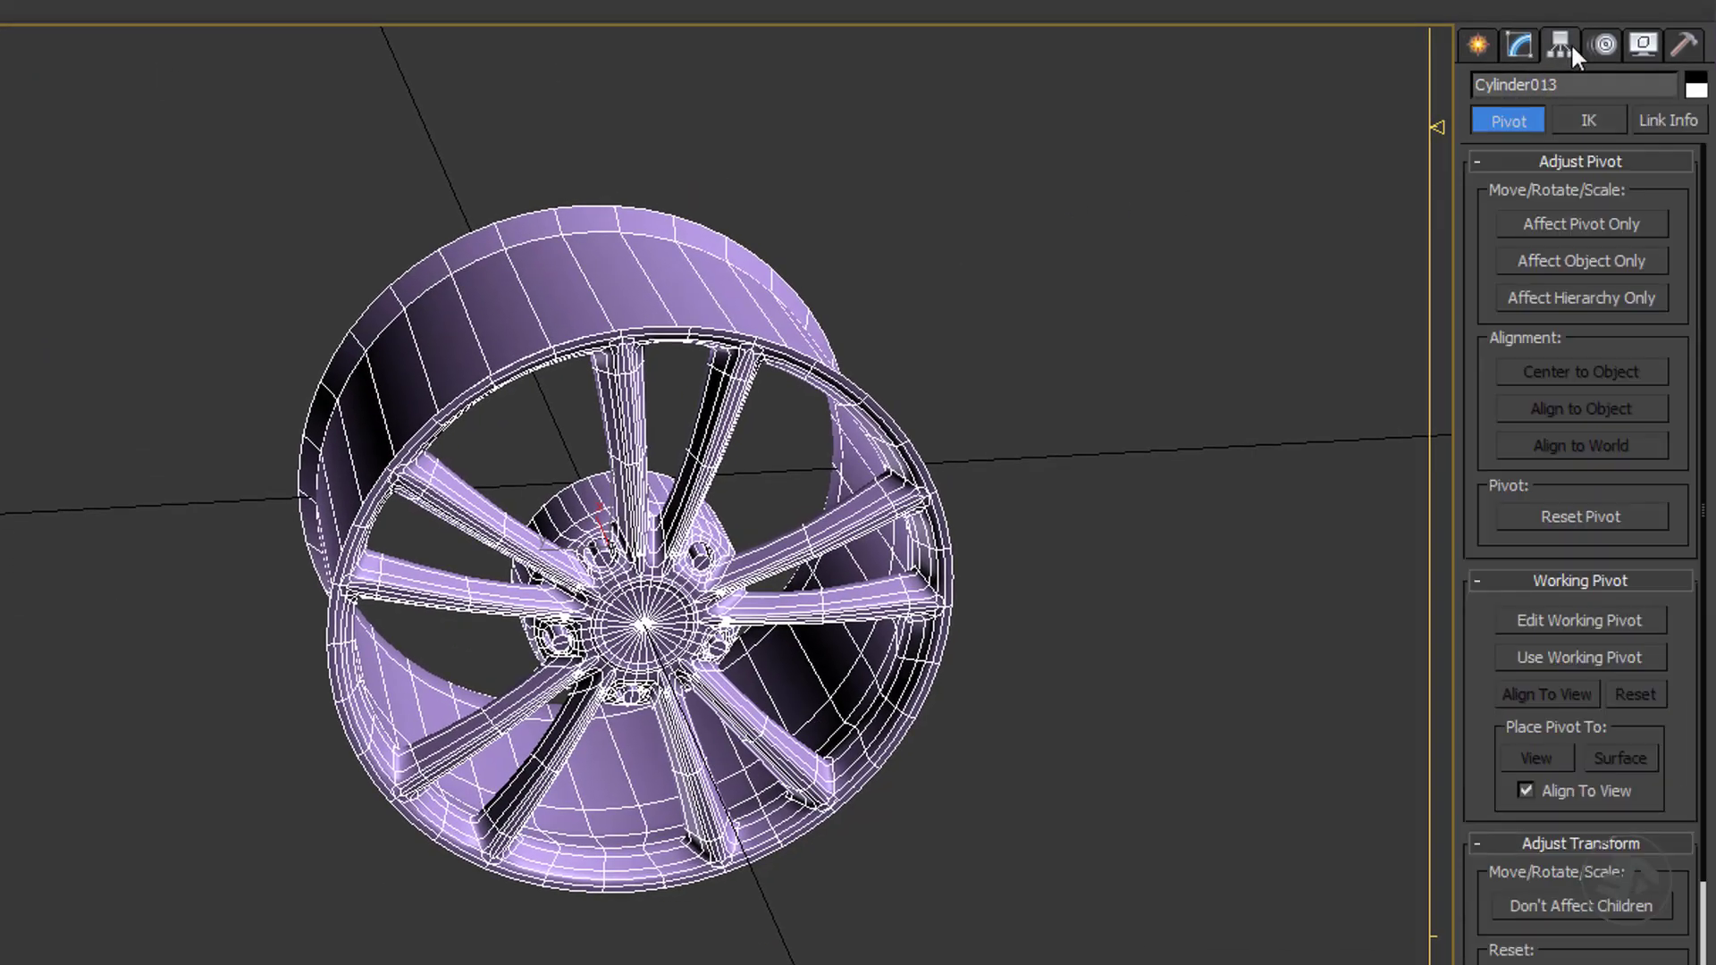
click(1582, 229)
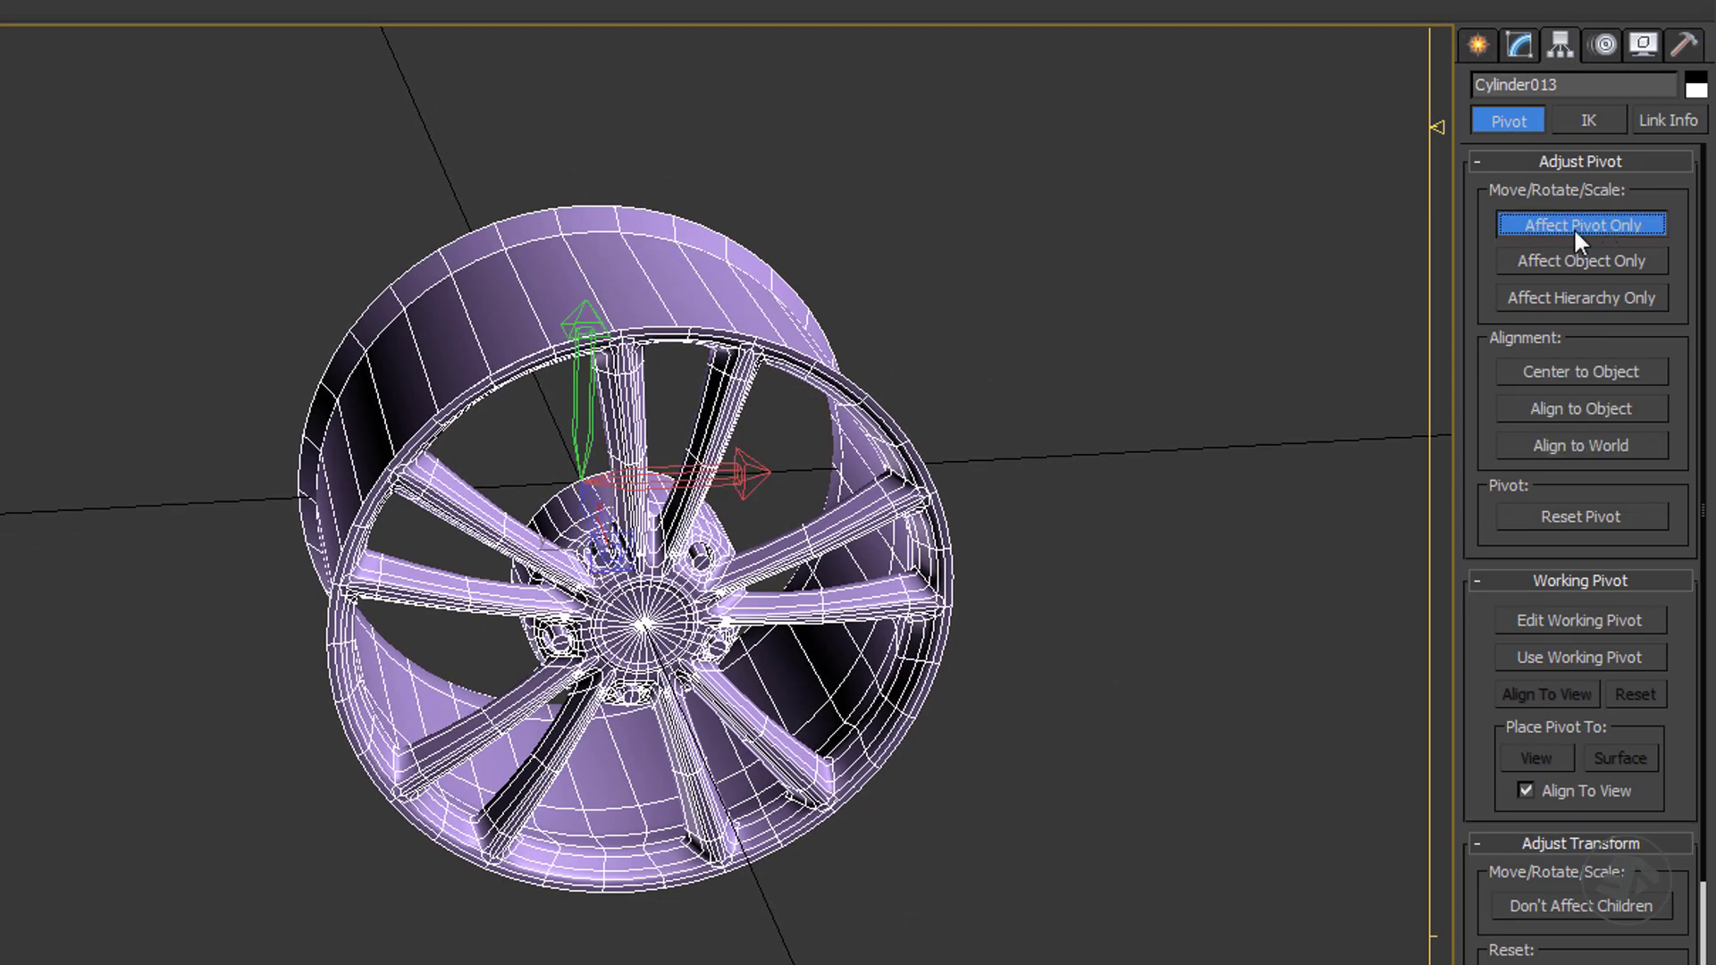
click(1596, 261)
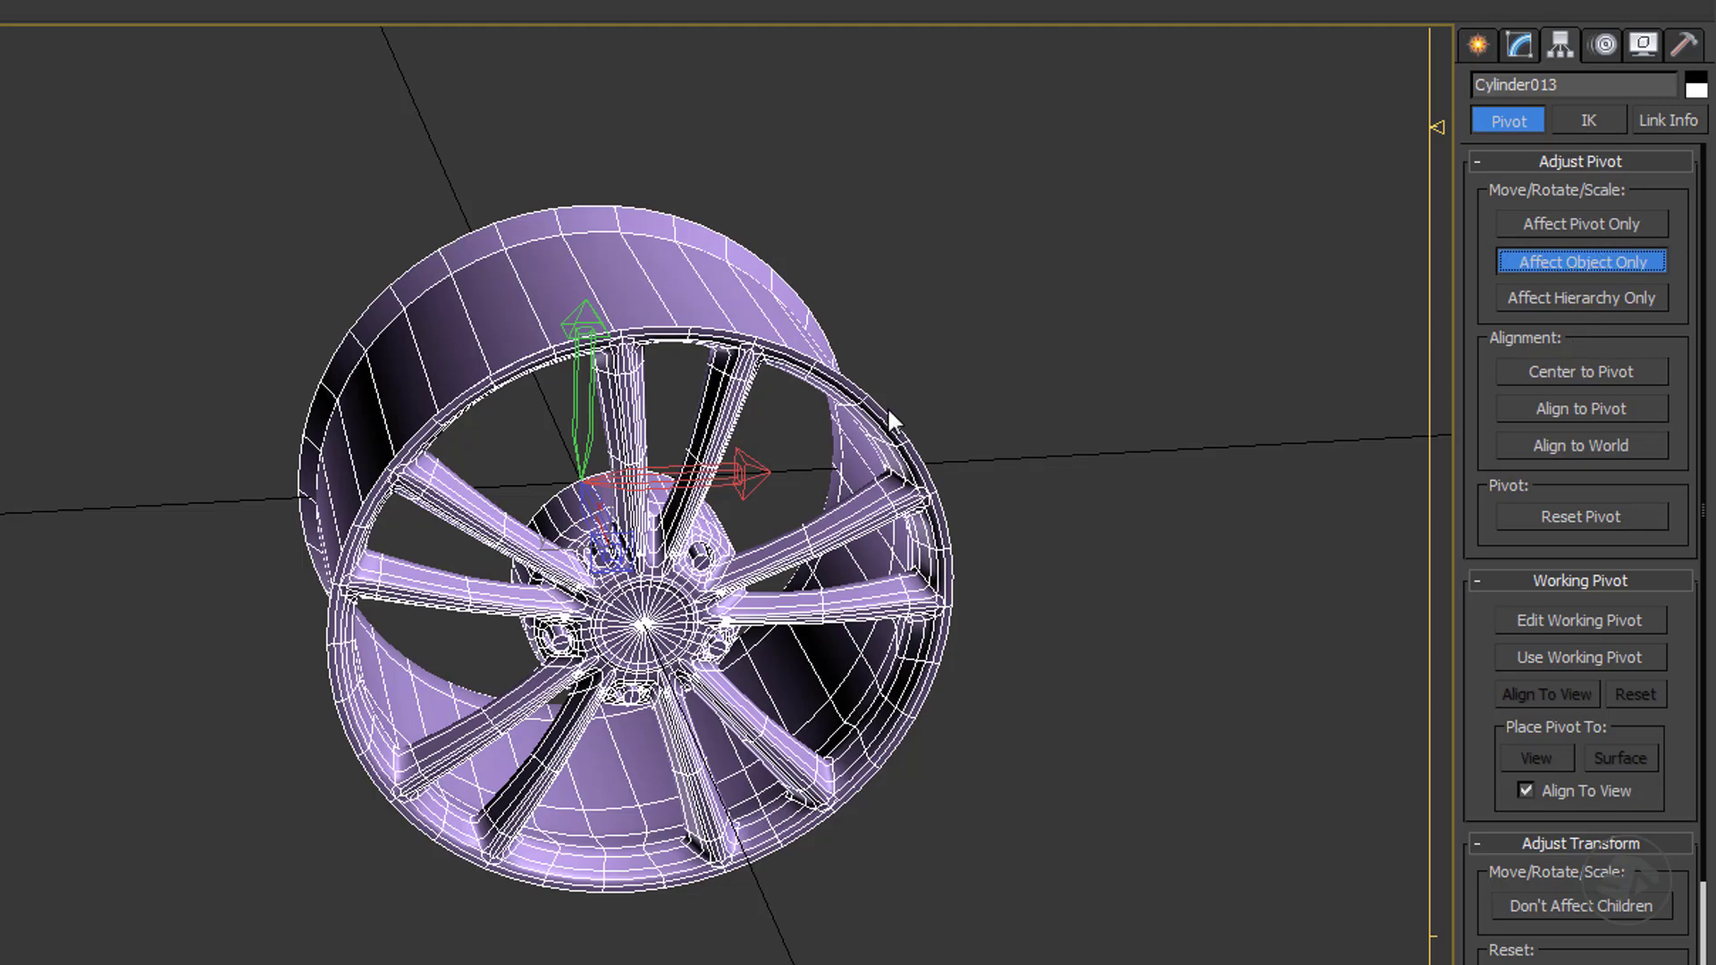
alt+middle_drag(886, 406, 1131, 445)
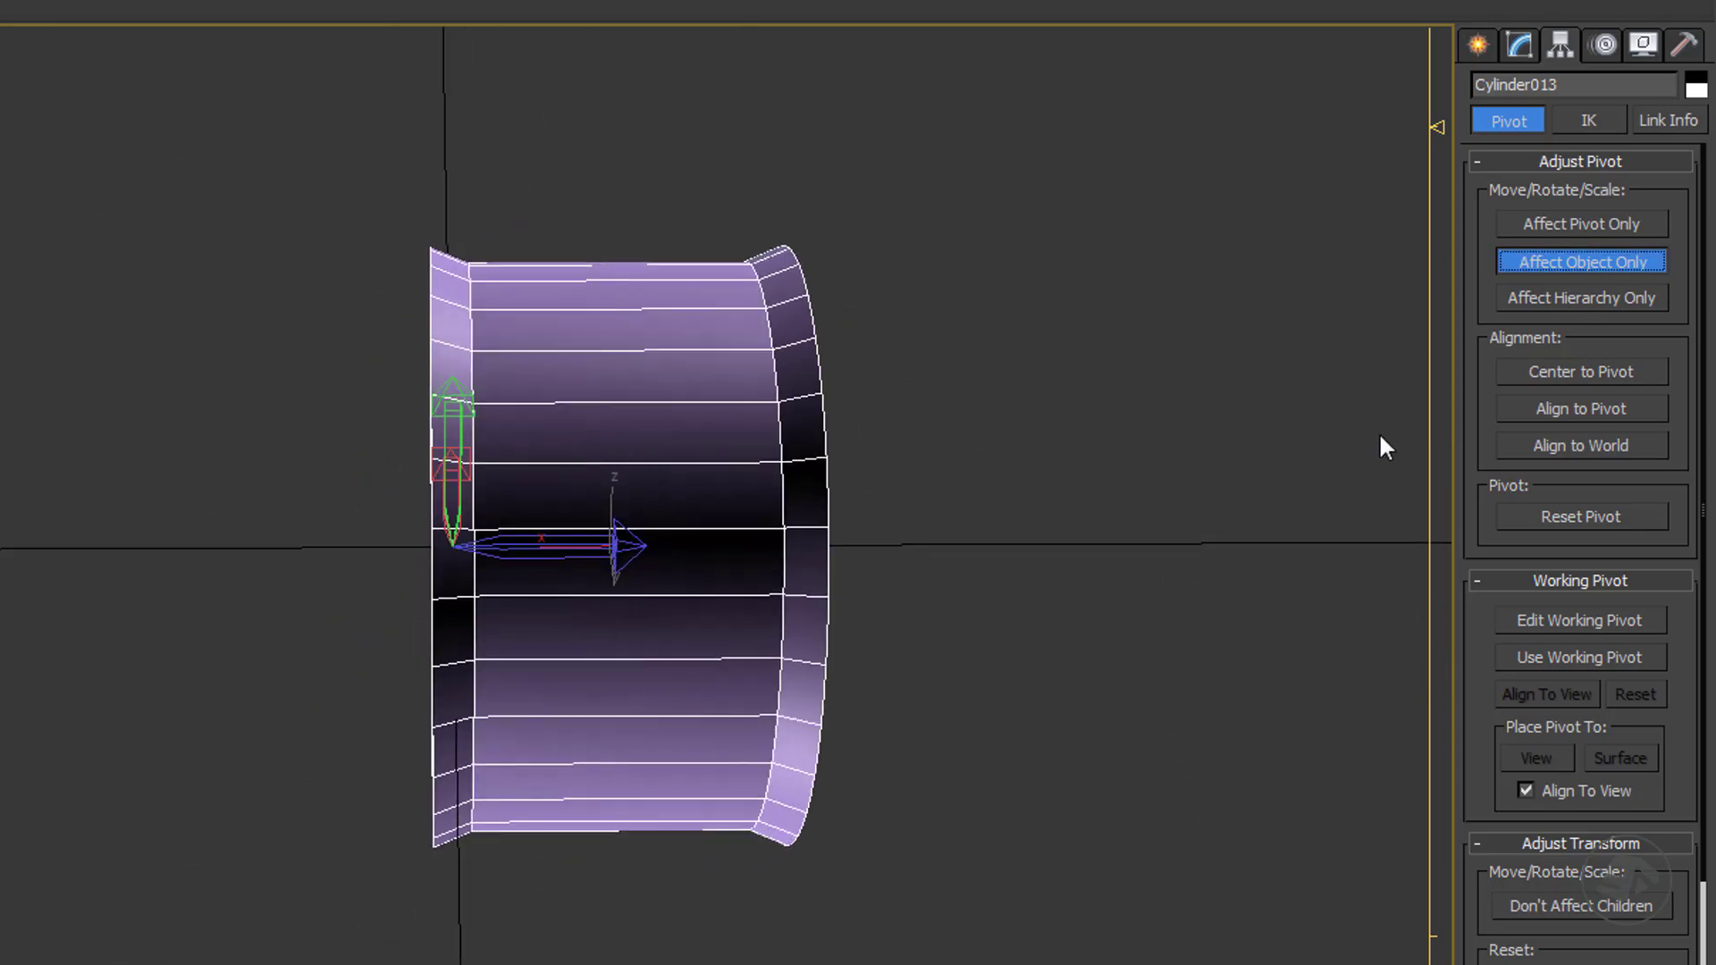
click(1560, 373)
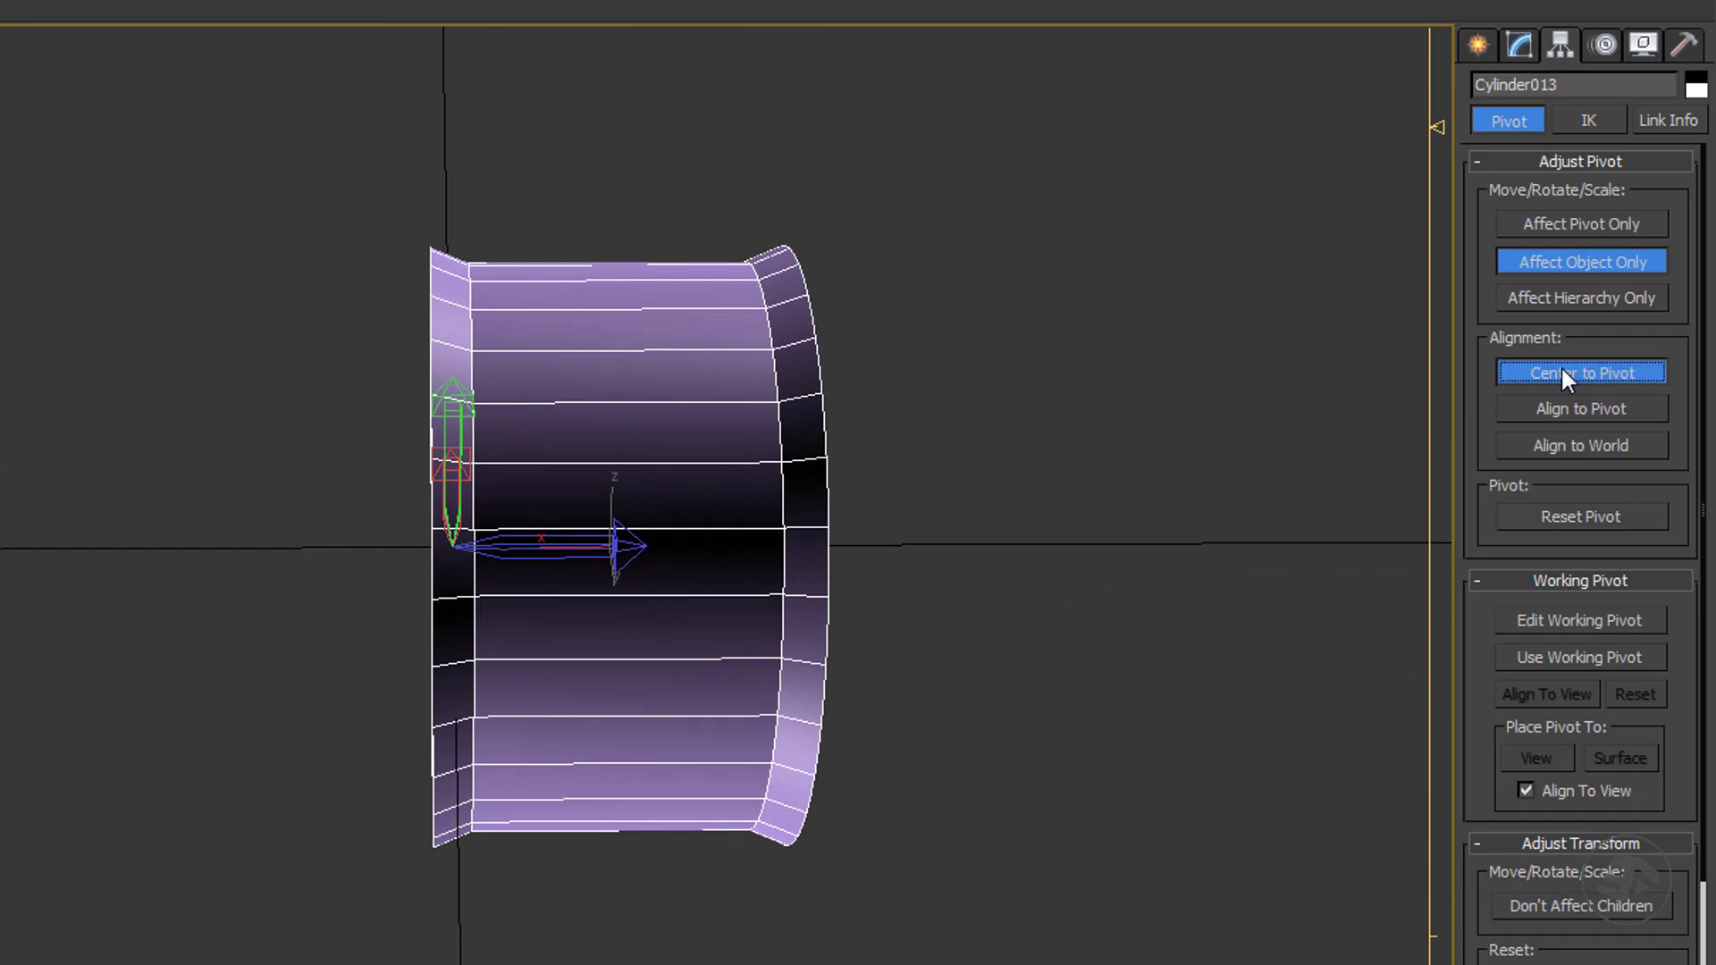
alt+middle_drag(679, 533, 475, 494)
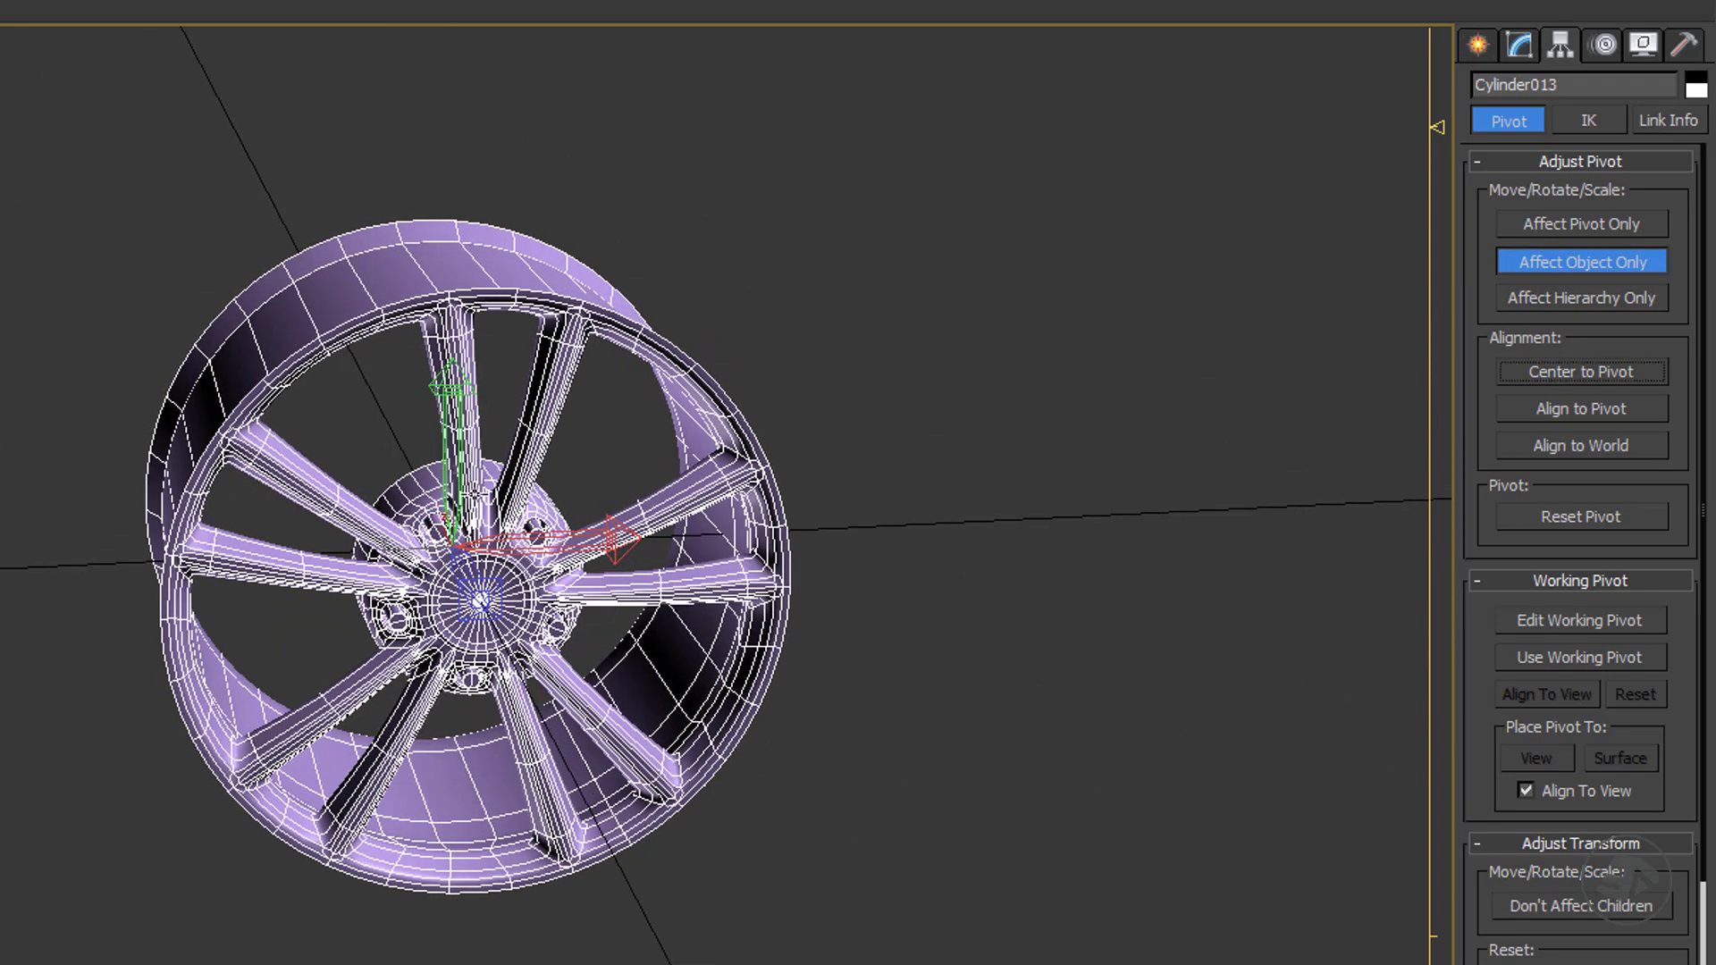
click(1584, 259)
click(1480, 44)
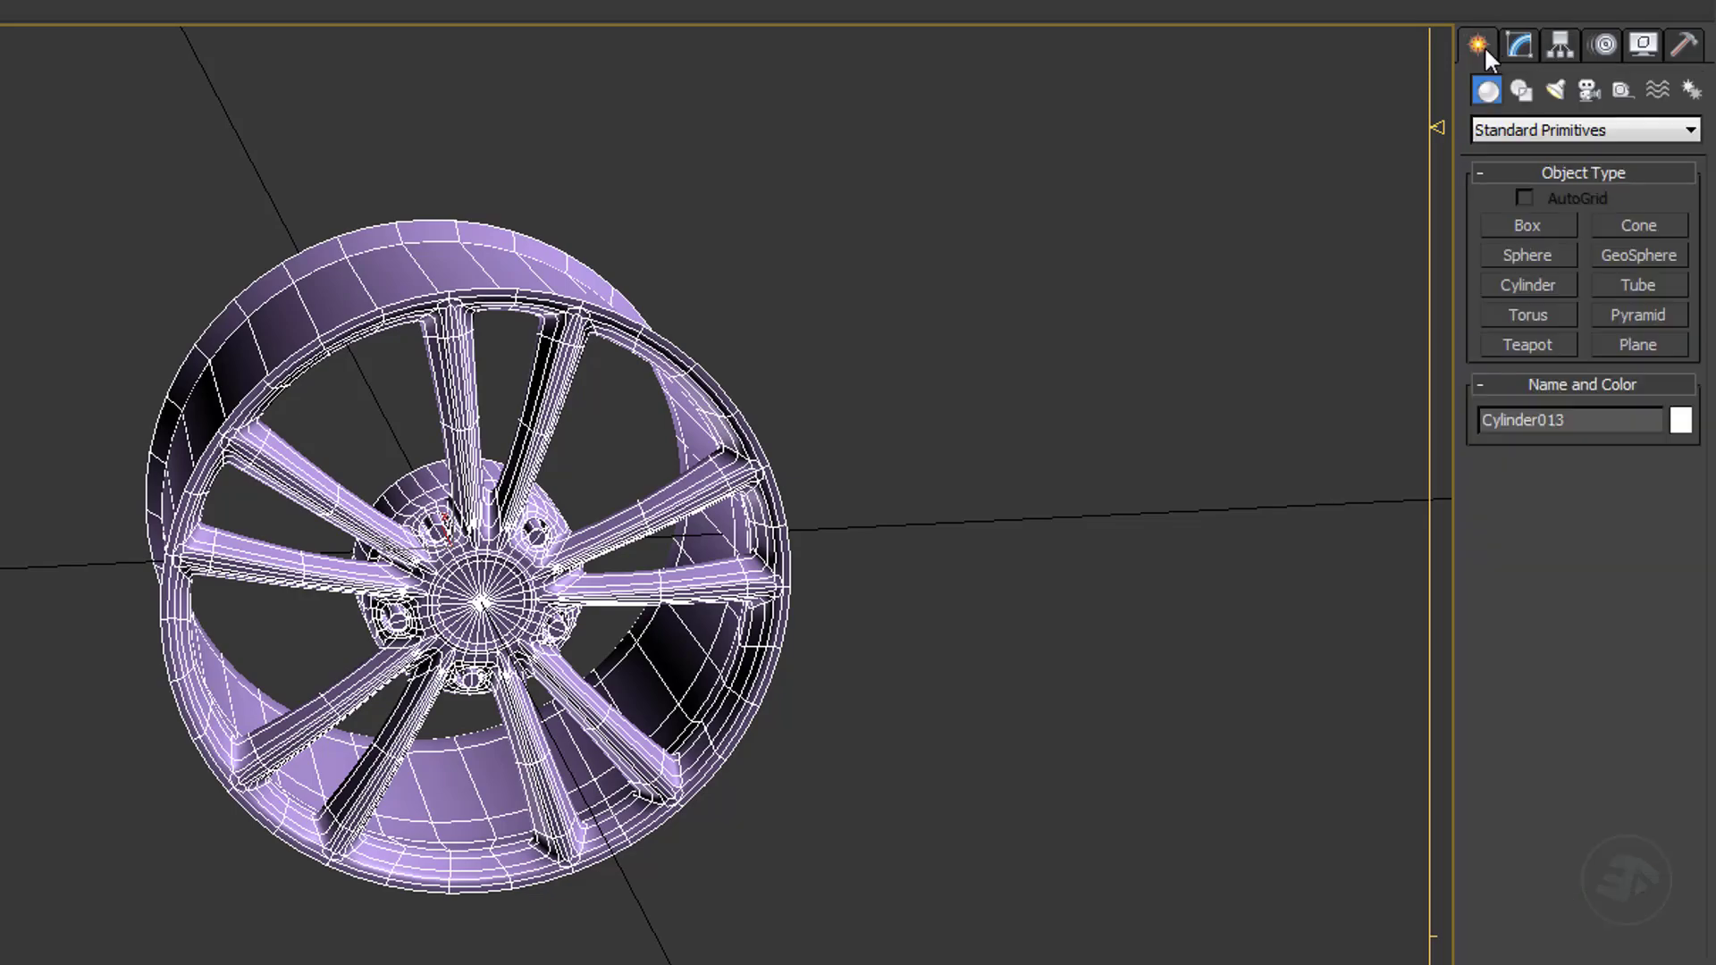
Inspect the rim's side profile in a wireframe top view and render that view.
alt+middle_drag(1076, 375, 385, 662)
key(t)
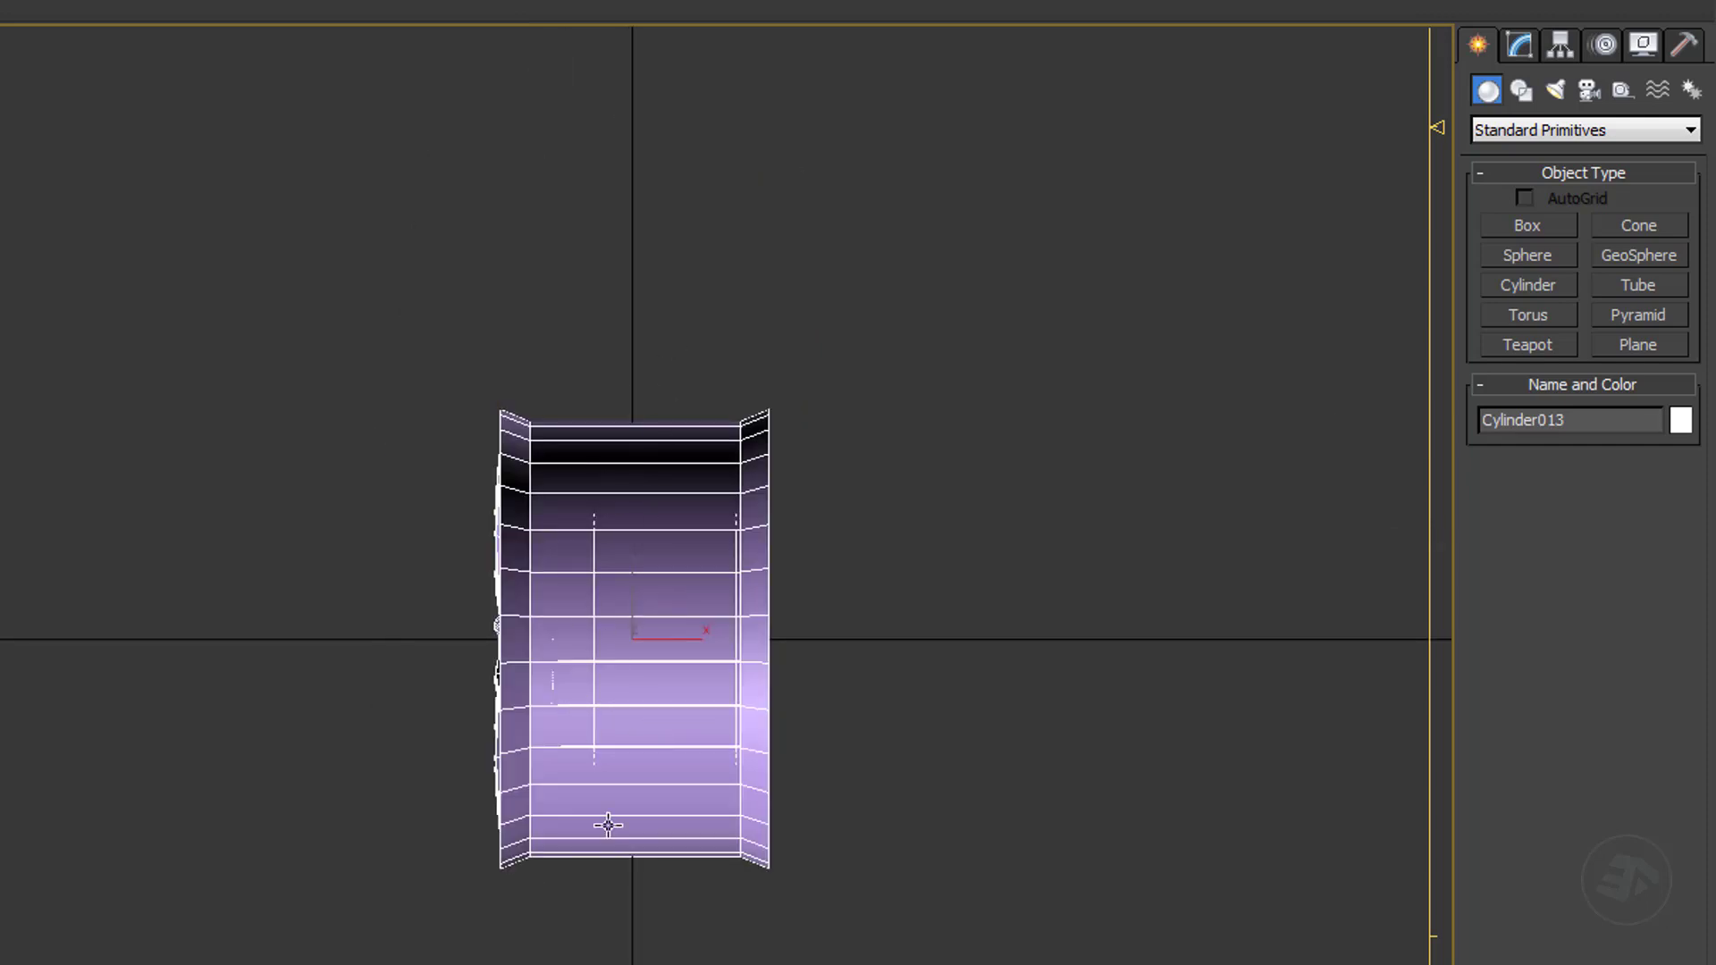
key(F3)
scroll(621, 761, up, 2)
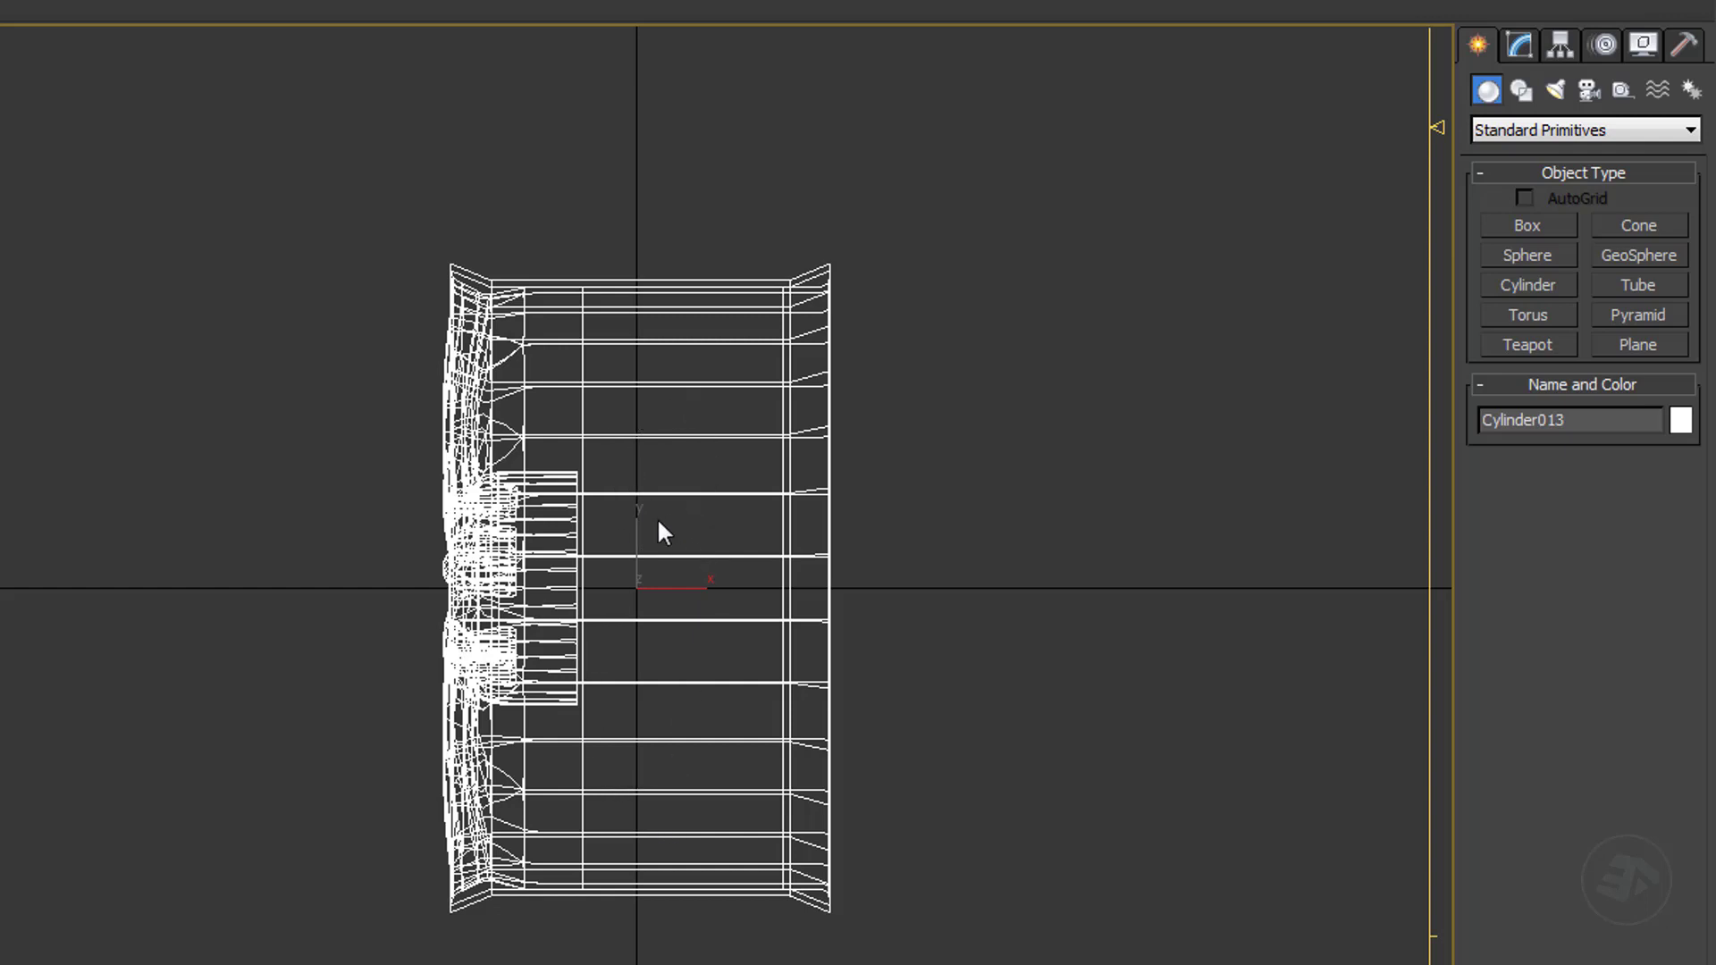
scroll(423, 760, up, 3)
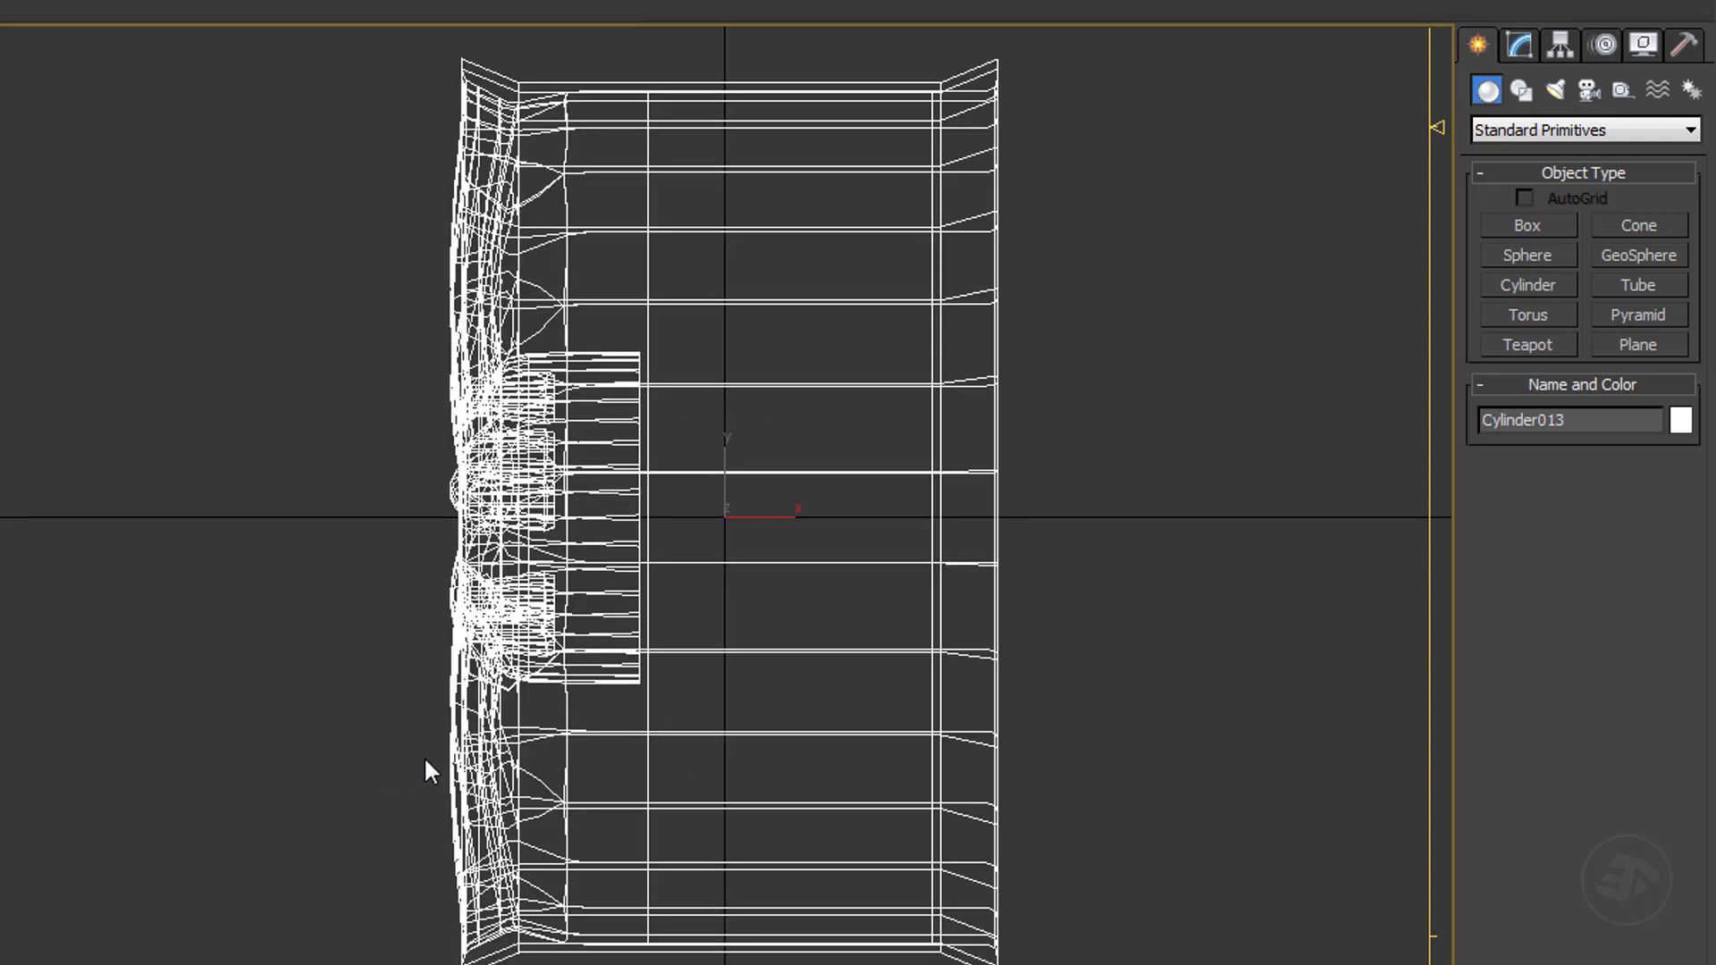
key(shift+q)
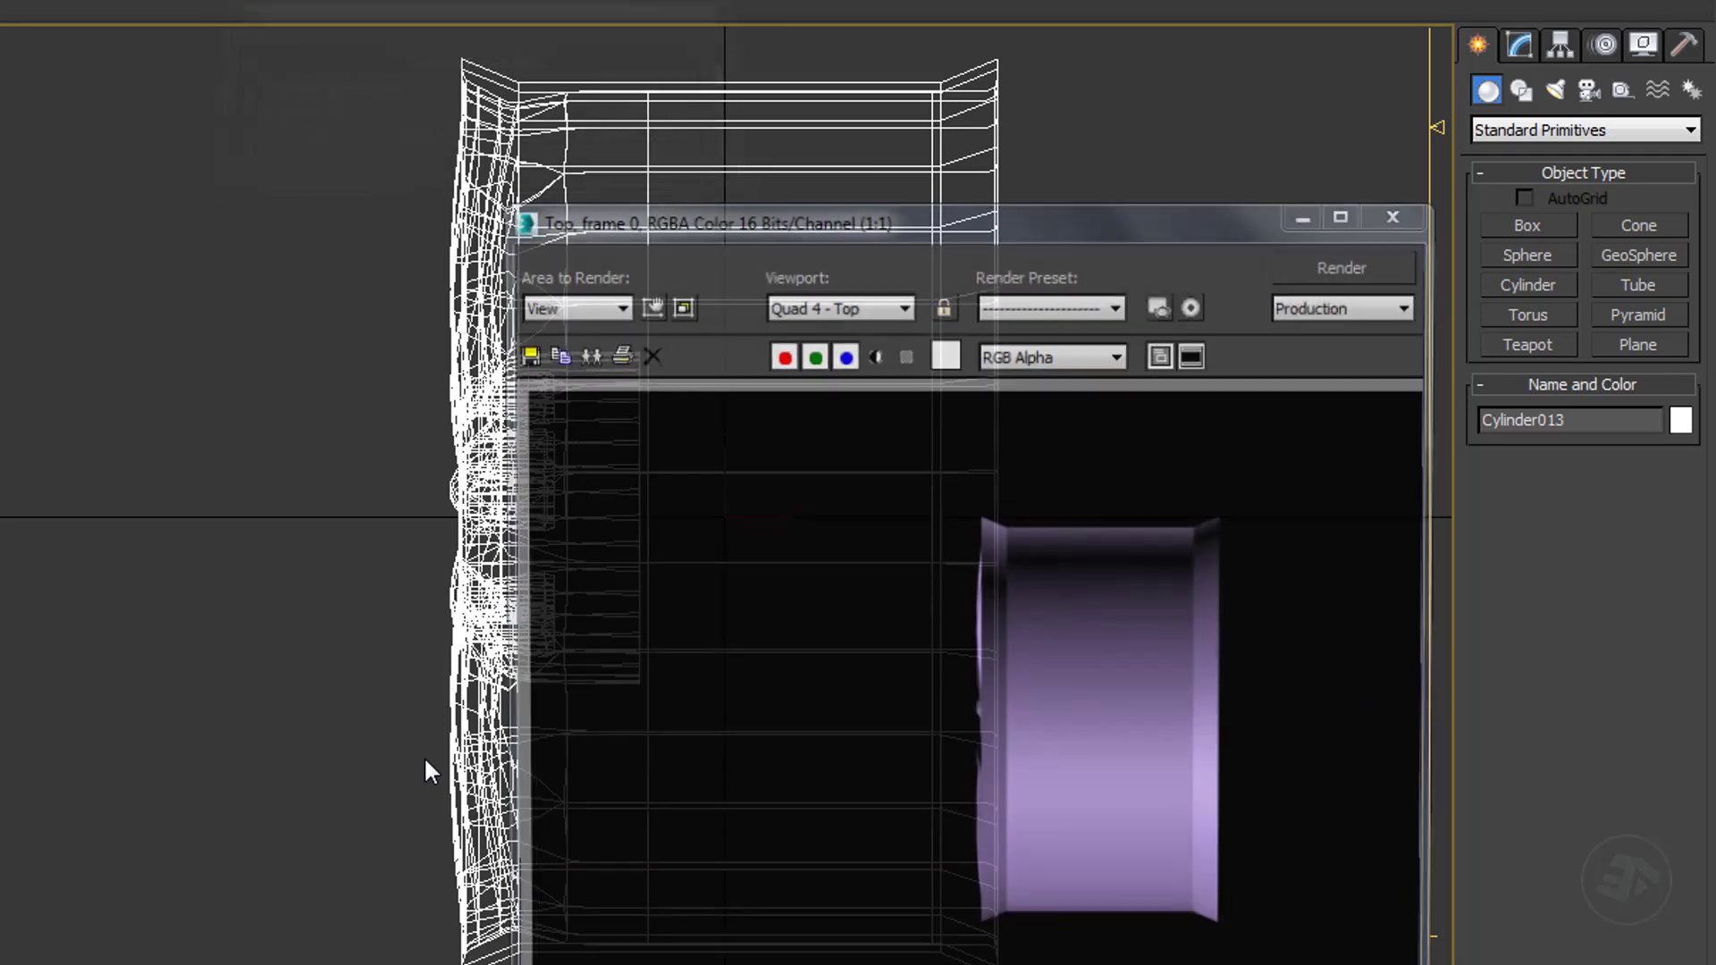
click(1422, 220)
middle_drag(759, 499, 761, 475)
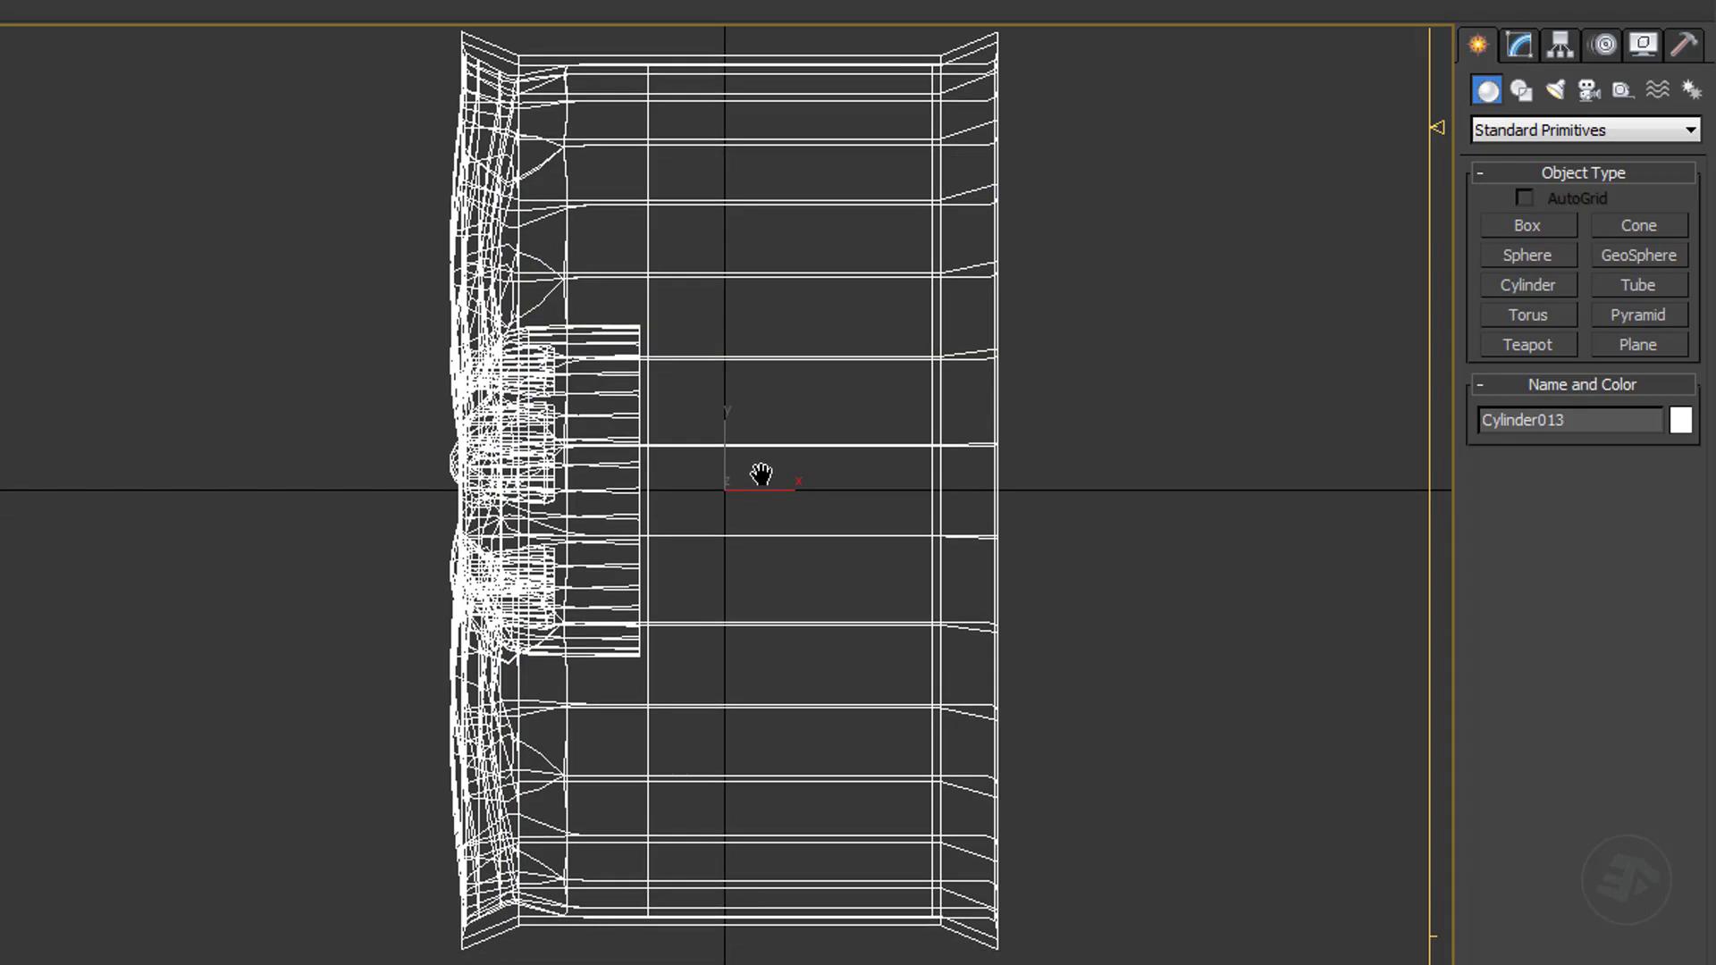
Return to a shaded perspective view in expert mode and examine the spokes and hub up close.
key(p)
scroll(761, 476, down, 5)
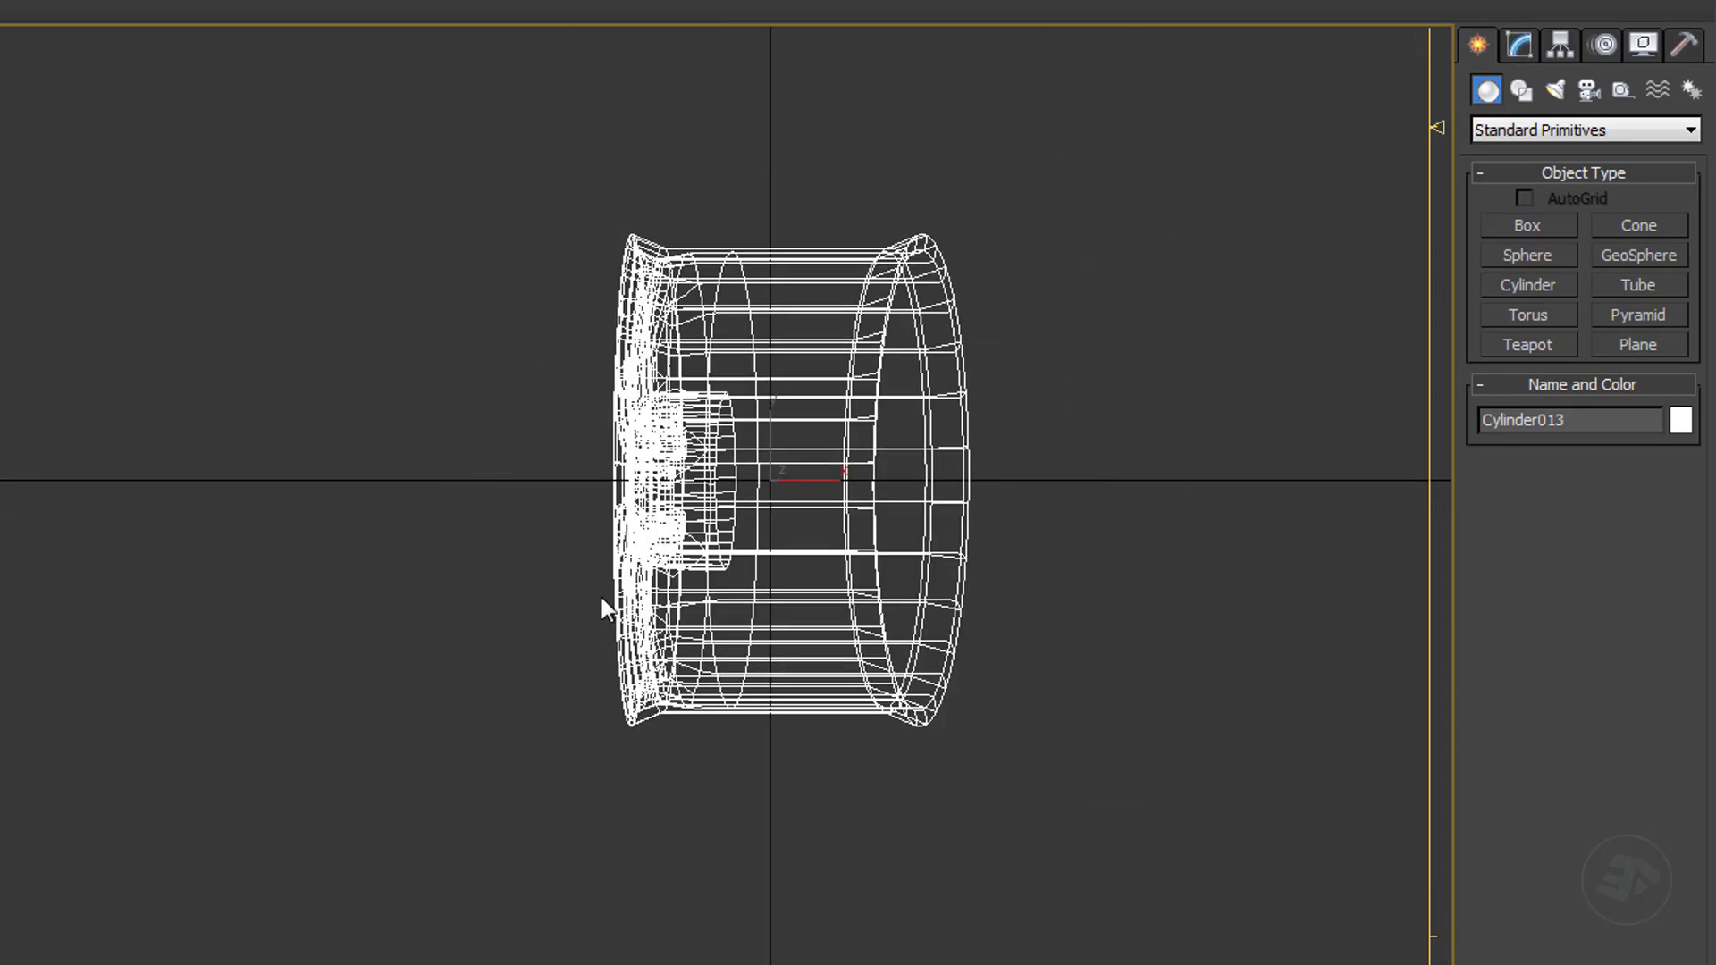
alt+middle_drag(602, 598, 879, 447)
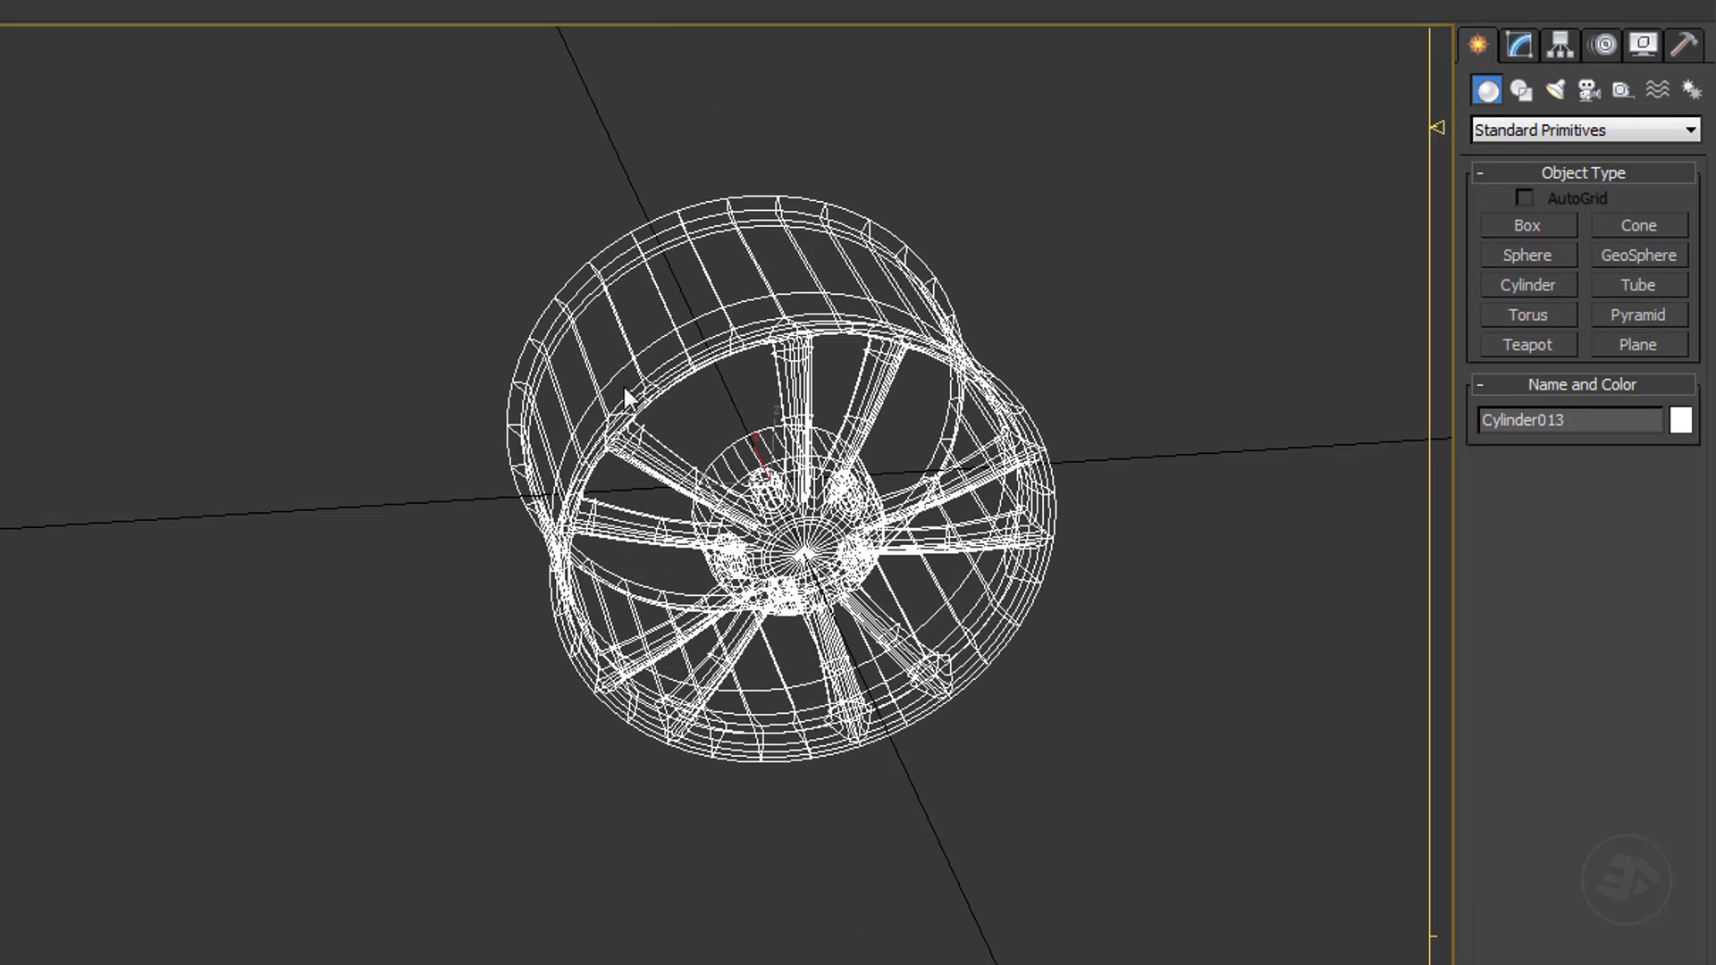
key(ctrl+x)
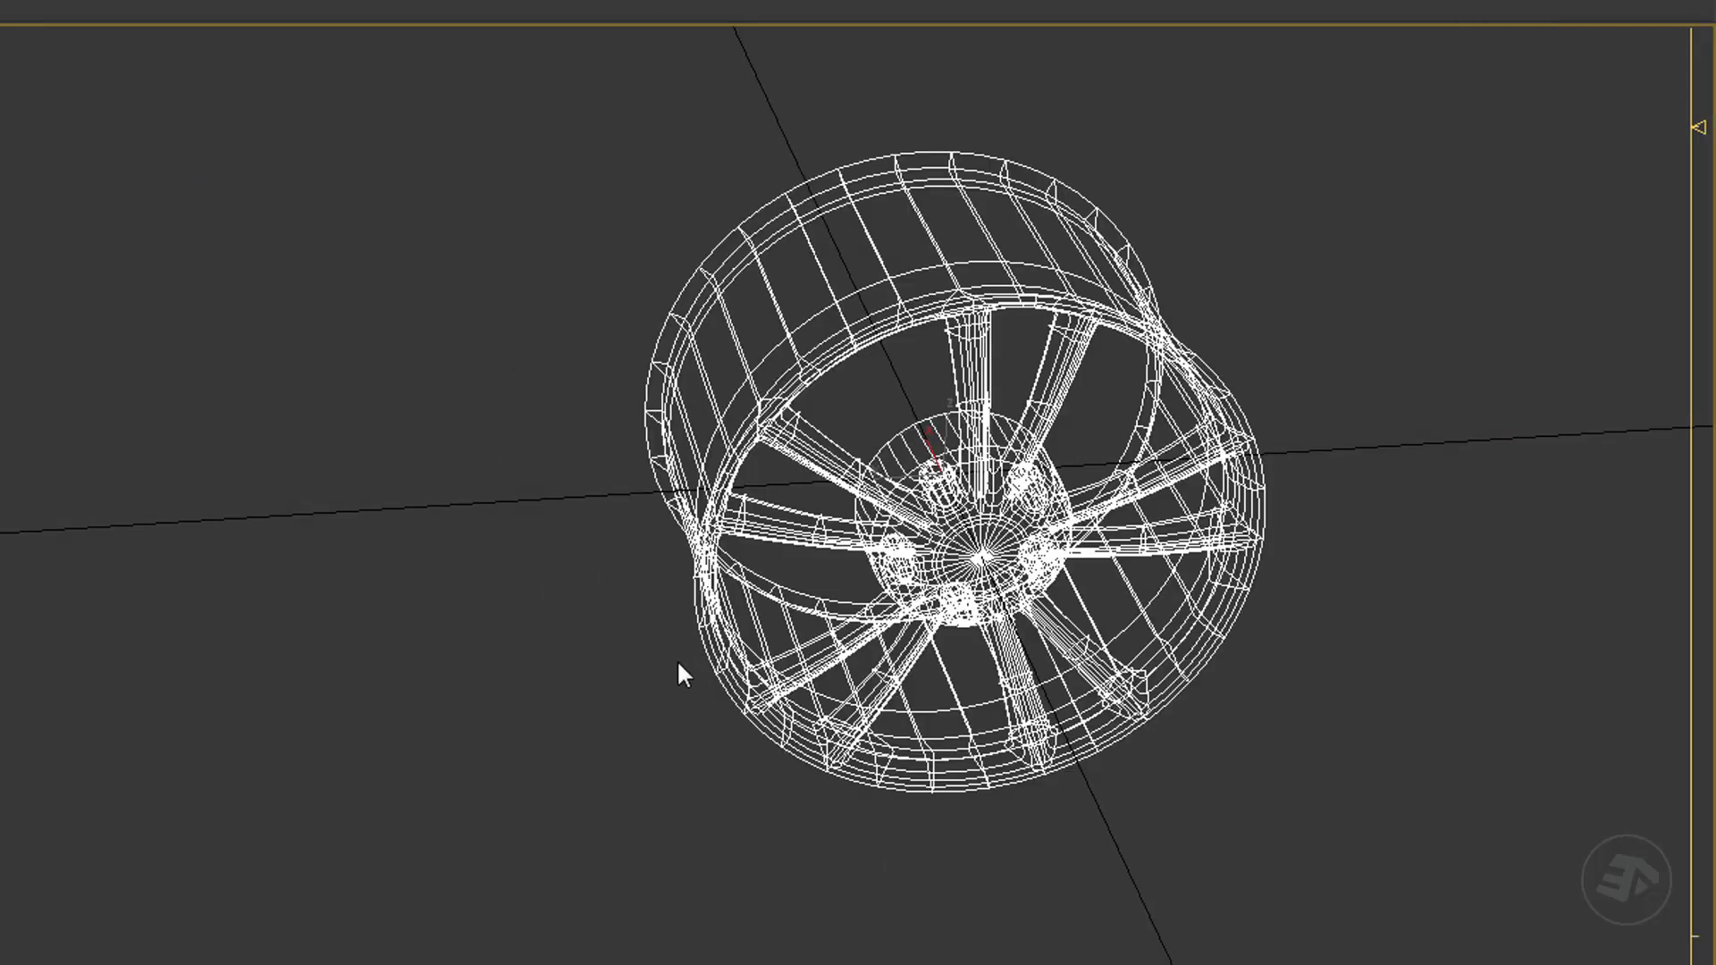
key(F3)
alt+middle_drag(683, 661, 509, 593)
scroll(592, 491, up, 8)
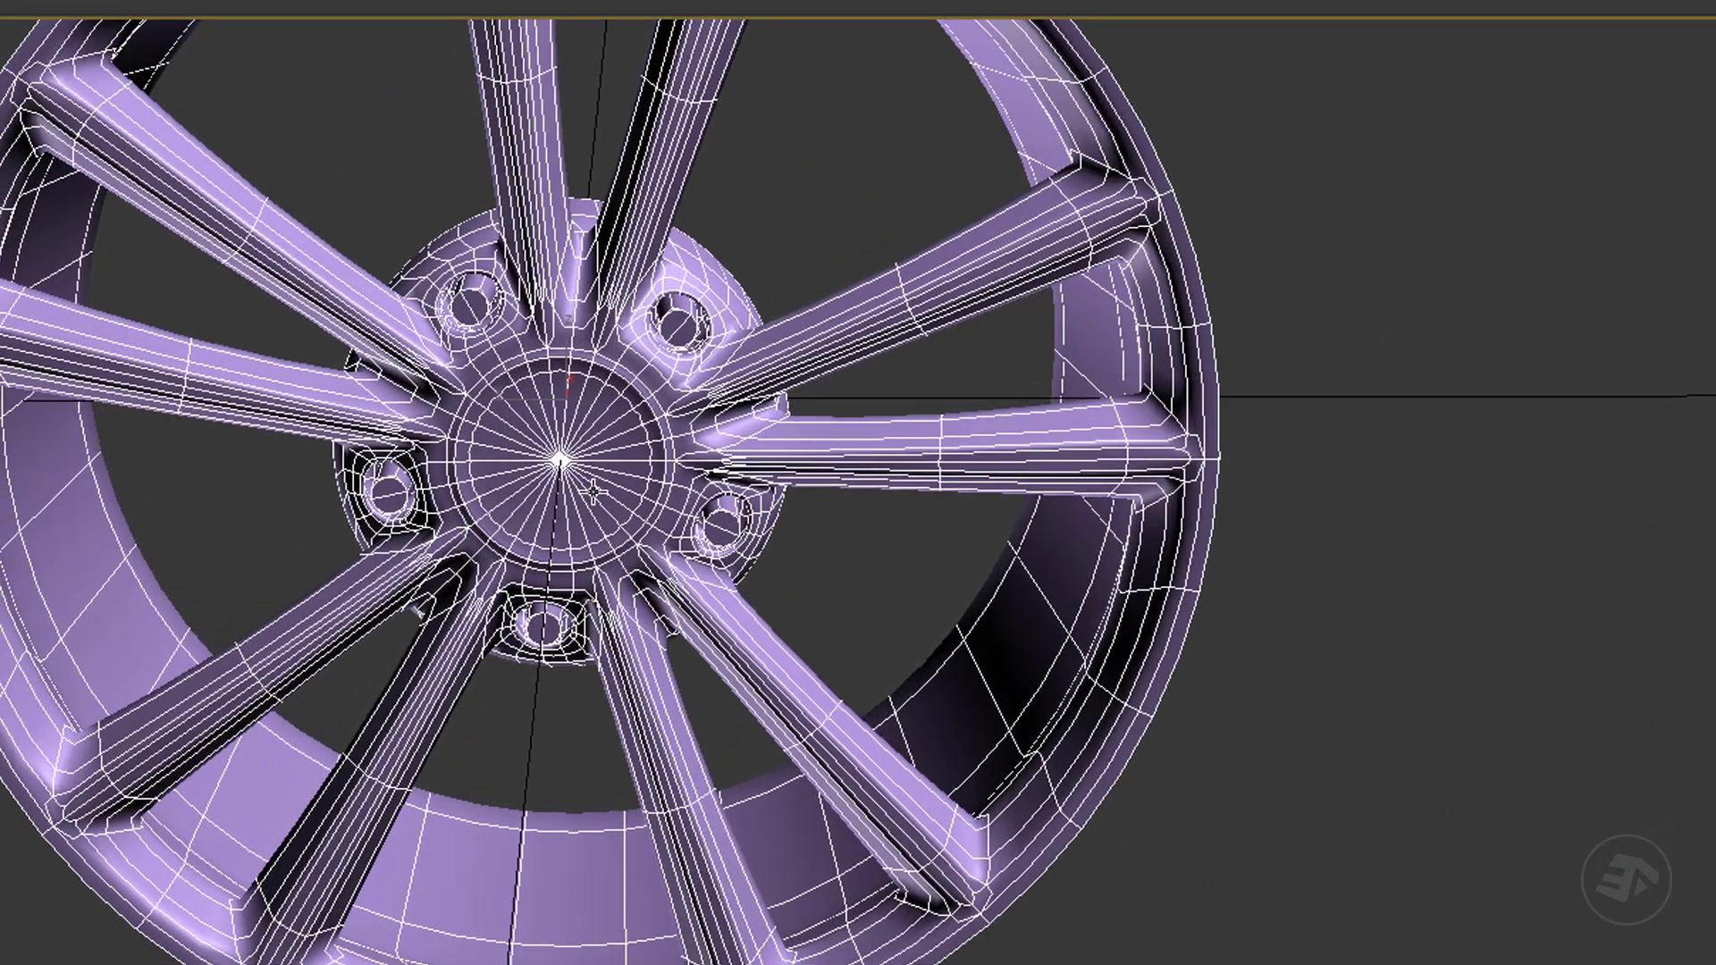
alt+middle_drag(592, 492, 587, 411)
scroll(590, 410, up, 5)
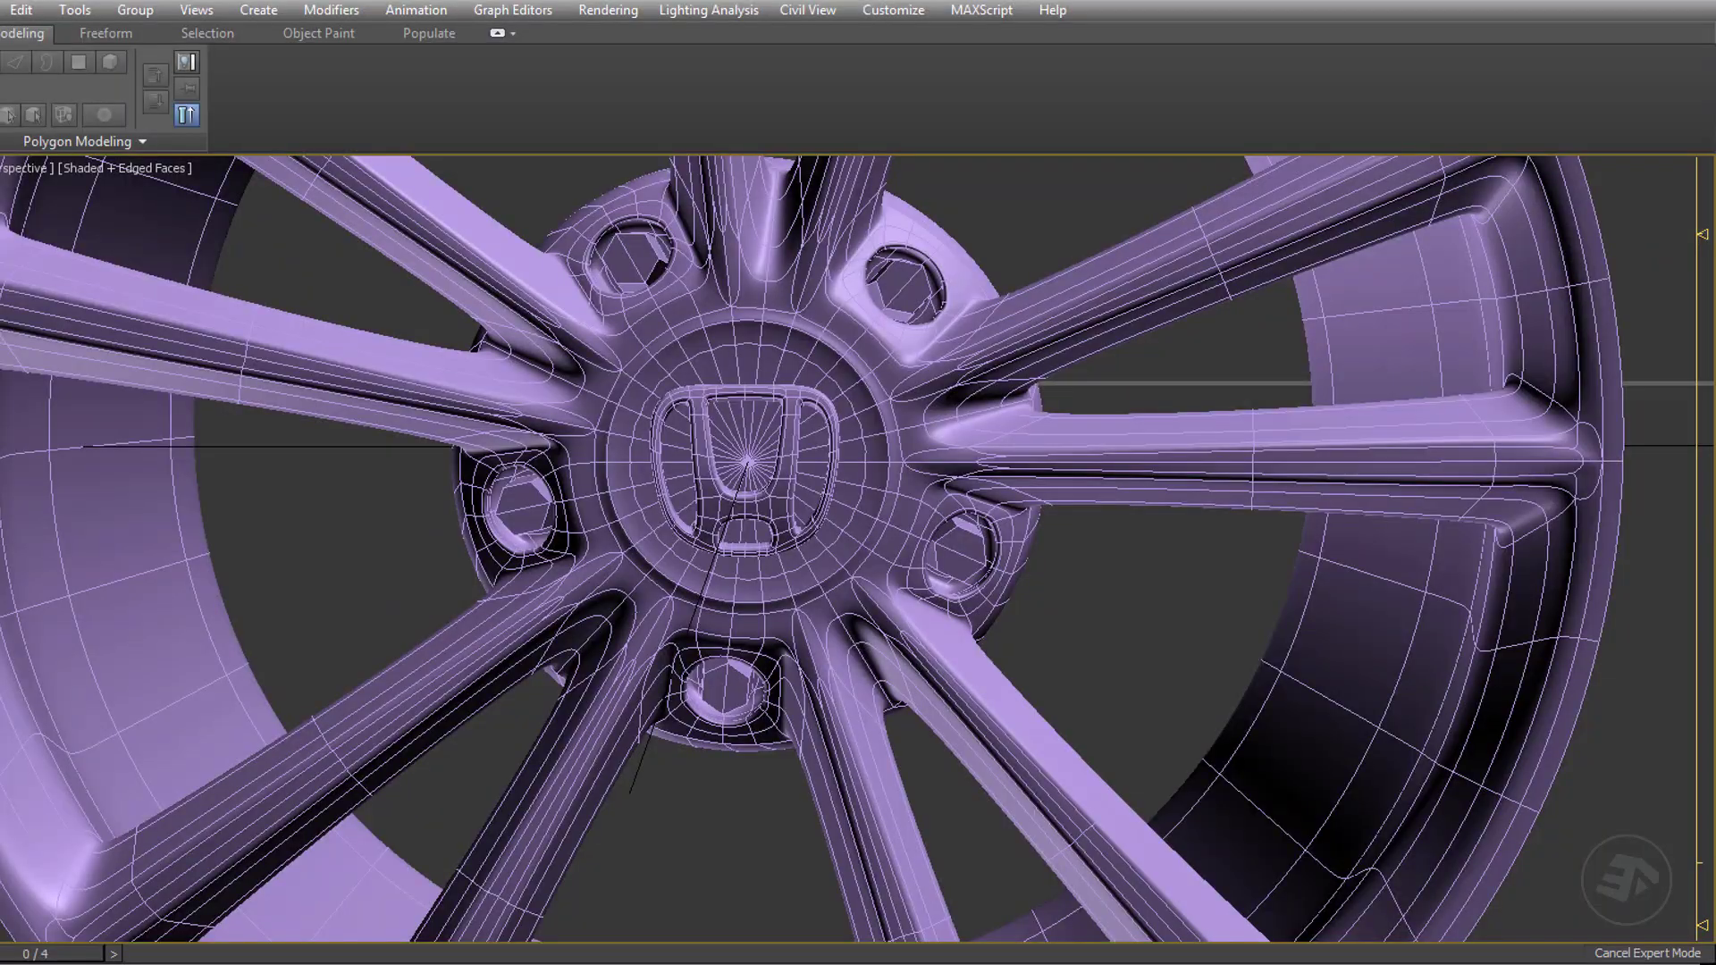
Select the emblem on the hub cap and turn off its TurboSmooth, Shell, Bend and Symmetry modifiers.
click(773, 508)
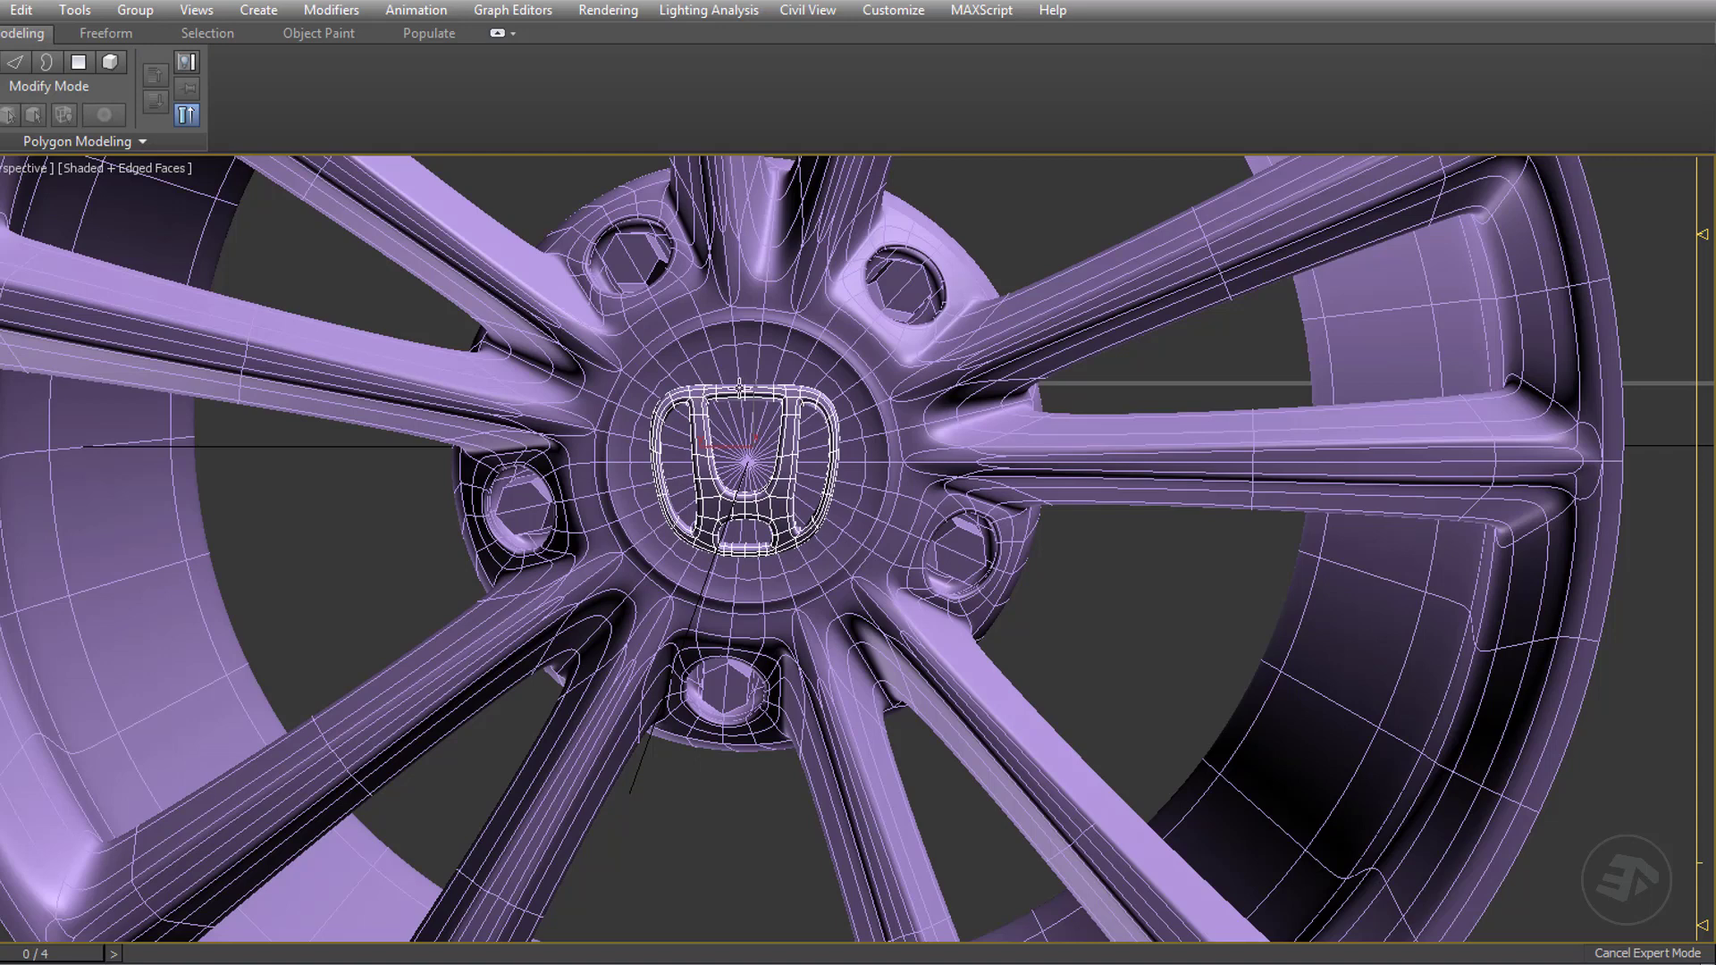
click(187, 62)
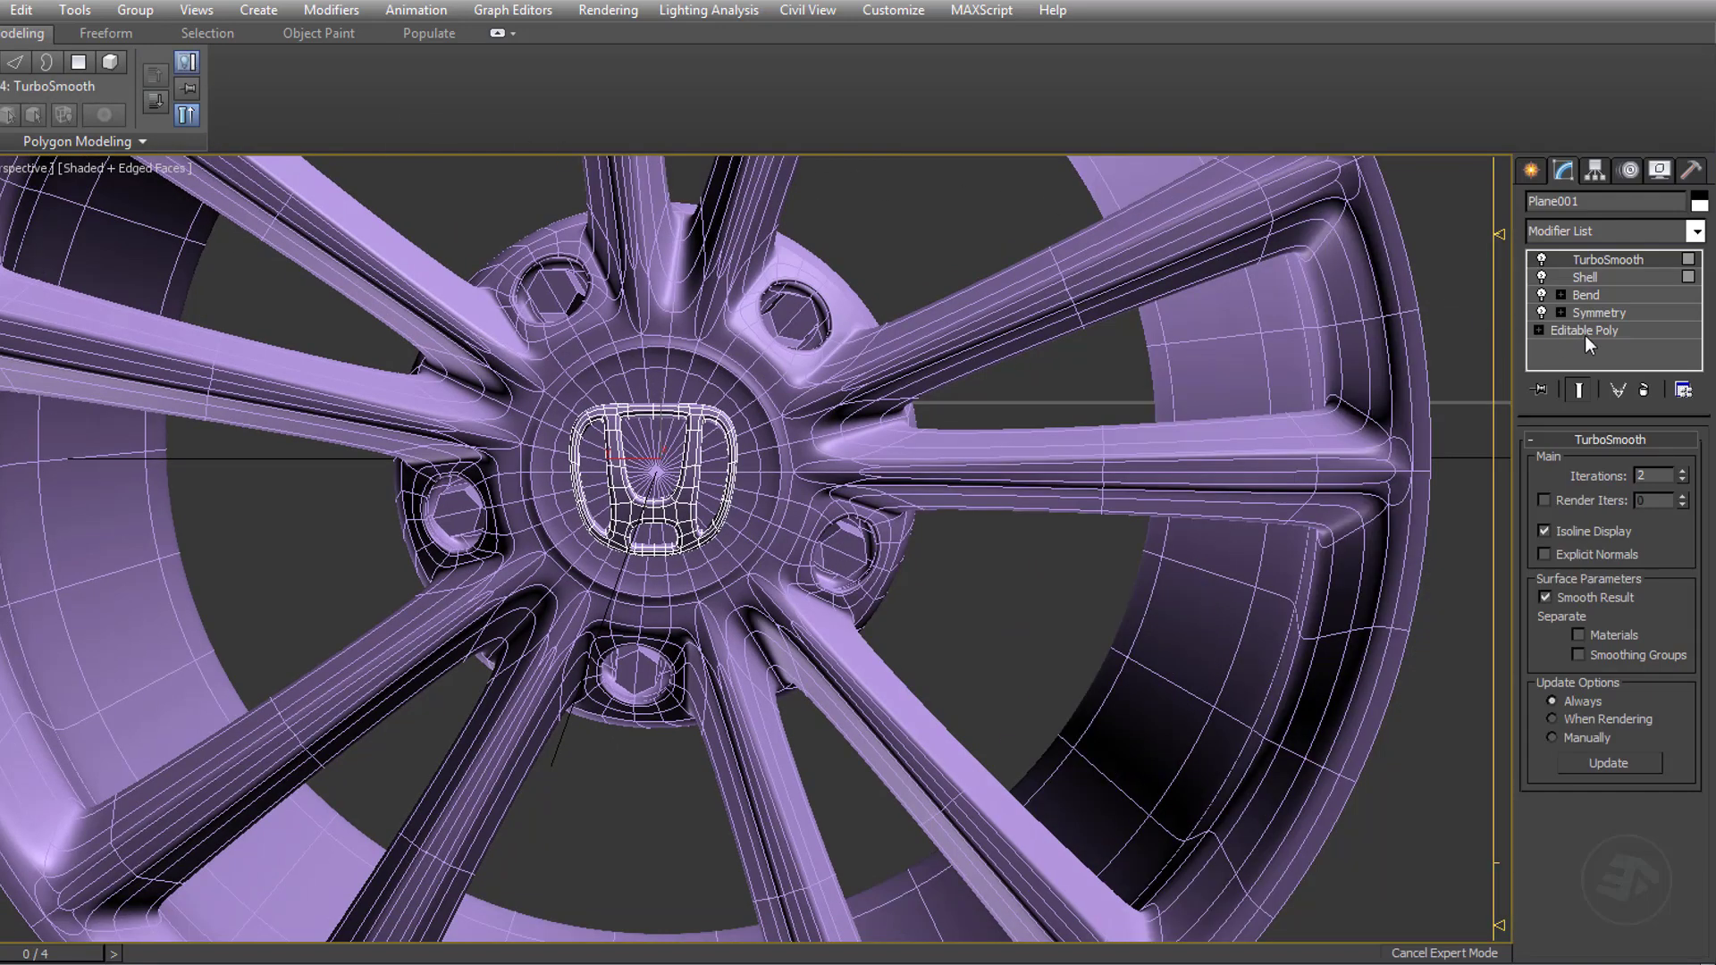
click(1540, 260)
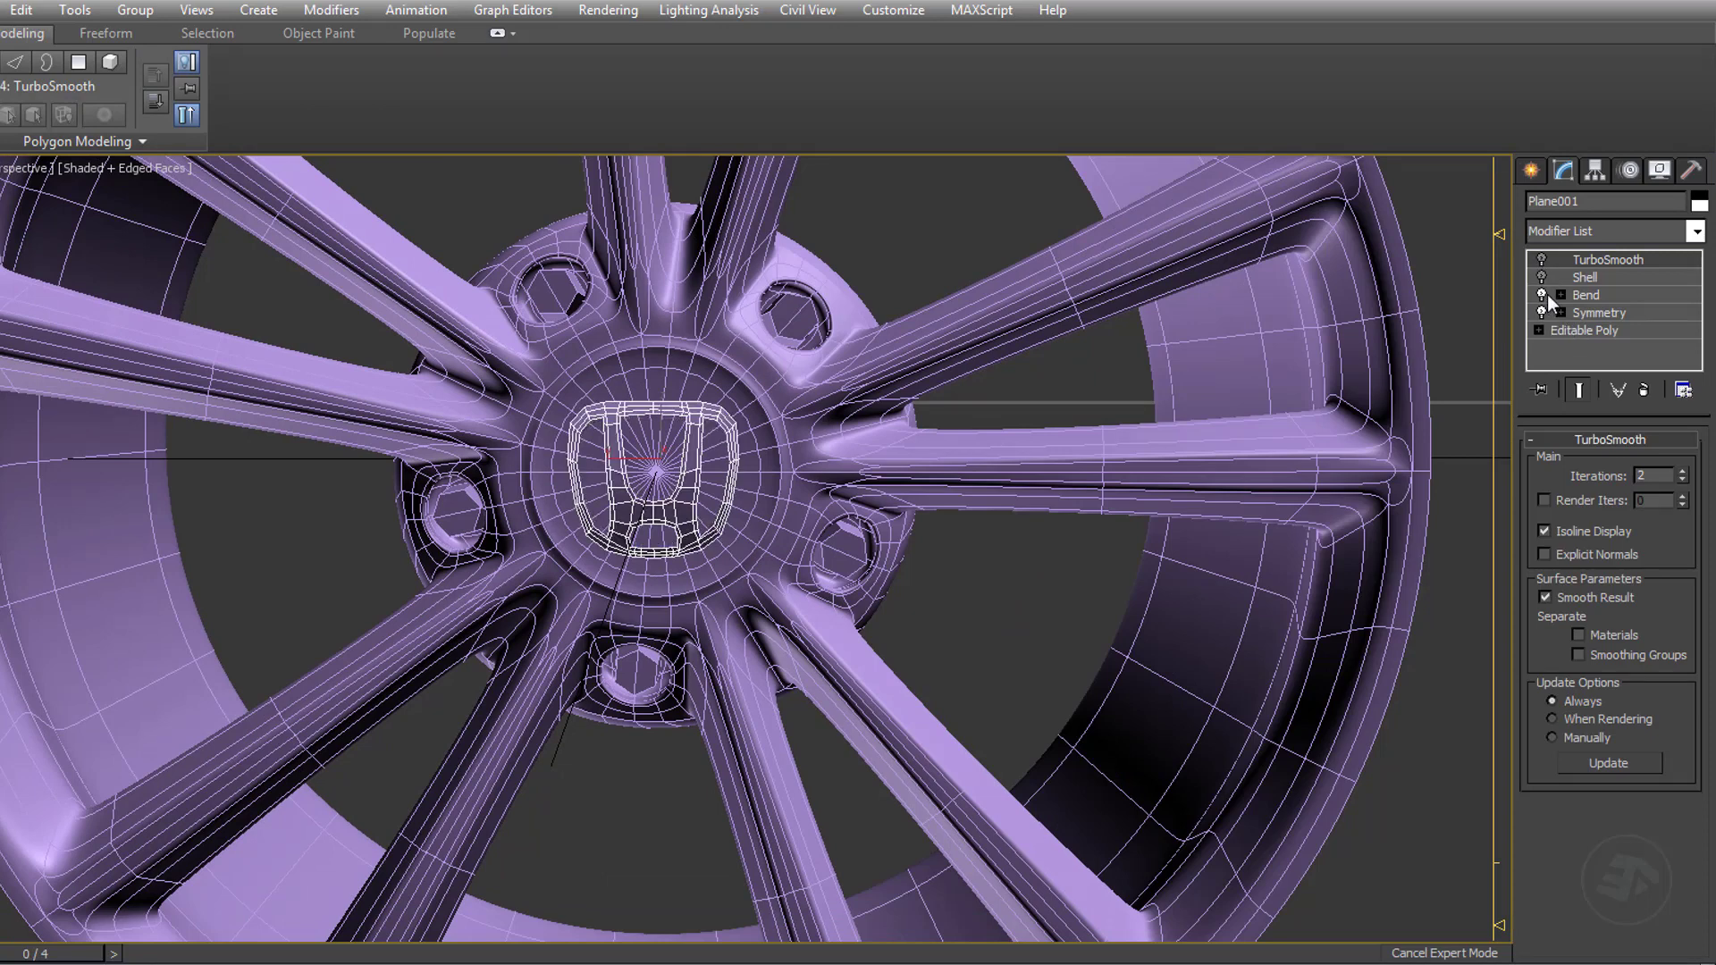
click(1541, 295)
click(1541, 312)
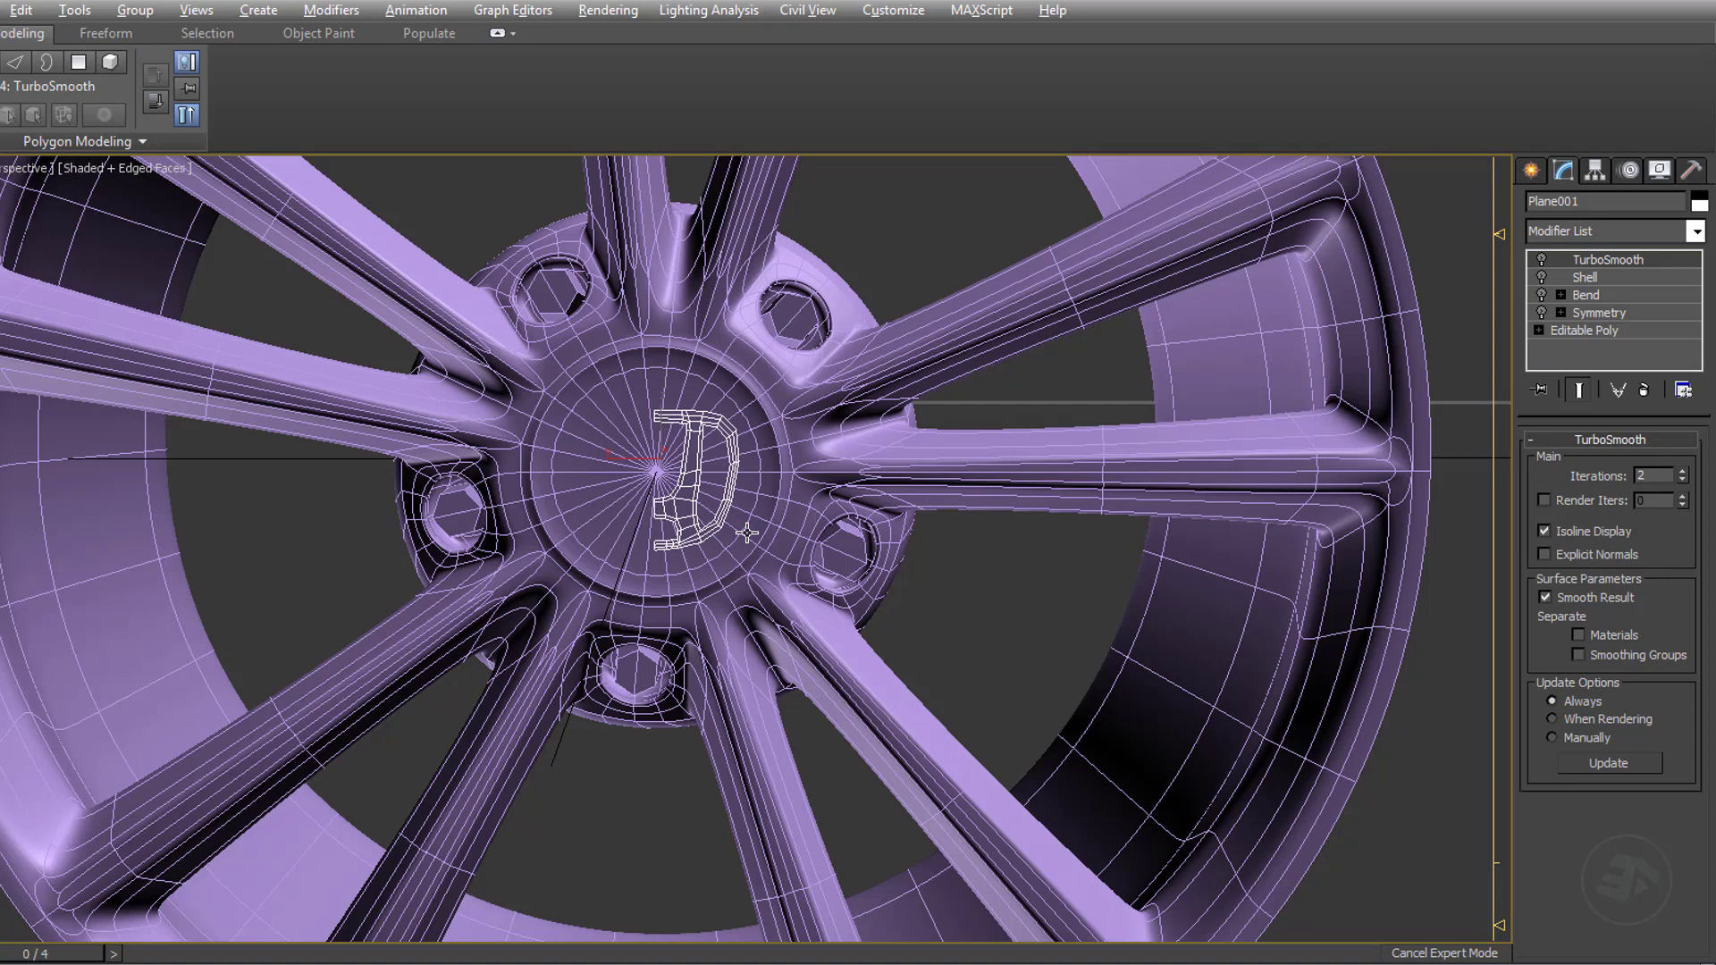
Isolate the emblem and examine the topology of its half mesh.
key(alt+q)
mouse_move(743, 561)
middle_down()
mouse_move(738, 537)
mouse_move(743, 561)
middle_up()
scroll(739, 564, up, 8)
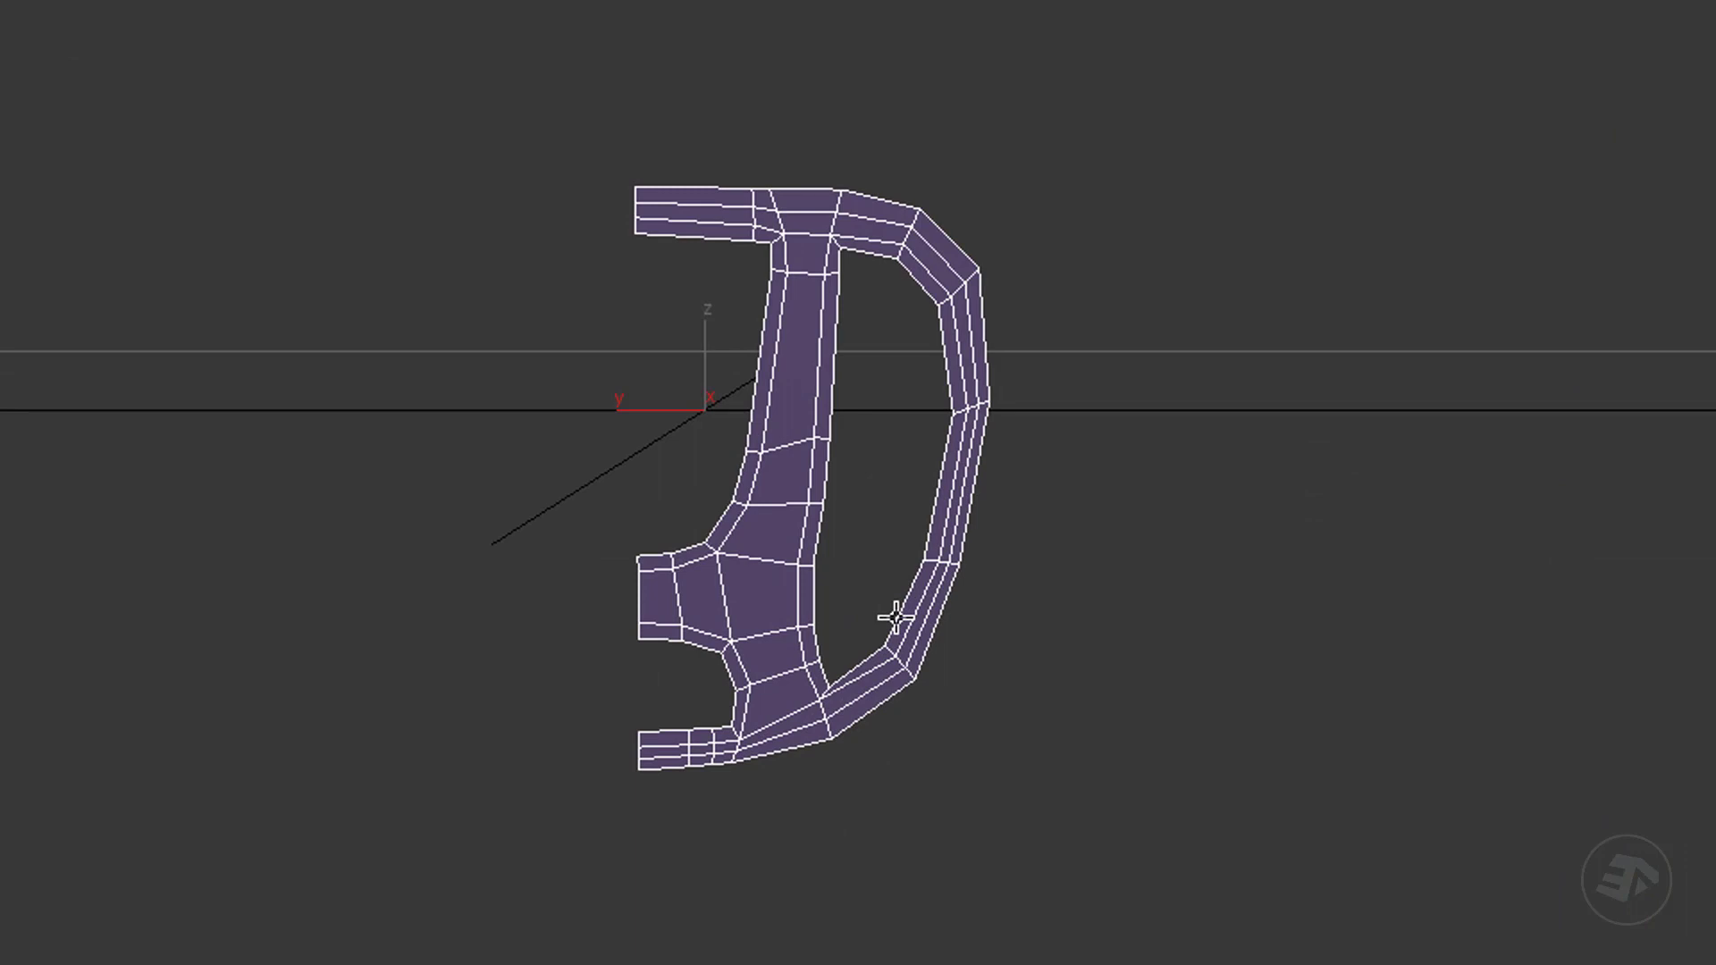
middle_drag(747, 509, 905, 525)
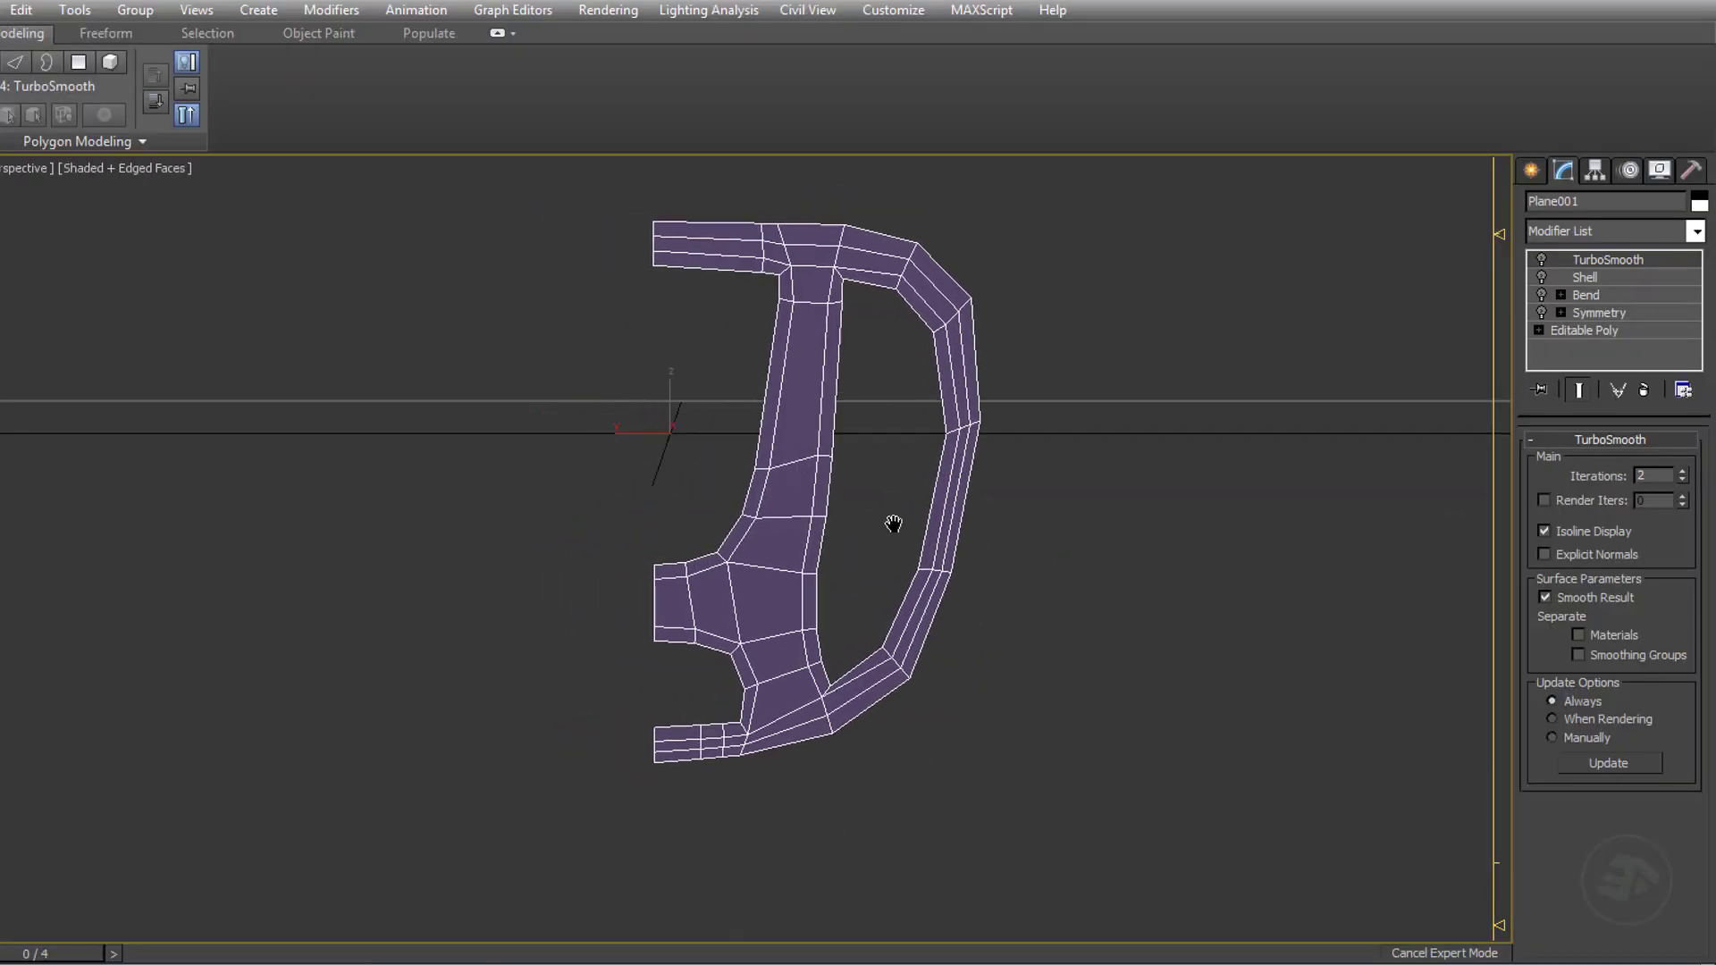
alt+middle_drag(775, 546, 862, 593)
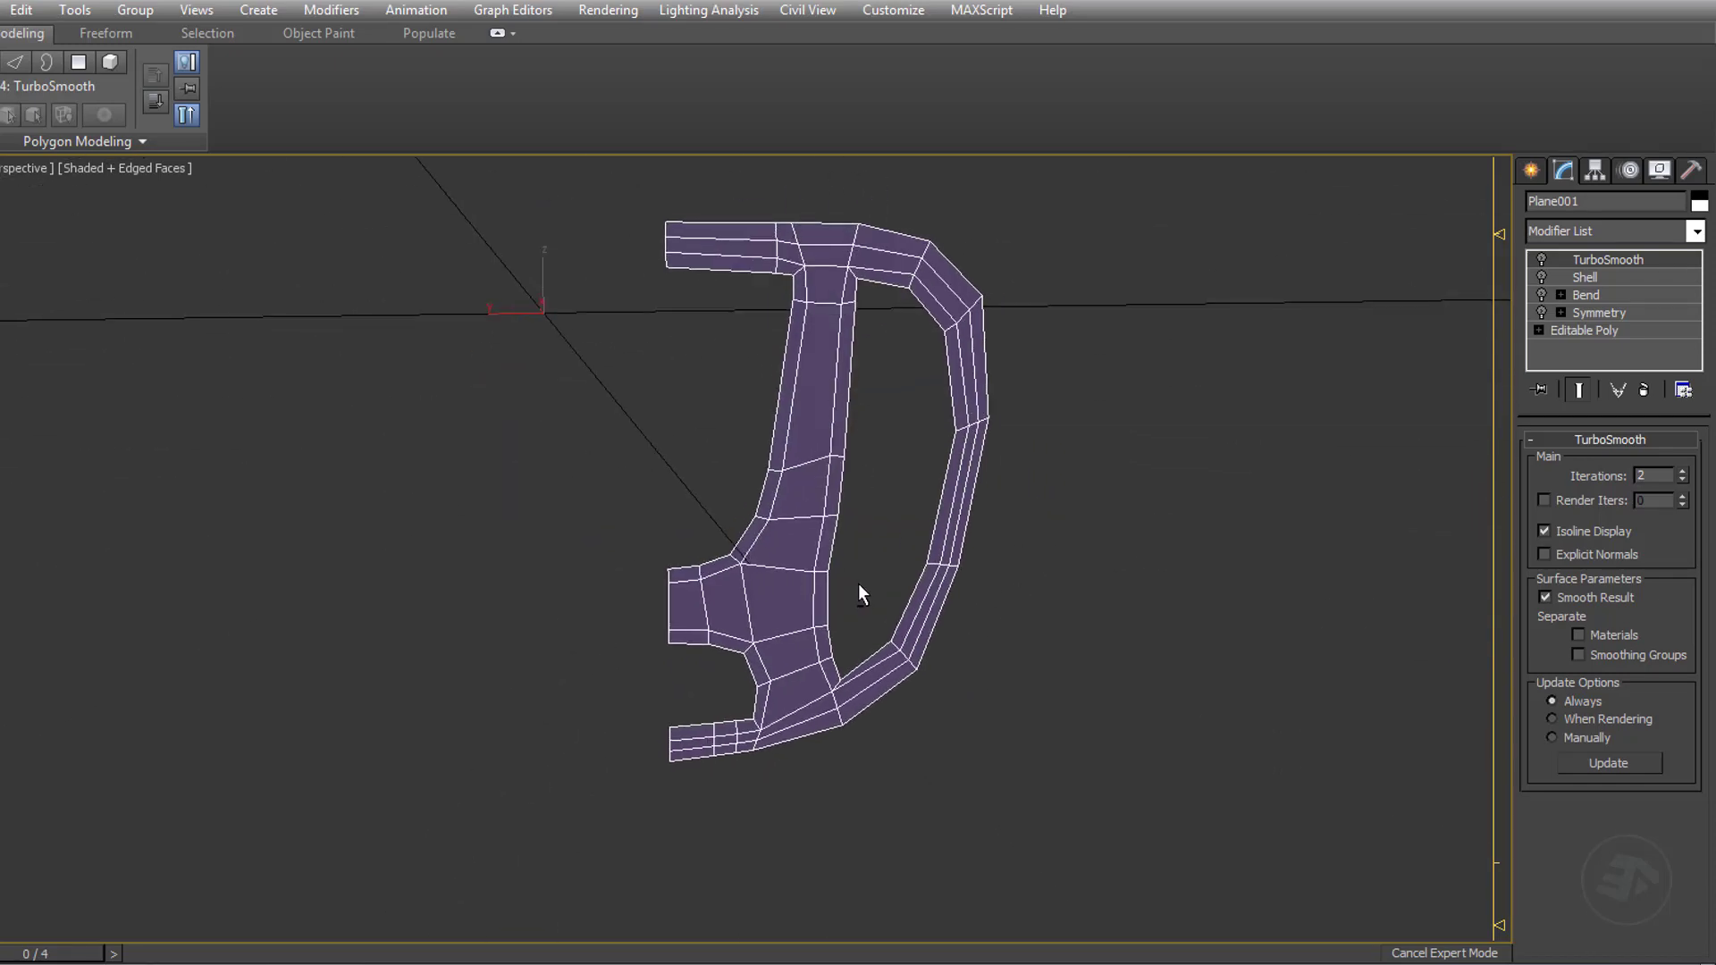
Turn the emblem's Symmetry and Bend modifiers back on and check the mirrored, curved shape.
click(1581, 311)
click(1541, 312)
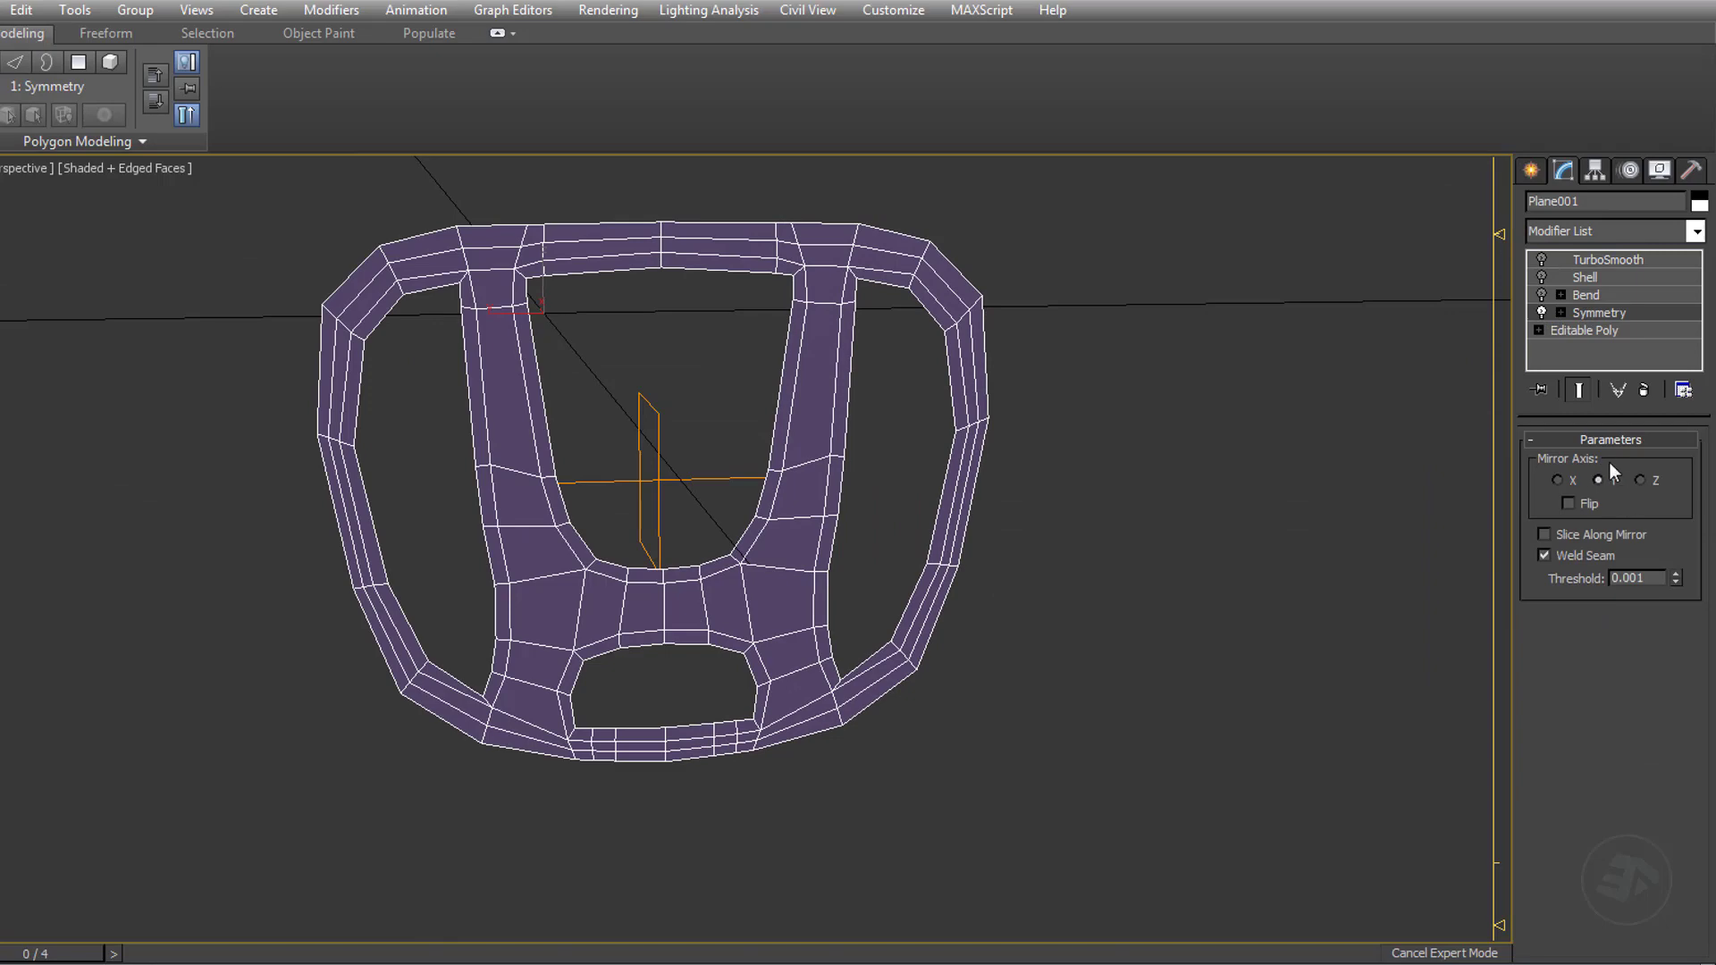
alt+middle_drag(1054, 501, 887, 520)
click(1555, 298)
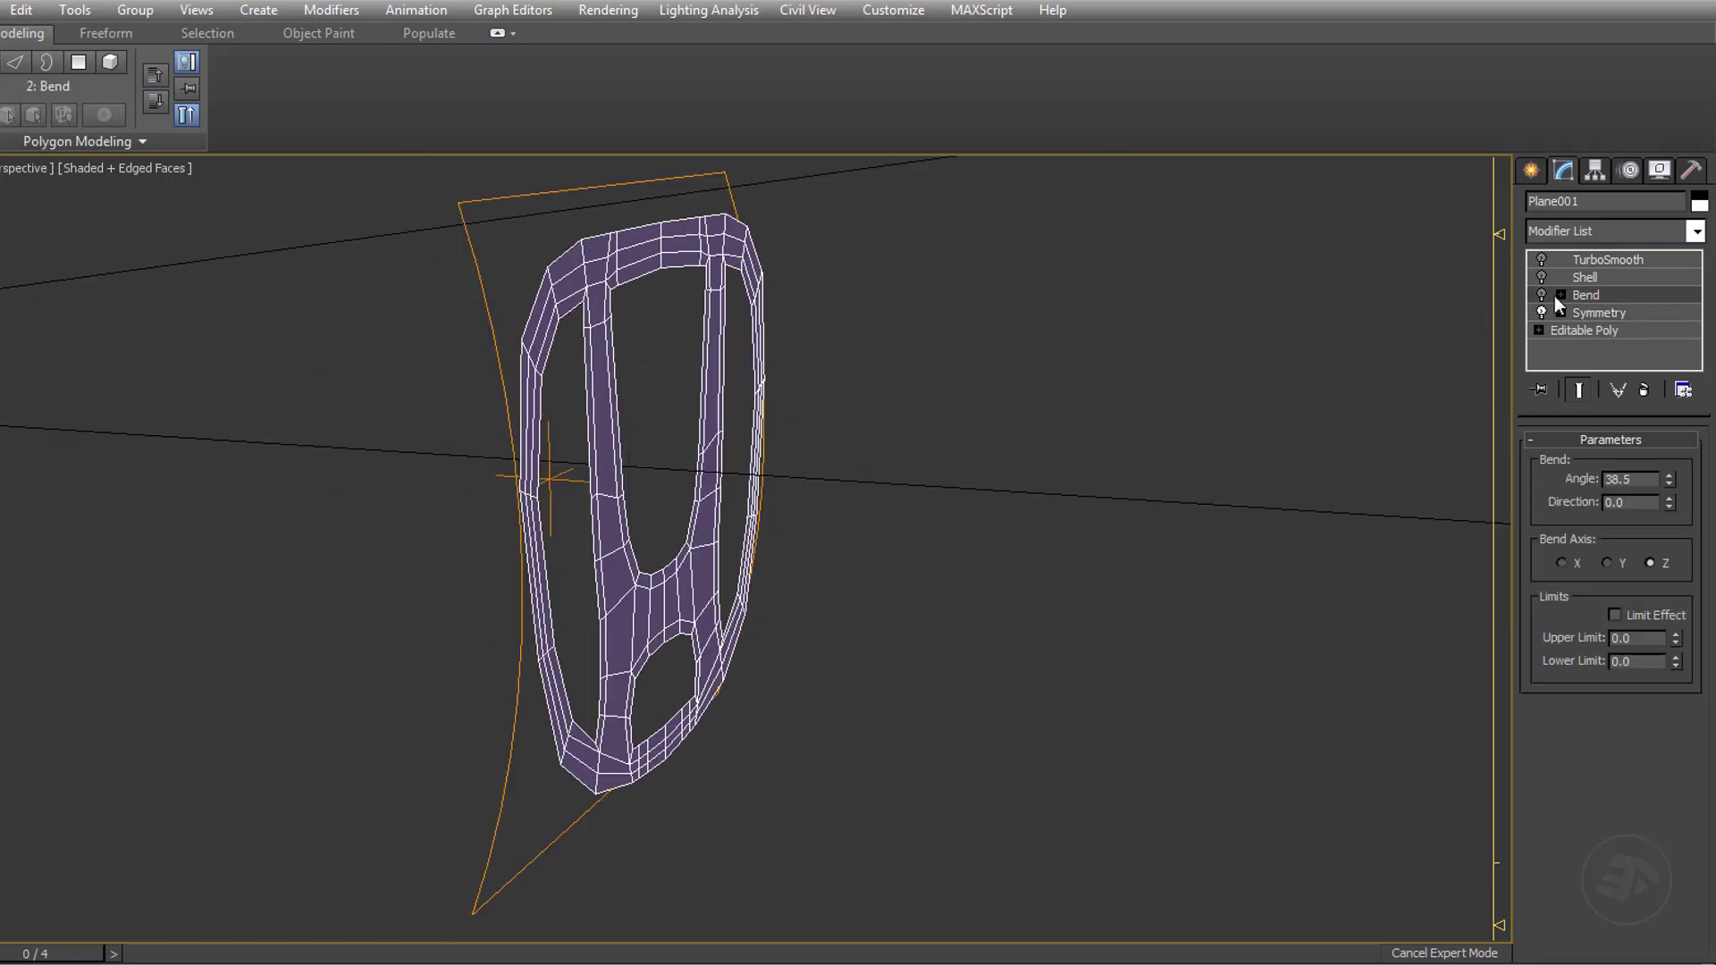
click(1542, 294)
alt+middle_drag(625, 572, 908, 567)
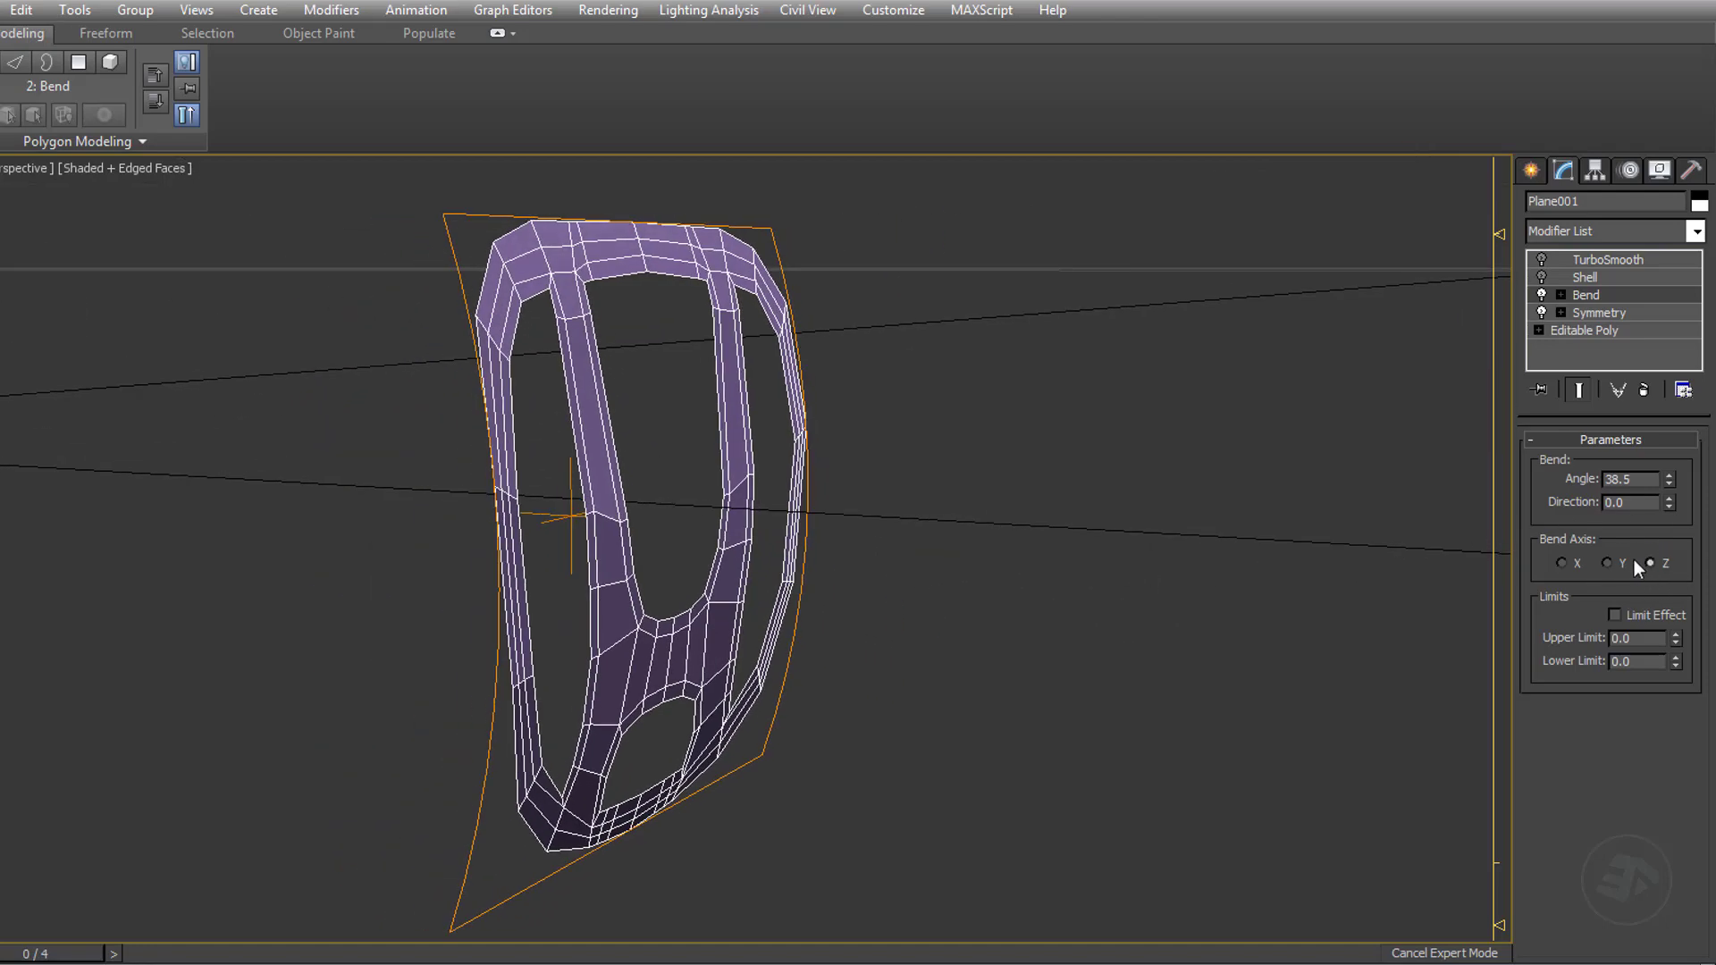
alt+middle_drag(1412, 560, 1239, 553)
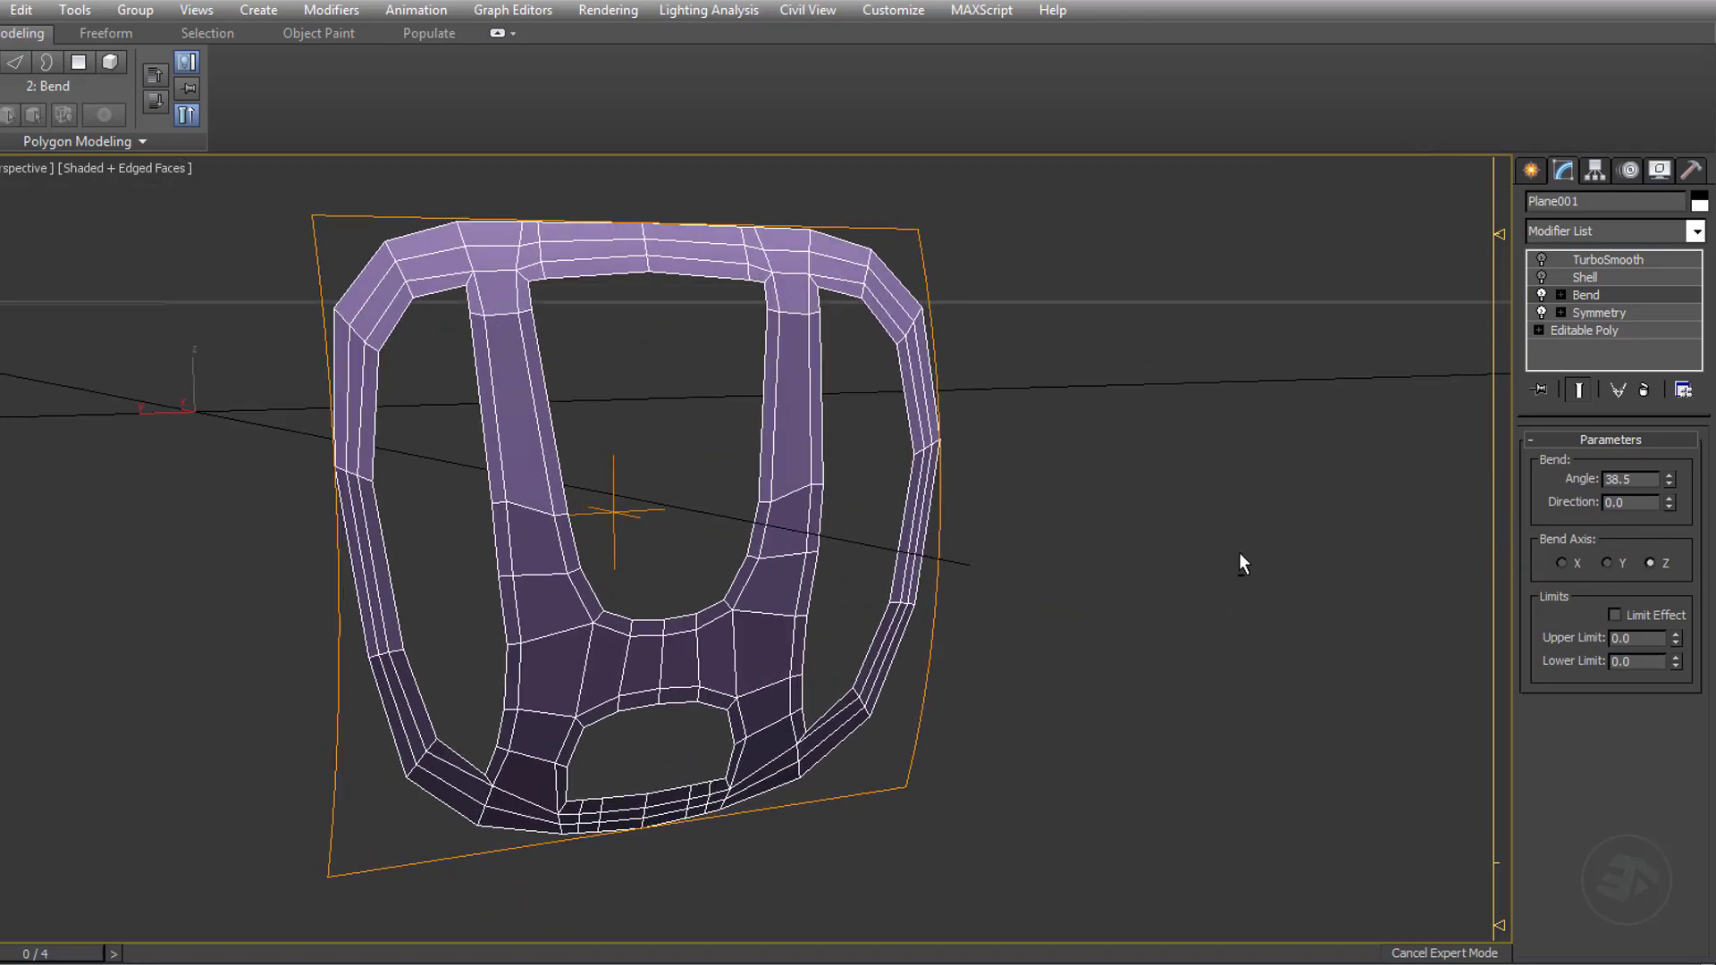
Turn the emblem's Shell and TurboSmooth modifiers back on to restore its thickness and smoothing.
click(1541, 277)
alt+middle_drag(929, 518, 886, 536)
click(1608, 259)
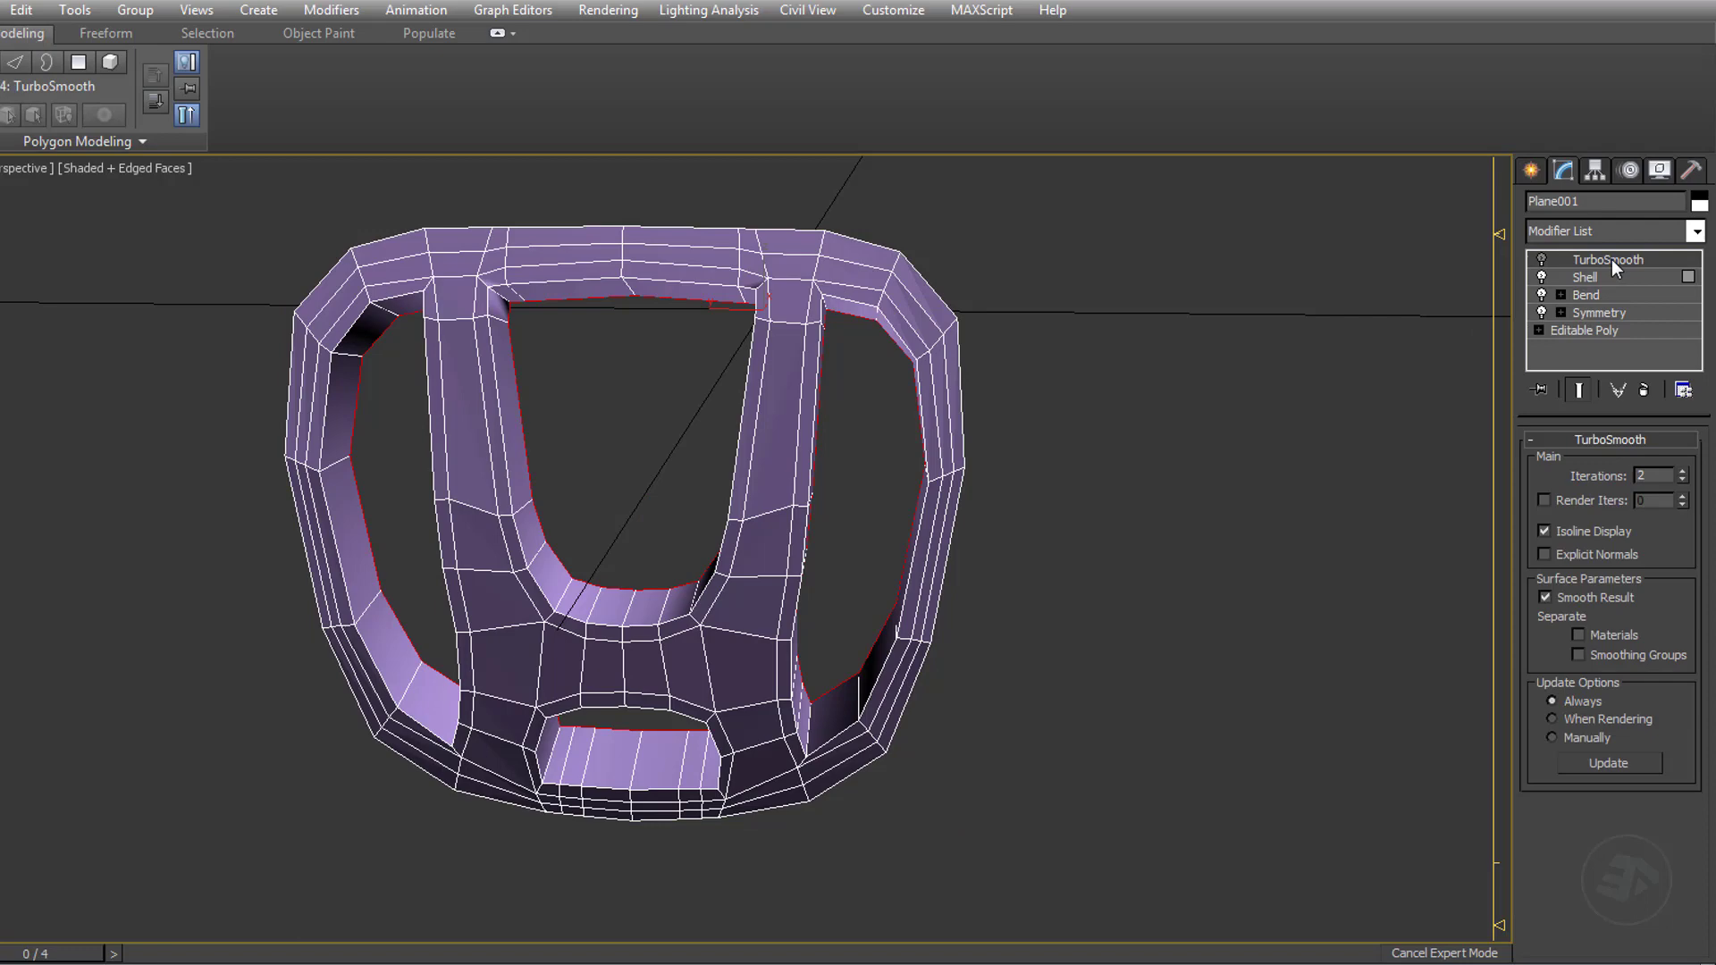
click(1541, 259)
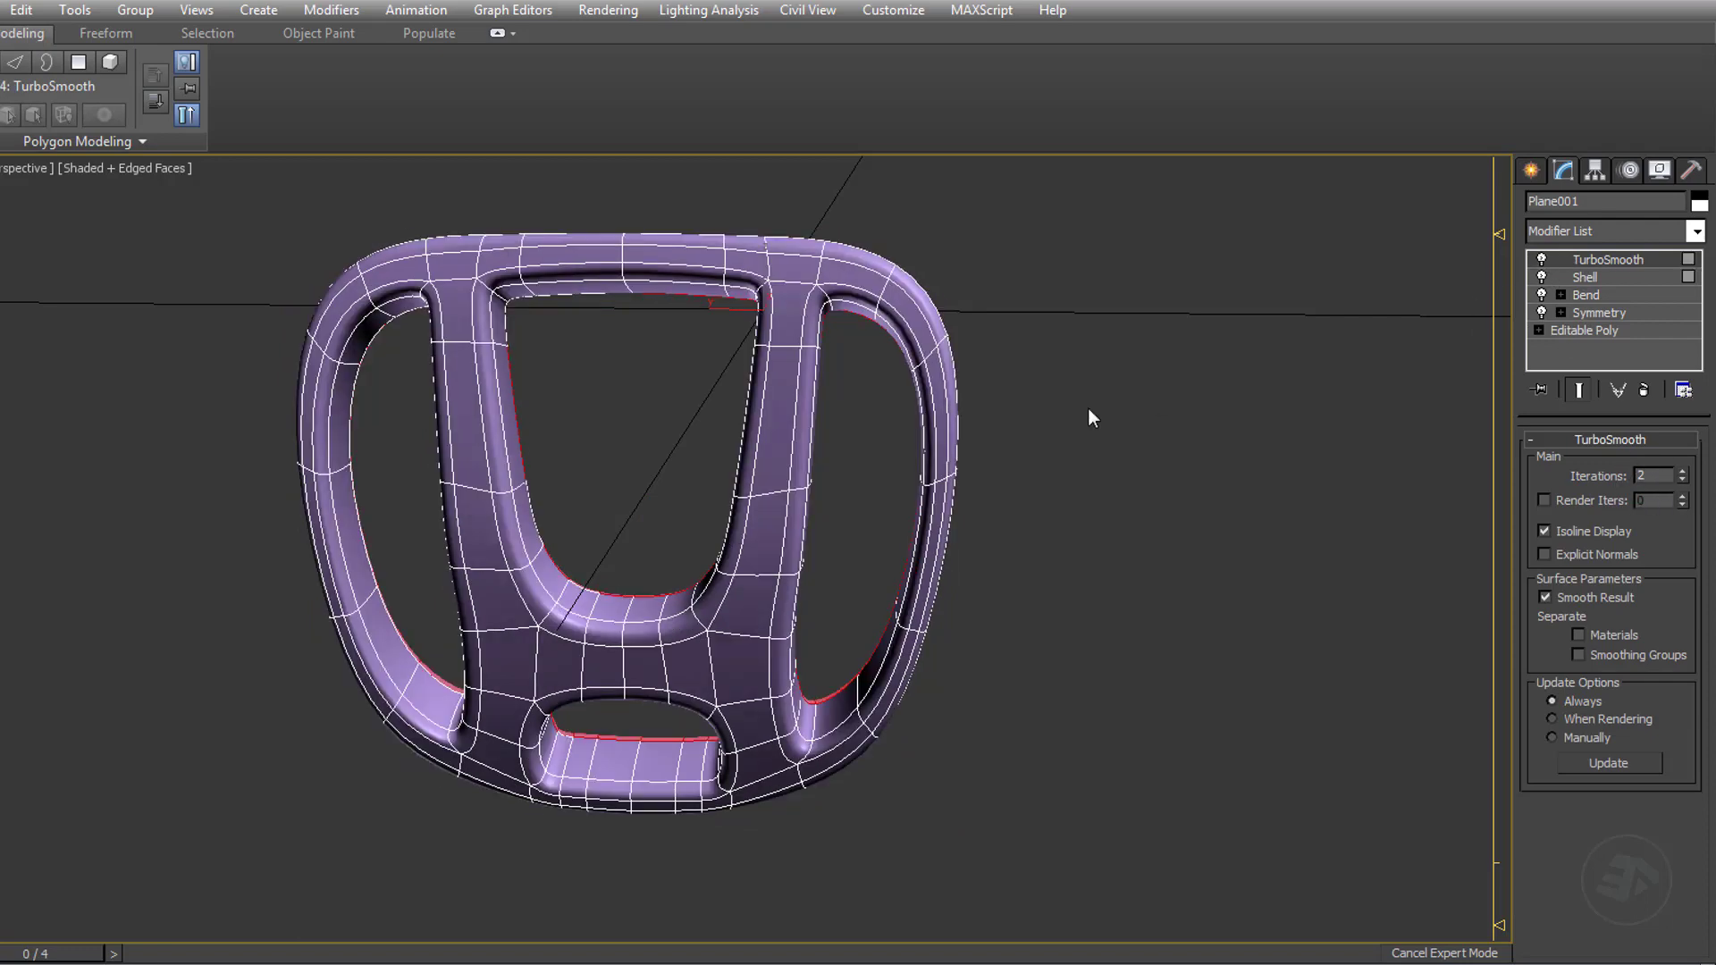
Display the polygon statistics and set the emblem's TurboSmooth iterations to 1.
alt+middle_drag(1087, 413, 828, 504)
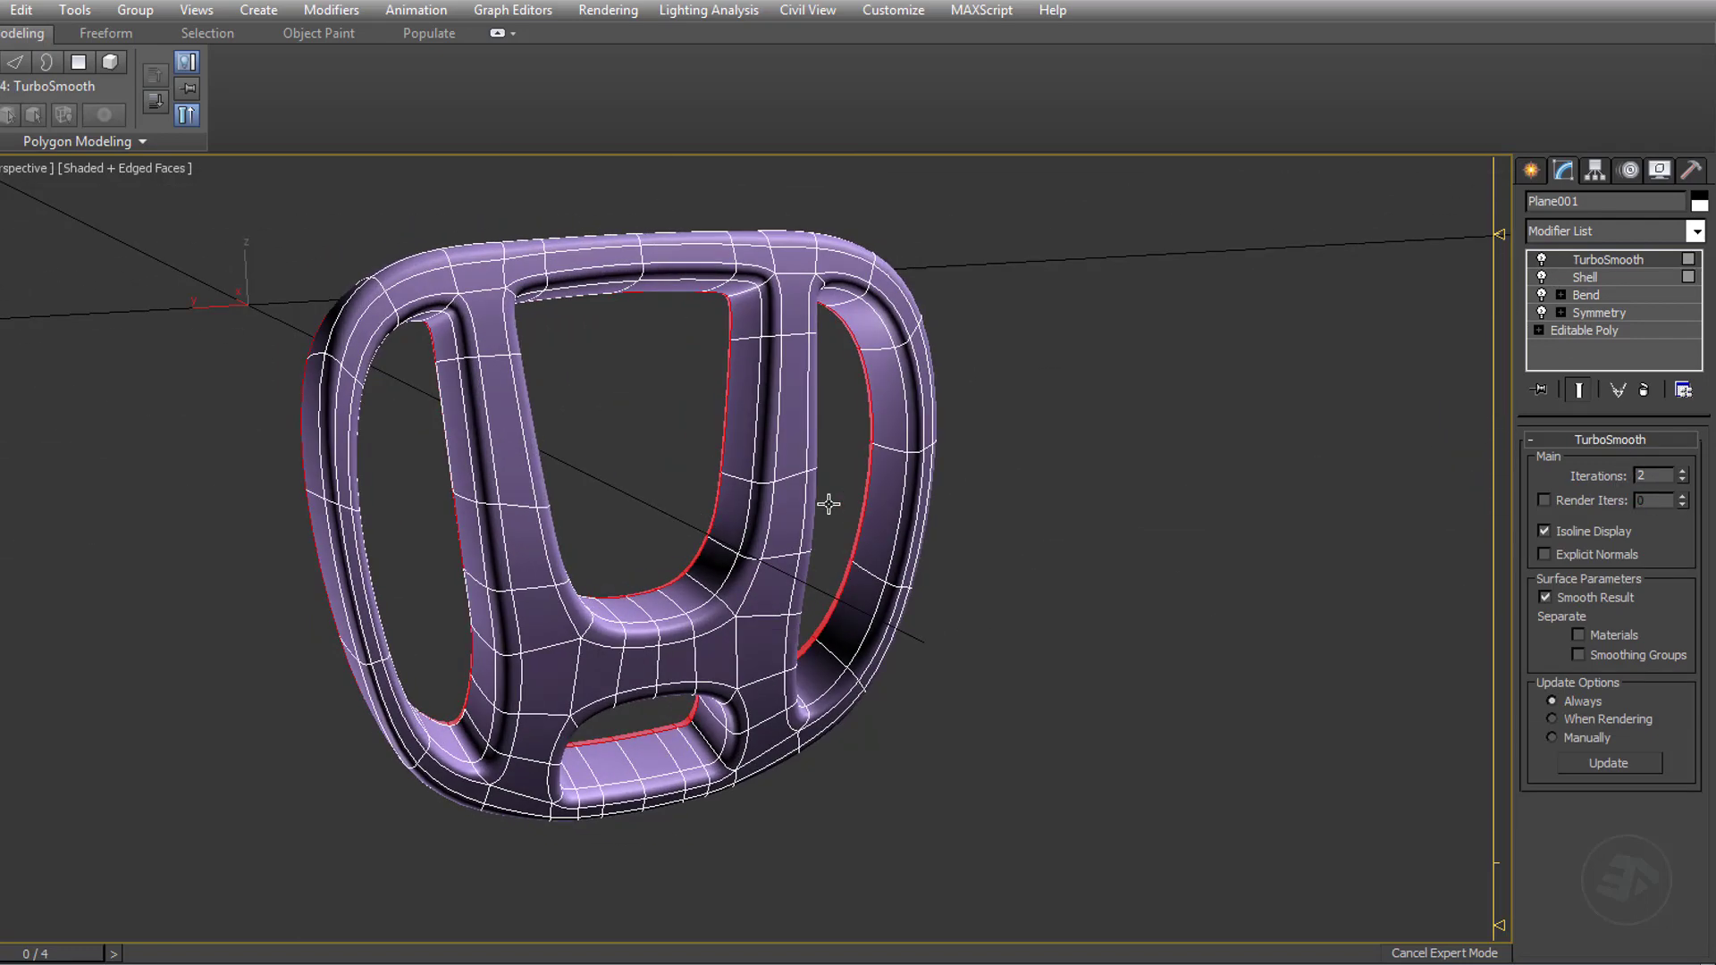
key(7)
click(1684, 480)
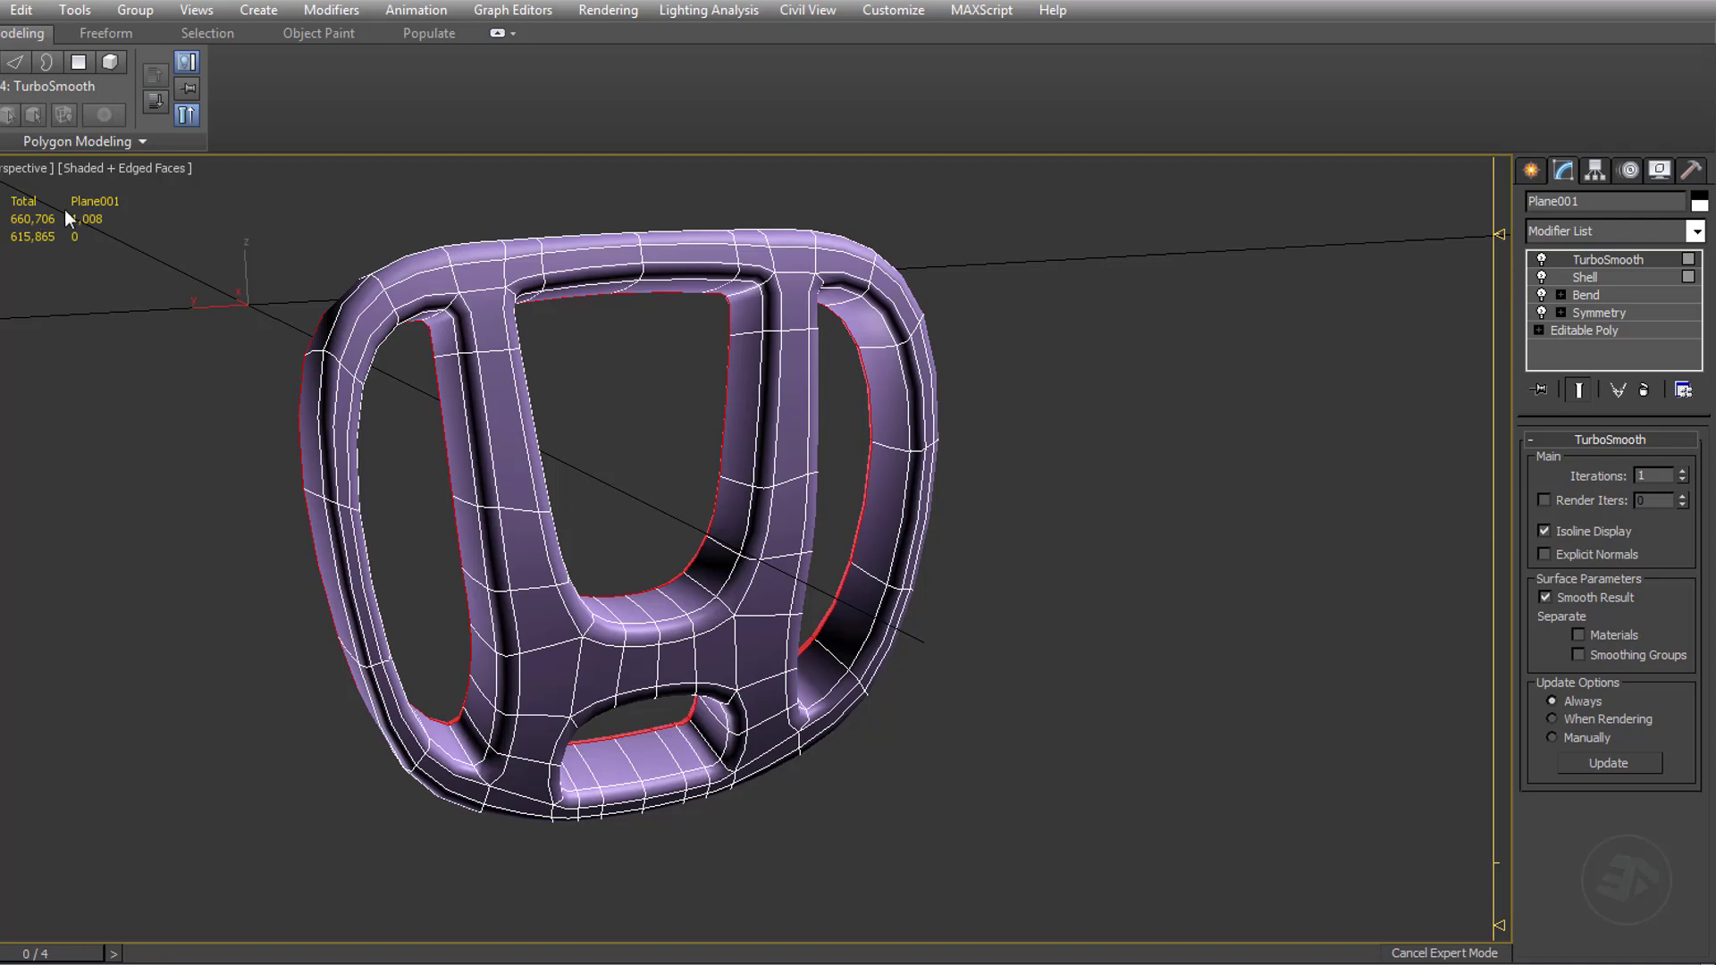
Set the emblem's TurboSmooth iterations to 2, check the smoothed shape from the front, and deselect it.
click(1682, 471)
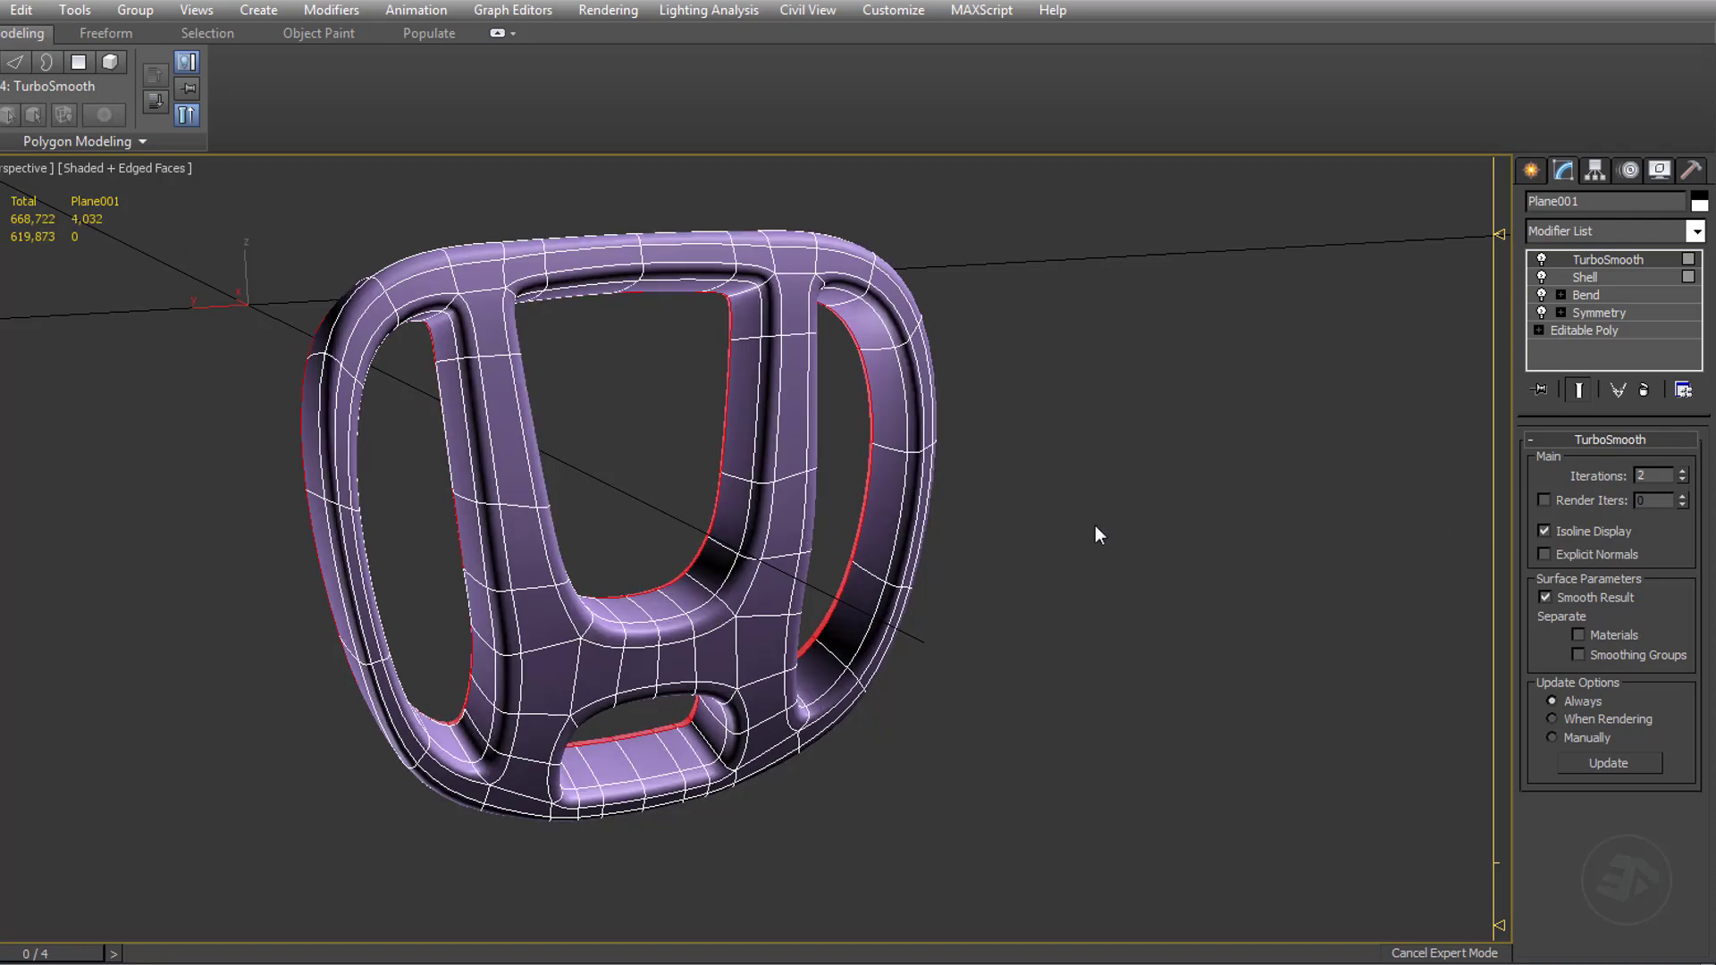
alt+middle_drag(1096, 526, 901, 529)
scroll(630, 540, up, 3)
scroll(631, 540, down, 2)
middle_drag(630, 540, 716, 562)
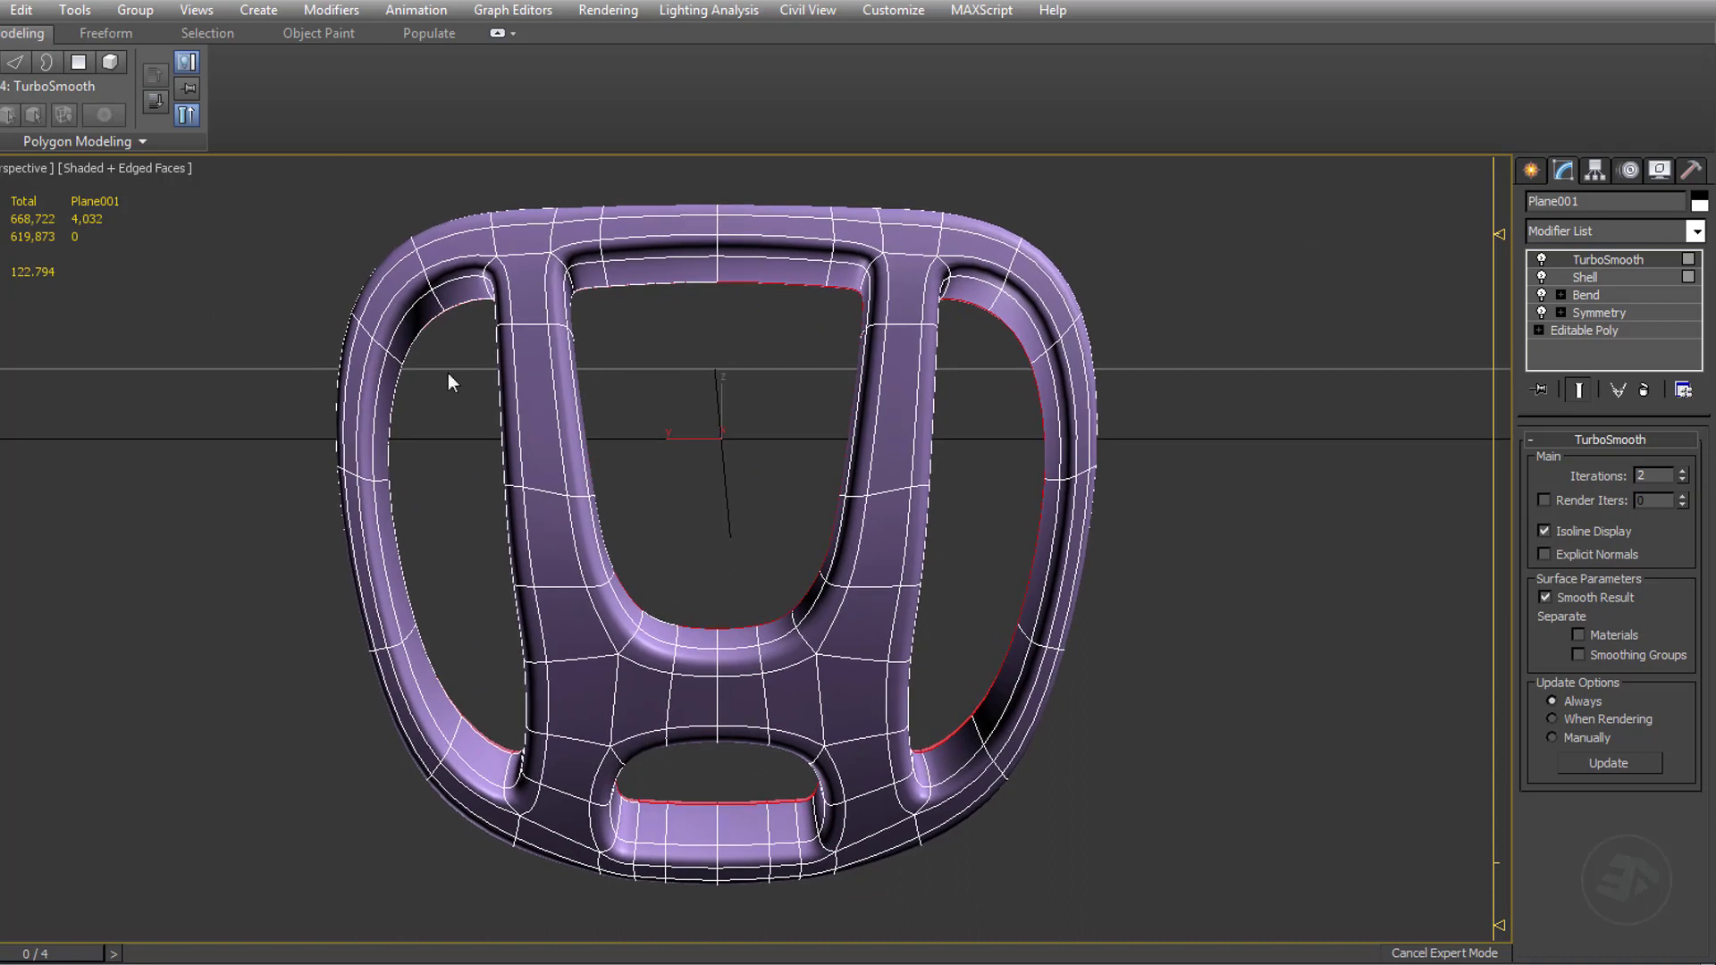
click(1231, 488)
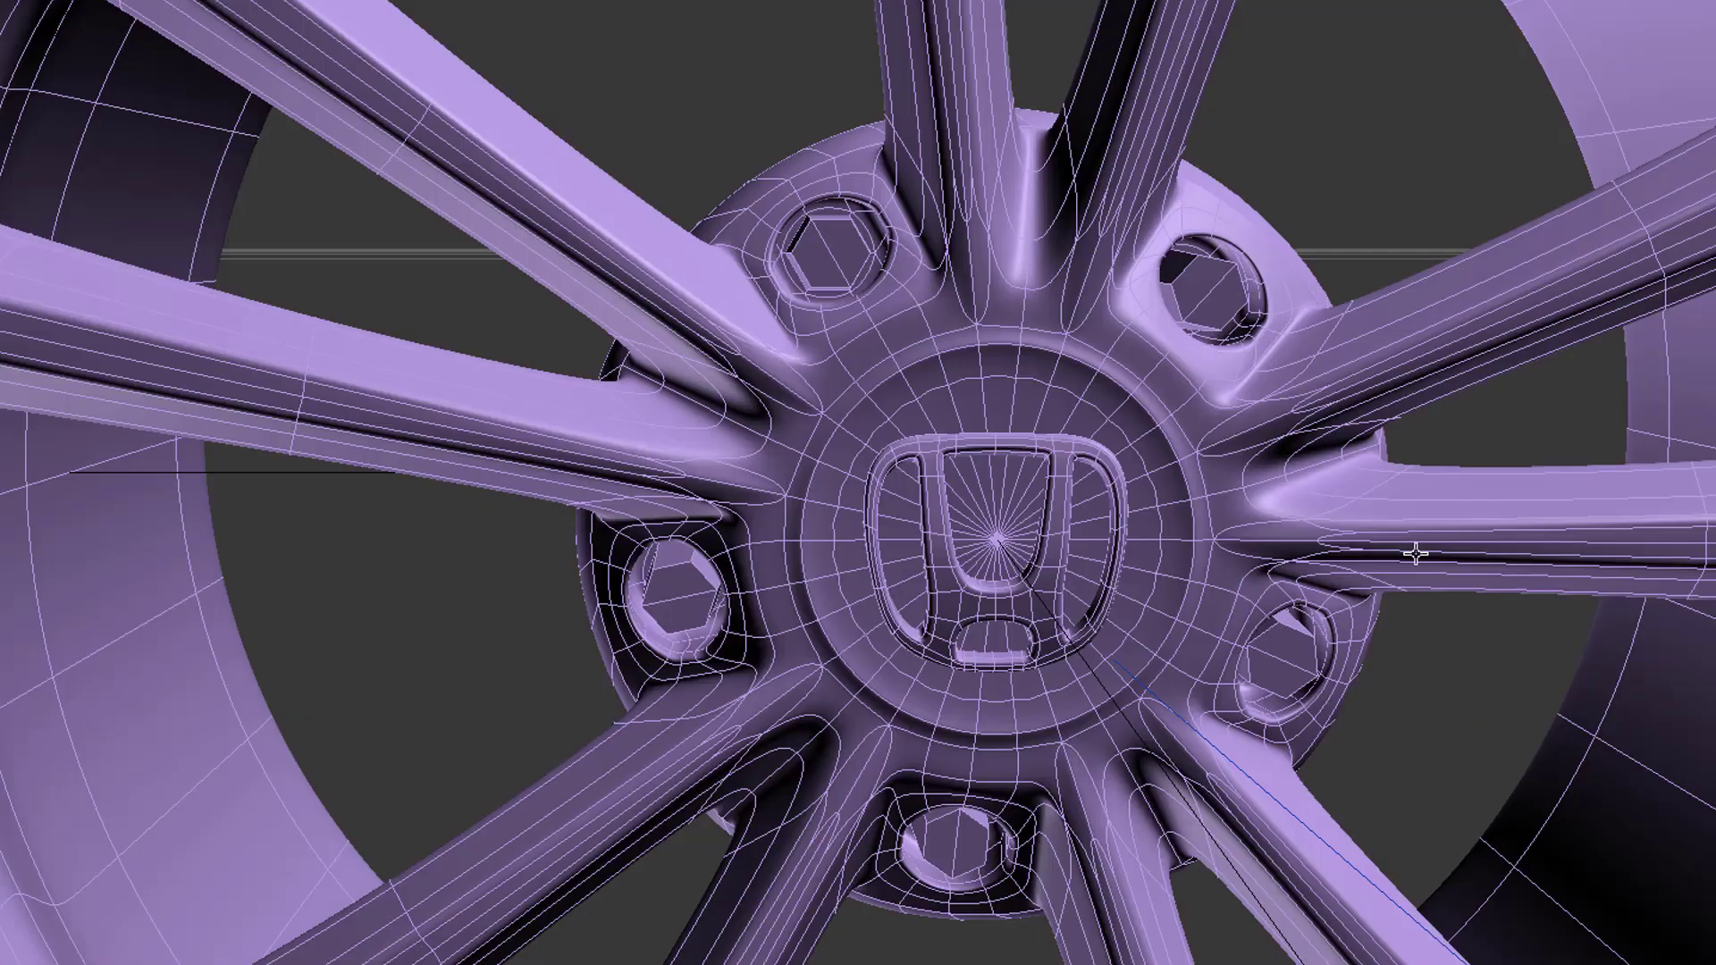
Examine the emblem together with the complete wheel, checking the hub, lug bolts, spokes and rim from several angles.
alt+middle_drag(1416, 554, 968, 585)
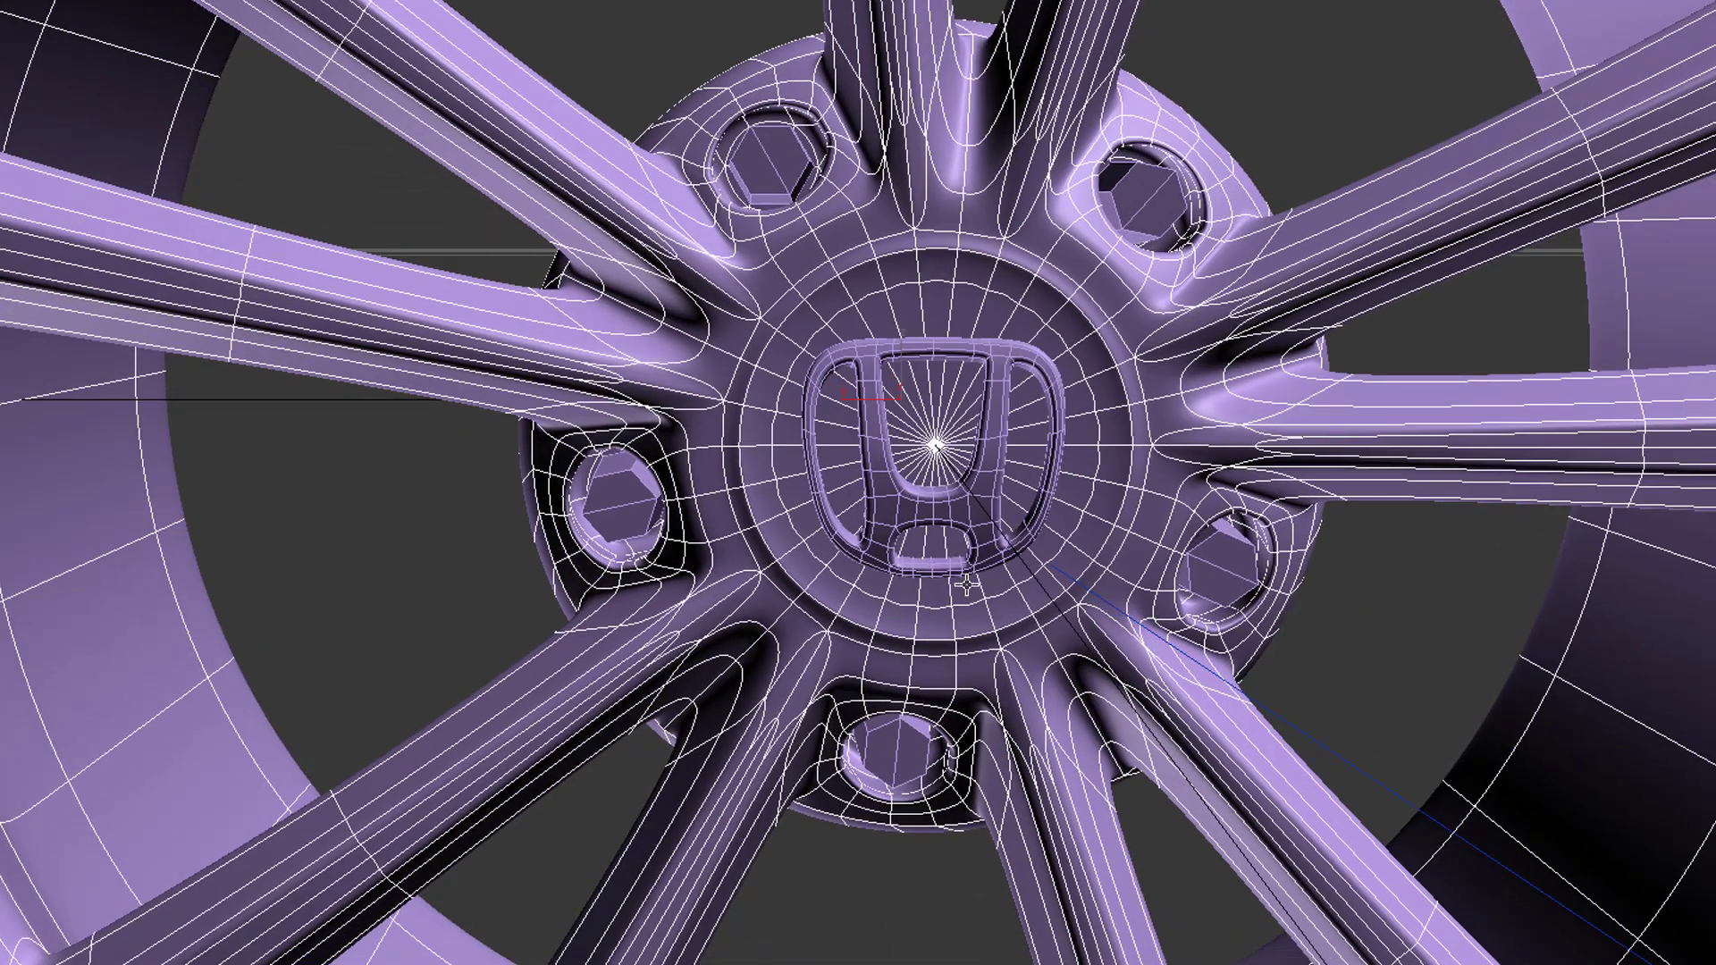
scroll(966, 585, down, 3)
alt+middle_drag(905, 518, 1707, 597)
scroll(922, 551, down, 3)
scroll(1139, 440, up, 5)
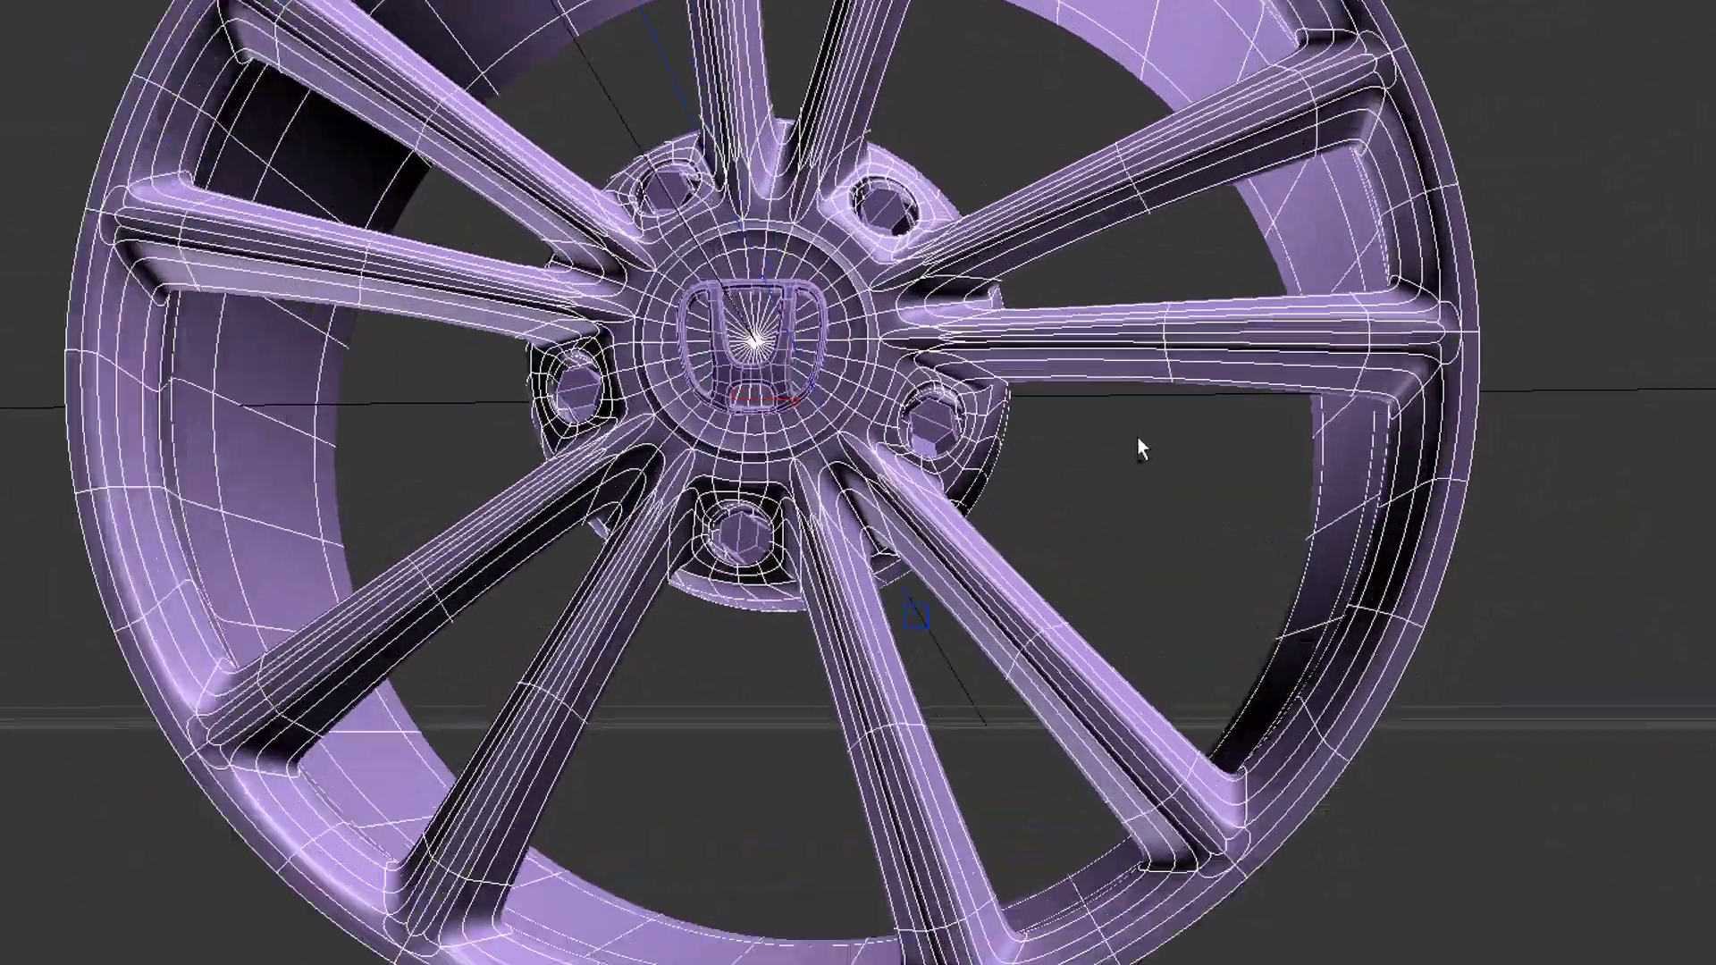
scroll(1152, 492, down, 3)
alt+middle_drag(1167, 535, 1203, 559)
scroll(1176, 599, up, 3)
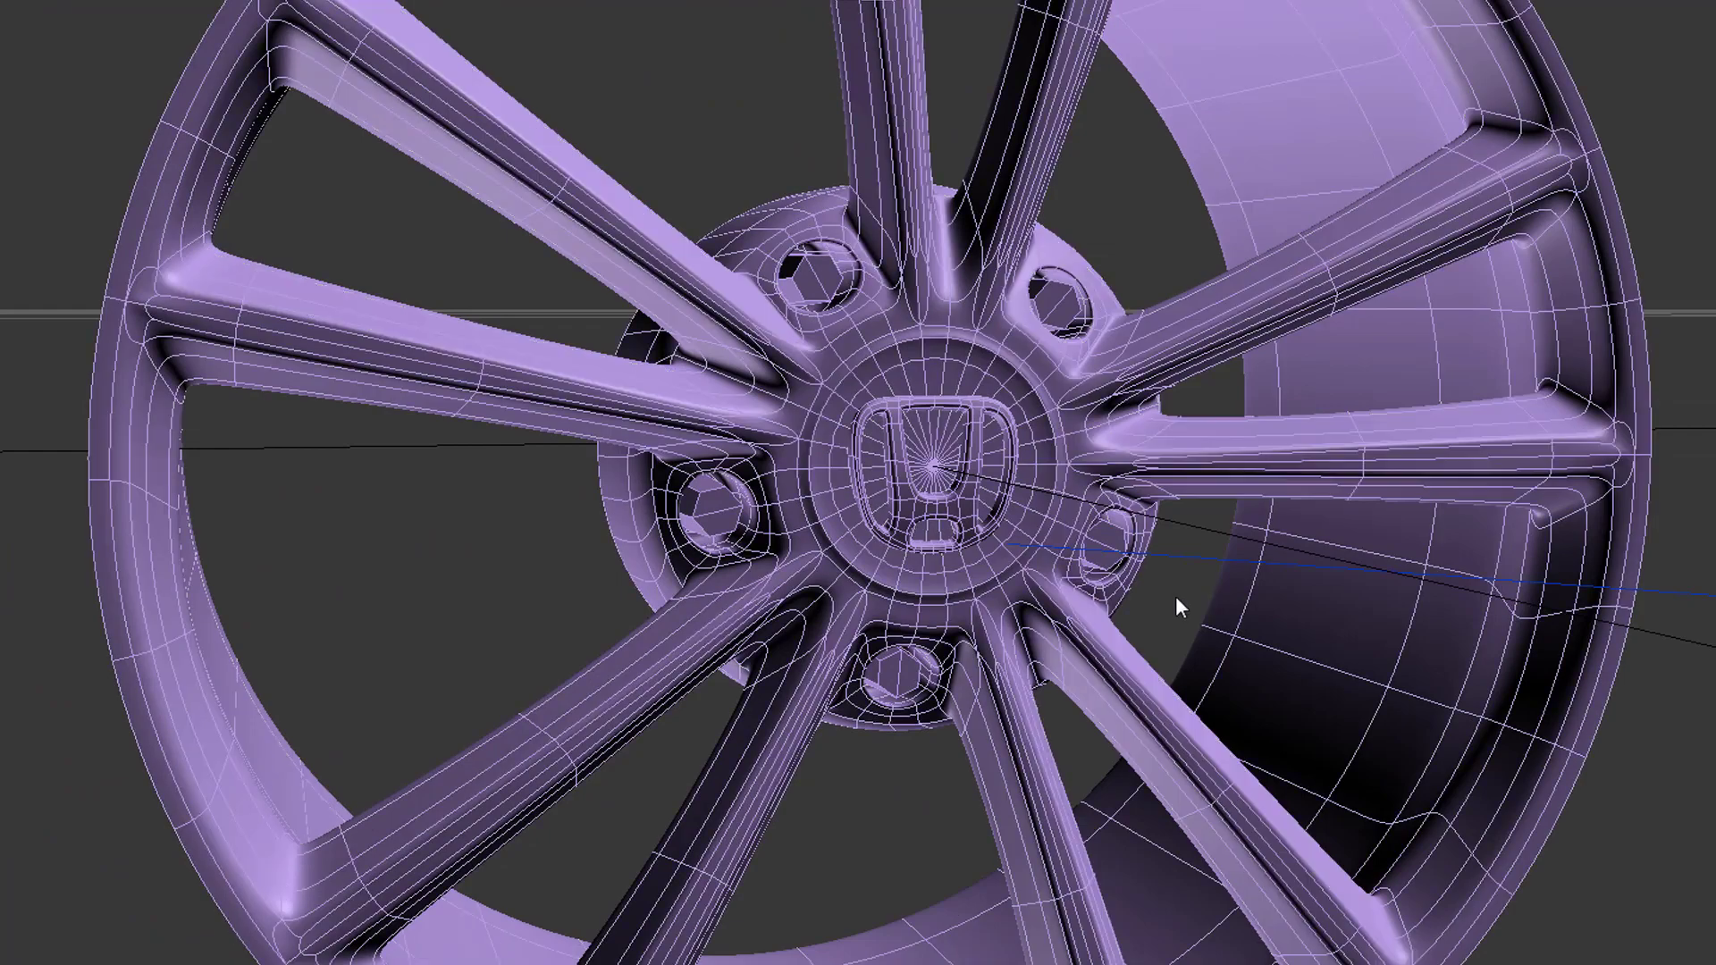
alt+middle_drag(1589, 760, 1586, 670)
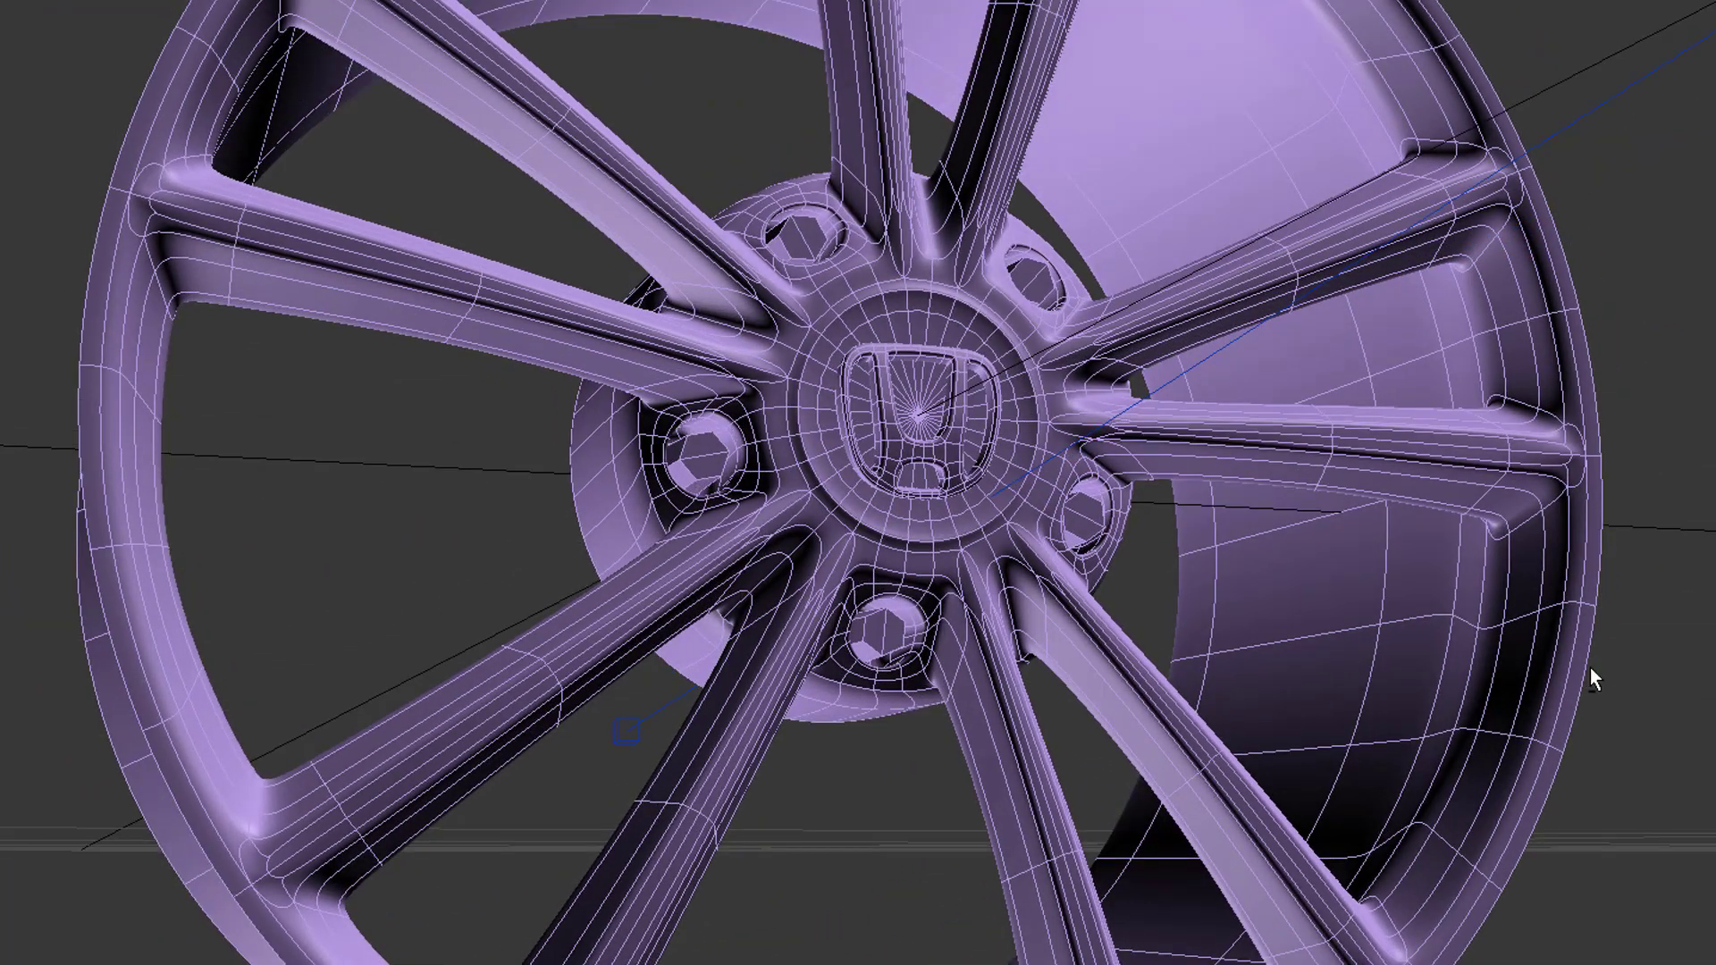